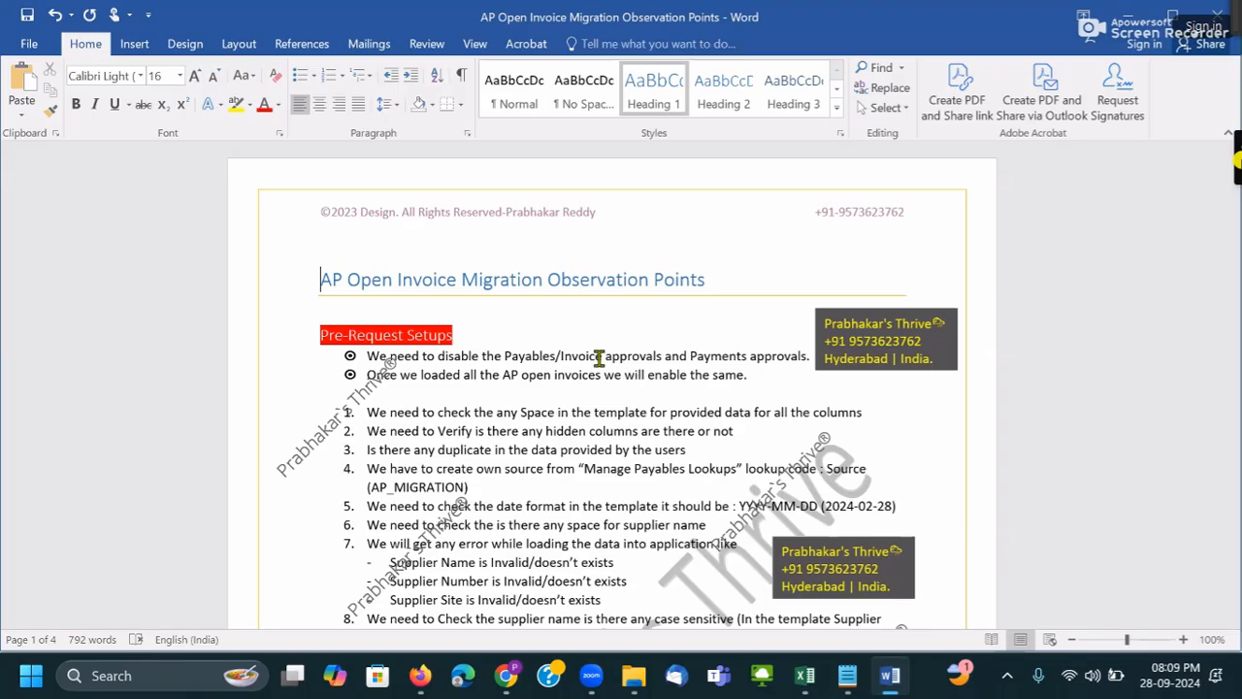
- Switch to the Excel workbook, add a new worksheet after TDS-Freight-Adjustment and rename it AP-Open-Data
click(758, 570)
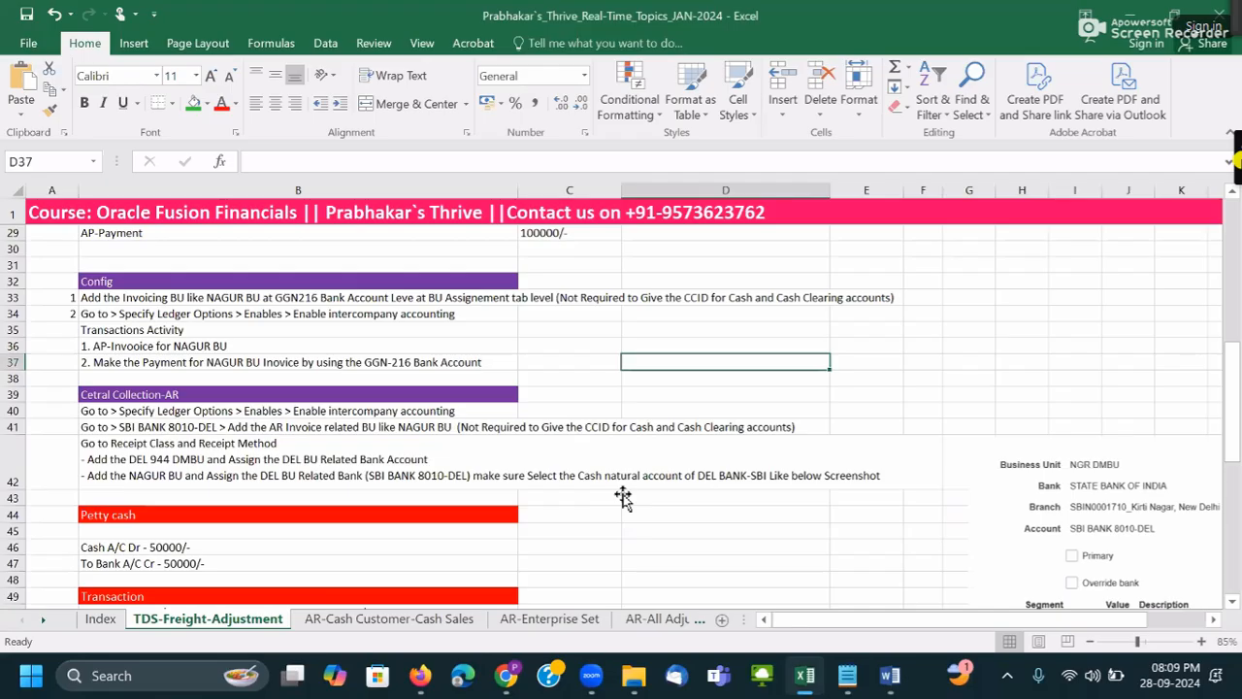
click(626, 499)
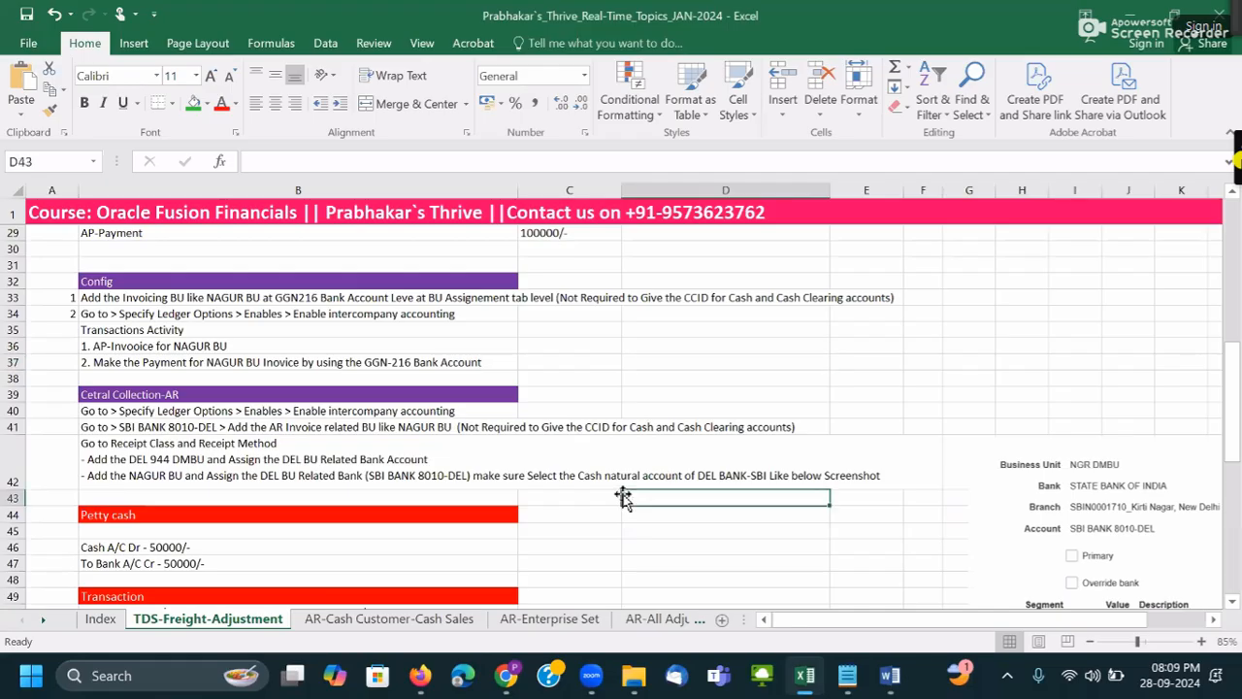
click(721, 619)
double_click(304, 620)
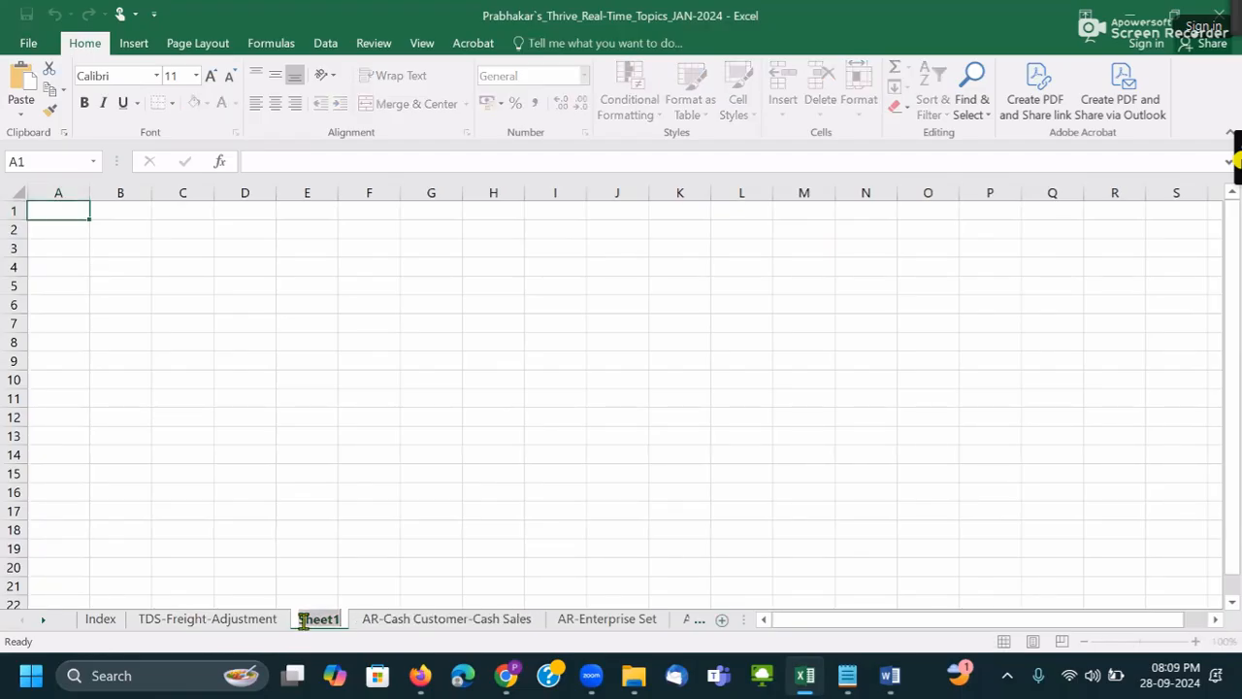
text(TP)
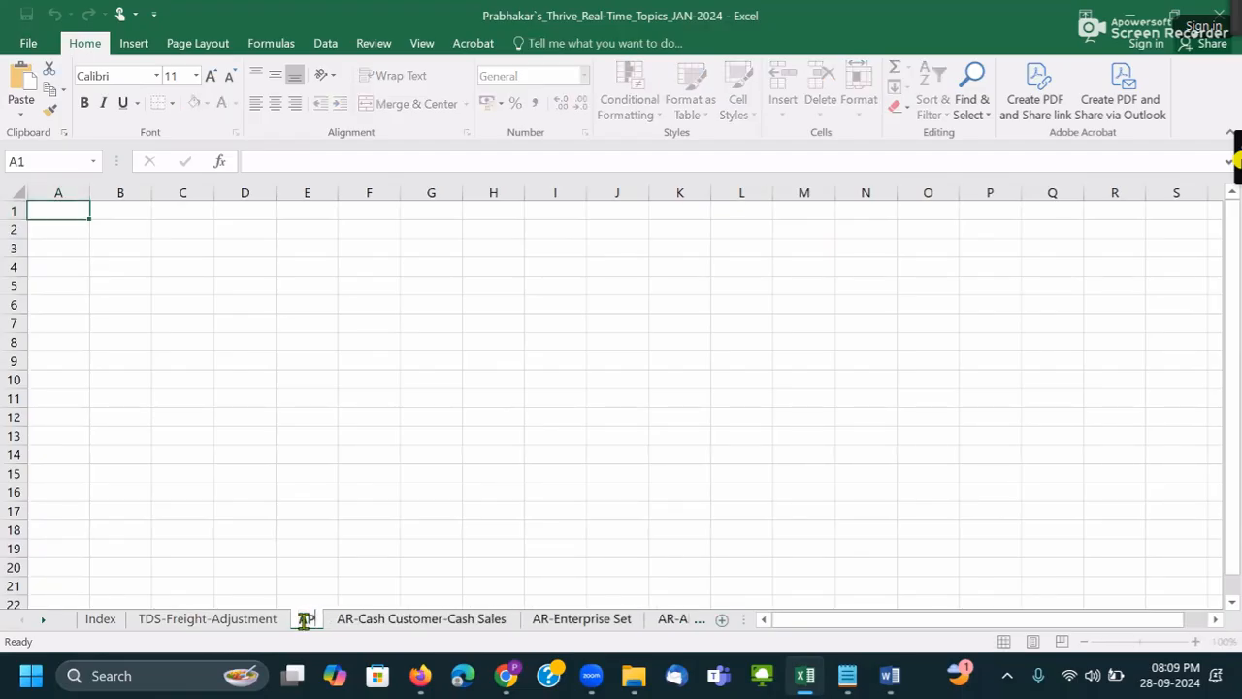
key(Return)
mouse_move(629, 682)
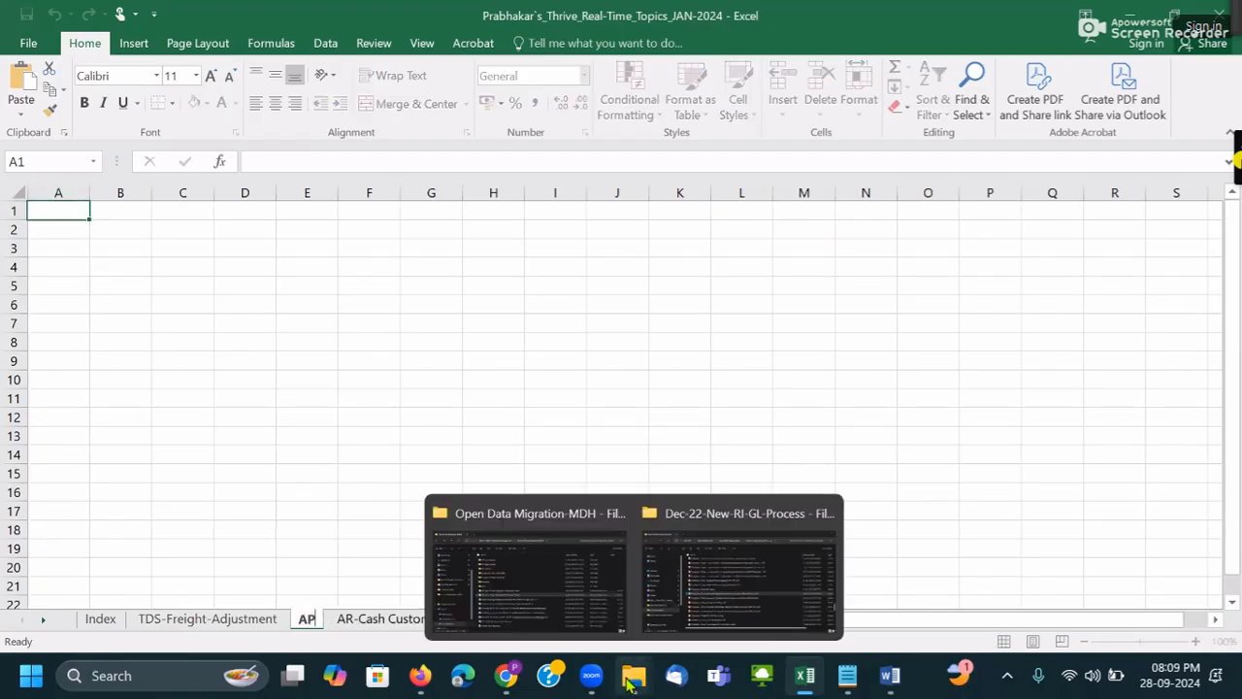
click(570, 526)
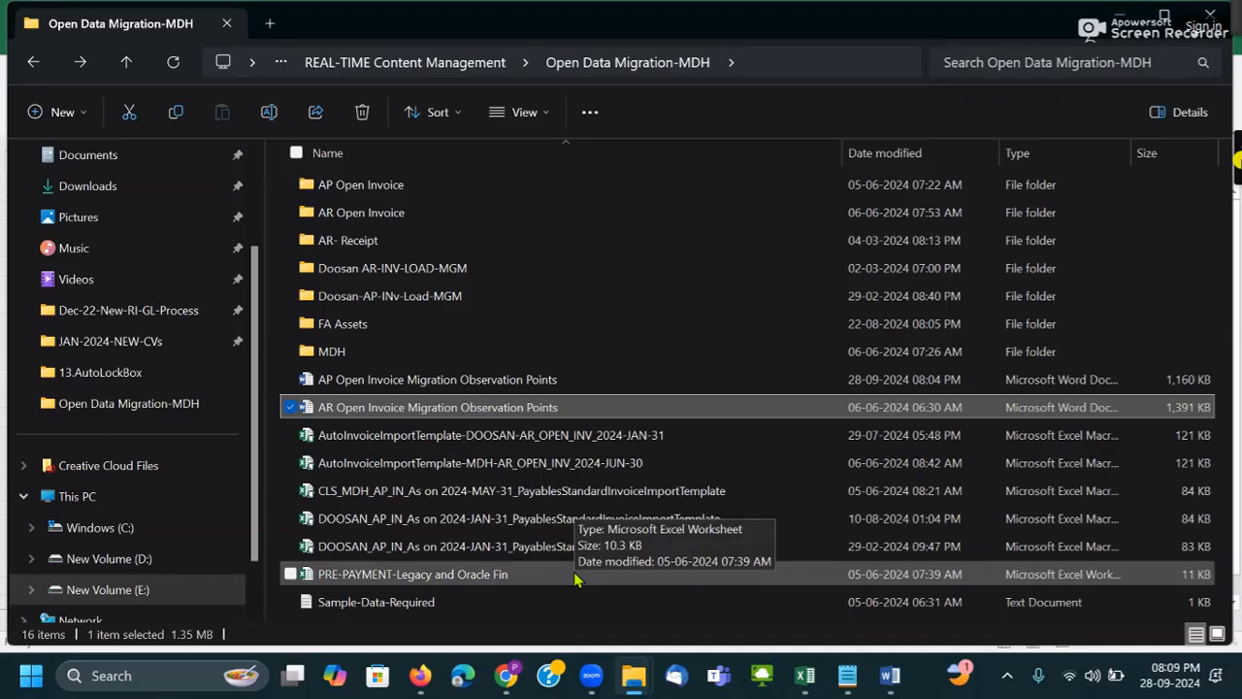
key(alt+Tab)
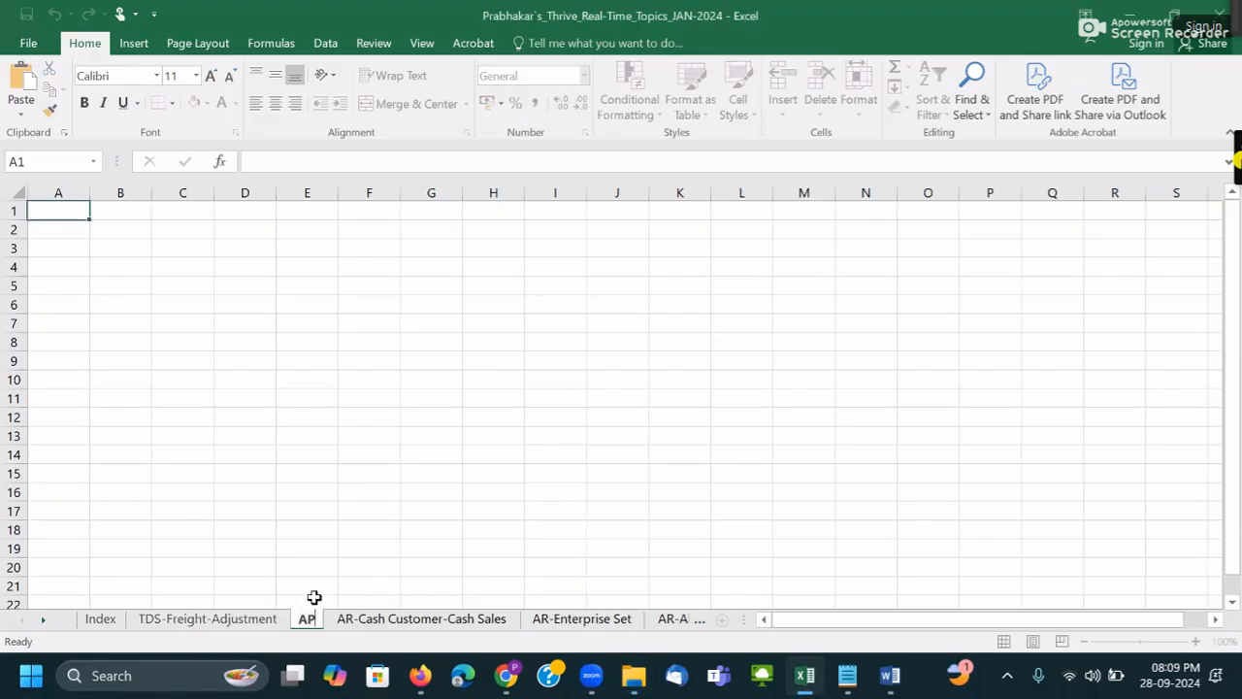
text(-Open-Data)
key(Return)
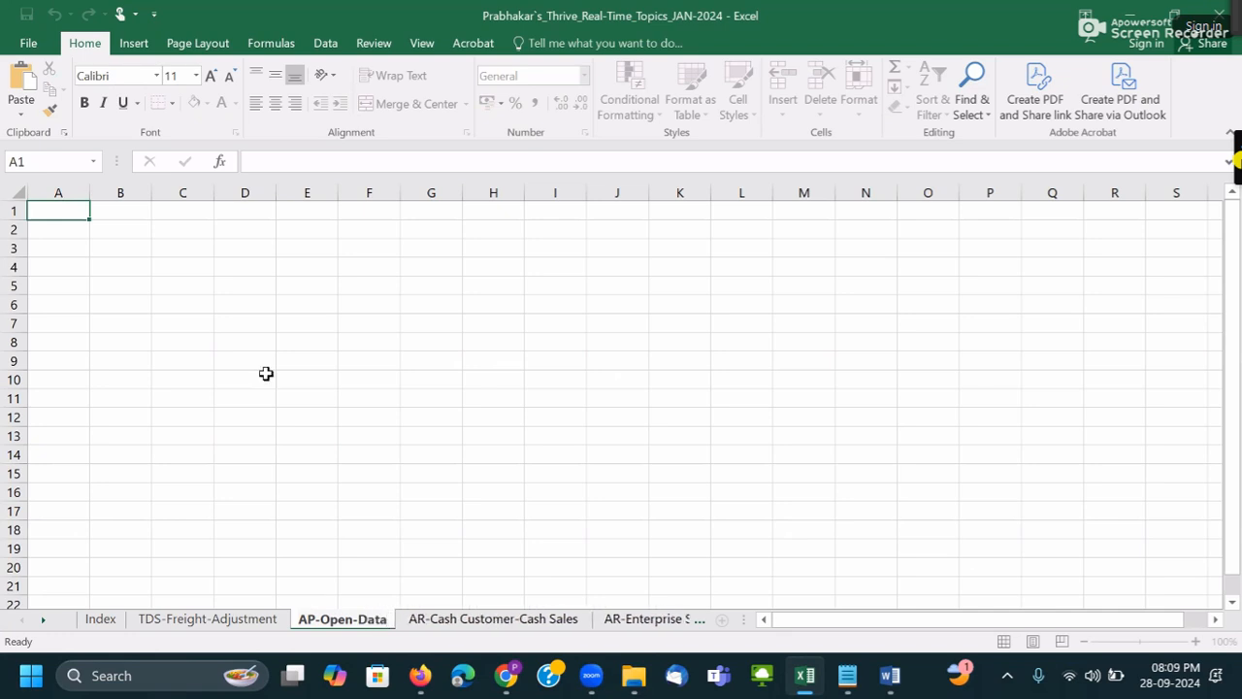
- Enter the label Client in cell C4 and VALEO beside it in D4
click(176, 265)
text(AP)
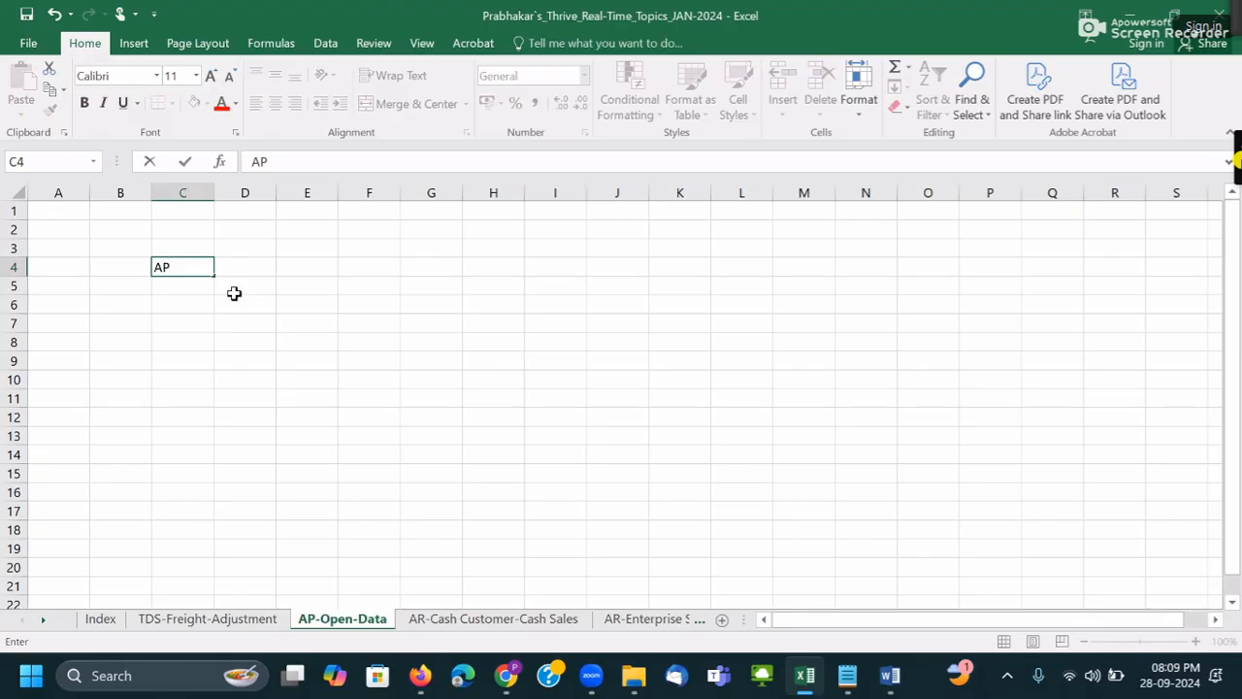
key(BackSpace)
key(BackSpace)
text(Clec)
key(BackSpace)
key(BackSpace)
key(BackSpace)
key(BackSpace)
text(Client)
key(Tab)
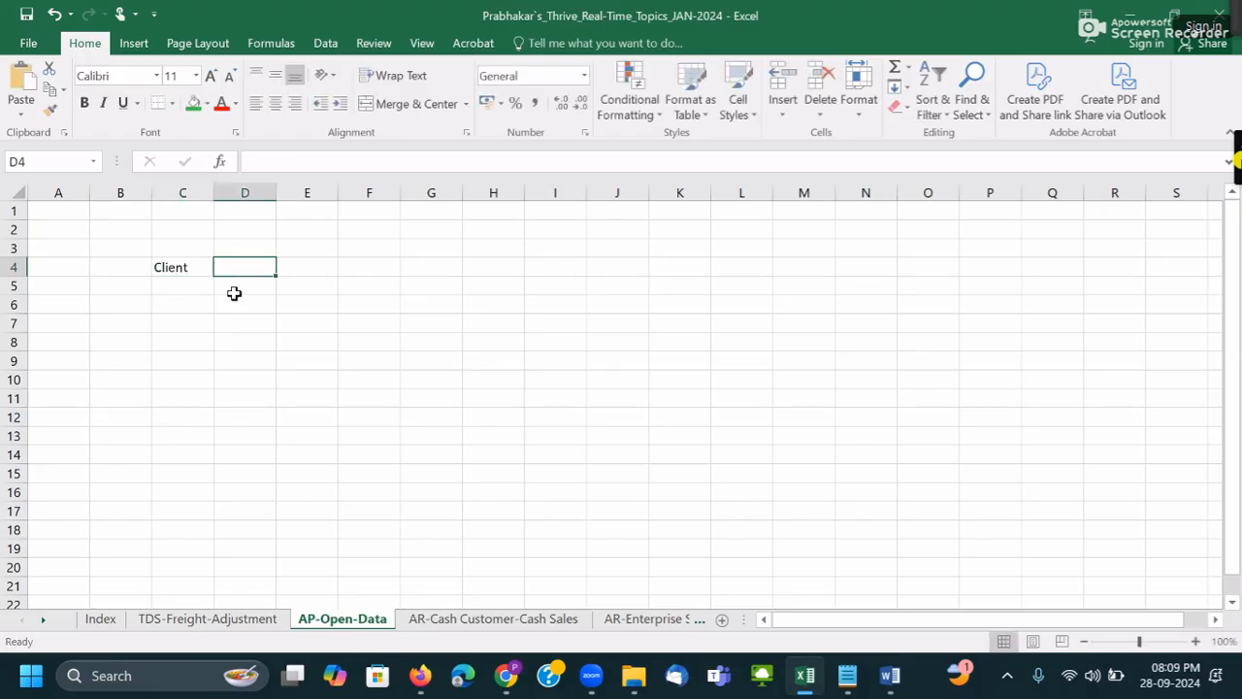
text(VALEO)
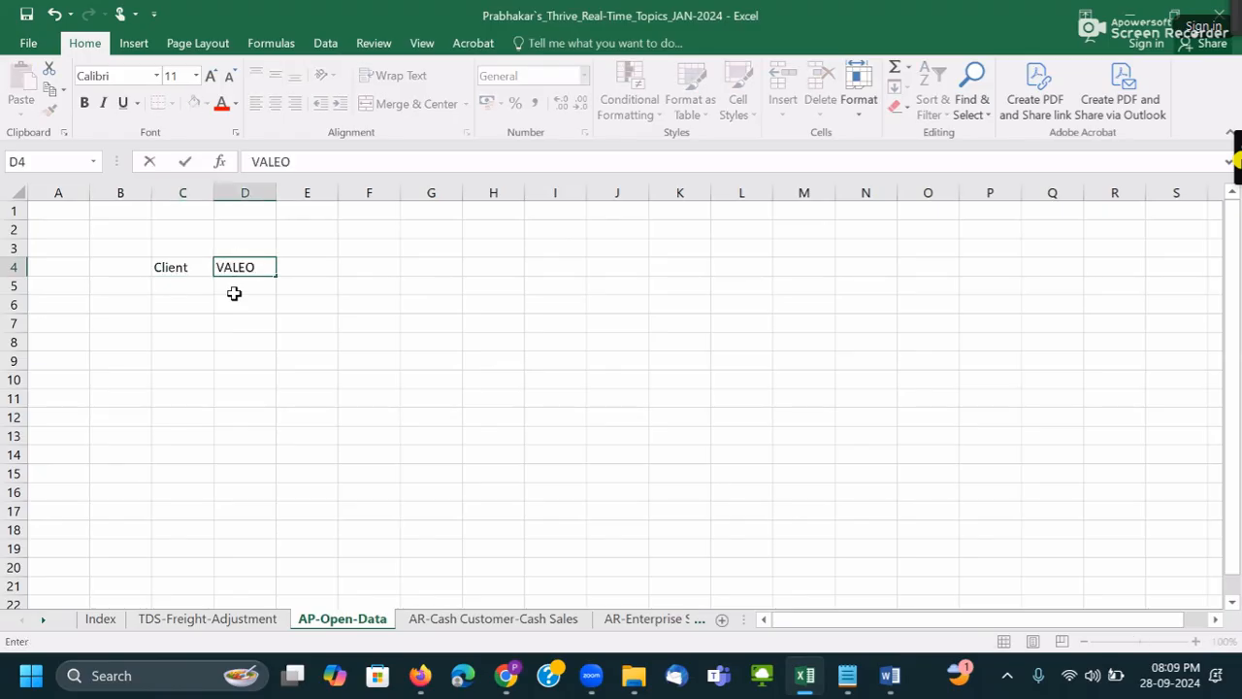
key(Return)
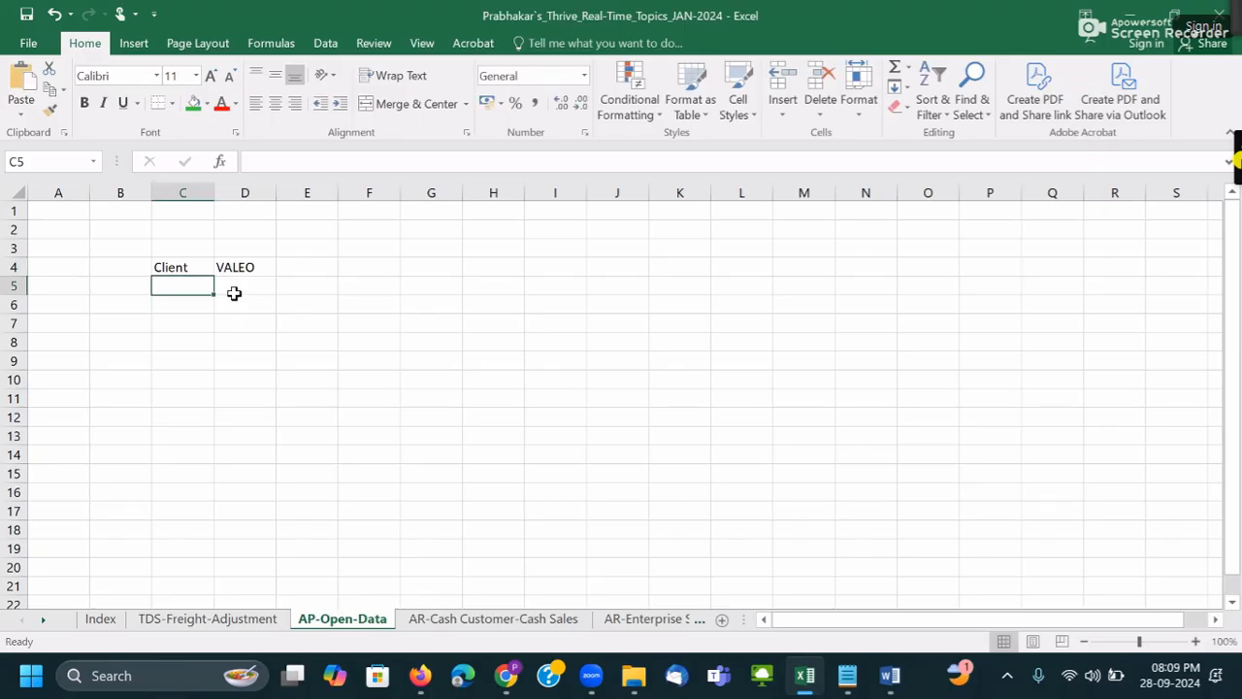
- Enter Current ERP in C5 and People Soft in D5, and fit columns C and D to their contents
text(Current ERP)
key(Tab)
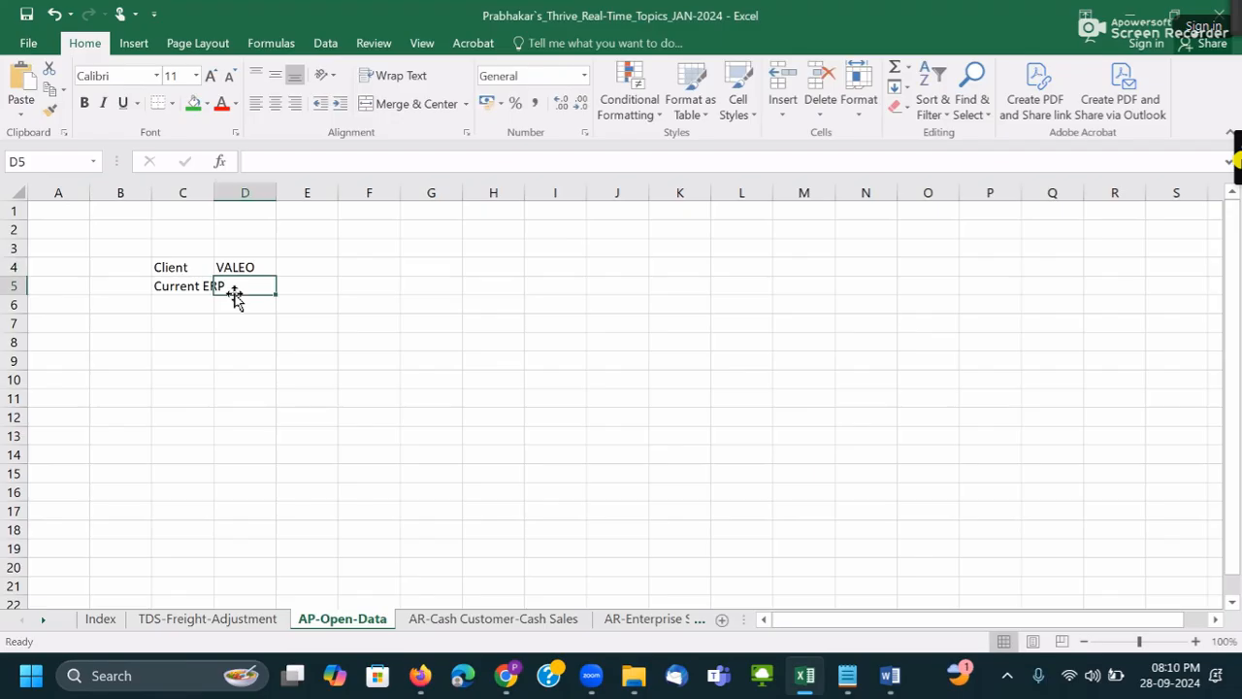
text(People Soft)
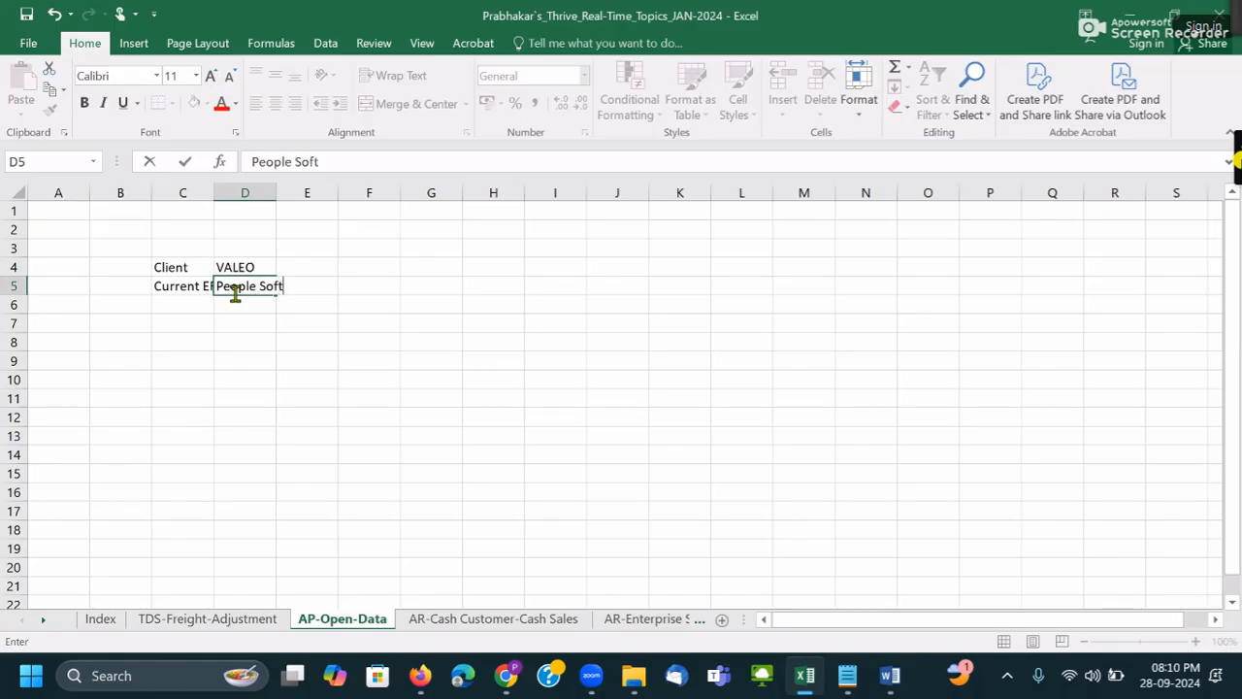
key(Tab)
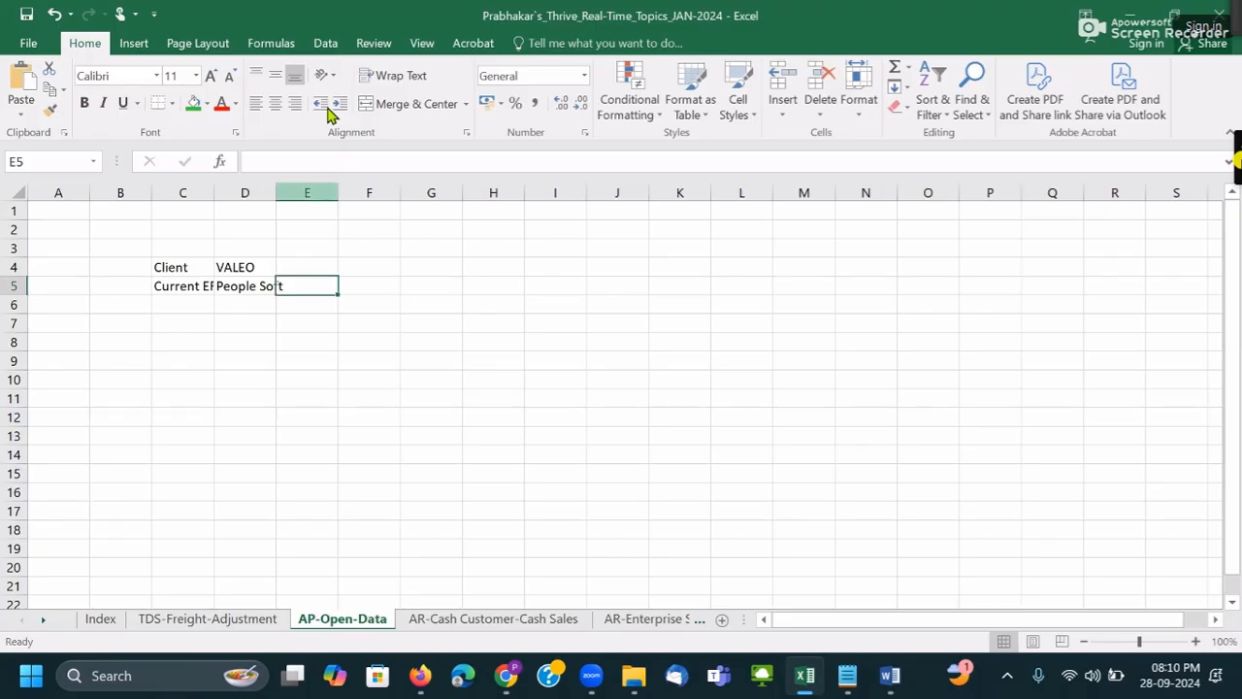
key(alt+Tab)
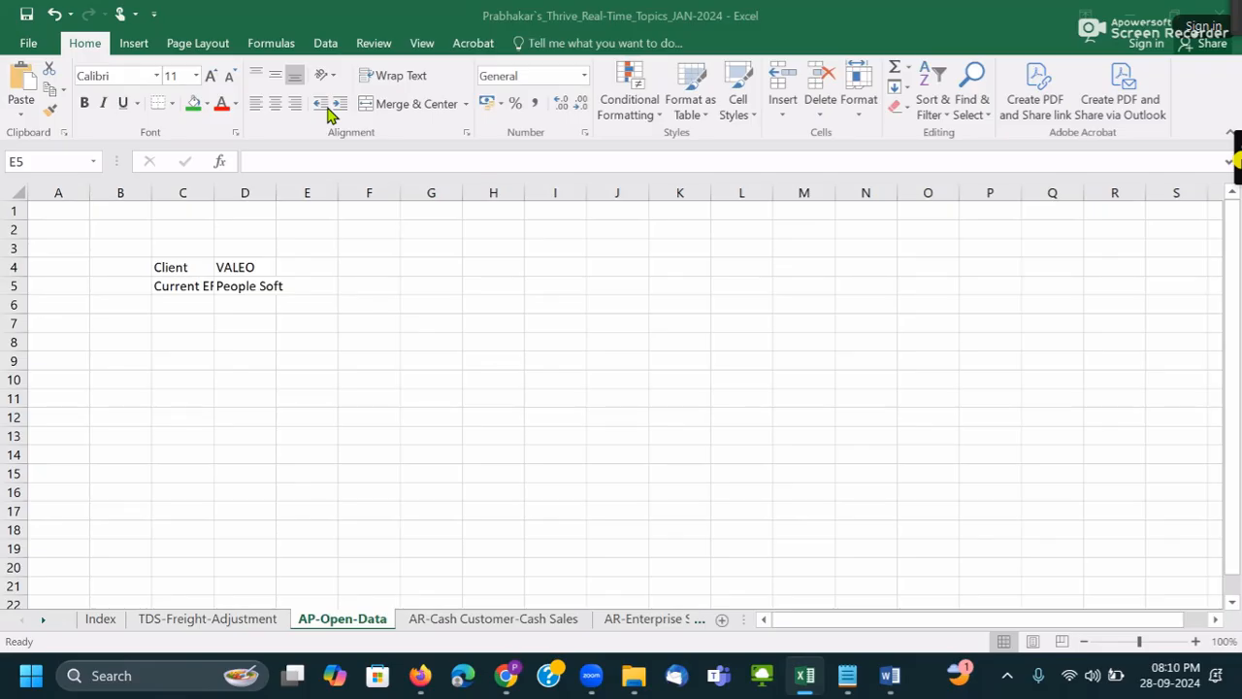
double_click(214, 192)
double_click(289, 192)
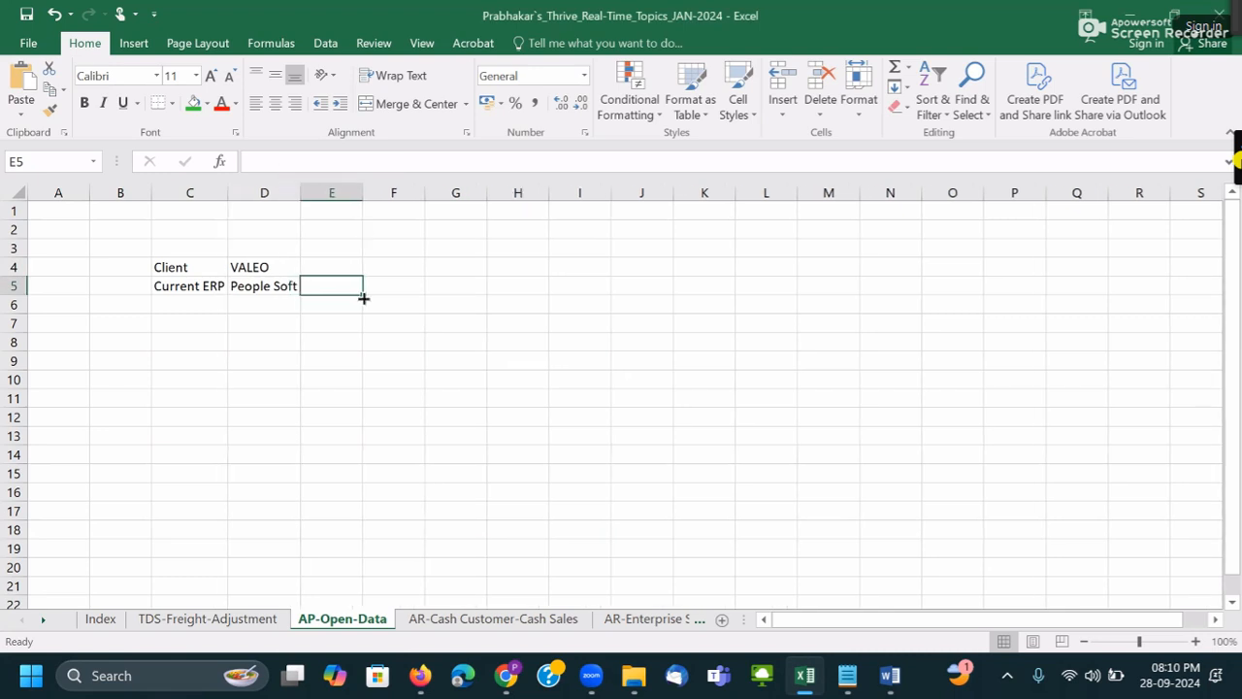
- Enter the label "Cutover Sarts from" in C6 and the date 01-Sep-2024 in D6
click(187, 306)
click(170, 323)
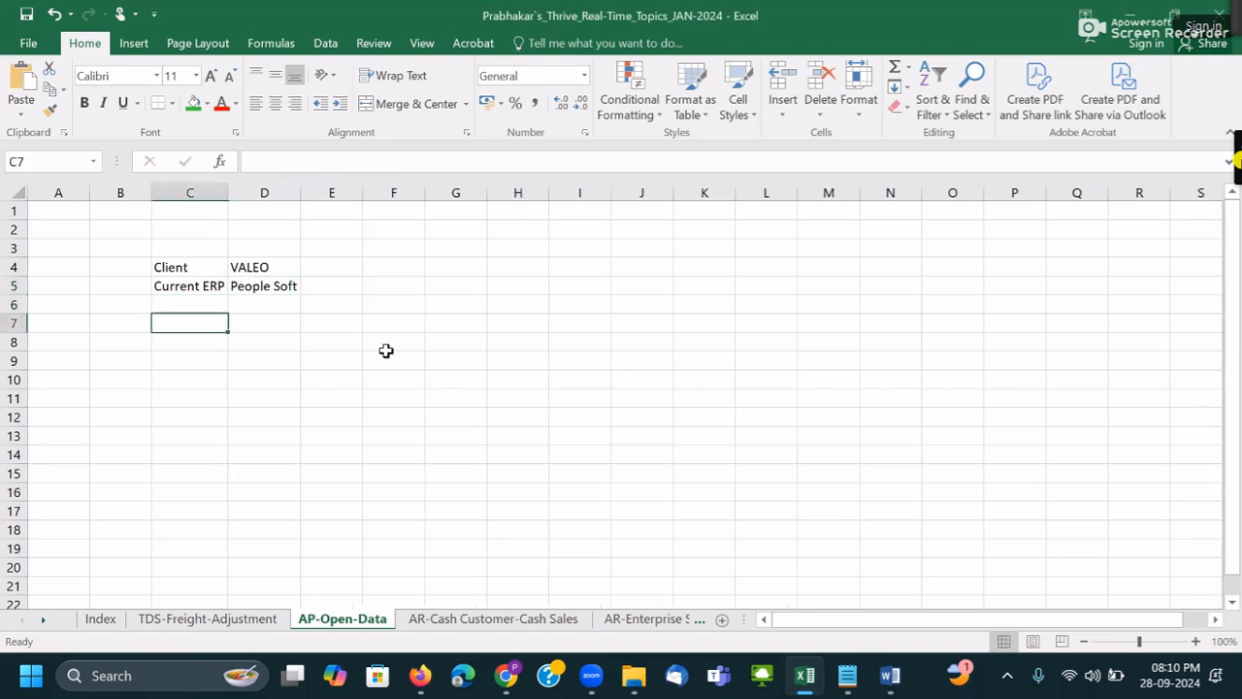
key(Down)
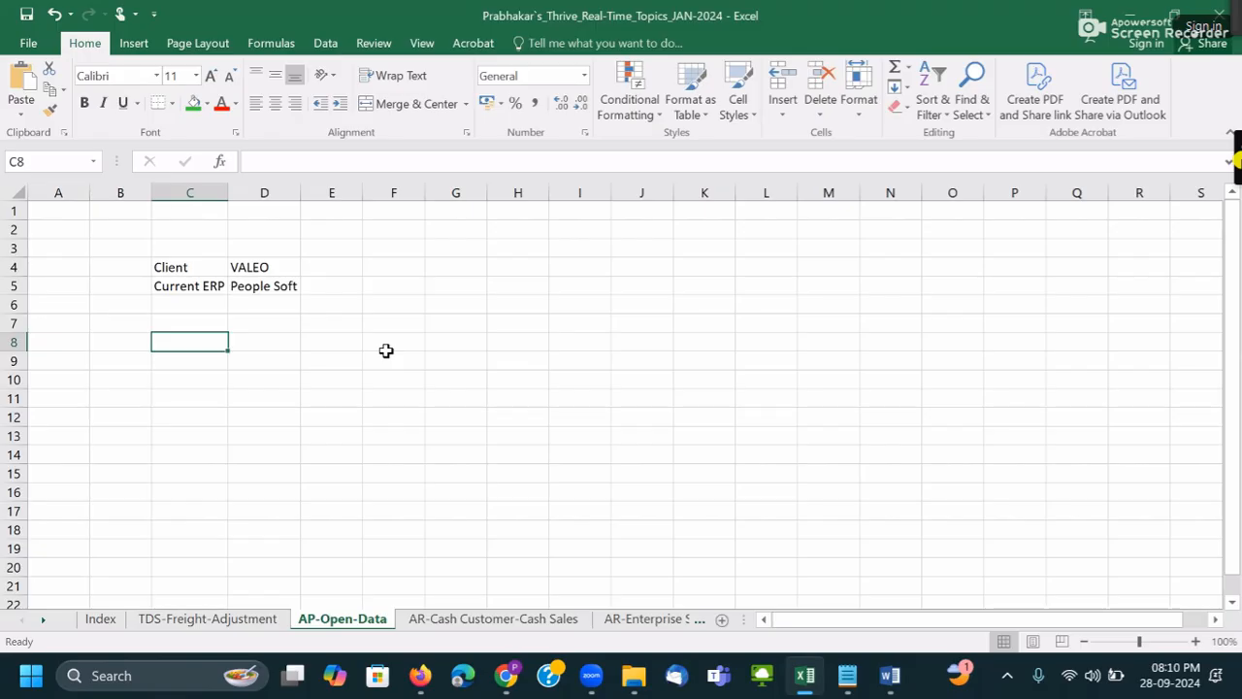
key(Up)
key(Up)
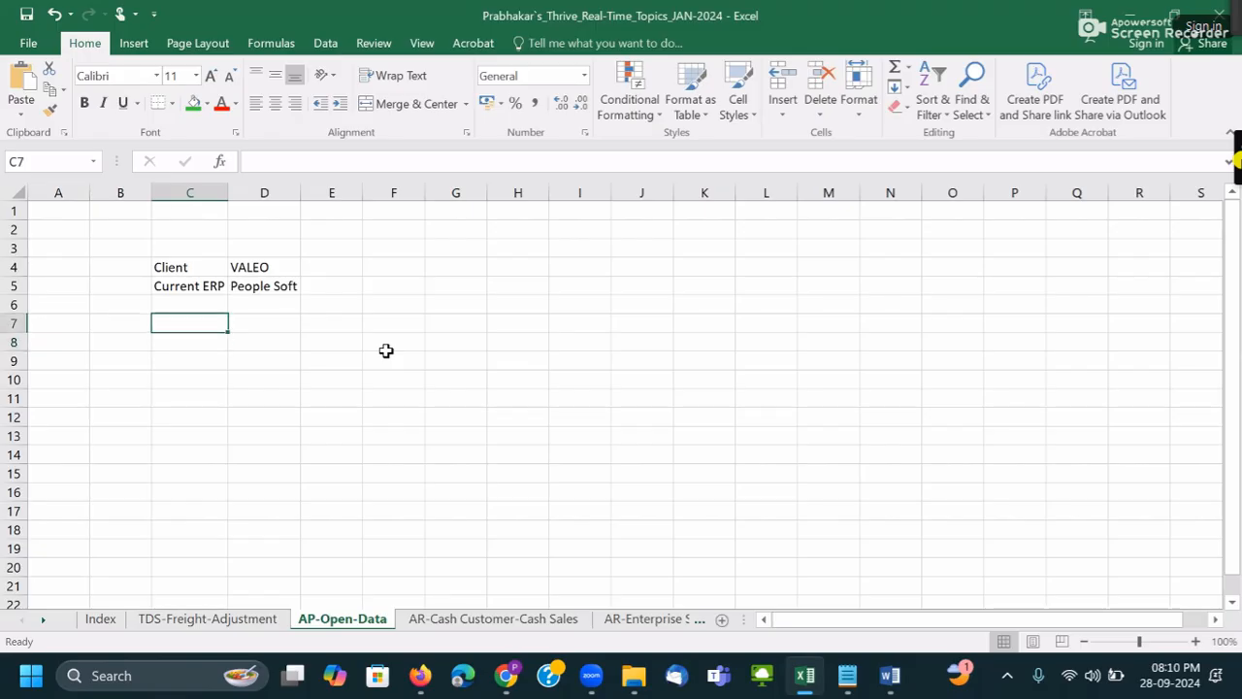
text(Cutover)
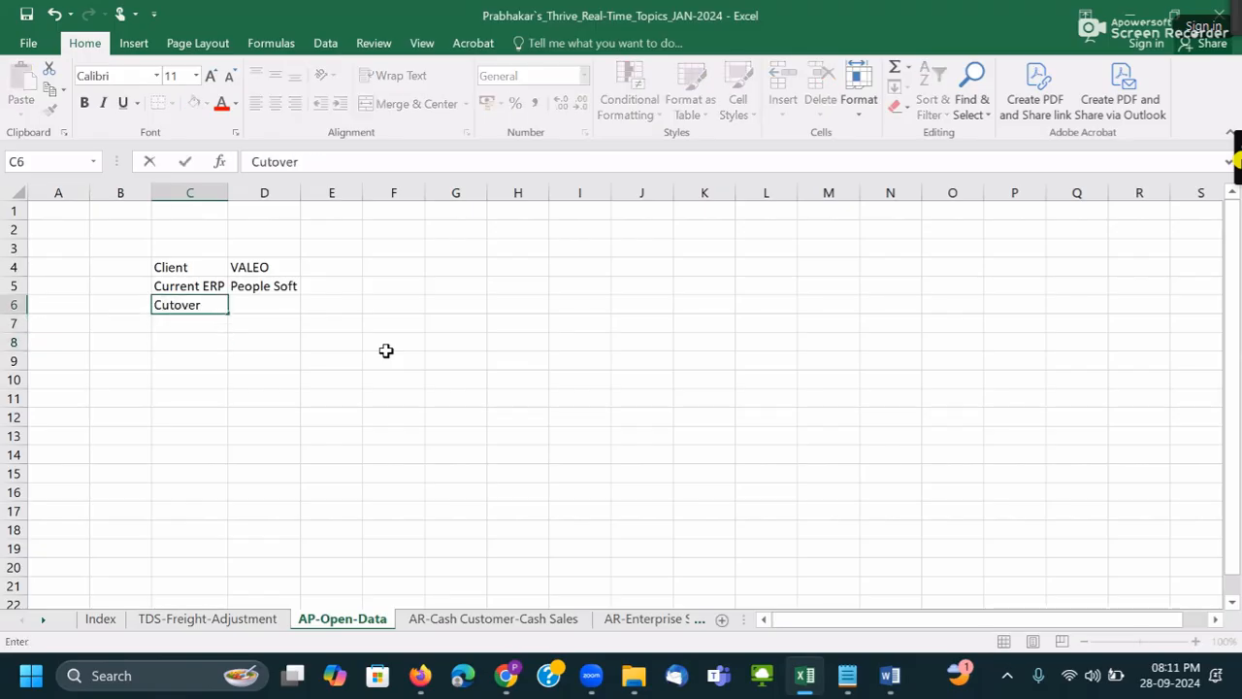
text( Sarts from)
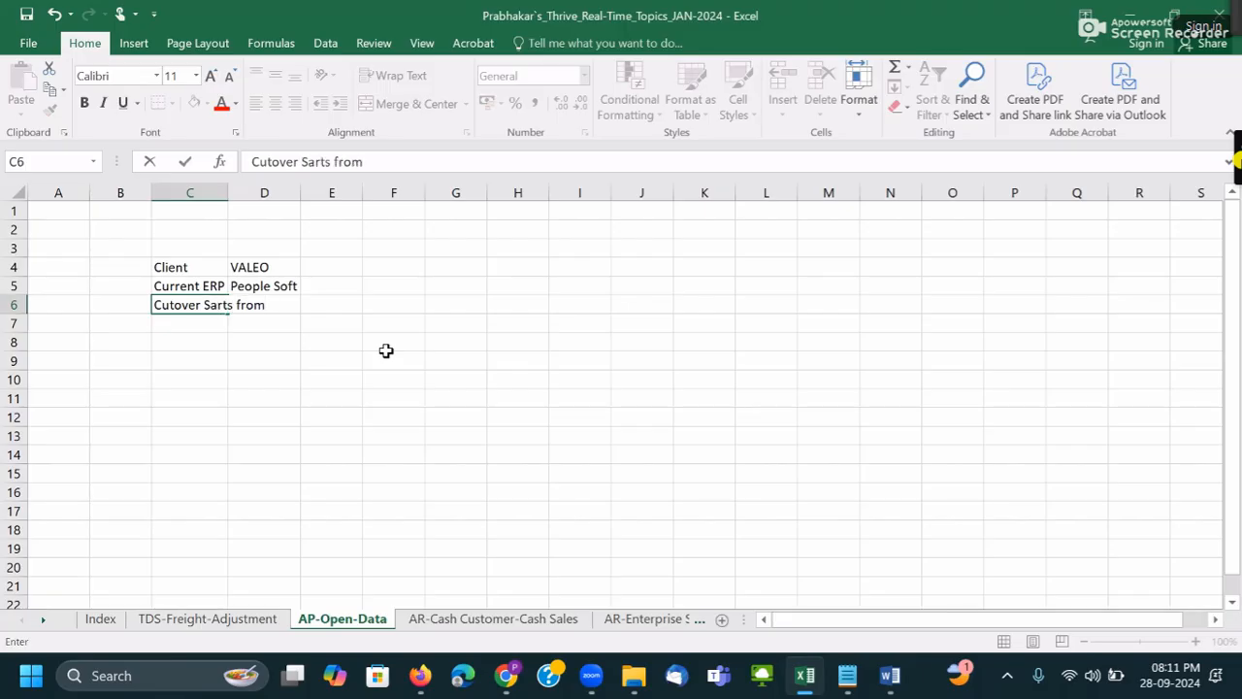
key(Tab)
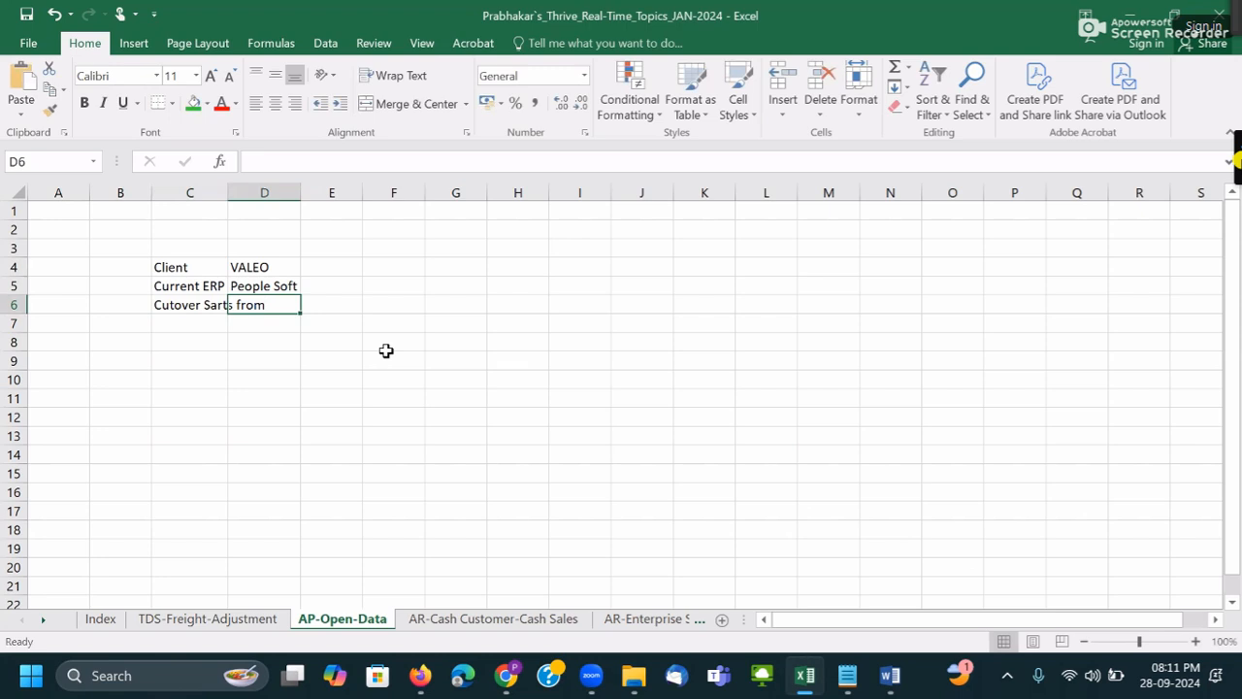
text(01-)
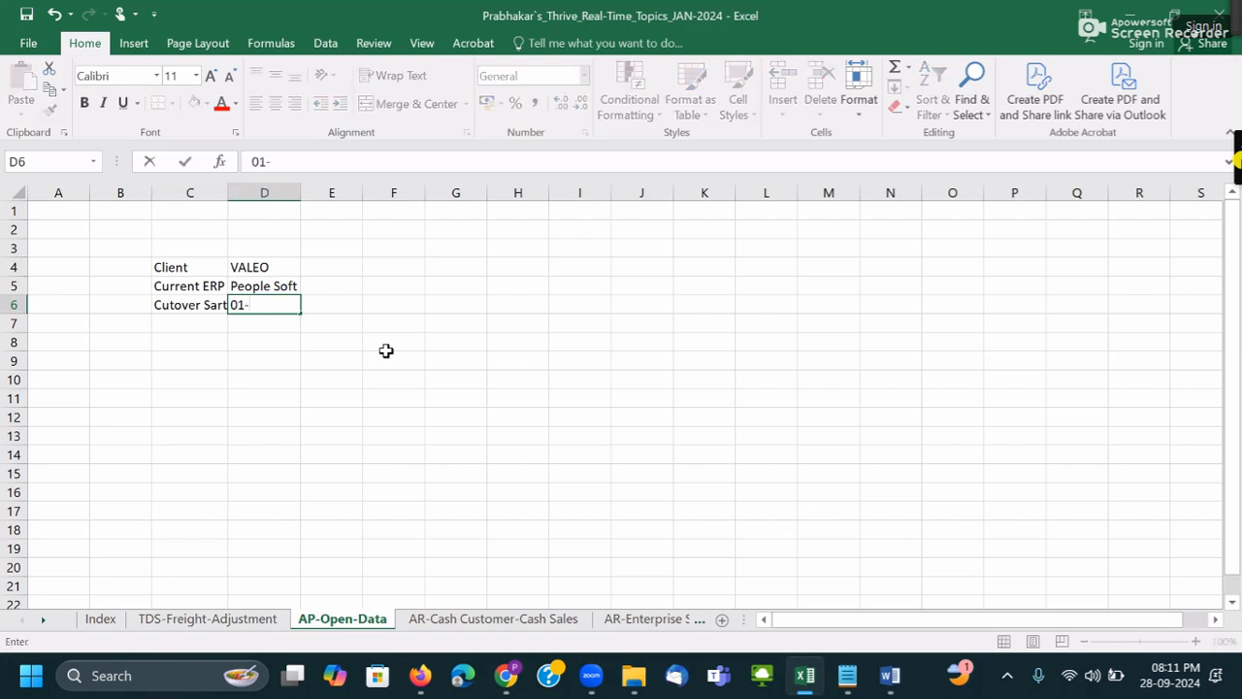
text(Sep-2024)
key(Return)
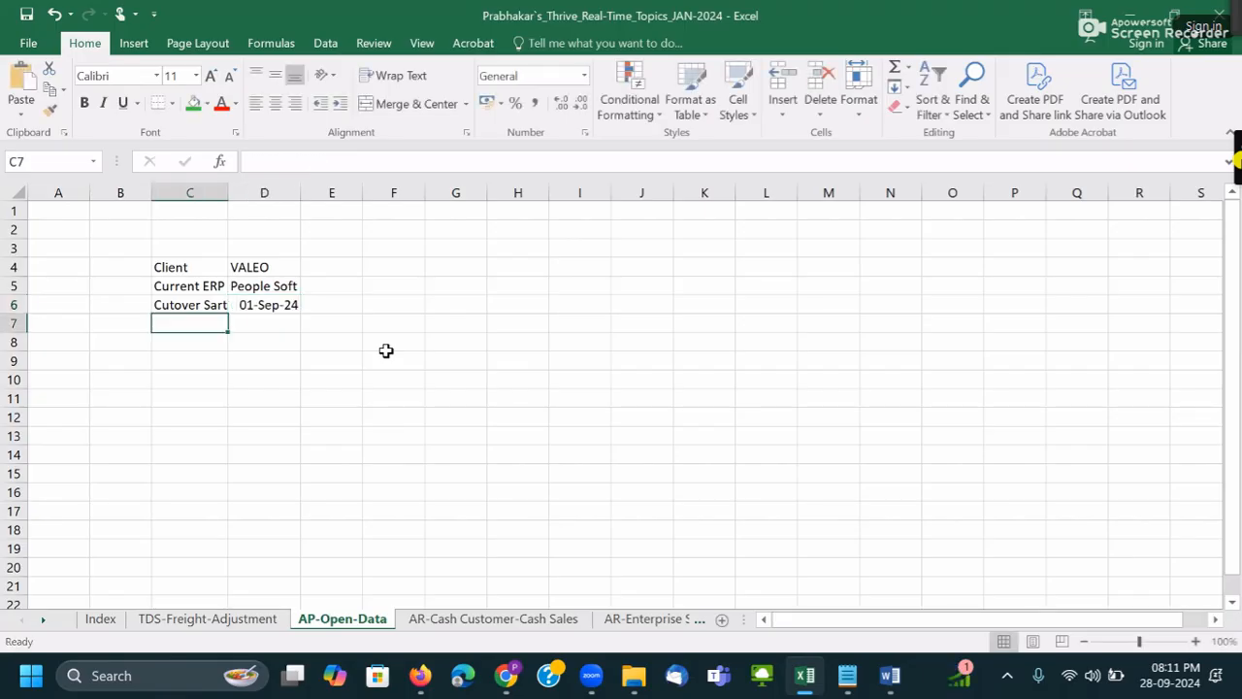
- Enter the label "Open Trx Data Cut of Data" in C8 and the date 30-Sep-24 in D8
key(Down)
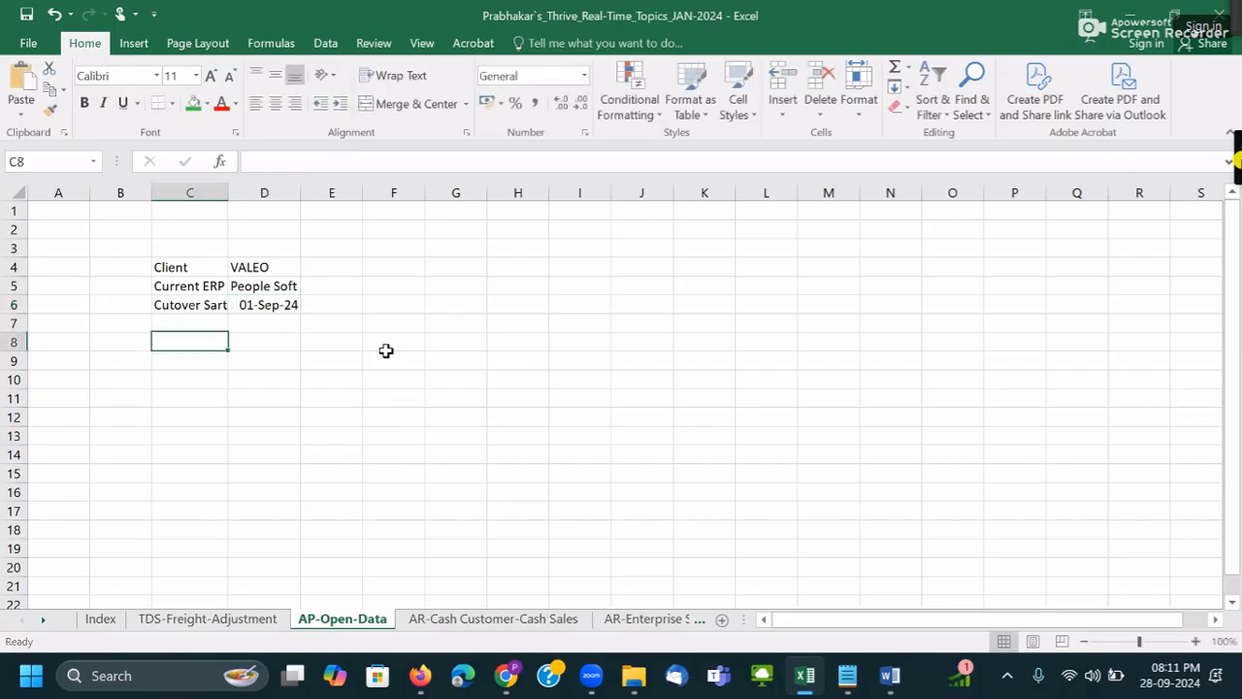
text(Ope)
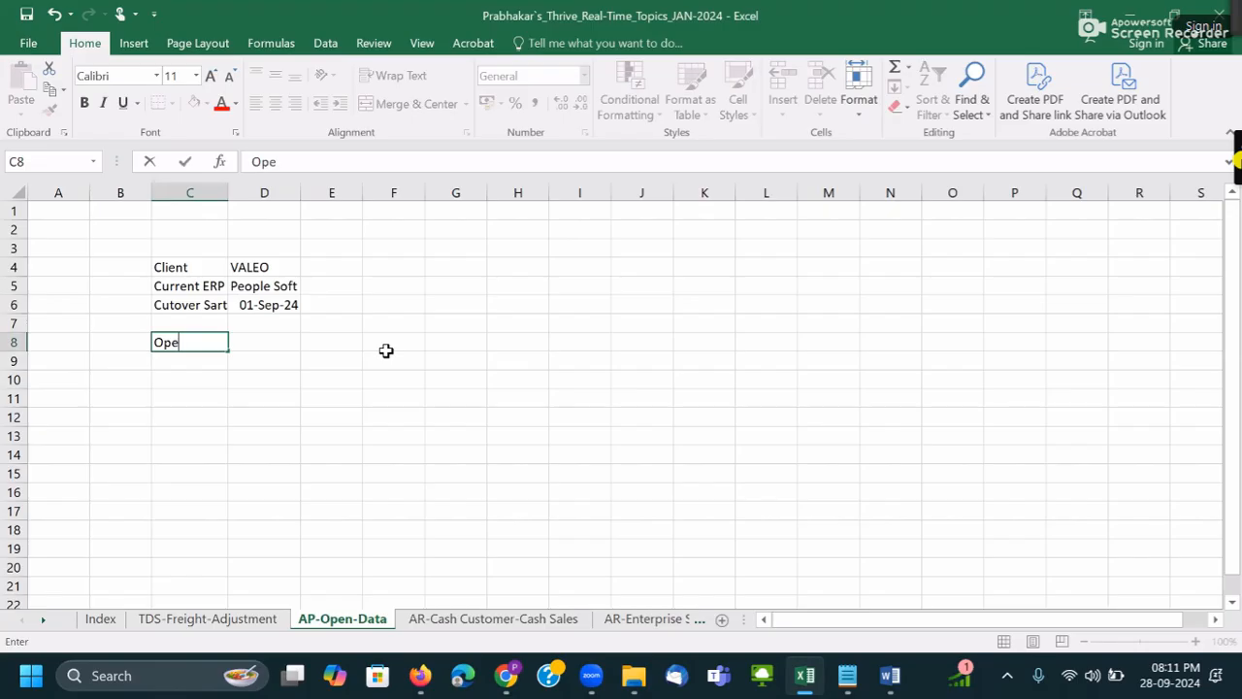
text(n Trx Data Cut of)
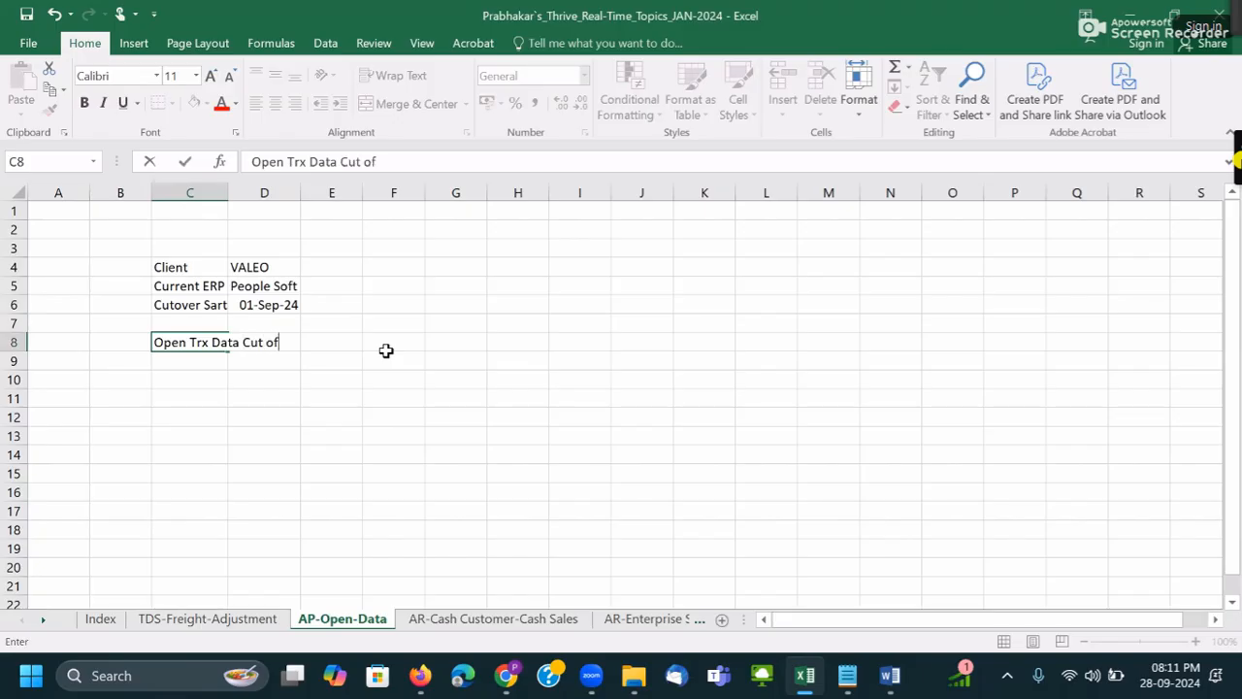
text( Data)
key(Tab)
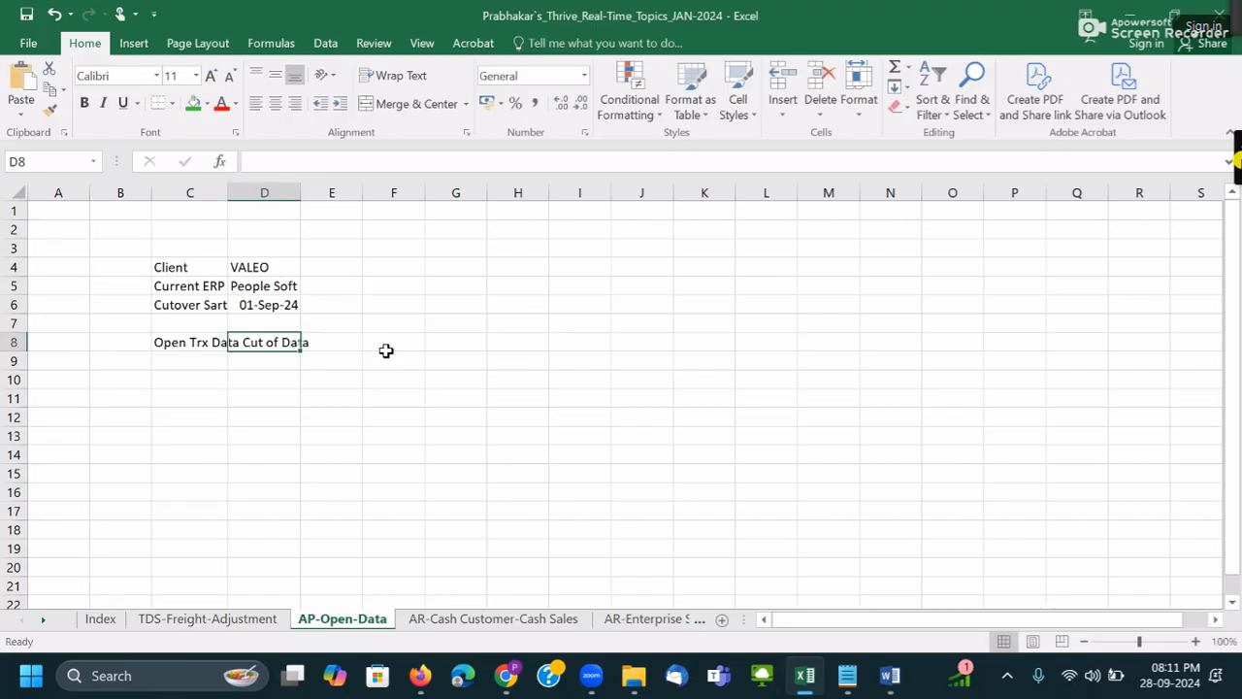
text(30-Sep)
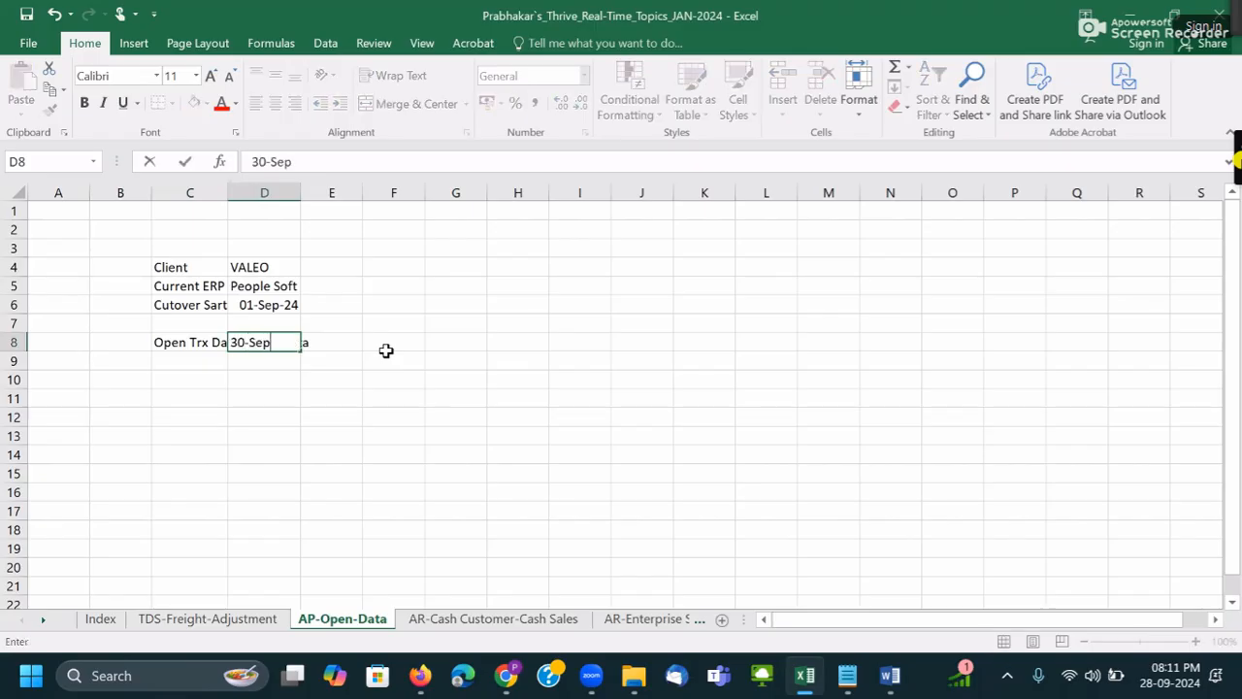
text(-24)
key(Return)
- Enter the label "Go-Live Date" in C10 and the date 05-Oct-2024 in D10
key(Down)
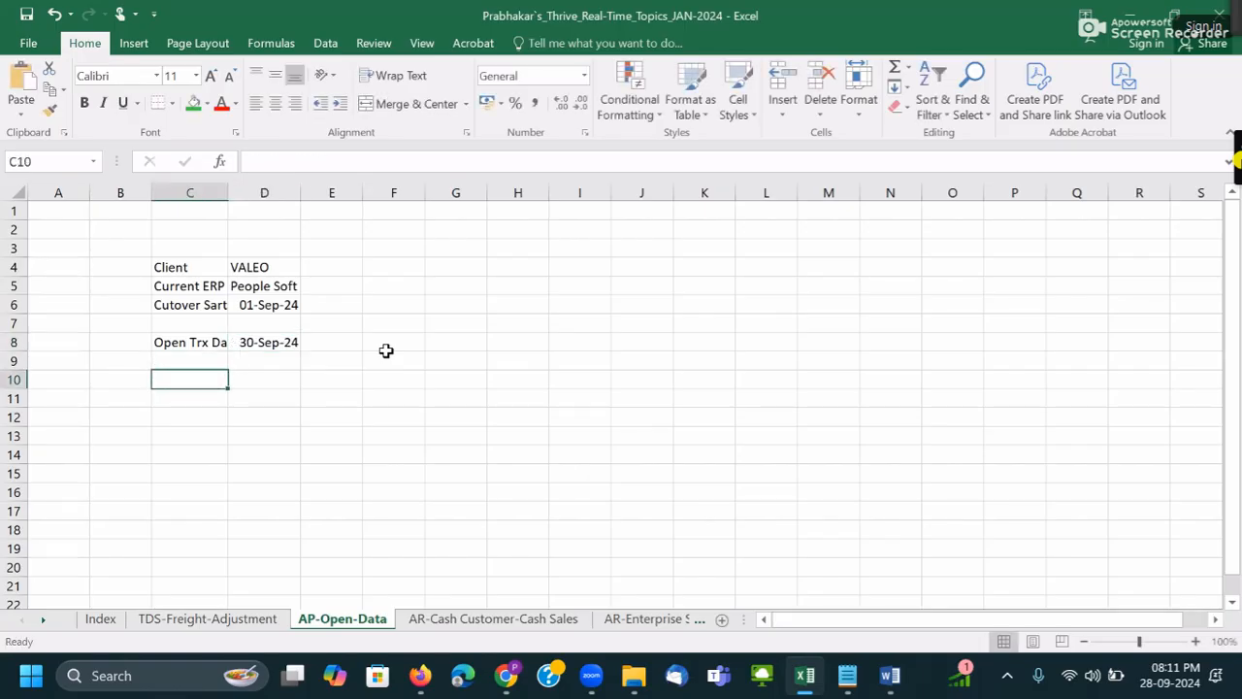
text(Go-Liv)
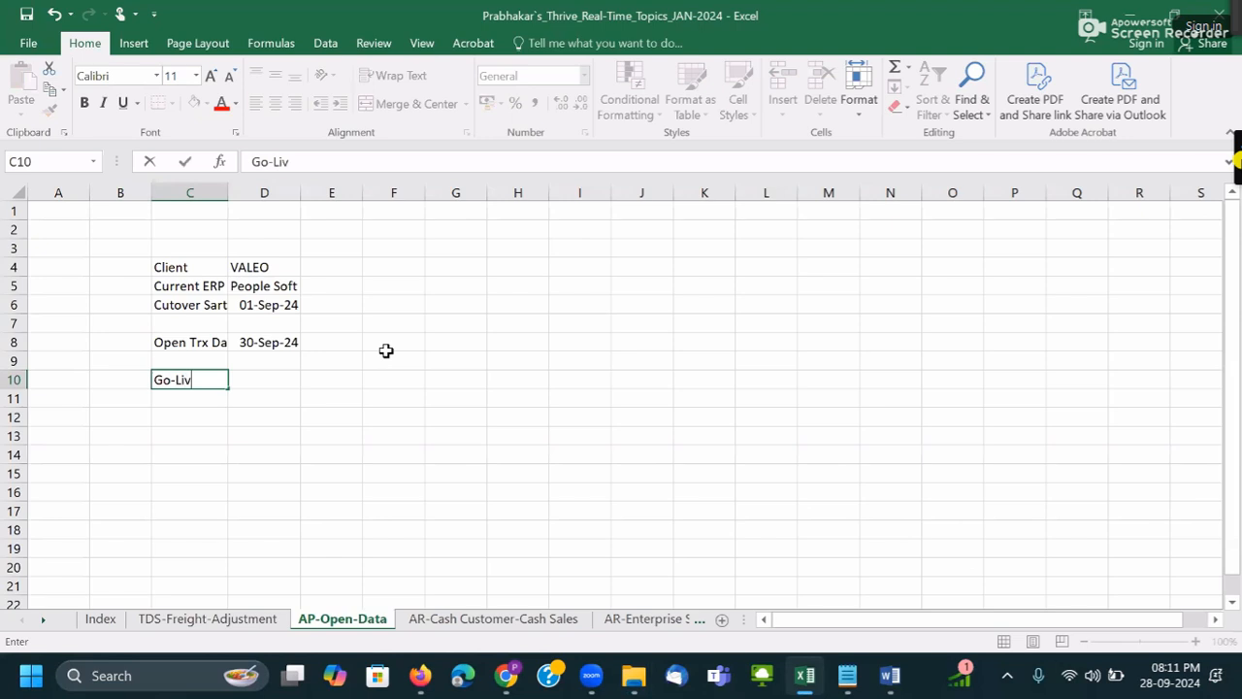
text(e Daw)
text(e)
key(Tab)
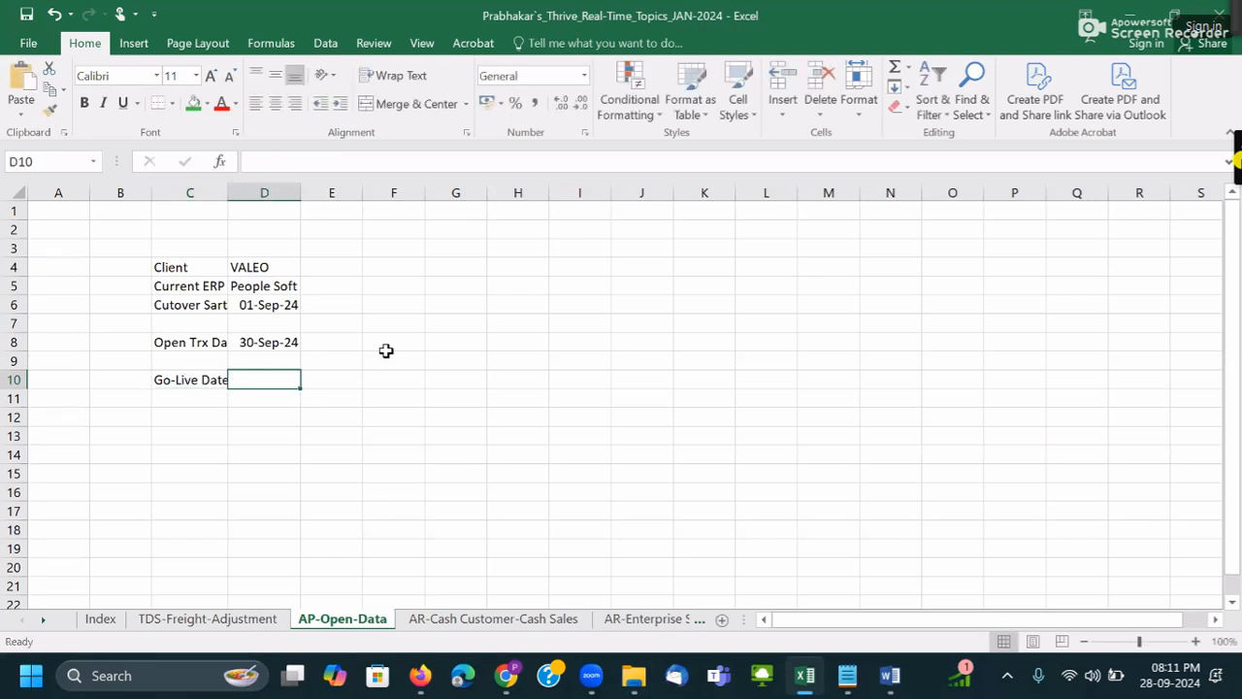
text(05-)
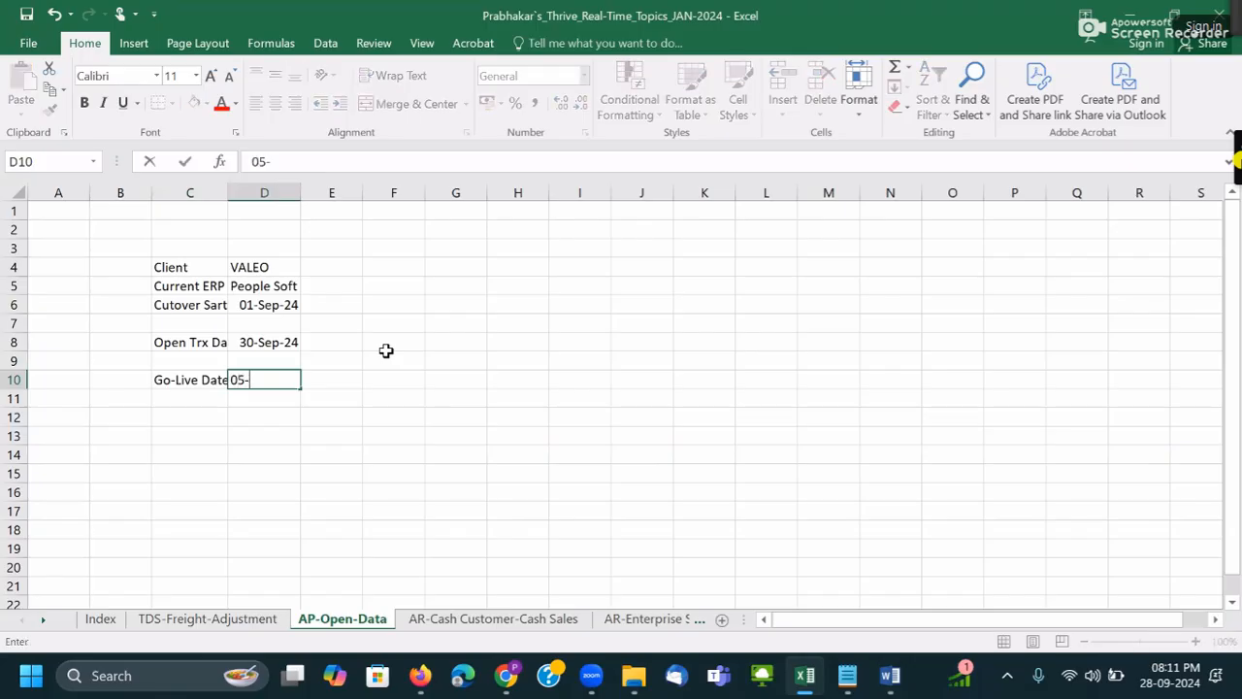
text(Oct-2024)
- Fit all columns of the AP-Open-Data sheet to their contents so every label is fully readable
click(17, 190)
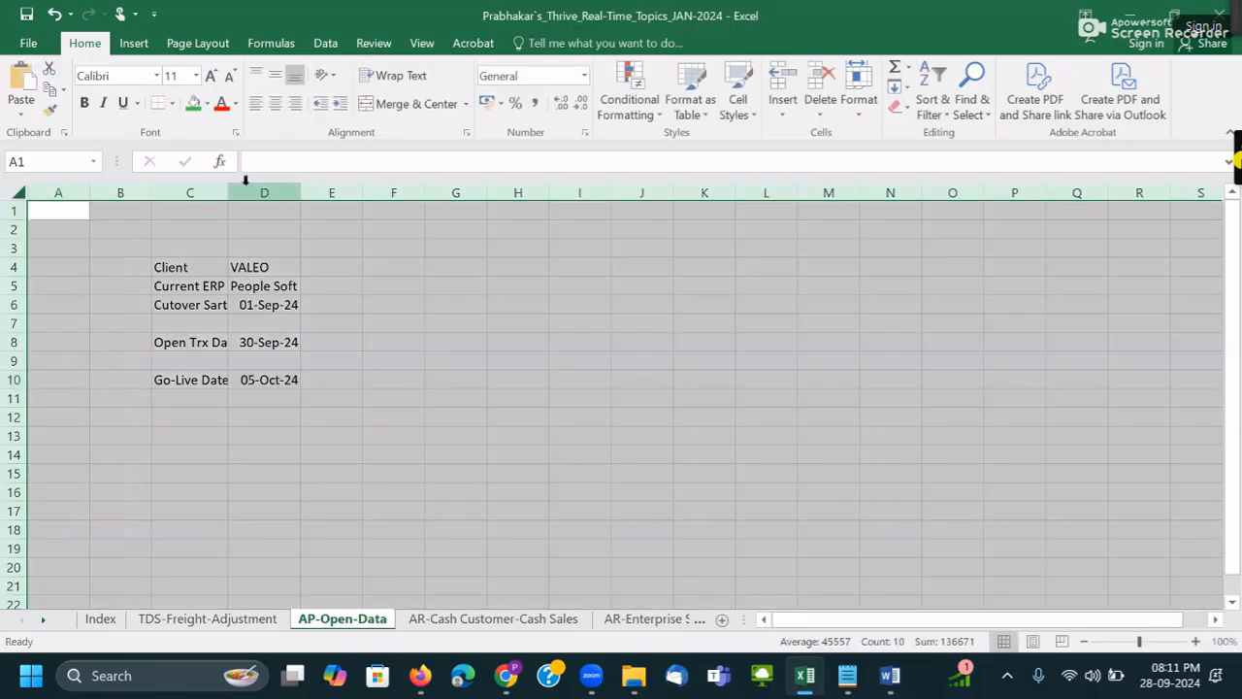
double_click(229, 183)
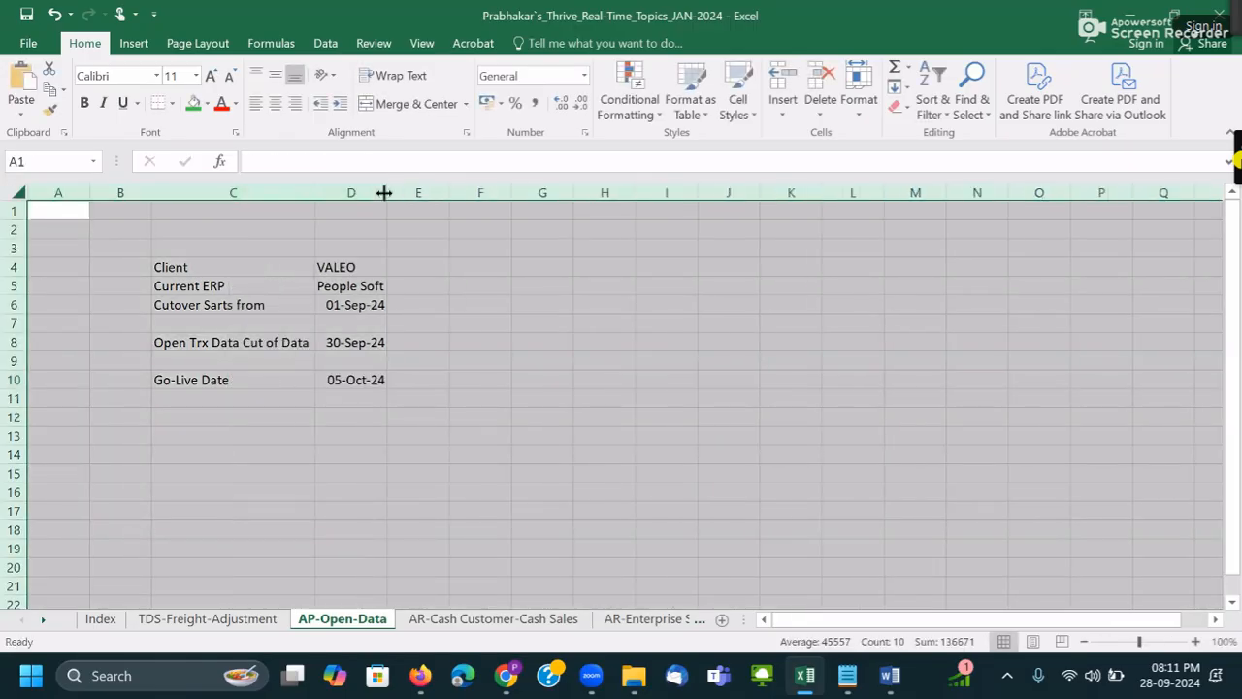
click(458, 321)
- Format the Client row cells C4 and D4 with a standard green fill and white font
click(219, 266)
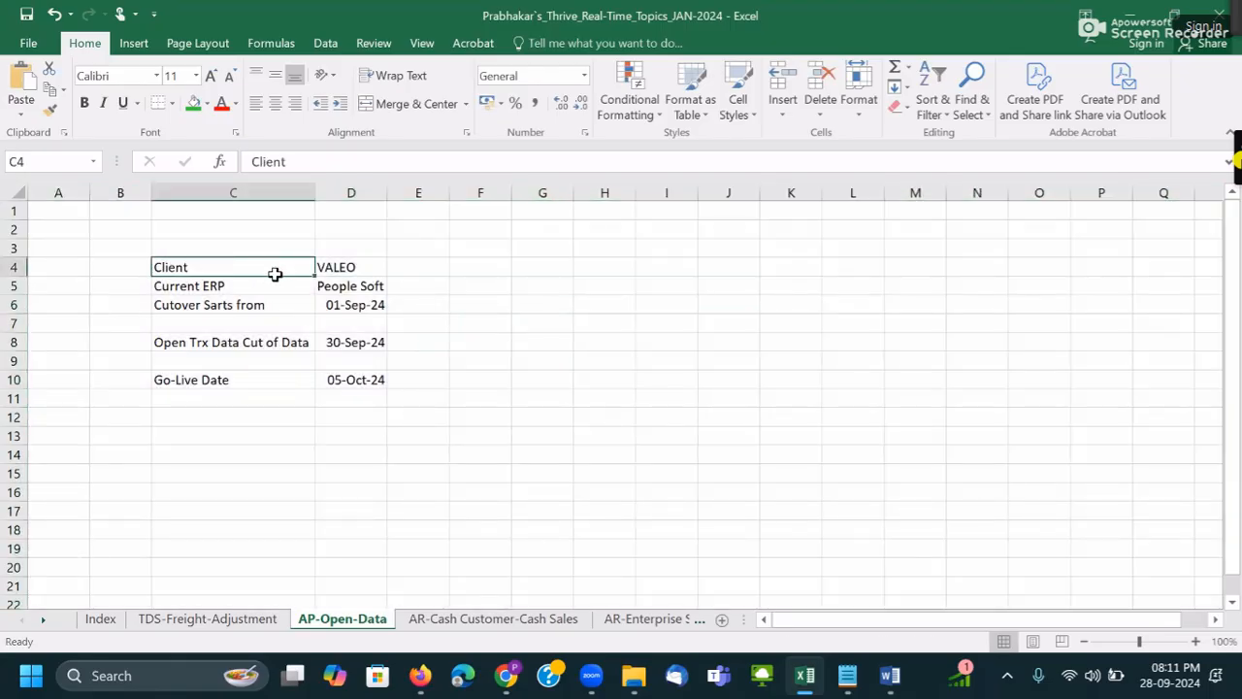
click(208, 105)
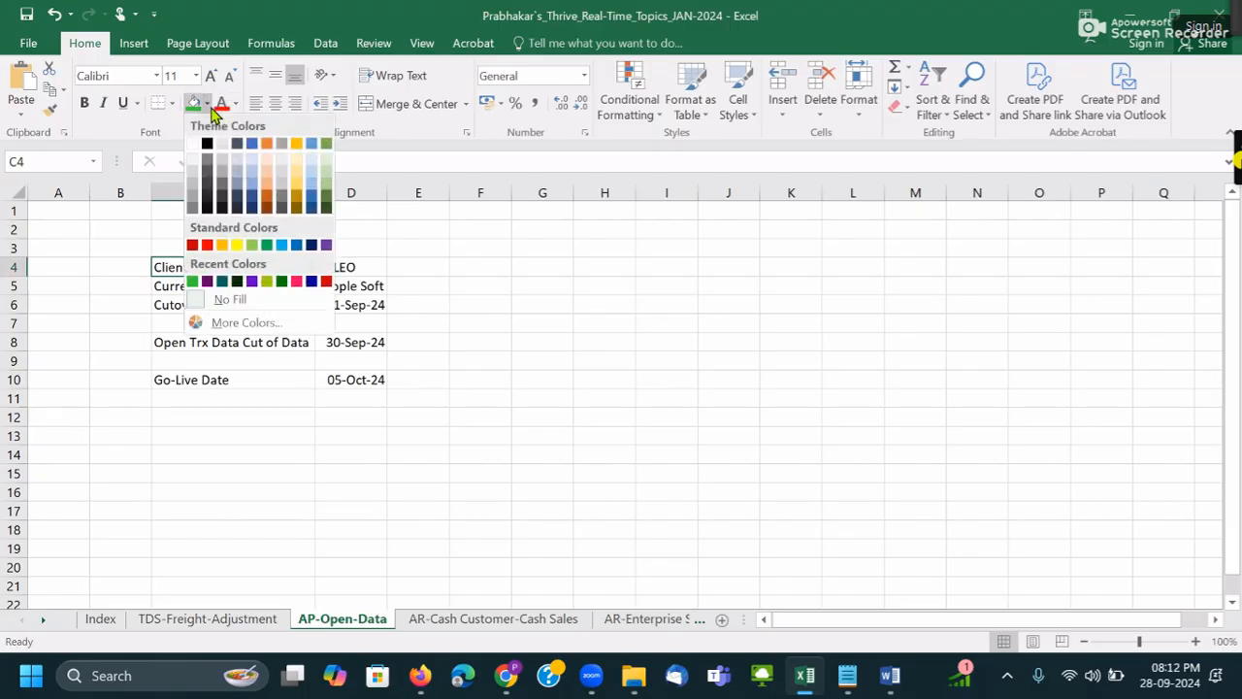
click(264, 244)
click(235, 104)
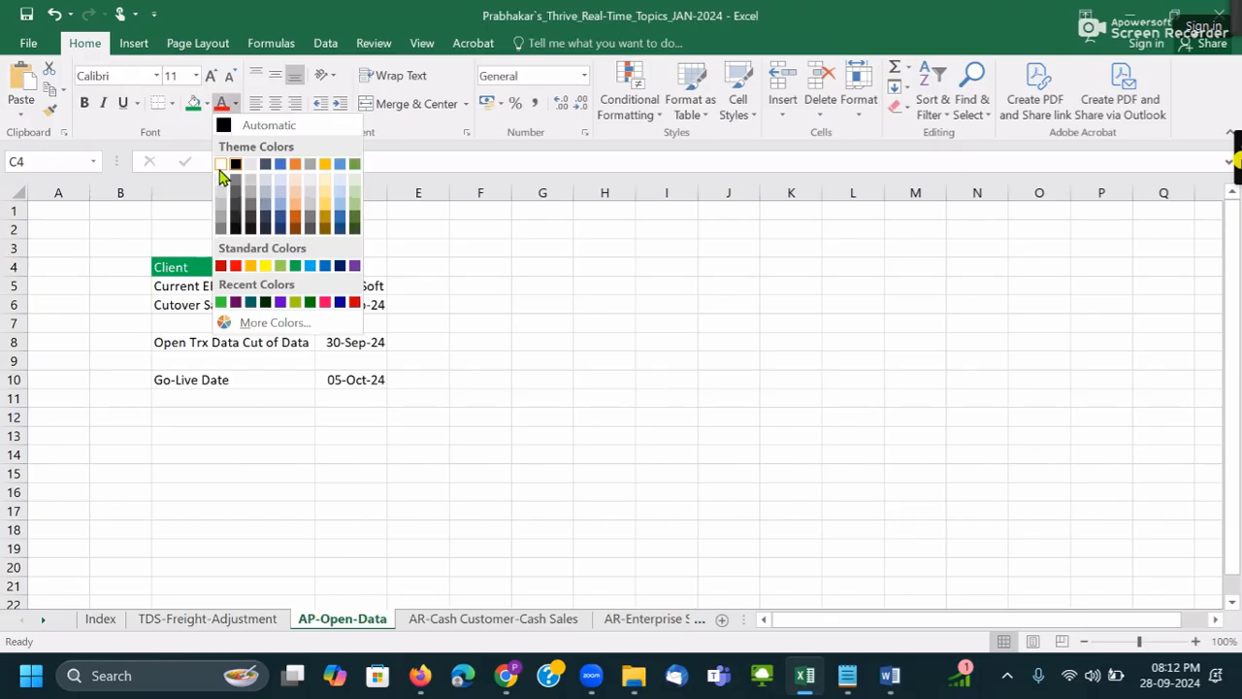
click(221, 167)
click(351, 265)
click(194, 104)
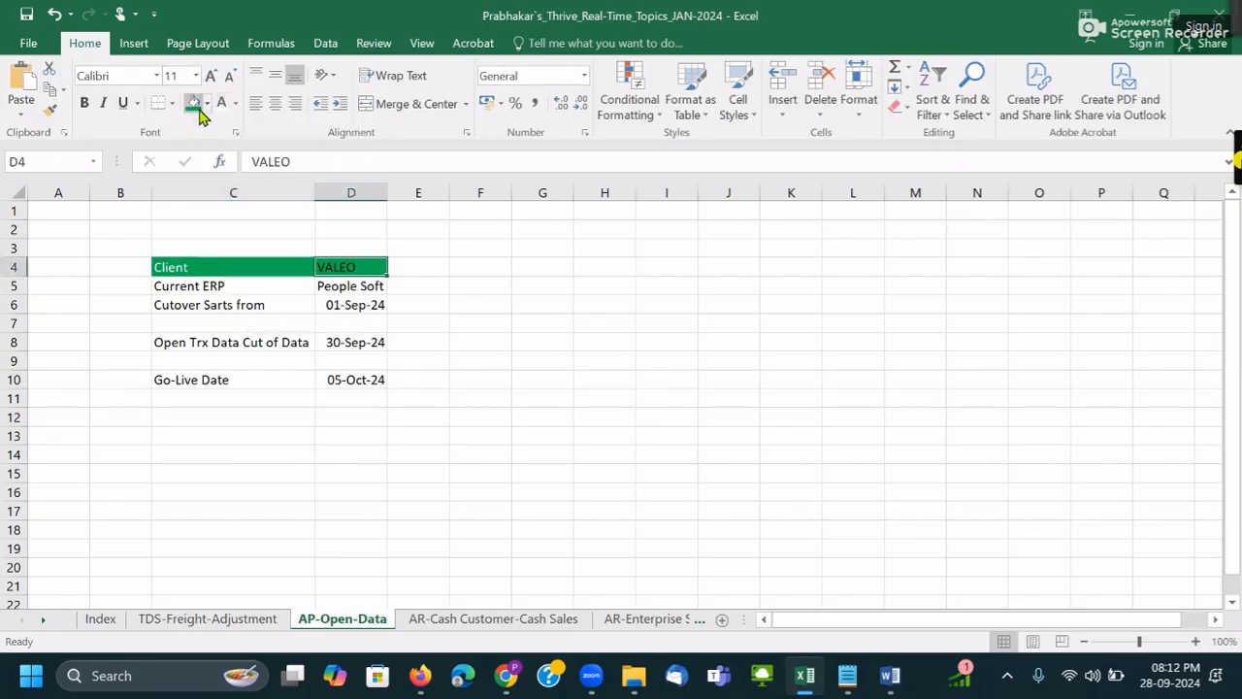
click(221, 103)
- Format the Current ERP cells C5 and D5 with a standard dark red fill and white font
click(195, 286)
click(351, 341)
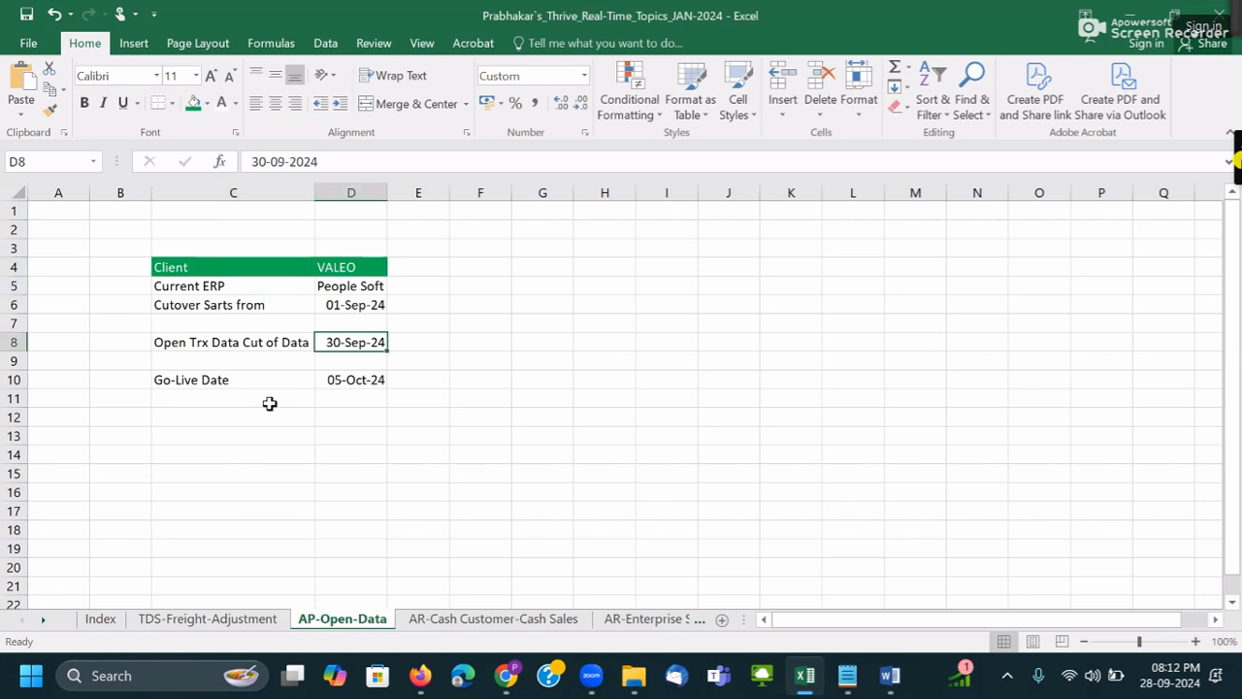
click(269, 404)
click(189, 289)
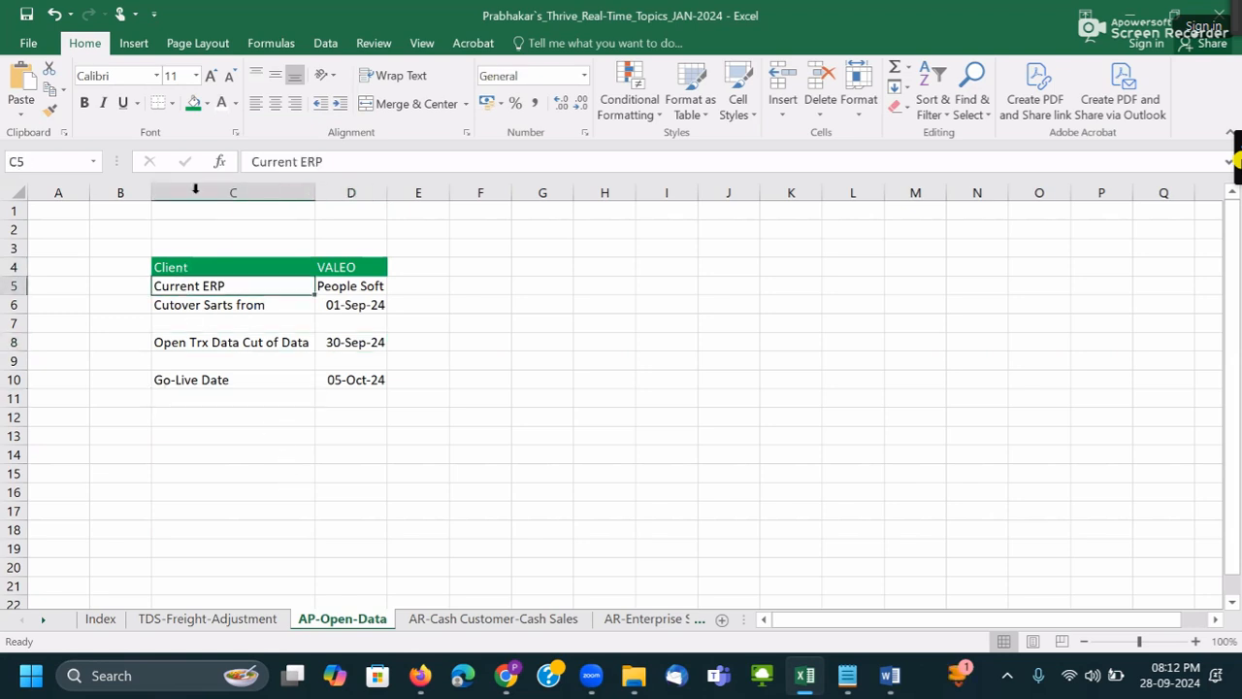
click(207, 103)
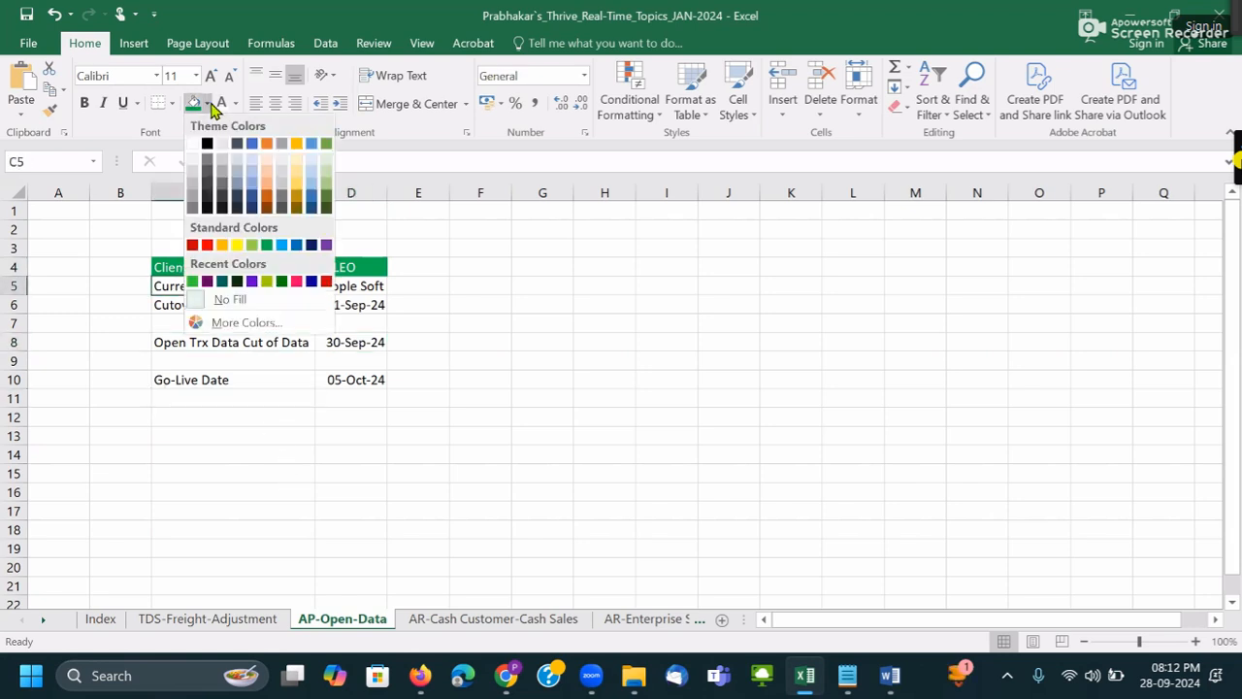
click(194, 244)
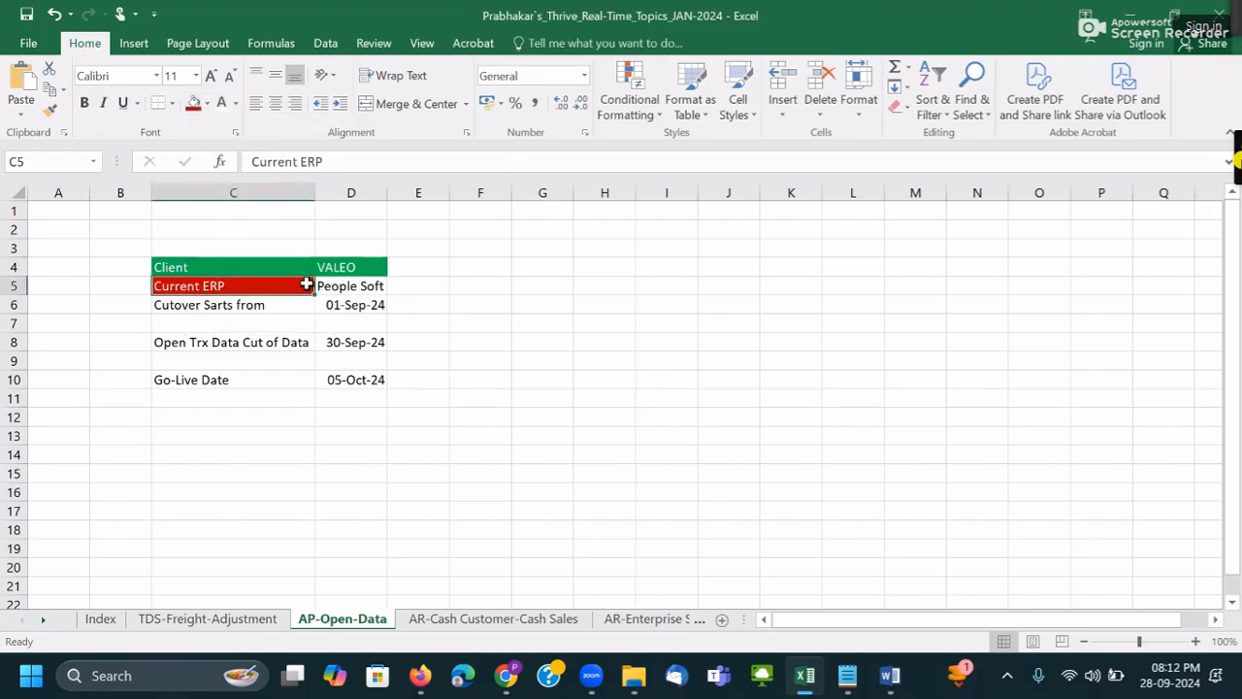
click(335, 285)
click(194, 103)
click(221, 105)
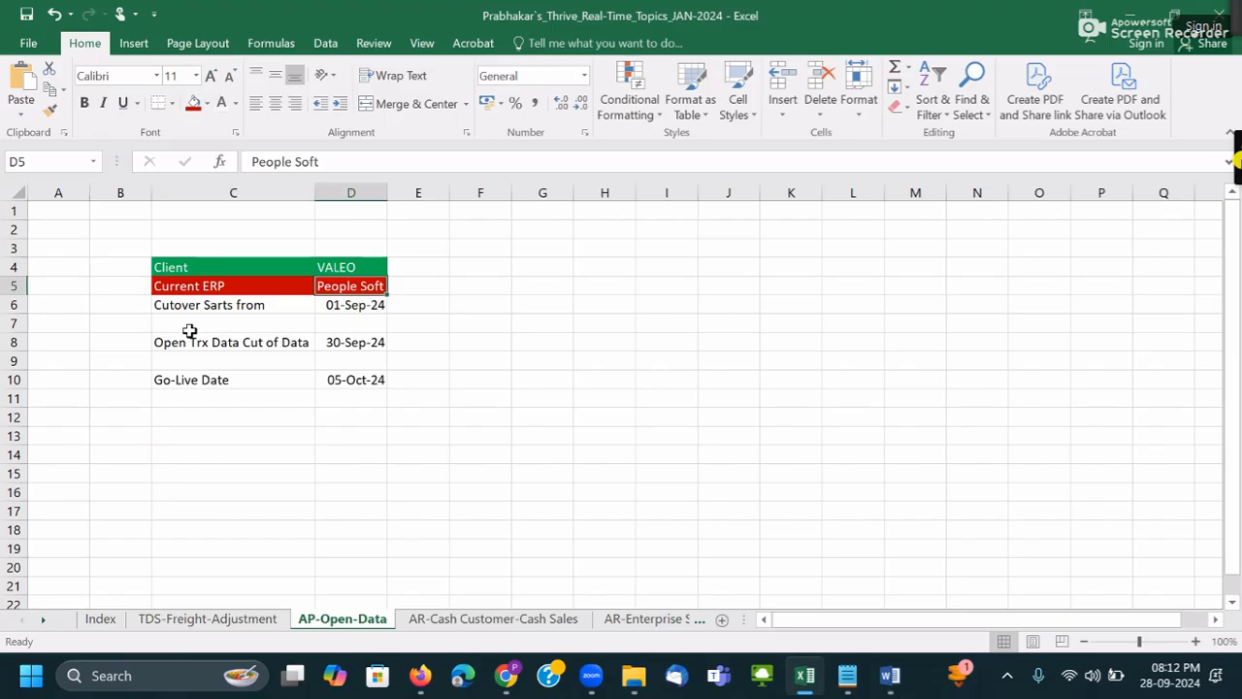
- Insert a blank row above the cutover row 6 and remove its fill color
click(11, 305)
right_click(12, 305)
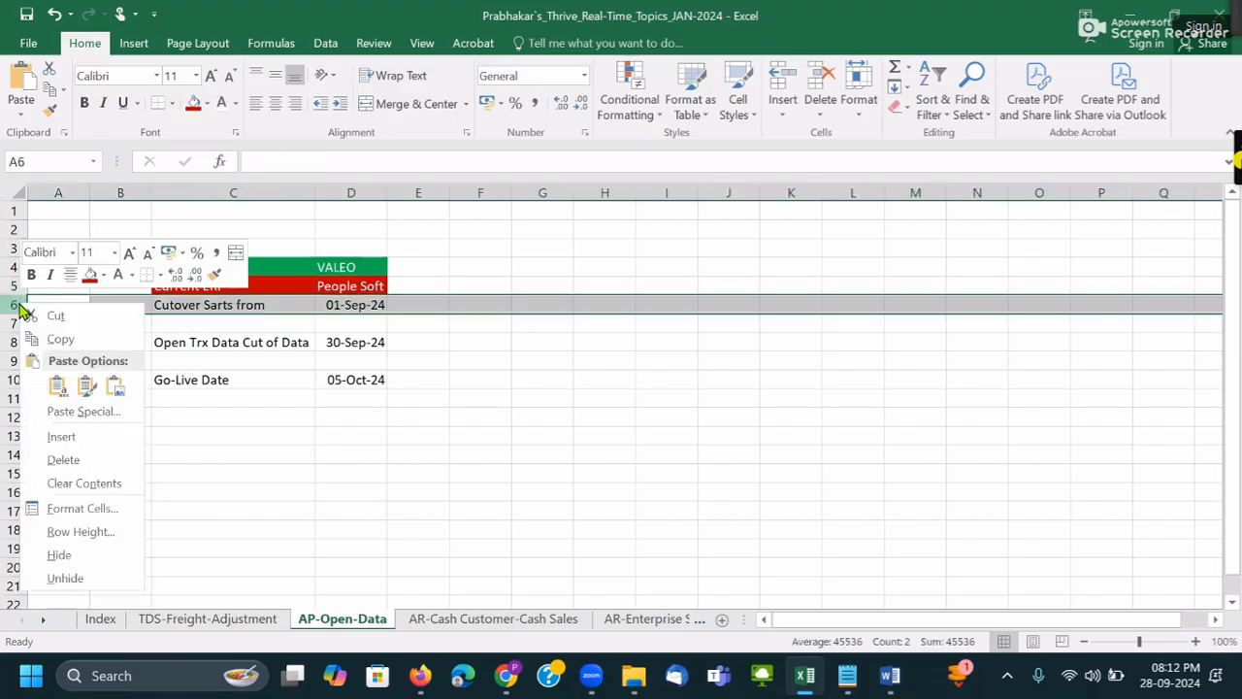
click(82, 438)
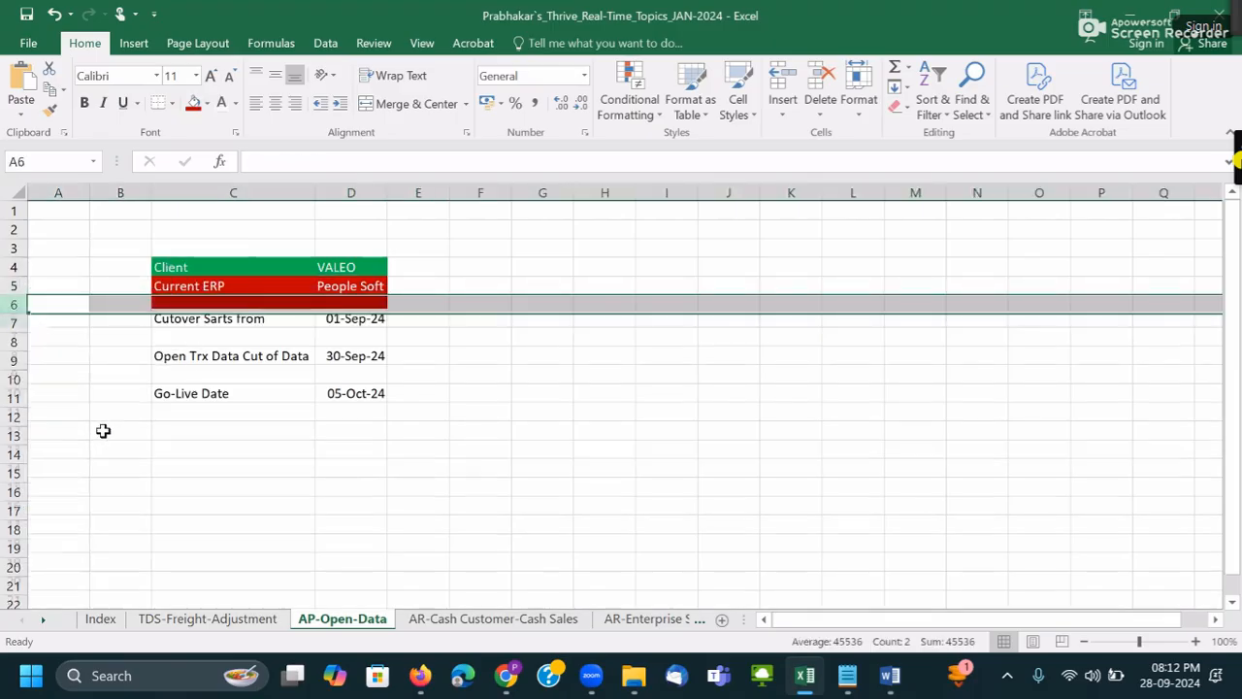
click(207, 104)
click(221, 297)
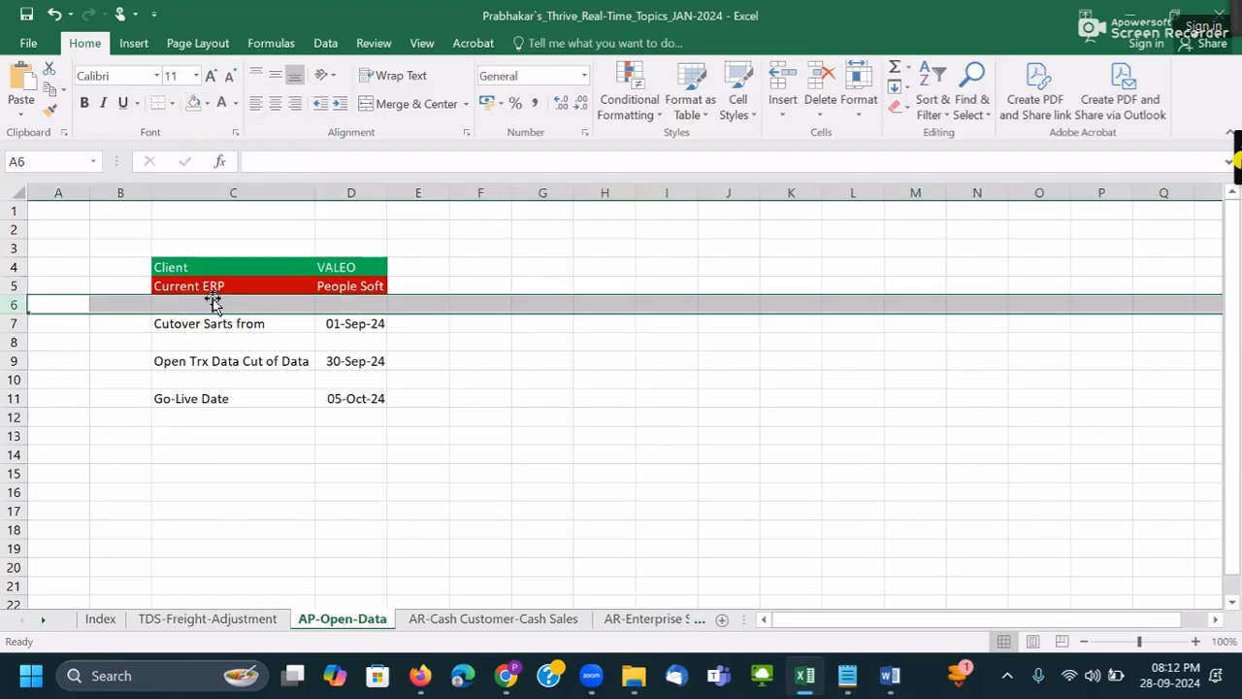
- Change the label in C5 to "Legacy ERP"
click(211, 287)
click(250, 161)
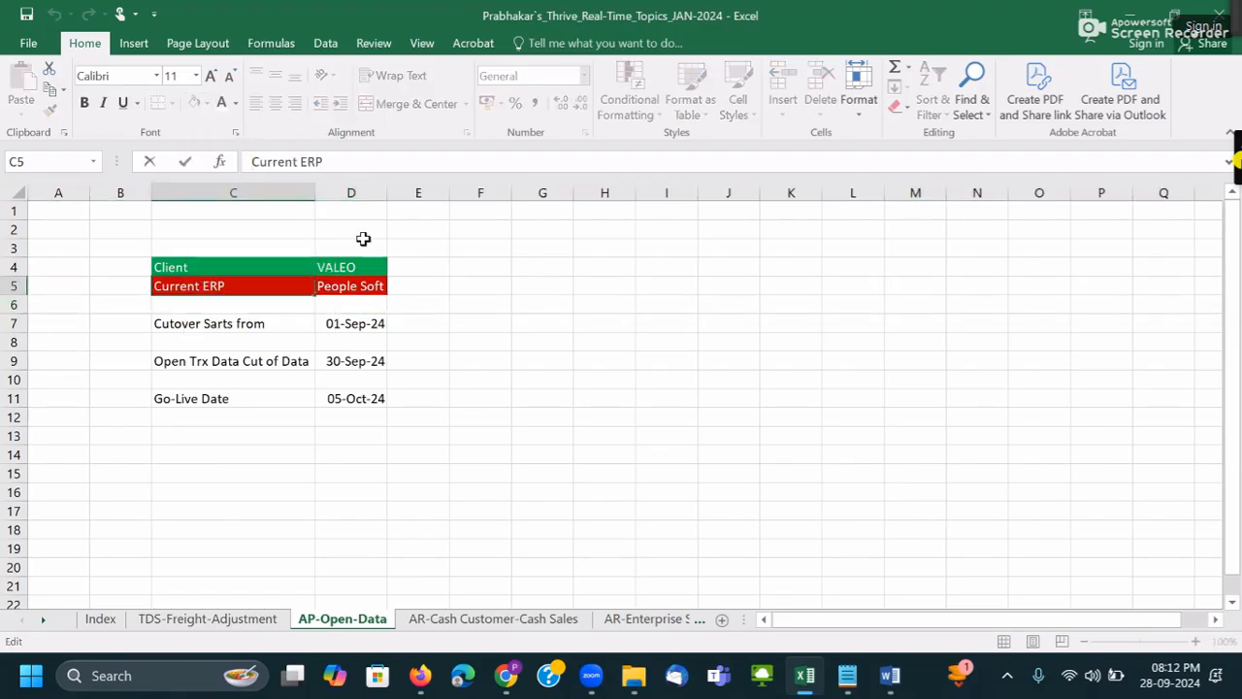
text(Legacy)
key(Delete)
key(Delete)
key(Delete)
key(Delete)
key(Delete)
key(Delete)
key(Delete)
key(Delete)
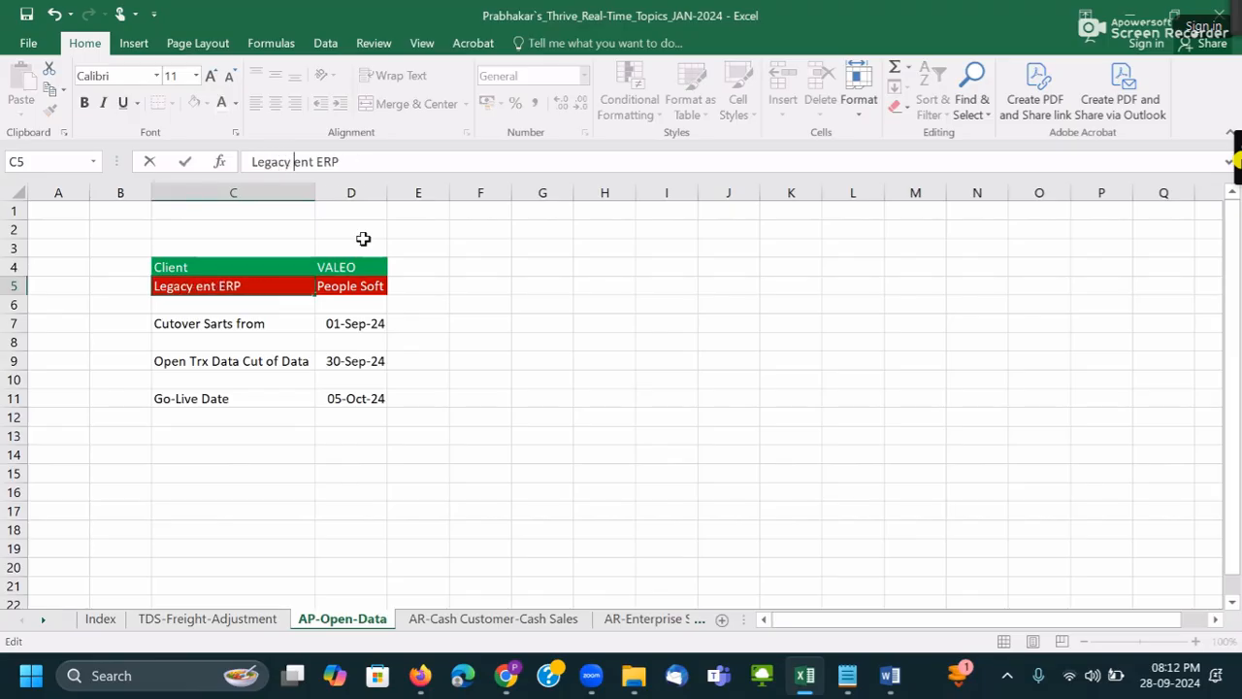
click(363, 398)
- Change the label in C11 to "Fusion Go-Live Date"
click(197, 396)
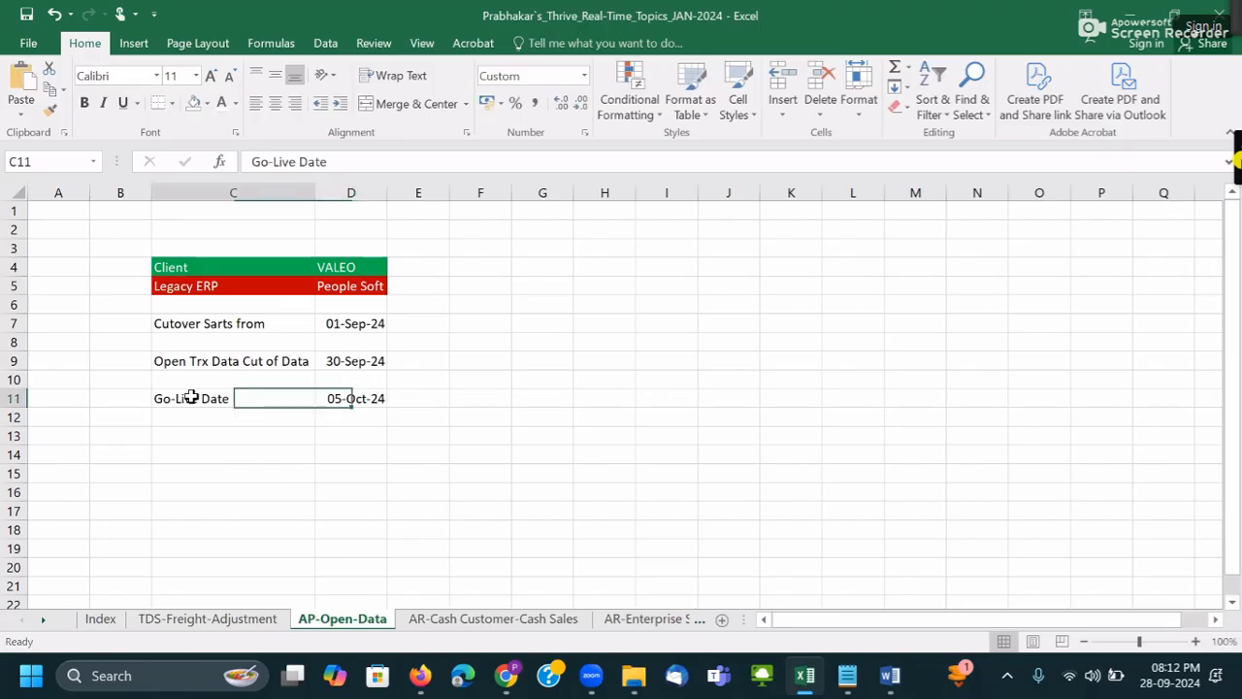
click(251, 161)
text(O)
key(BackSpace)
text(Fusion)
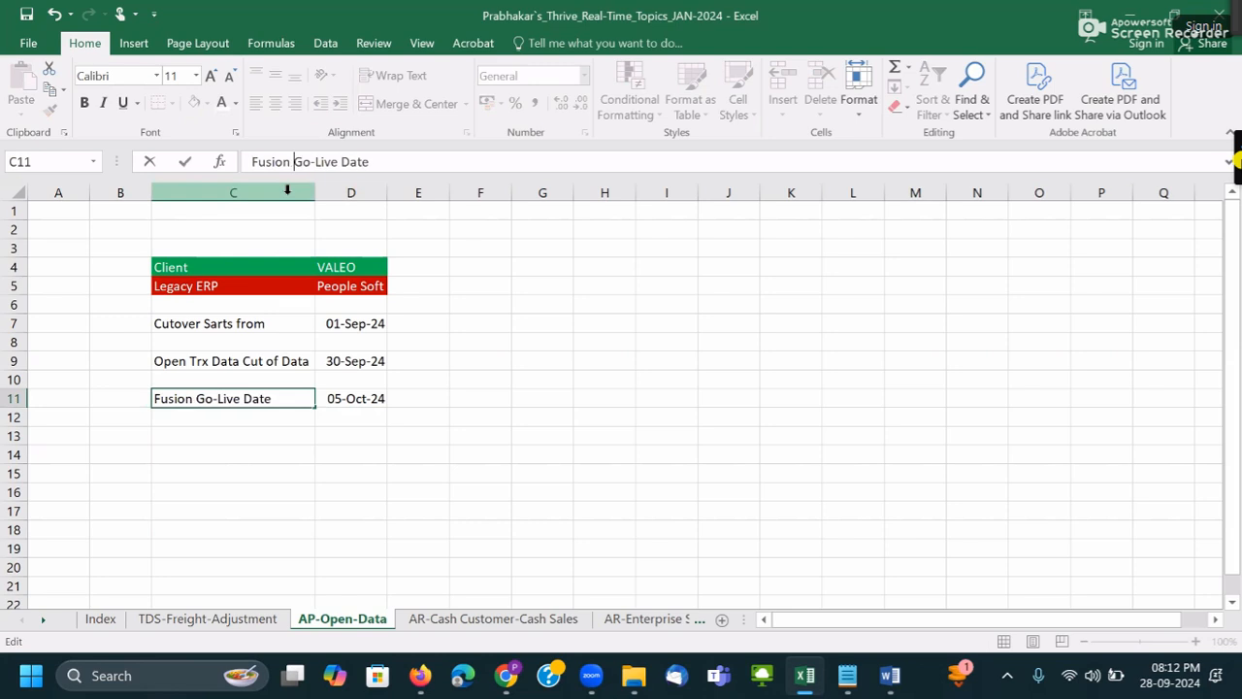
key(Tab)
- Format the go-live cells C11:D11 with a standard red fill and white font
drag(227, 399, 350, 399)
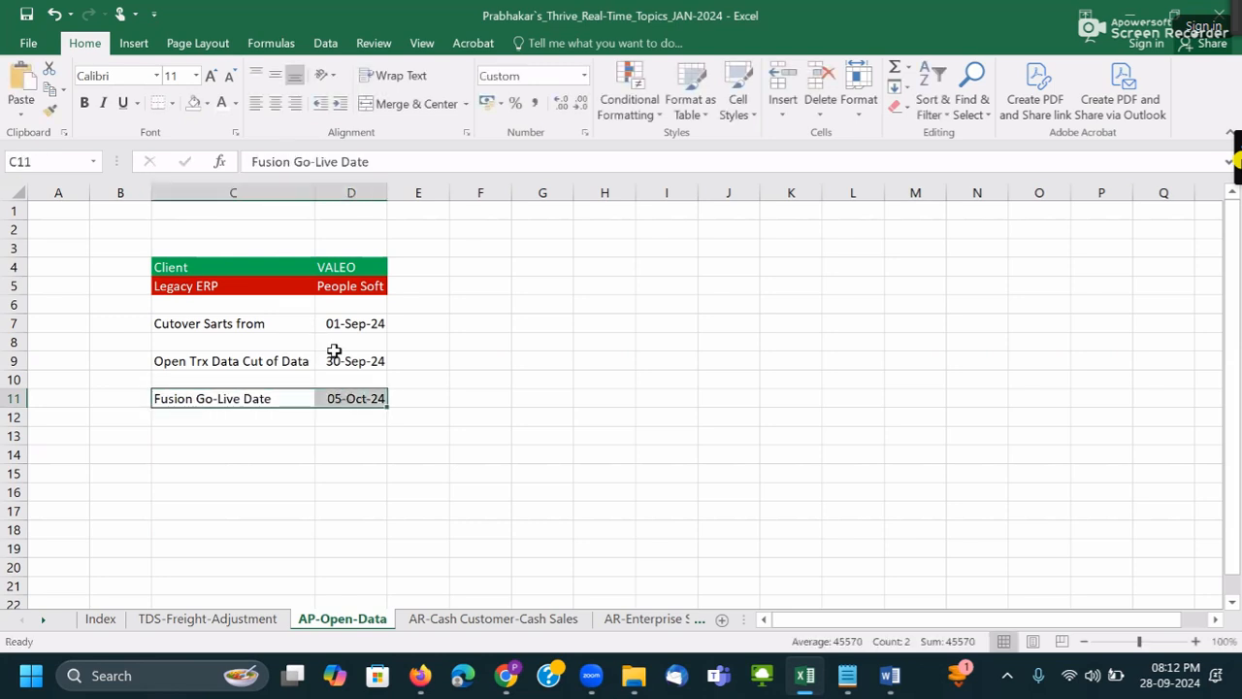
click(221, 103)
click(205, 103)
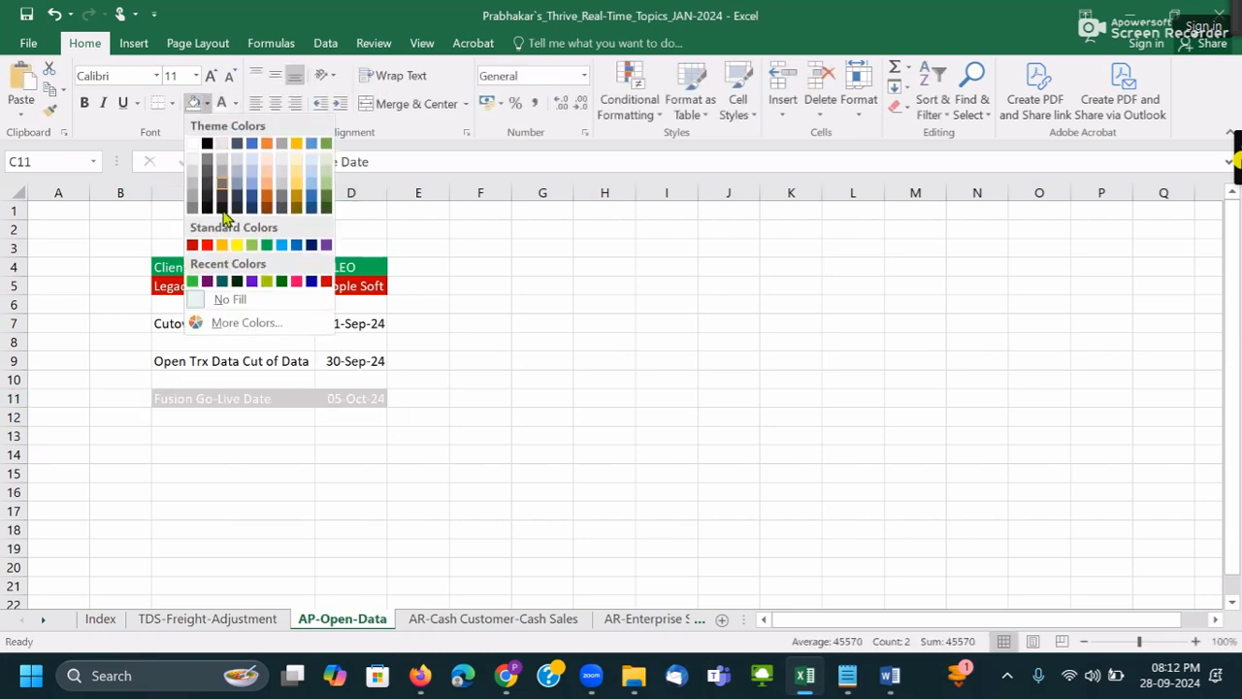
click(207, 245)
click(414, 378)
- Change the fill of the Legacy ERP cells C5:D5 to the darkest gold theme shade
drag(184, 285, 354, 287)
click(206, 103)
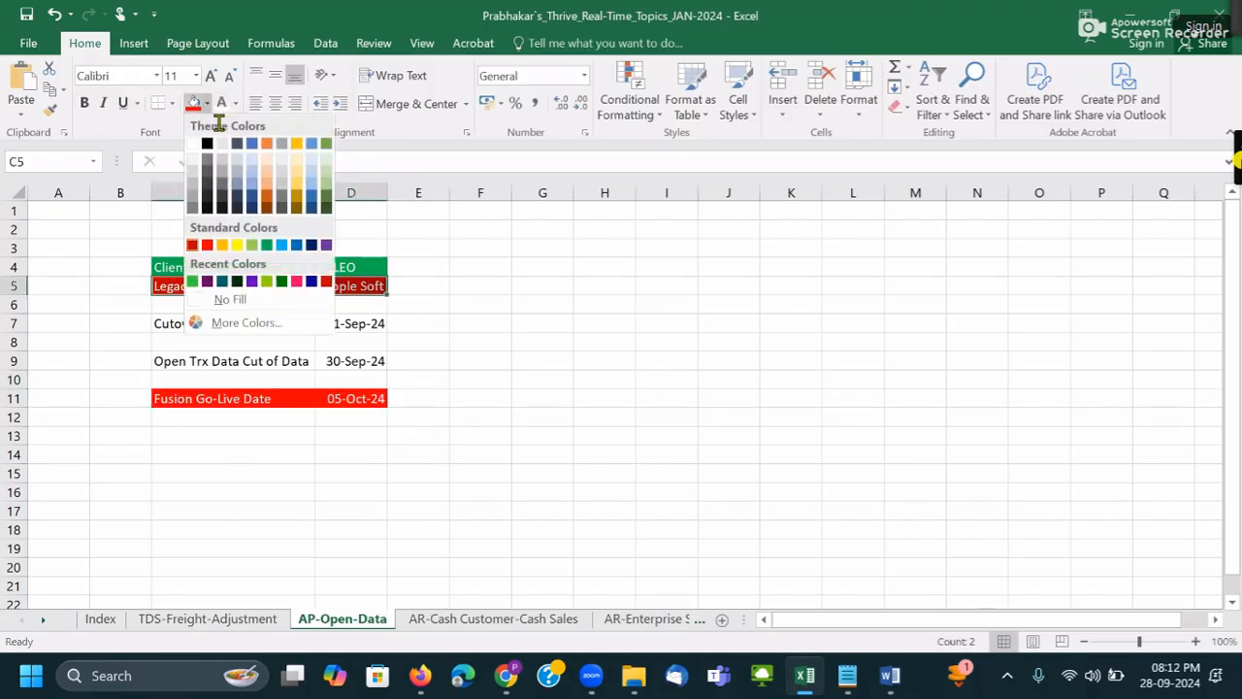
click(297, 208)
click(407, 269)
click(598, 357)
click(207, 347)
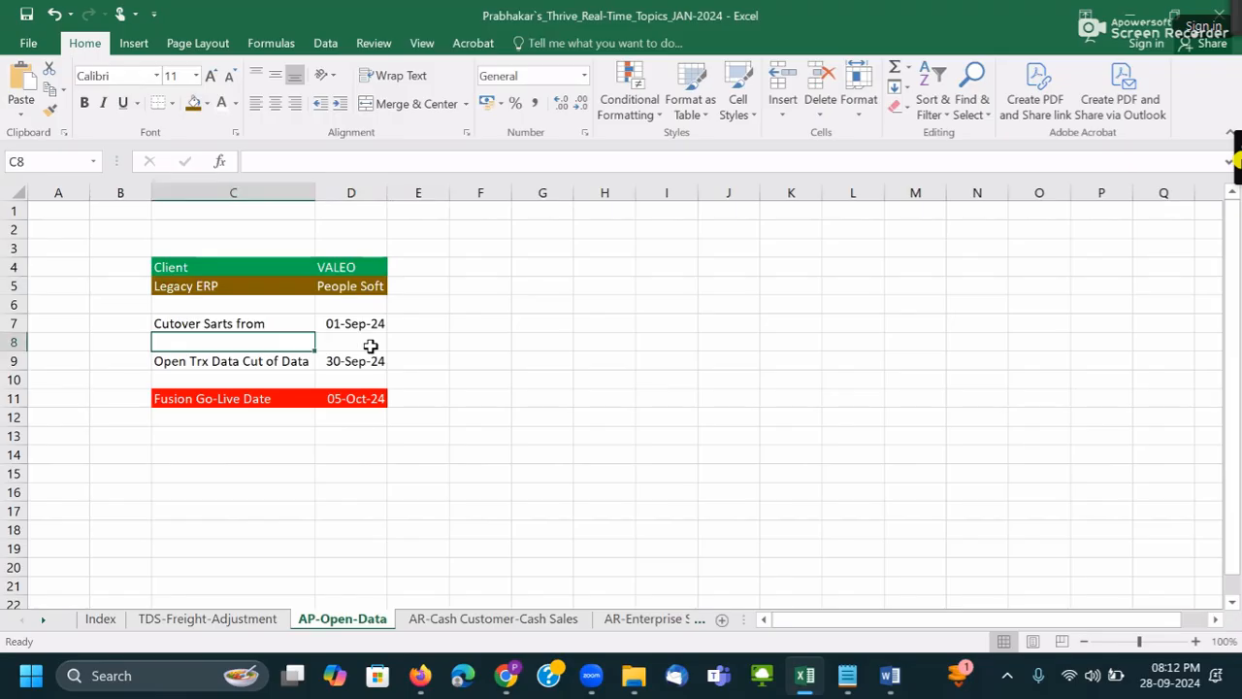
click(311, 359)
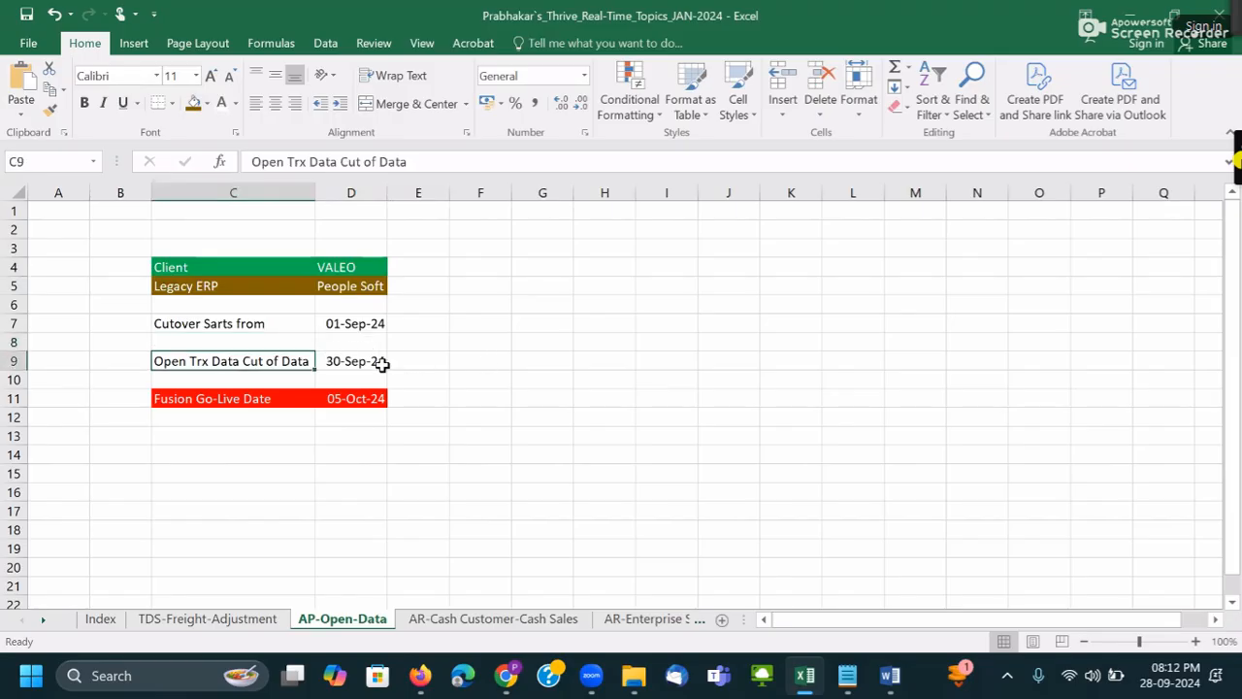
click(363, 361)
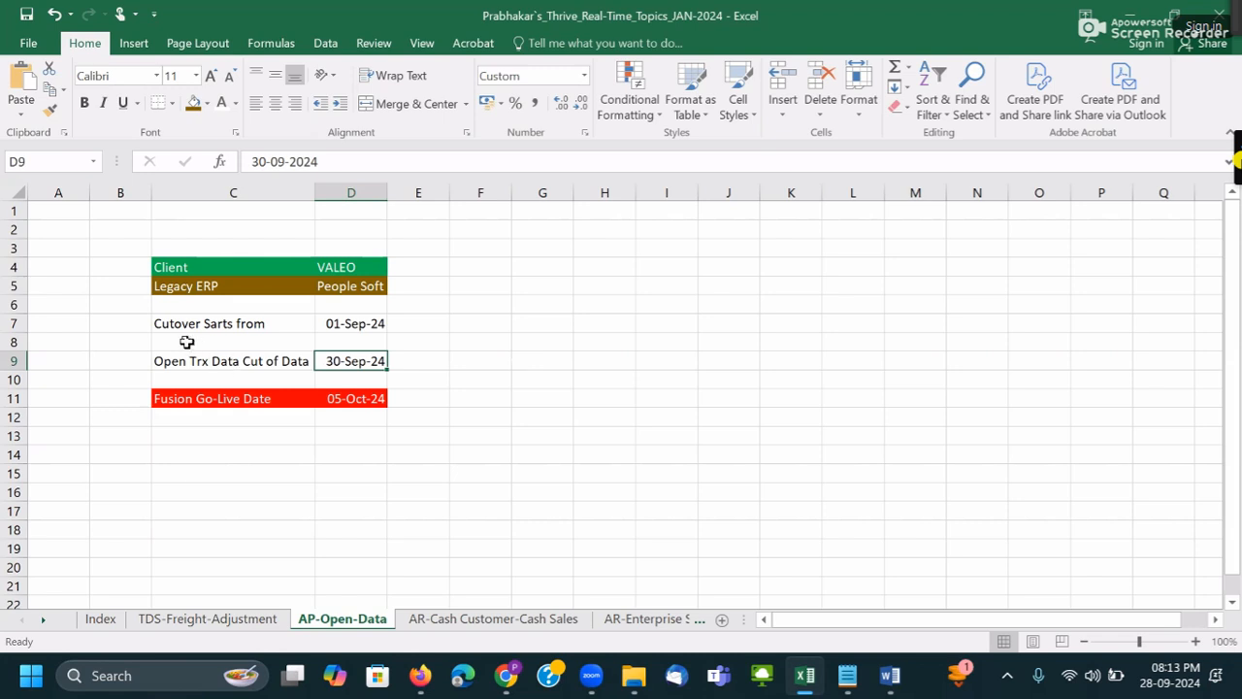
- Insert a row above the blank row 10 and enter the label "Total Volum of Data" in C10
click(215, 374)
right_click(13, 381)
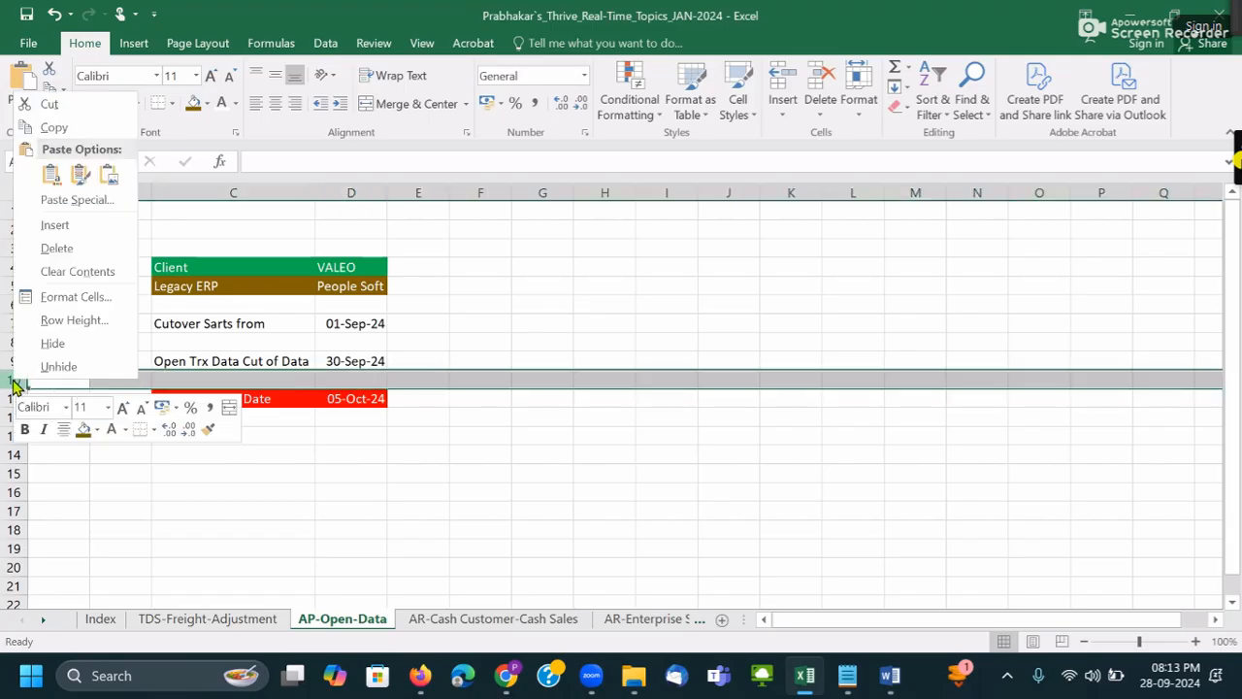
click(50, 230)
click(187, 382)
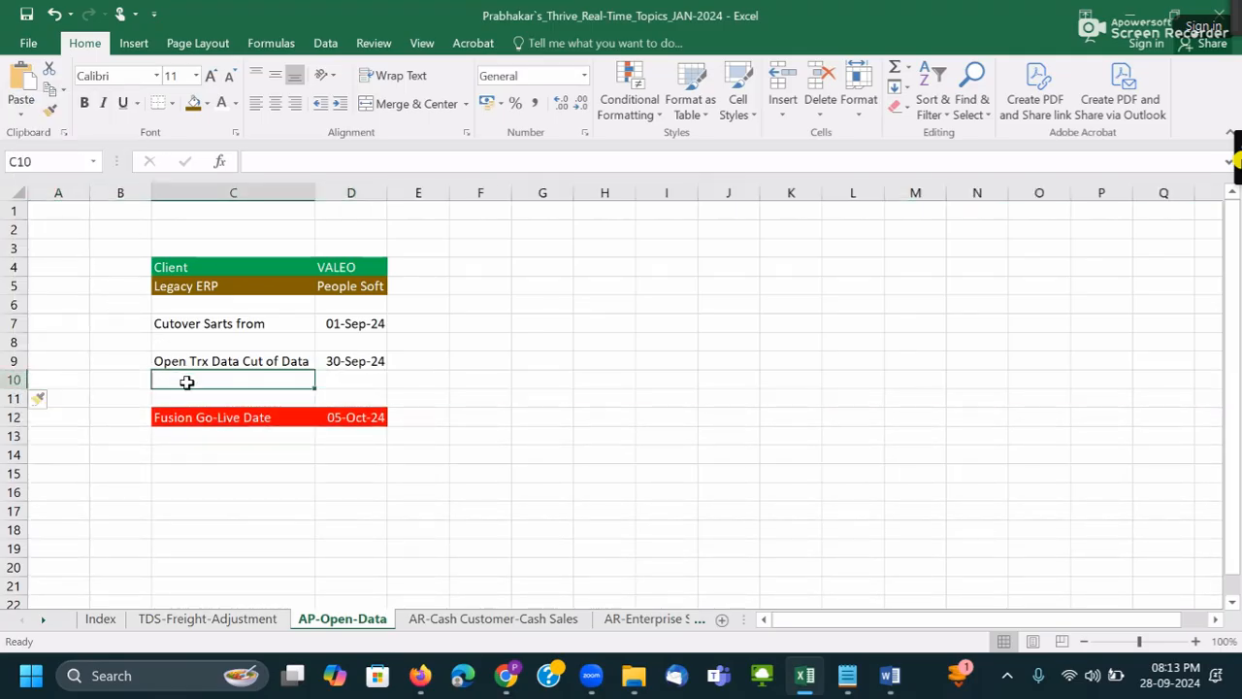
text(Total)
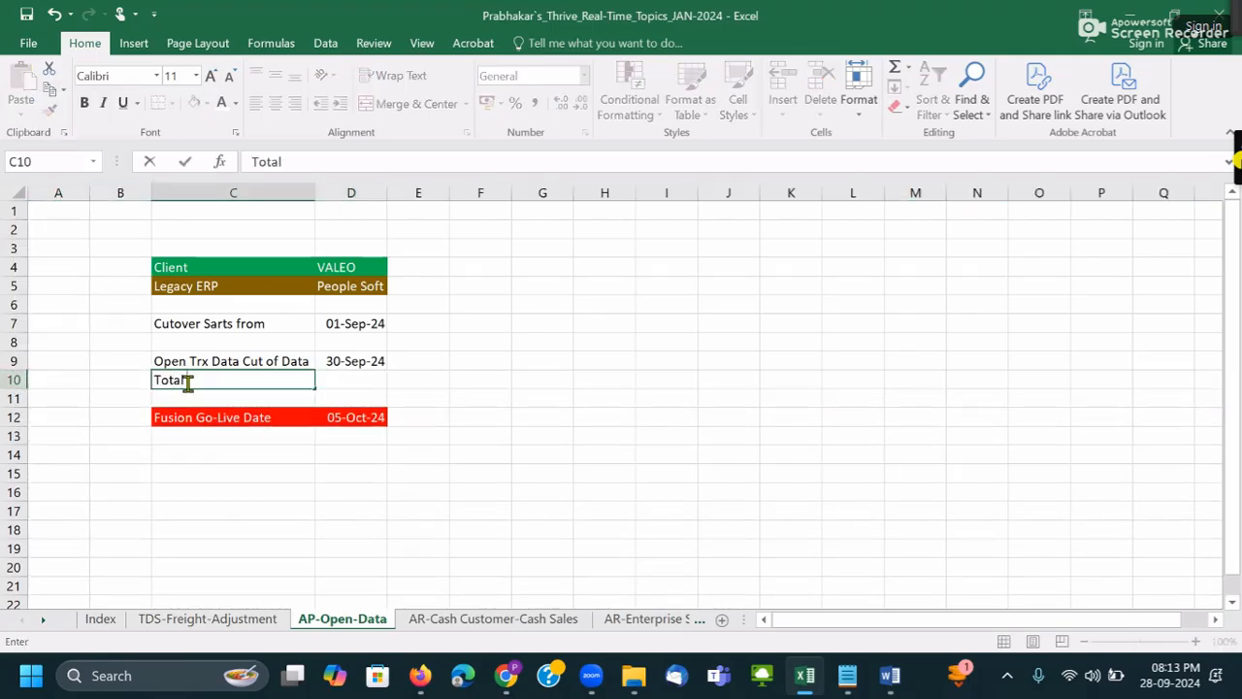
text( Volum of Data)
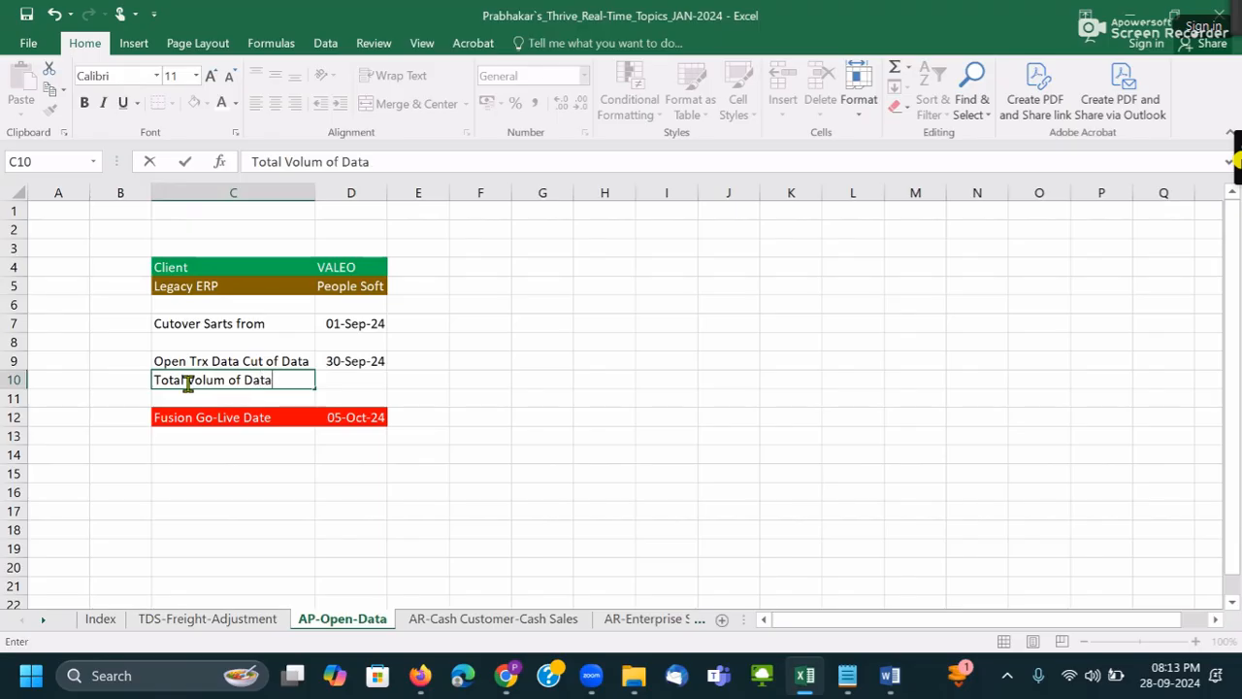
key(Tab)
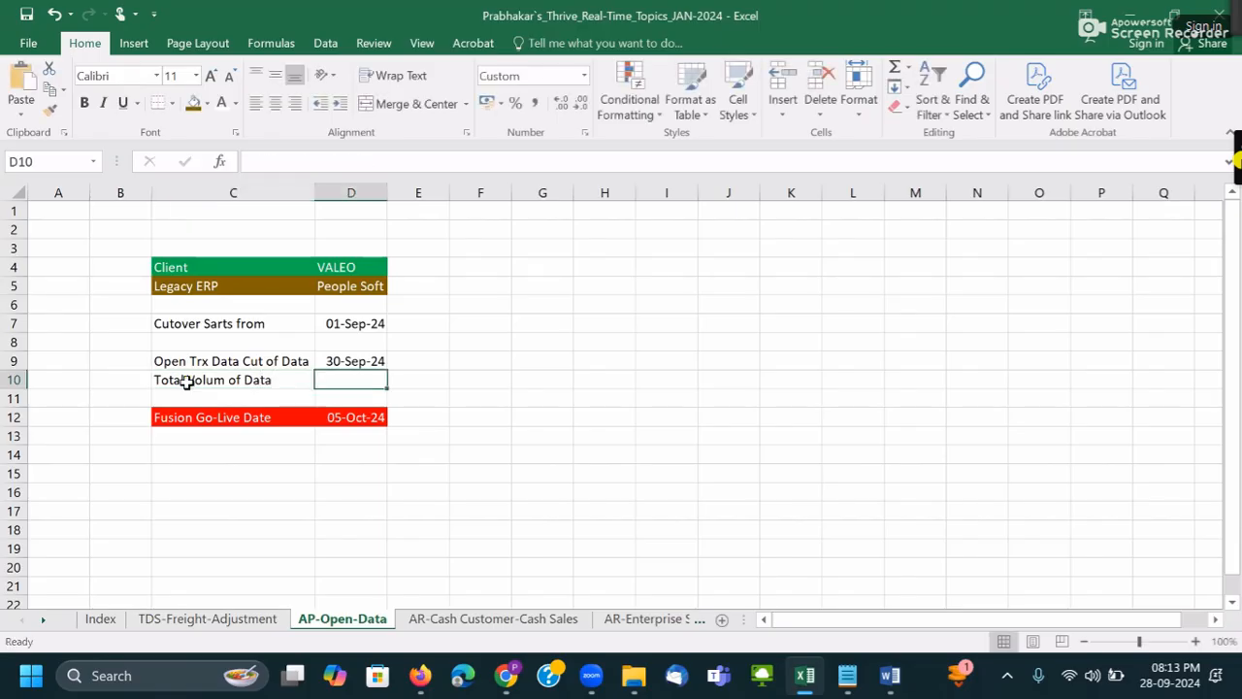
text(100)
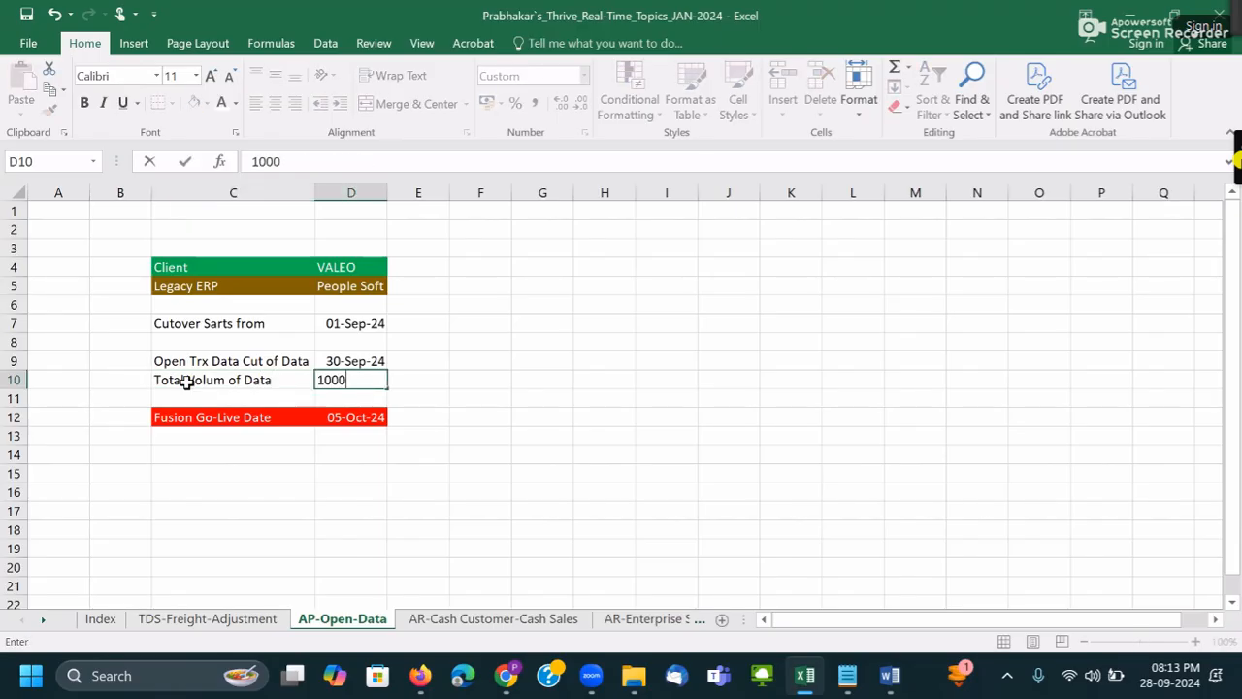
text(0)
key(Tab)
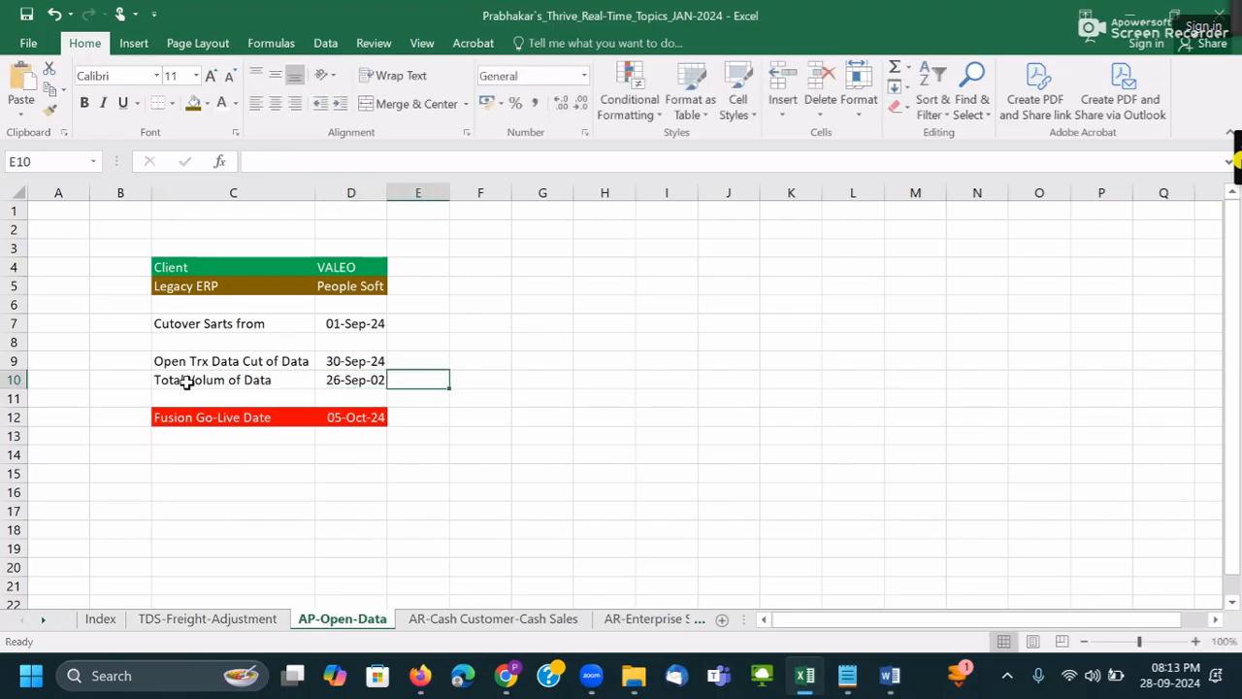
- Enter "1000 - Invoices" in D10 and fit column D to its contents
key(Left)
text(1)
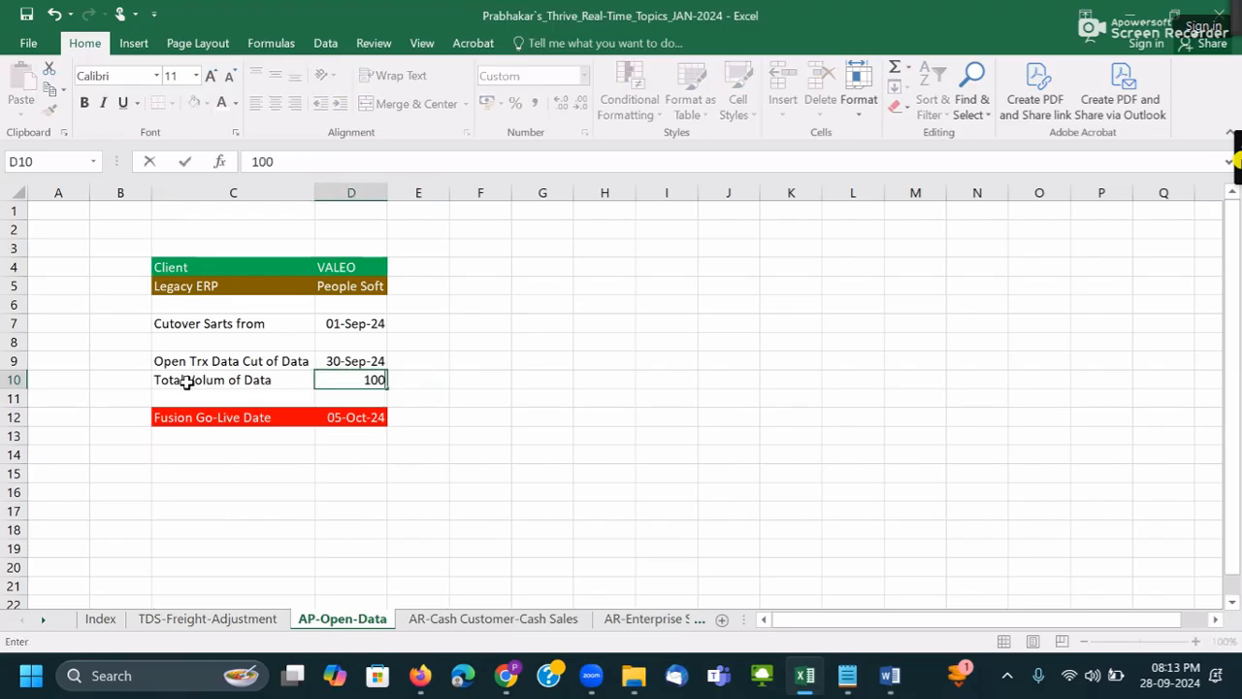
text(000 - Invoices)
key(Tab)
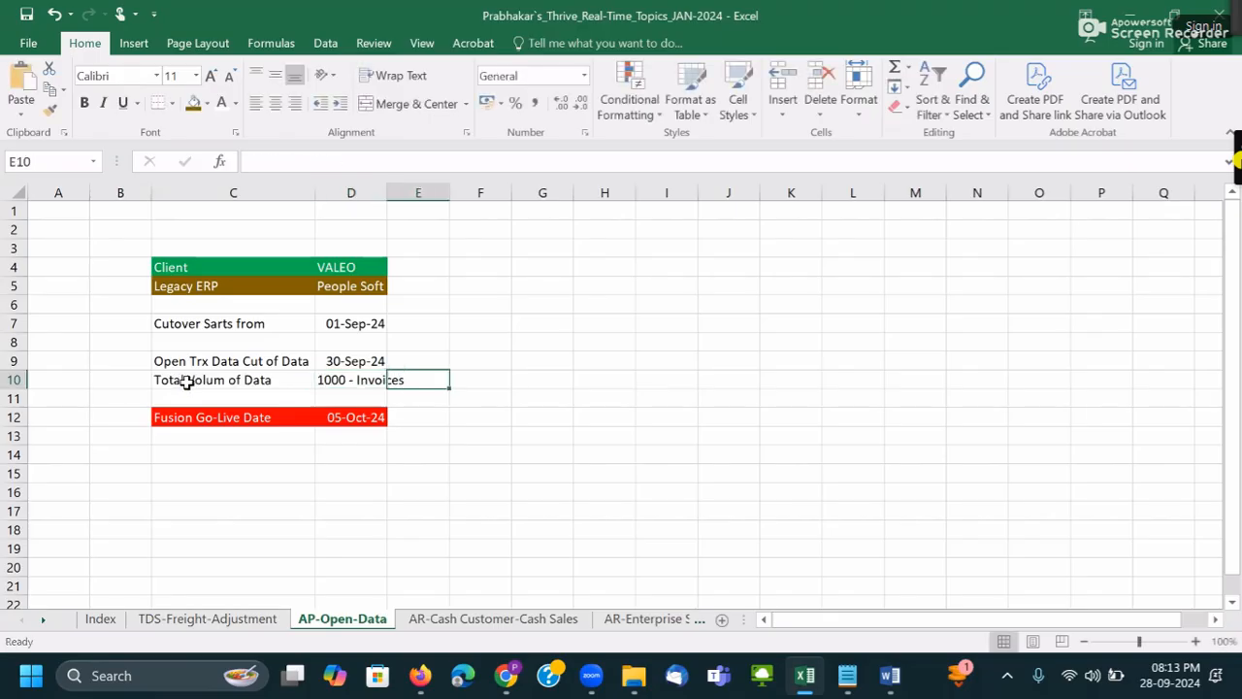
key(Left)
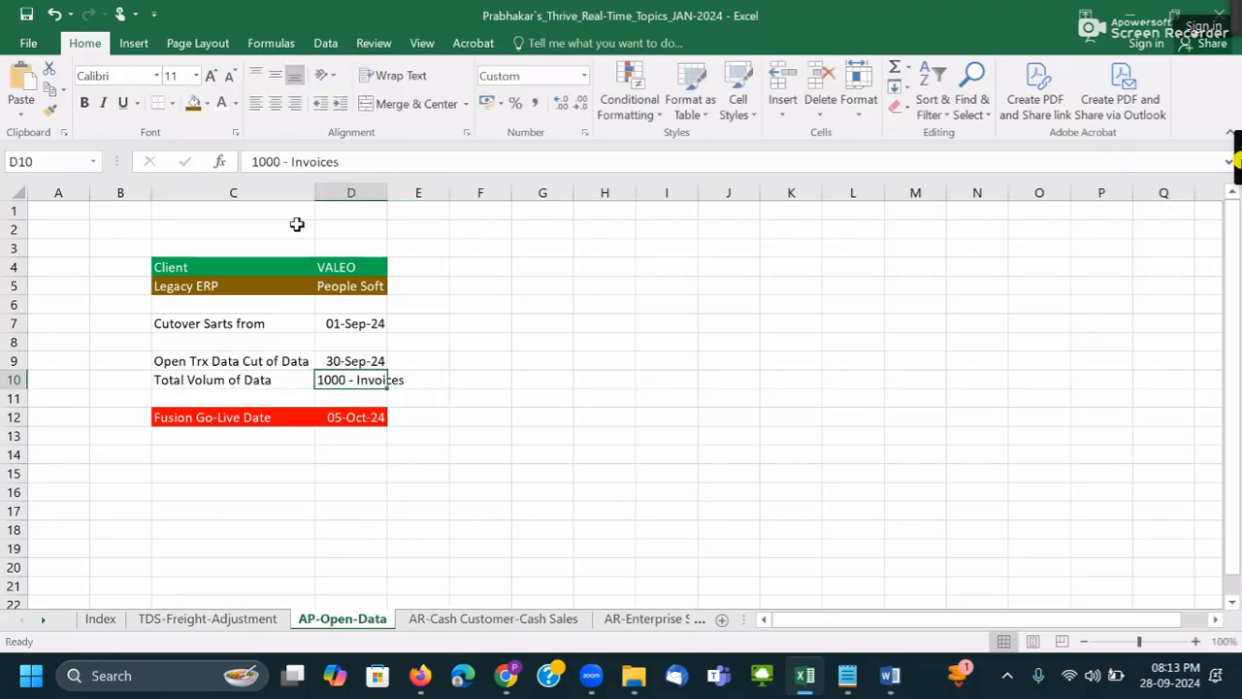
double_click(388, 185)
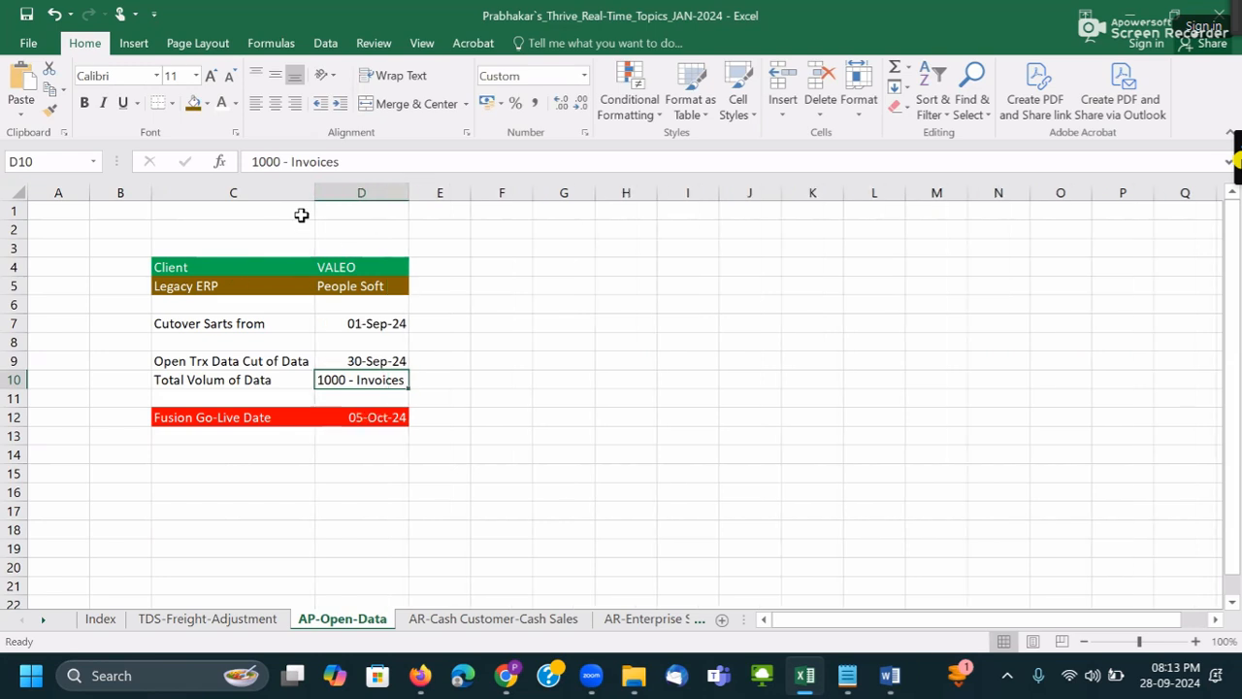
double_click(313, 185)
click(162, 269)
click(319, 325)
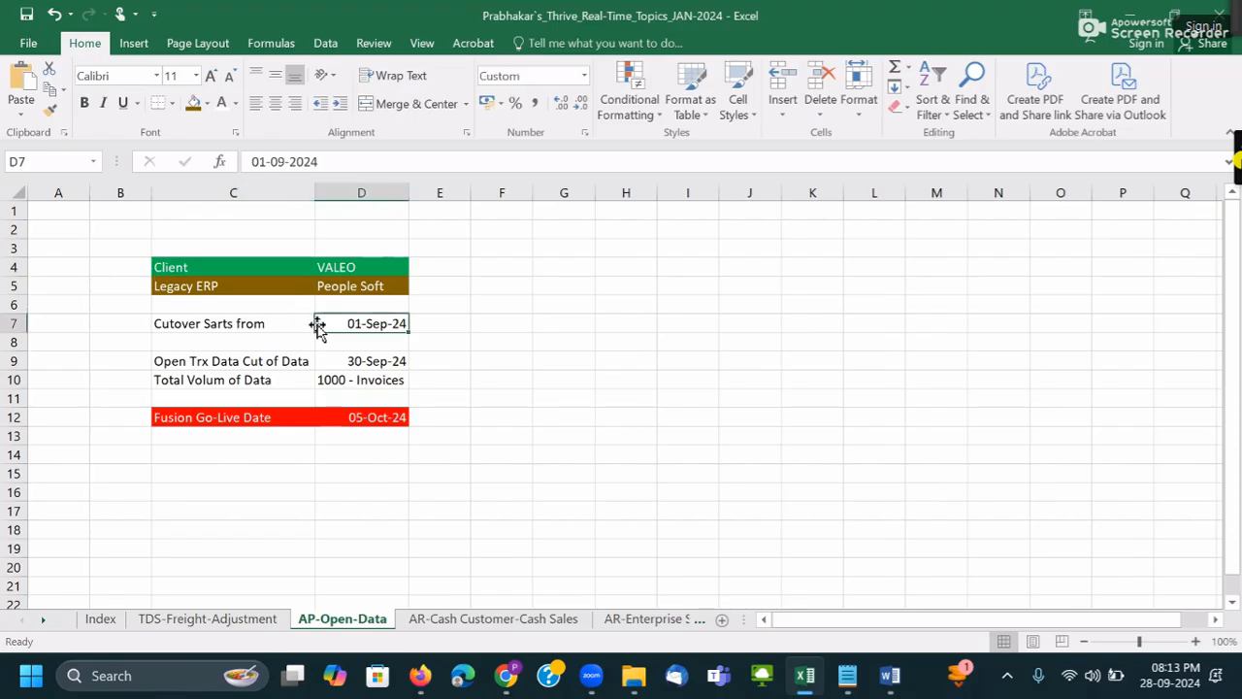
click(325, 359)
click(325, 379)
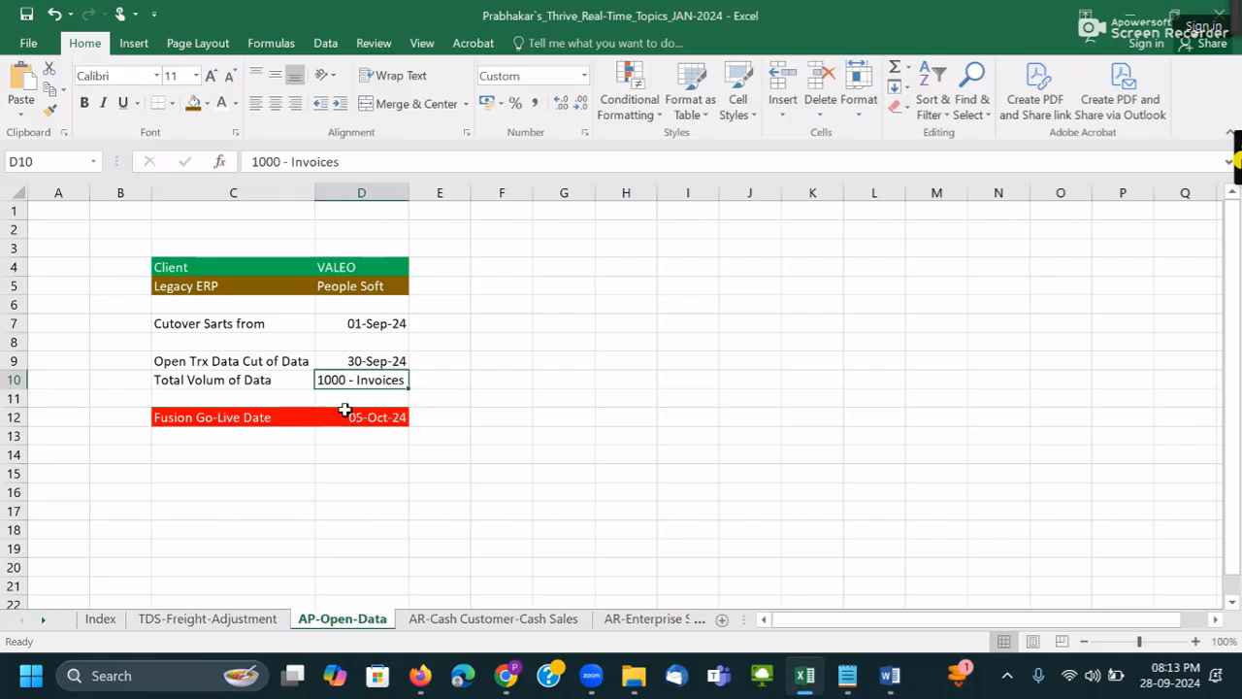
click(277, 402)
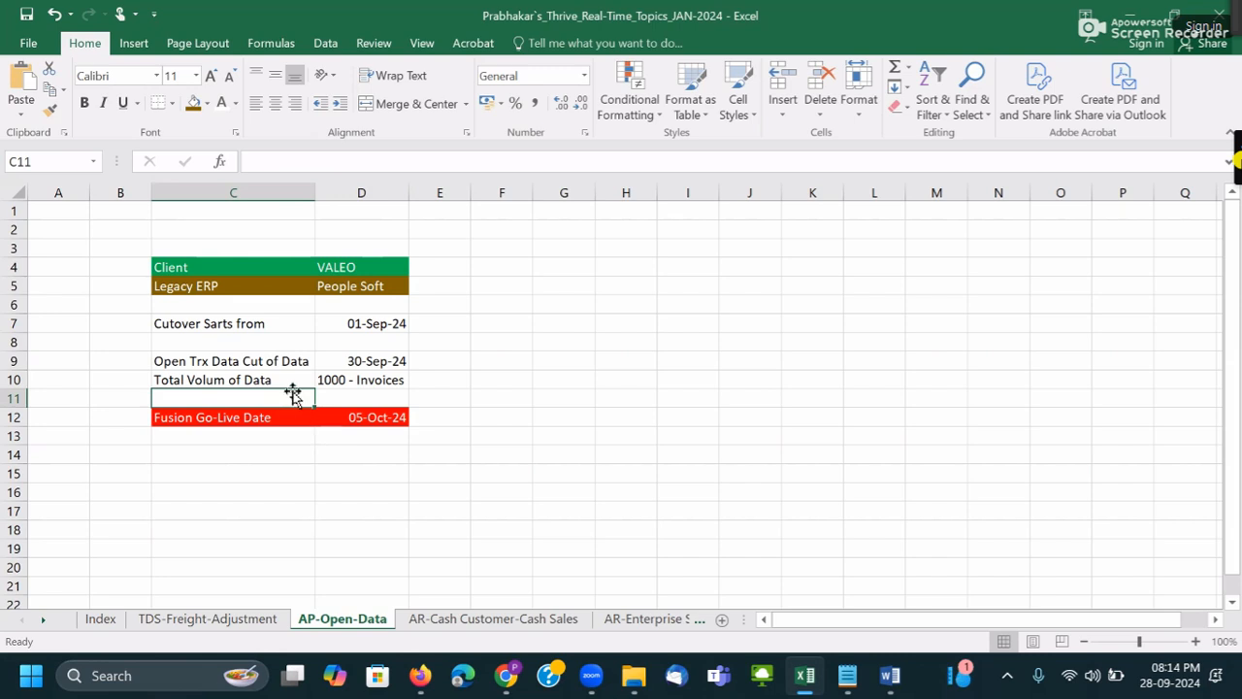
- Swap the two detail rows so Total Volum of Data occupies C9:D9 and Open Trx Data Cut of Data occupies C10:D10
drag(161, 360, 395, 359)
key(ctrl+x)
click(236, 396)
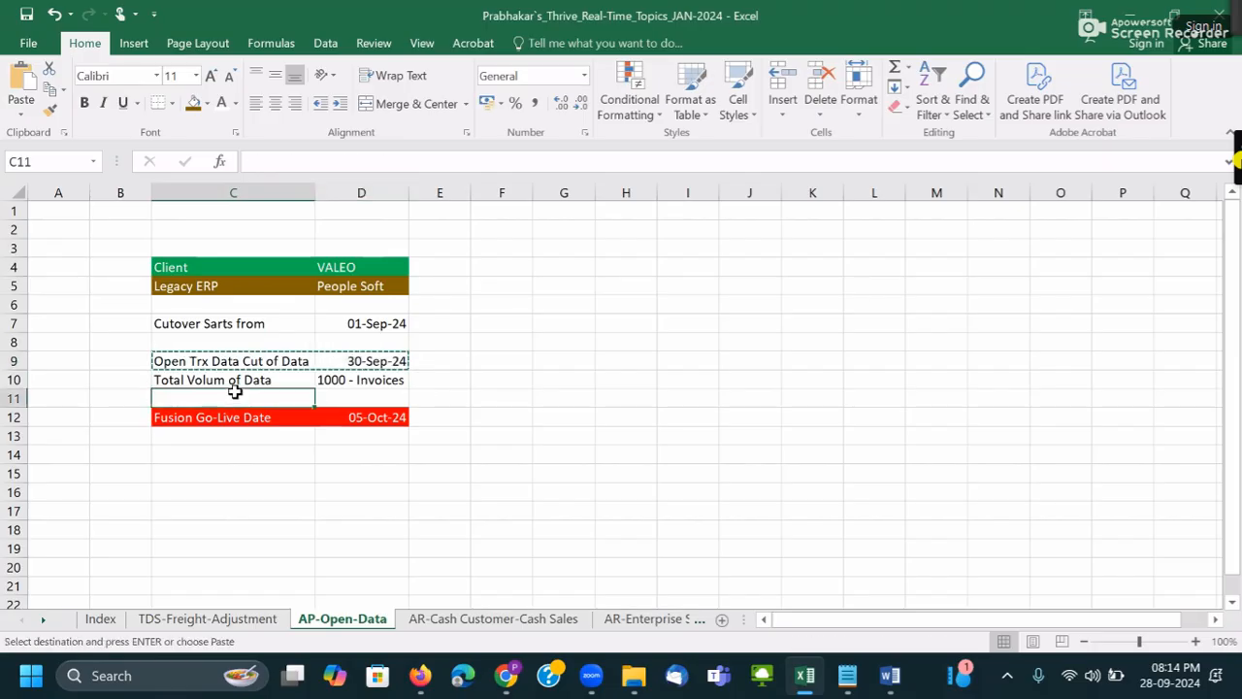
key(ctrl+v)
drag(173, 384, 355, 392)
key(ctrl+x)
click(245, 346)
click(247, 355)
key(ctrl+v)
click(284, 361)
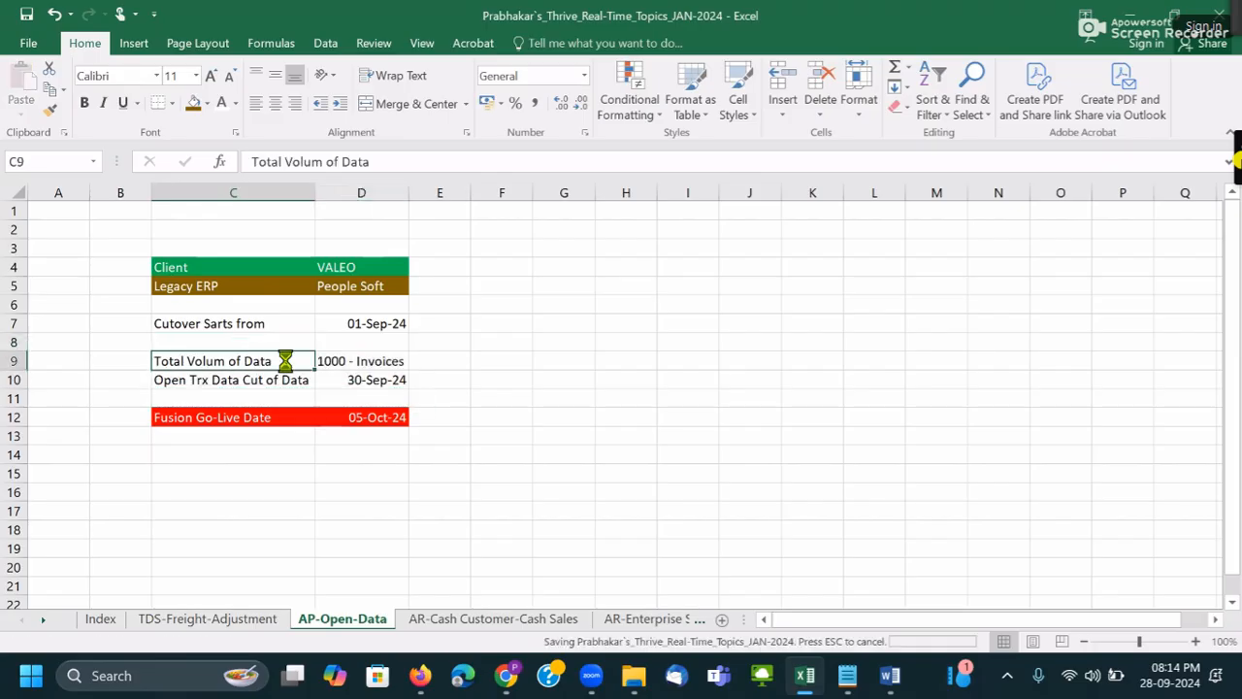
click(299, 376)
- Align the table cells C4:D12 to the left horizontally and to the middle vertically
drag(194, 272, 369, 412)
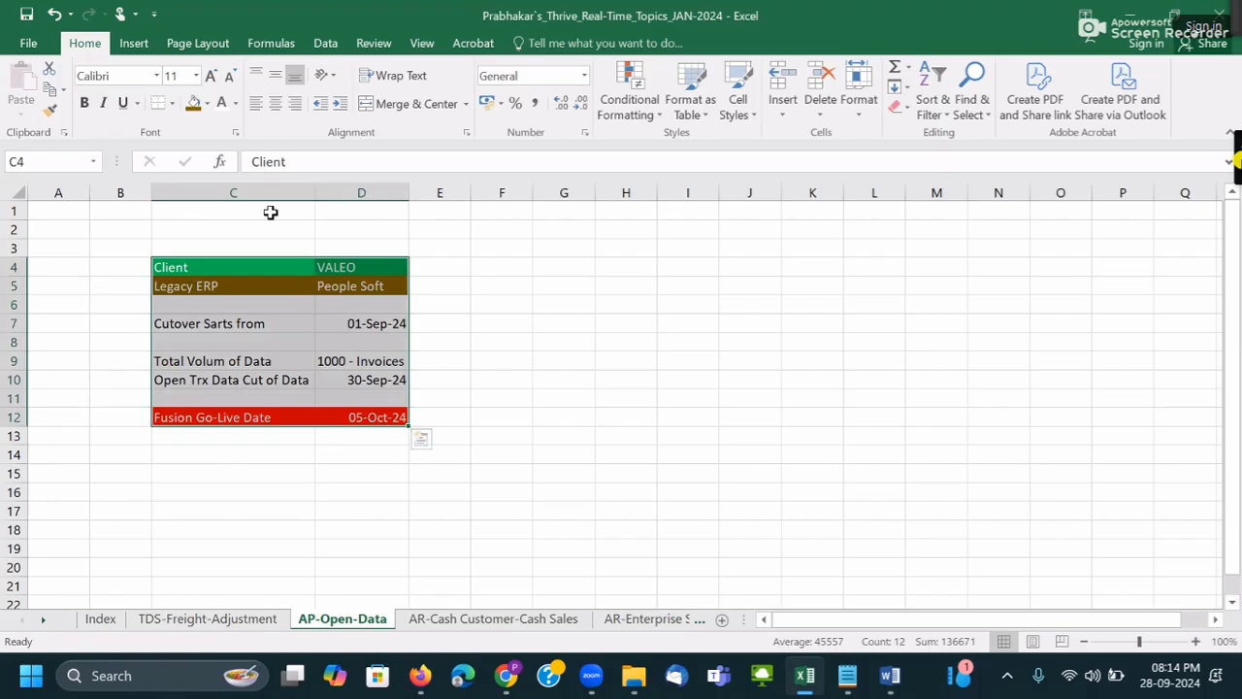
click(256, 103)
click(276, 75)
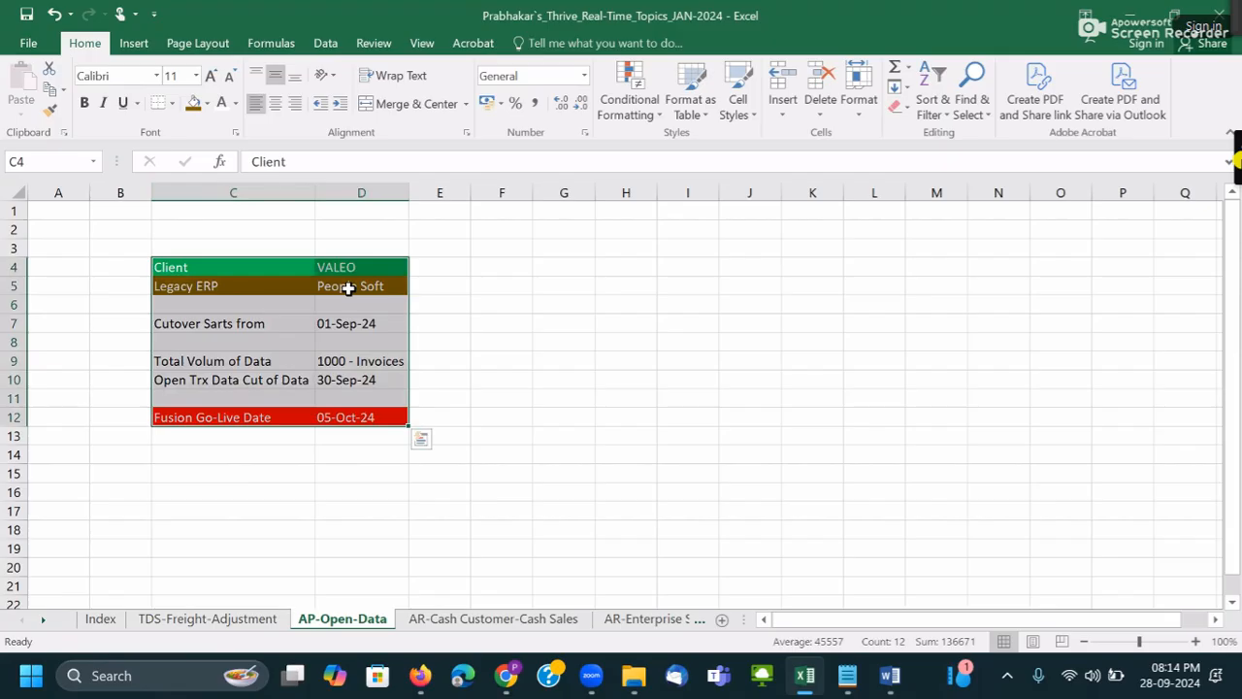
- Try centre alignment on the values in D4:D12, and restore their left alignment
click(348, 289)
drag(343, 267, 364, 417)
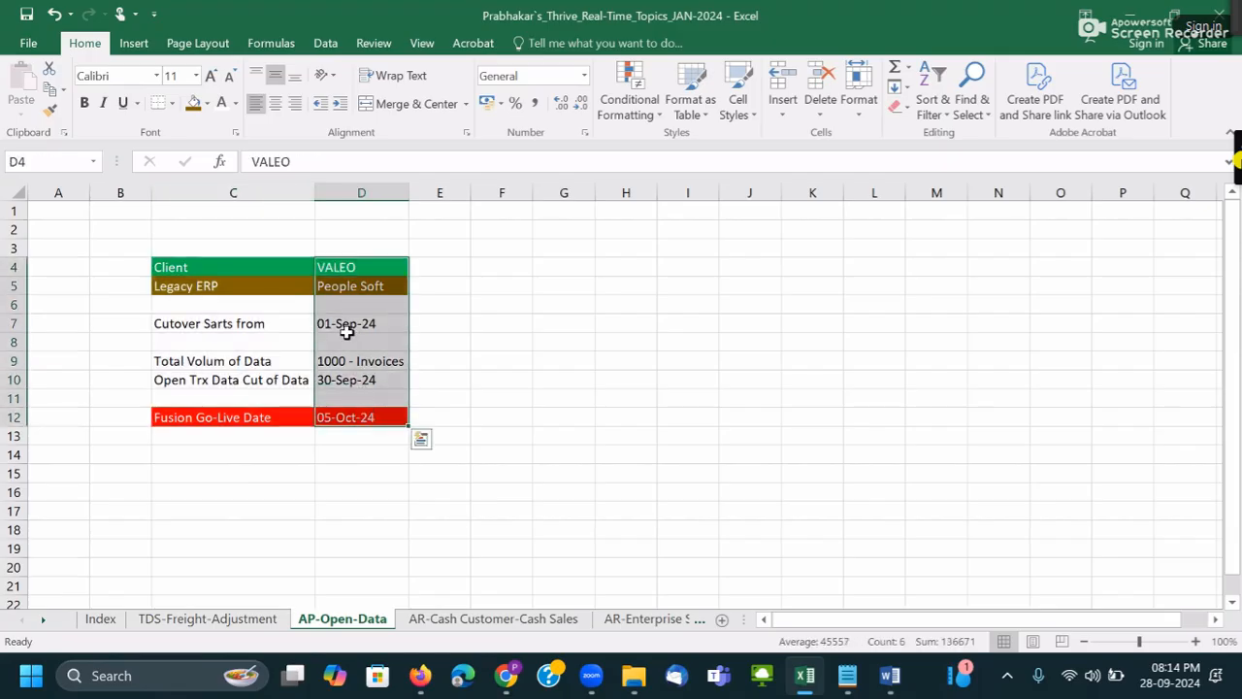
click(276, 105)
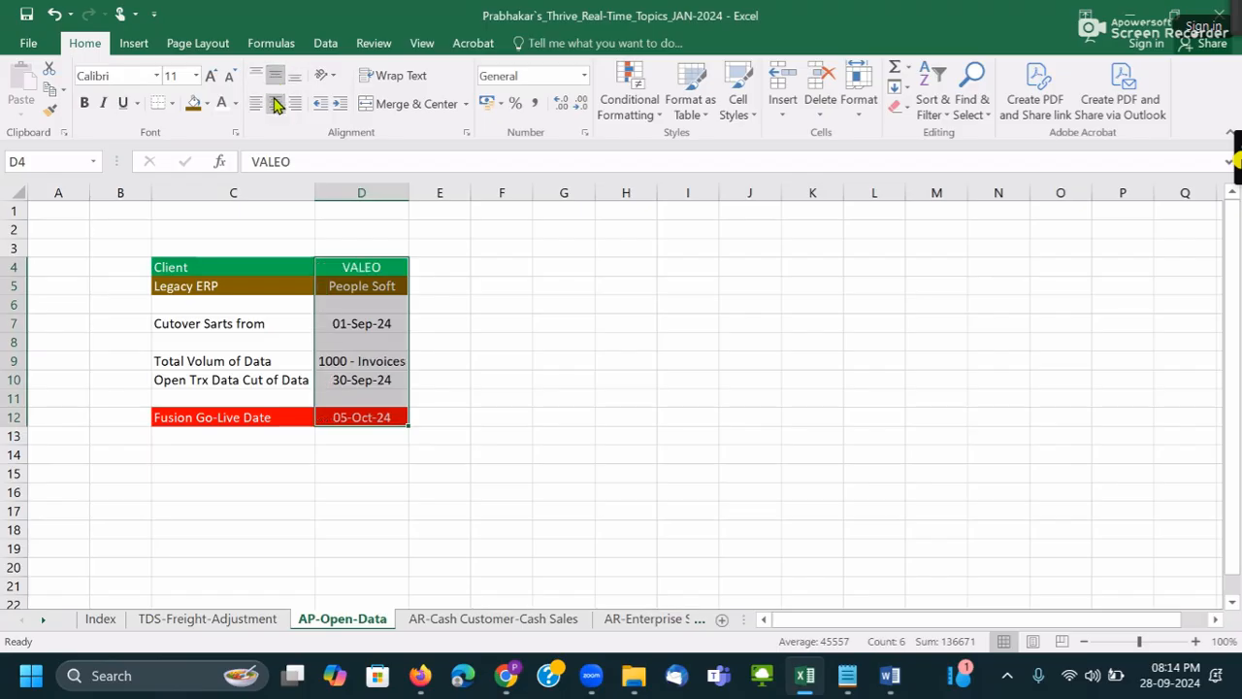
click(255, 103)
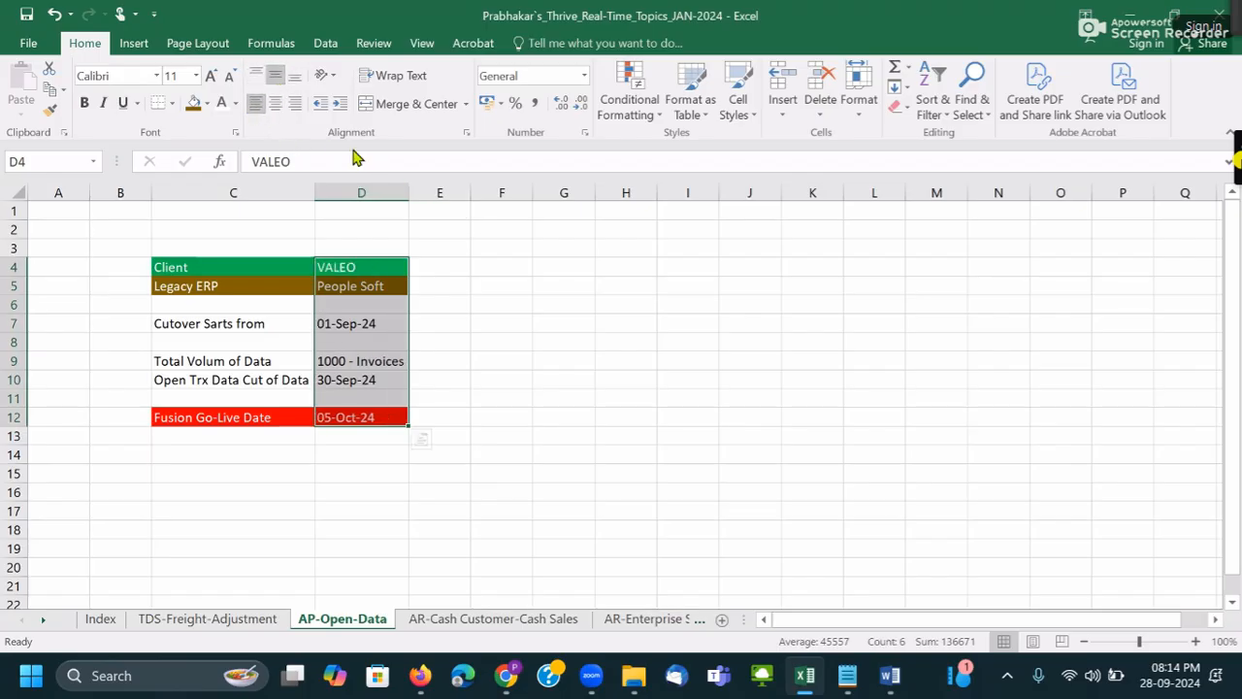
click(279, 106)
click(458, 251)
drag(347, 268, 360, 407)
click(256, 102)
click(501, 249)
click(387, 301)
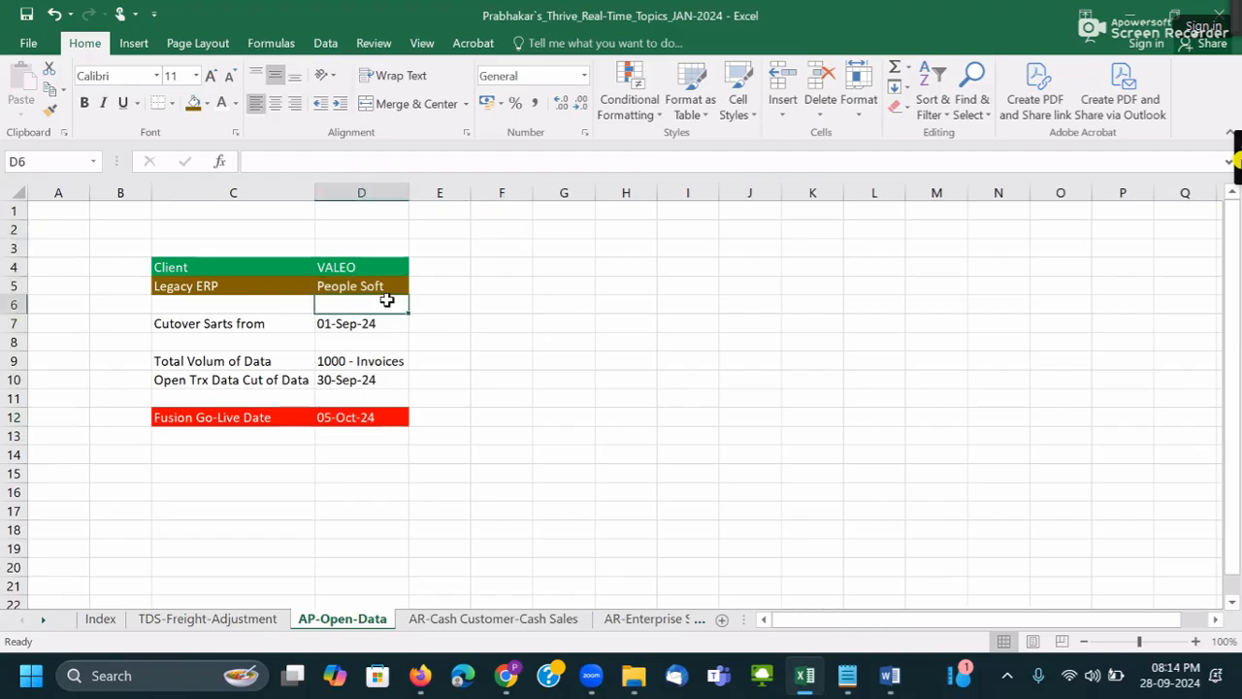
click(507, 402)
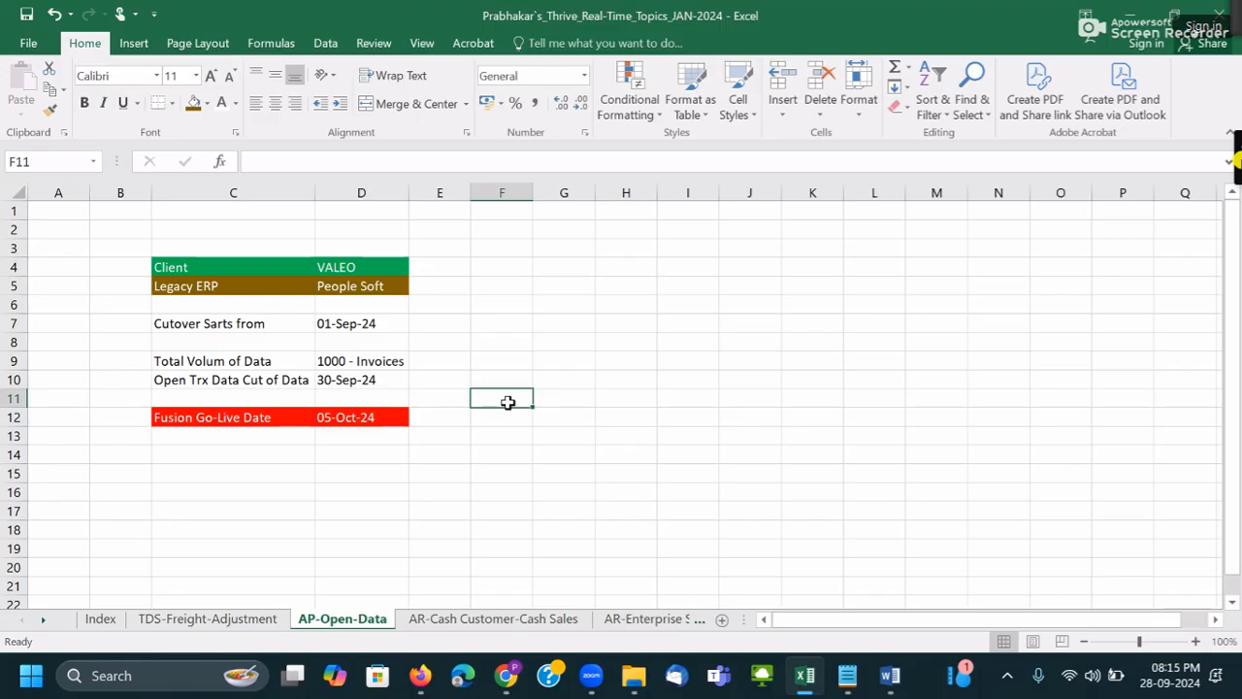
click(241, 390)
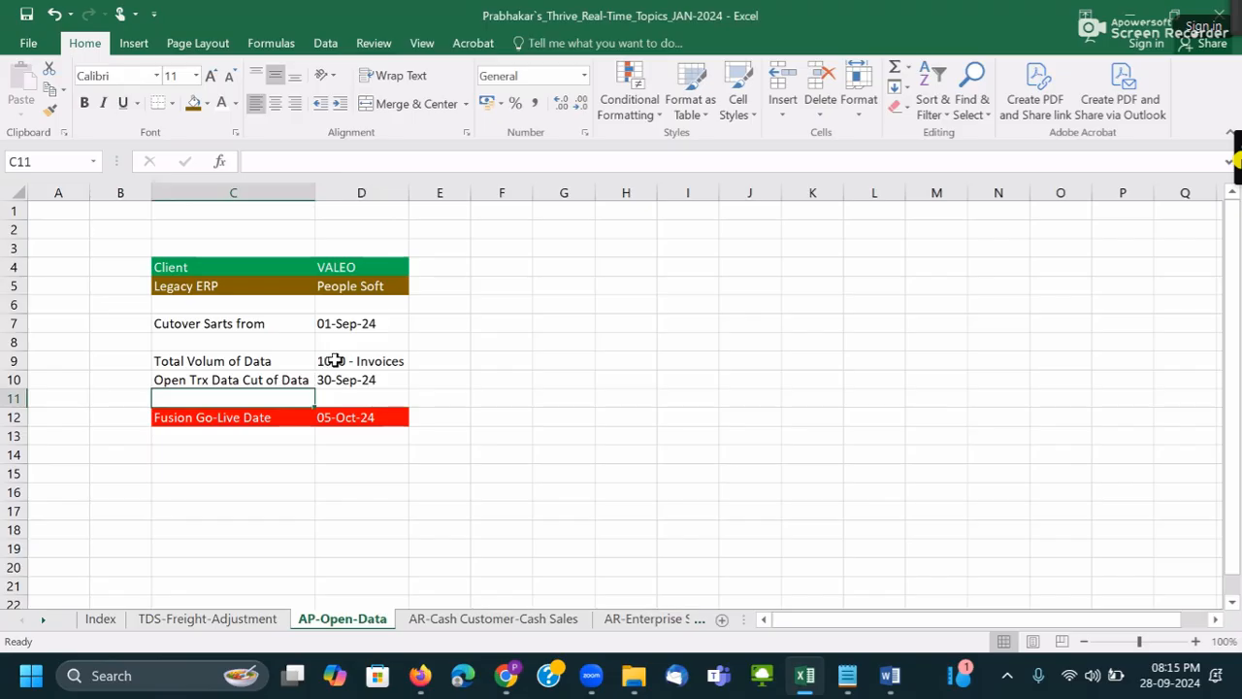
- Add a second line reading "200 - Prepayment Invoices" below the invoice count in D9
click(398, 360)
double_click(400, 359)
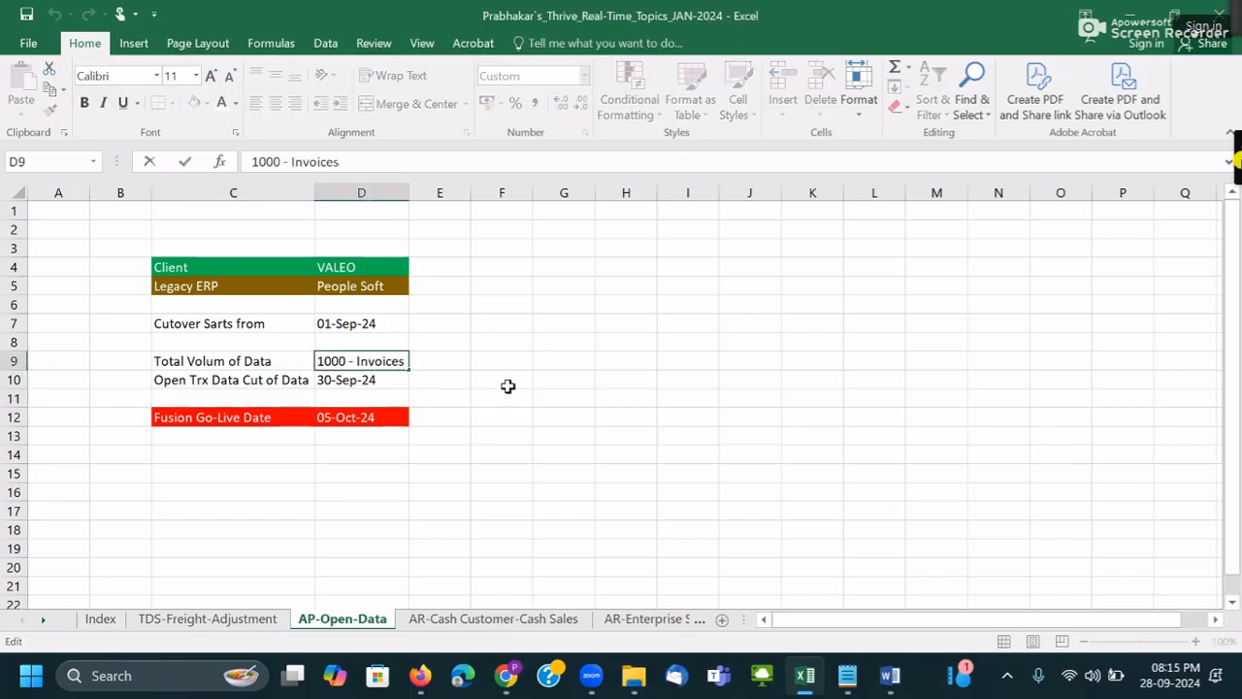
key(alt+Return)
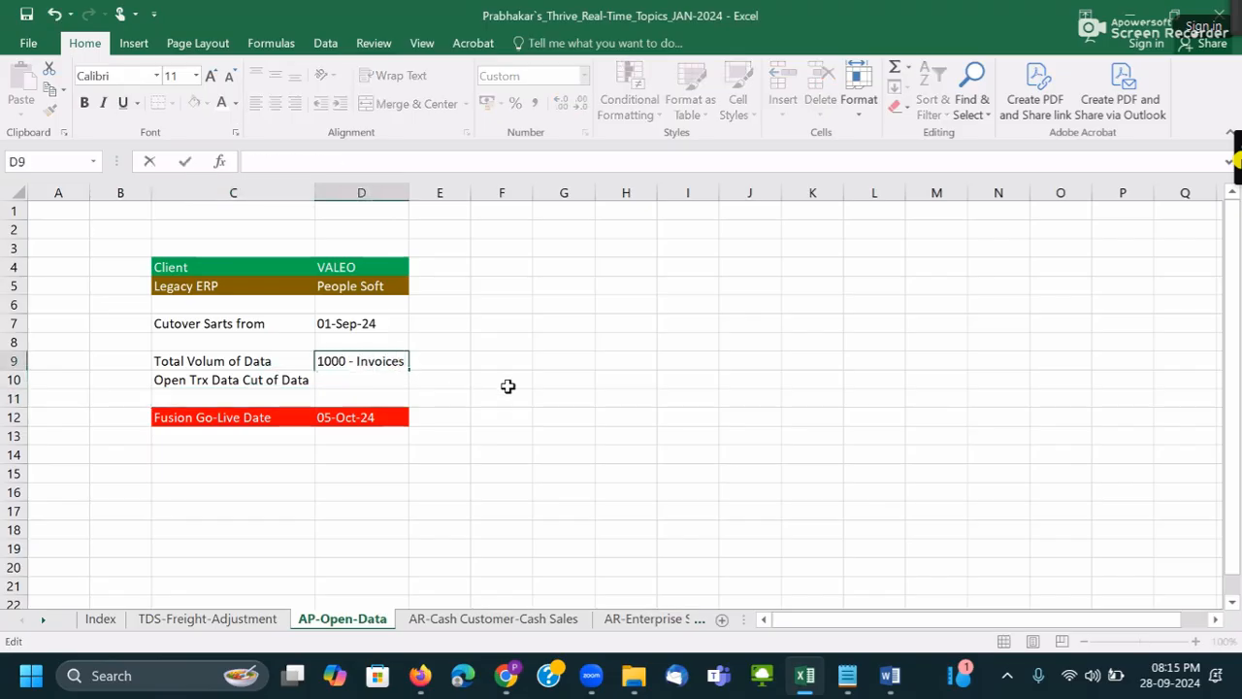
text(200 - Prepayment)
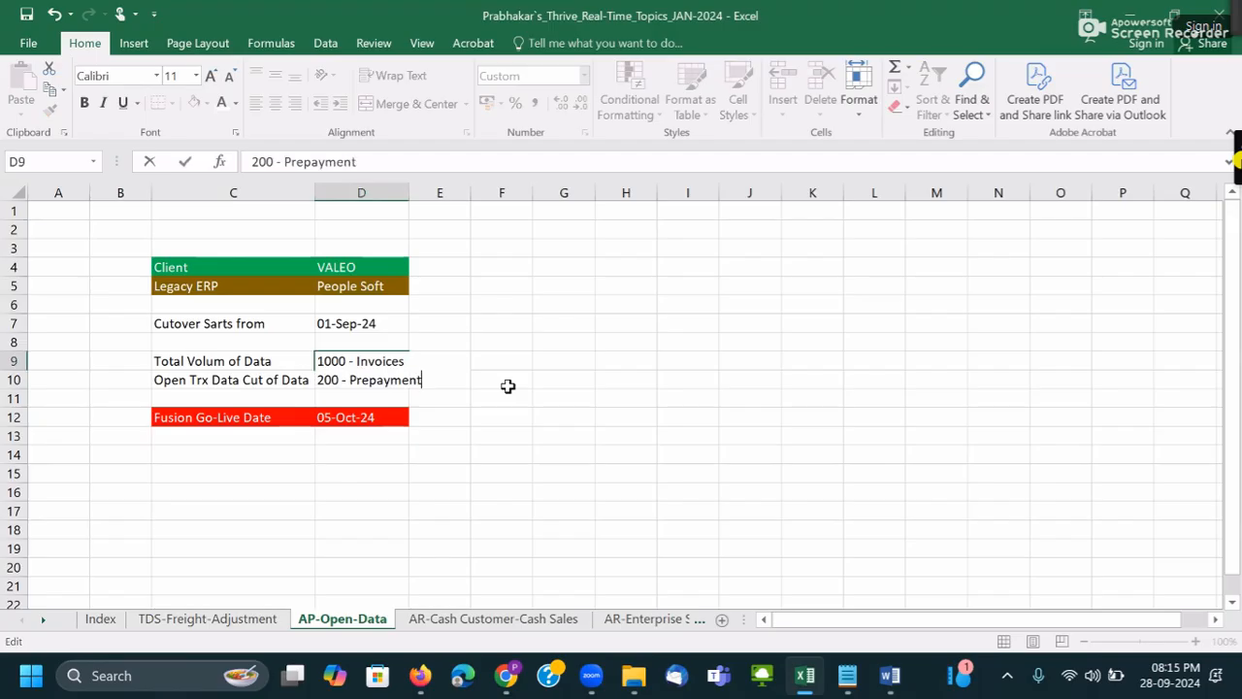
text( INvoices)
key(BackSpace)
key(BackSpace)
key(BackSpace)
key(BackSpace)
key(BackSpace)
text(nvoices)
click(425, 380)
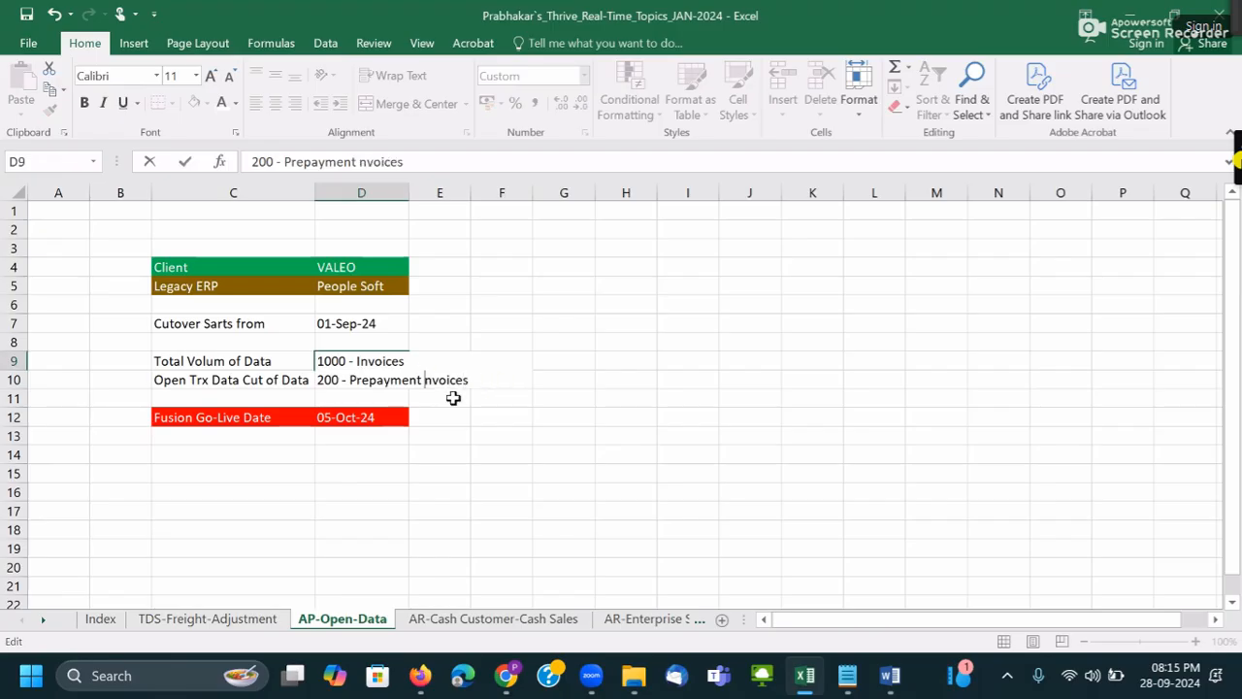
text(I)
key(Tab)
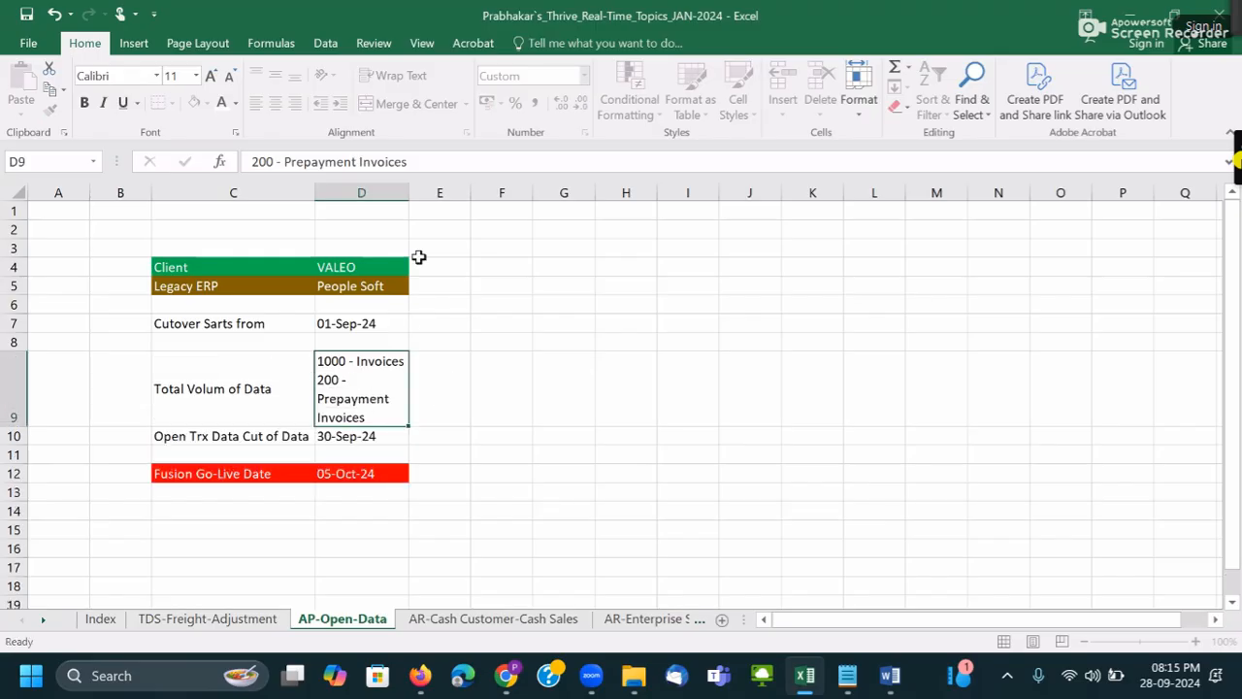
- Widen column D so each volume entry fits on one line, and fit row 9's height to its contents
drag(416, 184, 508, 197)
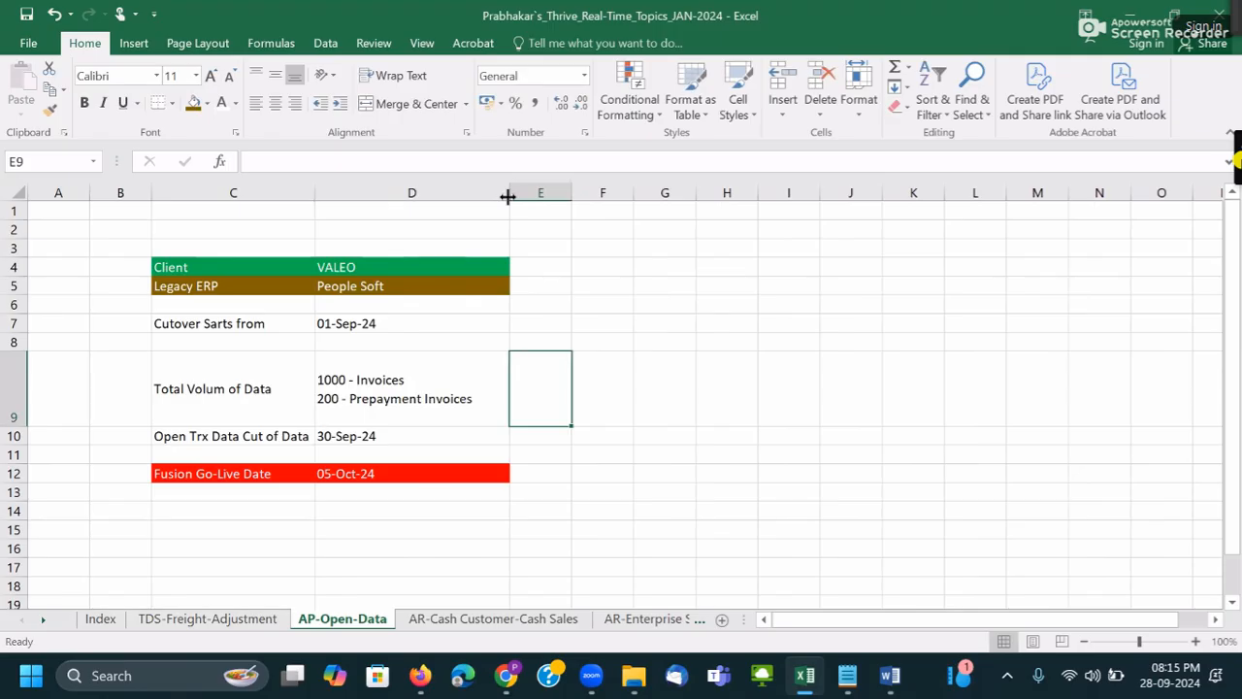
double_click(13, 428)
click(369, 398)
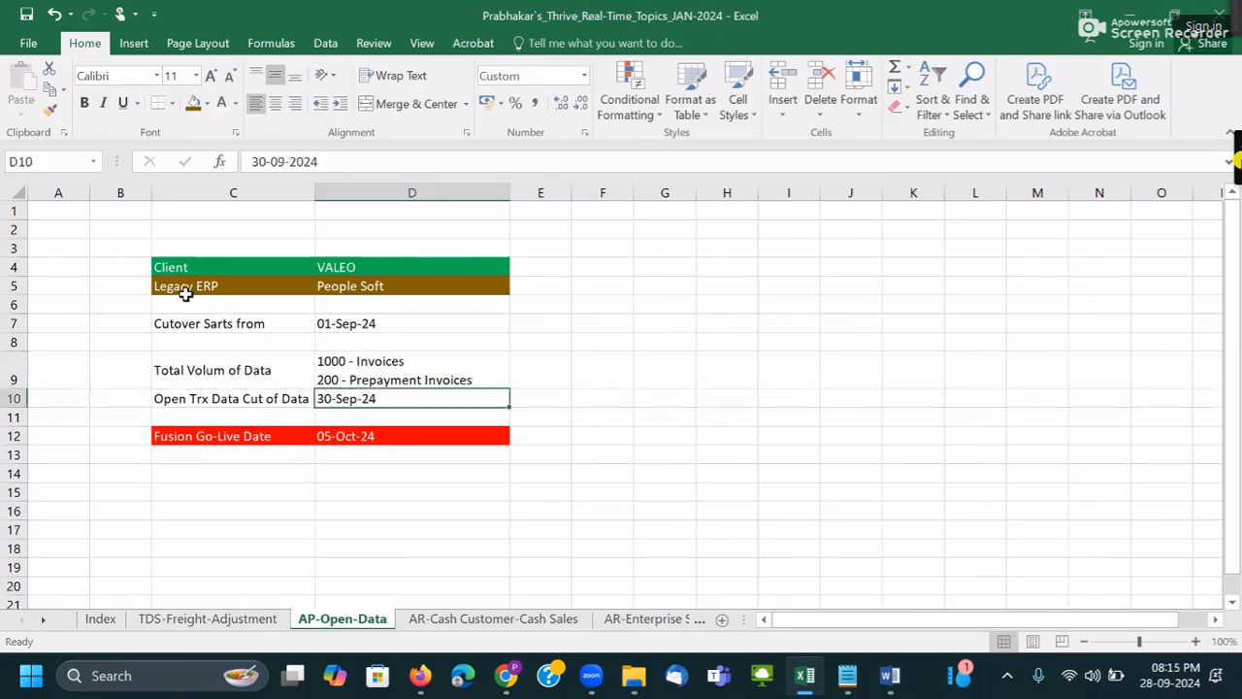
- Apply all borders to the table C4:D12 and save the workbook
drag(172, 269, 407, 432)
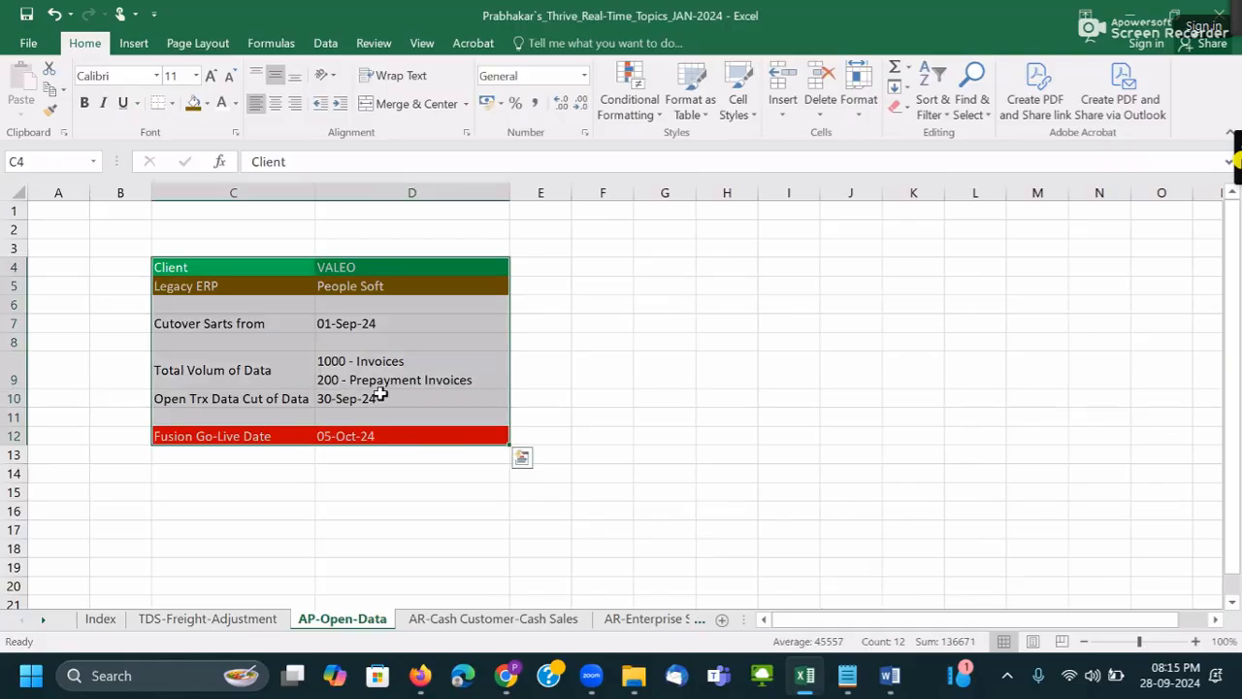
click(174, 105)
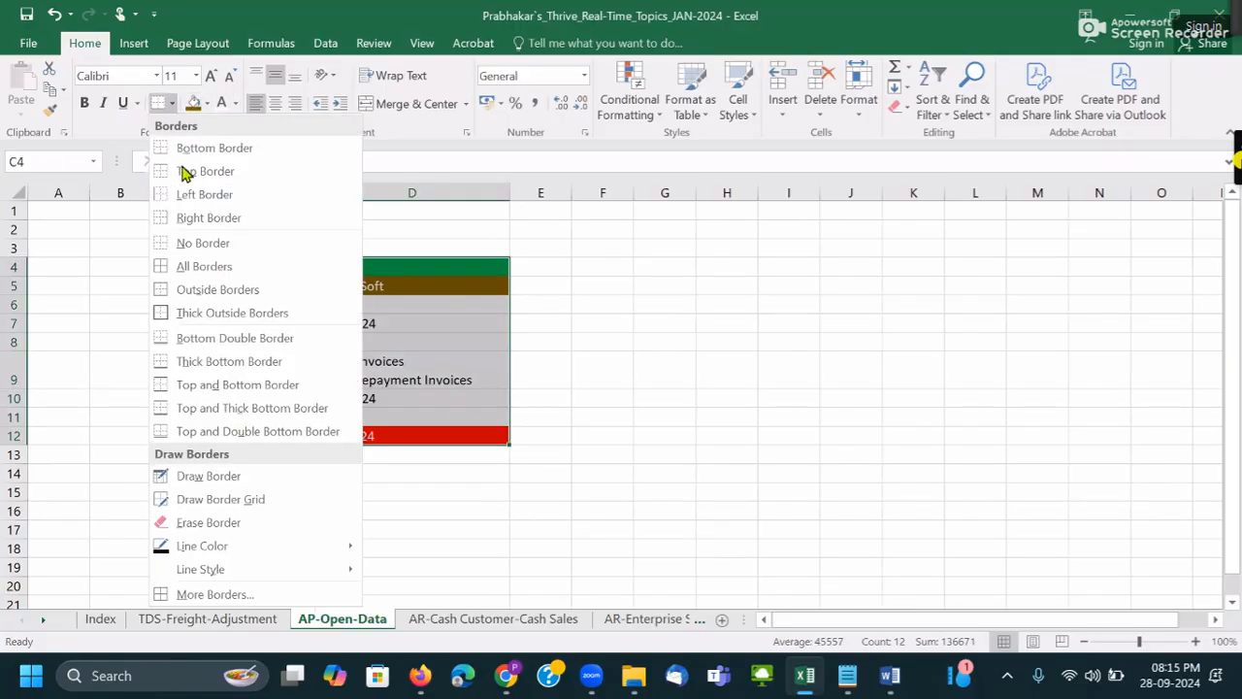
click(204, 268)
click(320, 377)
key(ctrl+s)
click(445, 420)
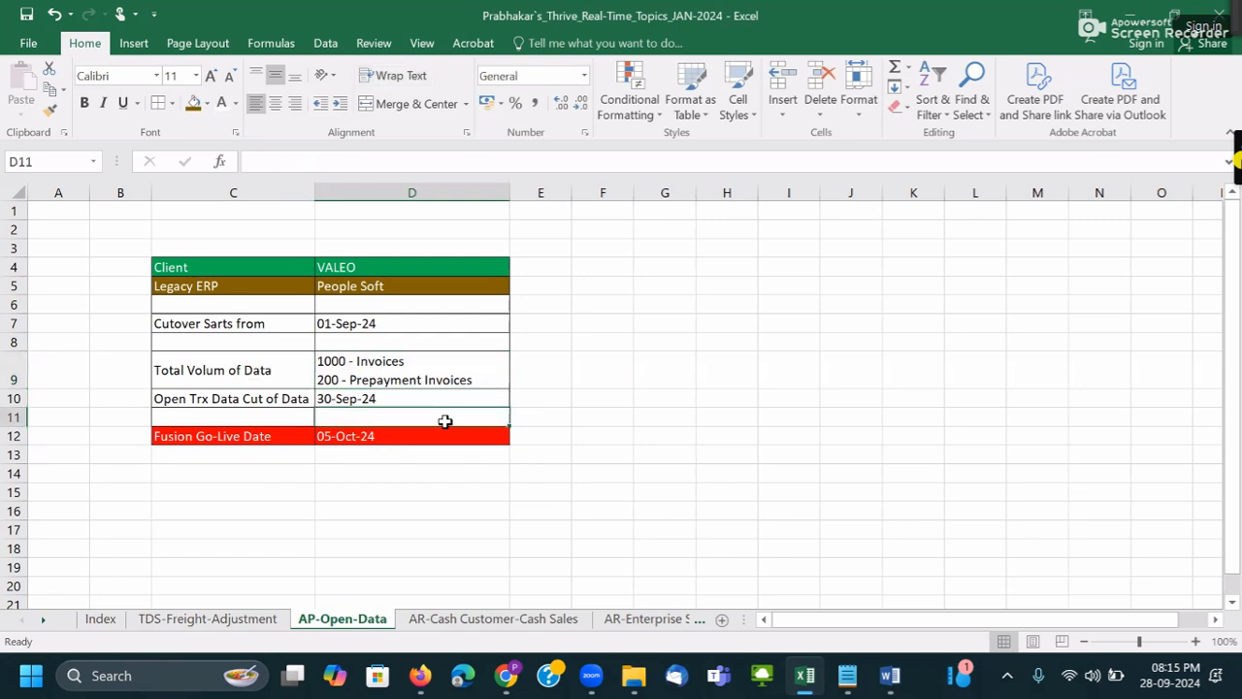
- Copy the course banner row 1 from the AR-Cash Customer-Cash Sales sheet into row 1 of AP-Open-Data and save the workbook
click(455, 626)
click(11, 209)
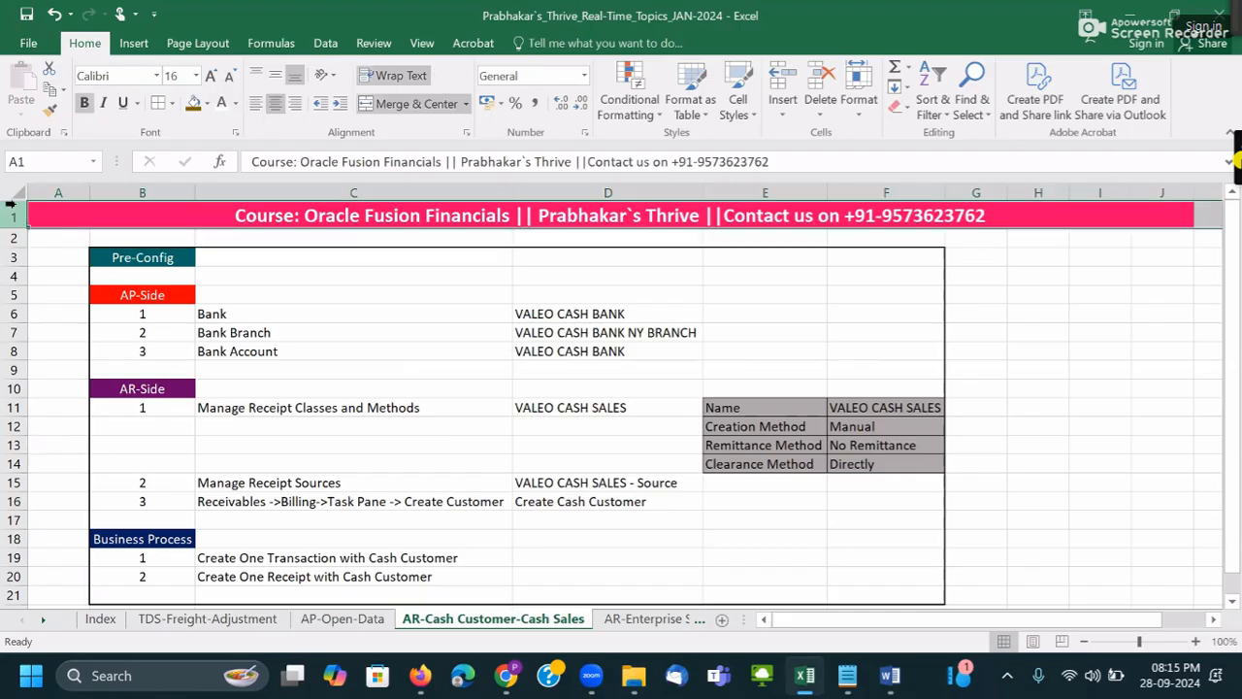
key(ctrl+c)
click(341, 618)
click(19, 215)
key(ctrl+v)
click(505, 257)
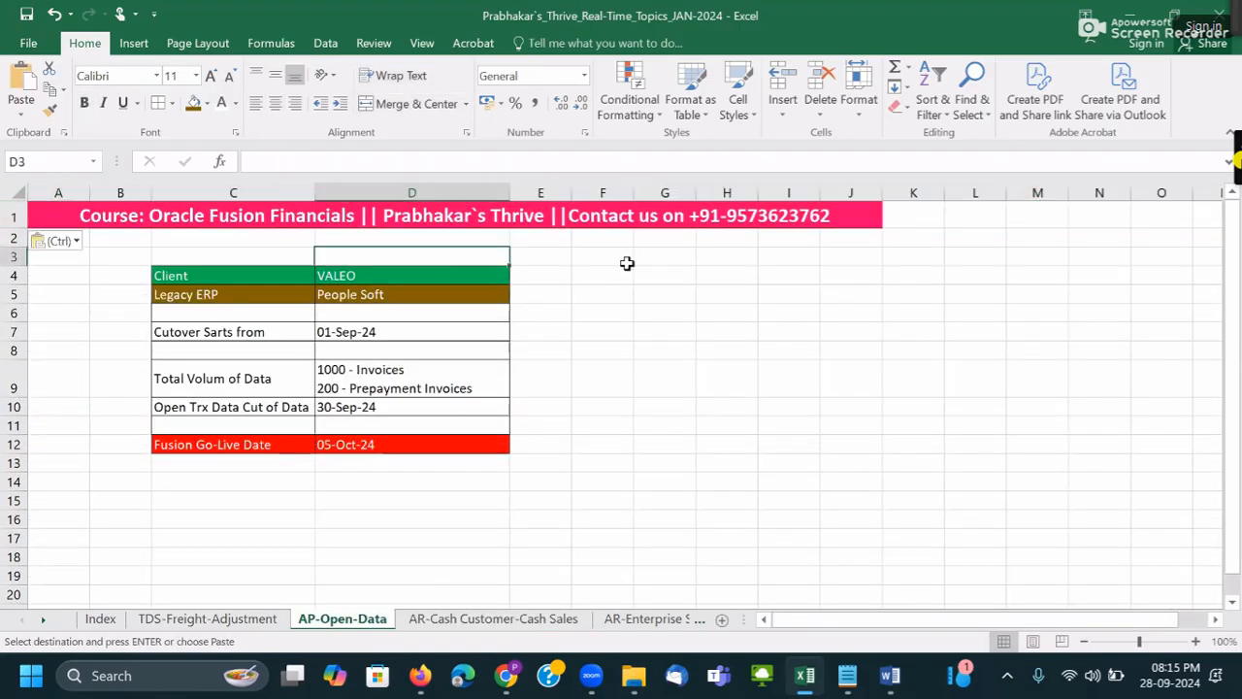
key(ctrl+s)
click(627, 262)
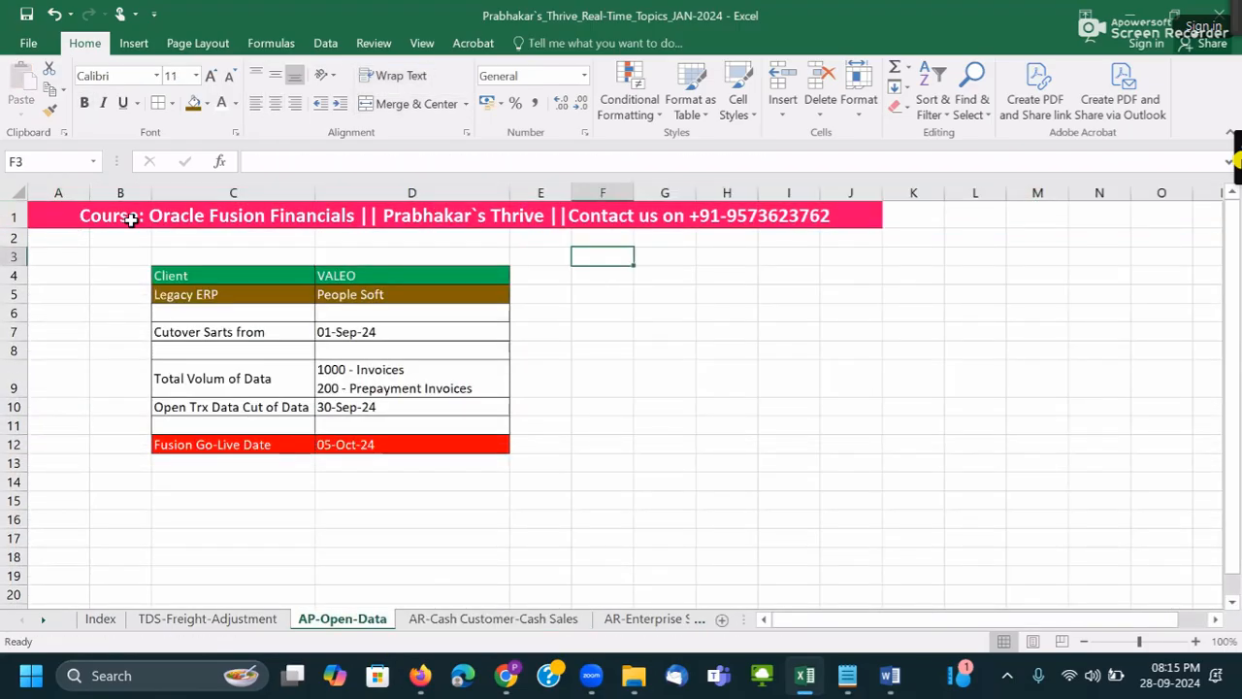
- Freeze the course banner in row 1 of the AP-Open-Data sheet
click(13, 216)
click(421, 42)
click(587, 102)
click(599, 156)
click(602, 276)
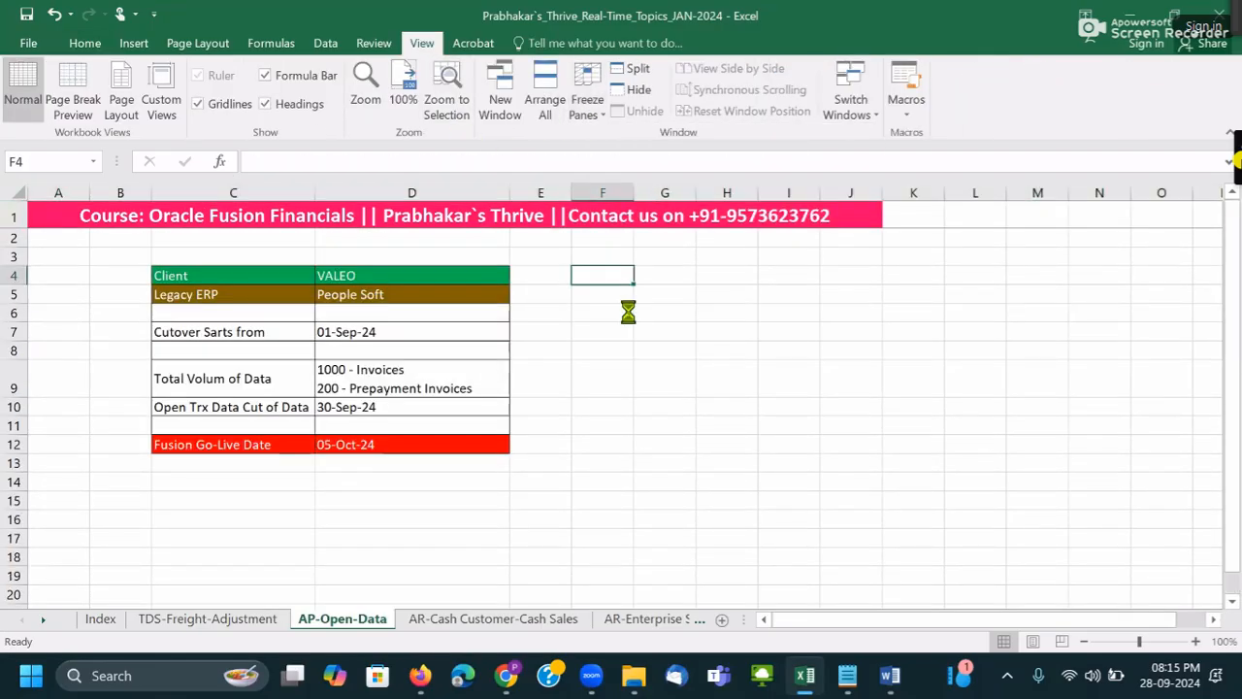
click(628, 312)
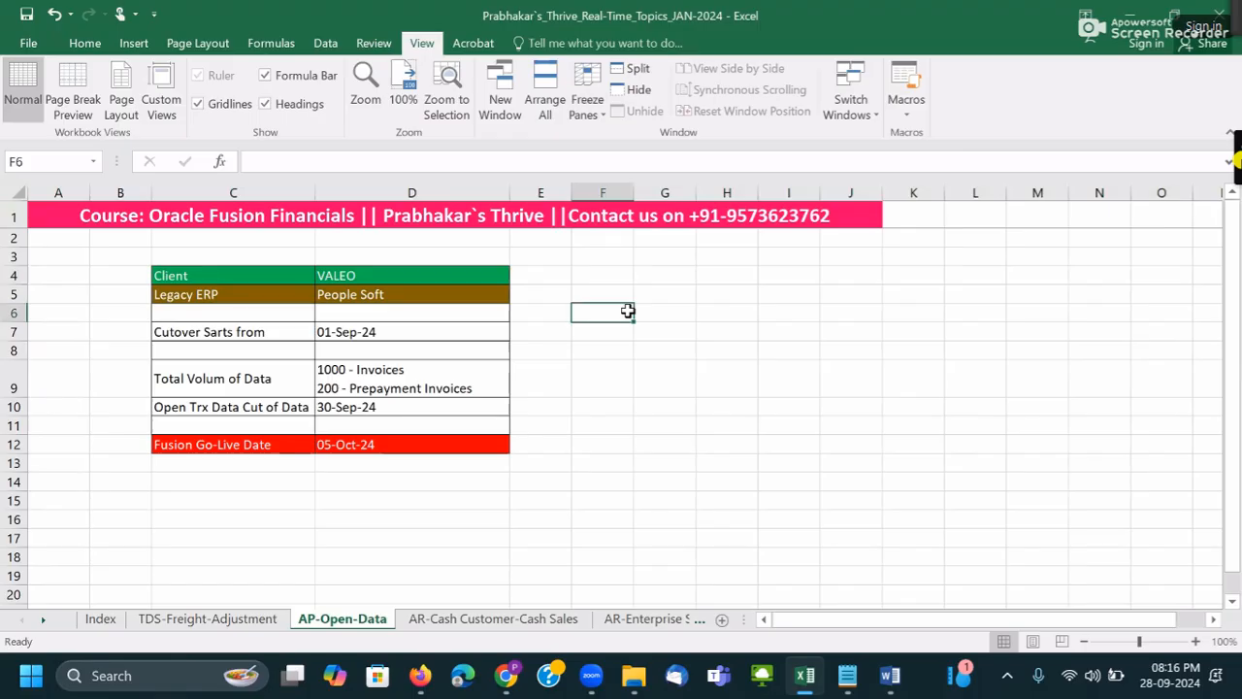
- Examine the client, legacy ERP, Fusion go-live and cutover entries in the migration table
click(176, 278)
click(358, 277)
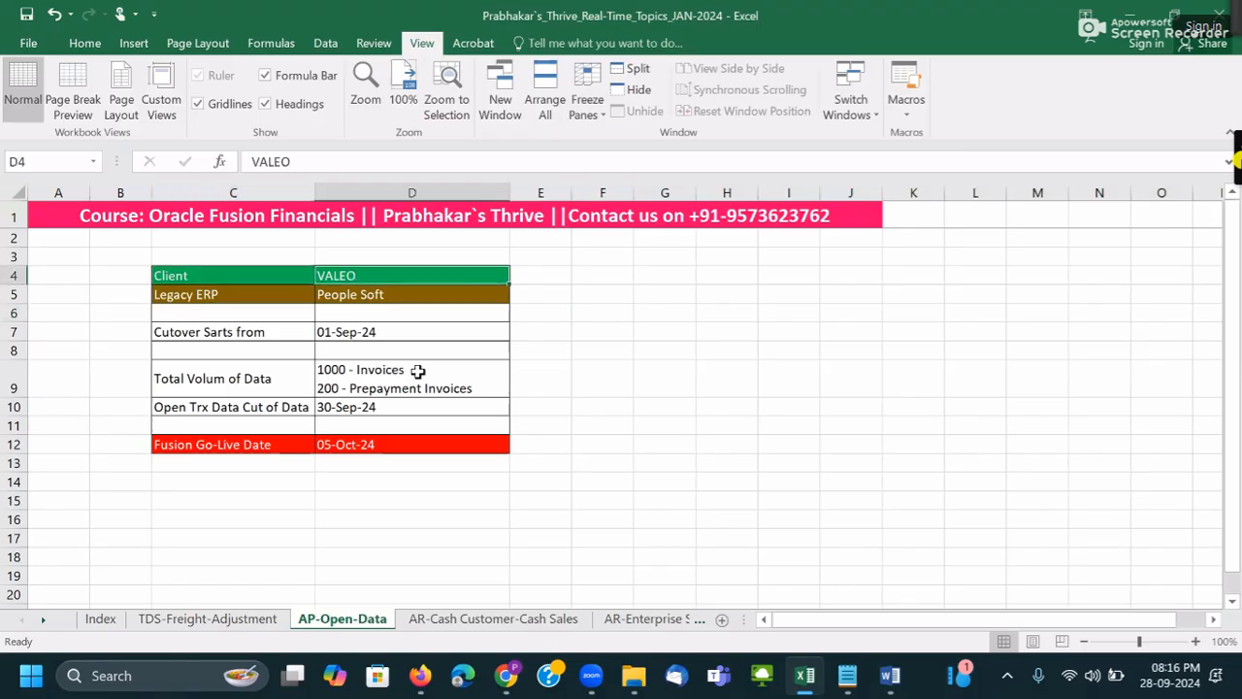
click(203, 296)
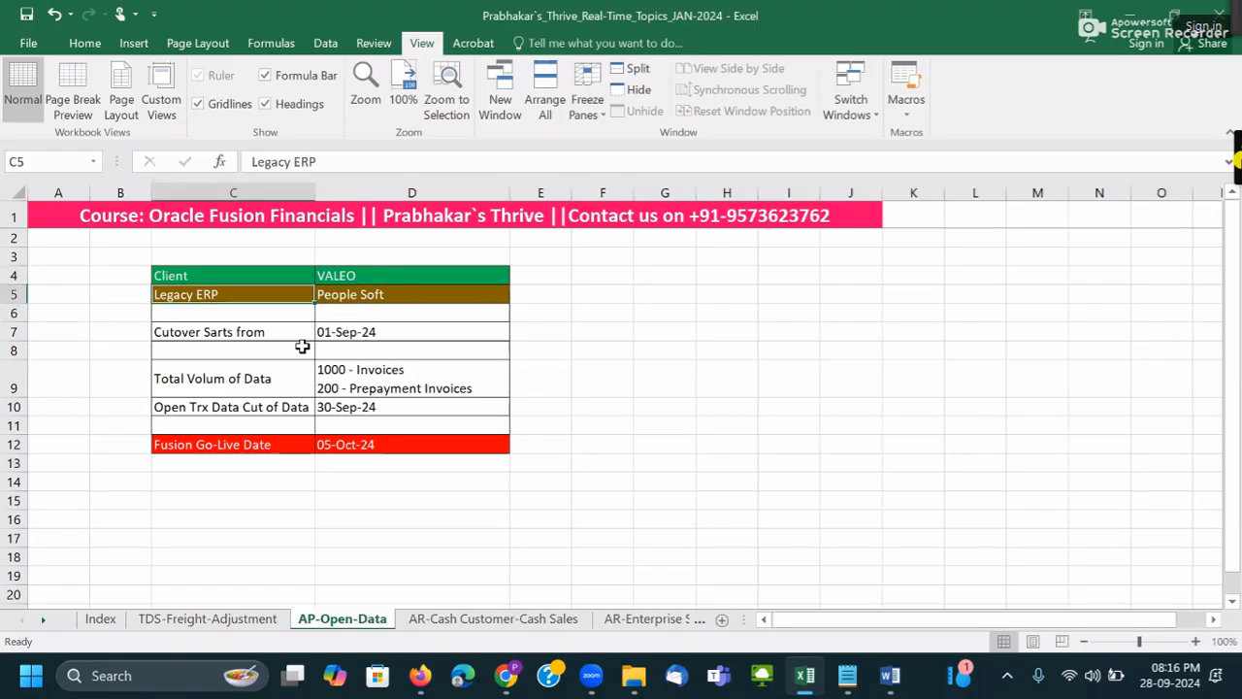
click(366, 296)
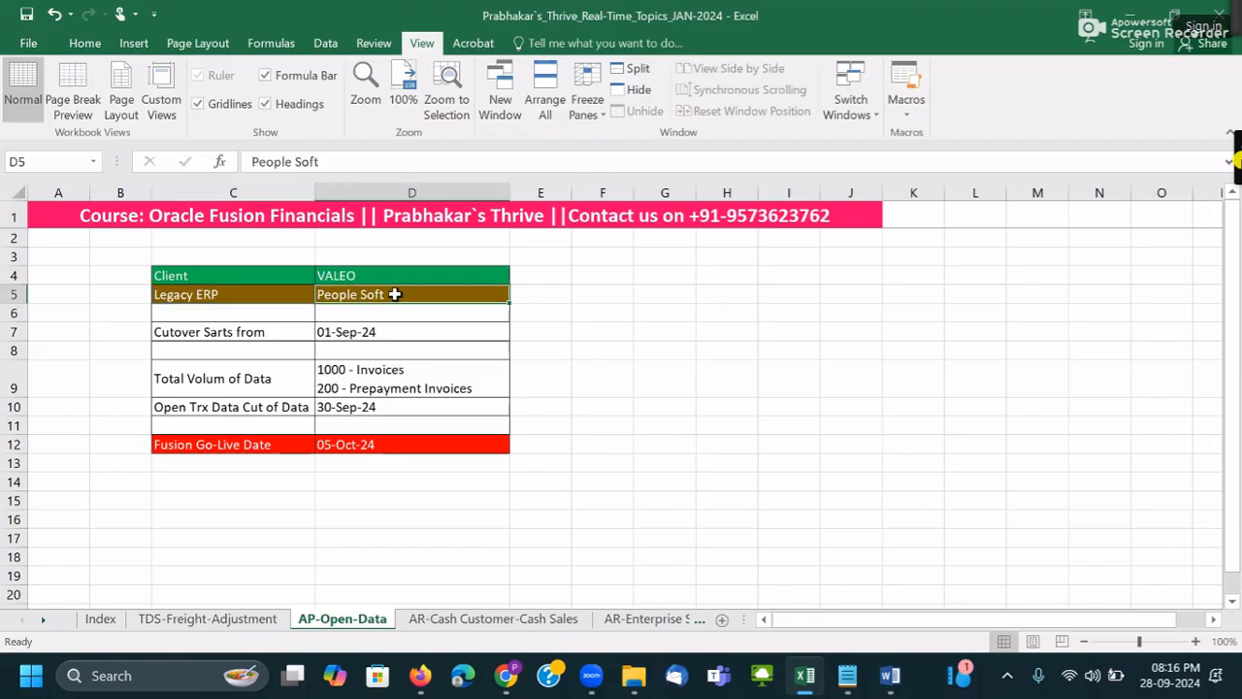
click(226, 445)
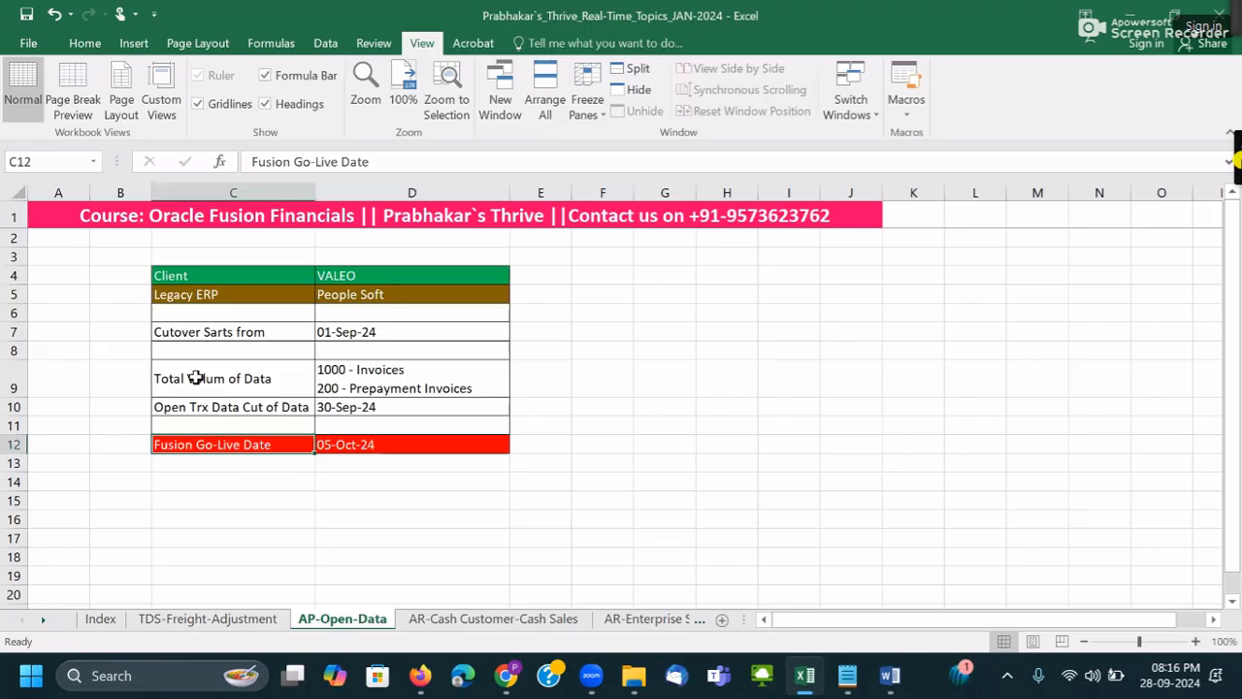
click(413, 448)
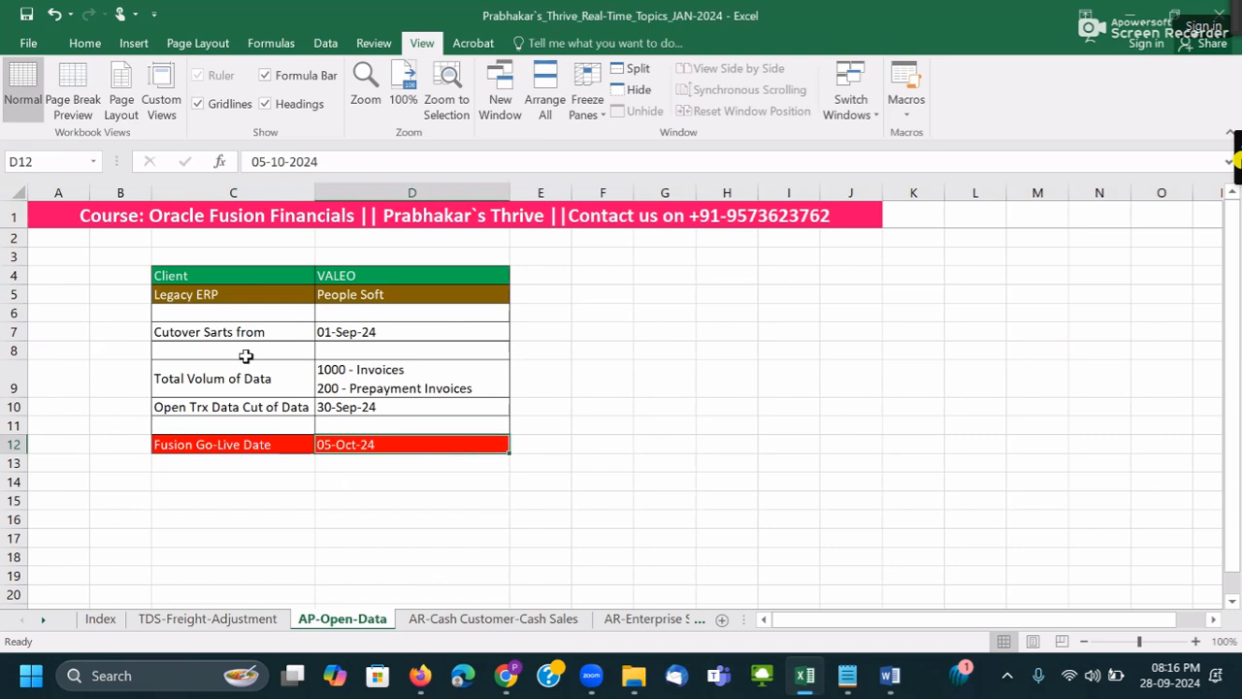
click(170, 330)
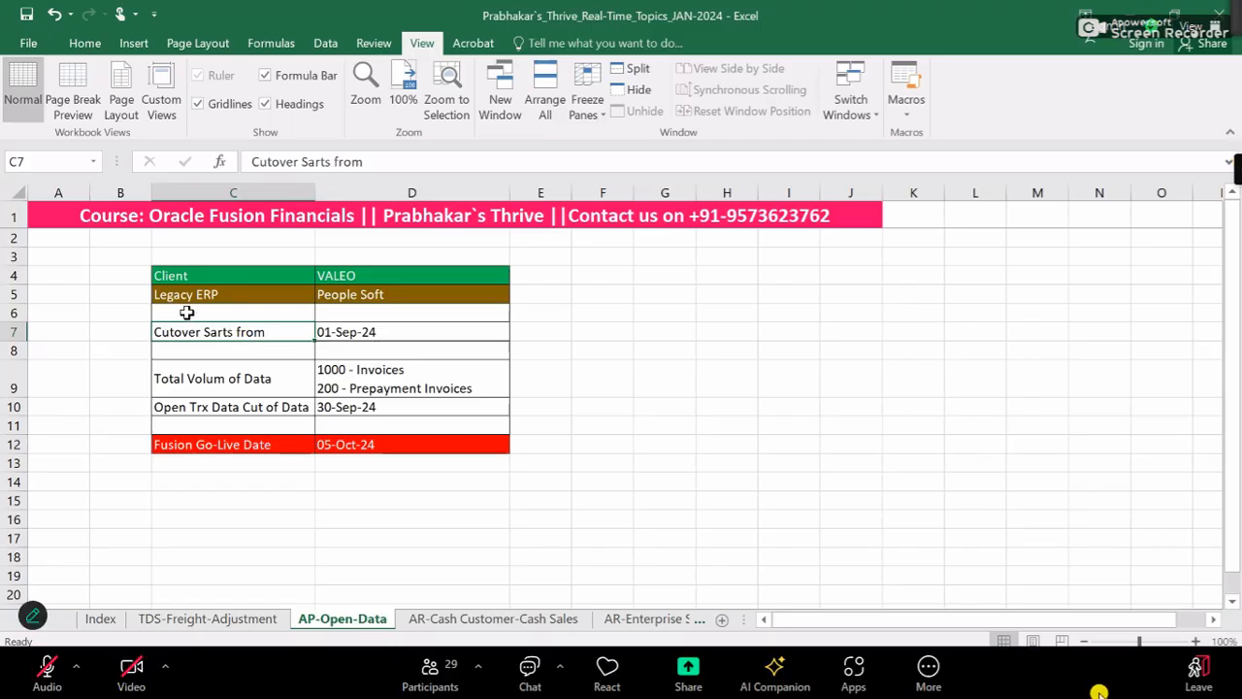
double_click(278, 332)
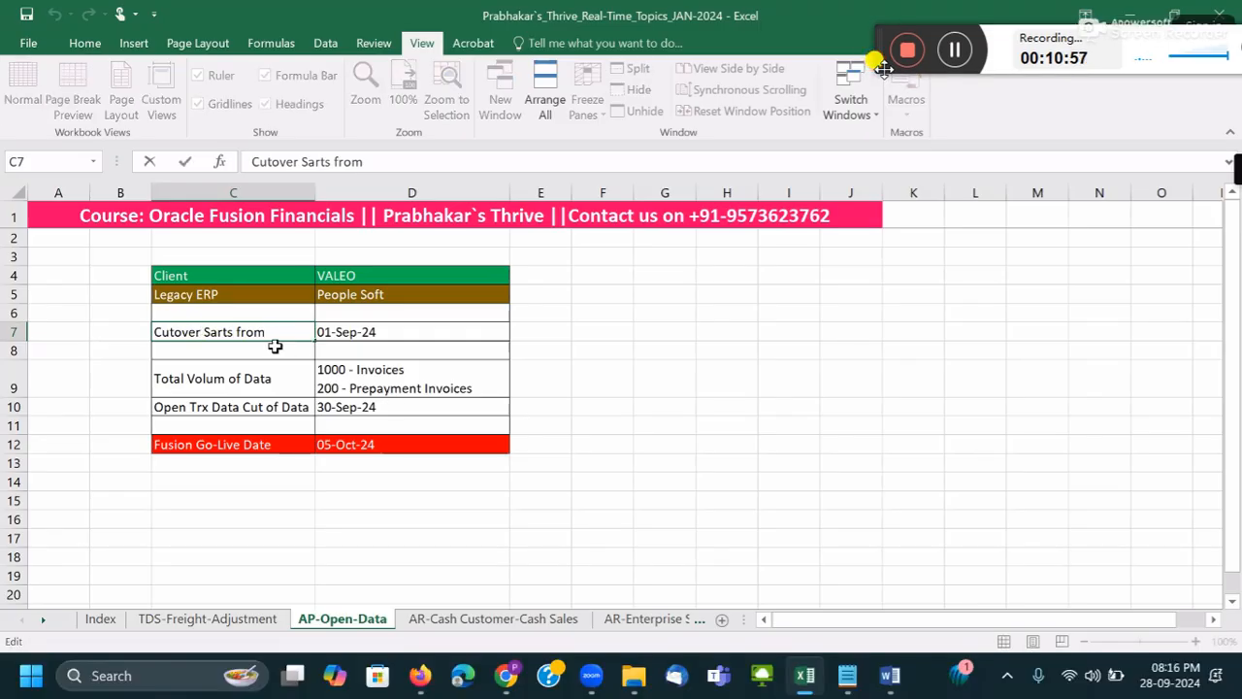
- Change the cutover label in C7 to "Cutover Activities Sarts from" and autofit column C to it
text(Ac)
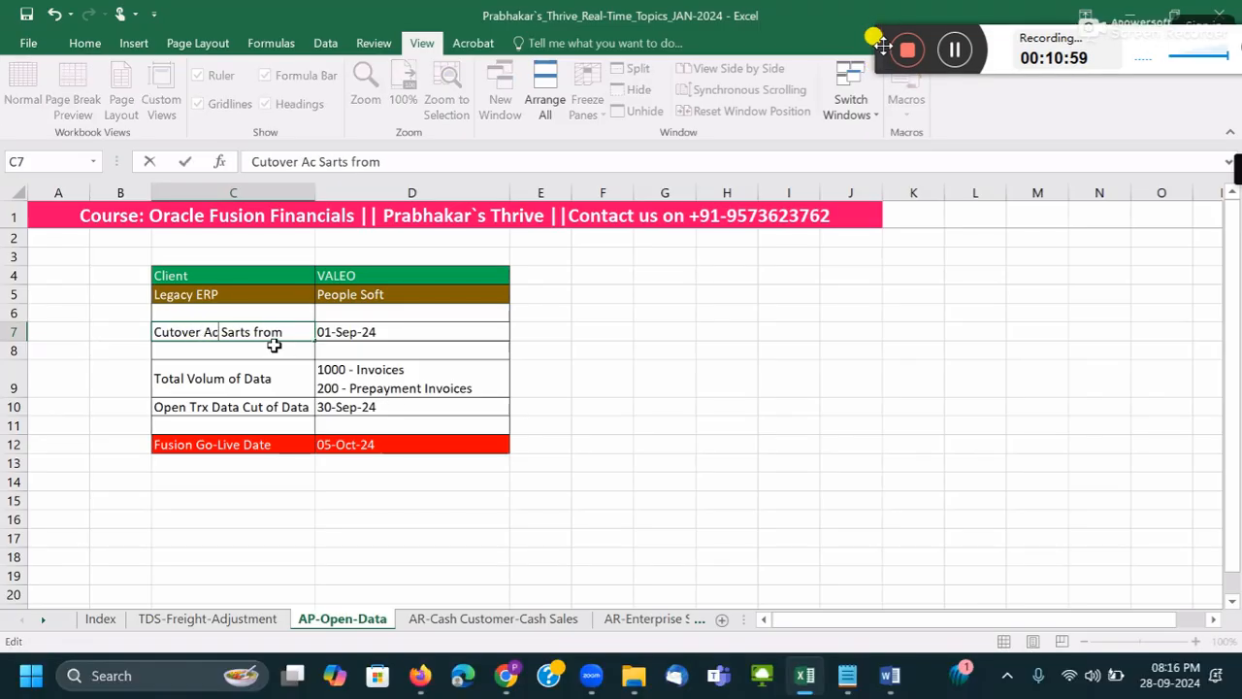
text(tit)
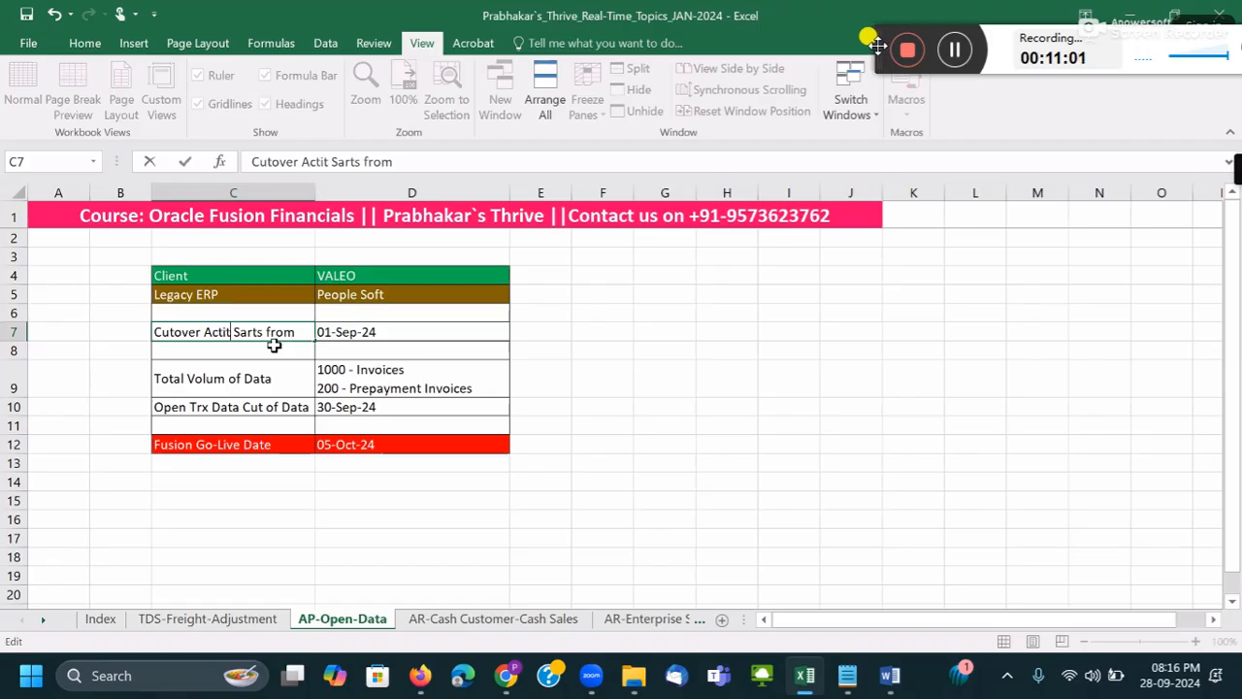
key(BackSpace)
text(vi)
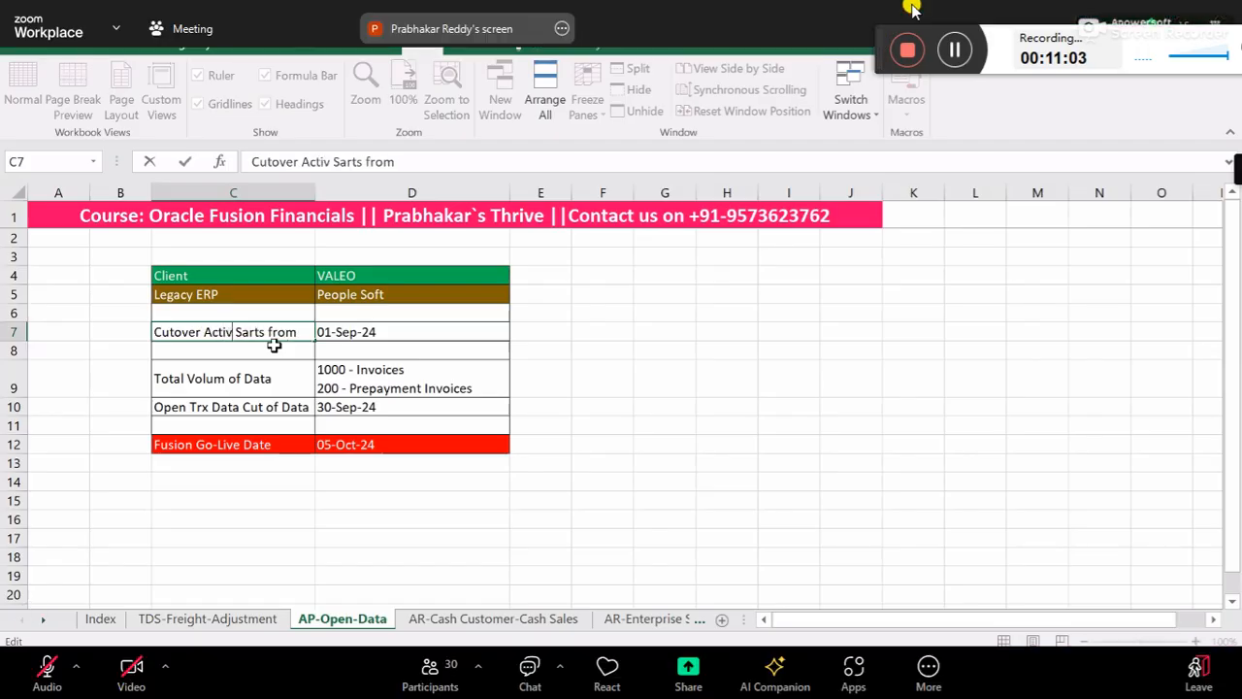
text(ties)
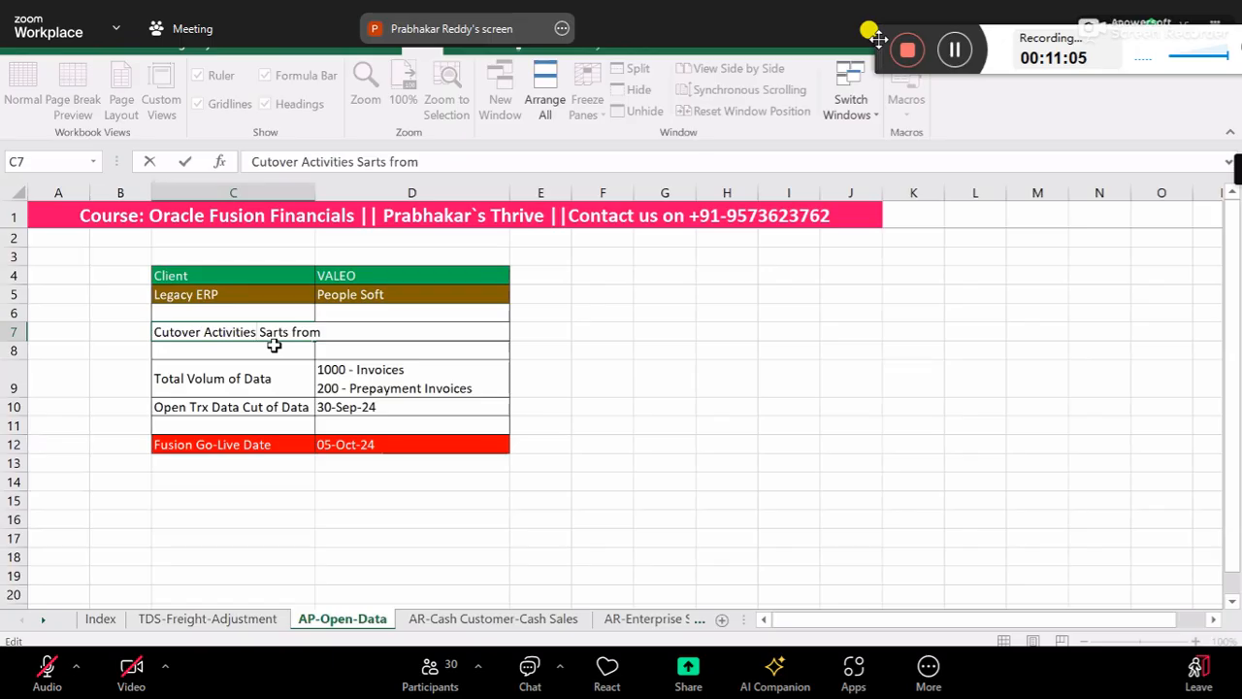
key(Tab)
double_click(314, 193)
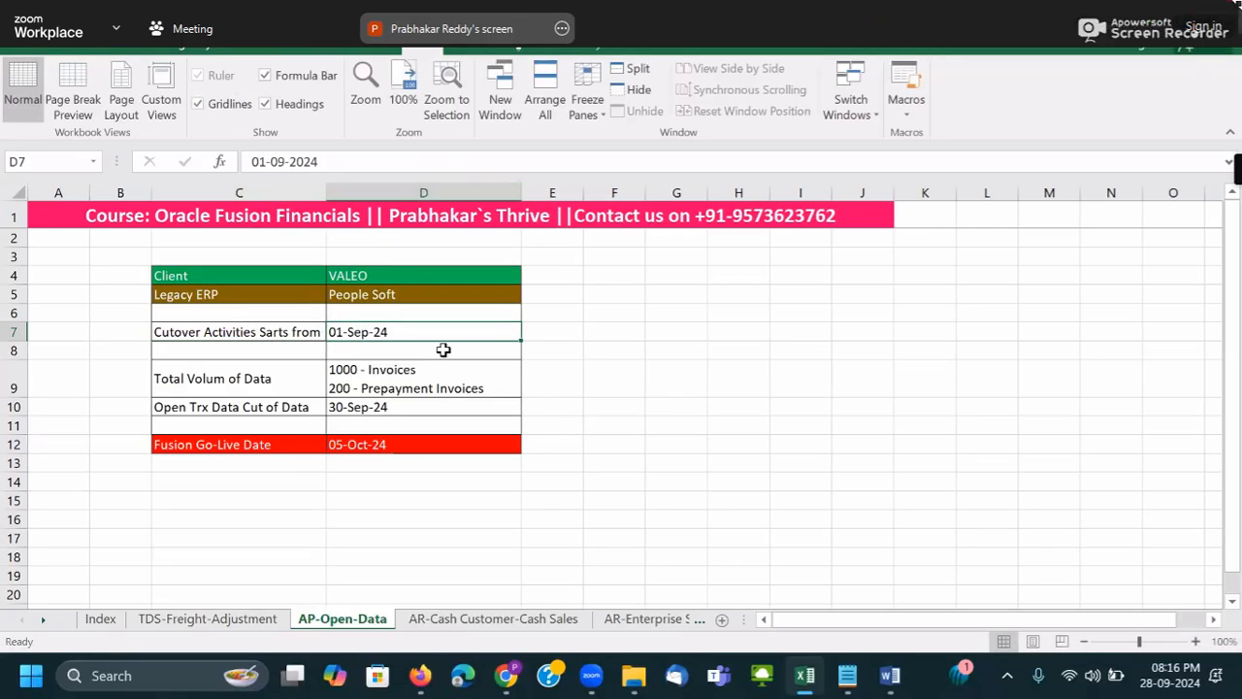
- Examine the total data volume, open transaction cut-off and Fusion go-live entries in the migration table
click(169, 377)
click(361, 380)
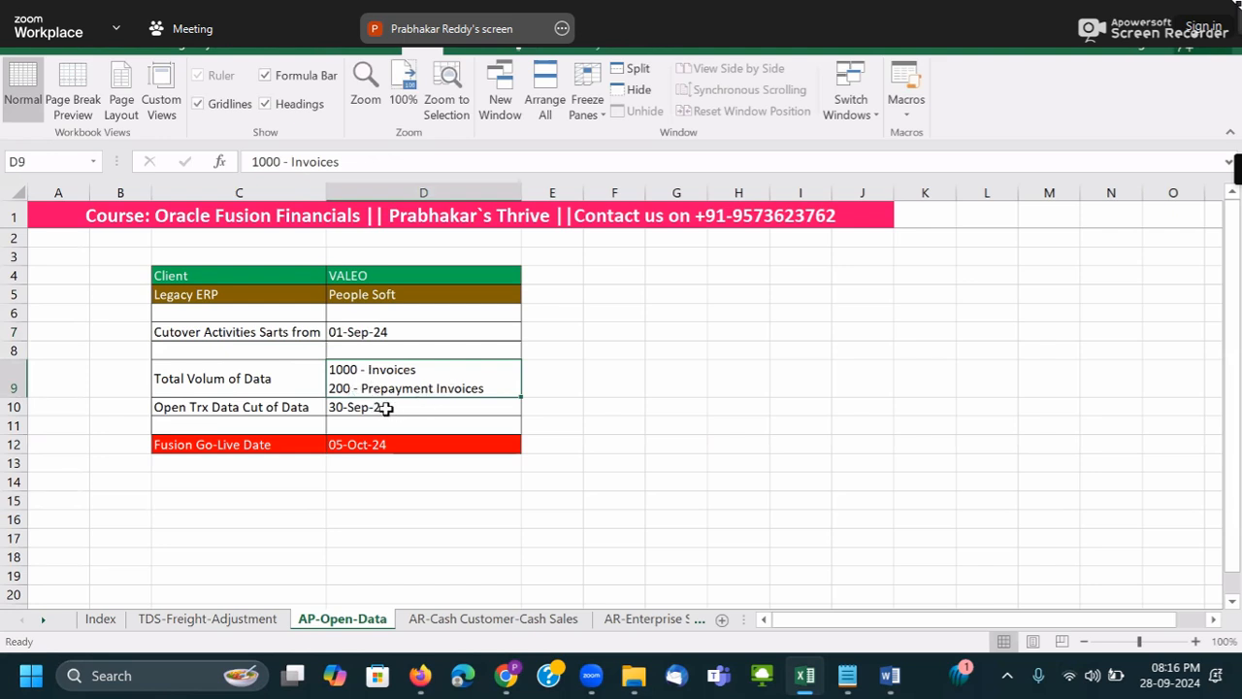
click(198, 408)
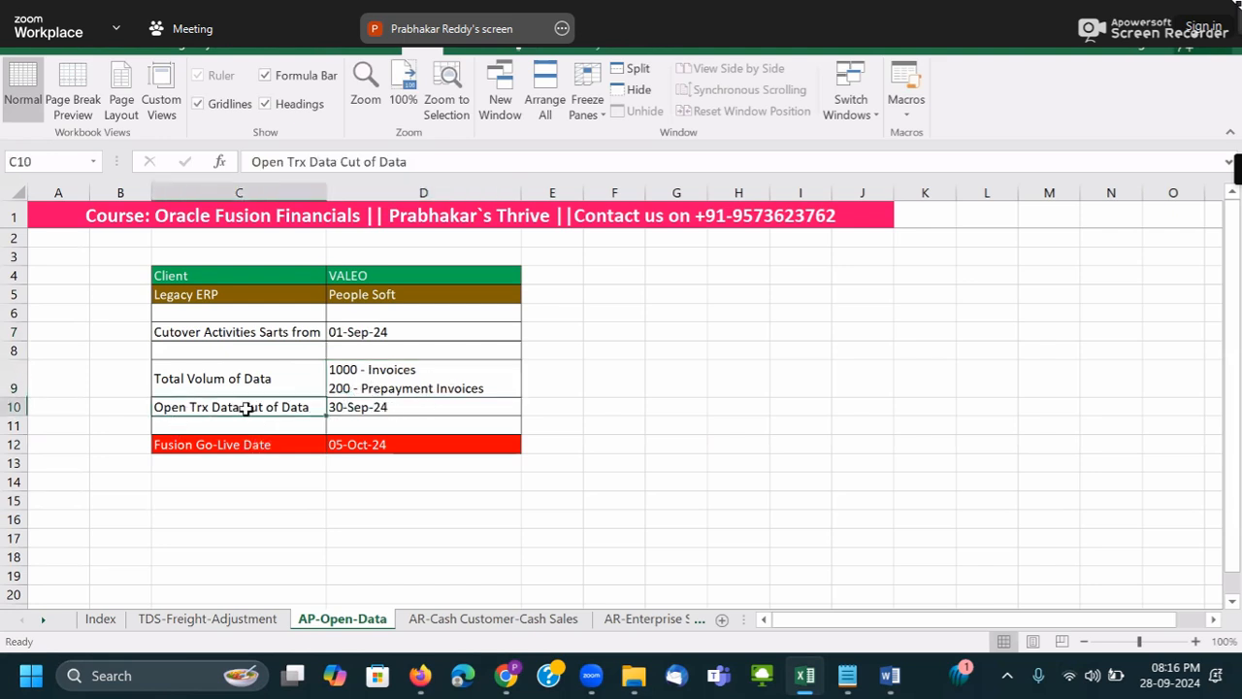
click(367, 409)
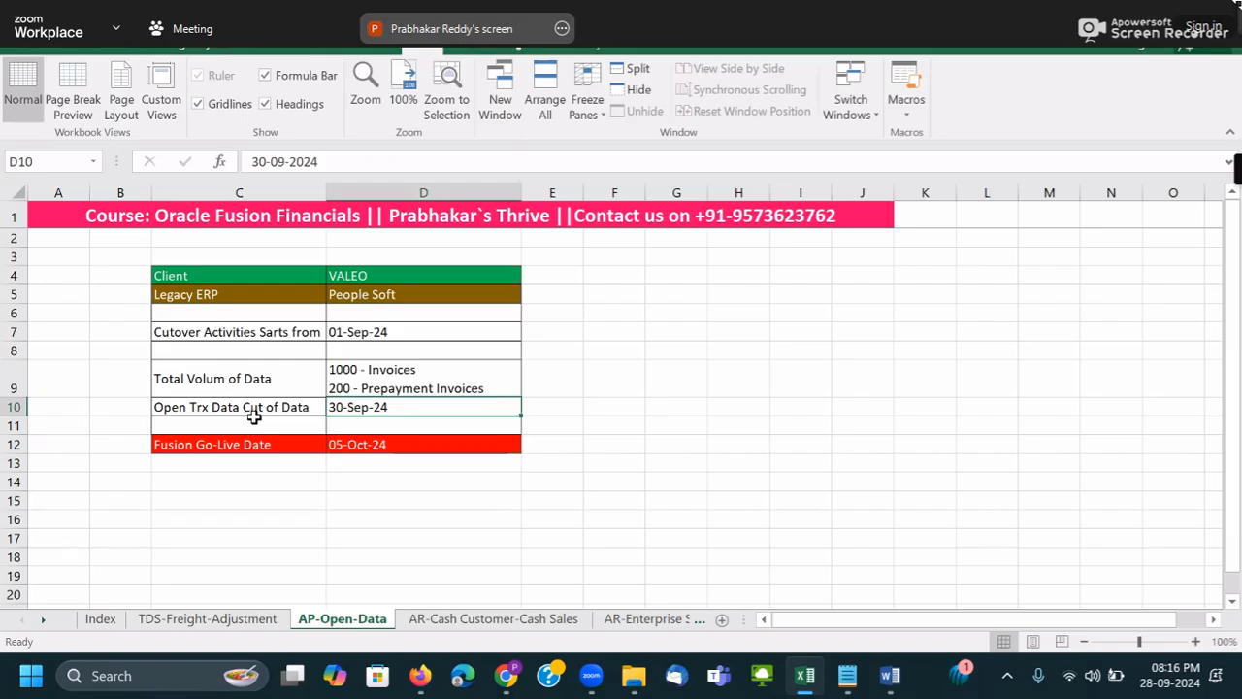
click(375, 447)
click(355, 411)
click(245, 406)
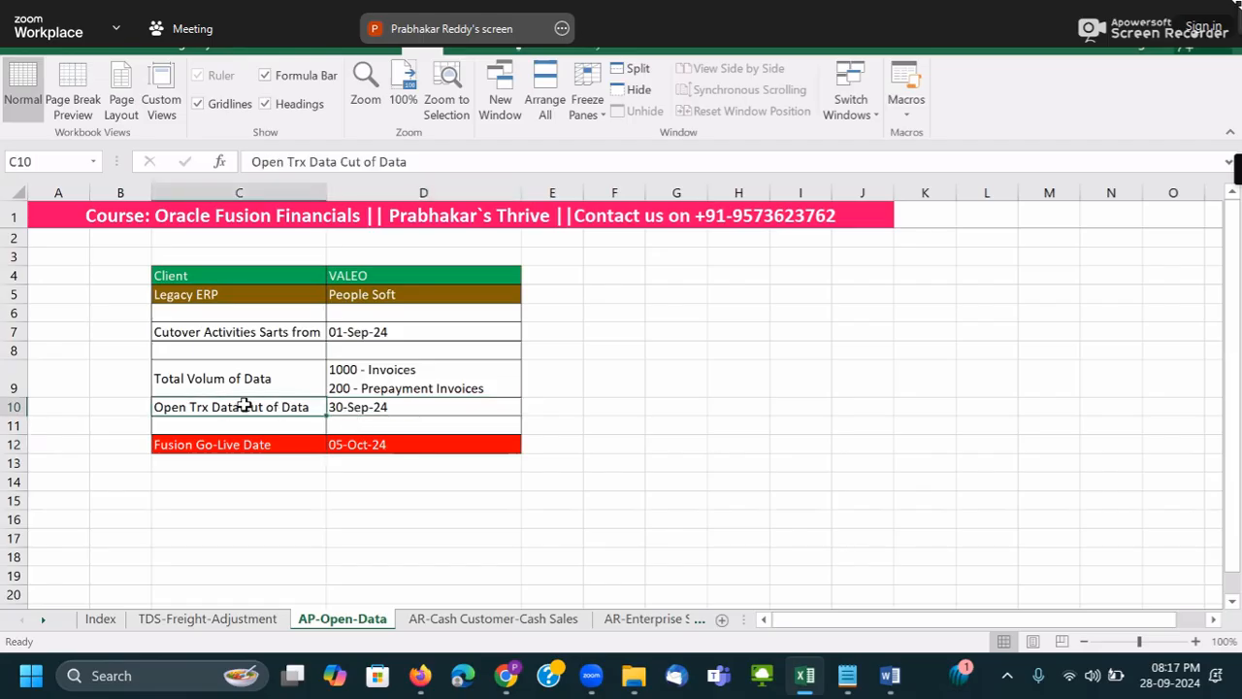
click(377, 407)
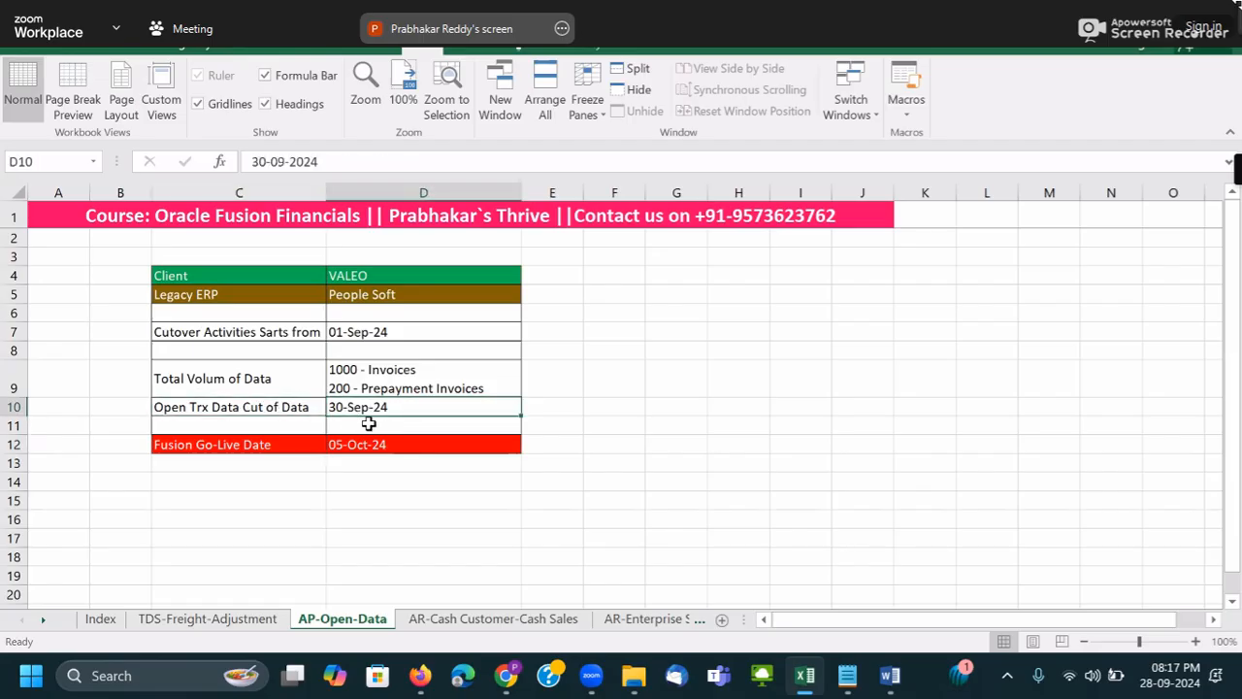
- Compare the cutover start date with the open transaction cut-off date, invoice volumes and legacy ERP row
click(361, 328)
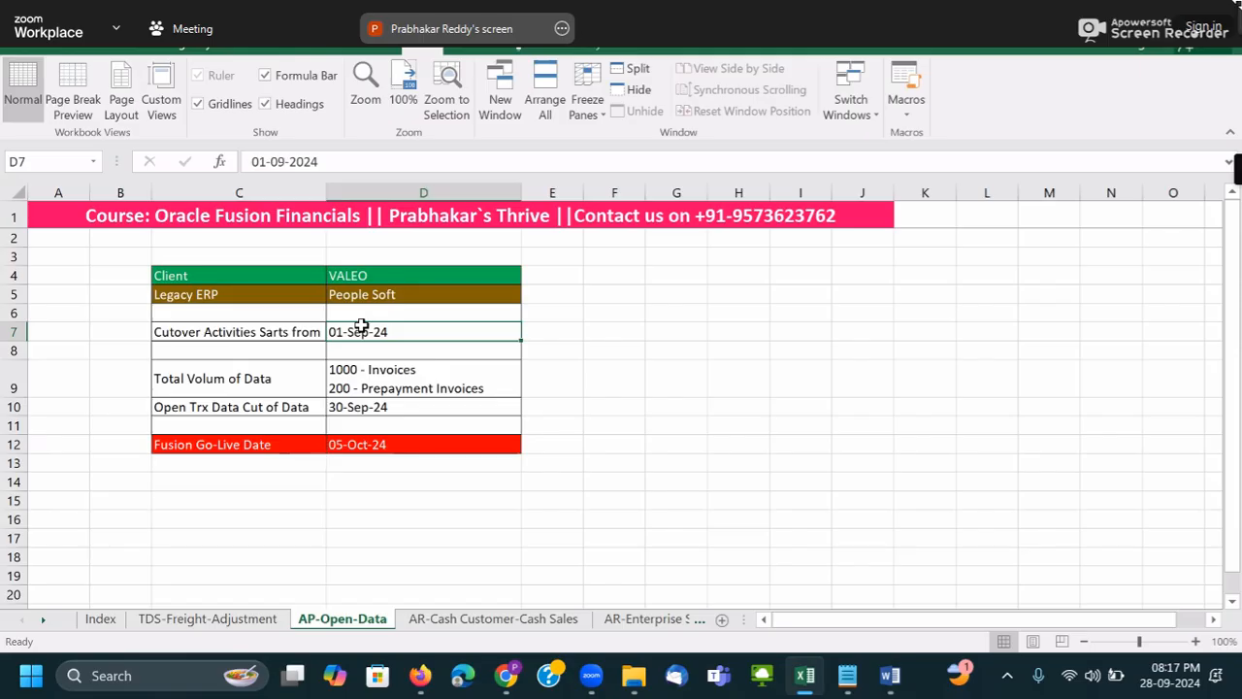
click(384, 407)
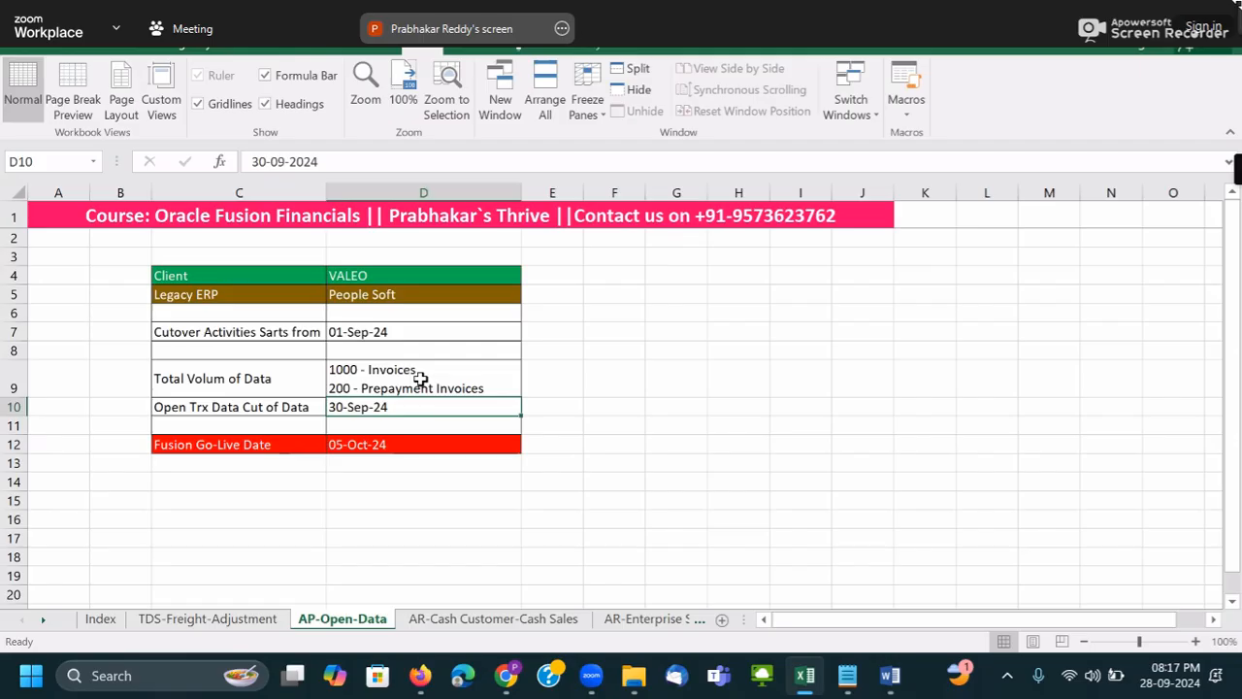
click(256, 406)
click(415, 406)
click(361, 370)
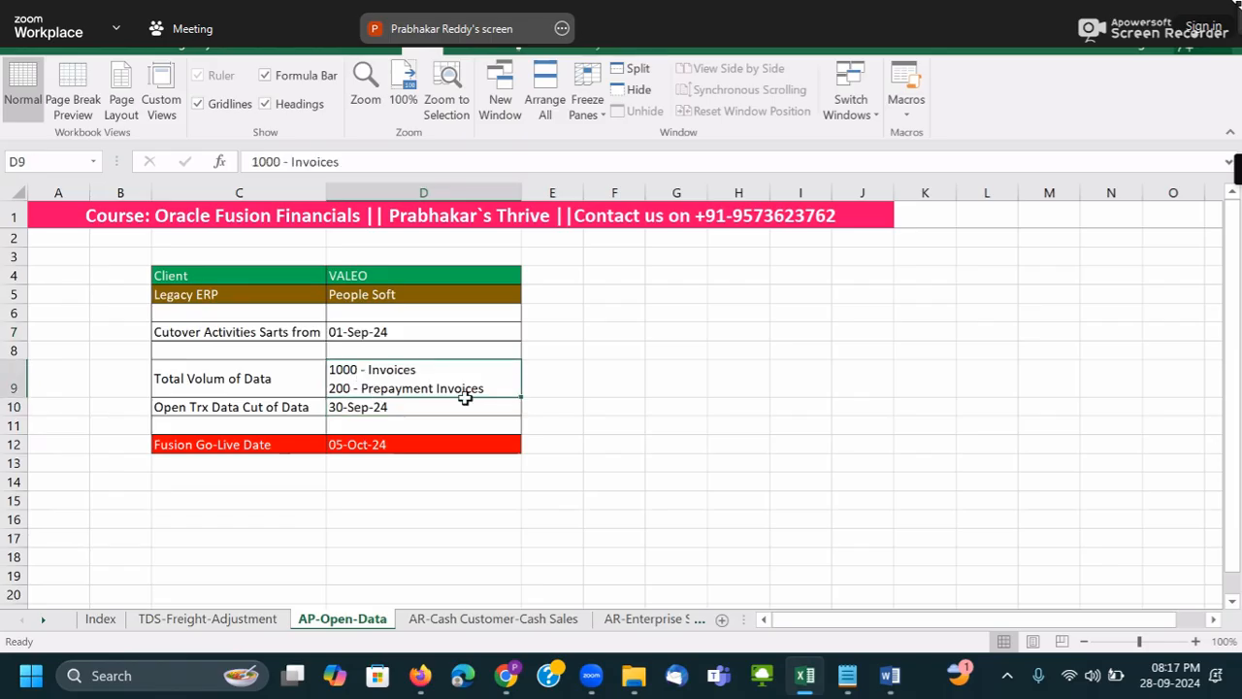
drag(368, 401, 372, 330)
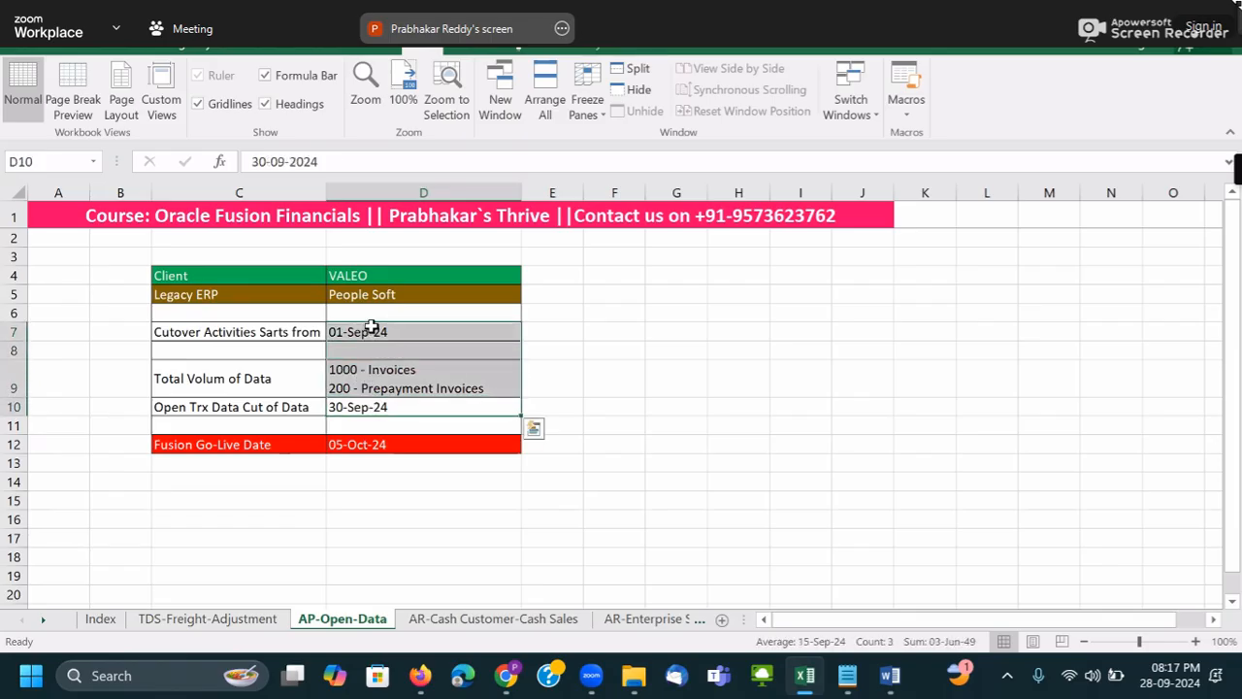
drag(217, 295, 383, 291)
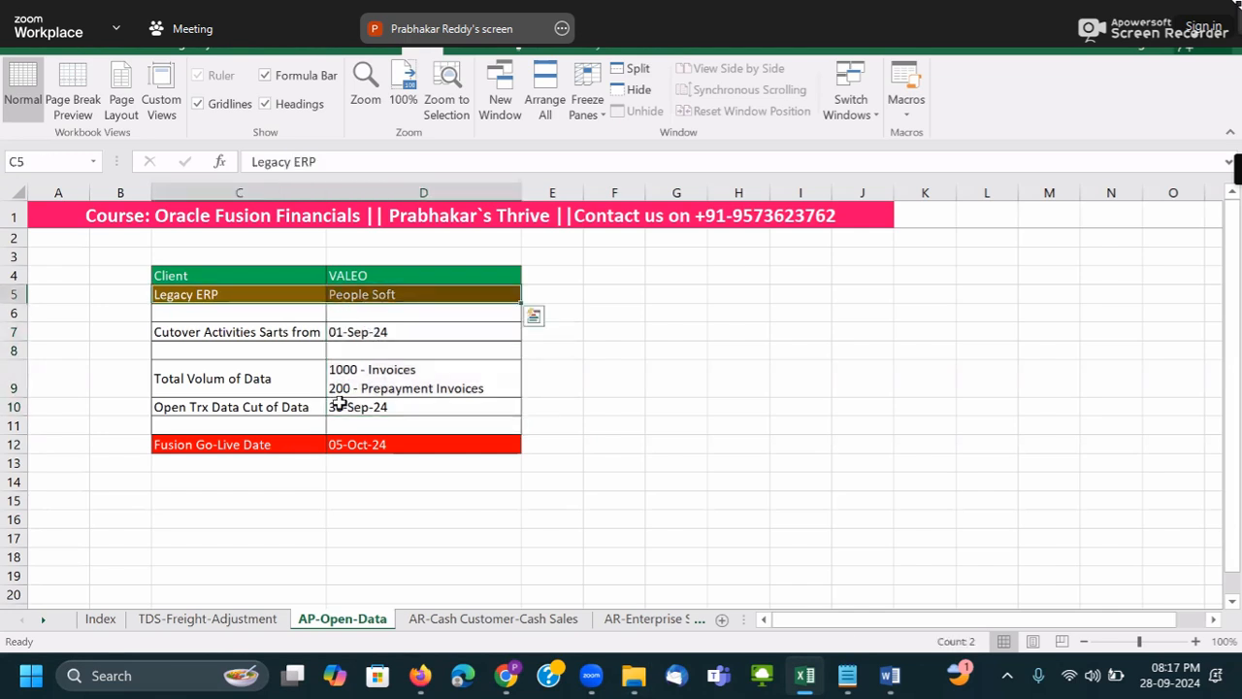
click(193, 406)
click(393, 408)
click(241, 408)
click(416, 407)
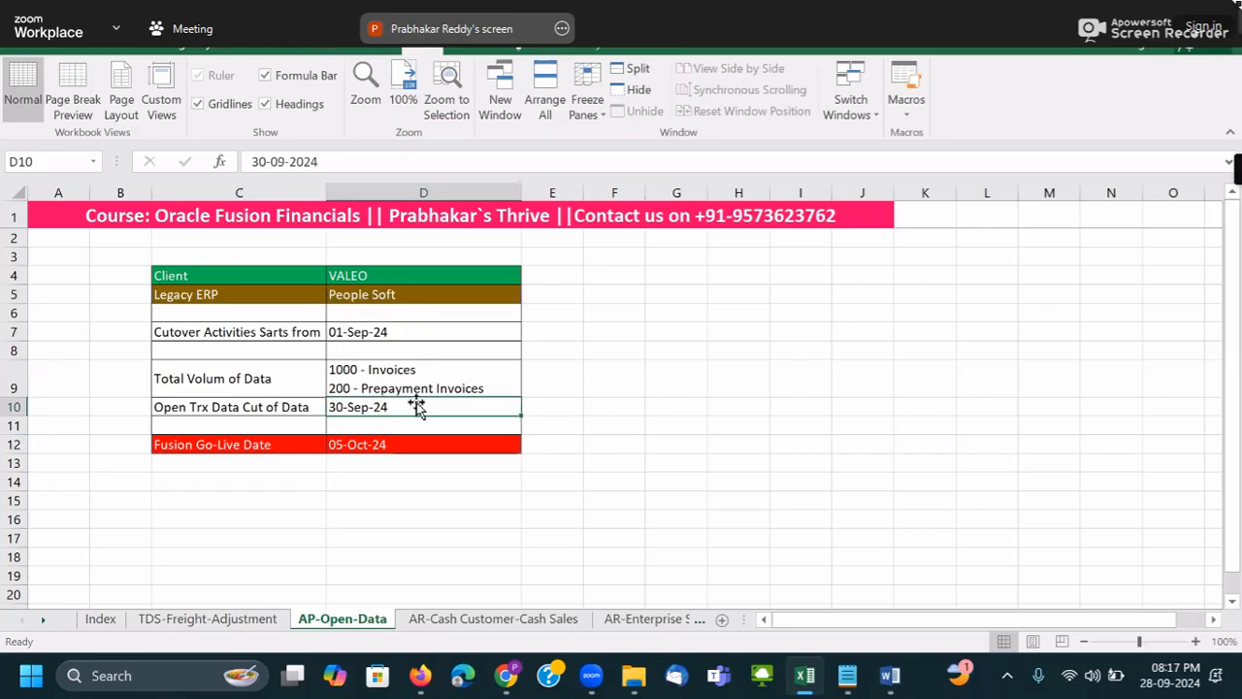
drag(394, 293, 198, 295)
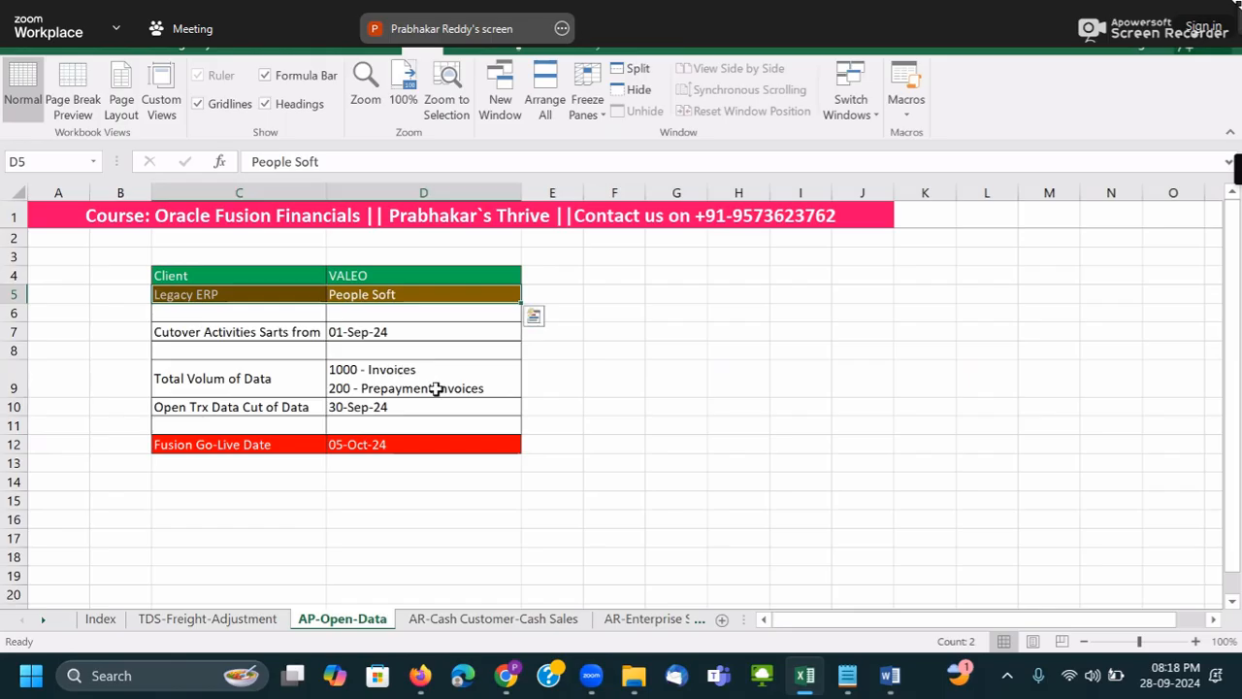
- Enter the note "Accounting data in Fusion ERP" in E10 beside the cut-off date and autofit column E
drag(223, 405, 373, 406)
click(373, 406)
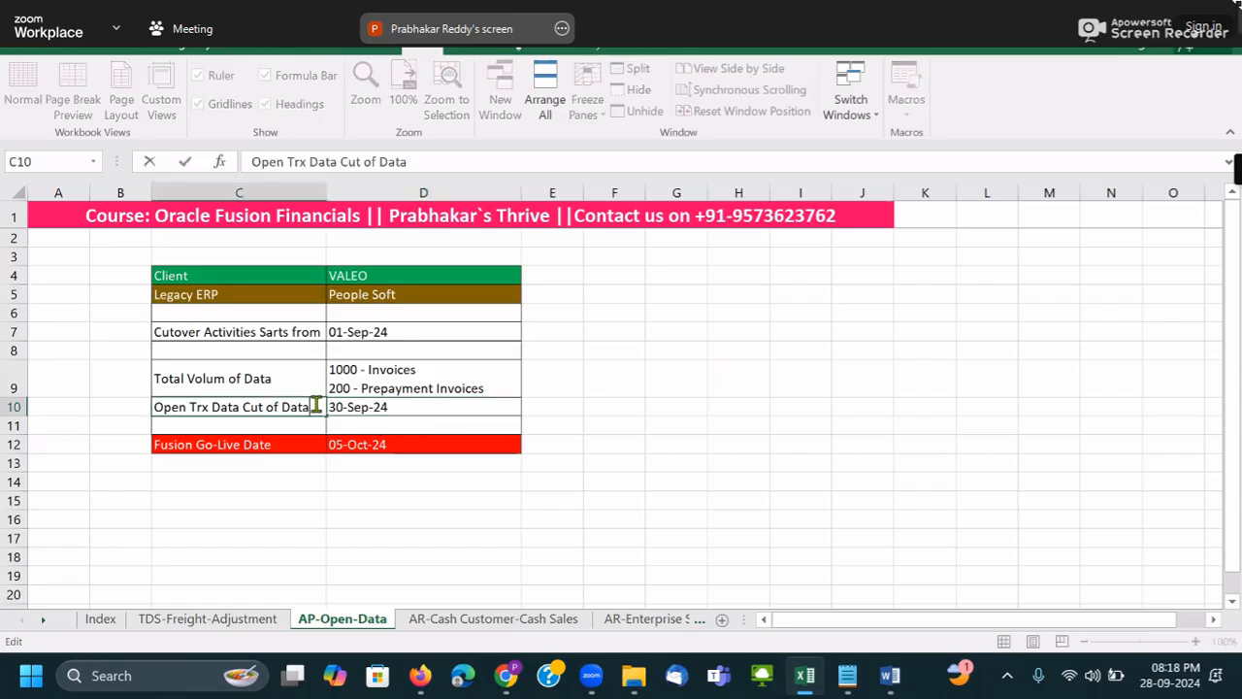
click(534, 408)
text(Accounting data in Fusion ERP)
key(Tab)
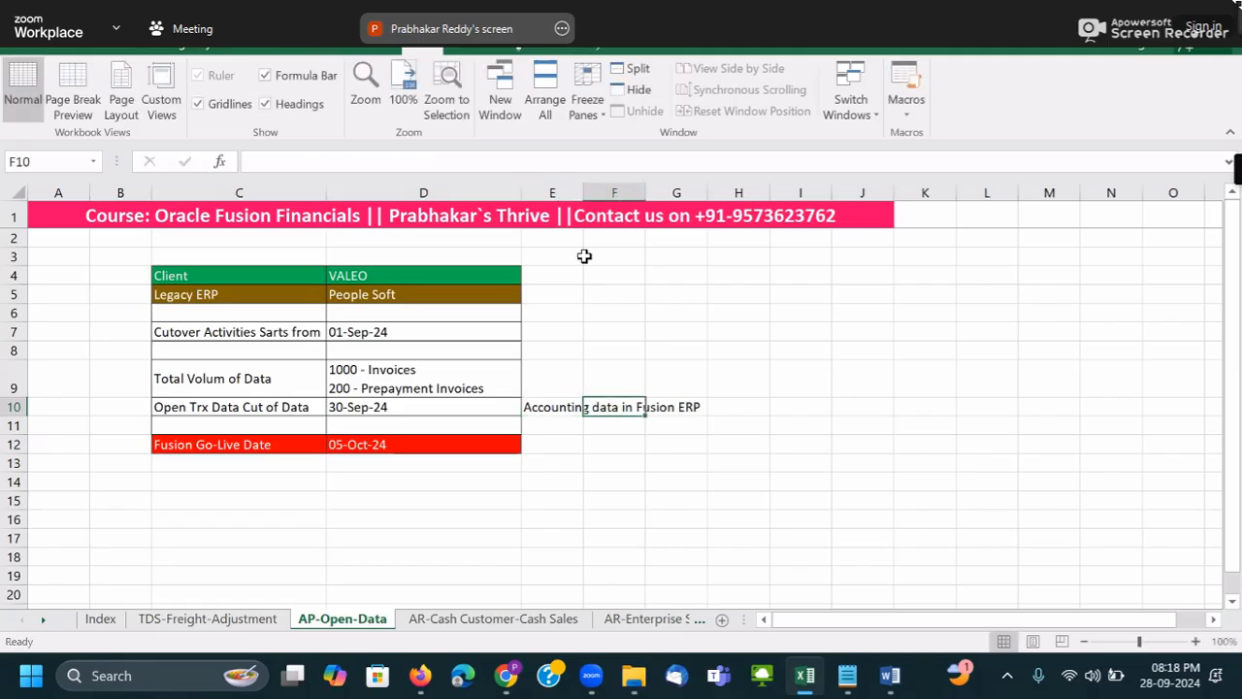
double_click(582, 193)
click(580, 405)
key(Left)
click(583, 403)
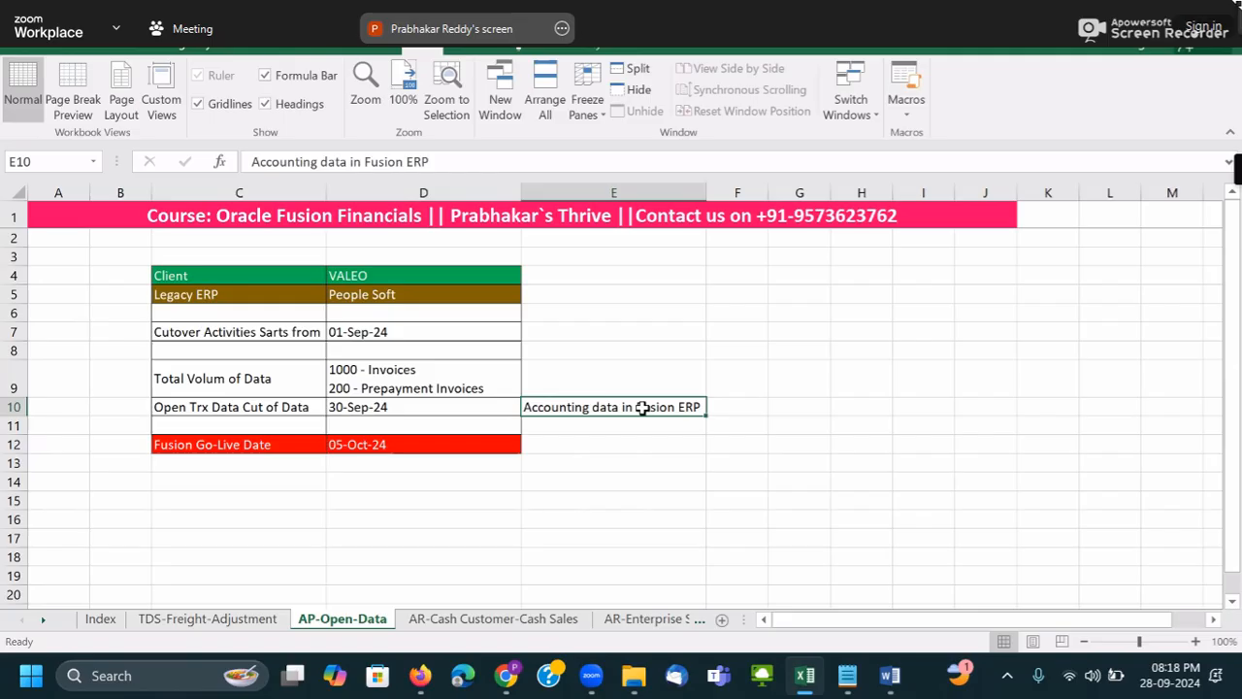
click(244, 476)
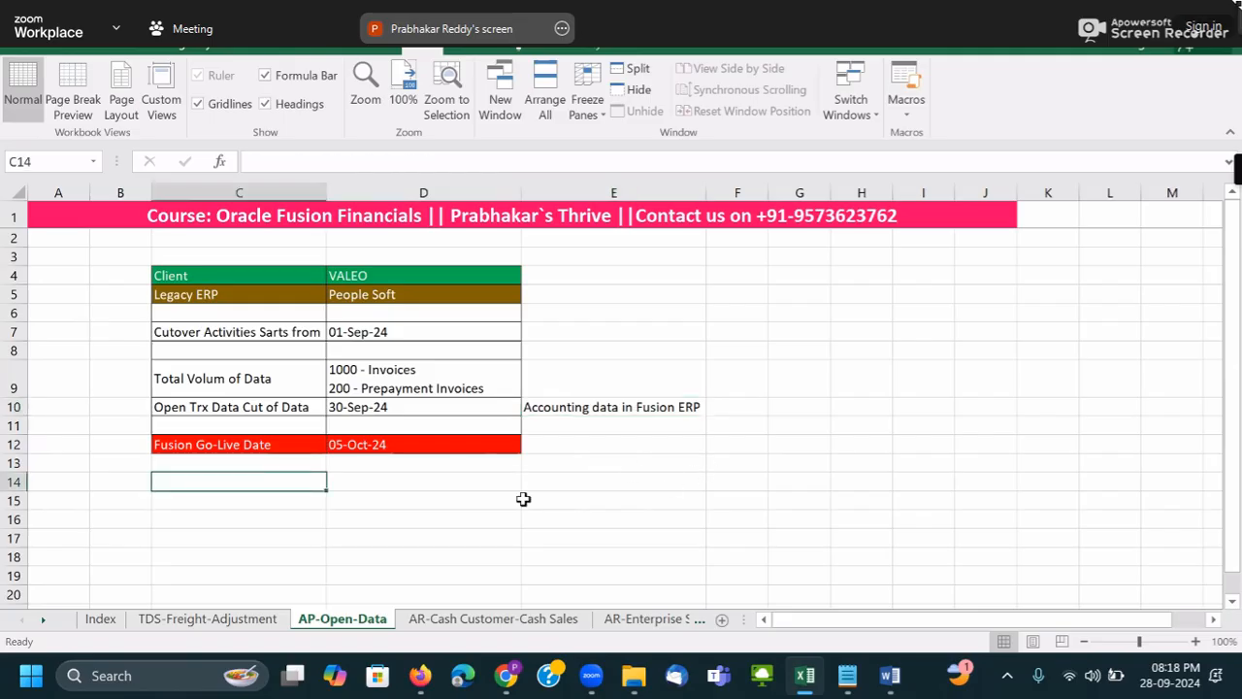
drag(153, 441, 346, 442)
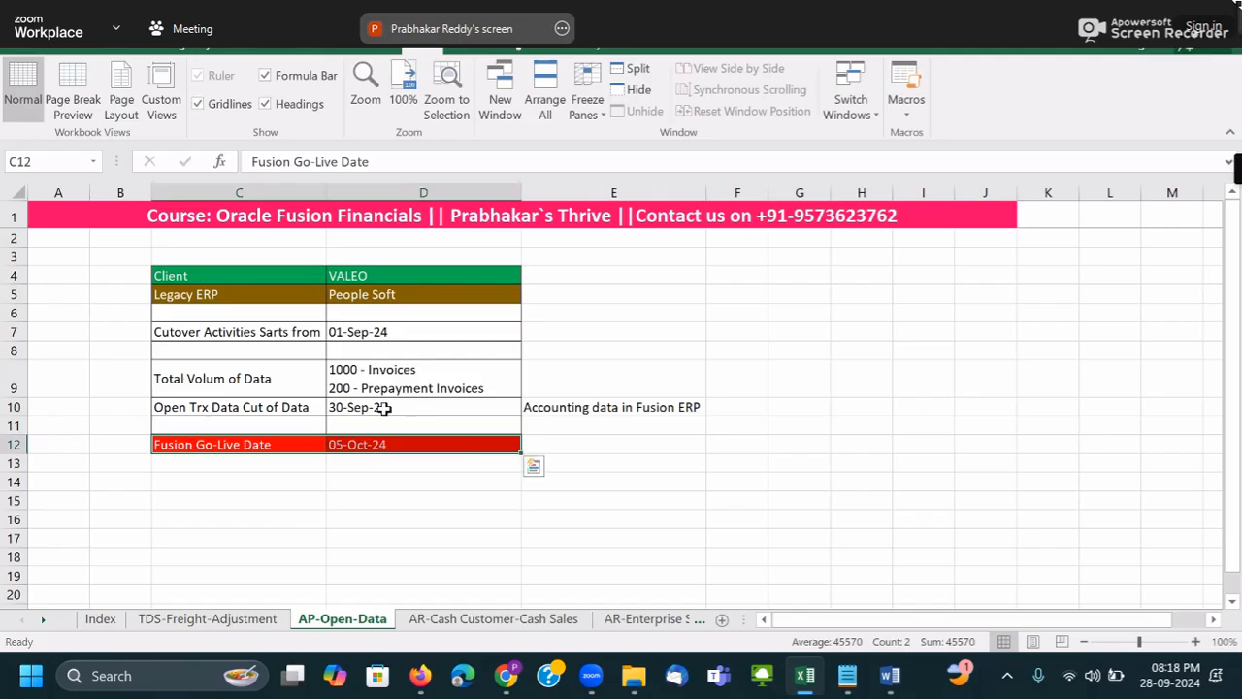
click(380, 408)
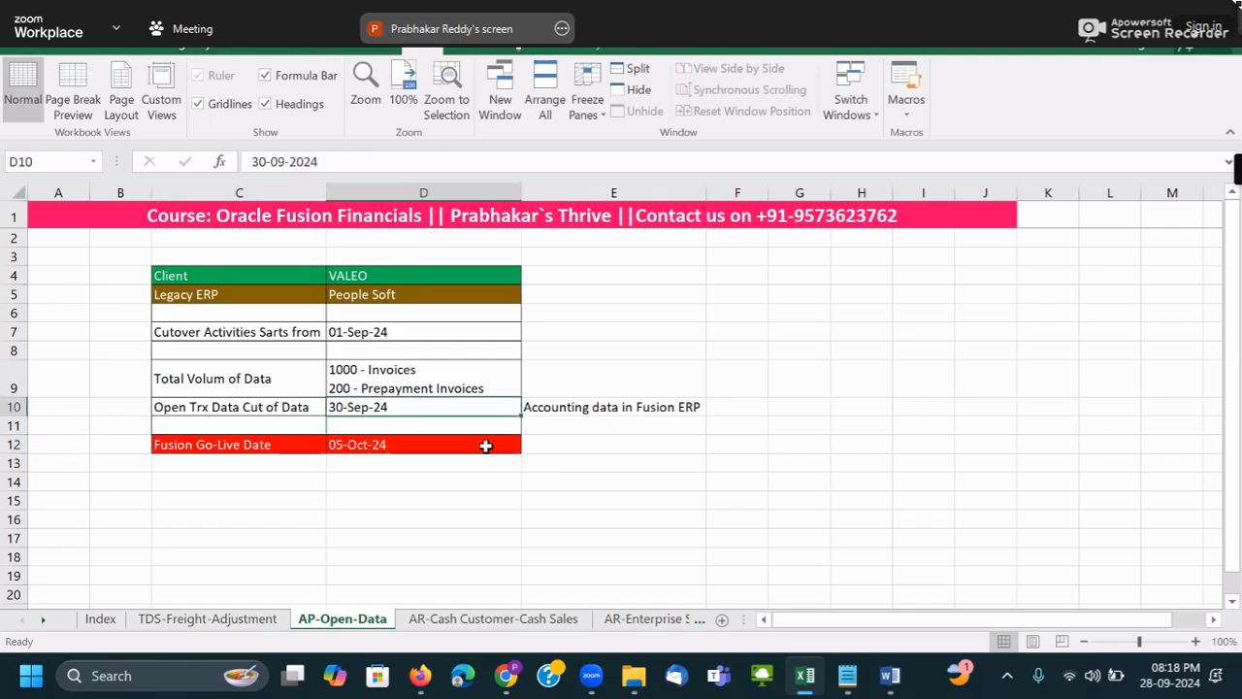
key(Up)
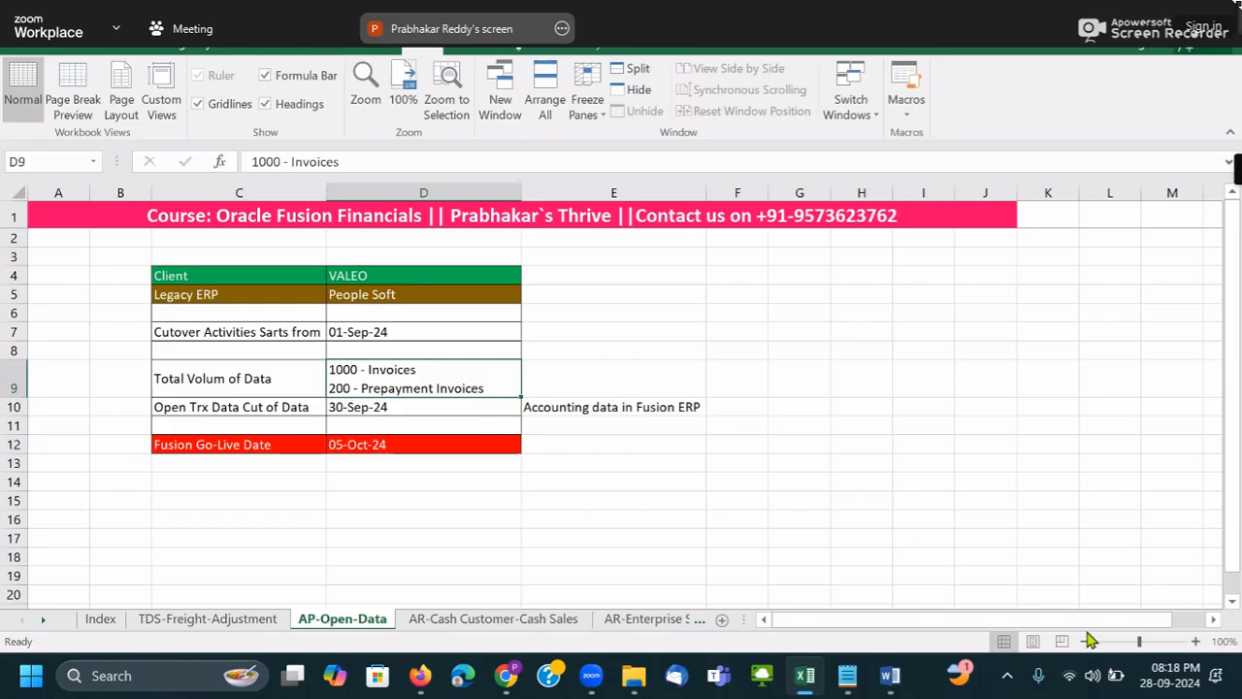
click(1092, 673)
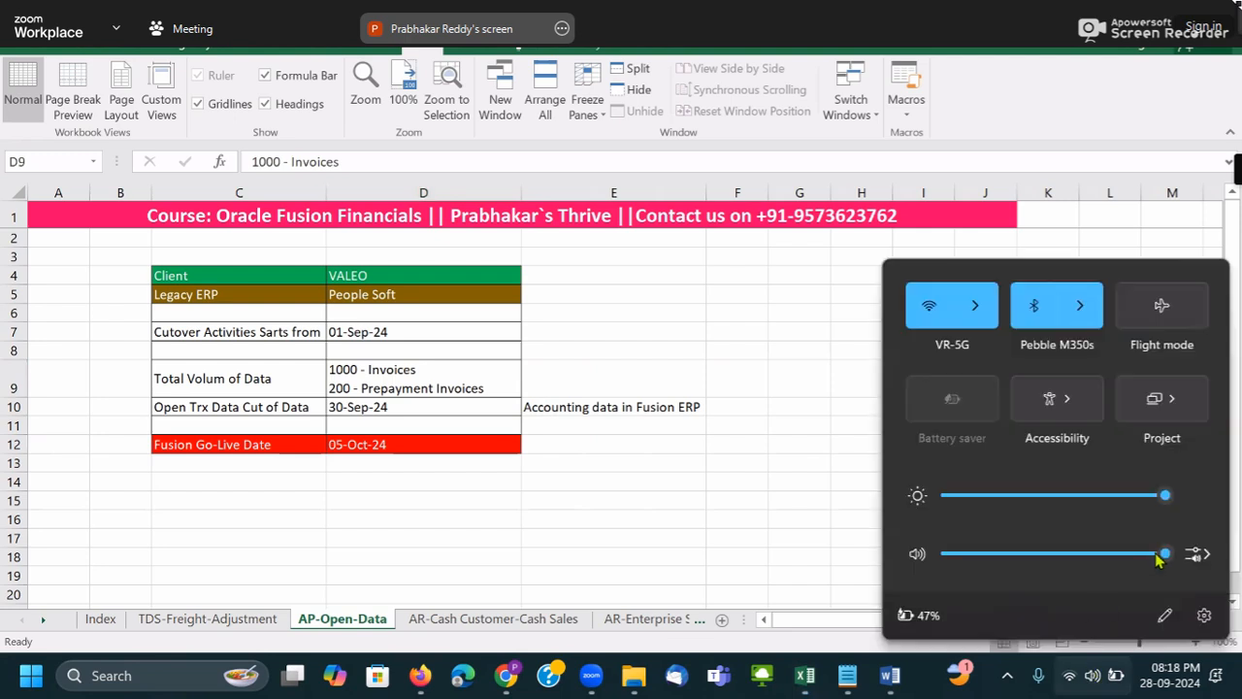
click(881, 484)
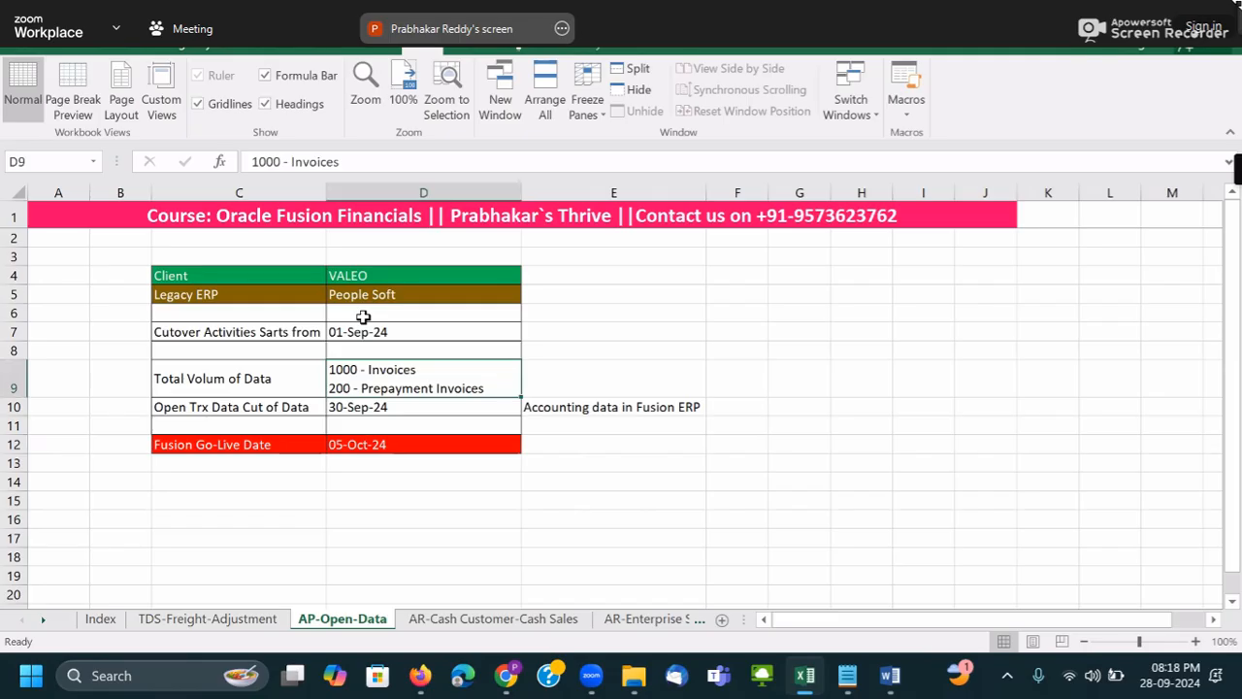
- Move the open transaction cut-off entry with its date and note from C10:E10 to row 8, starting at C8
click(363, 409)
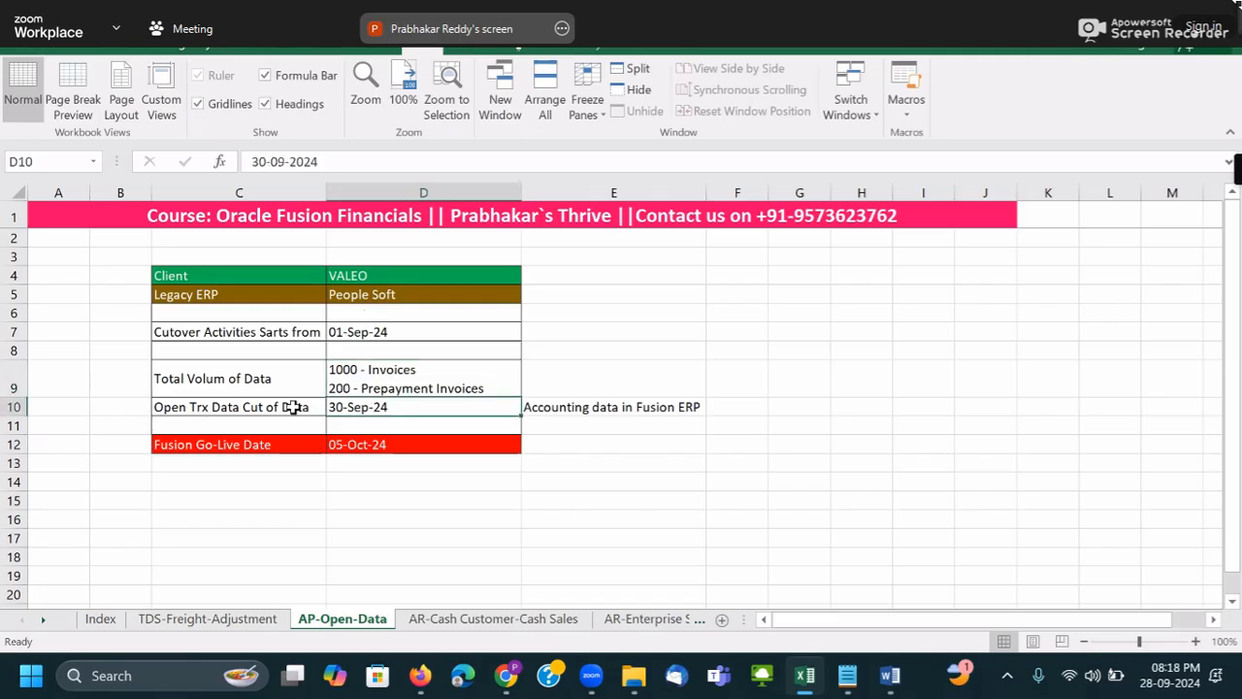
drag(207, 407, 570, 407)
key(ctrl+c)
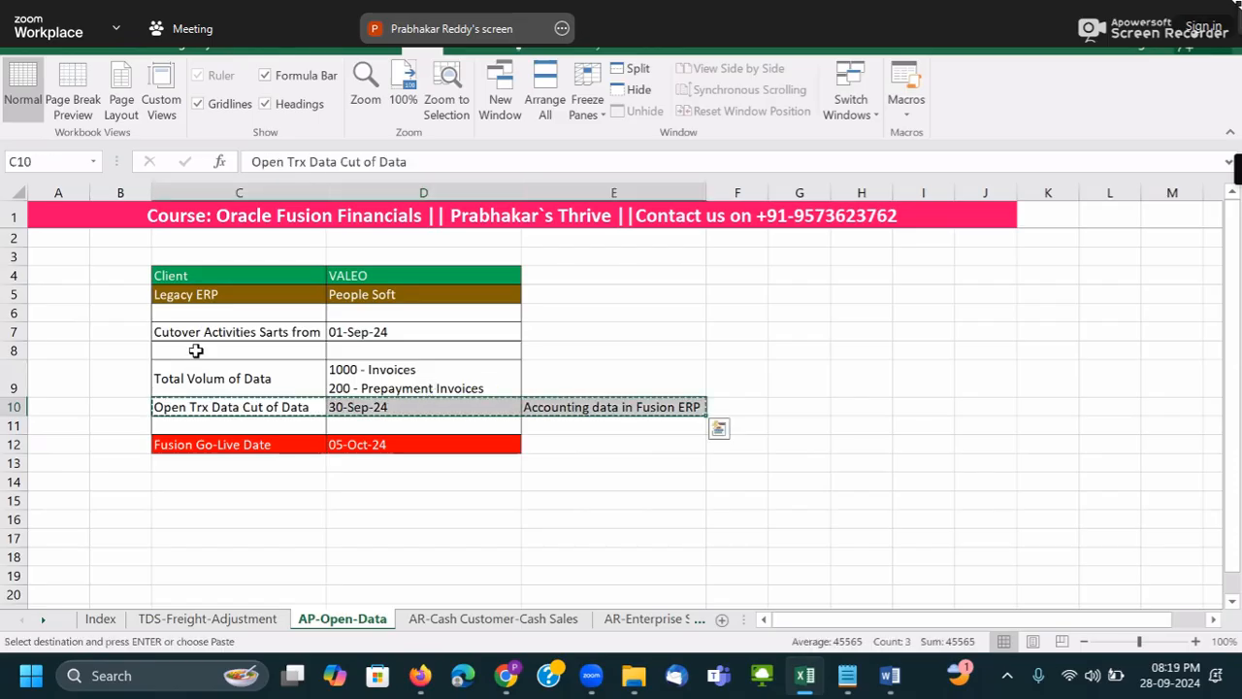
click(194, 349)
key(Return)
click(292, 385)
click(467, 353)
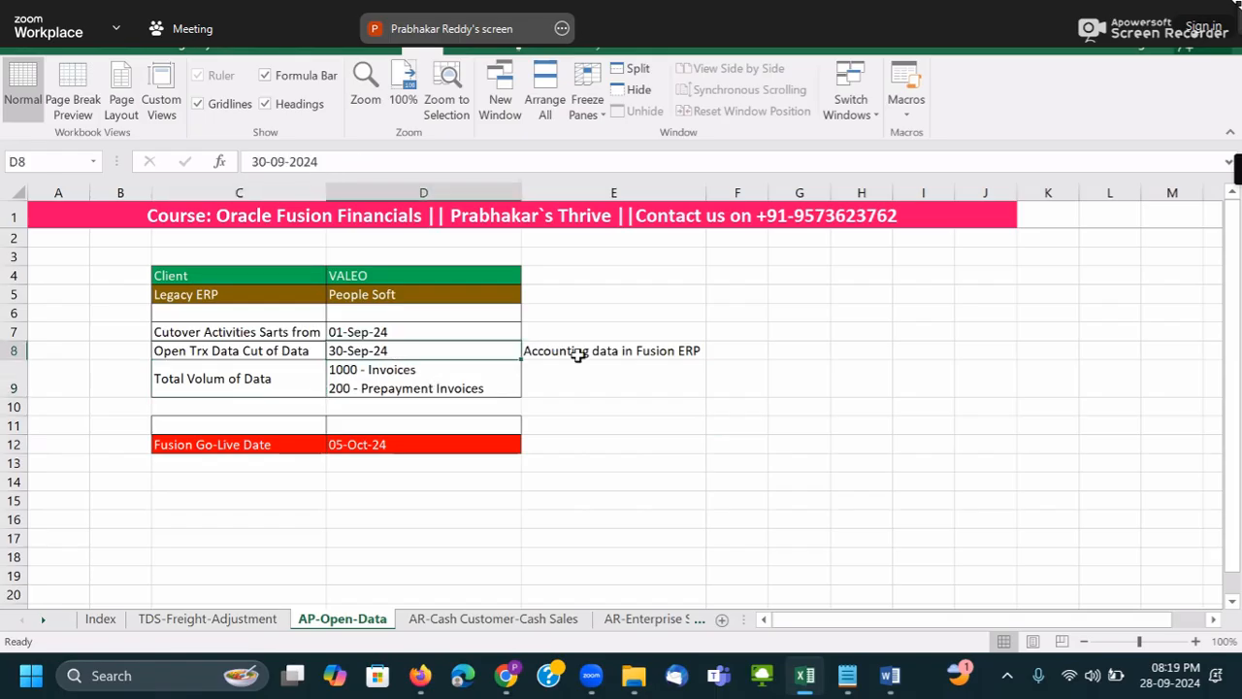
click(566, 350)
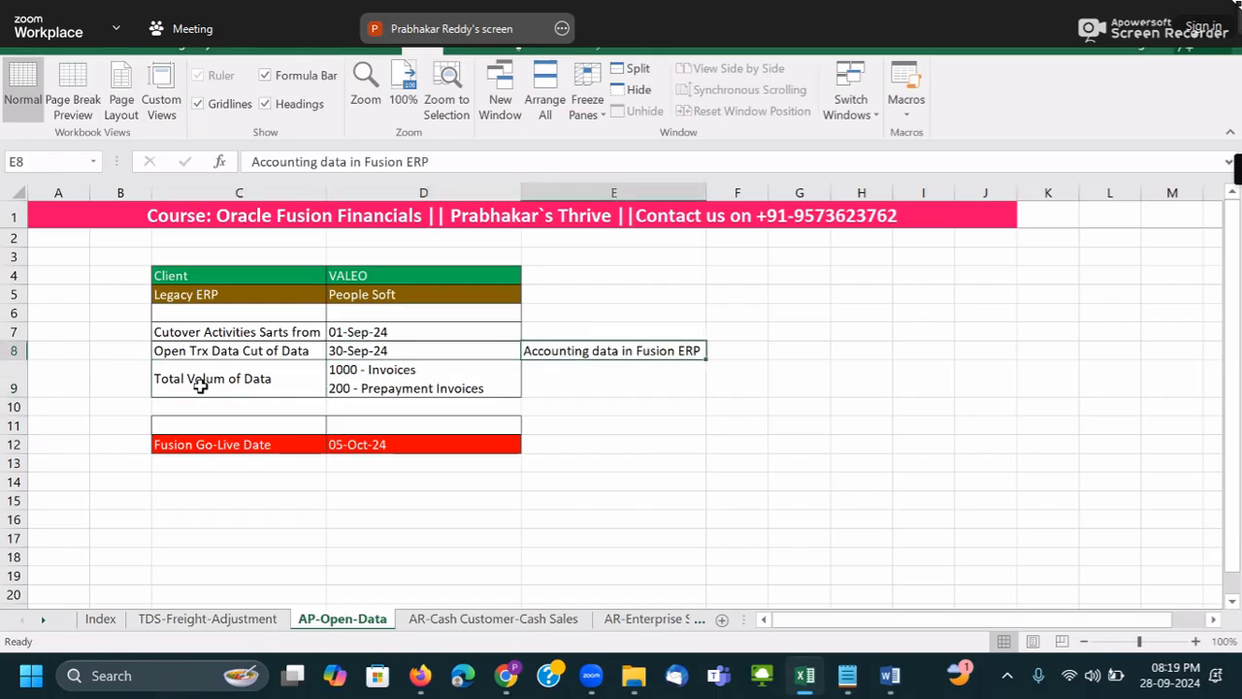
click(345, 386)
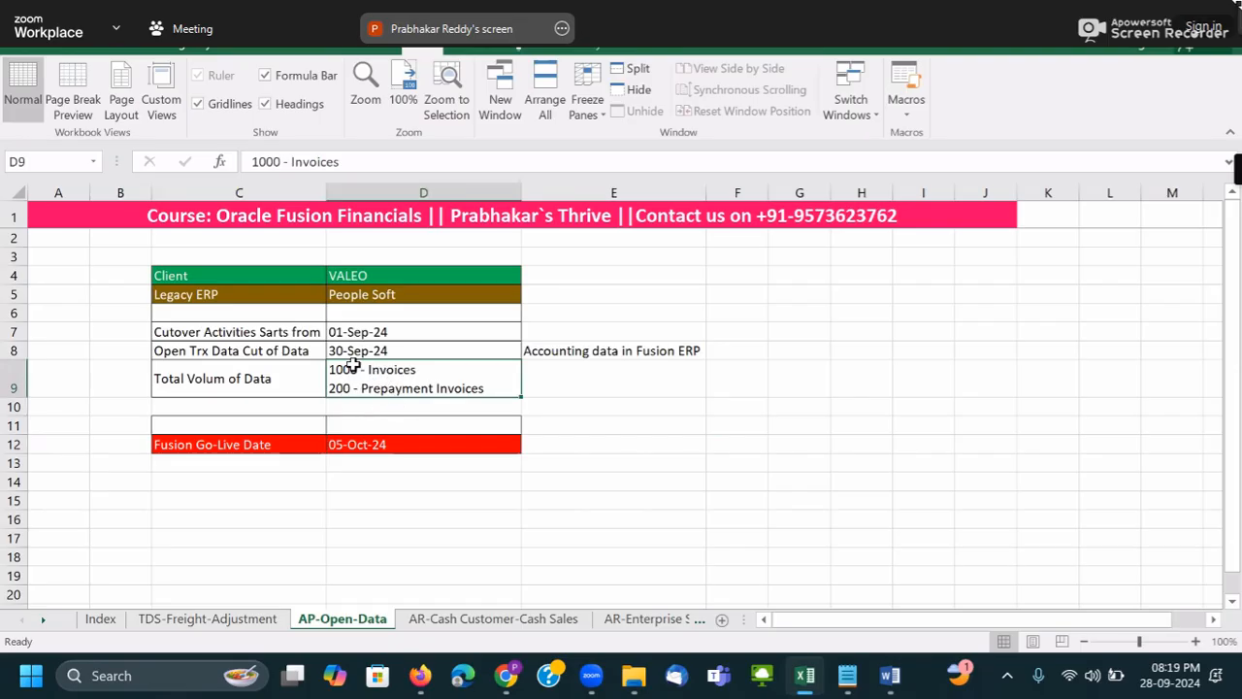
- Enter the label "Load Open AP-nvoices before Golive" in C11 above the Fusion go-live row and autofit column C
click(180, 464)
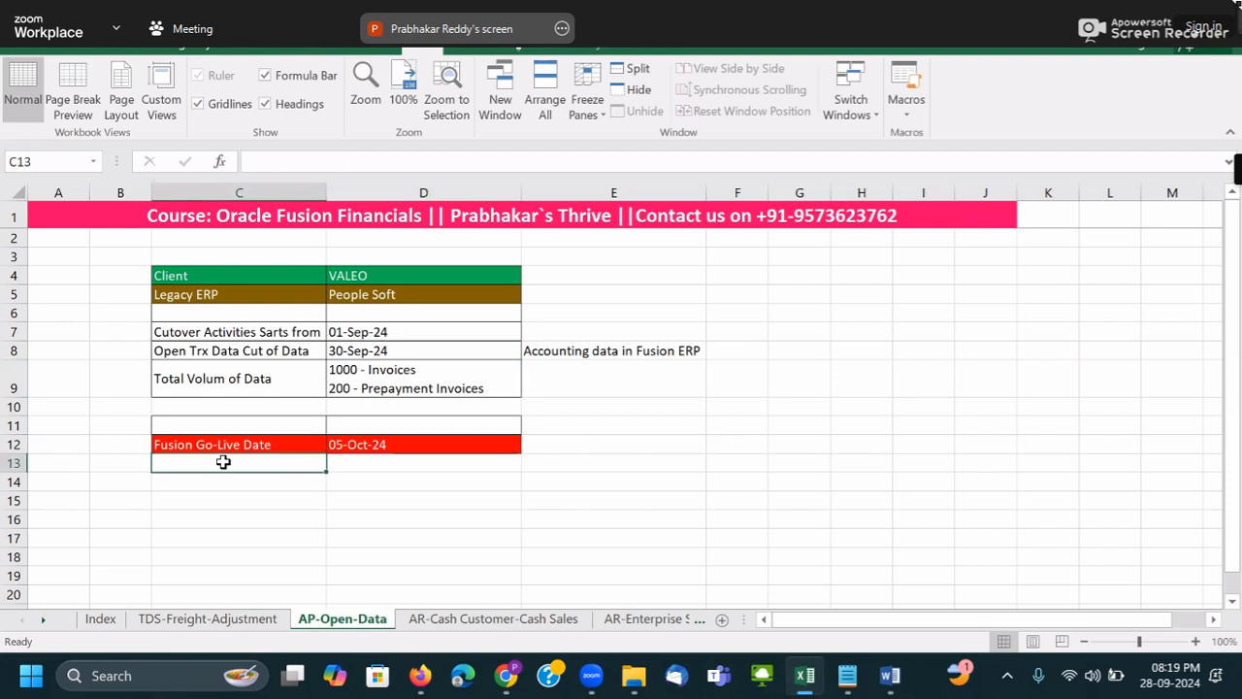
click(189, 427)
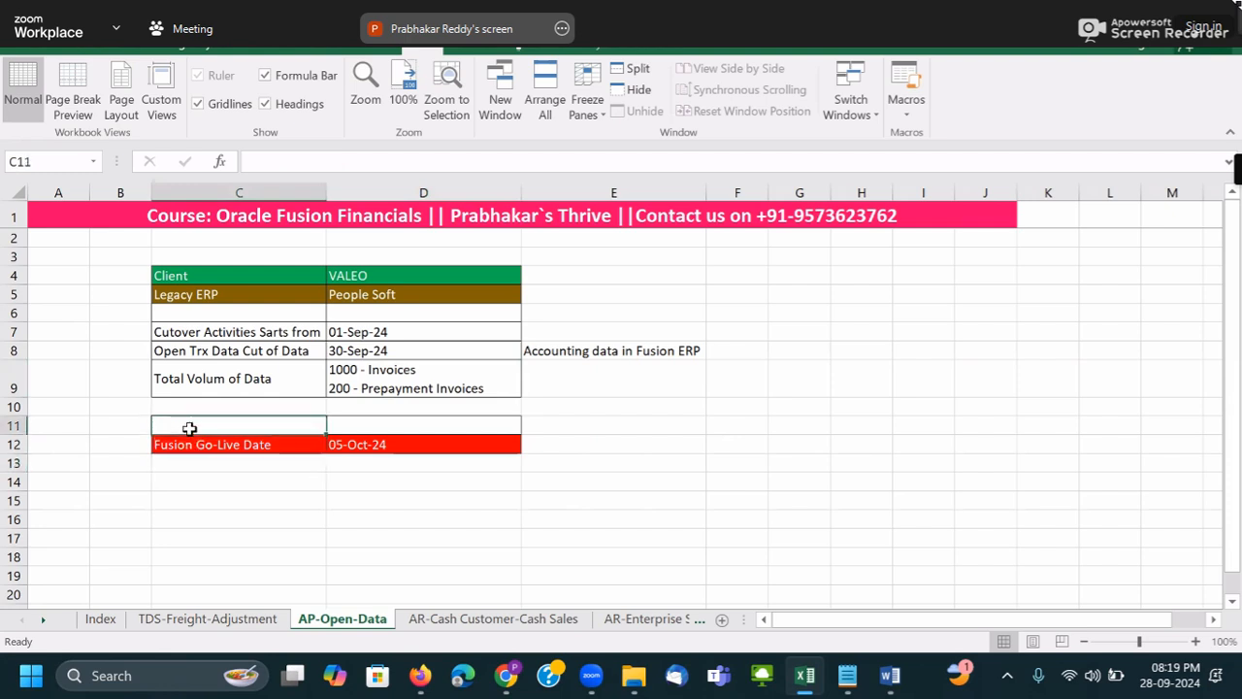
text(Load)
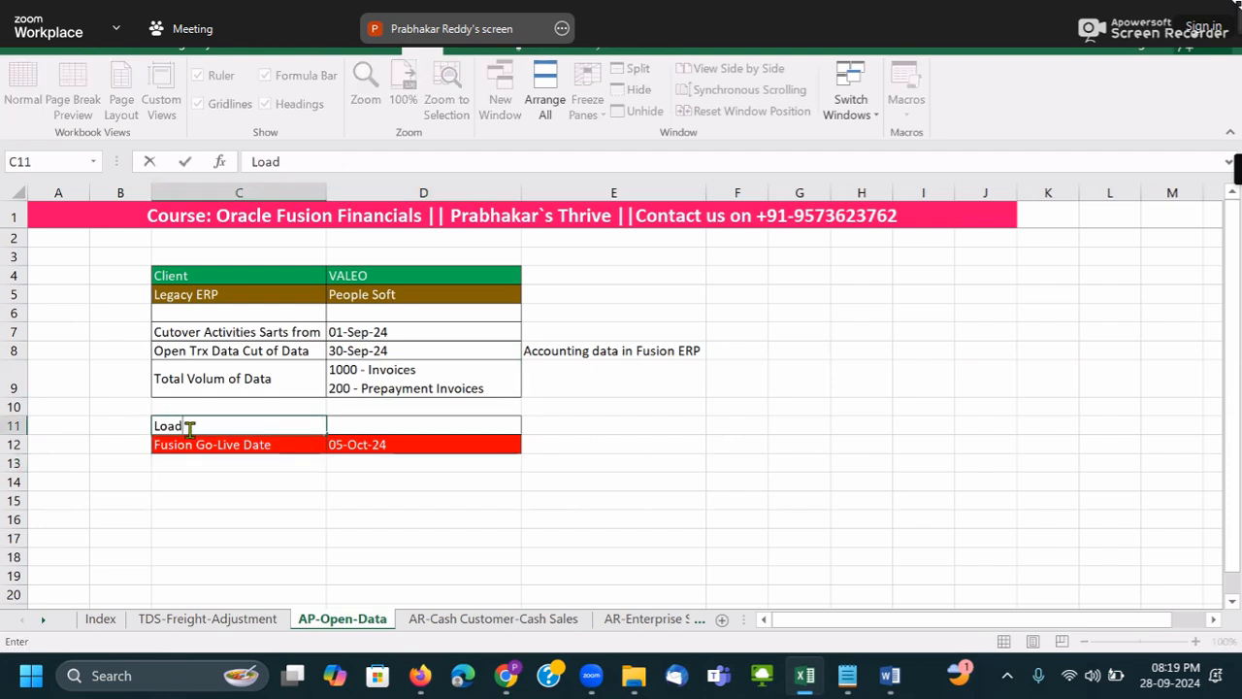
text( Open AP-INvoice)
key(BackSpace)
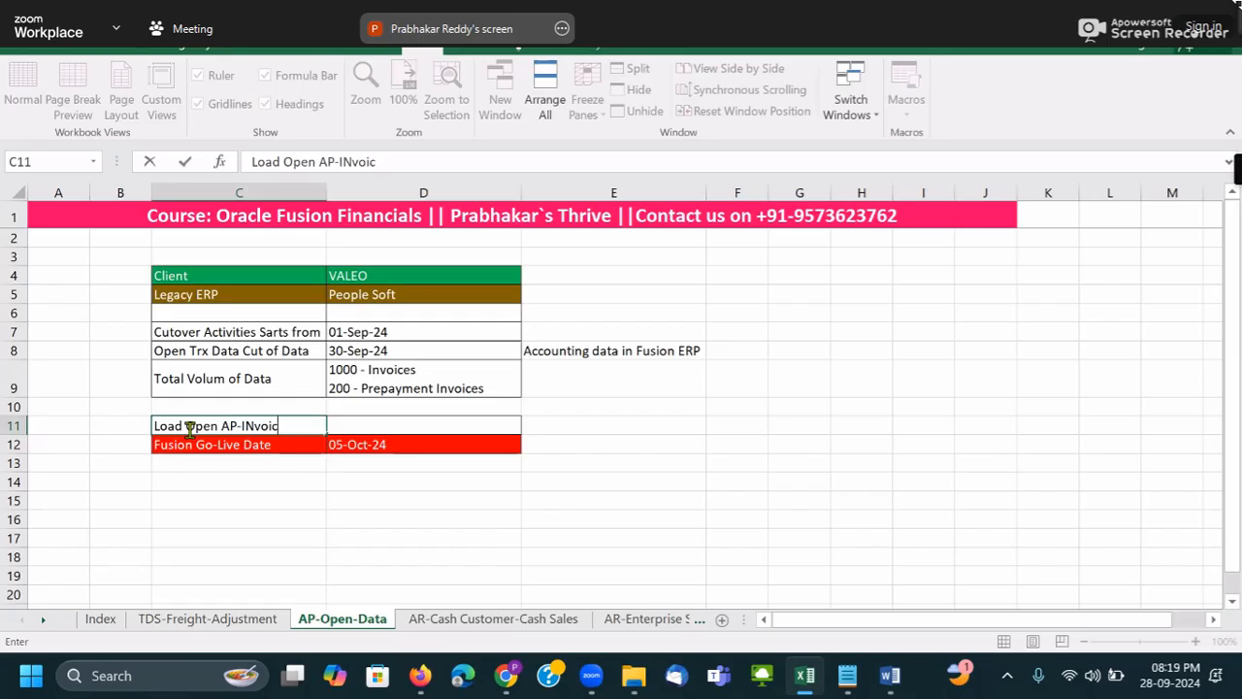
key(BackSpace)
key(BackSpace)
key(BackSpace)
text(nvoices before Golive)
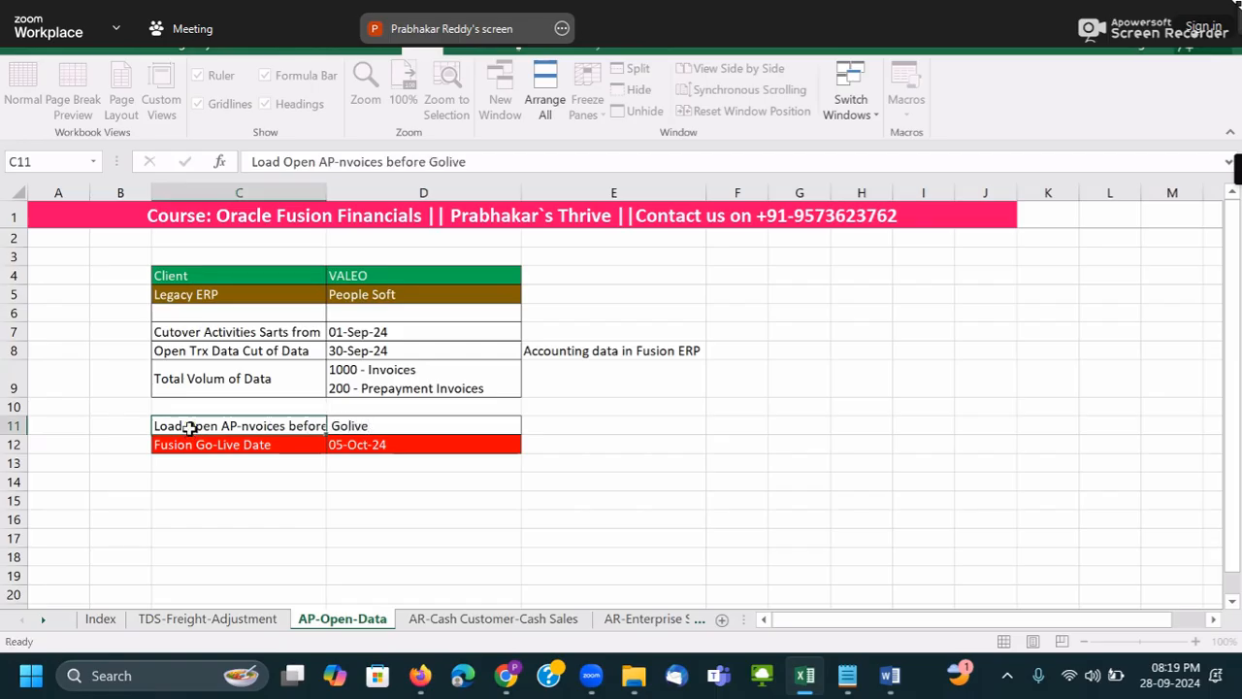
key(Tab)
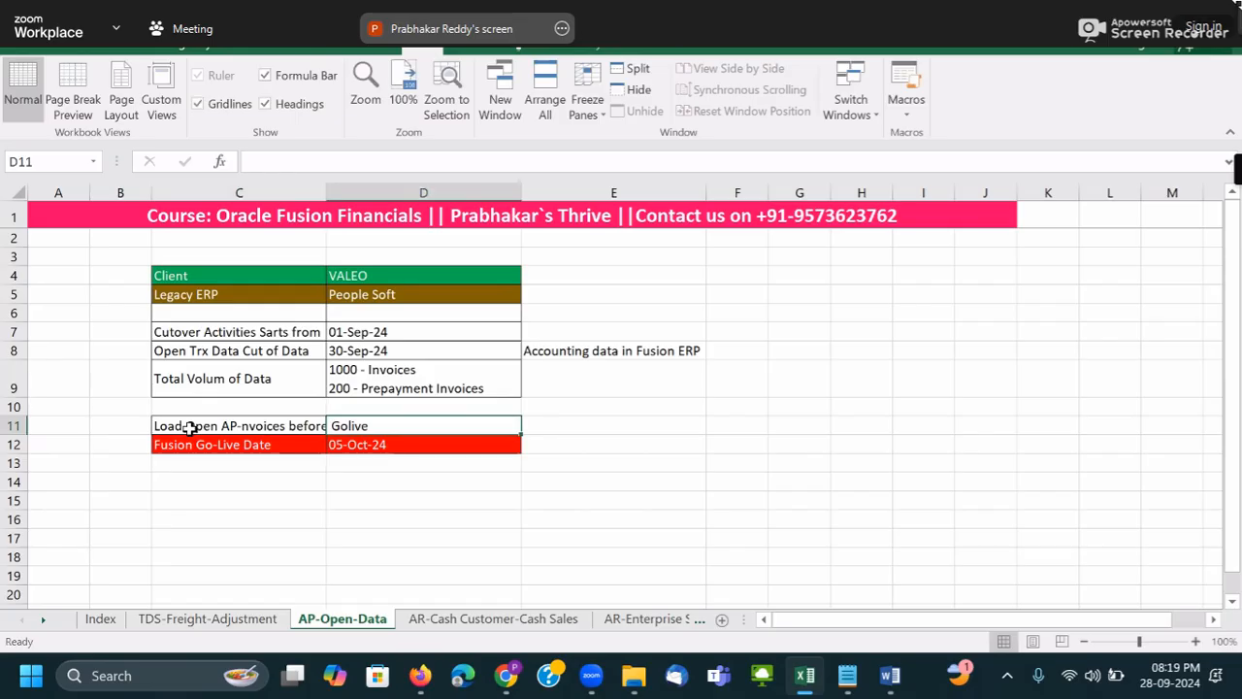
double_click(327, 192)
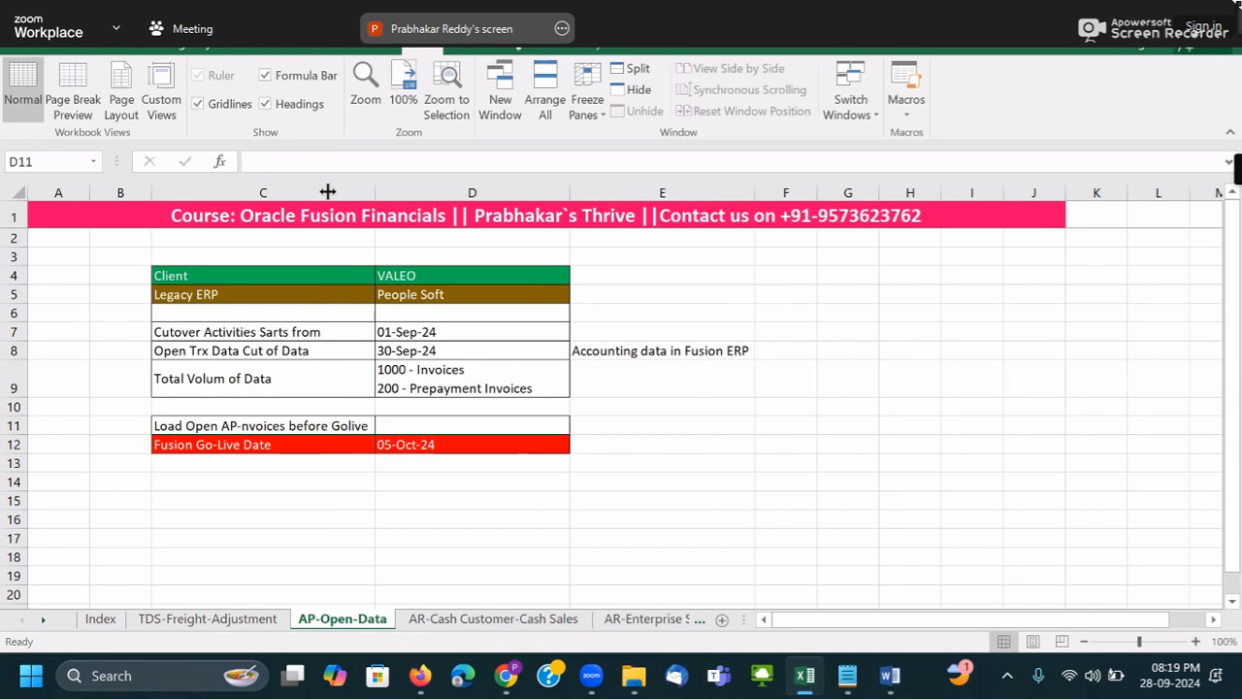
- Correct the label in C8 to "Open Trx Data Cut of Date" and make C9 read "Total Volum of Data"
double_click(339, 351)
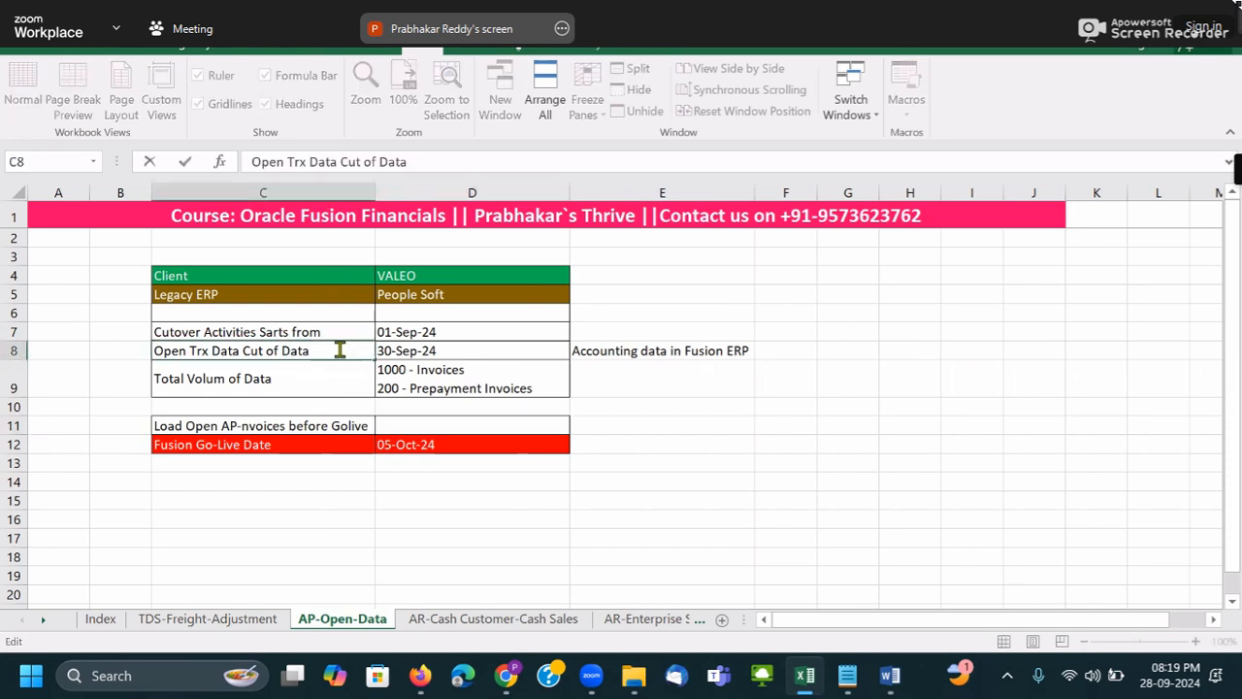
double_click(292, 380)
key(BackSpace)
click(287, 417)
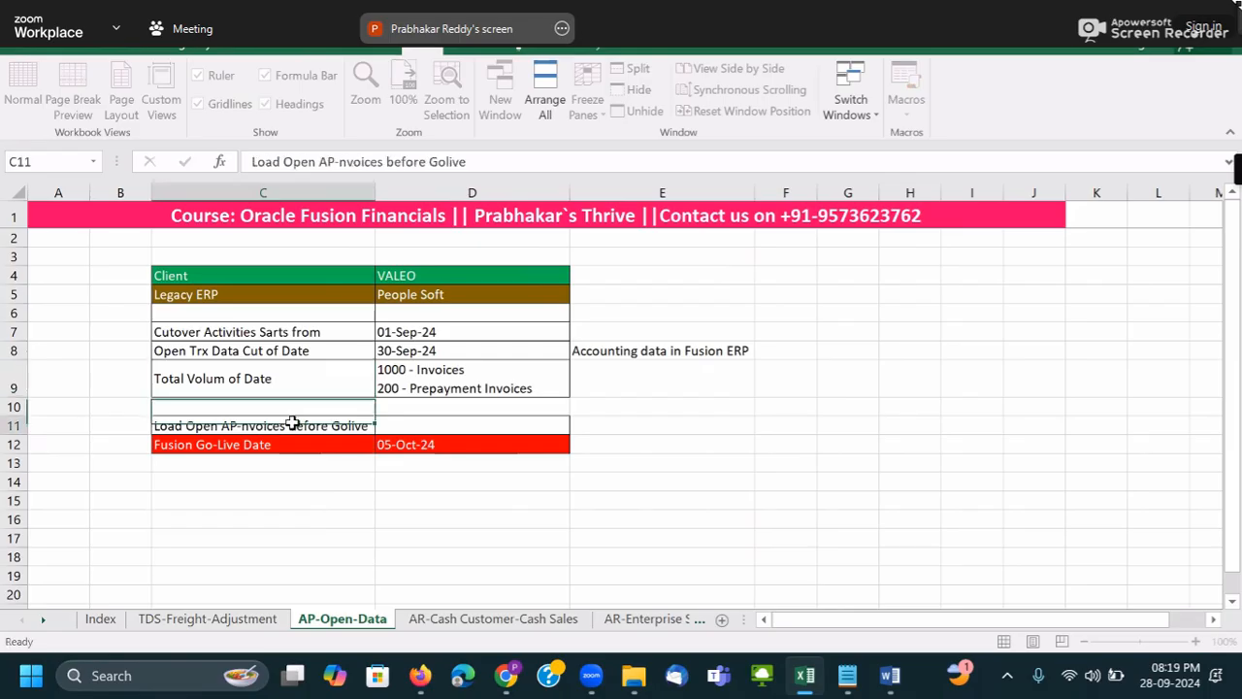
key(Up)
key(Up)
key(Up)
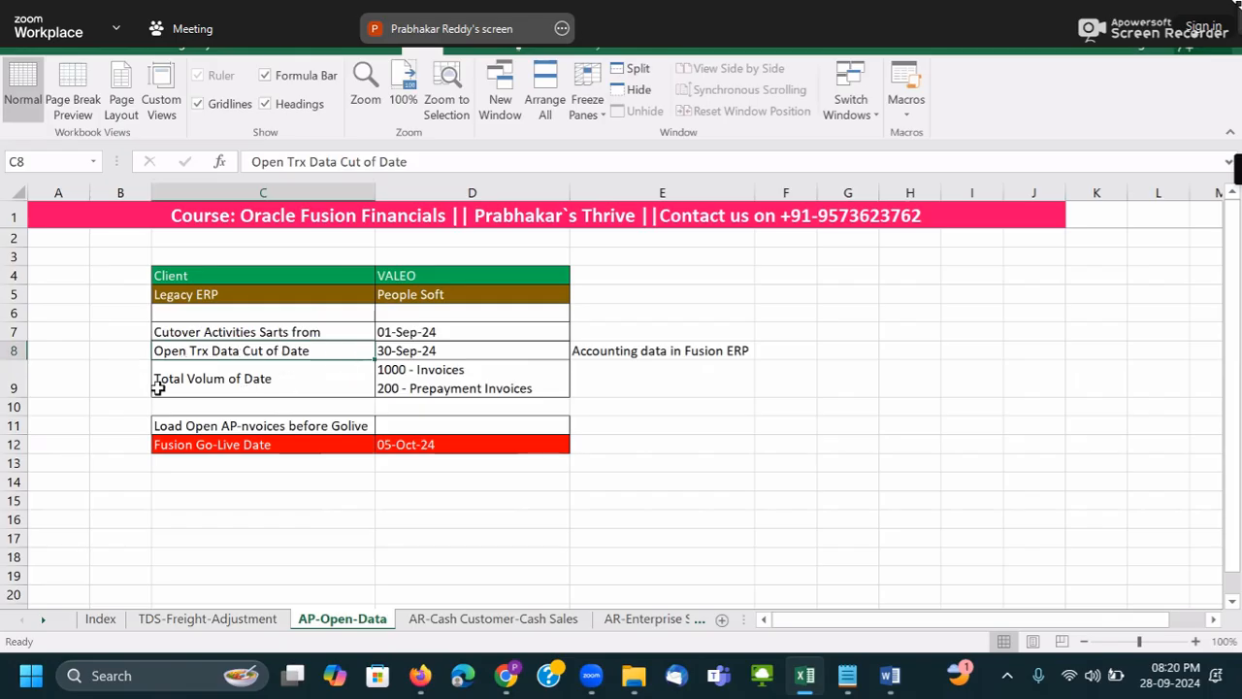
double_click(339, 382)
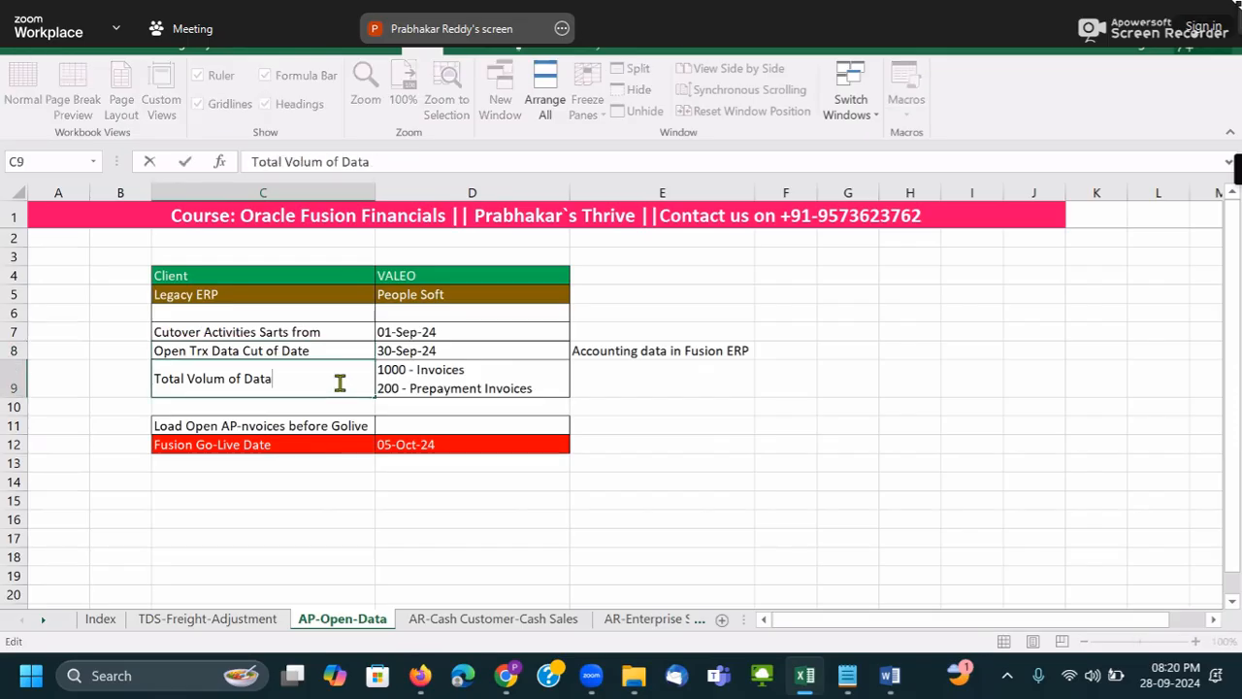
double_click(289, 447)
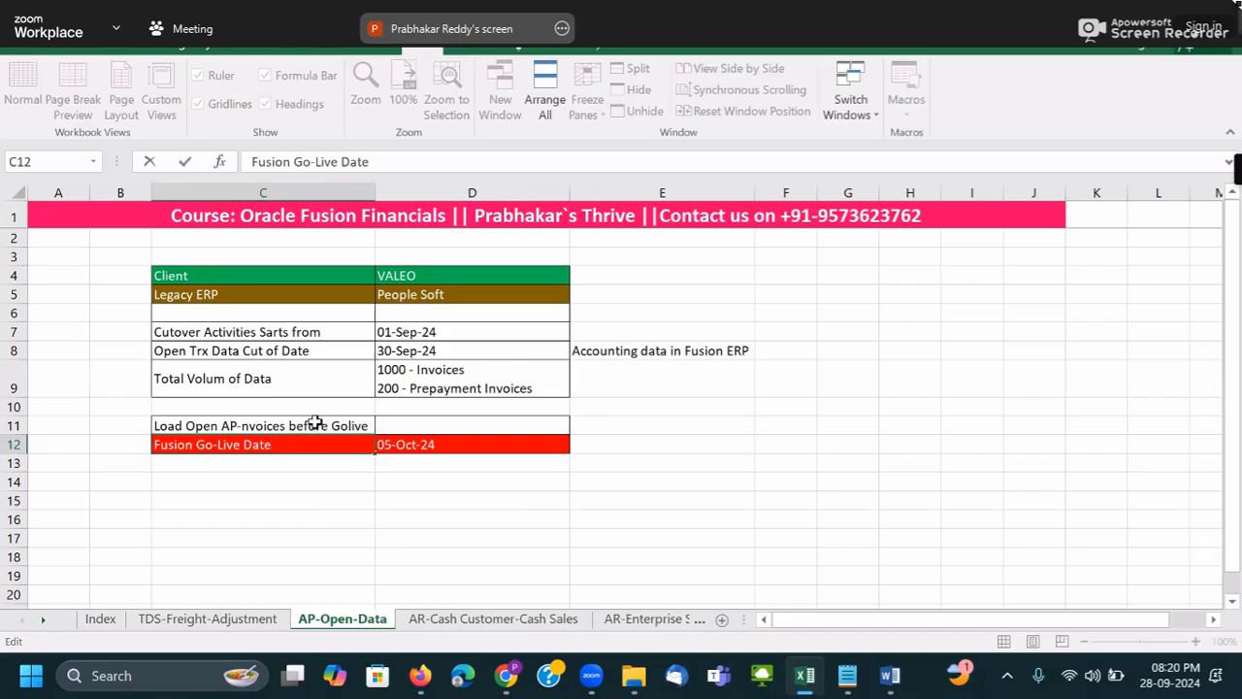
click(314, 423)
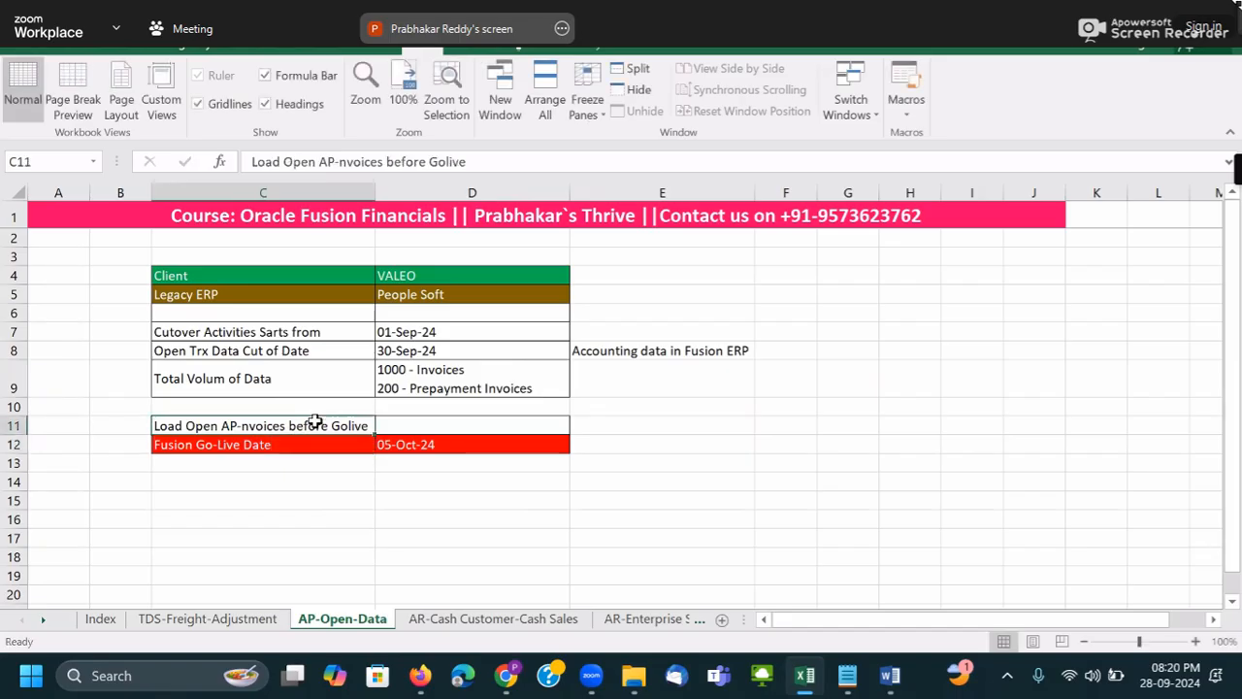
- Copy the Fusion go-live date from D12 into D11 and change the copy to 01-Oct-24
click(398, 447)
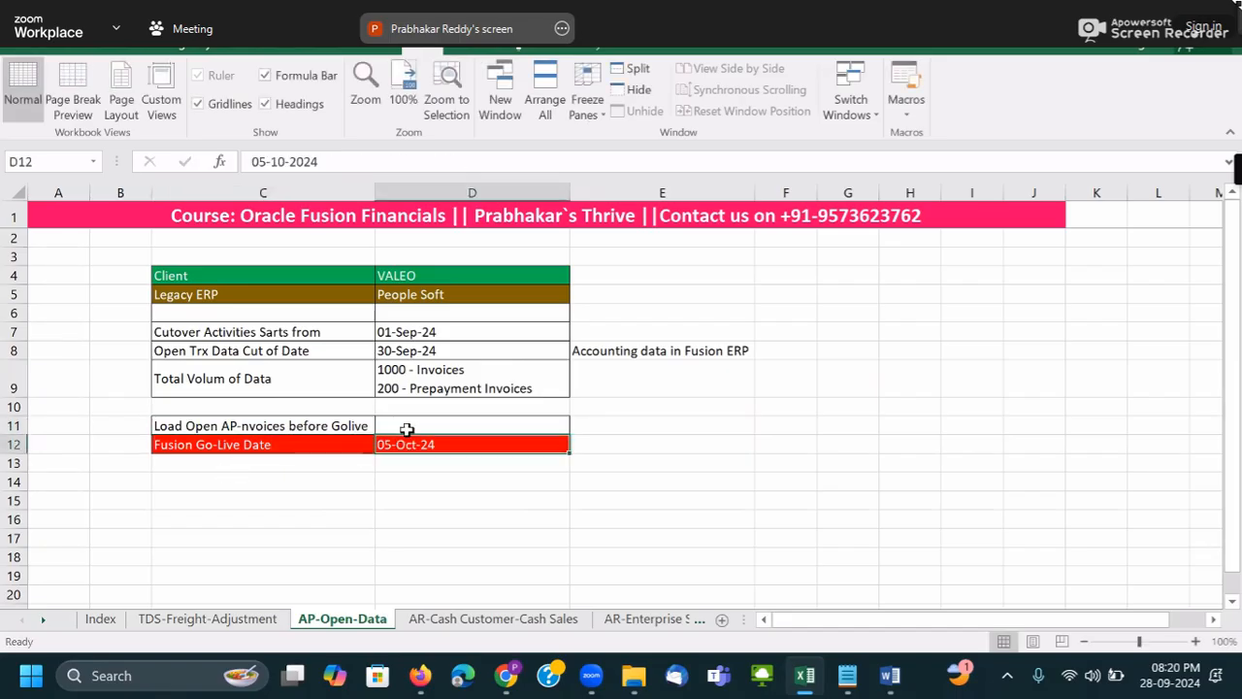
key(ctrl+c)
click(400, 424)
key(ctrl+v)
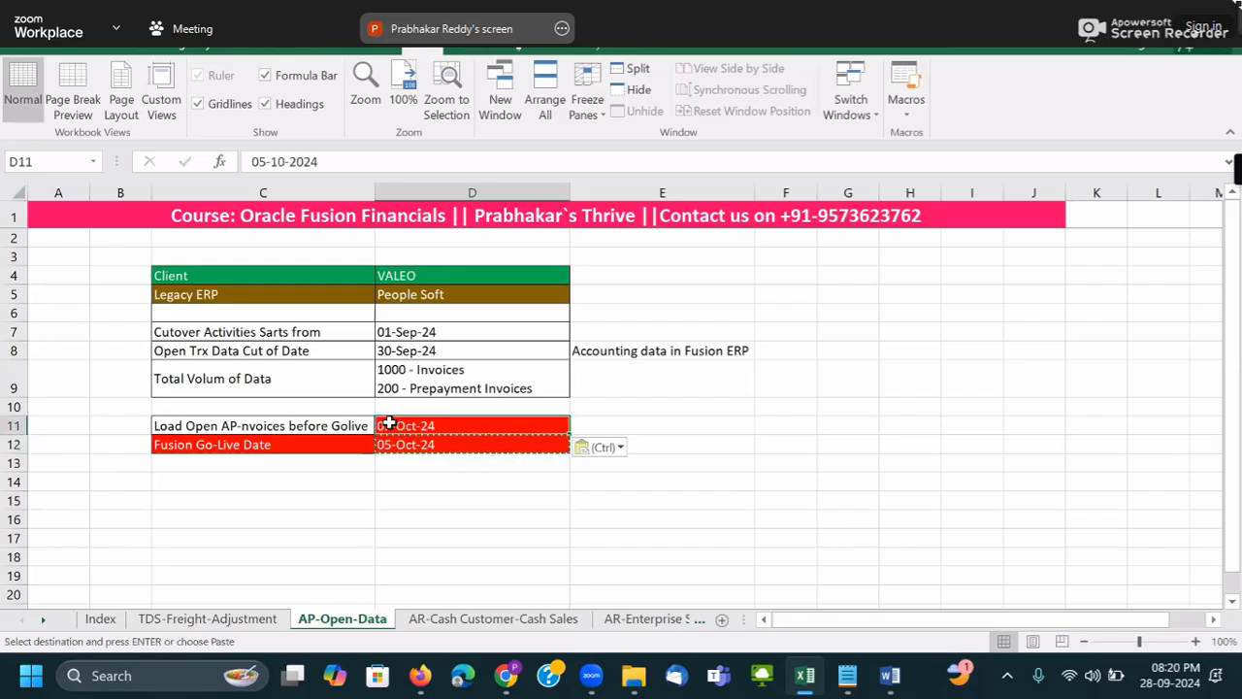
double_click(400, 424)
key(BackSpace)
text(1)
key(Tab)
- Fill the invoice load row C11:D11 with dark teal
click(230, 424)
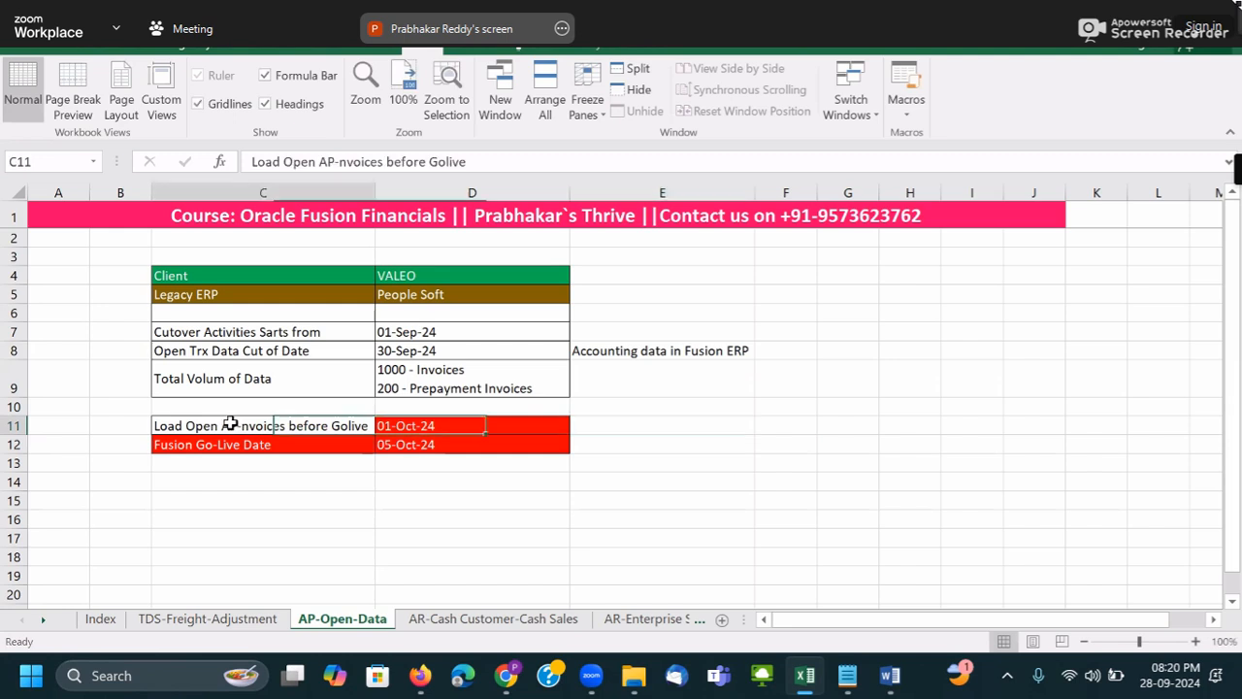
drag(230, 424, 433, 421)
click(86, 49)
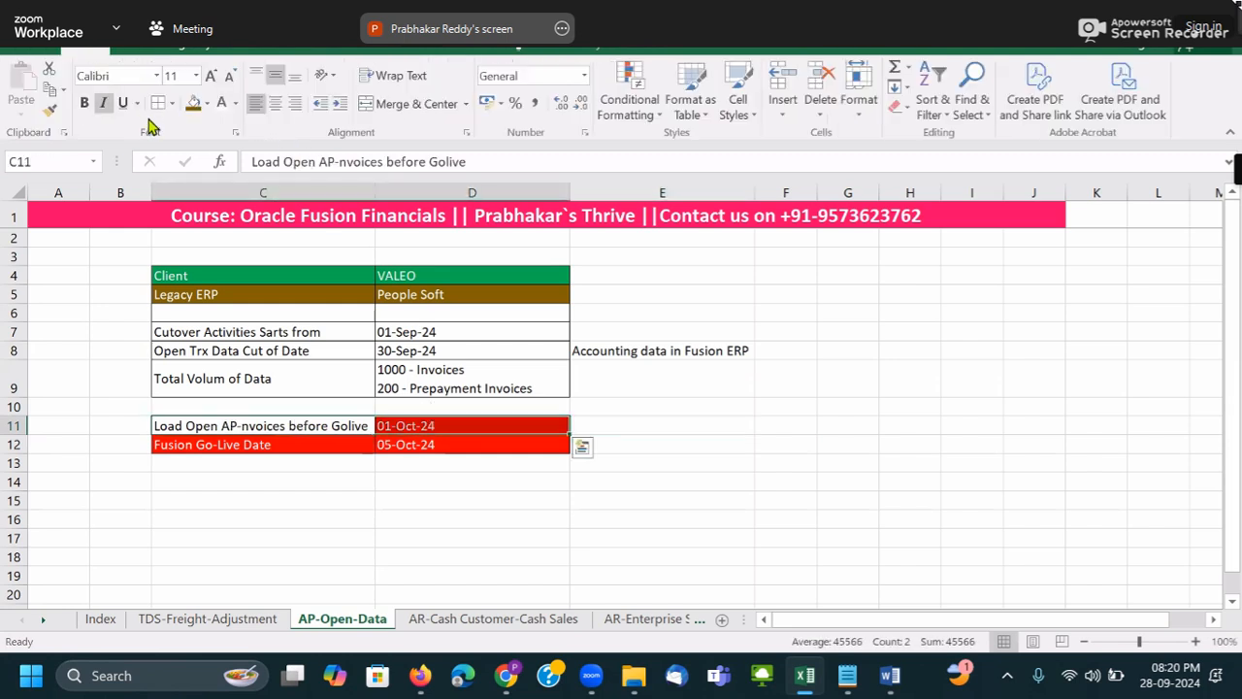
click(207, 103)
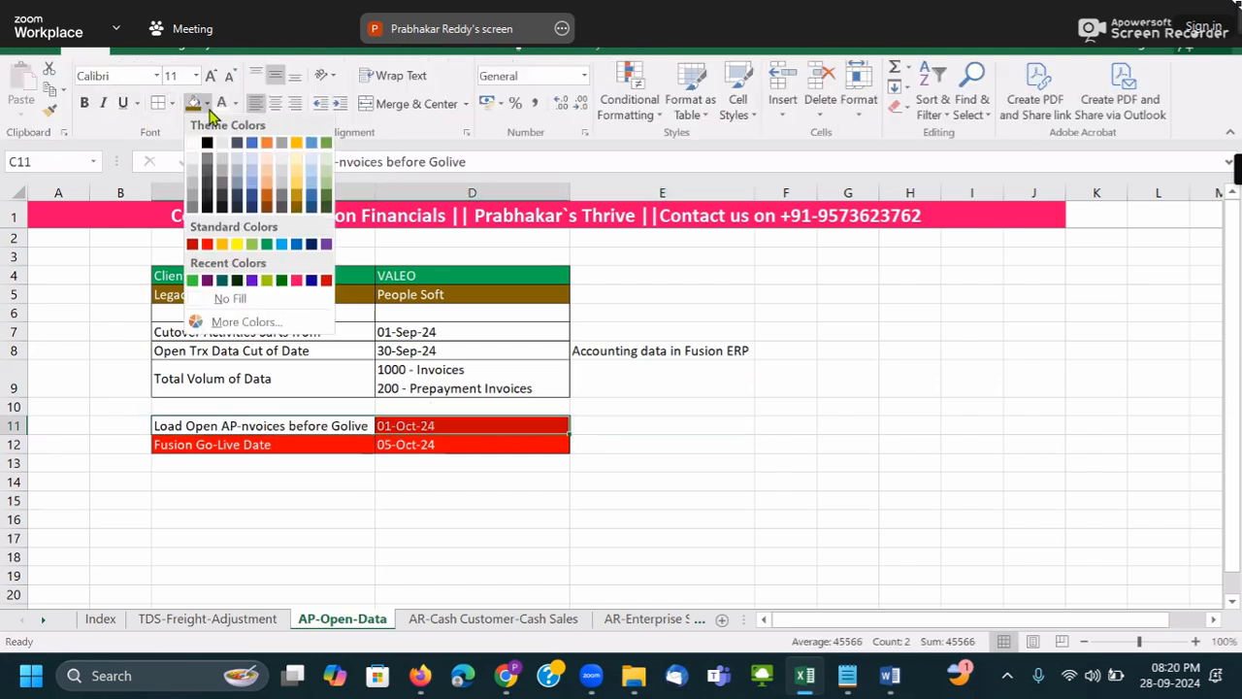
click(223, 283)
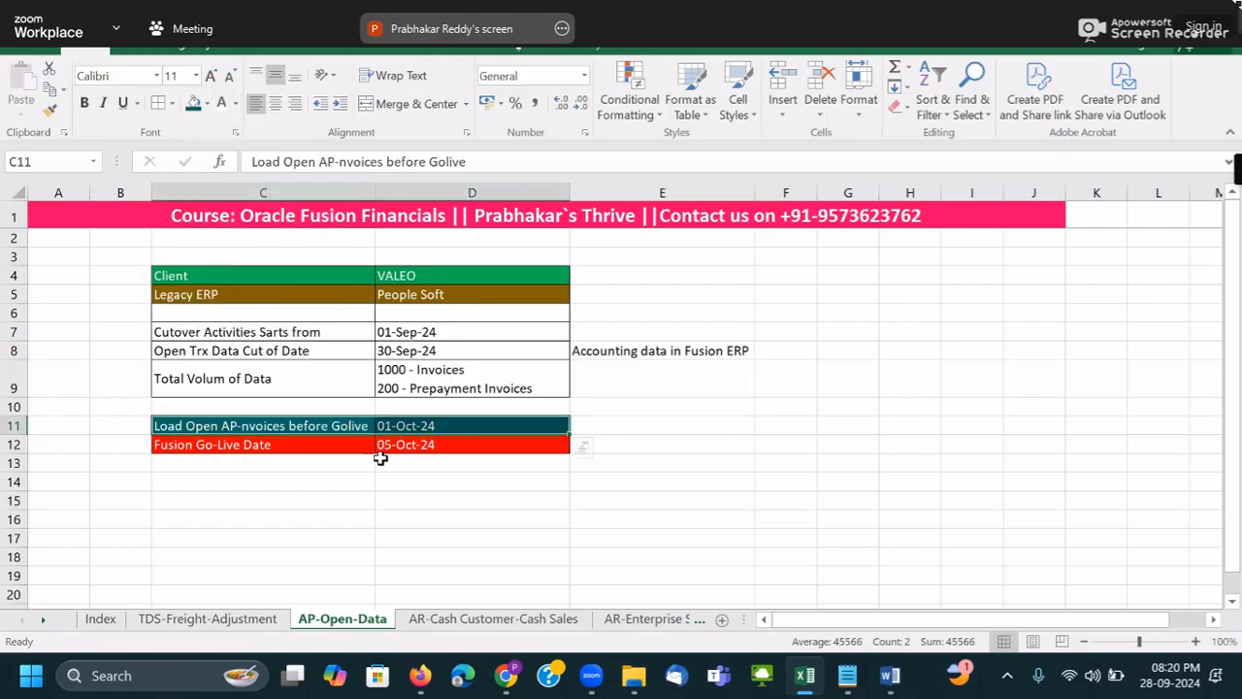
drag(204, 426, 433, 431)
click(438, 460)
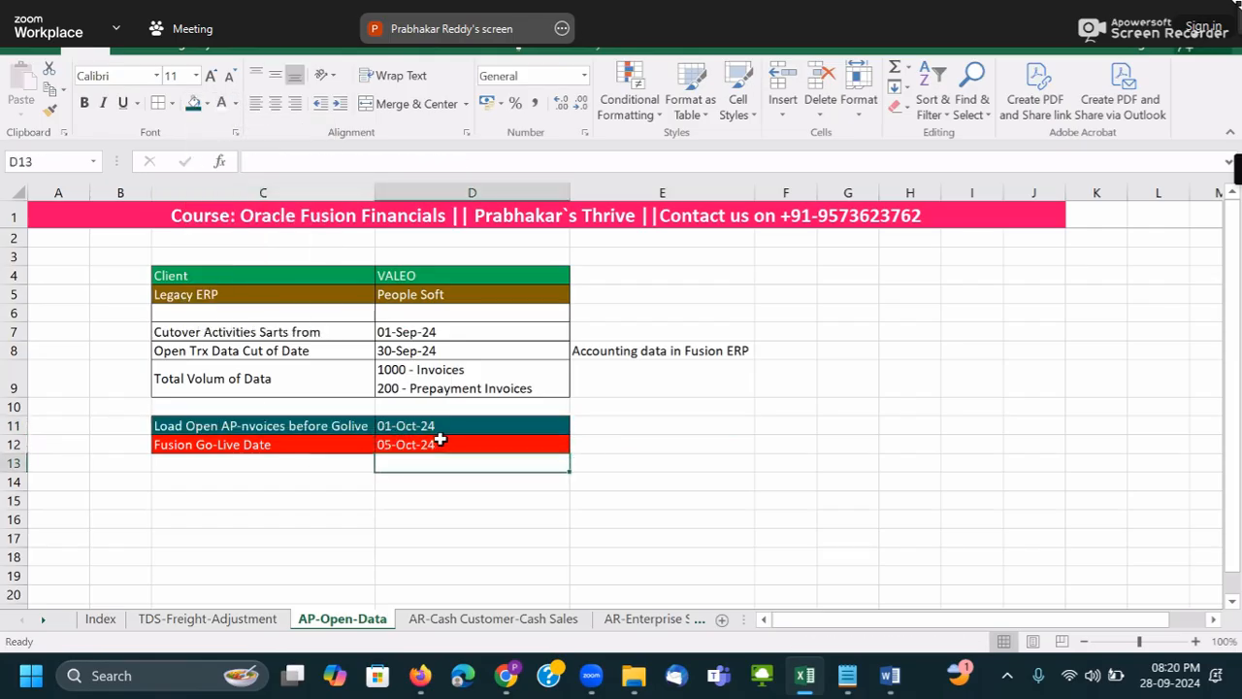
- Correct the label in C11 to "Load Open AP-Invoices in Prod, before Golive" and autofit column C
click(427, 427)
click(268, 428)
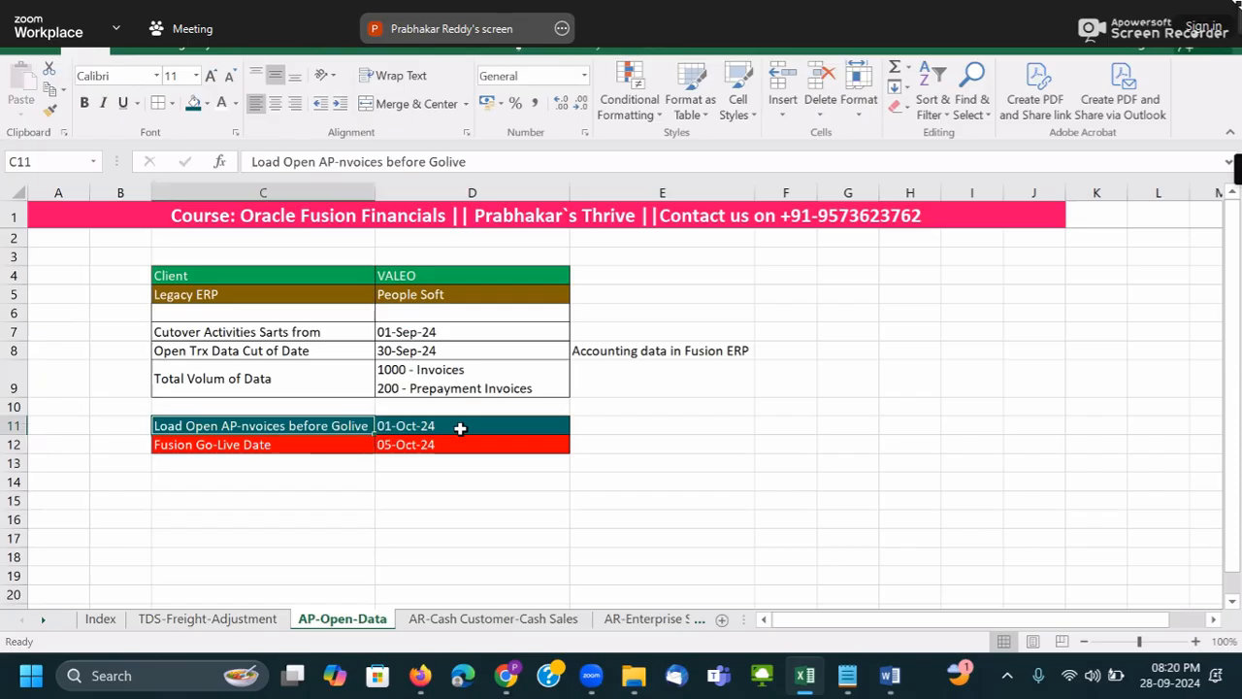
double_click(286, 428)
double_click(264, 428)
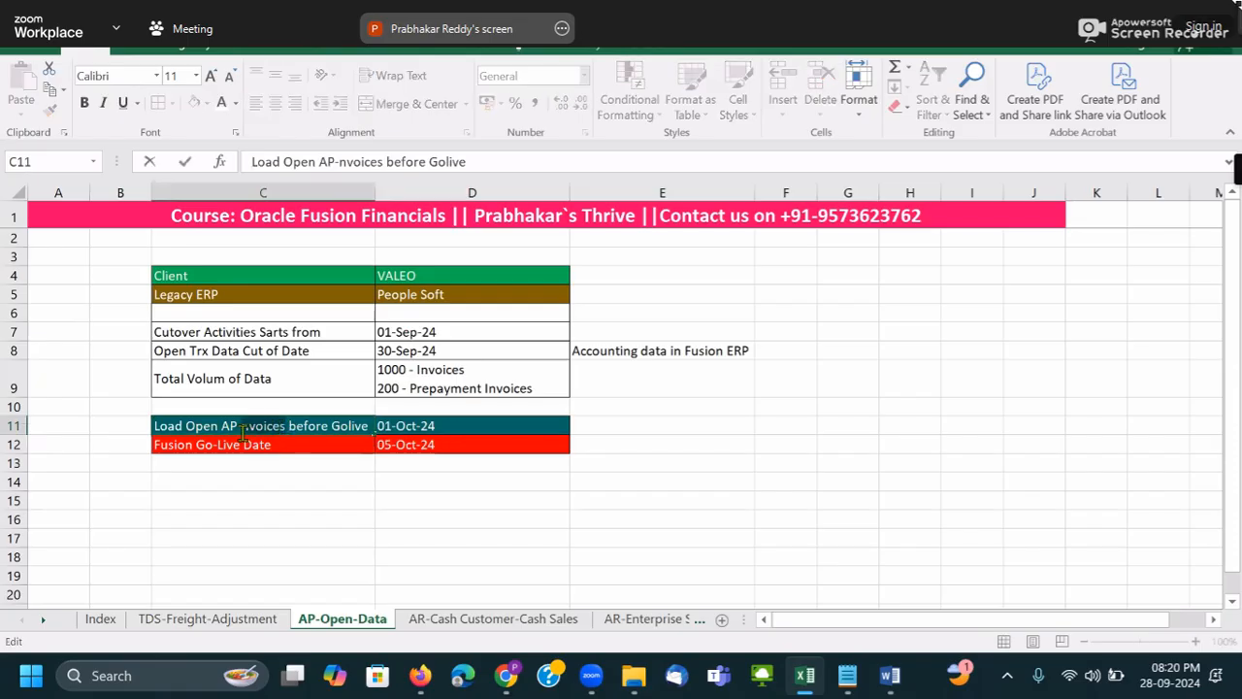
text(Invoic)
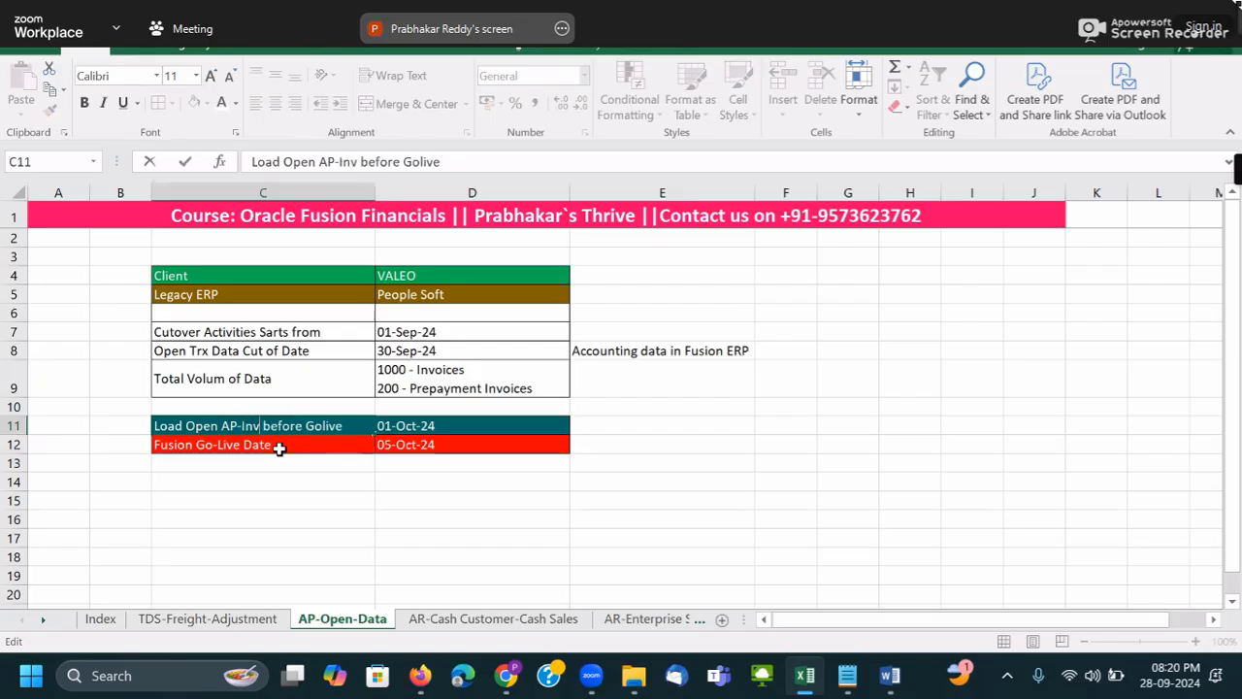
text(es)
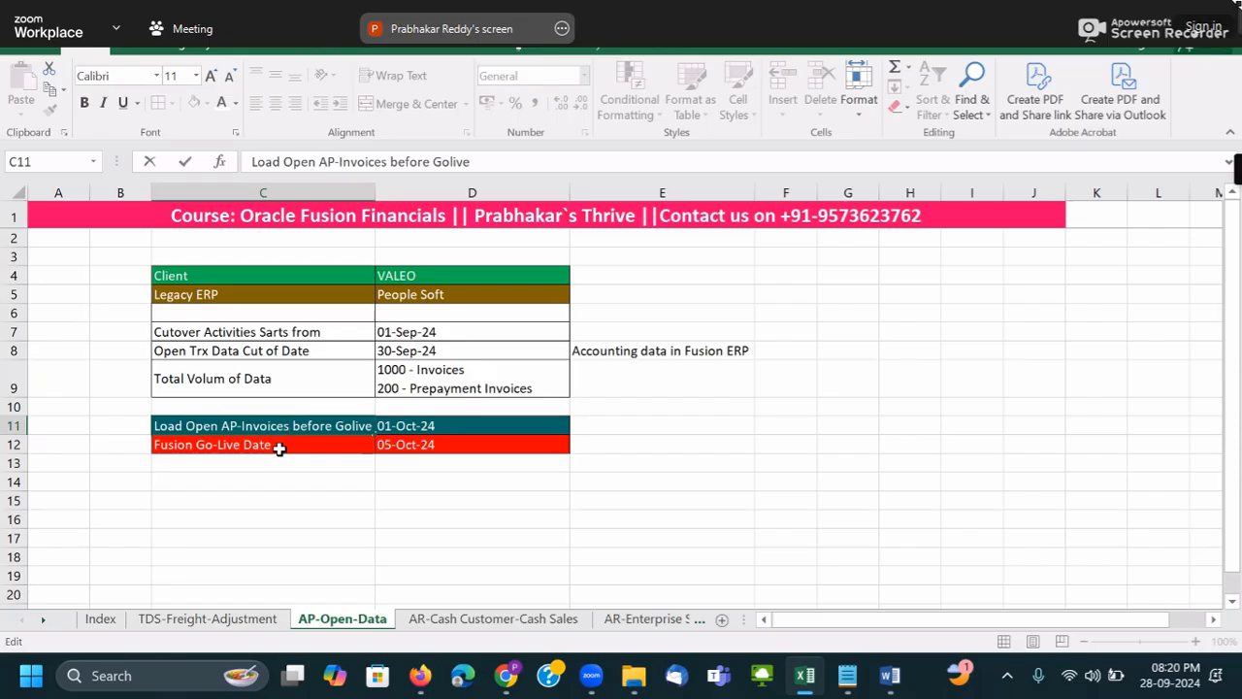
text(in)
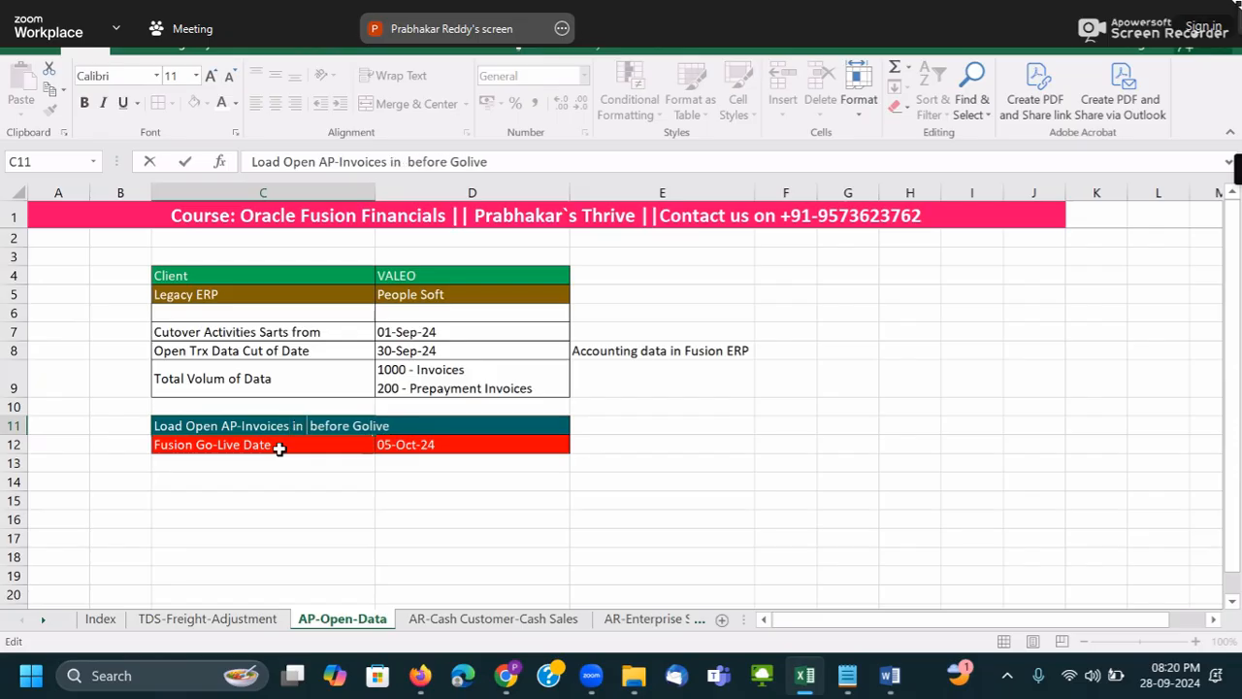
text( Prod)
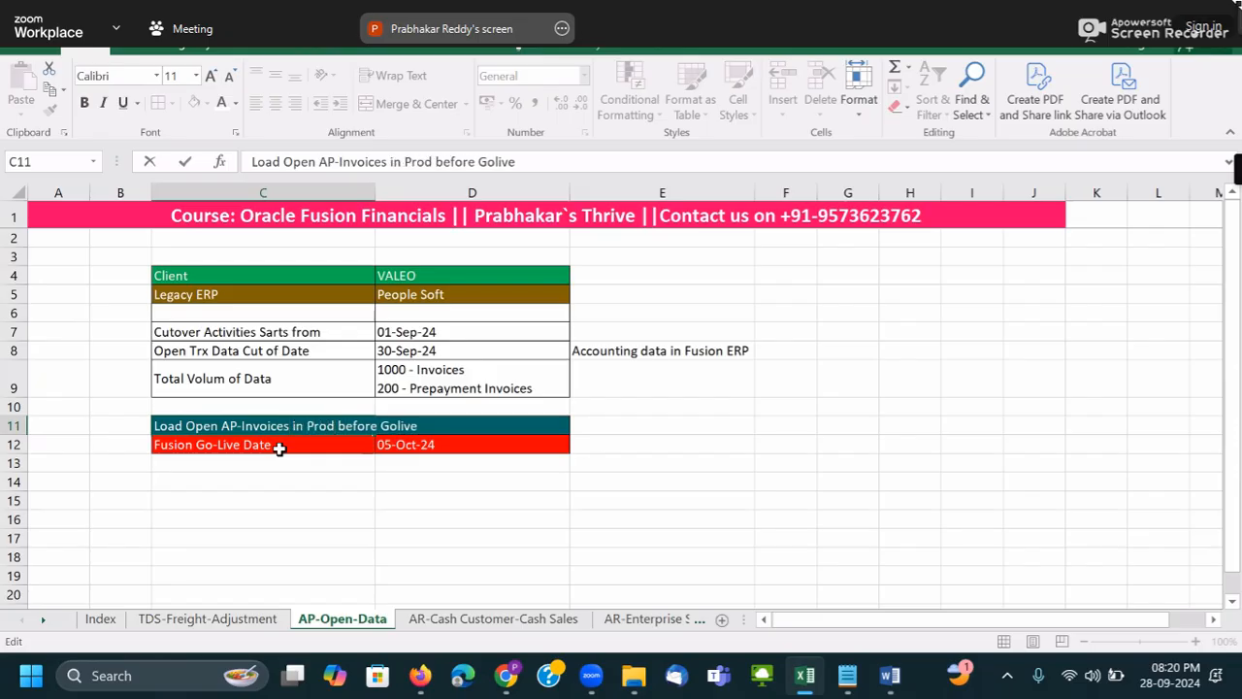
text(,)
key(Tab)
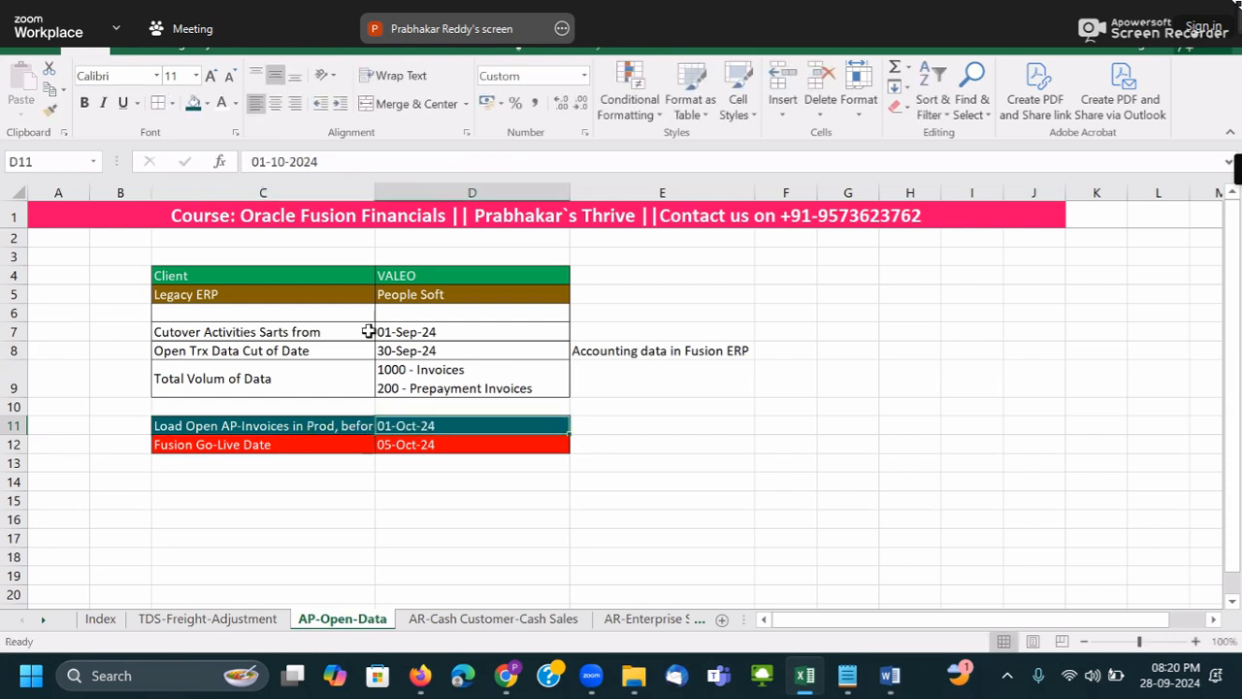
double_click(374, 193)
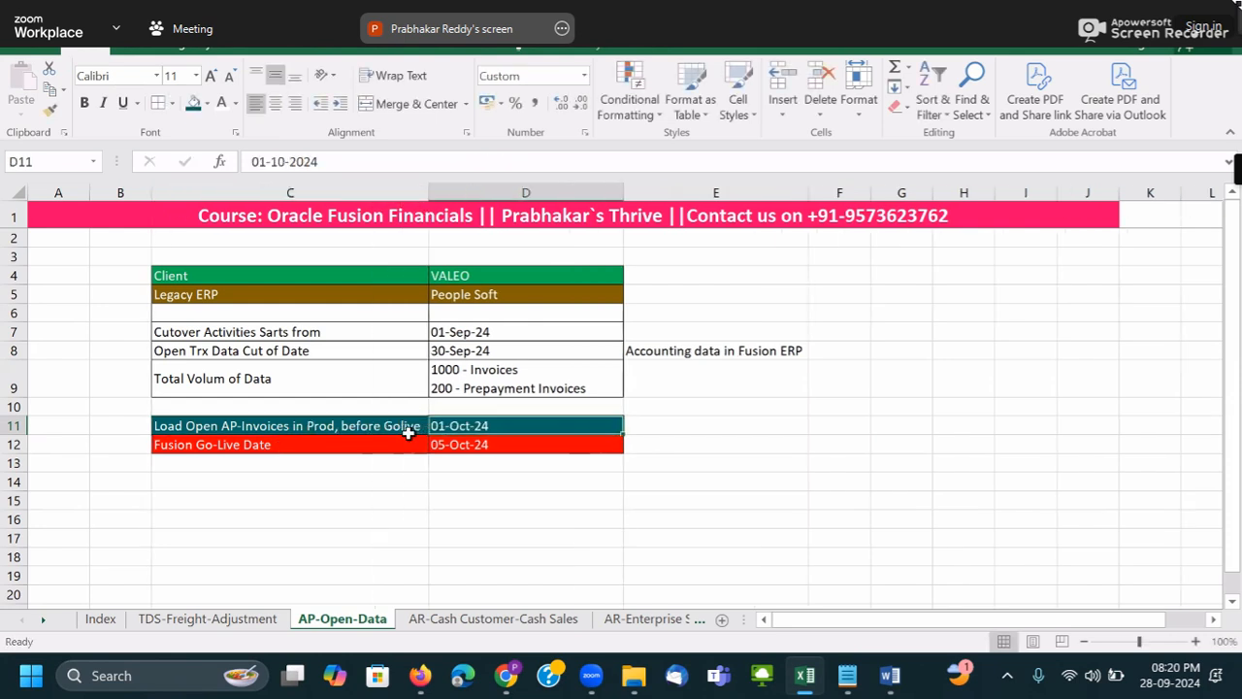
click(400, 428)
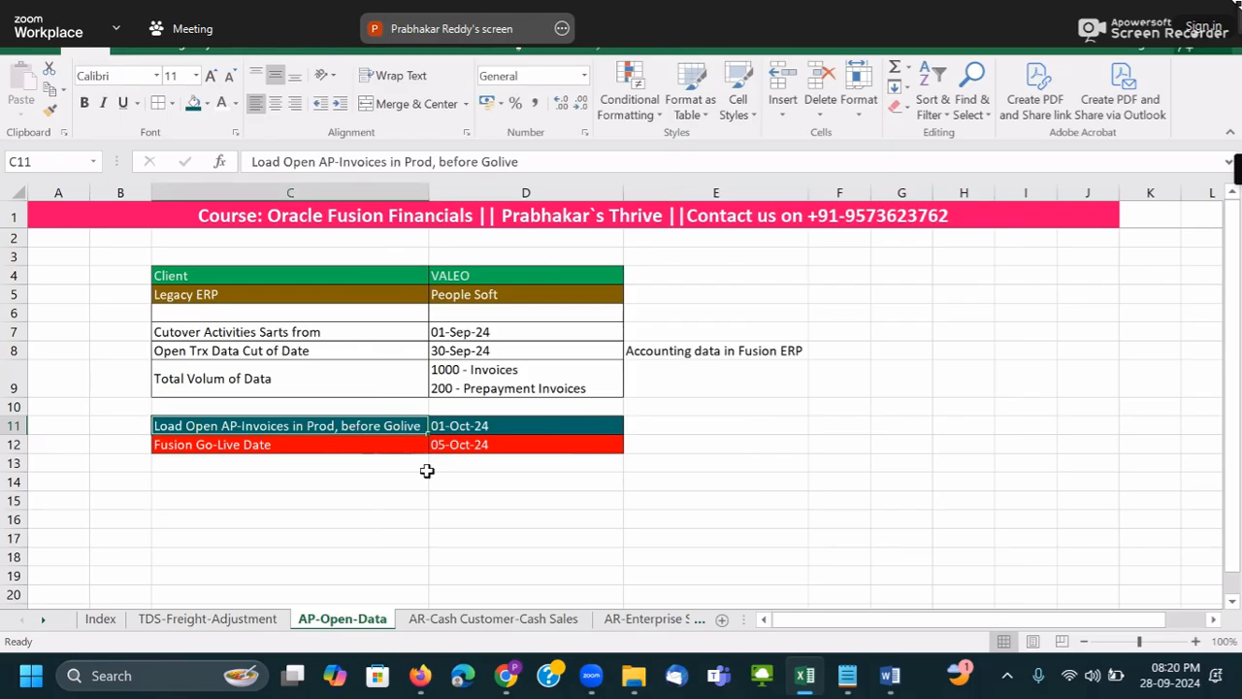
click(439, 428)
click(337, 425)
click(484, 424)
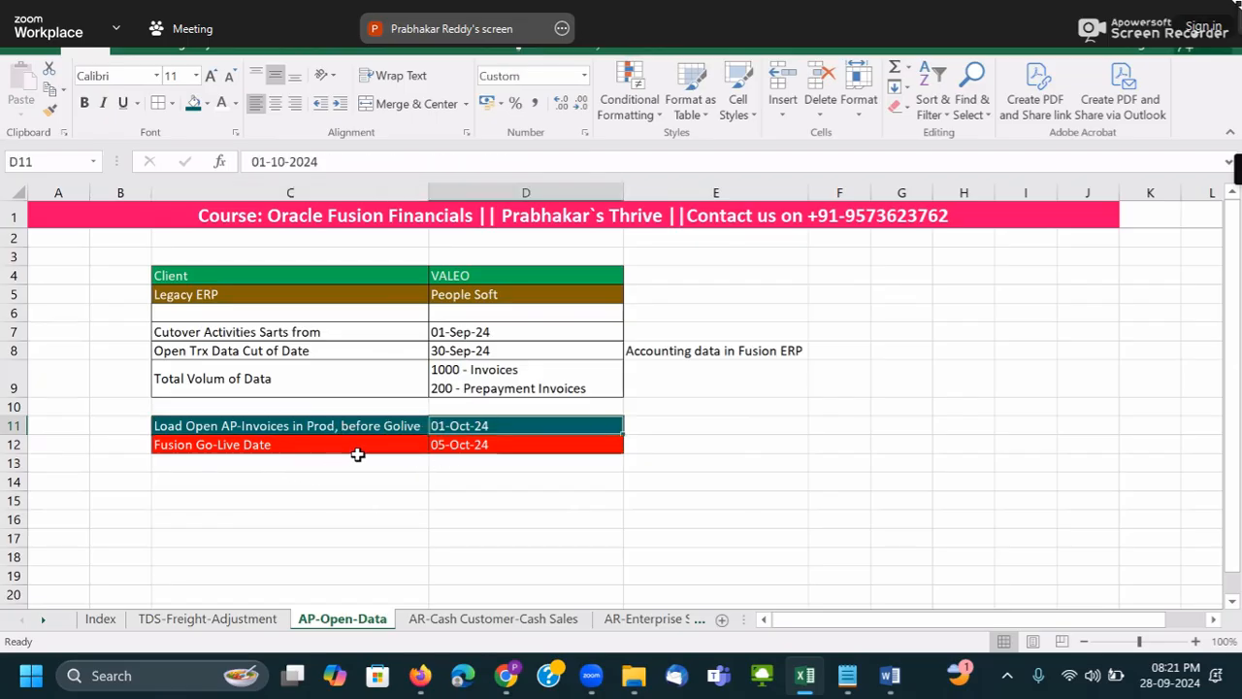
- Move the Fusion go-live entry and its date from C12:D12 to row 19, starting at C19
drag(198, 444, 566, 439)
key(ctrl+c)
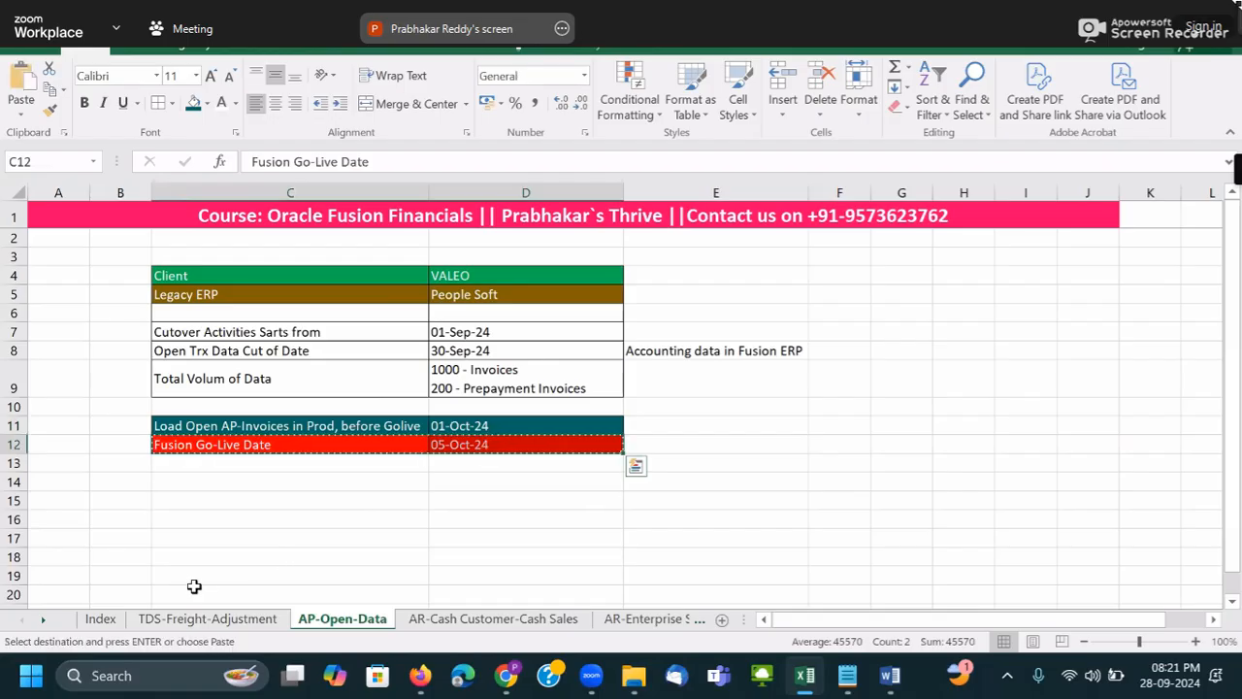
click(278, 587)
key(Return)
- Move the invoice load entry and its date from C11:D11 up to row 10, directly below the data volume
click(199, 426)
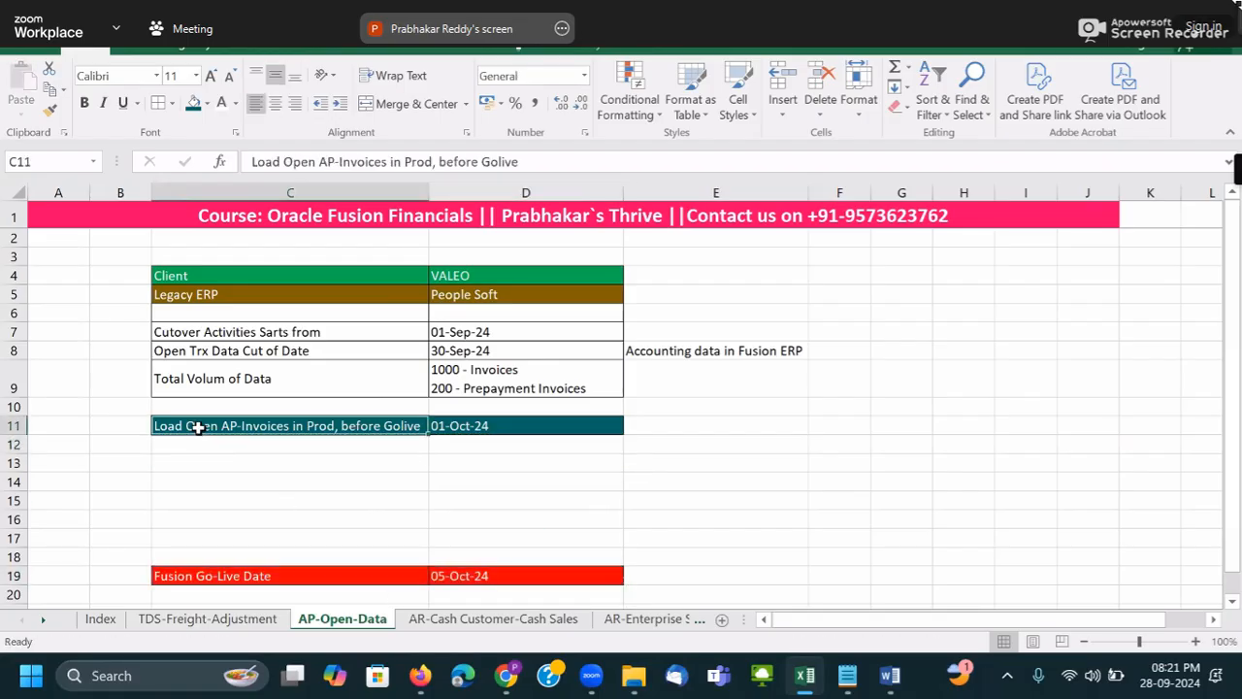
drag(419, 424, 557, 424)
key(ctrl+c)
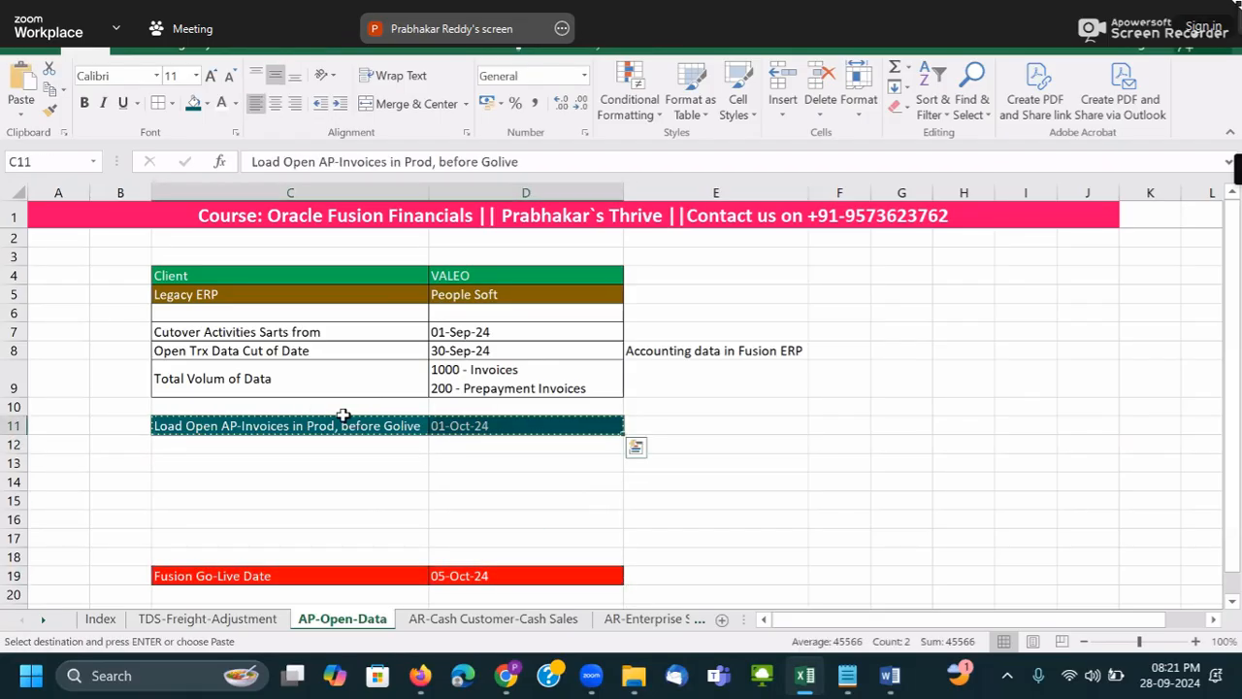
click(348, 407)
key(Return)
- Move the invoice load entry and its date down to row 12, starting at C12
click(361, 429)
click(243, 407)
click(464, 408)
click(339, 424)
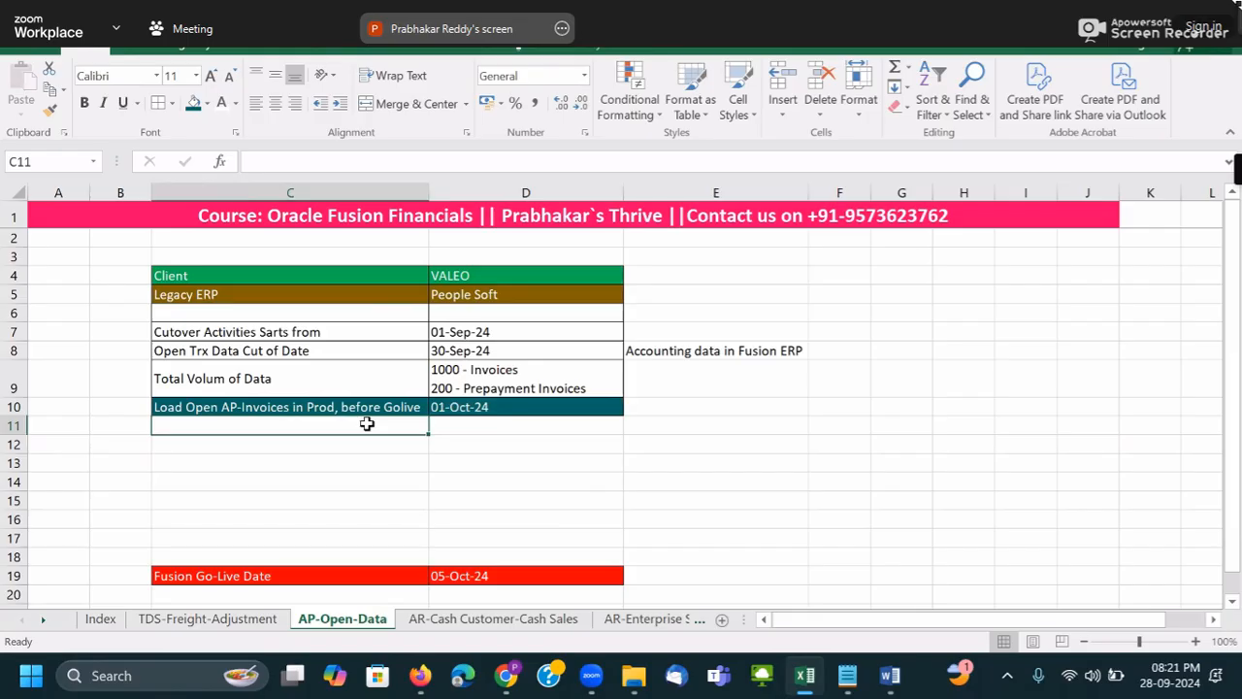
drag(348, 402, 448, 407)
key(ctrl+c)
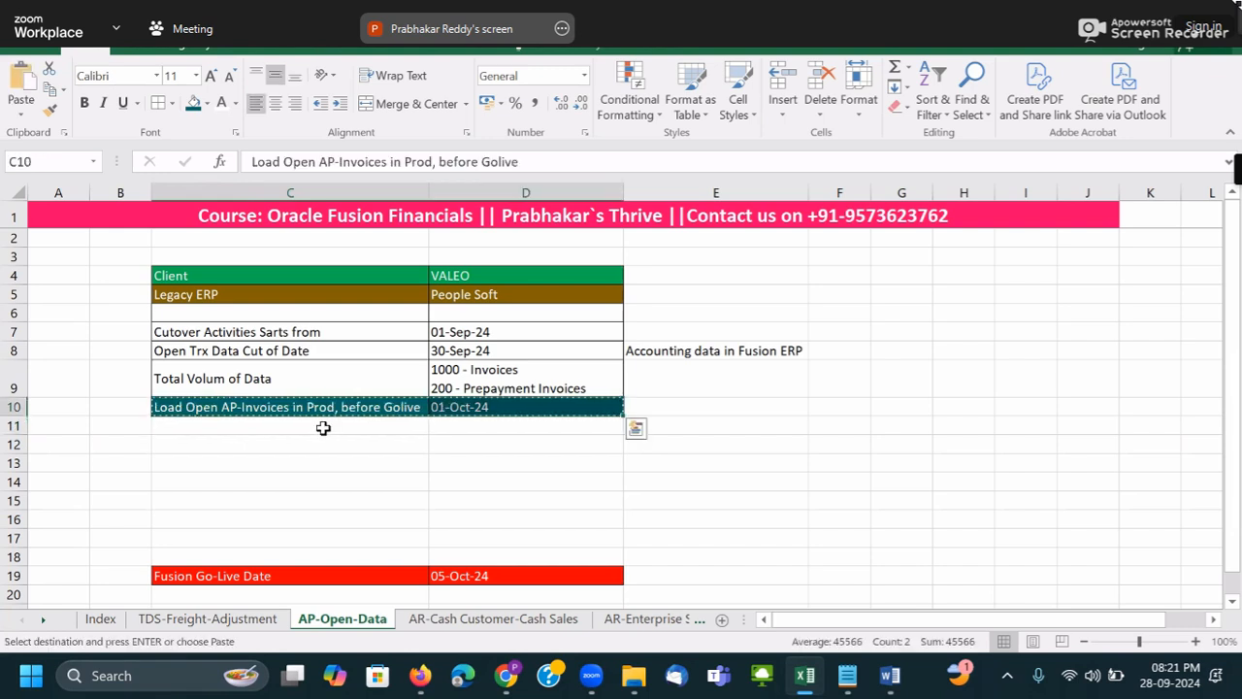
click(323, 430)
click(347, 443)
key(ctrl+v)
- Enter "Prepare the data Ready in the FBDI Tempplate" in C10, directly below the data volume
click(289, 409)
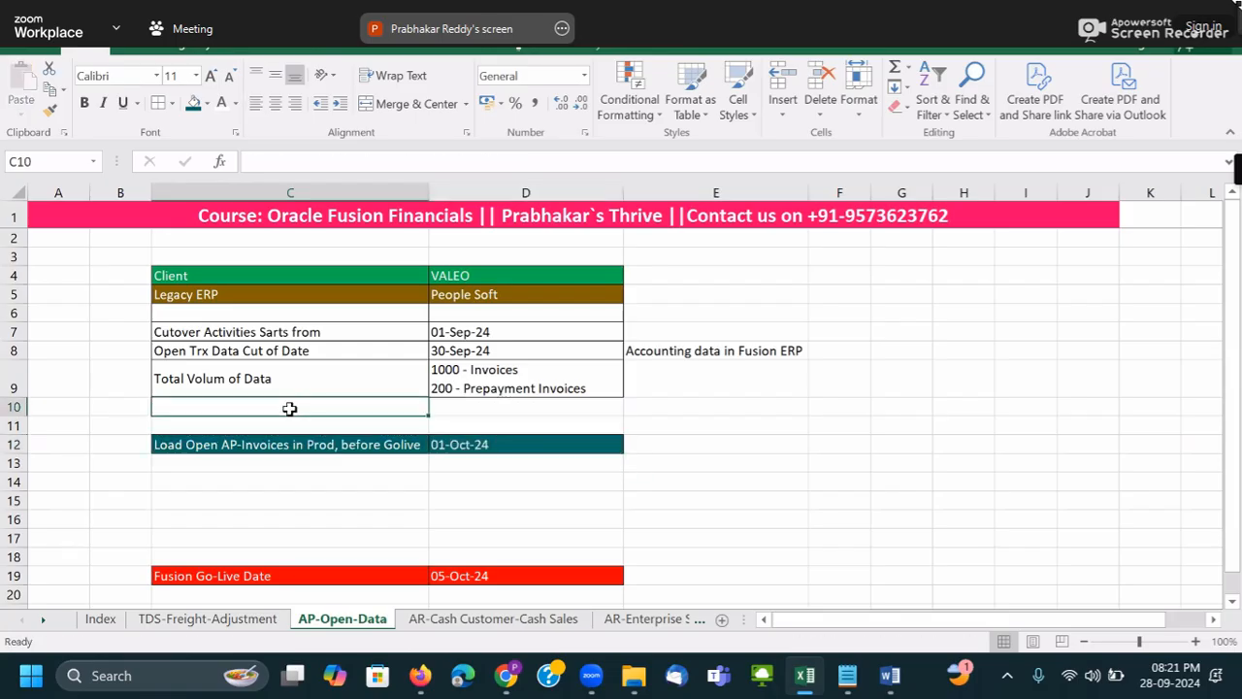
text(Prepare t)
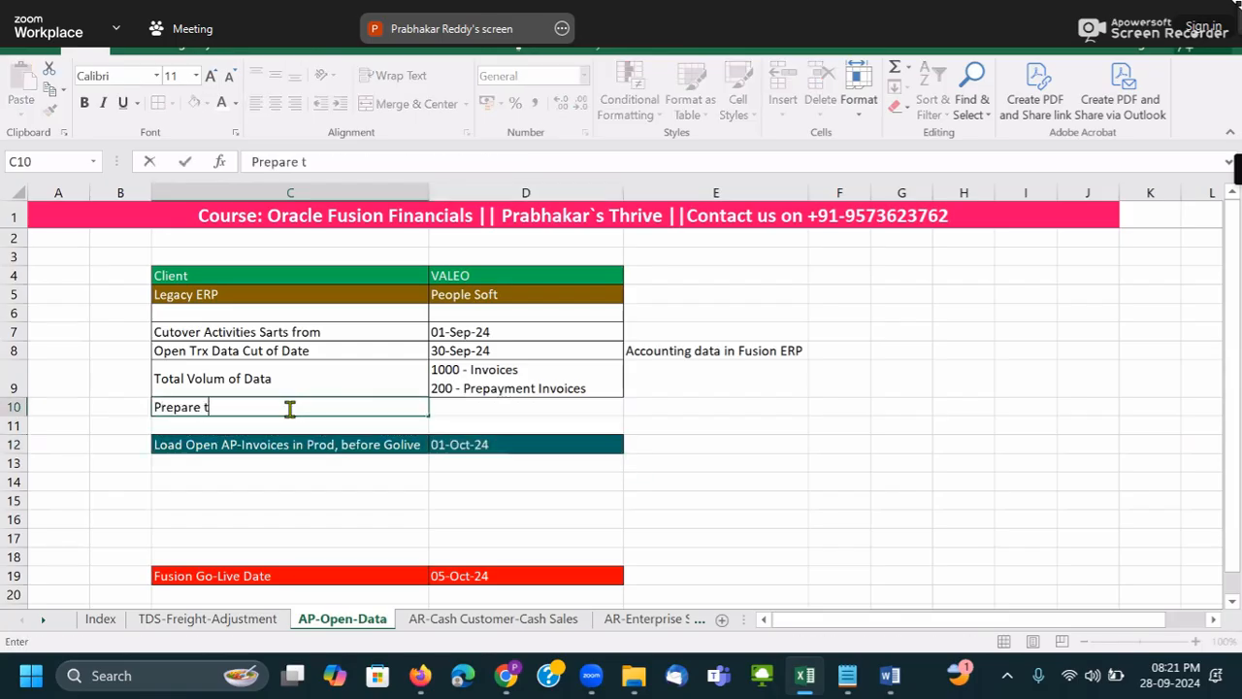
text(he FBDI Open)
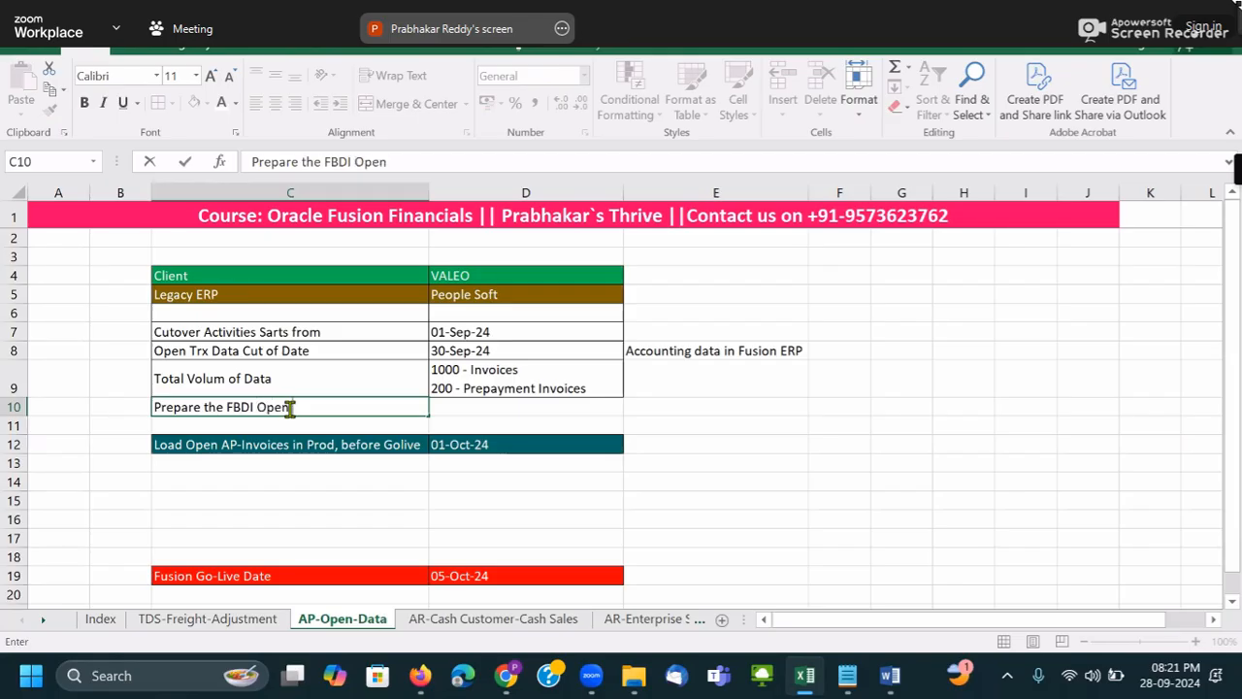
click(204, 404)
key(Right)
key(Right)
text(data Re)
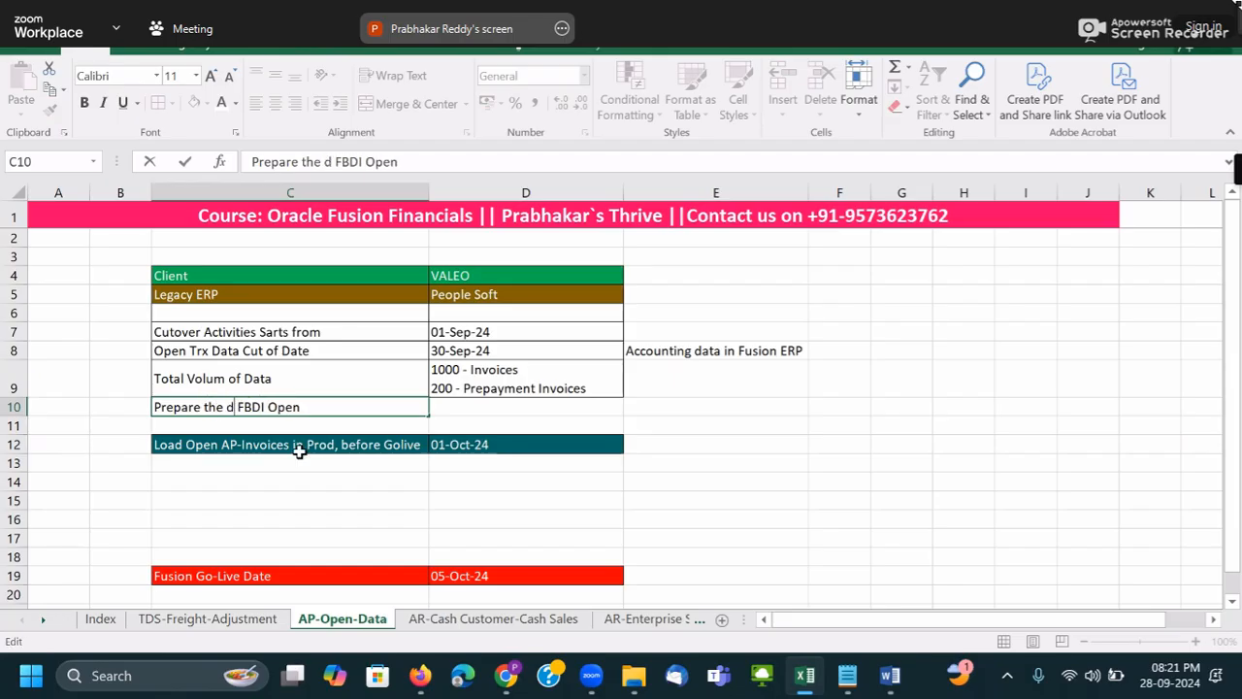
text(ady)
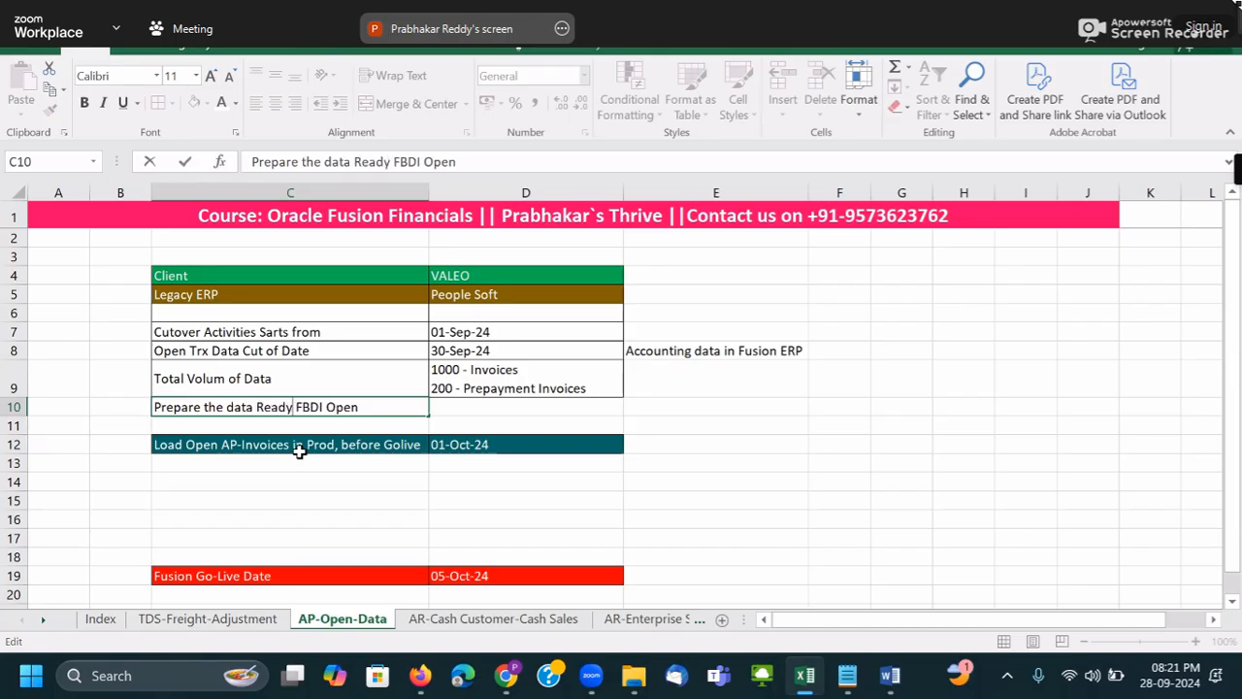
text( in the)
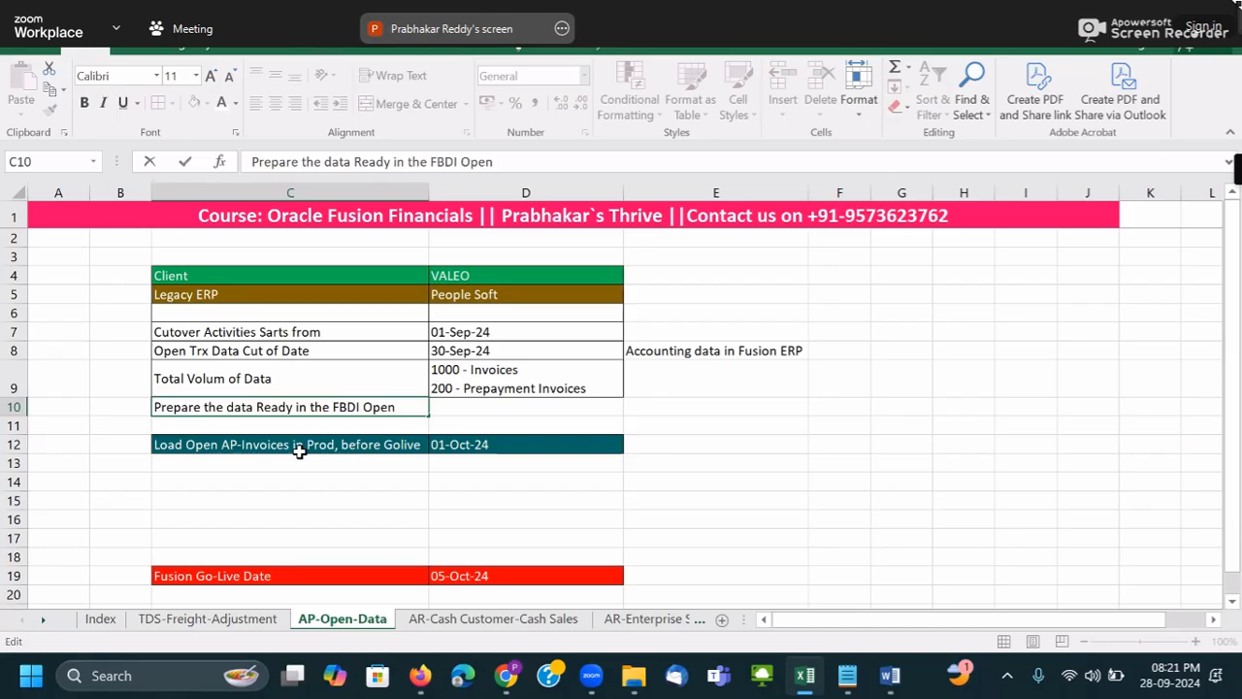
double_click(388, 407)
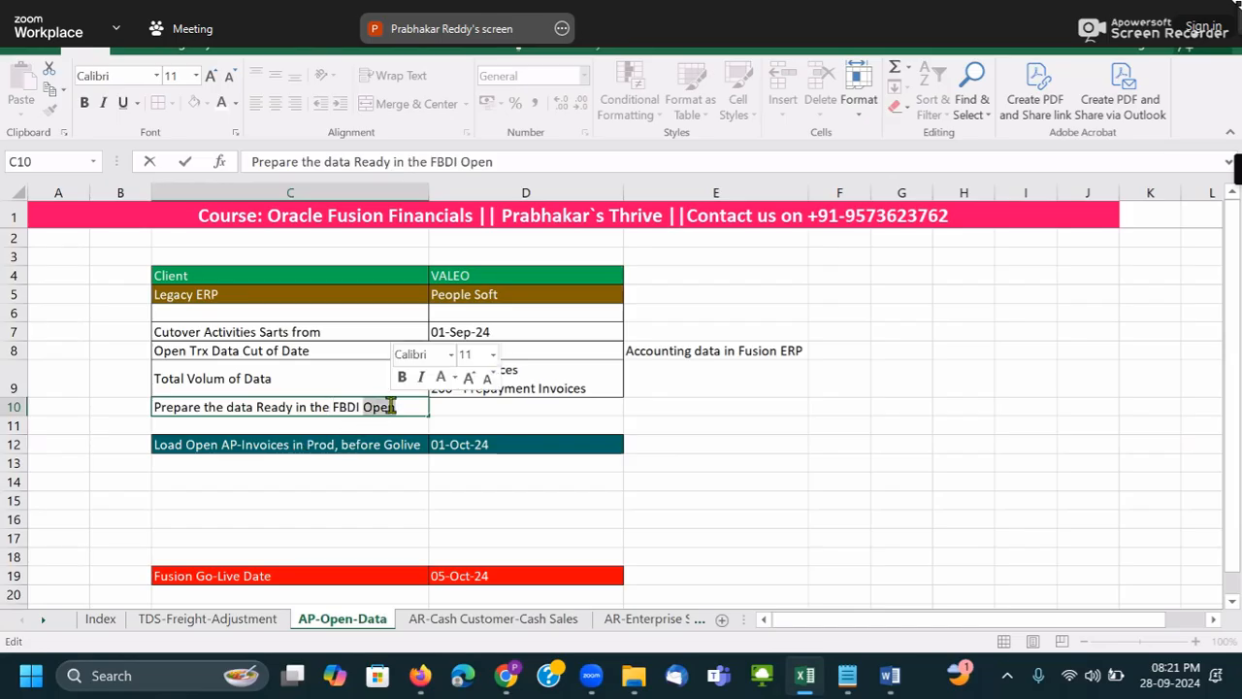
text(Tempalte)
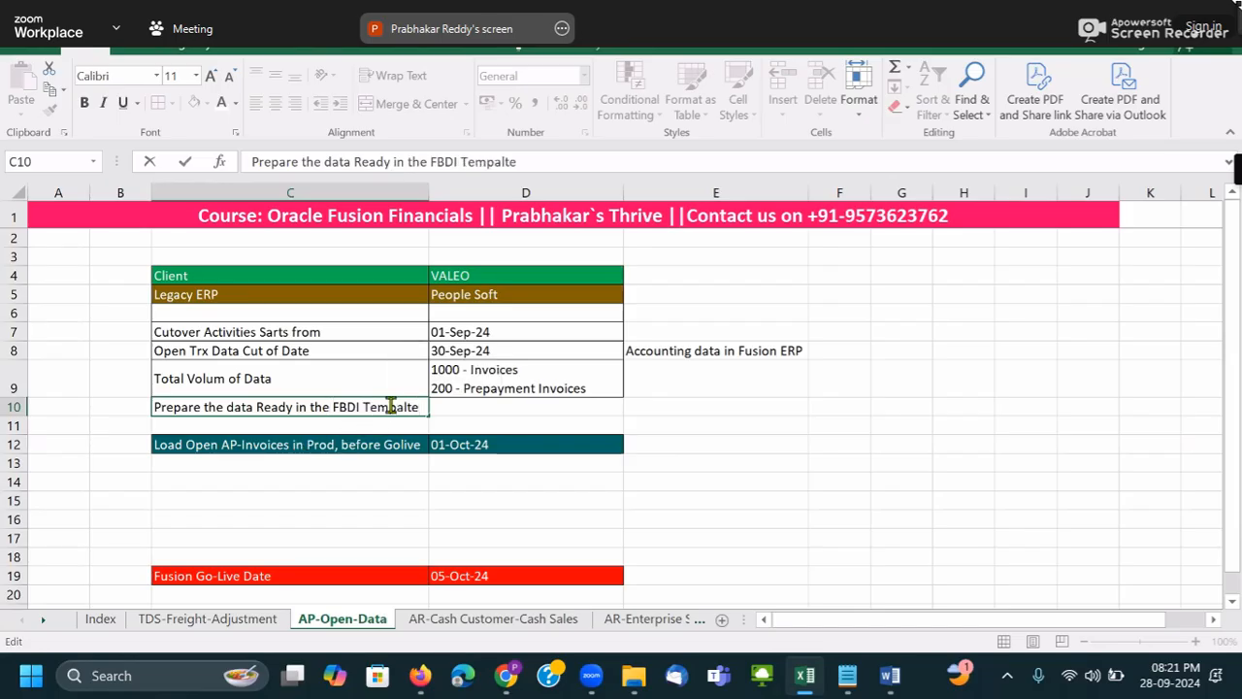
key(BackSpace)
key(BackSpace)
key(BackSpace)
key(BackSpace)
text(plate)
key(Return)
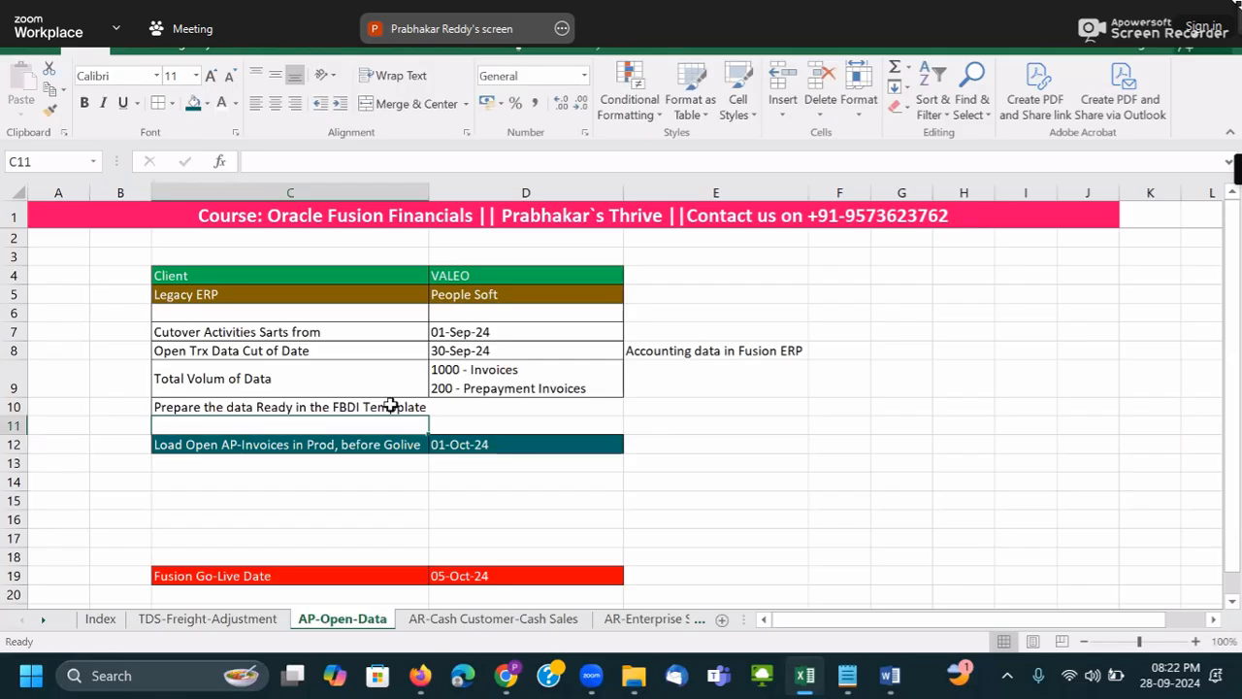
- Enter "We can Validate the FBDI" in C11
text(We can avlidate the)
key(BackSpace)
key(BackSpace)
key(BackSpace)
key(BackSpace)
key(BackSpace)
key(BackSpace)
key(BackSpace)
key(BackSpace)
key(BackSpace)
key(BackSpace)
key(BackSpace)
key(BackSpace)
text(Val)
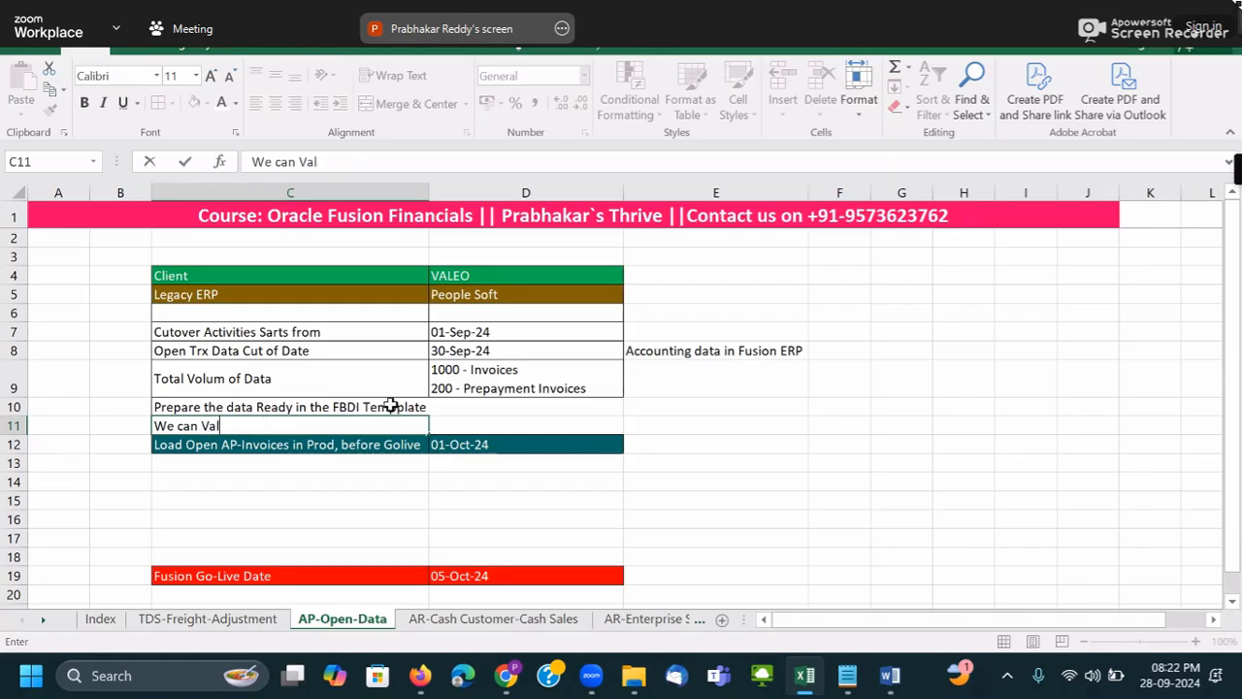
text(idate the)
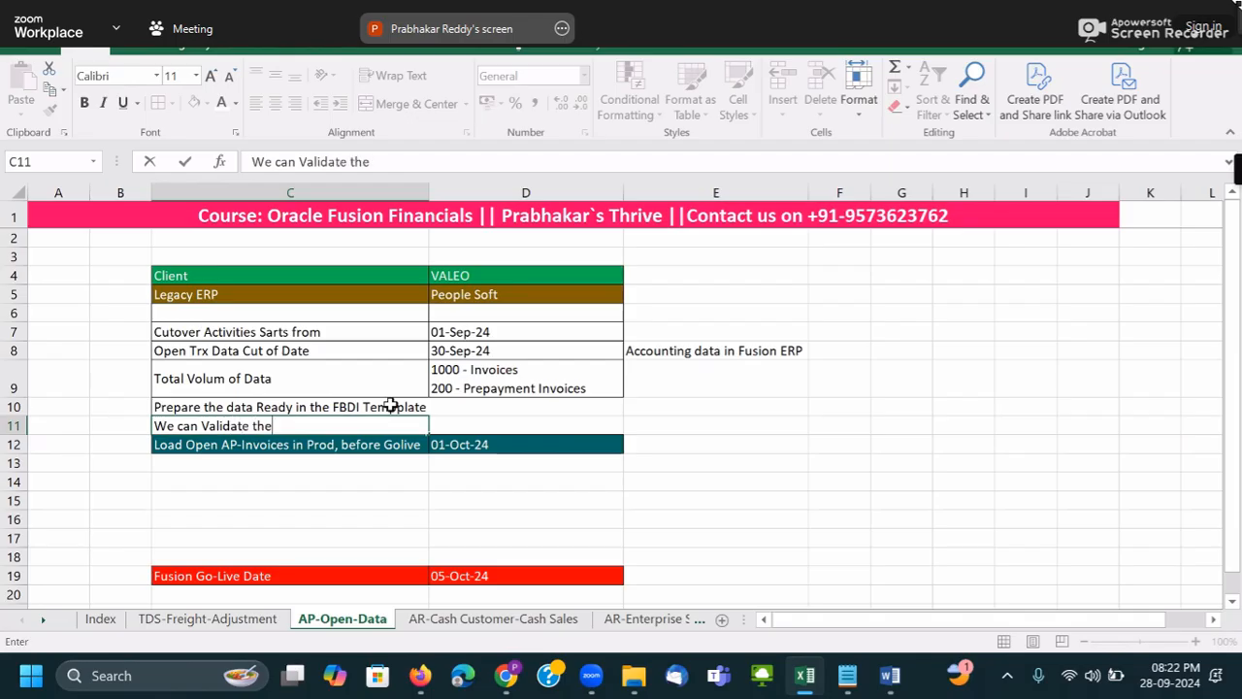
text( FBDI)
key(Home)
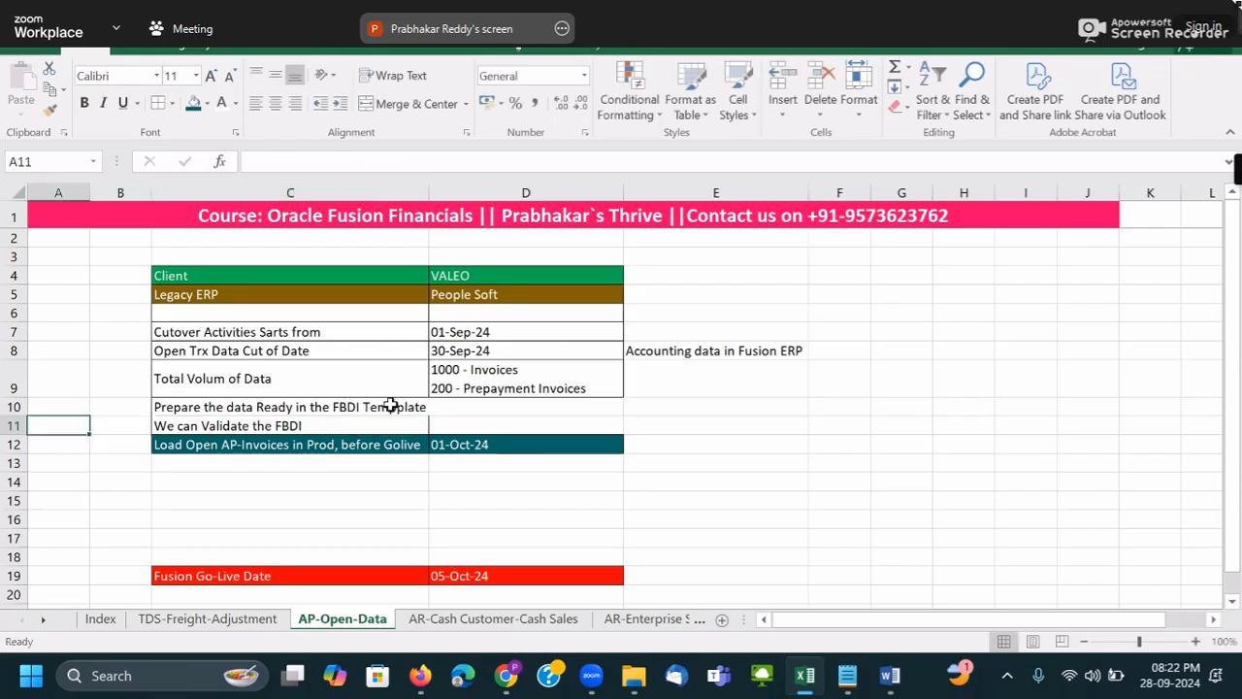
- Expand the C11 text to "We can Validate the Open Invoices data in FBDI Template" and widen column C to fit it
double_click(279, 425)
text(data )
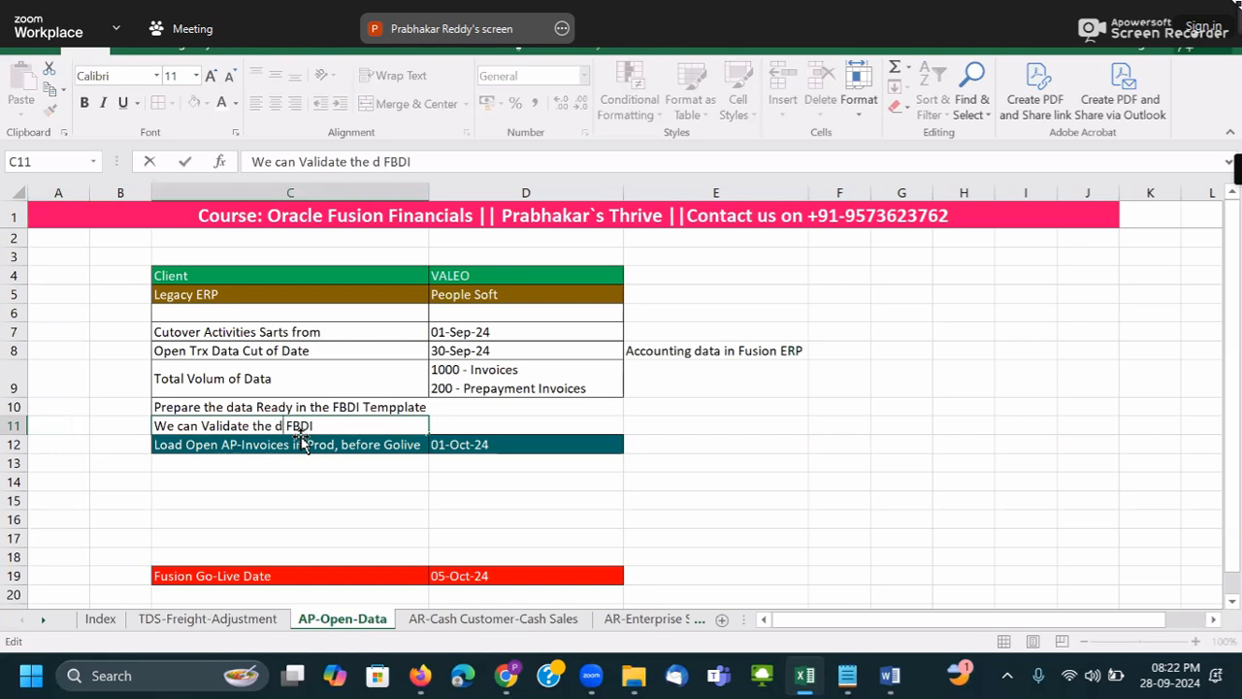
text(in)
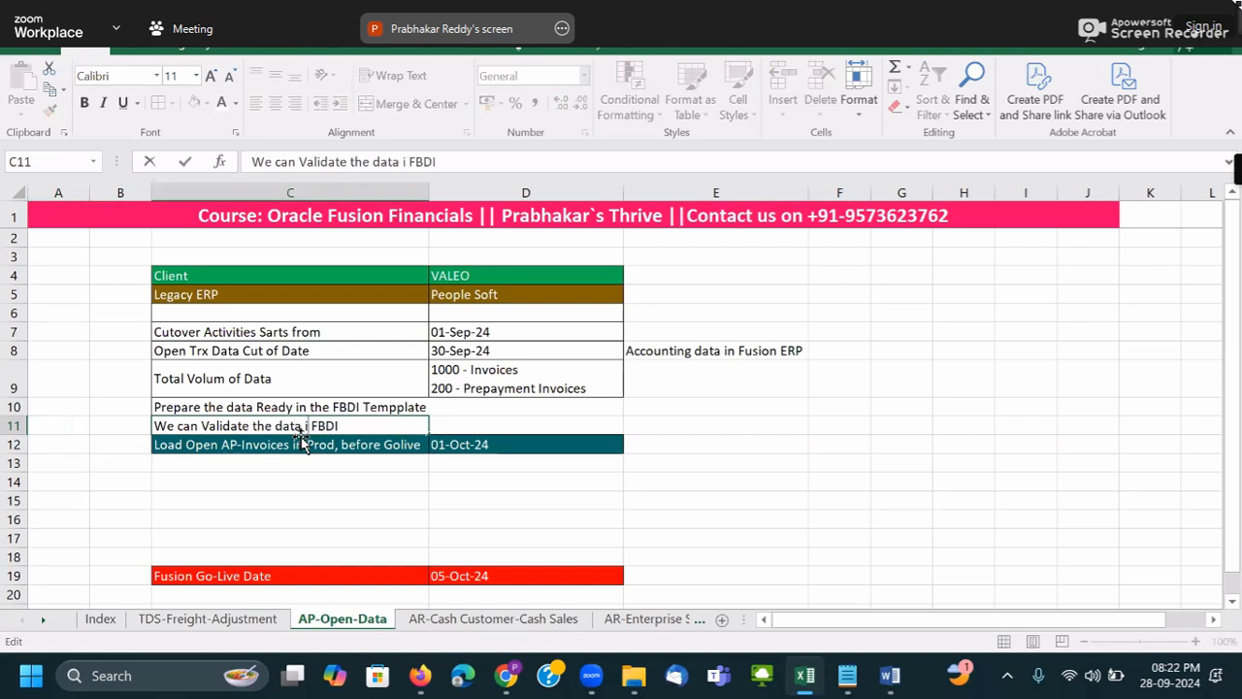
key(BackSpace)
key(BackSpace)
key(BackSpace)
key(BackSpace)
key(BackSpace)
key(BackSpace)
key(BackSpace)
text(Open Invoices)
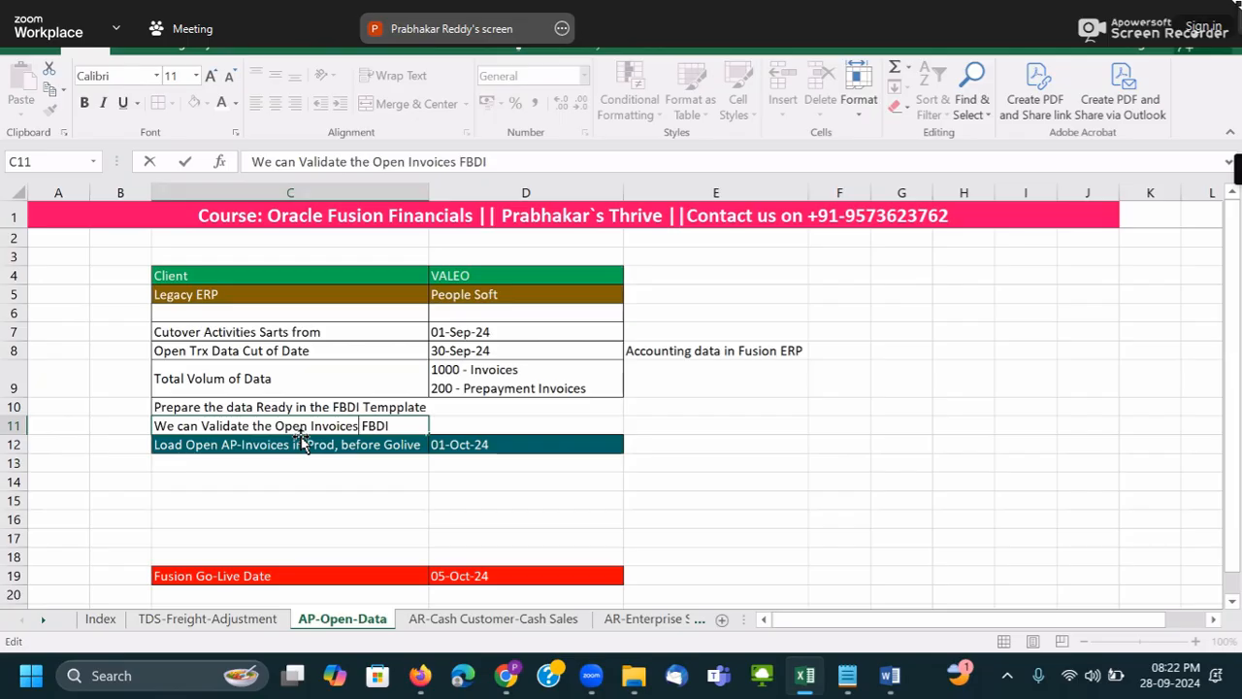
text( d)
key(BackSpace)
text(data in)
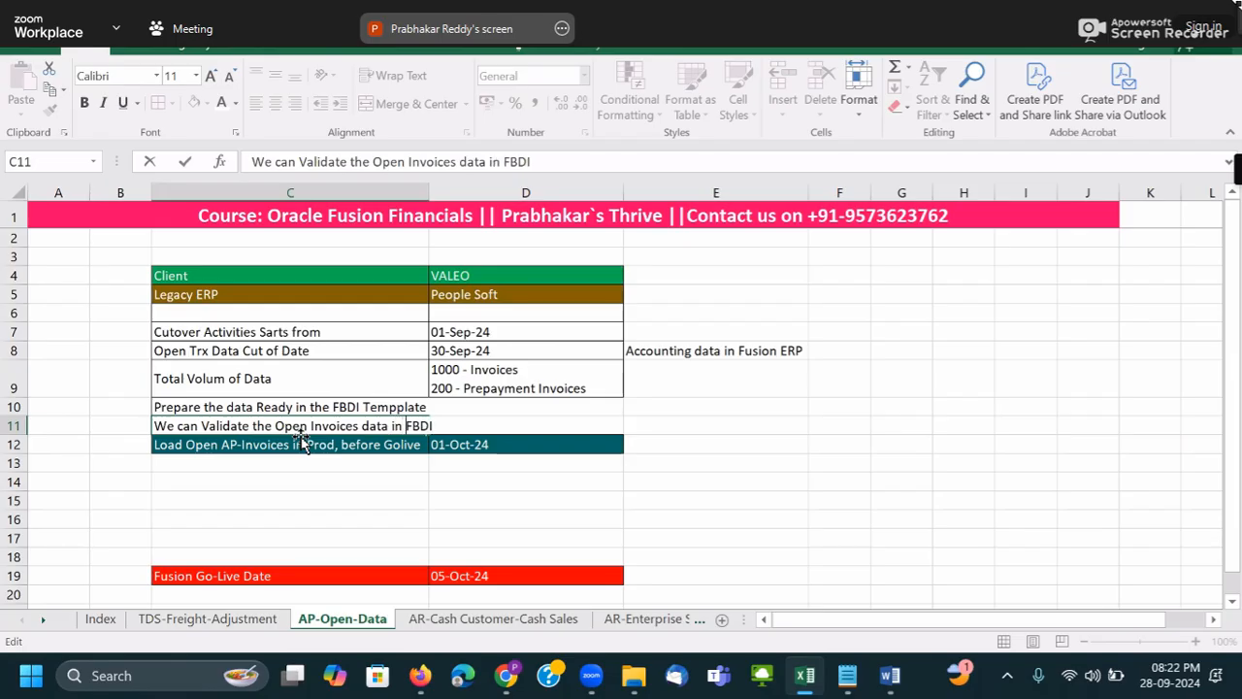
text( FBDI Template)
key(Tab)
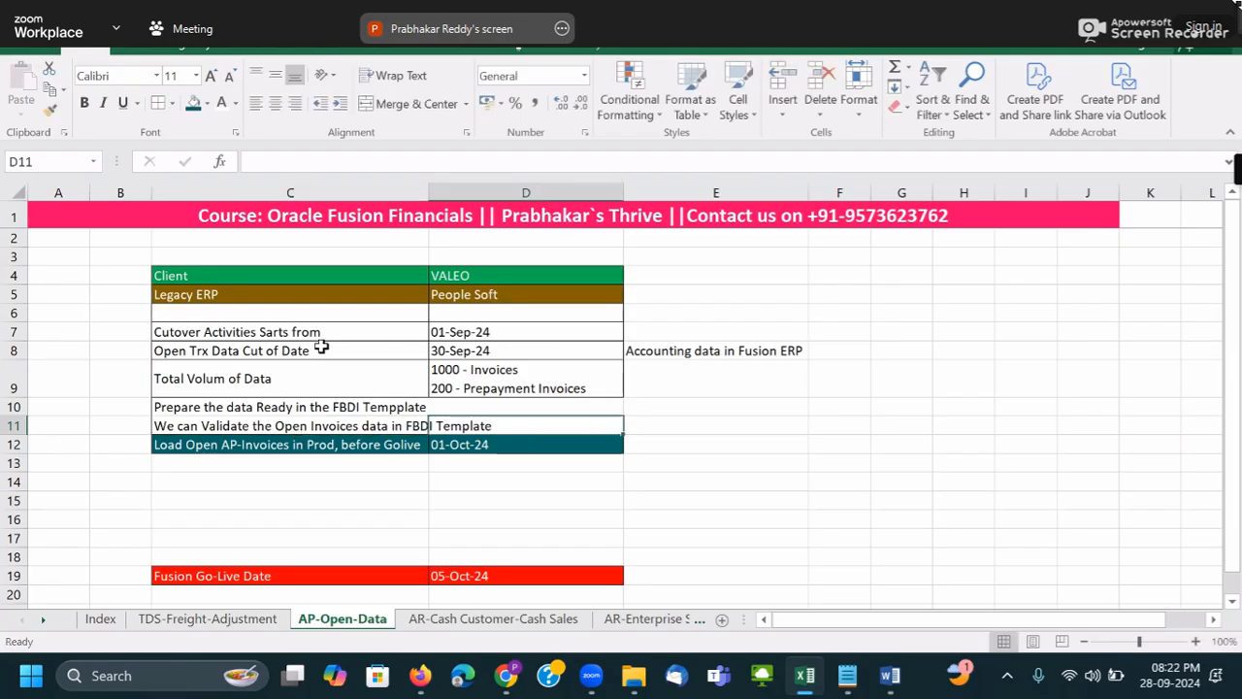
drag(427, 192, 503, 366)
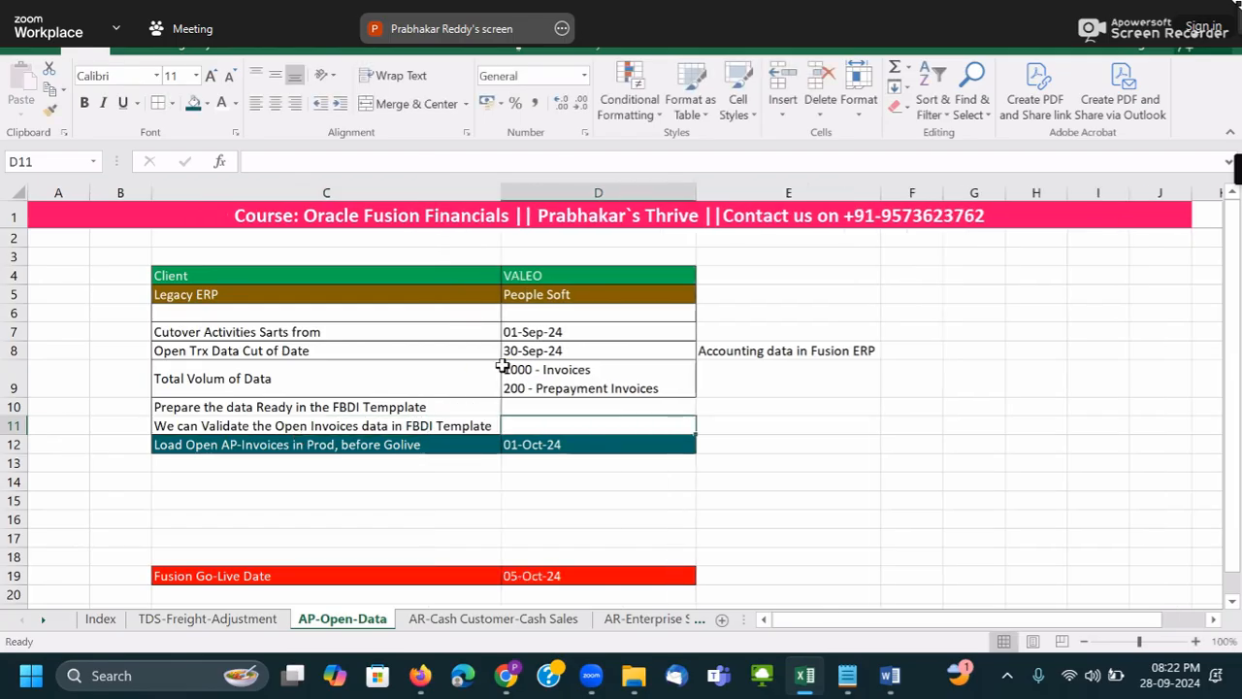
click(422, 405)
click(427, 427)
click(539, 421)
drag(278, 440, 604, 448)
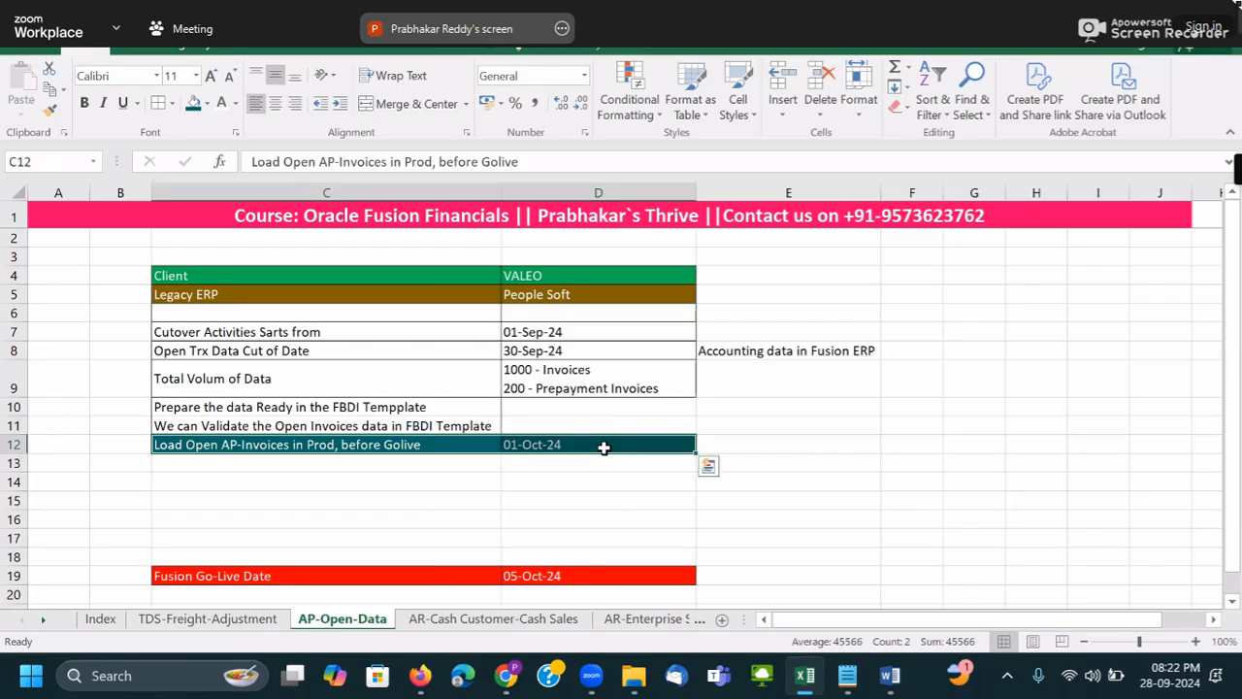
key(ctrl+c)
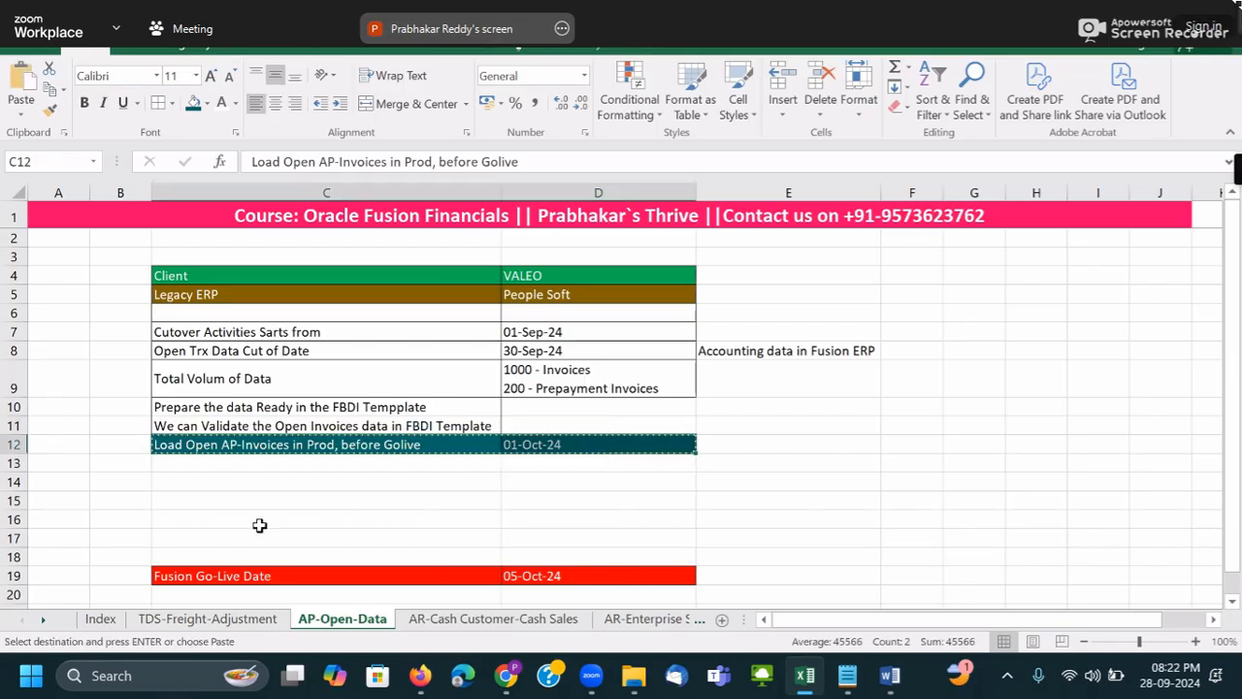
click(346, 458)
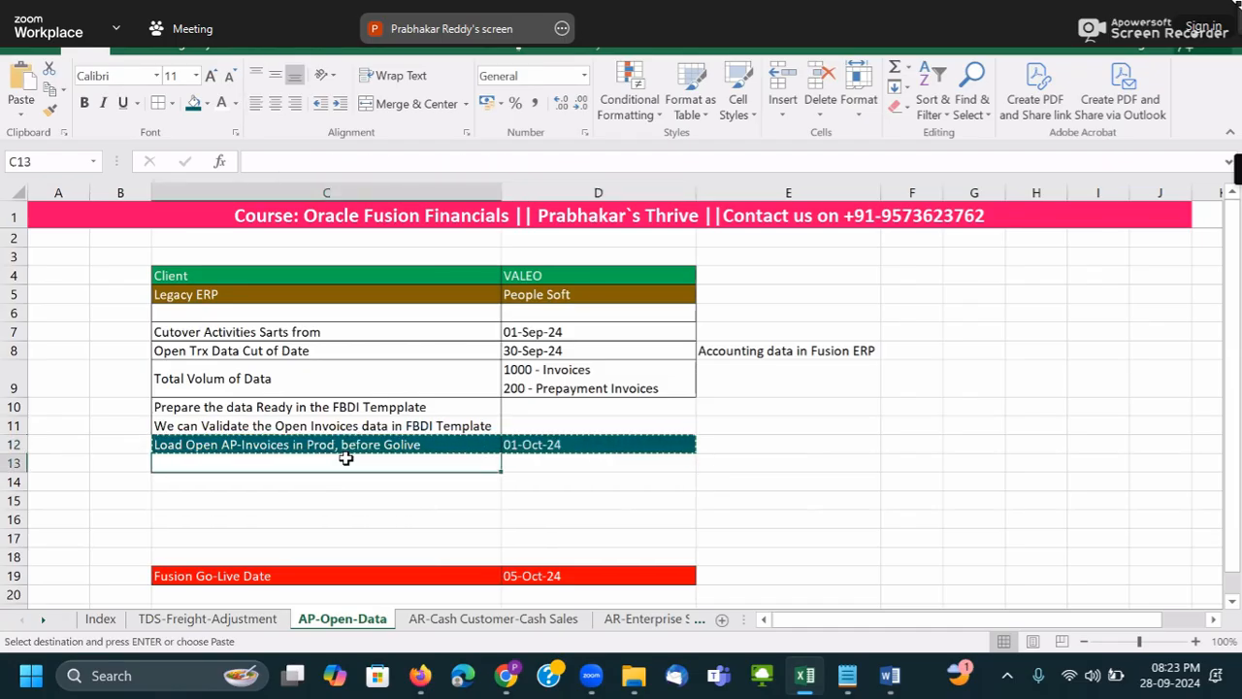
text(Once Load the)
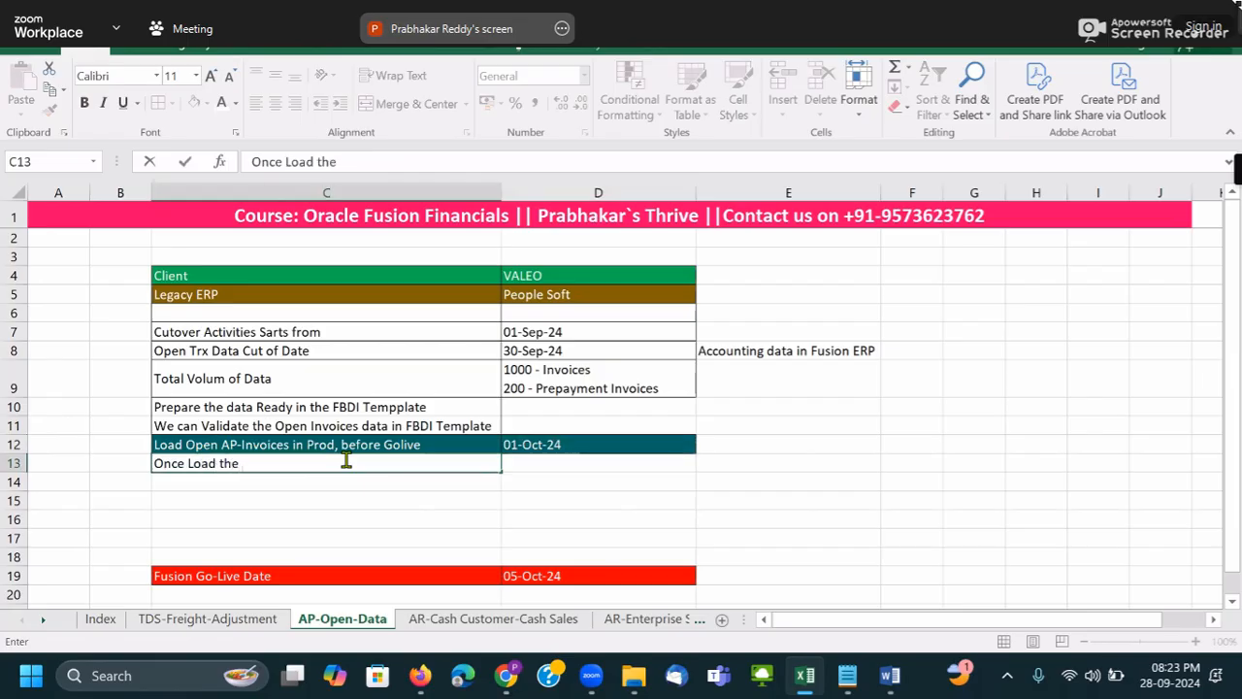
key(BackSpace)
key(BackSpace)
key(BackSpace)
key(BackSpace)
key(BackSpace)
key(BackSpace)
key(BackSpace)
key(BackSpace)
key(BackSpace)
key(BackSpace)
key(BackSpace)
key(BackSpace)
key(BackSpace)
key(BackSpace)
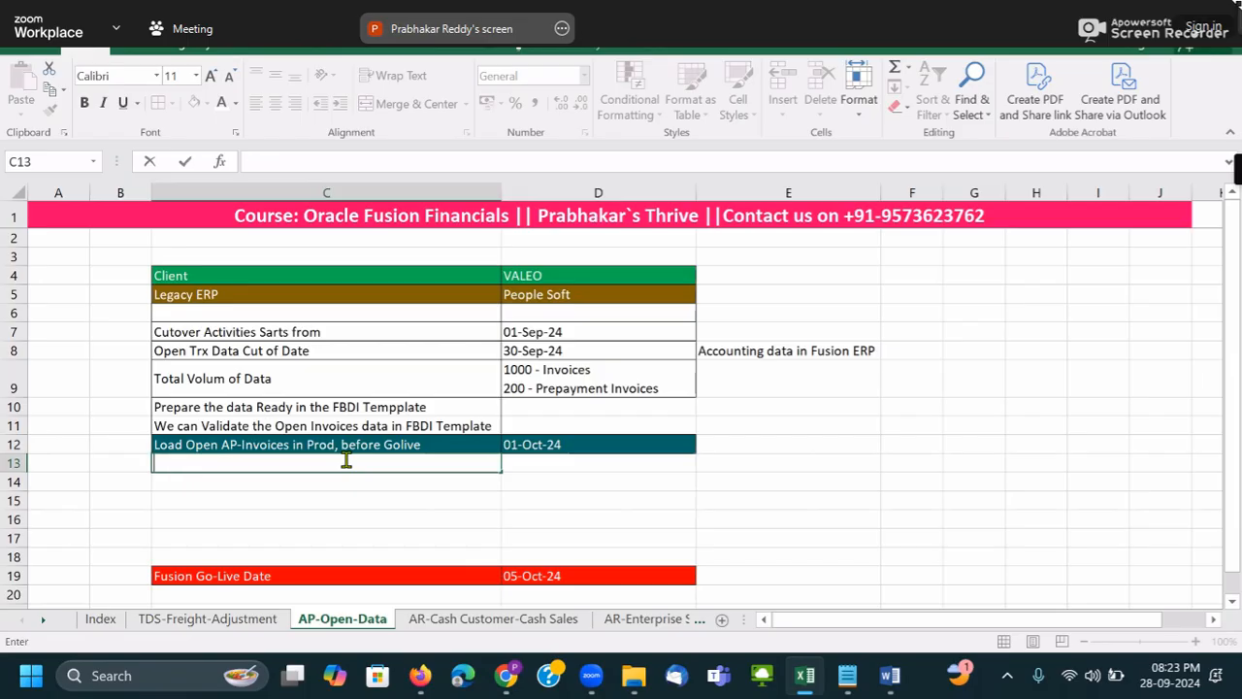
key(Escape)
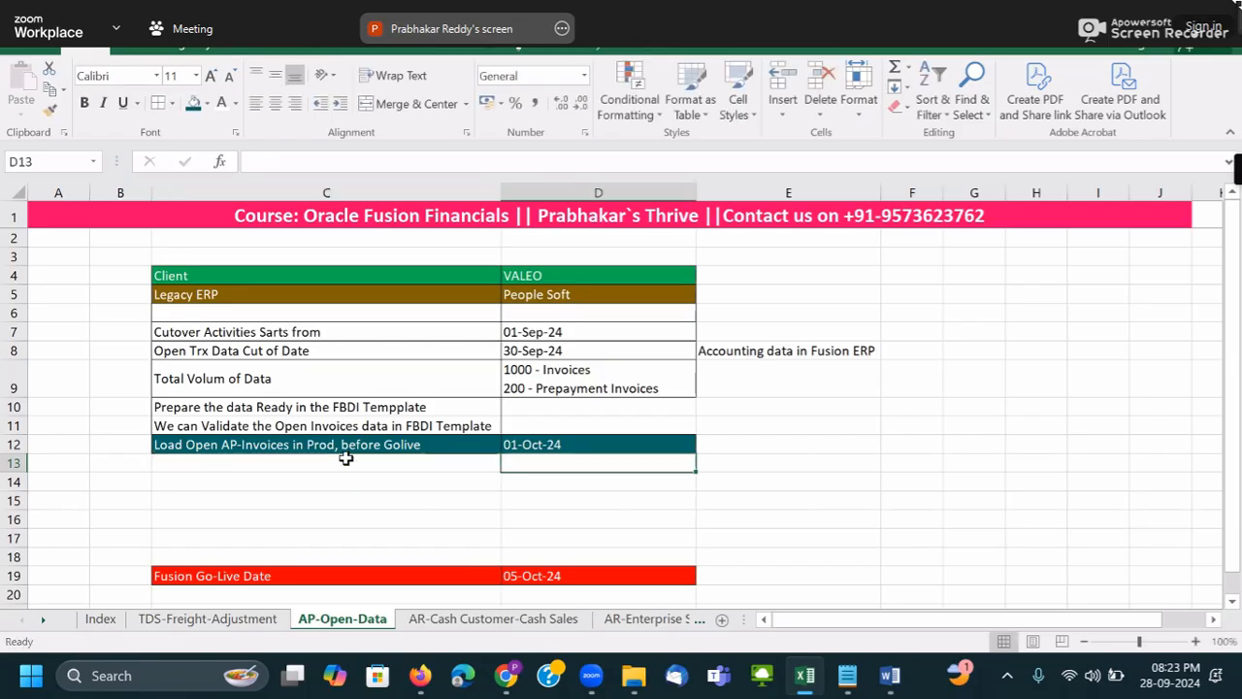
- Save the workbook
key(ctrl+s)
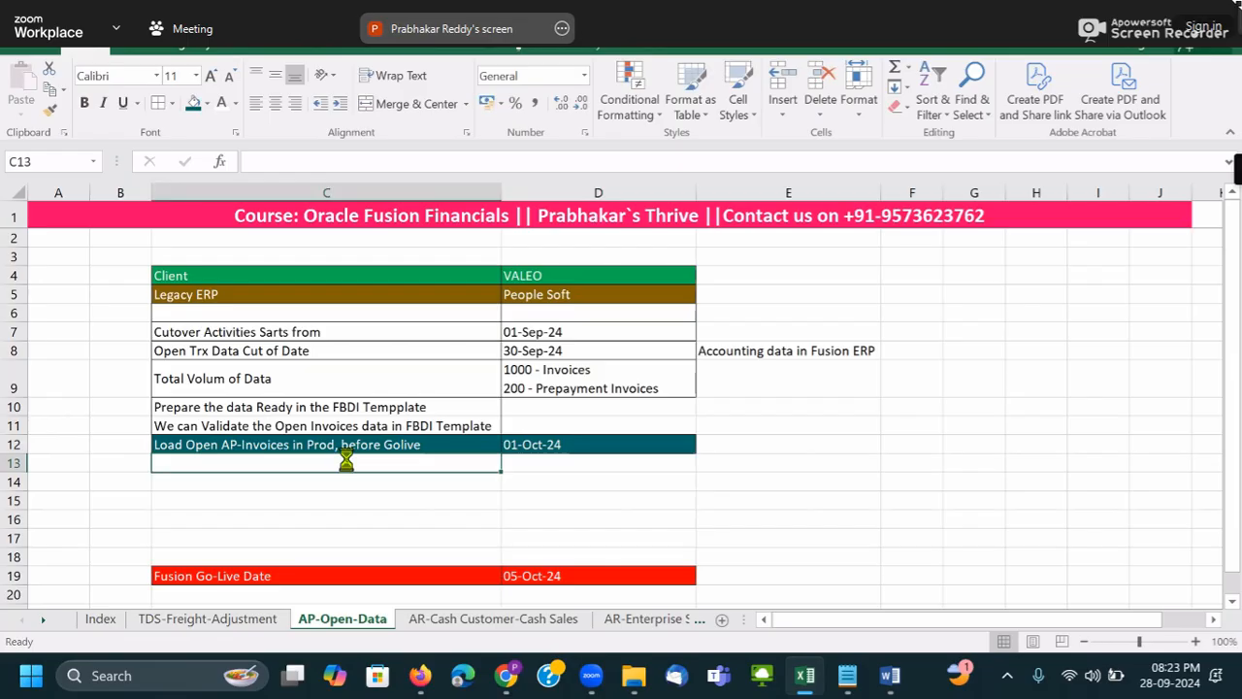
- Review the activities required after loading in the AP Open Invoice Migration document in Word, including the business team confirmation, and return to Excel
key(alt+Tab)
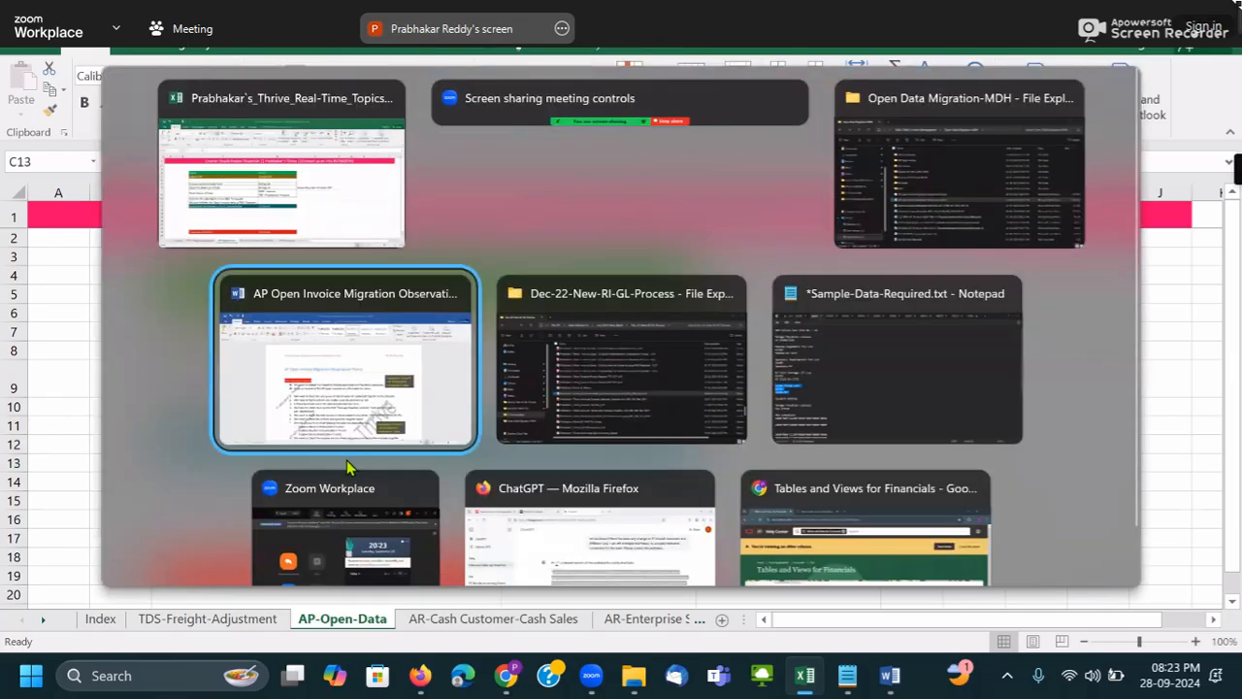
scroll(467, 551, down, 20)
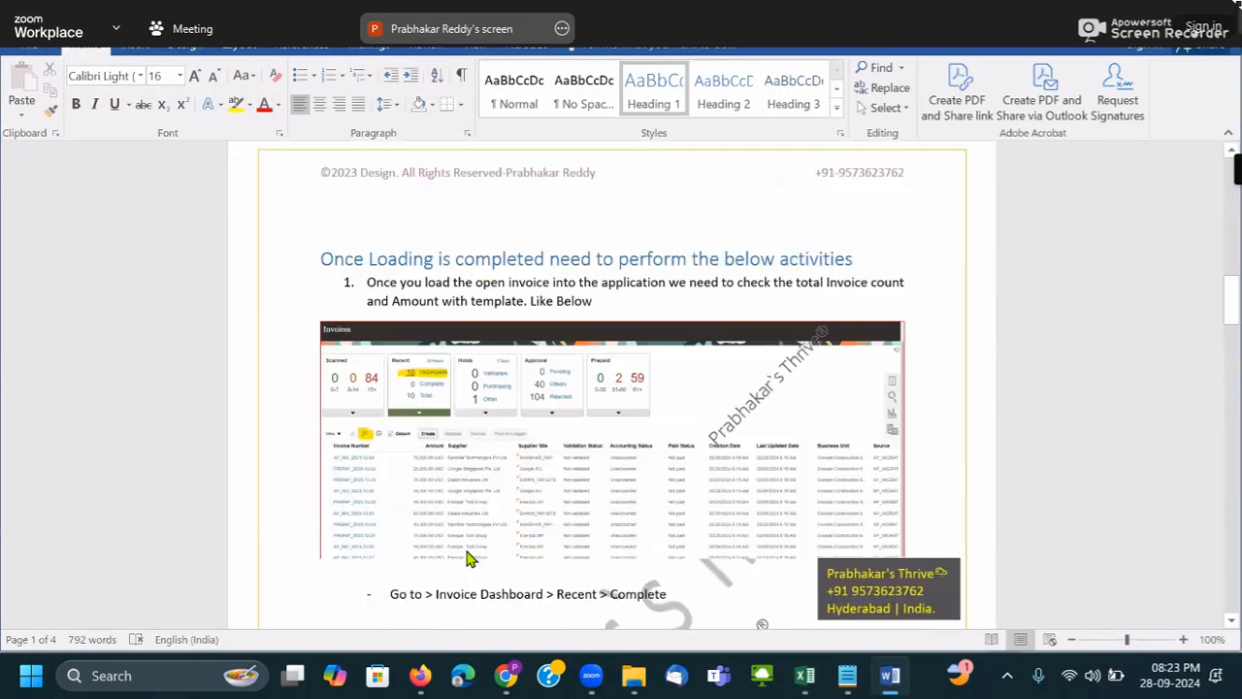
scroll(466, 551, down, 18)
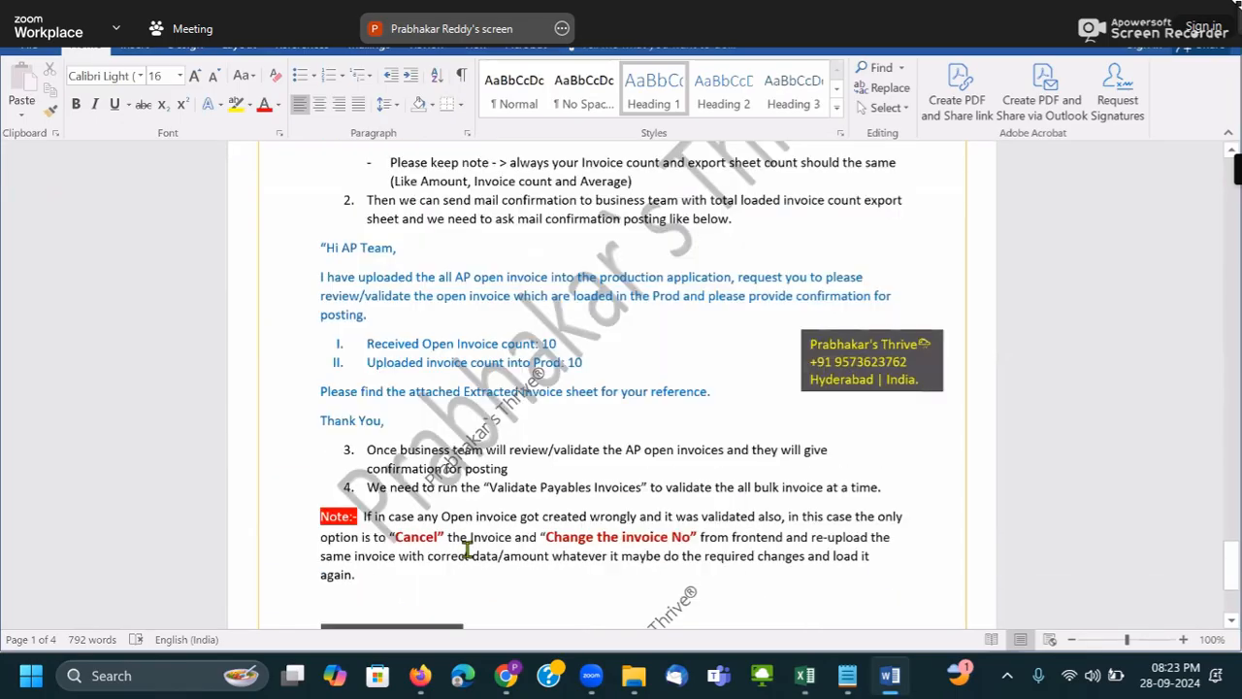
scroll(467, 549, up, 8)
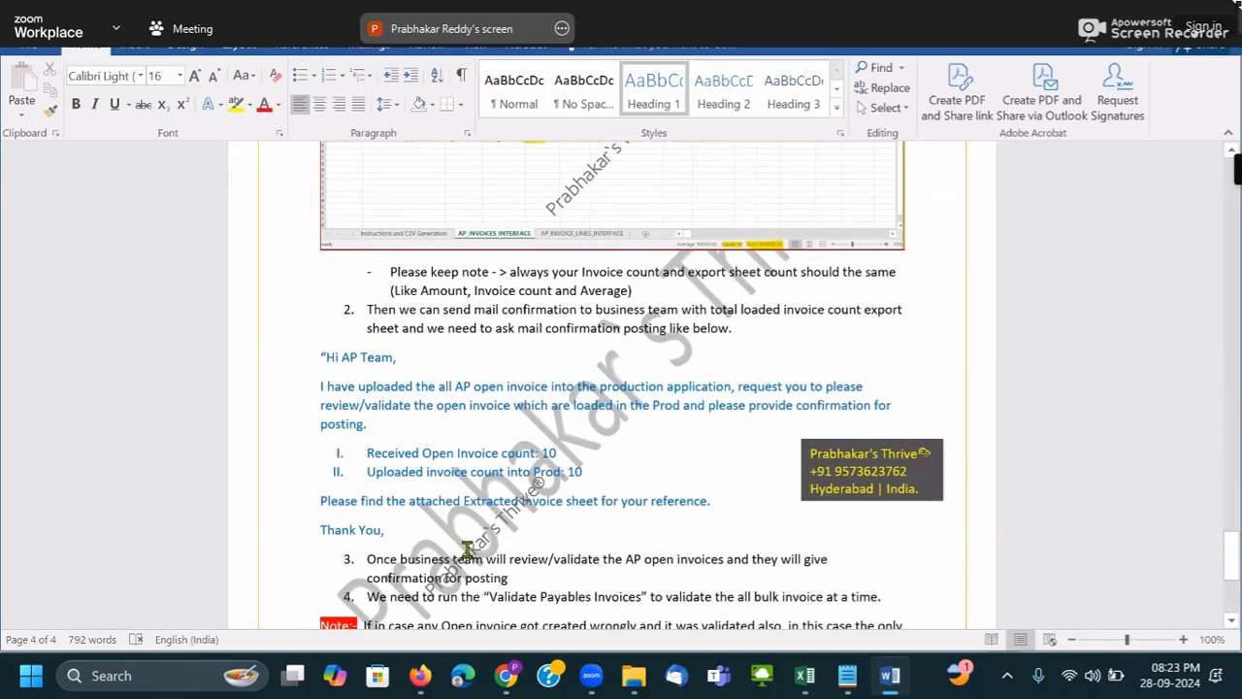
scroll(467, 549, down, 4)
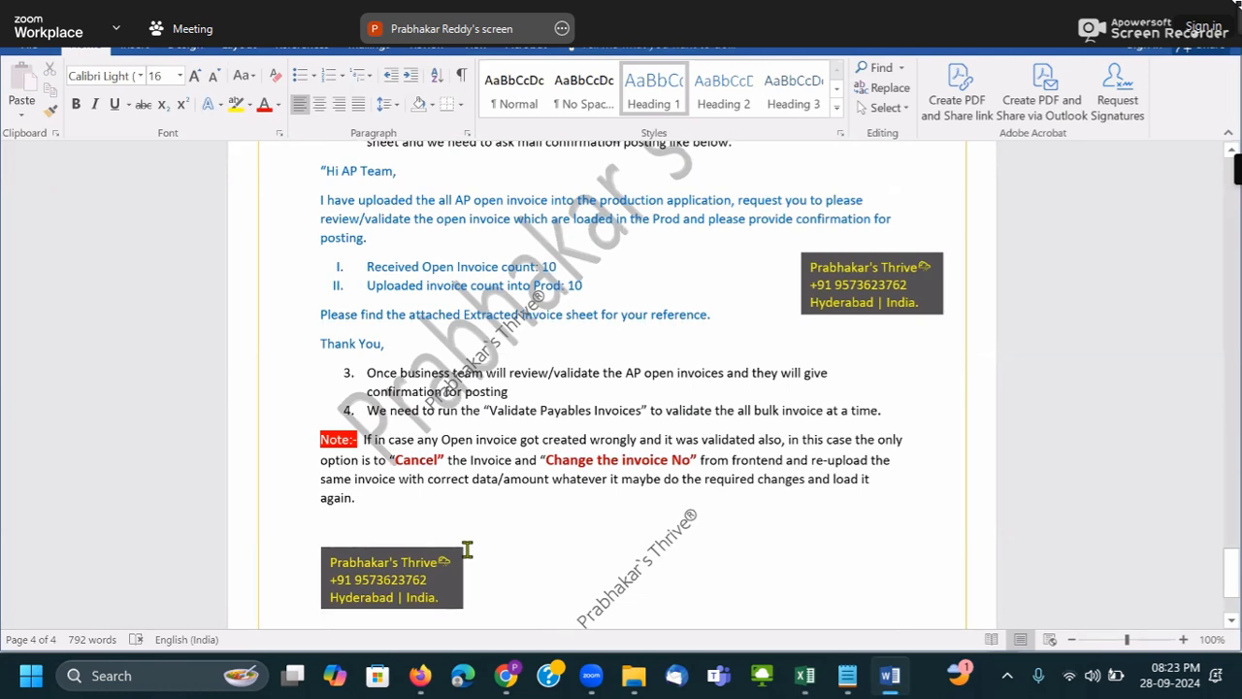
scroll(467, 549, up, 6)
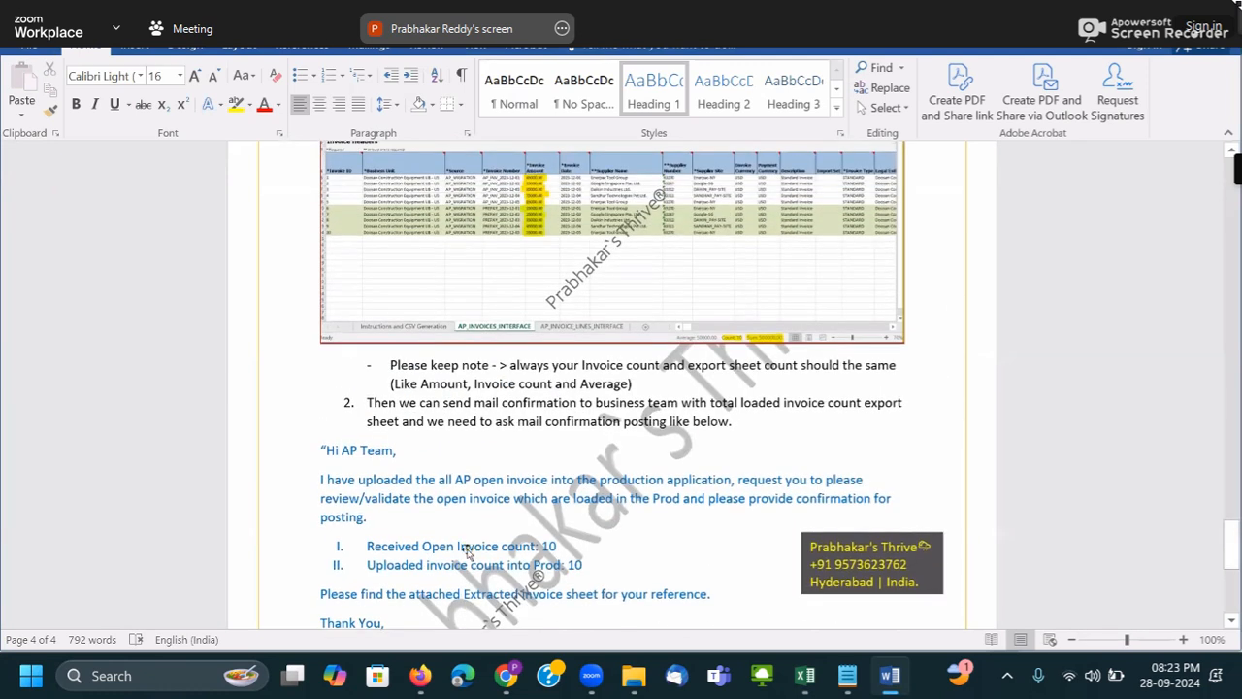
scroll(467, 549, up, 10)
scroll(467, 556, down, 20)
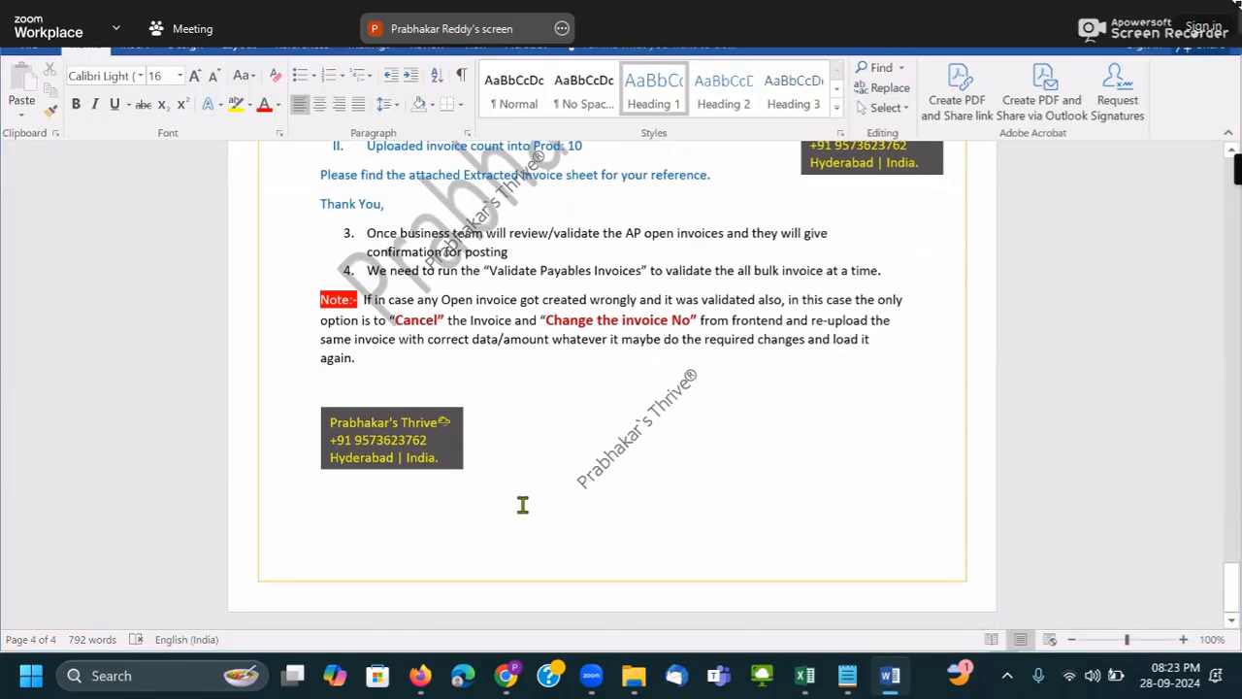
key(alt+Tab)
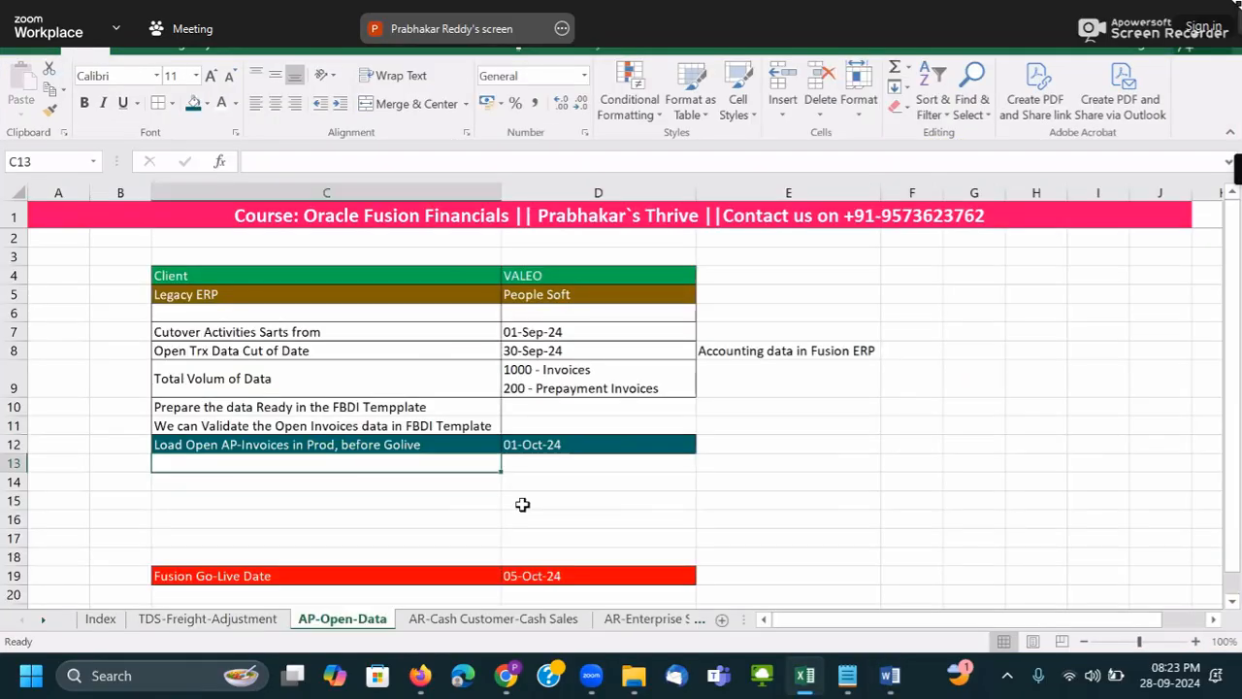
- Enter "Please Verify the Total Load Count which we load in the Prod" in C13
text(Plea)
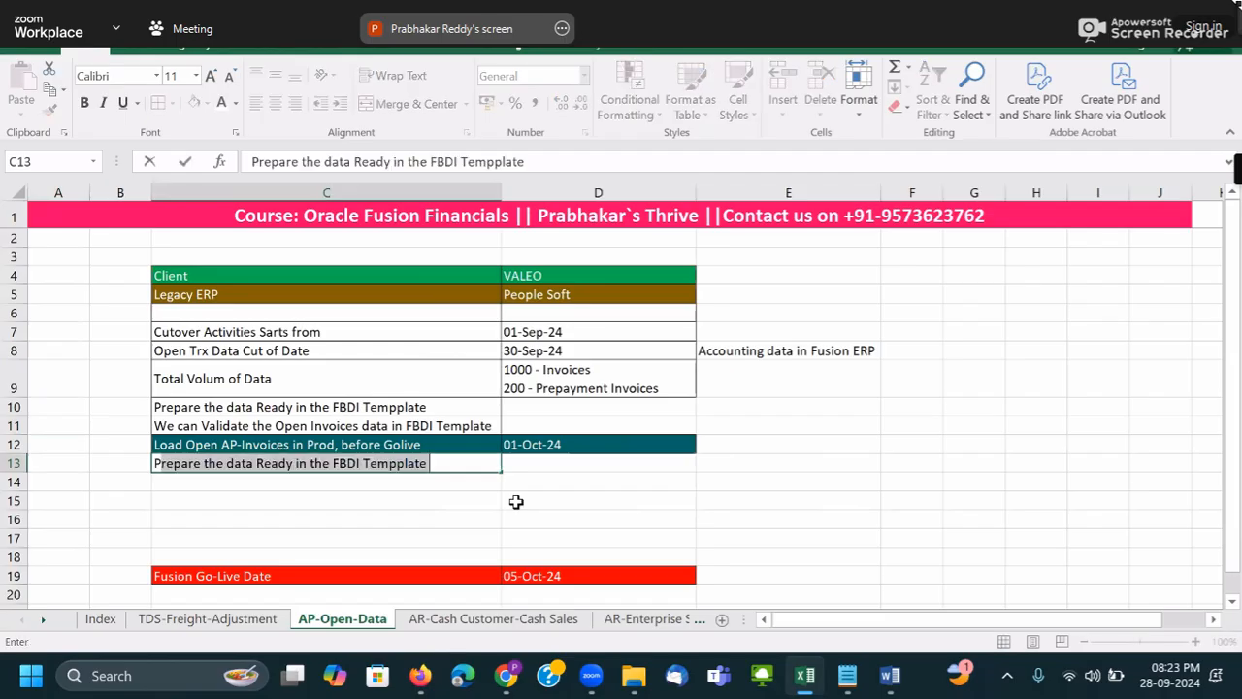
text(se Ve)
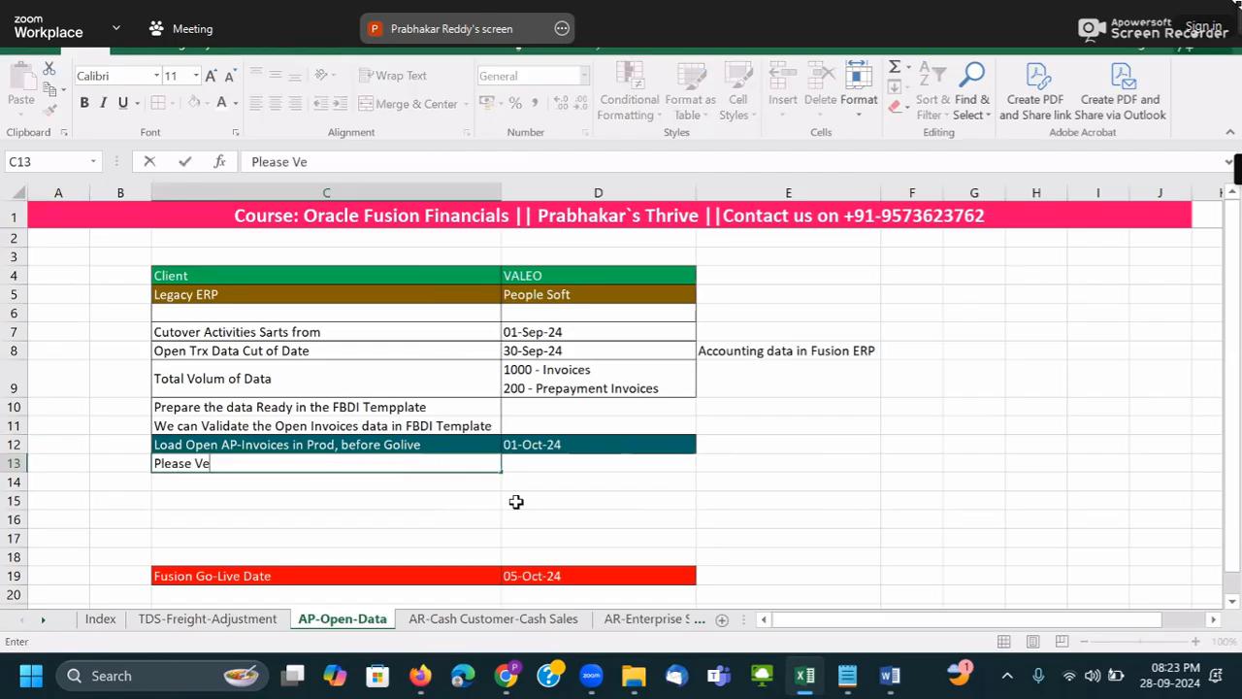
text(rify the Load)
key(BackSpace)
key(BackSpace)
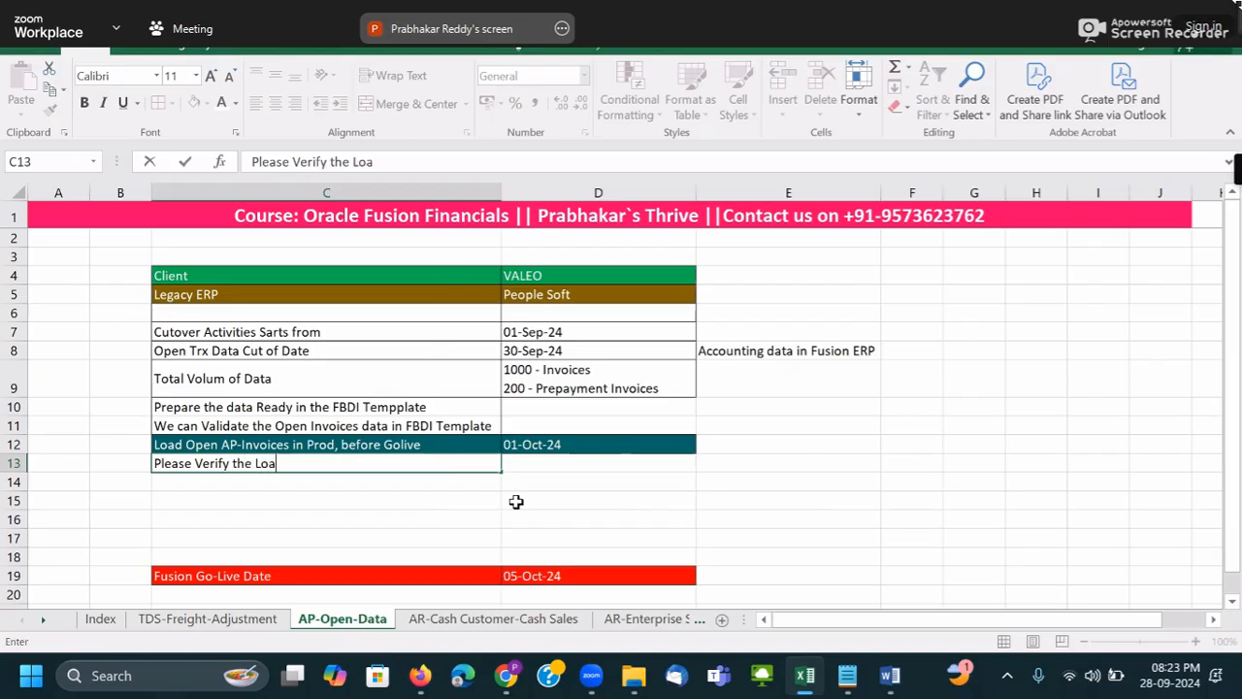
key(BackSpace)
key(BackSpace)
text(Total Load Co)
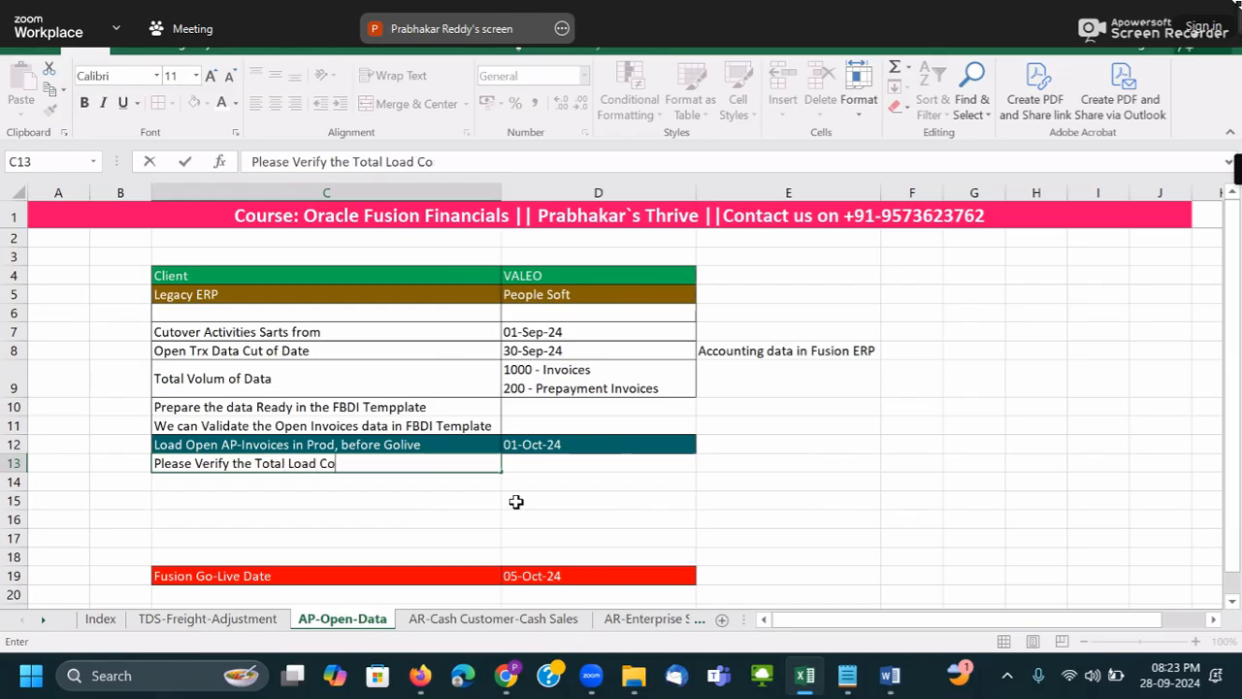
text(unt which we)
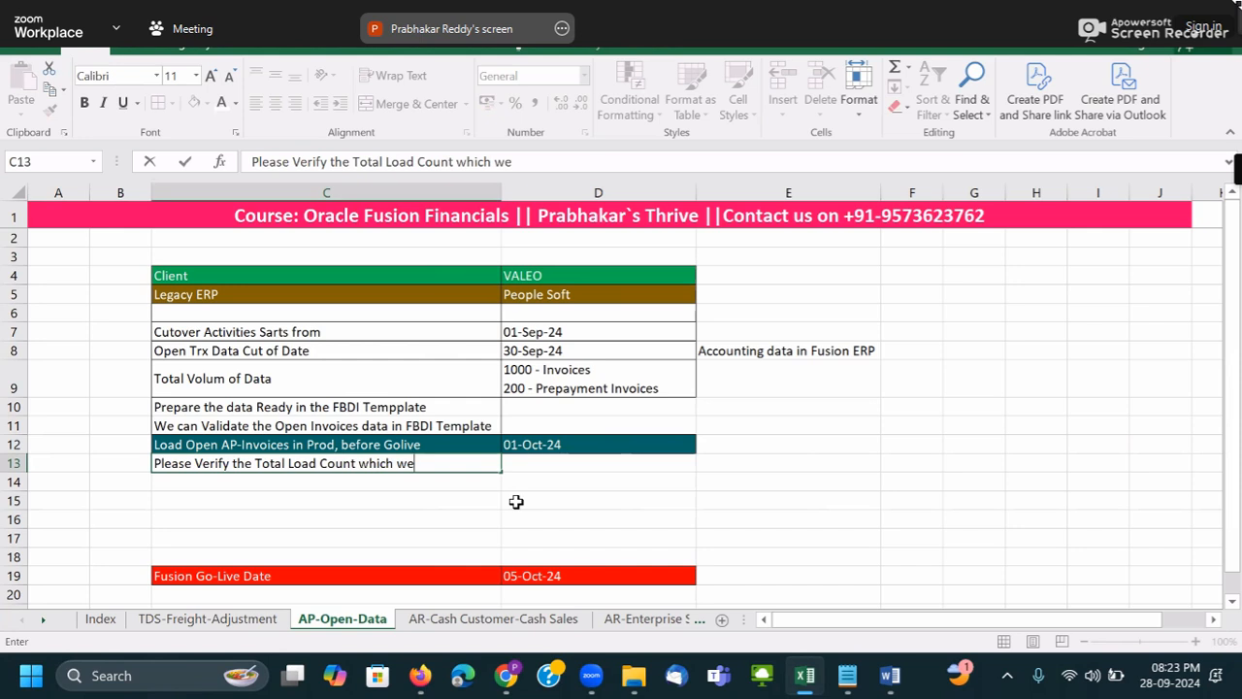
text( load in th)
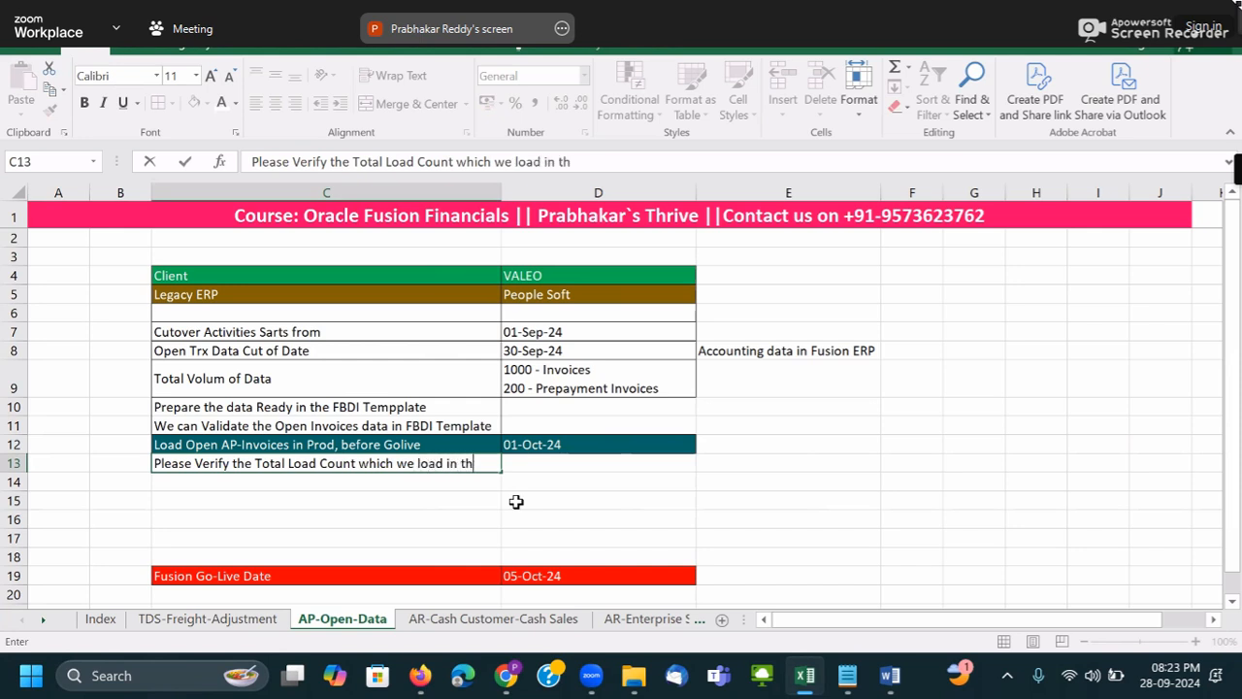
text(e Prod)
key(Return)
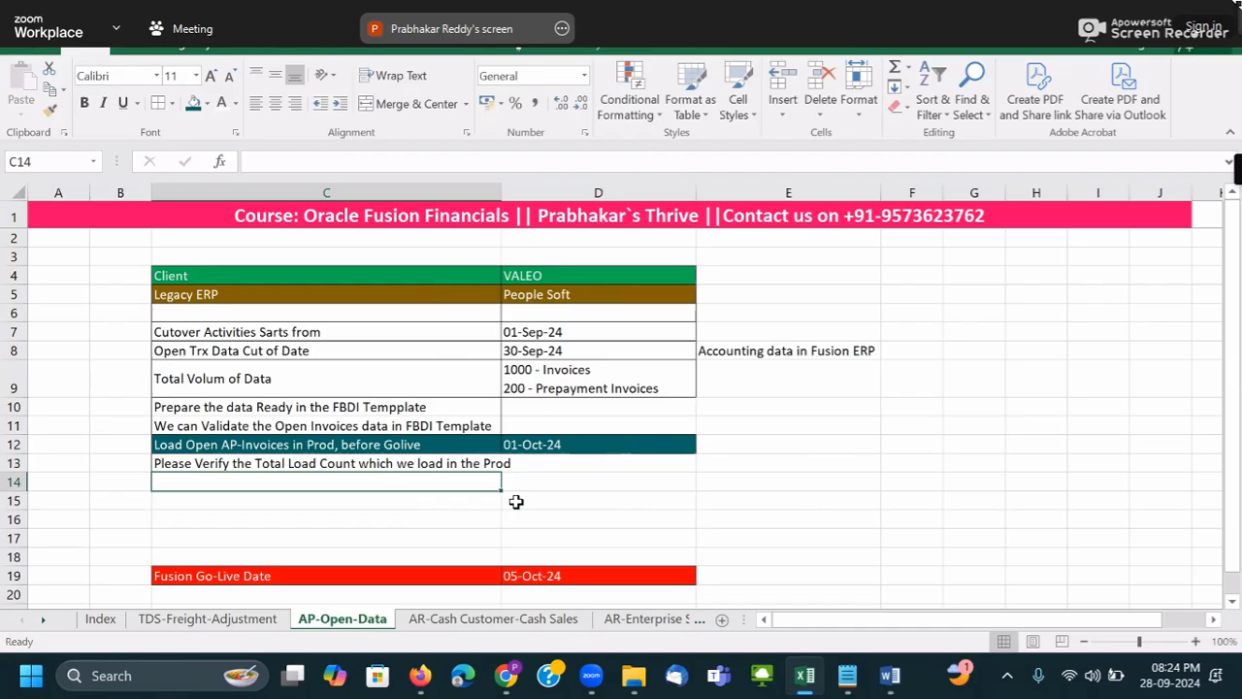
- Enter "Sen amil Confimation to user for posting after open invoices loading" in C14
text(Sen amil Confimatio)
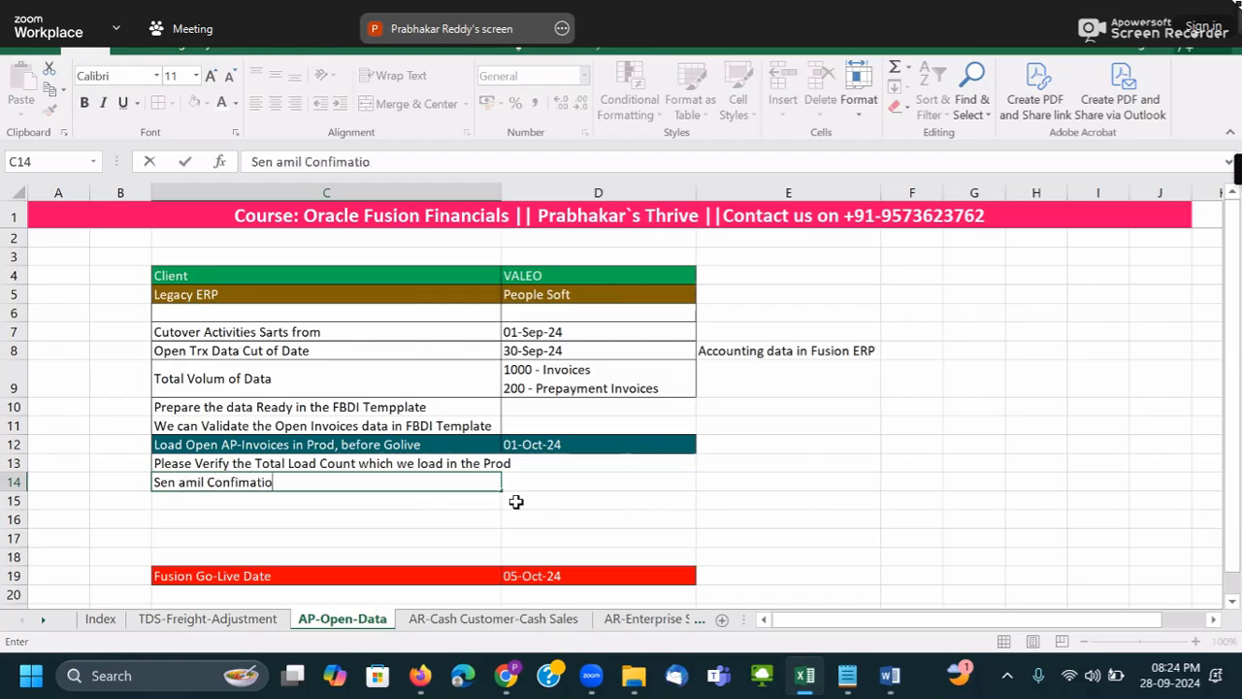
text(n to user for pos)
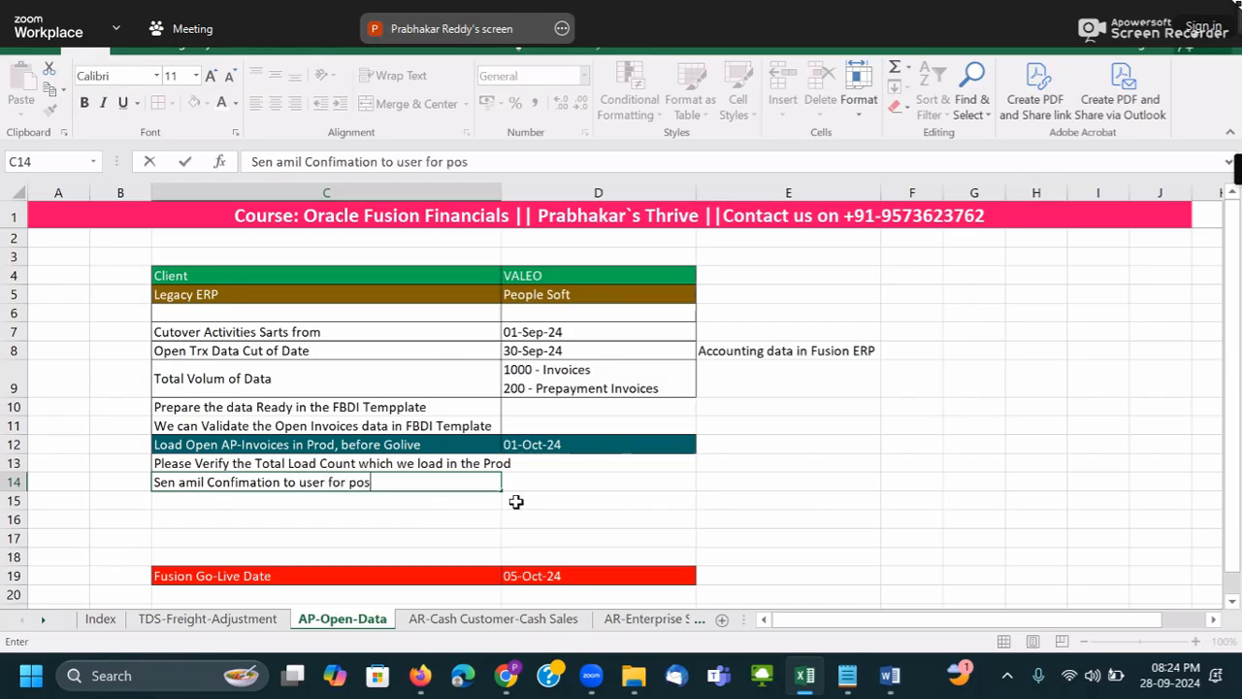
text(ting afte)
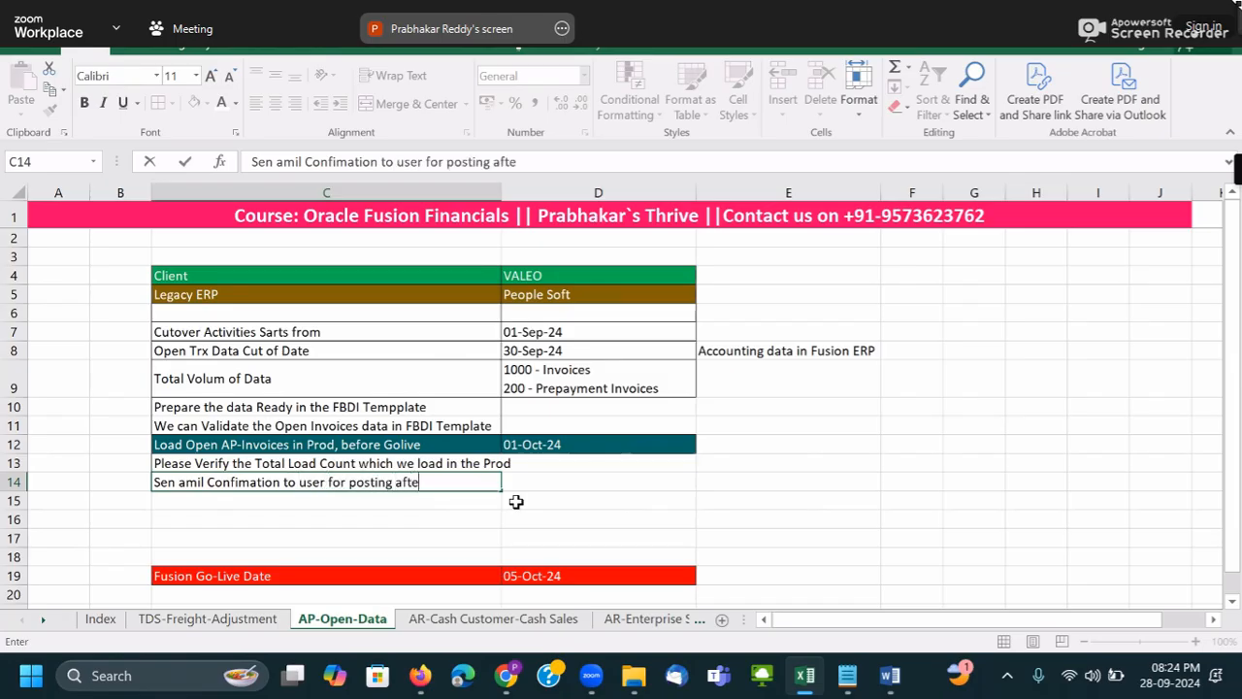
text(r open invoi)
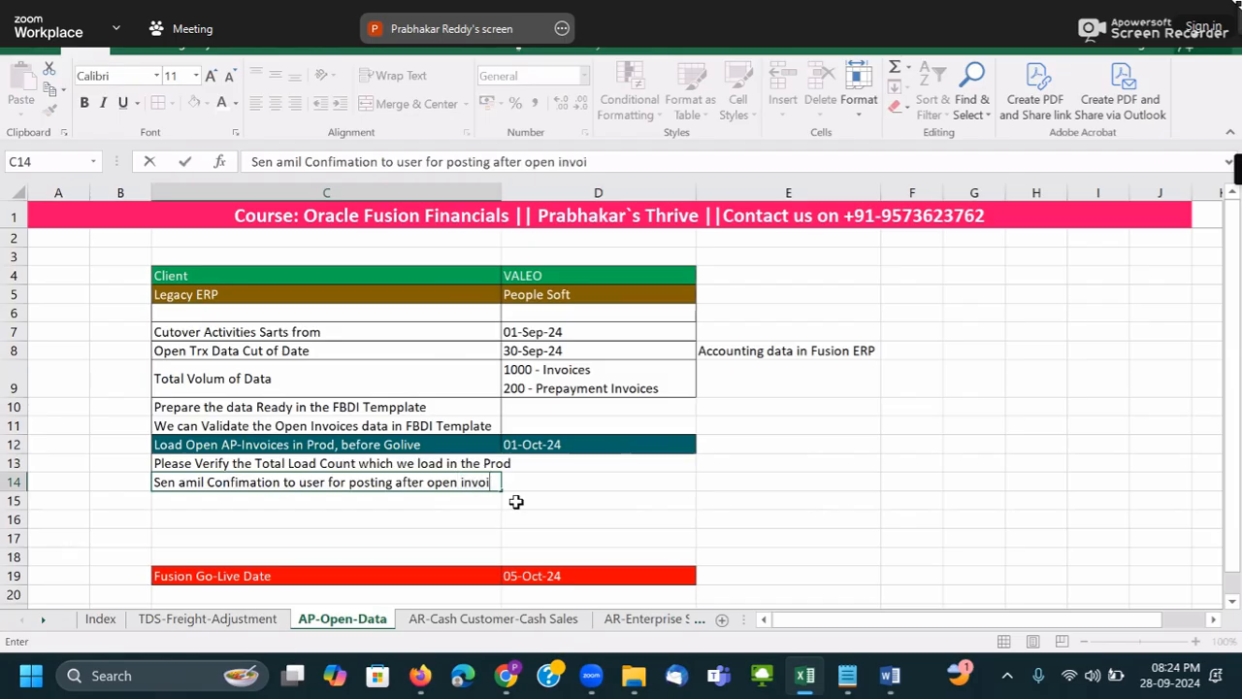
text(ces loading)
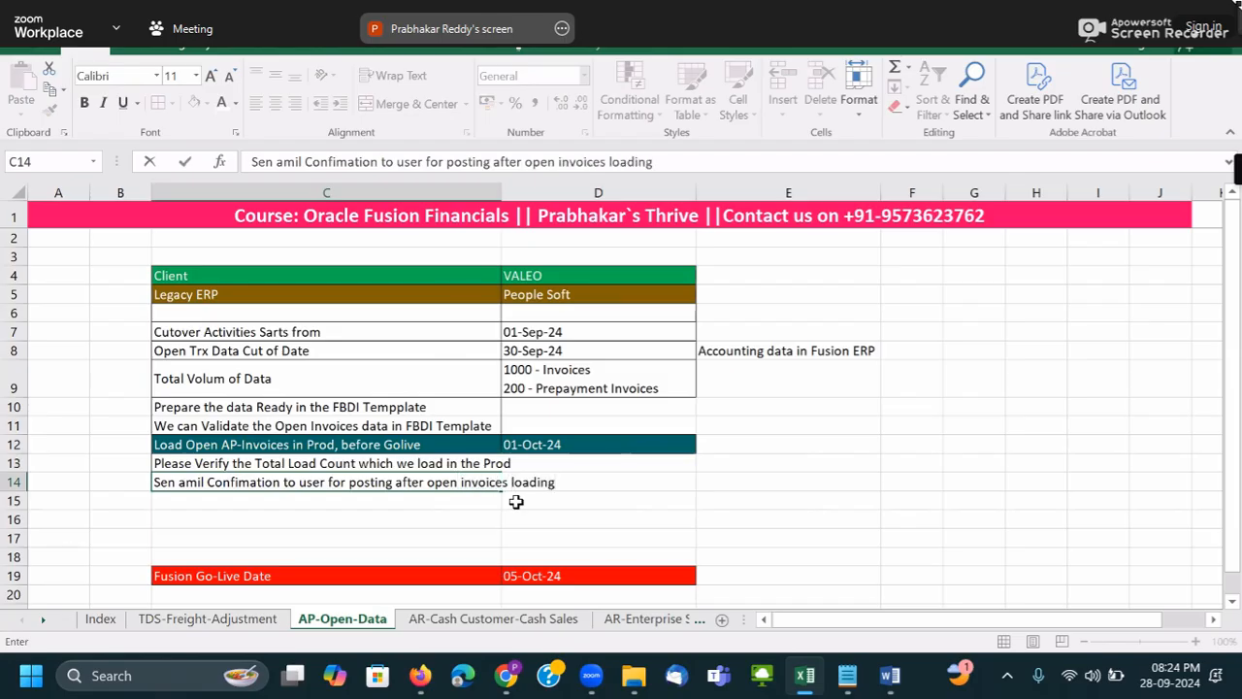
key(Return)
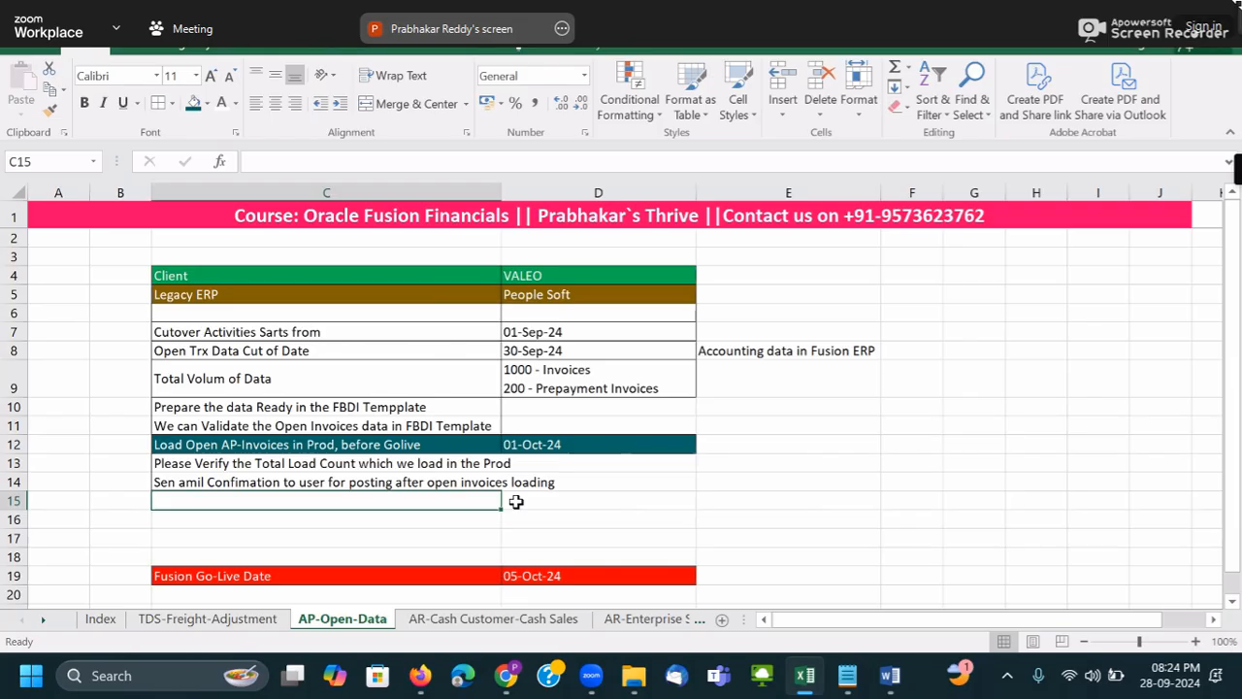
- Enter 'Run the"Create Accounting" for Payables' in C15
text(Run)
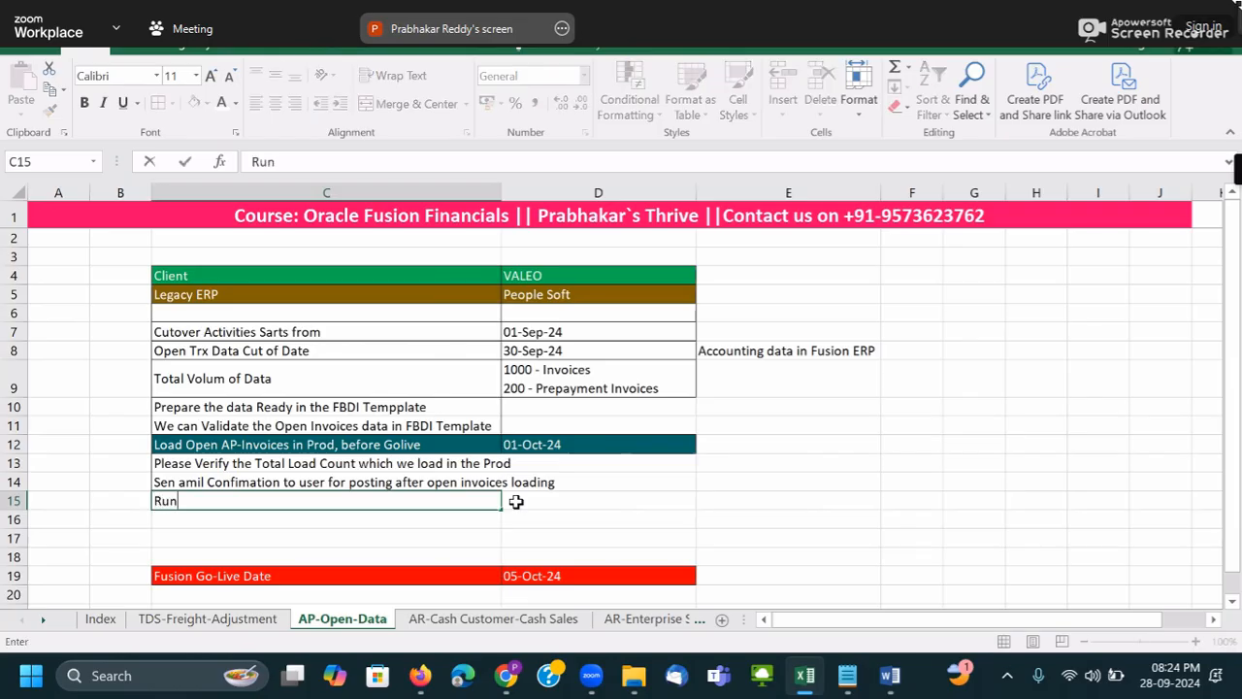
text( the"")
key(Left)
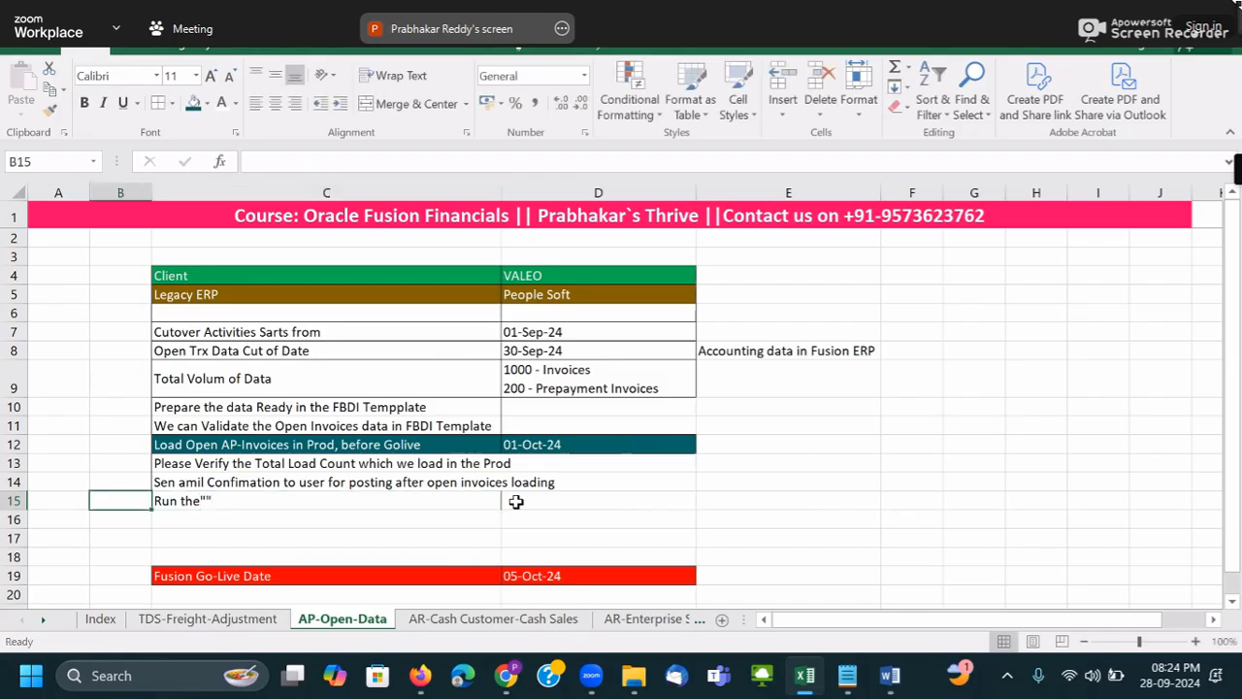
click(216, 502)
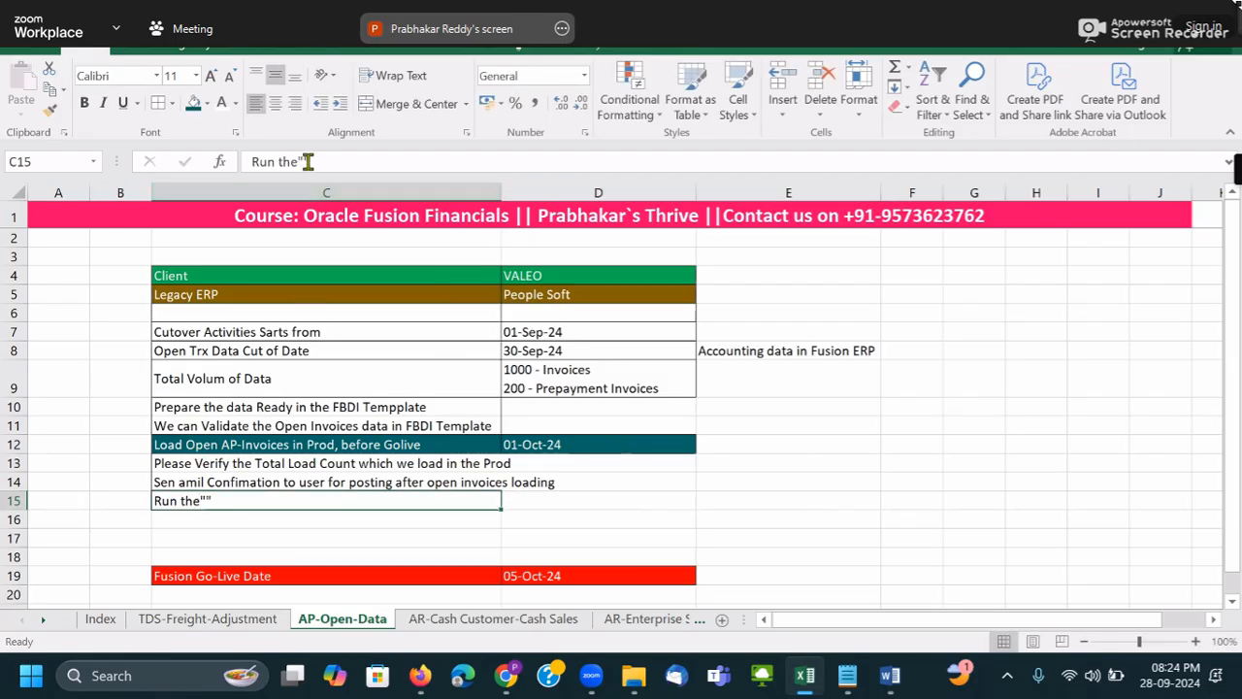
click(307, 161)
text(Create)
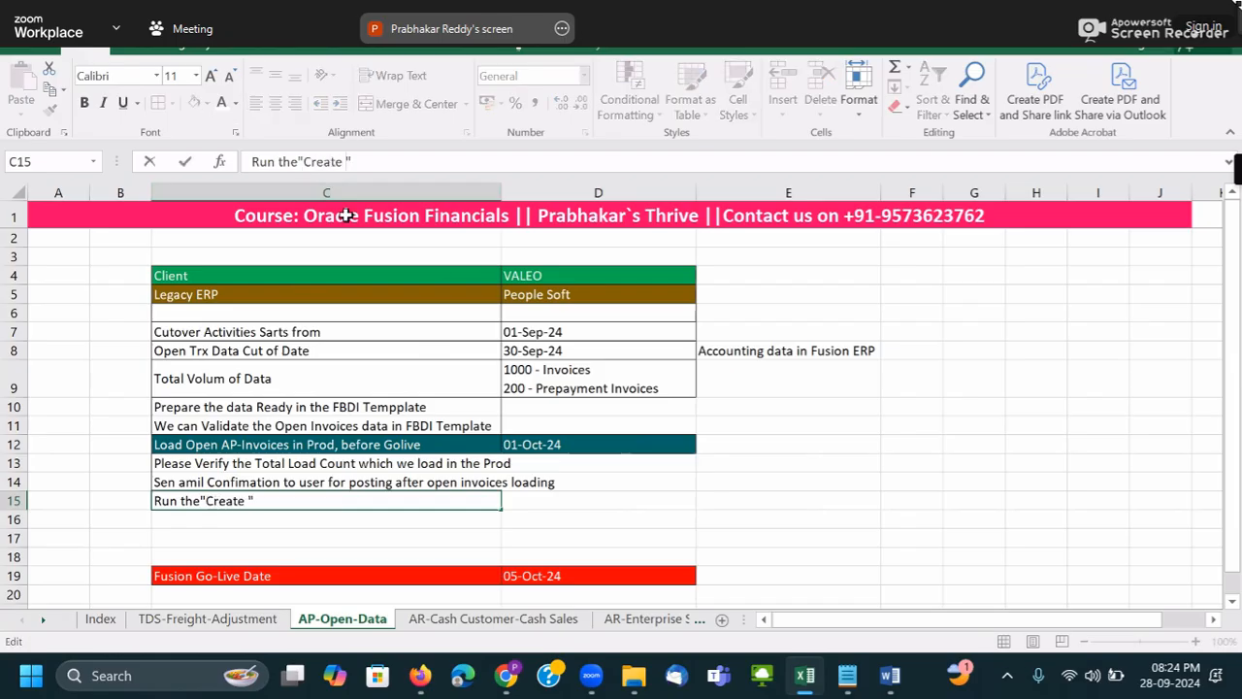
text( Accounting)
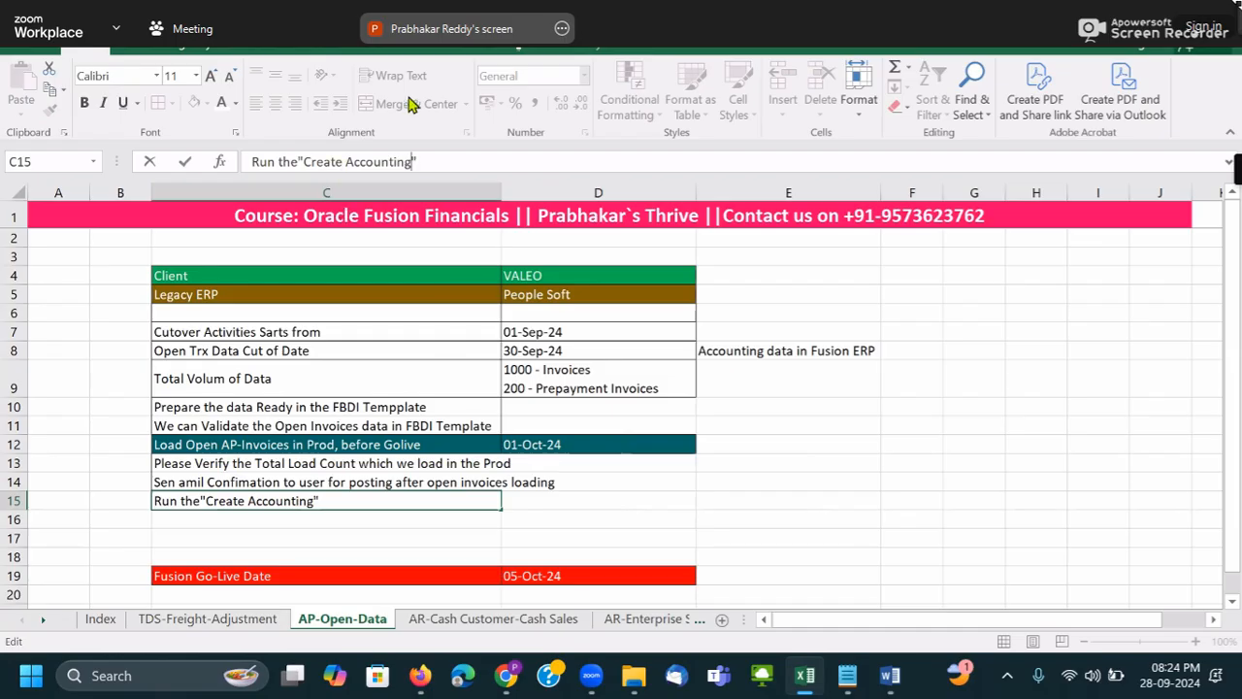
text(for Payables)
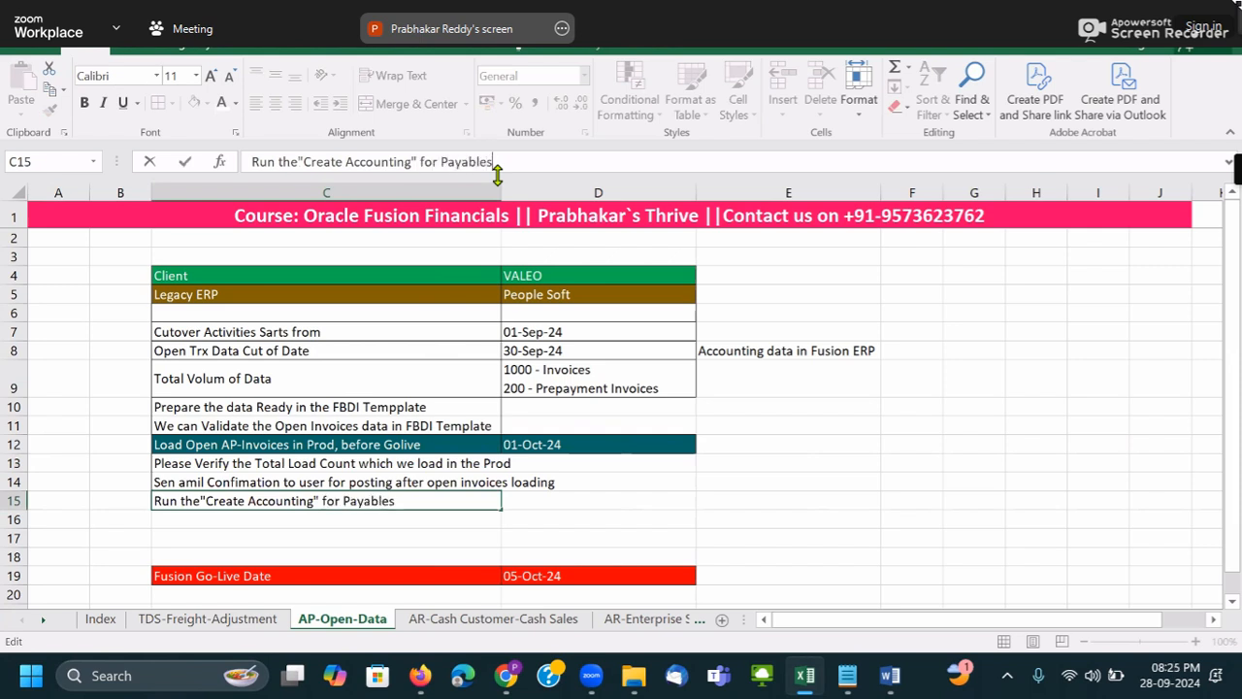
key(Return)
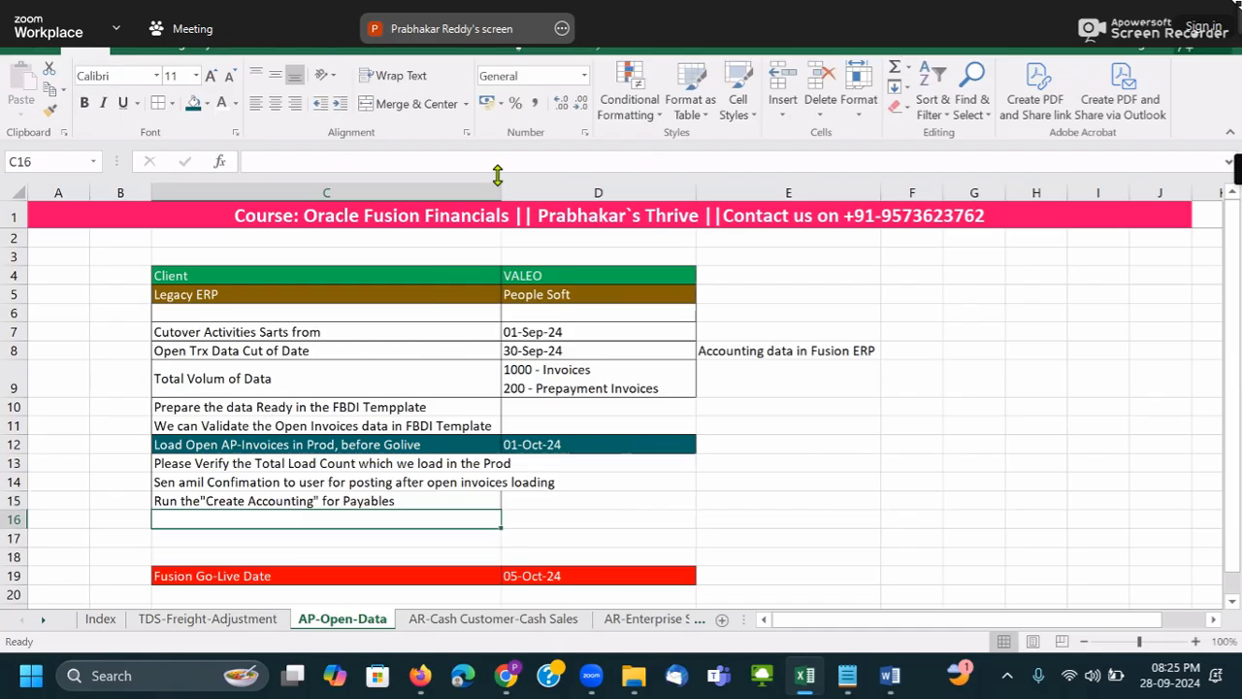
- Enter "Transfer the Payables Open Journal Entires to GL" in C16
text(Trans)
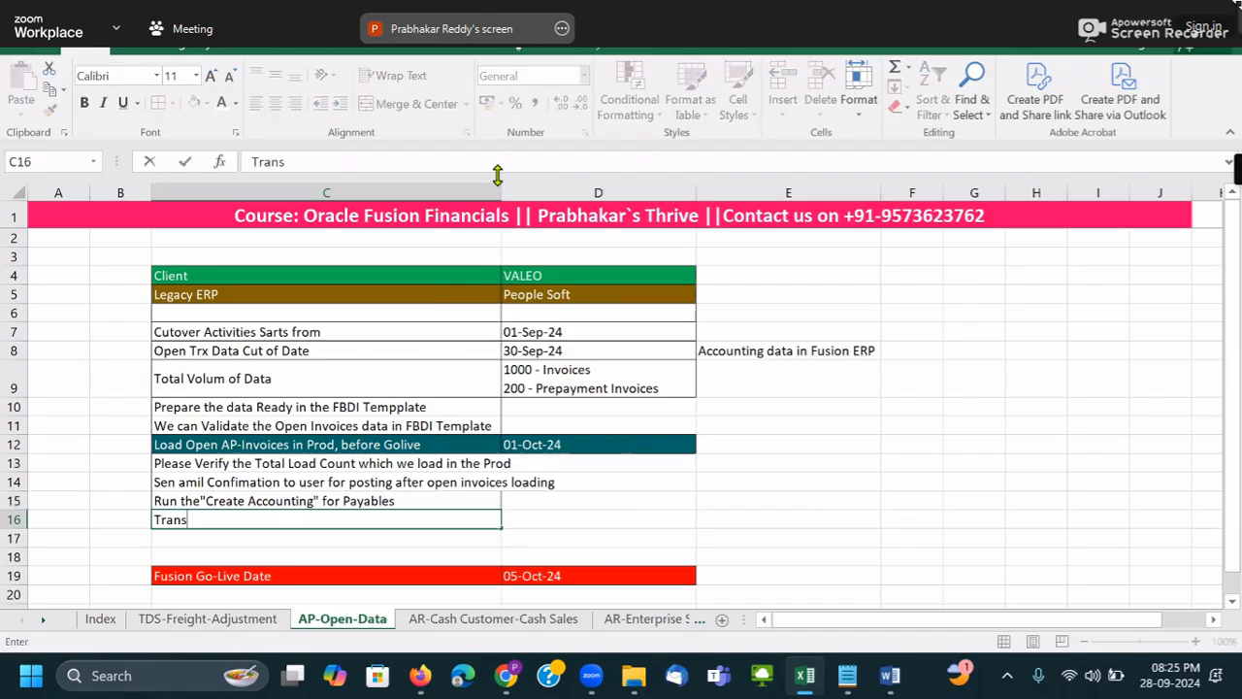
text(fer the Journal)
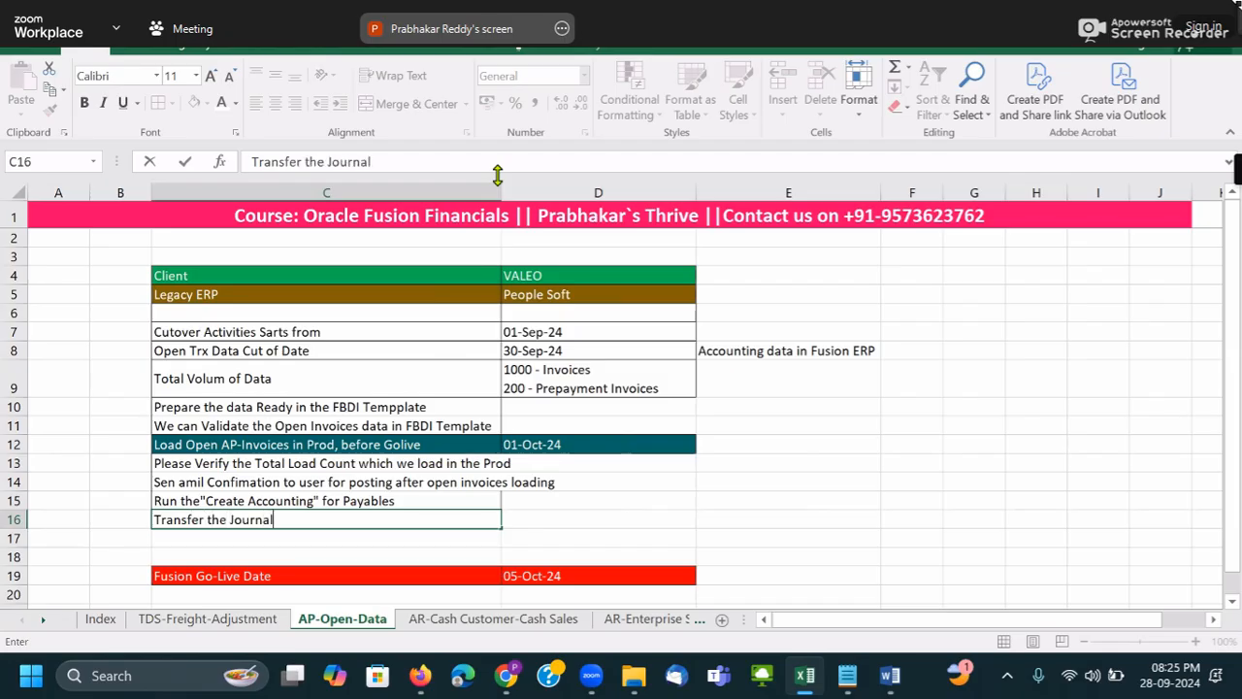
text( Entires to)
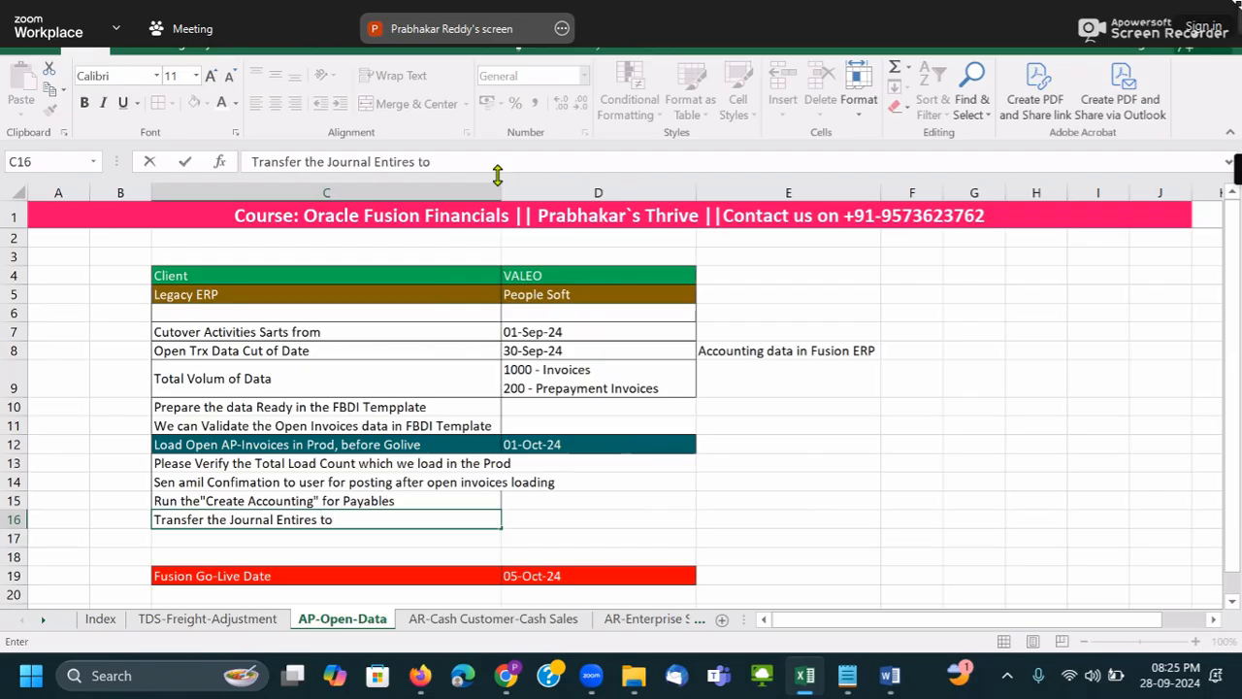
text(GL)
click(230, 519)
text(Payables)
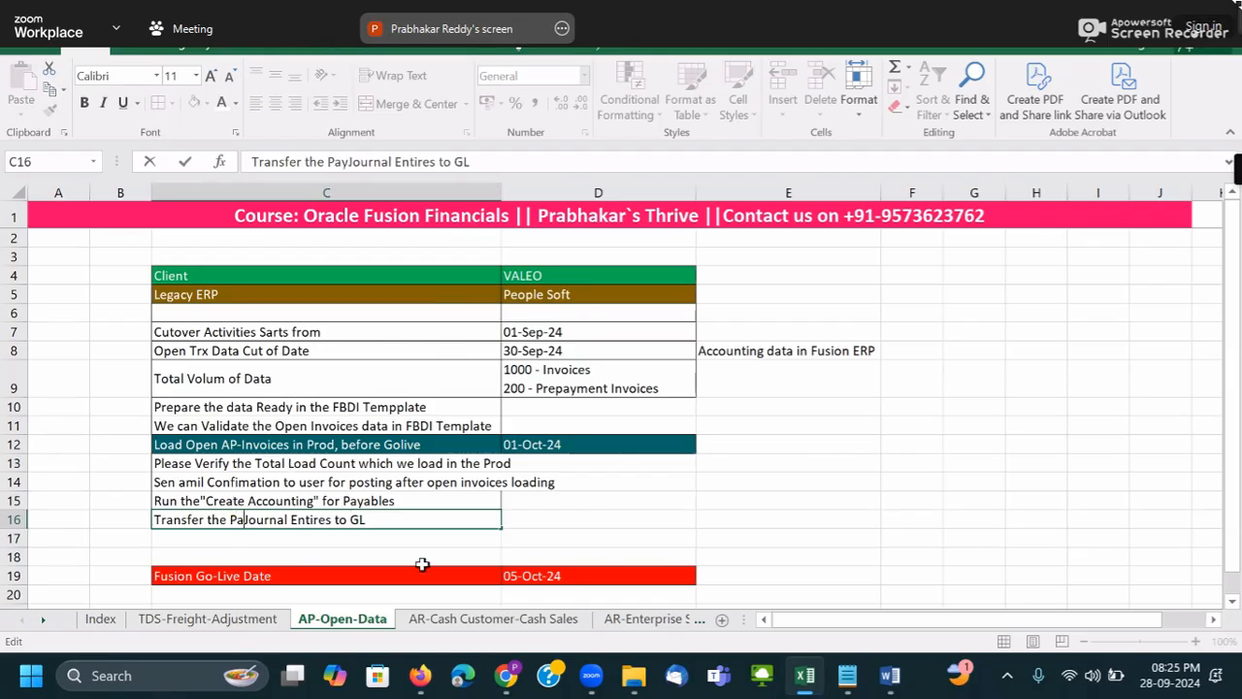
text( Open)
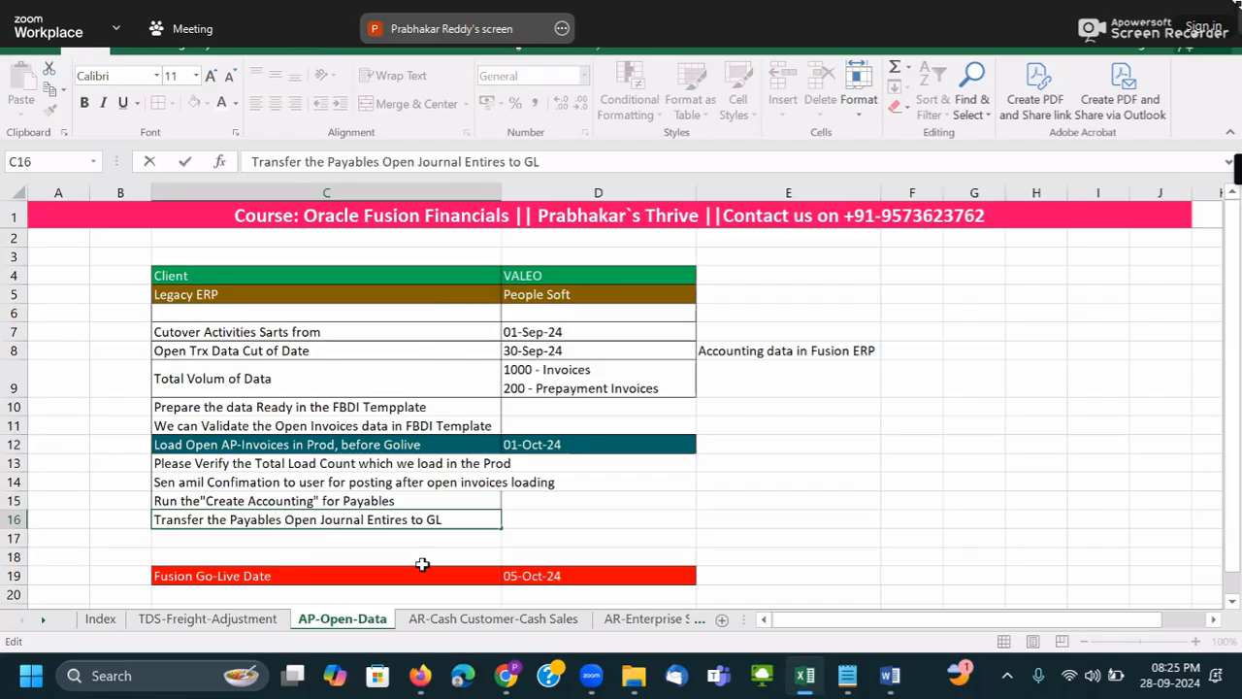
click(458, 534)
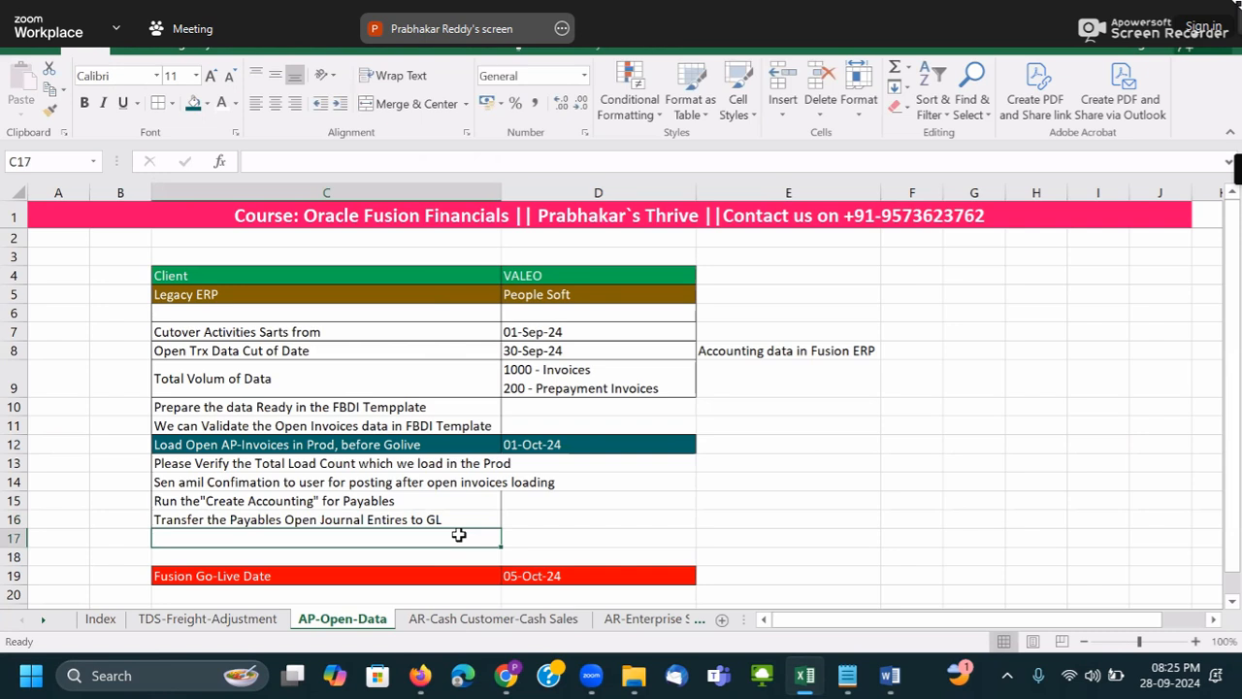
- Enter 'By using the ""' in C17, with an empty pair of quotation marks at the end
text(By u)
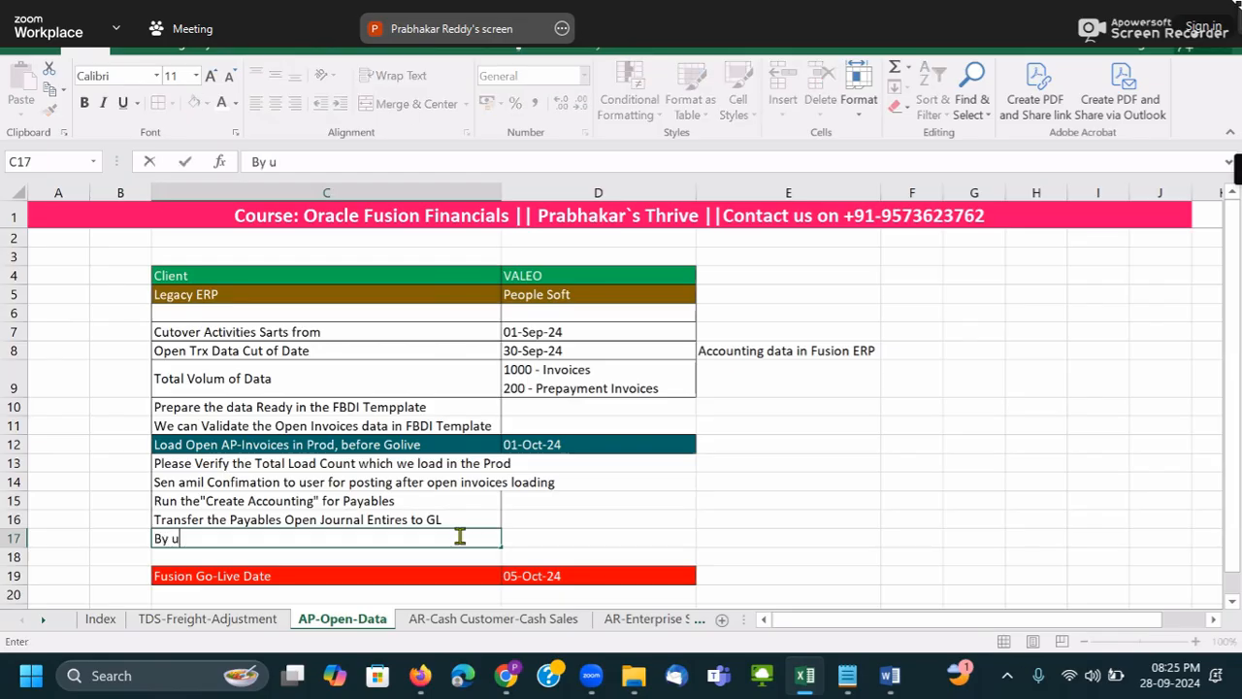
text(sing the "")
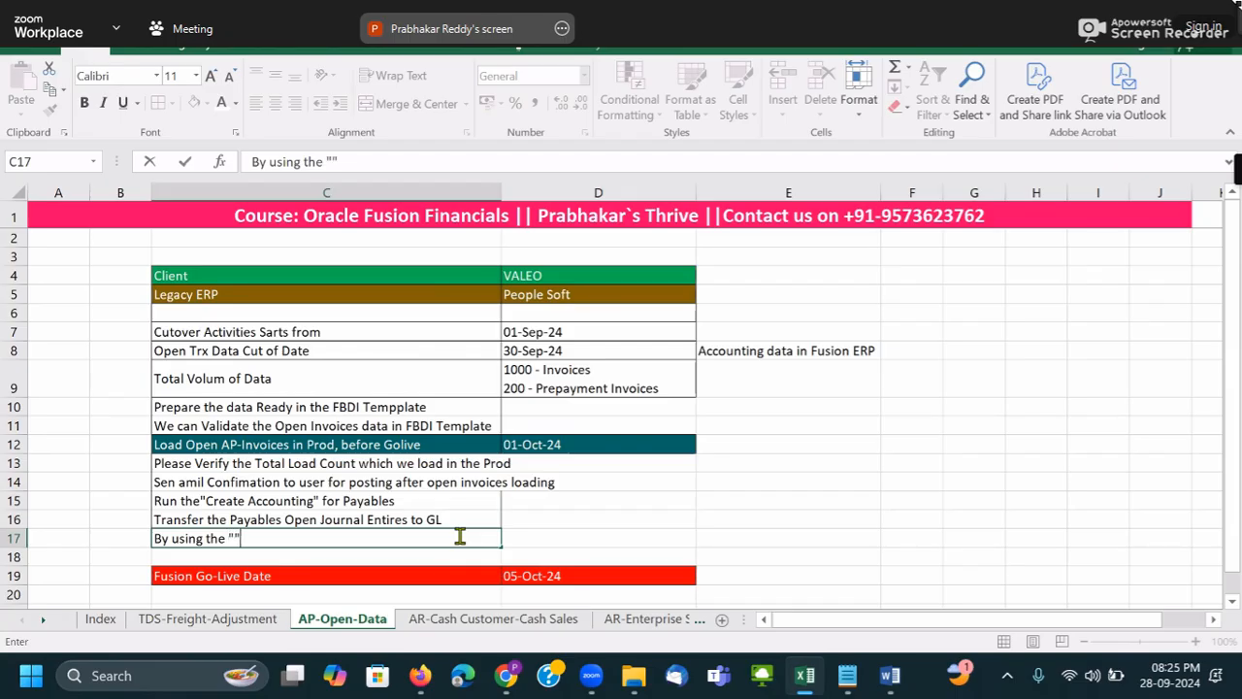
key(Left)
text(R)
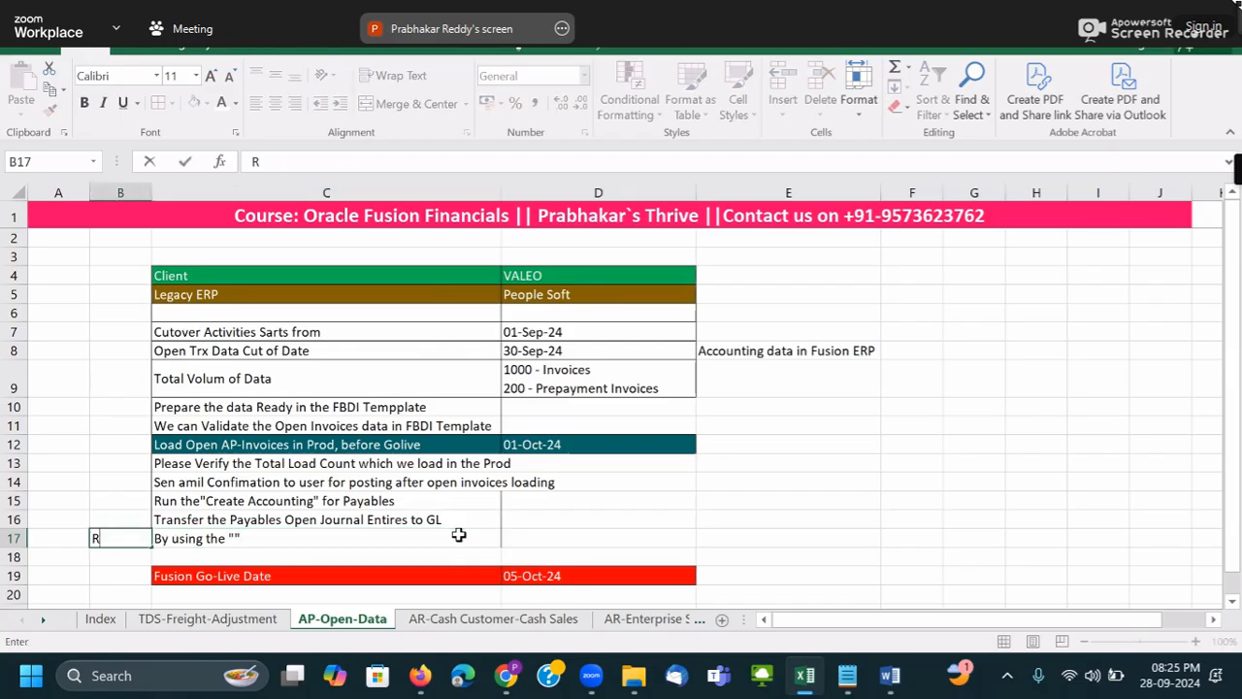
text(eversa.)
key(BackSpace)
text(l)
key(Right)
key(Left)
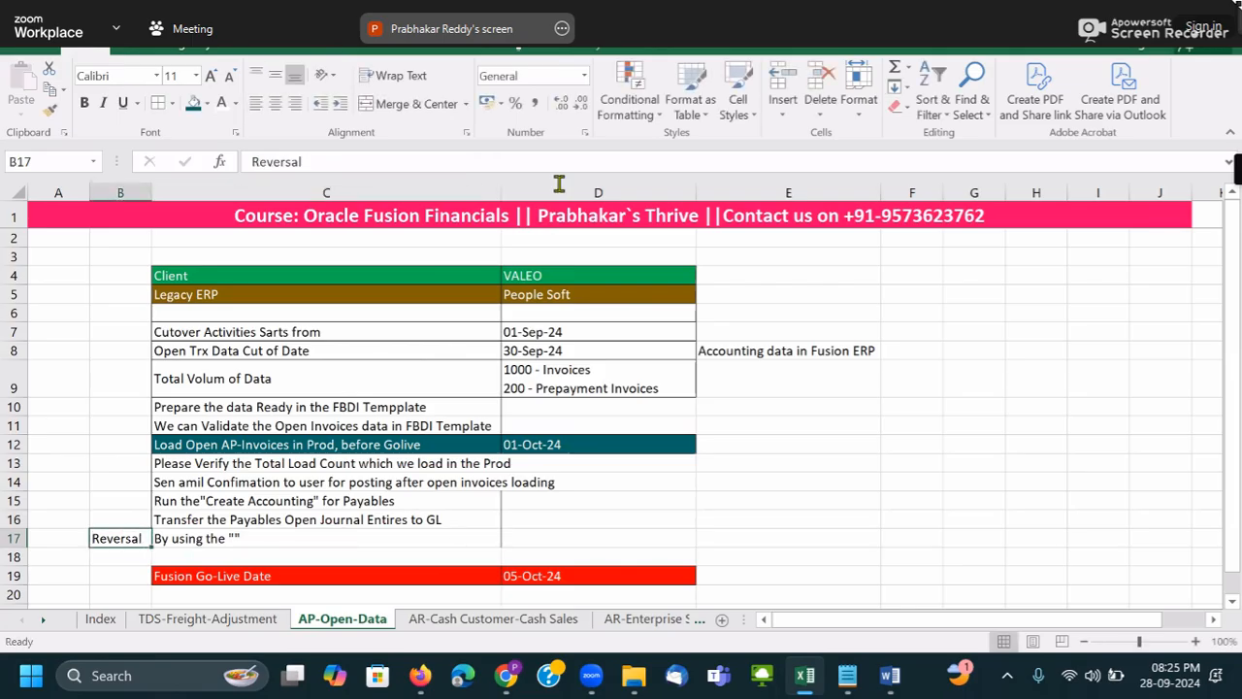
key(BackSpace)
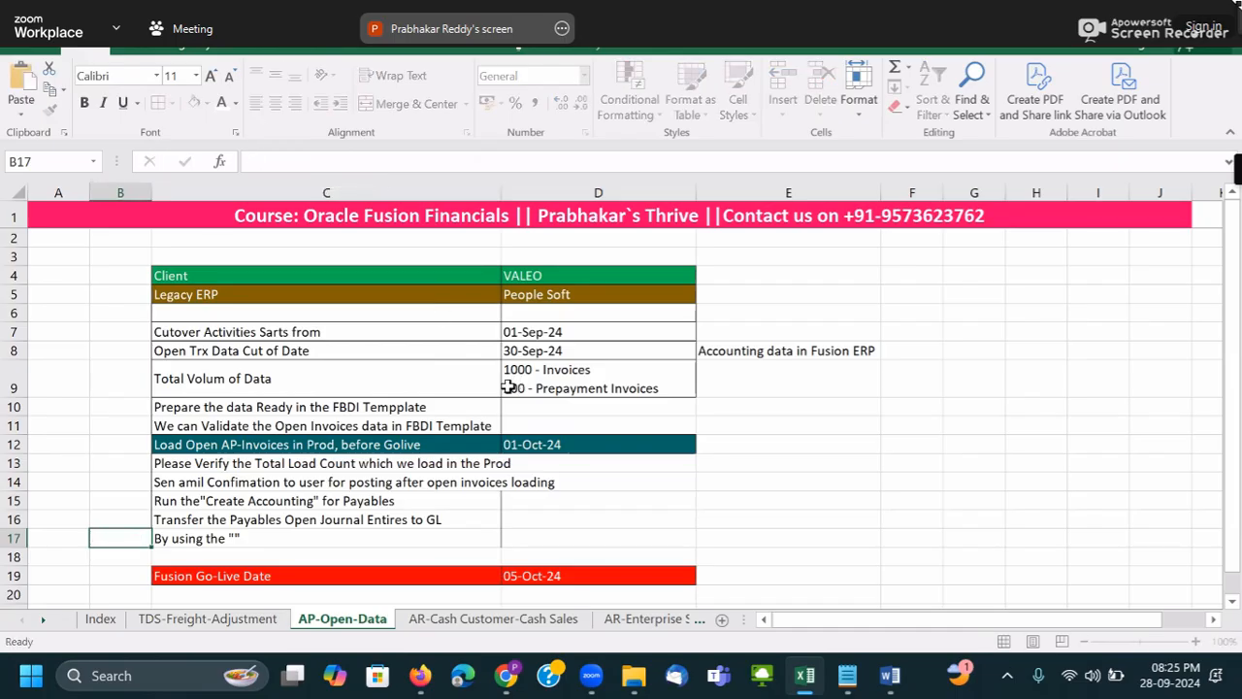
- Fill the empty quotation marks in C17 with Reversal and continue the sentence with "methods like Change Sign"
key(Tab)
click(332, 161)
text(Reversal)
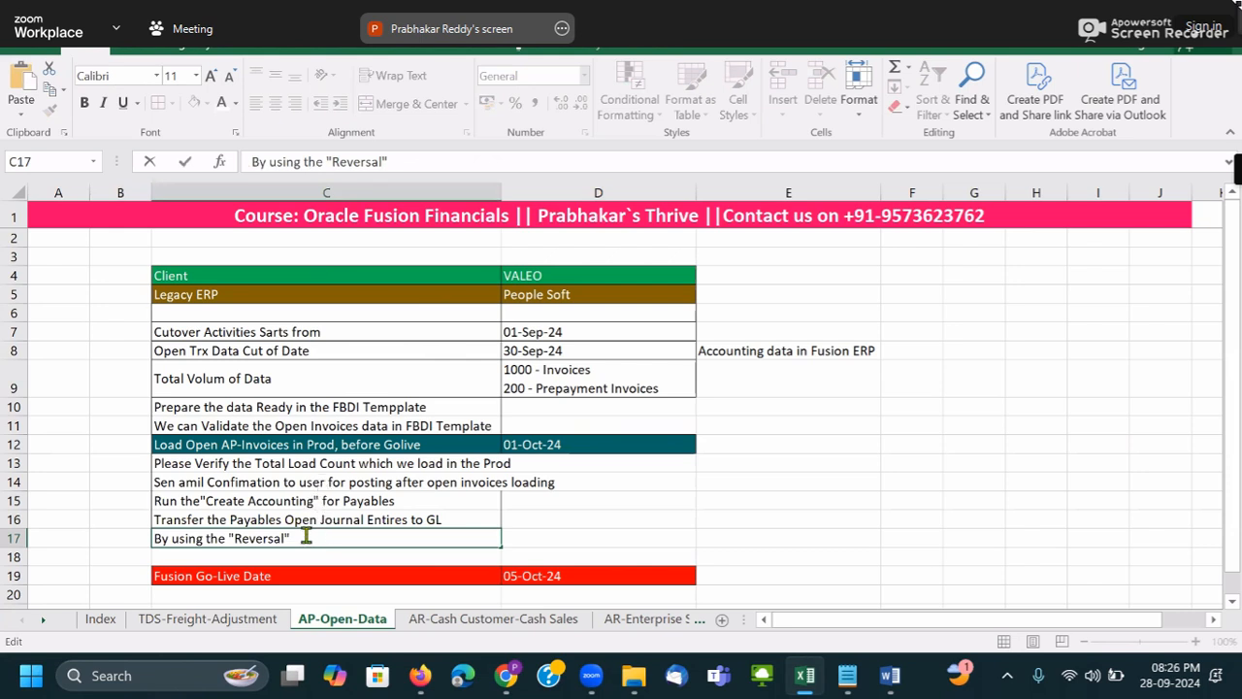
click(229, 538)
text(method)
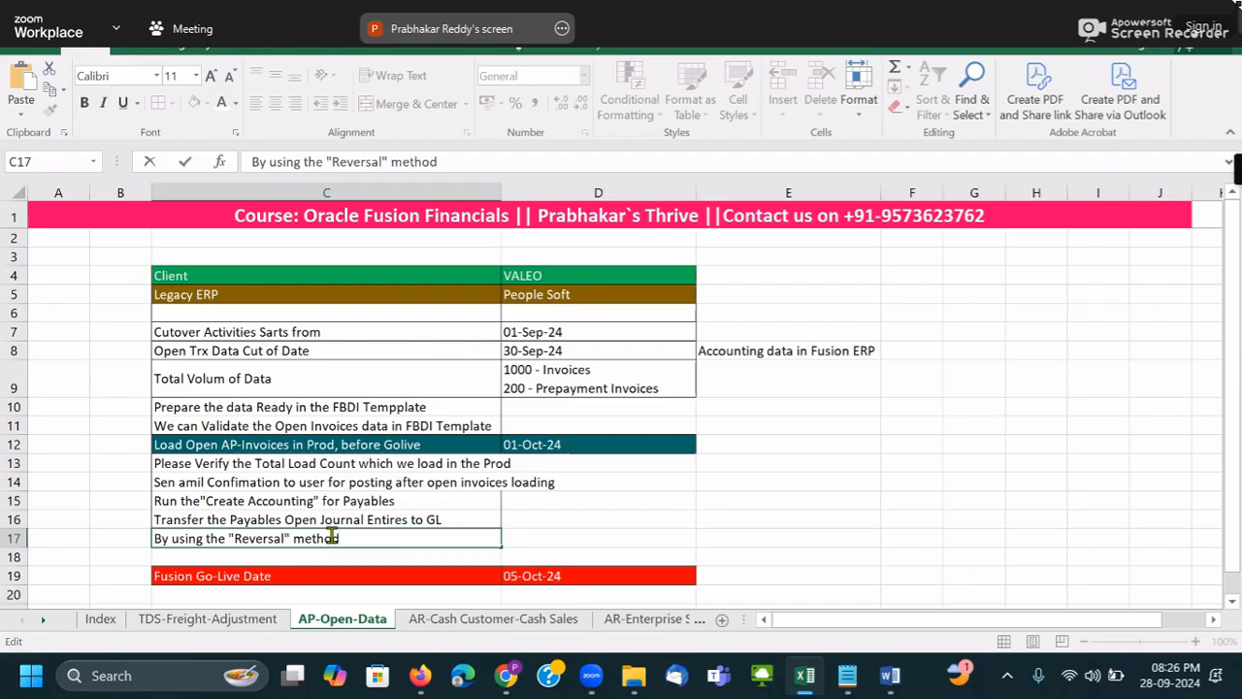
text(s like Change Sign)
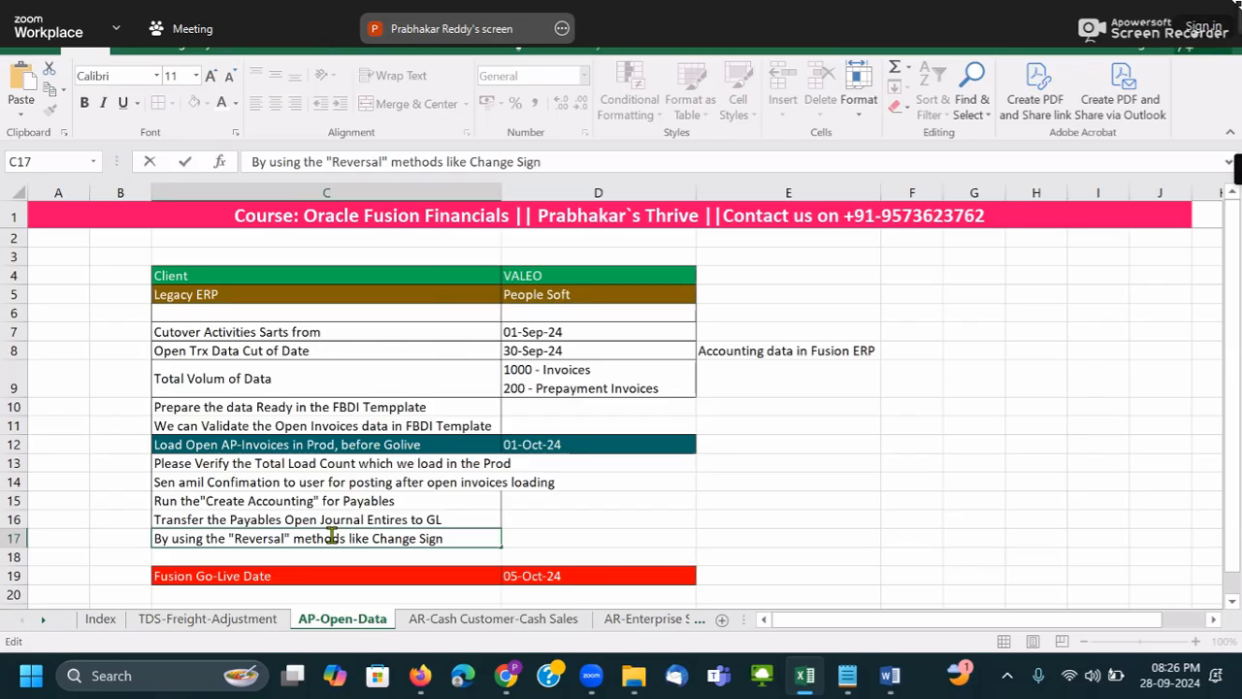
- Continue C17 with ", we can Revers the AP-Open invoice open data in the GL,"
text(, we can Rever th)
key(BackSpace)
key(BackSpace)
key(BackSpace)
text(s the )
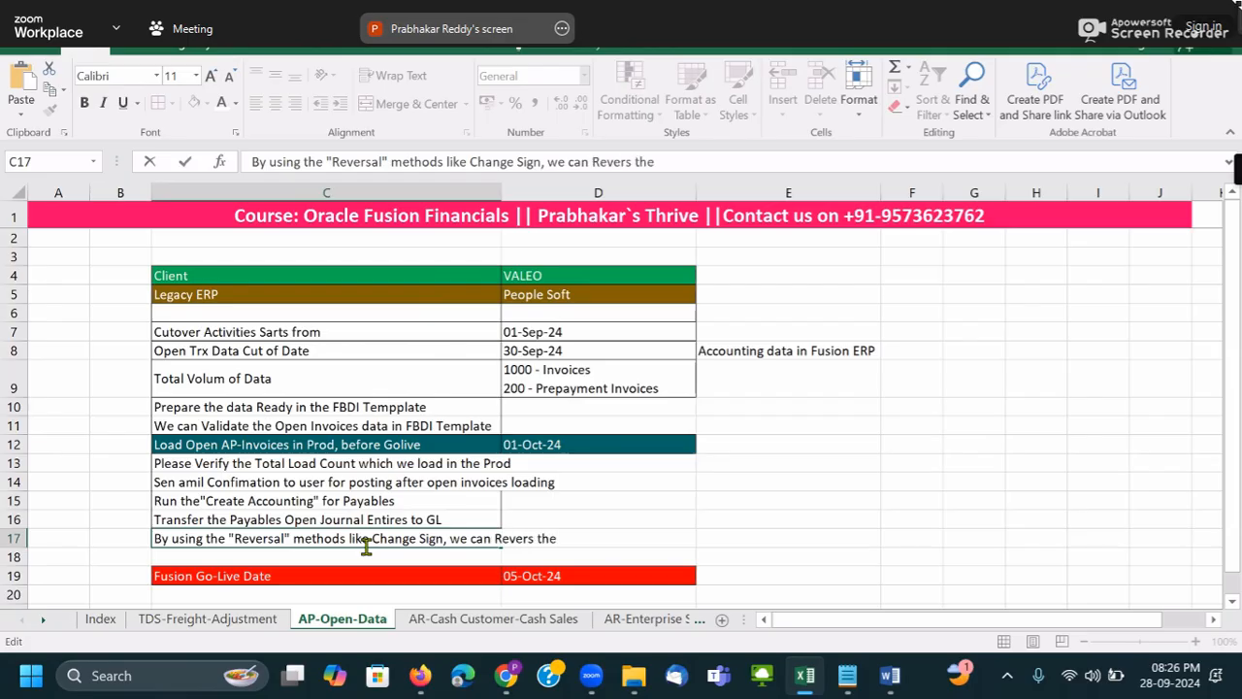
text(AP-Open inv)
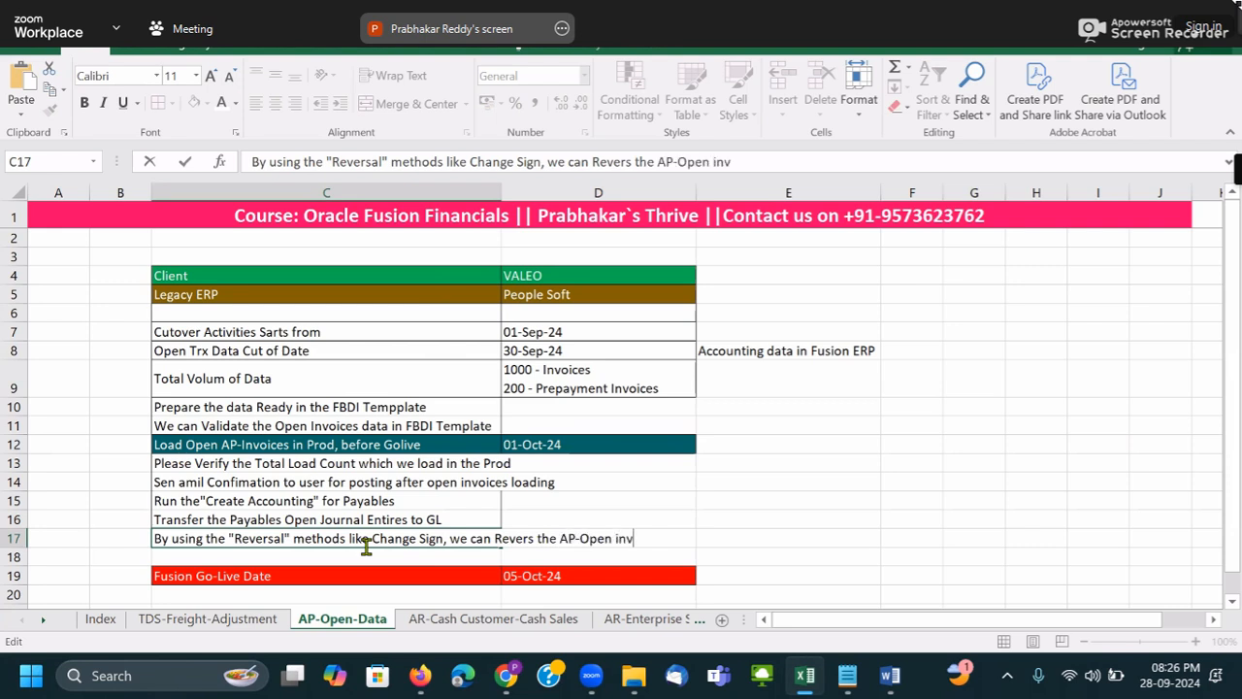
text(oice open data)
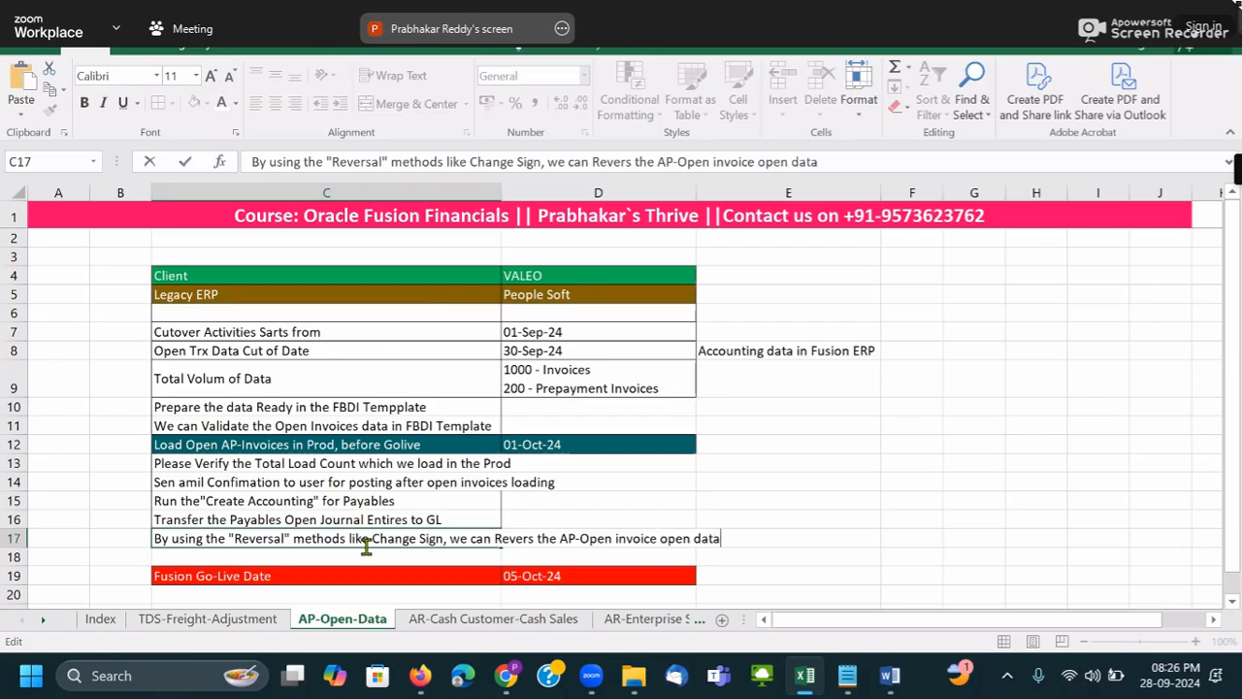
text( in the GL, )
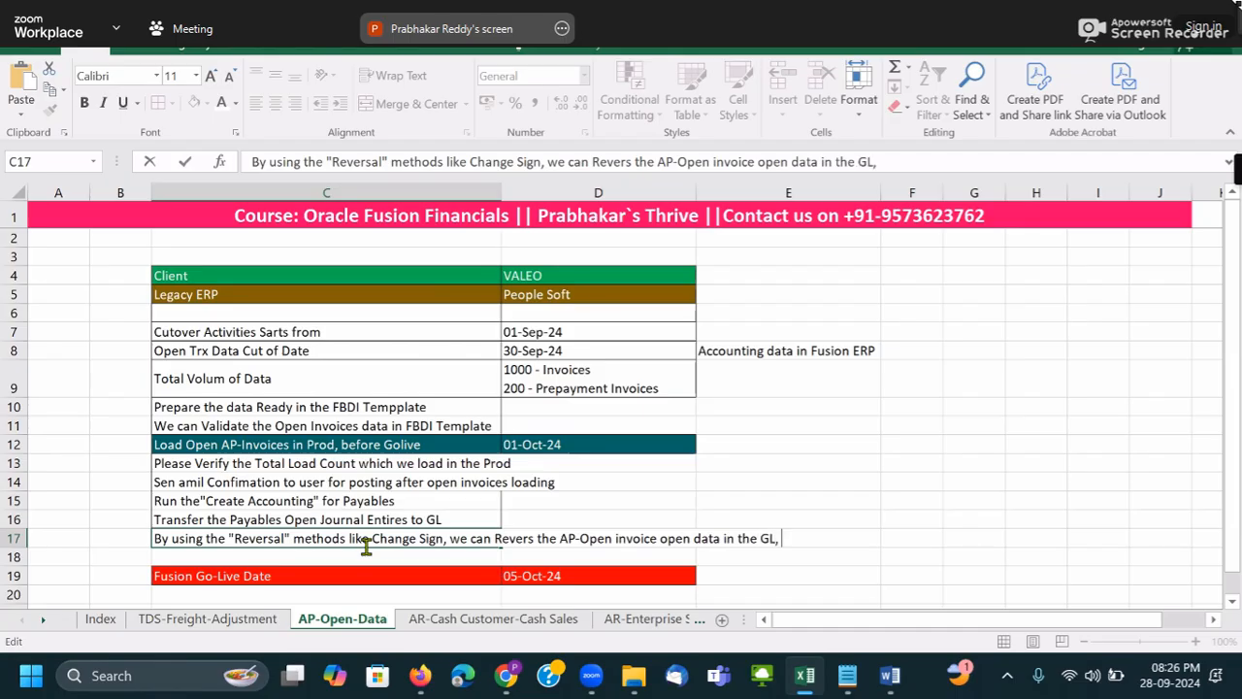
- Remove the words "open data" after "AP-Open invoice" in C17
text(as)
key(BackSpace)
key(BackSpace)
drag(659, 540, 719, 546)
key(Delete)
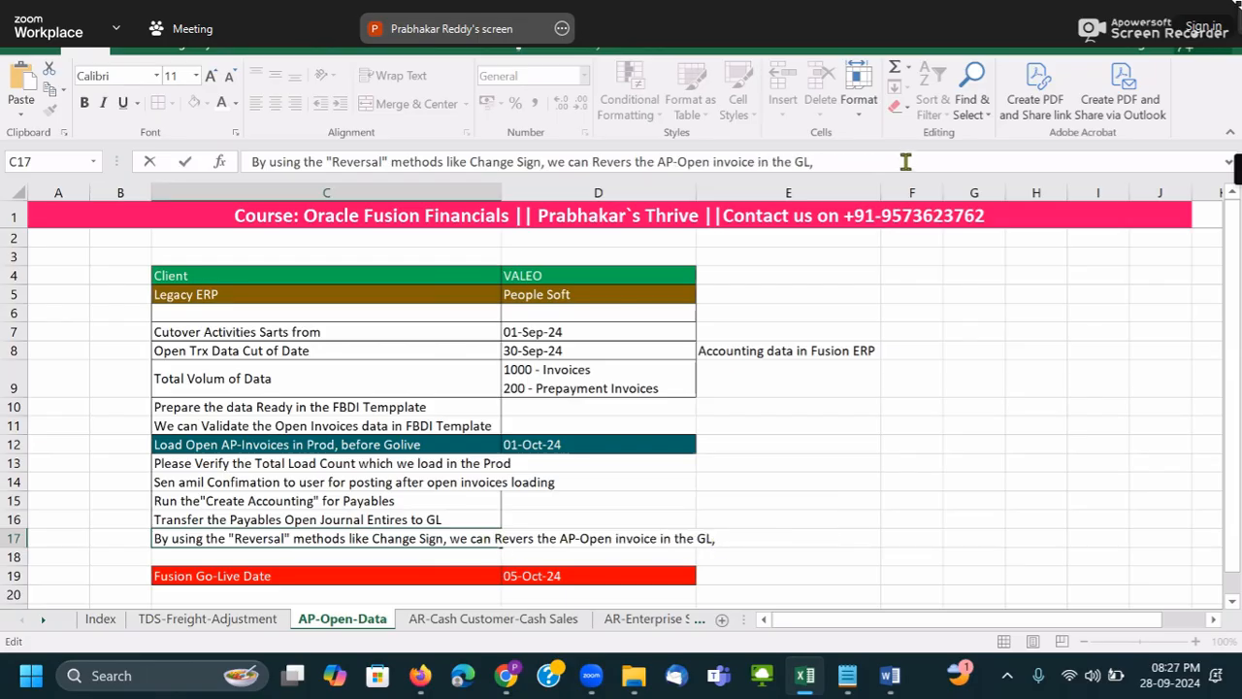
- Finish the C17 sentence with "to Avoid the Duplication in the GL TB -Trial Blance"
text(to Avoid)
text( the )
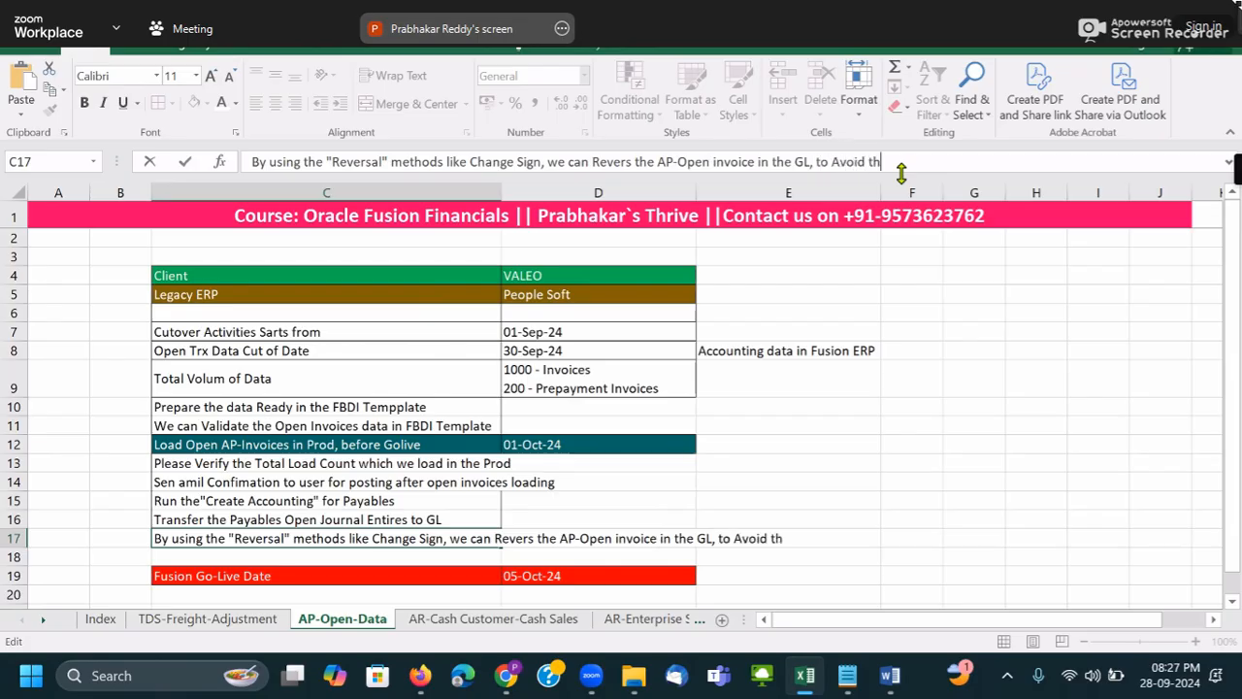
text(Duplication in the )
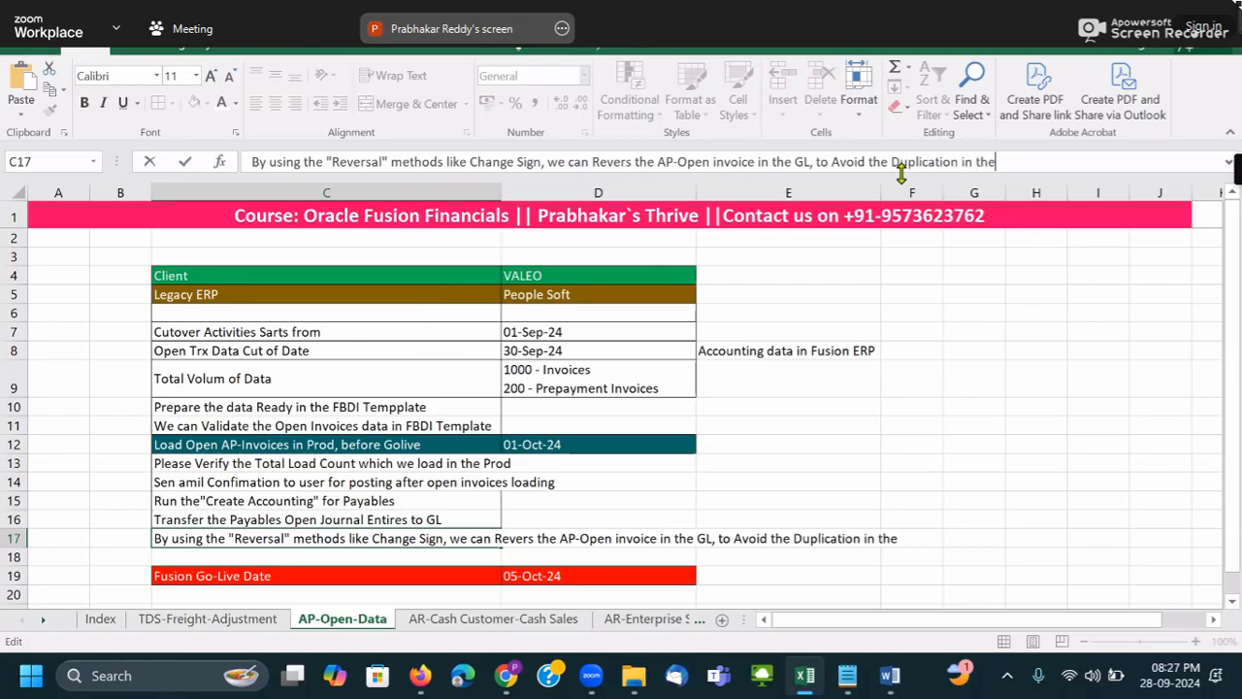
text(GL TB -Trial blnace)
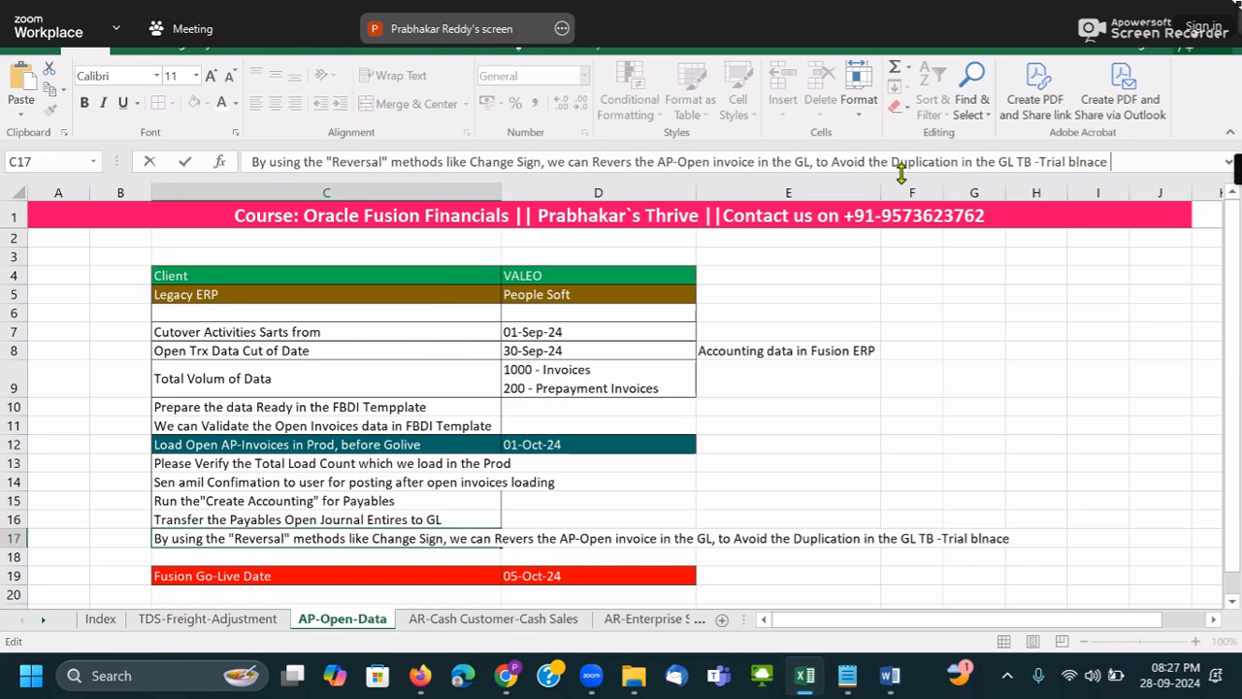
key(BackSpace)
key(BackSpace)
key(BackSpace)
key(BackSpace)
key(BackSpace)
key(BackSpace)
key(BackSpace)
text(Blance)
key(Tab)
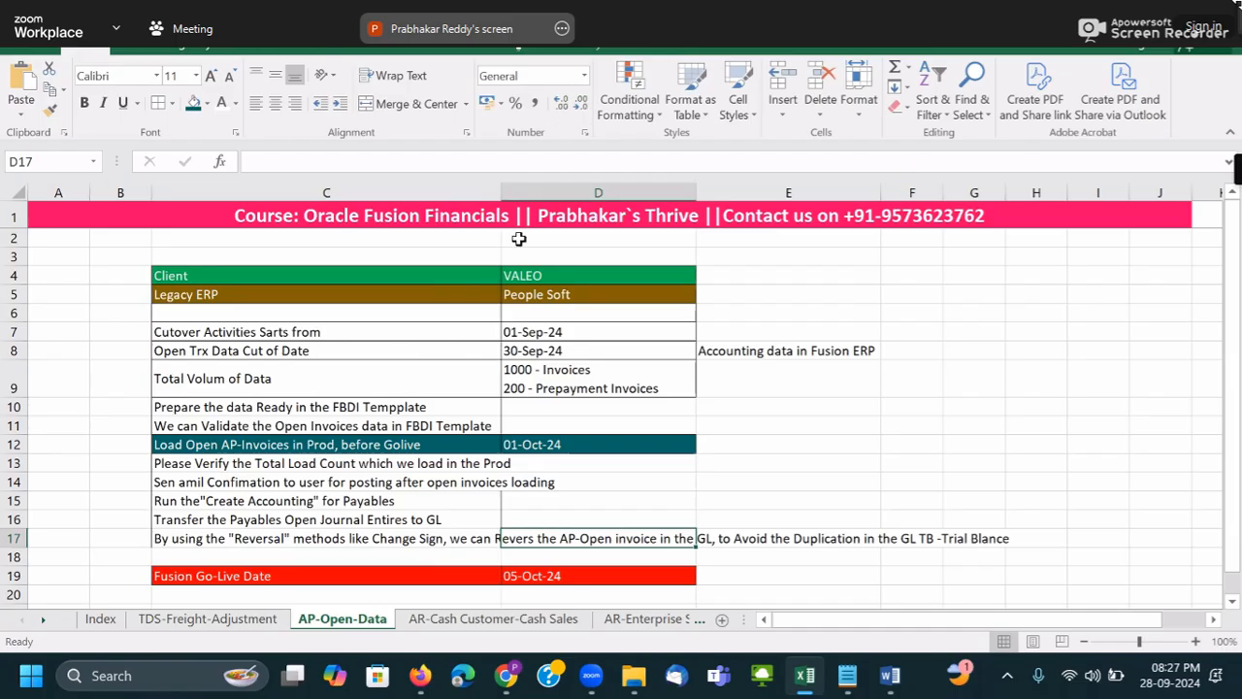
- Widen column C to fit its longest text and copy the timeline table C4:E19
double_click(501, 188)
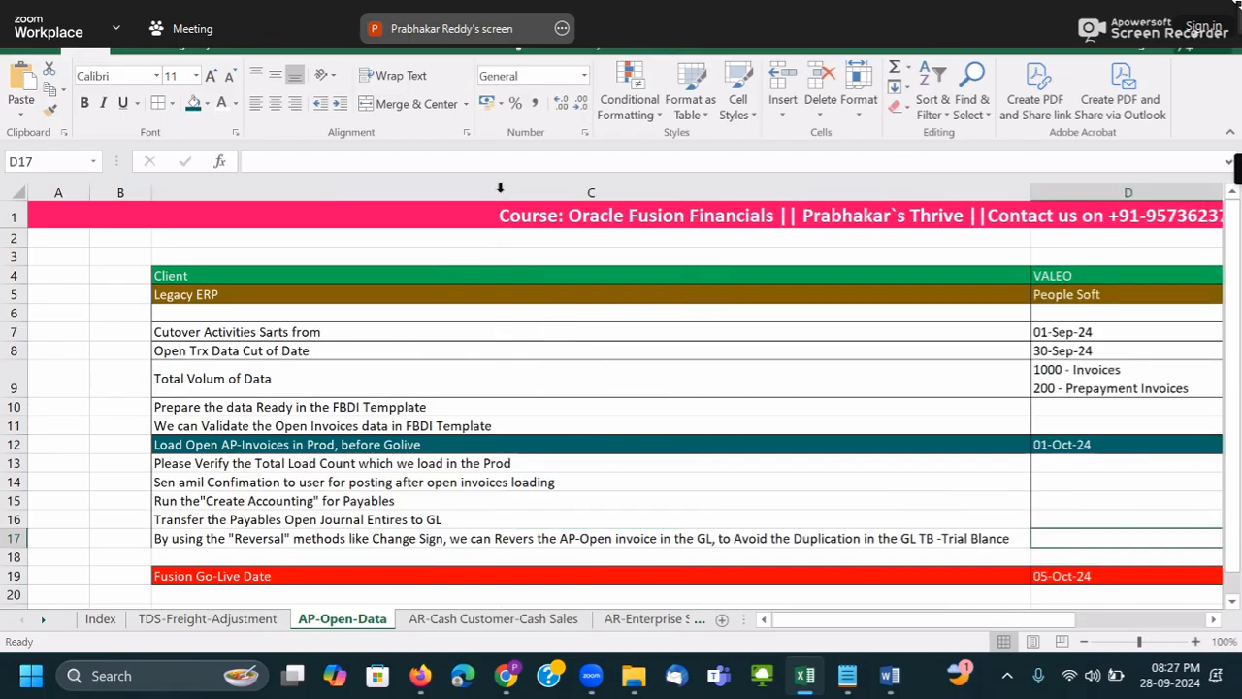
drag(1030, 187, 1012, 188)
drag(167, 275, 285, 569)
key(ctrl+c)
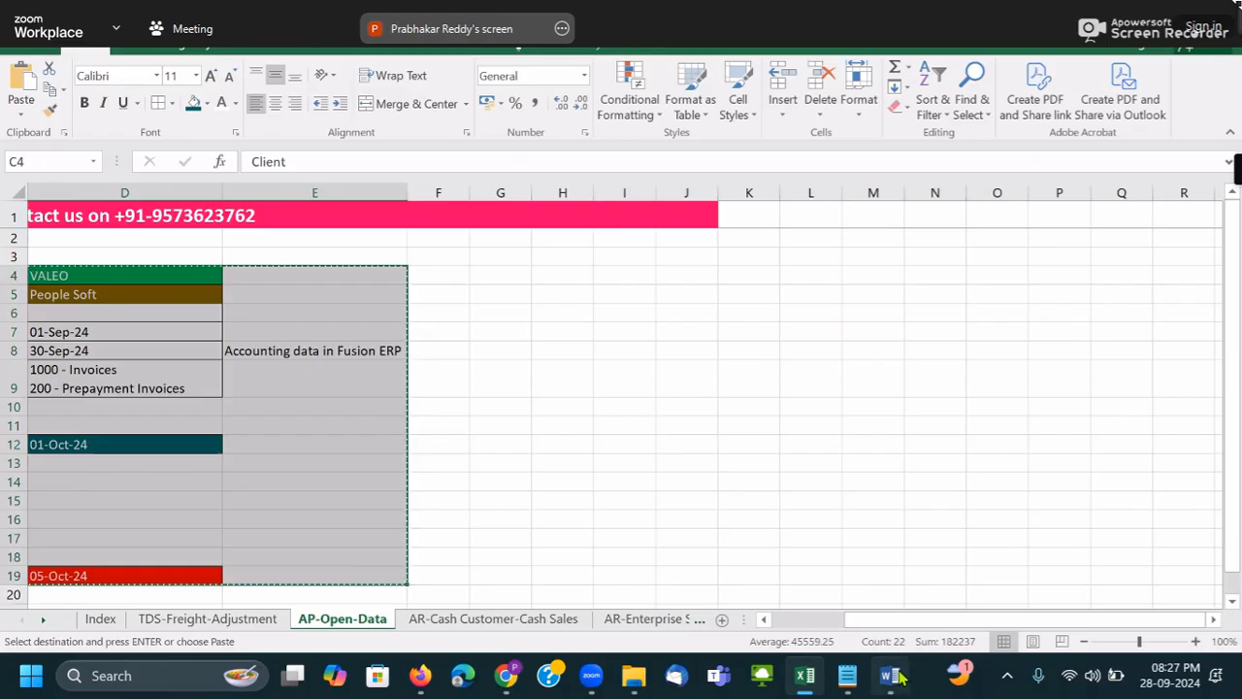
- Switch to Word, create a new blank document and paste the copied timeline table into it
mouse_move(893, 678)
click(880, 577)
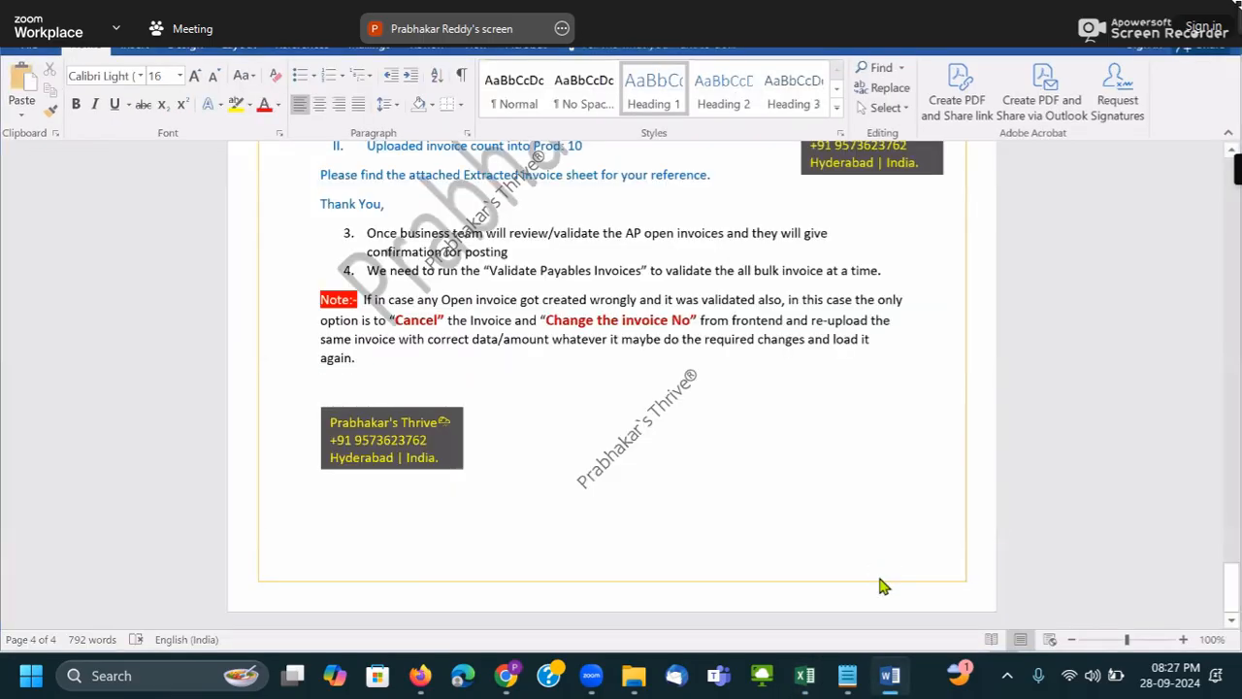
key(ctrl+n)
key(ctrl+v)
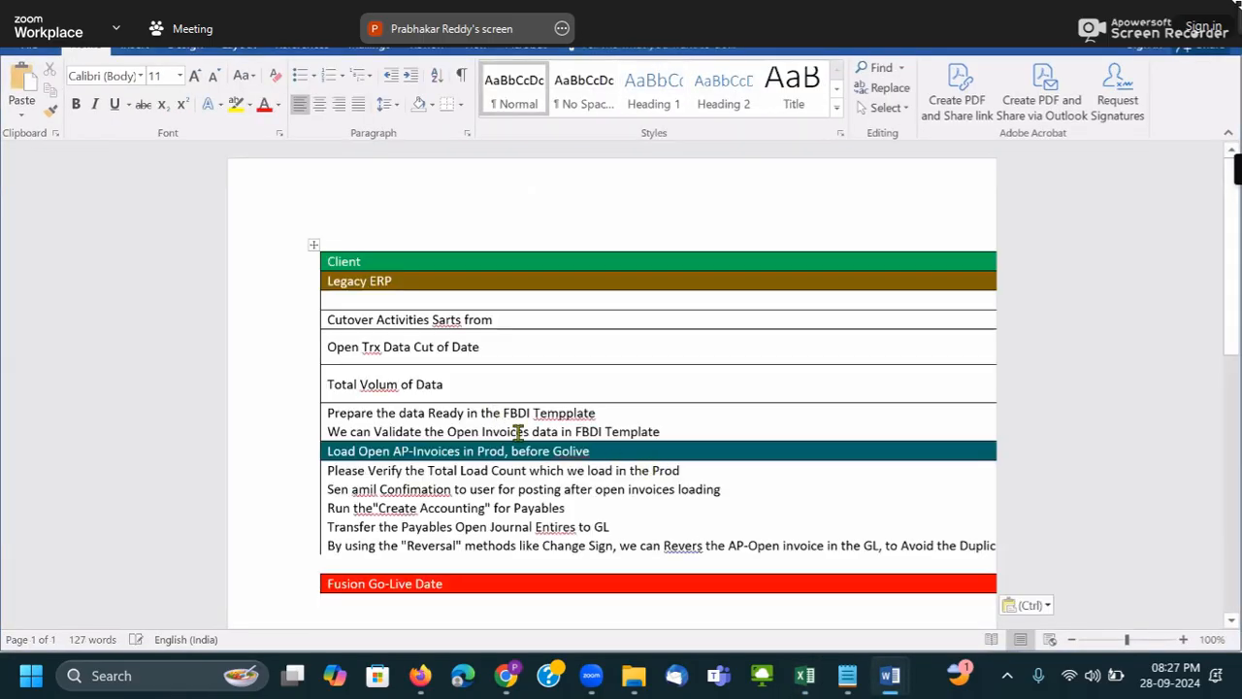
- Correct the spelling of "Volum" to "Volume" and "Sarts" to "Starts" in the pasted table
right_click(372, 385)
click(346, 408)
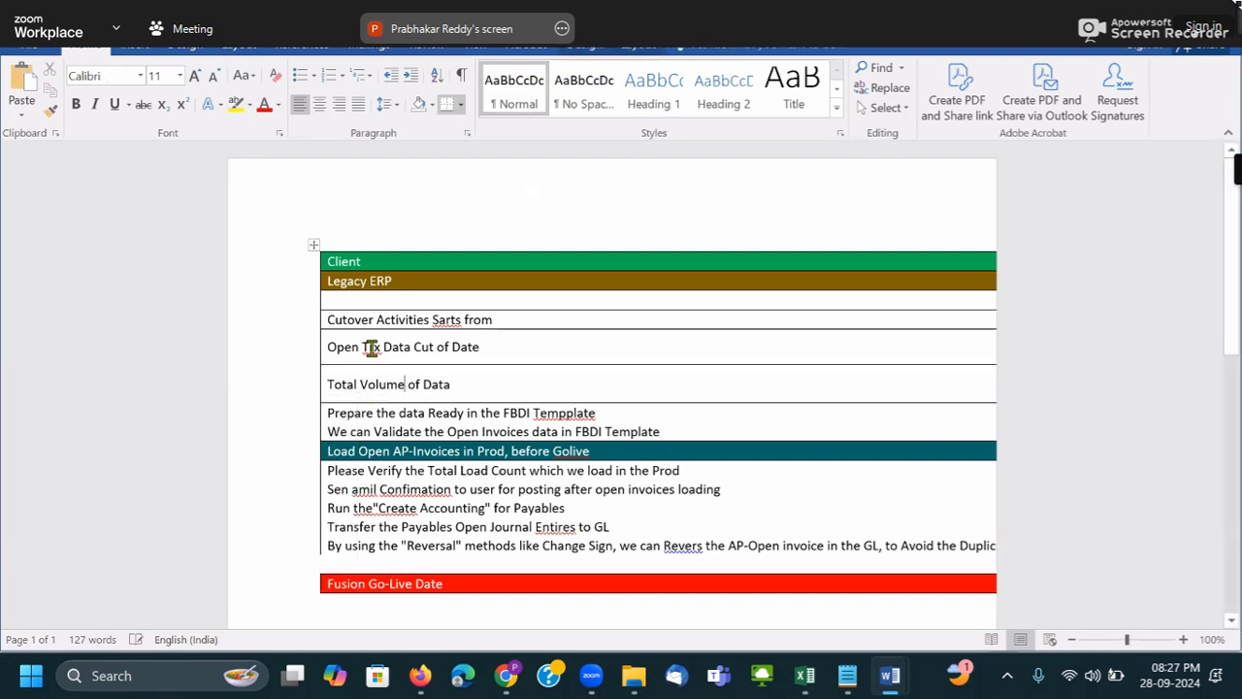
right_click(374, 350)
click(375, 349)
right_click(456, 318)
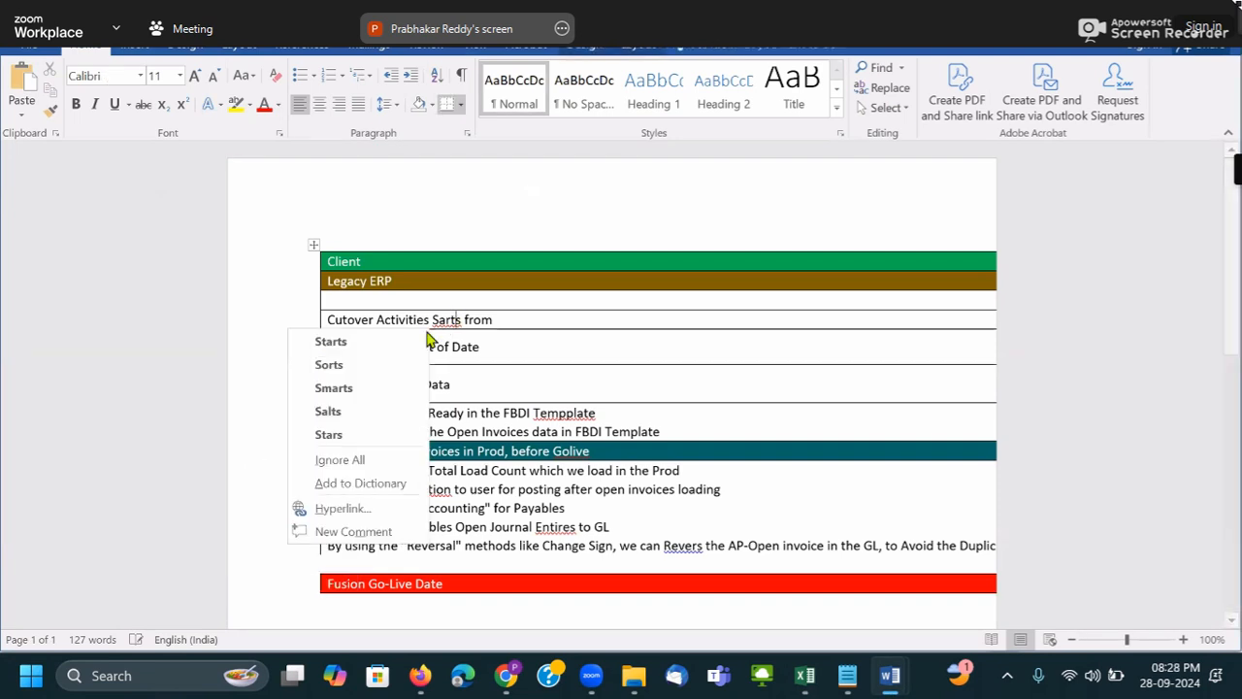
click(396, 339)
- Replace "Trx" with "Transaction" in the Open Data Cut of Date row
double_click(379, 347)
text(Tr)
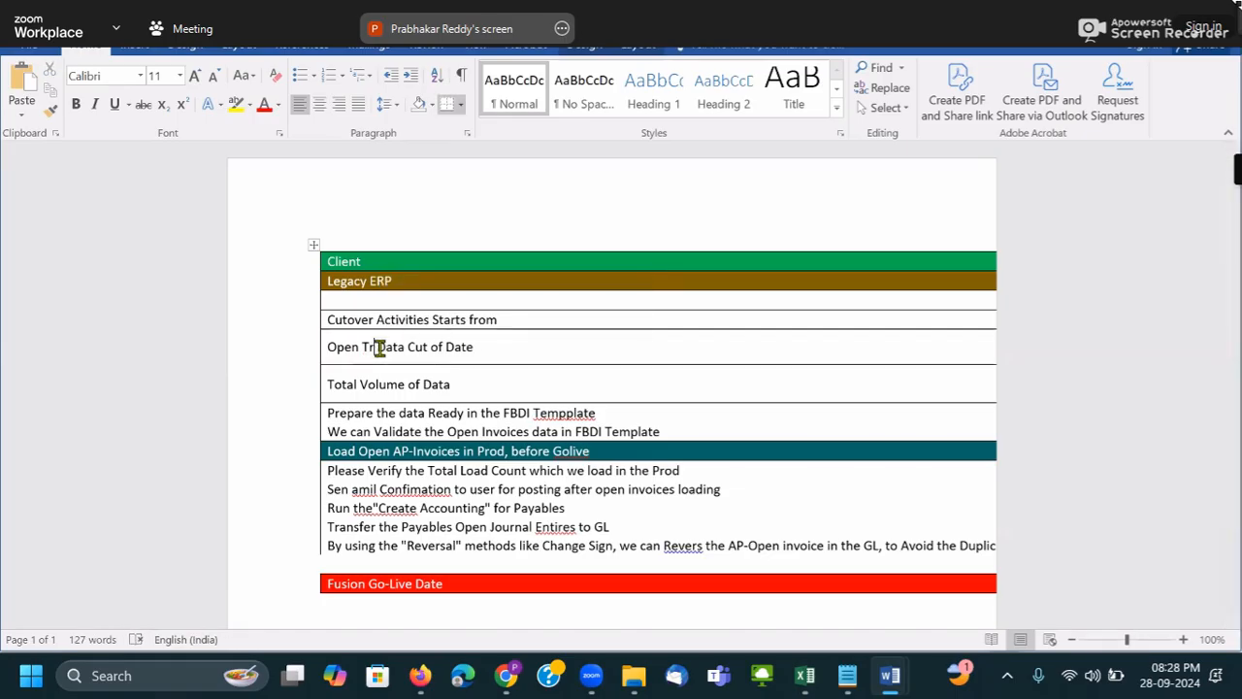
text(ansact)
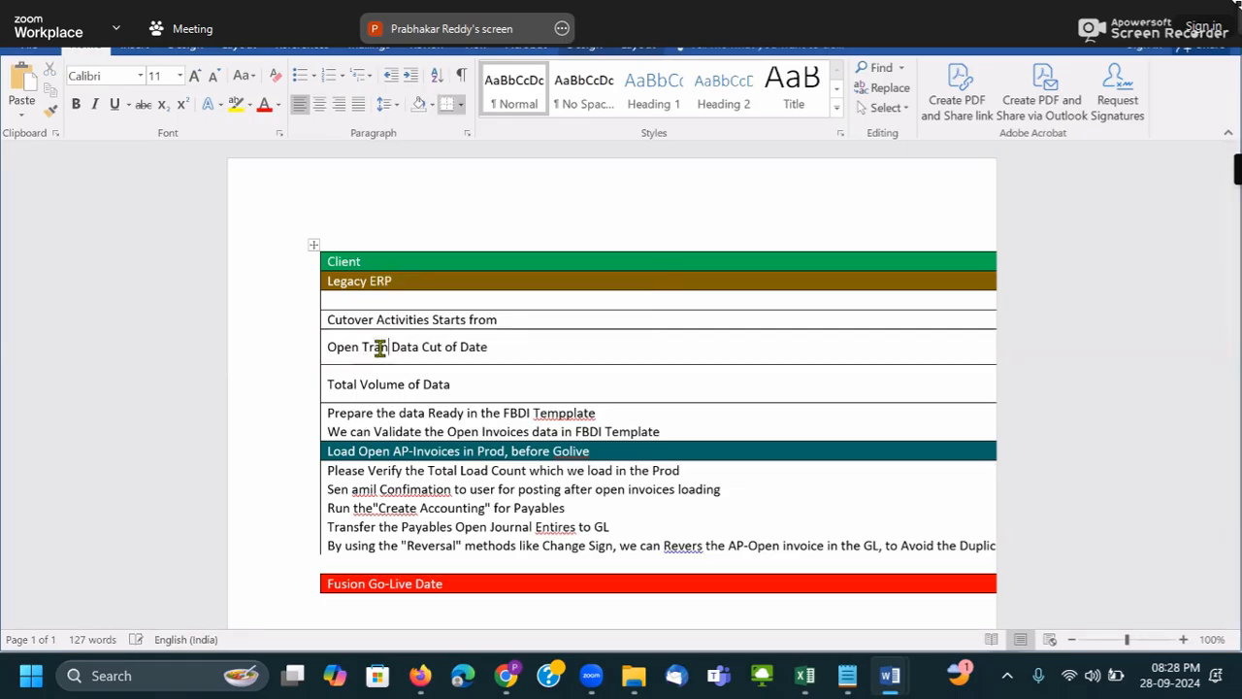
text(ion)
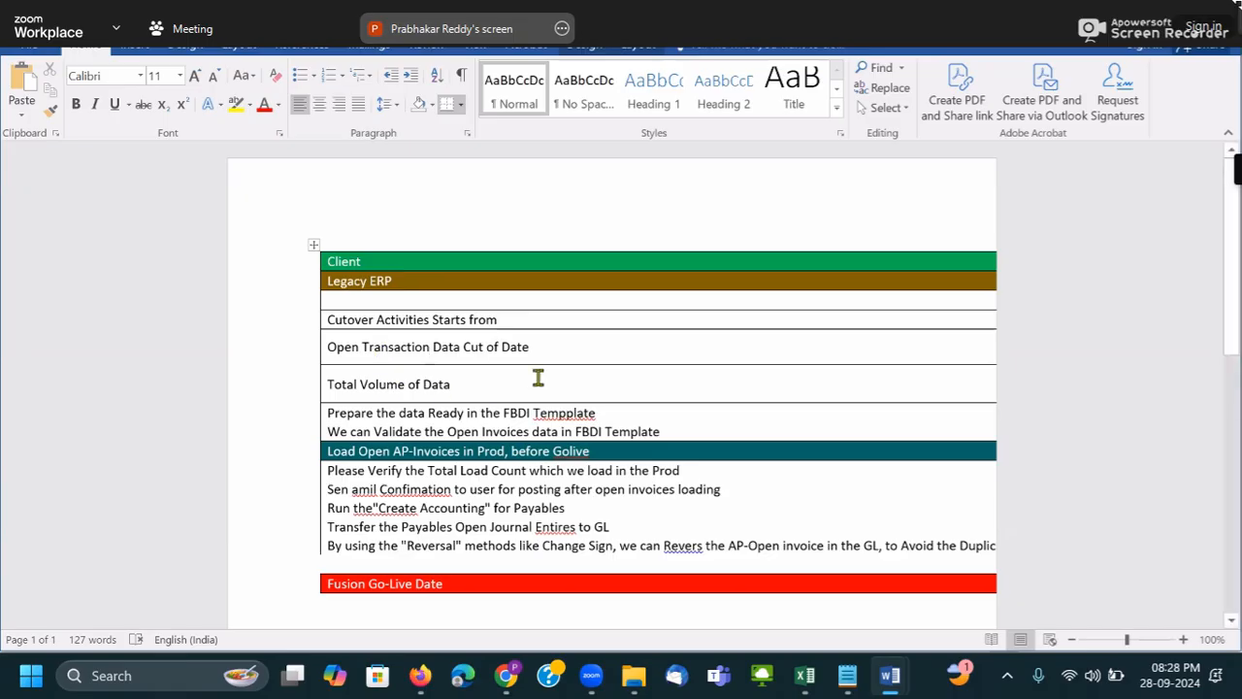
- Change the word "Data" to "Invoices" in the Total Volume row
click(475, 382)
double_click(444, 382)
text(In)
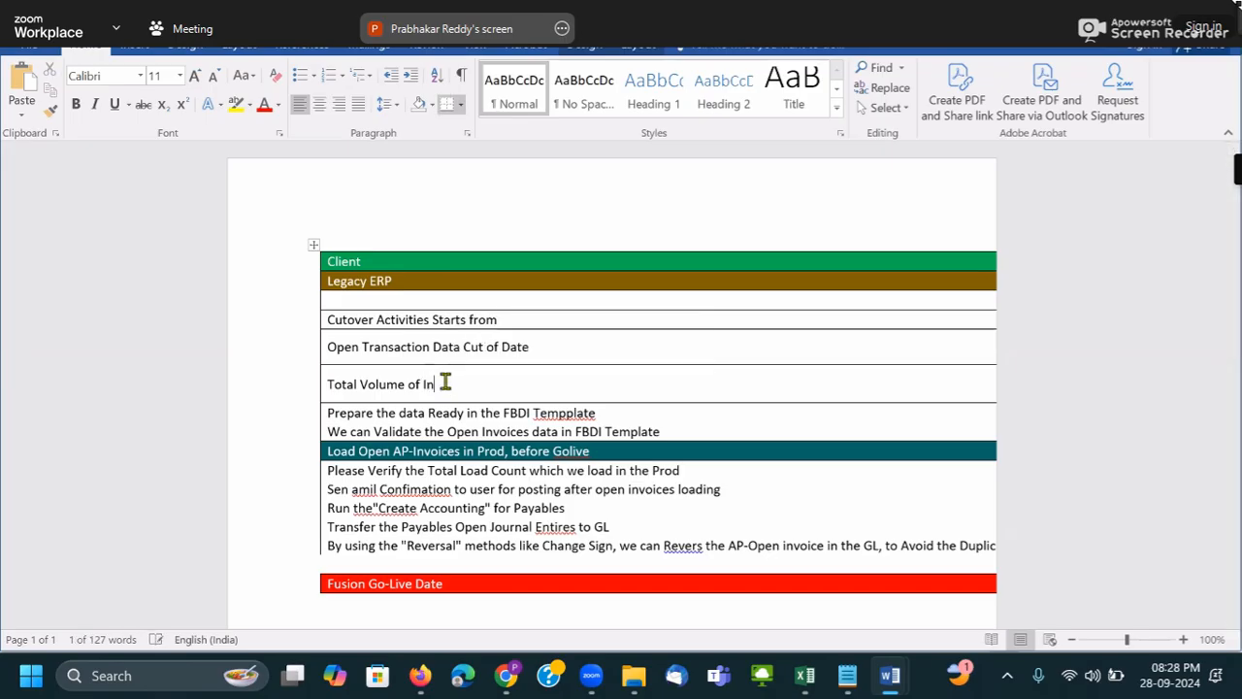
text(voices)
- Correct "Tempplate" to "Template" in the FBDI preparation row and "Golive" to "Go live" in the production load row
right_click(574, 414)
click(509, 434)
right_click(574, 452)
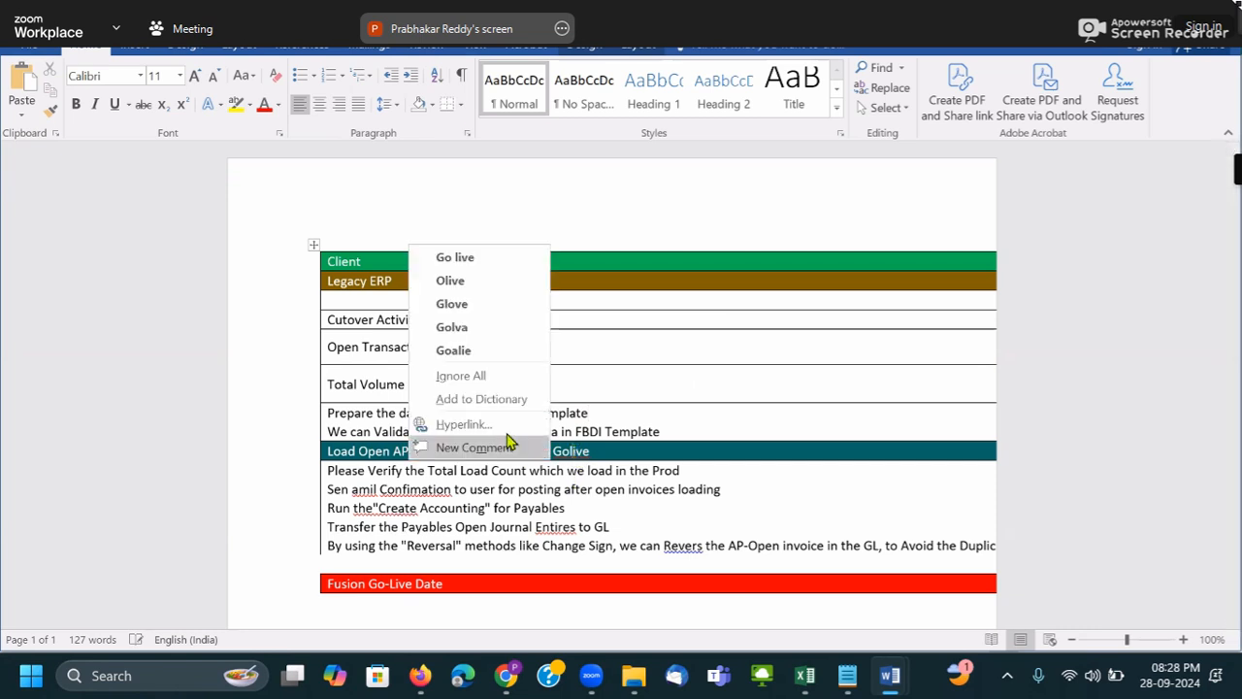
click(482, 258)
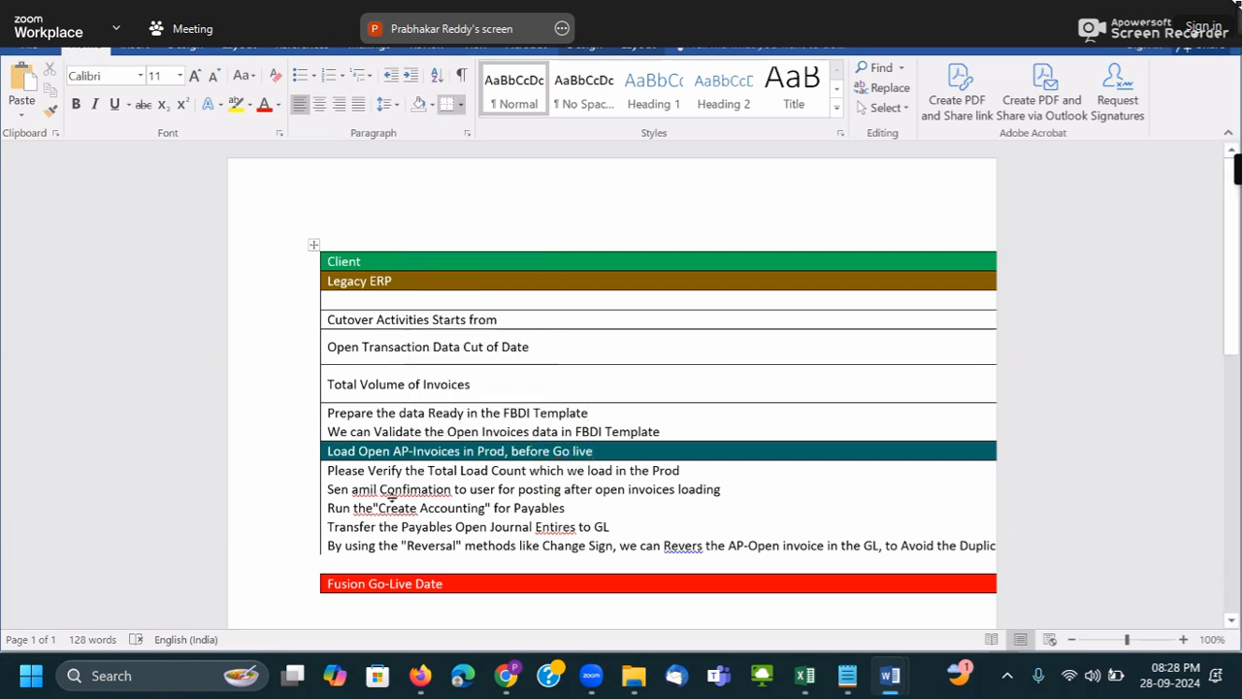
- Correct the start of the user confirmation row to "Send Mail Confirmation"
click(361, 490)
key(BackSpace)
text(M)
right_click(423, 490)
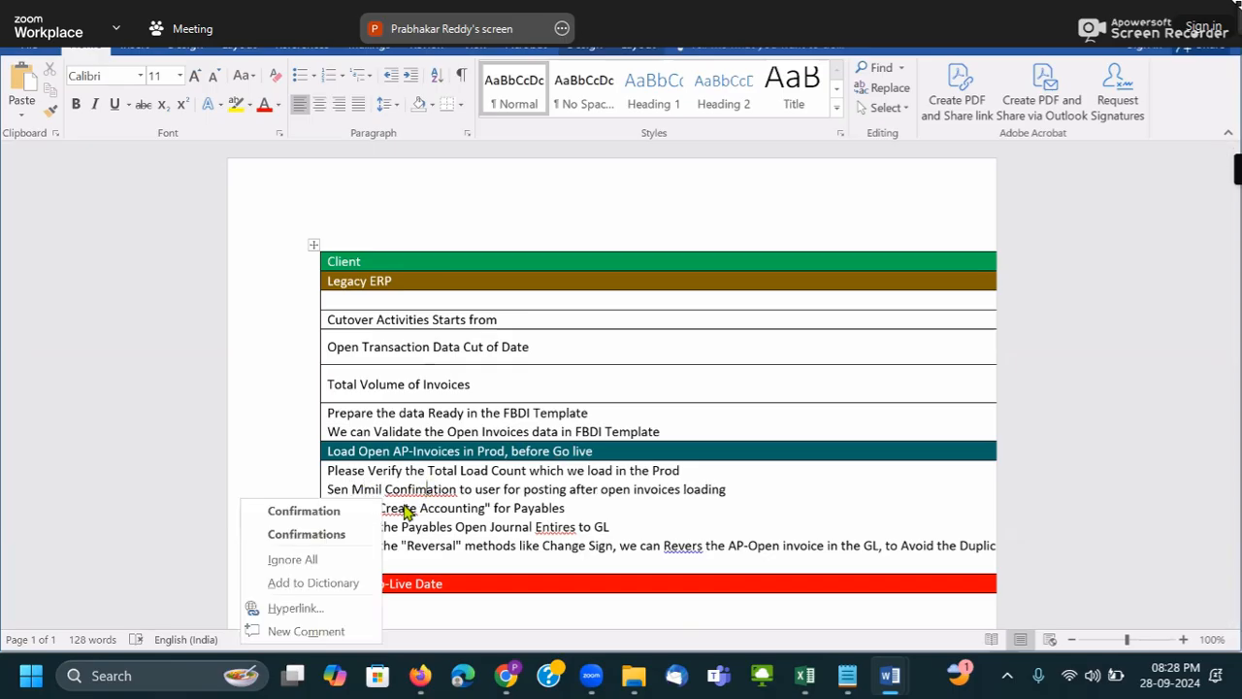
click(359, 511)
click(349, 489)
text(d)
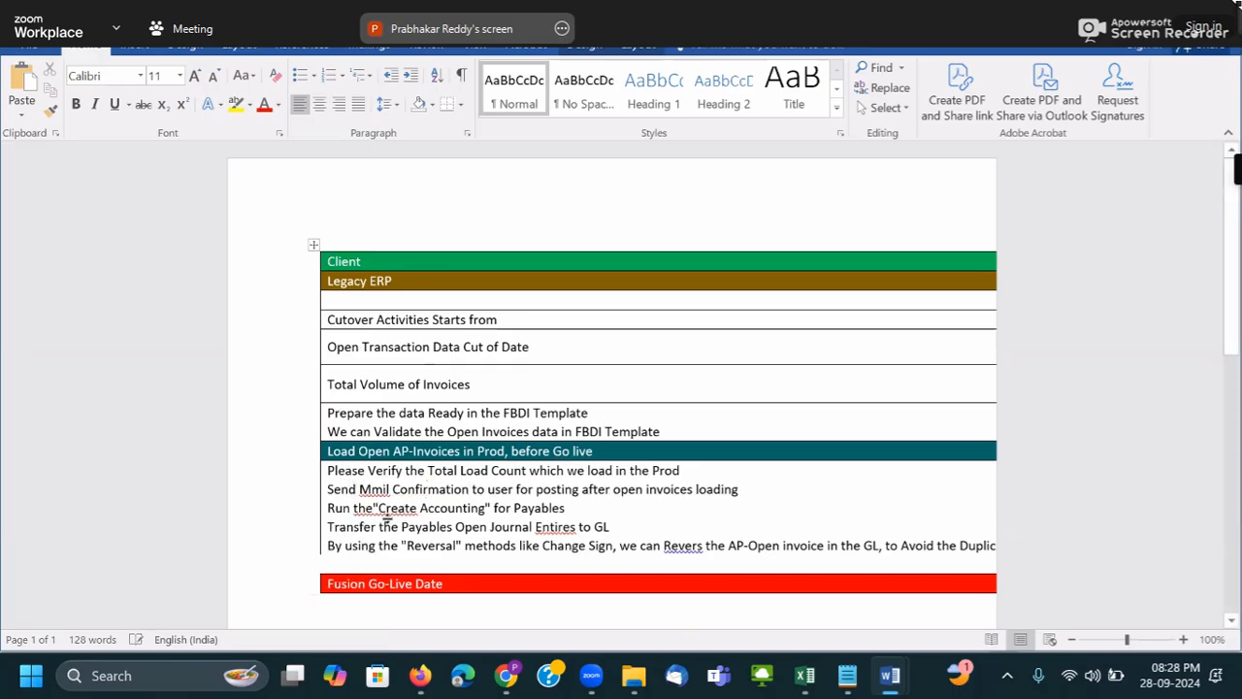
double_click(379, 489)
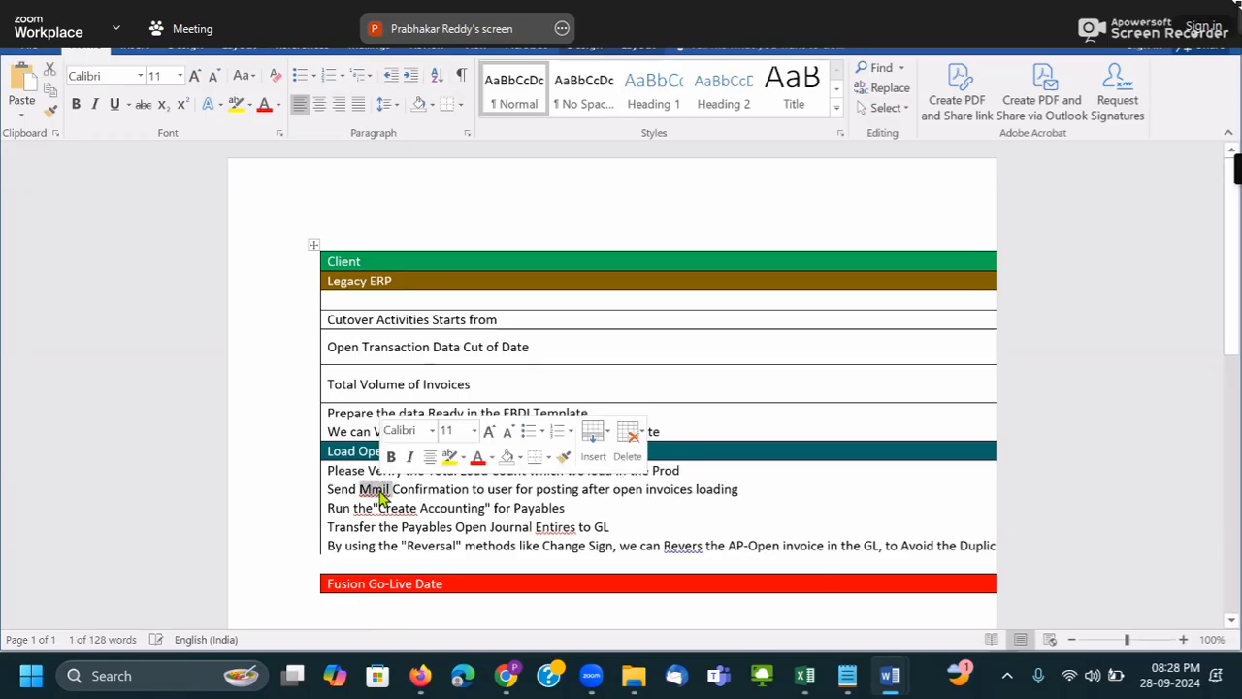
text(Mail)
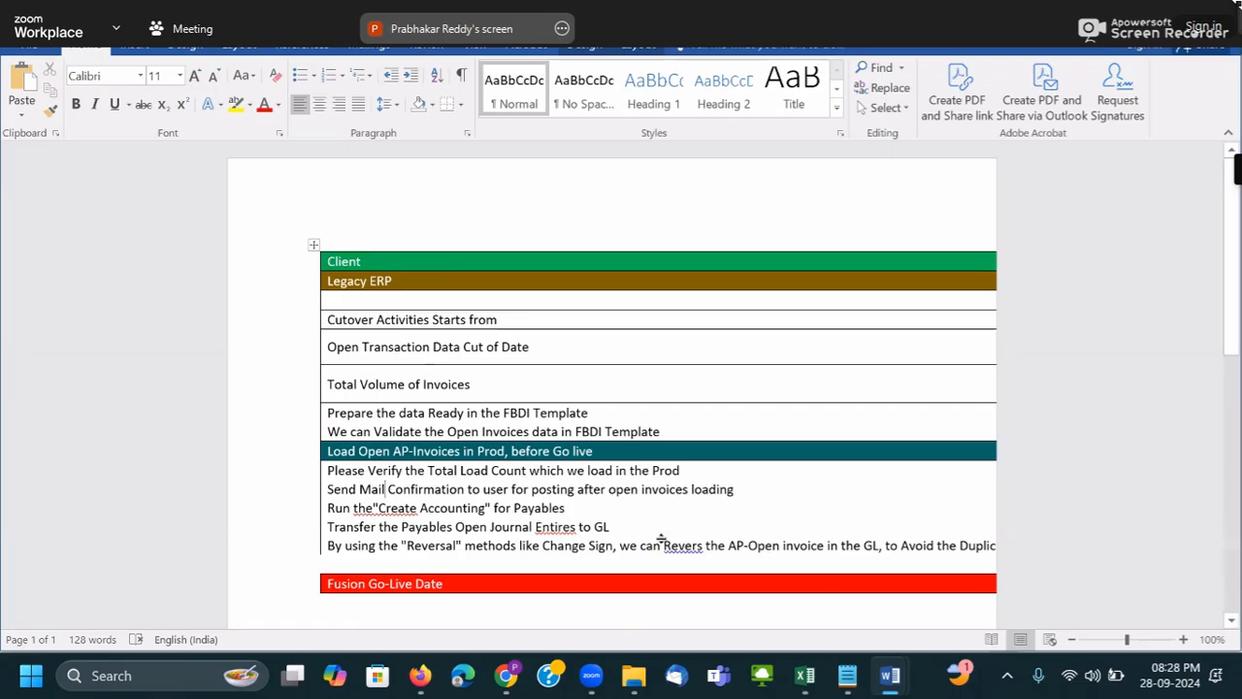
- Insert the missing space before "Create Accounting" and correct "Entires" to "Entries" in the GL transfer row
right_click(380, 509)
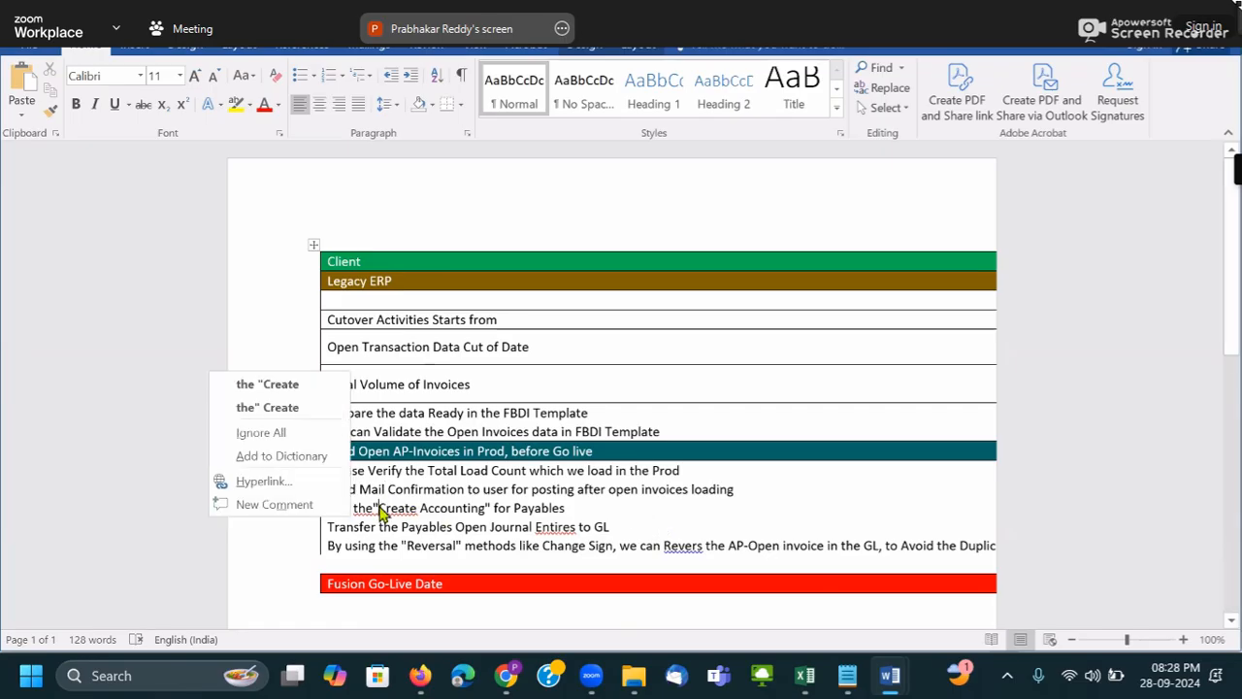
click(291, 384)
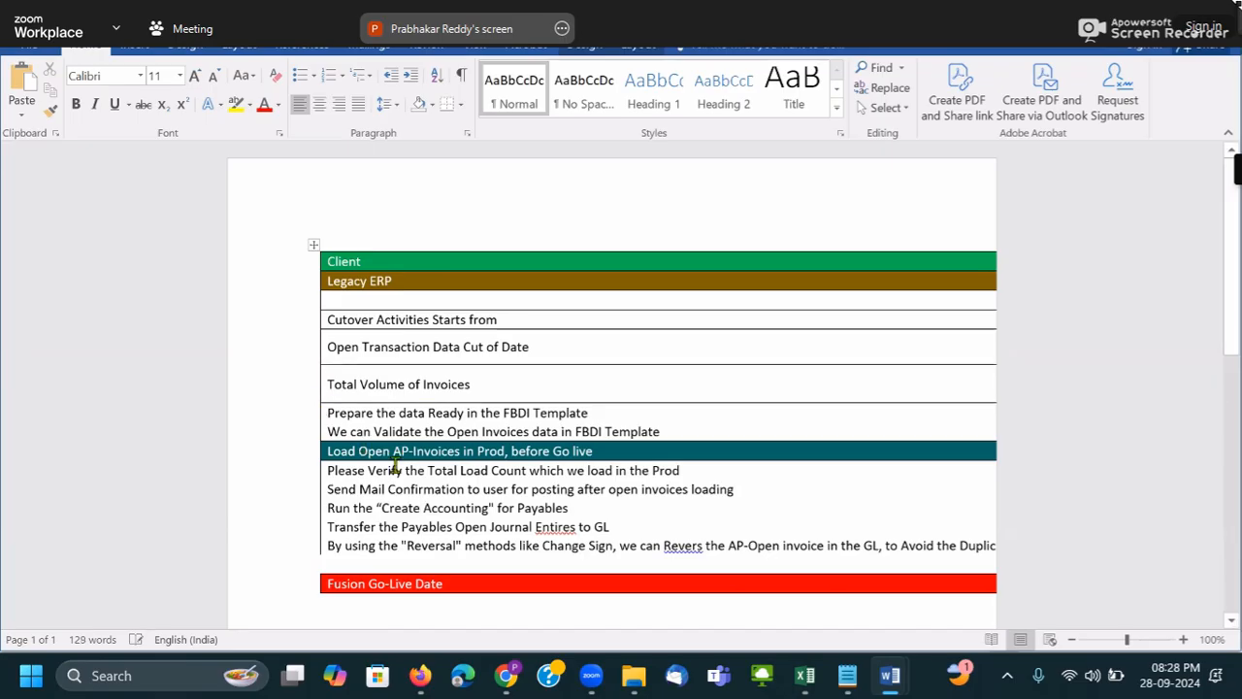
right_click(563, 526)
click(463, 340)
- Correct "Revers" to "Reverse" in the row about the Reversal methods
scroll(602, 432, down, 2)
right_click(671, 409)
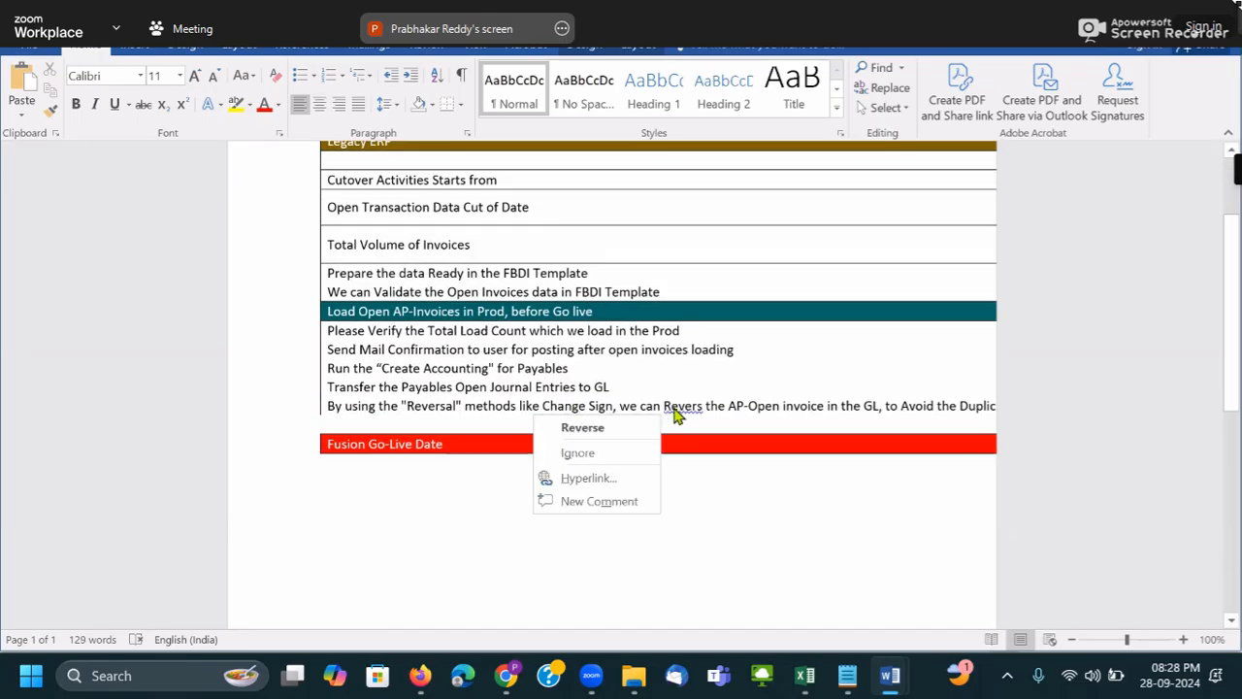
click(588, 429)
- Try to correct the spelling of the word "Blance" at the end of the Reversal row
right_click(359, 427)
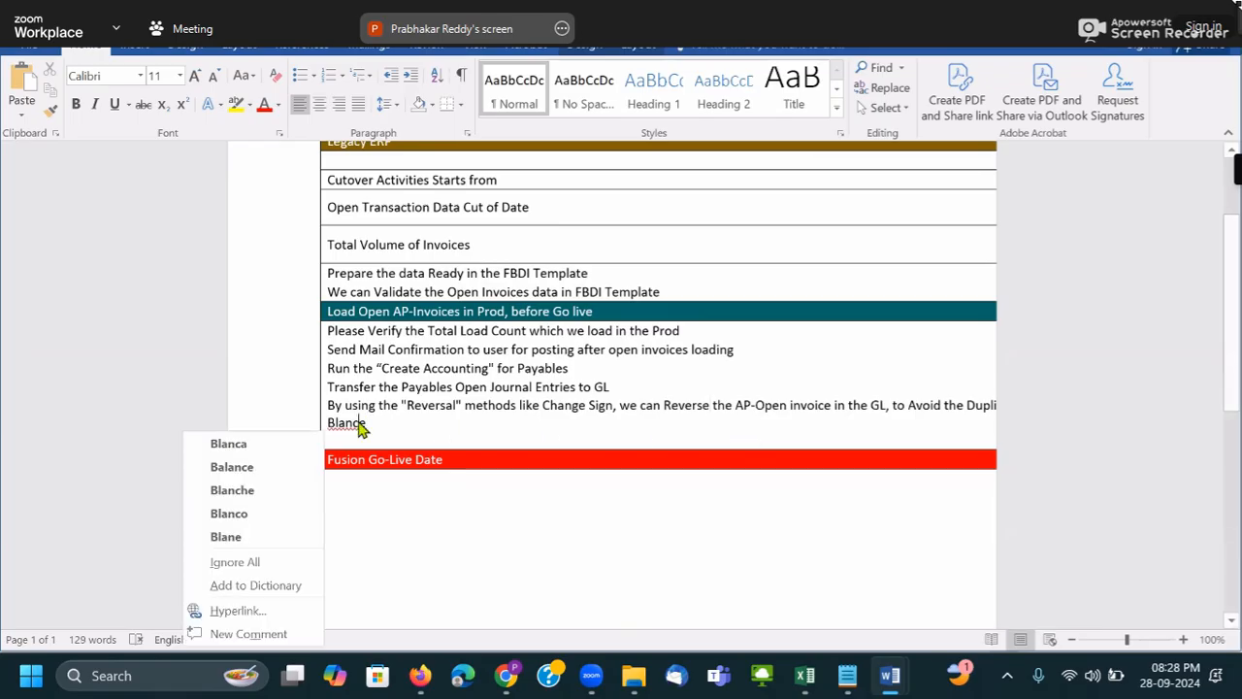
click(228, 444)
drag(335, 420, 374, 422)
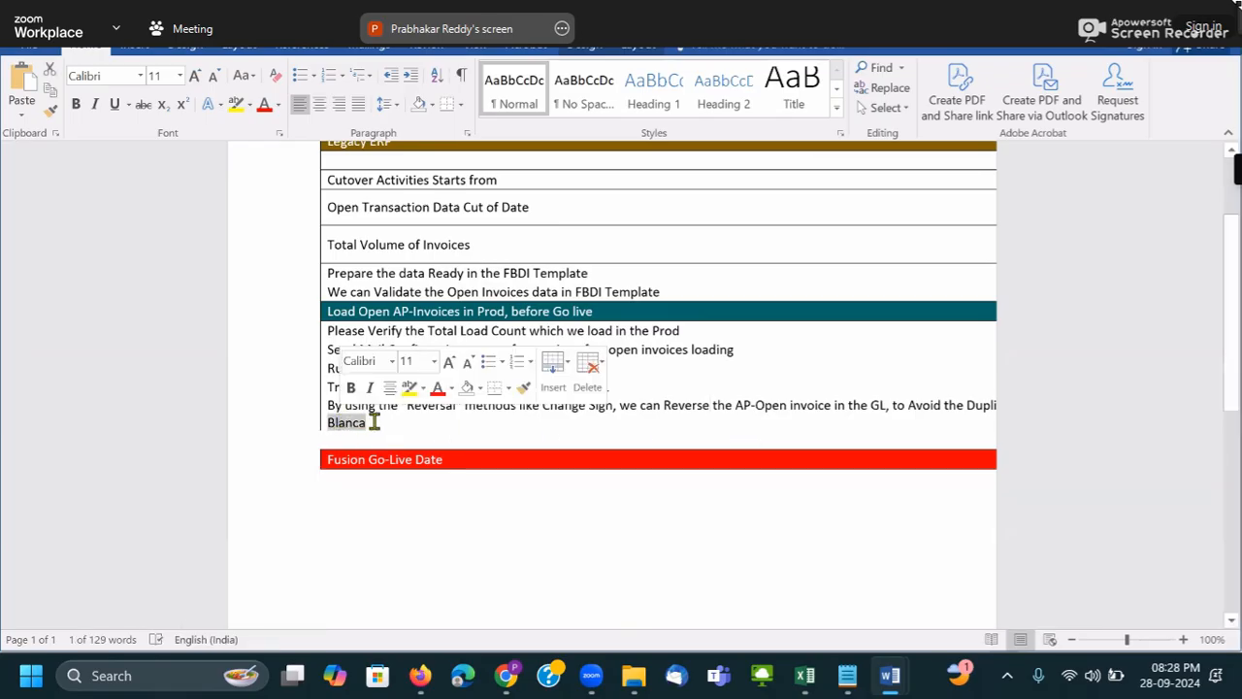
key(BackSpace)
text(Blance)
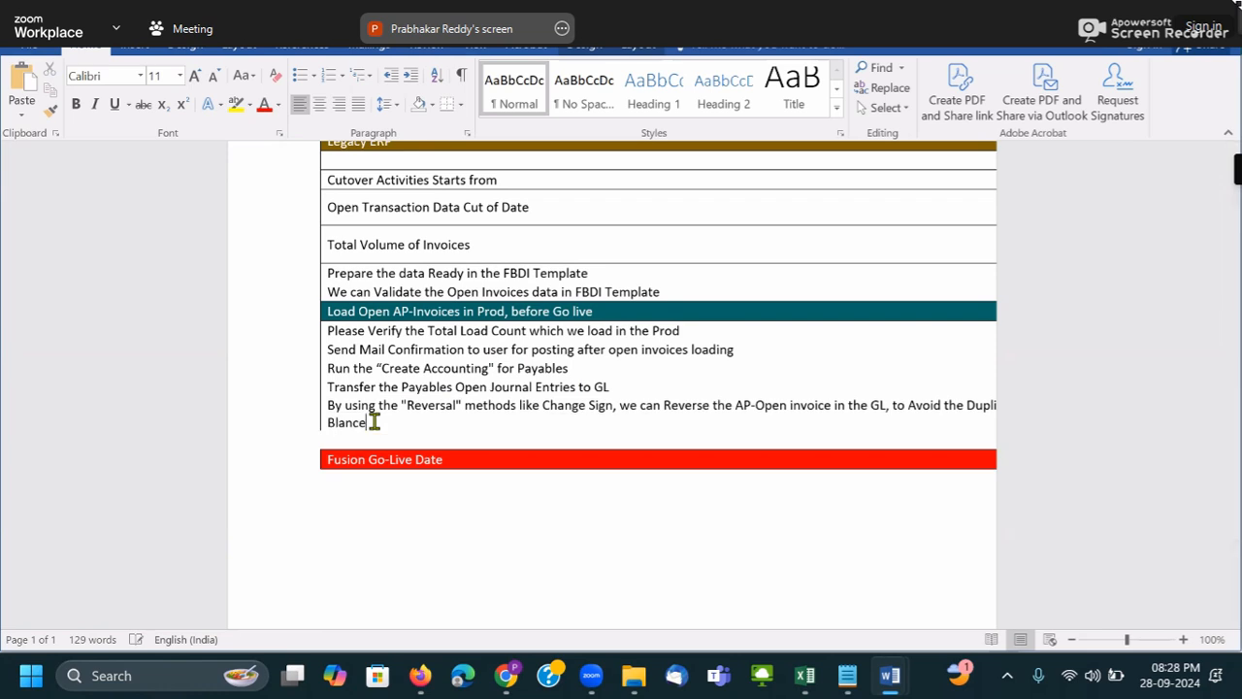
scroll(558, 498, down, 3)
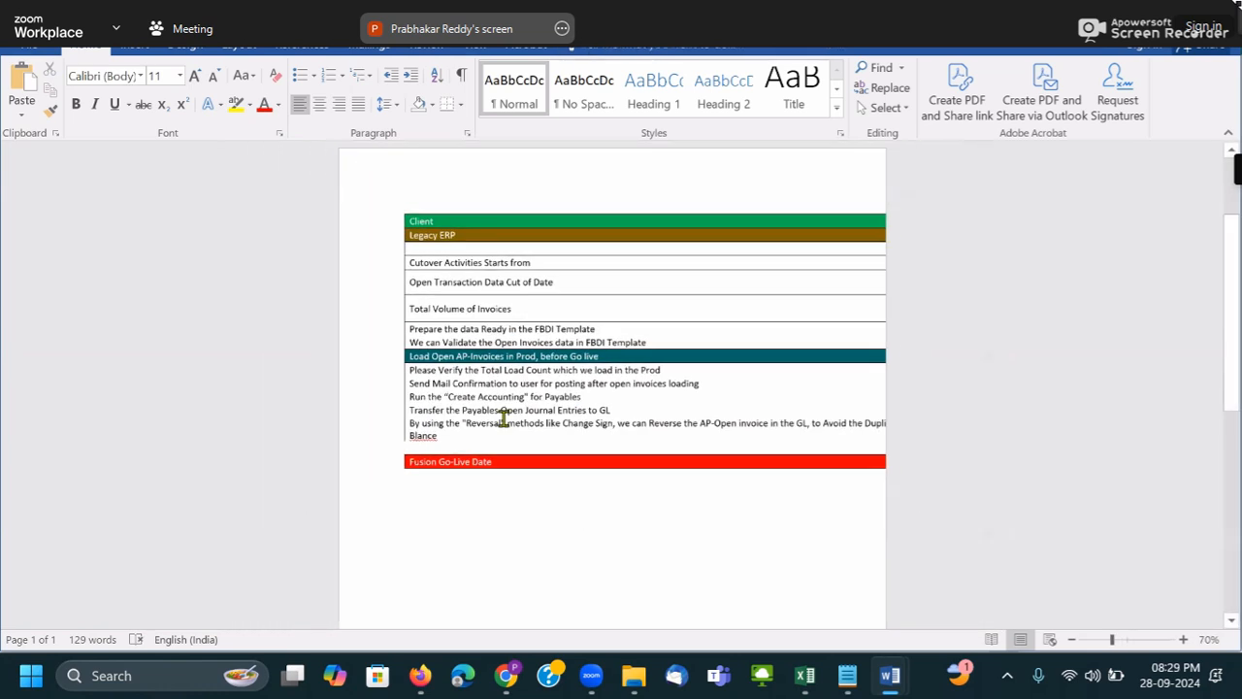
- Move the table to the page's edge in the Word document and narrow it so that all its columns fit on the page
drag(399, 210, 204, 244)
click(332, 240)
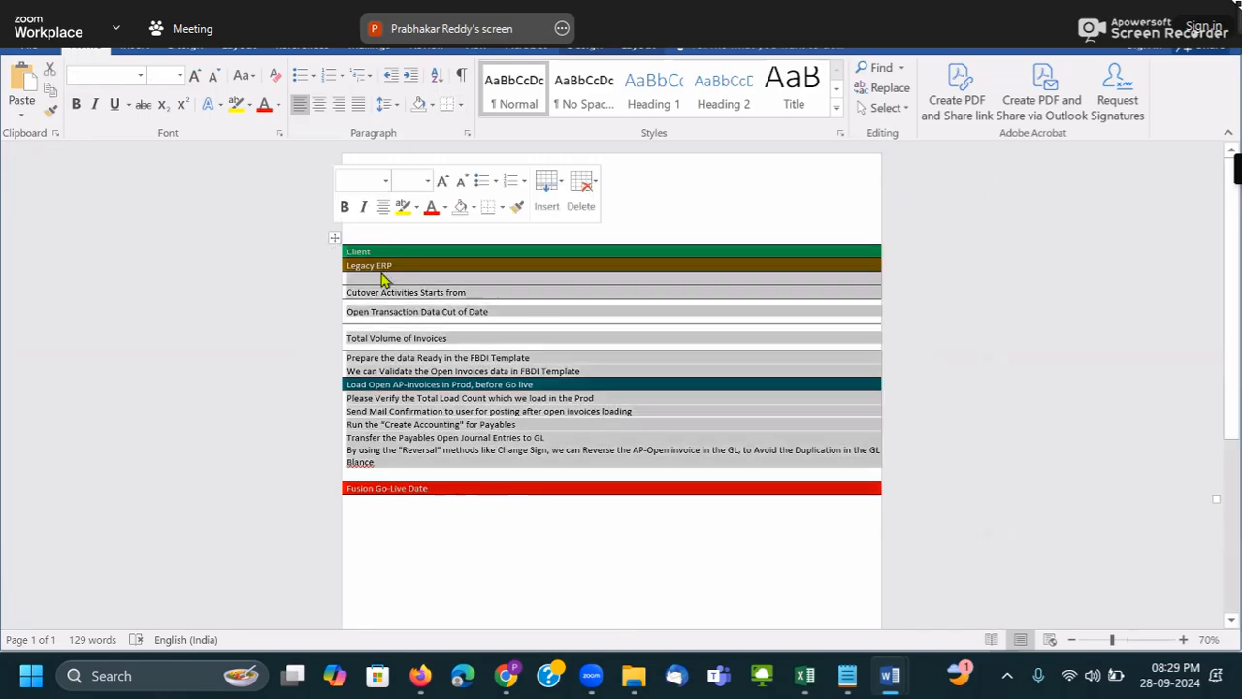
drag(1216, 496, 871, 491)
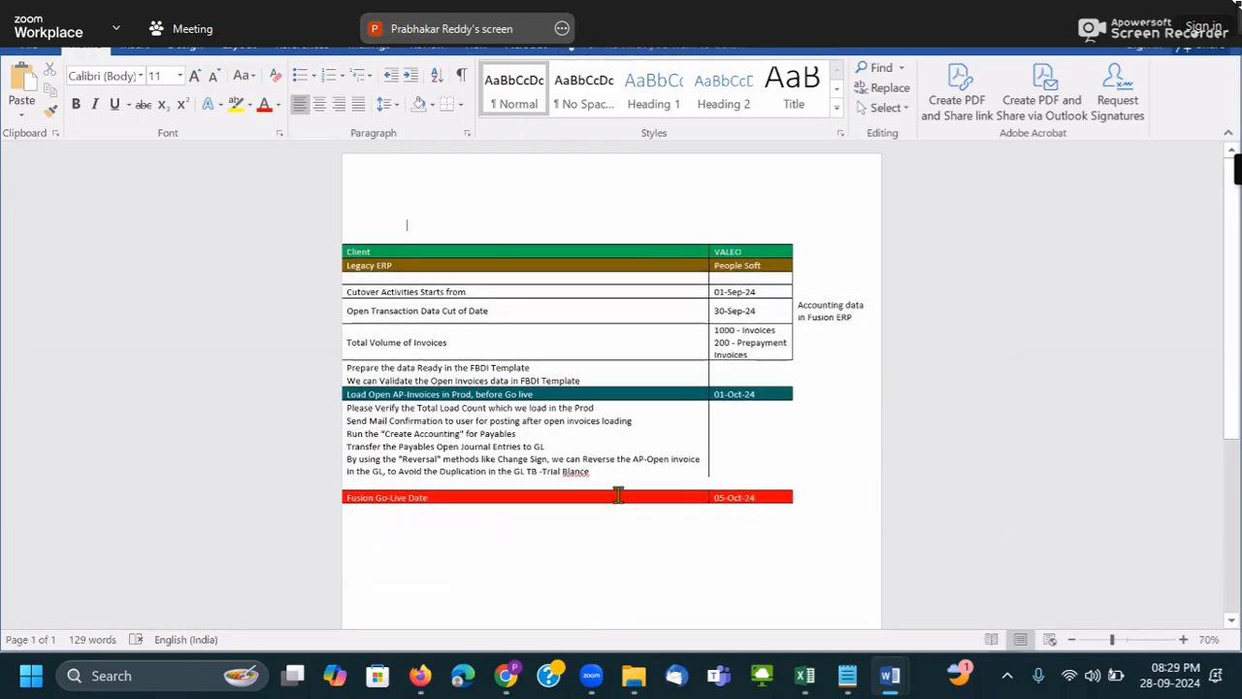
- Correct "Blance" to "Balance" at the end of the Reversal row
right_click(567, 472)
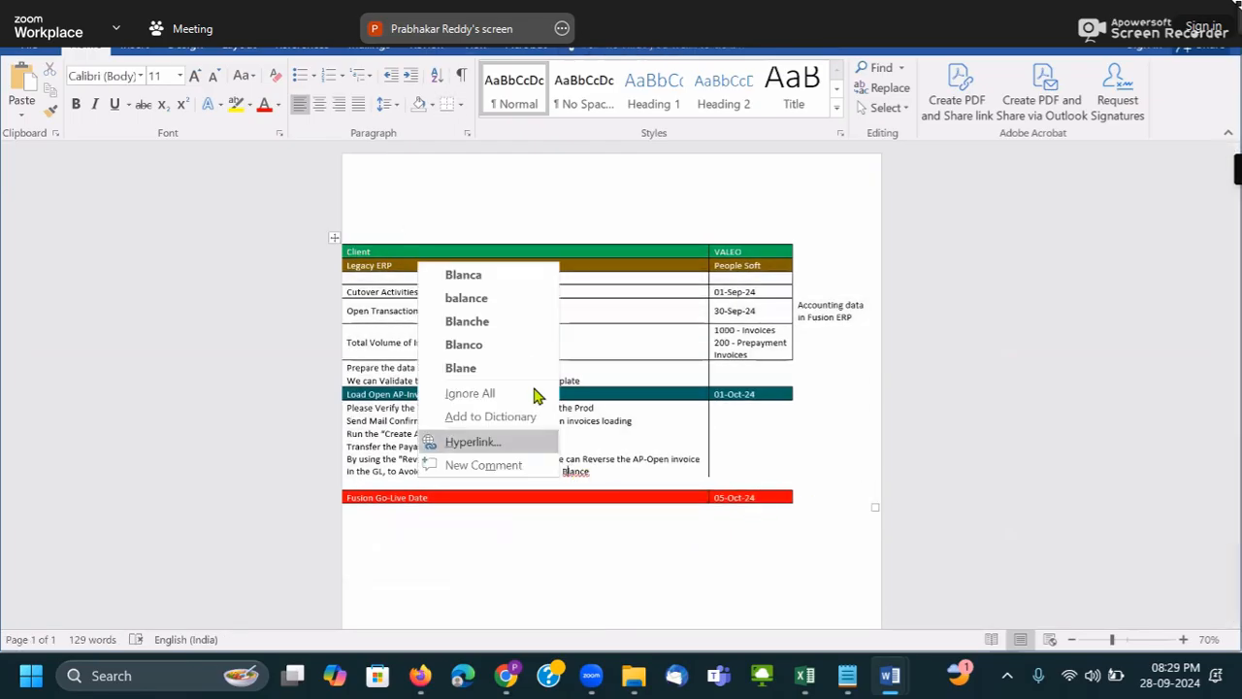
click(509, 300)
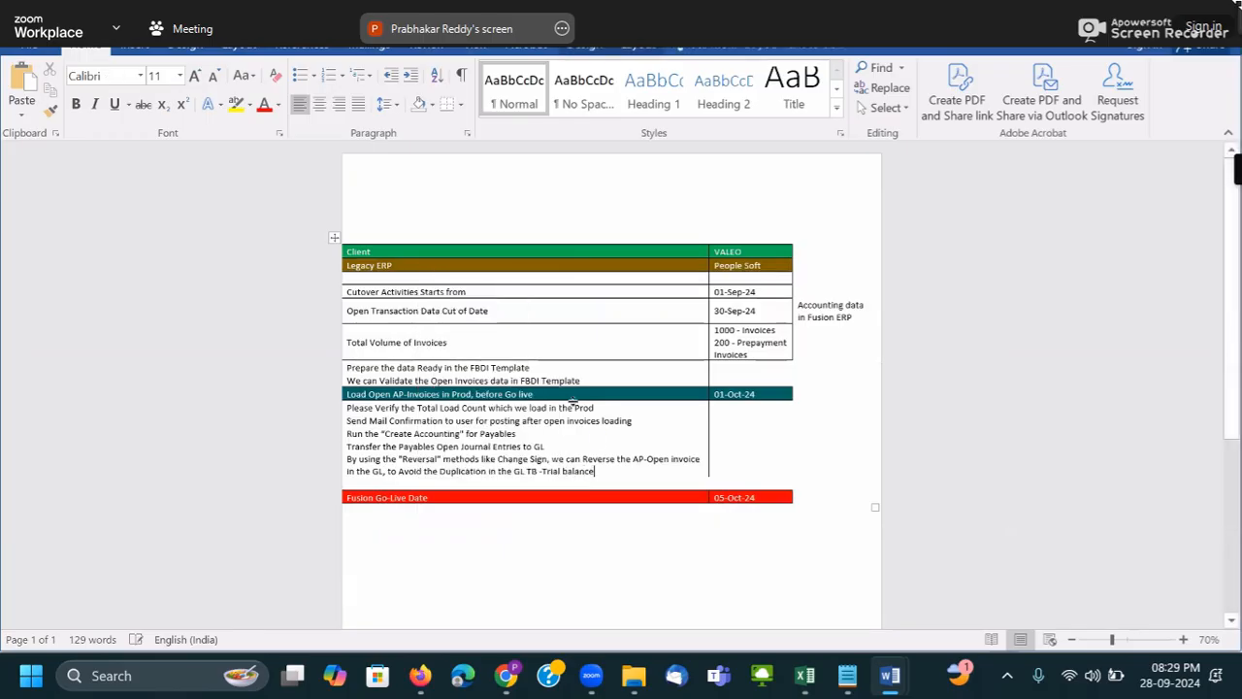
key(BackSpace)
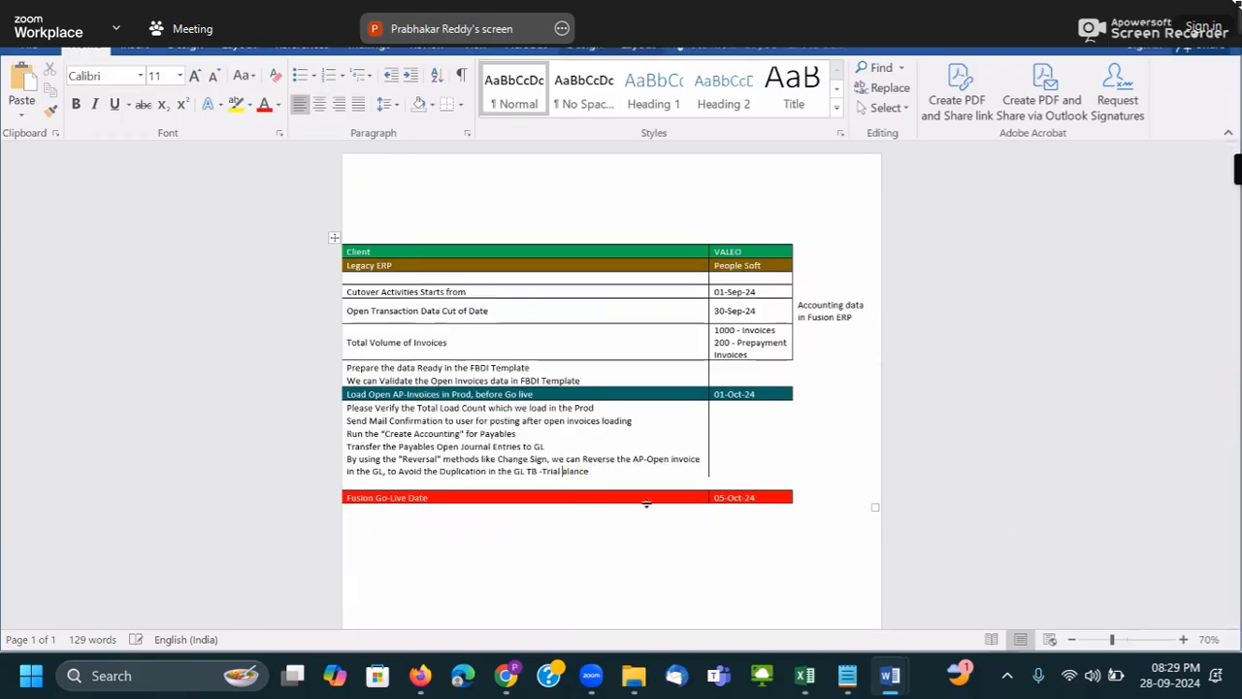
key(ctrl+s)
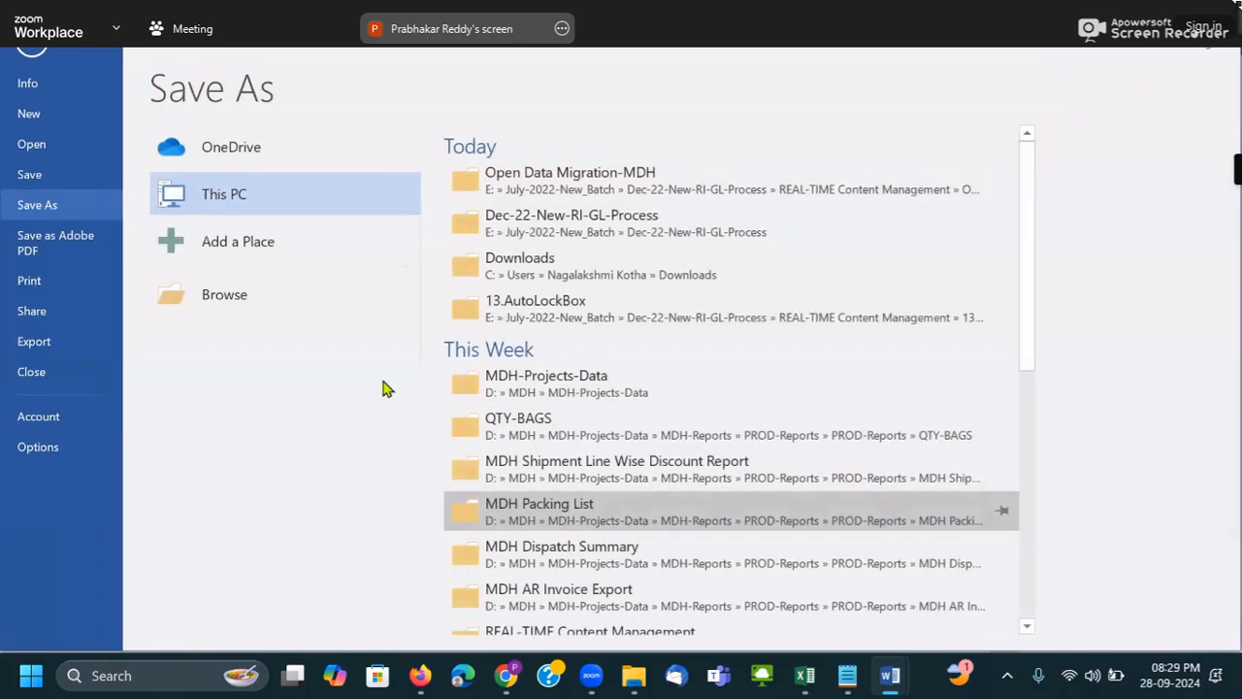
key(Escape)
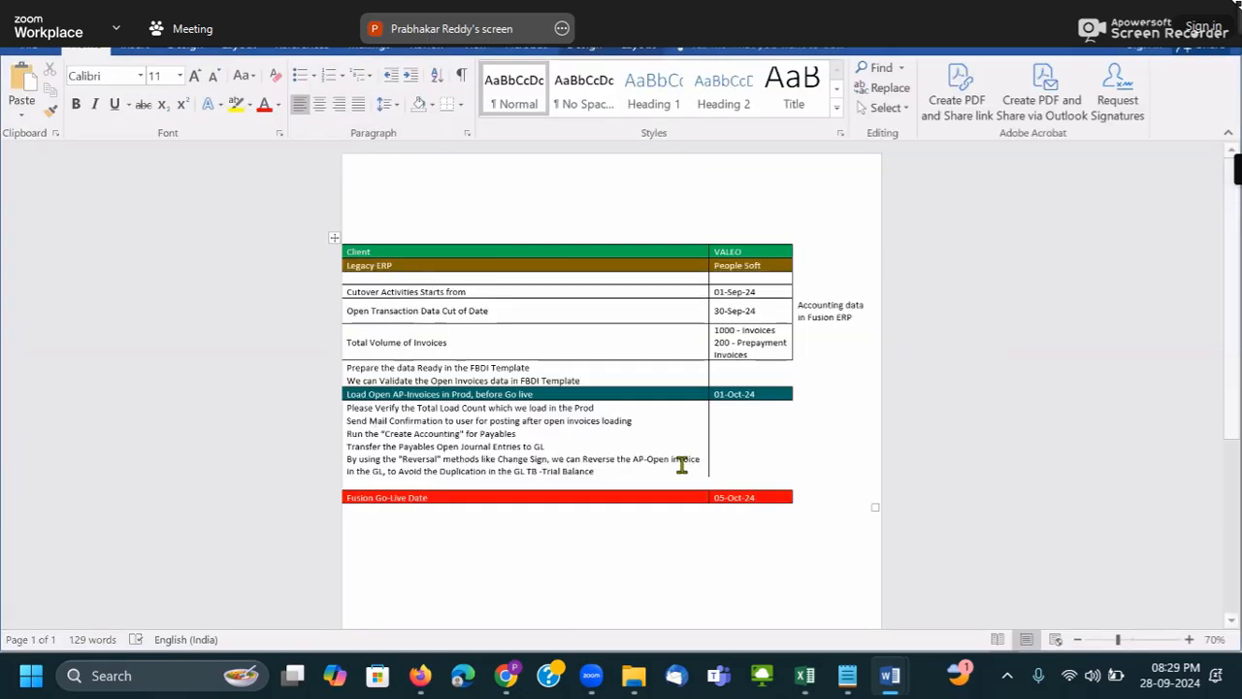
- Cut the corrected table out of the Word document and paste it over the old table from cell C4 on AP-Open-Data in Excel
click(333, 237)
key(BackSpace)
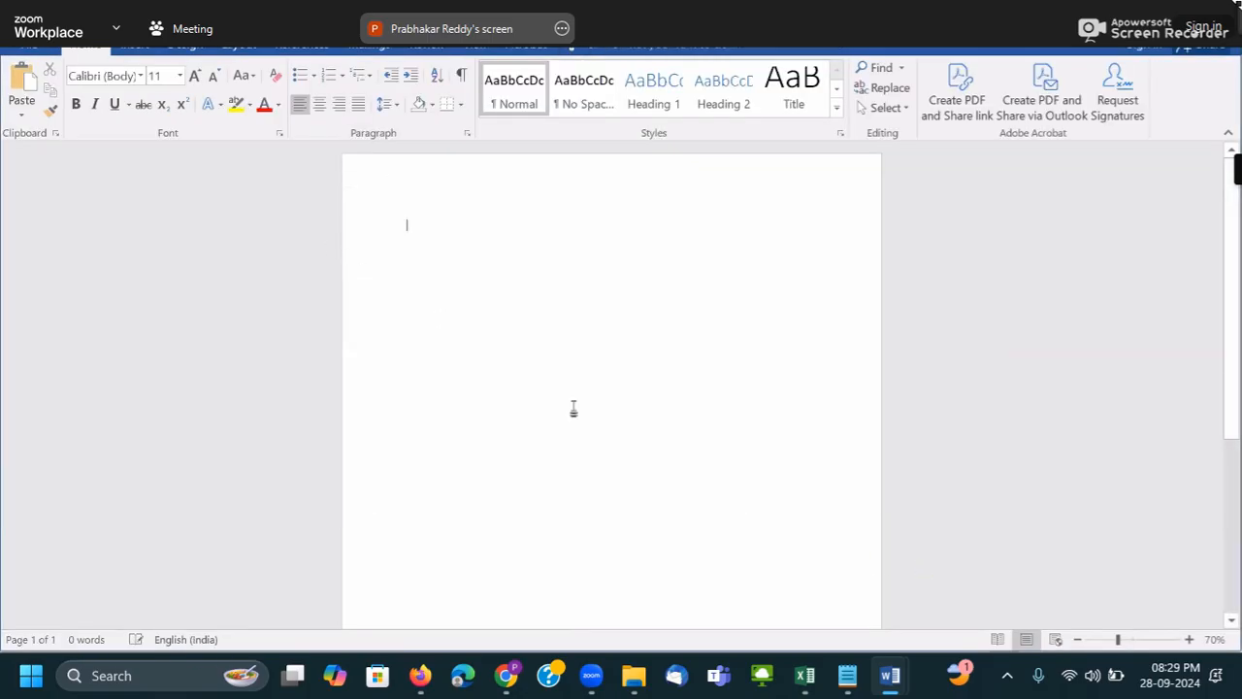
mouse_move(889, 677)
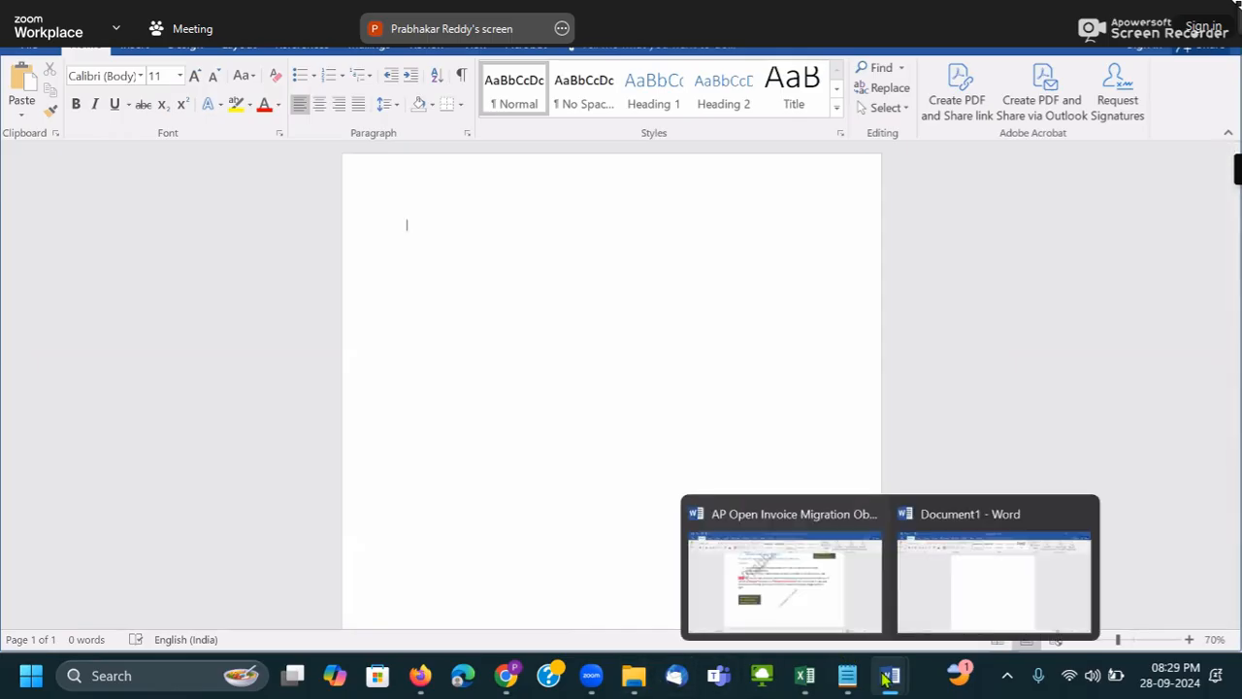
click(830, 626)
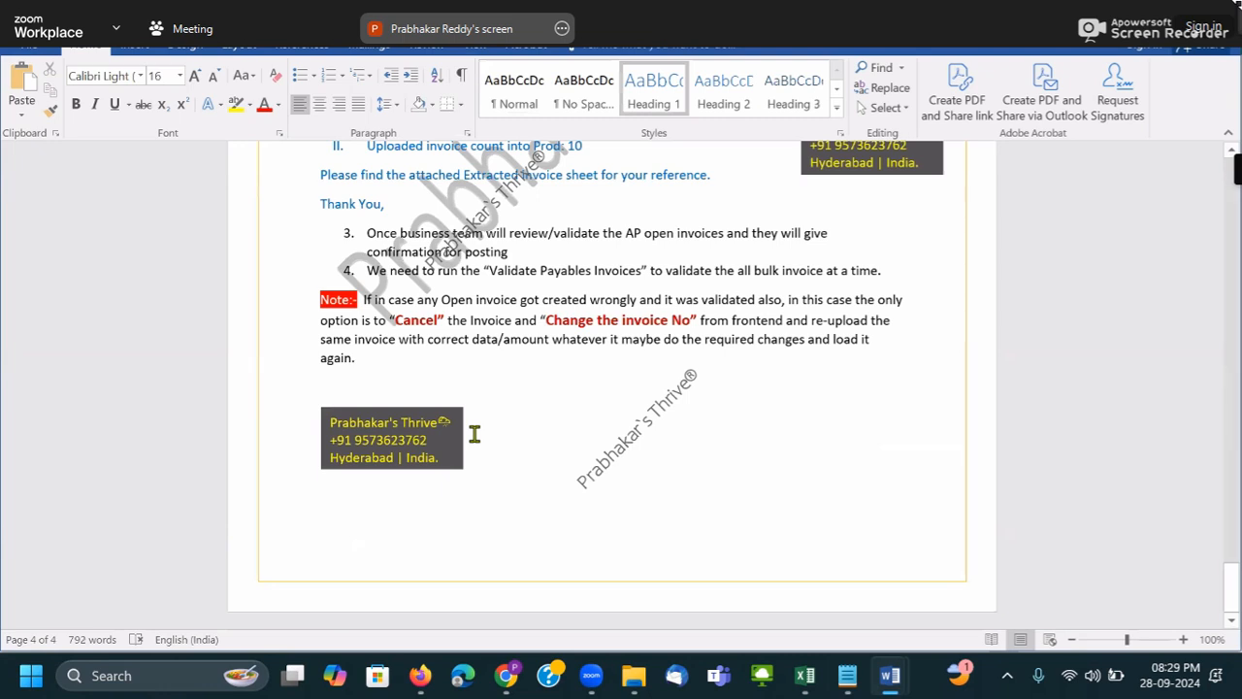
mouse_move(805, 677)
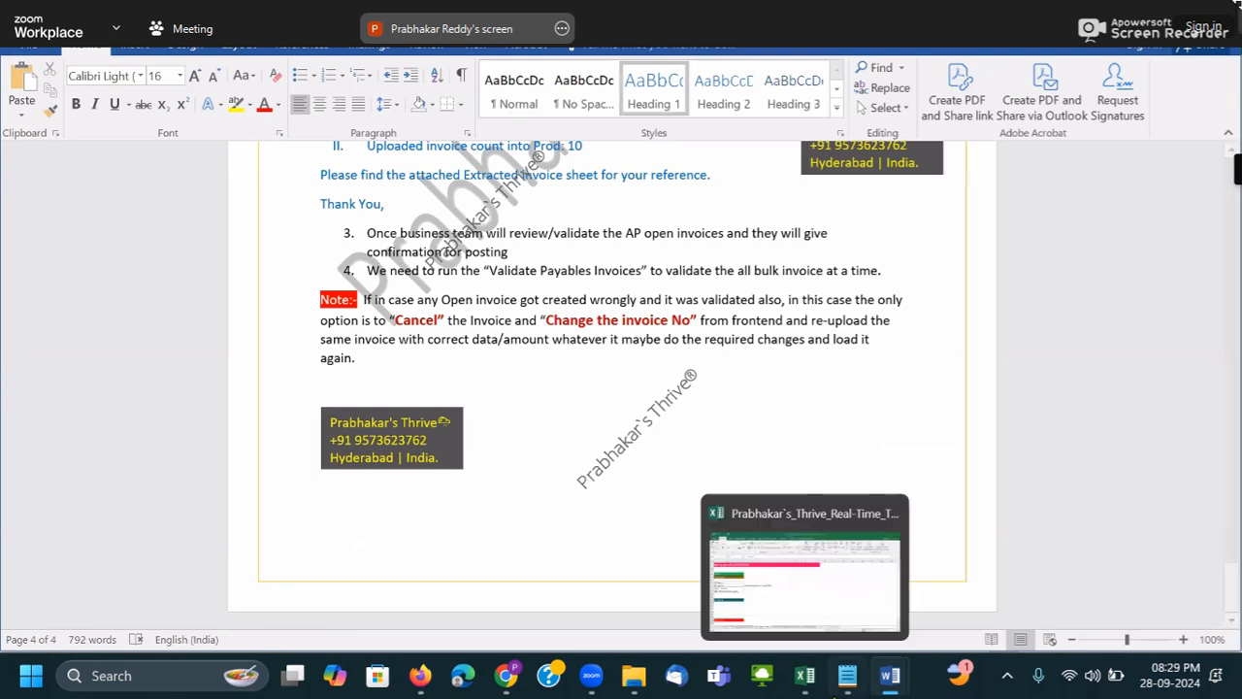
click(796, 592)
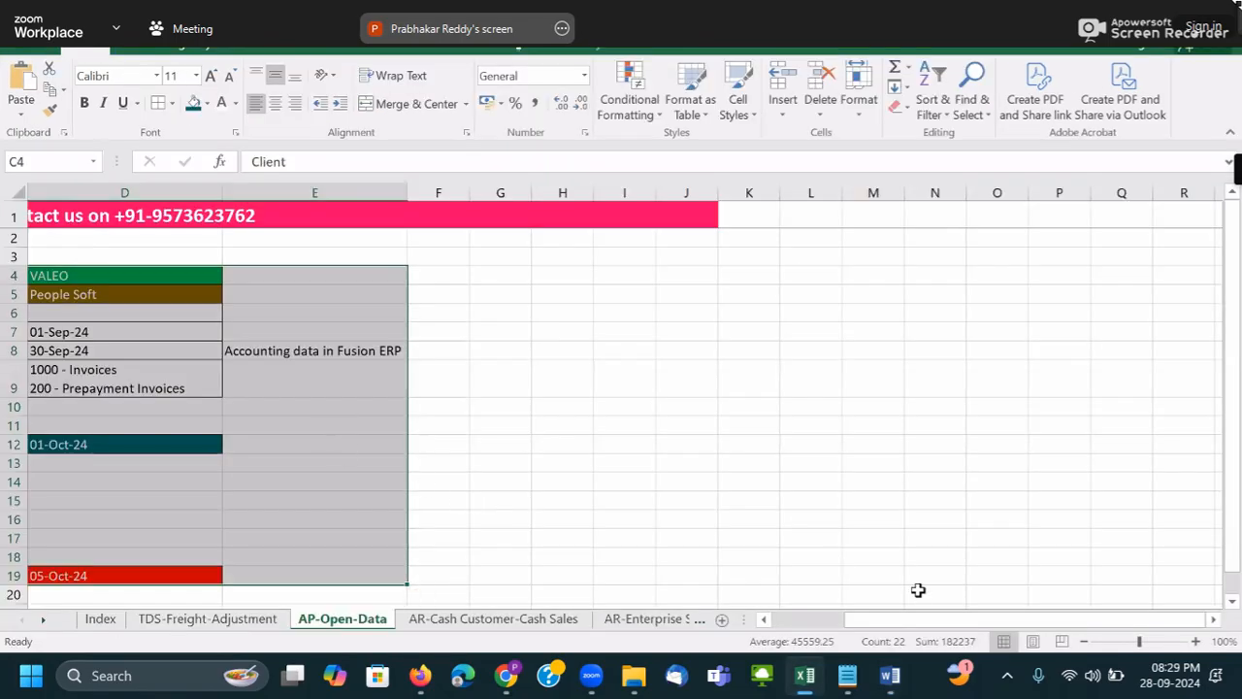
drag(921, 624, 585, 614)
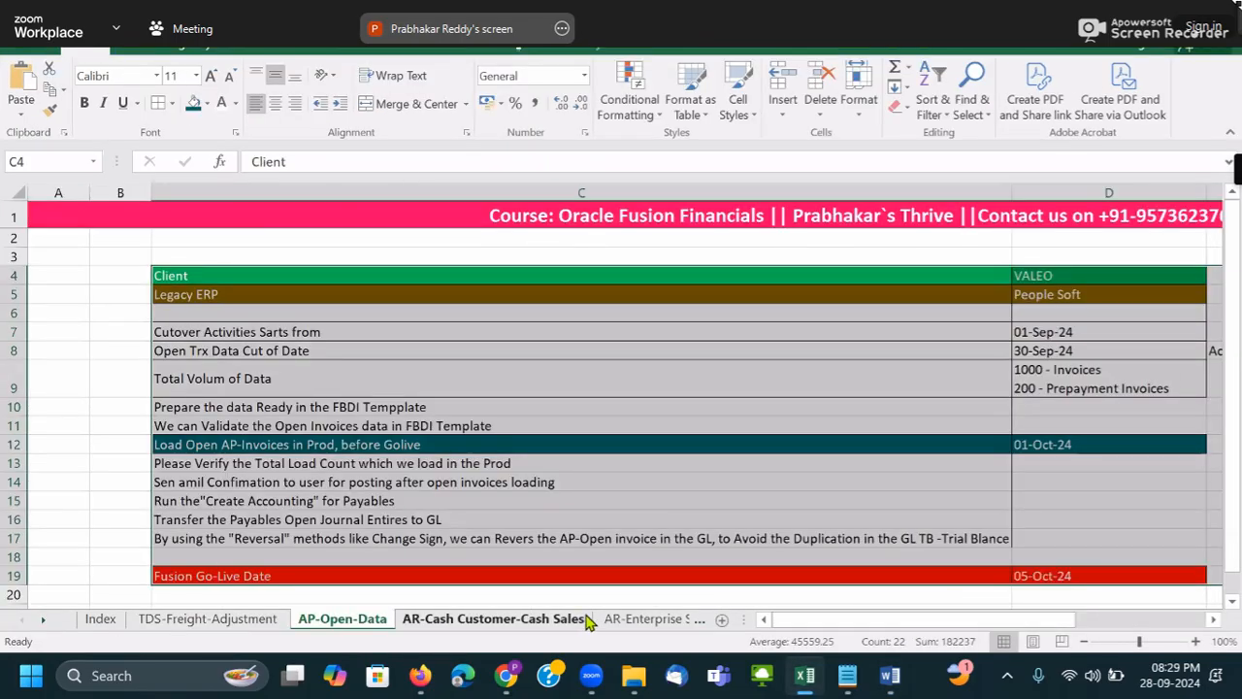
key(ctrl+v)
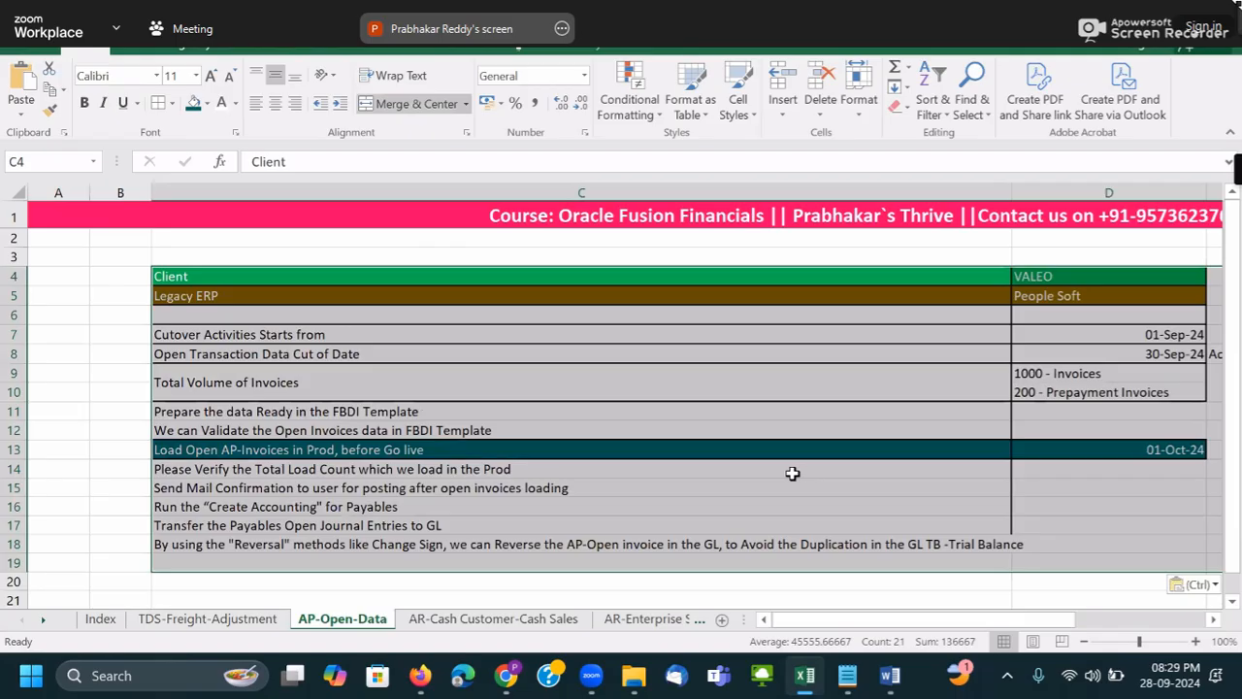
- Delete the empty column B beside the pasted table
scroll(571, 467, down, 2)
click(532, 408)
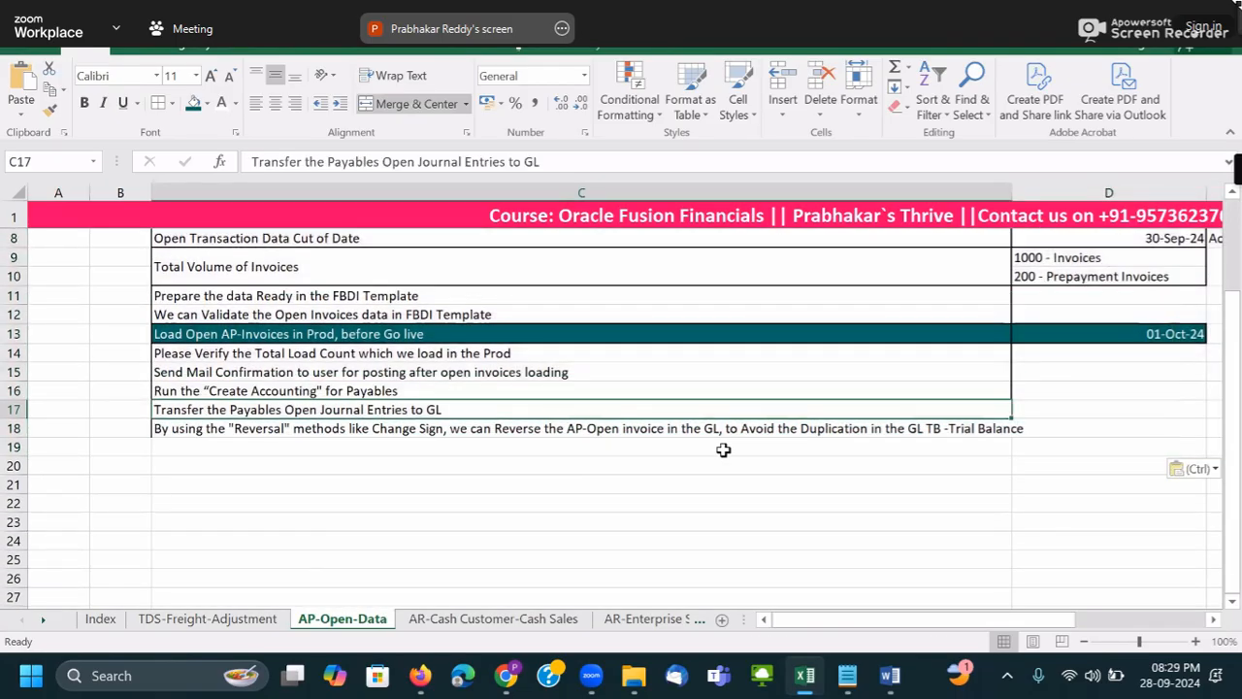
click(107, 192)
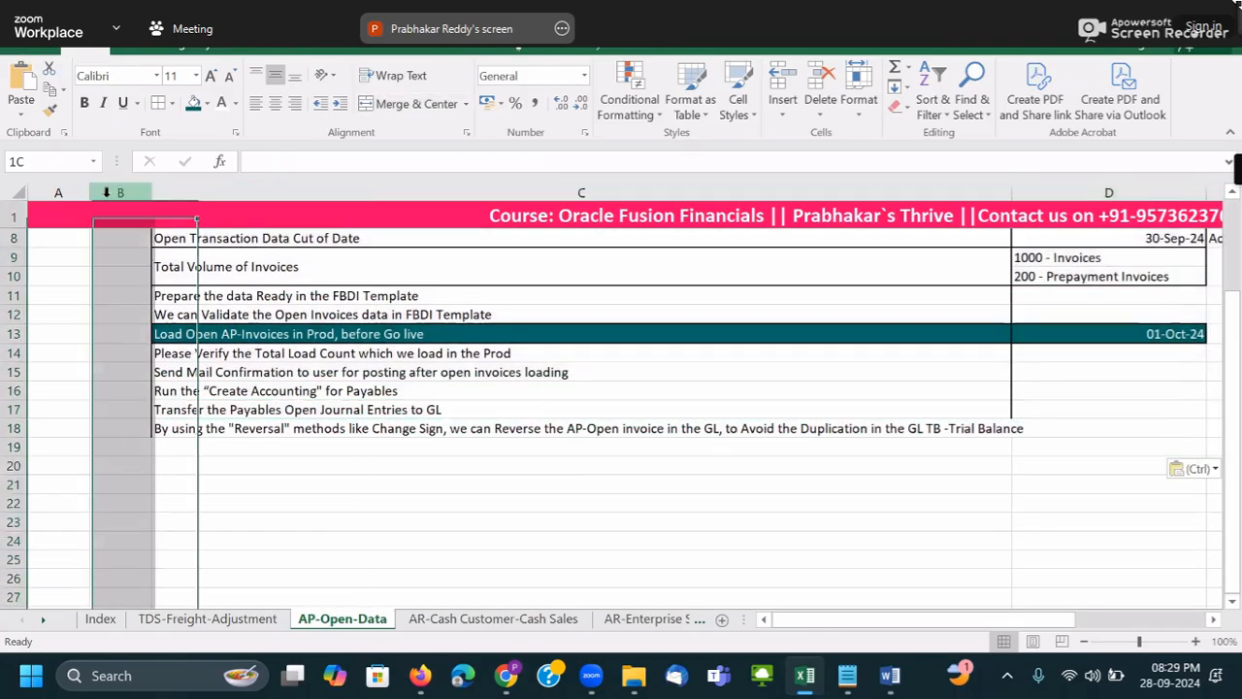
right_click(107, 194)
click(150, 355)
- Fit column C to its contents and narrow column B to a bit over half its width
scroll(436, 352, up, 2)
click(524, 353)
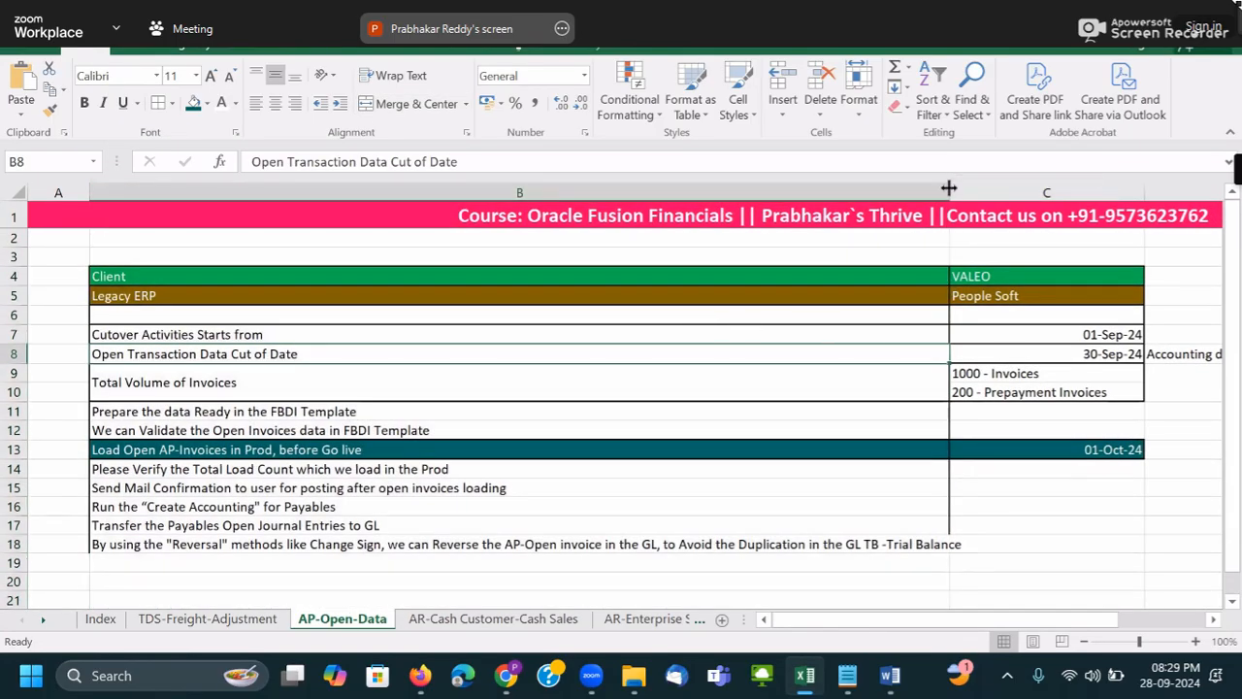
double_click(1145, 186)
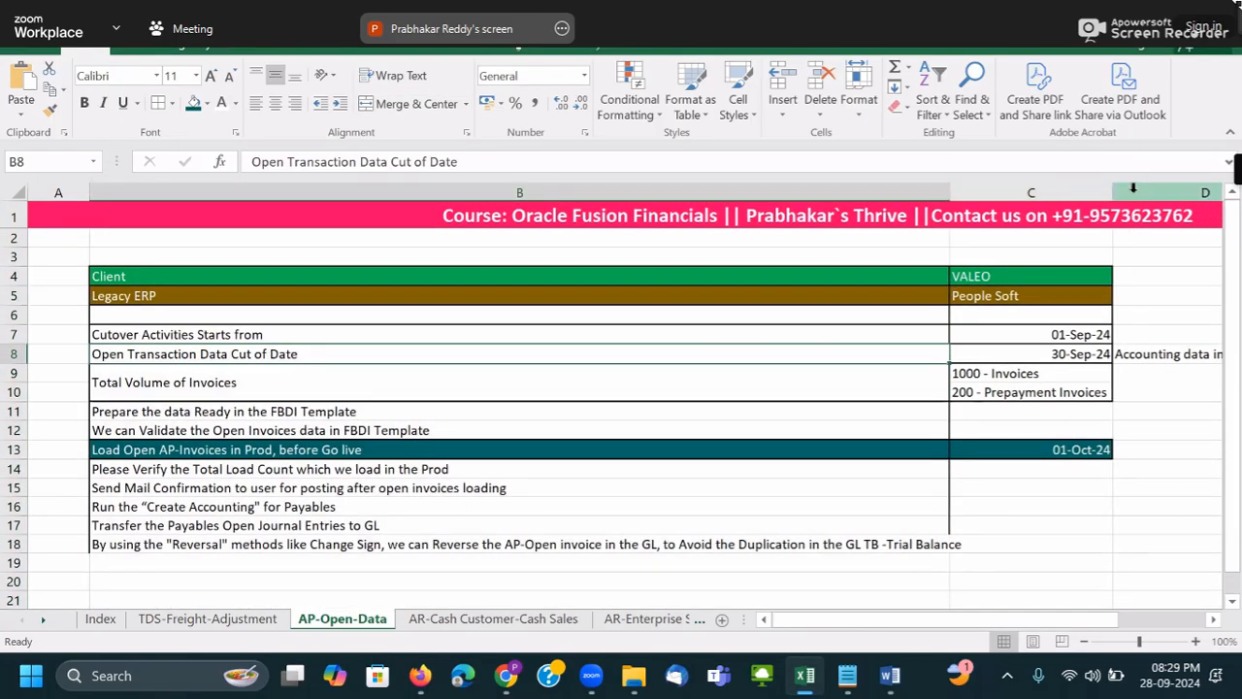
drag(956, 193, 585, 233)
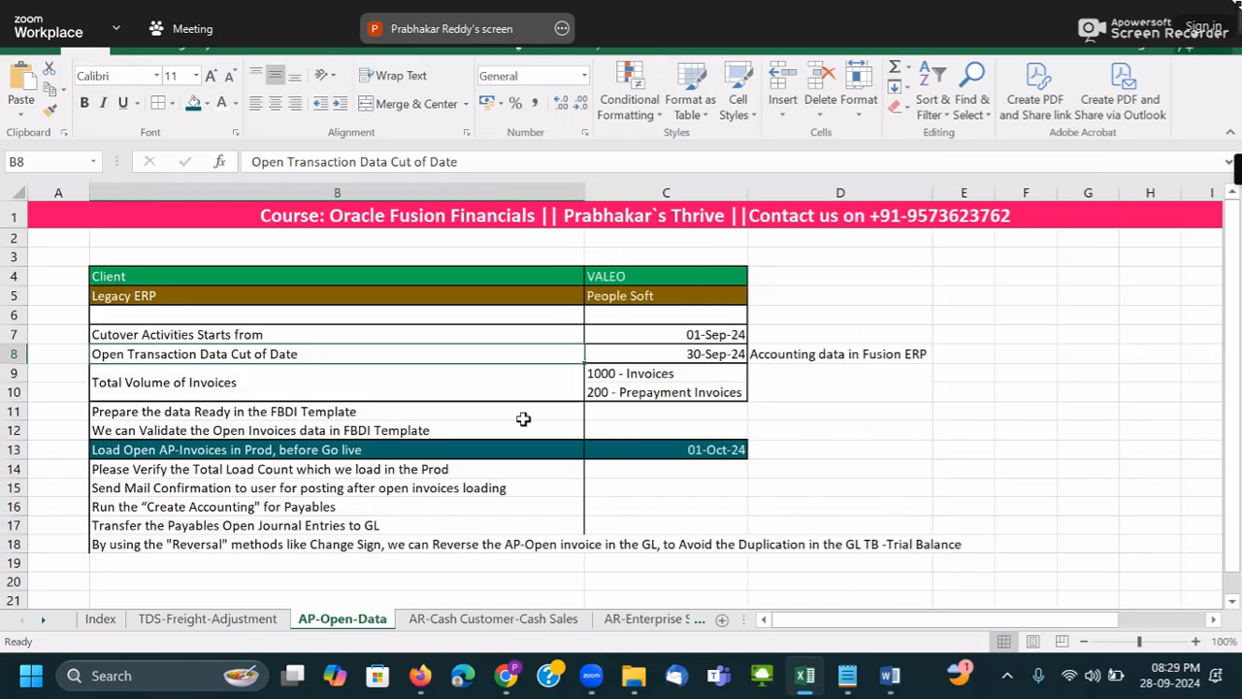
- Wrap the text of the Reversal row in B18 and align it left
click(444, 543)
click(403, 104)
click(396, 75)
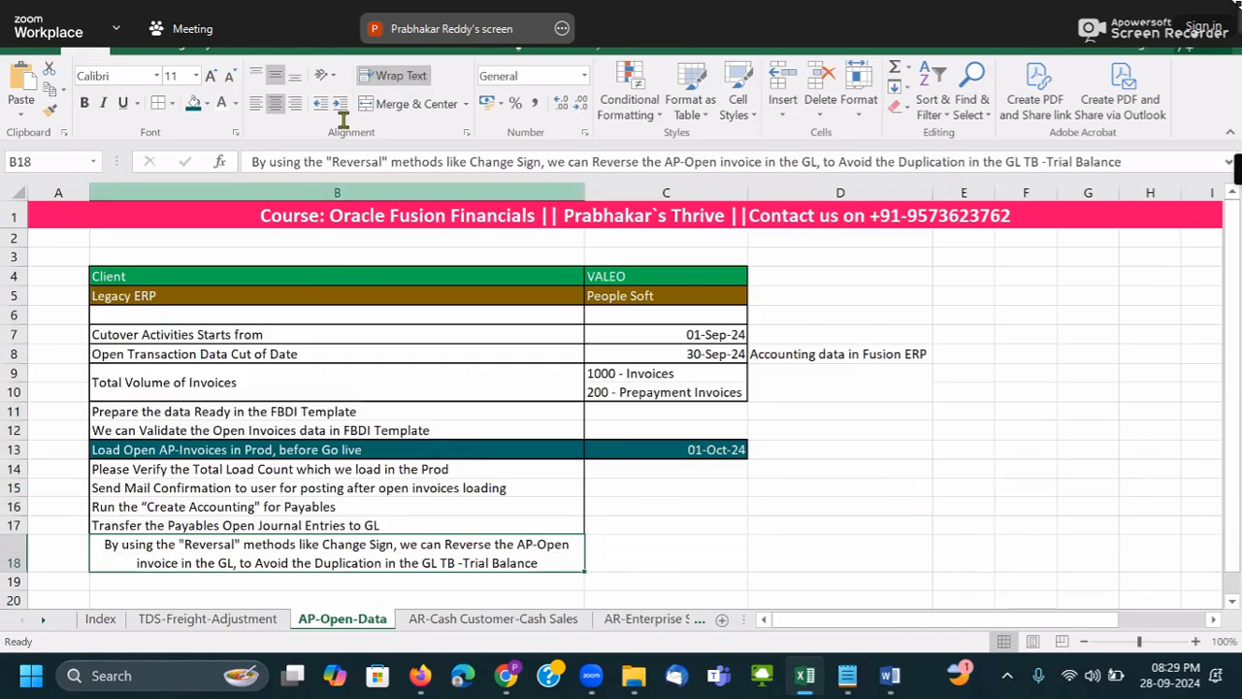
click(256, 105)
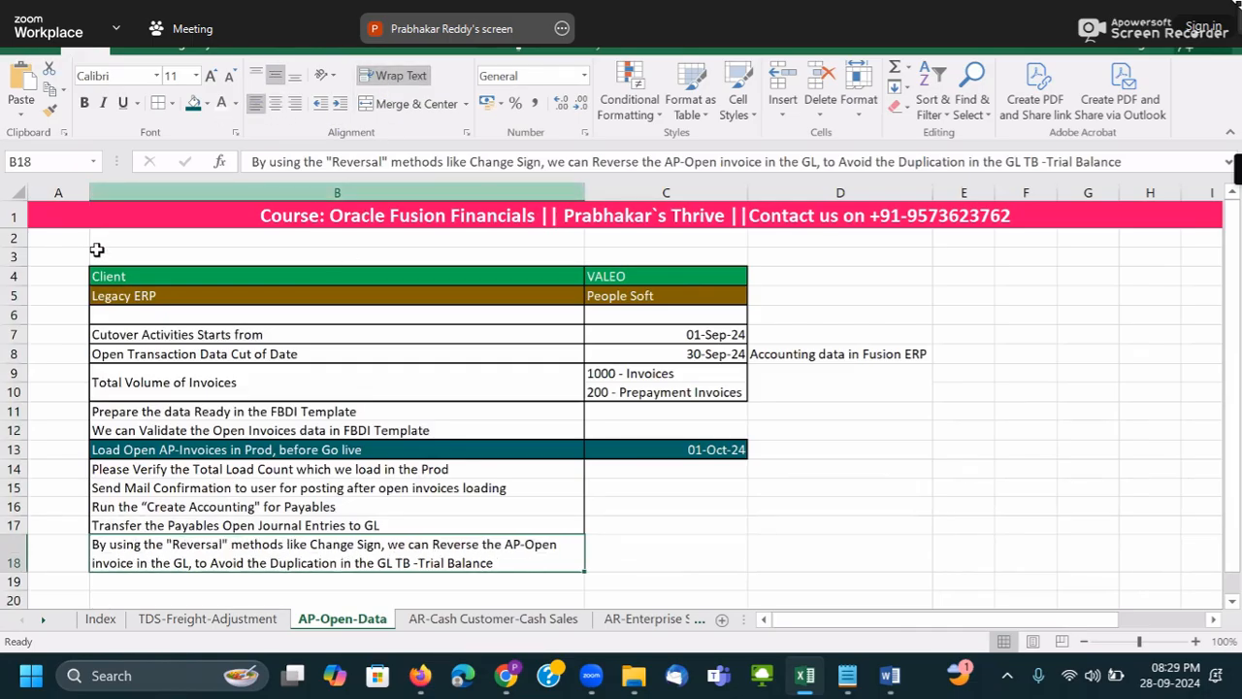
- Enter the heading "S.No" in A4 and copy the green format of the Client cell across row 4
click(62, 275)
text(S.No)
click(118, 274)
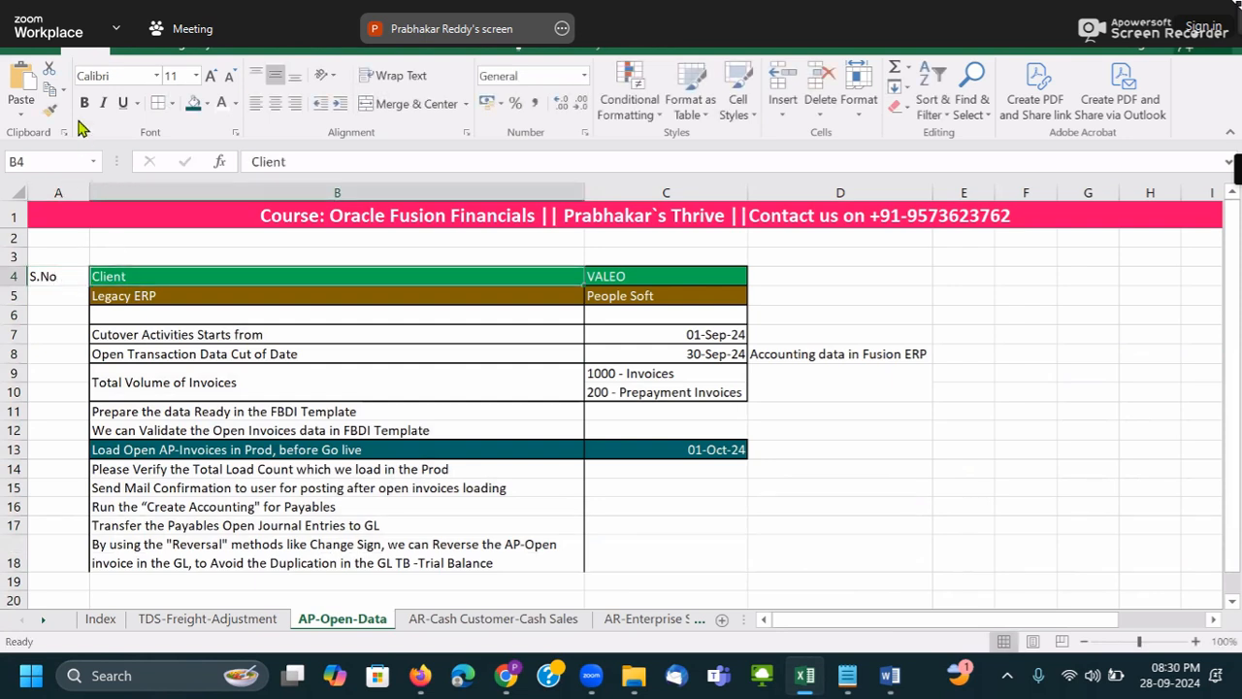
click(46, 115)
click(19, 276)
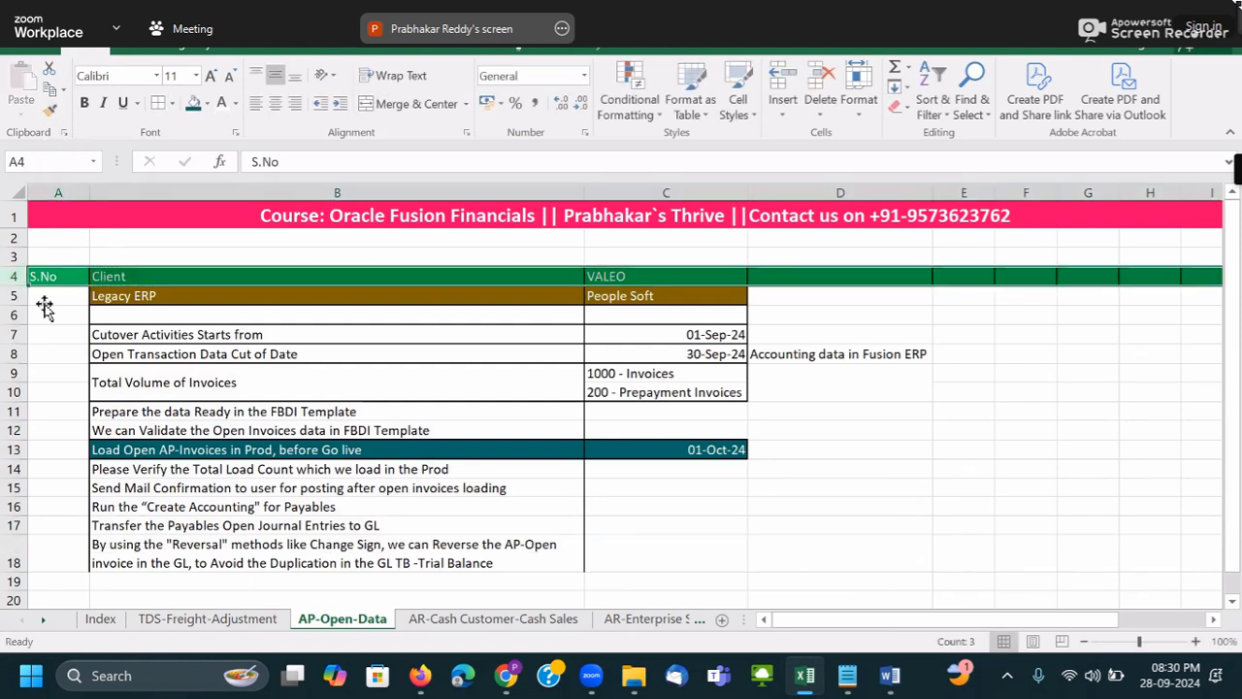
click(54, 302)
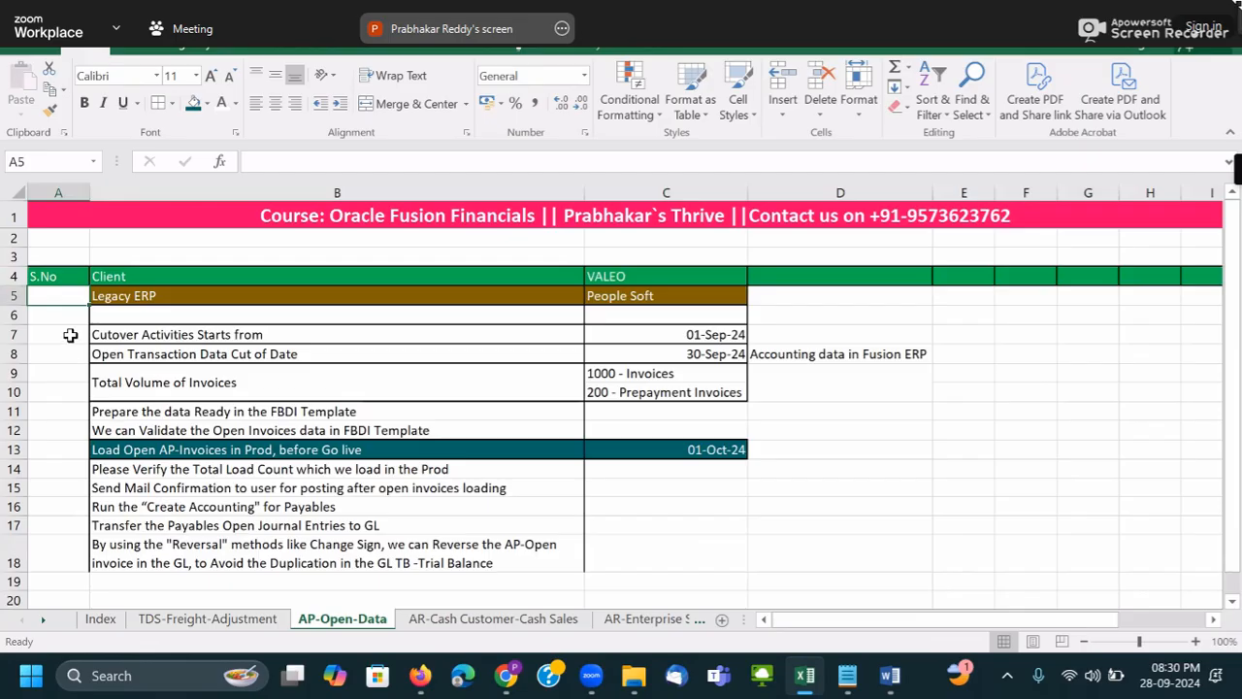
click(71, 333)
- Center the contents of column C horizontally
drag(666, 238, 666, 594)
click(275, 103)
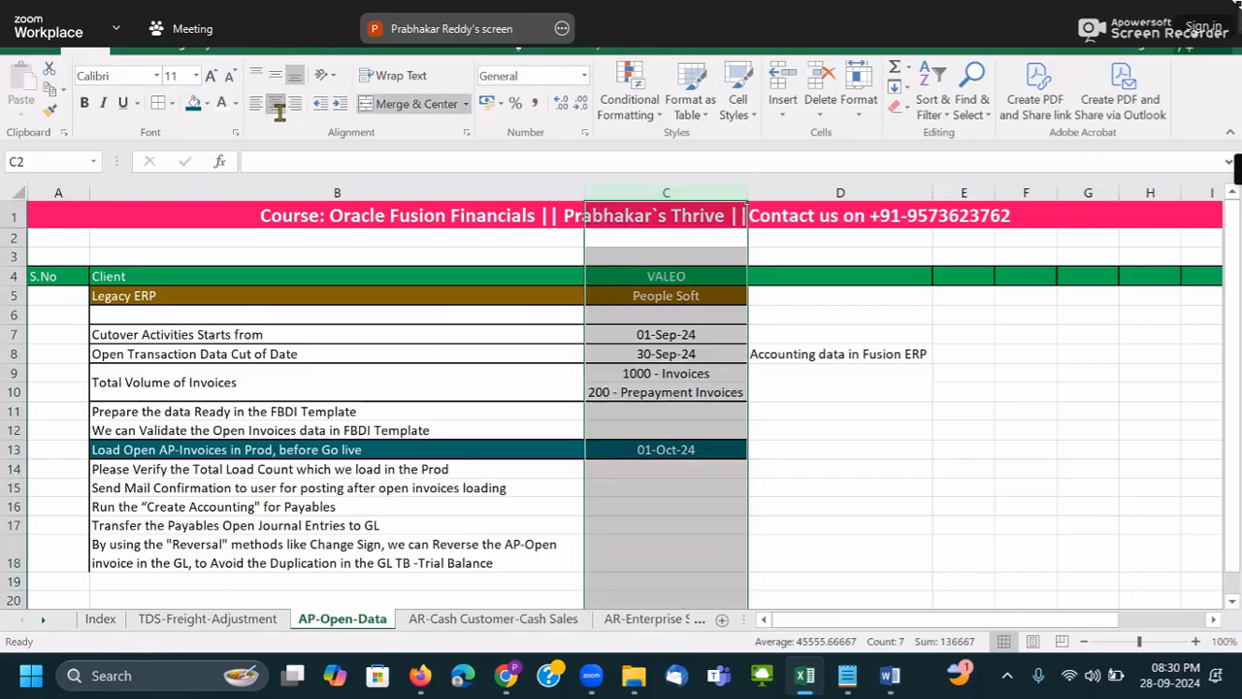
click(704, 351)
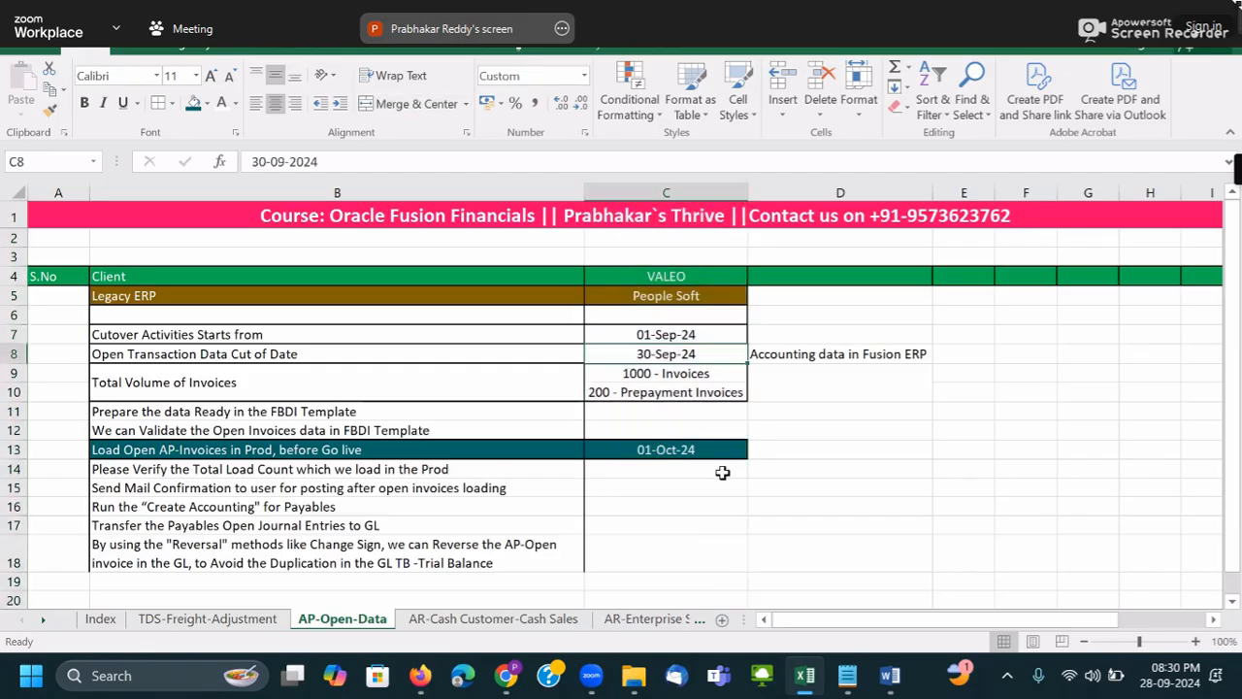
- Review the cutover rows from the legacy ERP down to the load count verification
click(674, 297)
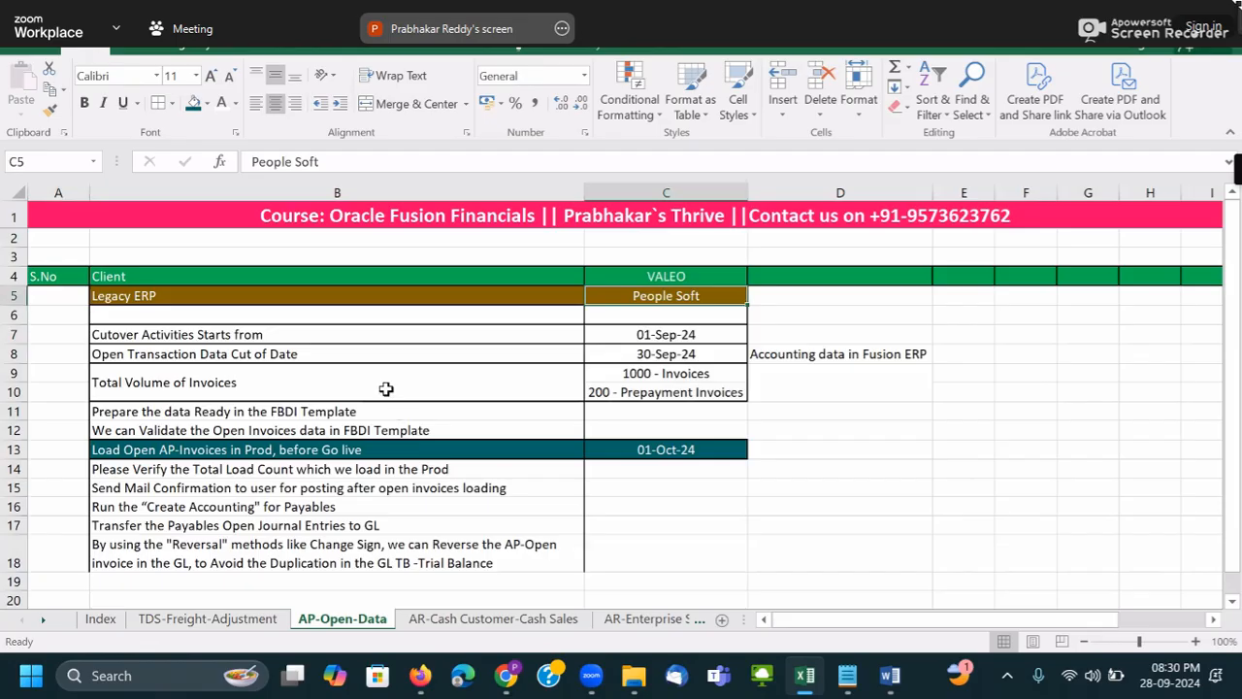
click(370, 355)
click(378, 388)
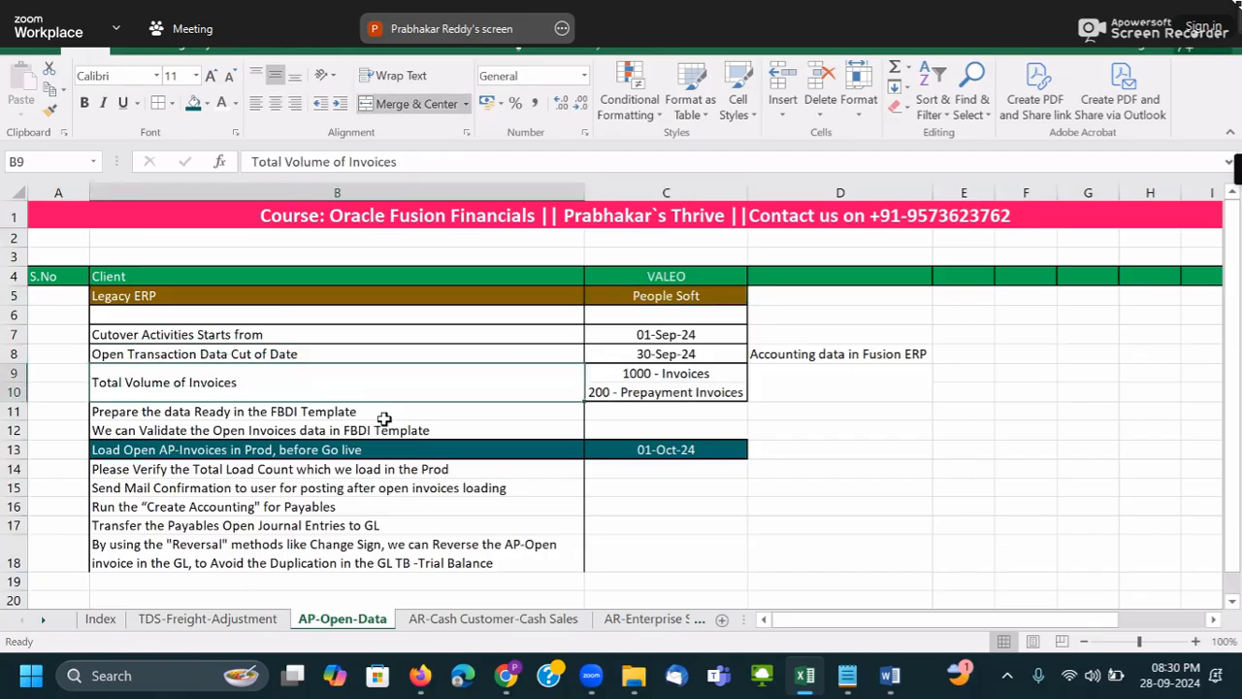
click(380, 414)
scroll(499, 432, down, 1)
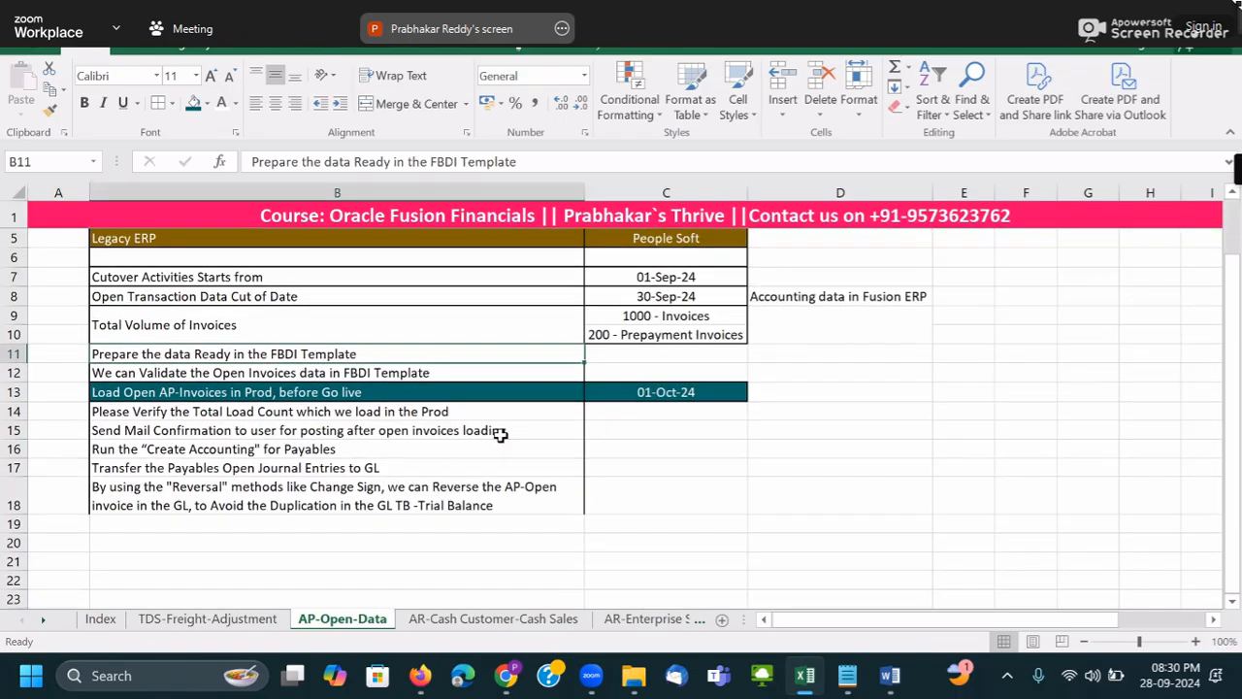
click(477, 375)
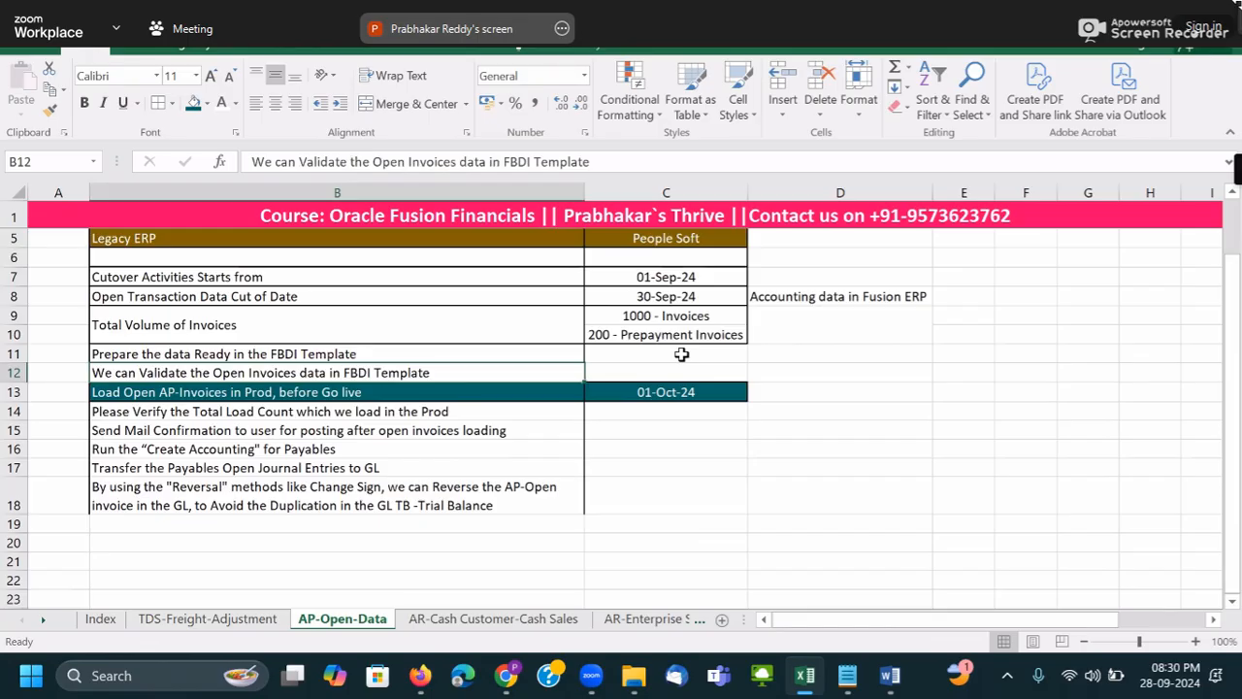
click(384, 394)
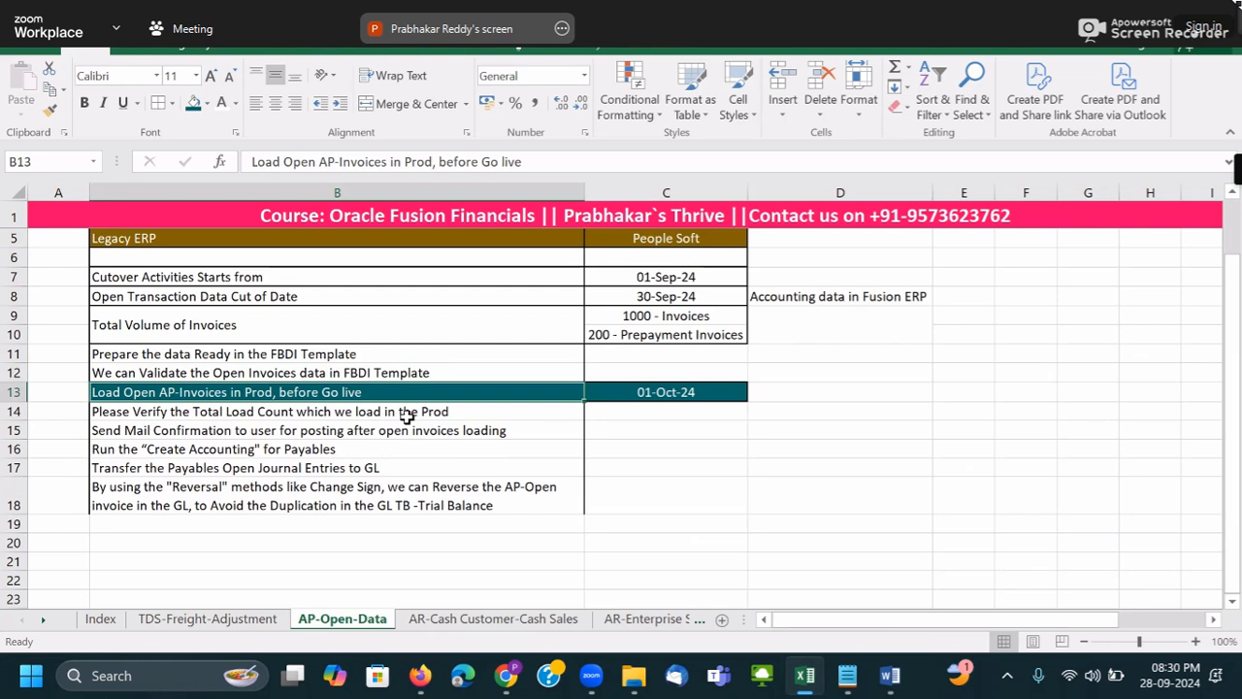
click(233, 412)
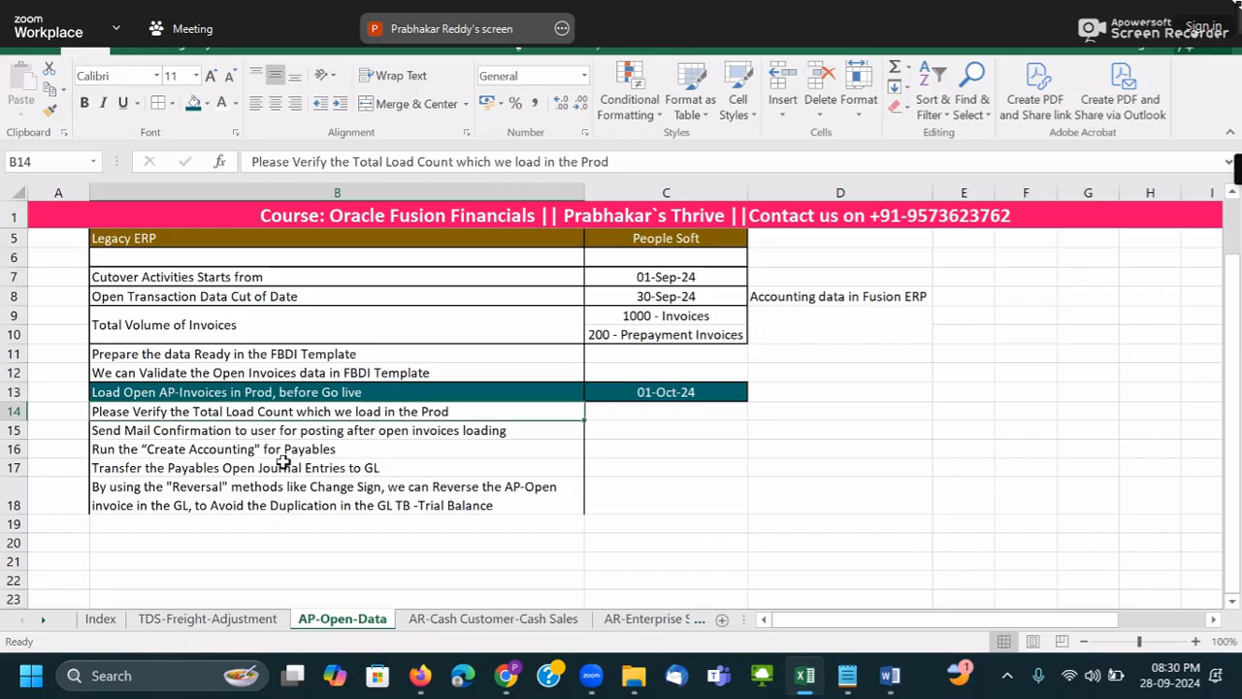
- Append "by using the Export Excel in "Manage Invoices"" to the load count row in B14 and widen column B to fit it
double_click(505, 411)
text(by using the)
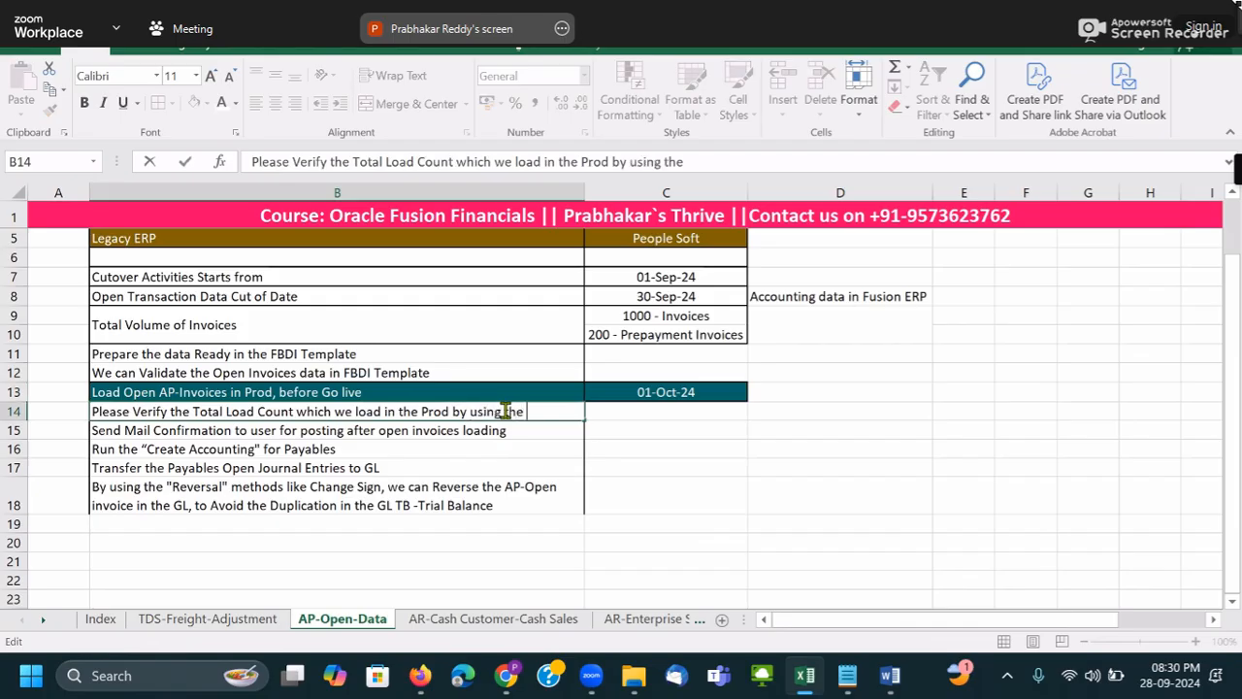
text( Export Excel in)
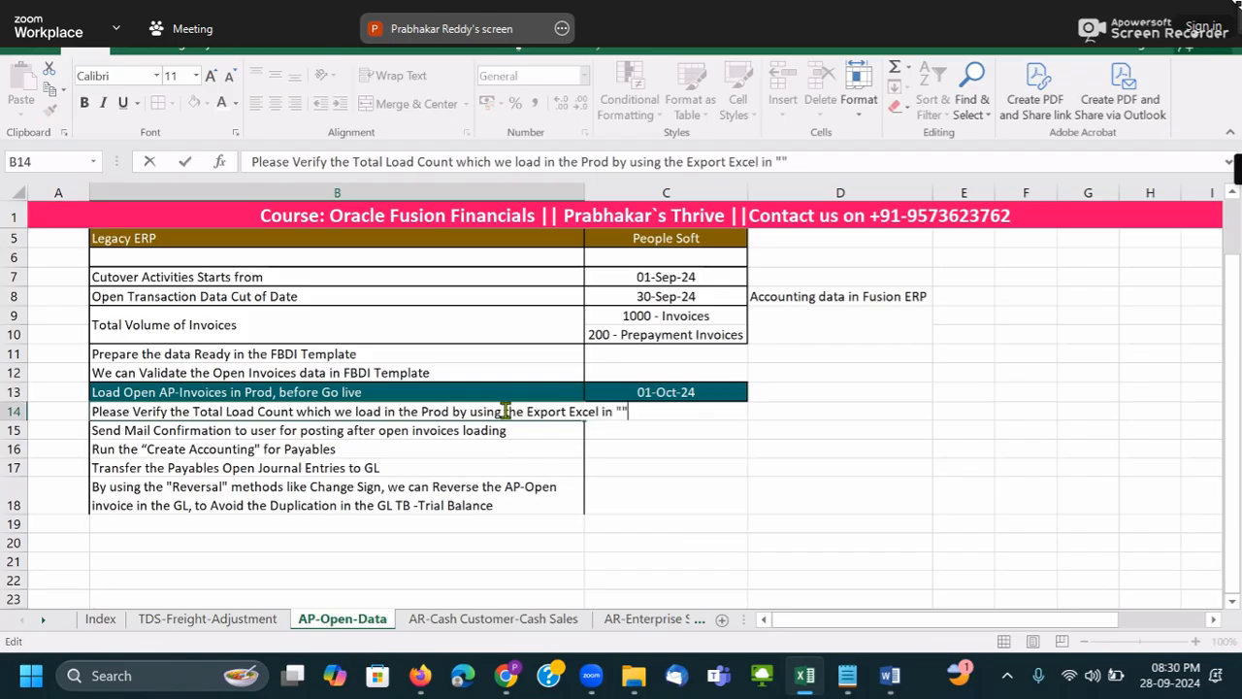
text(Manage Invoice)
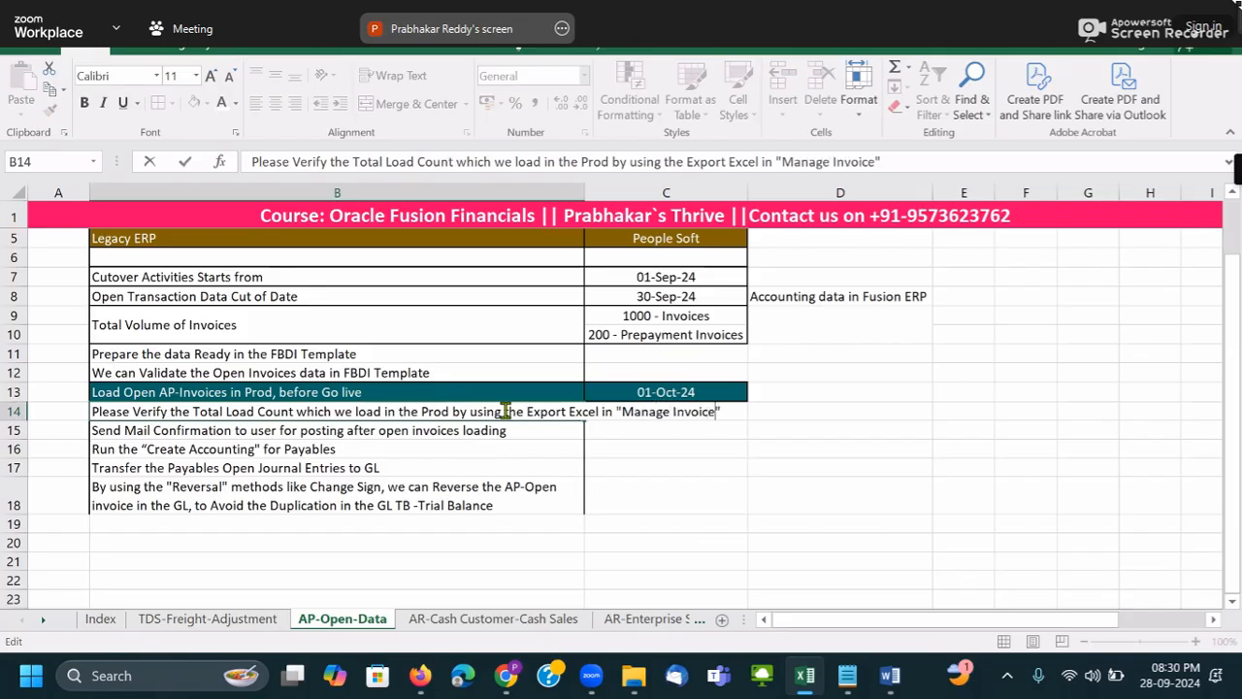
text(s)
key(Tab)
click(539, 407)
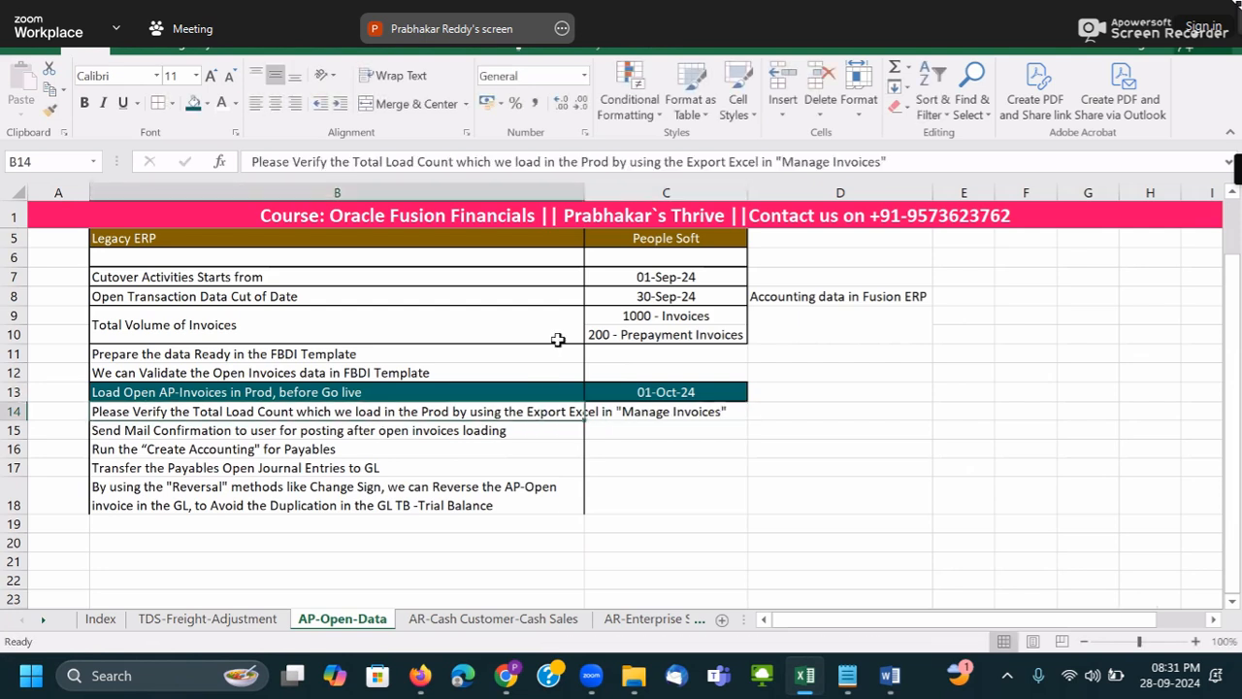
double_click(584, 193)
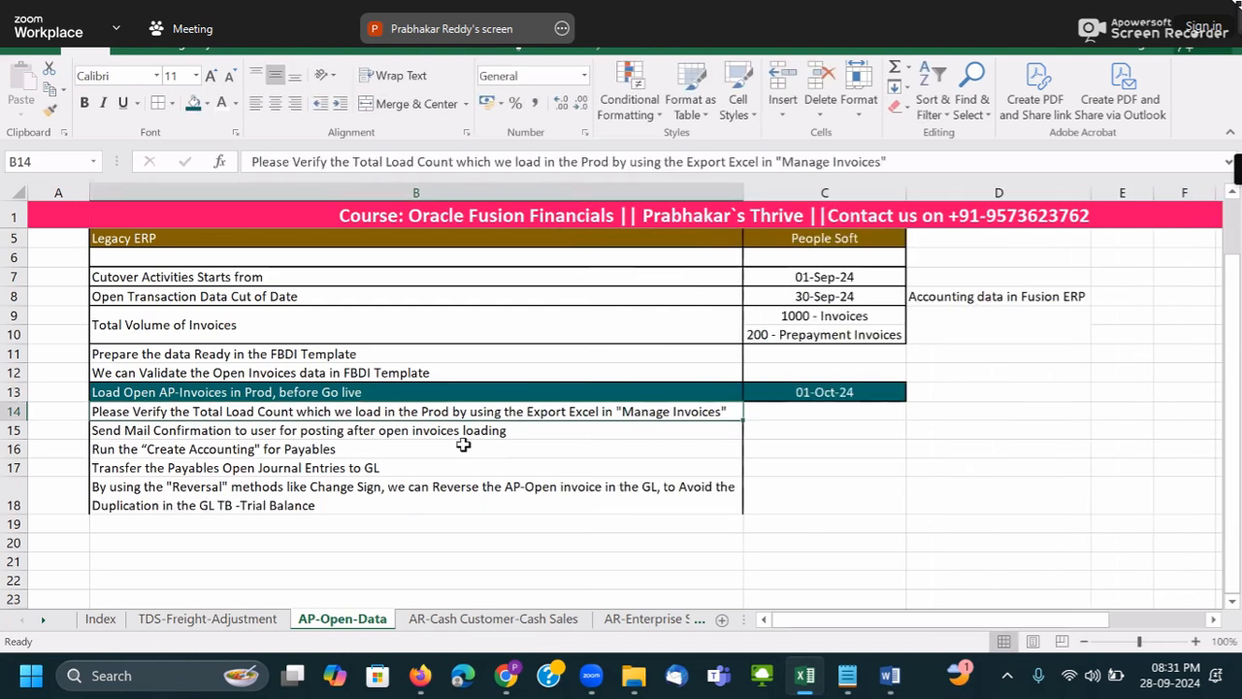
- Apply all borders to the table range B4:C18 and to the accounting note in cell D8
click(282, 430)
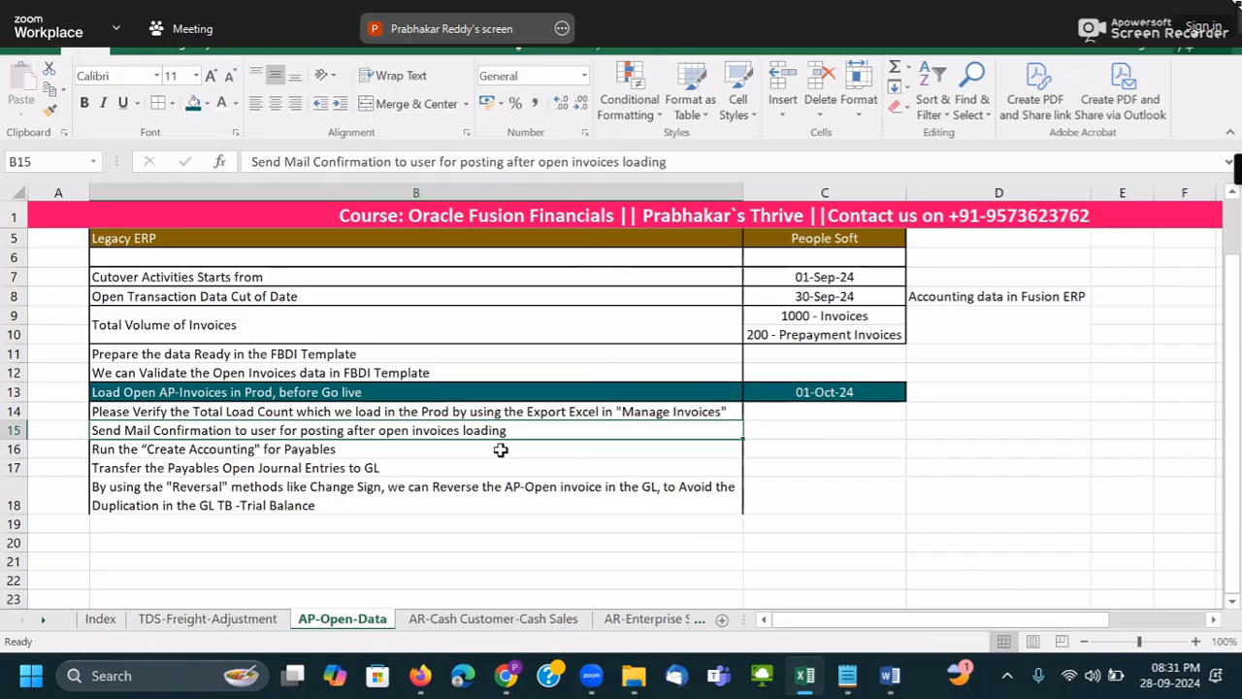
click(499, 449)
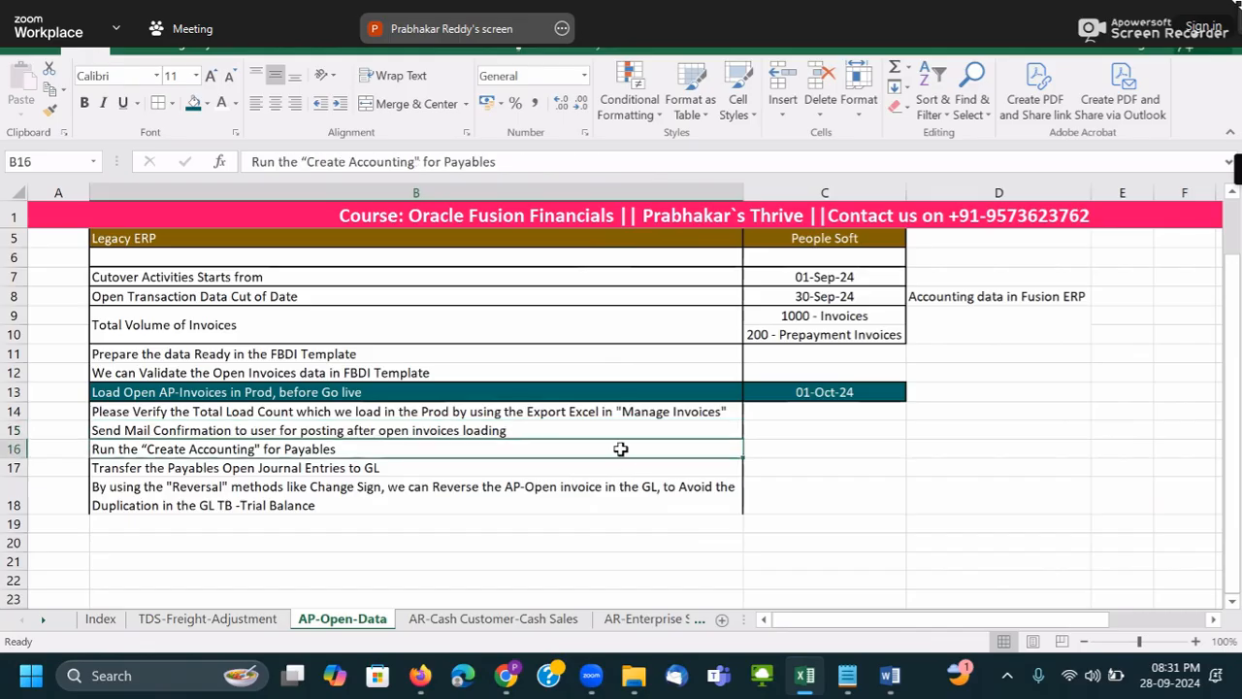
scroll(621, 450, up, 1)
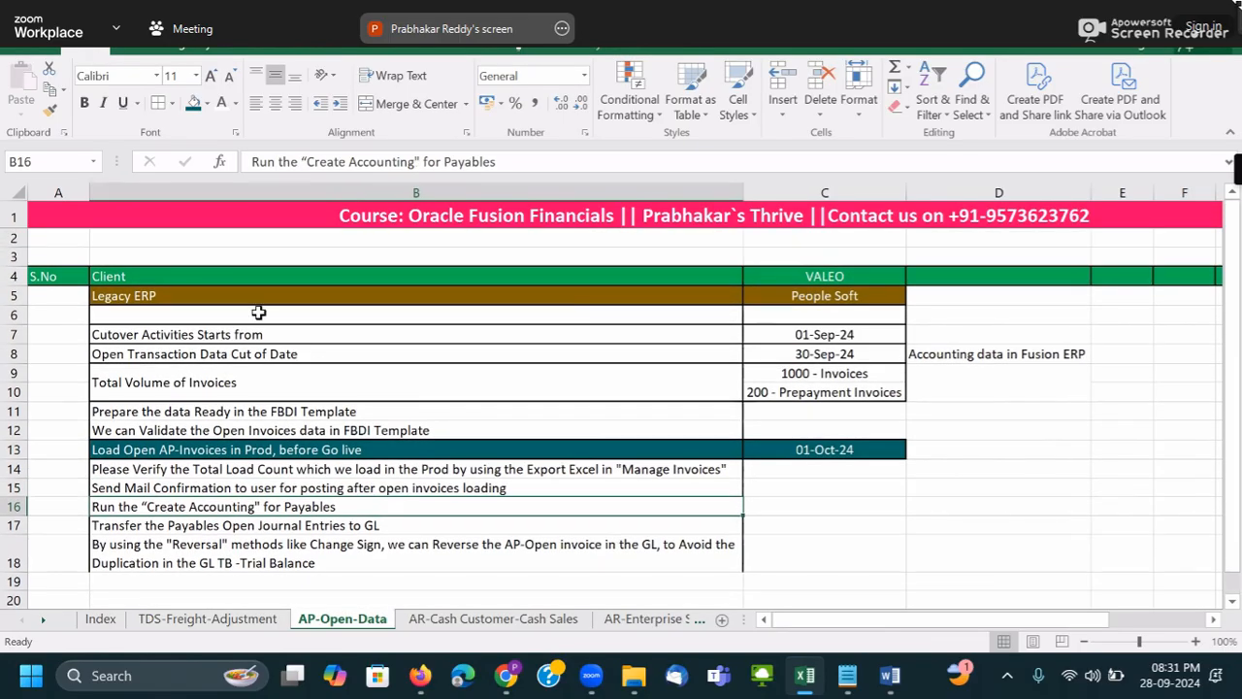
click(249, 74)
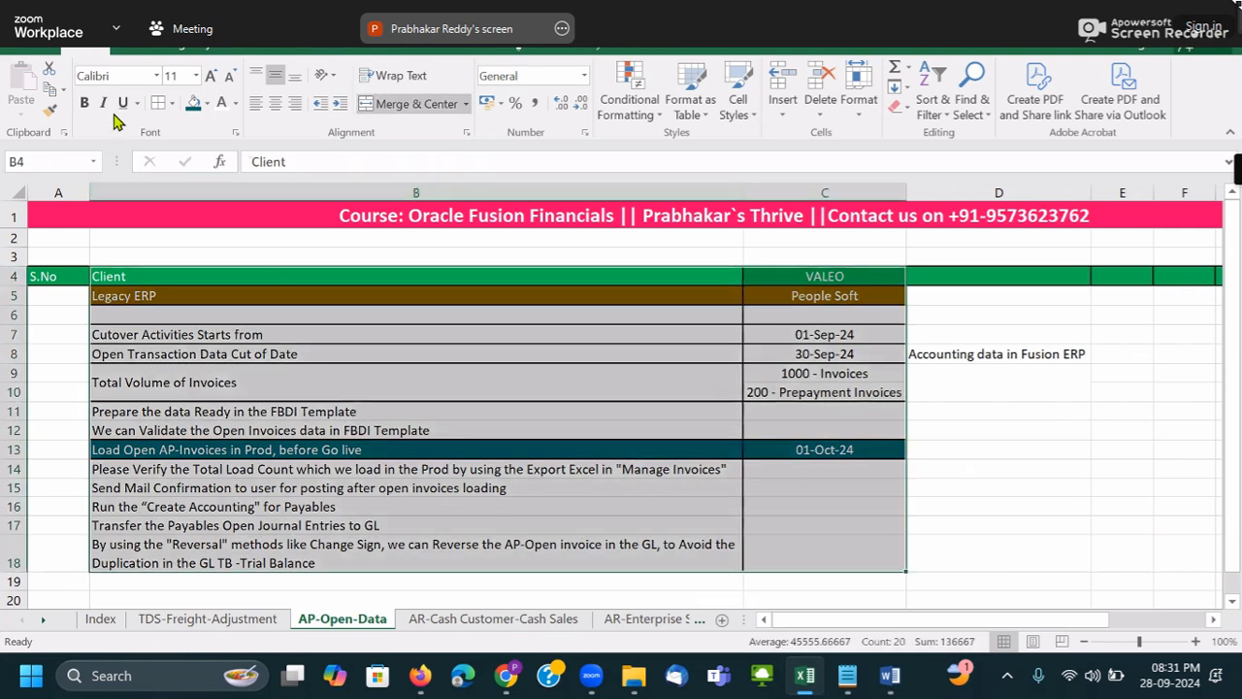
click(159, 105)
click(515, 443)
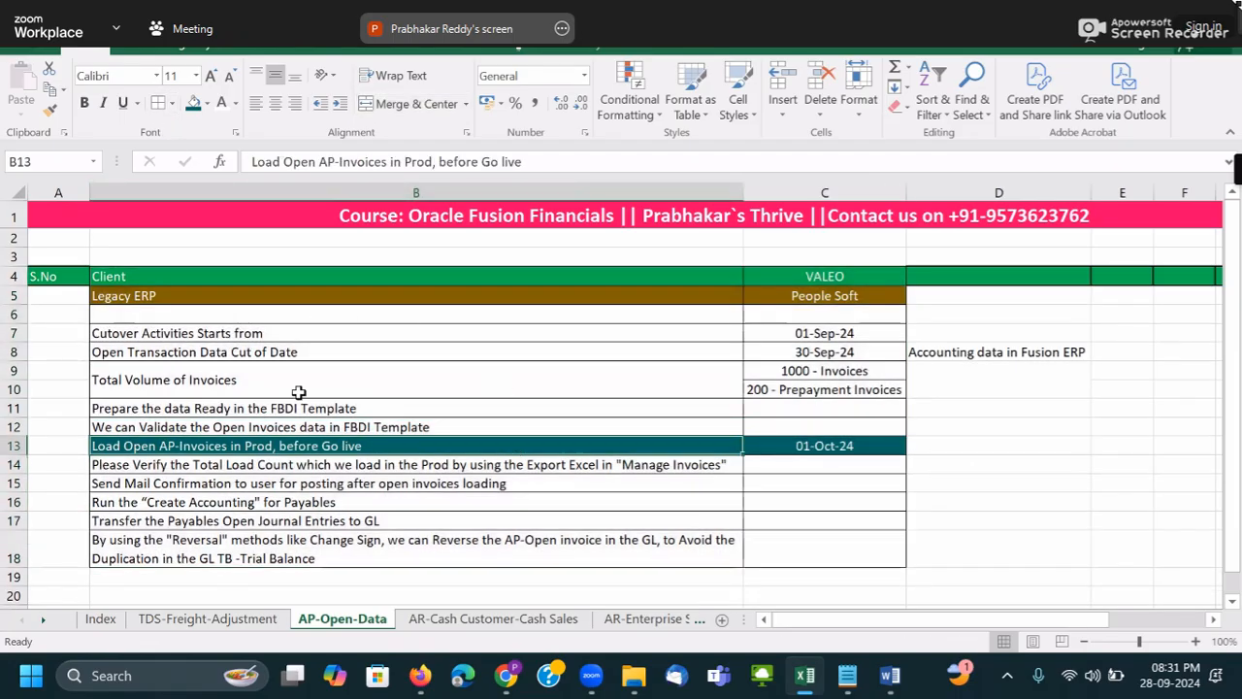
click(955, 353)
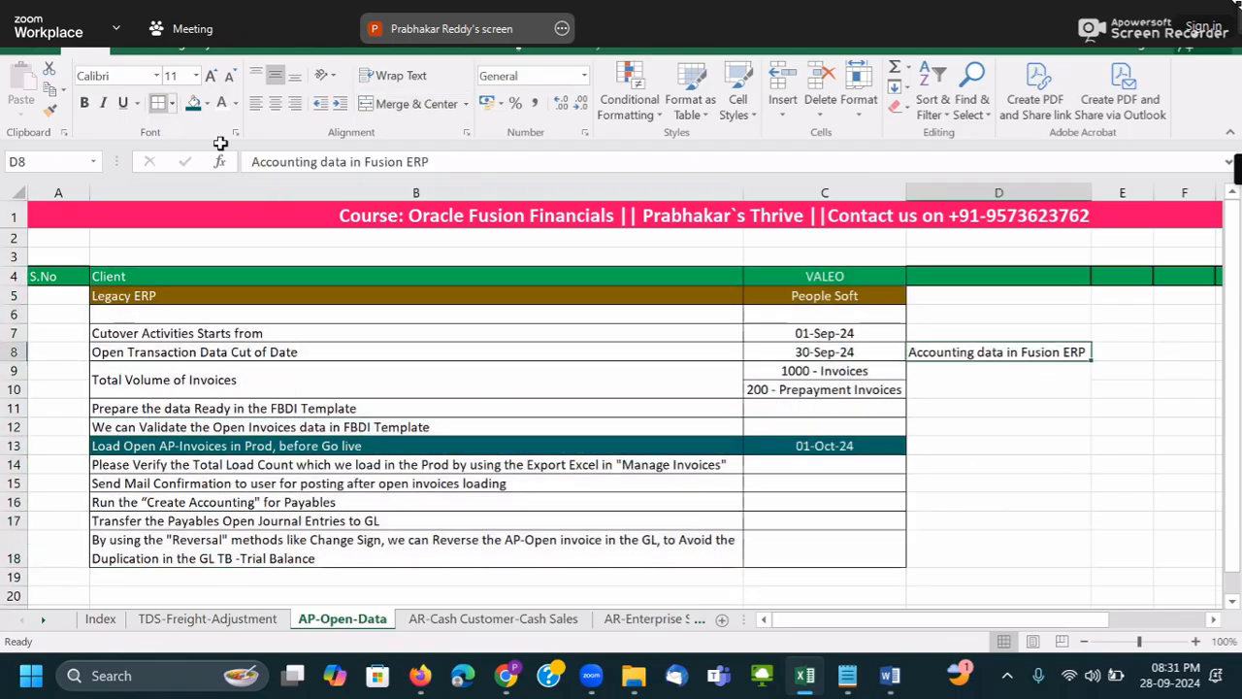
click(998, 466)
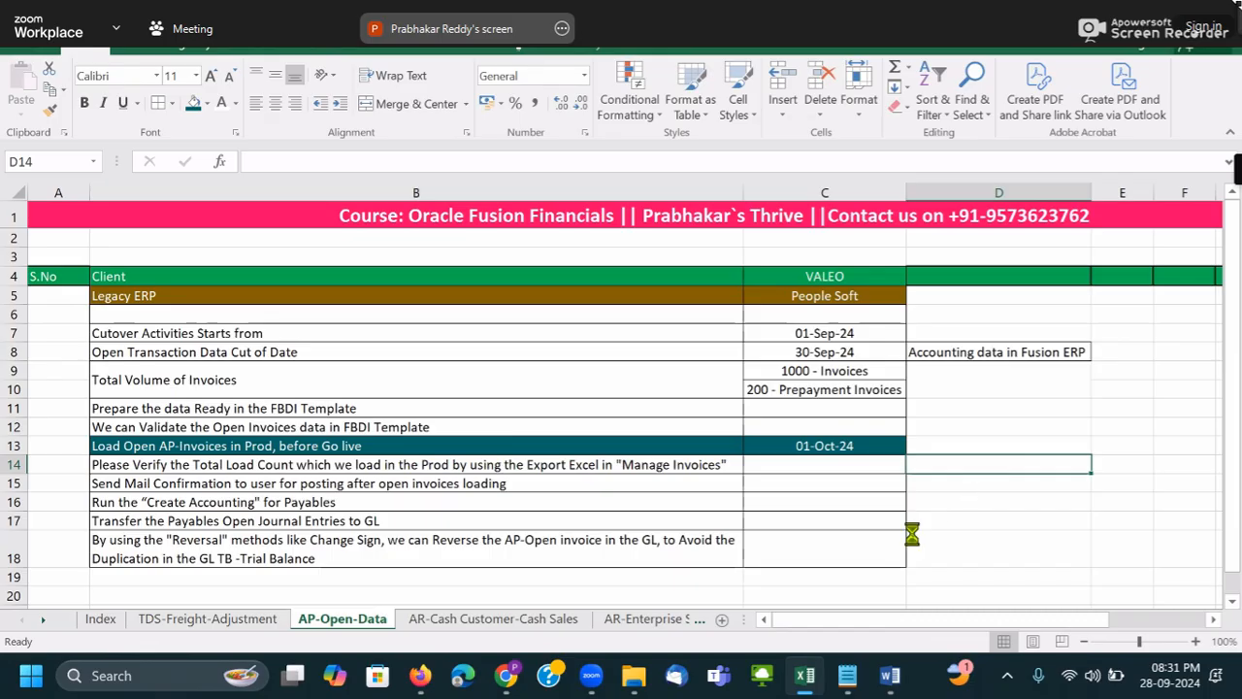
click(827, 516)
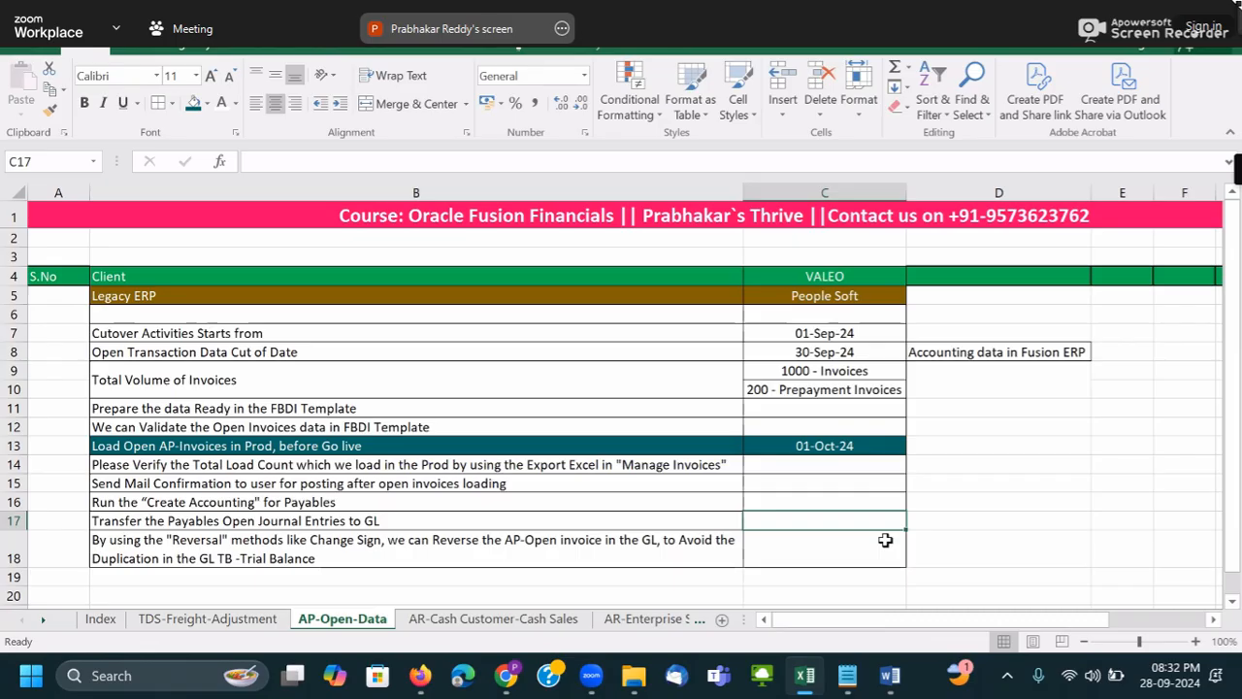
click(626, 560)
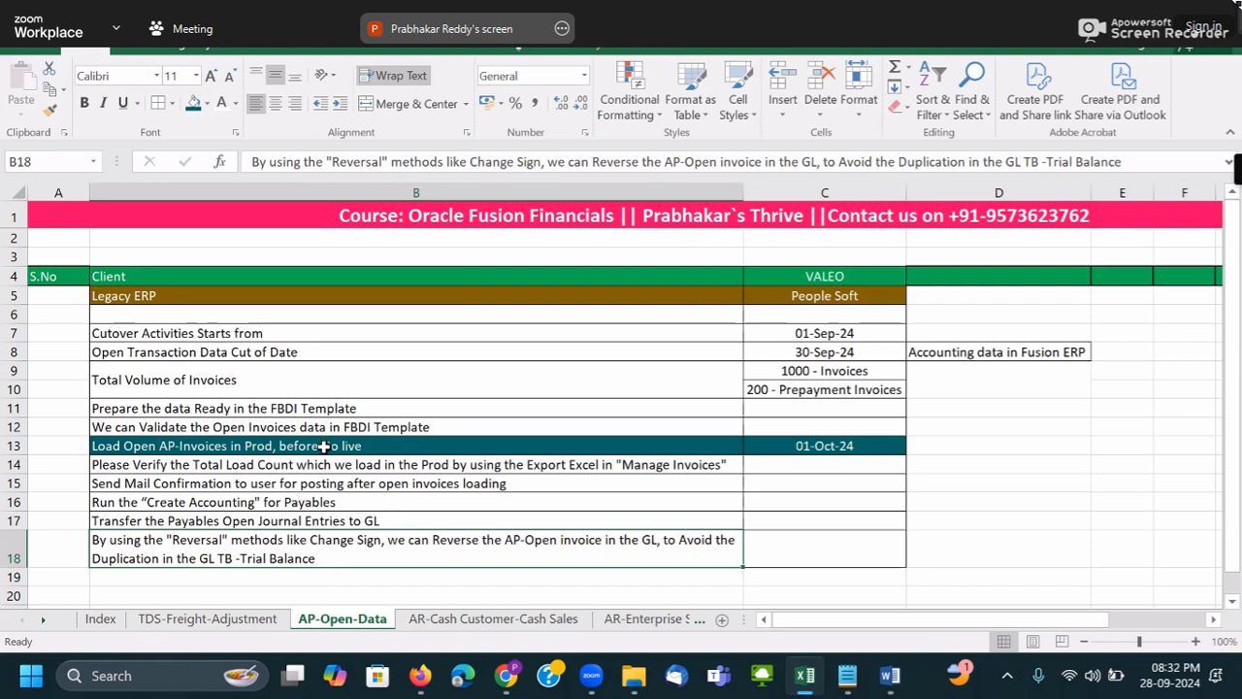
click(247, 335)
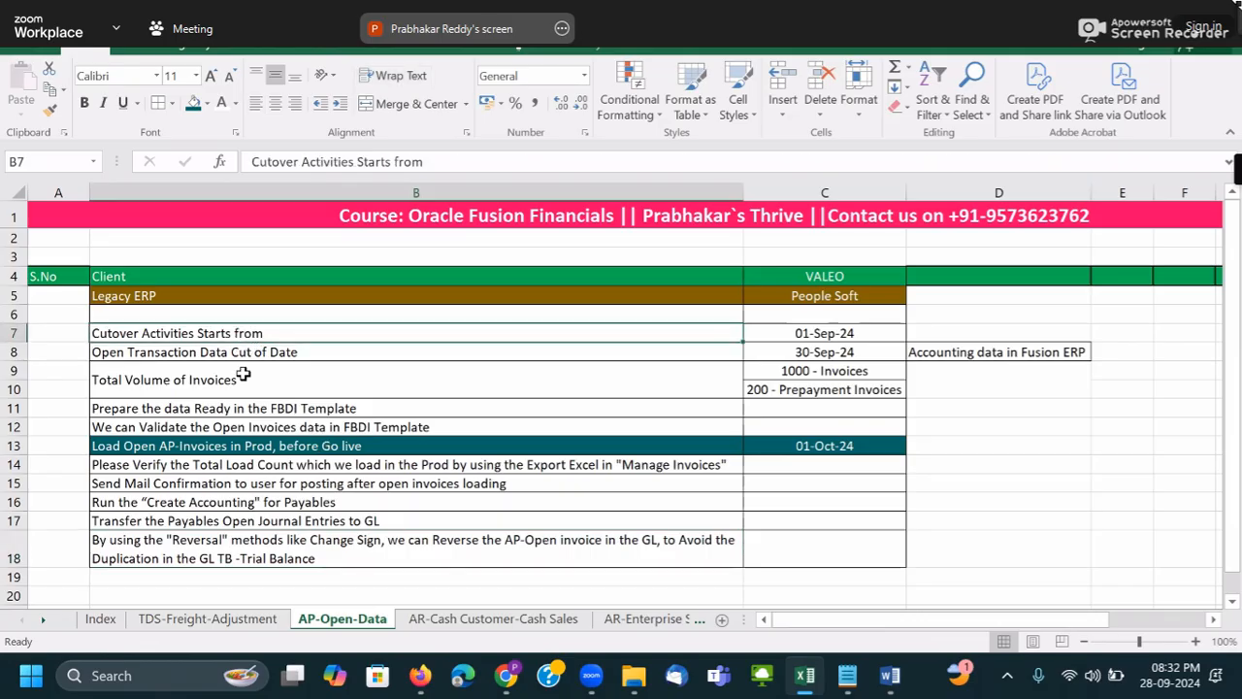
- Correct the note in cell D8 to read "Accounting date in Fusion ERP"
double_click(973, 353)
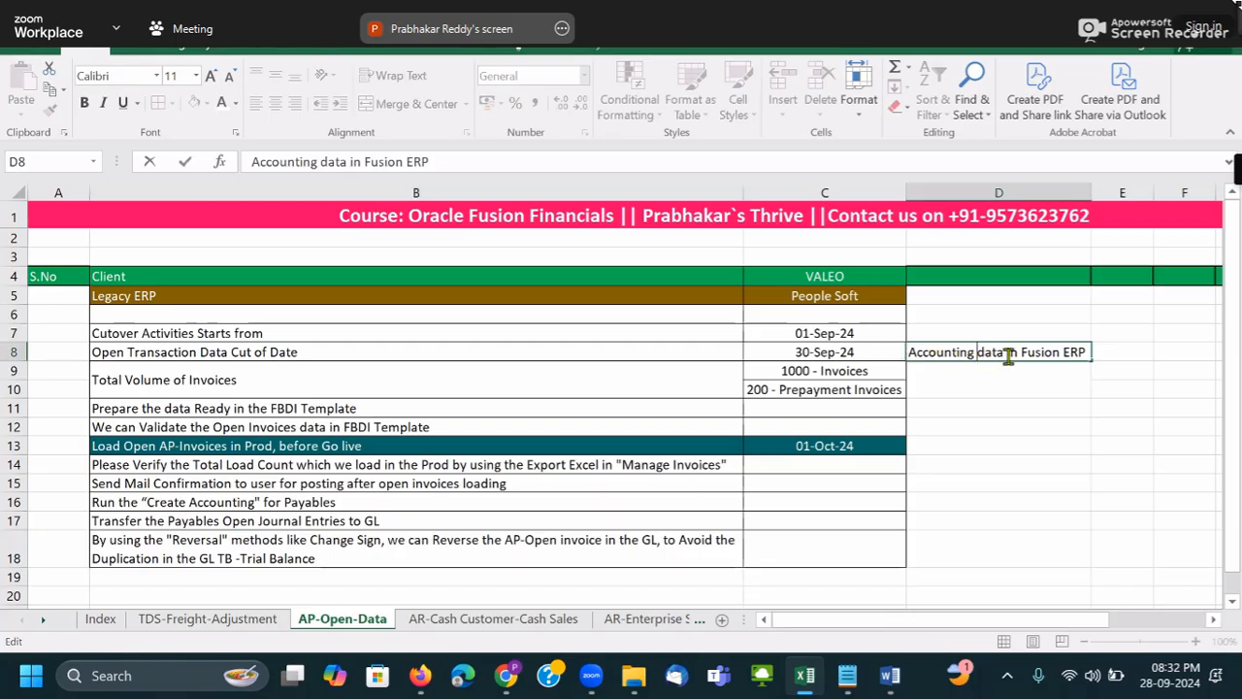
key(BackSpace)
text(e)
key(Tab)
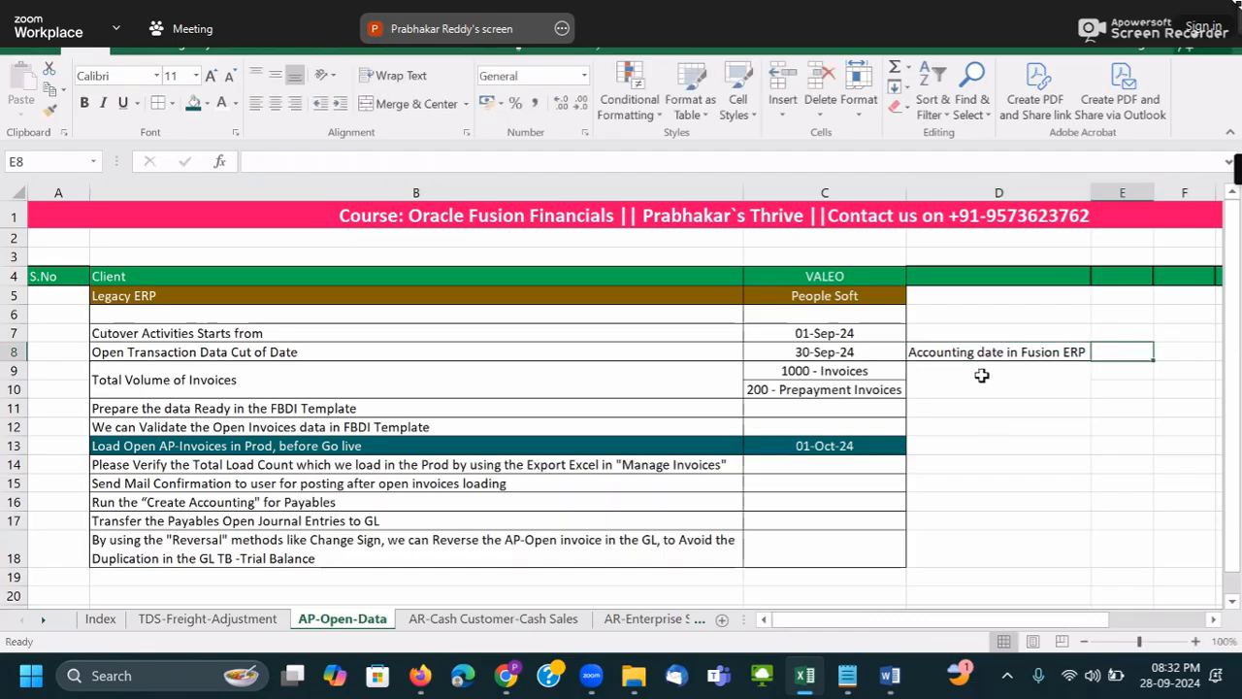
click(850, 358)
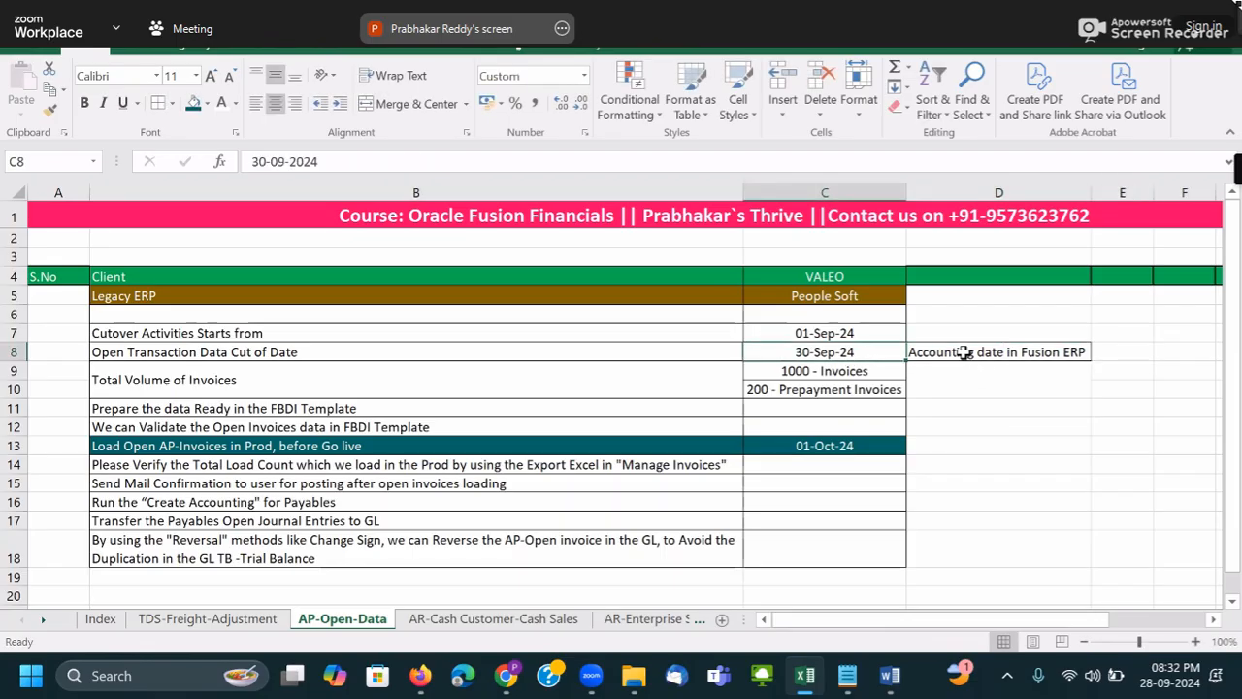
click(966, 351)
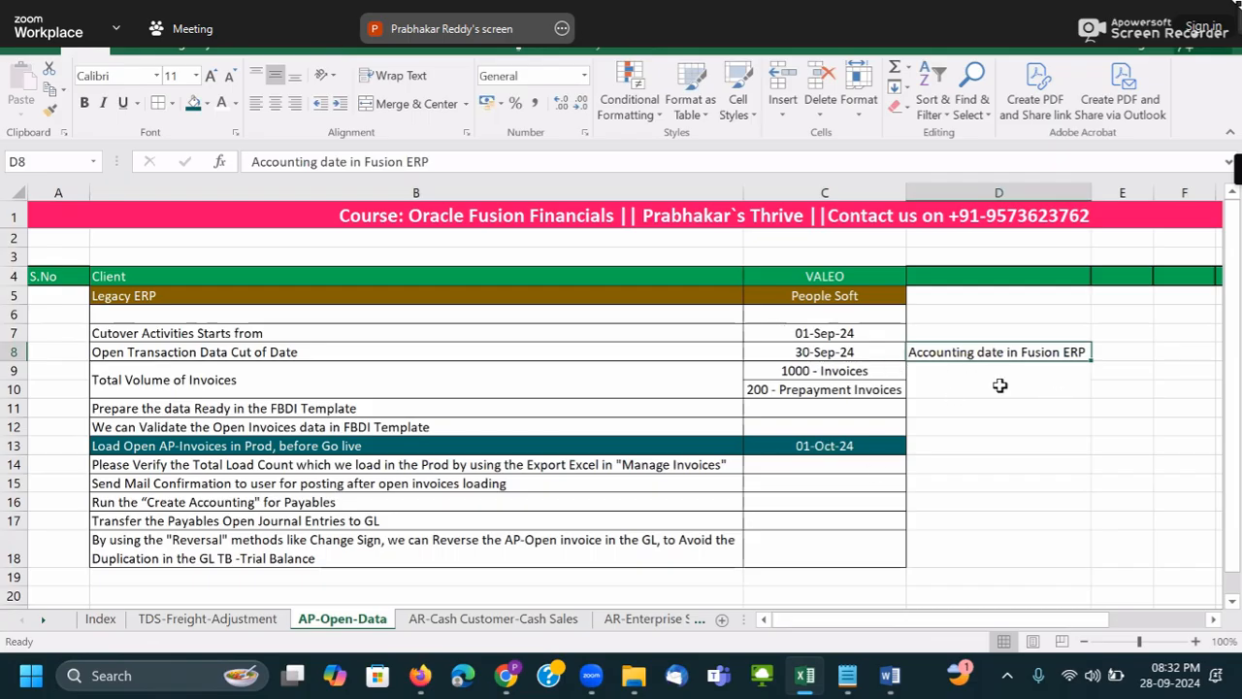
click(880, 347)
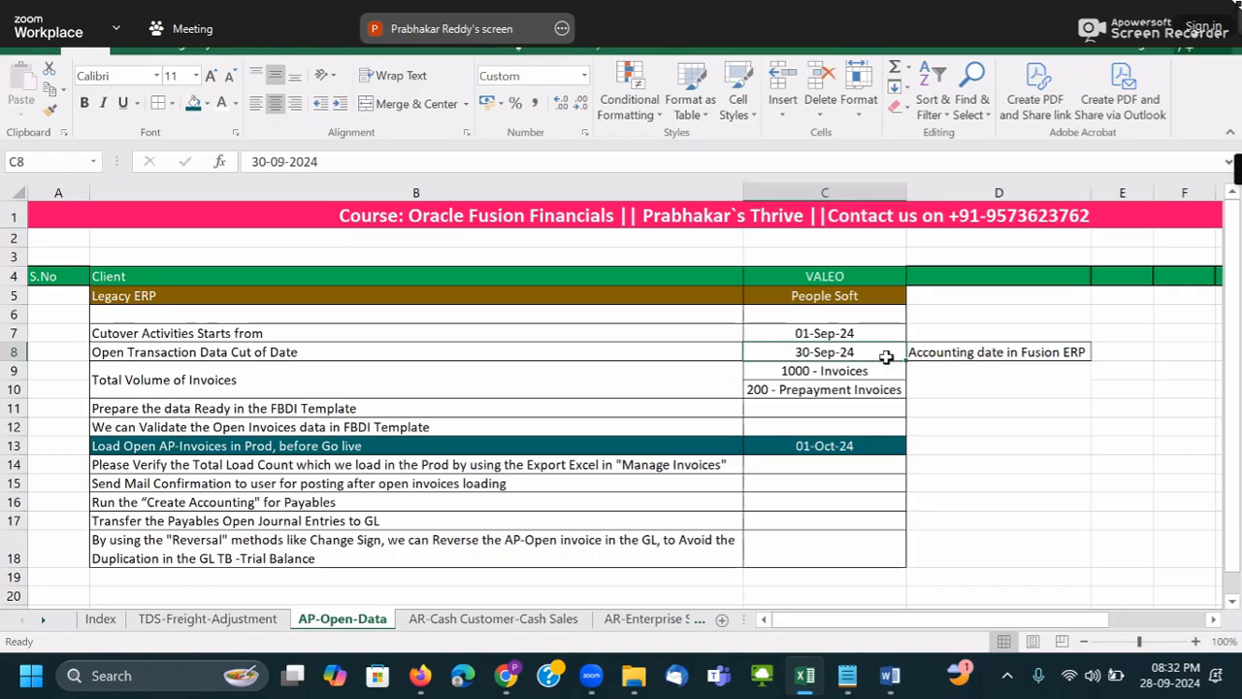
- Enter serial number 1 in cell A5 for the Legacy ERP row
click(68, 297)
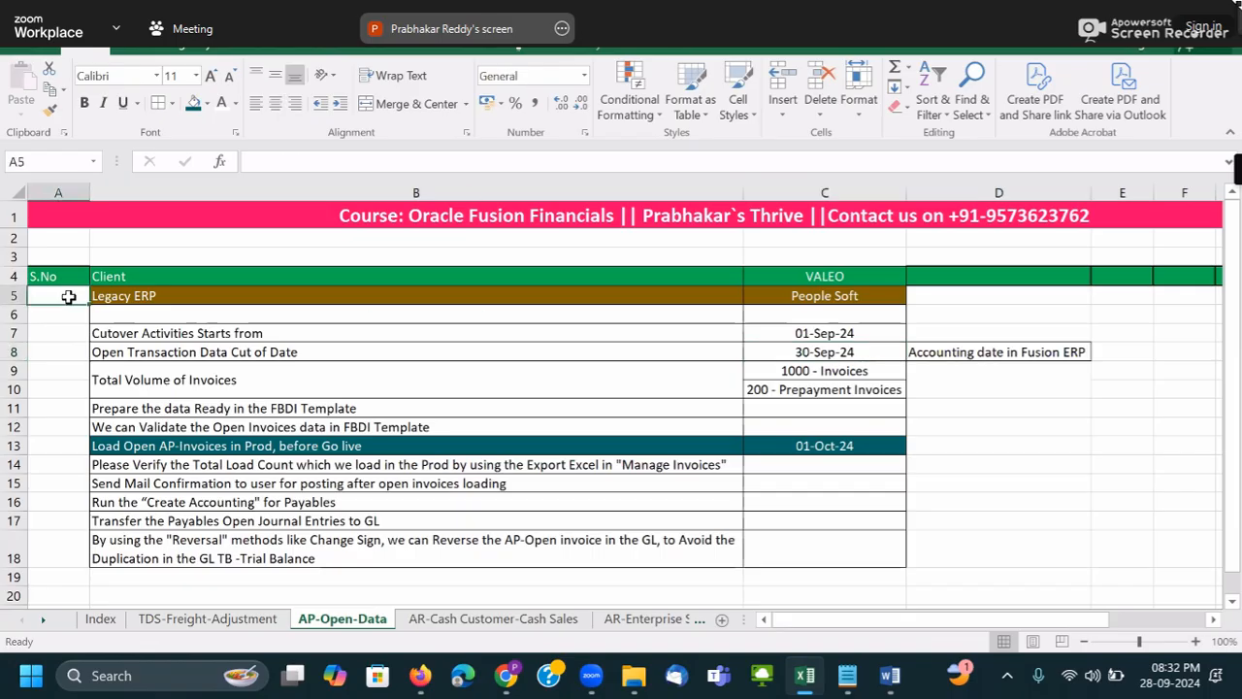
text(1)
key(ctrl+Return)
- Delete the blank row 6 between the Legacy ERP and Cutover Activities rows
right_click(14, 314)
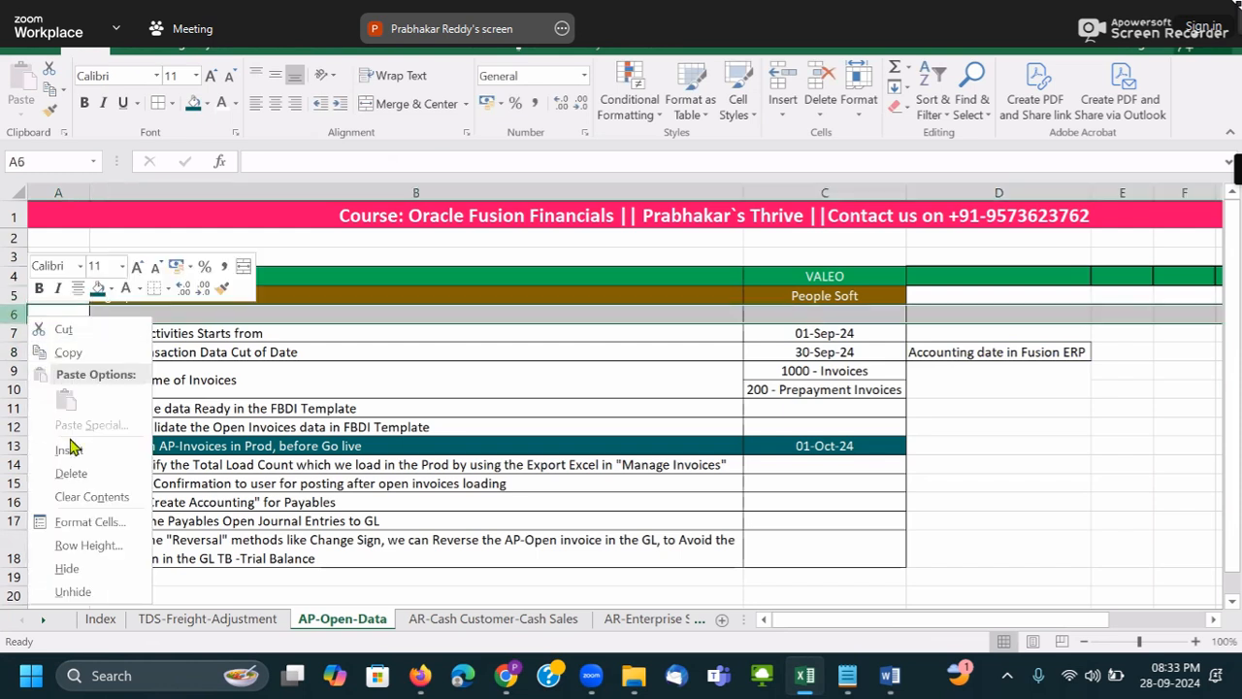
click(83, 475)
click(90, 361)
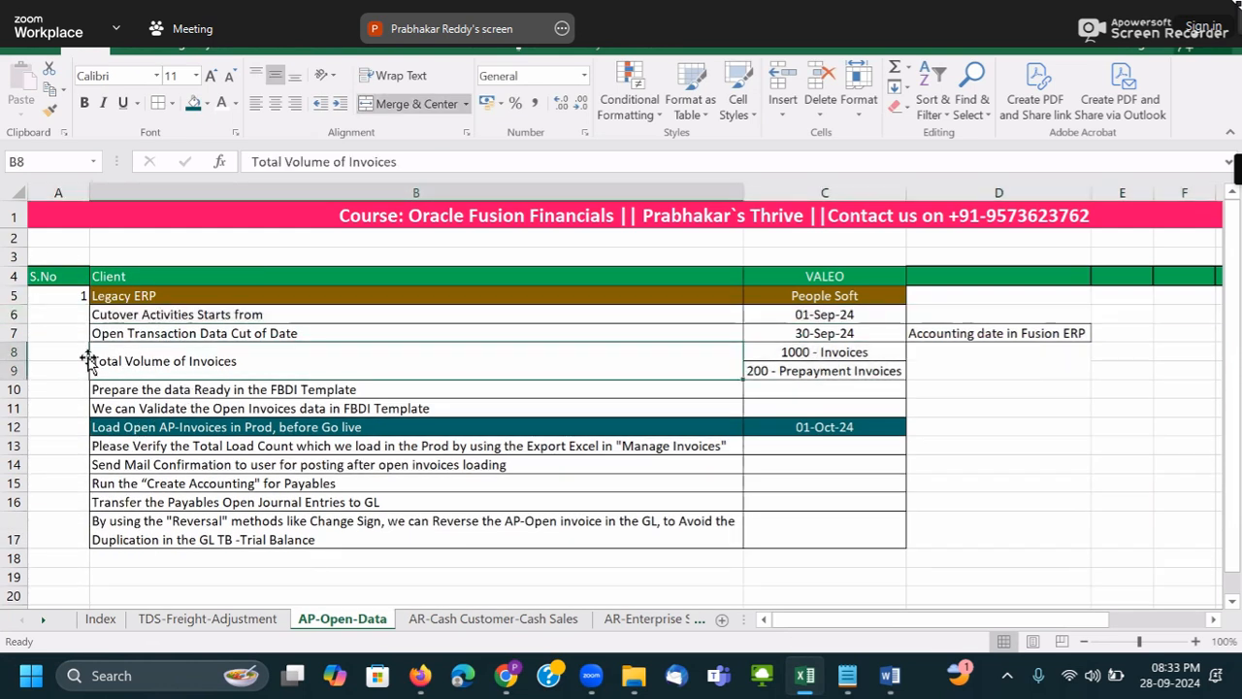
- Merge and center cells A8 and A9 in the S.No column beside Total Volume of Invoices
drag(57, 296, 70, 536)
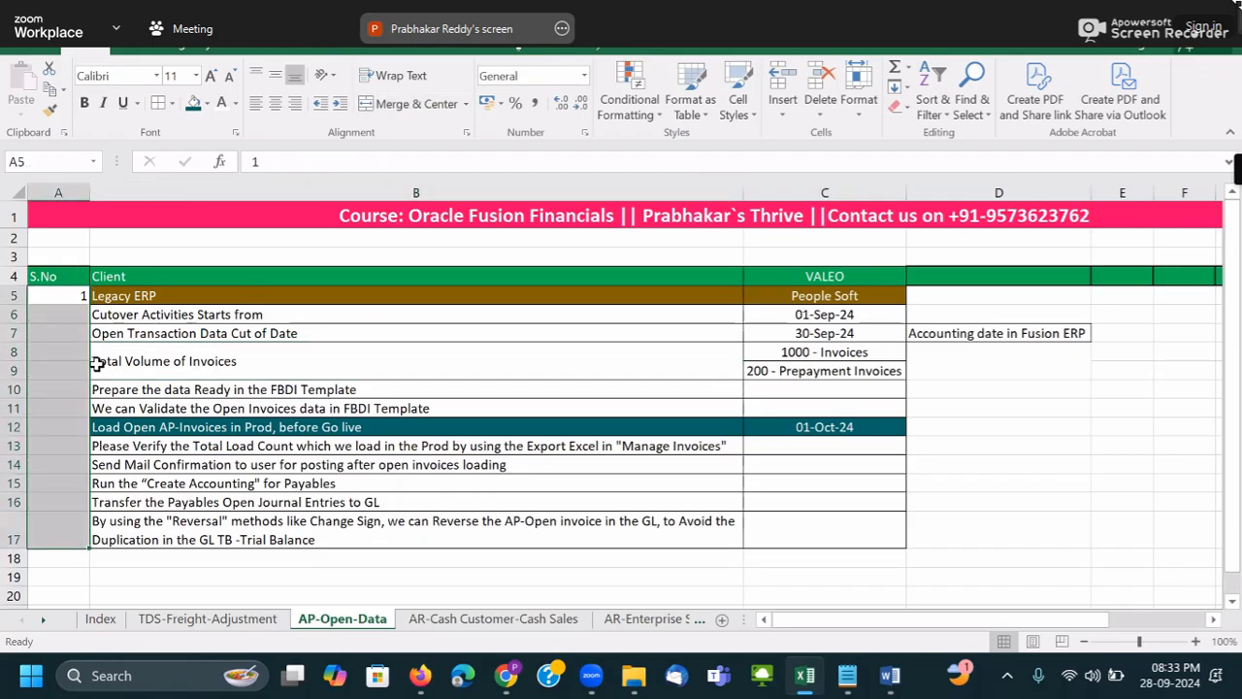
click(75, 359)
click(182, 361)
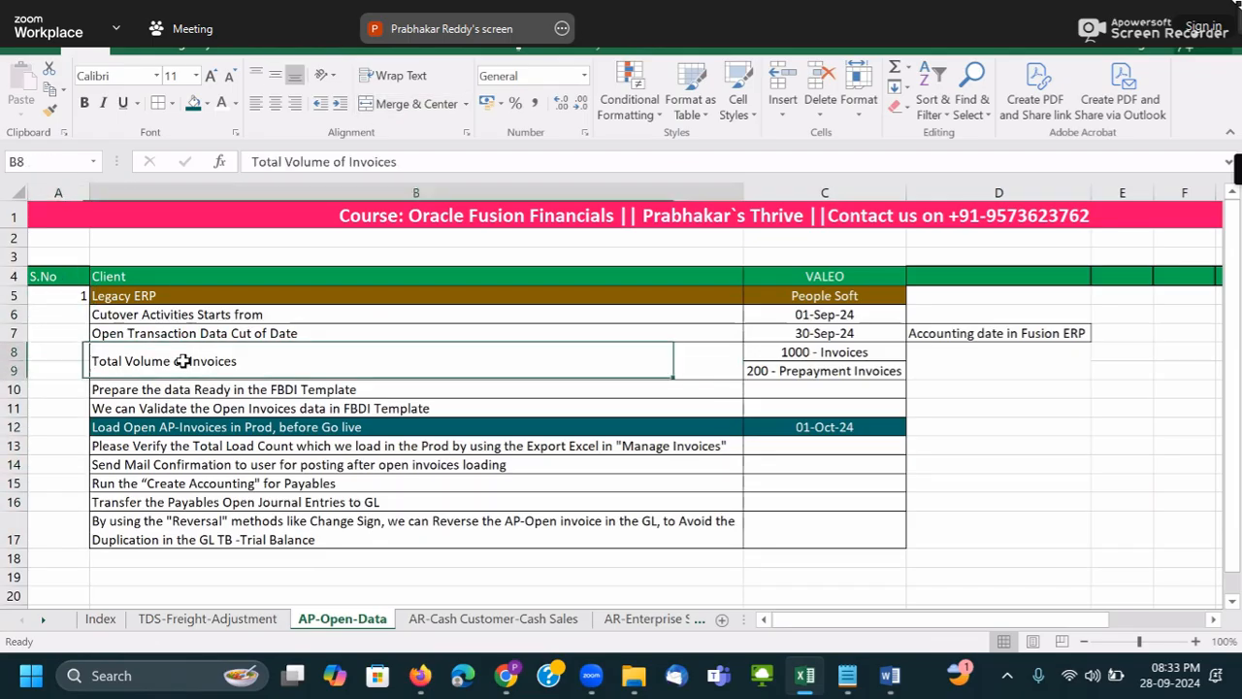
click(68, 358)
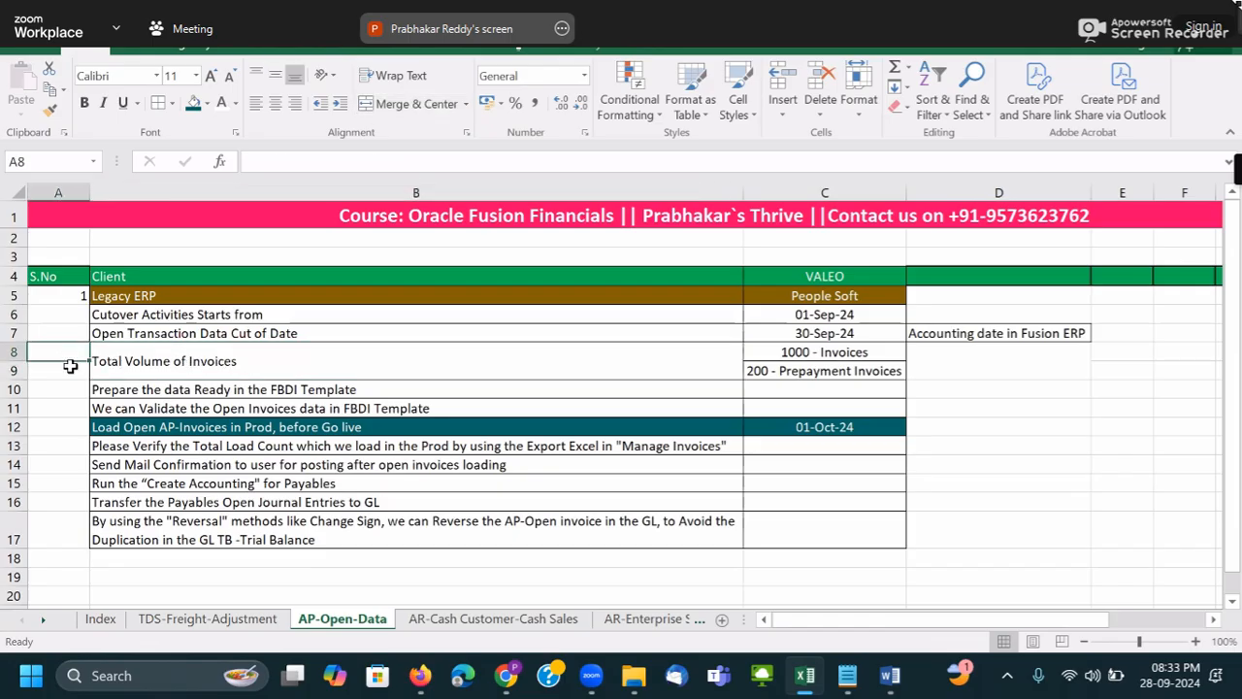
drag(68, 358, 70, 374)
click(406, 104)
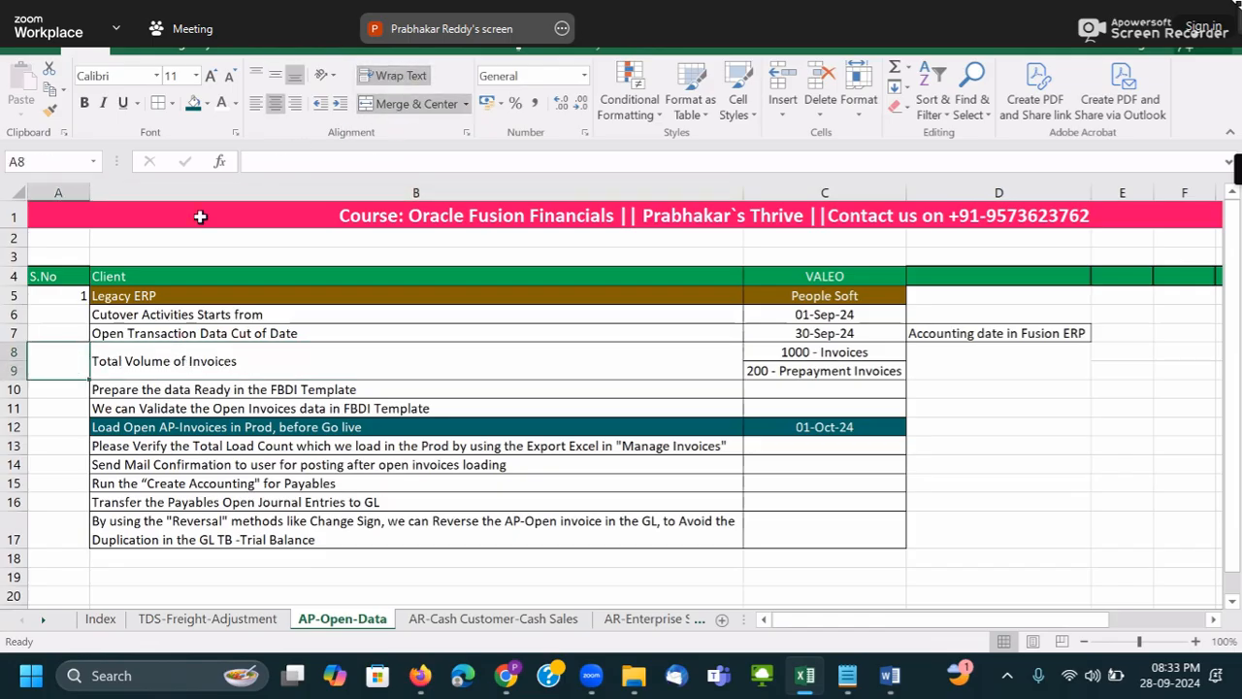
- Enter serial numbers 2 in A6, 3 in A7 and 4 in the merged cell A8:A9
click(70, 312)
text(2)
click(79, 338)
click(75, 313)
mouse_move(89, 324)
mouse_down()
mouse_move(85, 556)
mouse_move(101, 562)
mouse_up()
click(629, 388)
click(63, 336)
text(3)
click(61, 359)
text(4)
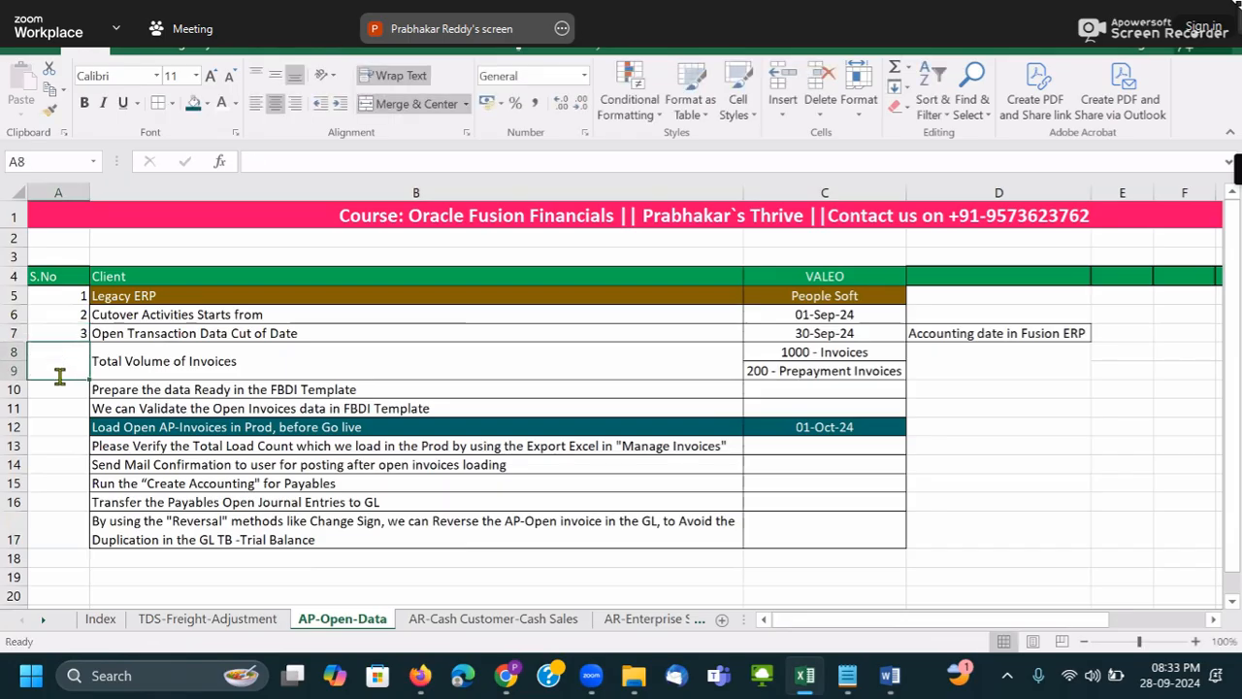
- Enter 5 in cell A10 and fill the serial numbers down to A17 as a series
click(63, 401)
click(65, 390)
text(5)
click(61, 424)
click(75, 391)
drag(89, 397, 85, 543)
click(101, 559)
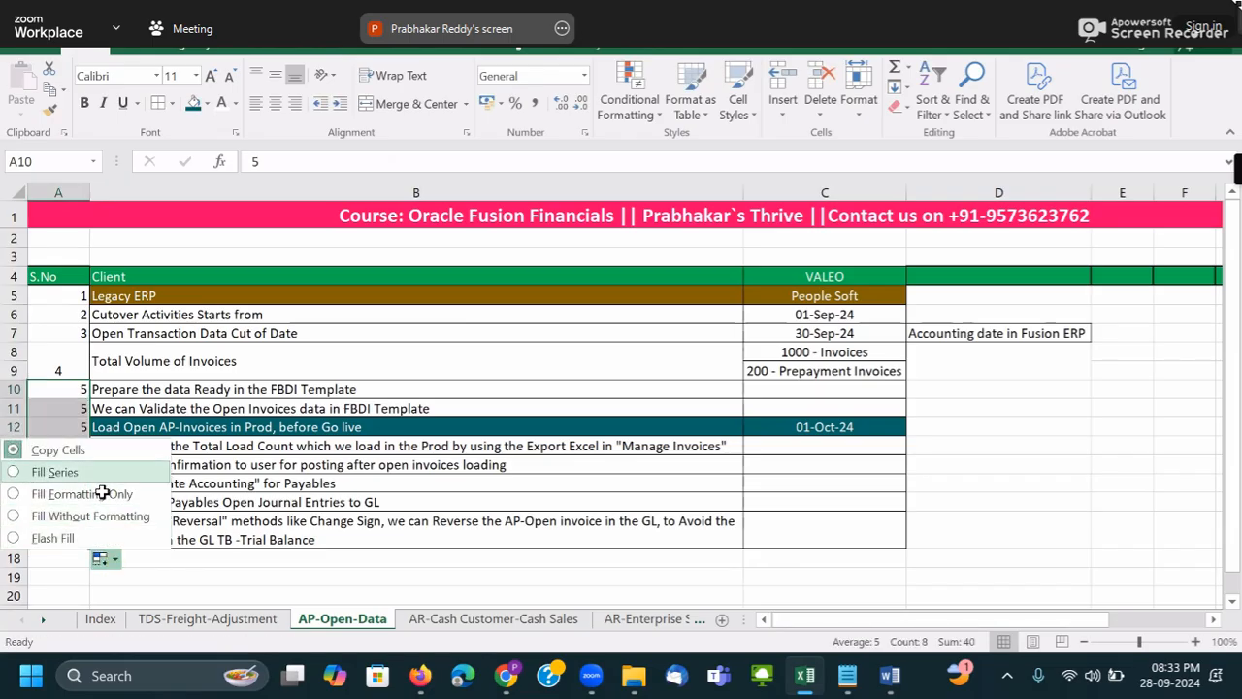
click(55, 472)
click(233, 502)
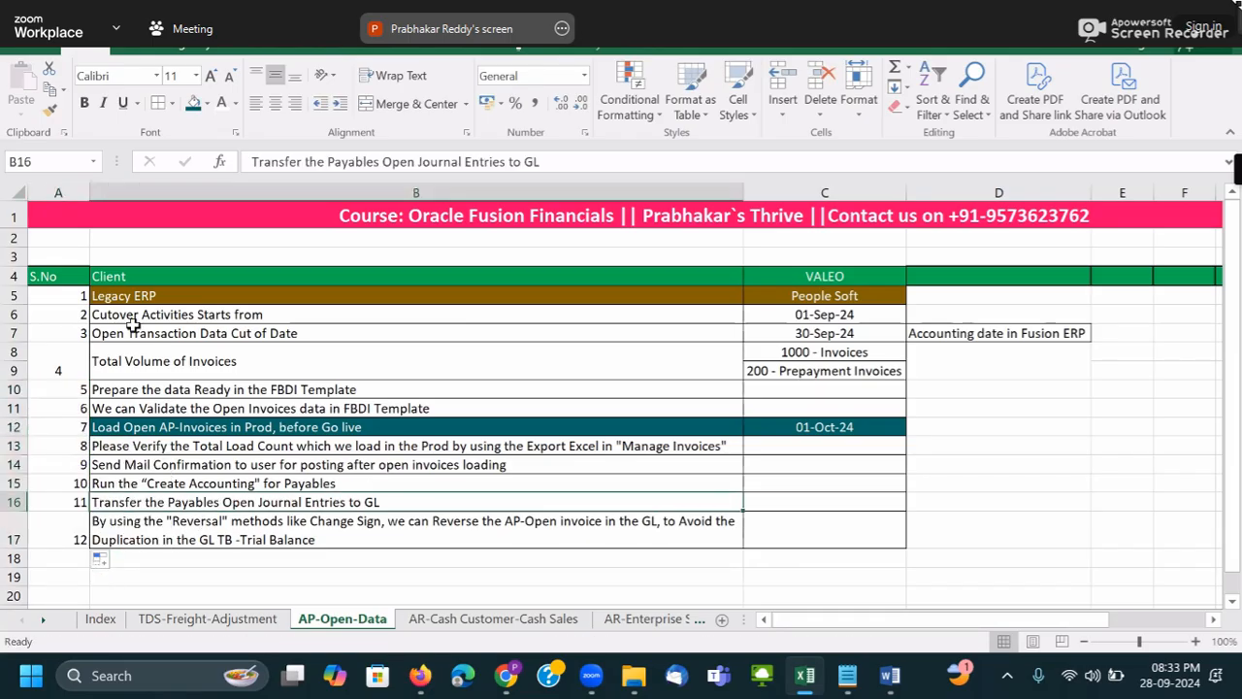
- Center the contents of the S.No column A horizontally
click(58, 216)
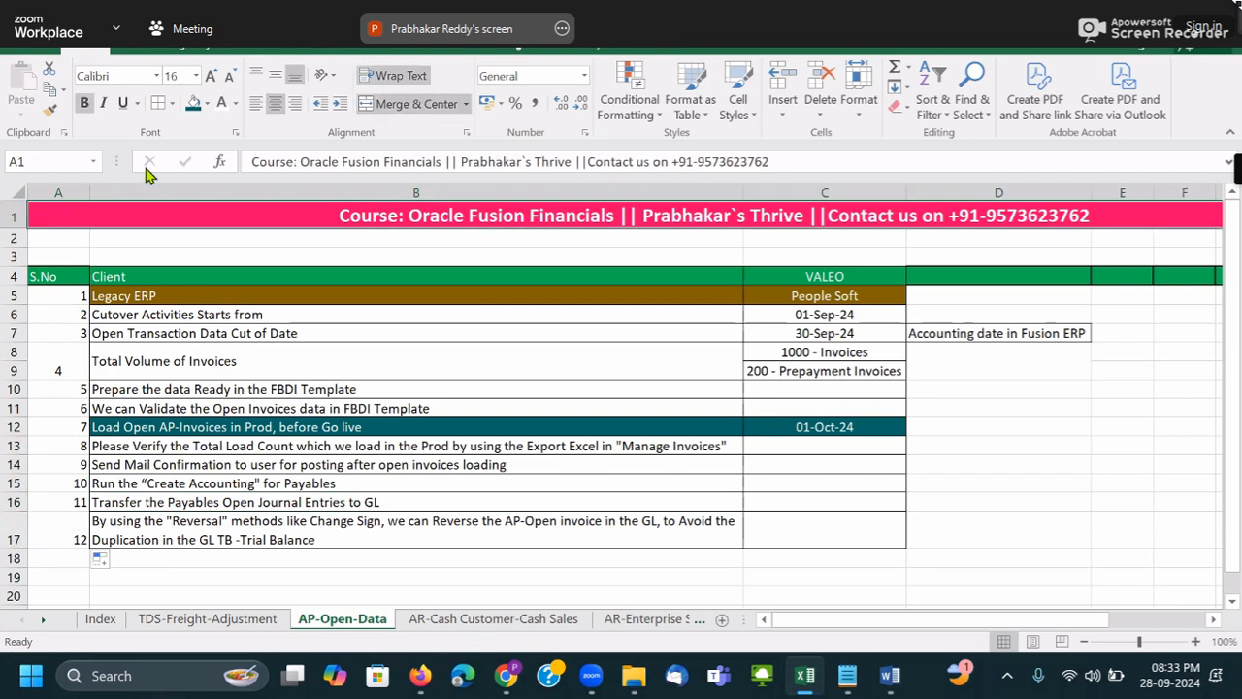
click(70, 192)
click(276, 102)
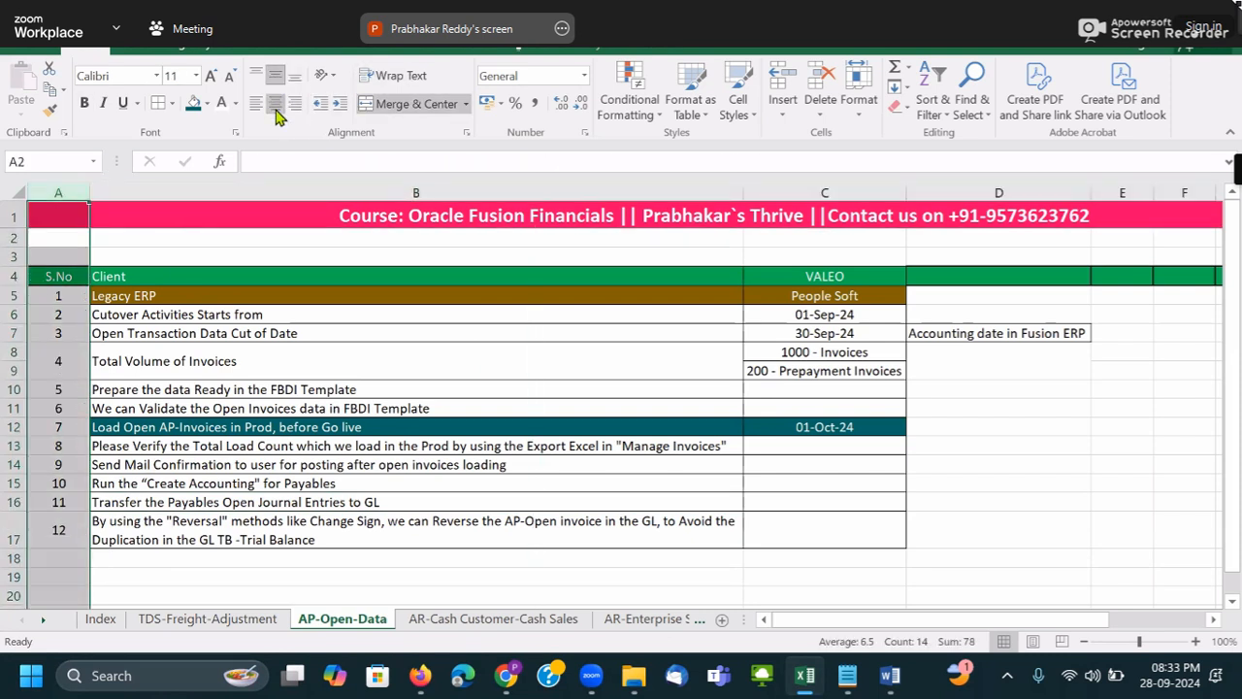
click(277, 389)
- Apply all borders to the full table range A4:C17, including the serial numbers
drag(54, 277, 847, 536)
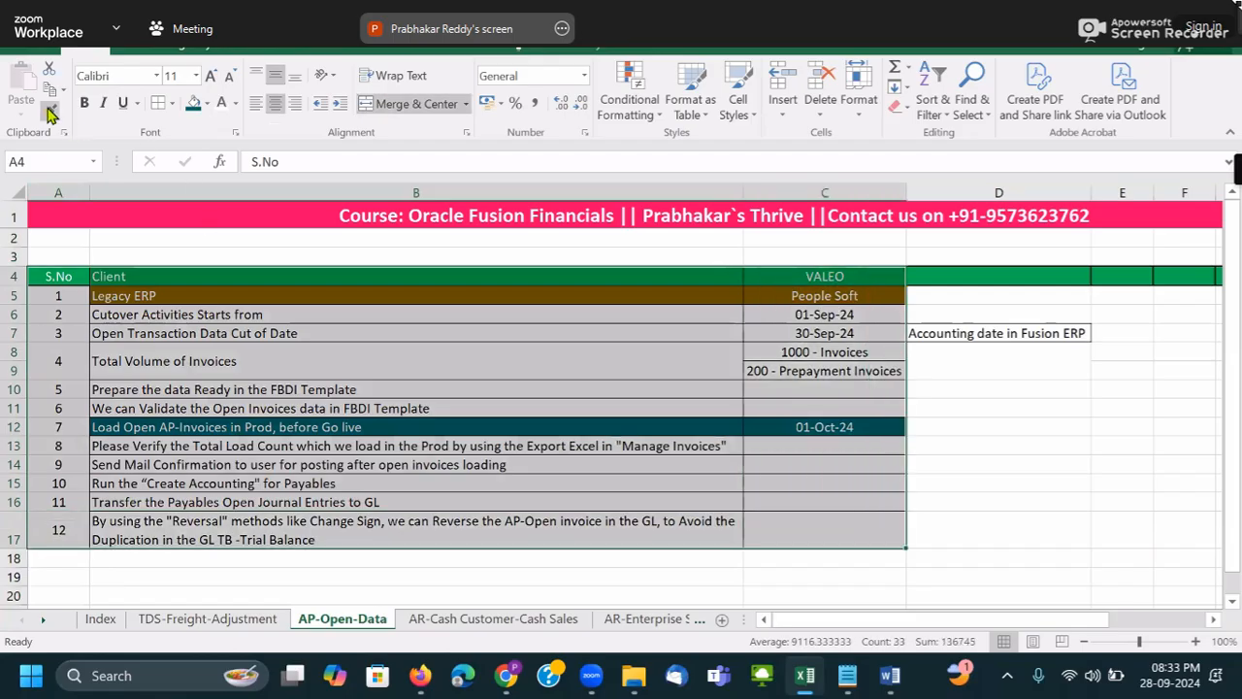
click(301, 389)
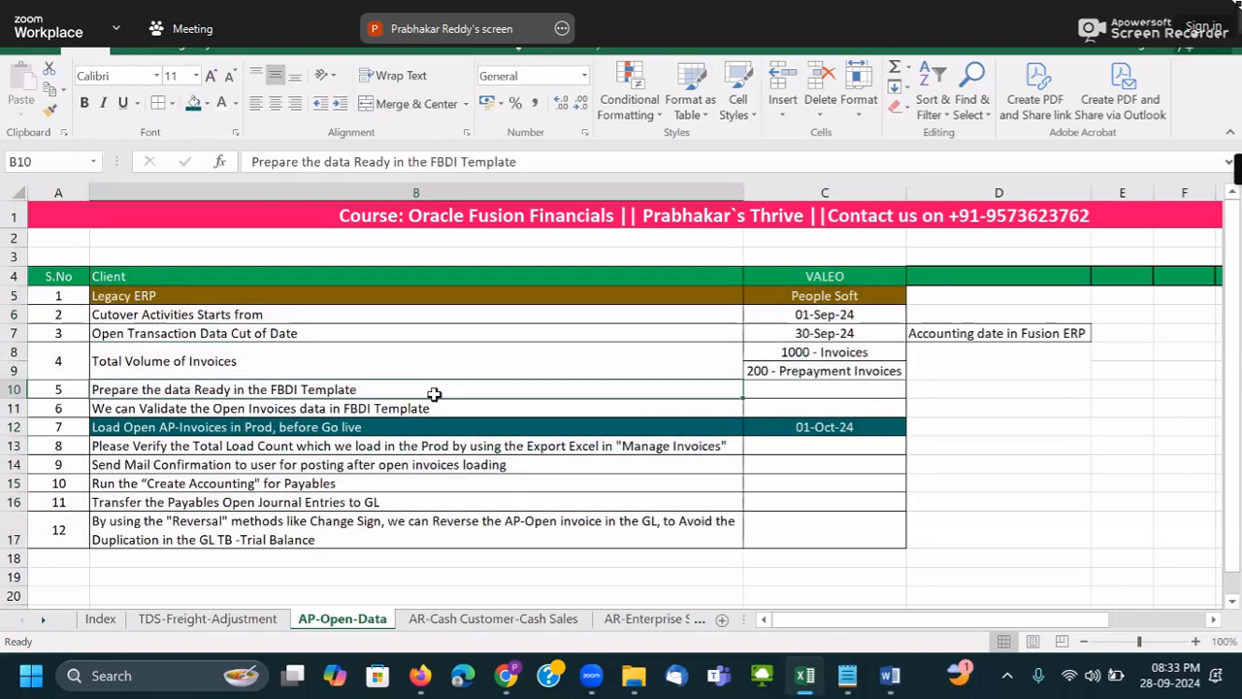
click(156, 351)
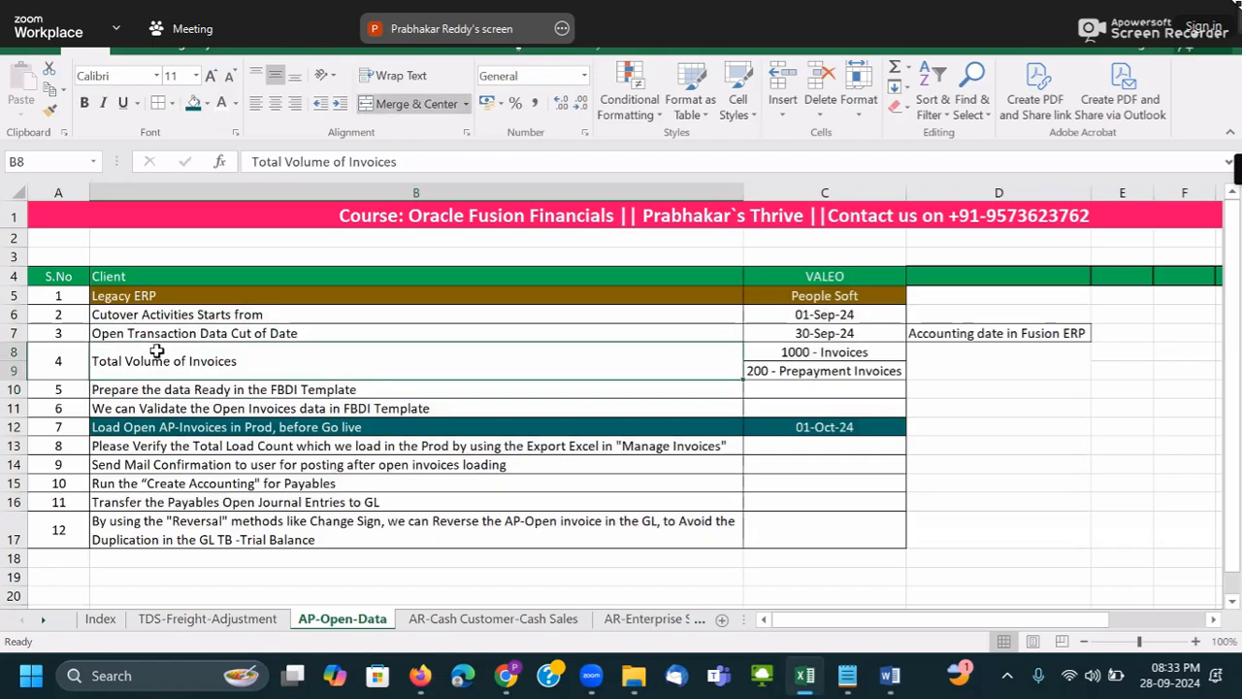
- Auto-fit the row heights and column widths across the whole AP-Open-Data sheet
click(20, 193)
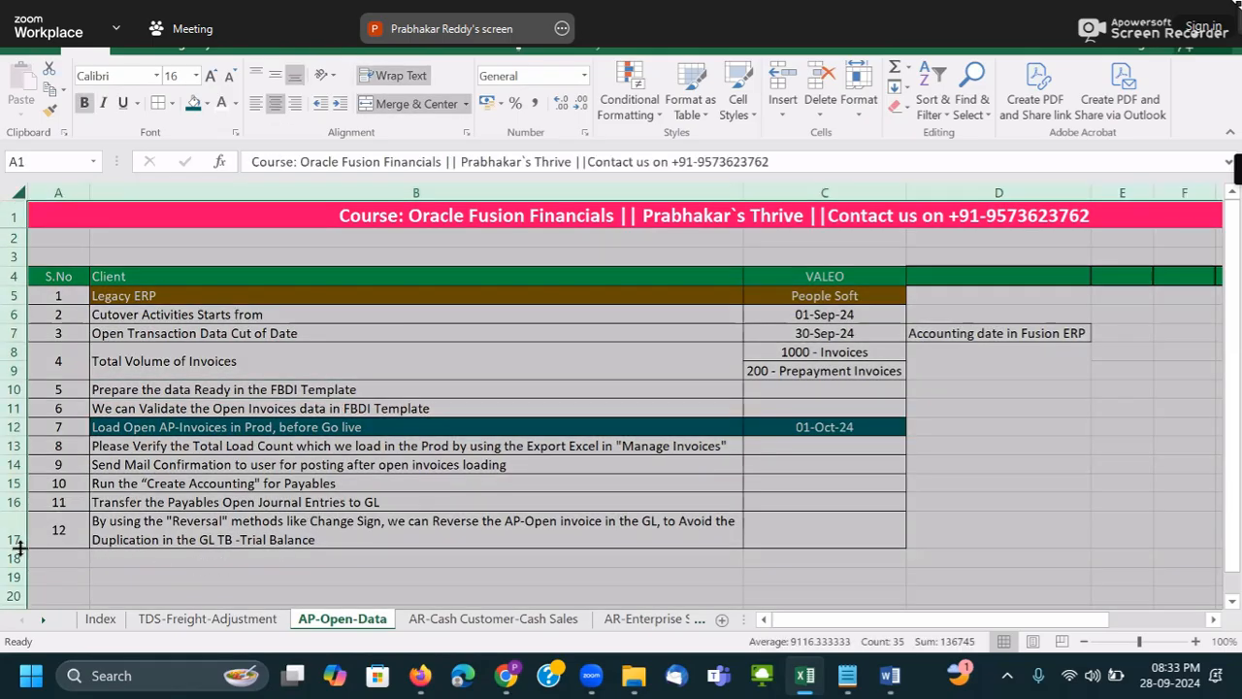
double_click(26, 380)
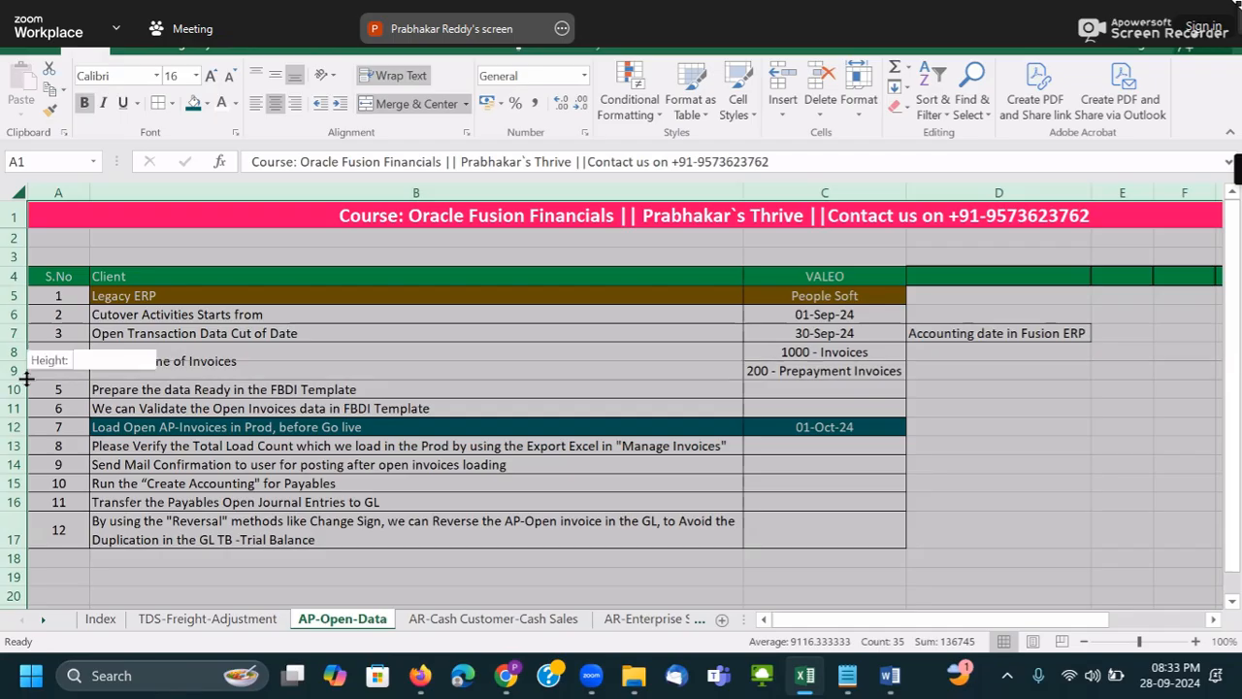
double_click(743, 193)
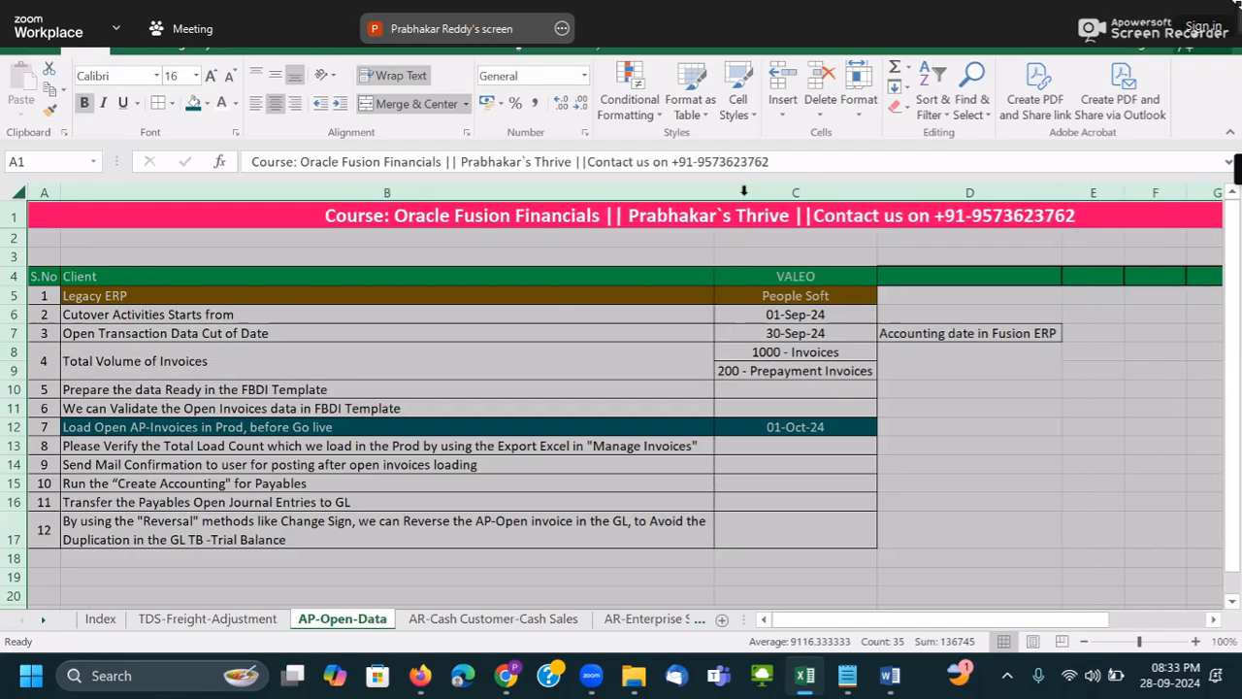
click(560, 387)
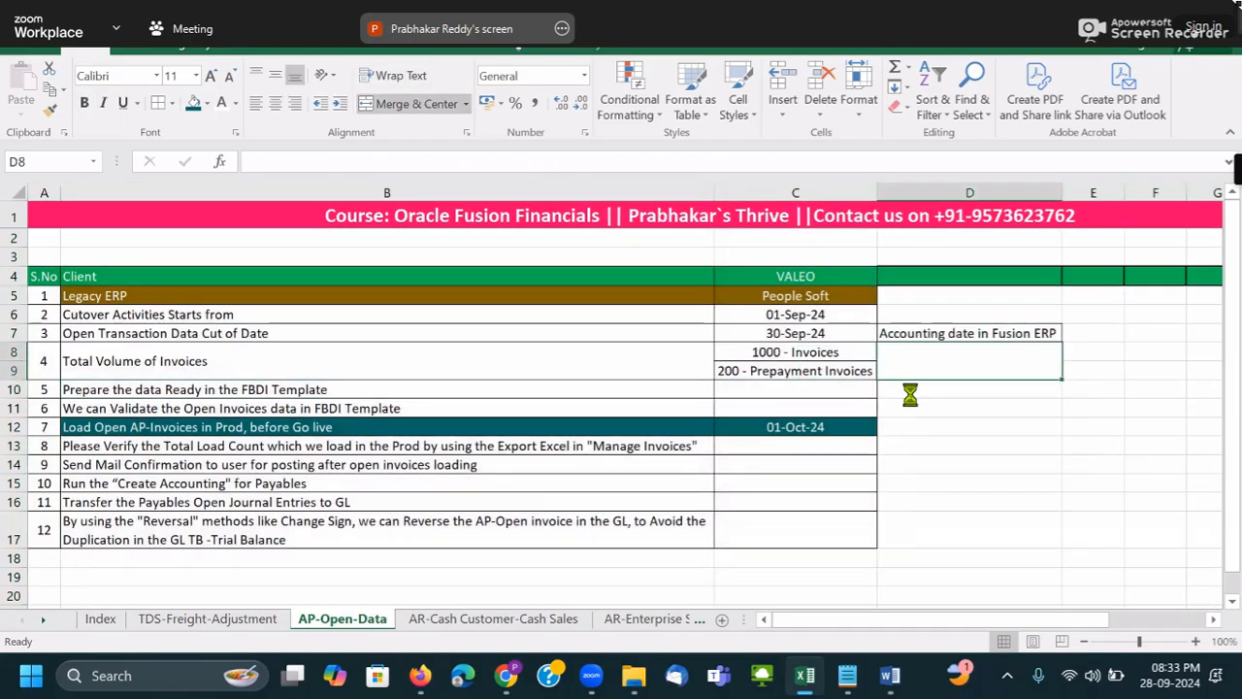
click(803, 427)
click(637, 279)
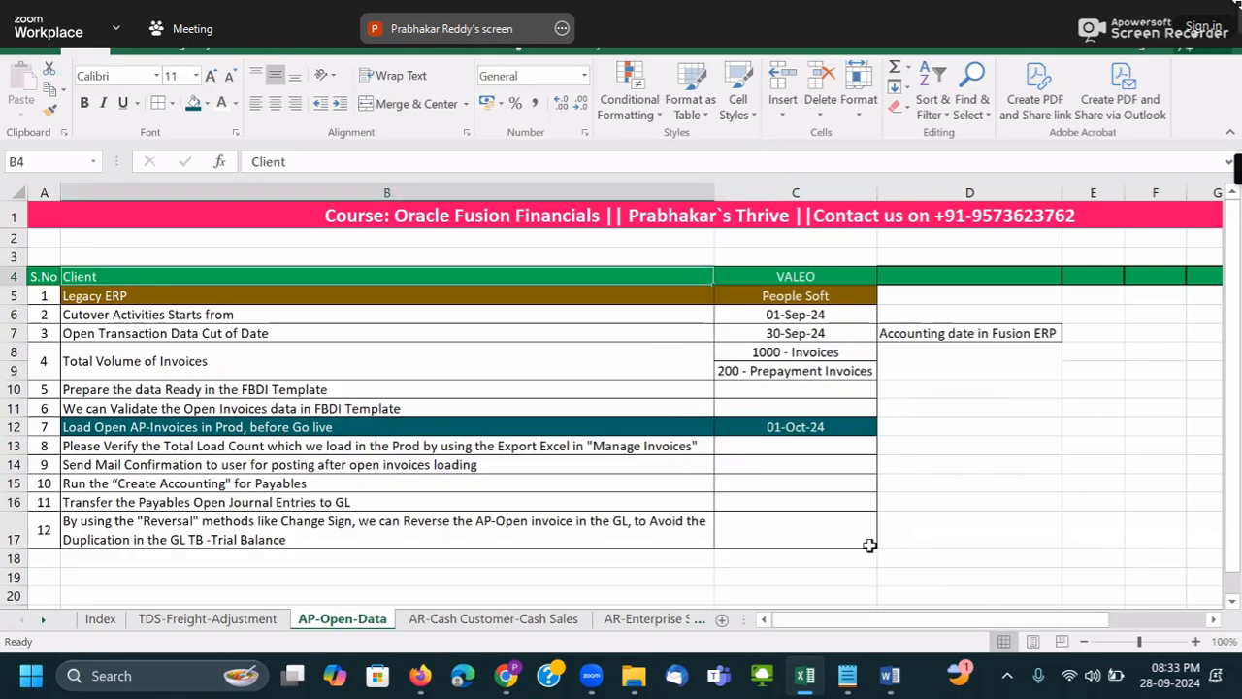
- Review the AP-Open-Data checklist from the client and legacy ERP rows through the cutover dates to the last activity
ctrl+scroll(869, 546, up, 2)
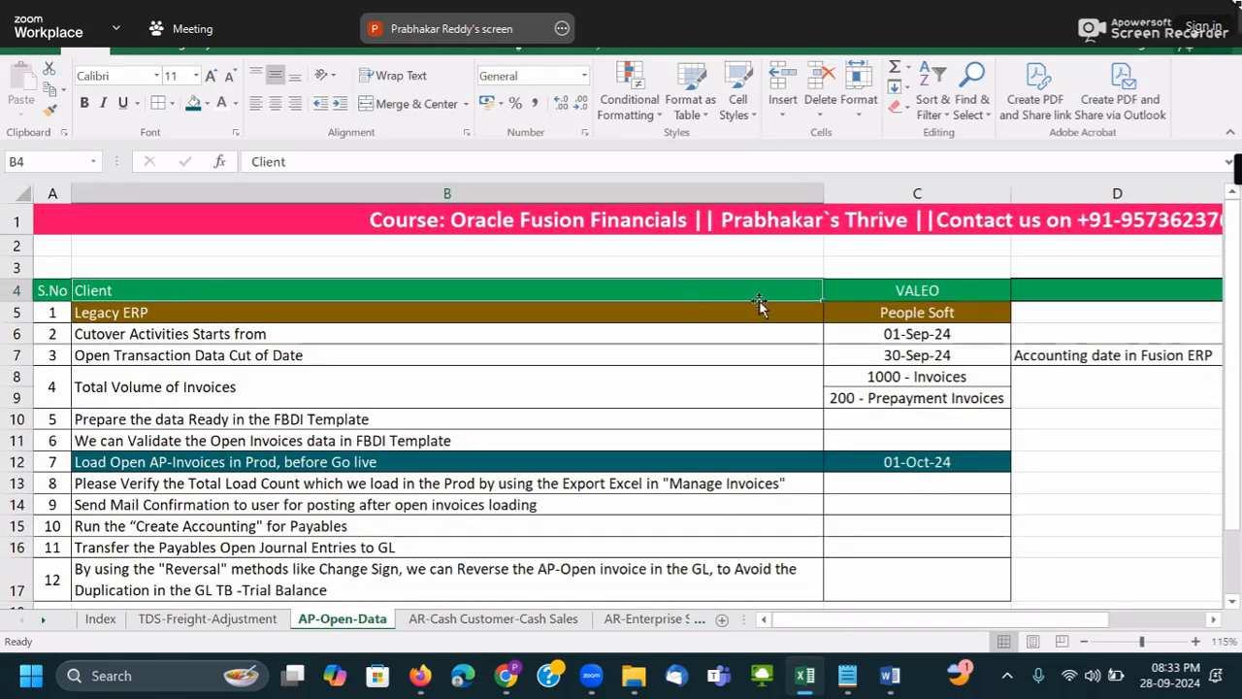
click(920, 289)
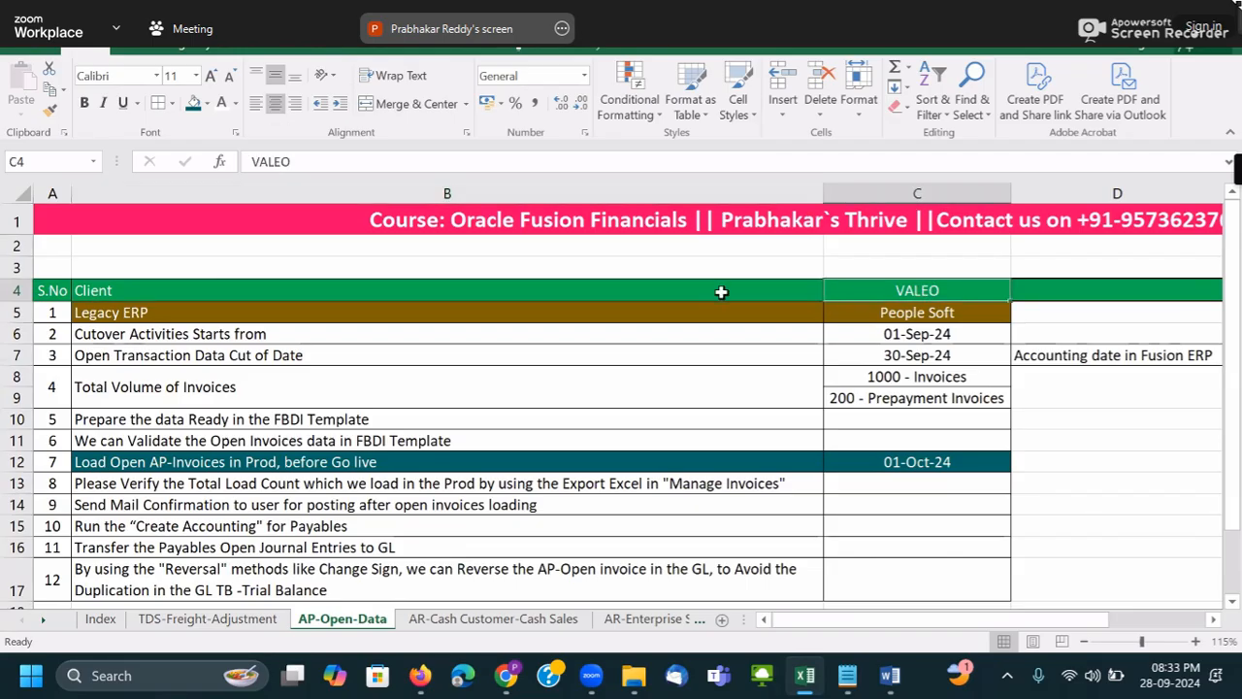
click(163, 318)
click(899, 317)
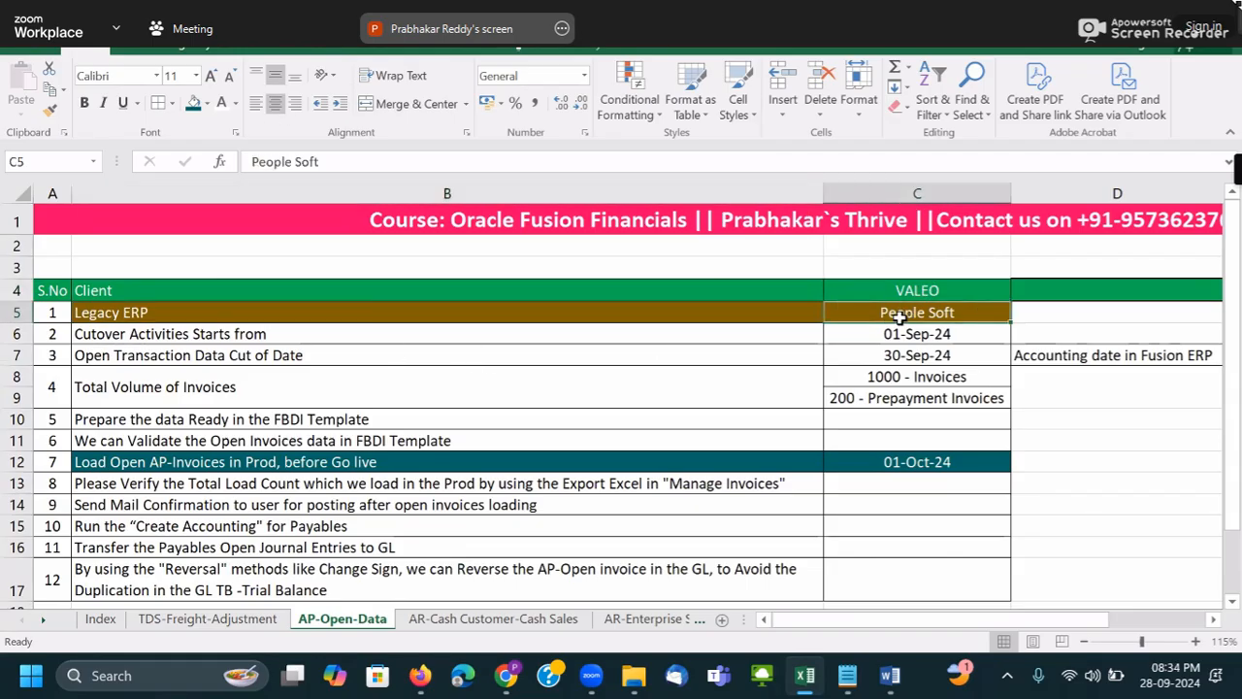
click(124, 331)
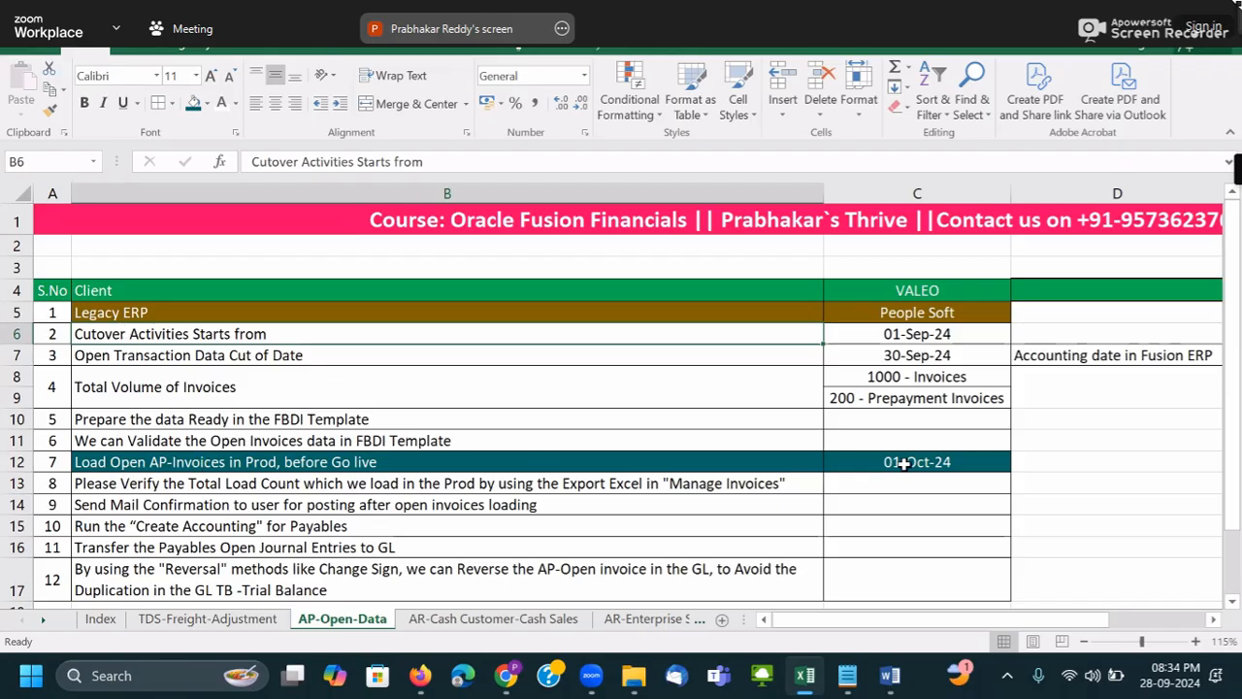
scroll(903, 464, down, 4)
scroll(904, 464, up, 4)
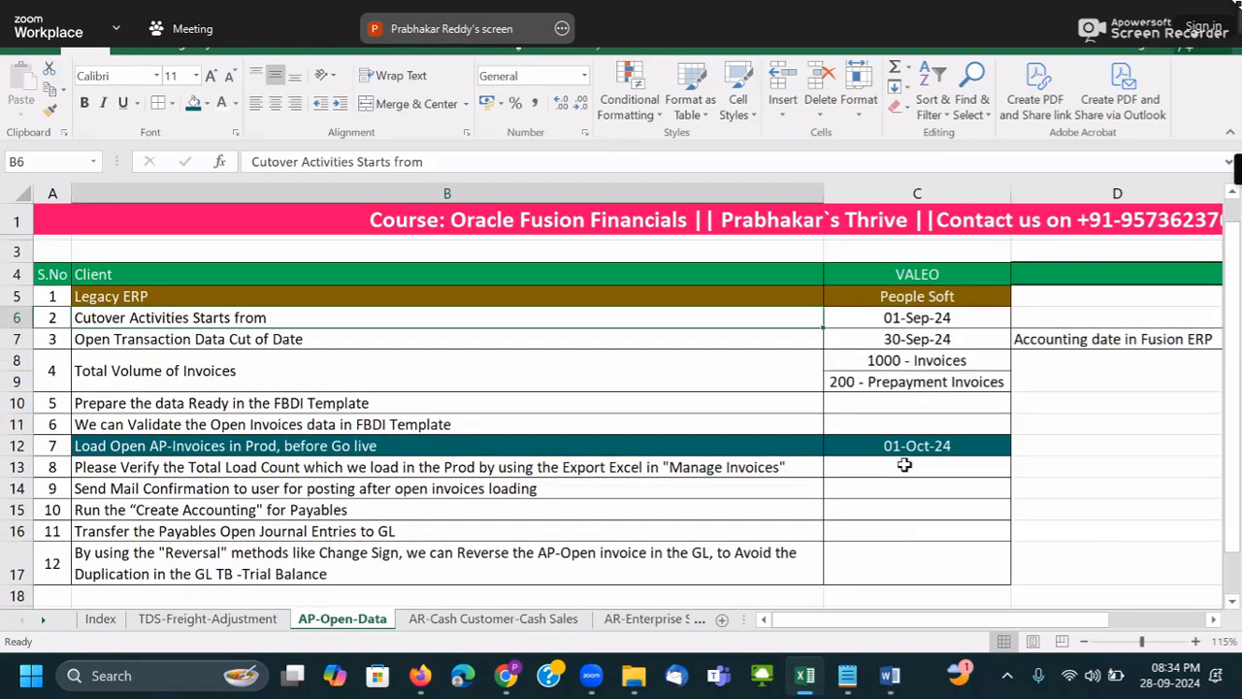
scroll(904, 465, up, 1)
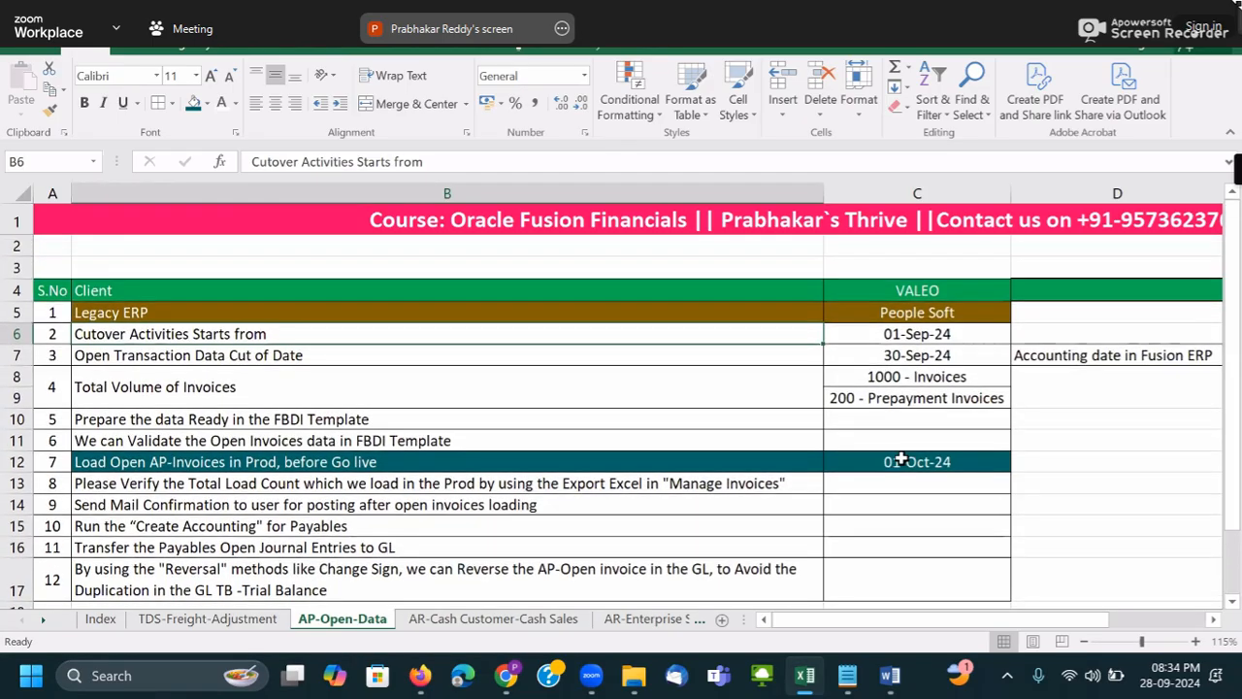
scroll(901, 458, down, 4)
scroll(902, 458, up, 2)
scroll(901, 458, up, 2)
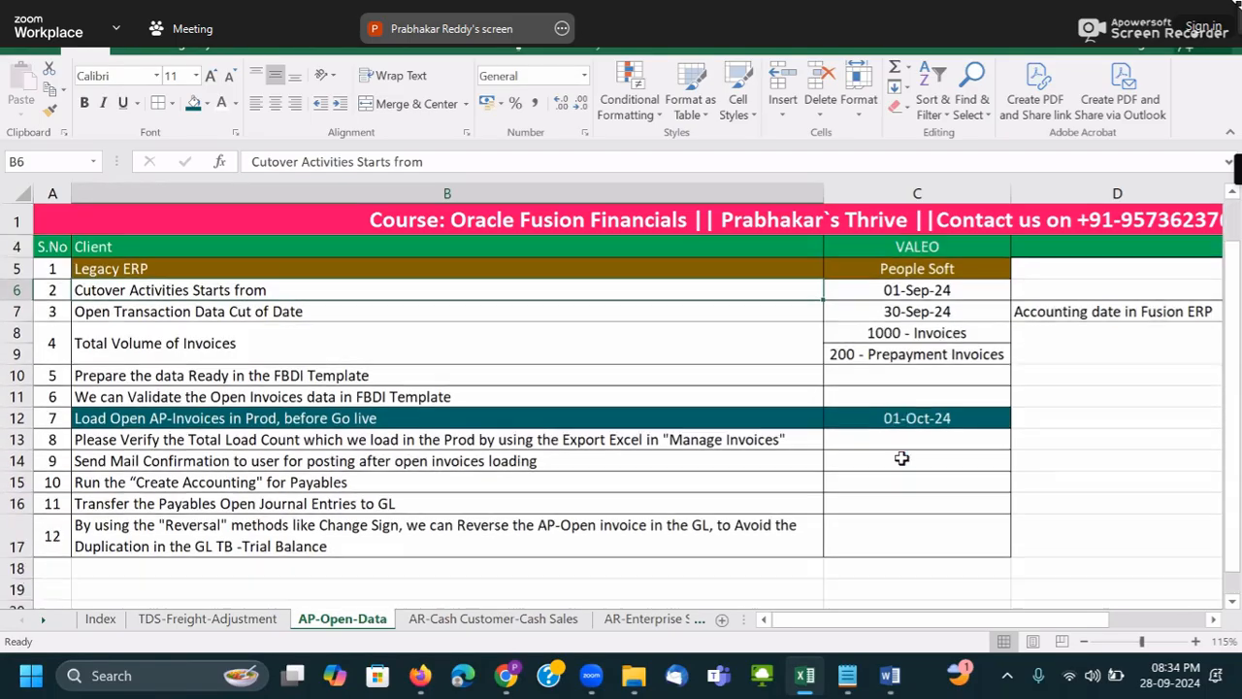
scroll(891, 435, down, 1)
click(887, 432)
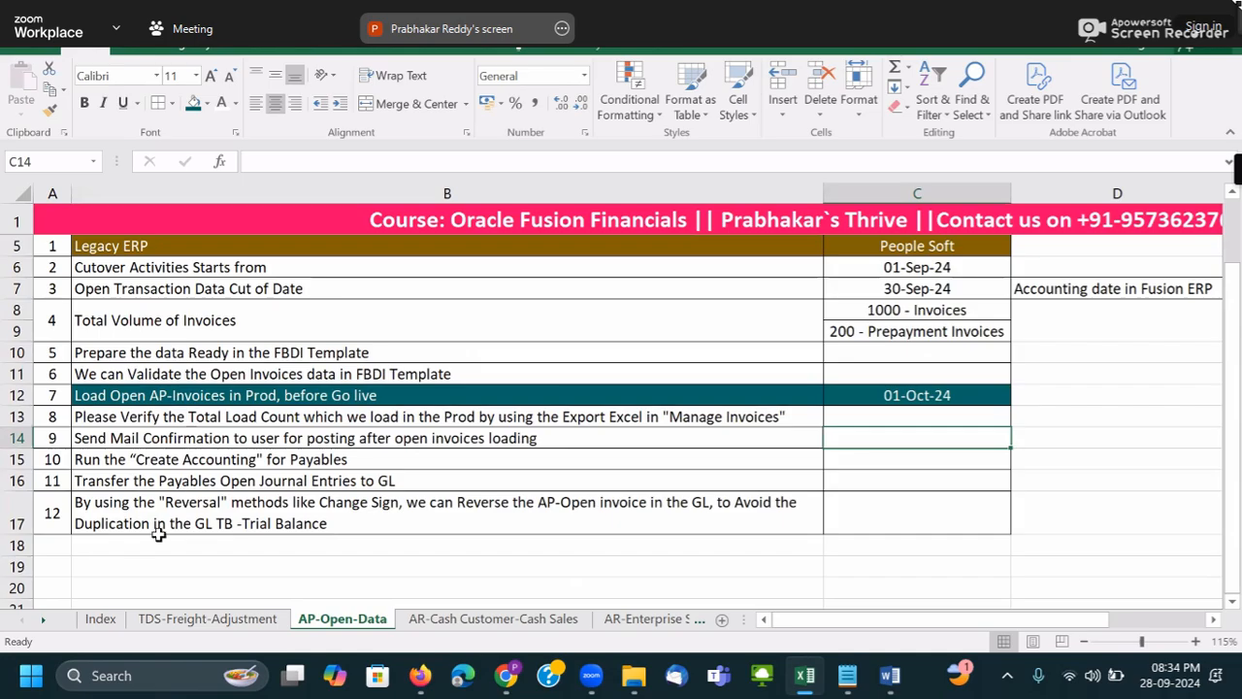
- Add a row below the last activity with "Go-Live Date" in B18 and 05-Oct-2024 in C18
click(233, 544)
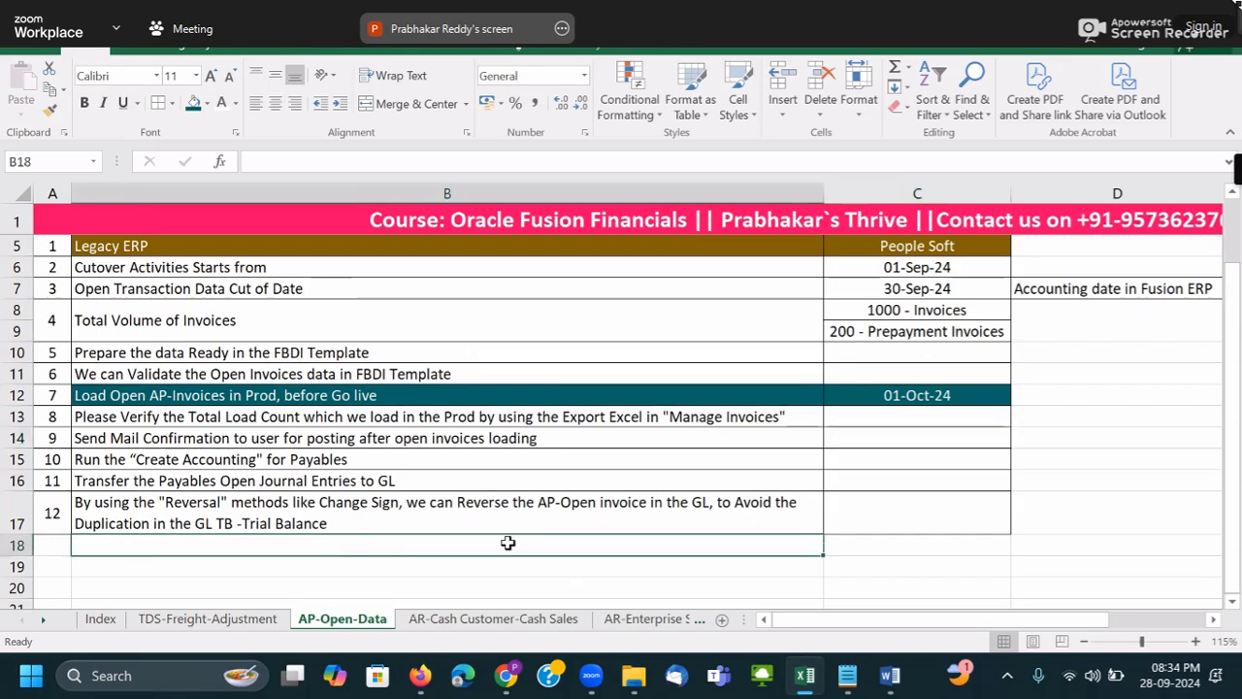
text(Go-Live)
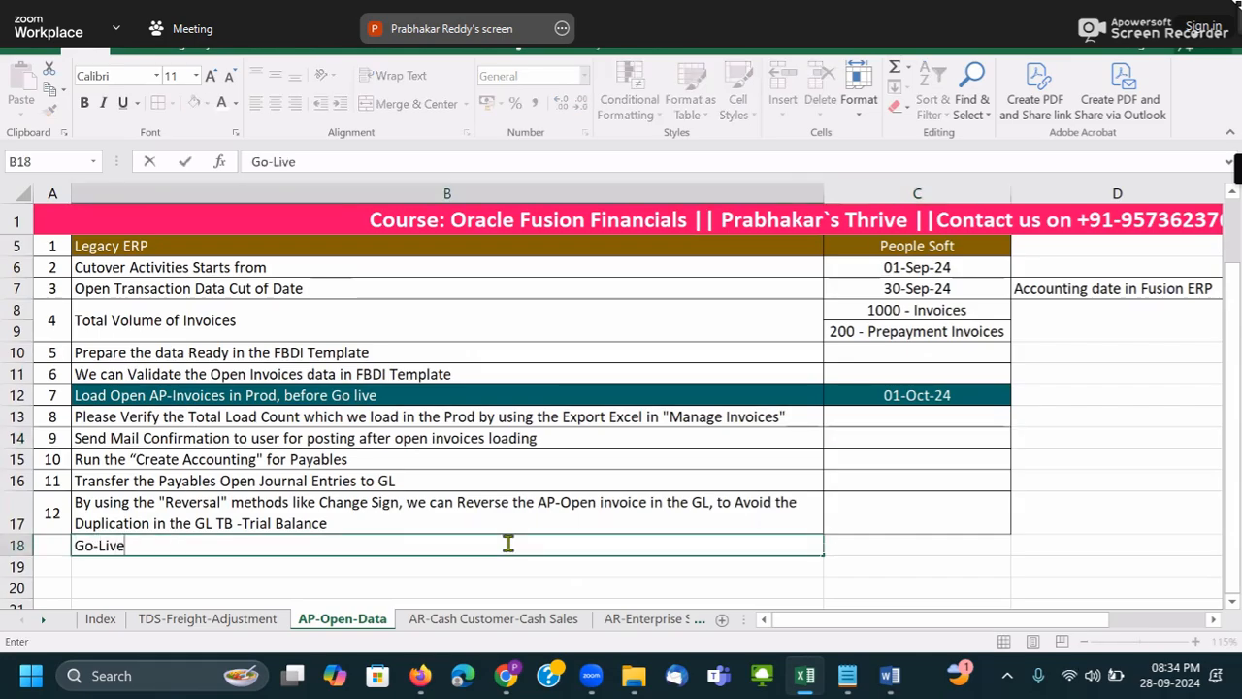
text( Date)
key(Tab)
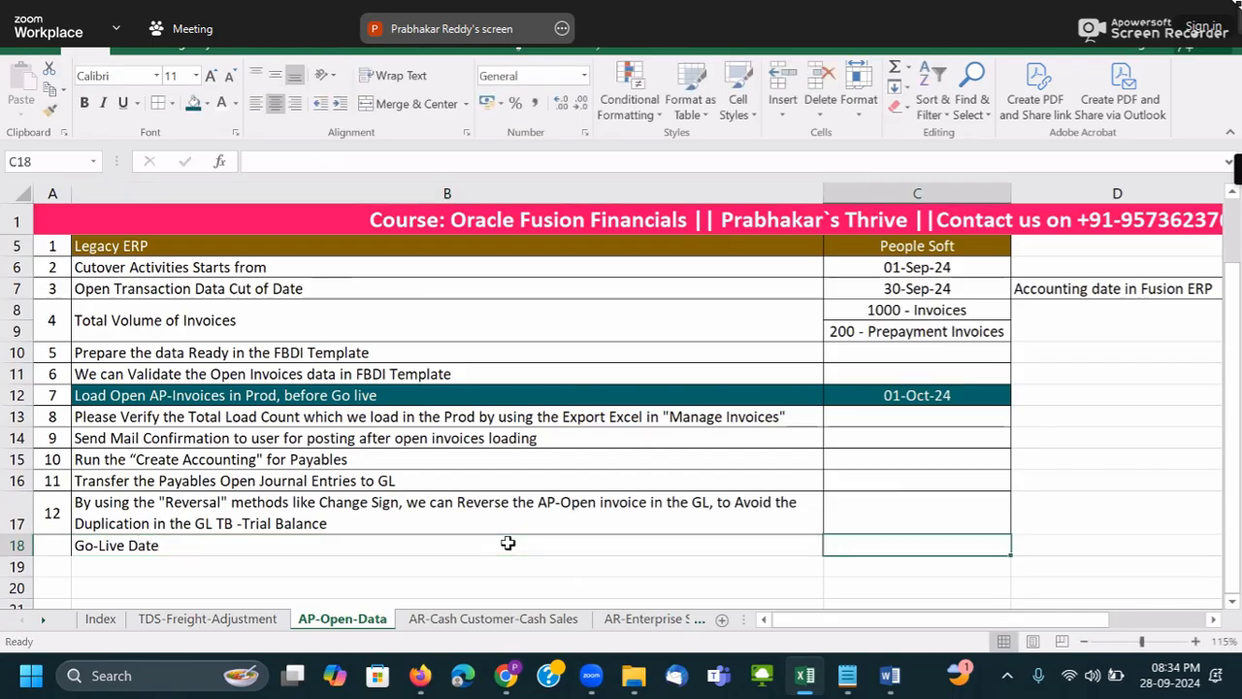
text(01-)
click(508, 543)
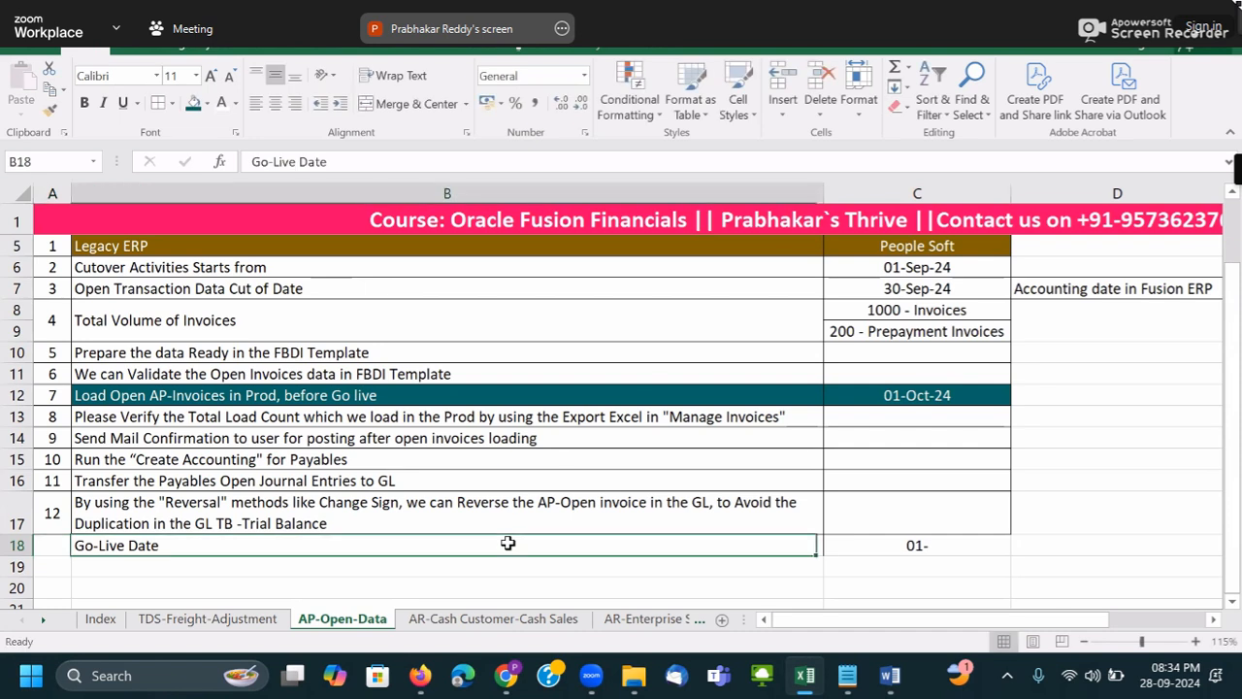
key(Tab)
key(BackSpace)
text(05-Oct-2024)
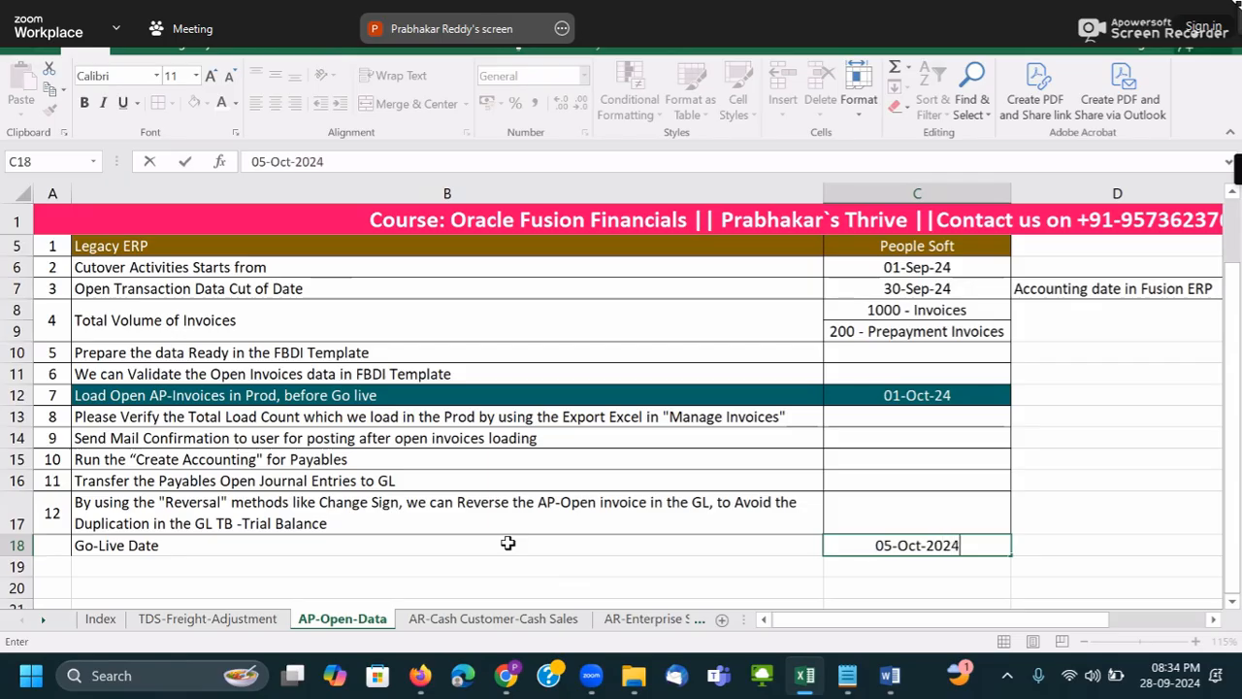
key(Tab)
key(Left)
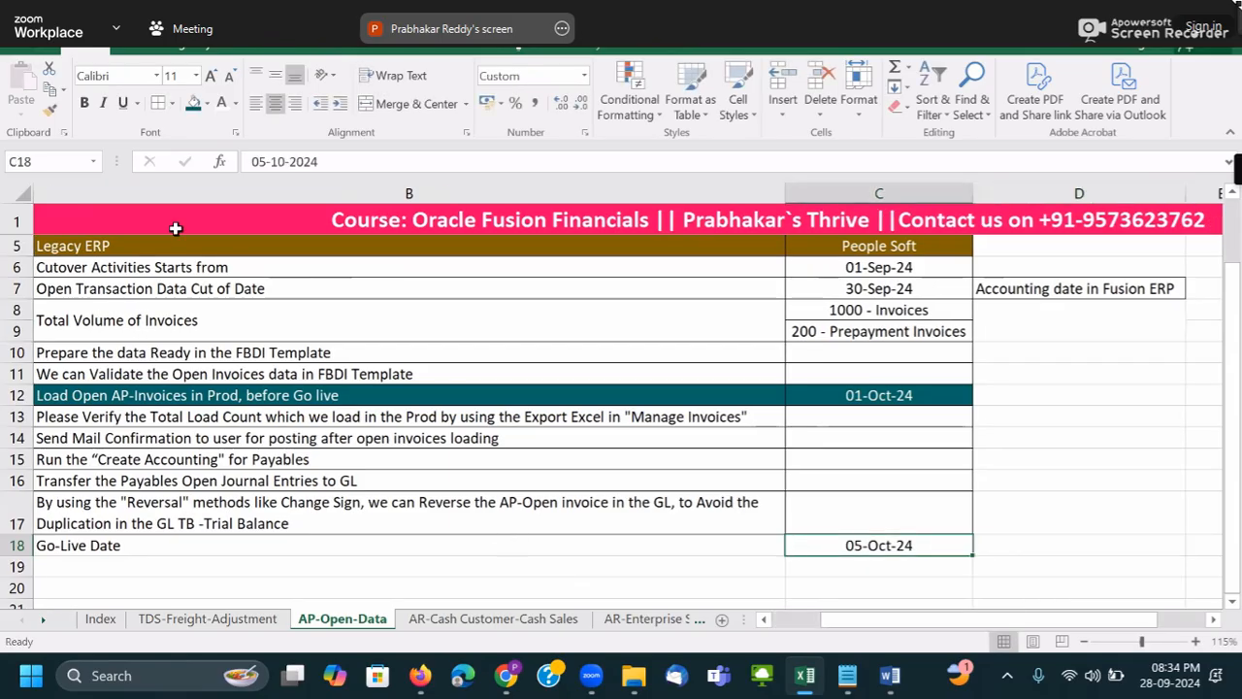
- Give the Go-Live Date cells B18 and C18 a purple fill and white font
click(206, 103)
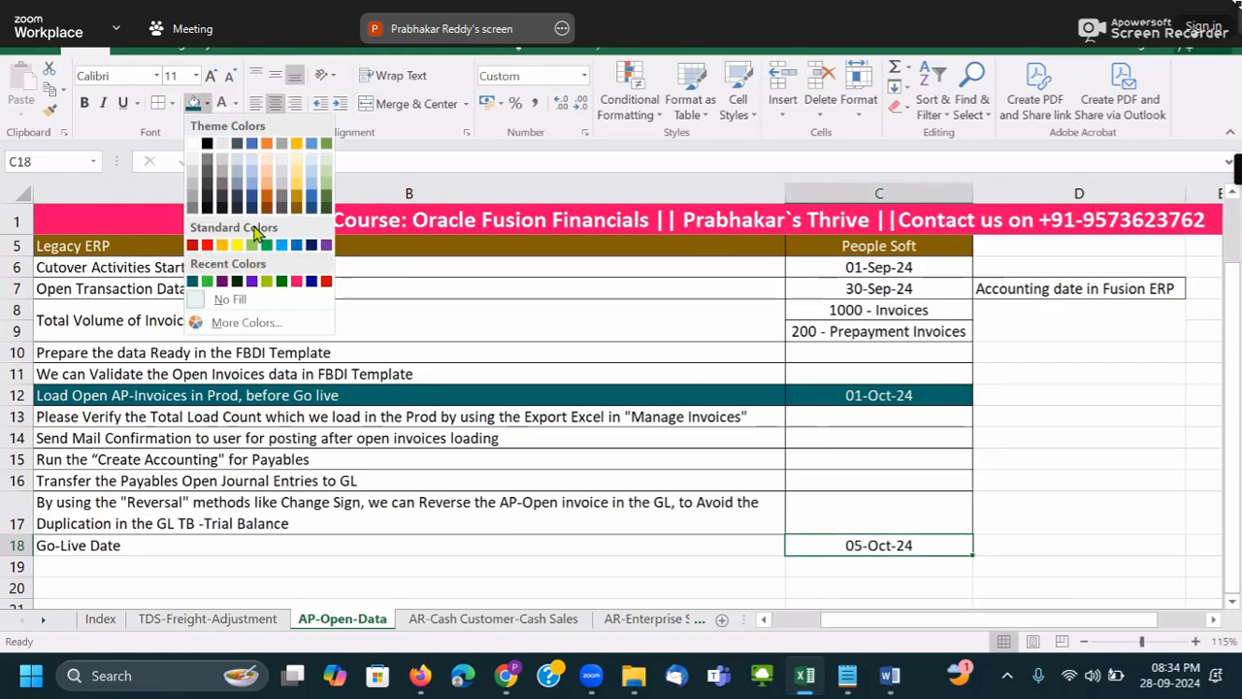
click(251, 281)
click(221, 105)
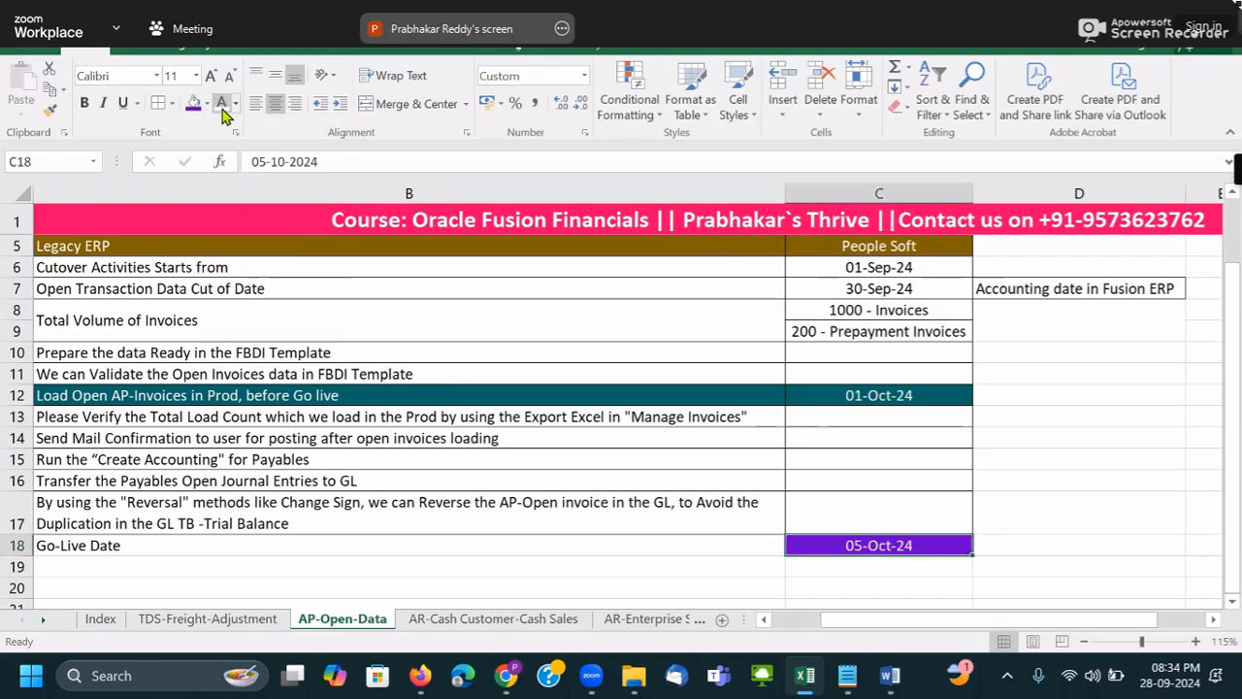
click(81, 536)
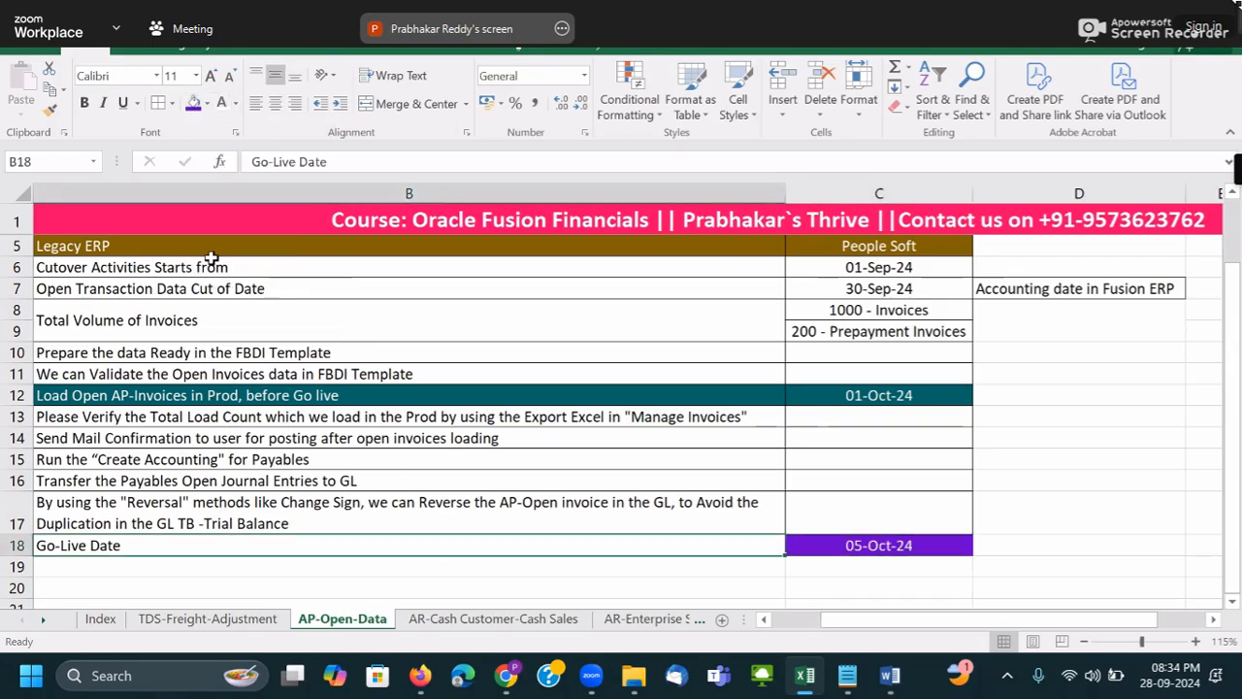
click(195, 105)
click(221, 105)
click(625, 515)
key(Left)
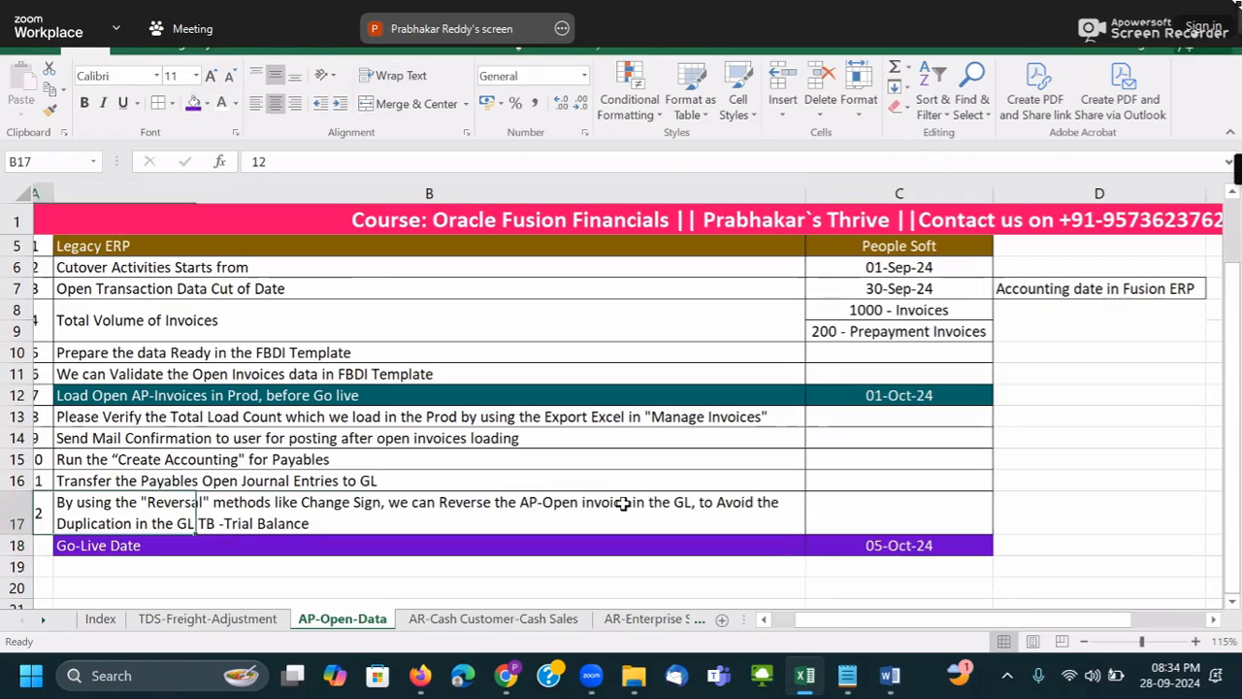
- Center the Go-Live Date label horizontally in cell B18
click(522, 545)
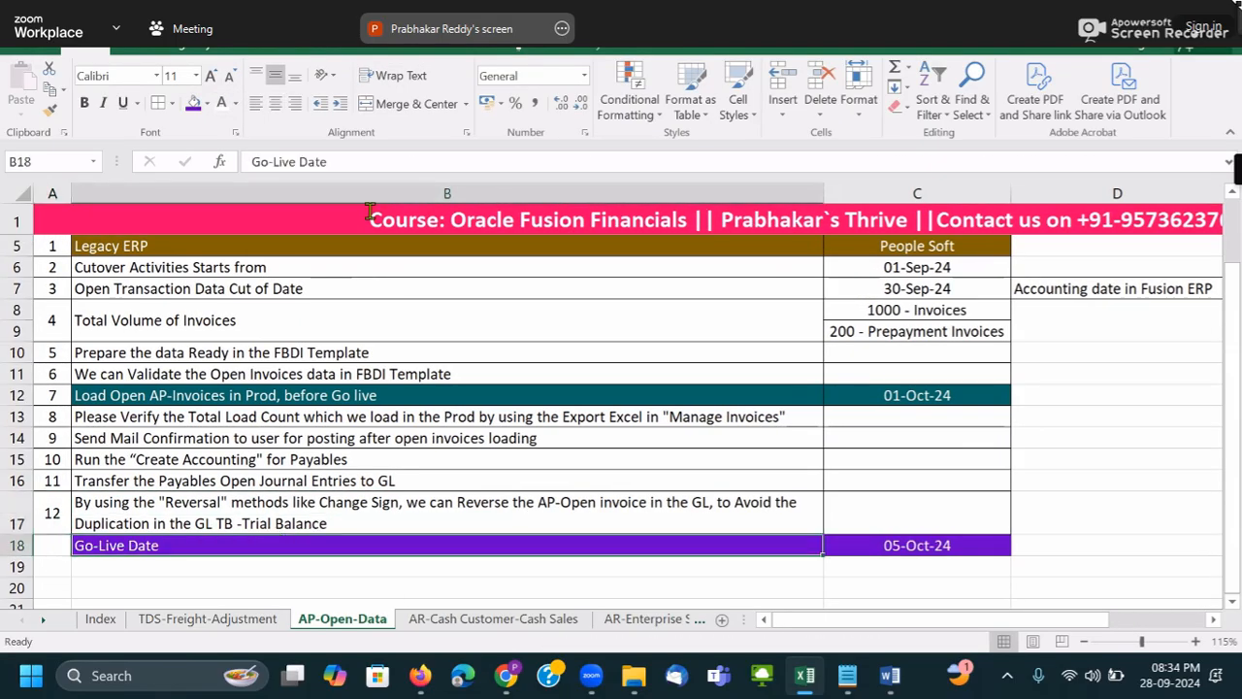
click(274, 103)
click(480, 521)
click(168, 551)
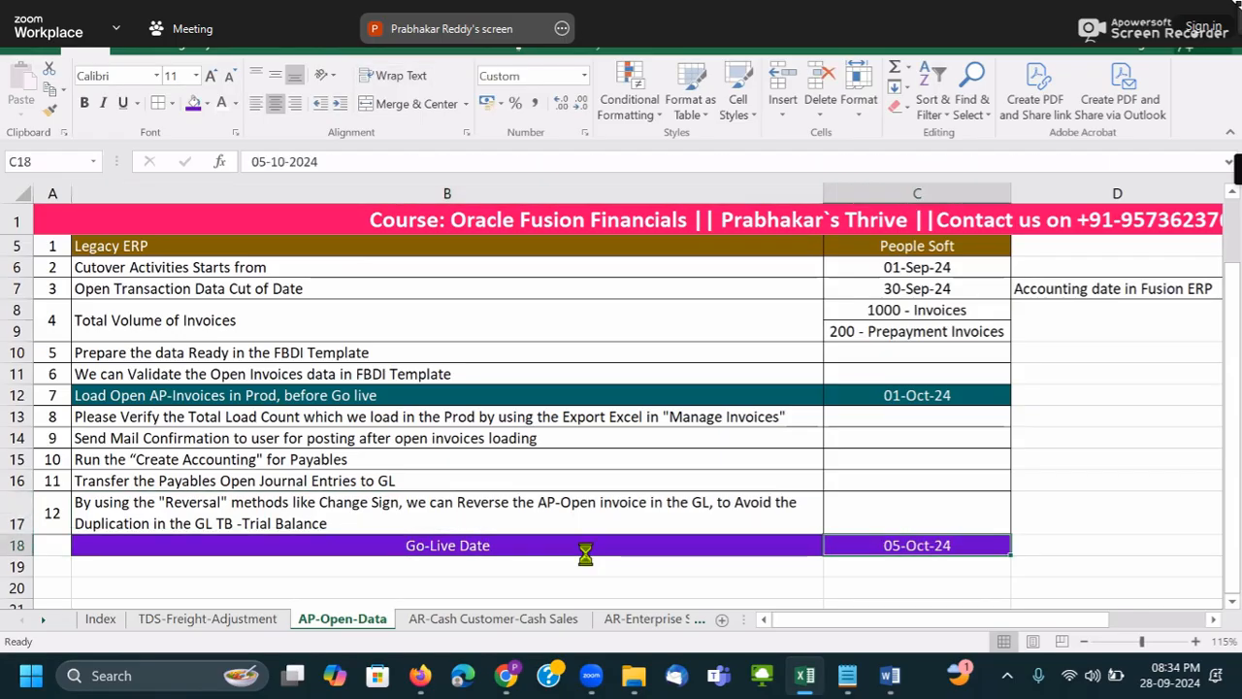
- Examine the cutover start date, the open transaction cut-off date and the invoice volume rows of the checklist
scroll(585, 551, up, 1)
scroll(876, 522, down, 1)
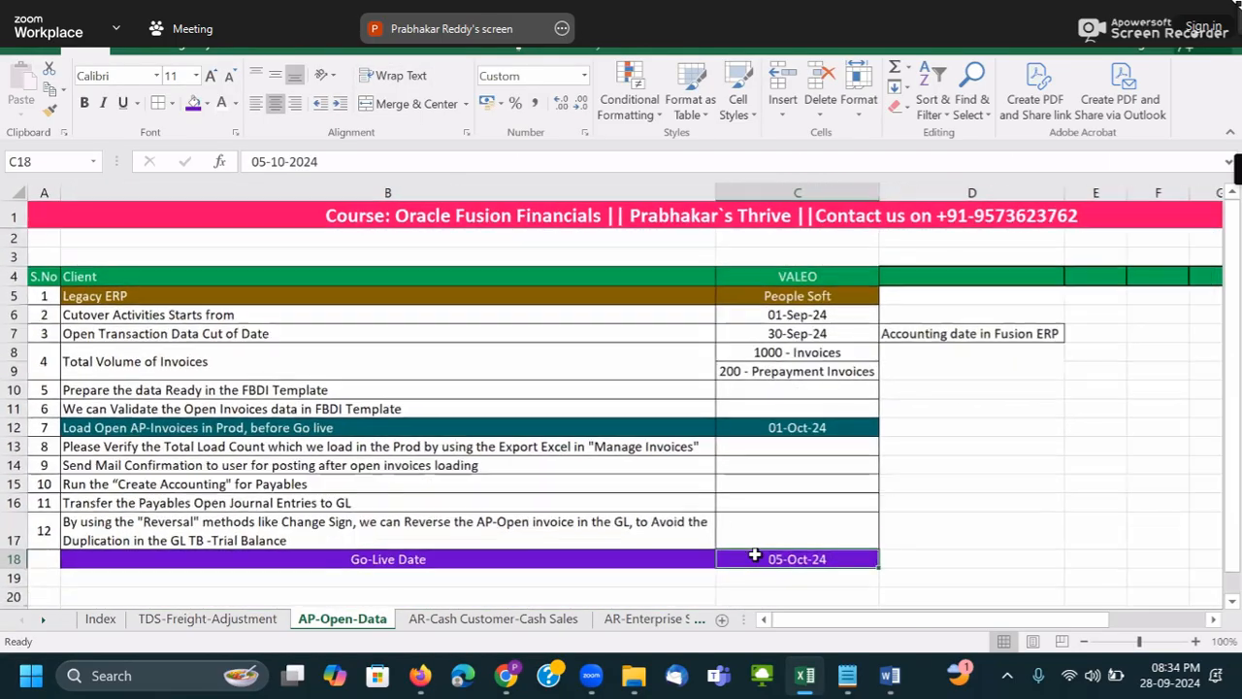
click(276, 316)
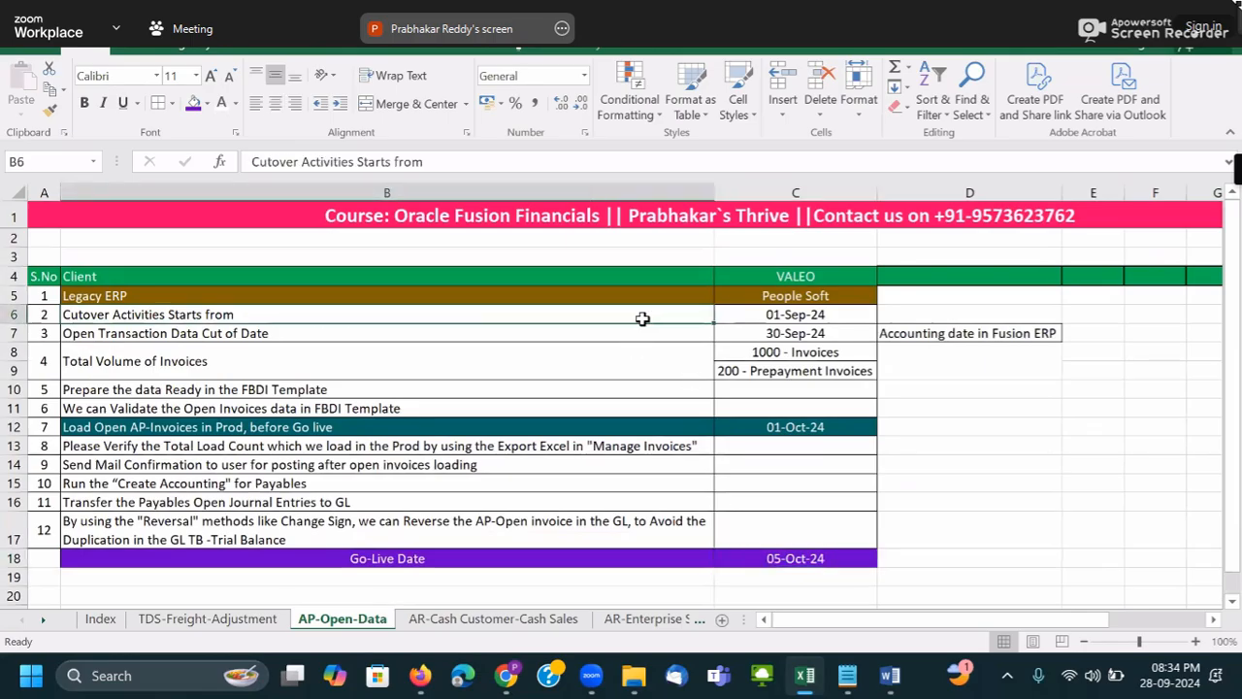
click(773, 315)
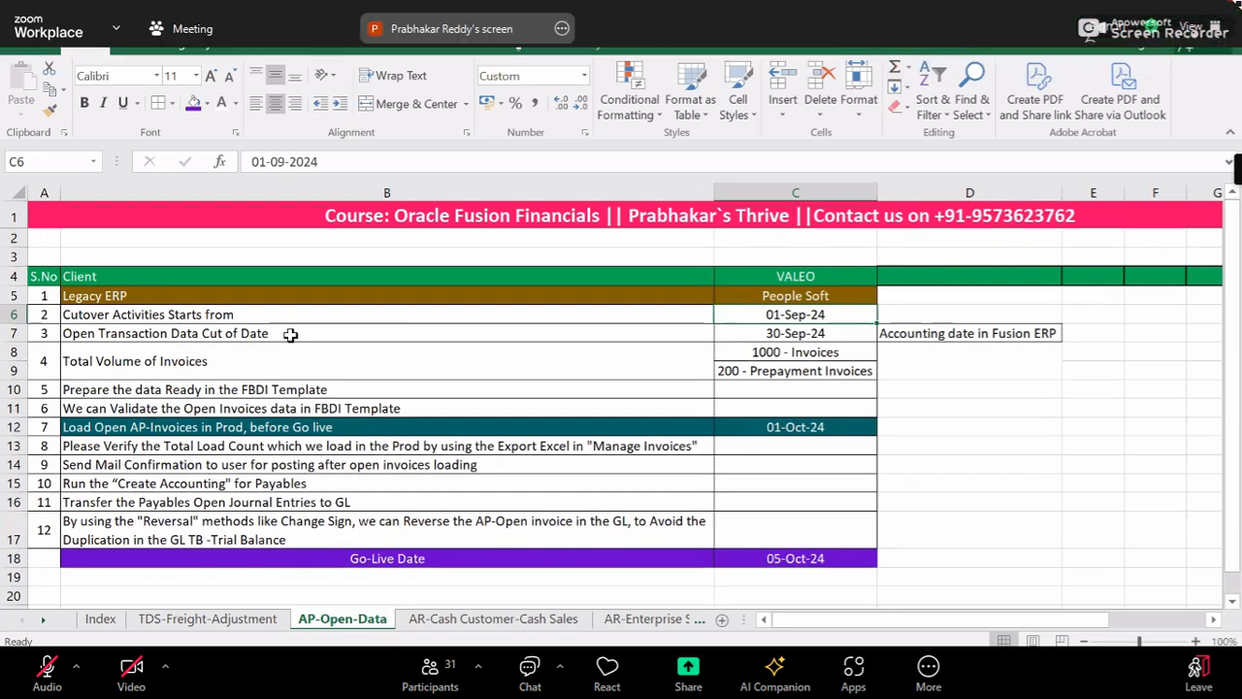
click(170, 313)
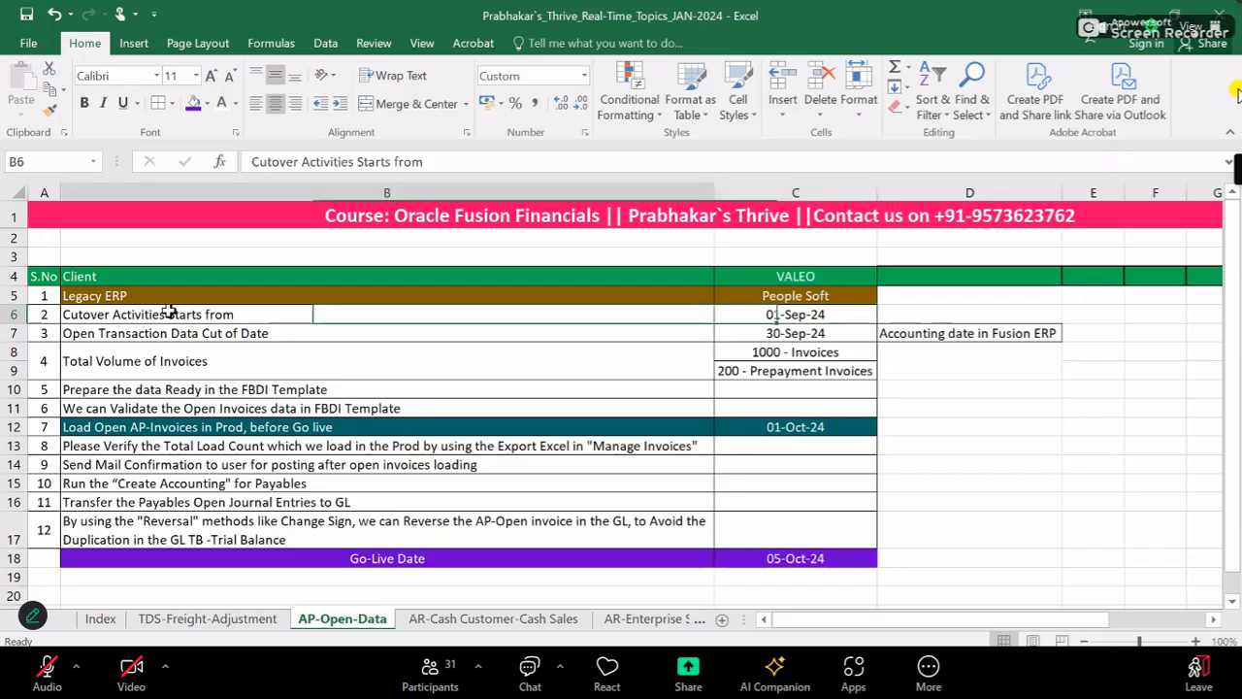
click(835, 317)
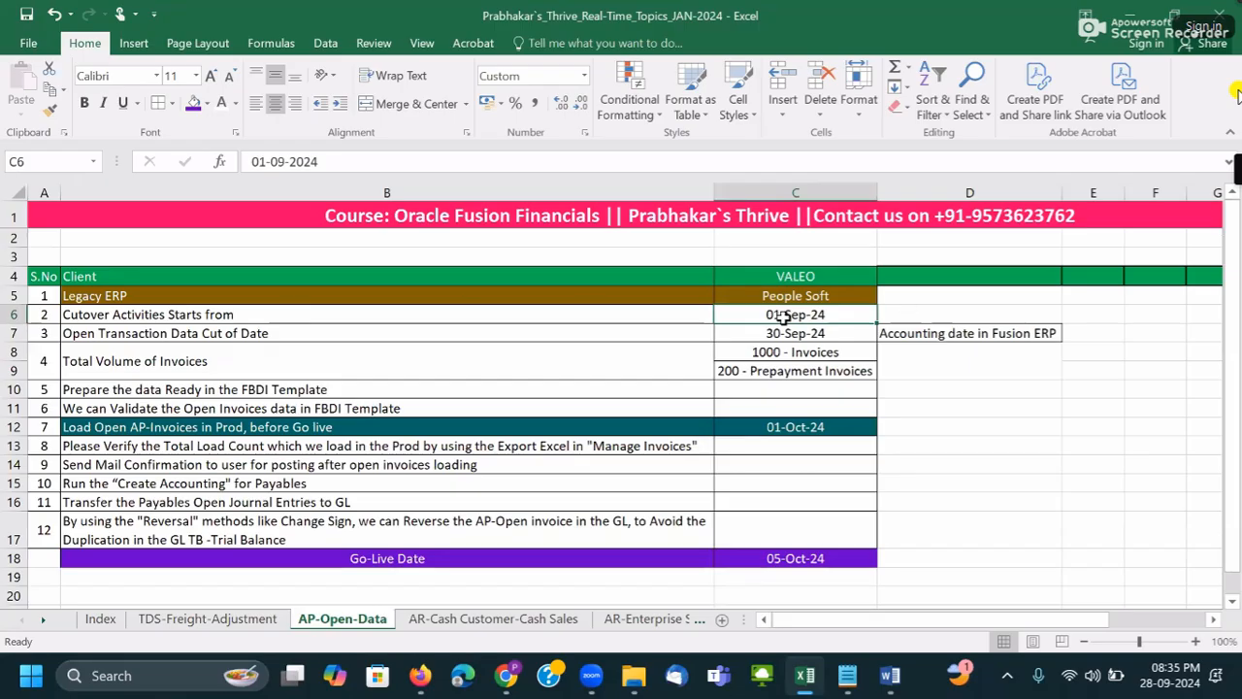
click(157, 342)
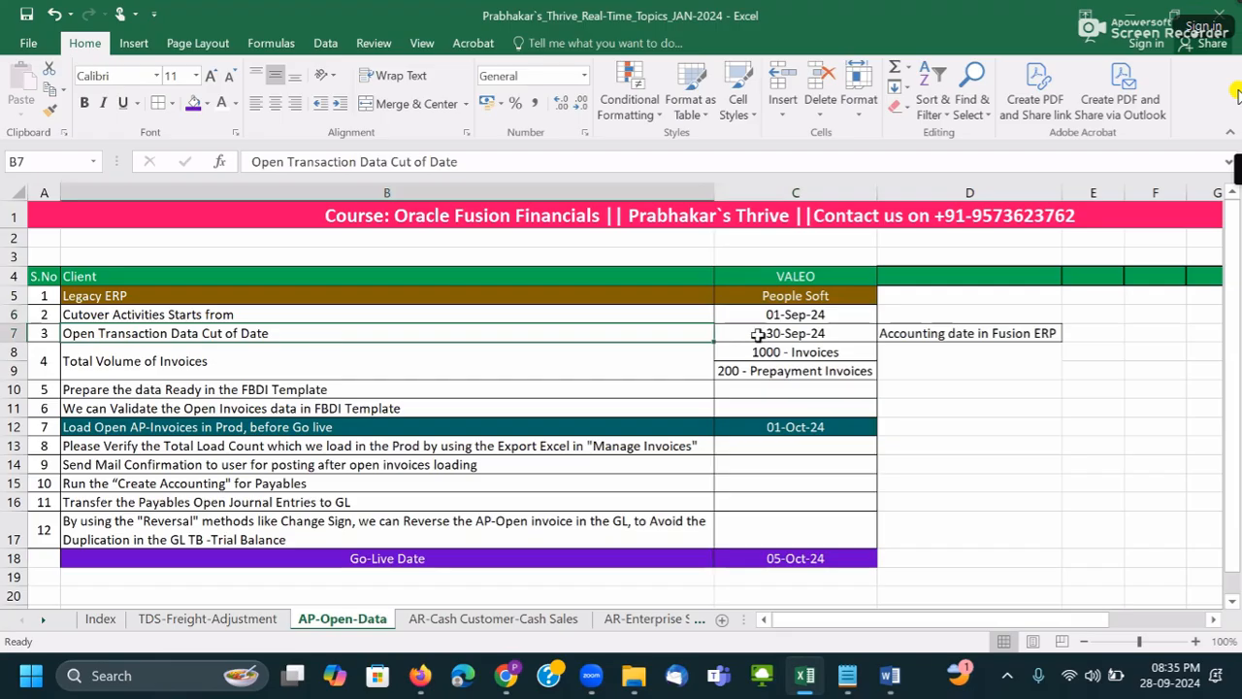
click(822, 336)
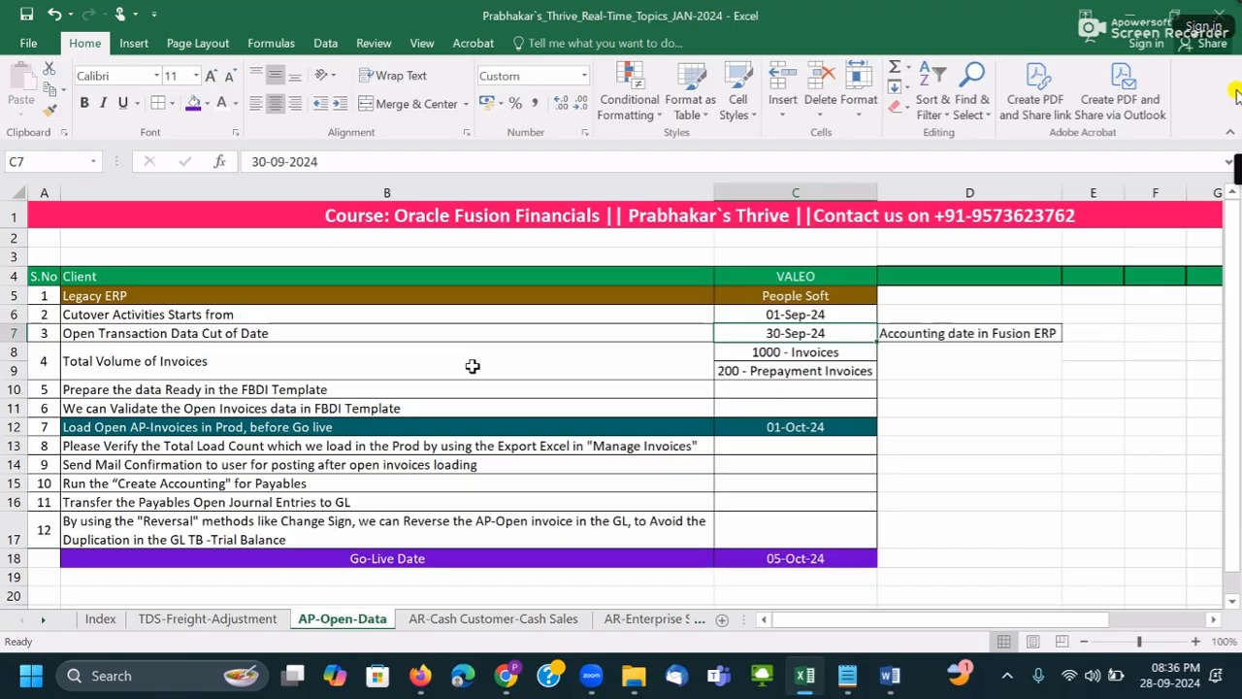
drag(830, 351, 811, 364)
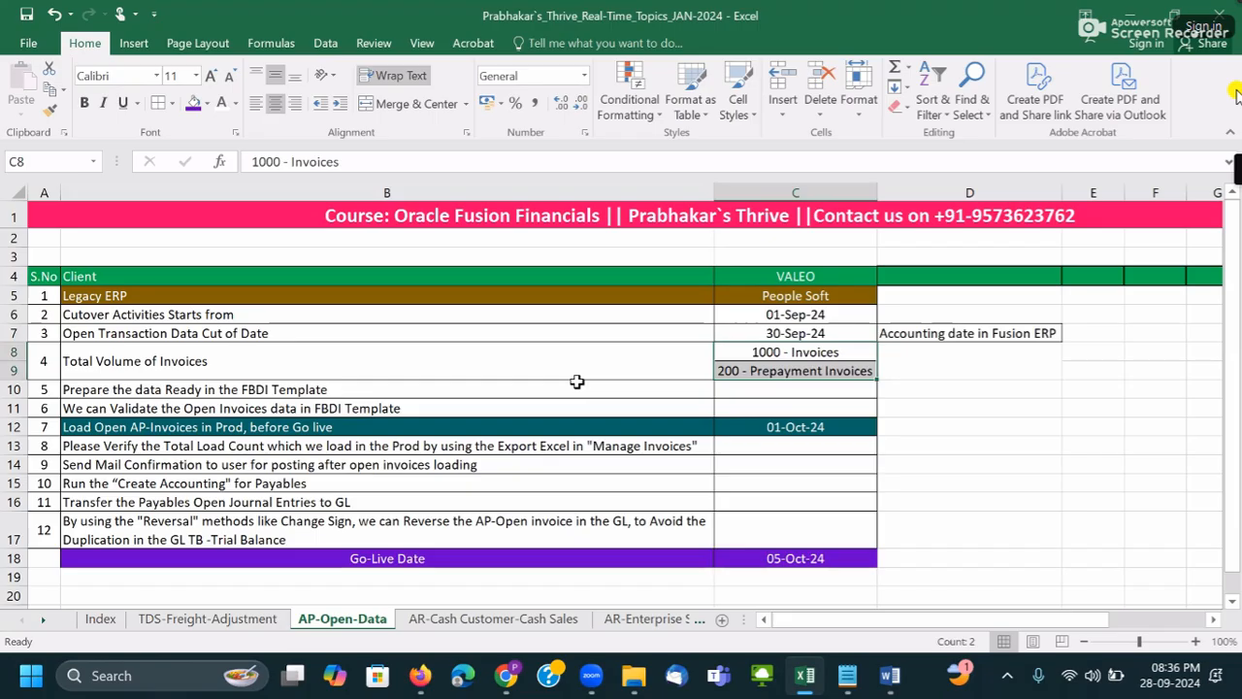
- Examine the checklist rows on FBDI data preparation and validation, loading invoices in Prod, and verifying the load count
click(148, 389)
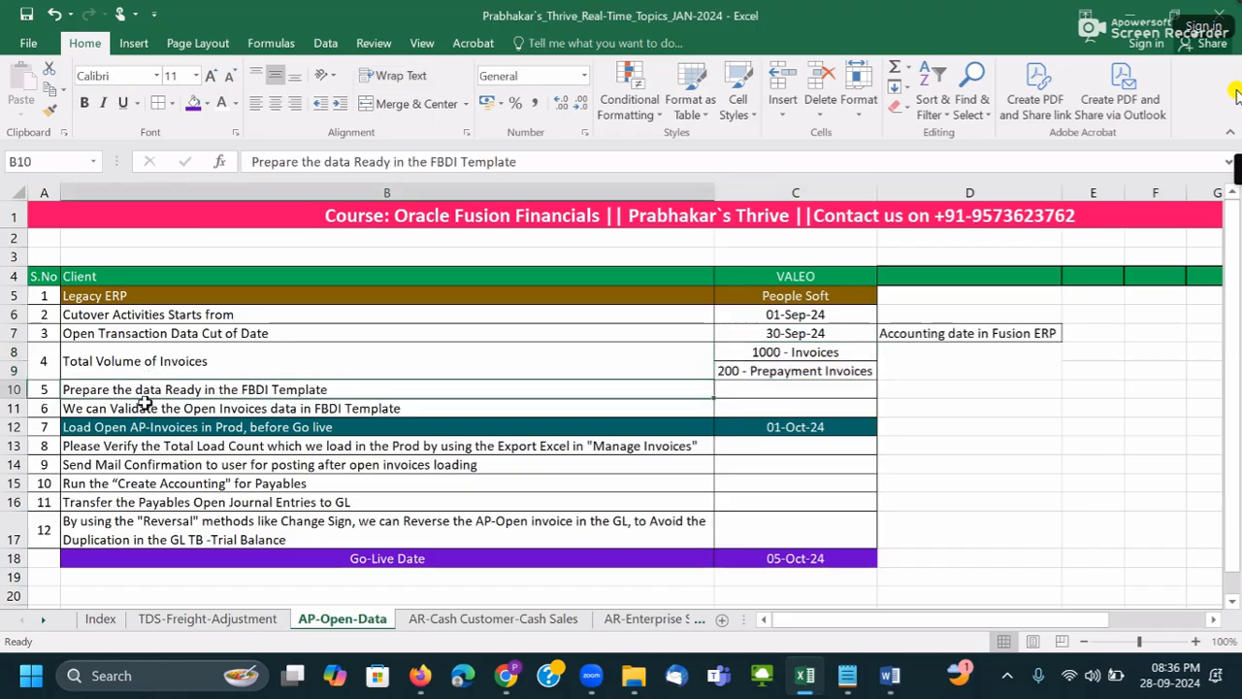
click(143, 405)
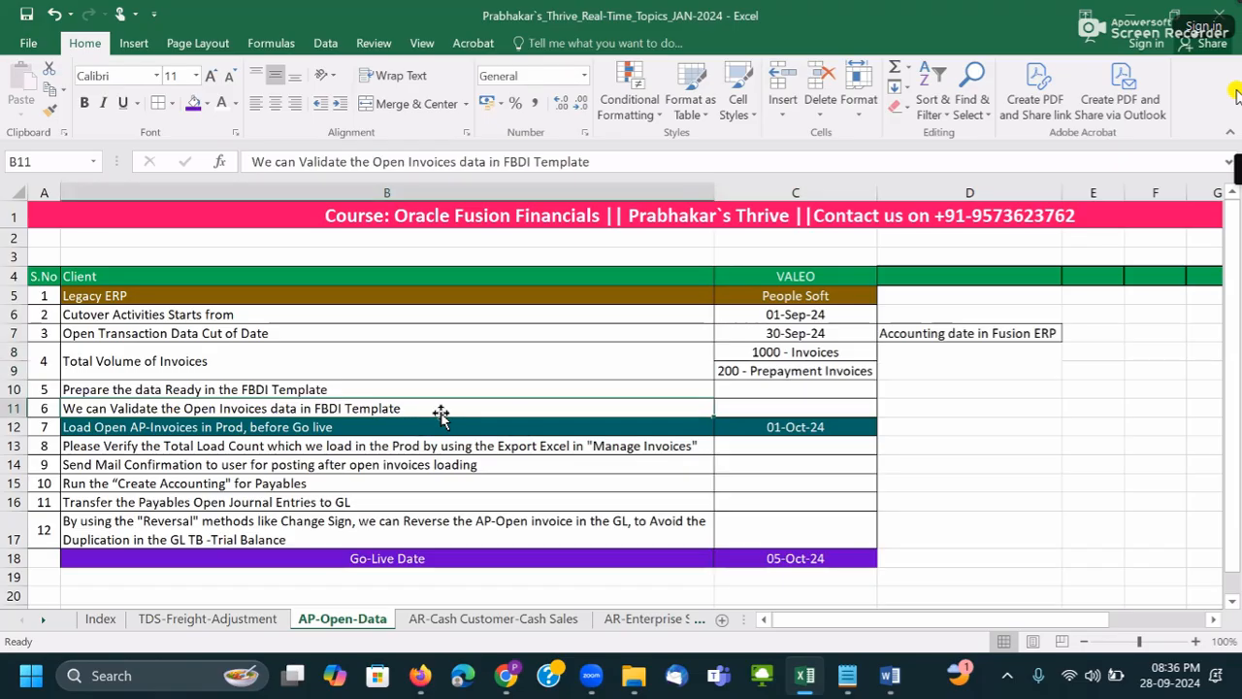
click(296, 430)
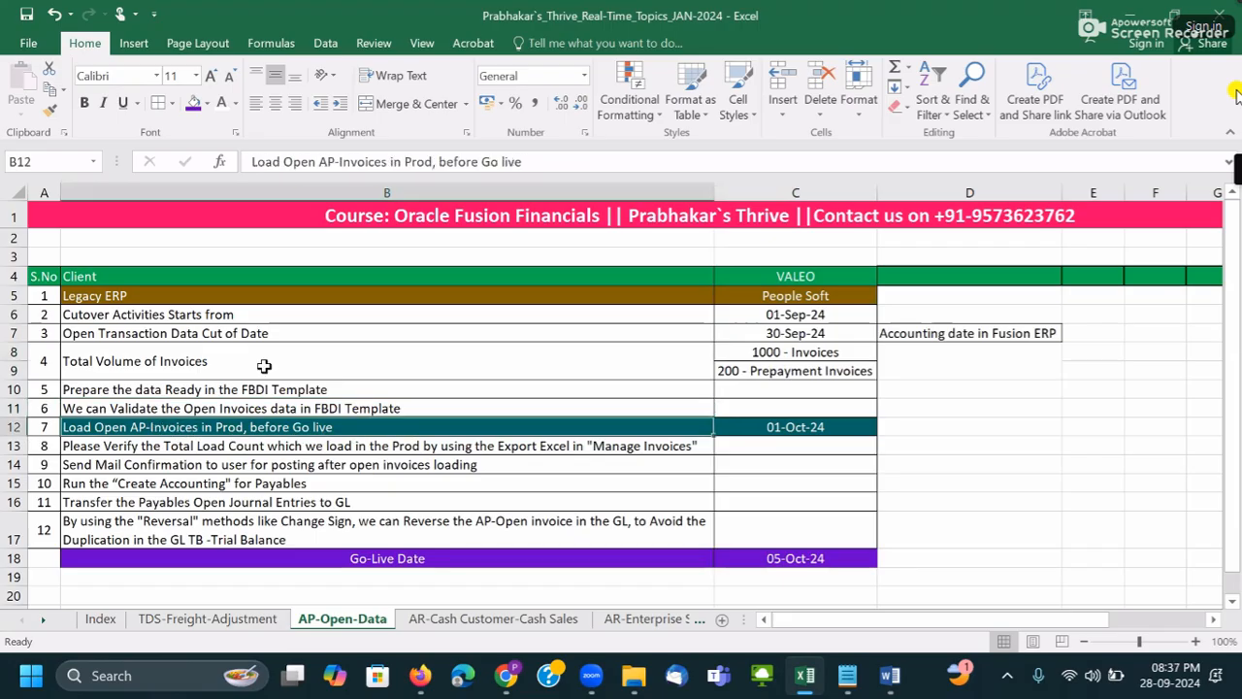
drag(205, 314, 328, 424)
click(328, 424)
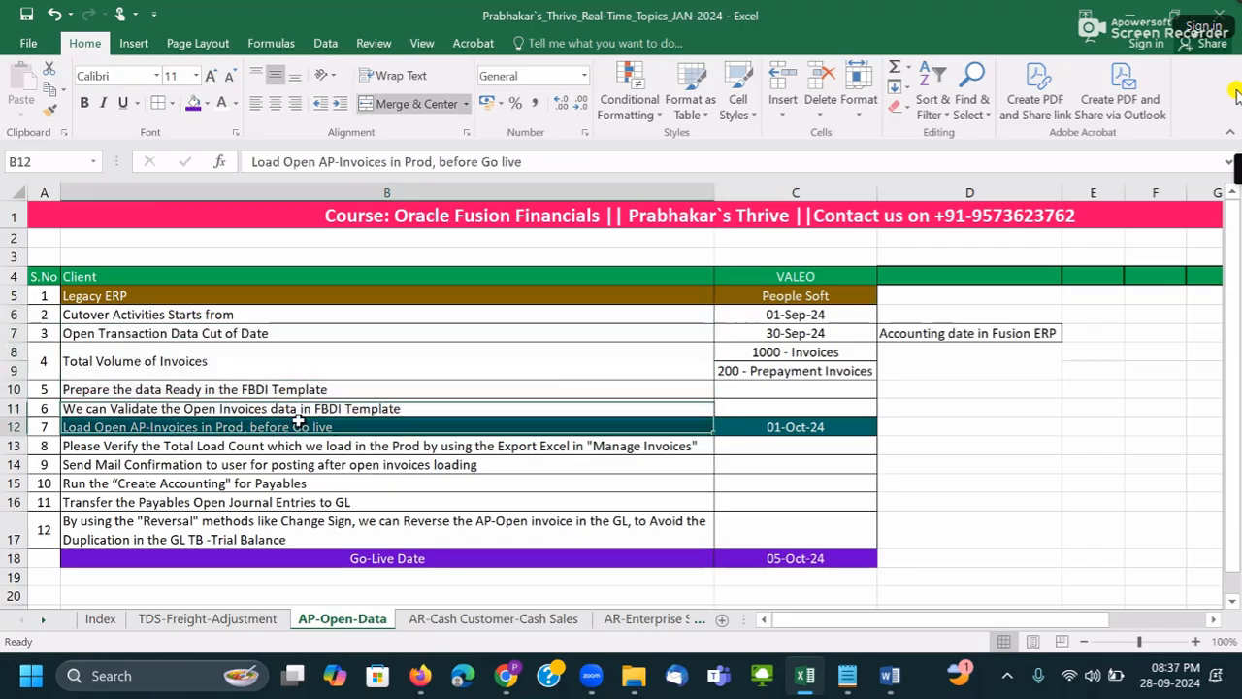
click(815, 425)
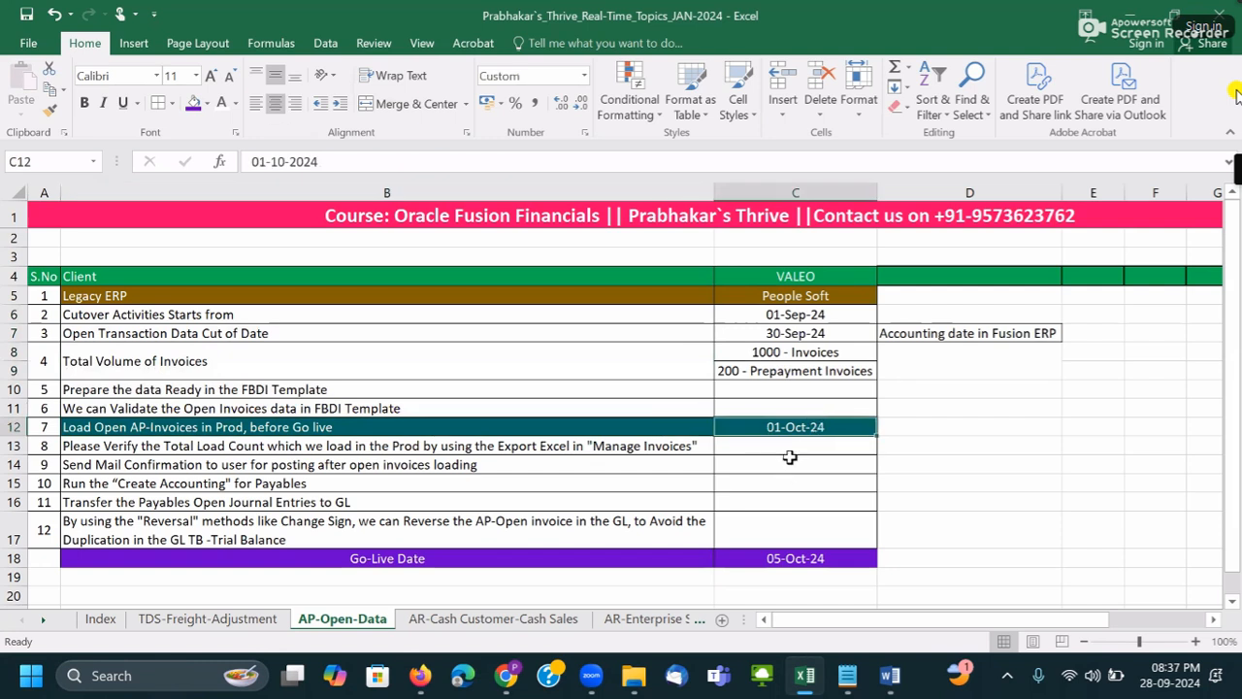
click(238, 449)
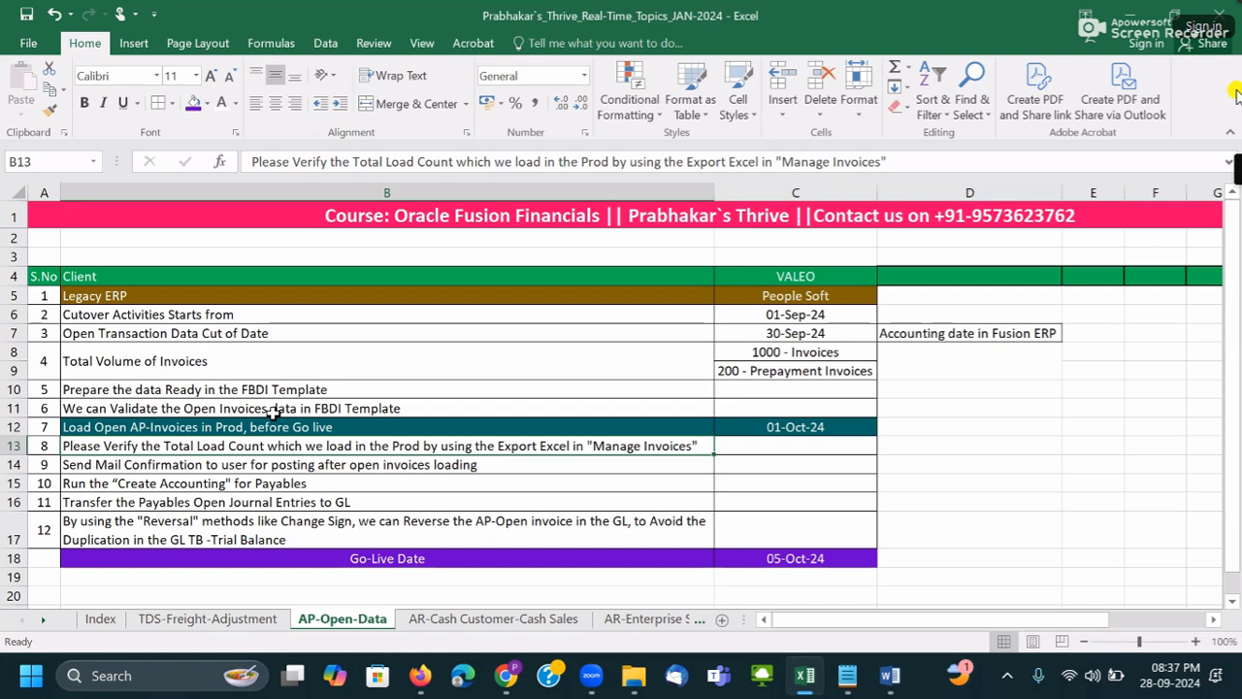
click(766, 450)
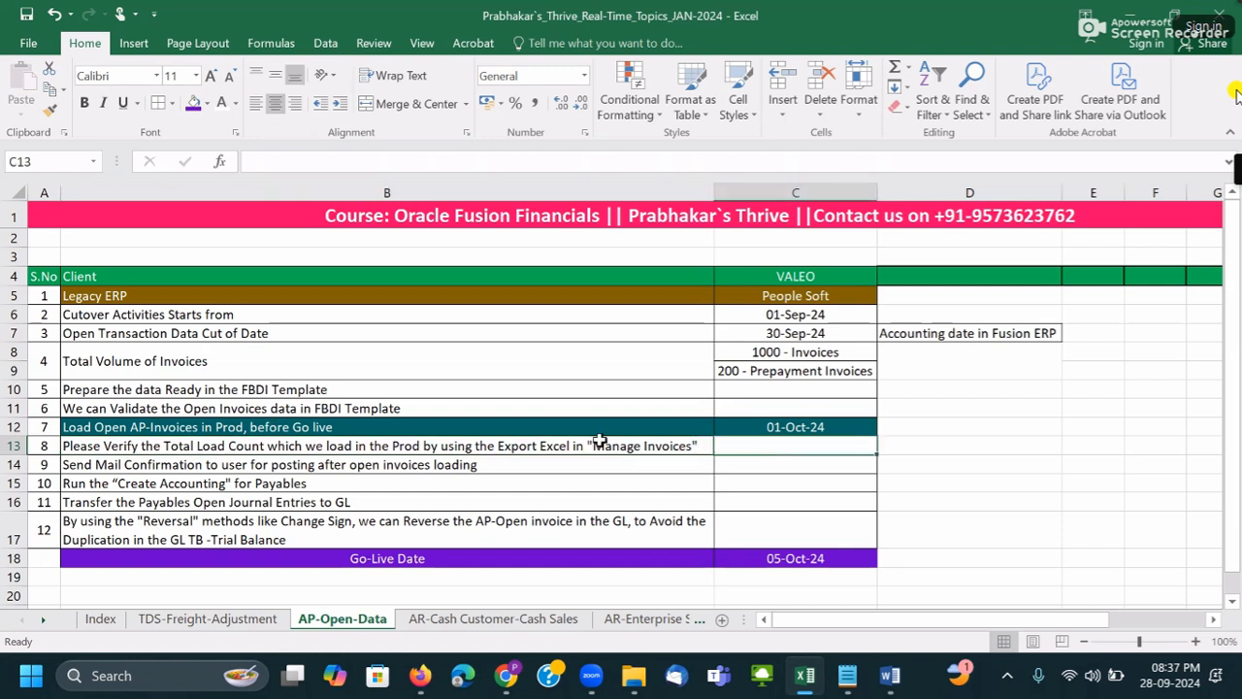
- Compare the row on loading open AP invoices in Prod and its date with the Go-Live Date in C18
click(229, 428)
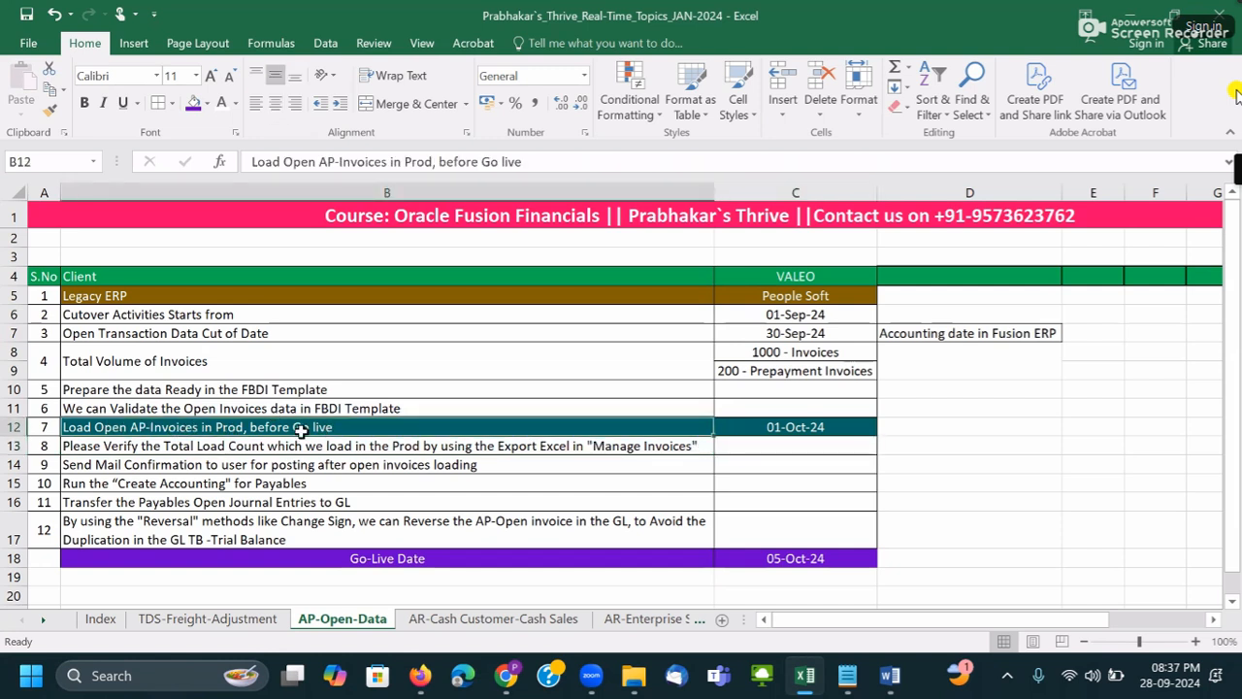
click(776, 428)
click(419, 444)
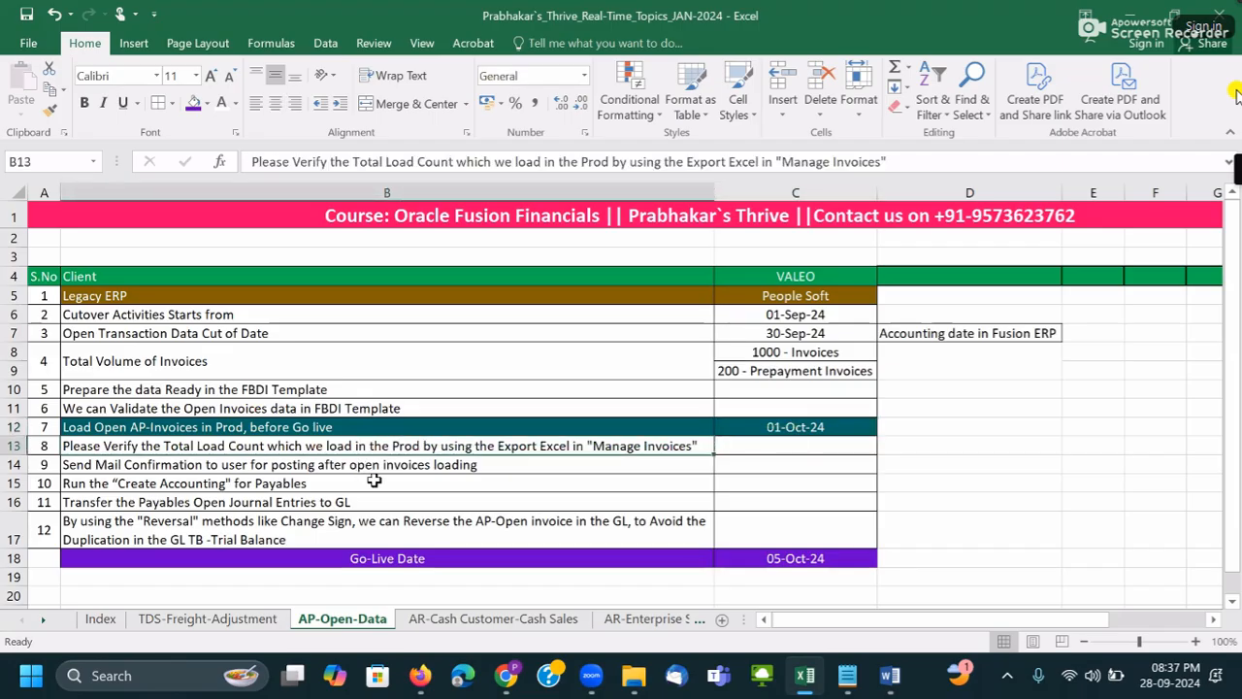
click(790, 427)
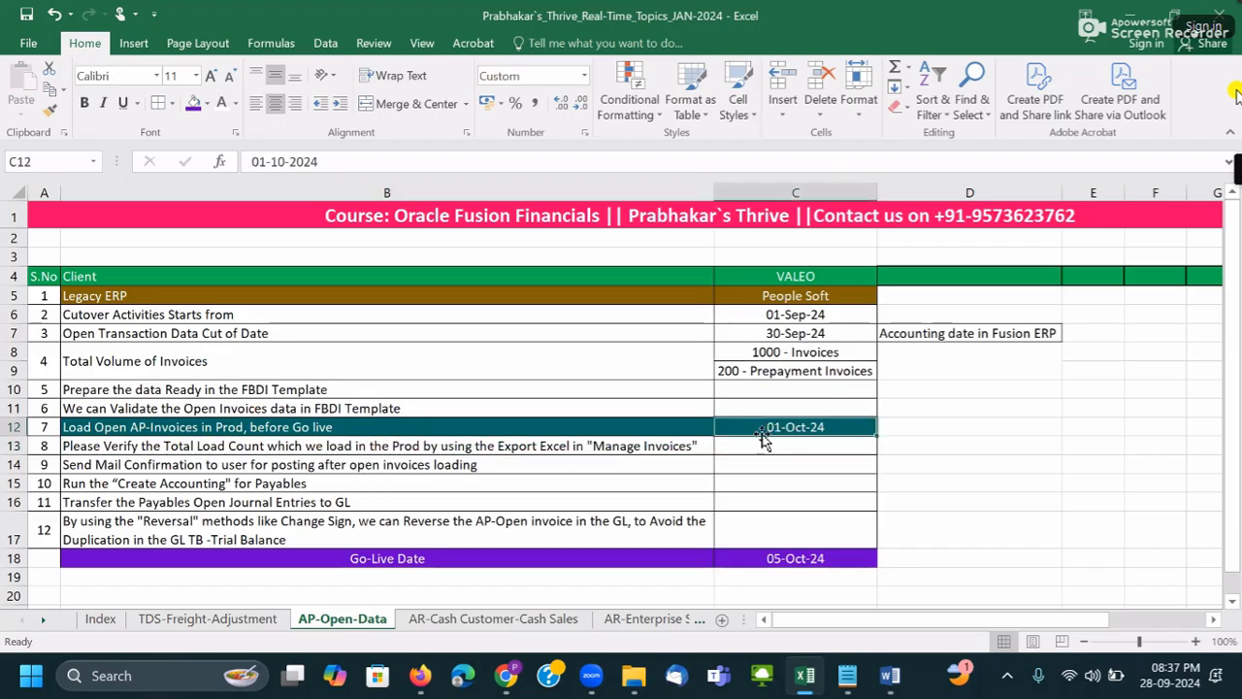
click(797, 558)
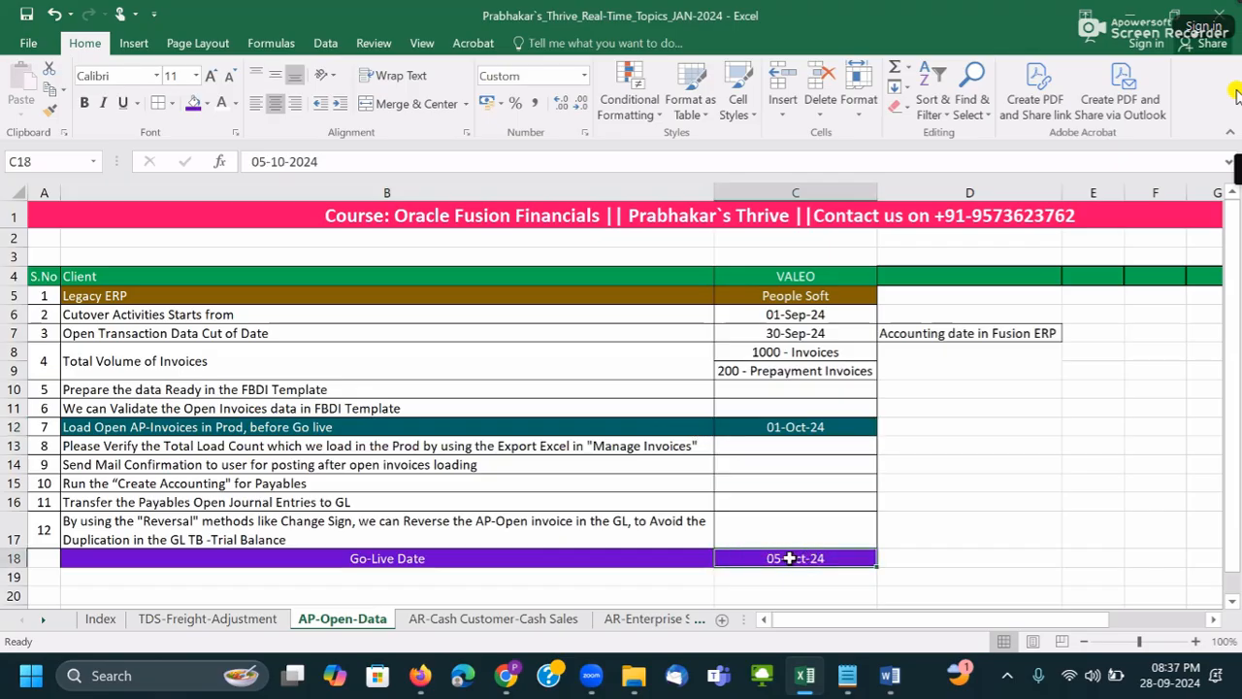
- Examine the checklist rows from load count verification through mail confirmation, Create Accounting, GL transfer and reversal to the Go-Live Date
click(323, 446)
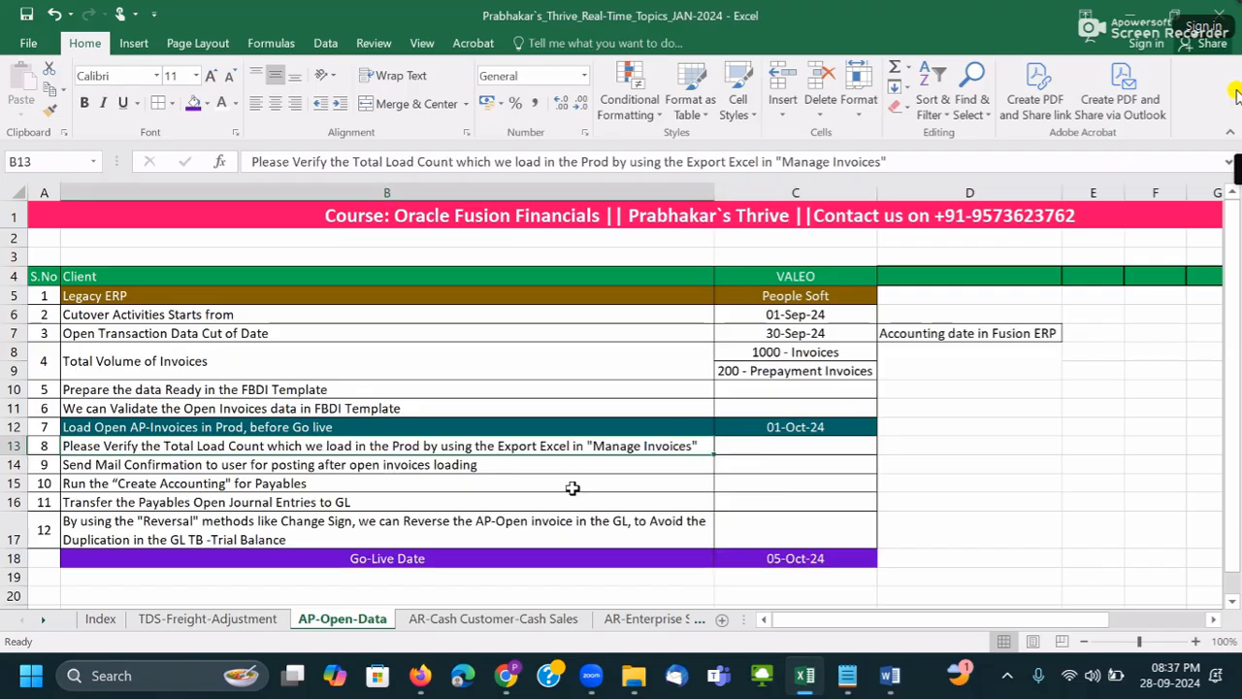
click(323, 468)
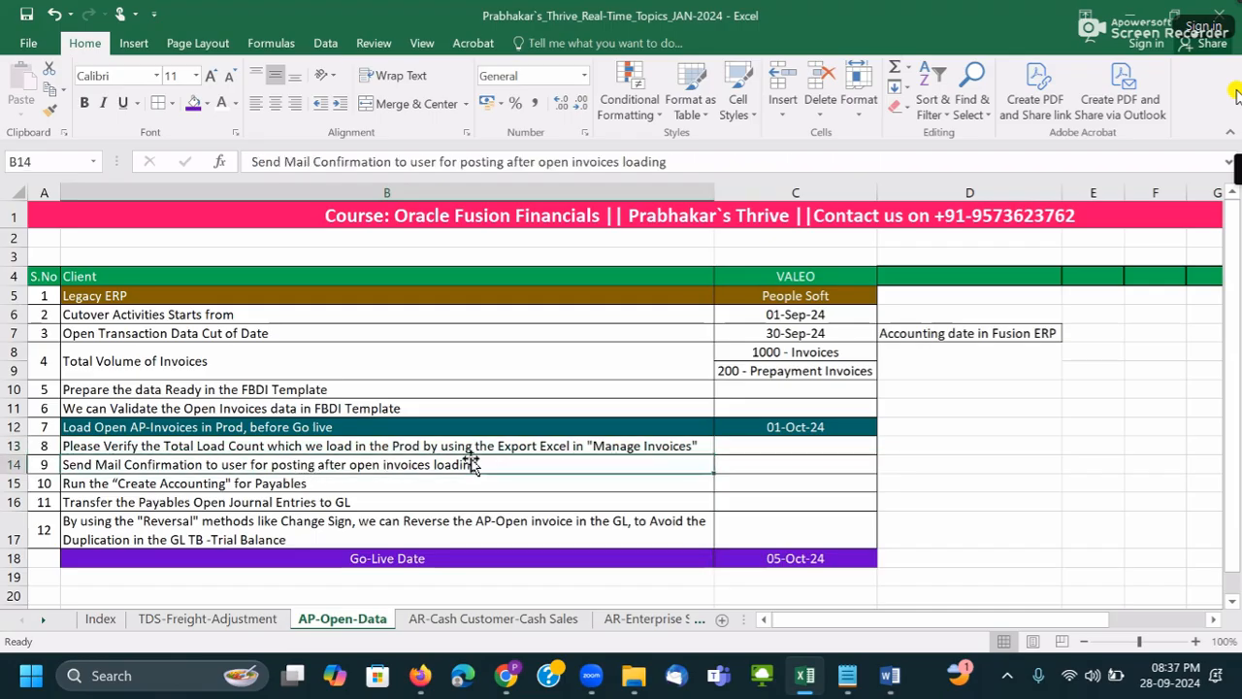
click(267, 482)
click(412, 503)
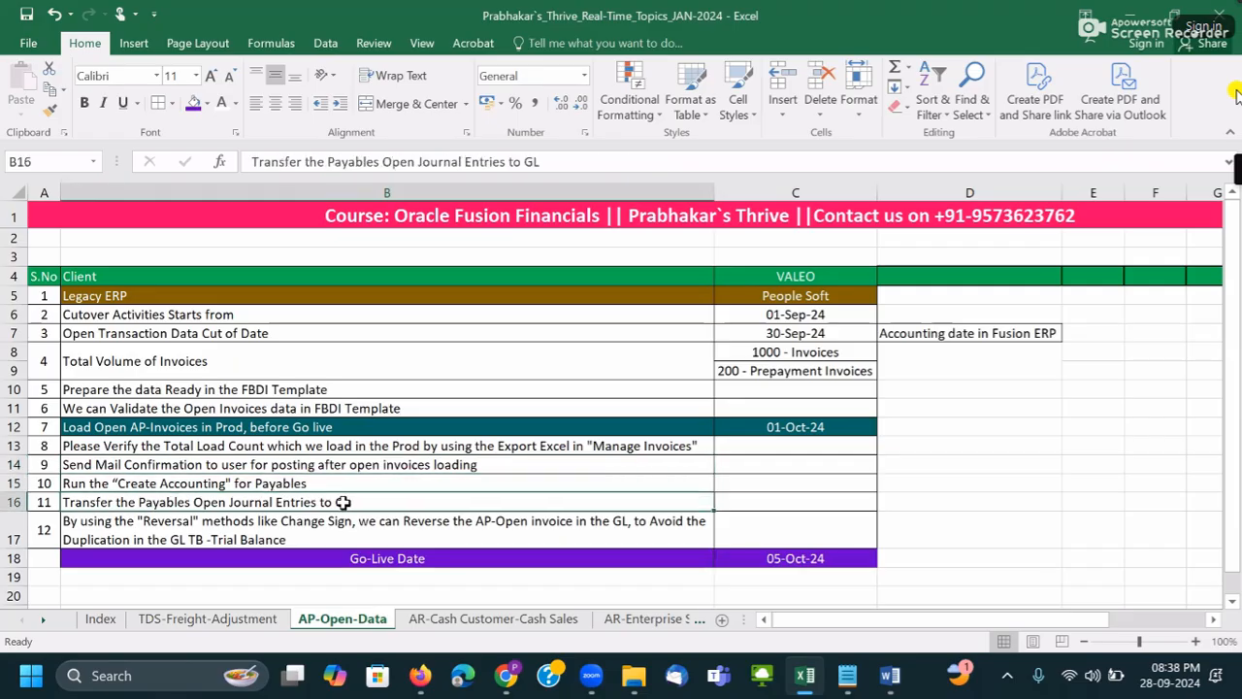
click(287, 536)
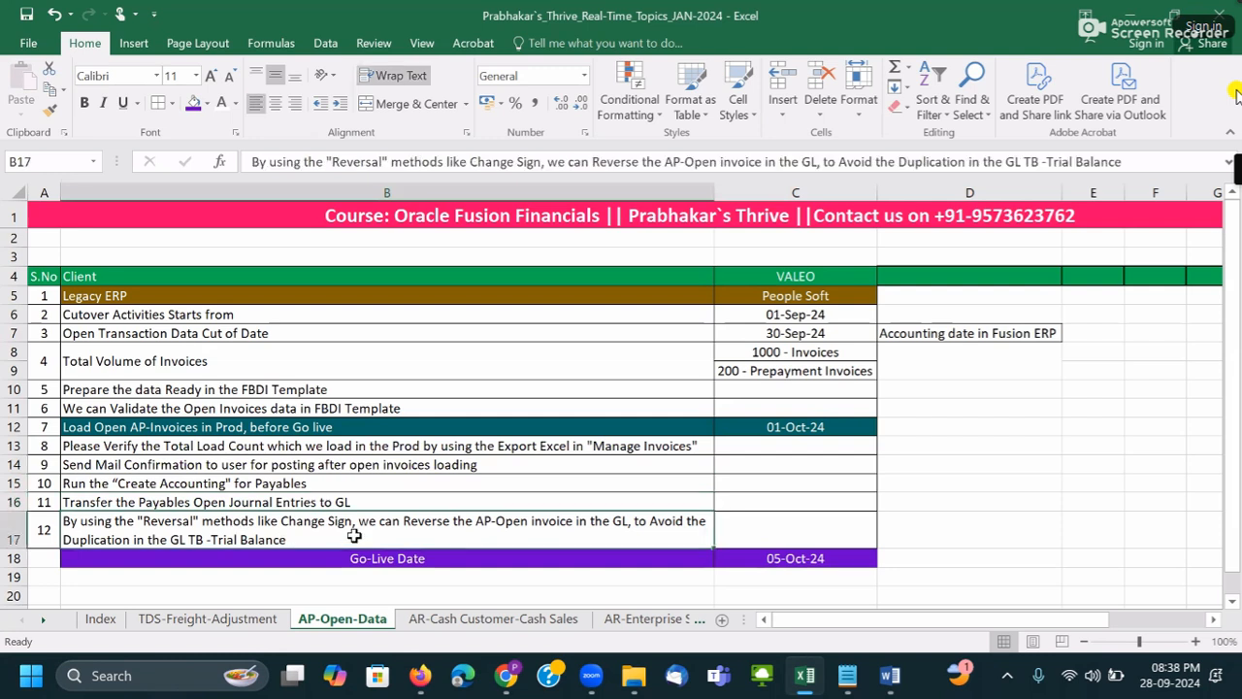
click(376, 562)
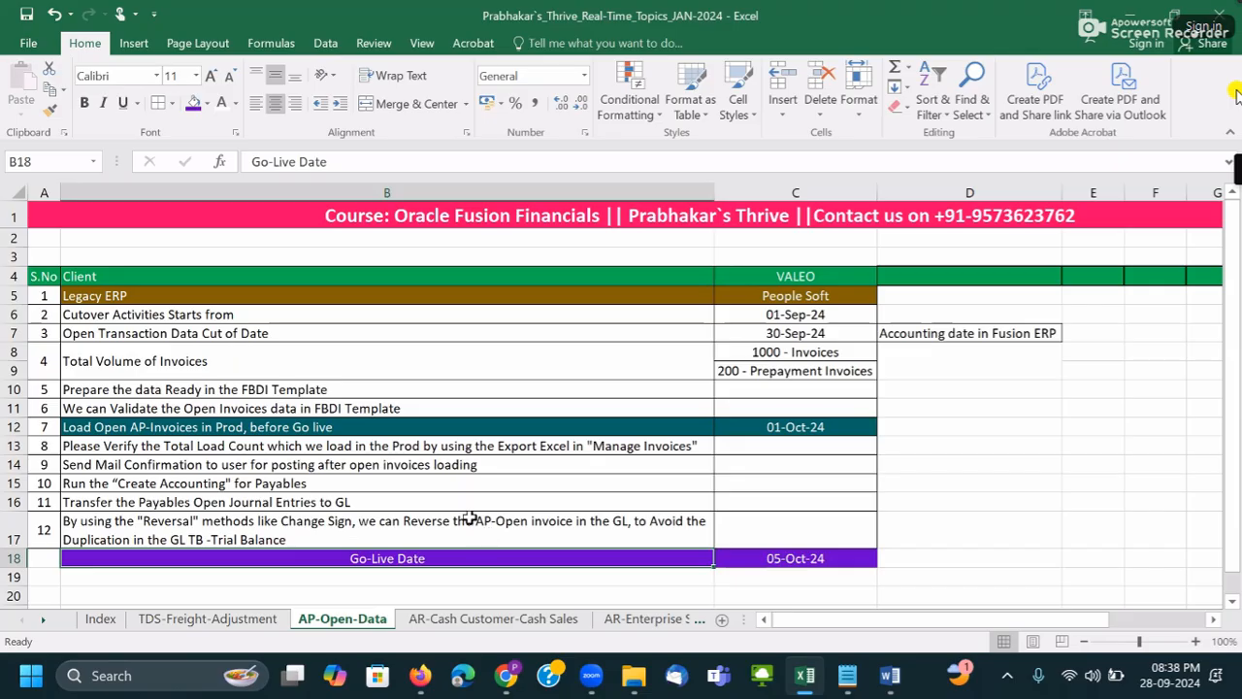
- Review the GL journal transfer and reversal rows once more in relation to the Go-Live Date row
click(422, 504)
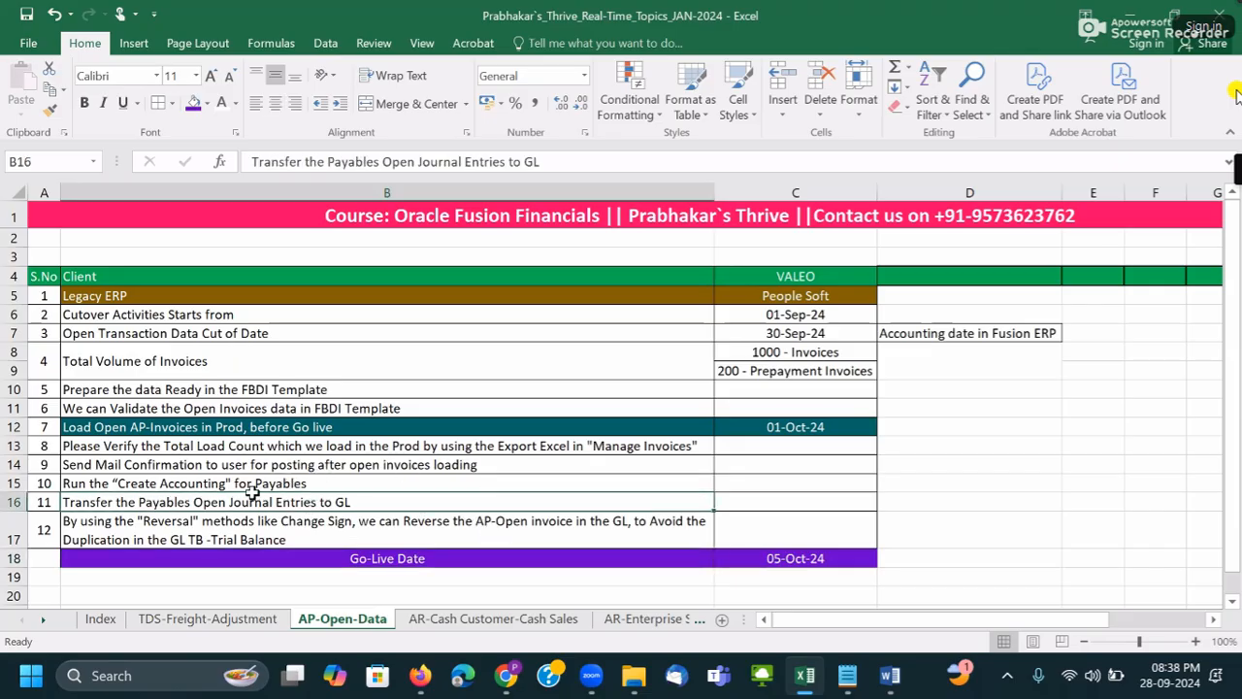
click(365, 520)
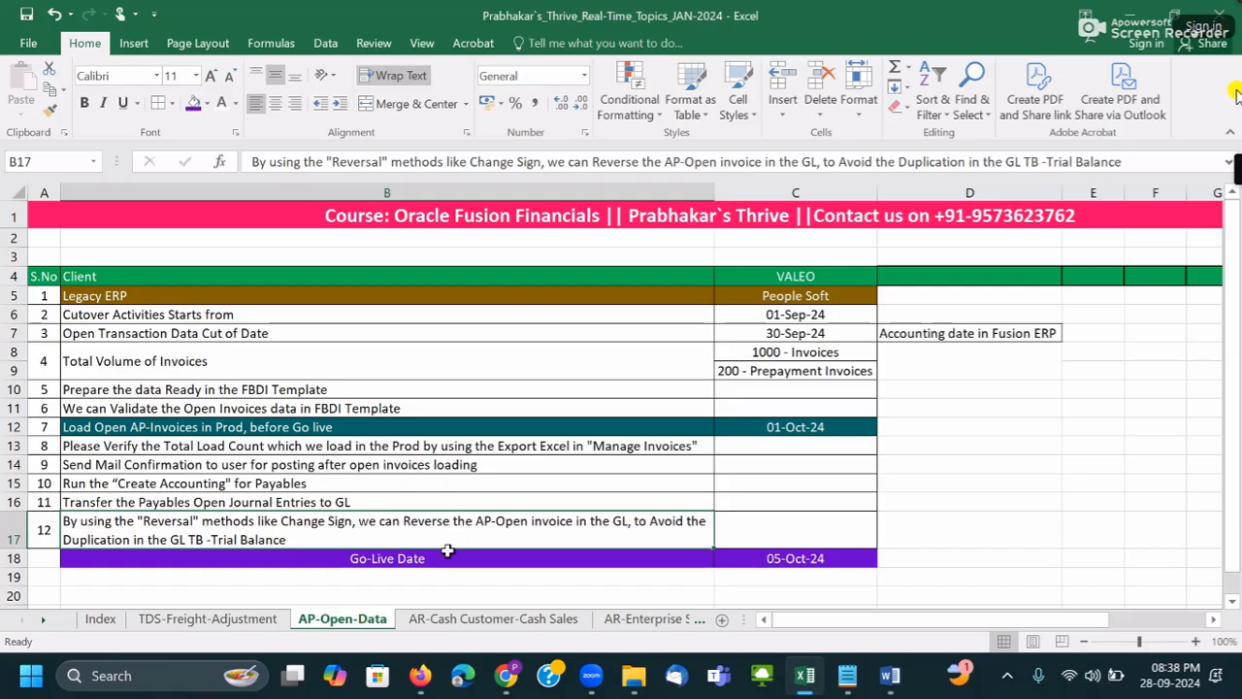
click(270, 555)
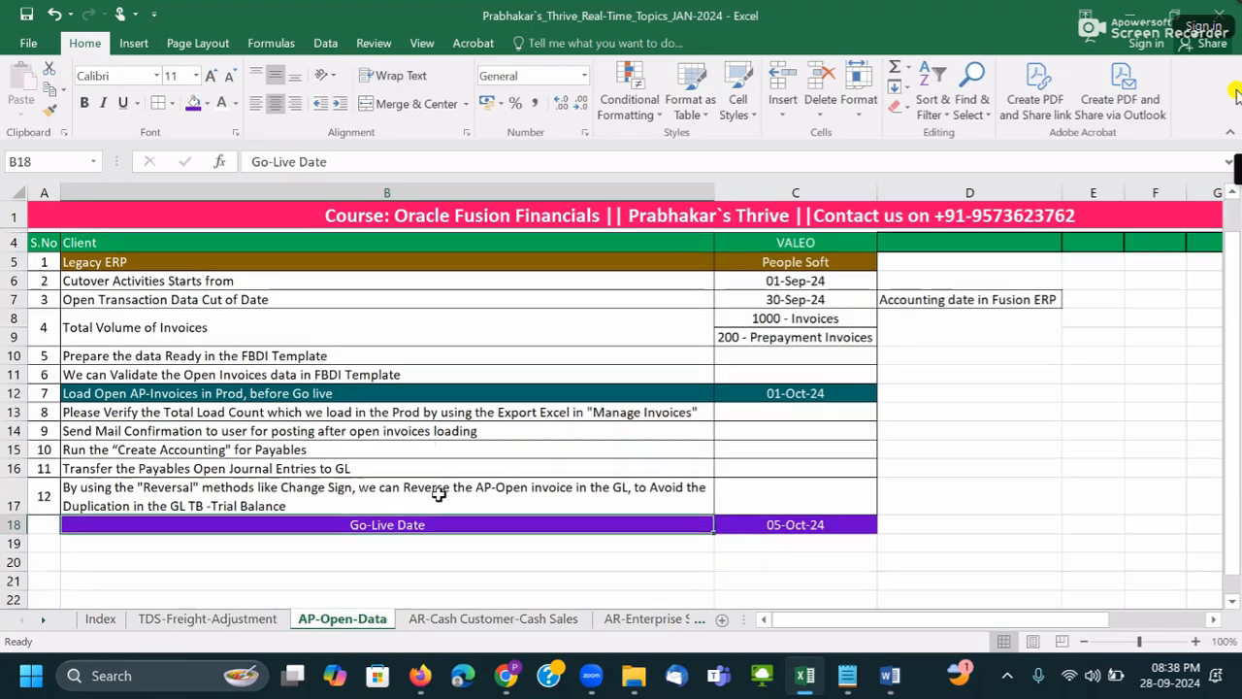
scroll(427, 478, down, 1)
click(348, 478)
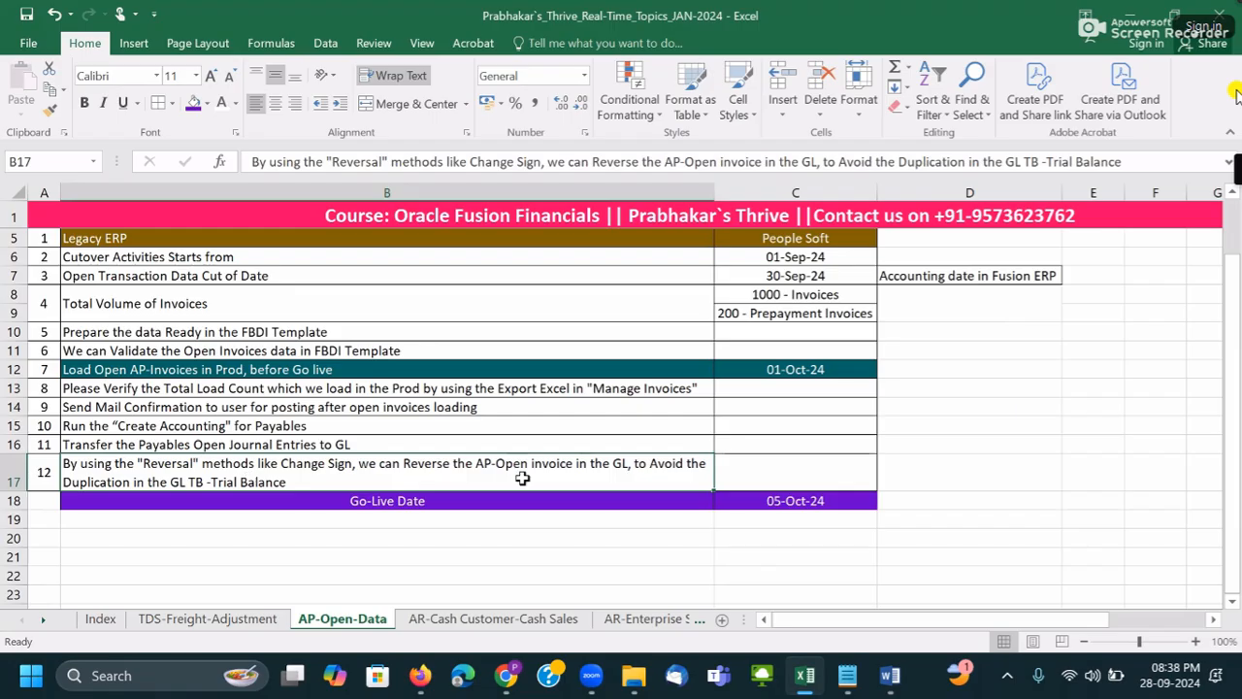
click(493, 498)
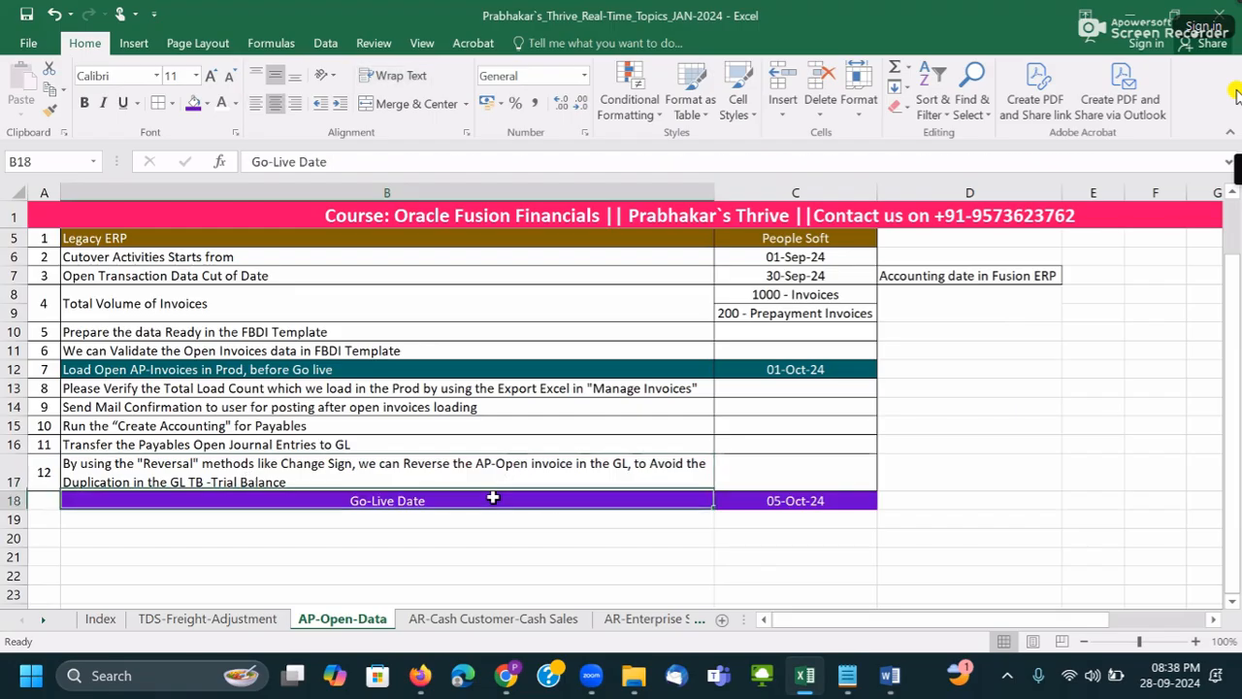
- Enter "Current - ERP" in cell B20 and "Oracle fison Finanaicls" in C20, below the Go-Live Date row
click(167, 534)
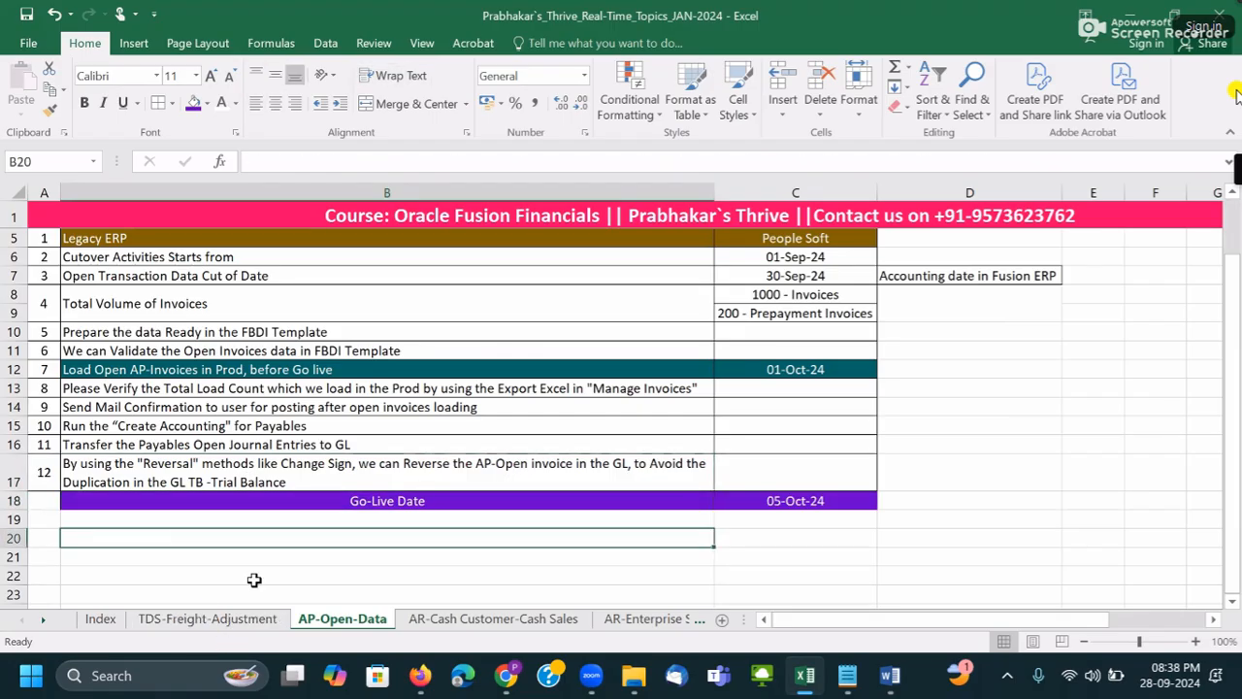
scroll(307, 524, down, 3)
scroll(318, 496, up, 4)
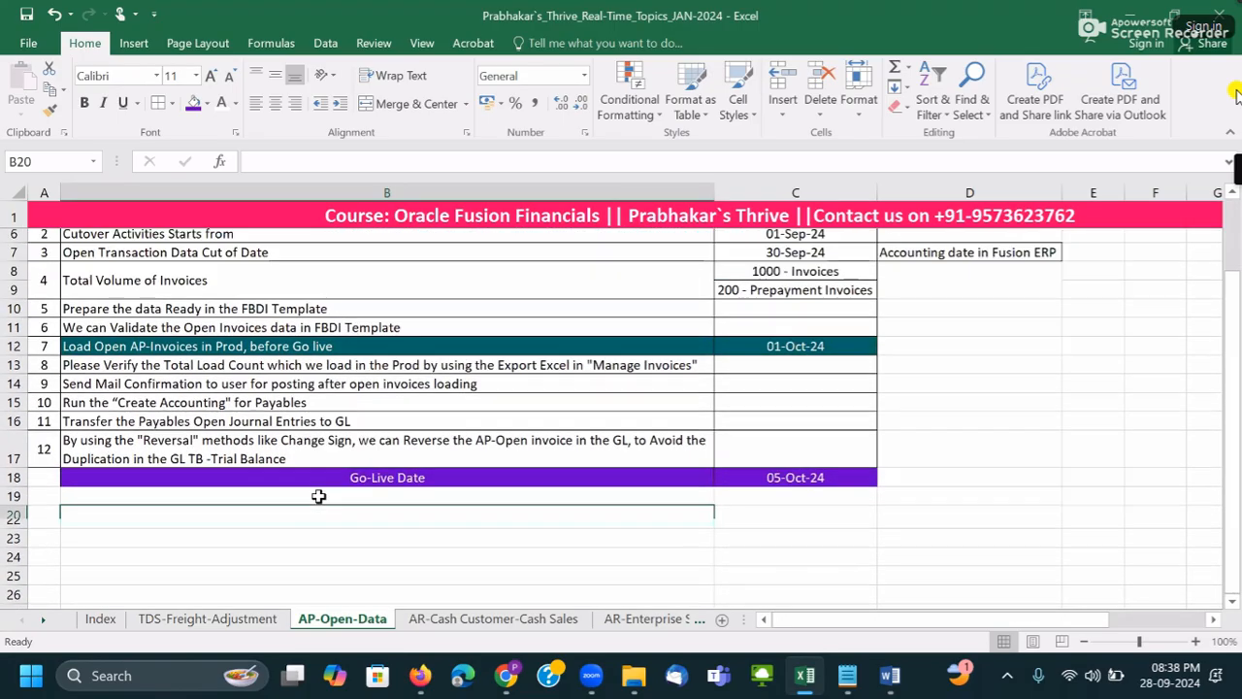
scroll(319, 496, down, 2)
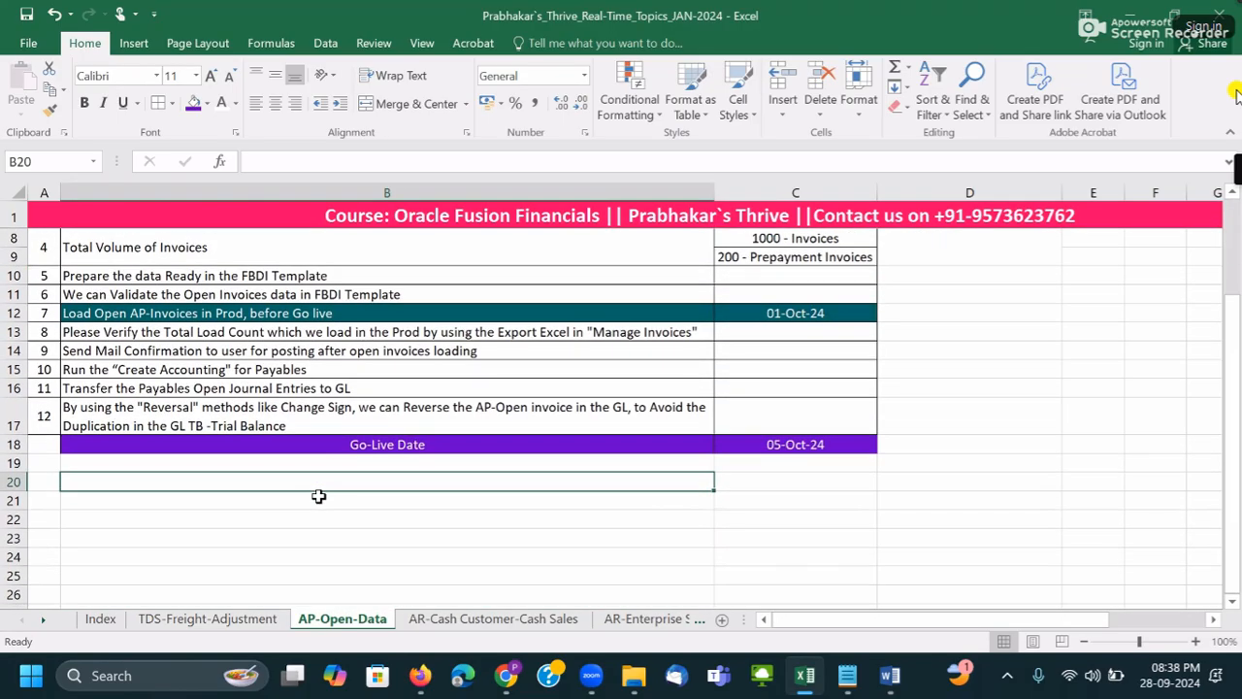
scroll(318, 496, up, 2)
scroll(319, 496, down, 3)
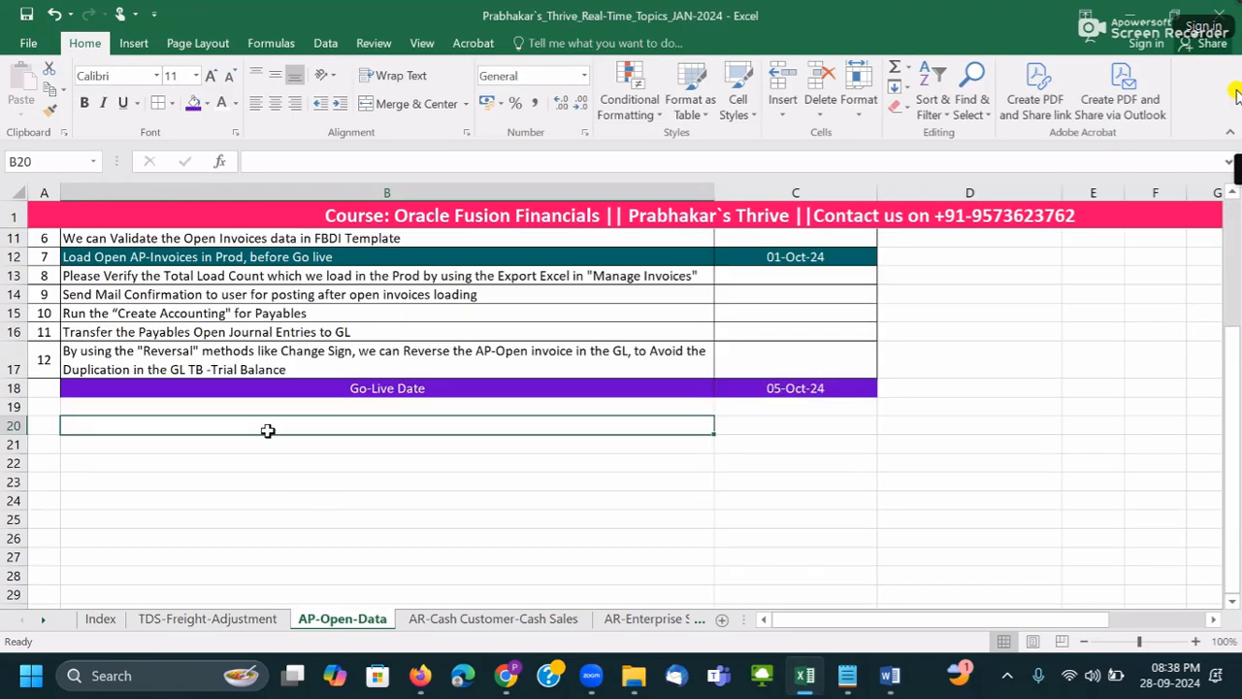
text(C)
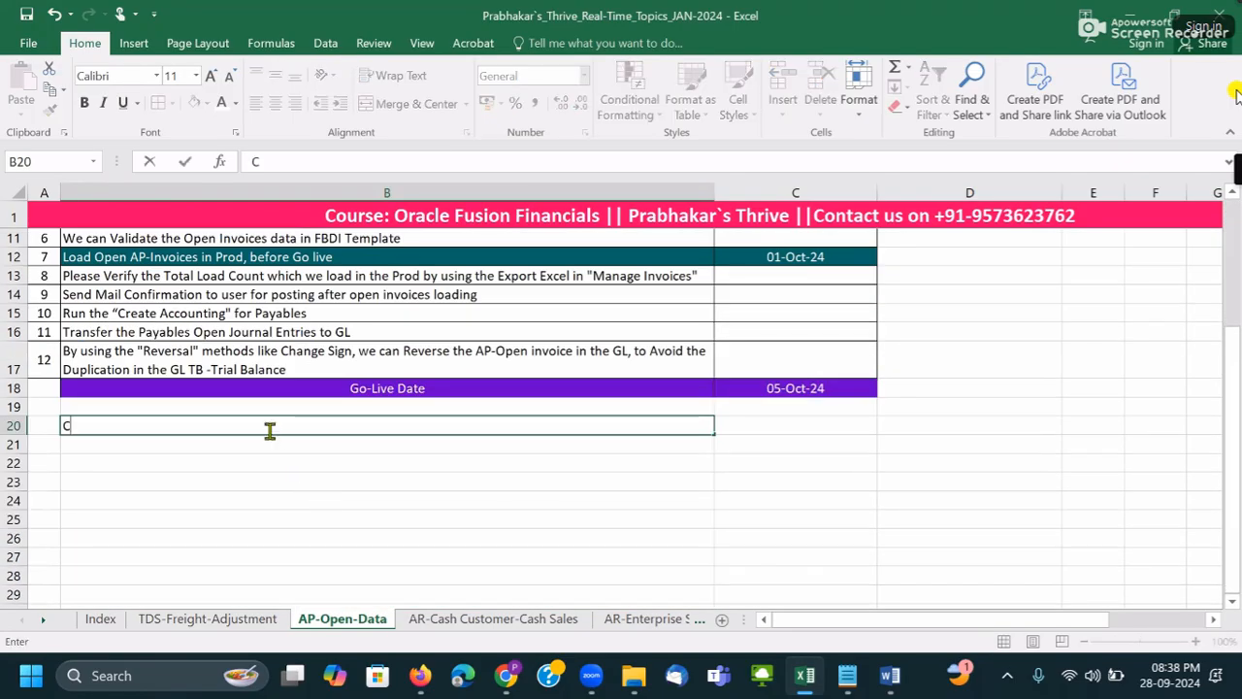
text(urrent - ERP)
key(Tab)
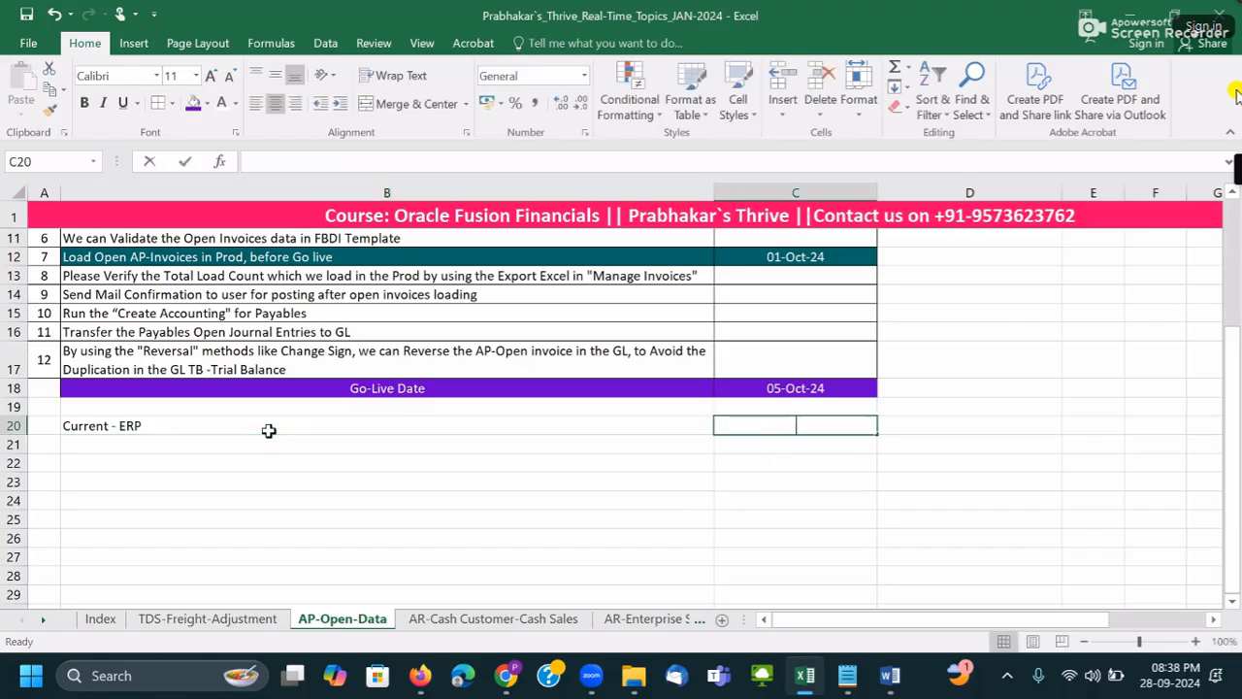
text(Oracle fiso)
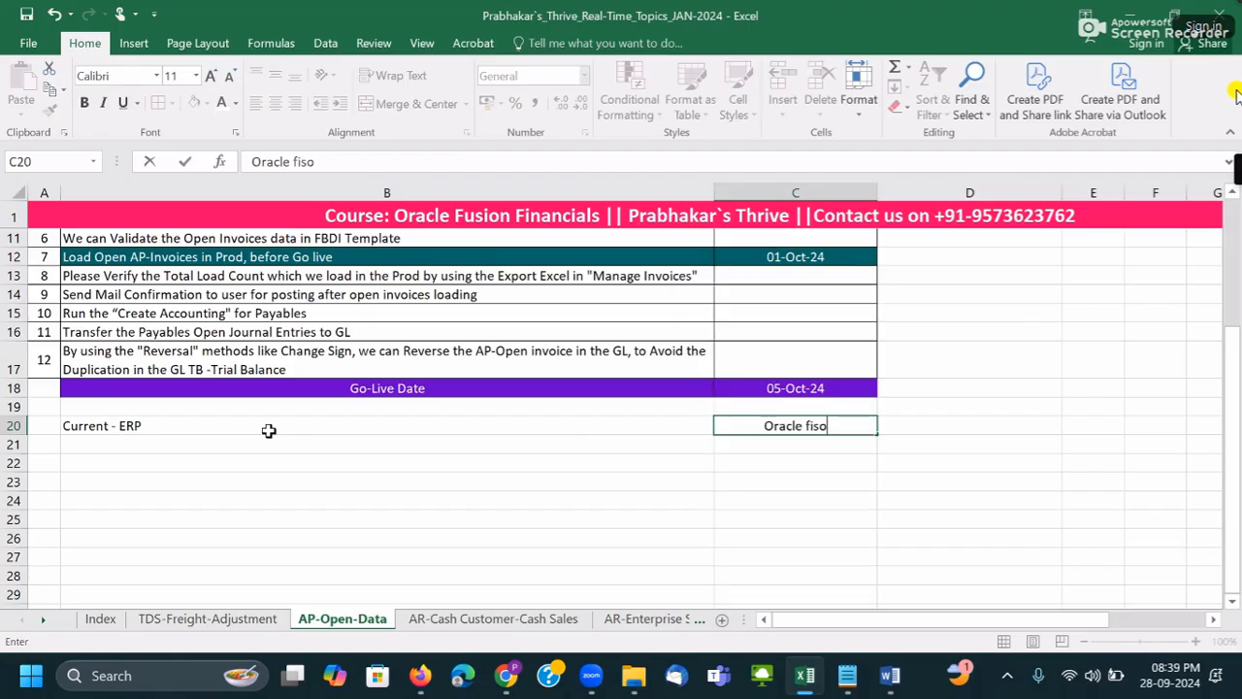
text(n Finanaicls)
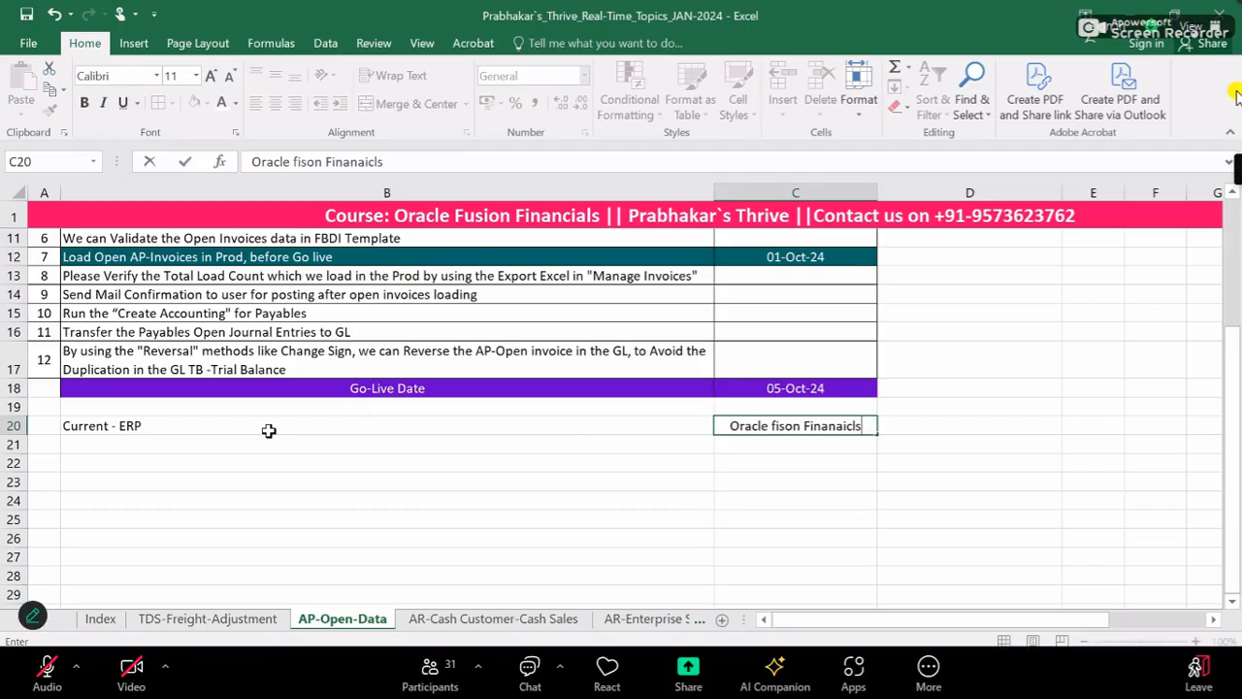
key(Tab)
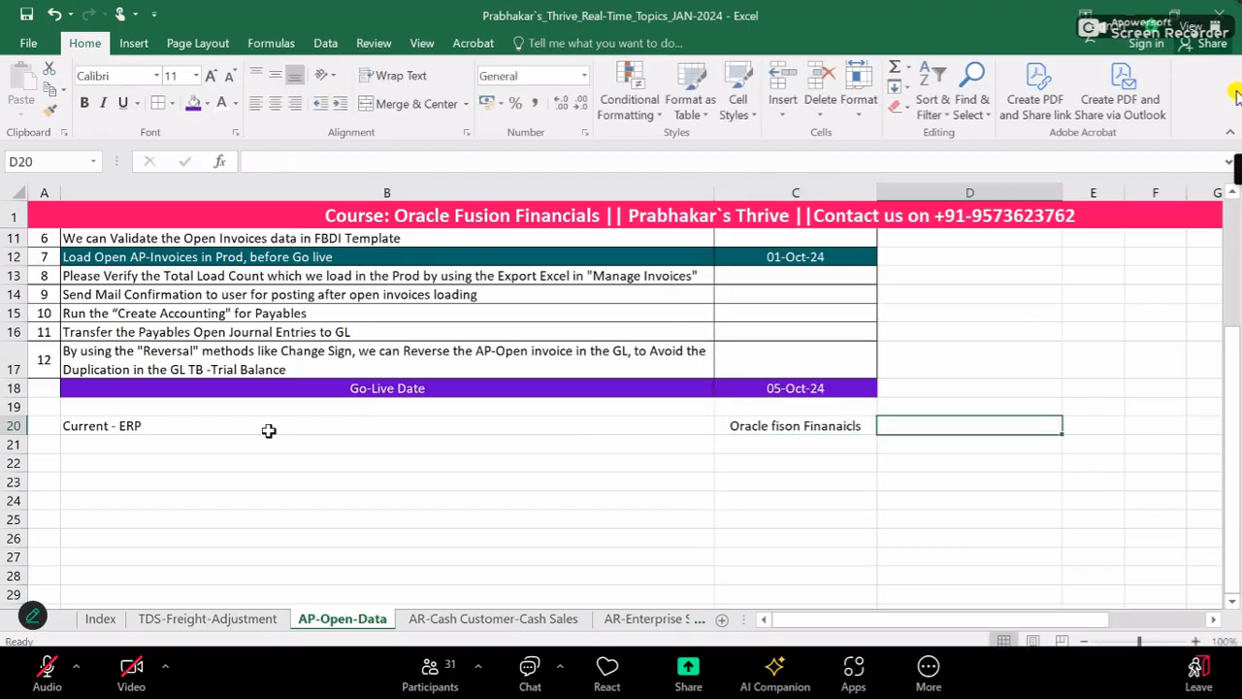
- Fill cells B20 and C20 with lime green and center their text horizontally and vertically
drag(268, 430, 750, 427)
click(207, 102)
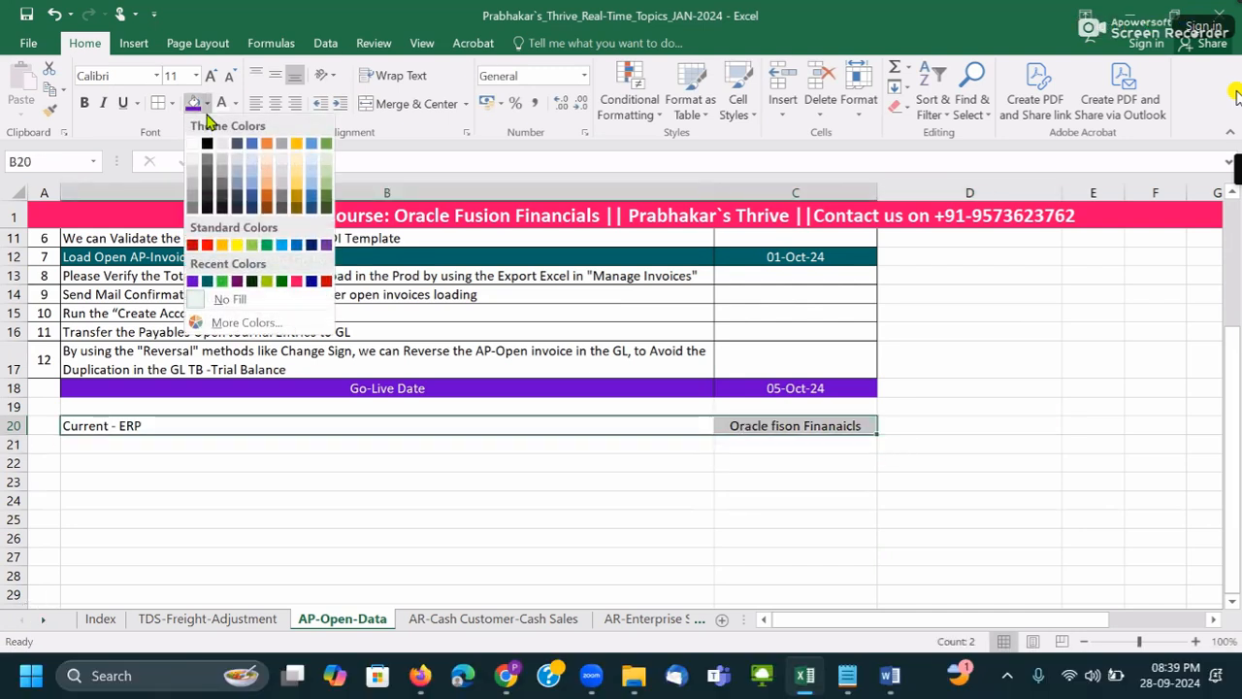
click(275, 280)
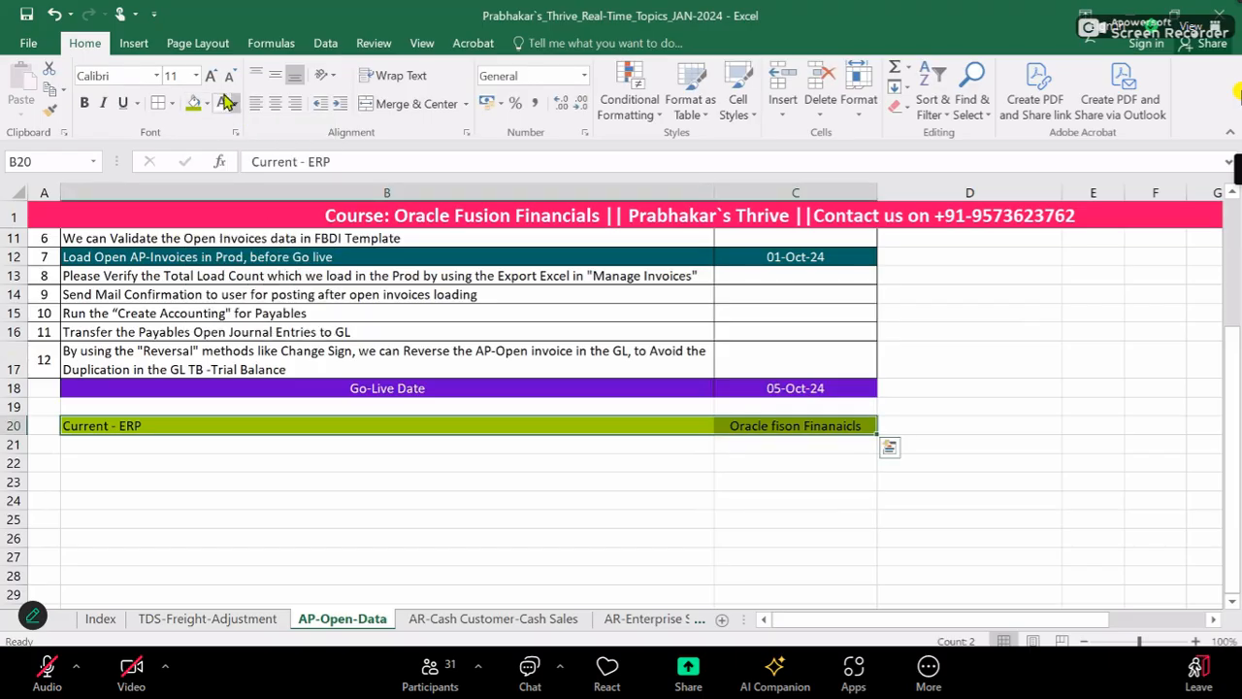
click(275, 103)
click(276, 78)
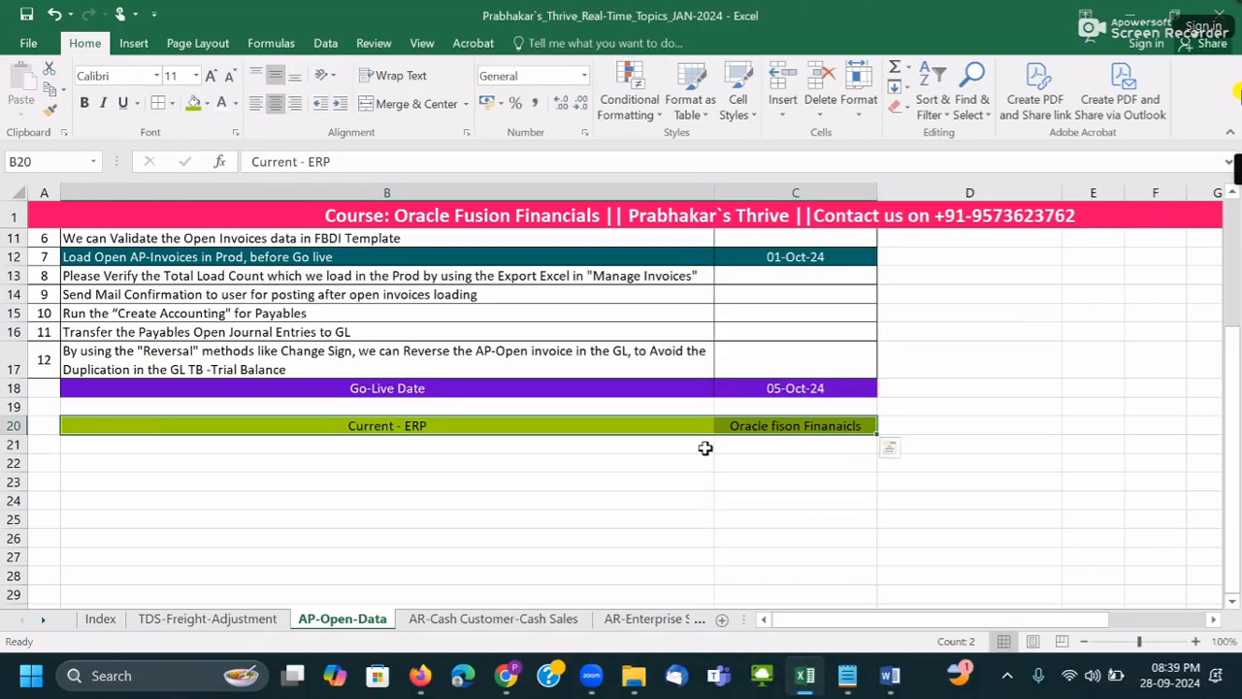
click(667, 451)
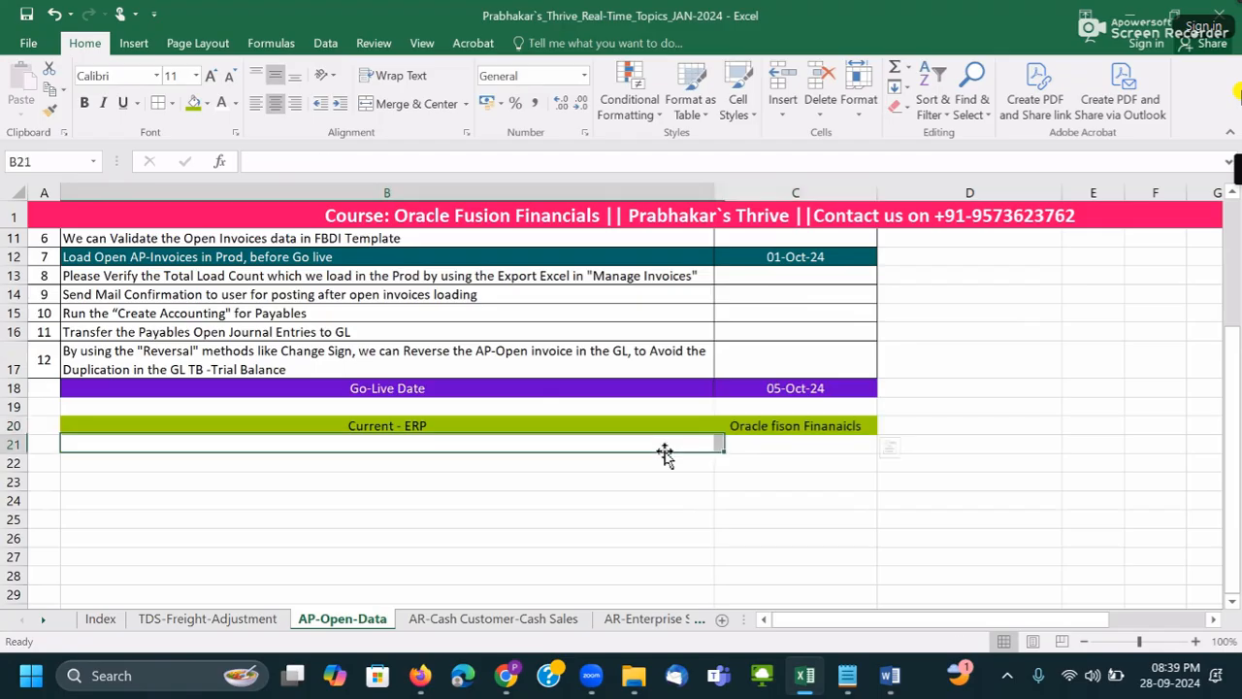
- Examine the checklist rows on reversal, GL transfer, mail confirmation to the user, and load count verification
click(497, 34)
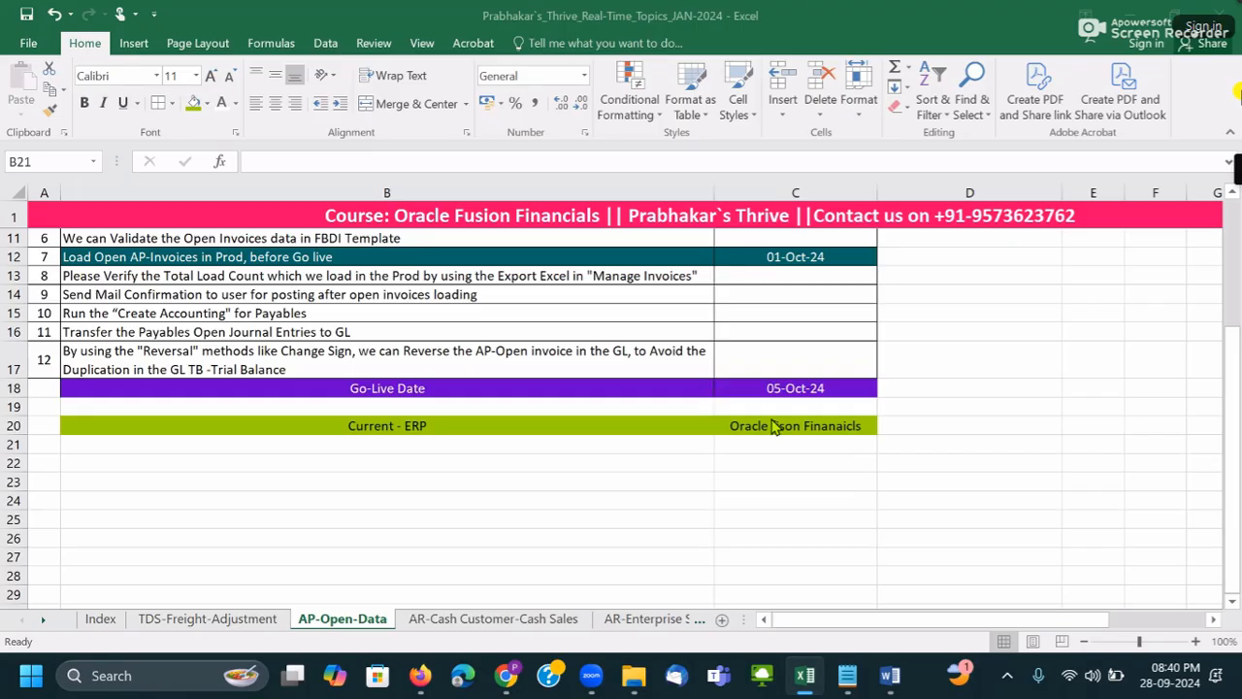
scroll(807, 430, up, 3)
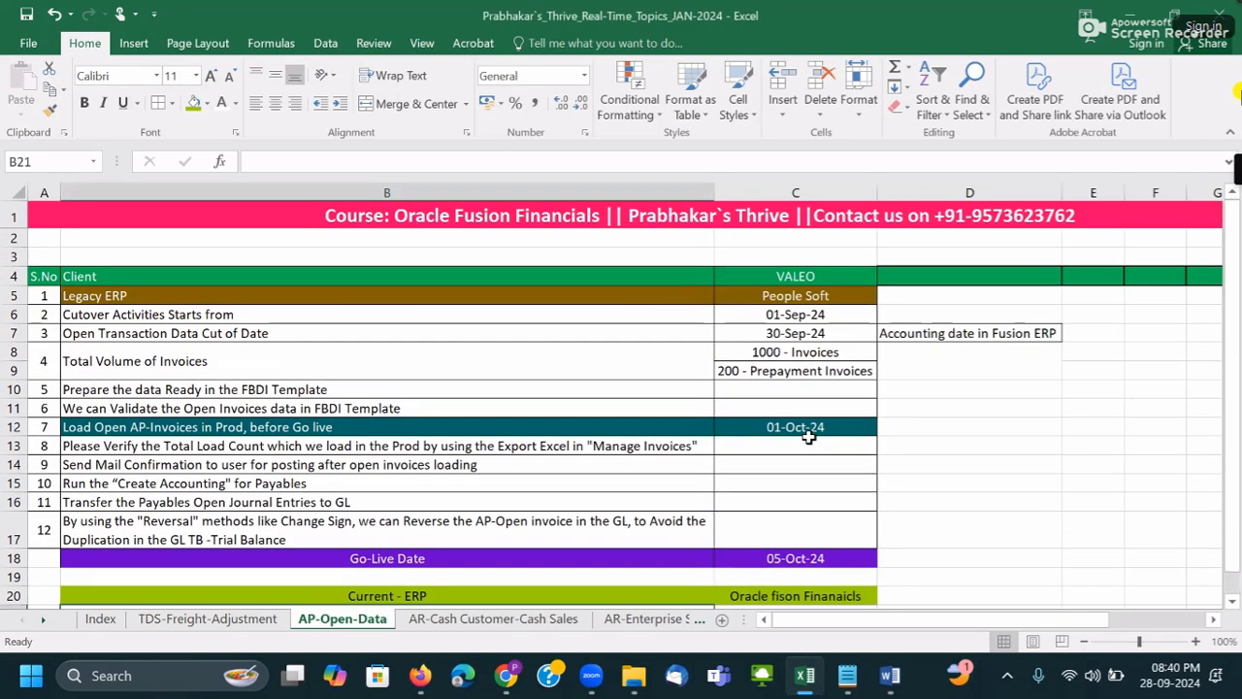
click(330, 535)
click(373, 499)
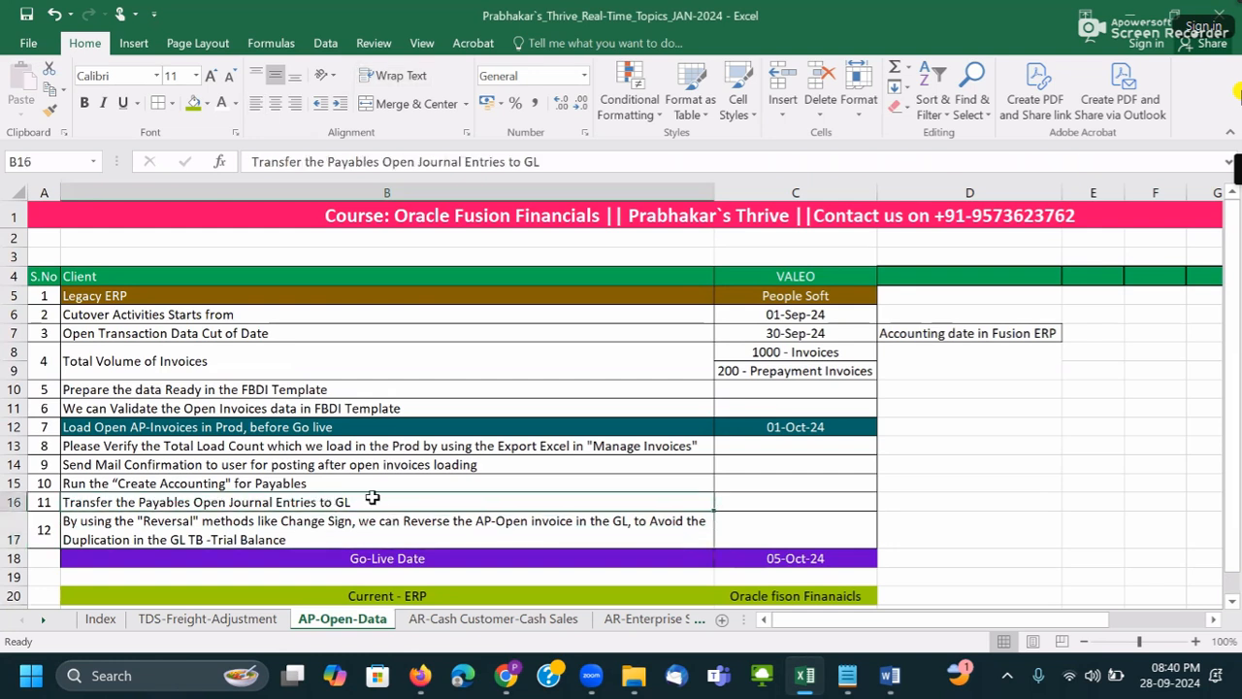
click(357, 466)
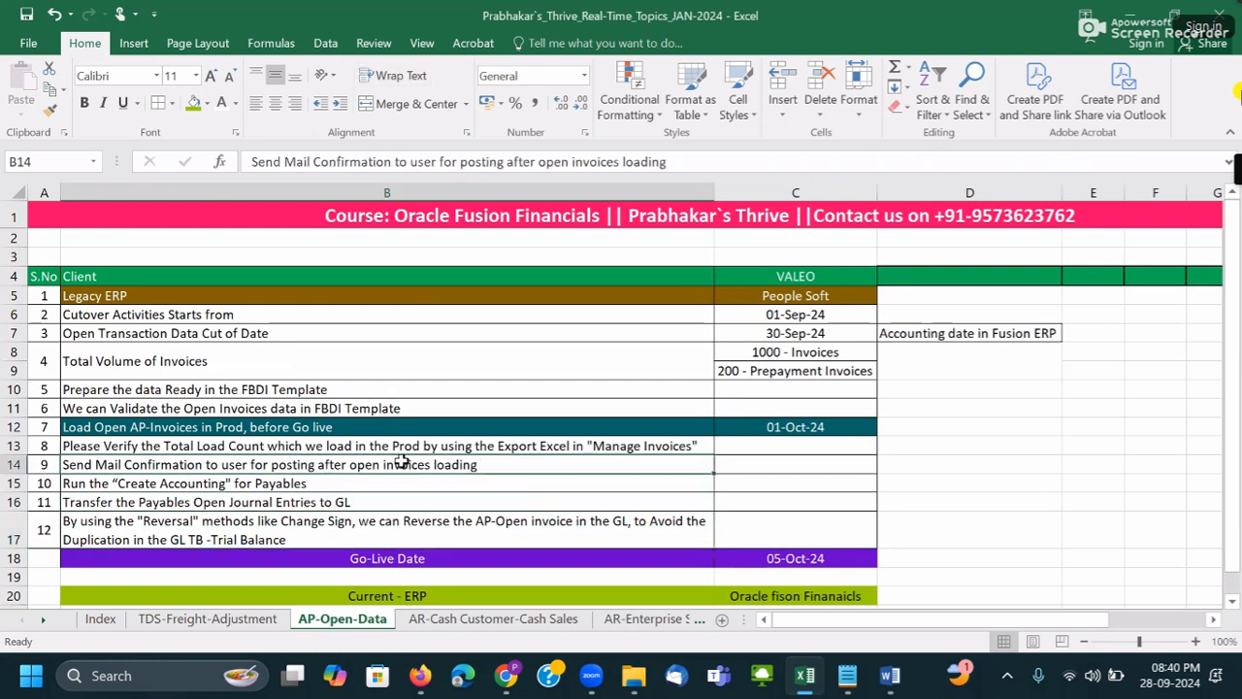
click(348, 445)
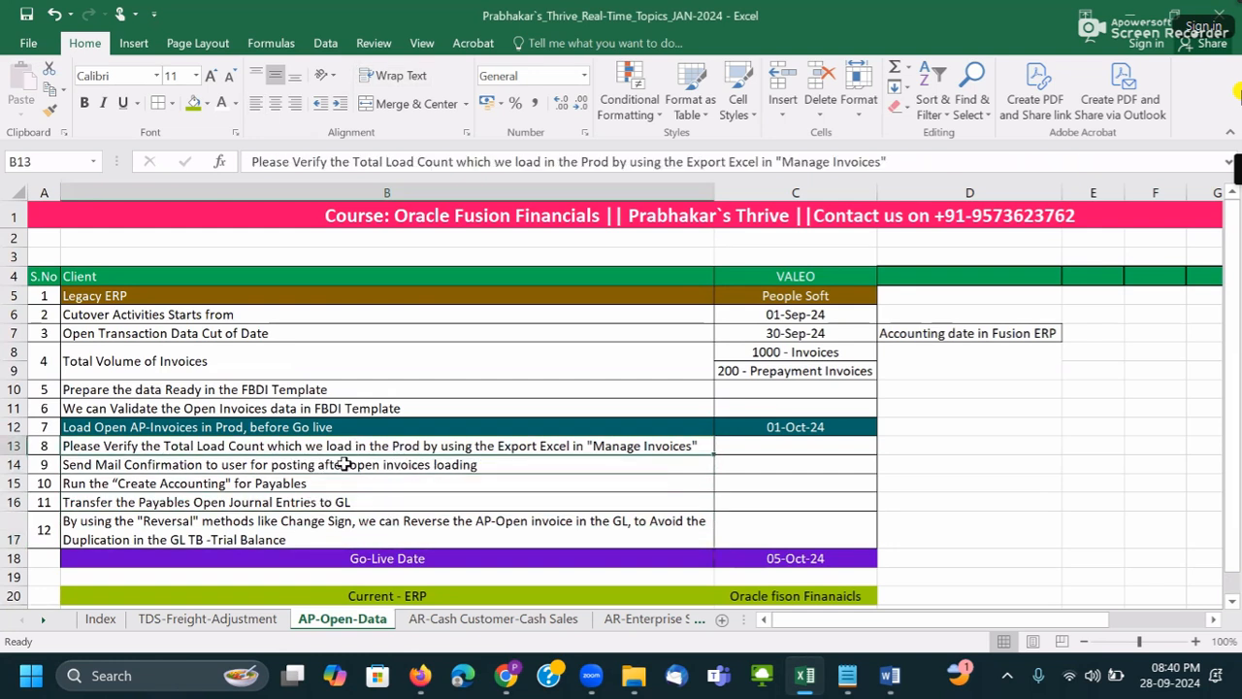
click(346, 464)
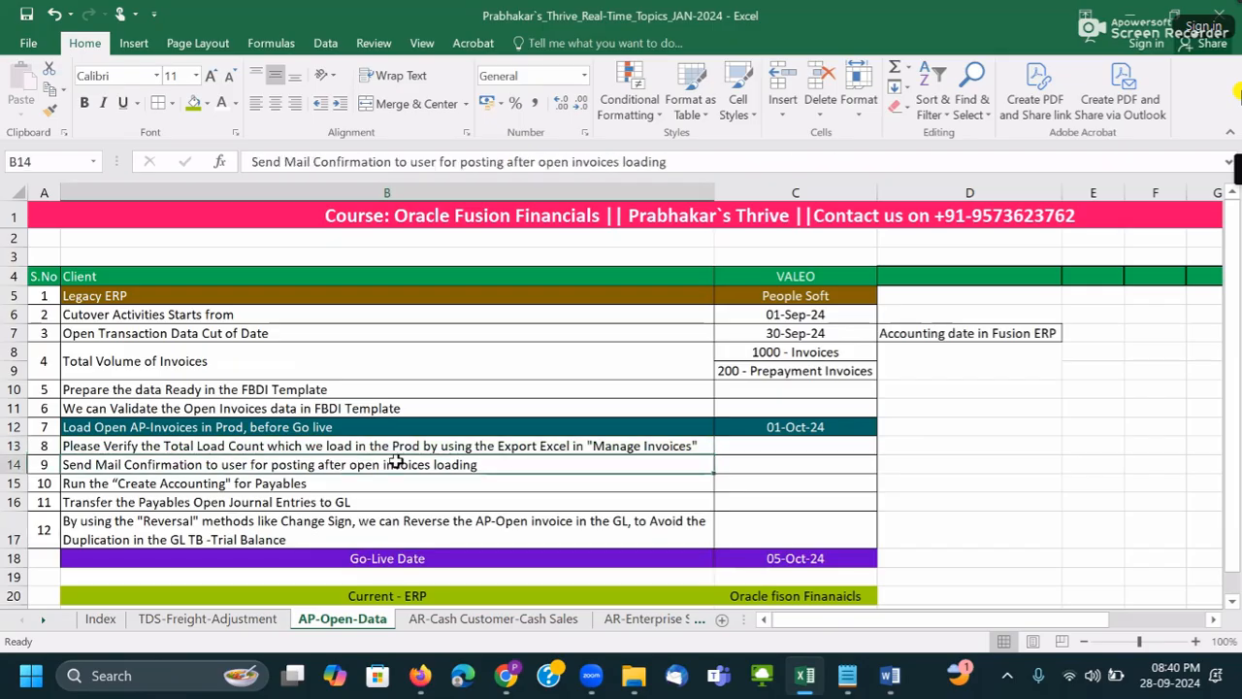
- Insert a blank row between the mail confirmation row and the "Create Accounting" row of the checklist
double_click(517, 464)
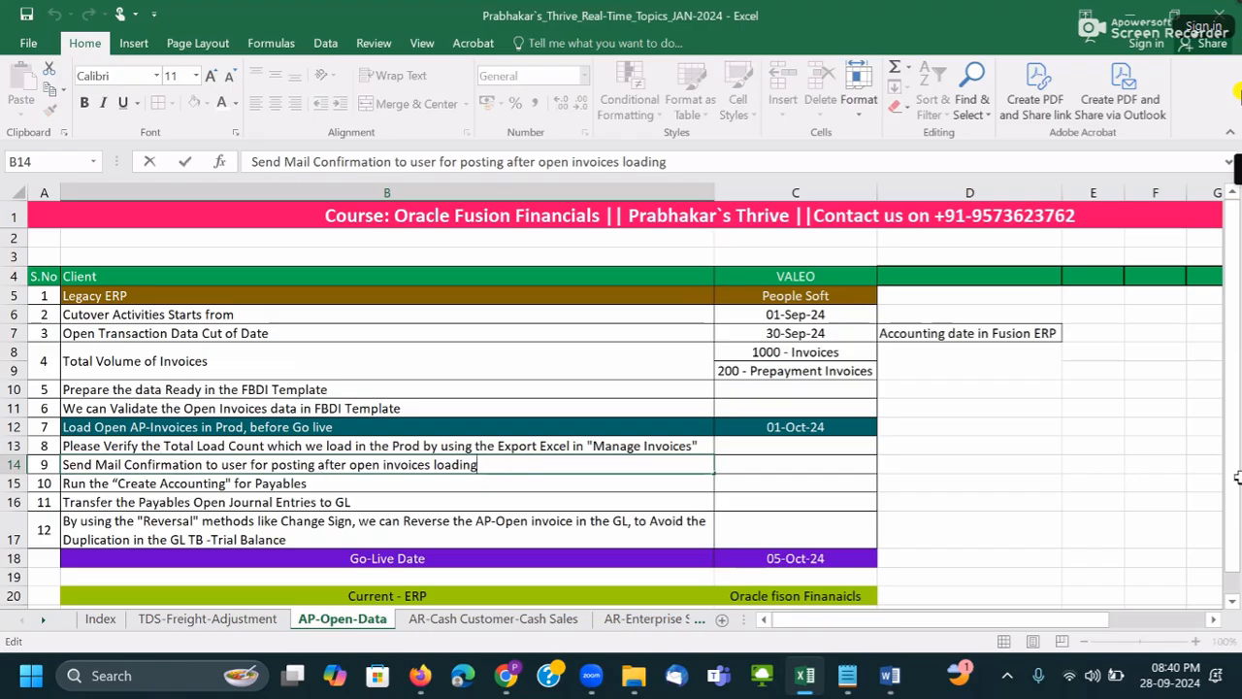
right_click(16, 482)
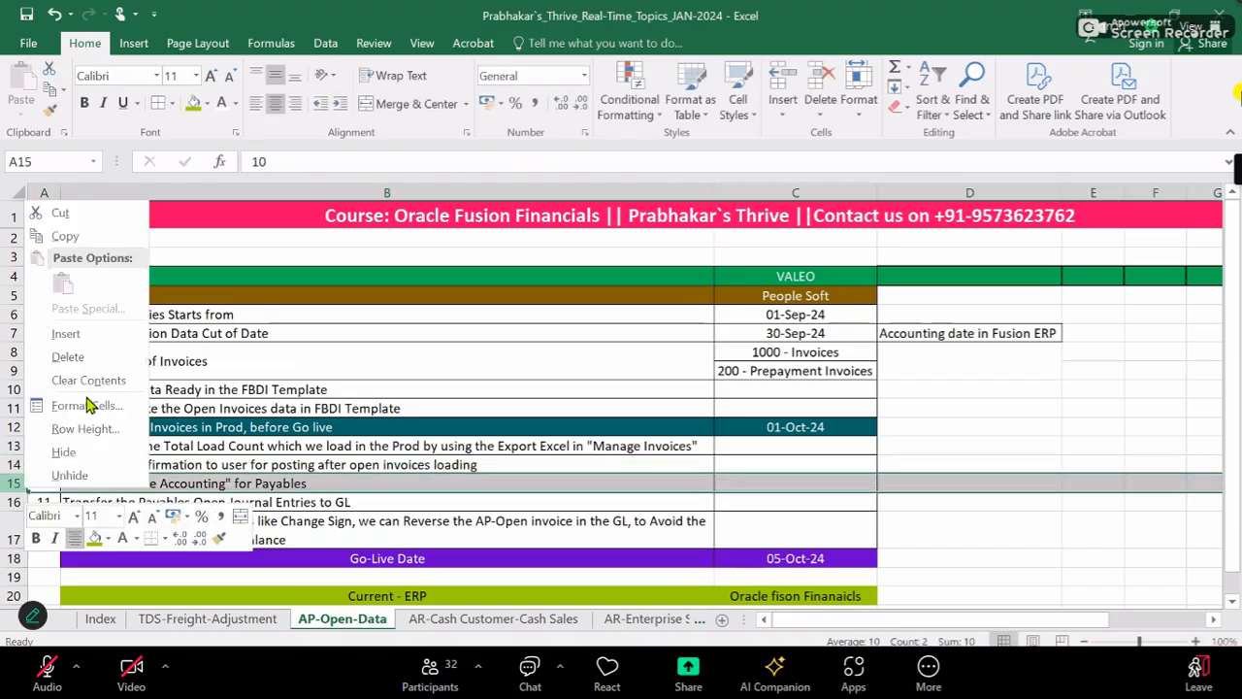
click(66, 333)
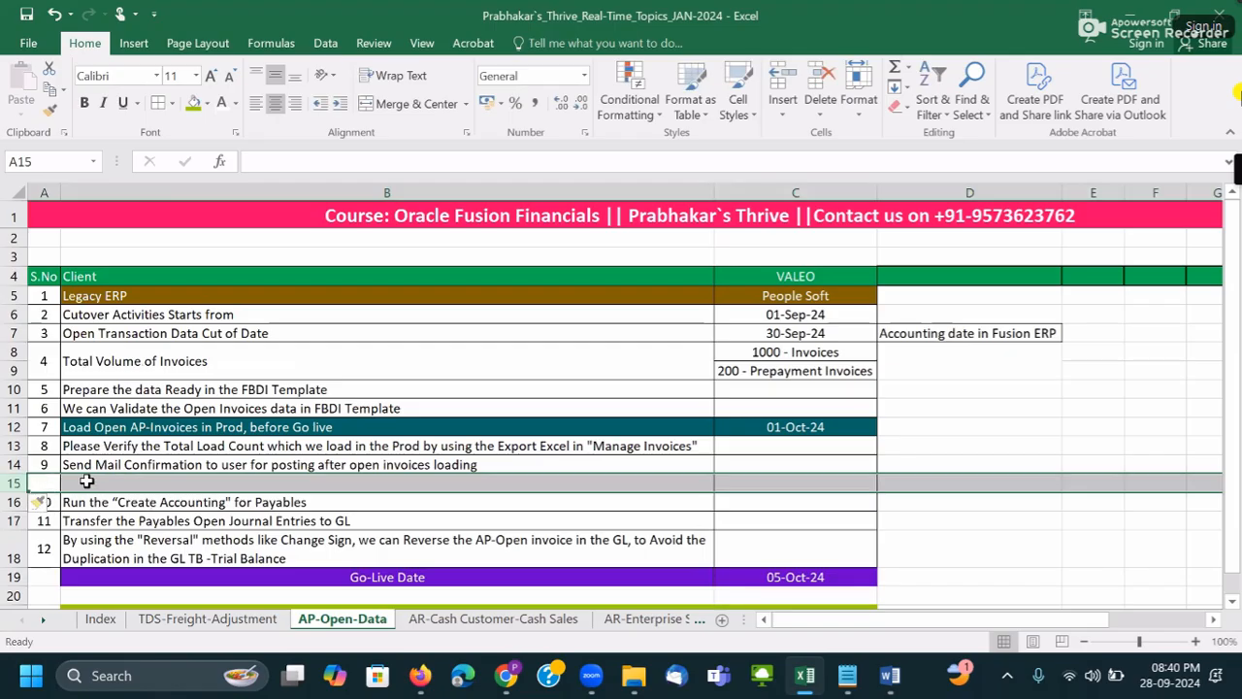
- Enter "Once Business users given Conformation for Posting, we can Load/Post it." in cell B15
click(90, 482)
text(/once)
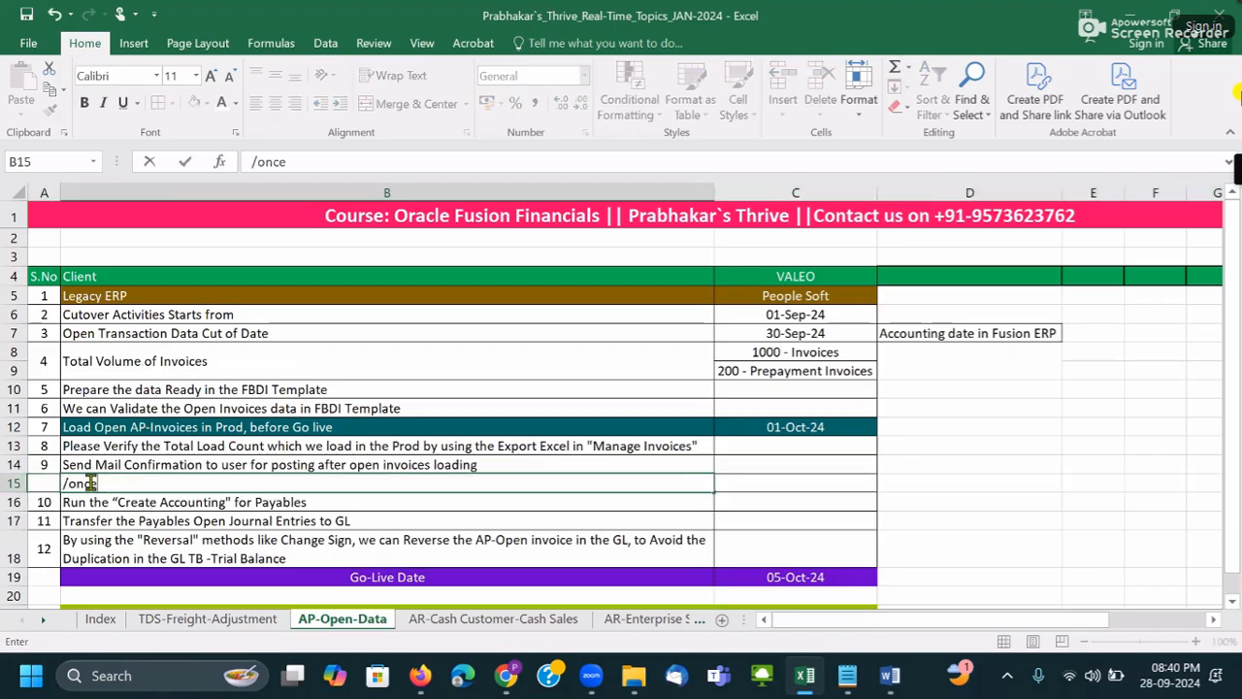
text( Business u)
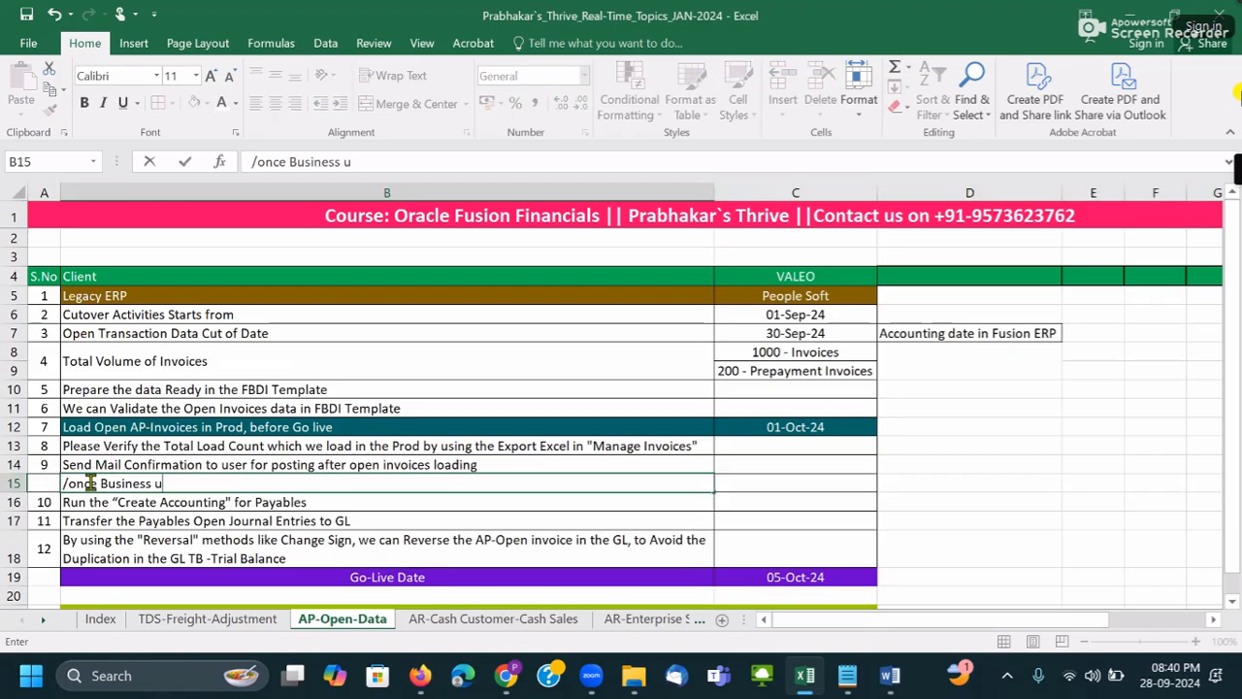
text(sers given)
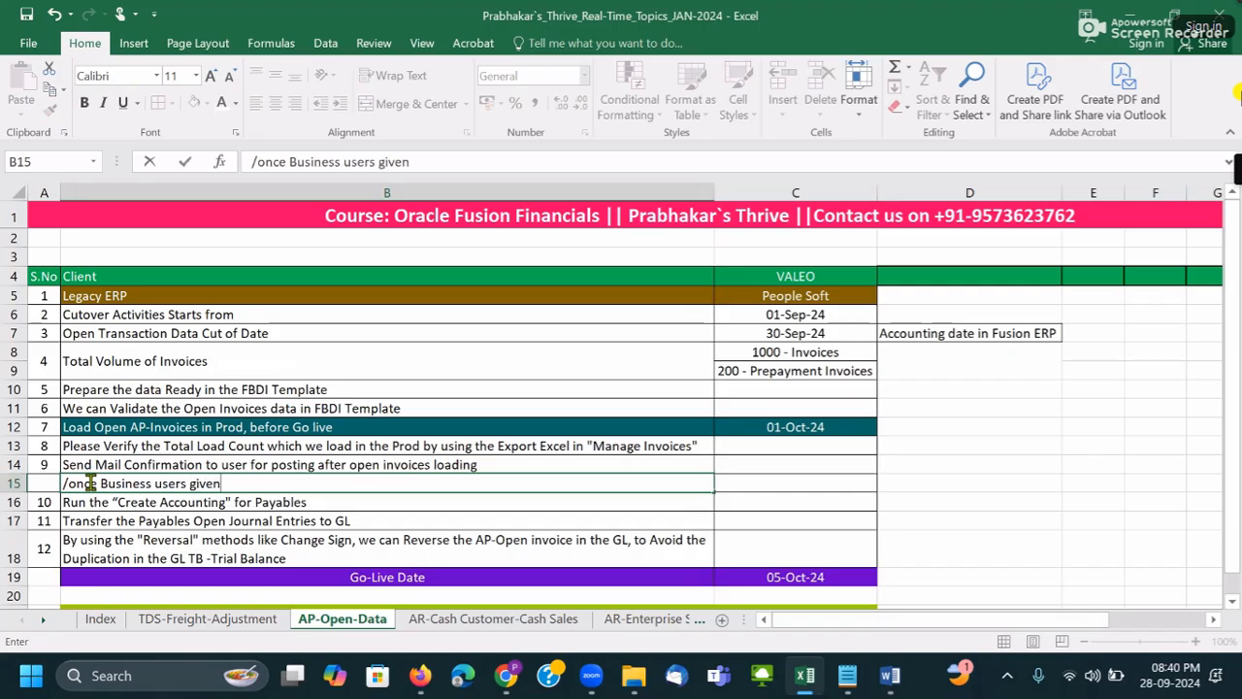
text( Confirm)
key(BackSpace)
key(BackSpace)
key(BackSpace)
text(ormation for Posting, we can)
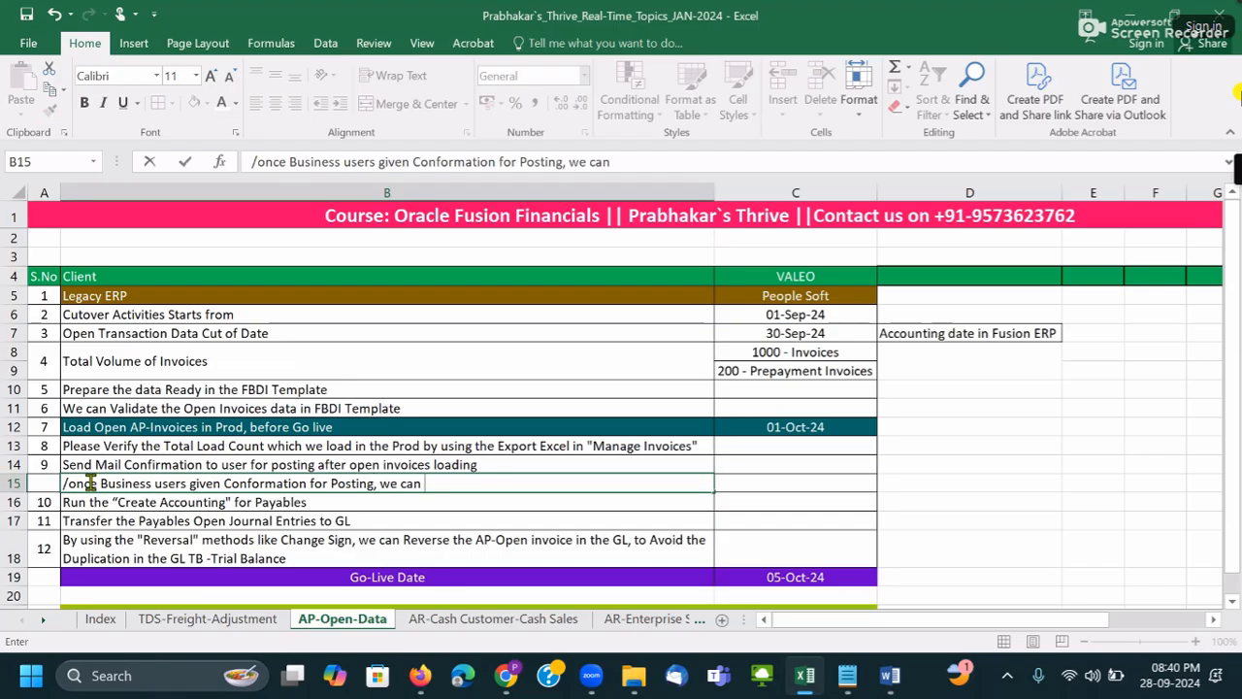
text( Load/Pos)
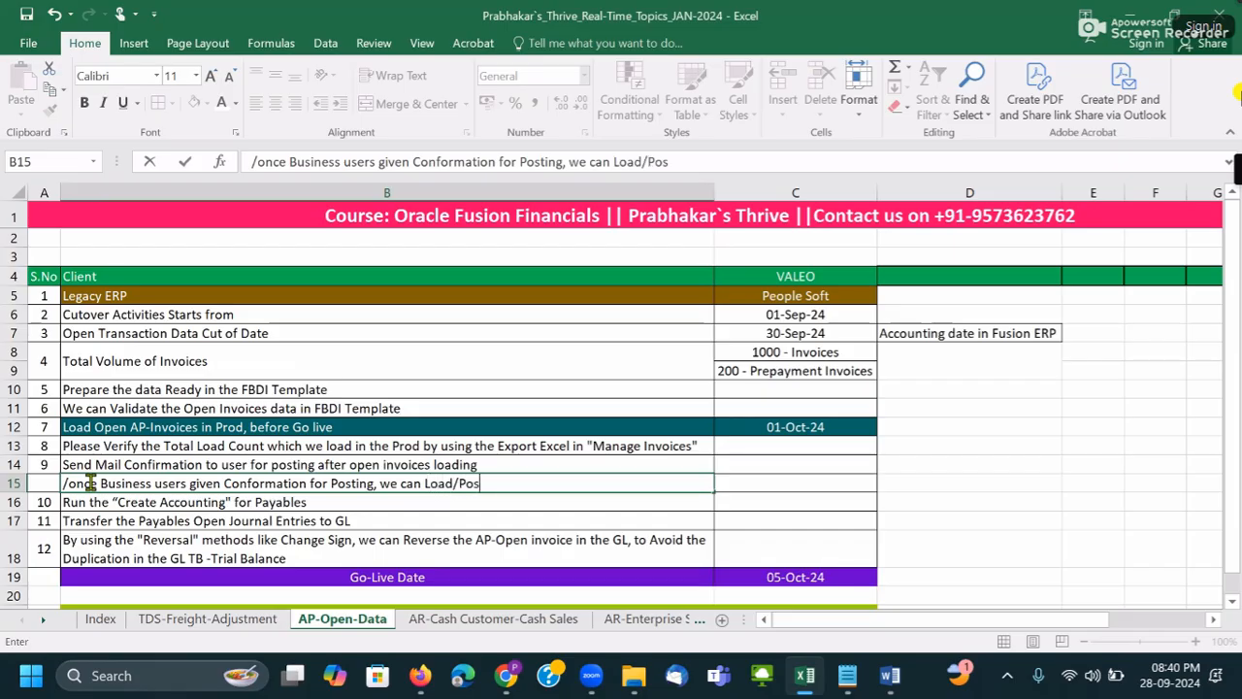
text(t it.)
click(65, 483)
key(Delete)
key(Delete)
text(O)
click(266, 520)
click(260, 485)
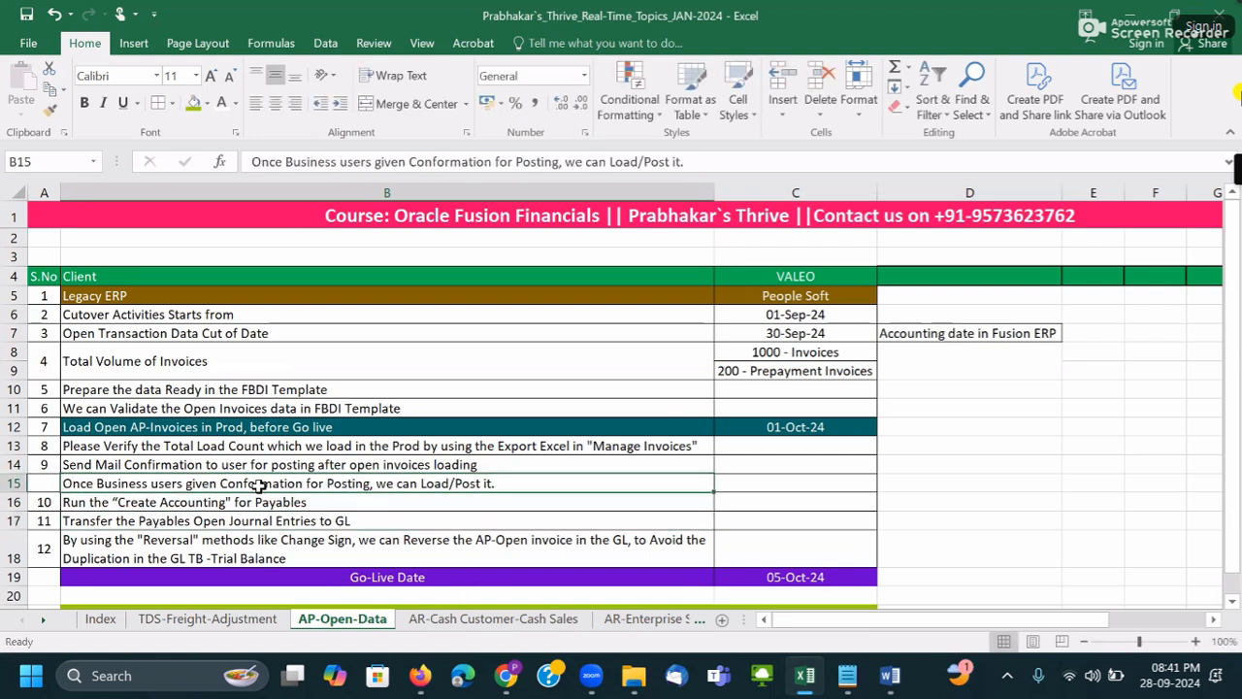
- Review the rows on mail confirmation, posting confirmation, Create Accounting, GL transfer, invoice load before go-live, and reversal
click(136, 520)
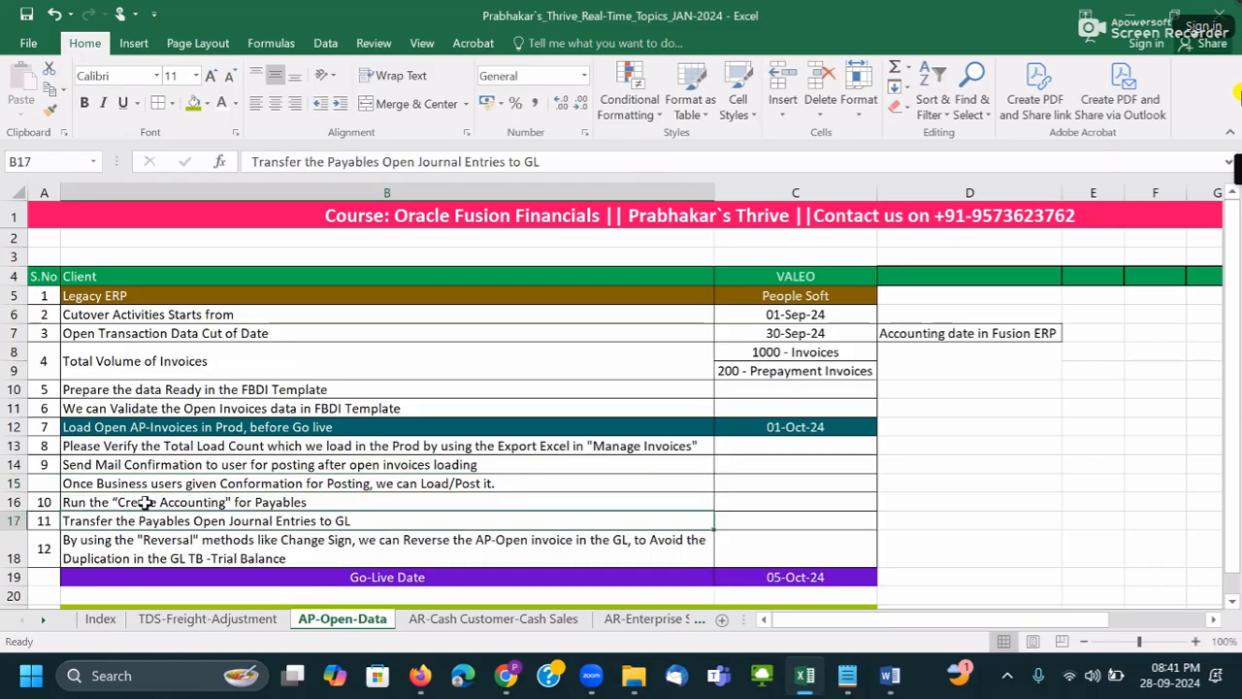
click(145, 464)
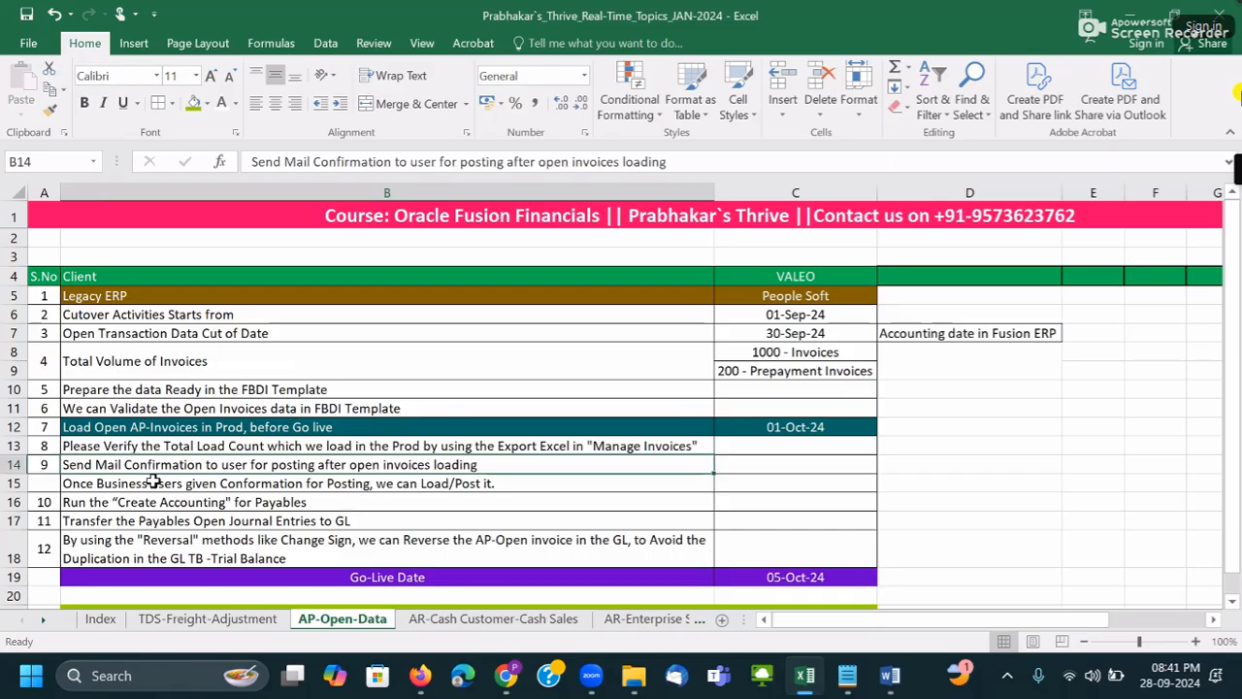
click(151, 482)
click(147, 502)
click(146, 521)
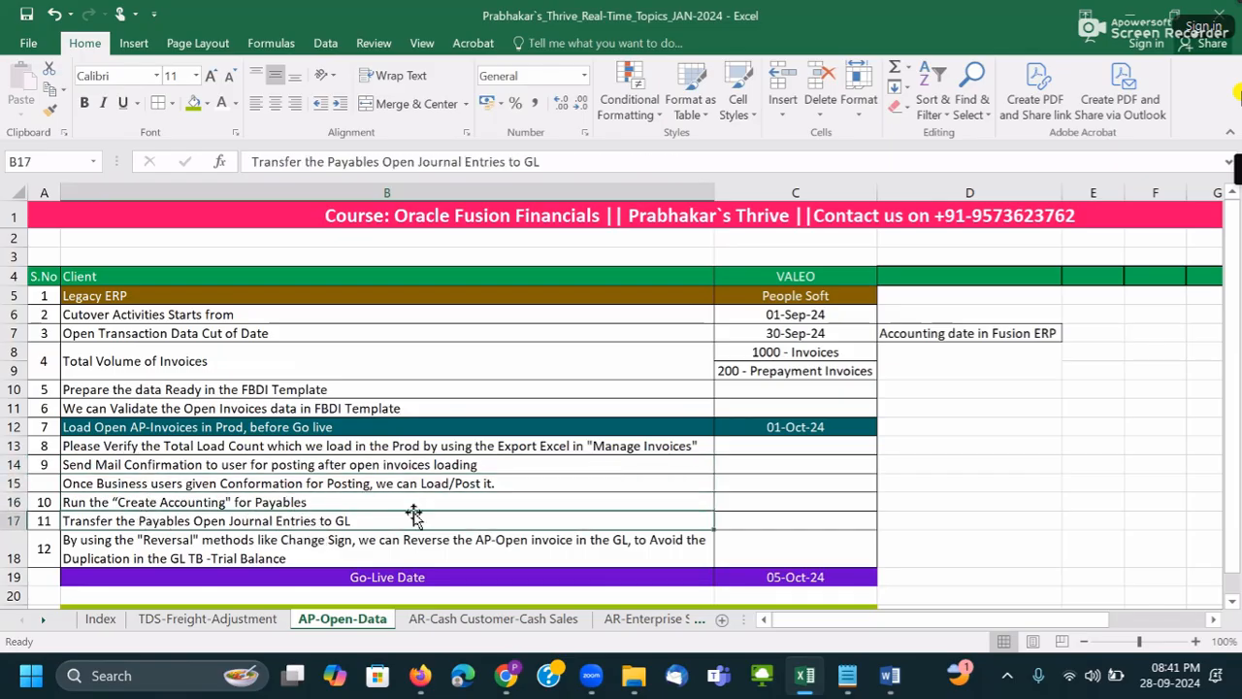
click(244, 426)
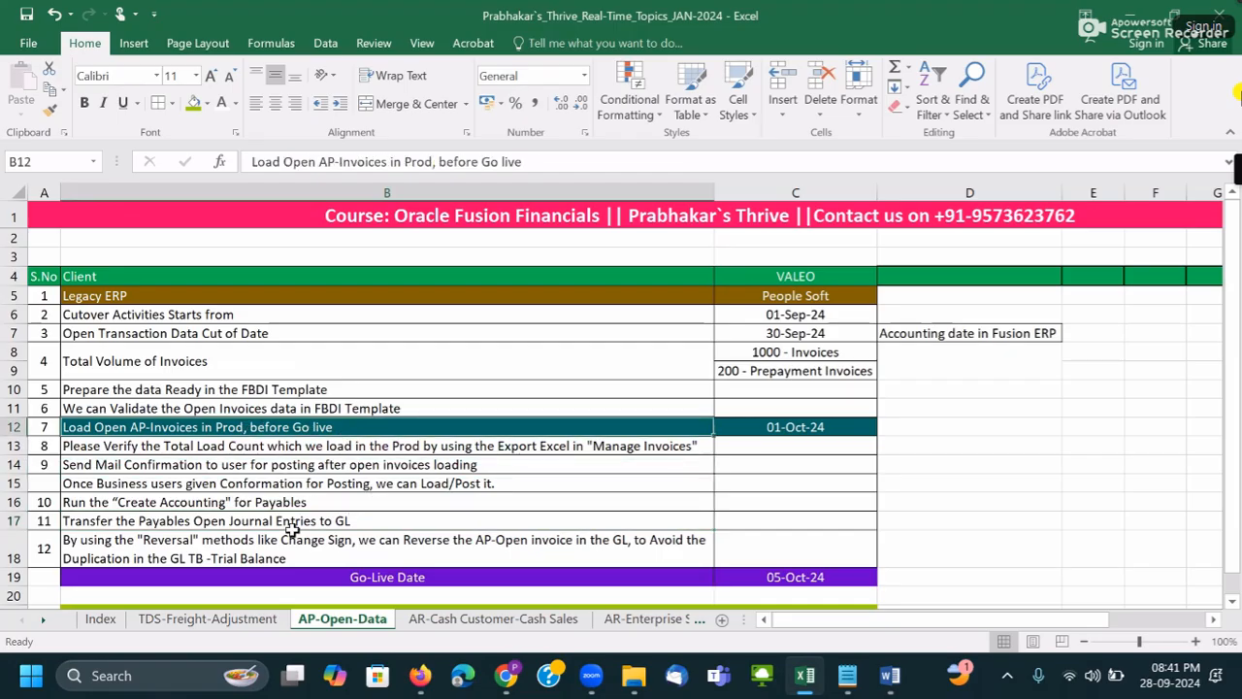
click(238, 553)
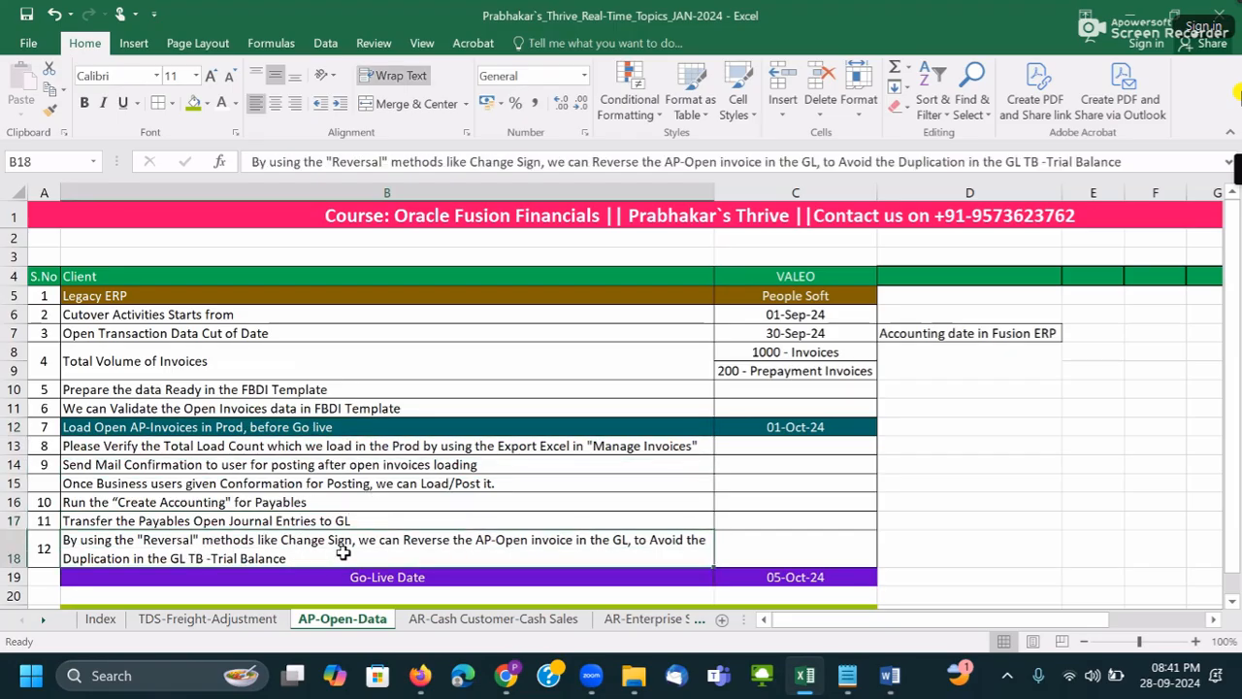
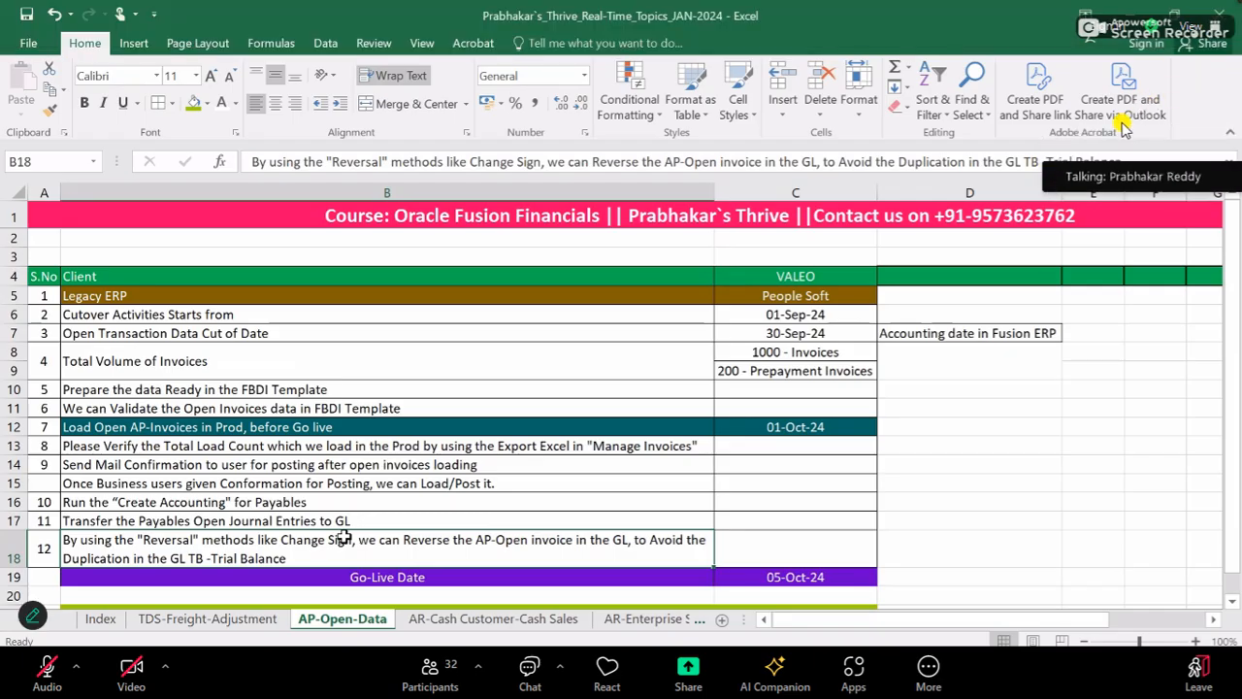
key(alt+Tab)
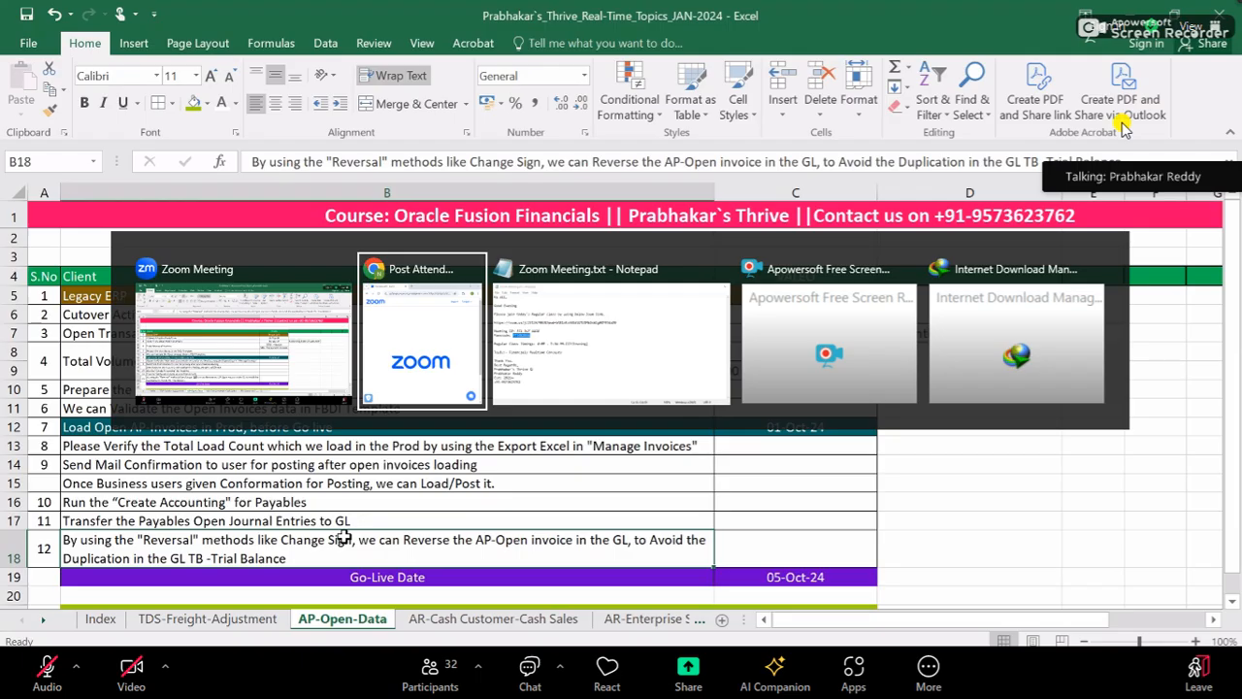
key(alt+Tab)
key(alt+Tab)
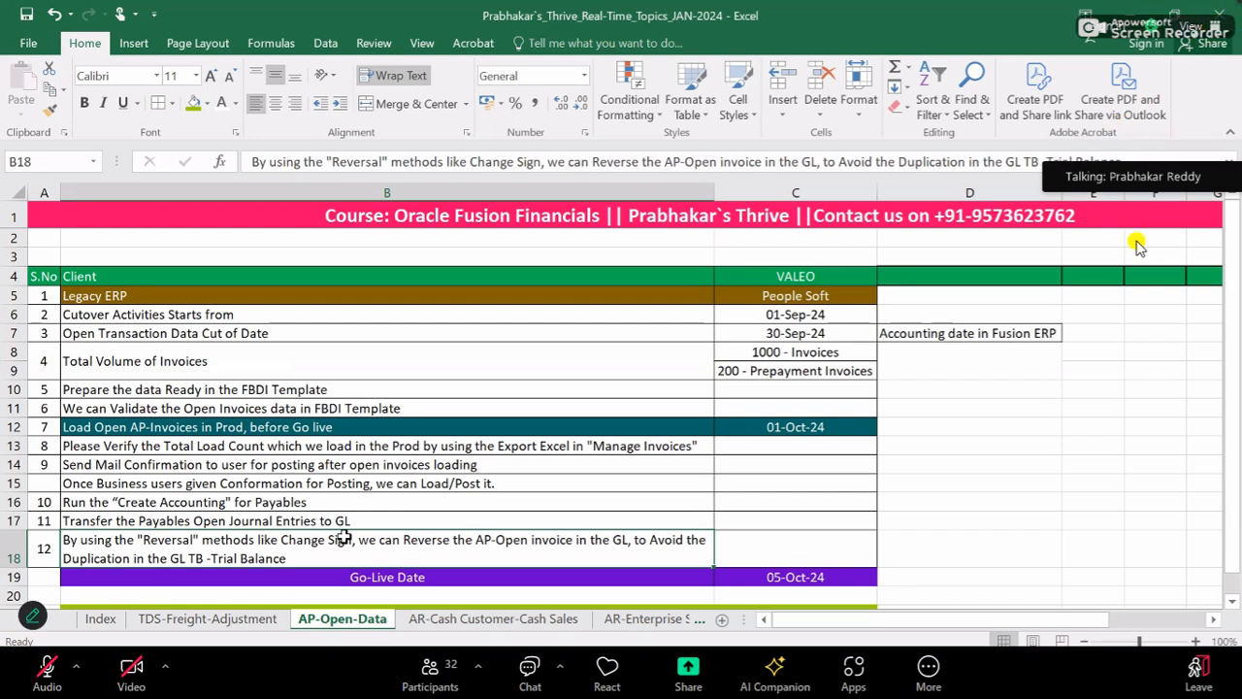
key(super)
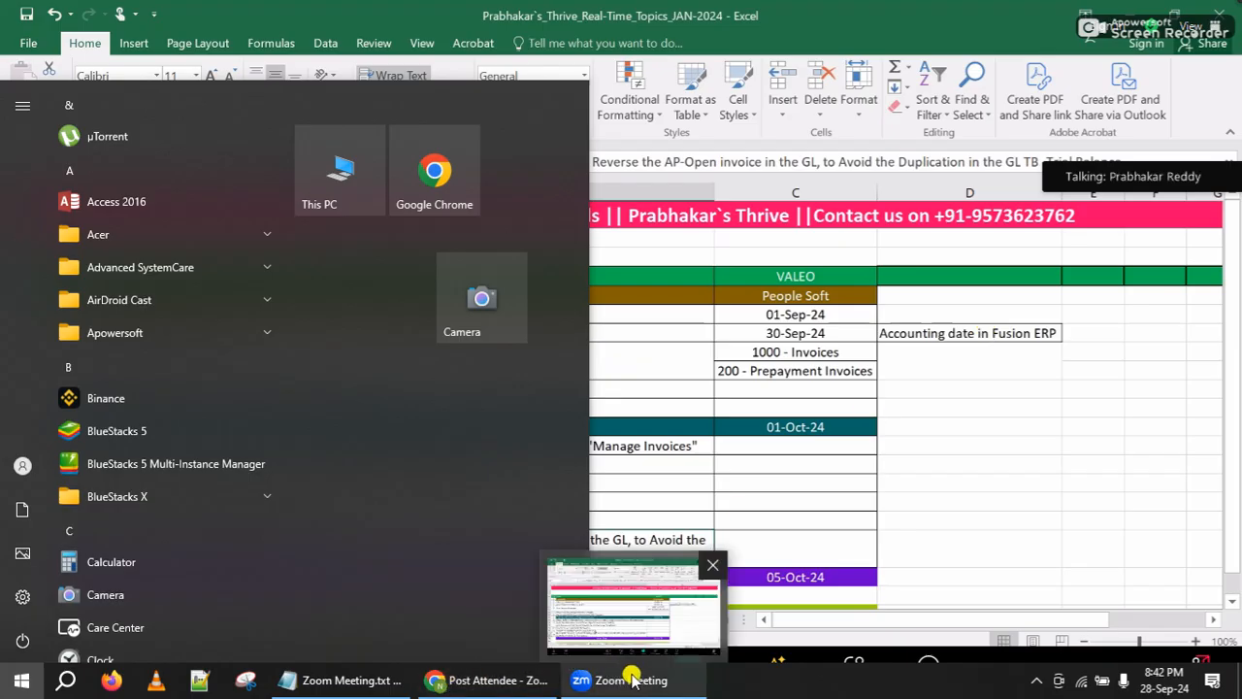
key(super)
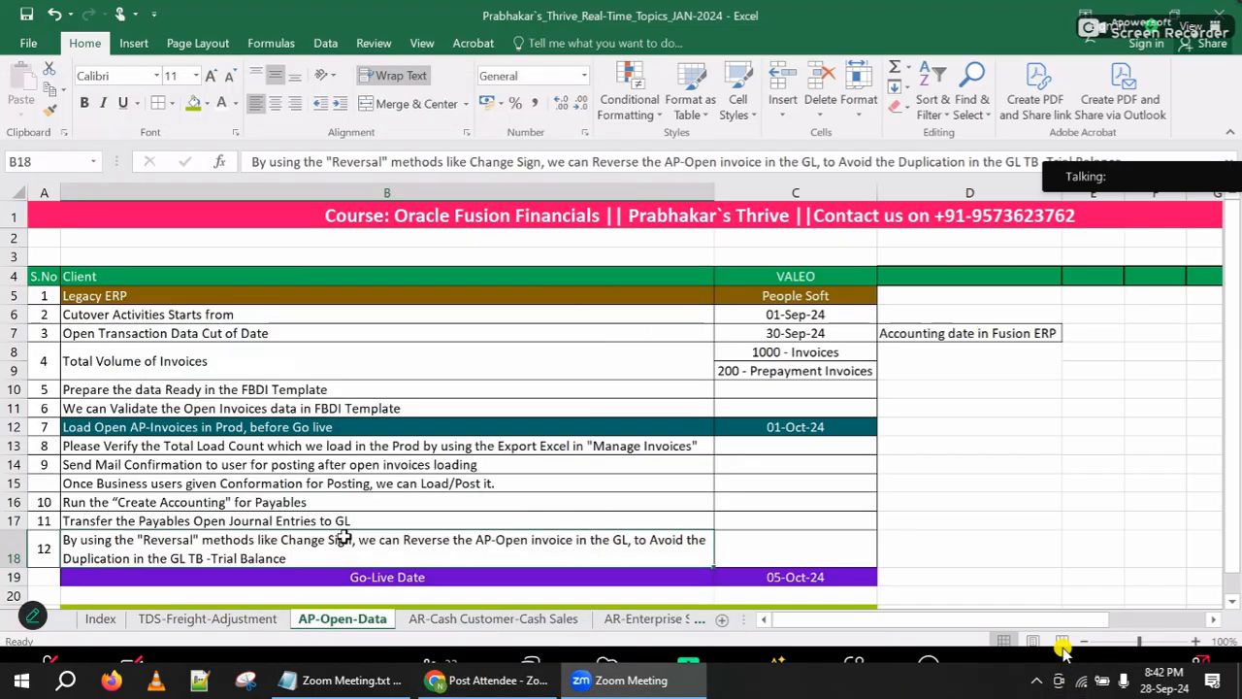
key(super+Tab)
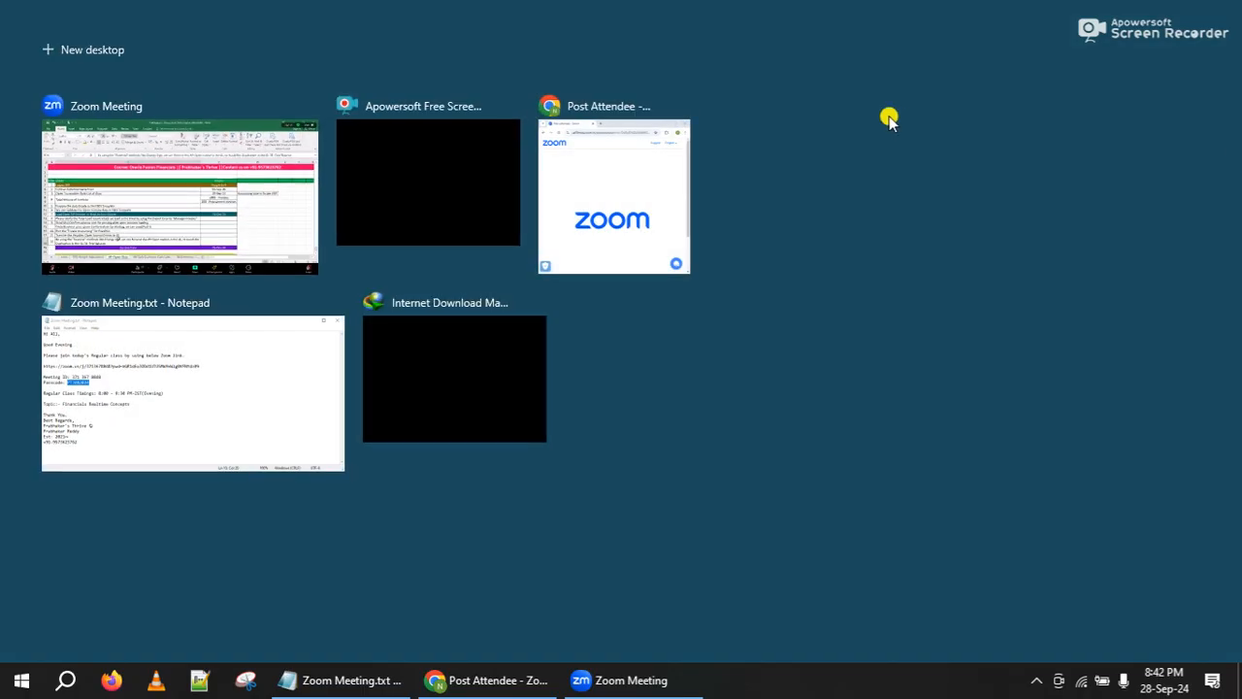
click(509, 167)
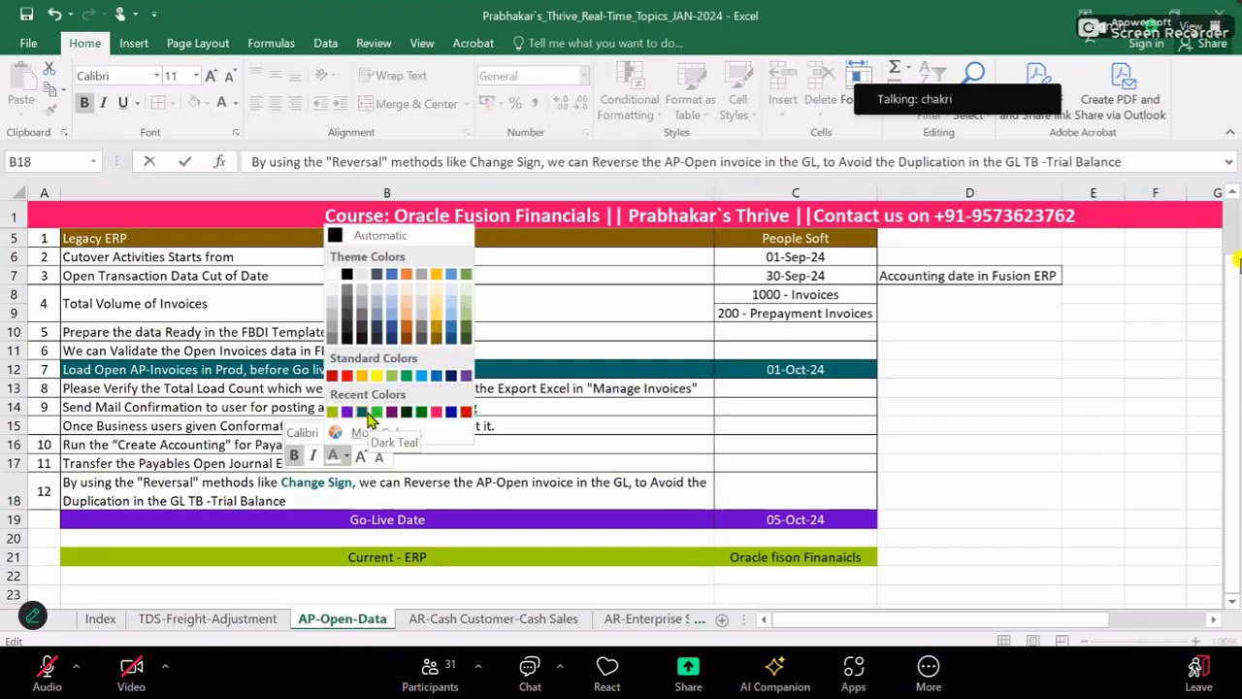
double_click(805, 15)
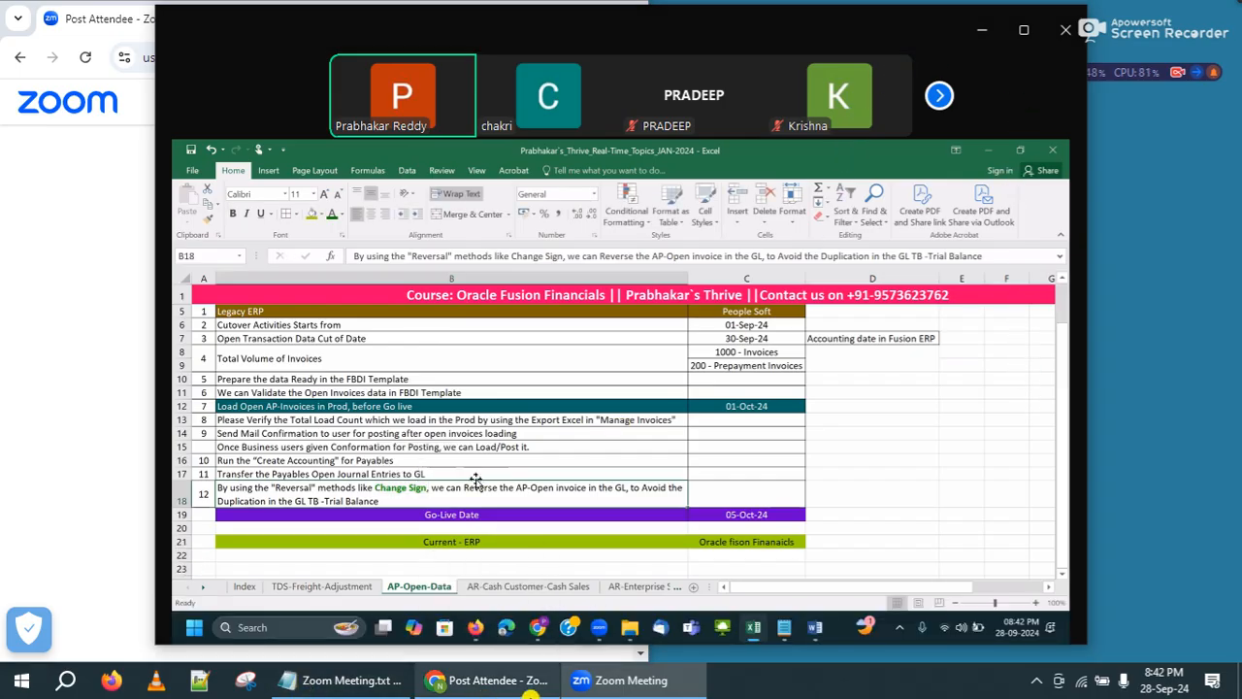
key(alt+Tab)
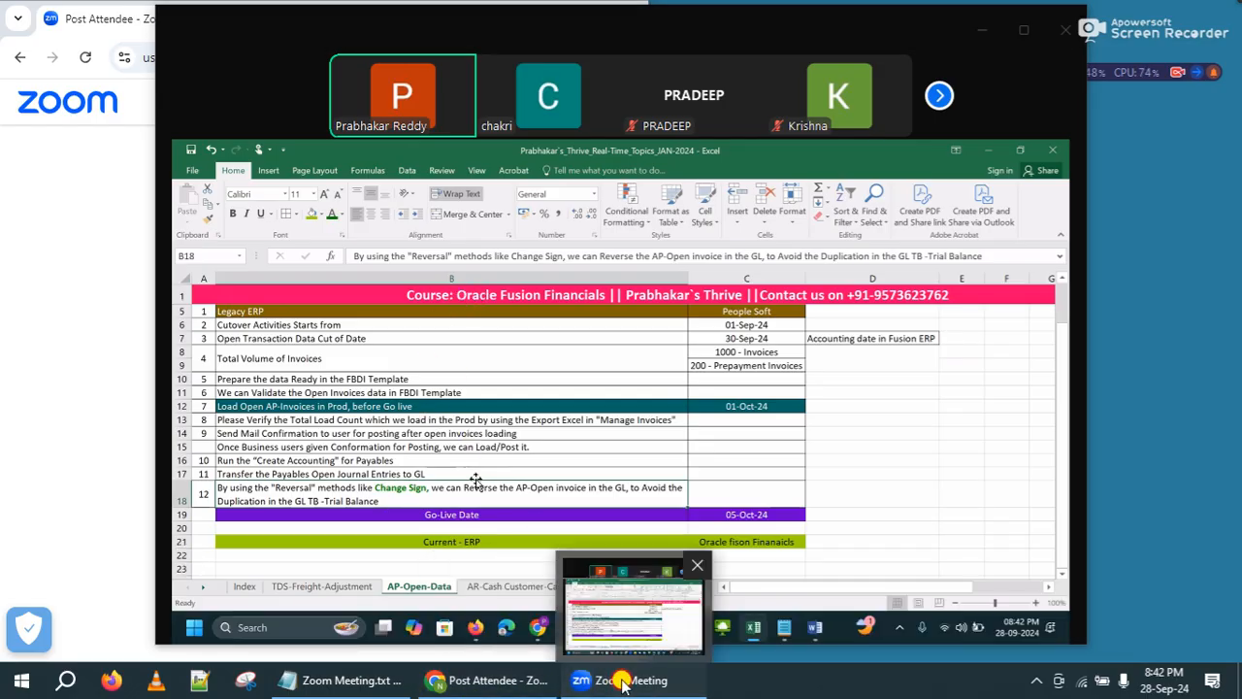
click(454, 682)
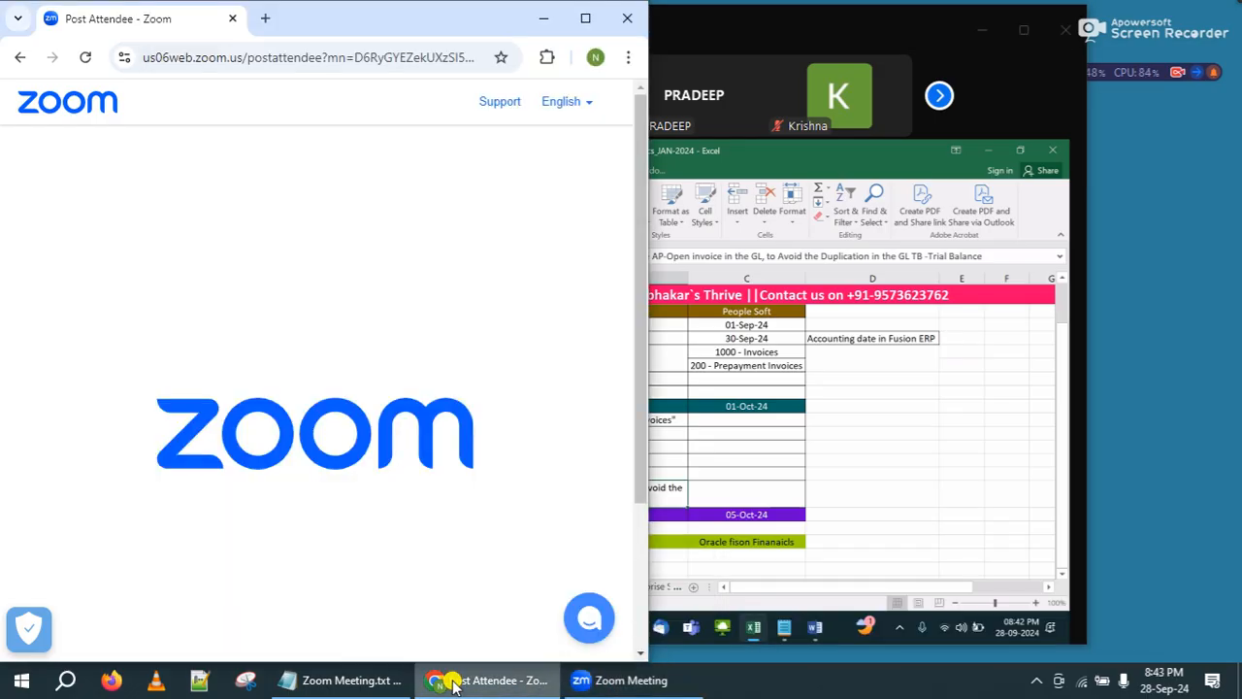
click(454, 682)
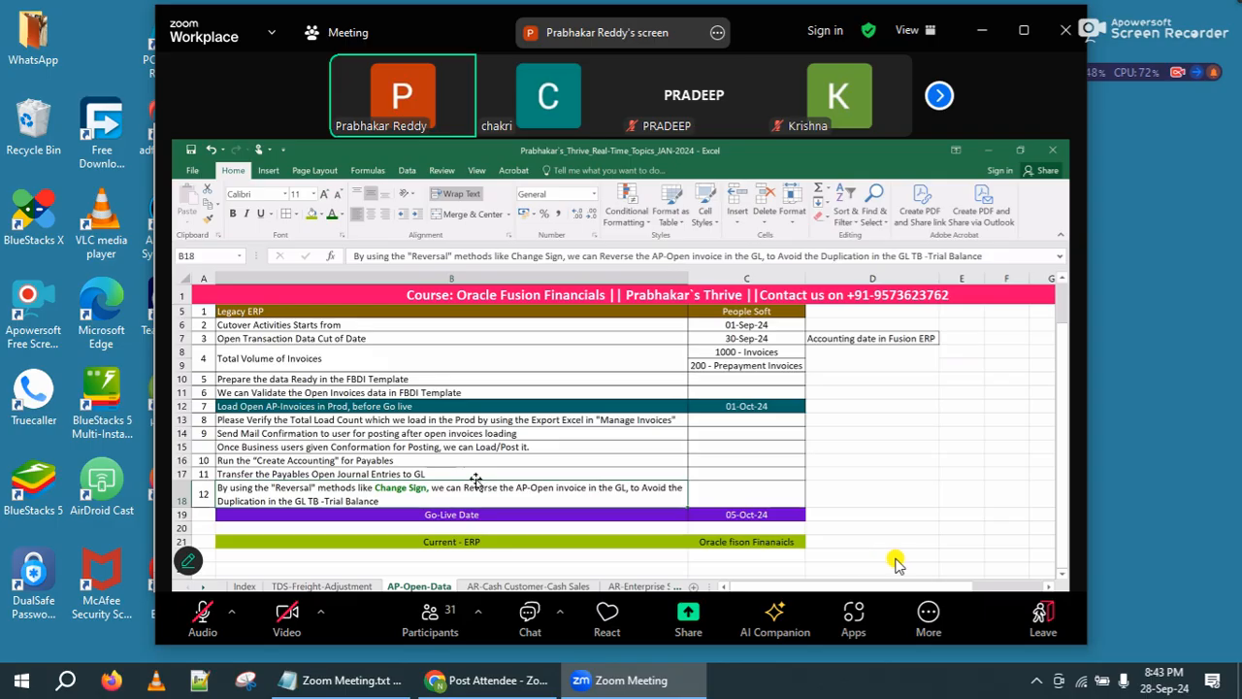
click(345, 682)
click(345, 683)
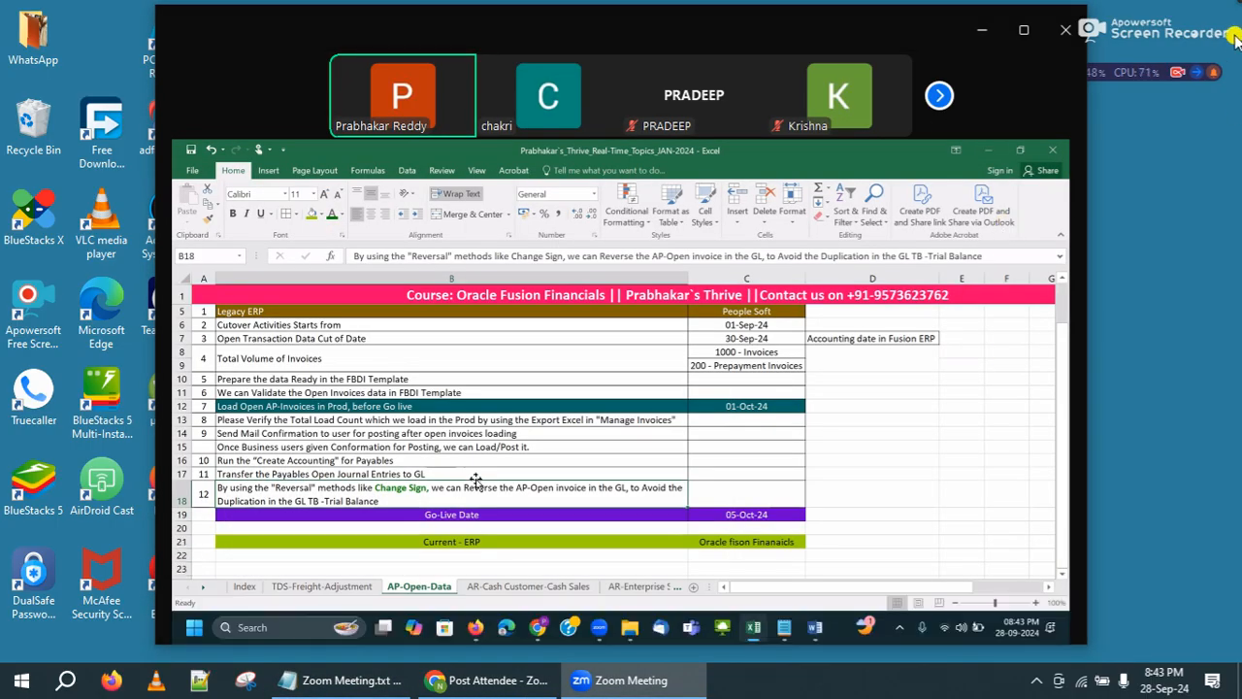
drag(1239, 3, 1232, 111)
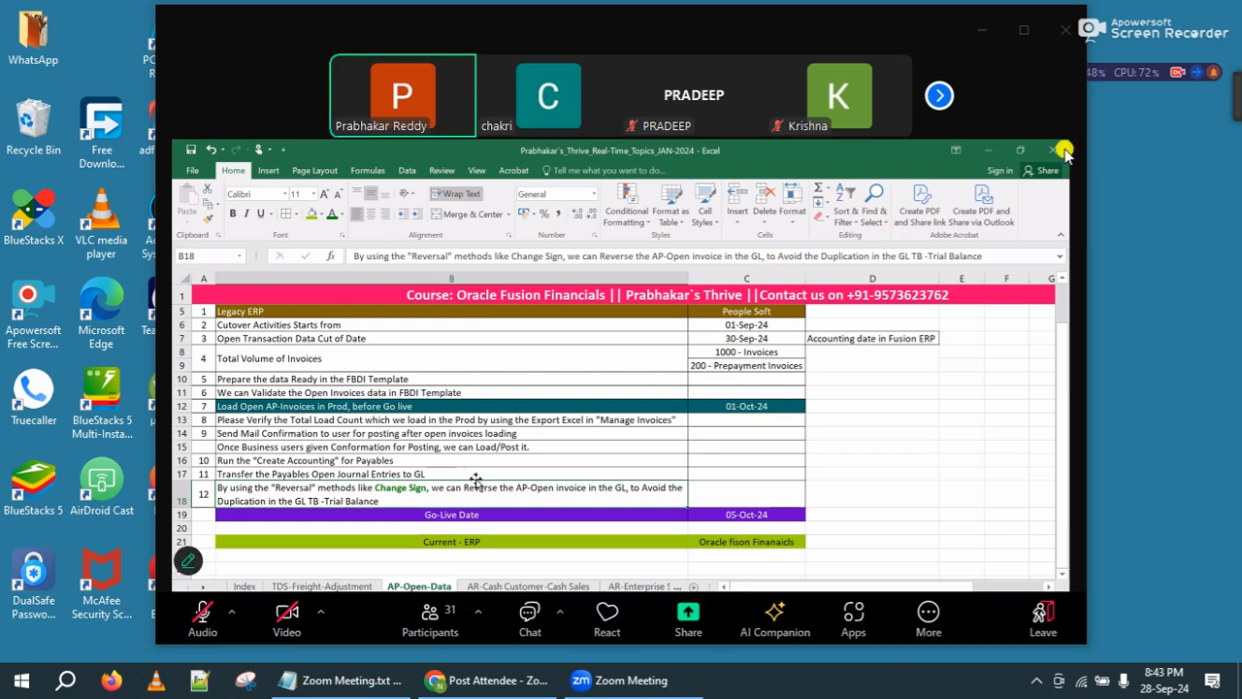
click(1027, 32)
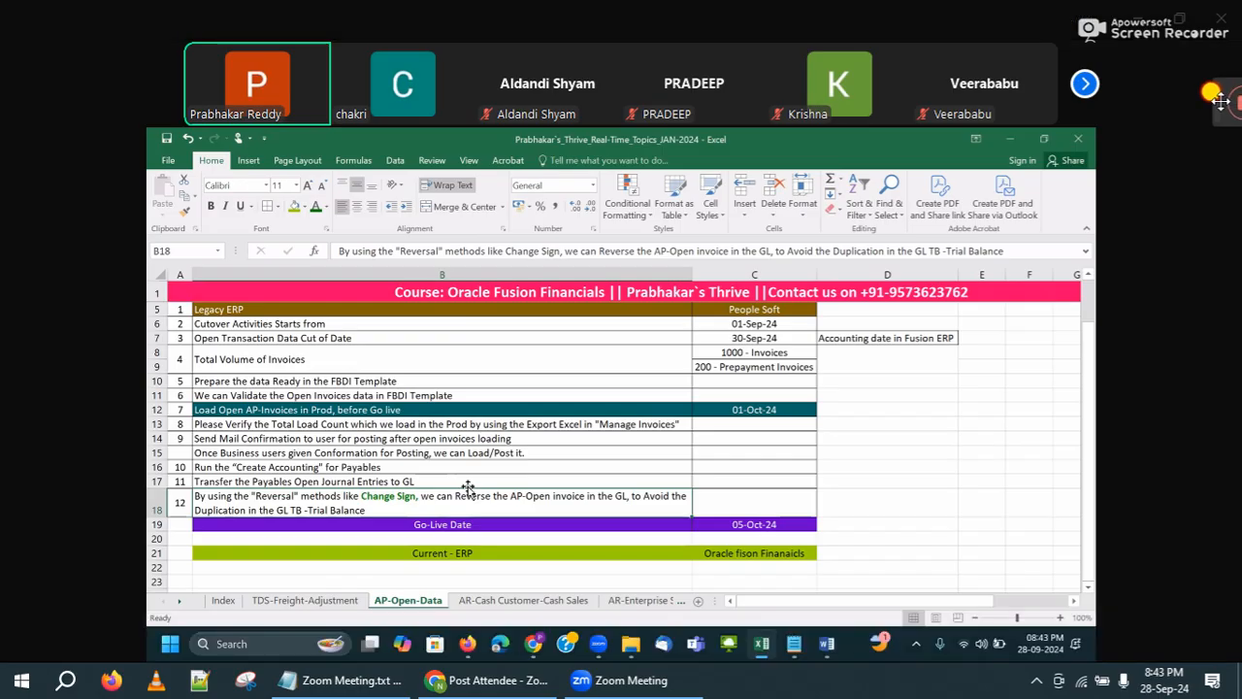
double_click(835, 224)
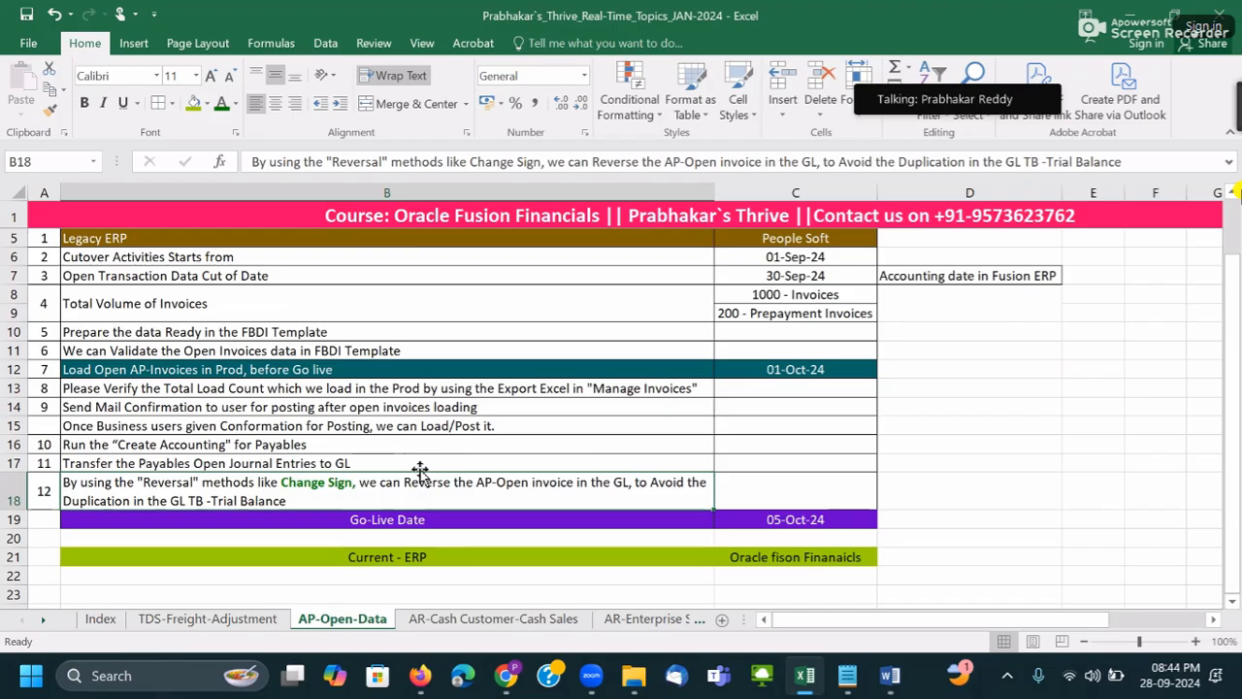
- Below the Current - ERP row, enter "GL TB-" in cell B25 and "AP-Open Invoice" in C25
scroll(408, 485, down, 3)
click(384, 468)
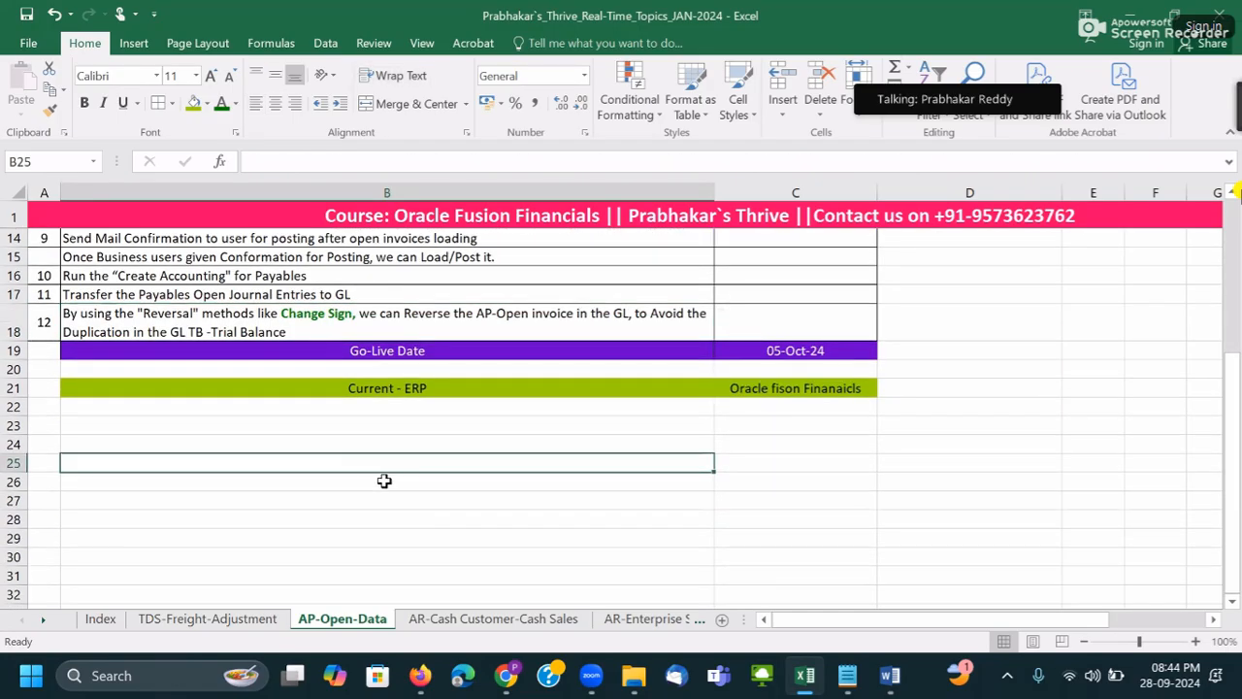
text(GL TB-)
key(Tab)
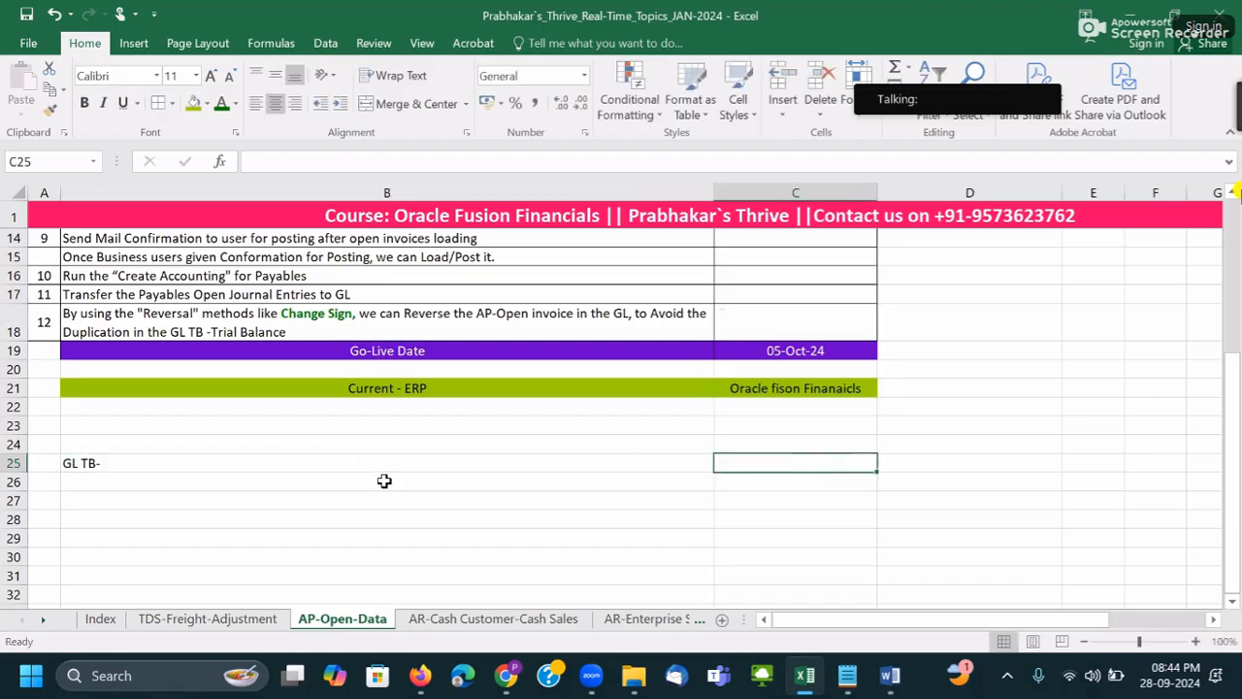
text(AP-Open In)
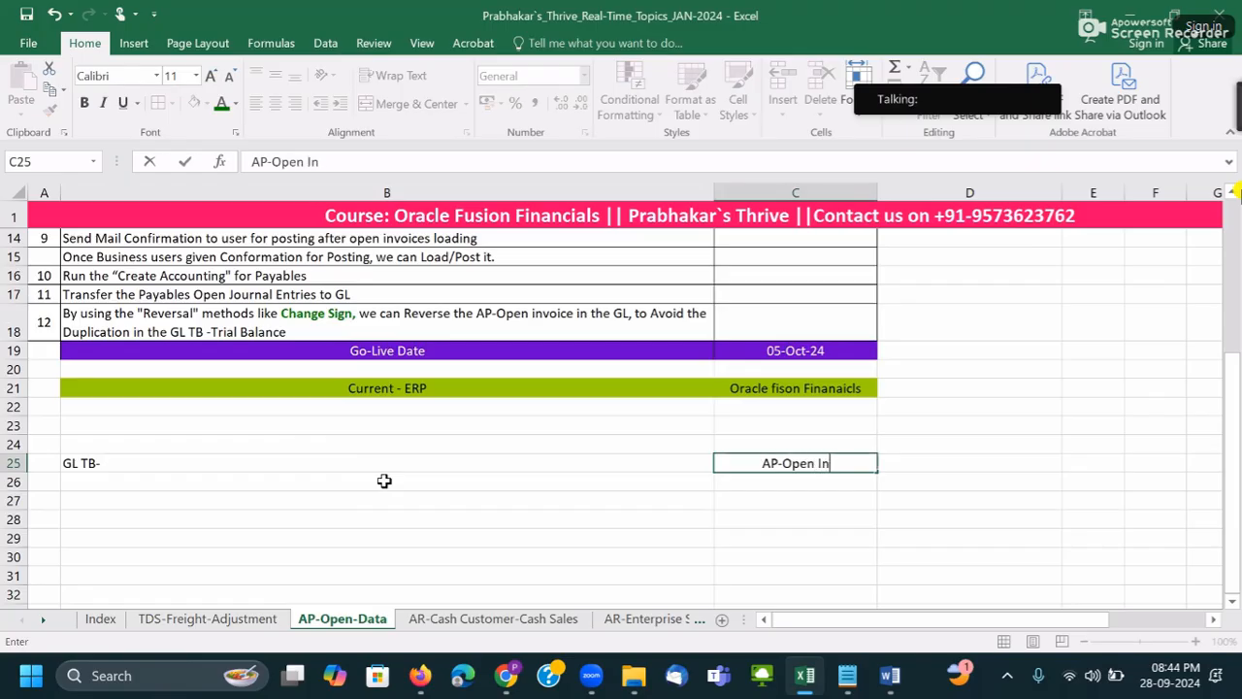
text(voice)
- Enter "AR-Open Invoice" in cell C26, below the AP-Open Invoice entry
click(385, 480)
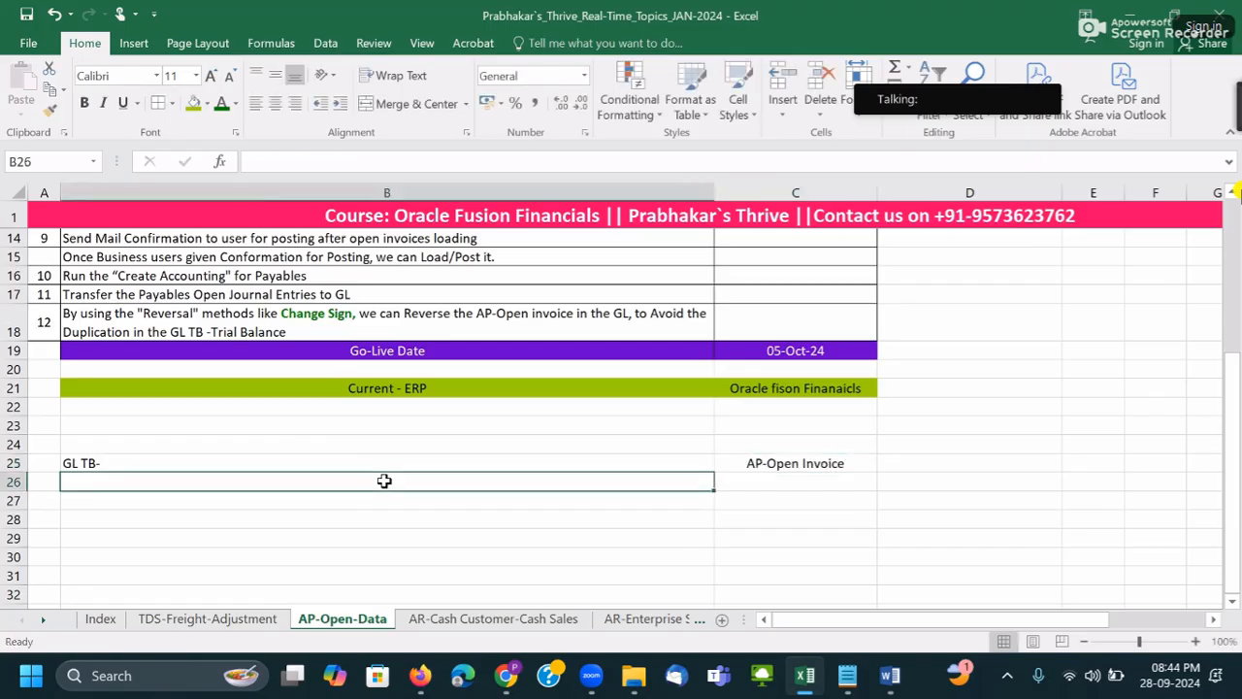
key(Right)
text(AR)
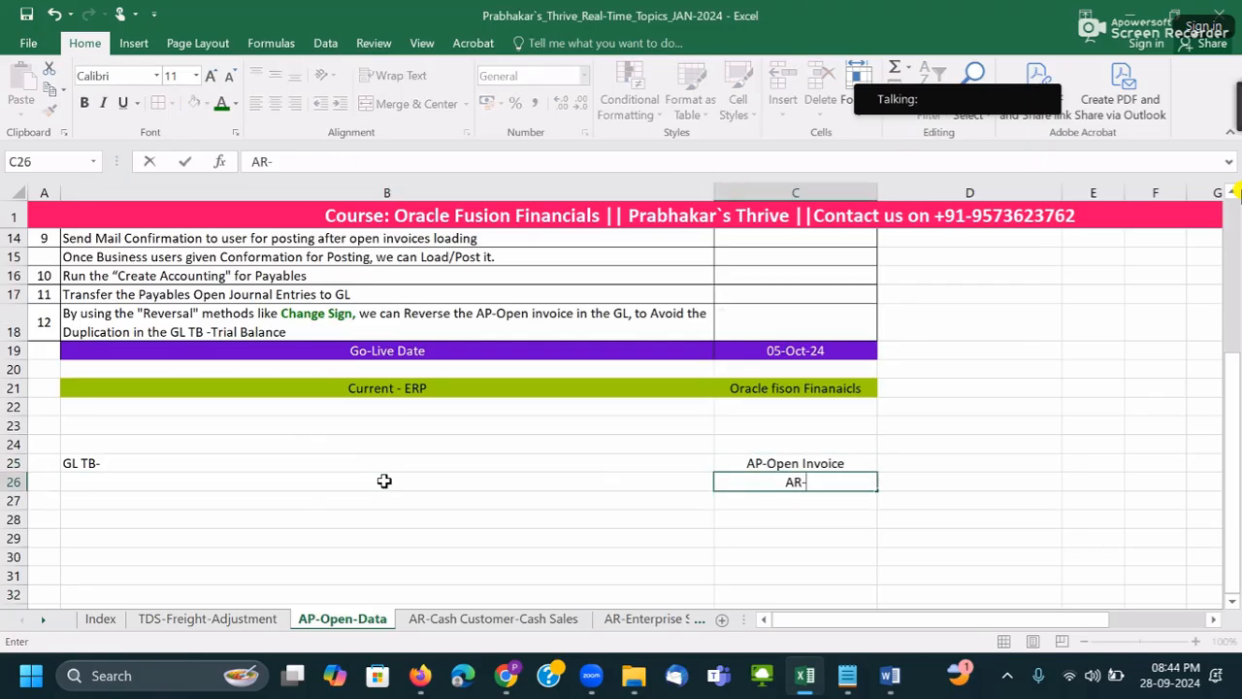
text(-Open Invoice)
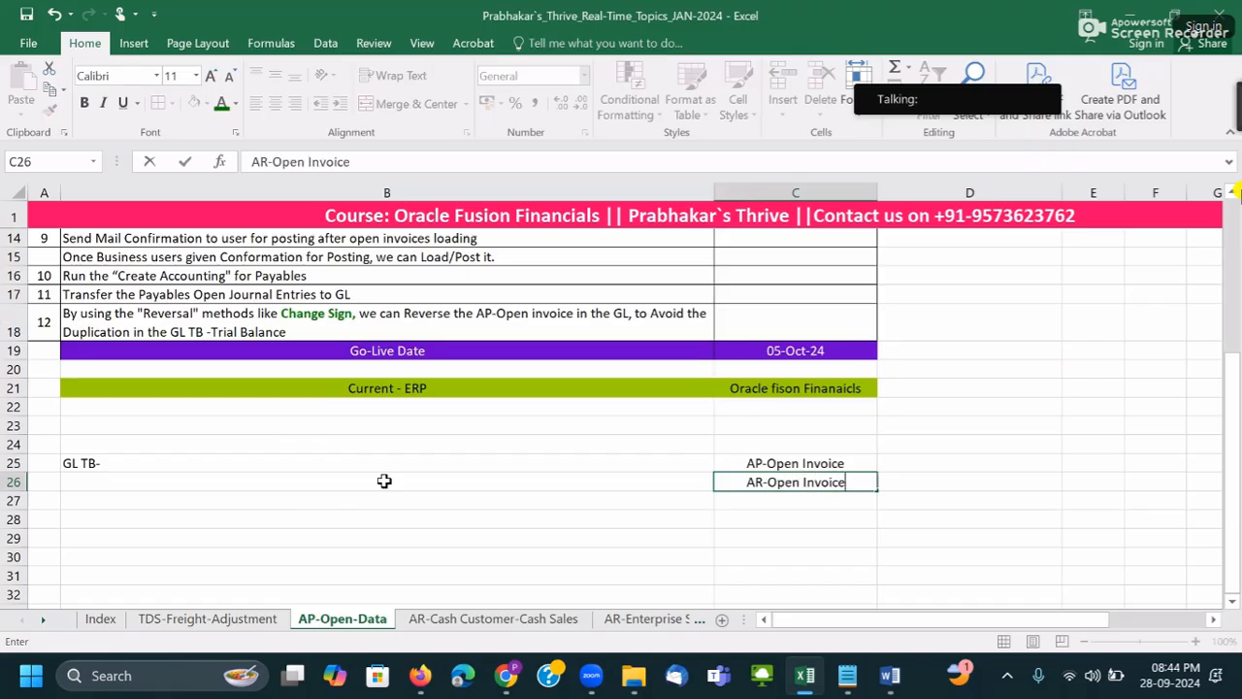
key(Return)
- Enter "FA-Legacy Assets/Open Assets" in cell C27, below the AR-Open Invoice entry
key(Right)
text(FA-)
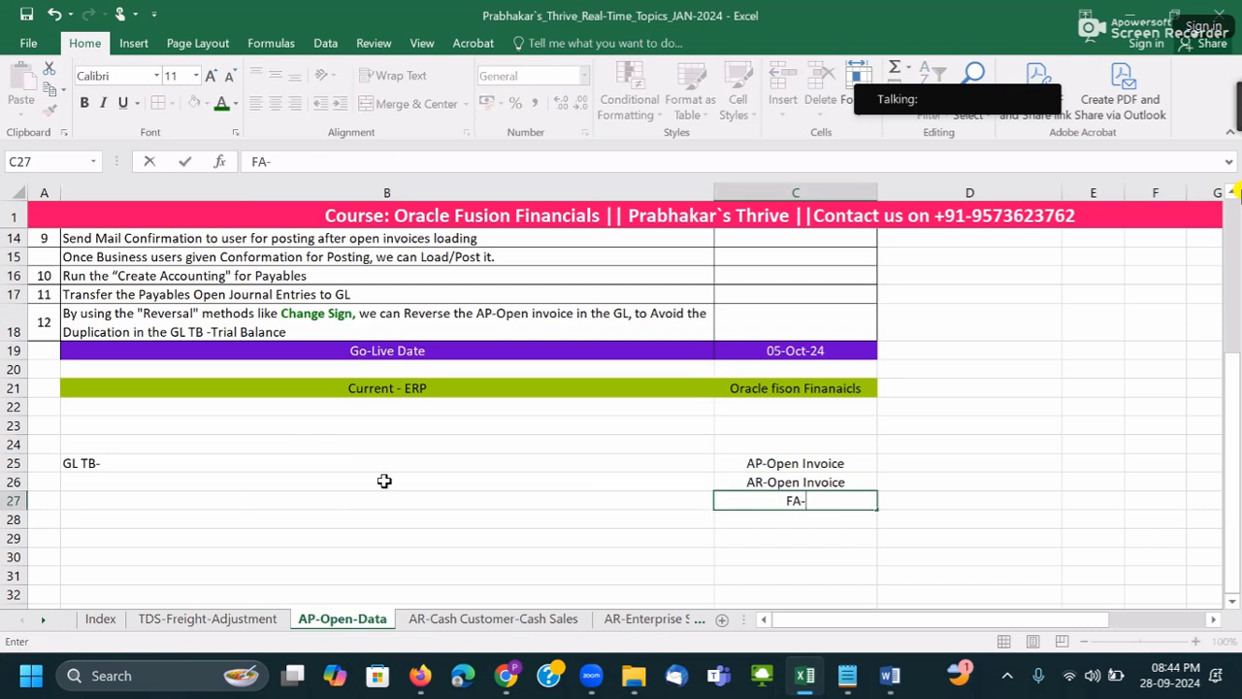
text(Legac)
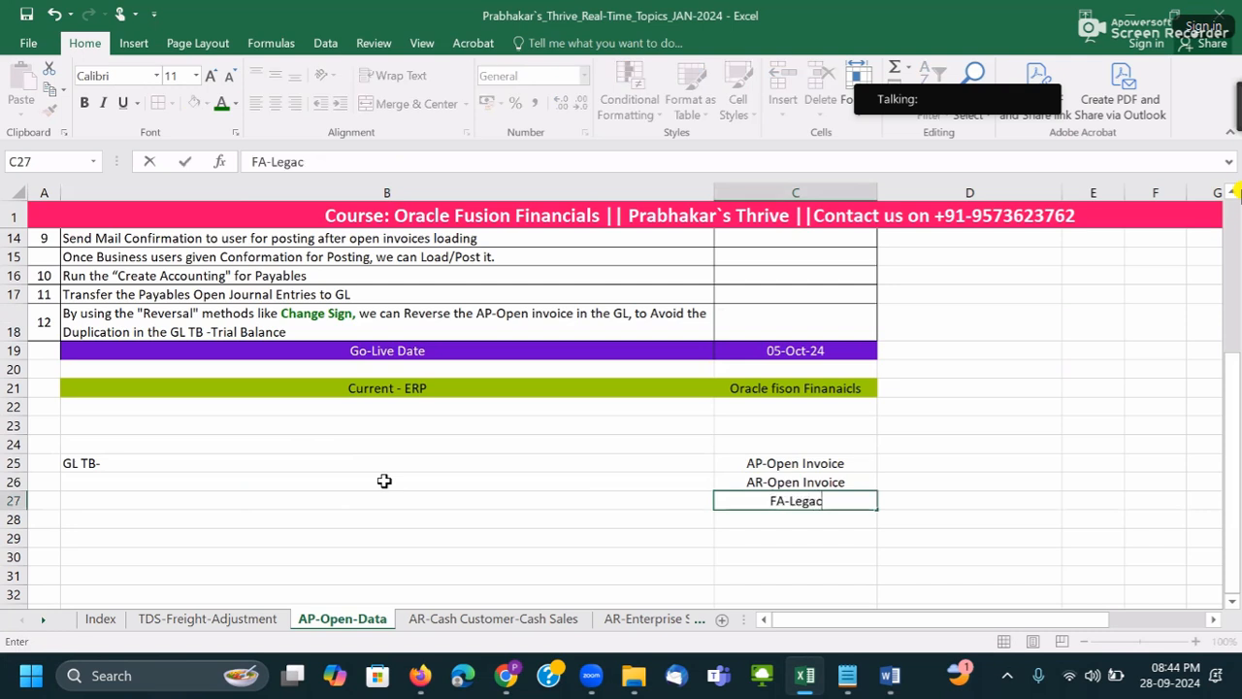
text(y Assets)
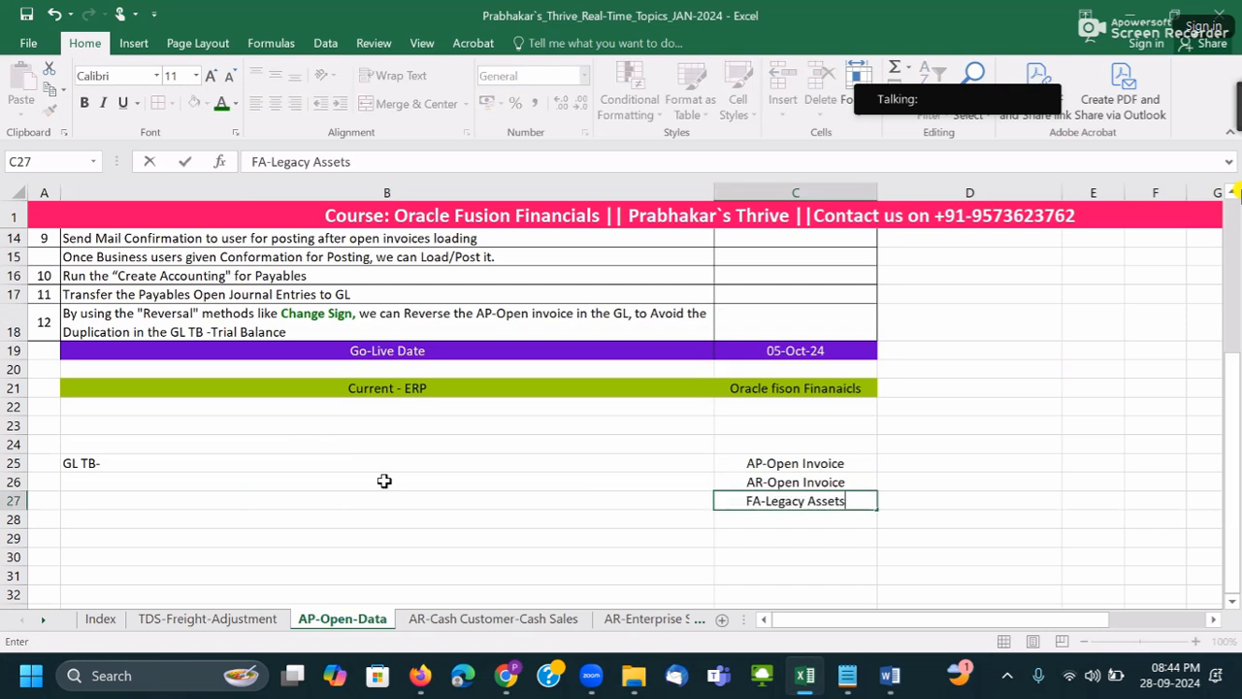
text(/Open)
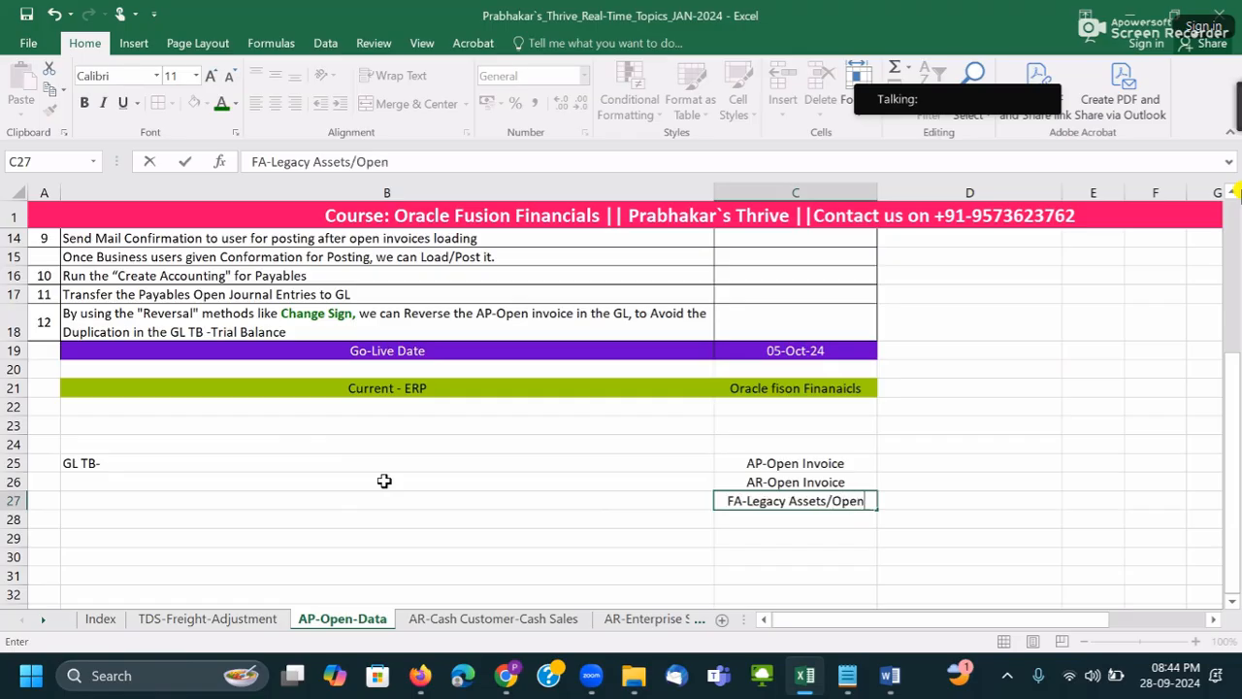
text( Blan)
key(BackSpace)
key(BackSpace)
key(BackSpace)
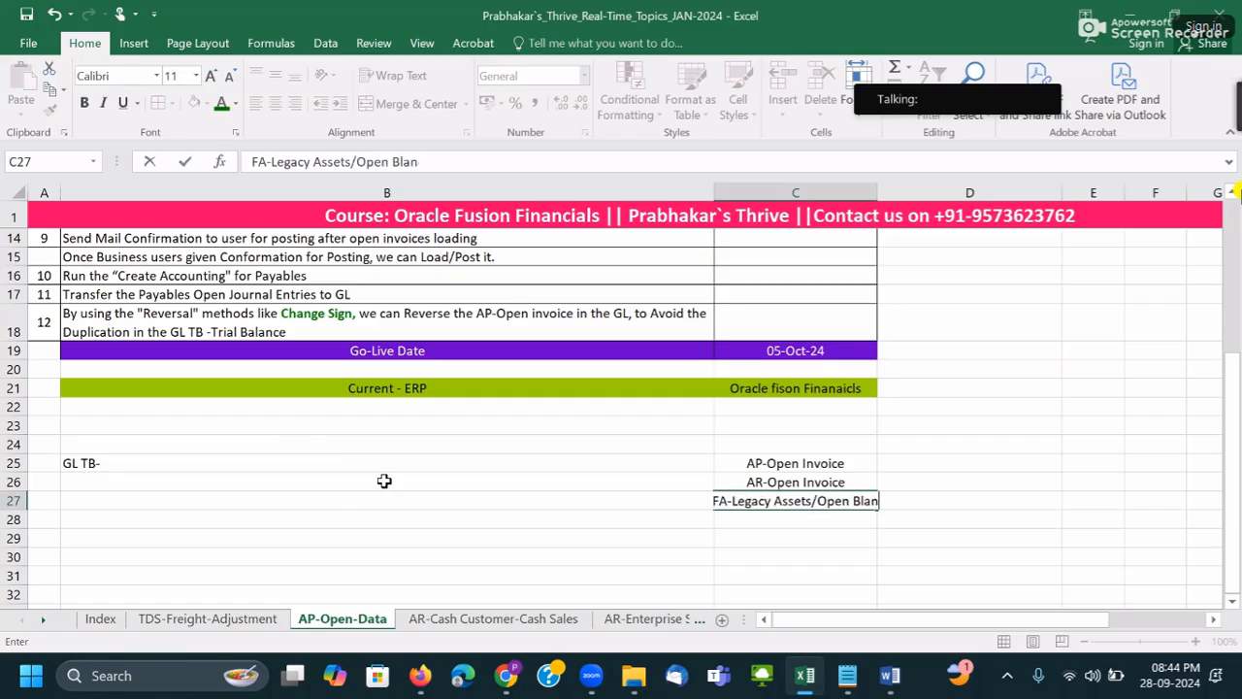
key(BackSpace)
text(Assets)
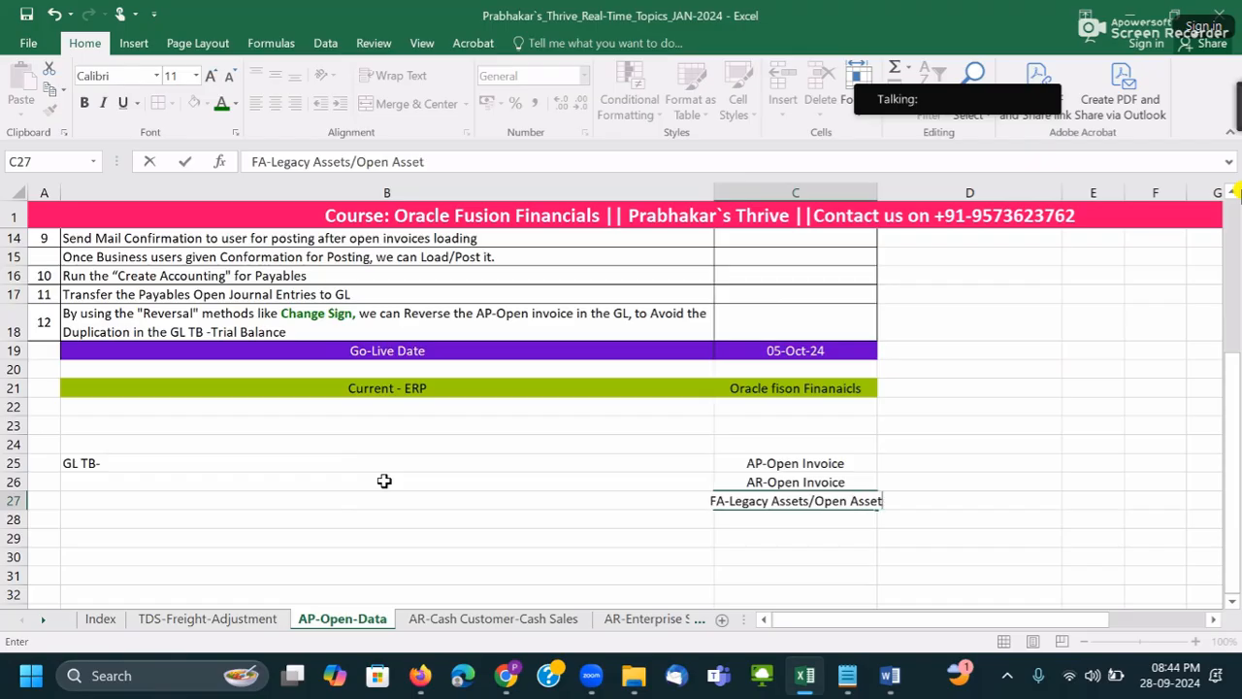
key(Tab)
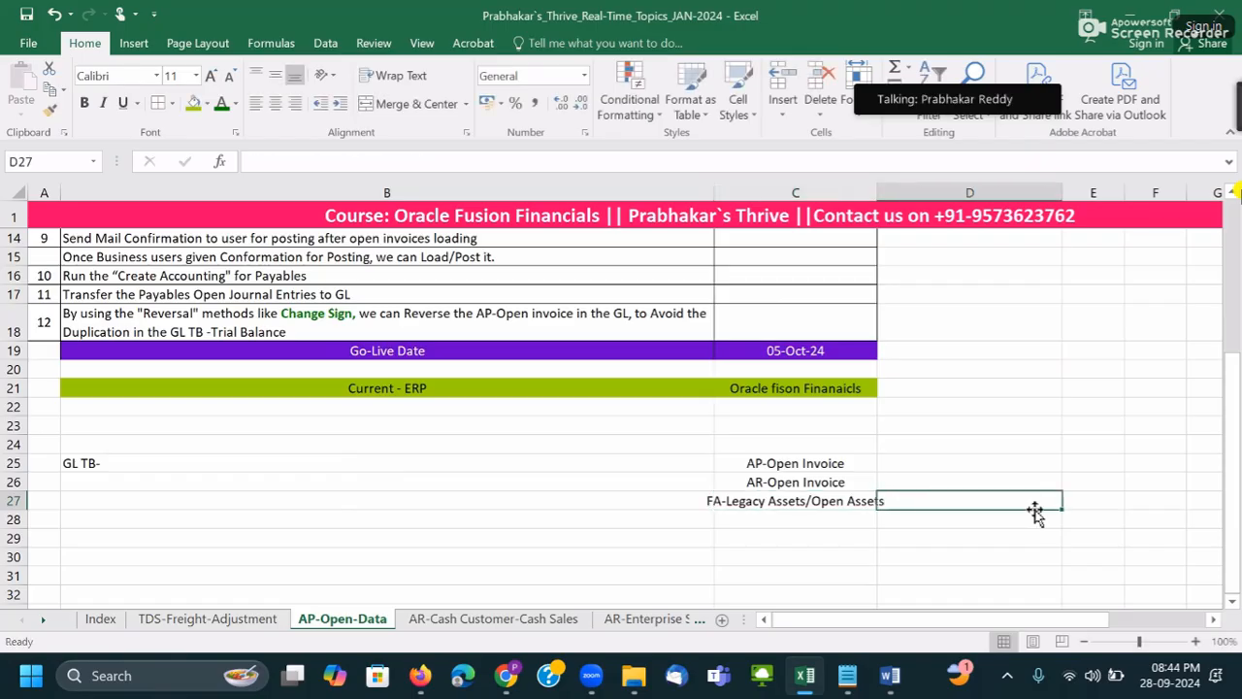
- Add the heading "Invoices" in cell C24, above the list of open items
click(939, 462)
click(849, 444)
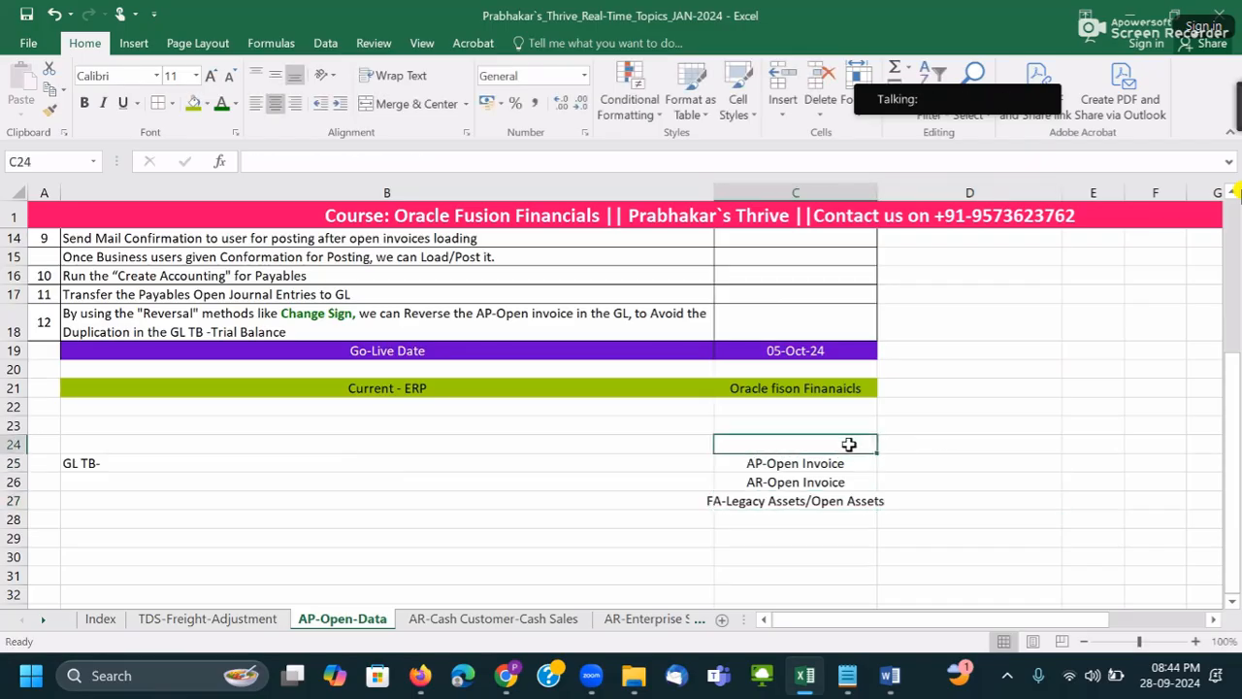
text(Invoi)
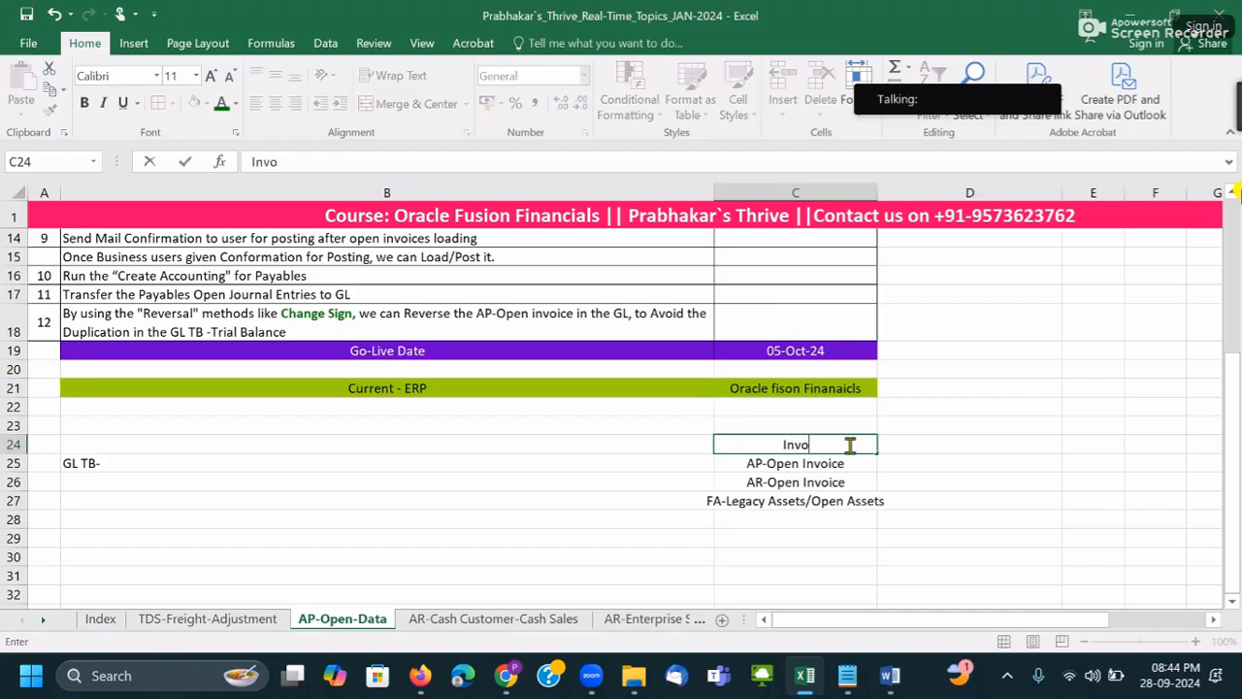
key(BackSpace)
text(oices)
key(Tab)
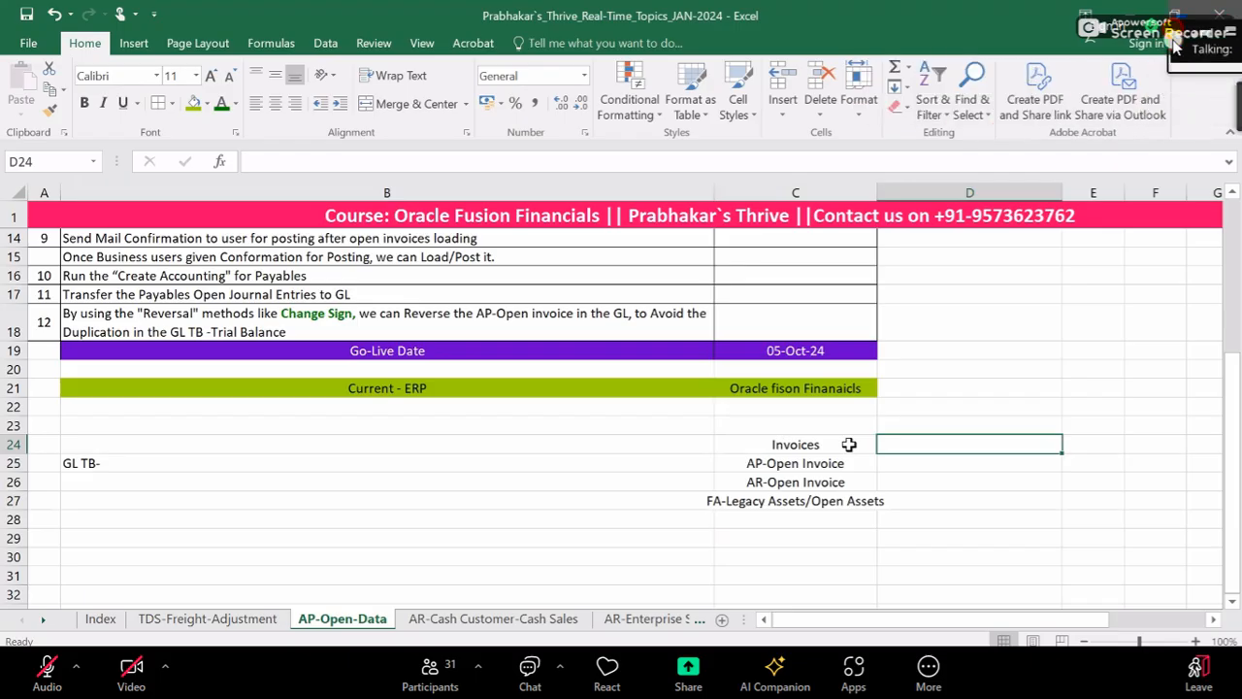
- Add the heading "Total - Open Balance Amount" in cell D24, beside the Invoices heading
text(Tot)
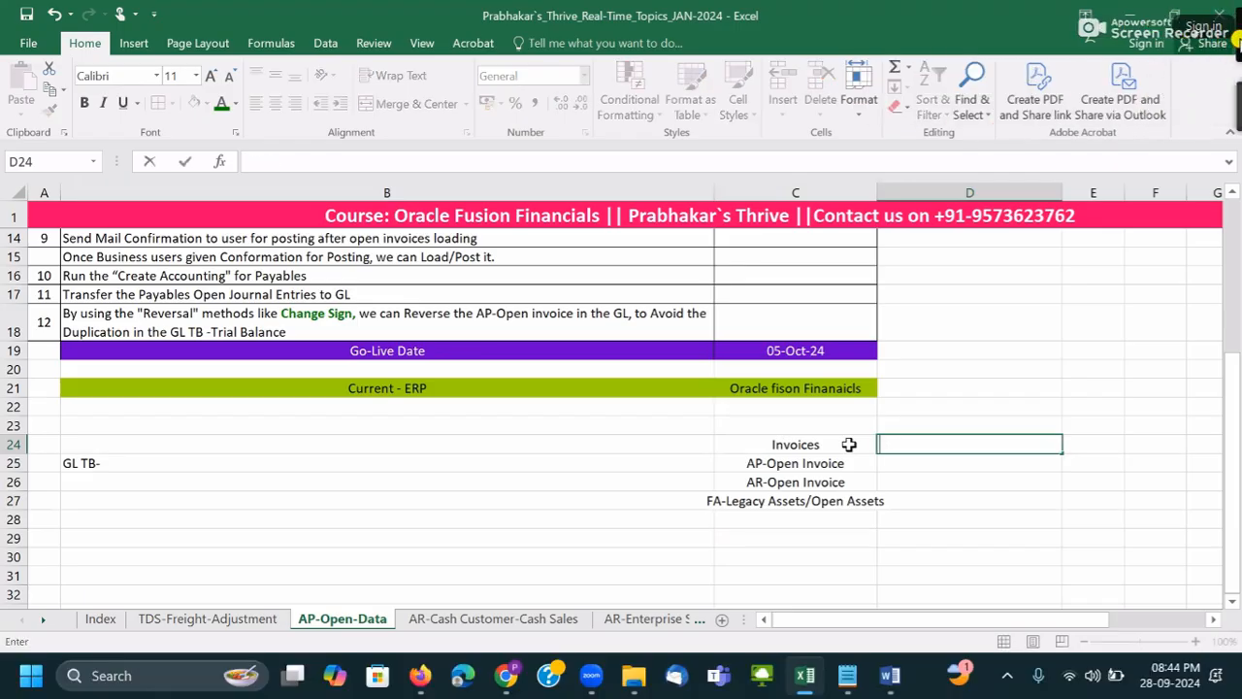
text(al)
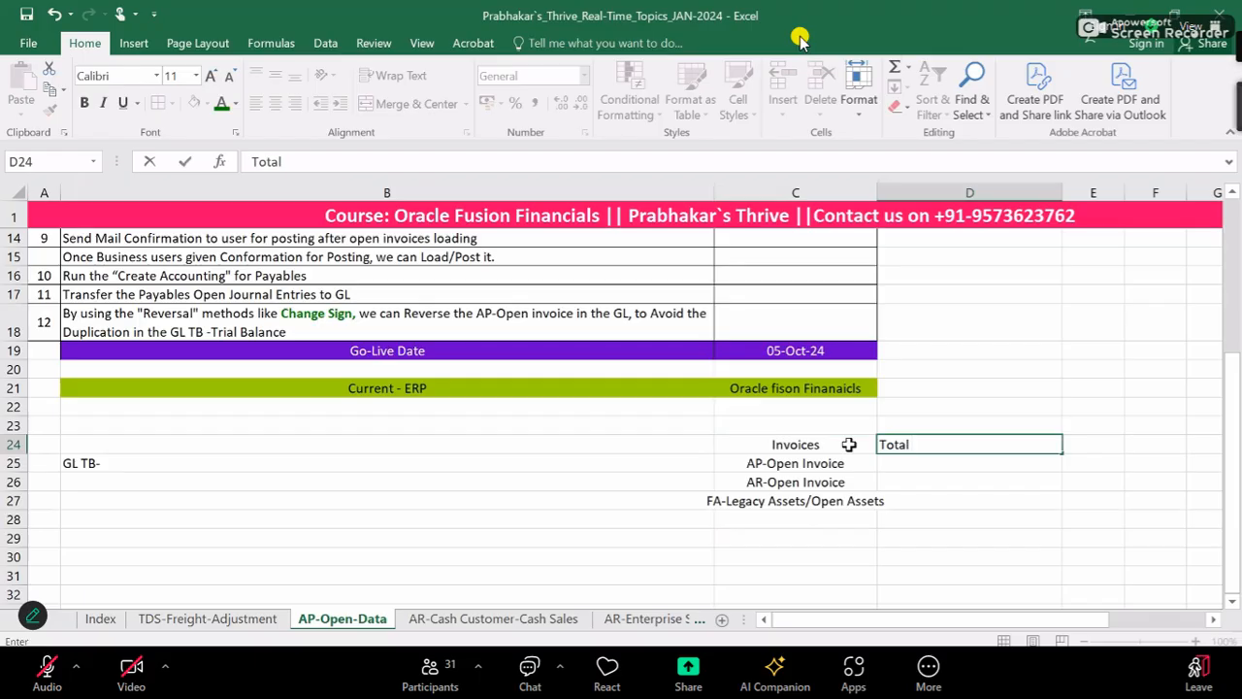
text( - Open Bl)
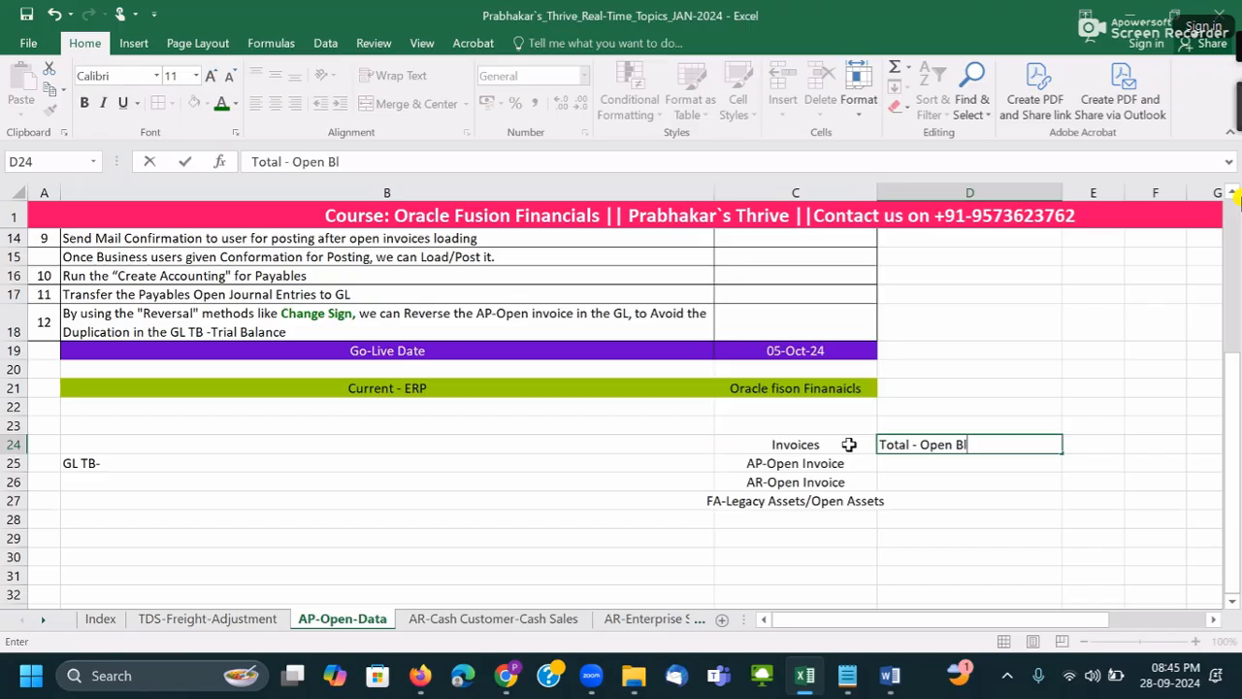
key(BackSpace)
text(alance Amount)
key(Return)
key(Right)
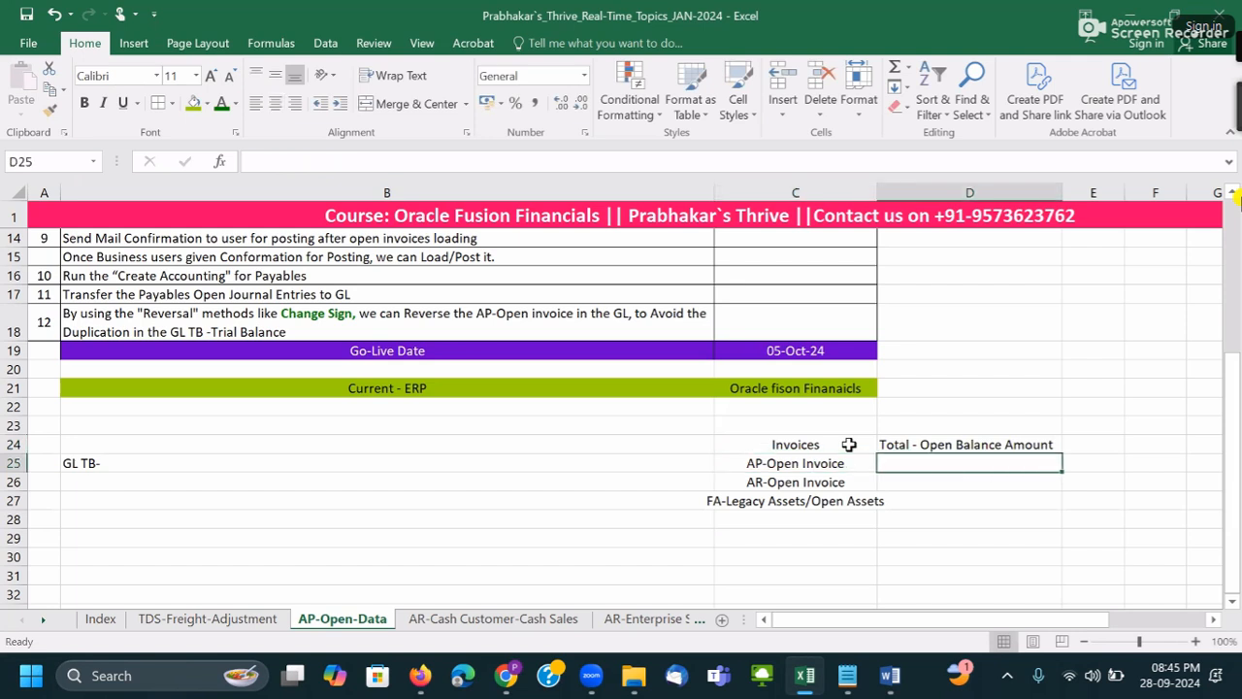
- Enter the open balance amounts 80000 for AP-Open Invoice, 20000 for AR-Open Invoice and 50000 for FA-Legacy Assets/Open Assets in D25:D27
text(80000)
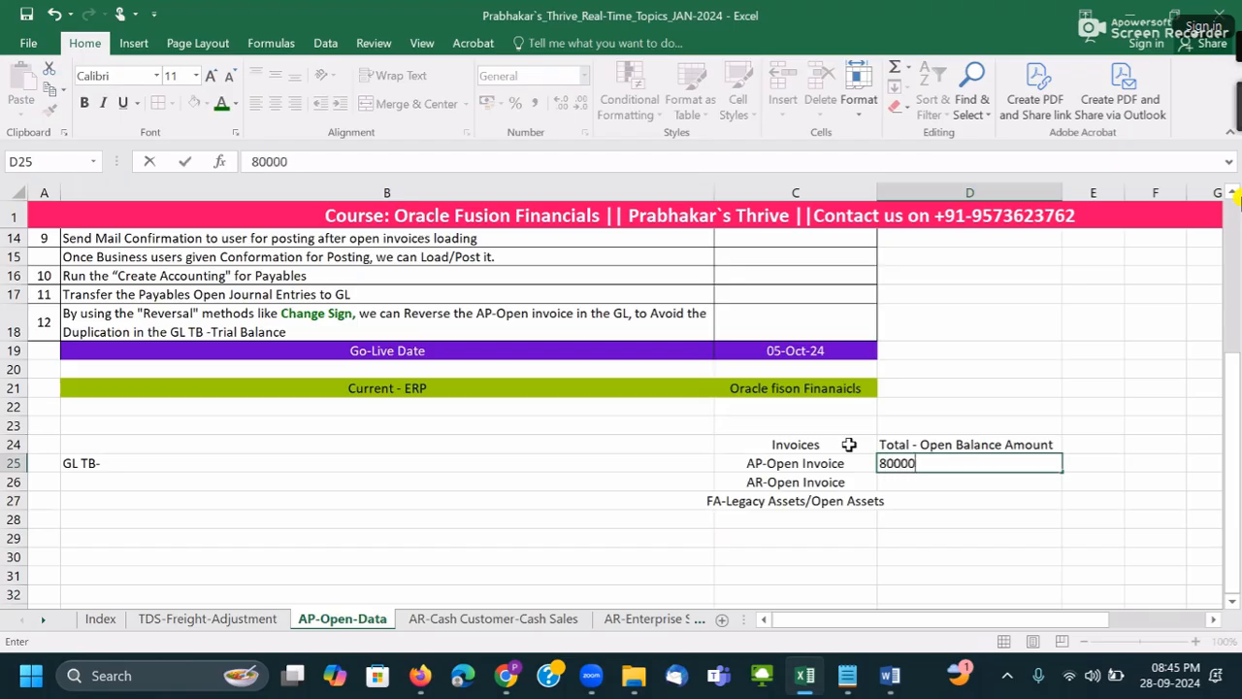
key(Return)
key(Left)
key(Right)
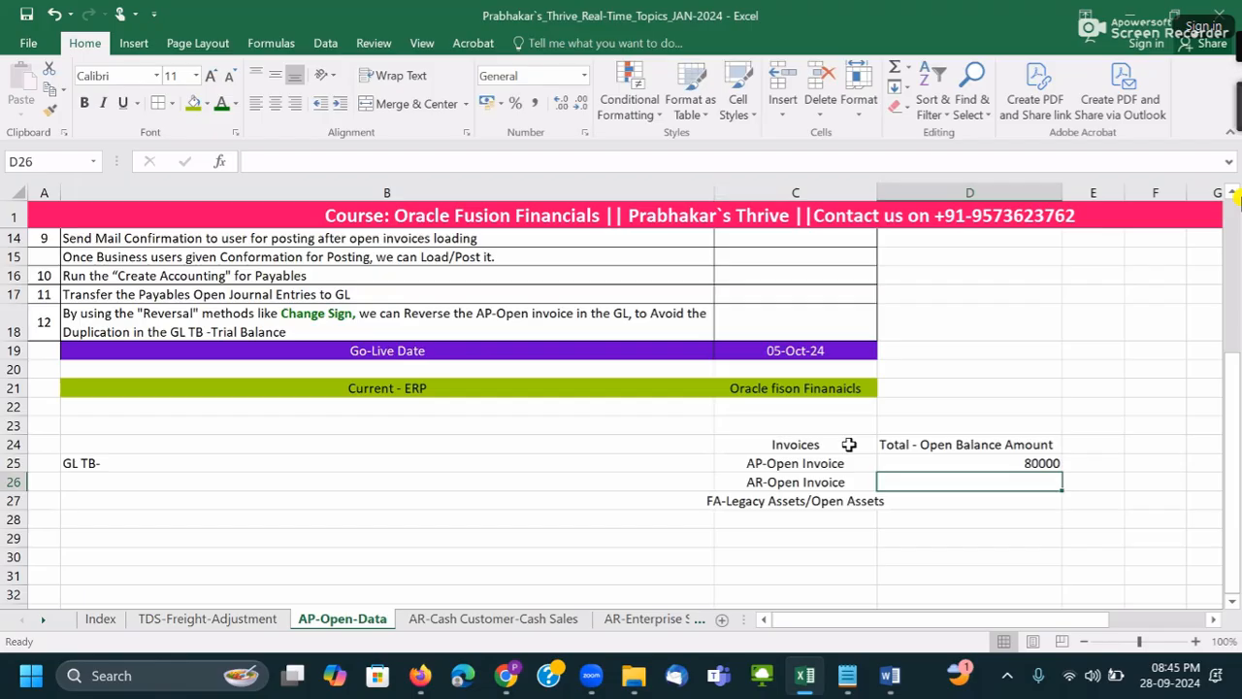
text(20000)
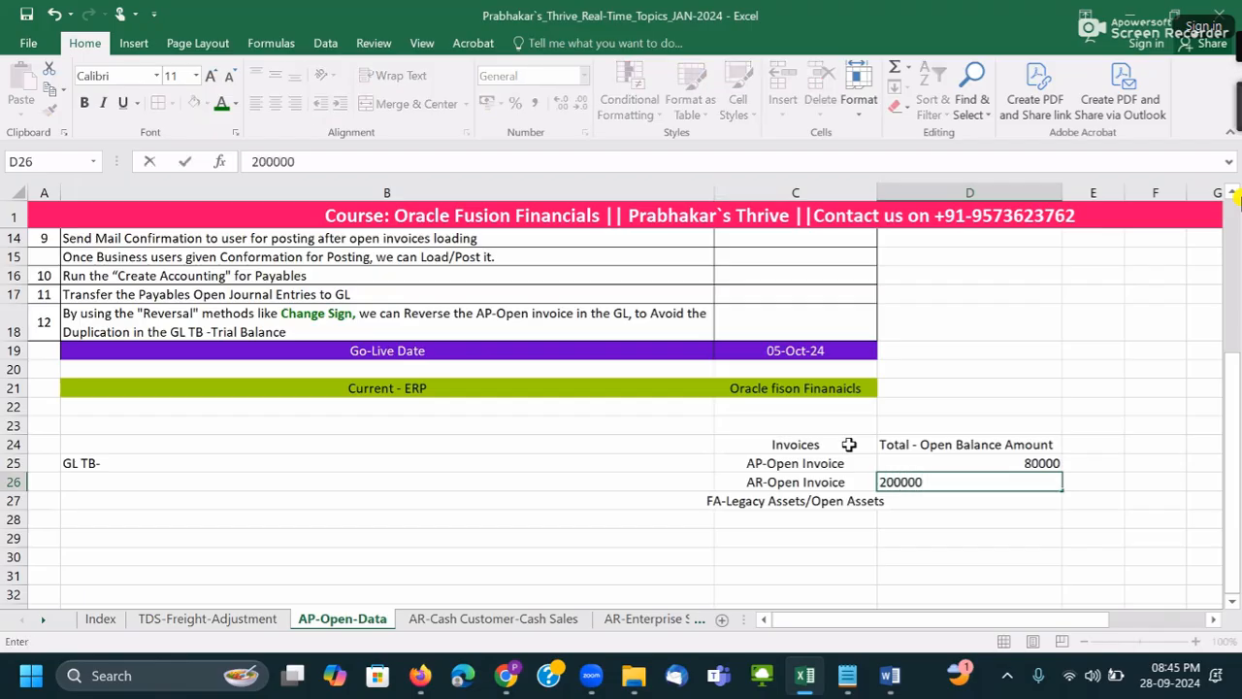
key(Return)
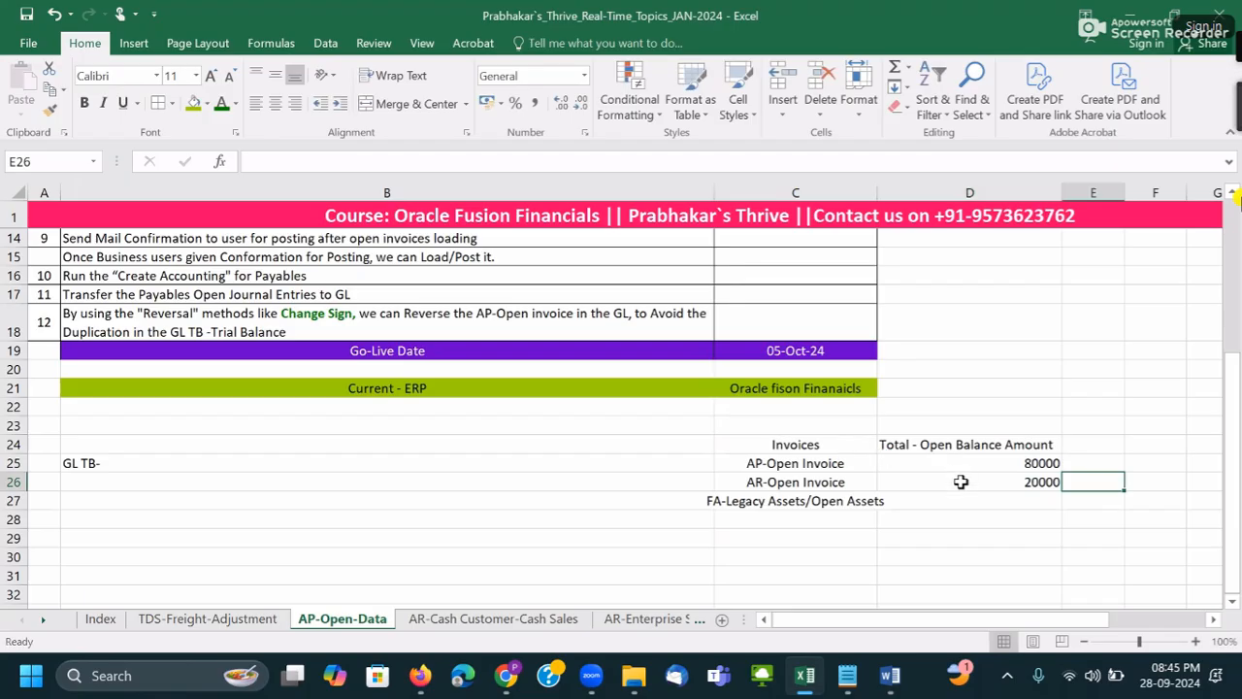
text(50000)
key(Tab)
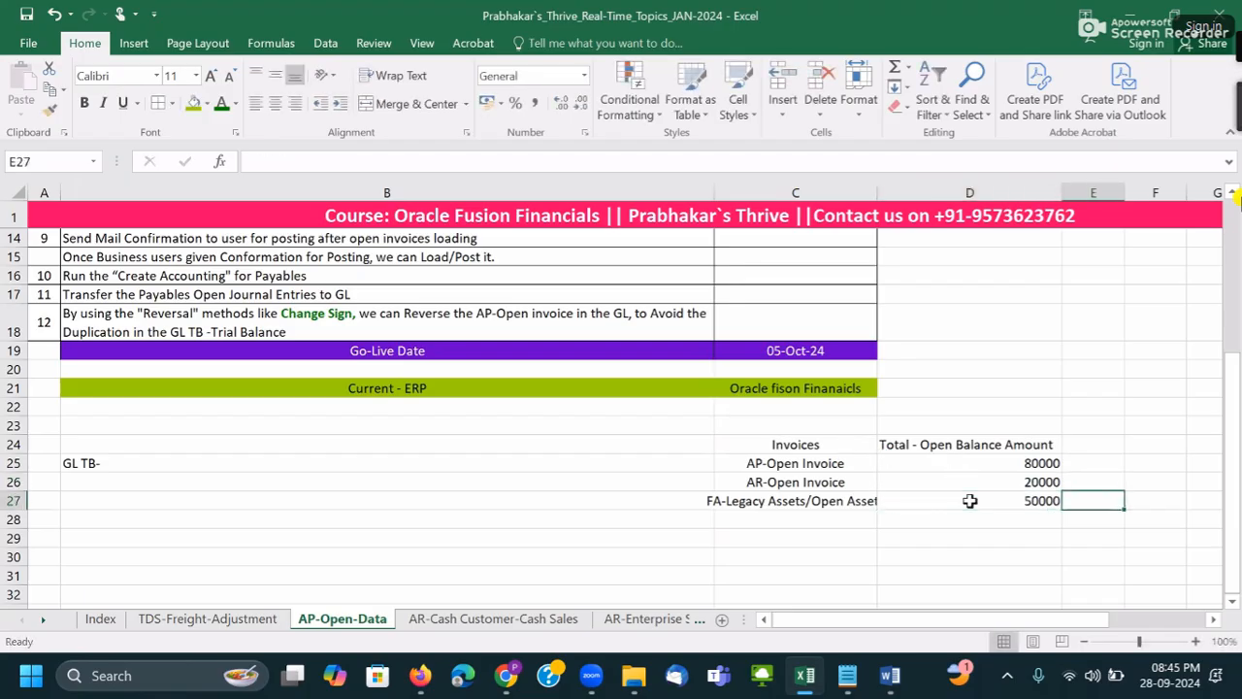
- Center the GL TB- label in cell B25 and complete its text as "GL TB-Balance"
click(164, 458)
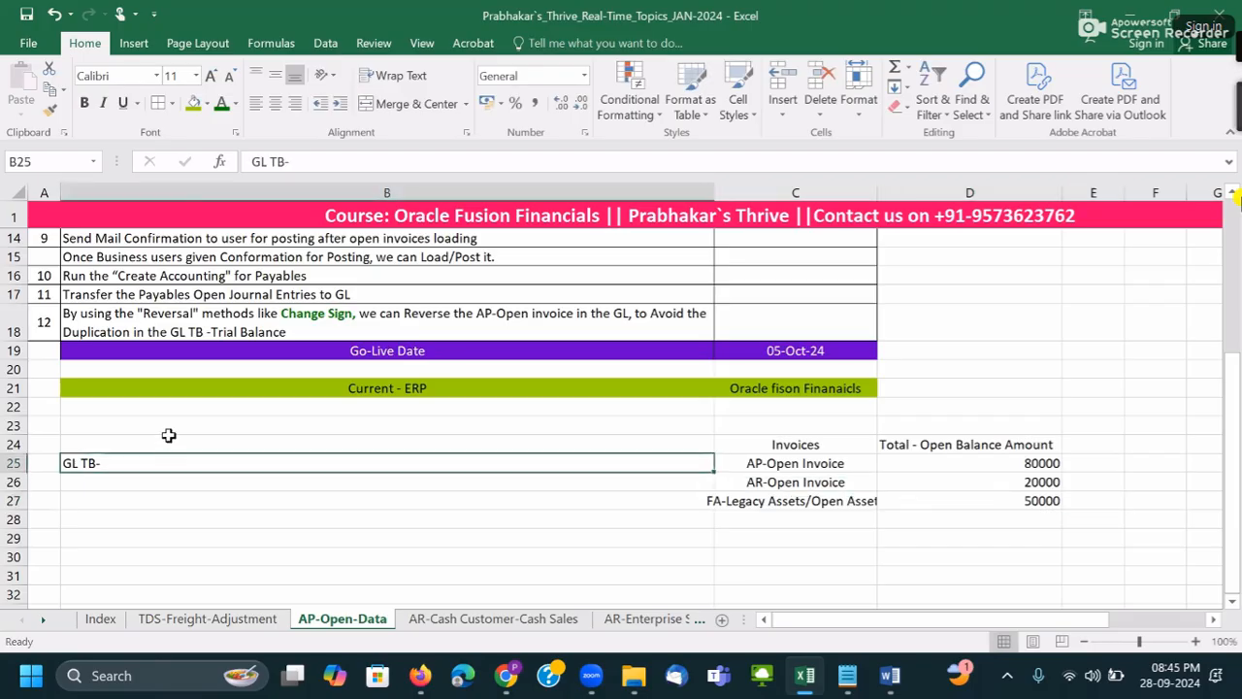
click(274, 103)
double_click(424, 462)
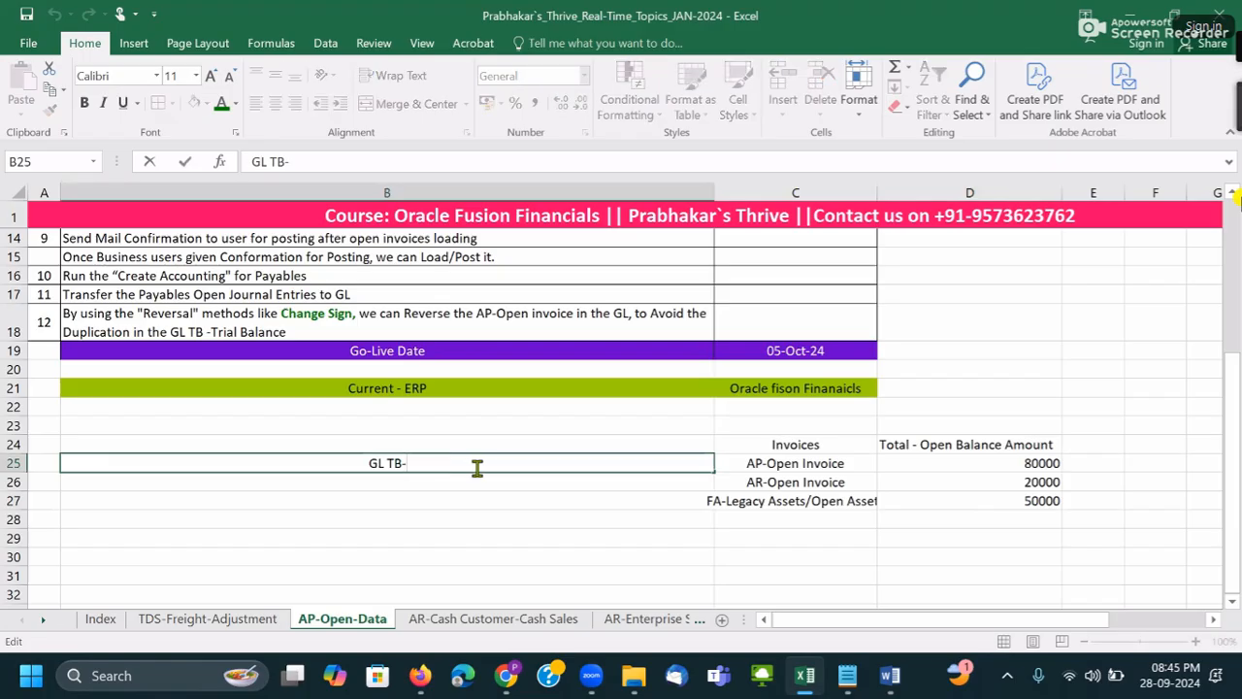
text(Balence)
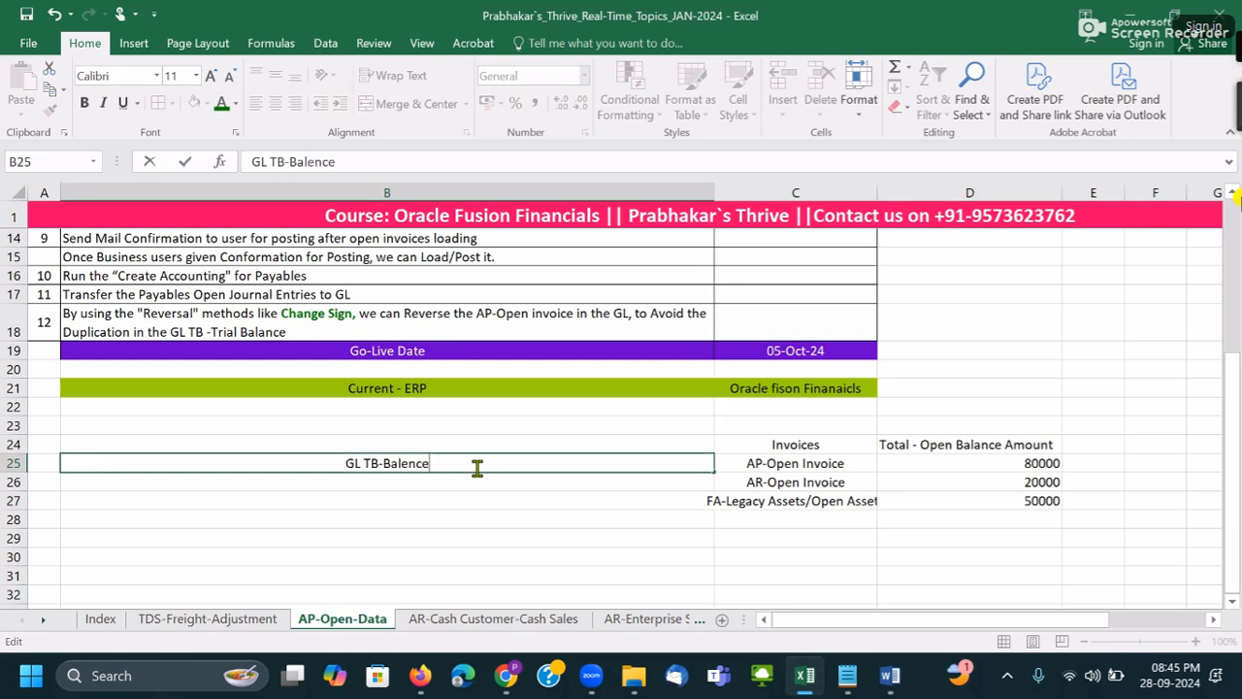
key(BackSpace)
key(BackSpace)
key(BackSpace)
key(BackSpace)
key(BackSpace)
key(BackSpace)
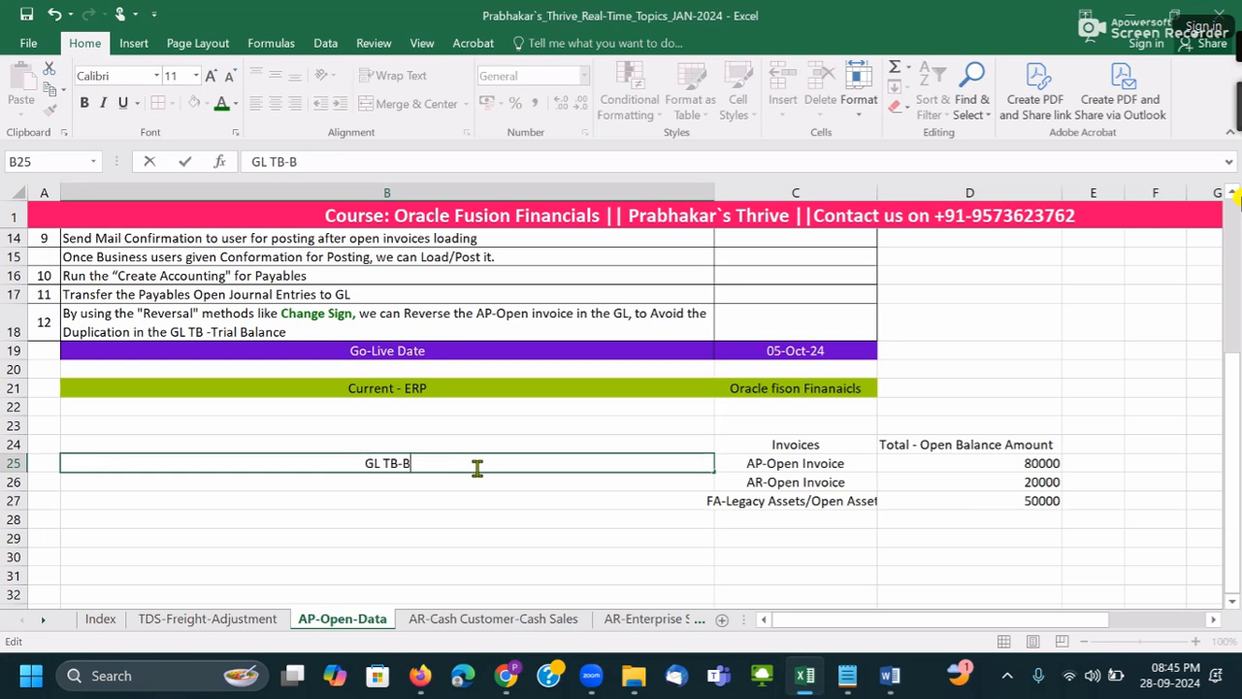
text(alence)
key(Tab)
key(shift+Tab)
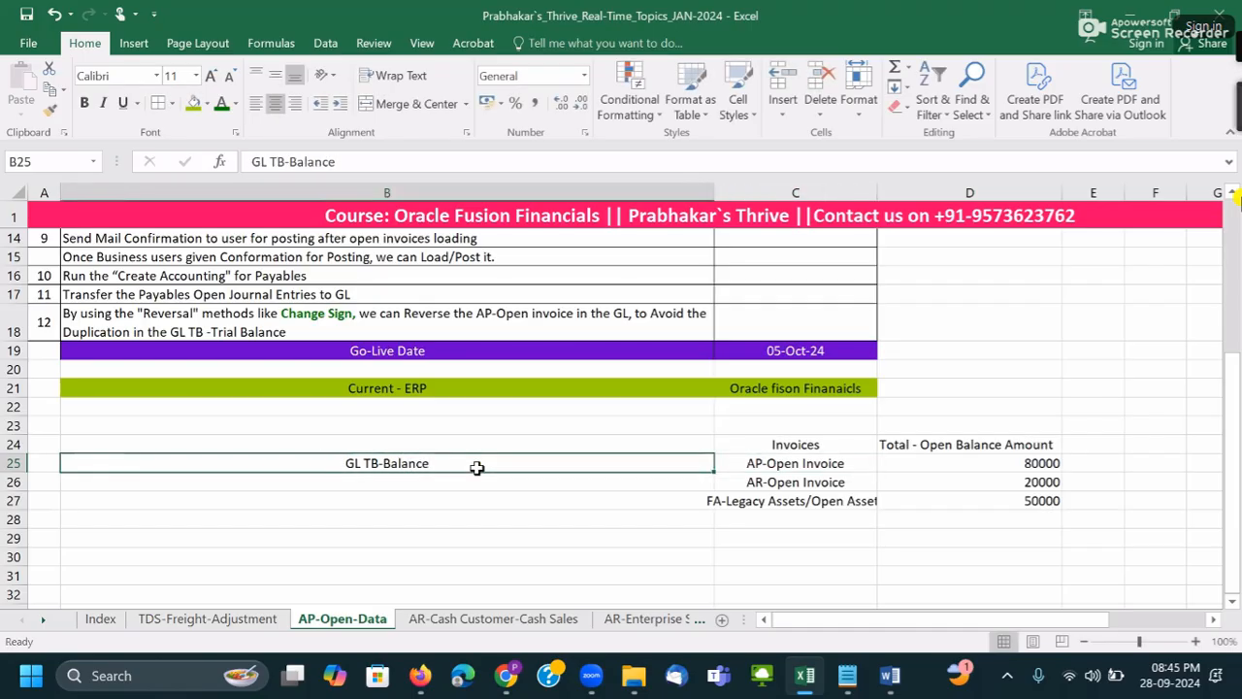
- Move the "GL TB-Balance" label from B25 up to B24, level with the Invoices heading
key(ctrl+c)
click(417, 443)
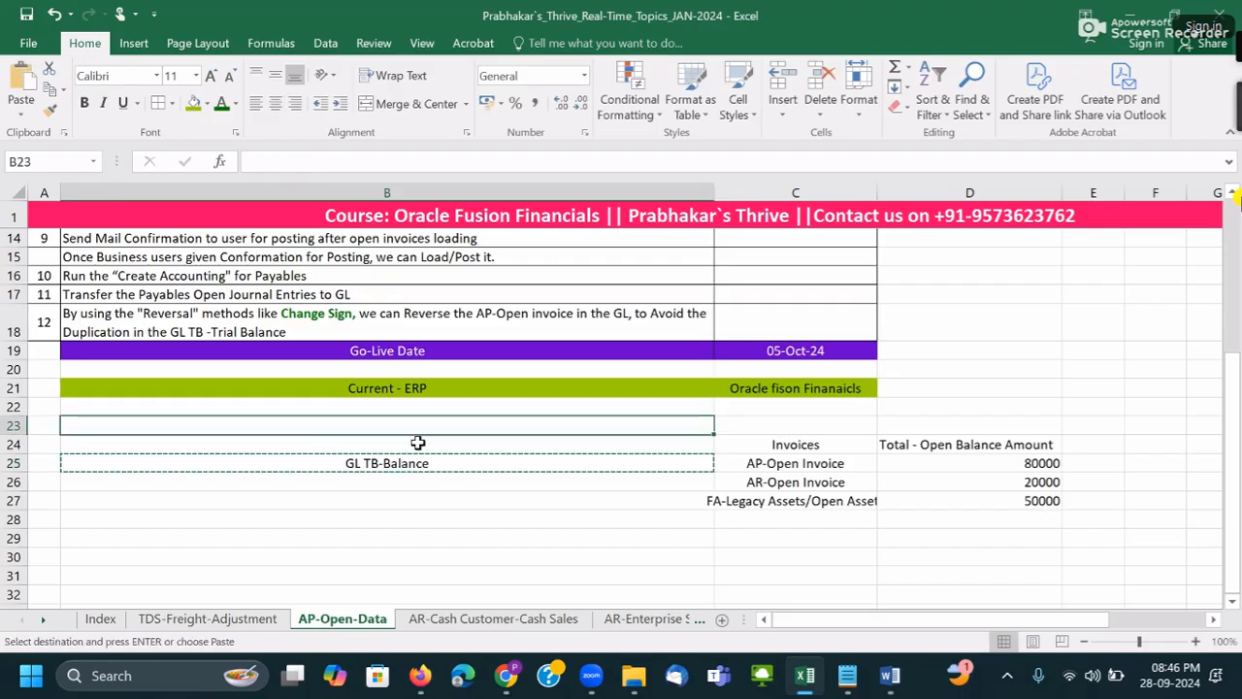
key(ctrl+v)
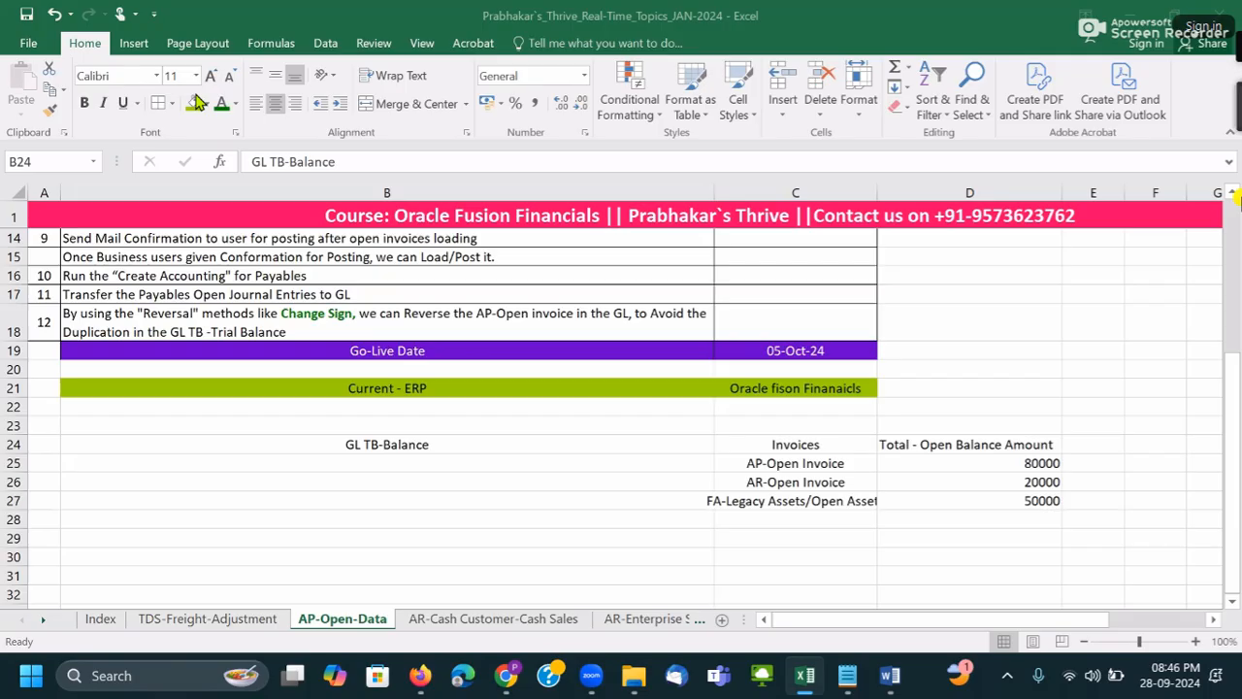
click(435, 440)
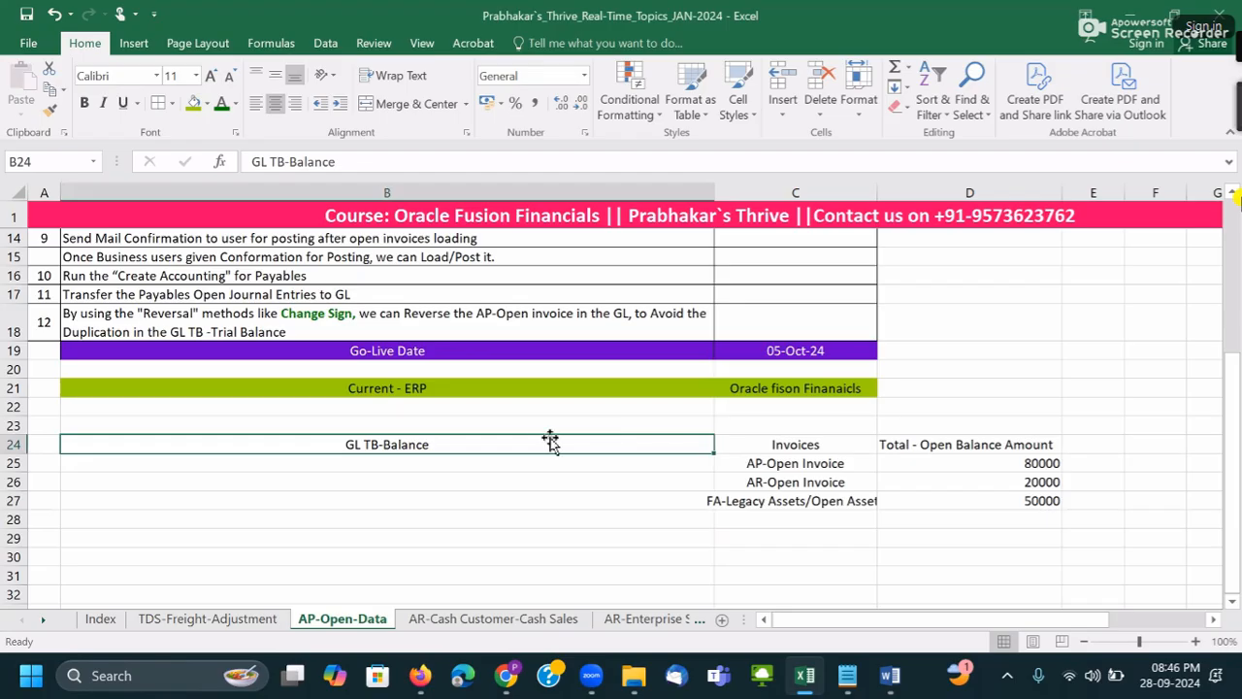
- Delete the blank row 23 above the GL TB-Balance and Invoices headings
click(24, 419)
right_click(25, 419)
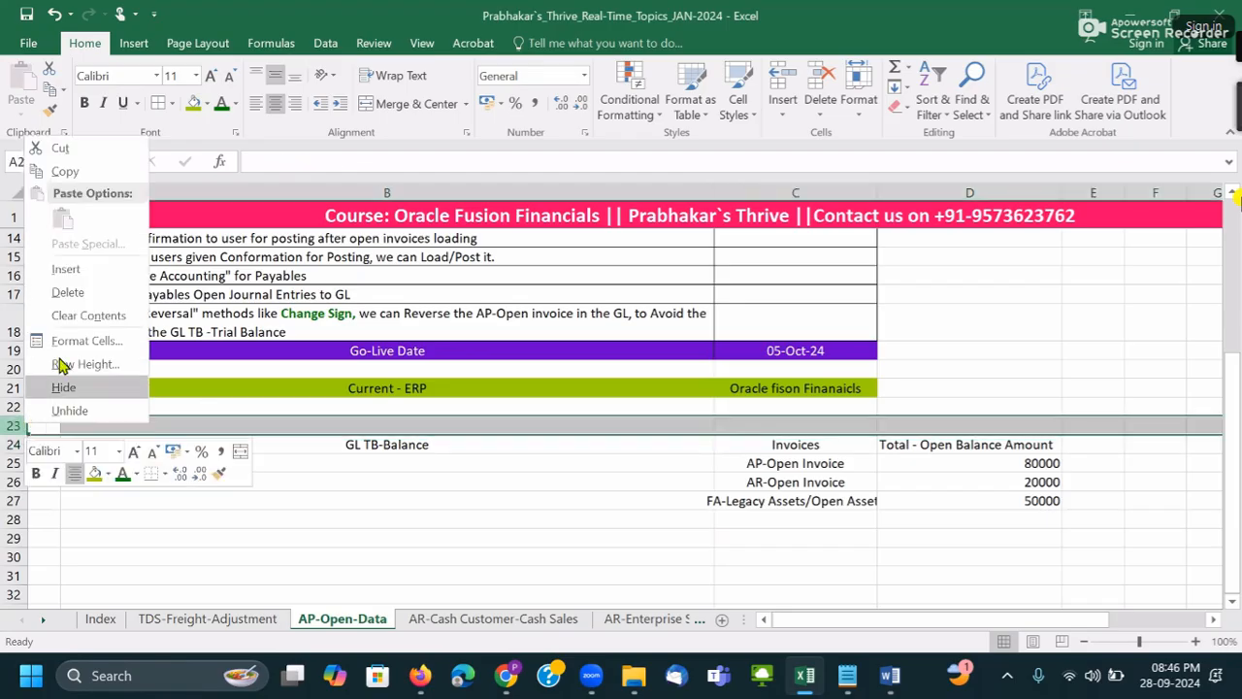
click(77, 291)
click(433, 404)
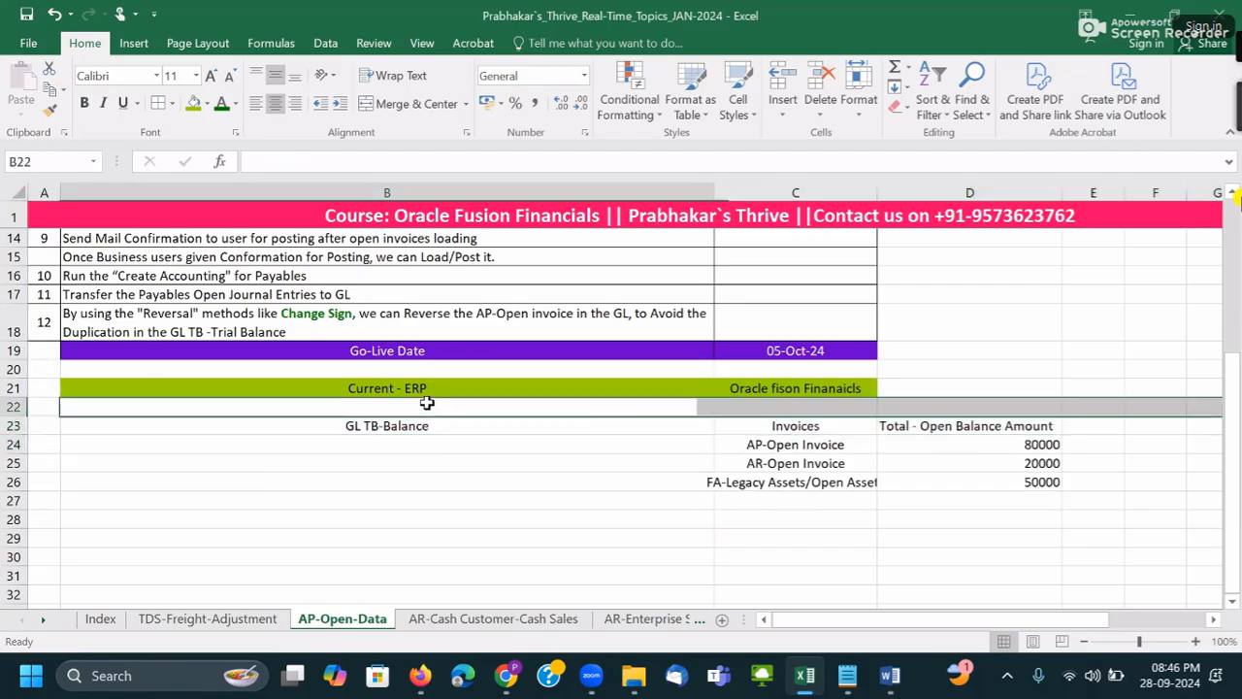
- Give the Invoices and Total - Open Balance Amount headings in C23:D23 a black fill with white text
click(864, 412)
click(969, 433)
drag(796, 427, 990, 427)
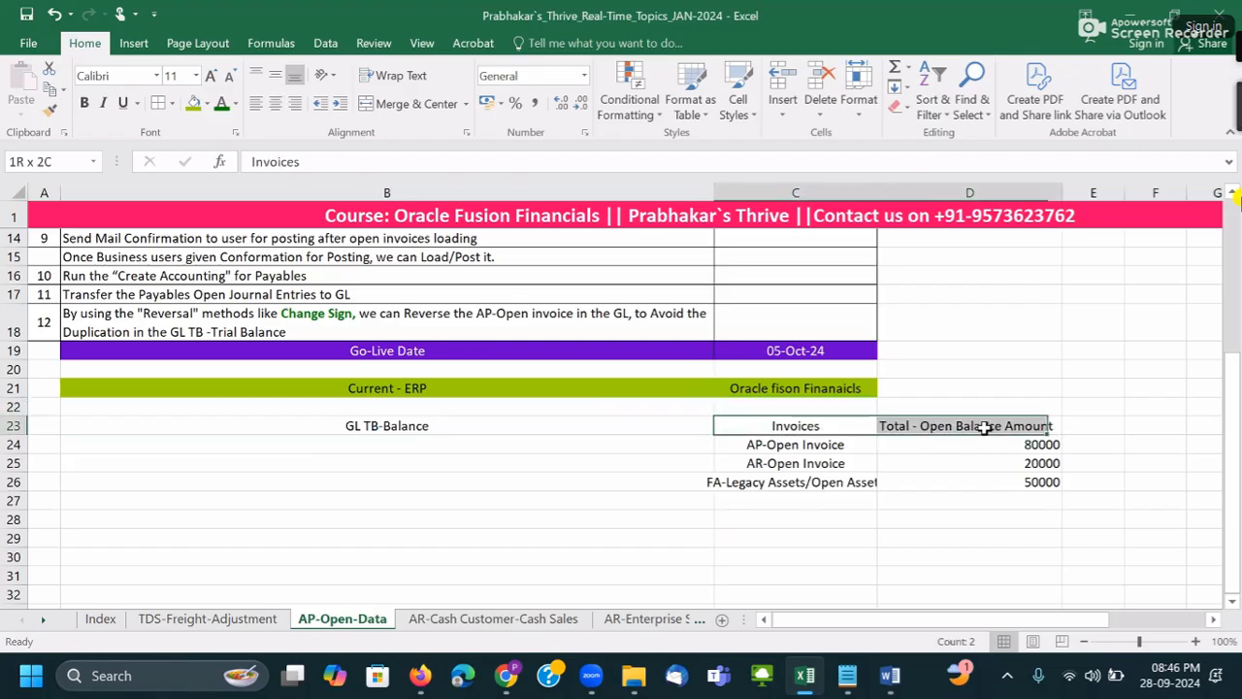
click(206, 103)
click(207, 207)
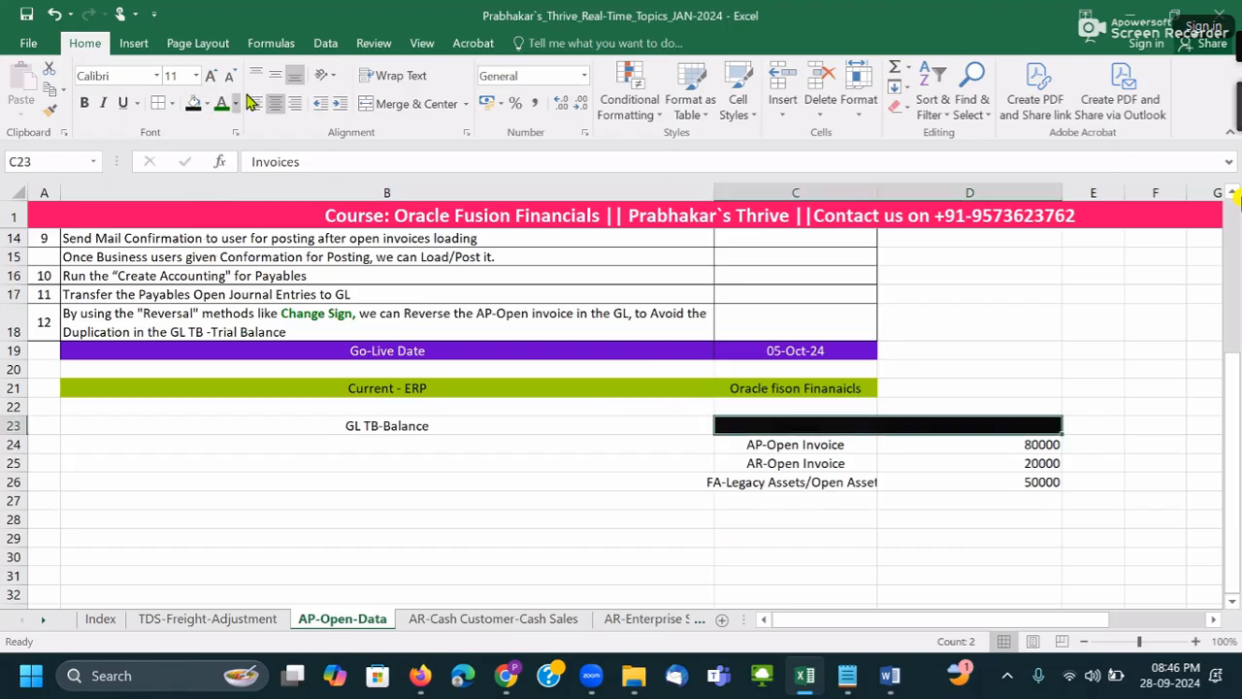
click(234, 103)
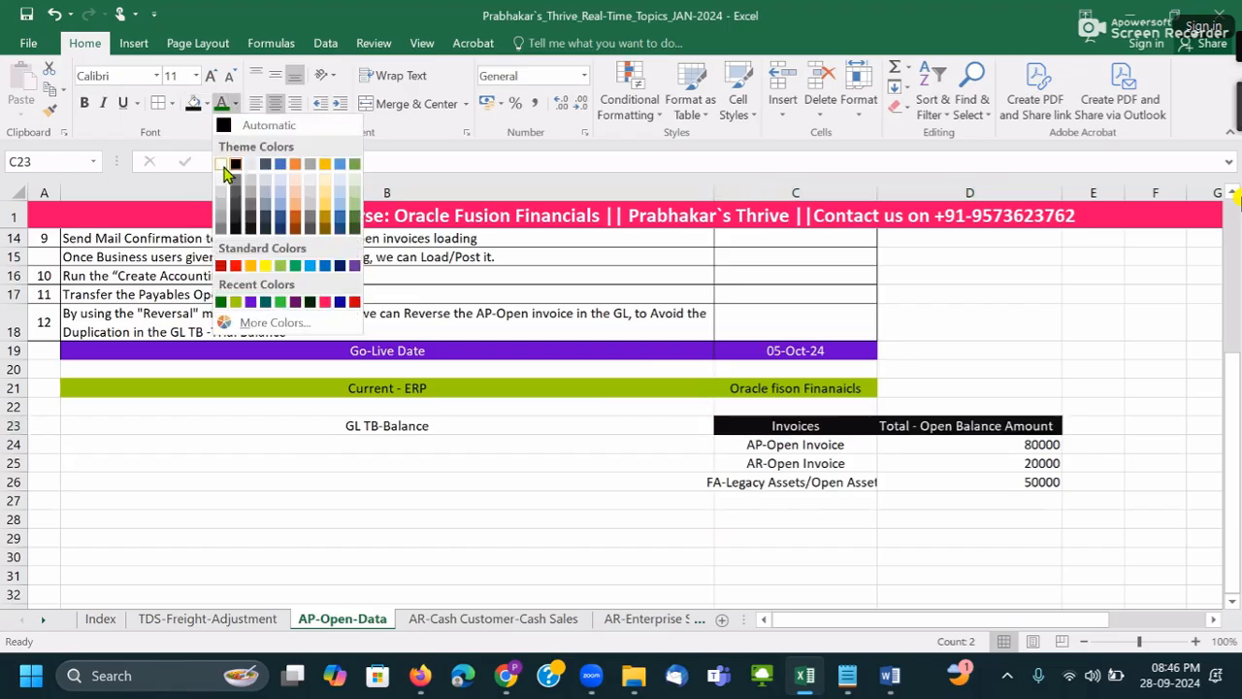
click(222, 165)
click(731, 463)
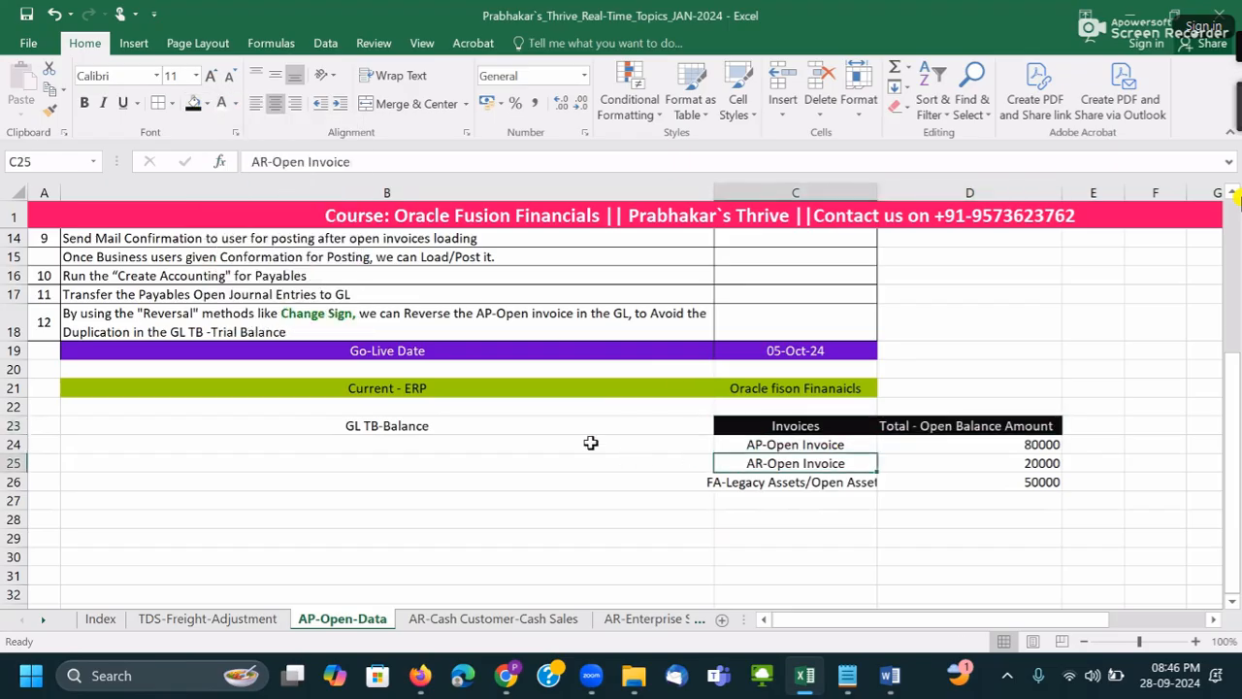
- Give the GL TB-Balance cell B23 a dark red fill with white text and fit column C to its contents
click(532, 429)
click(208, 103)
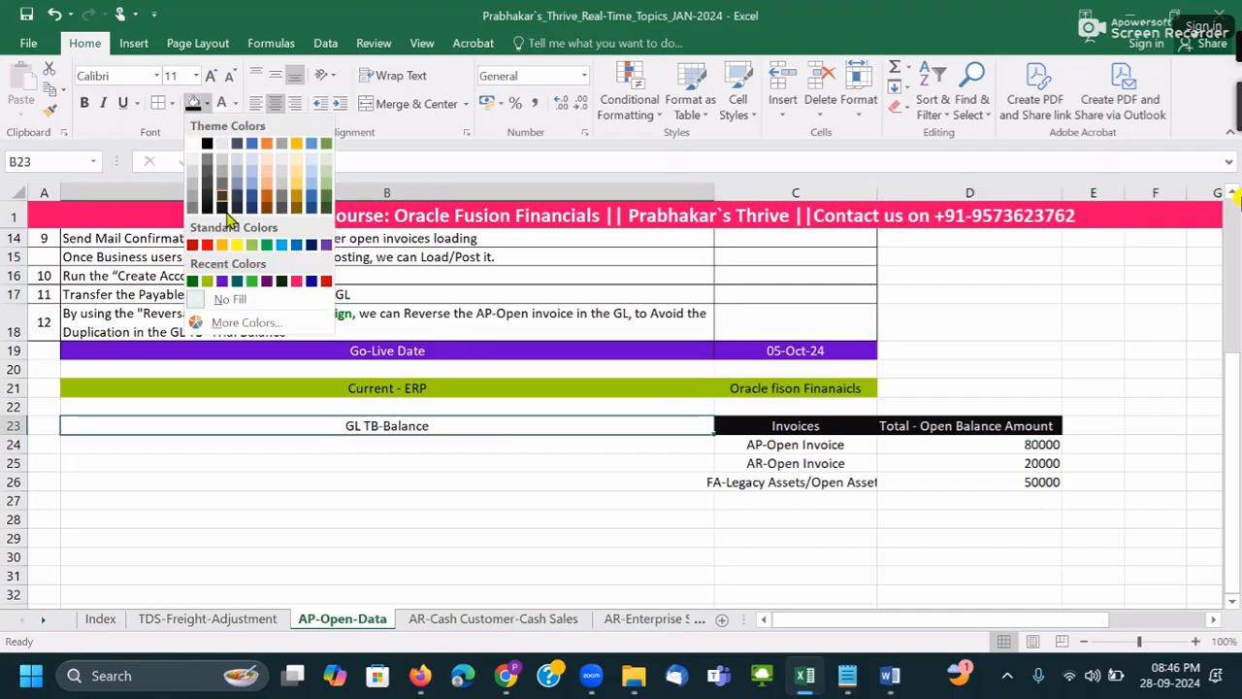
click(193, 247)
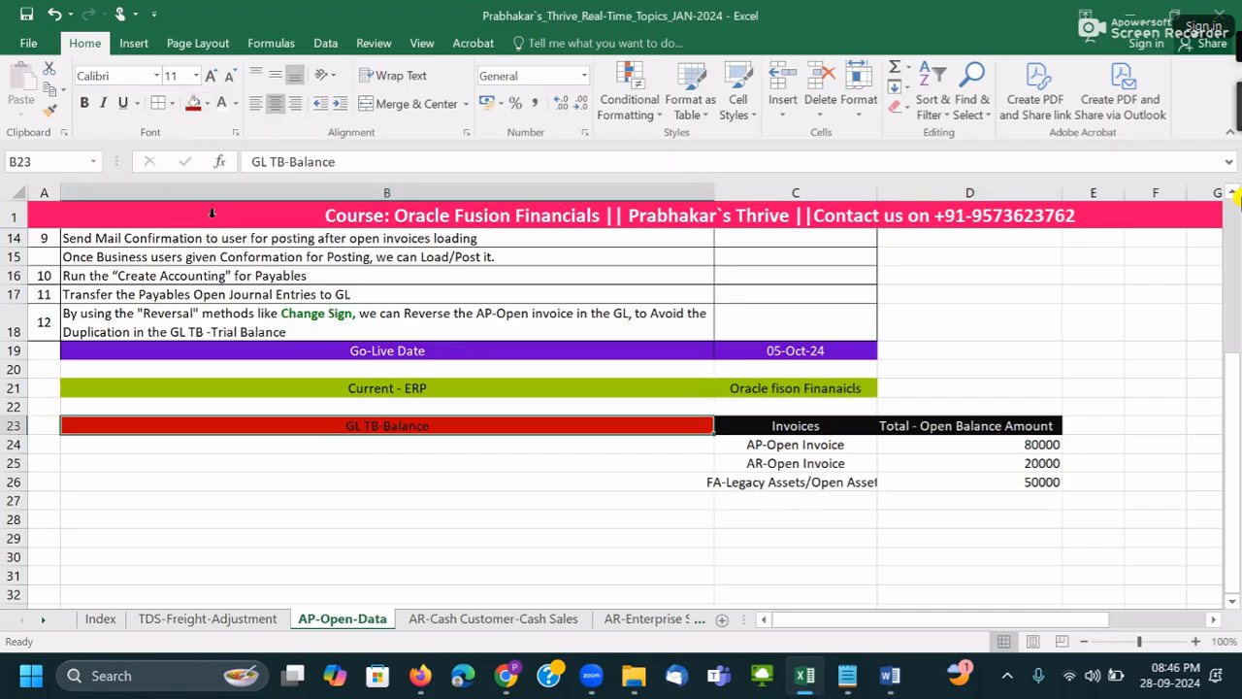
click(448, 462)
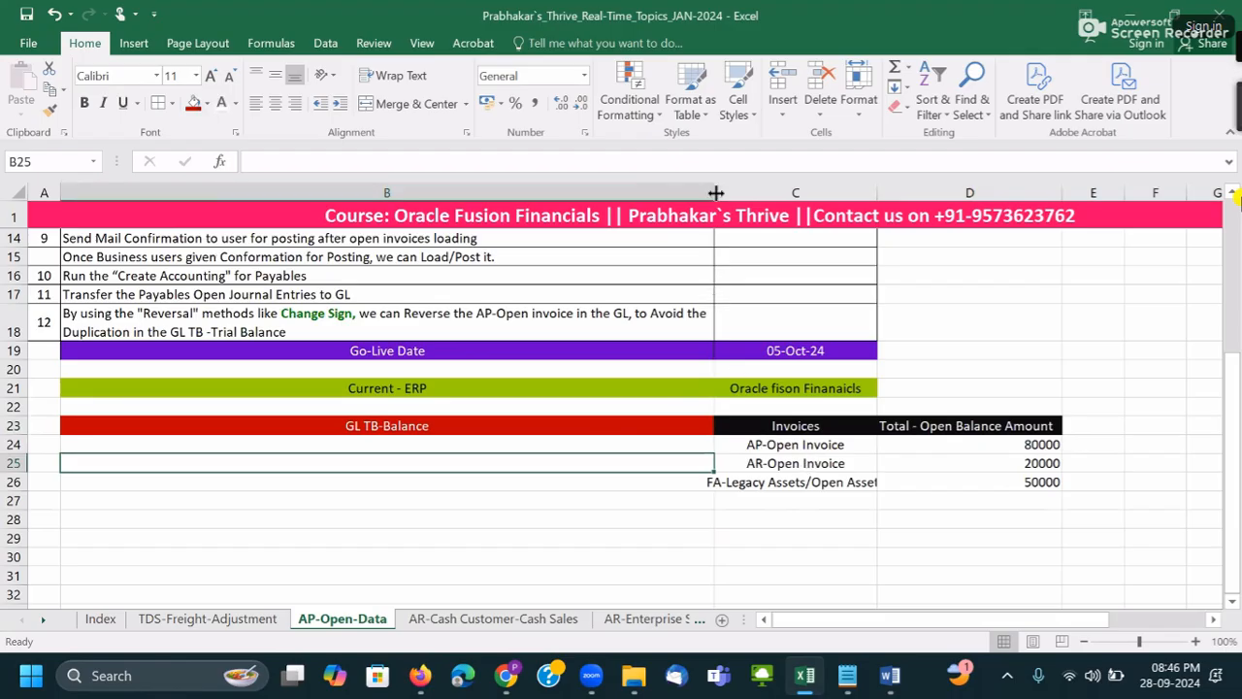
double_click(877, 193)
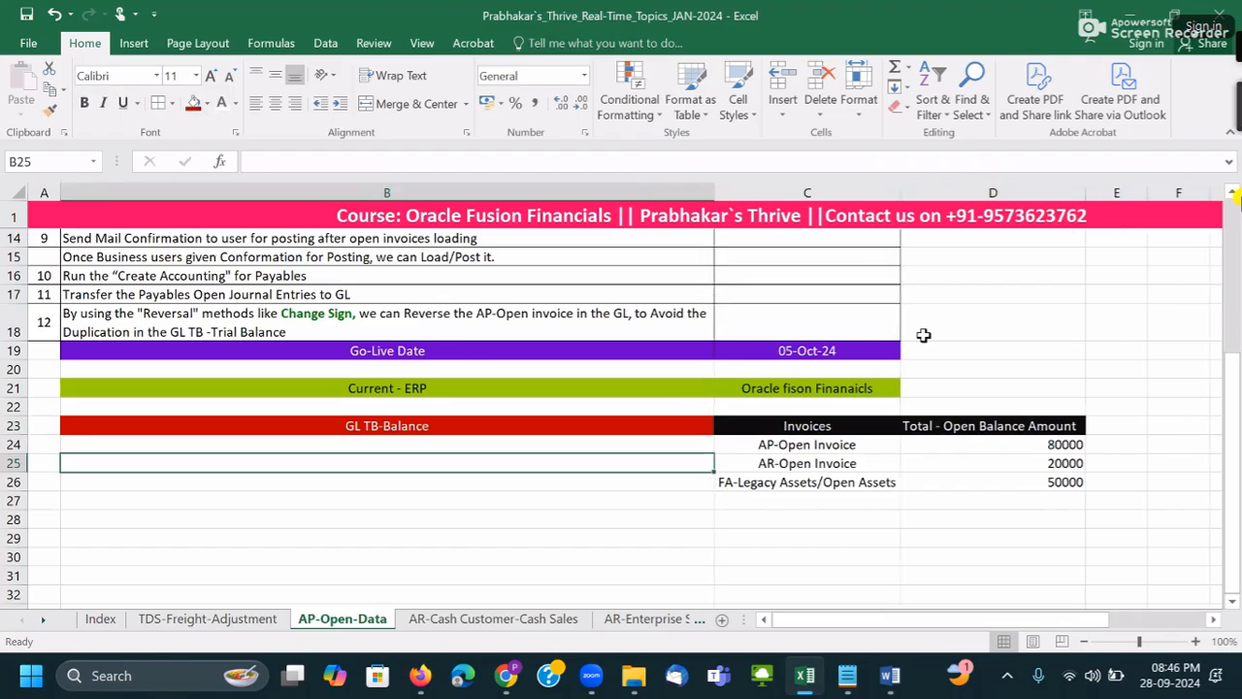
- Copy the open balance names and amounts in C24:D26 to the range starting at B28
click(983, 477)
click(329, 460)
drag(807, 442, 1025, 482)
key(ctrl+c)
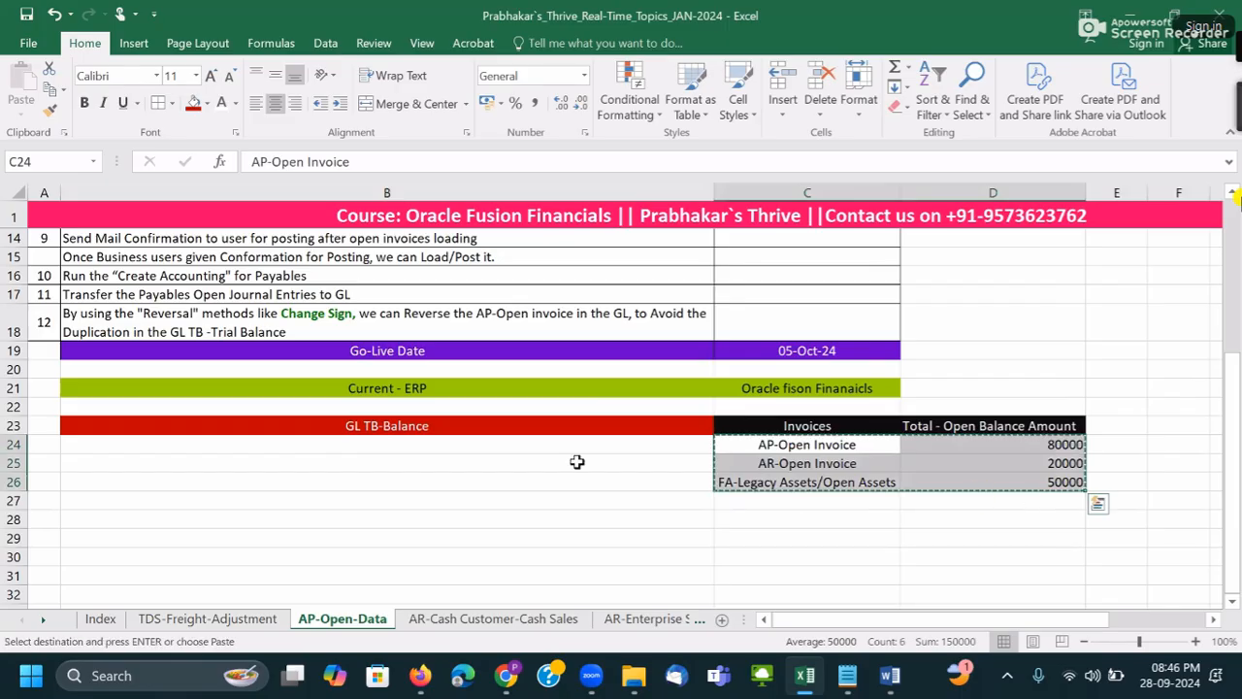
click(451, 441)
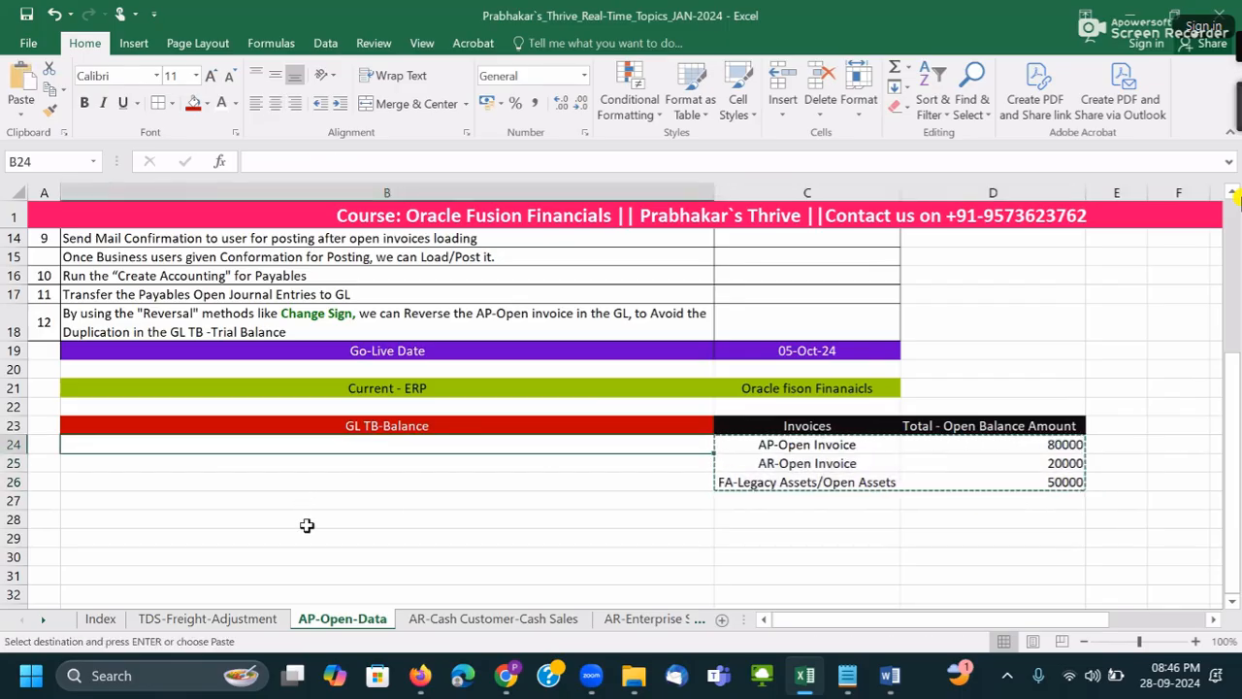
click(305, 522)
key(ctrl+v)
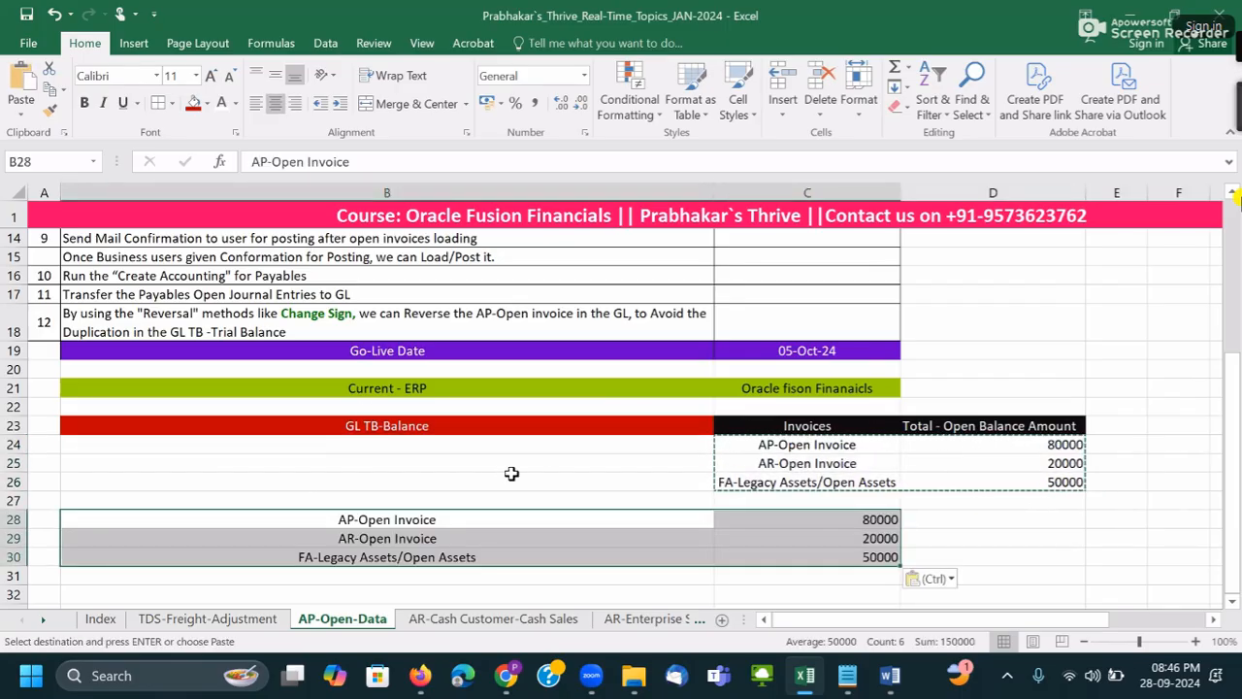
- Move the GL TB-Balance heading from B23 to B27, above the copied balances
click(390, 432)
key(ctrl+c)
click(340, 500)
key(ctrl+v)
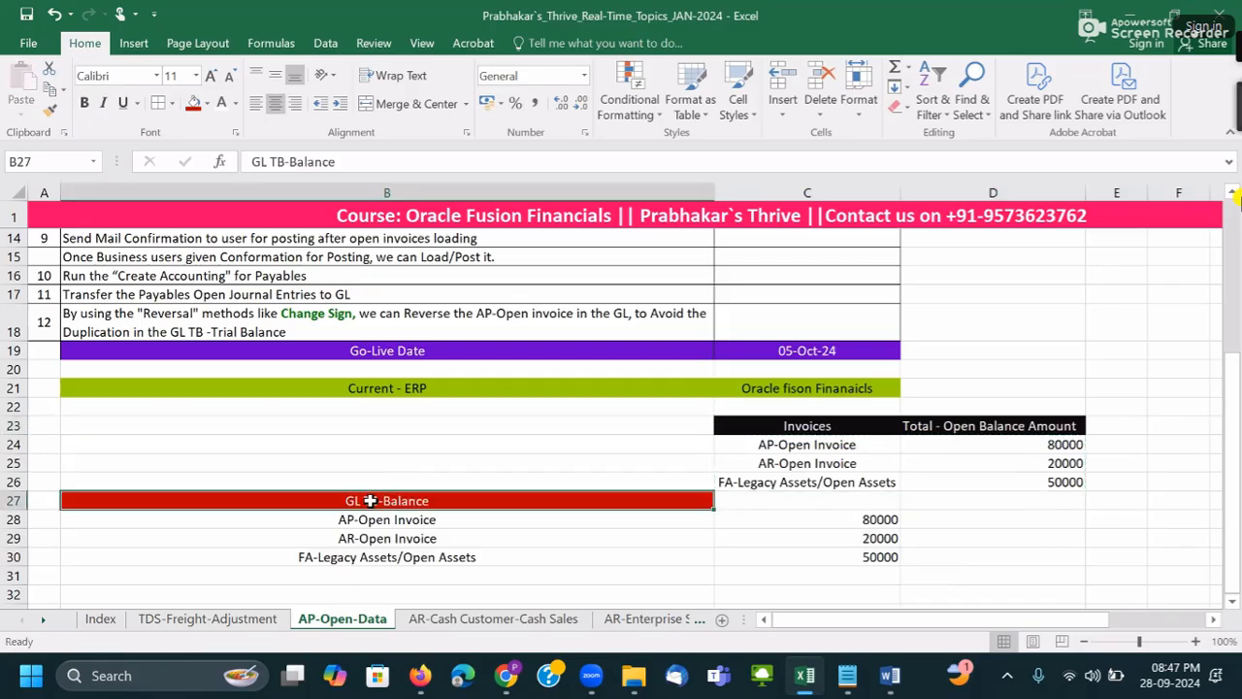
- Copy the Total - Open Balance Amount heading from D23 to C27, above the copied amounts
click(846, 504)
drag(871, 518, 877, 542)
click(979, 426)
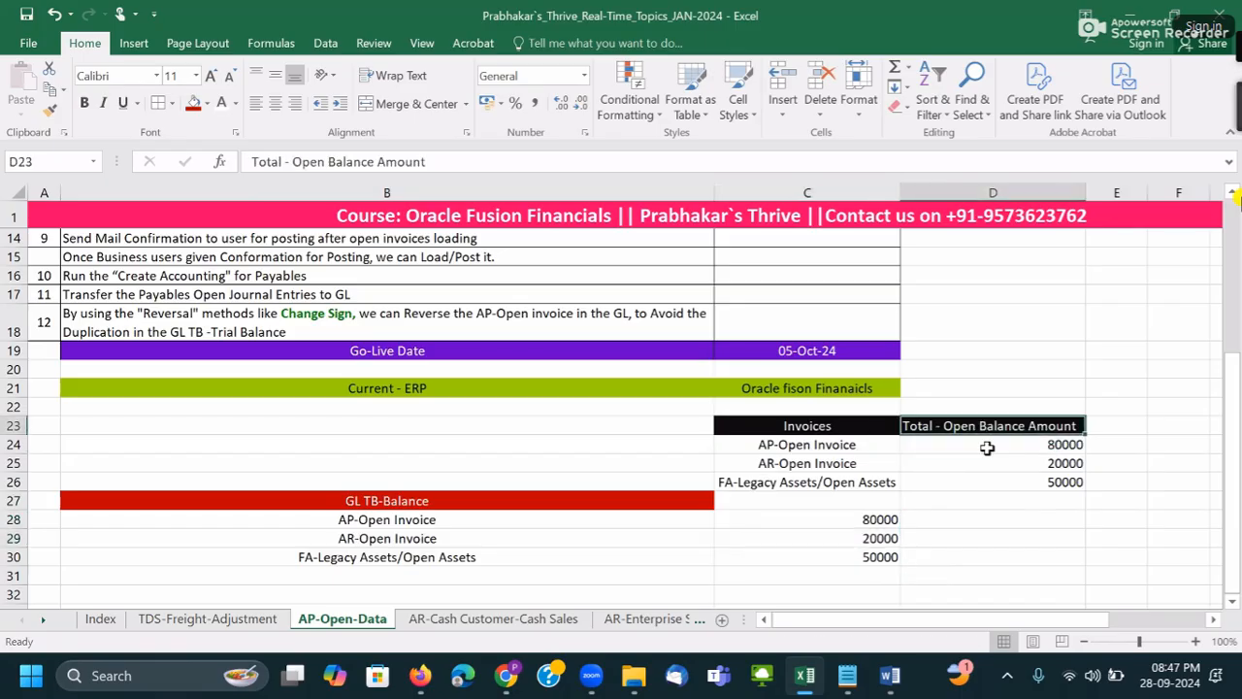
key(ctrl+c)
click(789, 501)
key(ctrl+v)
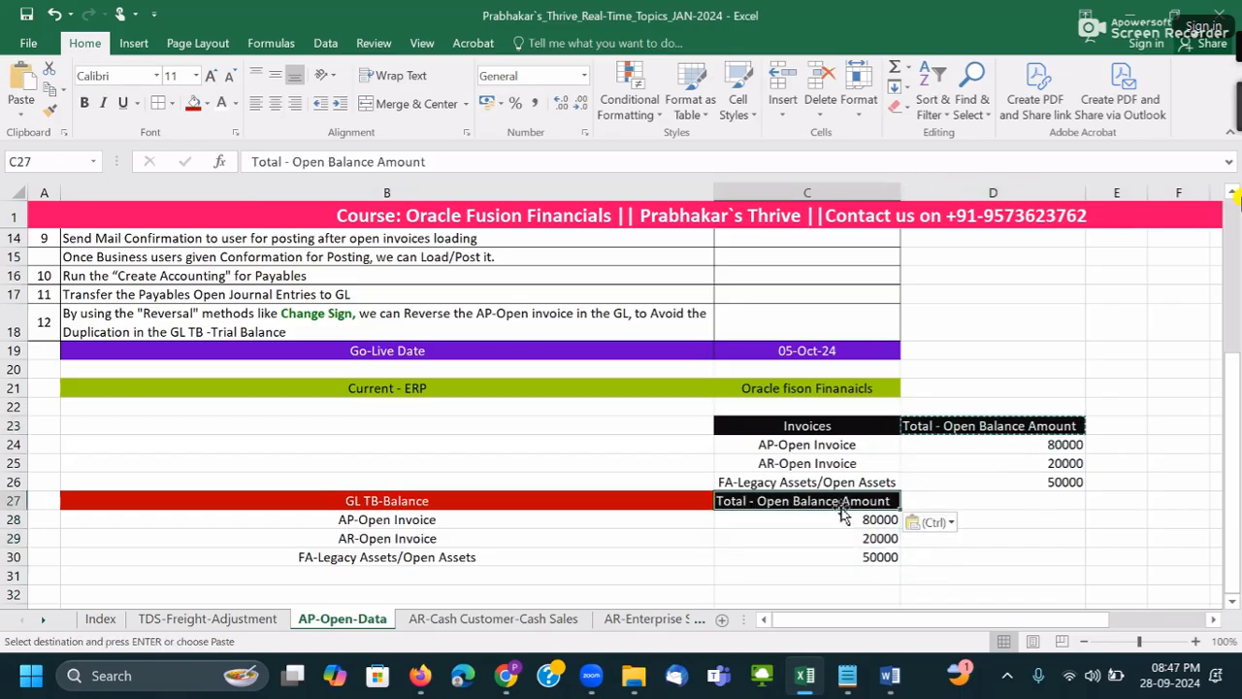
- Move the GL TB-Balance table in B27:C30 down one row so that it starts at B28
scroll(659, 467, down, 2)
scroll(640, 438, up, 2)
drag(103, 502, 876, 555)
key(ctrl+c)
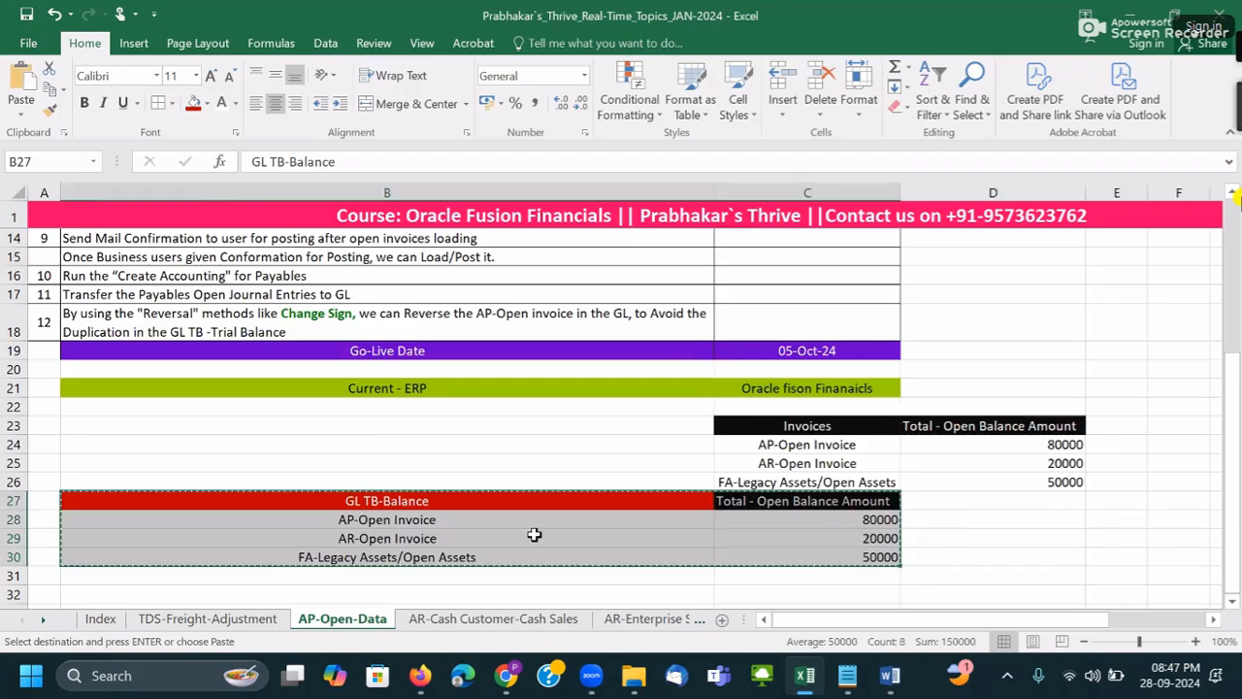
click(325, 520)
key(Return)
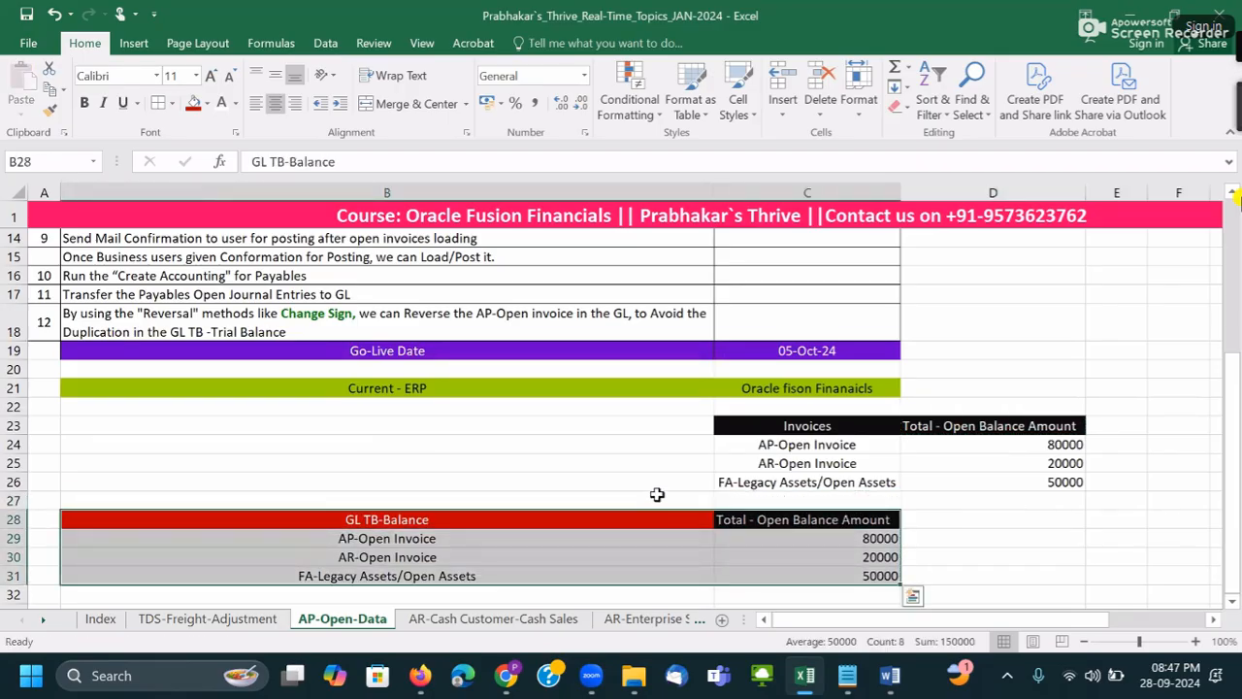
click(657, 495)
scroll(775, 487, down, 1)
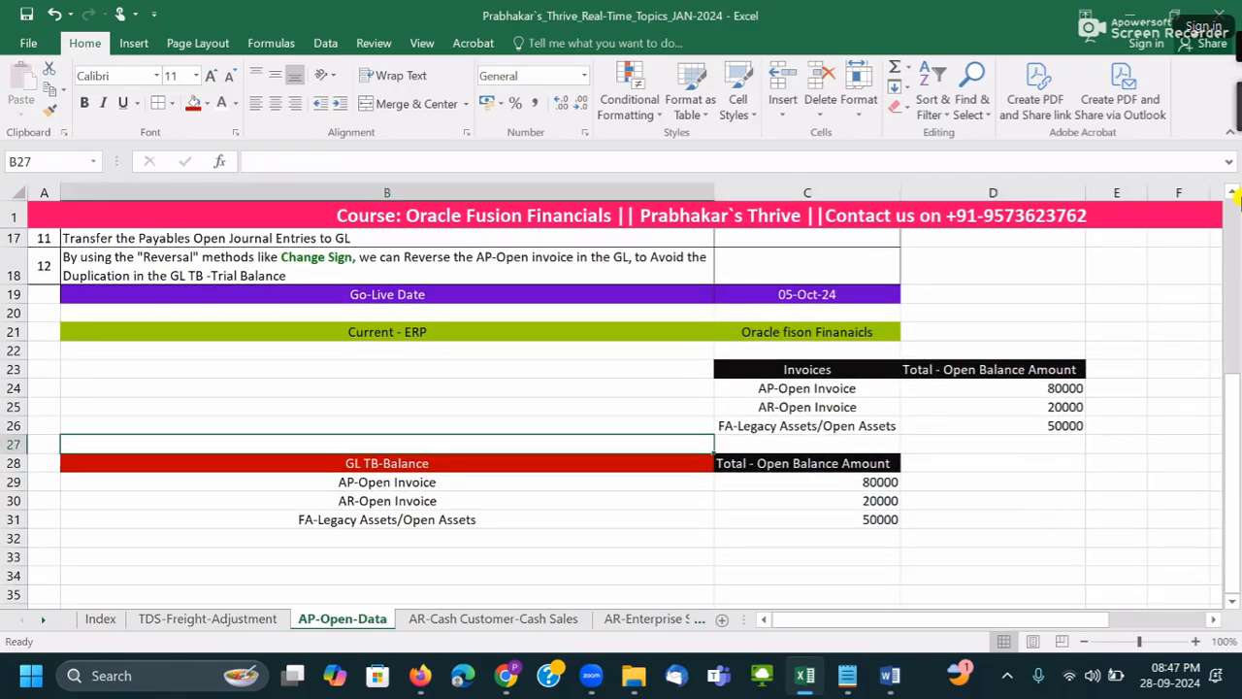
- Change the Invoices heading in C23 to "Subledger - Invoices"
double_click(827, 349)
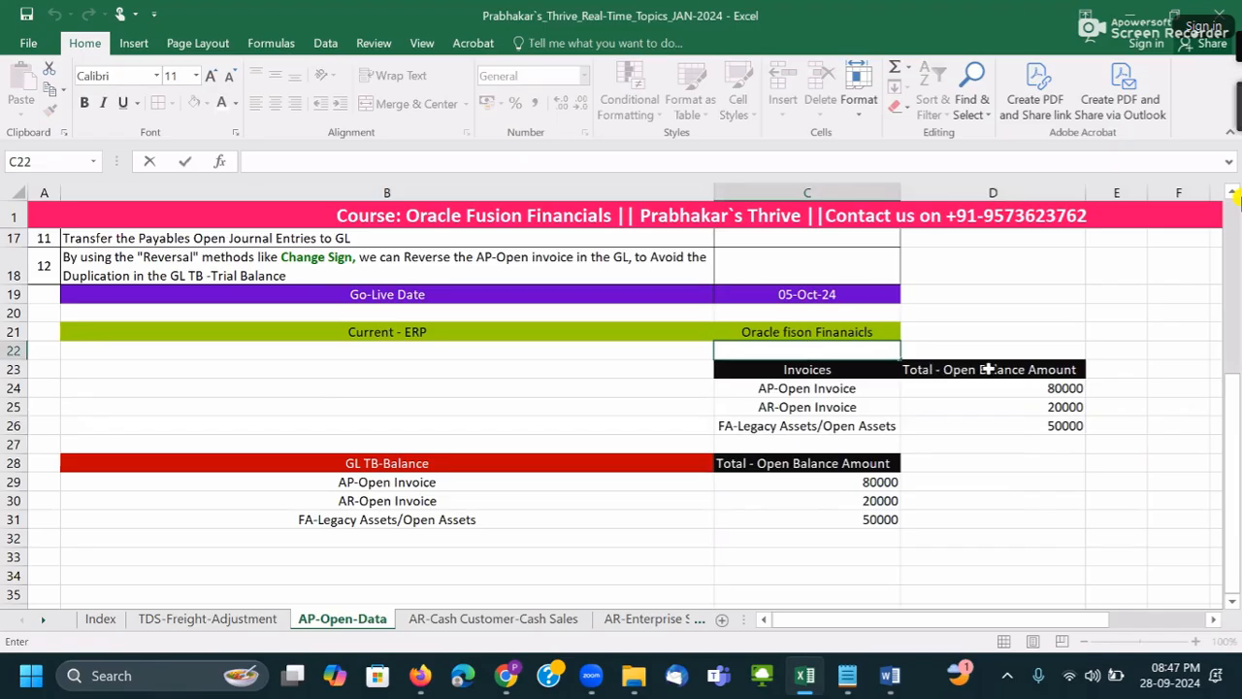
double_click(943, 369)
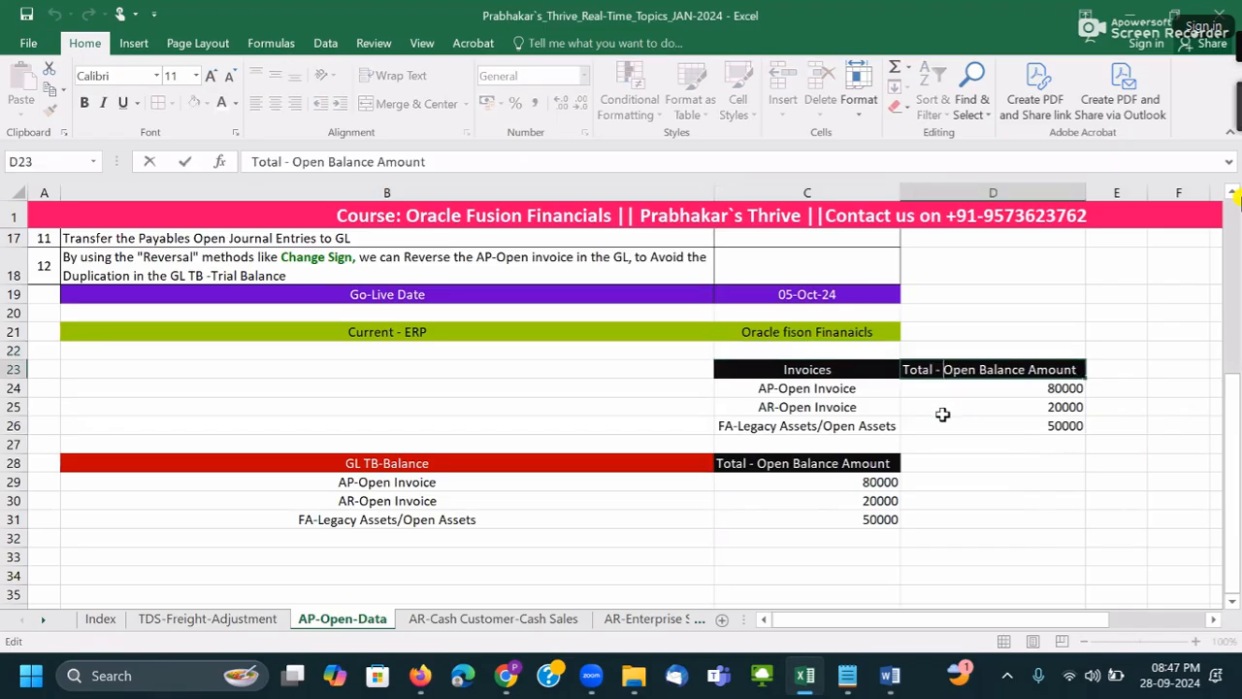
click(835, 368)
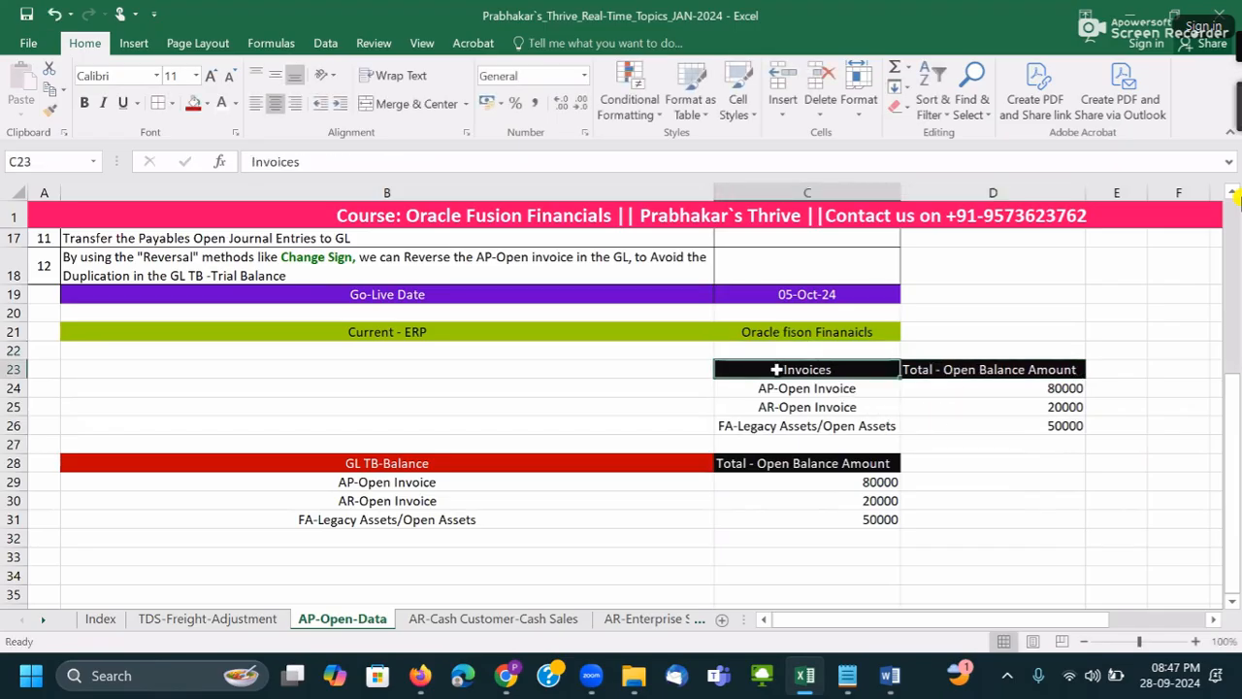
double_click(781, 369)
text(Su)
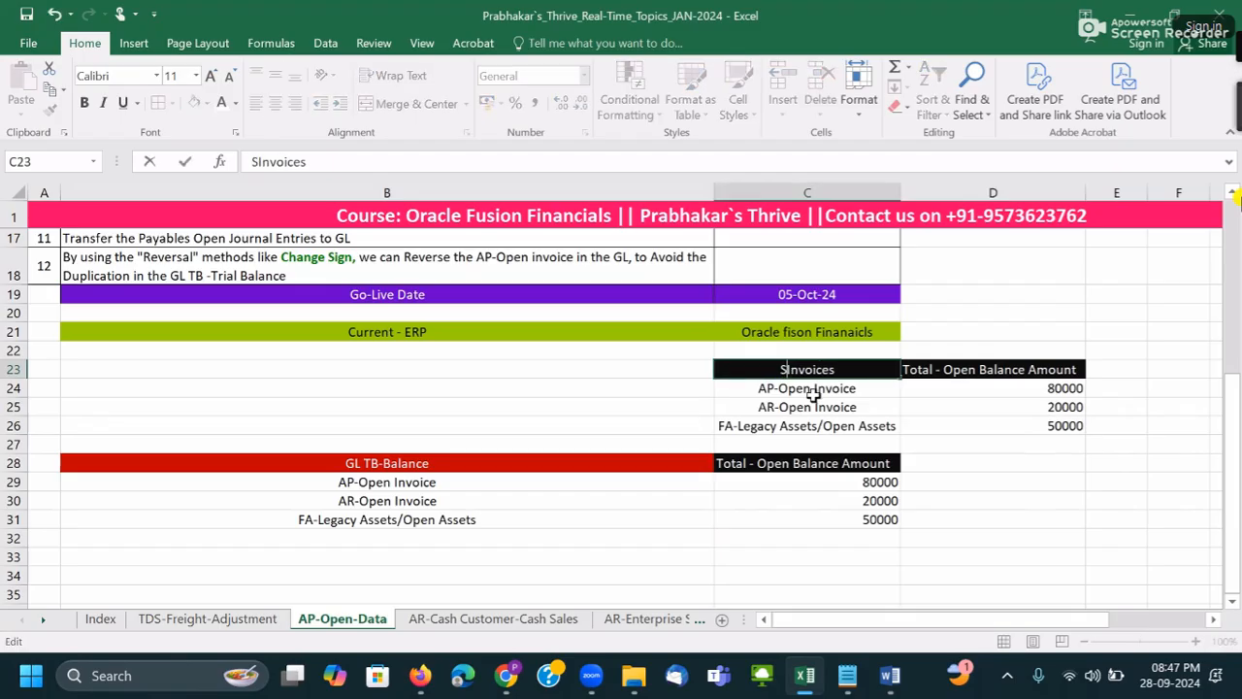
text(bledger)
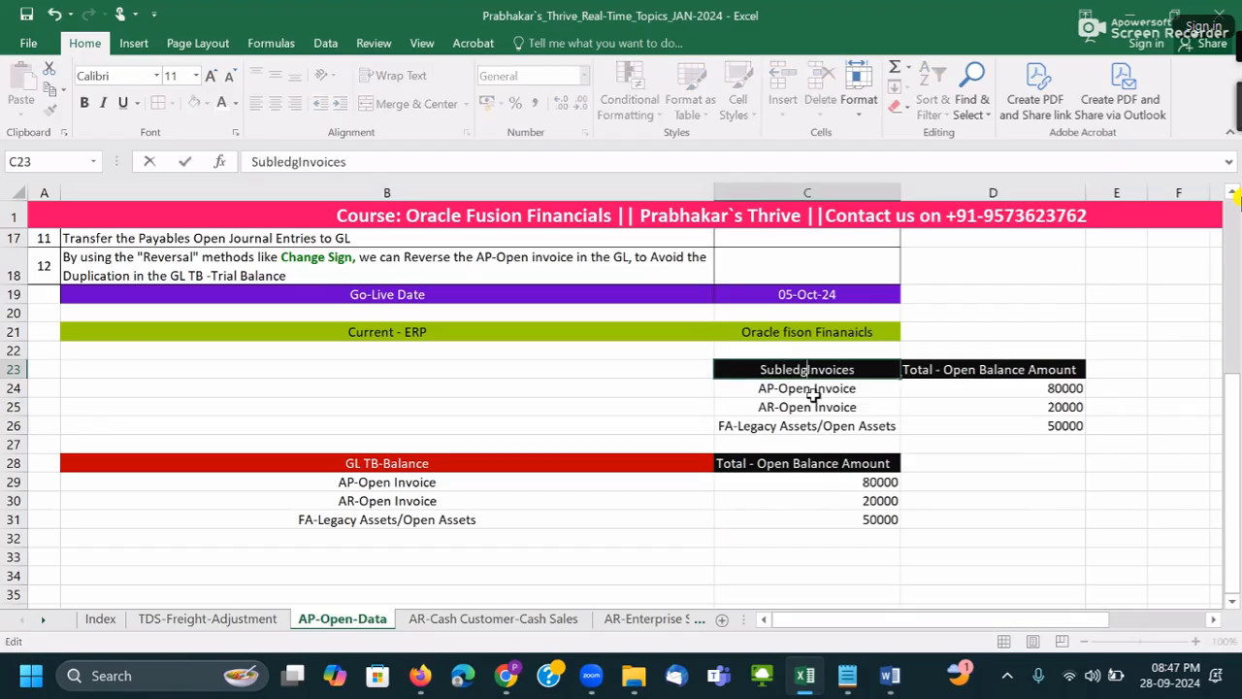
text( -)
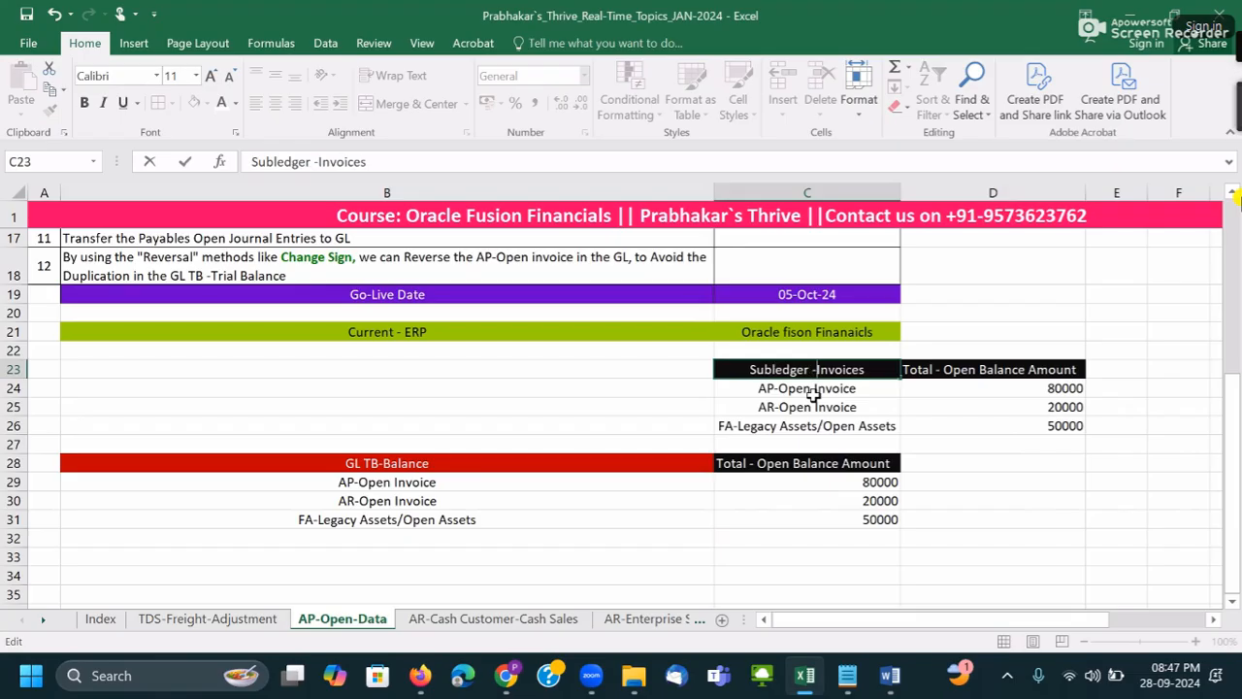
key(BackSpace)
click(979, 422)
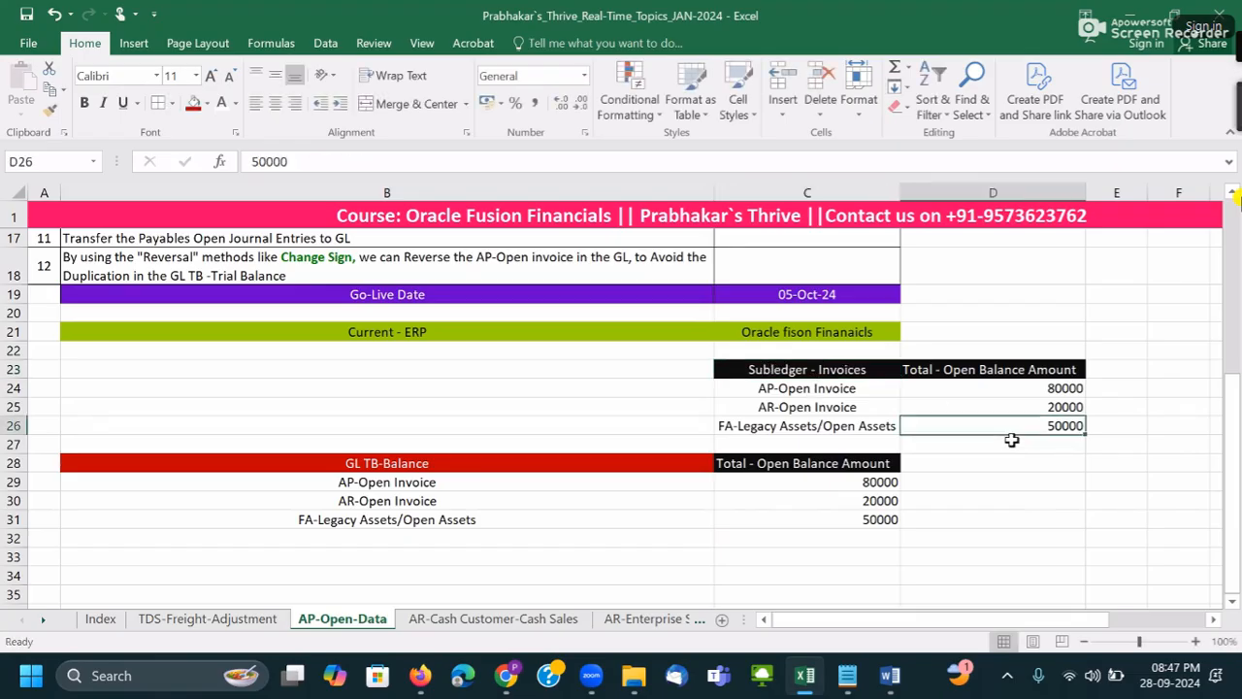
click(813, 391)
click(776, 370)
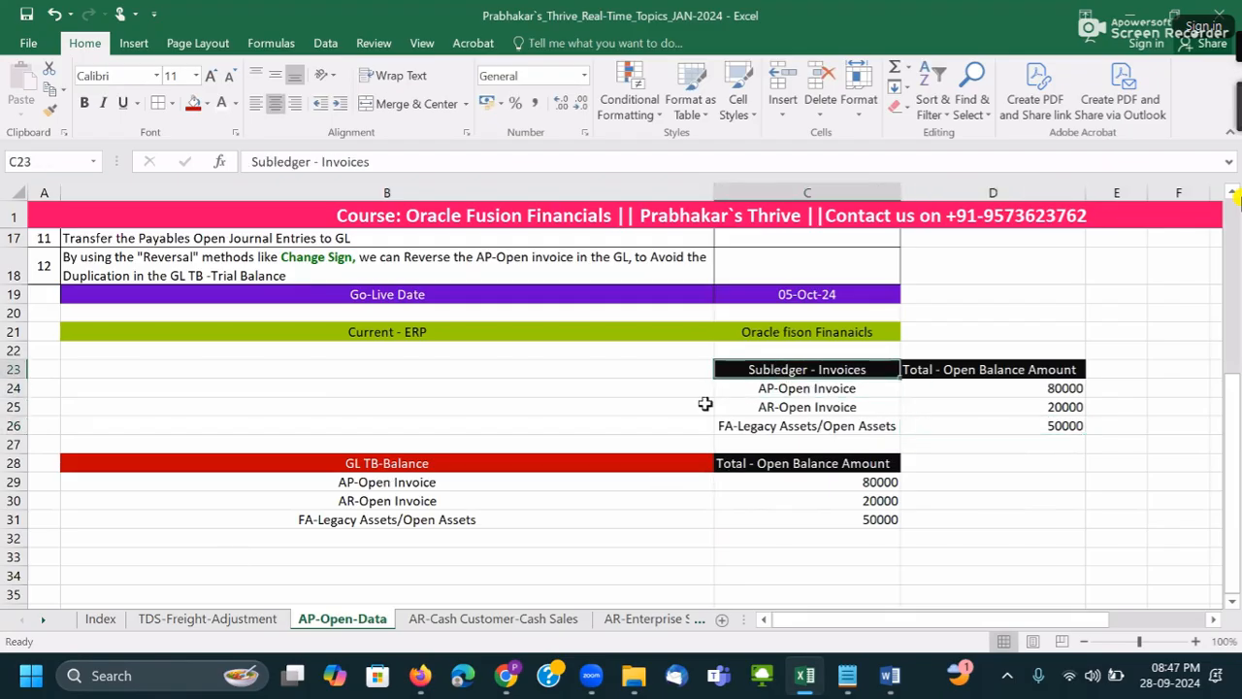
- Add all borders to the GL TB-Balance table in B28:C31 and center its contents
drag(103, 463, 842, 526)
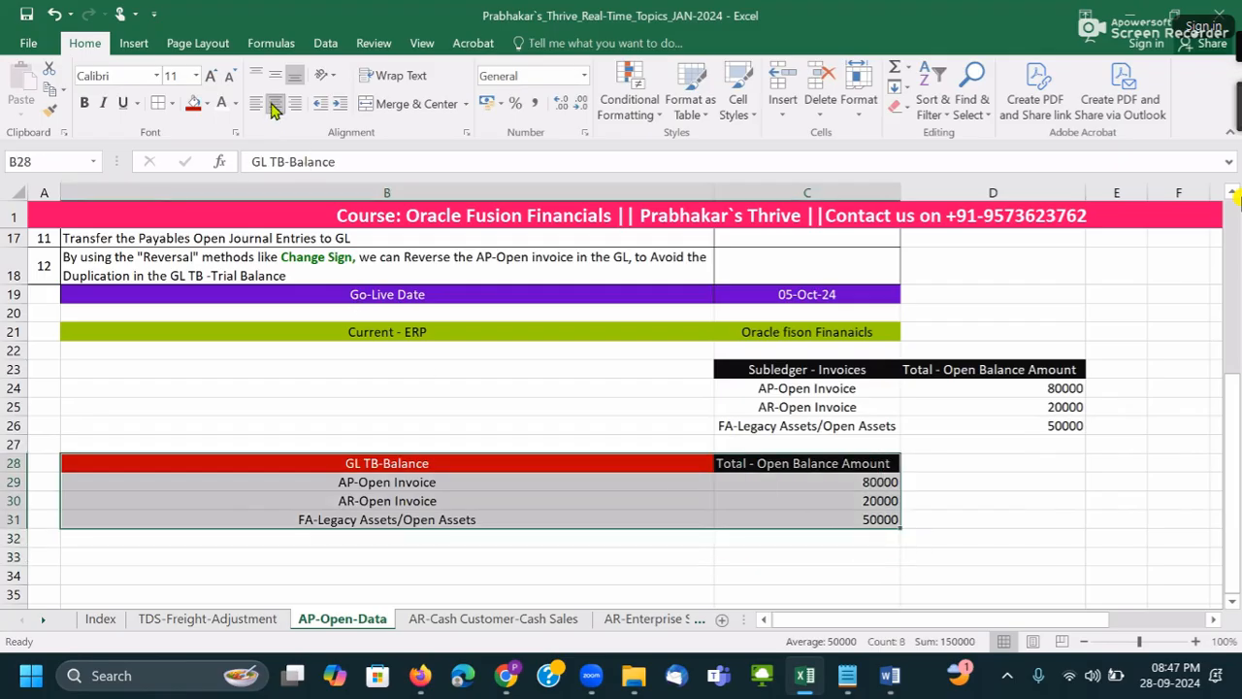
click(160, 105)
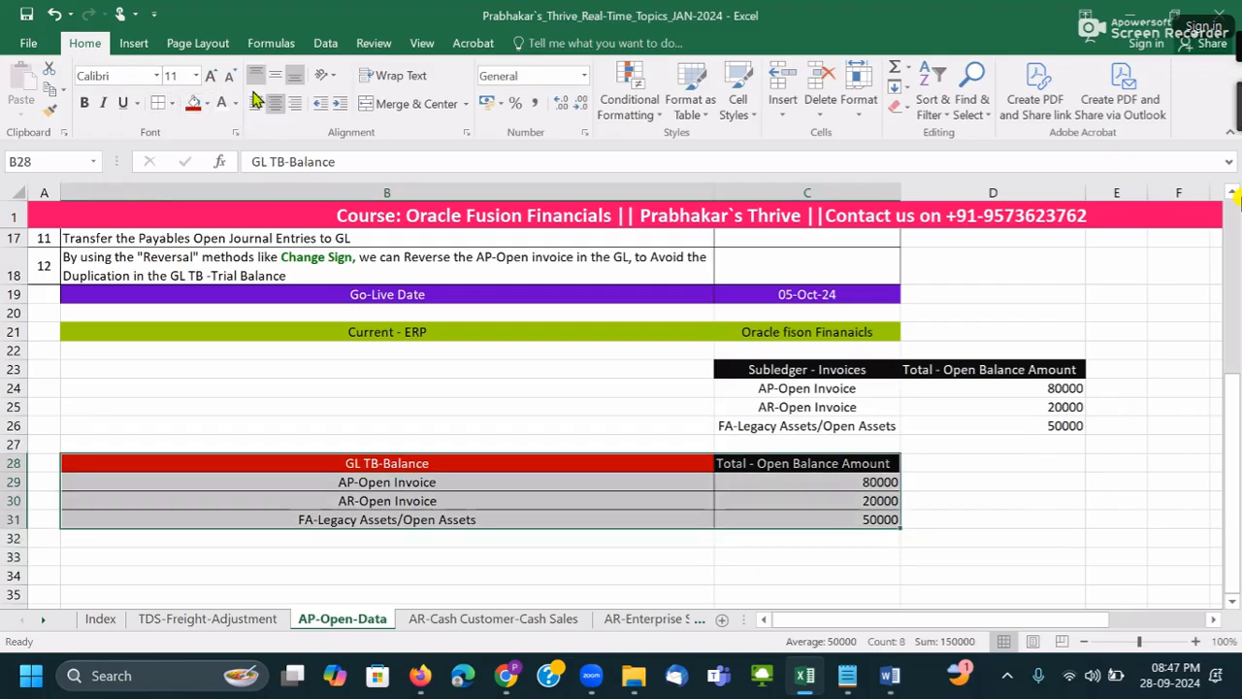
click(255, 104)
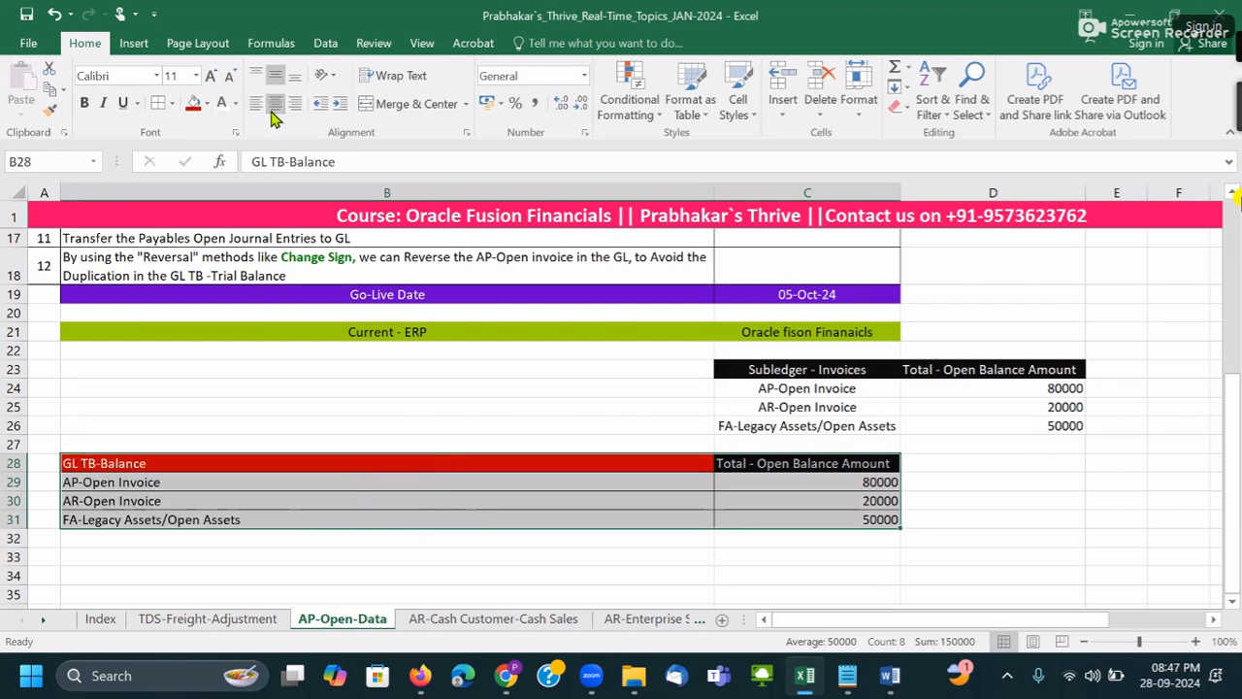
click(276, 104)
- Add all borders to the Subledger - Invoices table in C23:D26 and center its contents
drag(764, 375, 1035, 432)
click(255, 104)
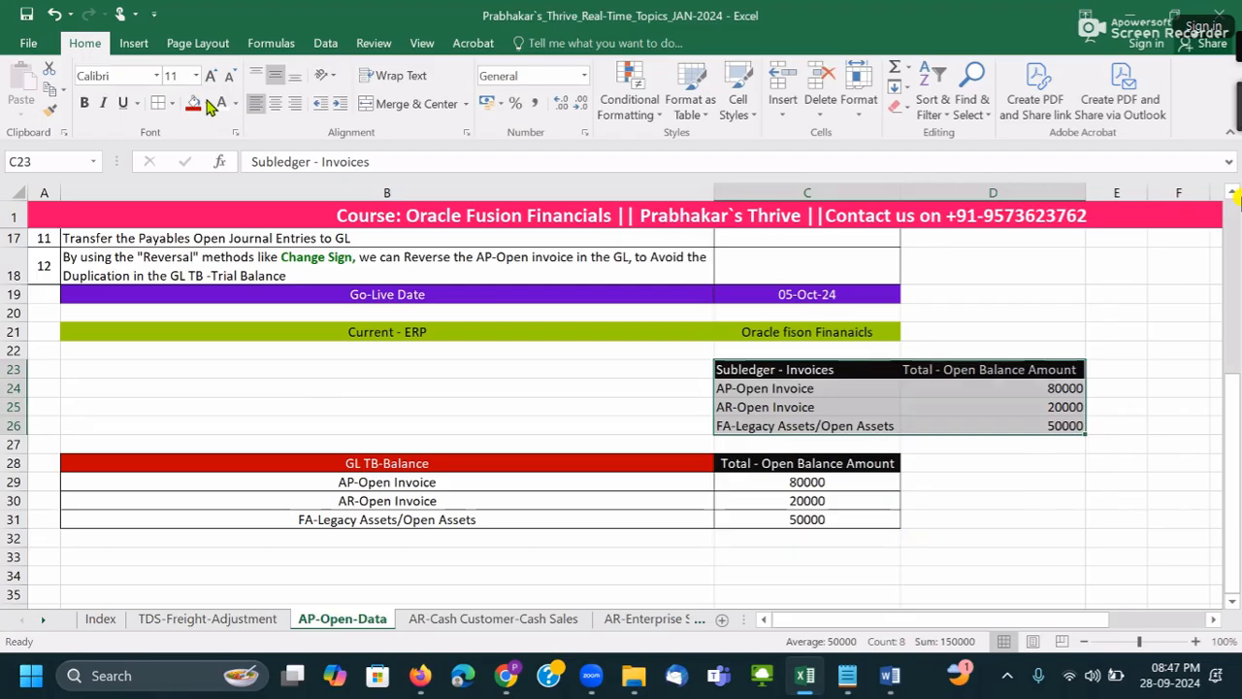
click(277, 104)
click(929, 452)
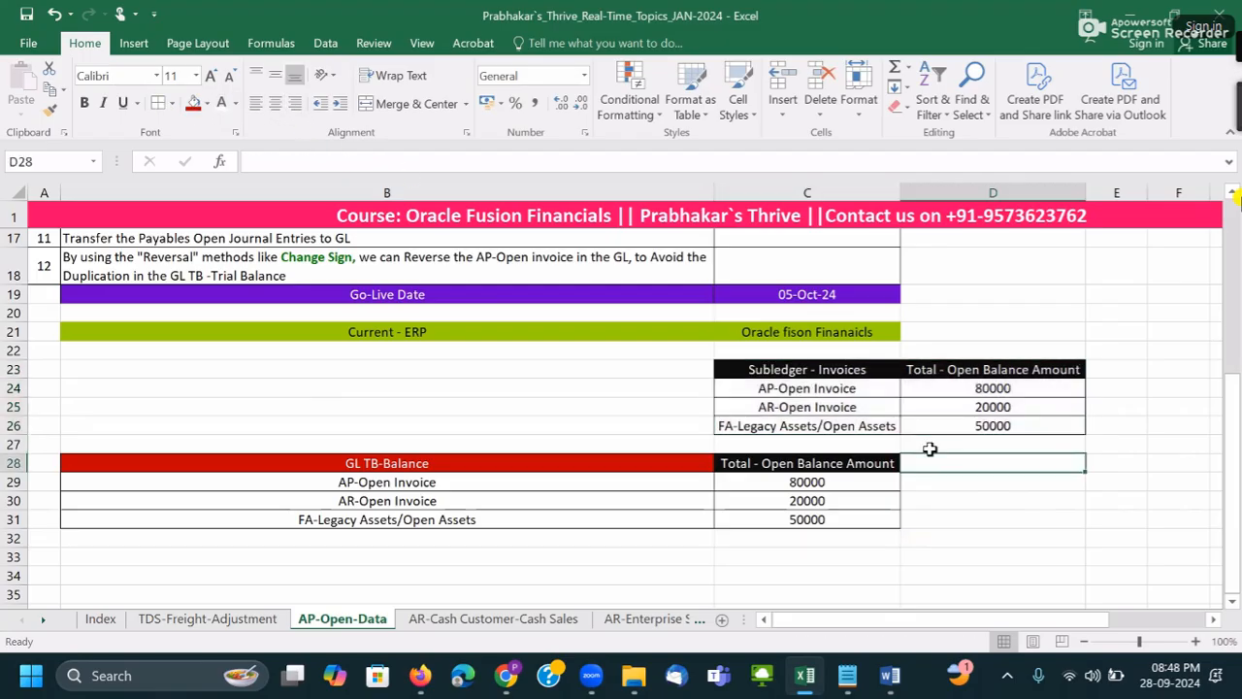
click(968, 378)
click(773, 391)
click(970, 393)
click(996, 445)
drag(963, 390, 968, 425)
click(461, 544)
- Move the GL TB-Balance table from B28:C31 down to the range starting at B33
drag(197, 461, 796, 514)
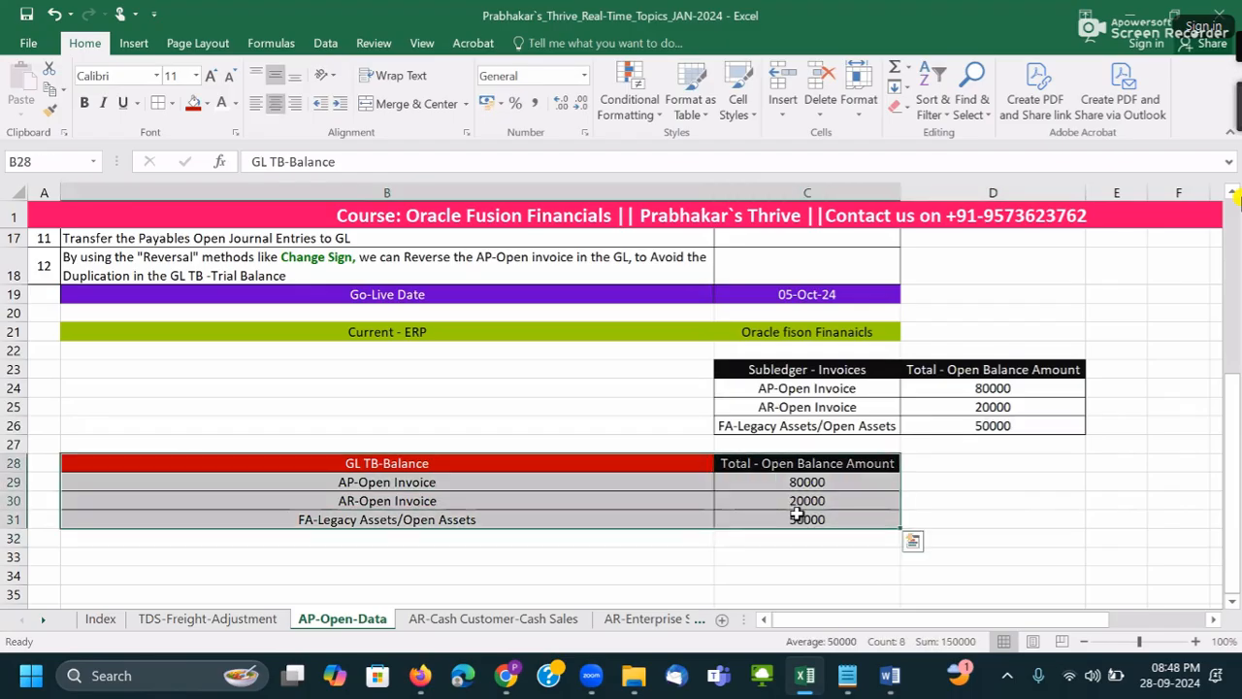
key(ctrl+c)
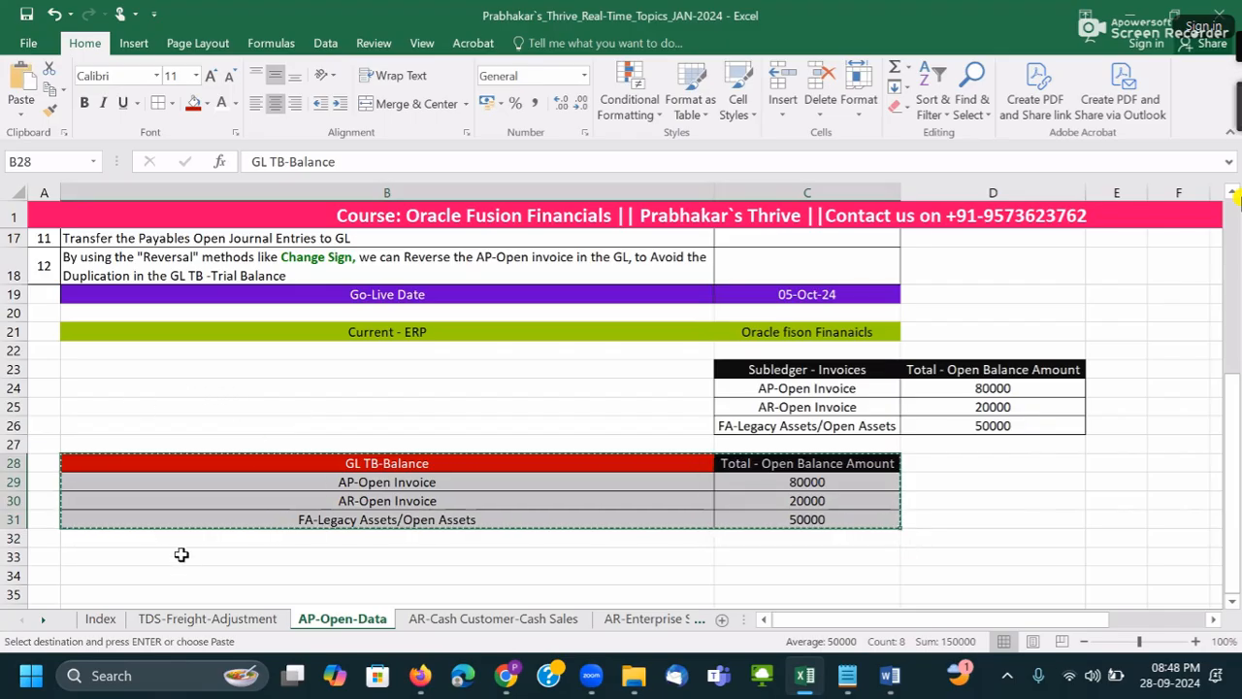
scroll(166, 551, down, 1)
click(128, 483)
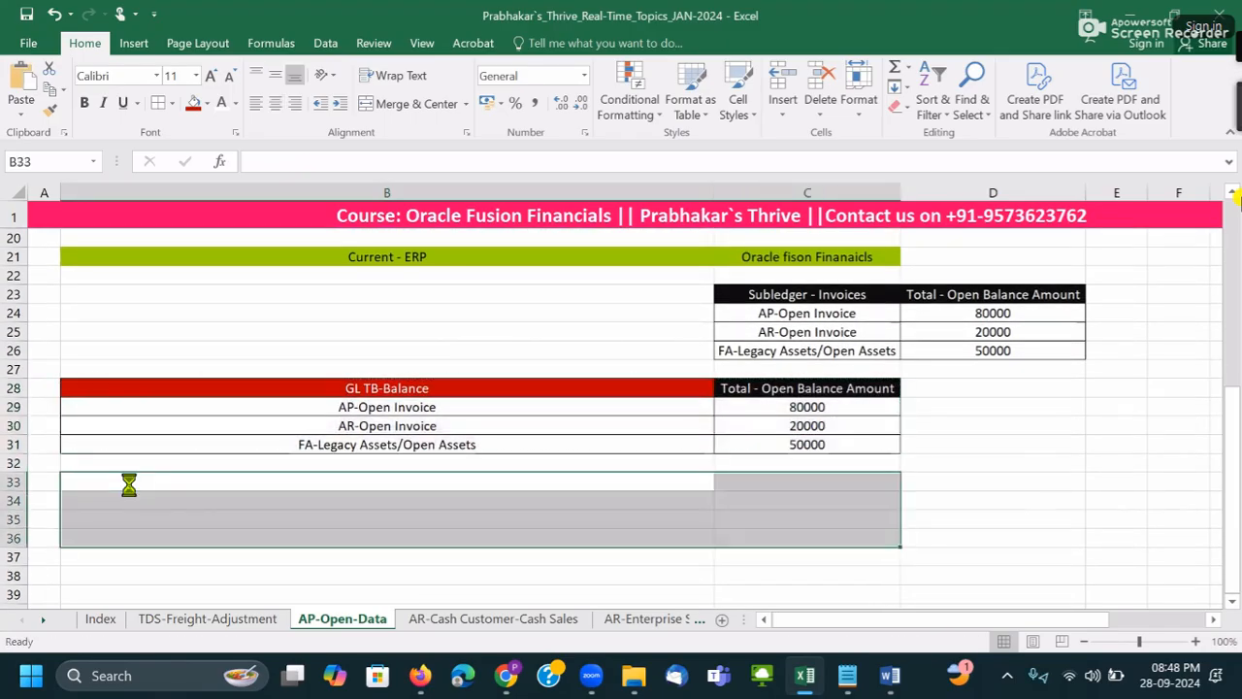
key(Return)
- Go back to the checklist and select the Run the "Create Accounting" for Payables activity in B16
click(787, 405)
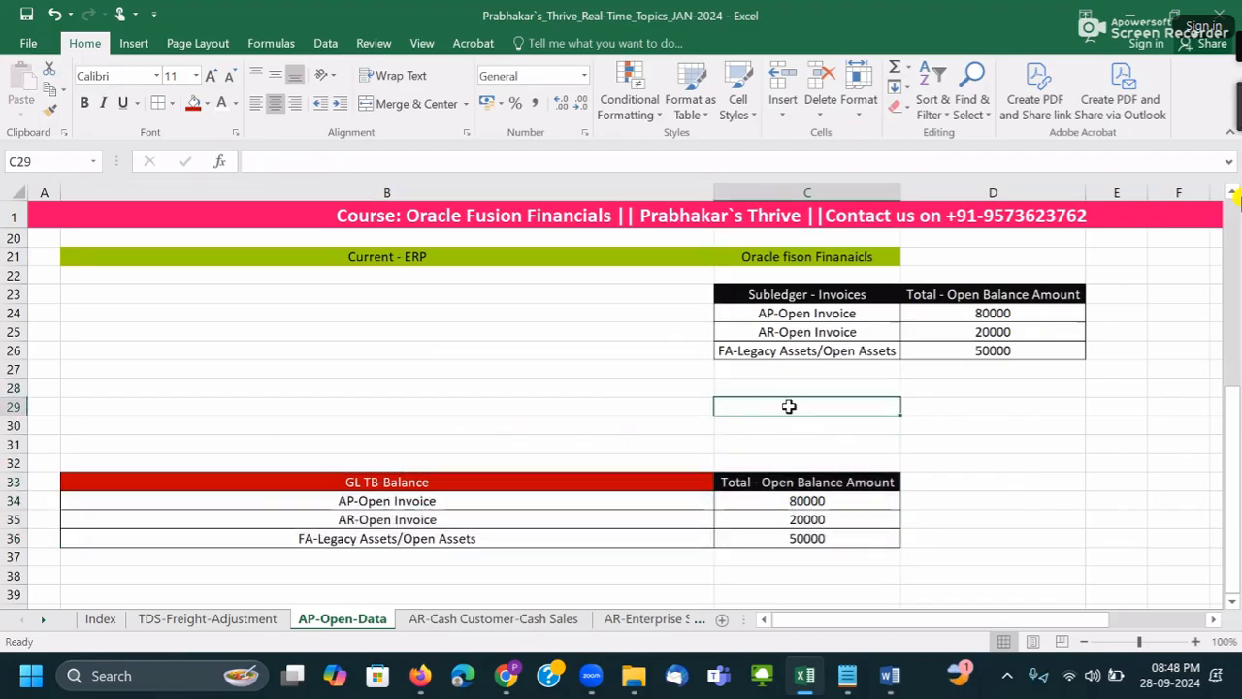
scroll(788, 406, up, 4)
click(260, 388)
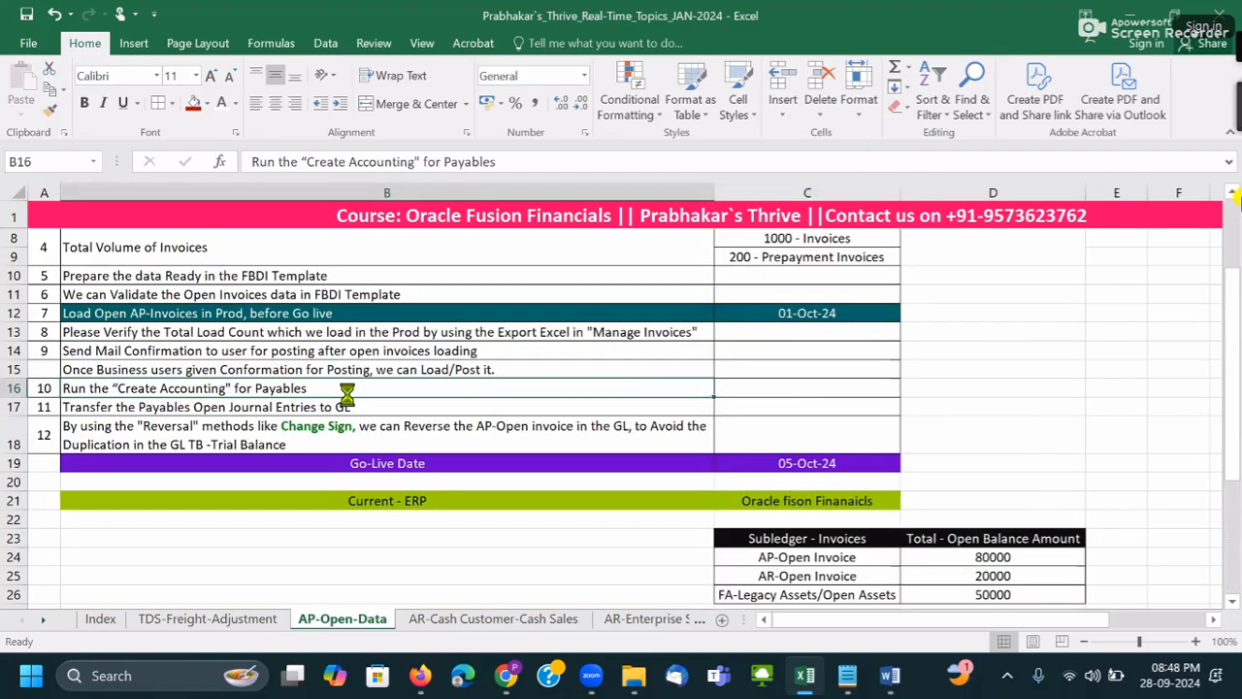
- Place the Run the “Create Accounting” for Payables text from B16 into D29, between the two balance tables
key(ctrl+x)
scroll(824, 520, down, 5)
scroll(837, 424, up, 1)
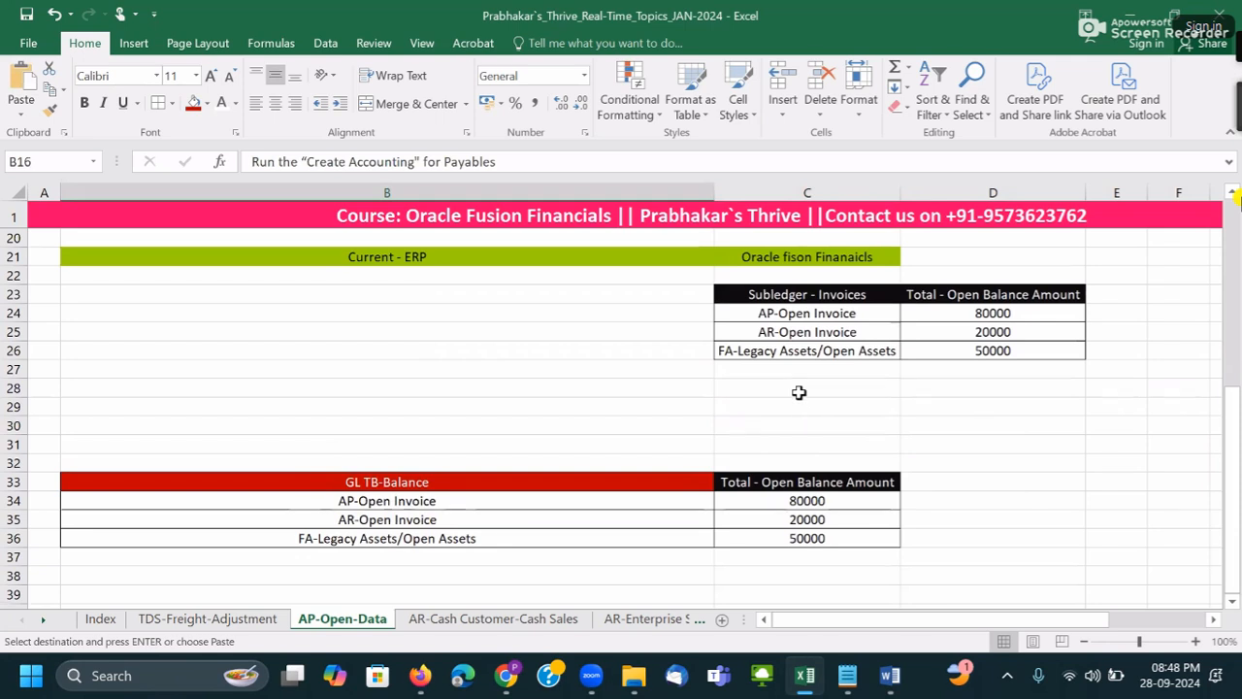
click(798, 392)
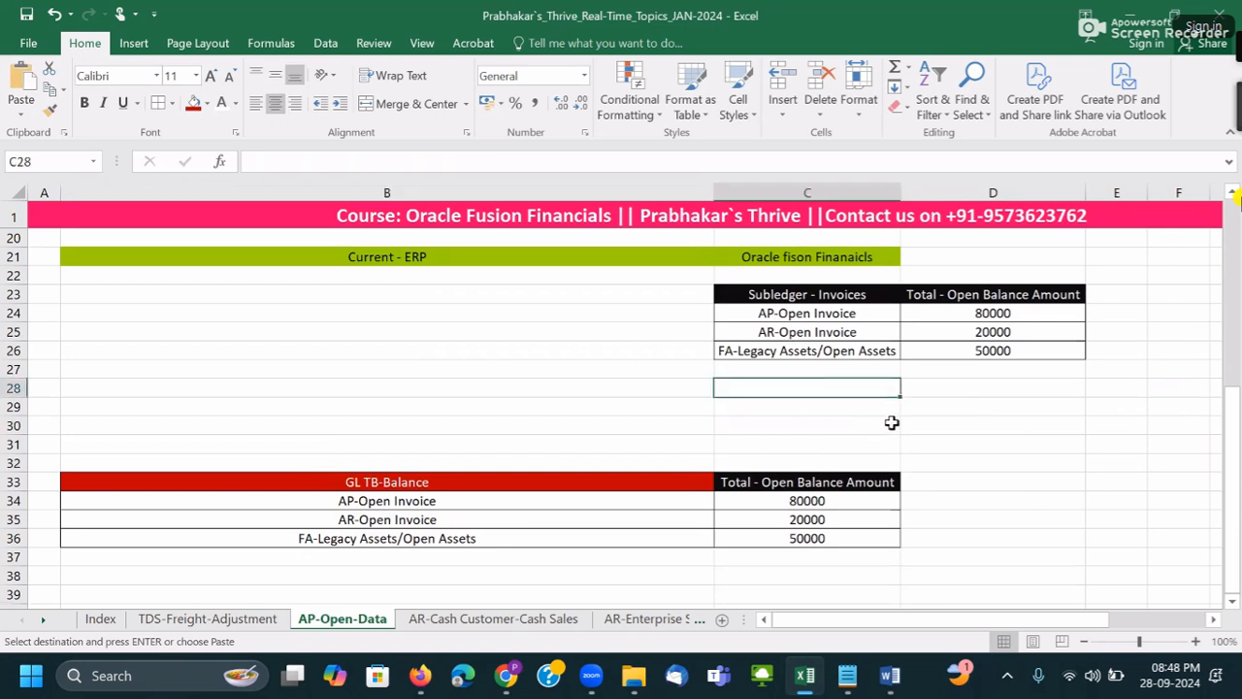
drag(798, 294, 932, 351)
click(945, 407)
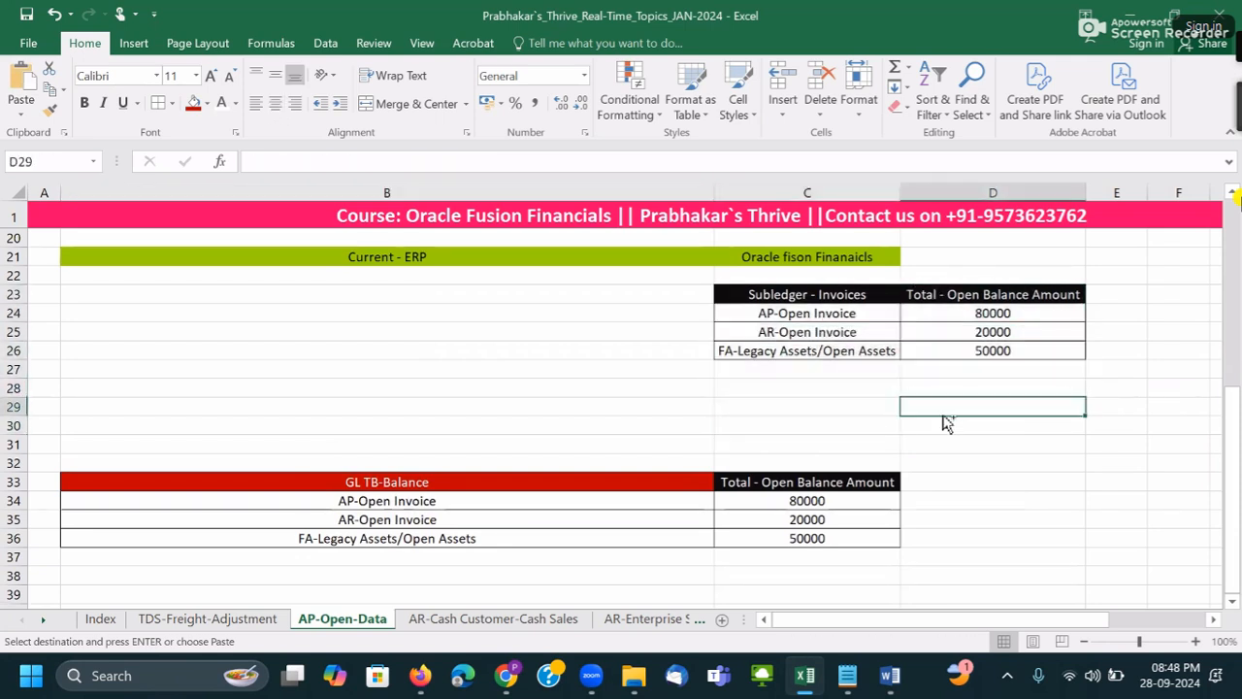
key(ctrl+v)
drag(786, 294, 954, 356)
key(ctrl+c)
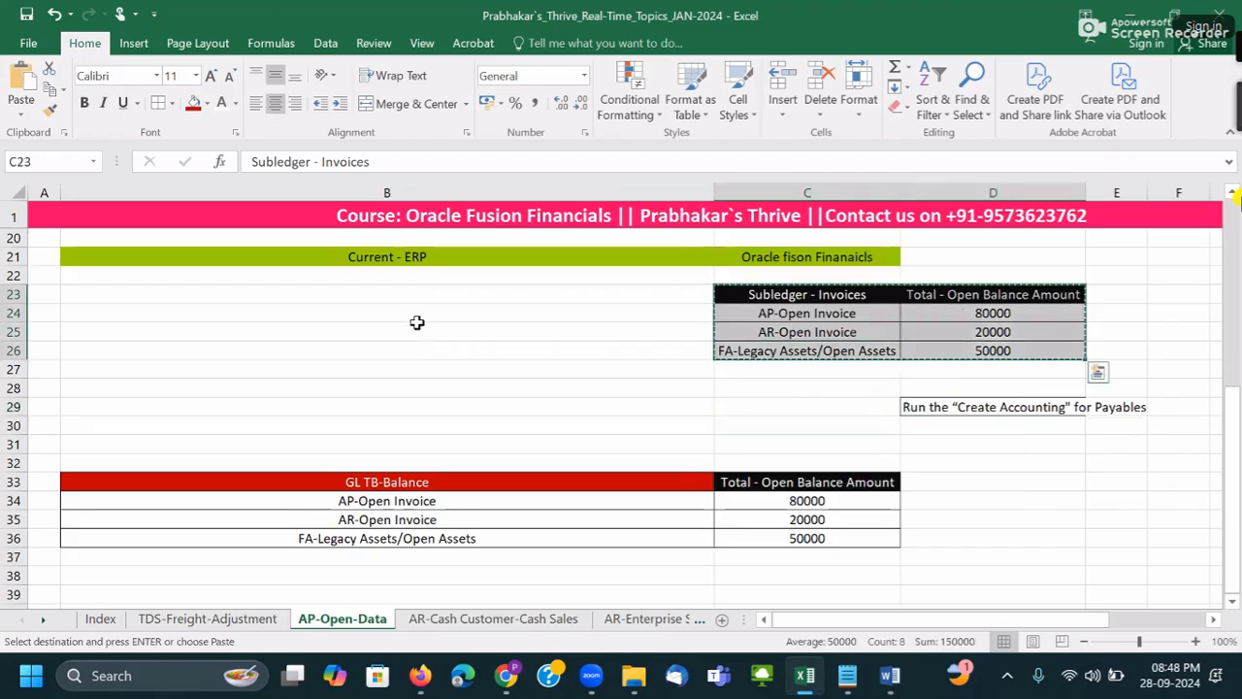
click(272, 313)
key(ctrl+v)
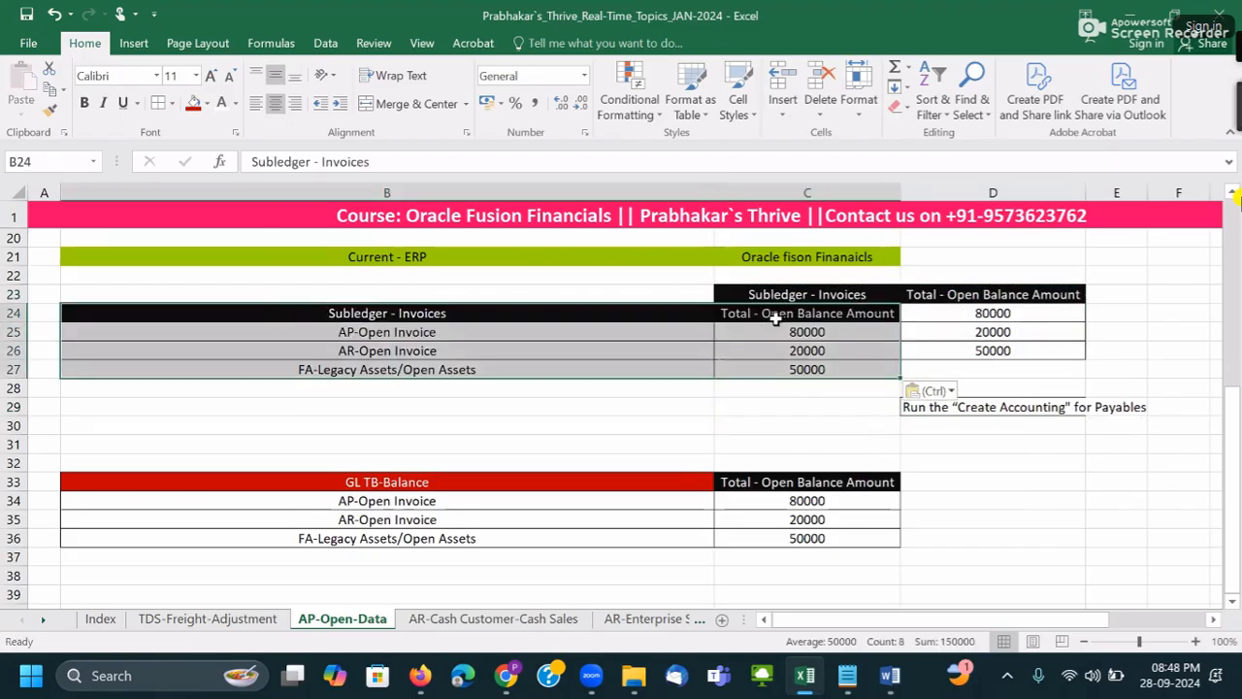
key(ctrl+z)
- Move the Subledger - Invoices table from C23:D26 to the range starting at B24
drag(776, 294, 980, 352)
key(ctrl+x)
click(275, 313)
key(ctrl+v)
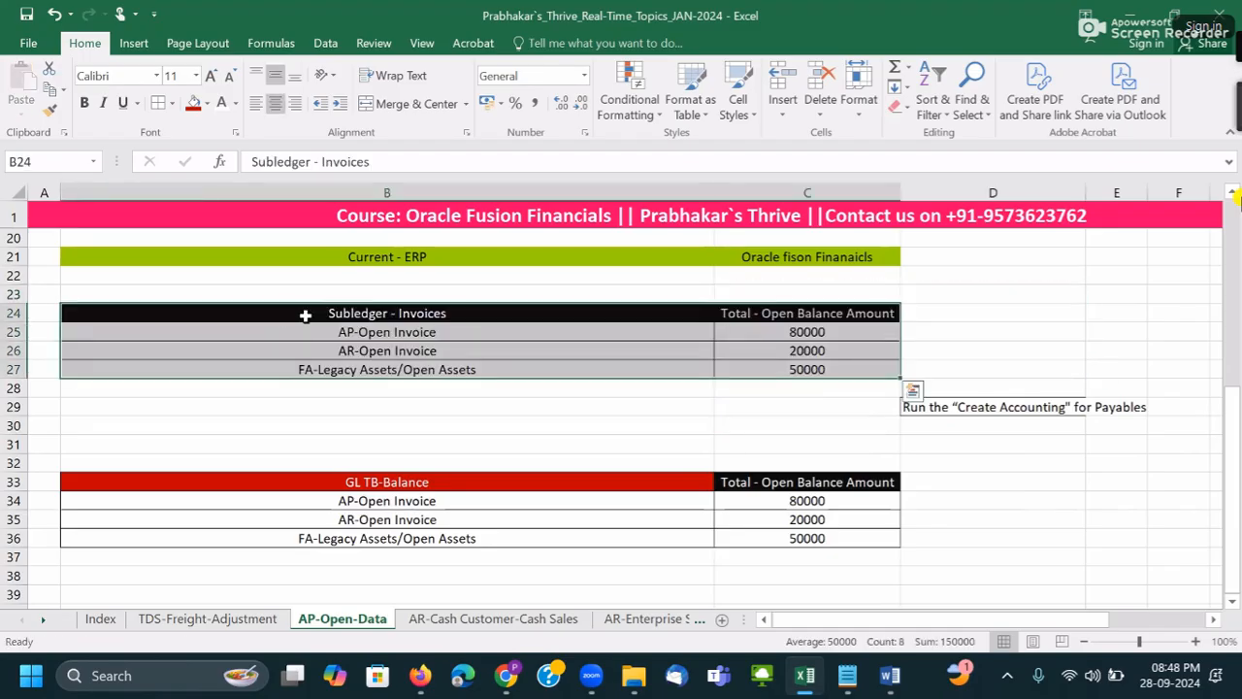
- Move the Run the “Create Accounting” for Payables text from D29 to B29 and center it
click(812, 405)
click(951, 403)
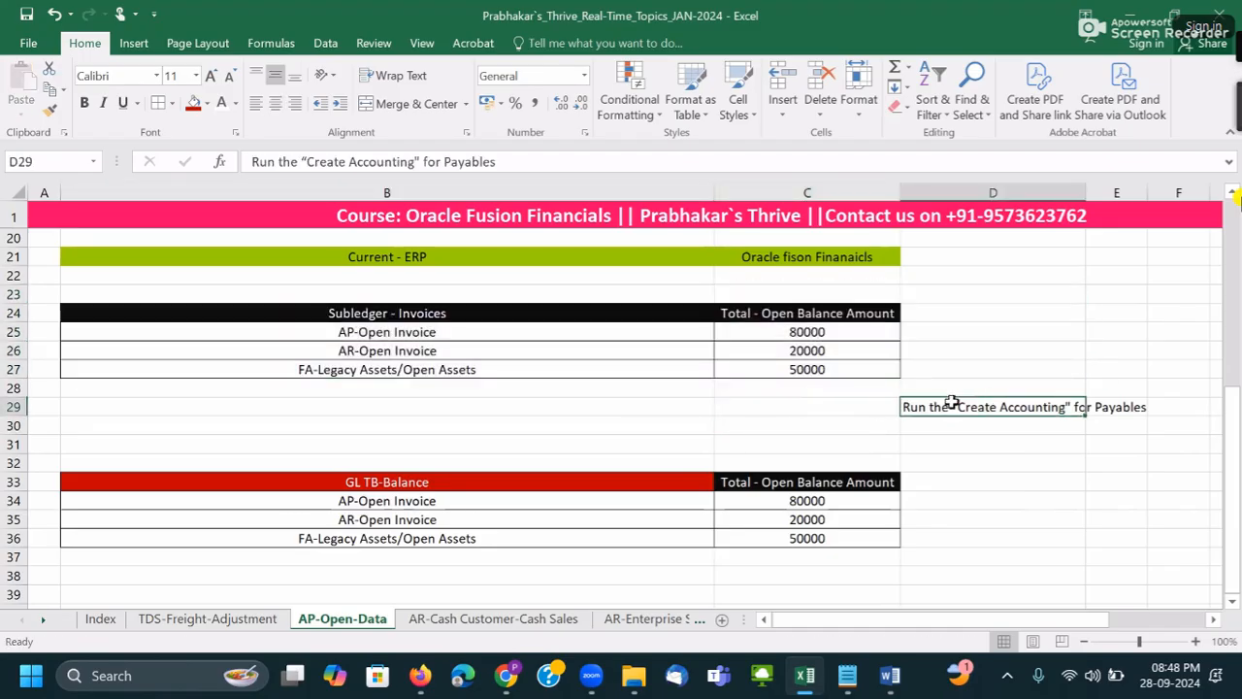
key(ctrl+x)
click(740, 406)
key(ctrl+v)
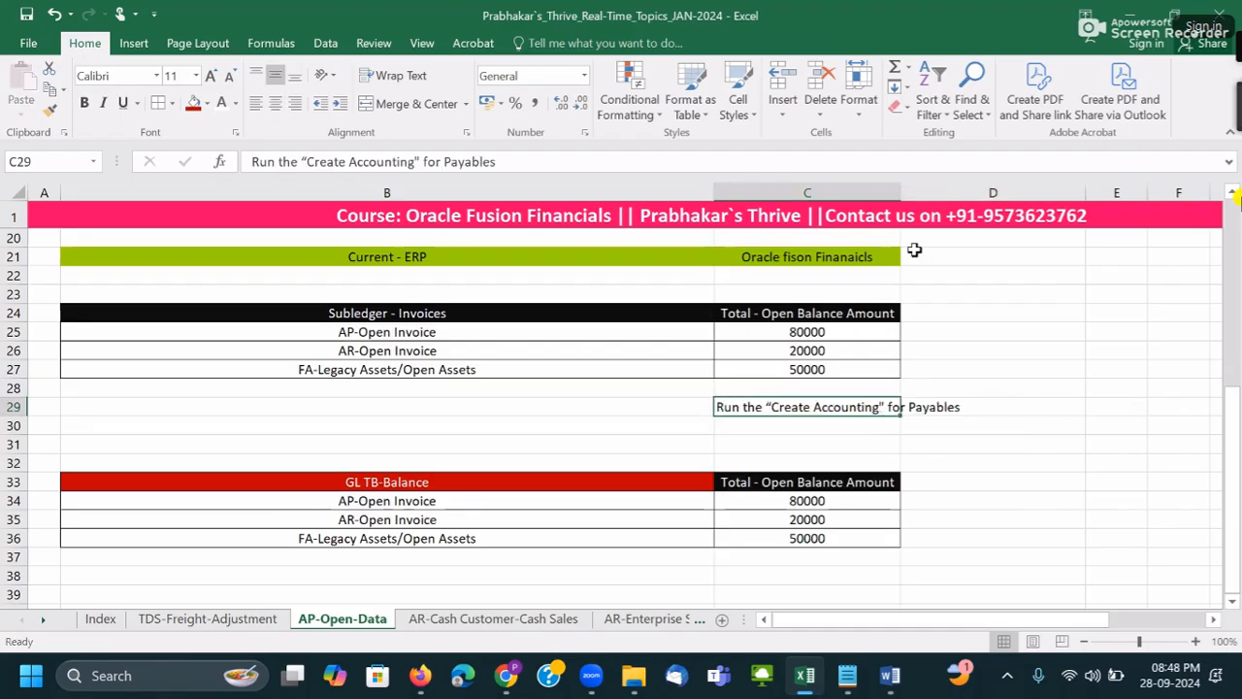
key(ctrl+x)
click(560, 407)
key(ctrl+v)
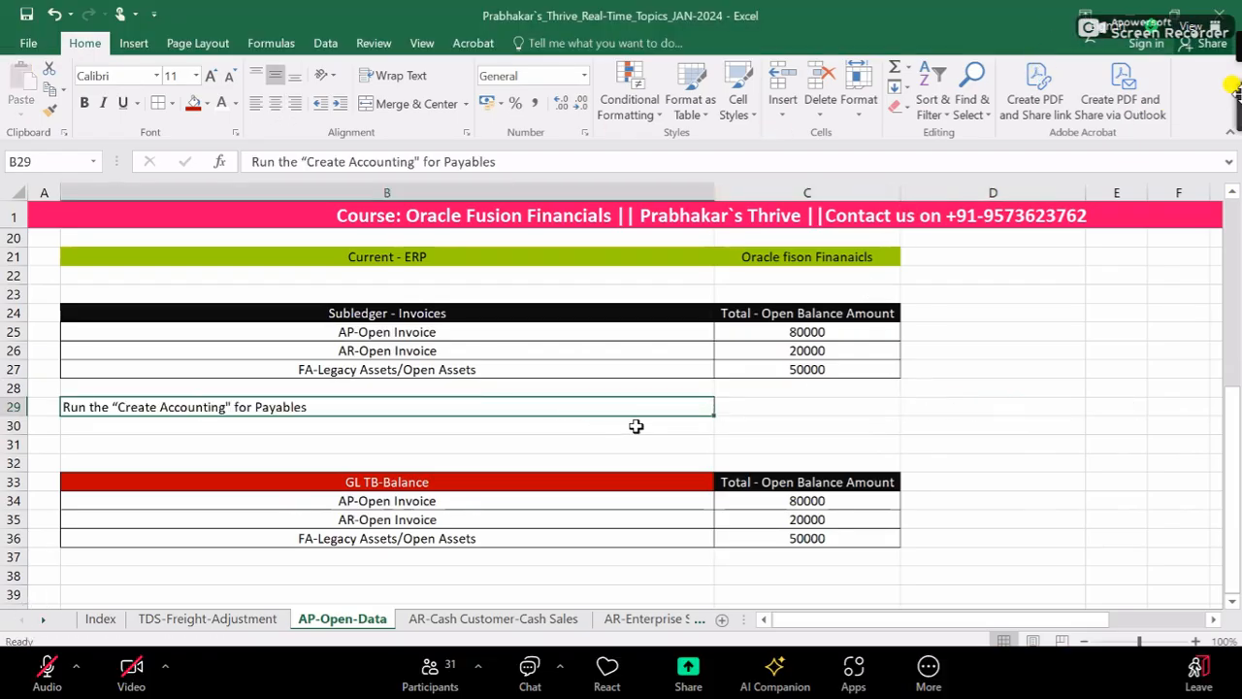
click(276, 110)
click(558, 424)
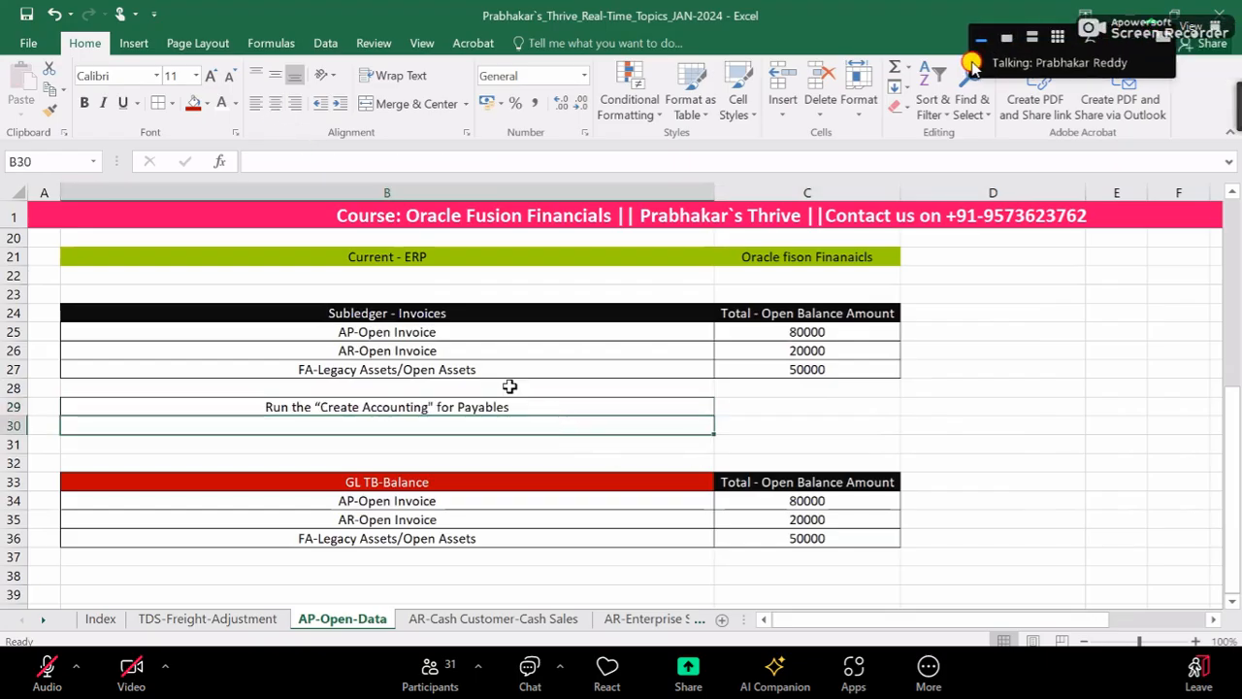
- Examine the Subledger - Invoices entries, the Create Accounting line and the matching GL TB-Balance rows
click(475, 332)
click(452, 314)
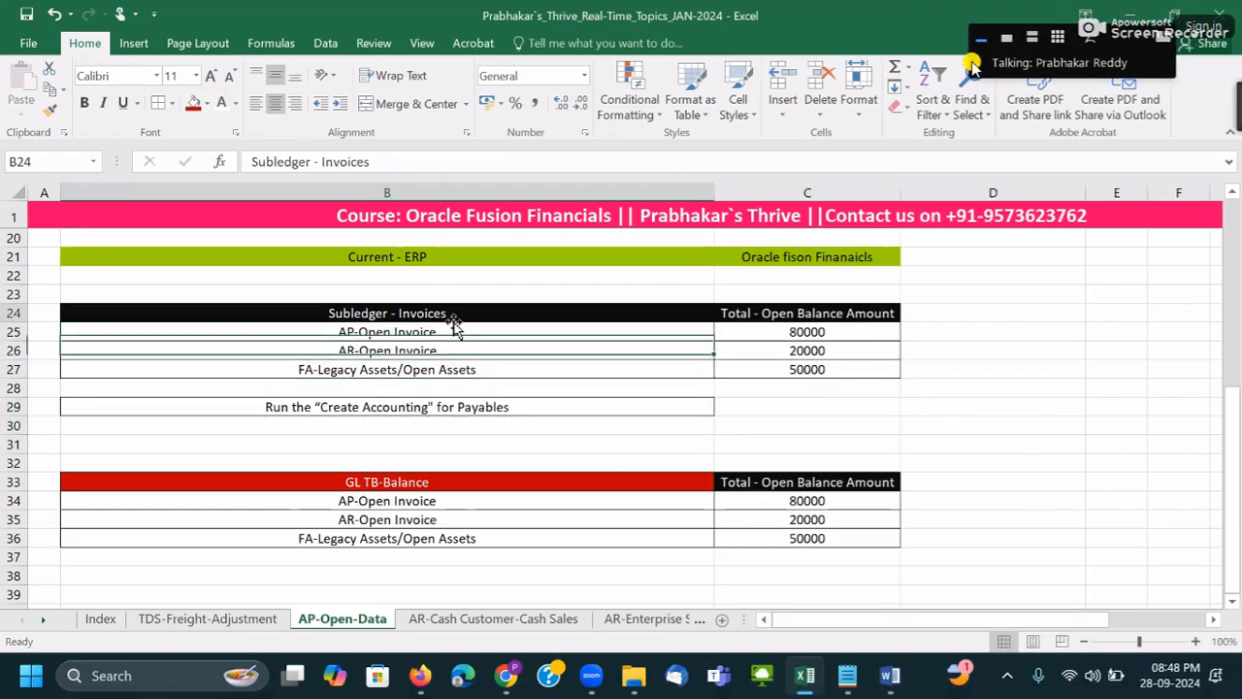
click(529, 411)
click(881, 330)
click(491, 502)
key(Down)
key(Down)
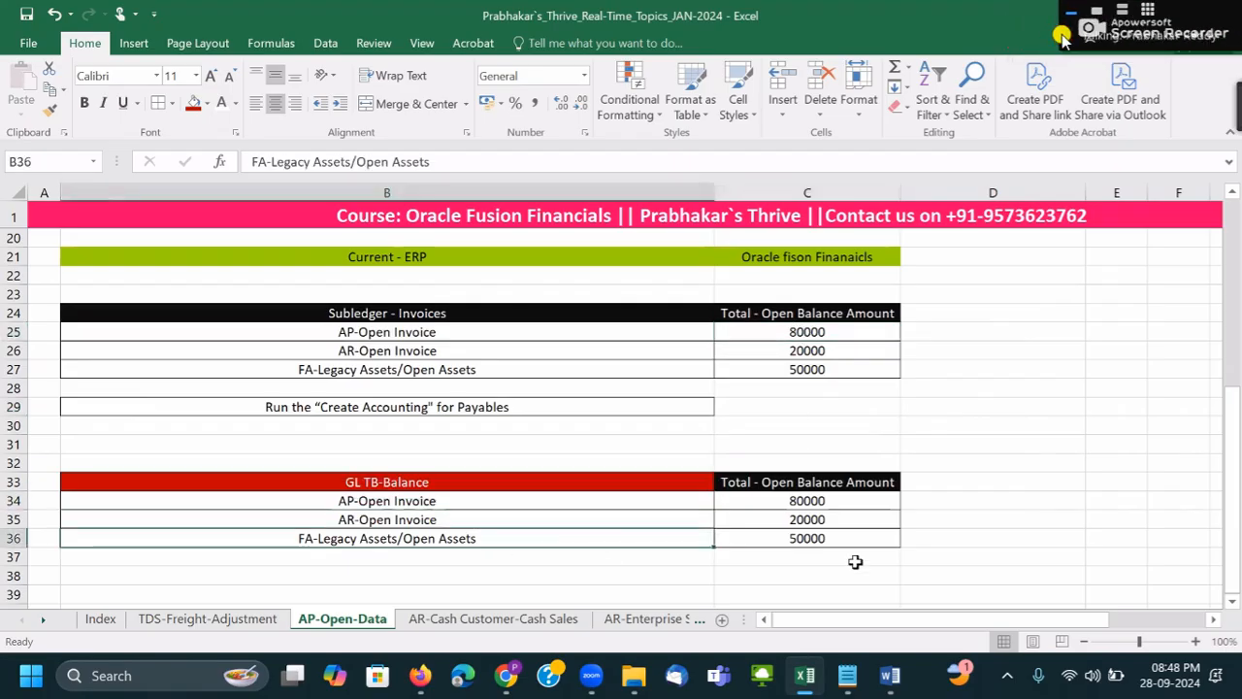
scroll(855, 562, down, 2)
scroll(853, 559, up, 1)
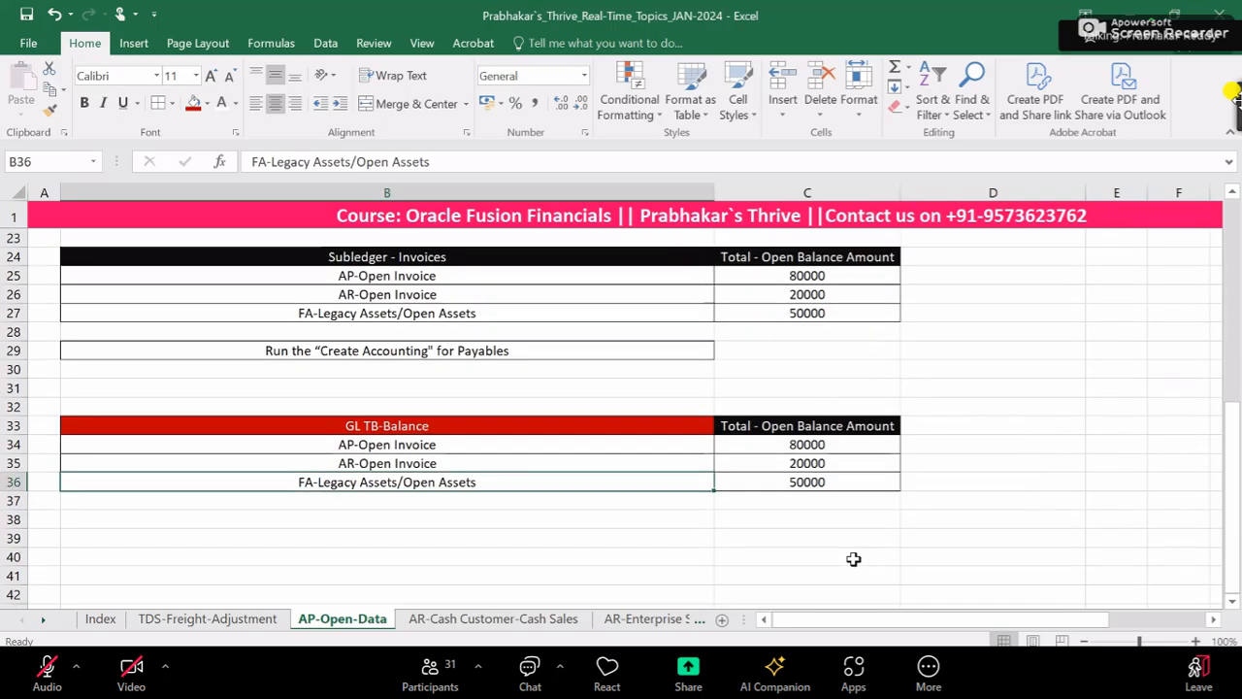
- Change the GL TB-Balance header in B33 to 1st-GL TB-Balance
click(335, 425)
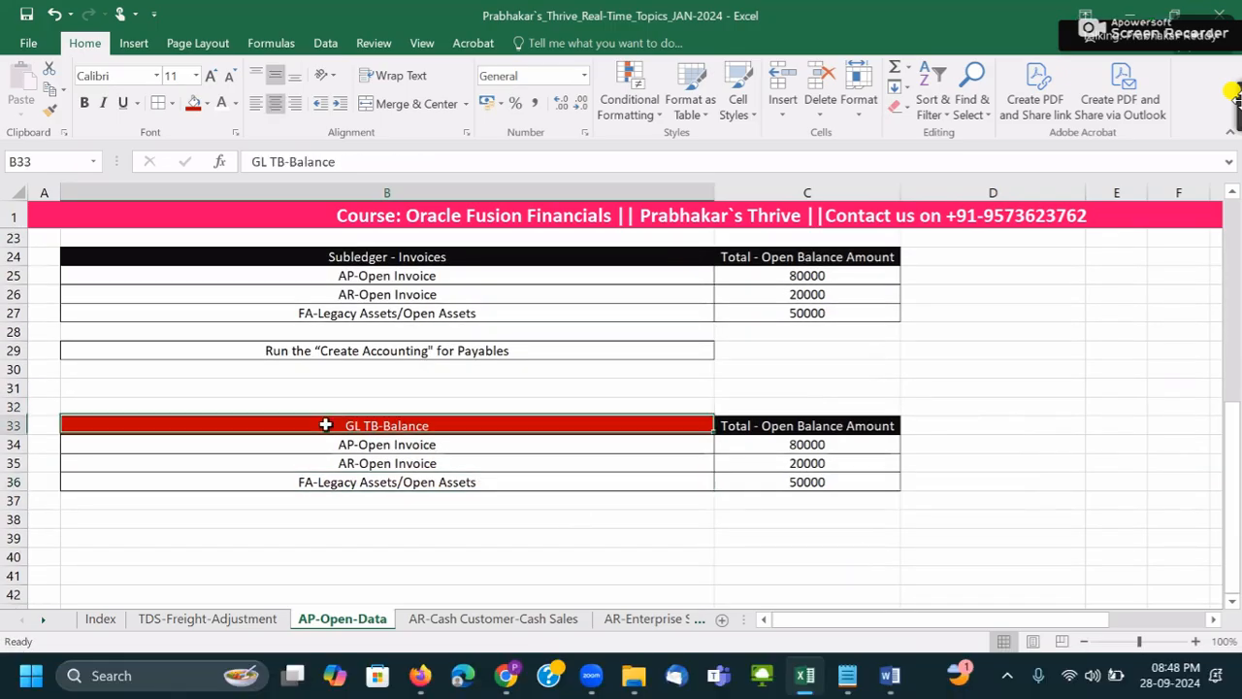
double_click(370, 425)
text(1st-)
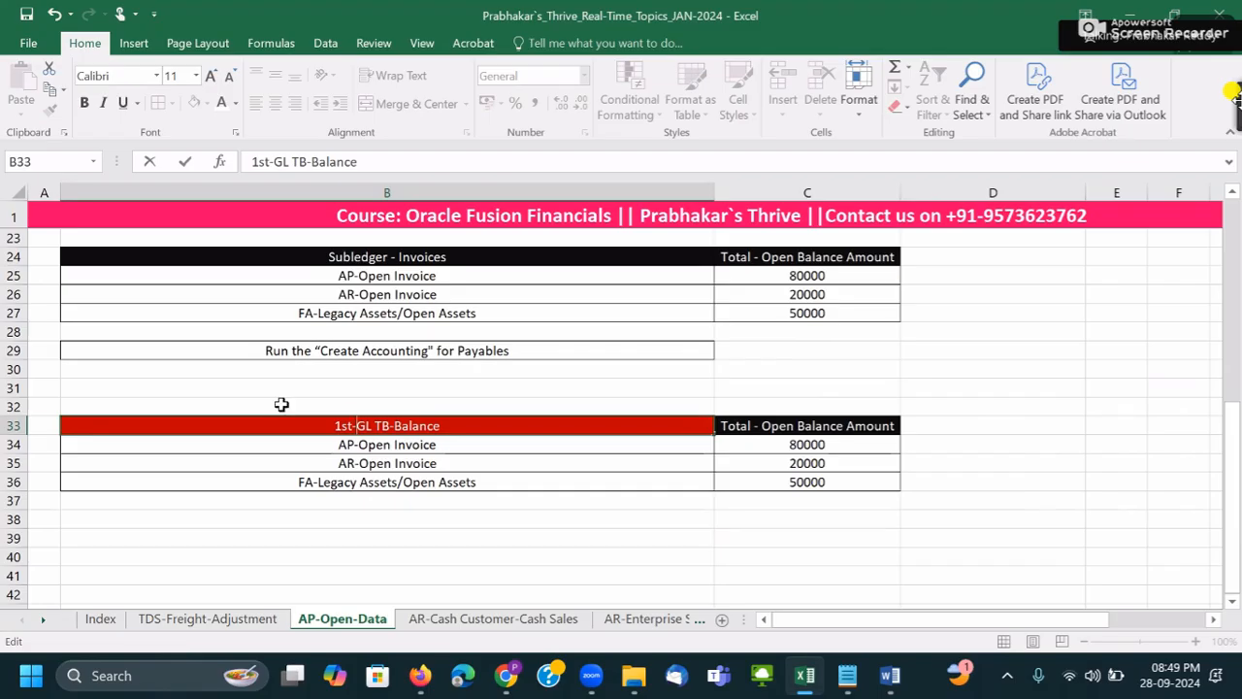
- Enter the note The Very 1st We can Load the GL-TB in B32, above the GL balance table
click(282, 402)
text(The V)
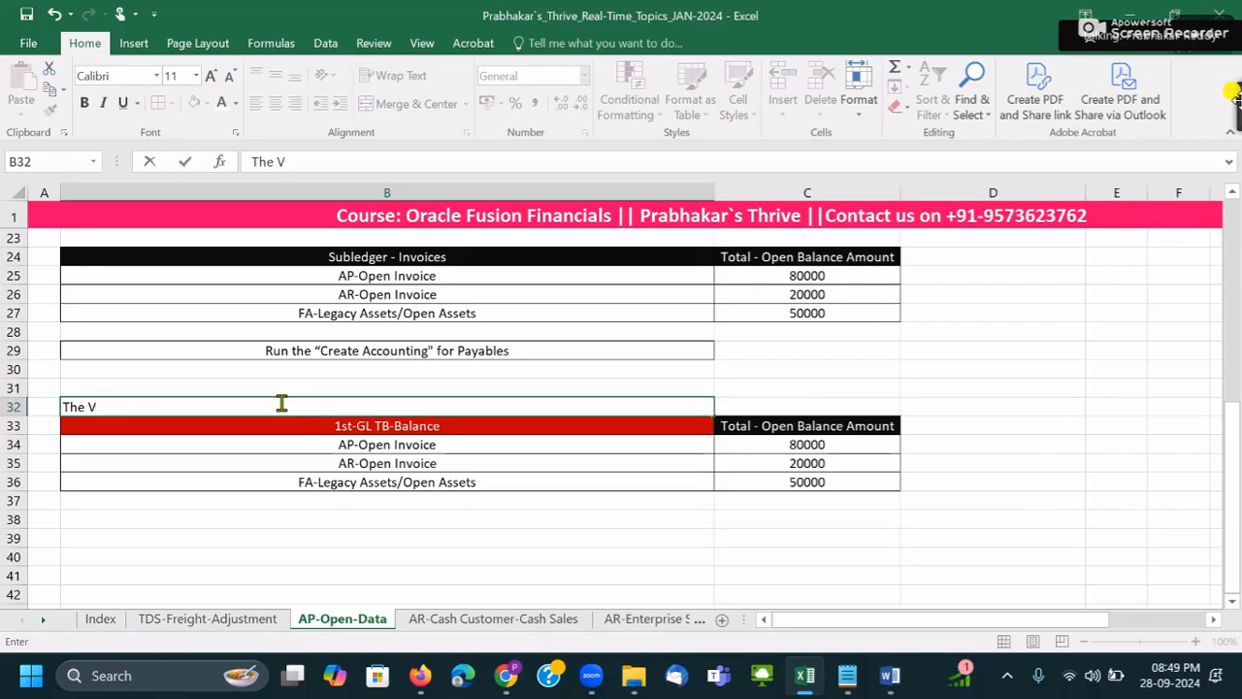
text(E)
key(BackSpace)
text(oad the GL-TB)
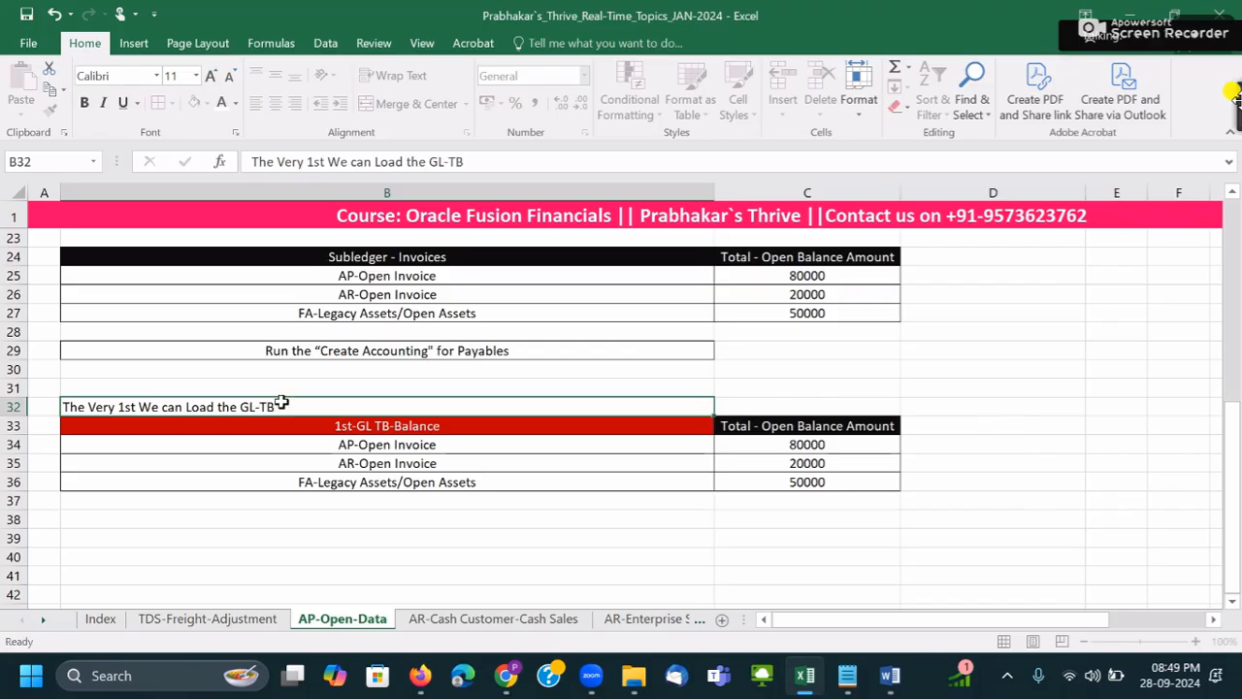
key(Tab)
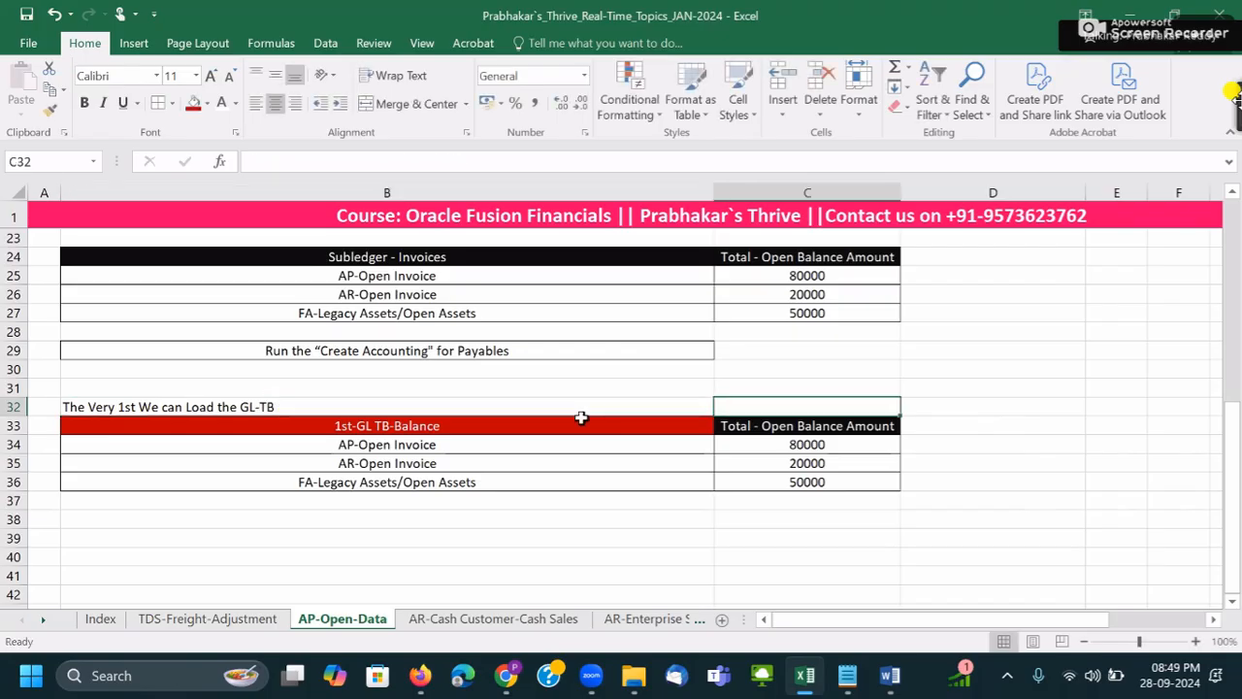
- Draw an elbow arrow connector from the subledger AP-Open Invoice amount in C25 to the GL amount in C34
click(588, 353)
scroll(619, 420, up, 1)
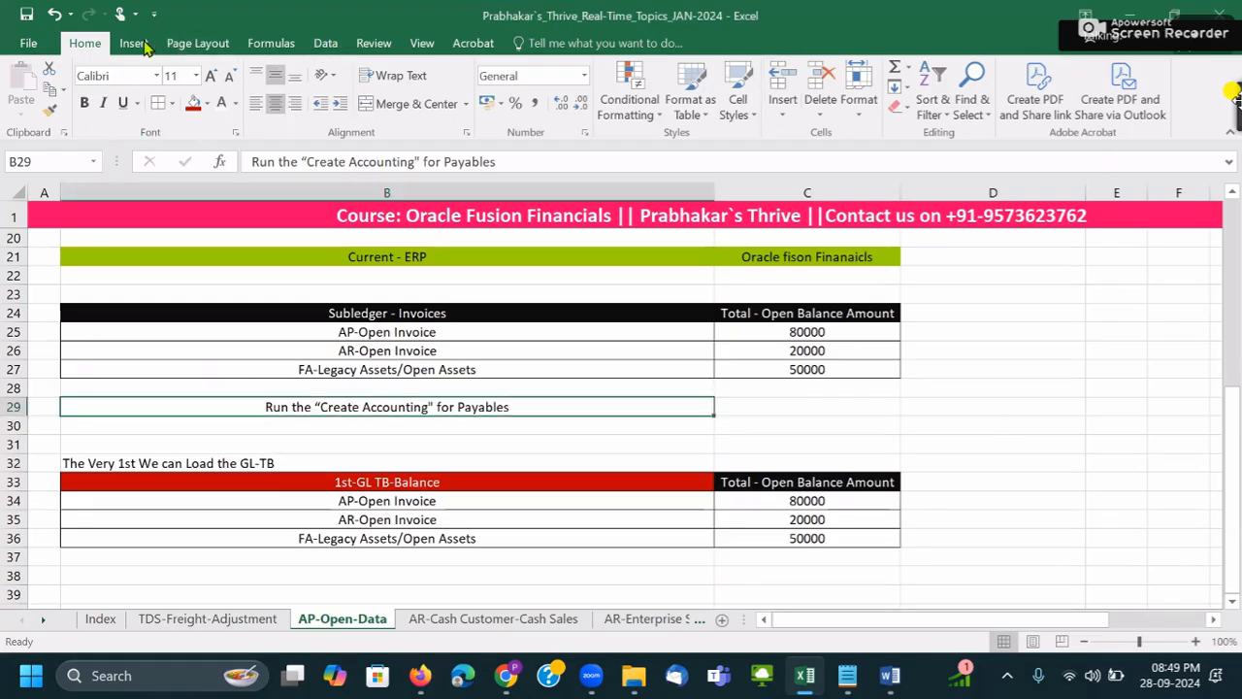
click(340, 49)
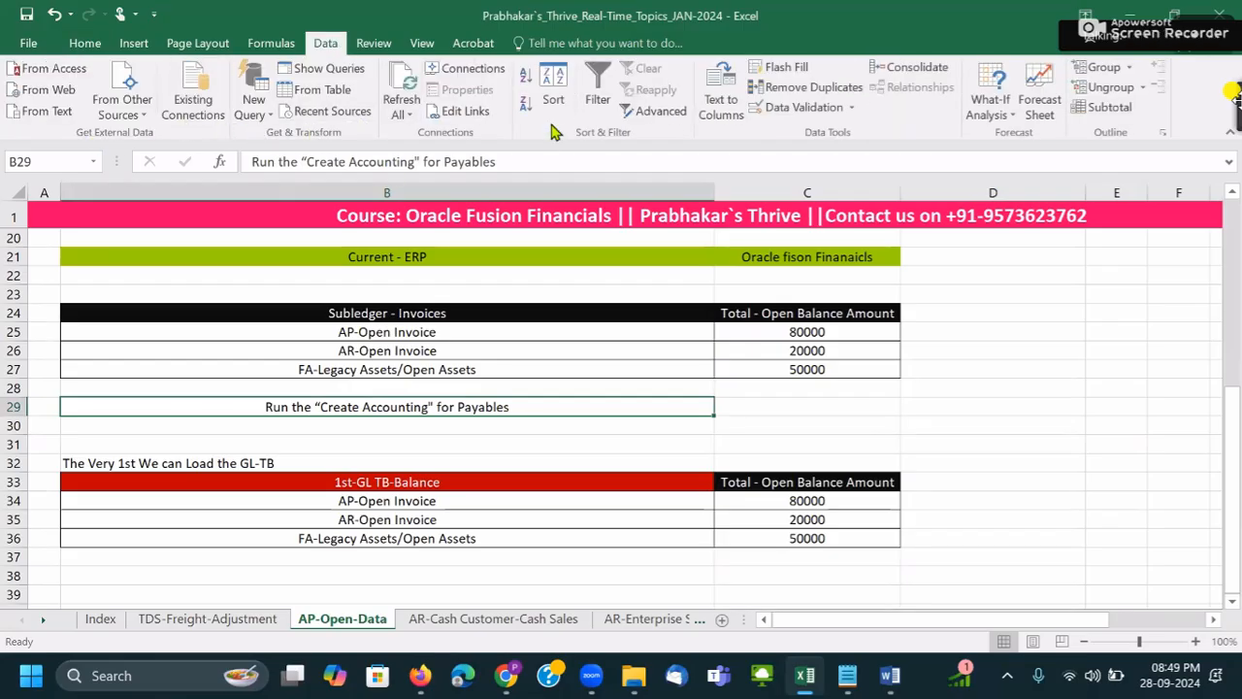
click(134, 43)
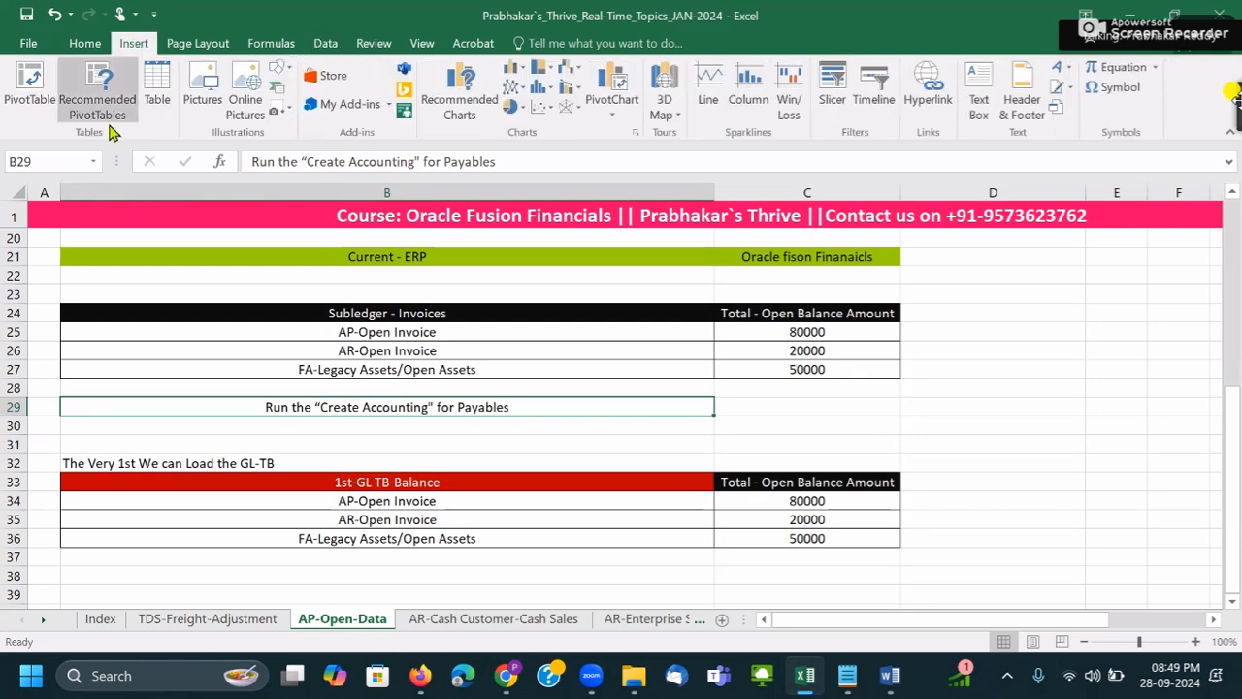
click(279, 68)
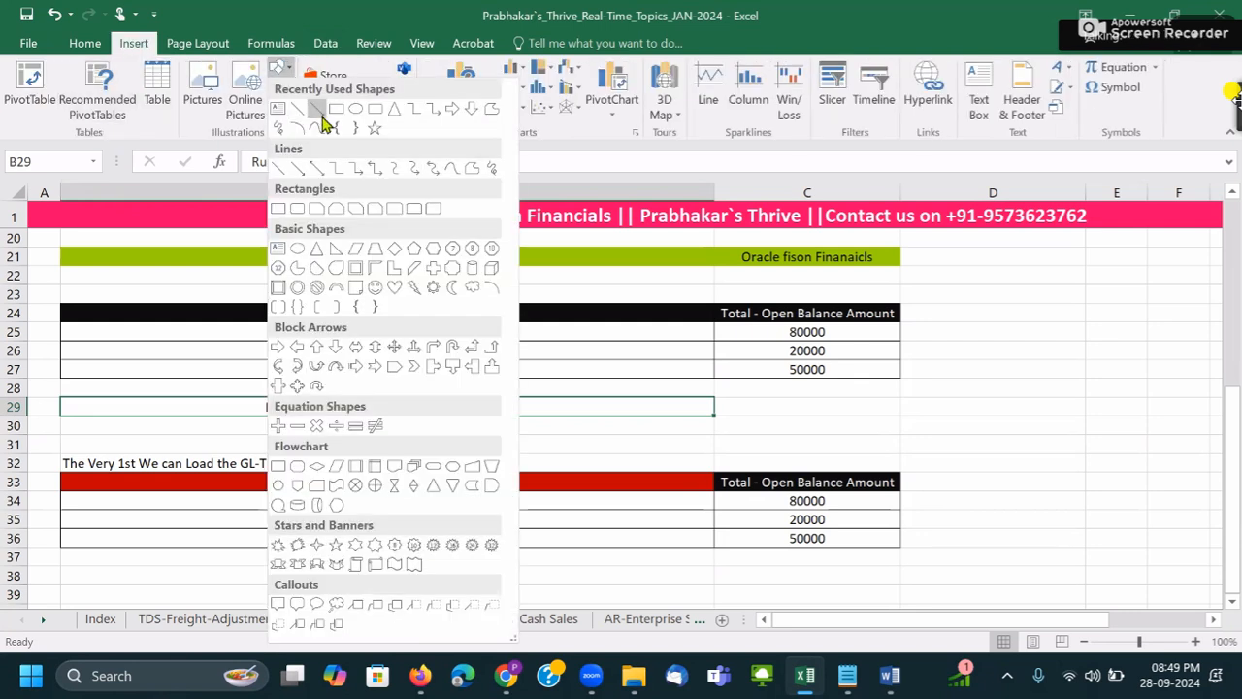
click(438, 114)
mouse_move(901, 415)
mouse_down()
mouse_move(948, 450)
mouse_move(901, 505)
mouse_move(873, 501)
mouse_up()
drag(886, 418, 925, 431)
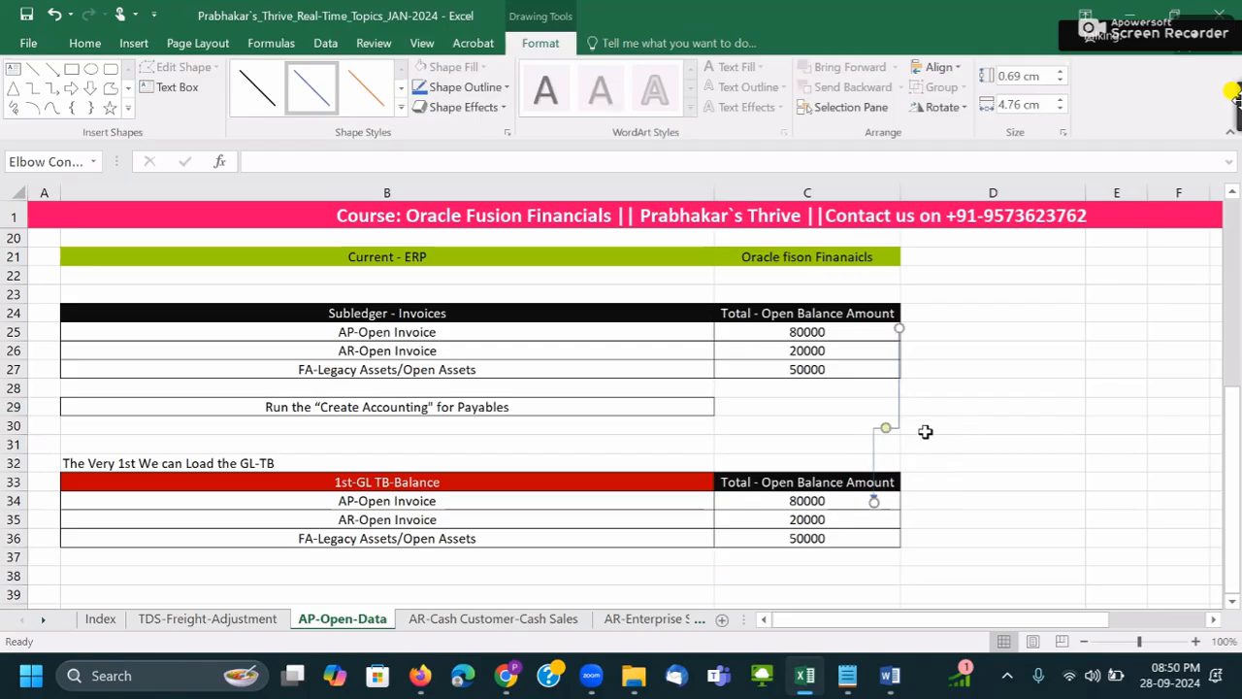
- Draw a right brace about 4.53 cm high and 2.06 cm wide spanning rows 25 to 34, and delete the elbow connector
click(91, 107)
drag(888, 333, 965, 500)
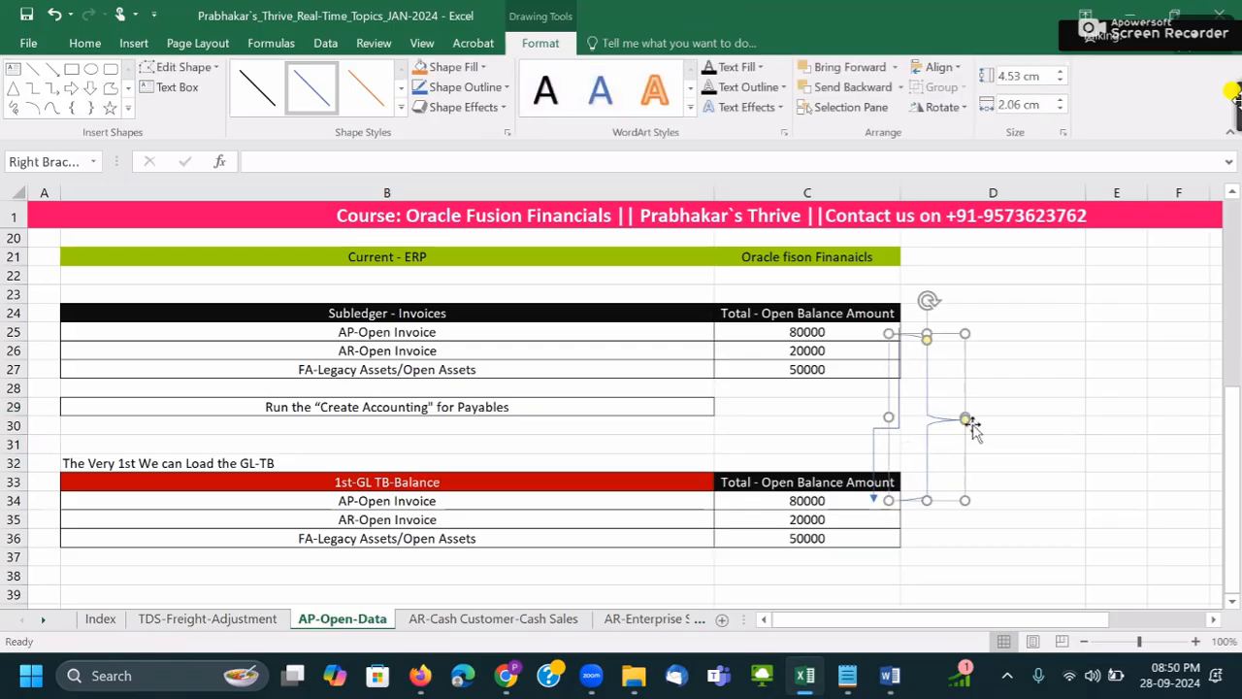
click(874, 443)
key(Escape)
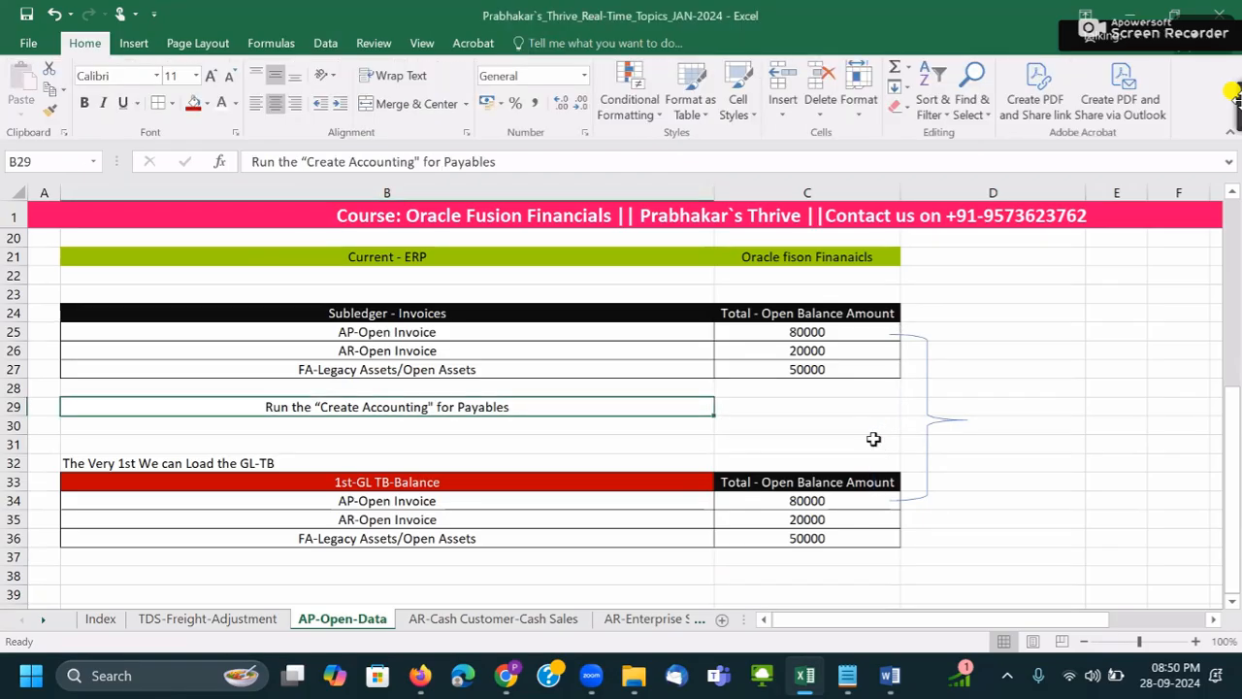
- Narrow the right brace to about 1.01 cm and move its point slightly upward
click(964, 418)
drag(964, 333, 925, 333)
drag(927, 424, 898, 412)
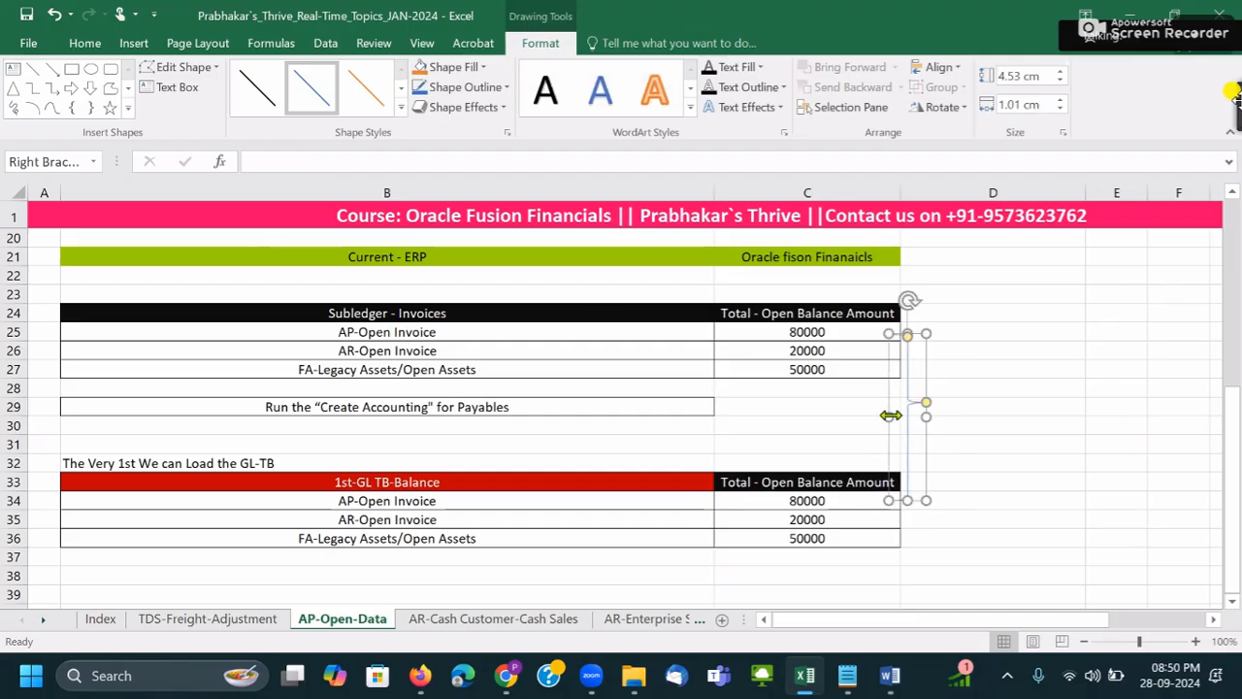
- Draw a new elbow arrow connector between the subledger and GL balance tables in column C
click(132, 111)
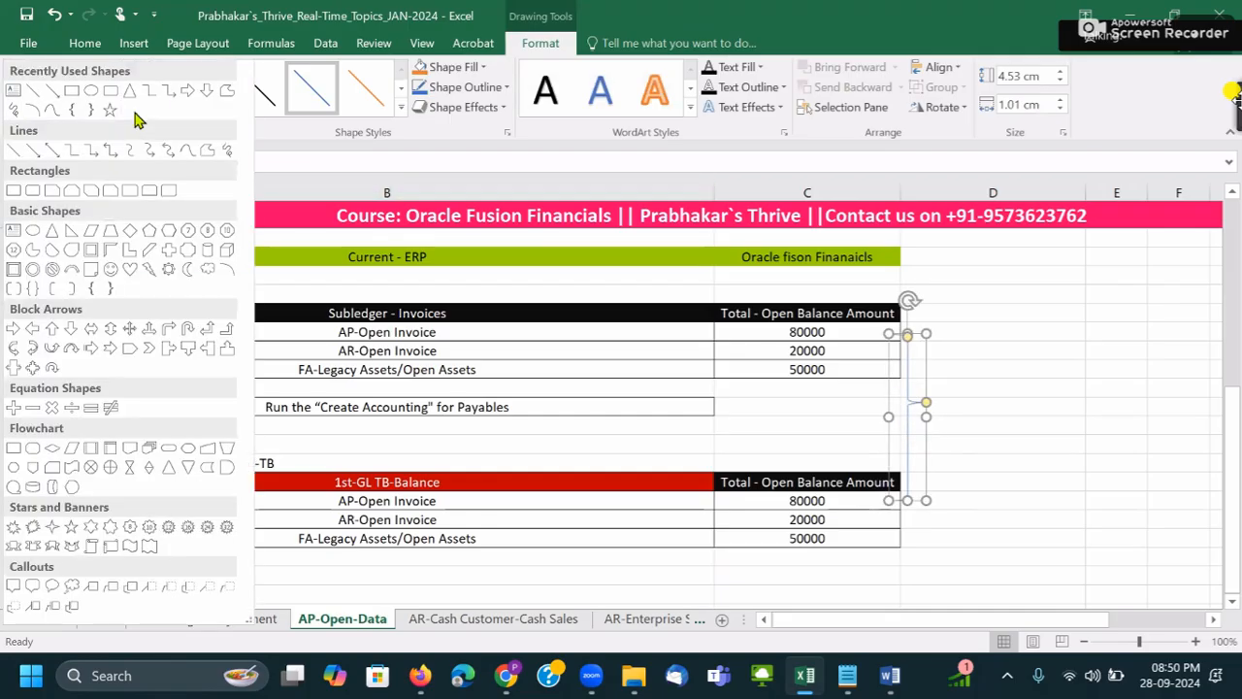
click(94, 153)
click(792, 365)
drag(841, 333, 875, 431)
click(995, 486)
- Delete the right brace and run the elbow connector from the AP-Open Invoice amount in C25 to C34
click(915, 401)
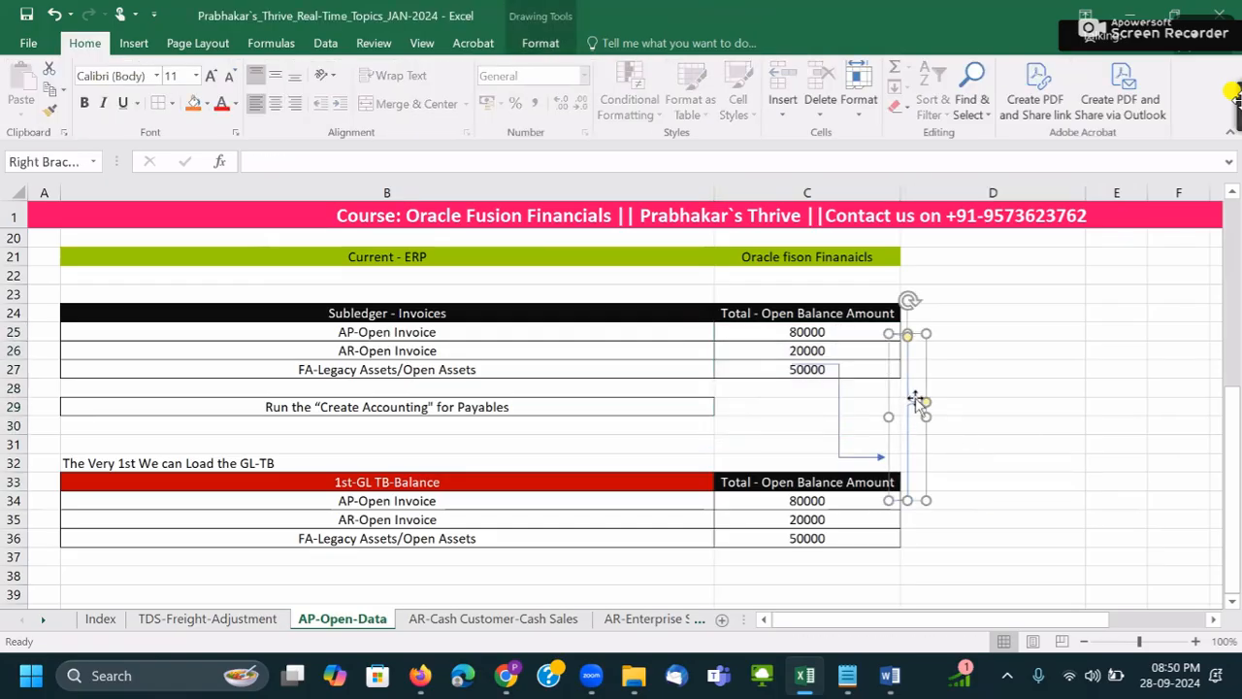
key(Delete)
drag(840, 413, 893, 378)
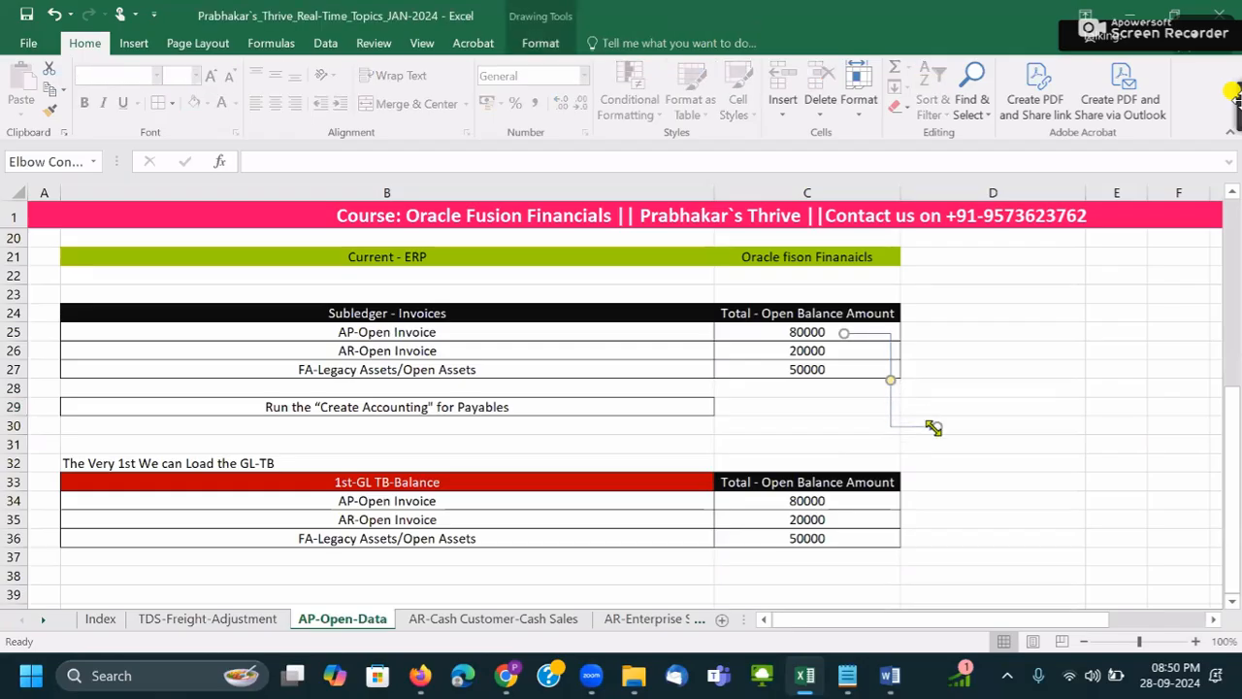
drag(934, 431, 862, 500)
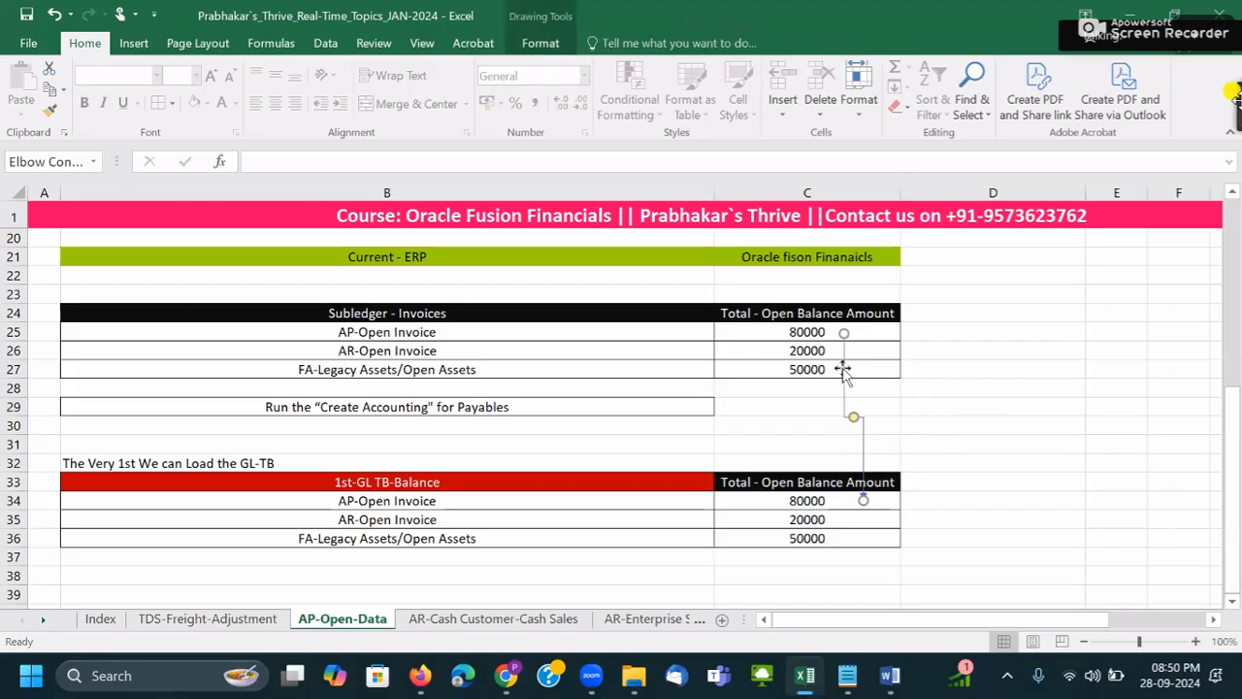
- Add matching elbow connectors for the AR-Open Invoice and FA-Legacy Assets/Open Assets amounts, widening column C to fit them
drag(842, 372, 876, 421)
drag(904, 192, 918, 192)
drag(876, 388, 862, 399)
click(903, 525)
drag(903, 536, 907, 544)
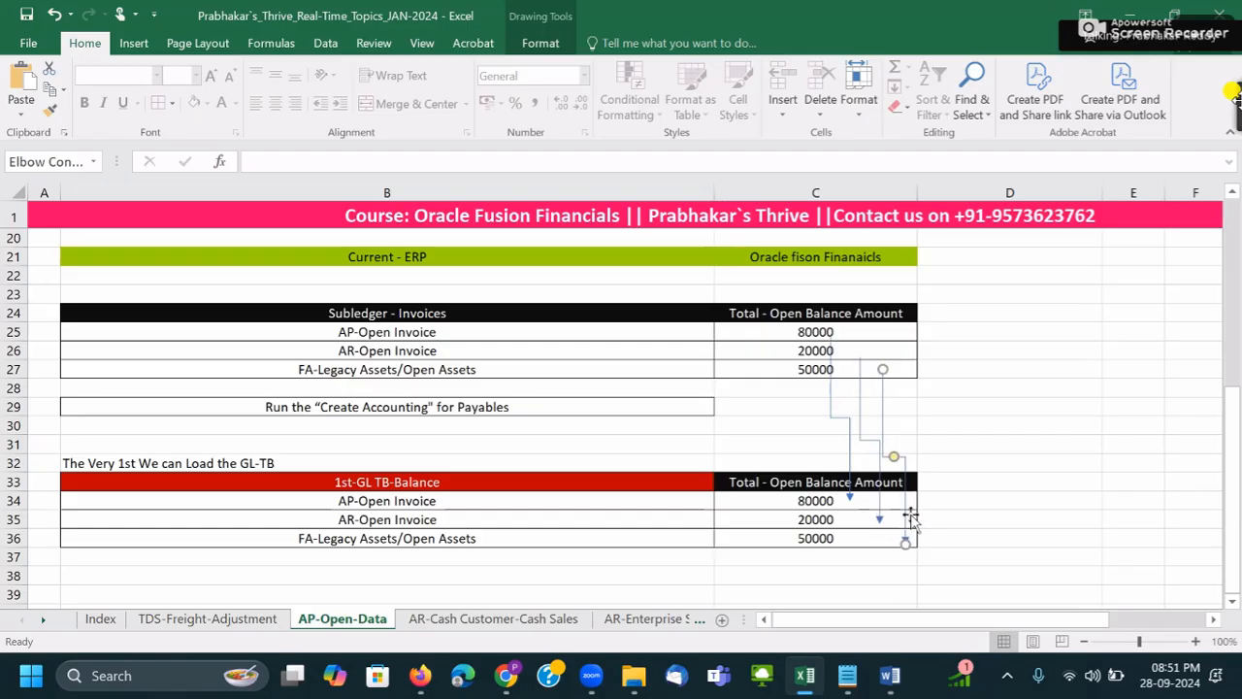
drag(900, 458, 917, 454)
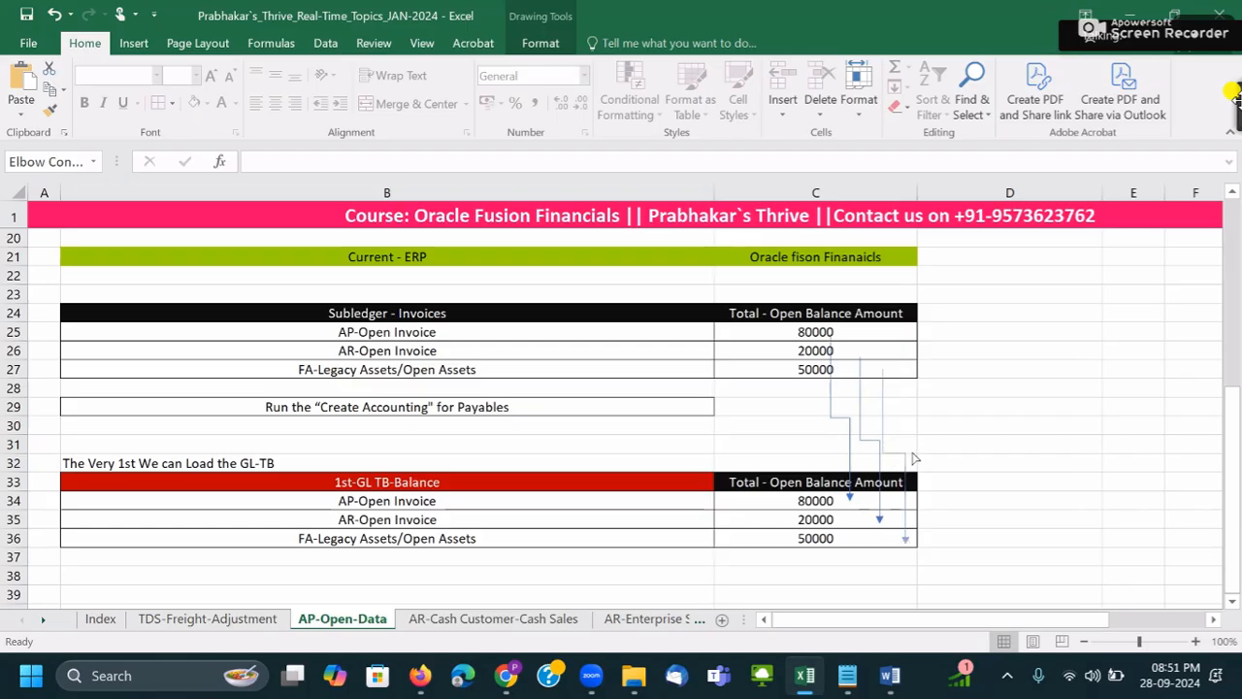
- Shift the three elbow connectors slightly away from the amounts and widen column C a little more
click(848, 434)
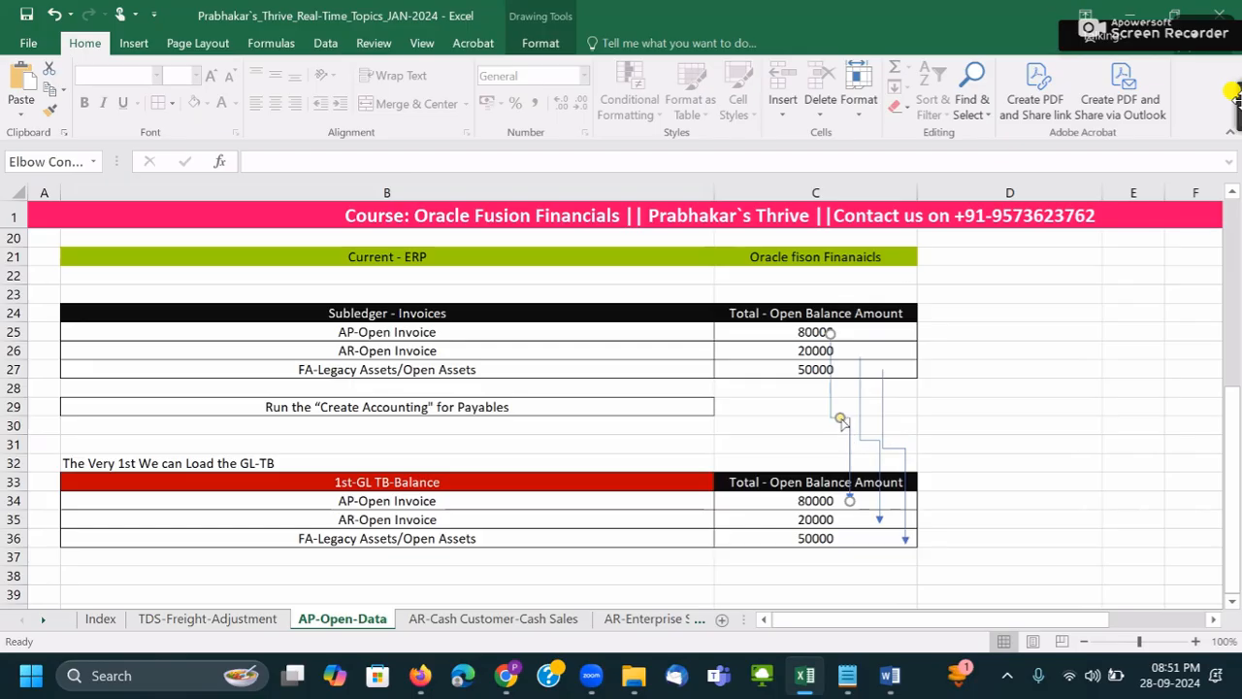
mouse_move(847, 422)
mouse_down()
mouse_move(881, 416)
mouse_move(862, 415)
mouse_move(864, 405)
mouse_move(888, 412)
mouse_up()
click(881, 417)
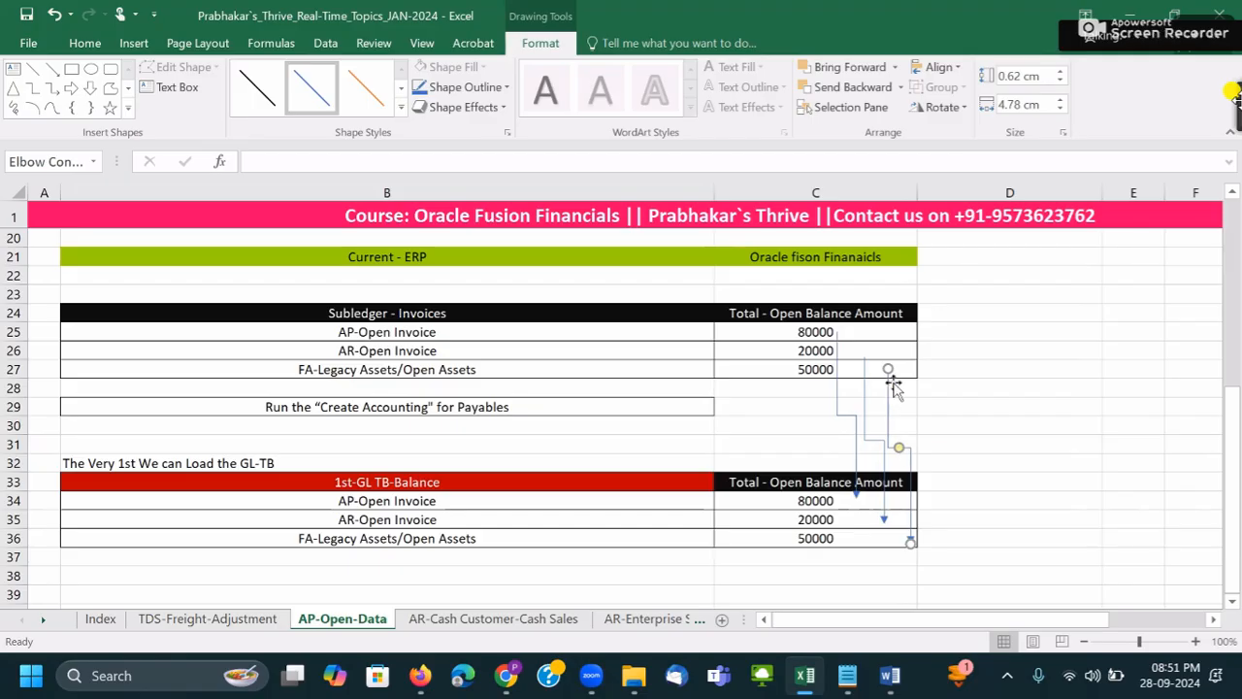
drag(916, 195, 923, 196)
click(1025, 389)
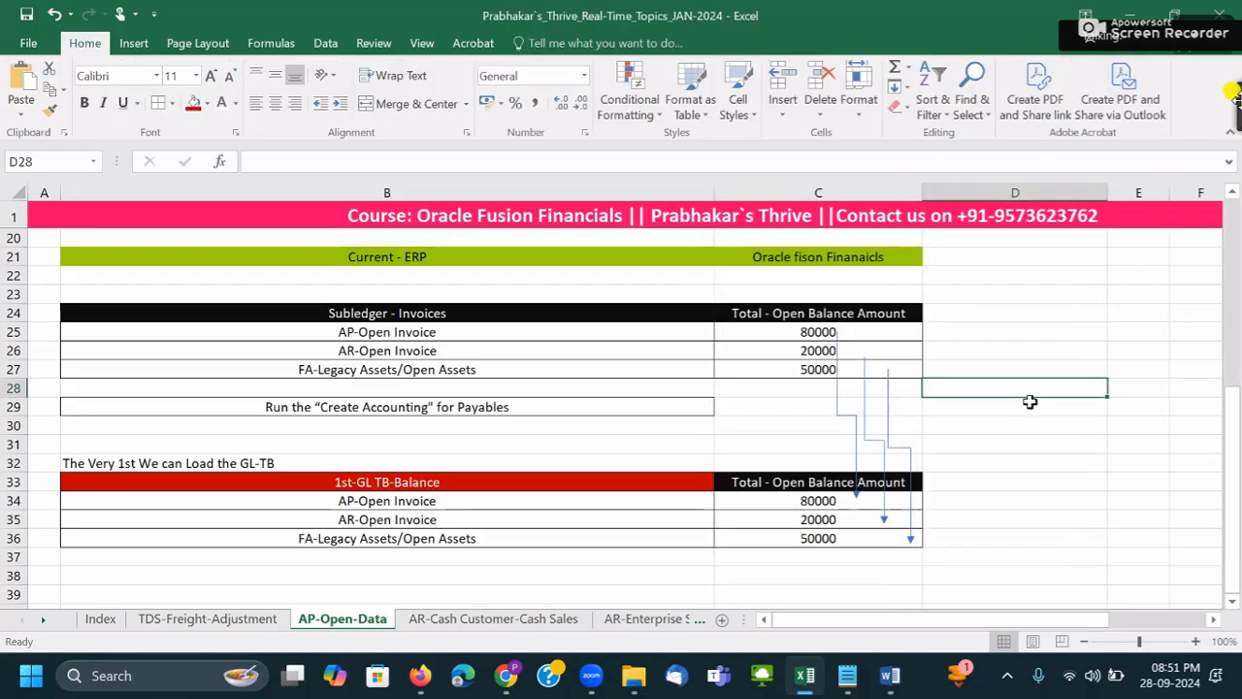
- Nudge the AP-Open Invoice elbow connector slightly further away from the amounts in column C
click(836, 336)
drag(837, 337, 841, 340)
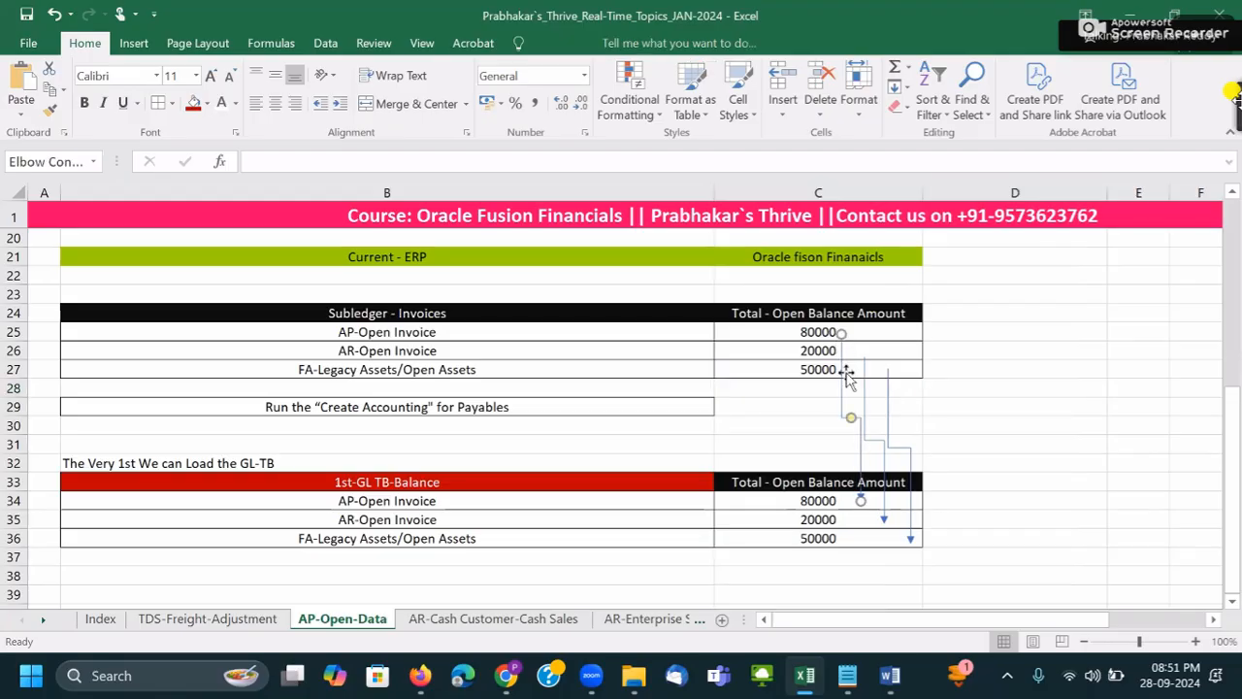
click(649, 408)
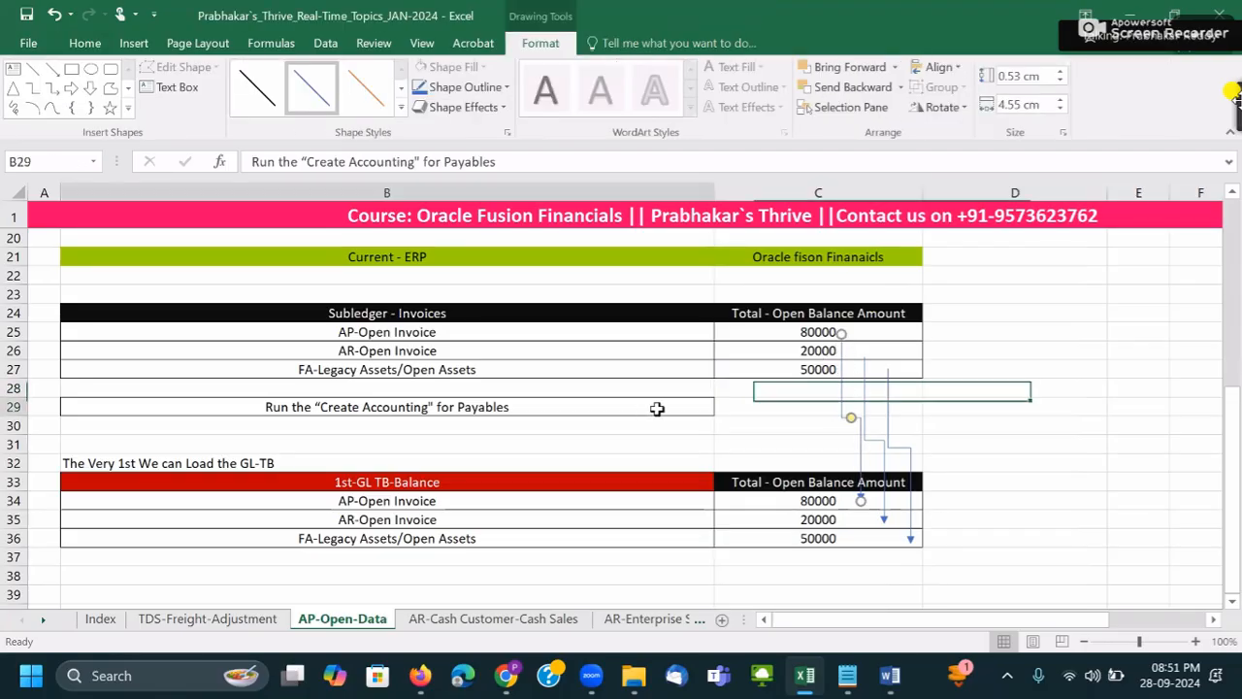
- Compare the AP, AR and FA open balance amounts in the subledger table with those in the 1st-GL TB-Balance table
click(817, 333)
click(817, 502)
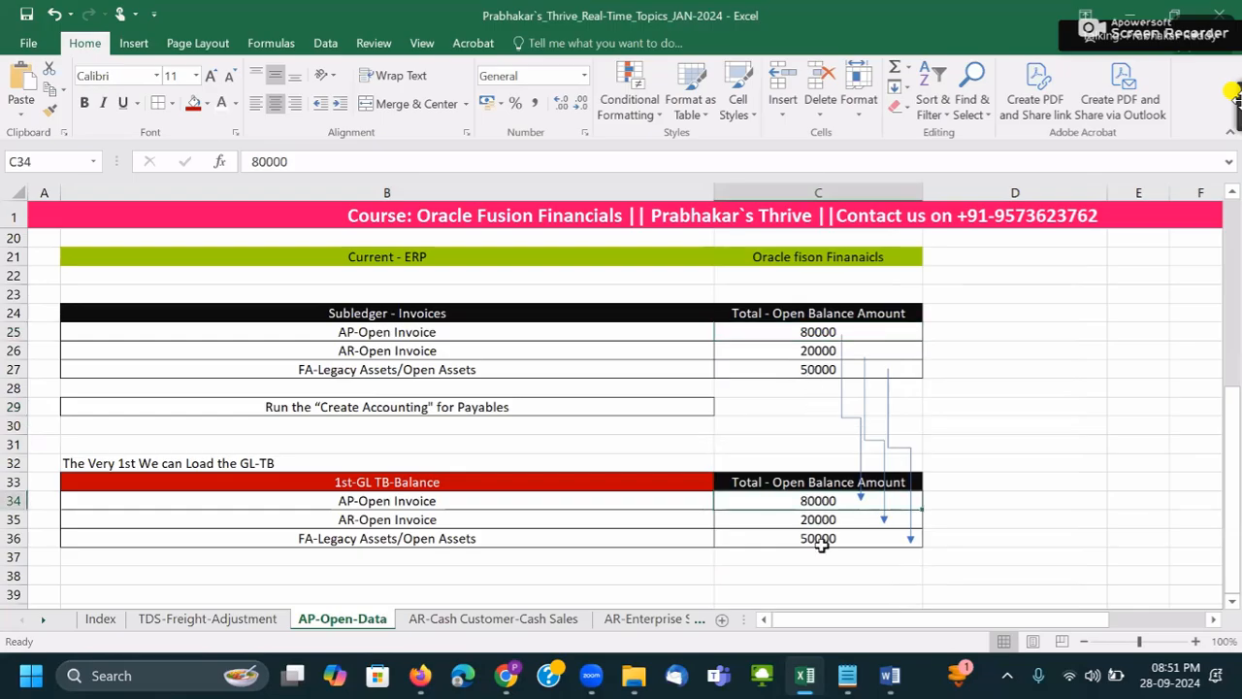
drag(360, 332, 818, 369)
click(795, 520)
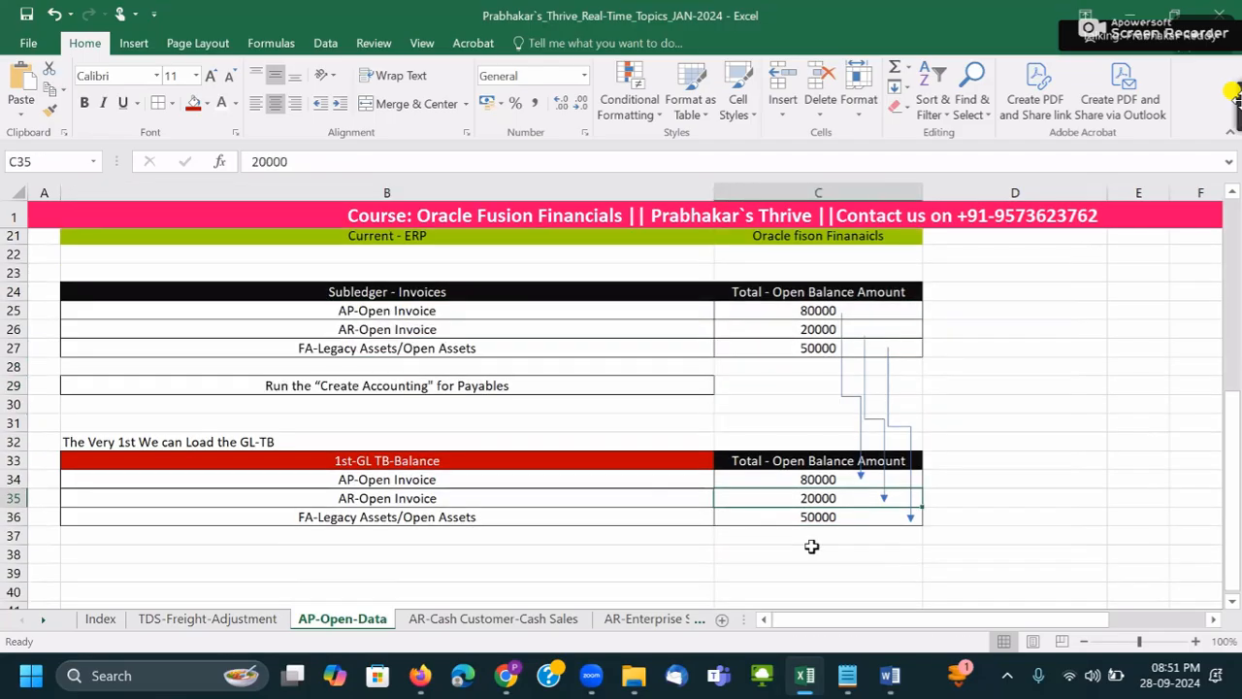
scroll(597, 518, down, 1)
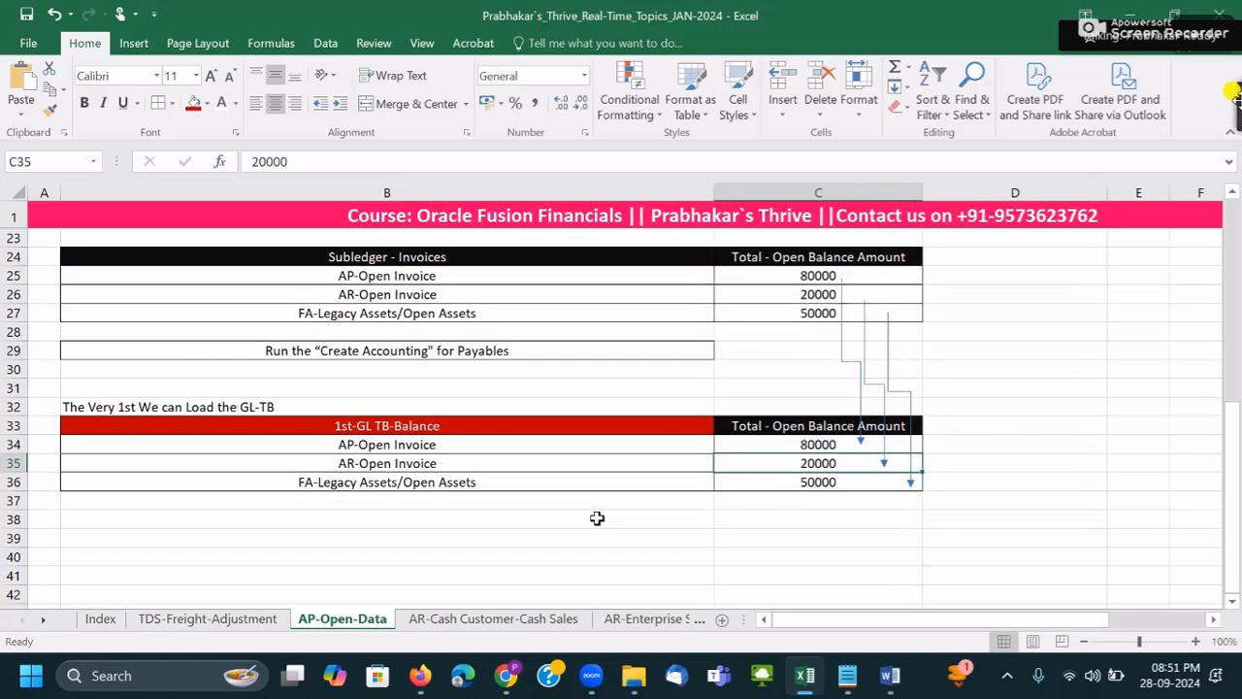
click(806, 513)
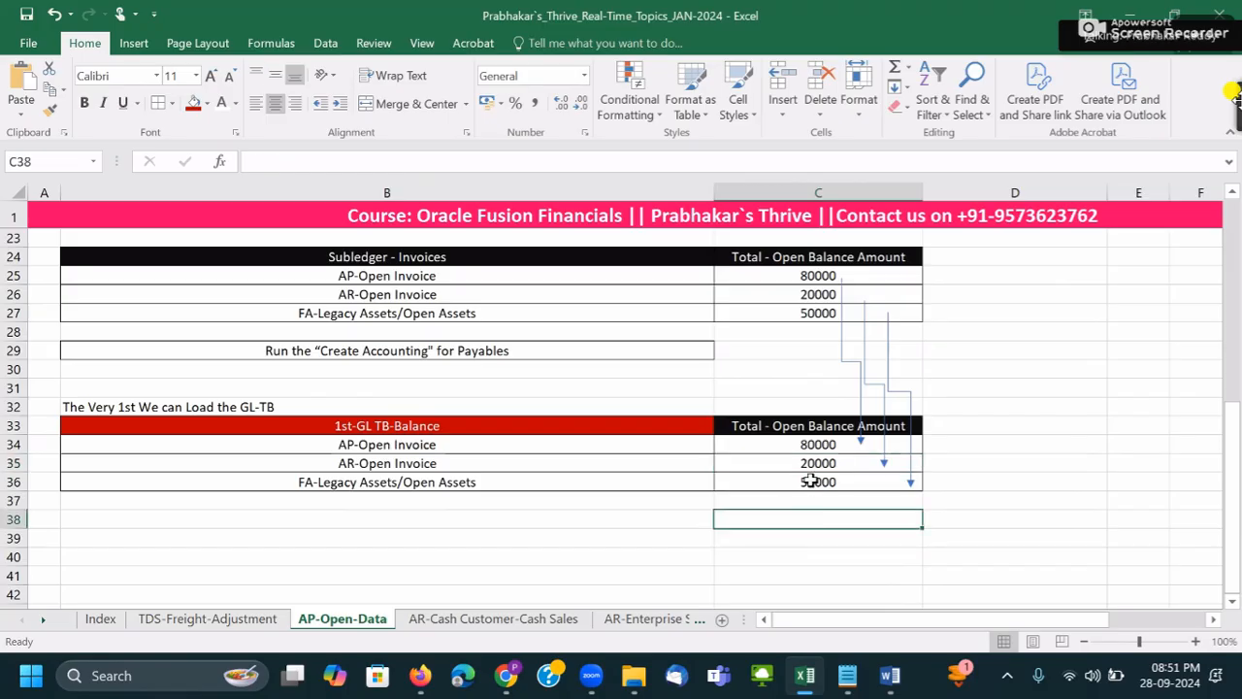
click(339, 522)
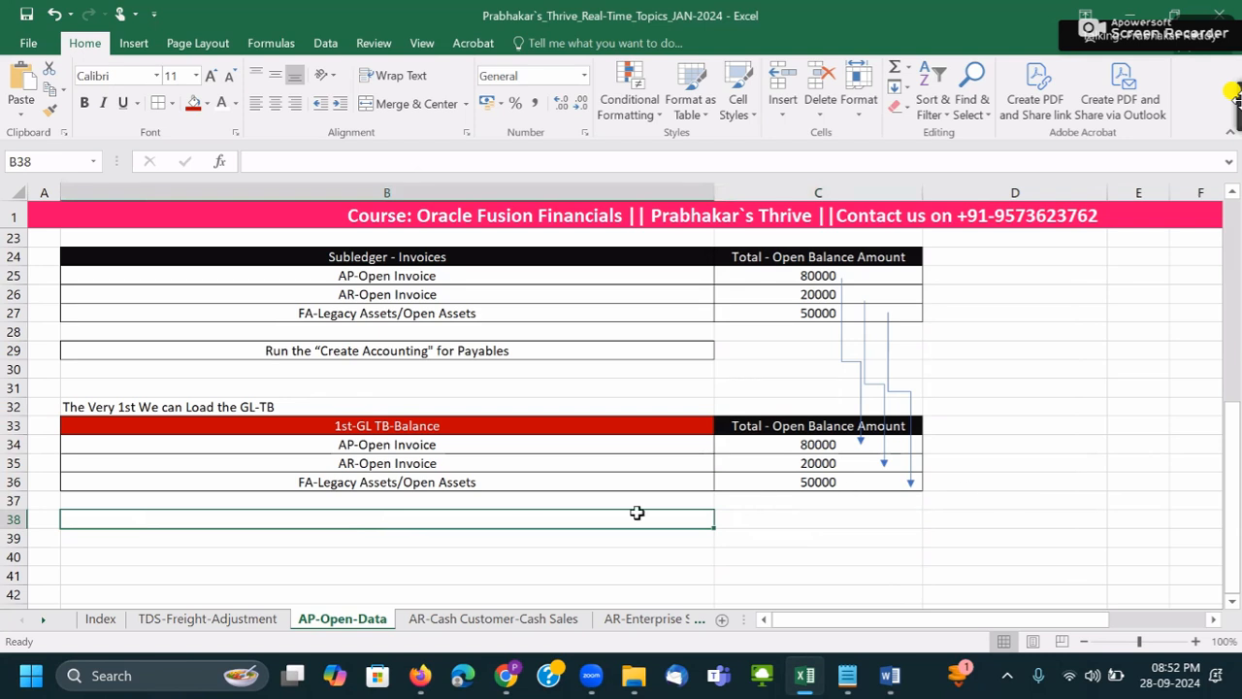
click(832, 445)
click(824, 468)
click(825, 497)
click(812, 443)
click(832, 482)
click(342, 520)
click(830, 446)
- Enter the multiplier 2 beside each GL balance amount, in cells D34 to D36
click(969, 446)
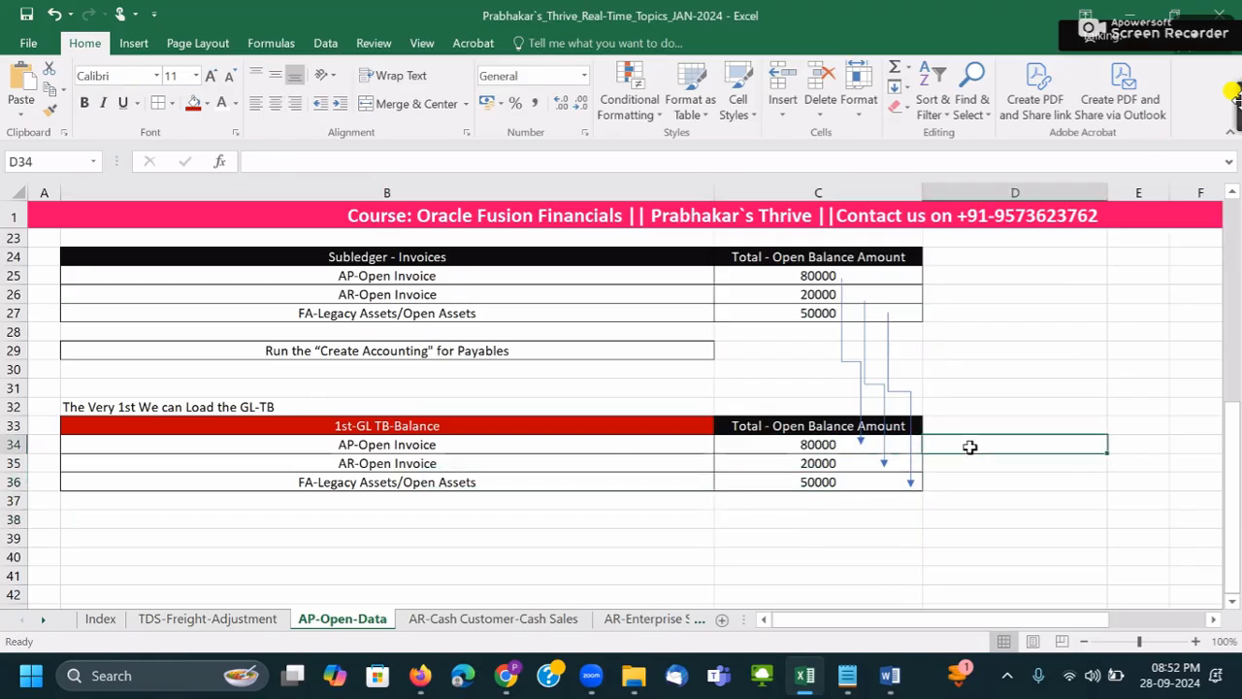
text(=)
key(BackSpace)
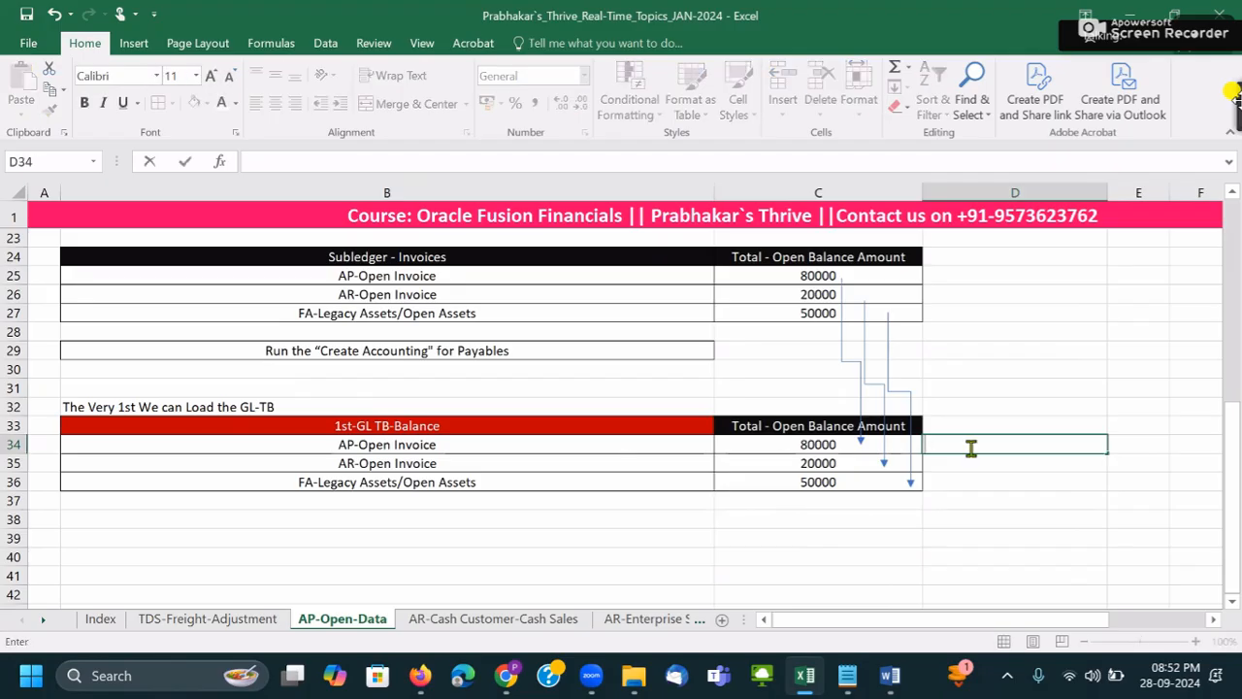
text(2)
key(Return)
text(2)
key(Return)
text(2)
key(Return)
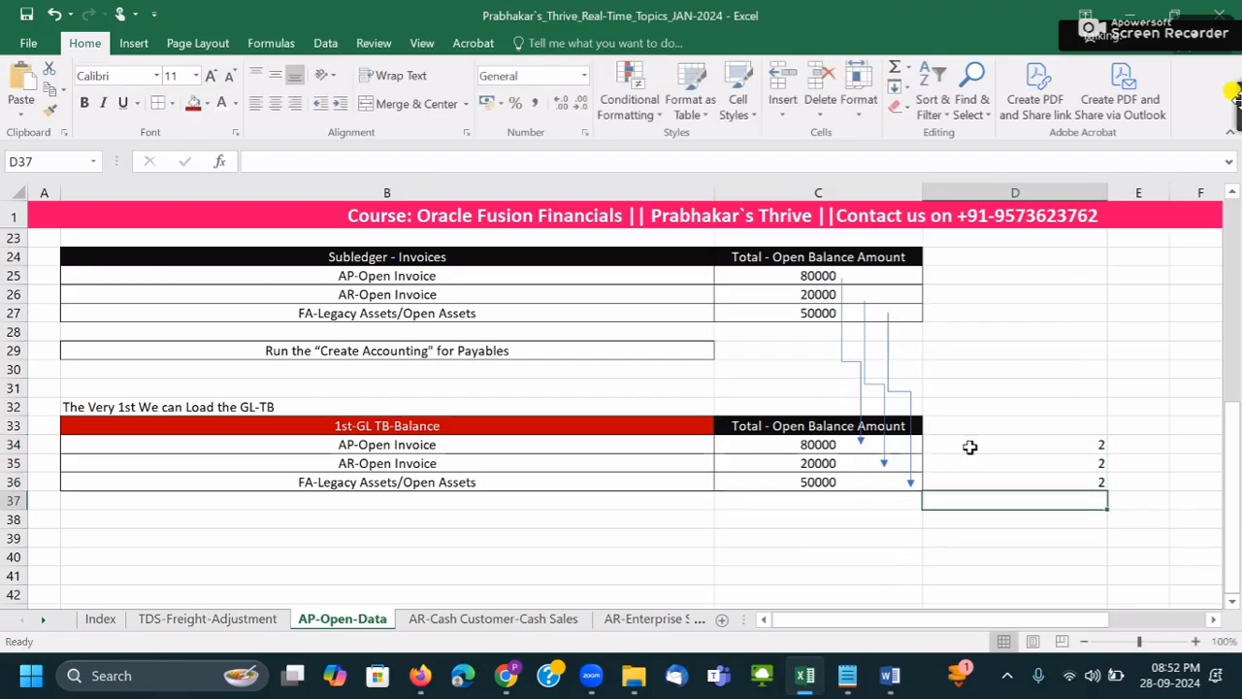
- Calculate the doubled amount in E34 with =C34*D34 and fill the formula down to E36
click(1128, 443)
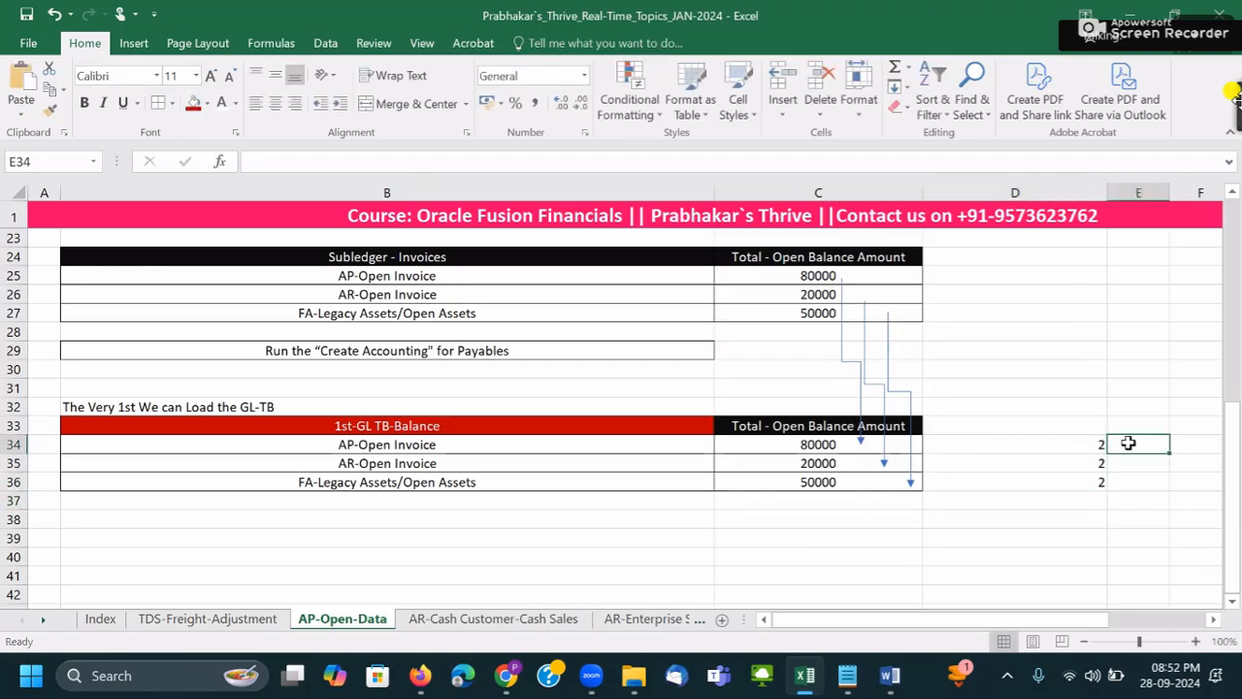
text(=)
click(818, 444)
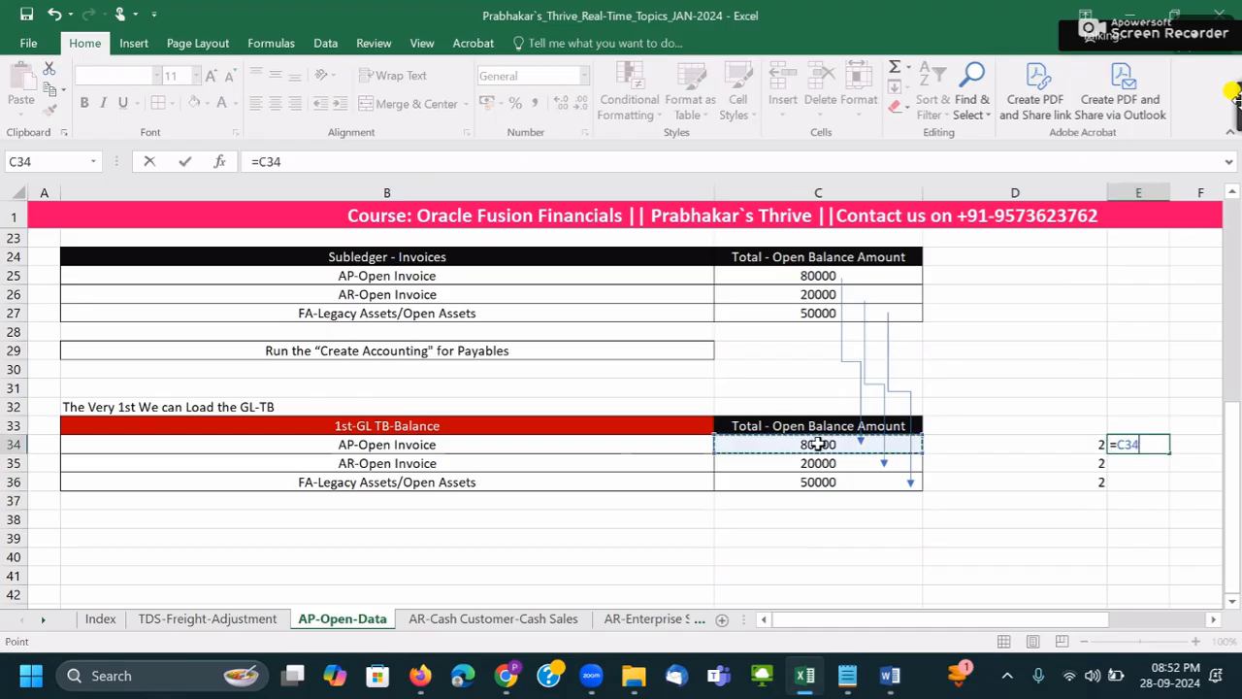
text(*)
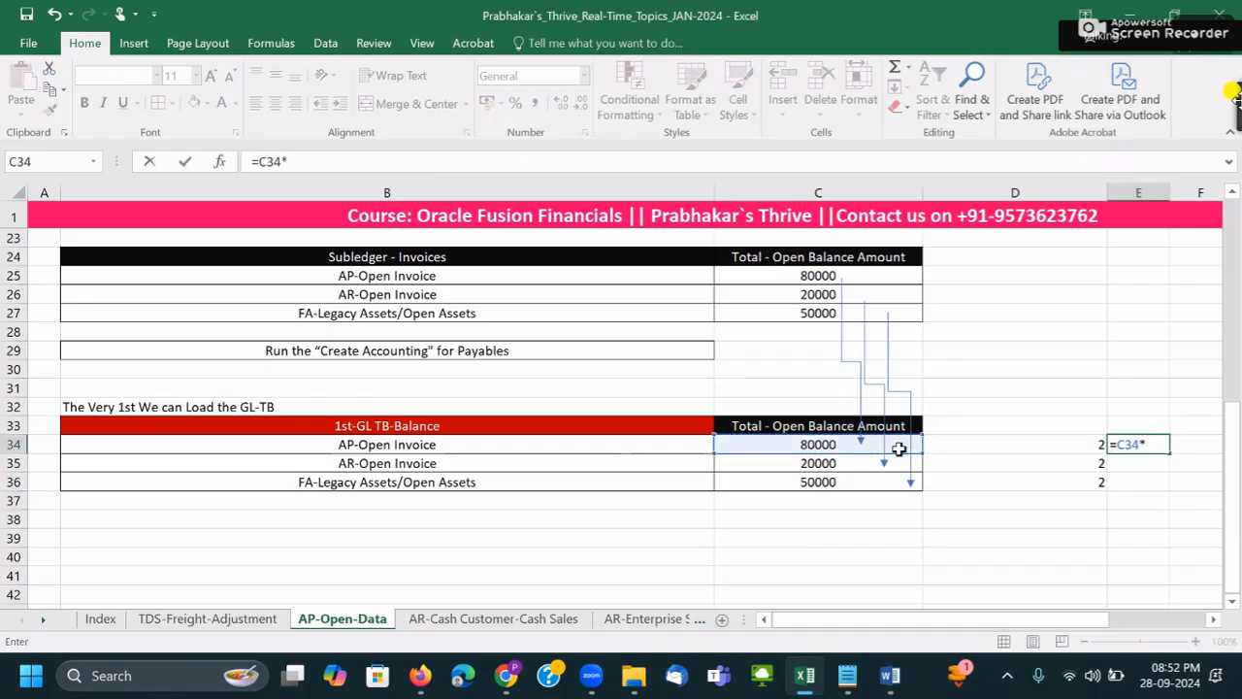
click(954, 442)
key(Return)
click(1145, 443)
drag(1171, 459, 1147, 483)
click(1145, 463)
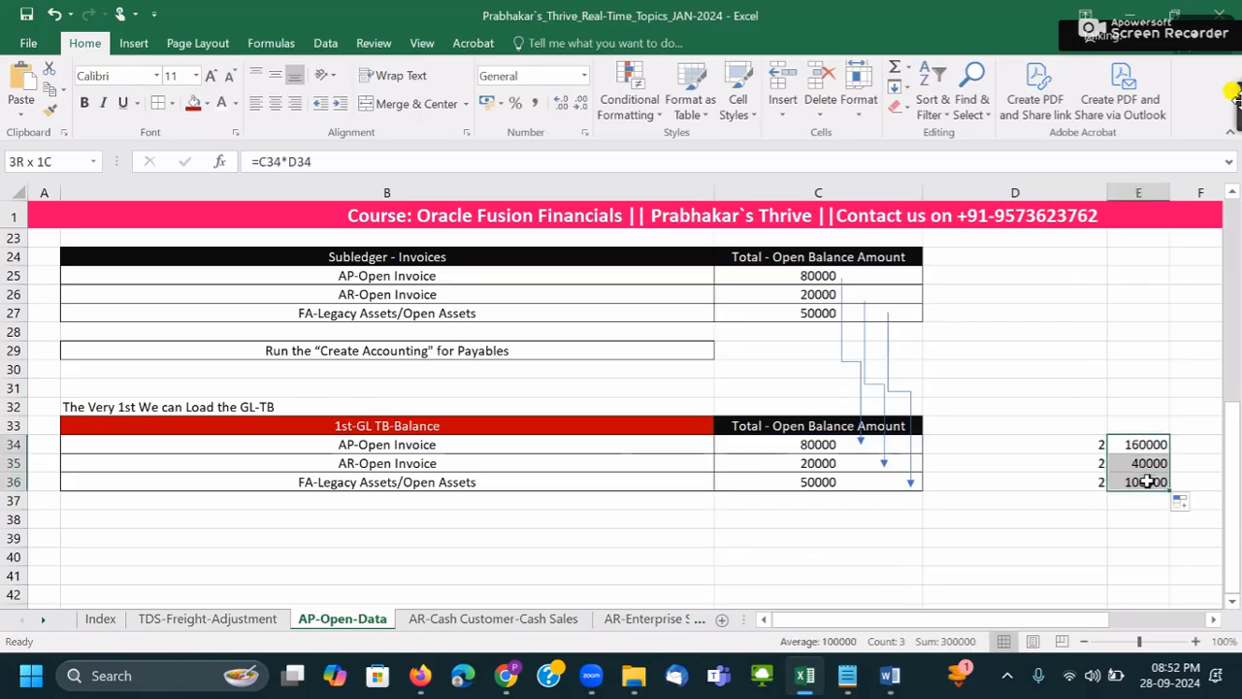
- Add the heading "Double Amount it will update in GL-TG=B" above the doubled amounts in E33
click(1130, 423)
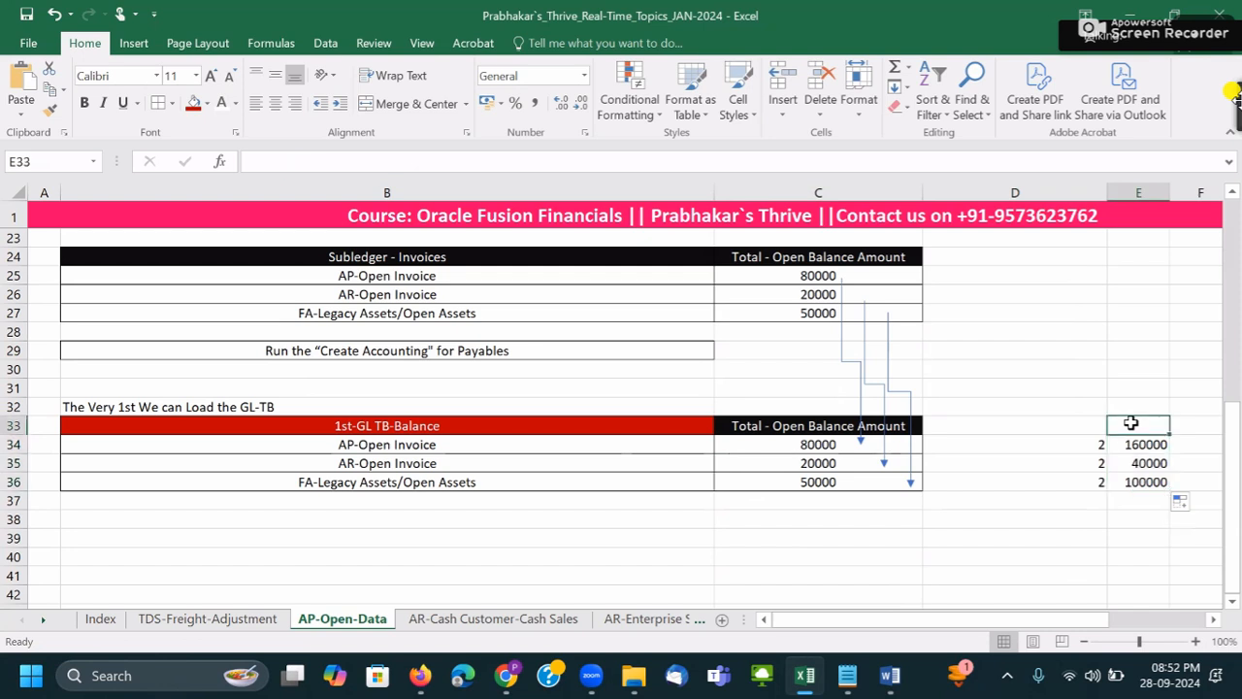
text(Double A)
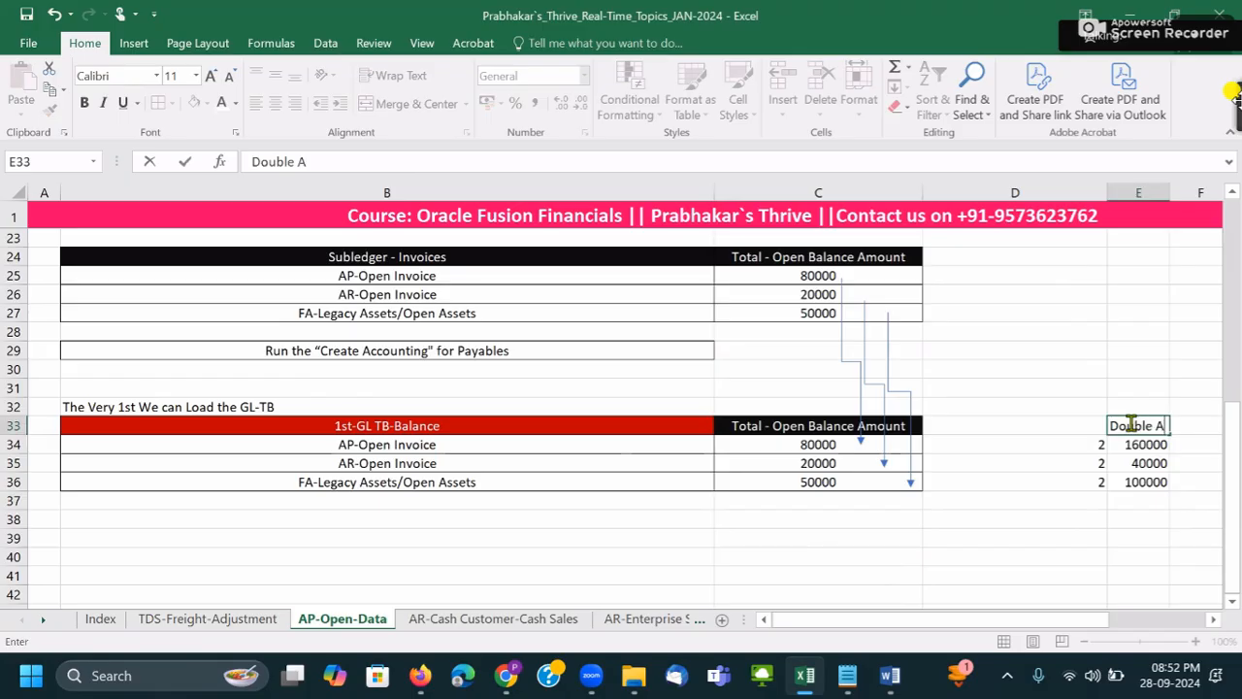
text(Mount it will update in)
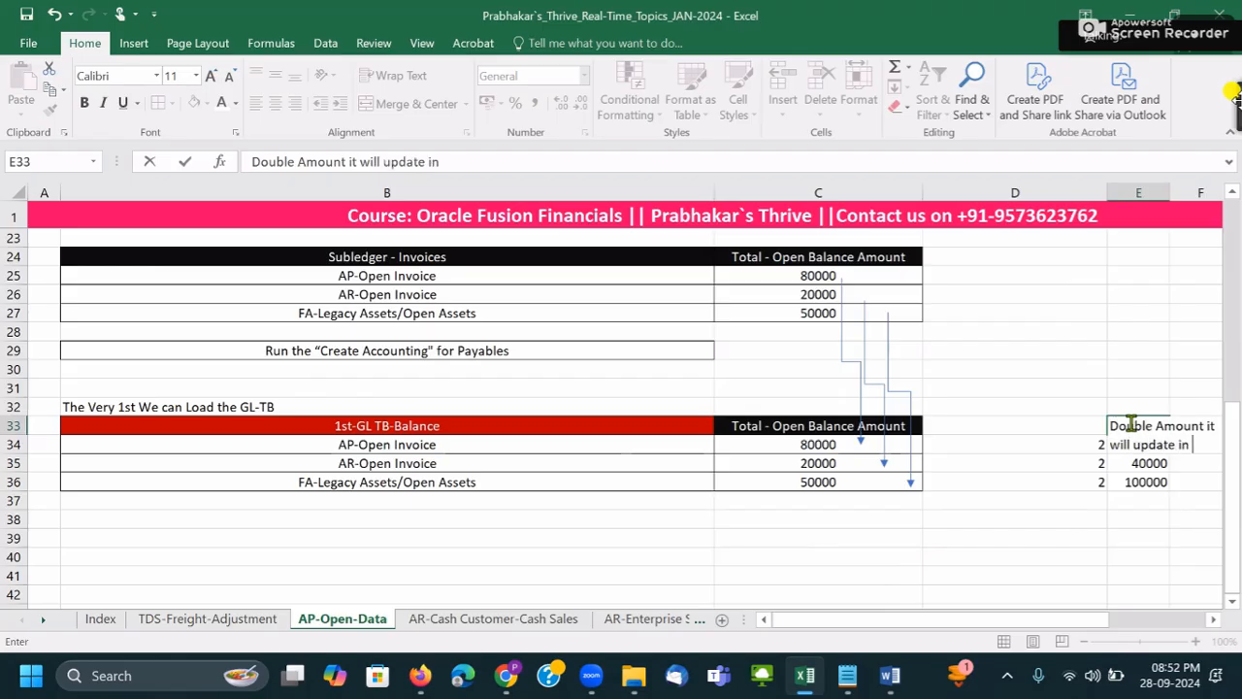
text( GL-TG)
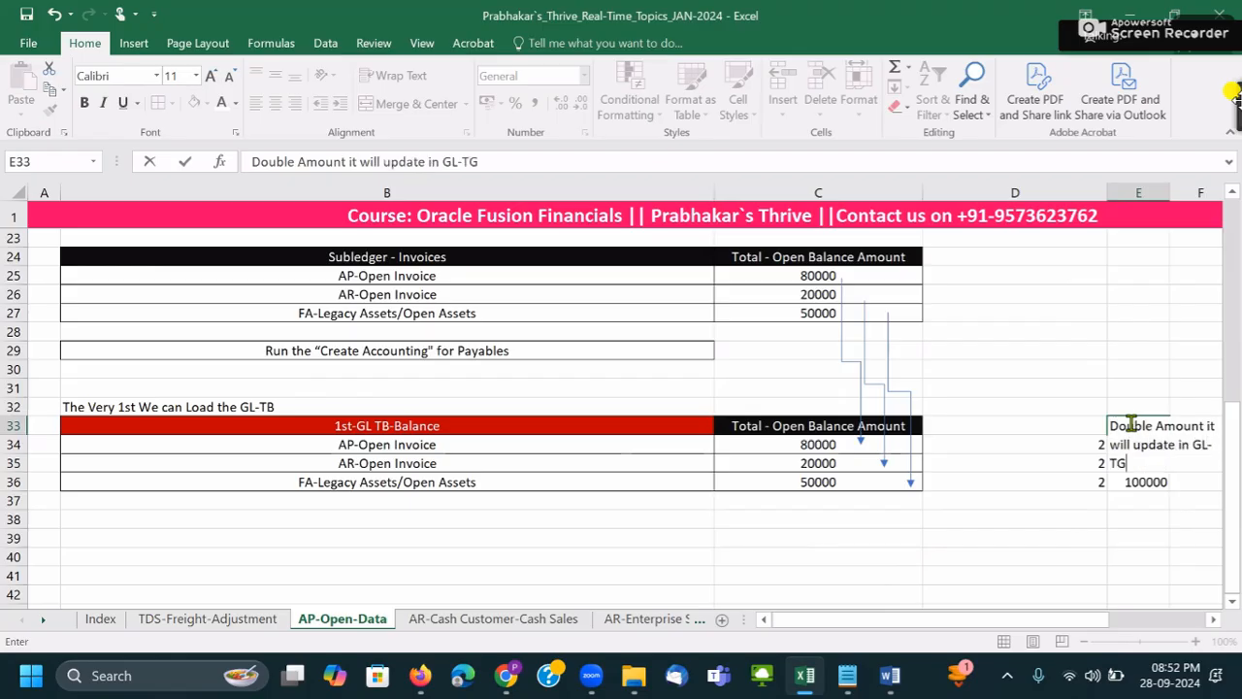
text(=B)
key(Tab)
click(1106, 427)
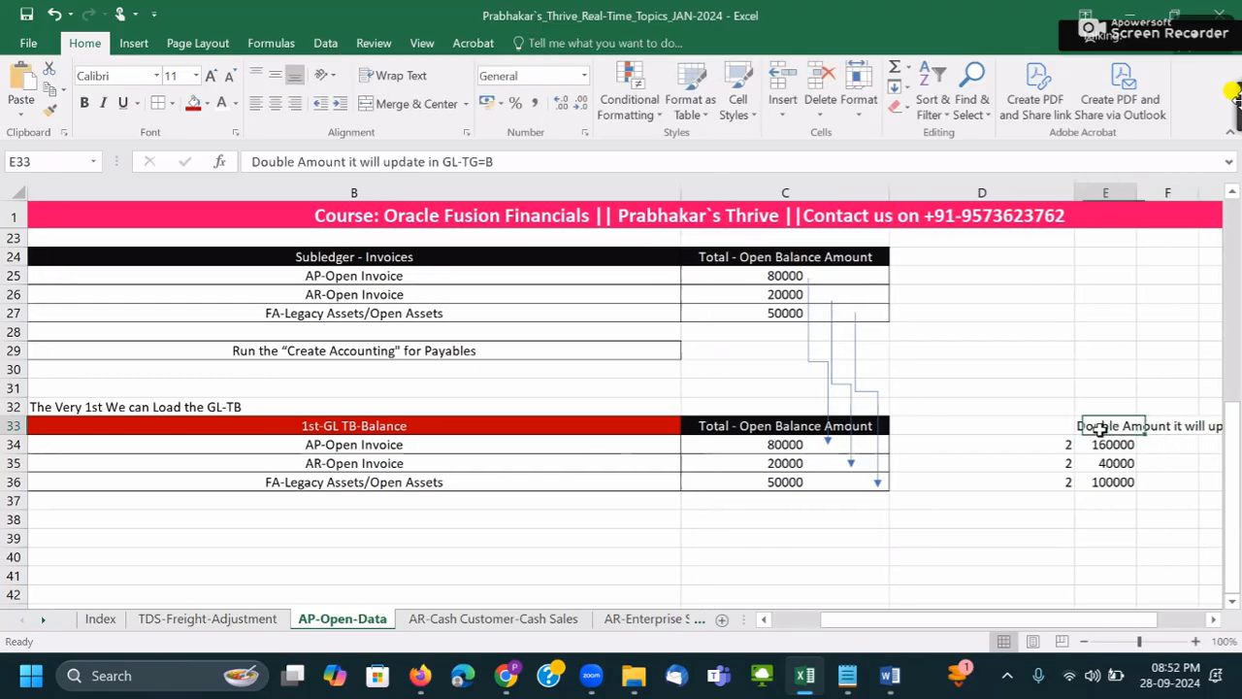
click(1072, 188)
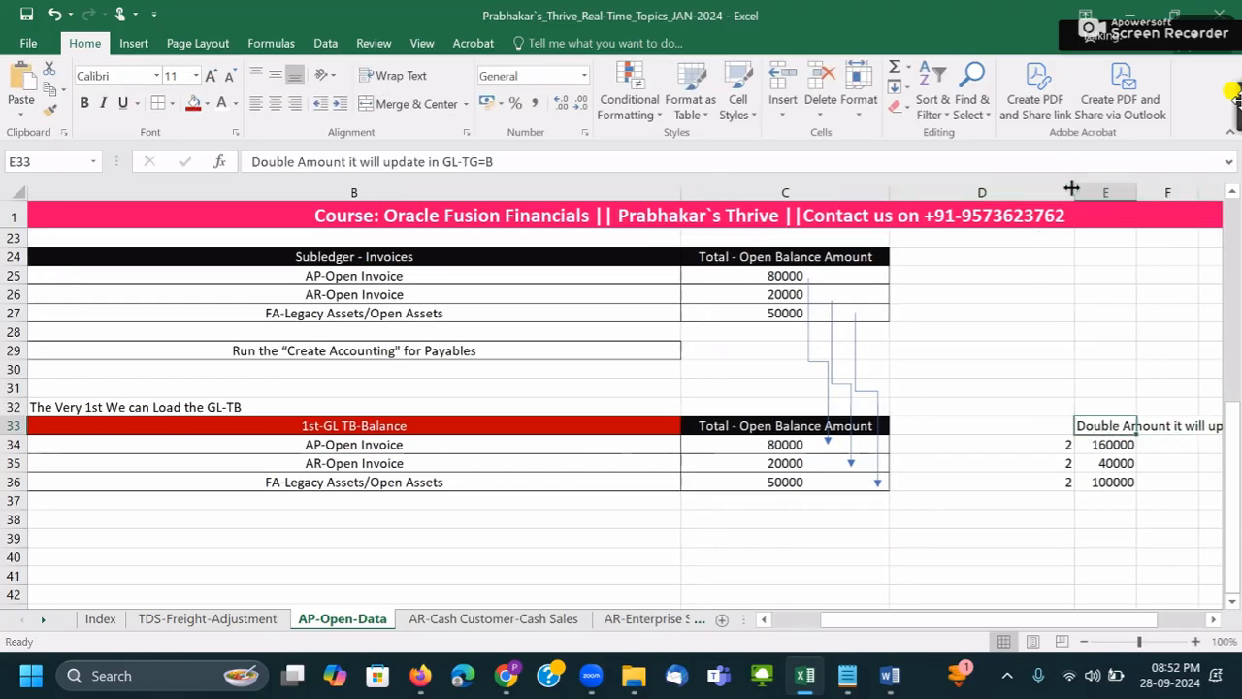
- Move the note from D7 into B7 so the label reads "Open Transaction Data Cut of Date - Accounting date in Fusion ERP"
scroll(1032, 360, up, 7)
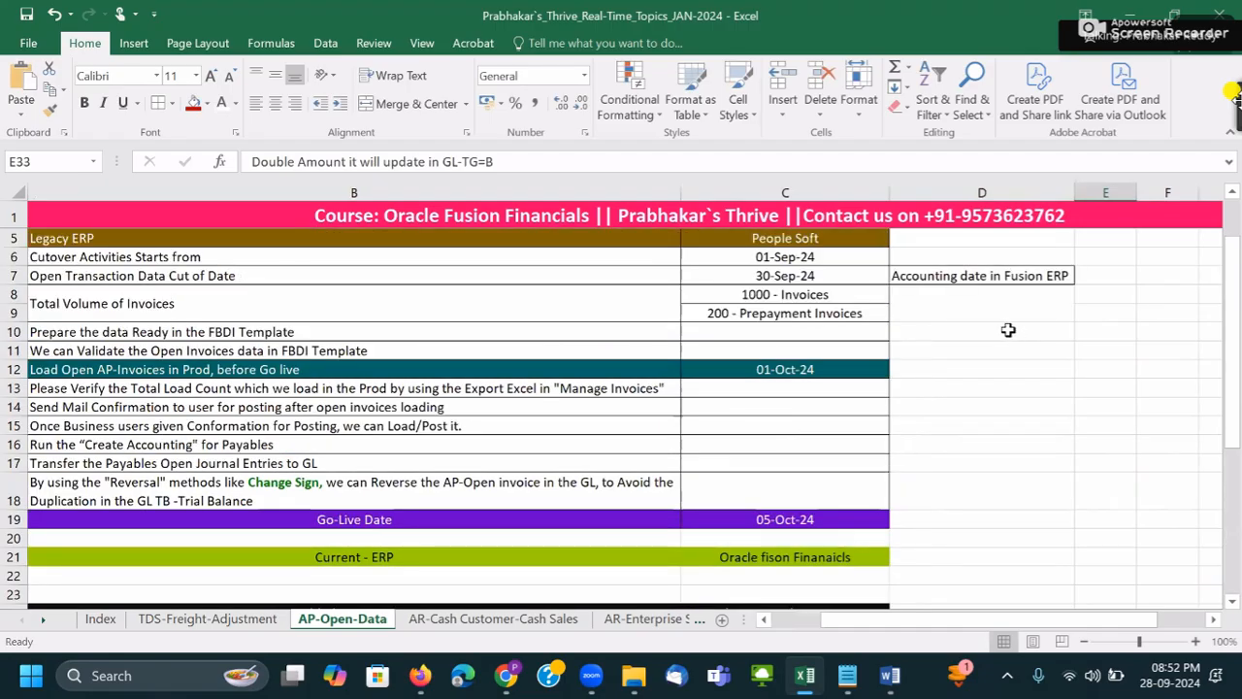
click(1009, 331)
key(ctrl+c)
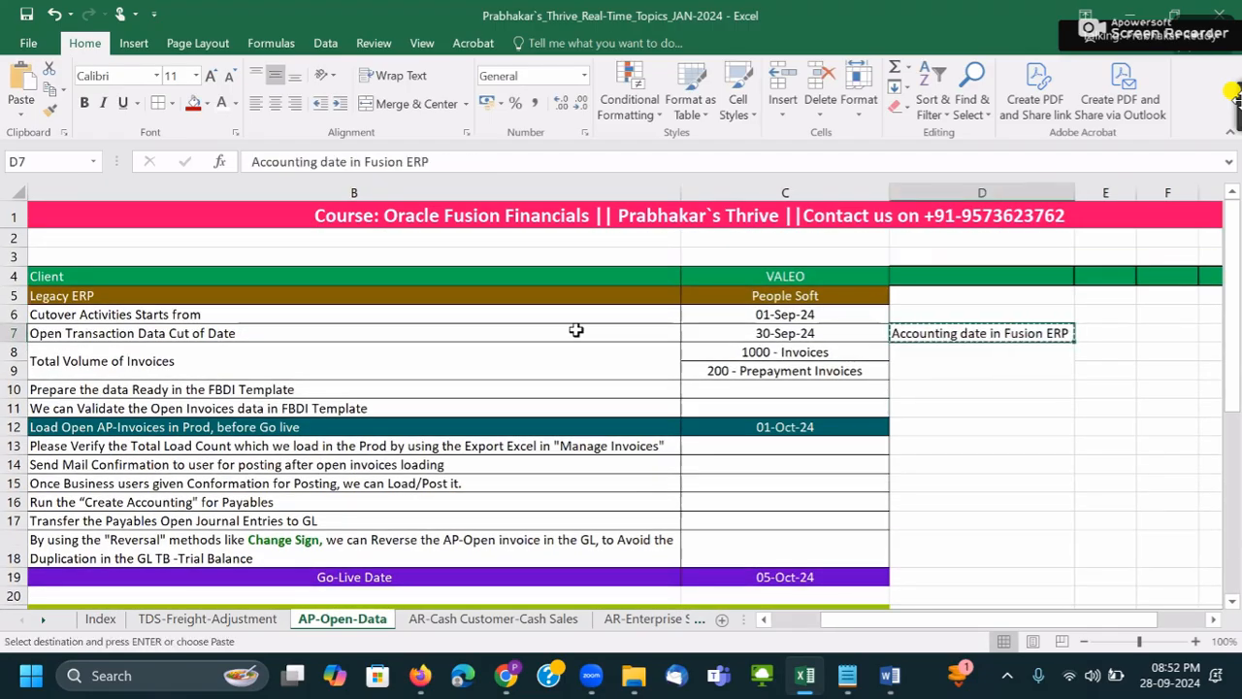
click(427, 330)
click(917, 330)
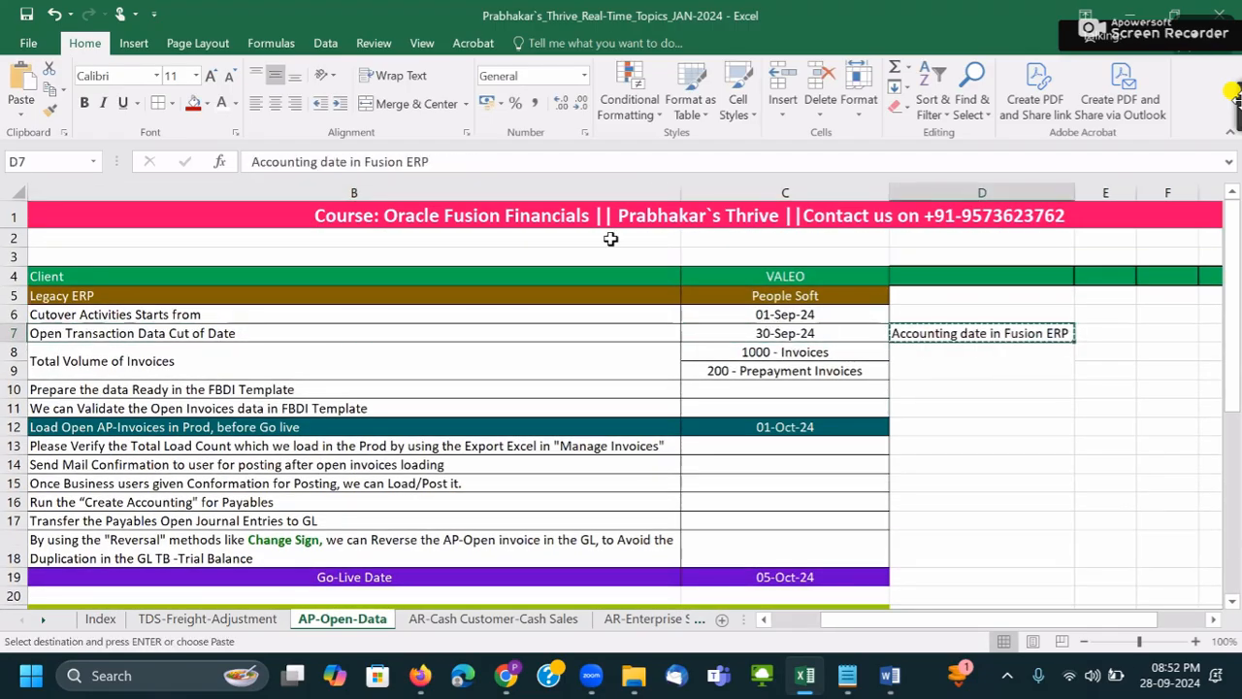
drag(265, 162, 239, 175)
key(ctrl+x)
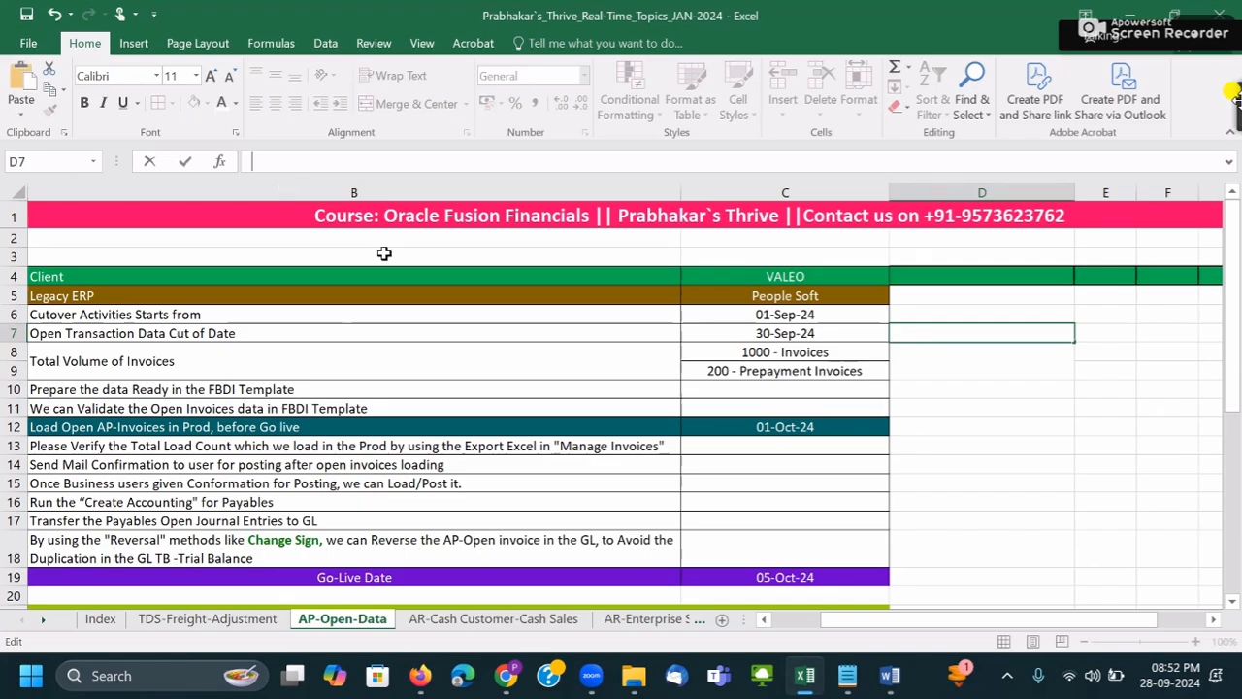
double_click(364, 331)
key(ctrl+v)
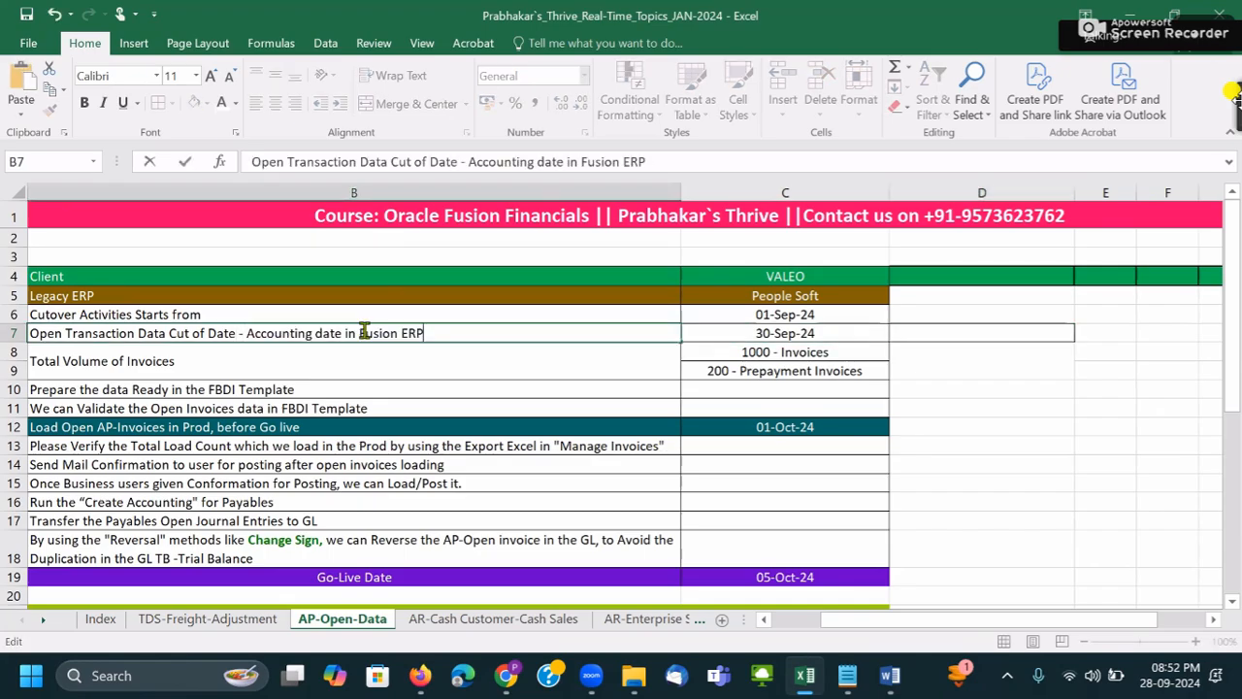
key(Tab)
- Remove the leftover border around the emptied D7 cell by copying D6's plain formatting over D7 to D9
click(985, 355)
drag(1089, 357, 1096, 335)
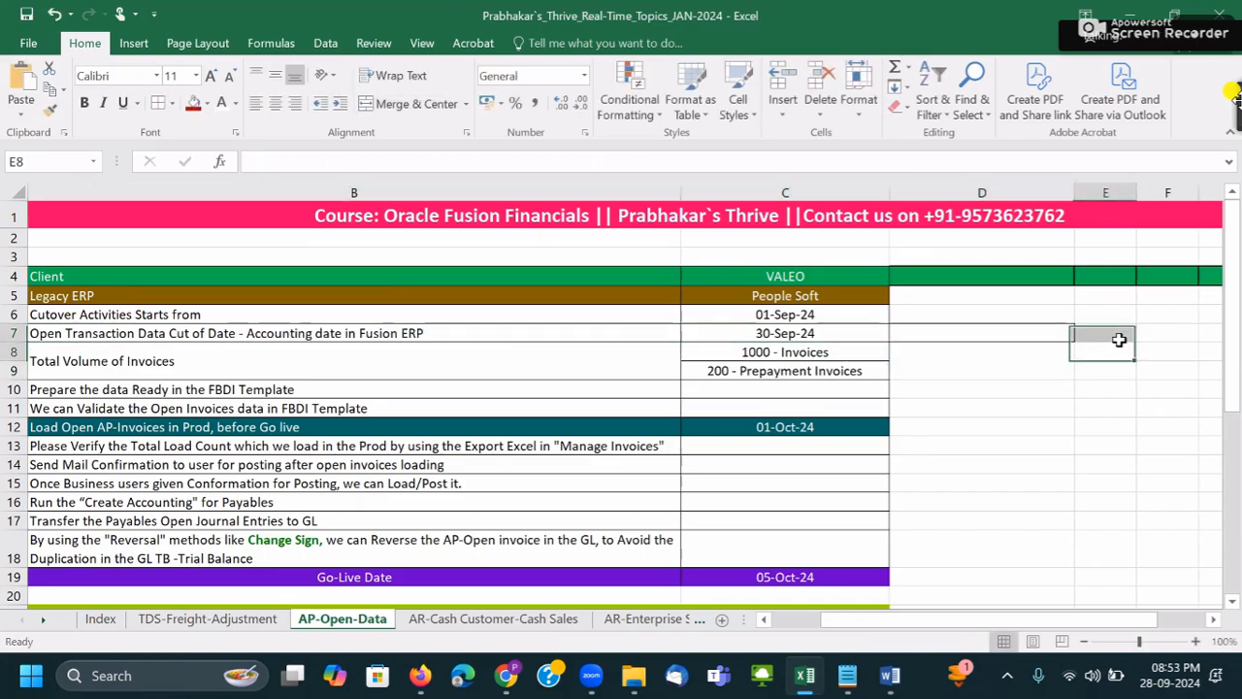
click(996, 313)
click(25, 112)
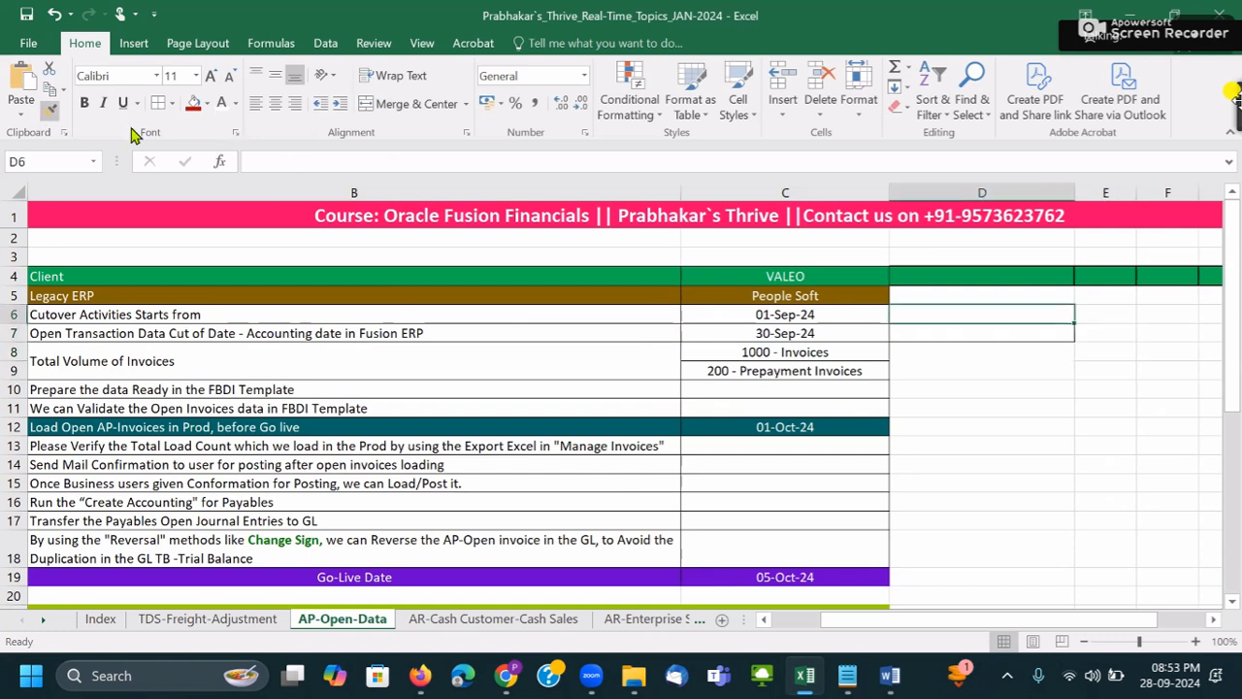
click(55, 113)
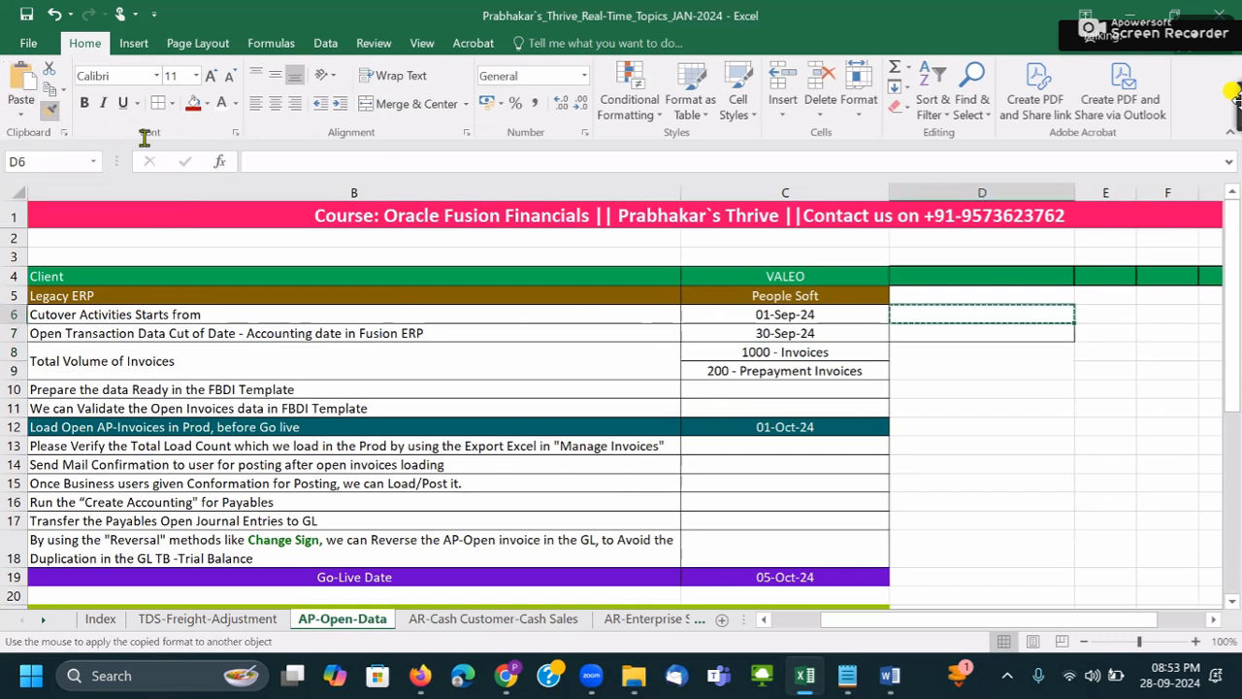
drag(974, 329, 984, 373)
click(1005, 388)
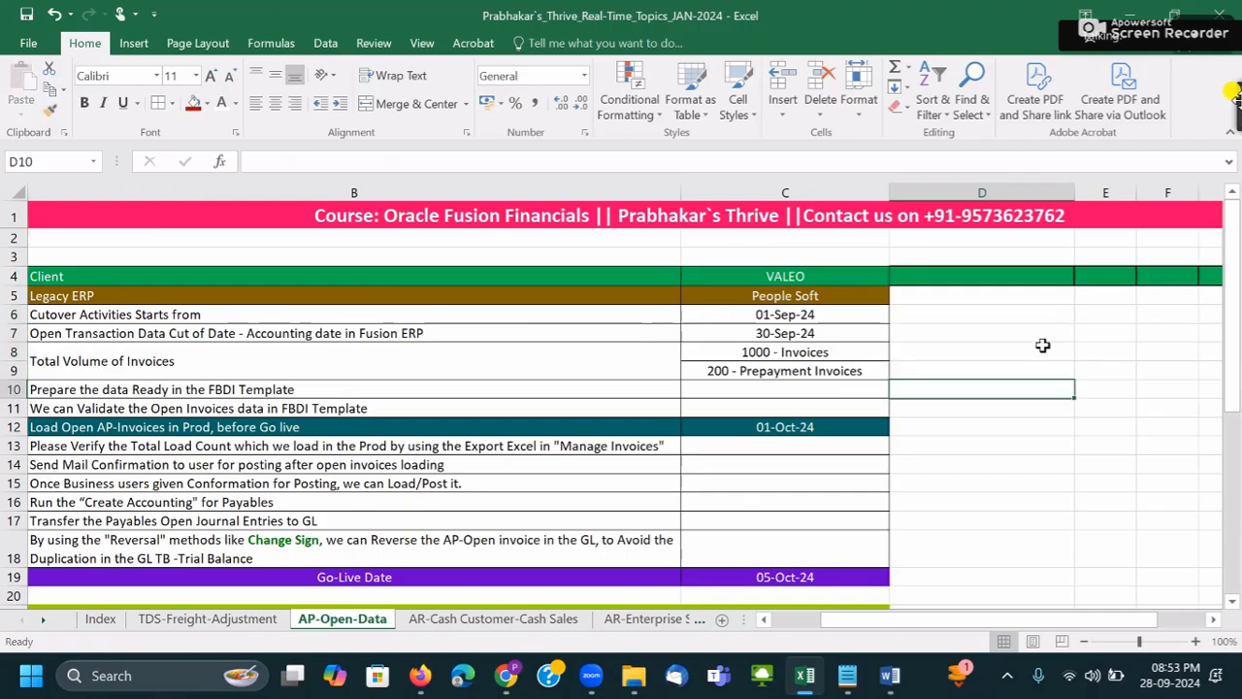
- Auto-fit columns D and E to their contents and centre the heading and doubled amounts in E33 to E36
double_click(1074, 193)
scroll(1000, 344, down, 5)
scroll(1003, 344, down, 3)
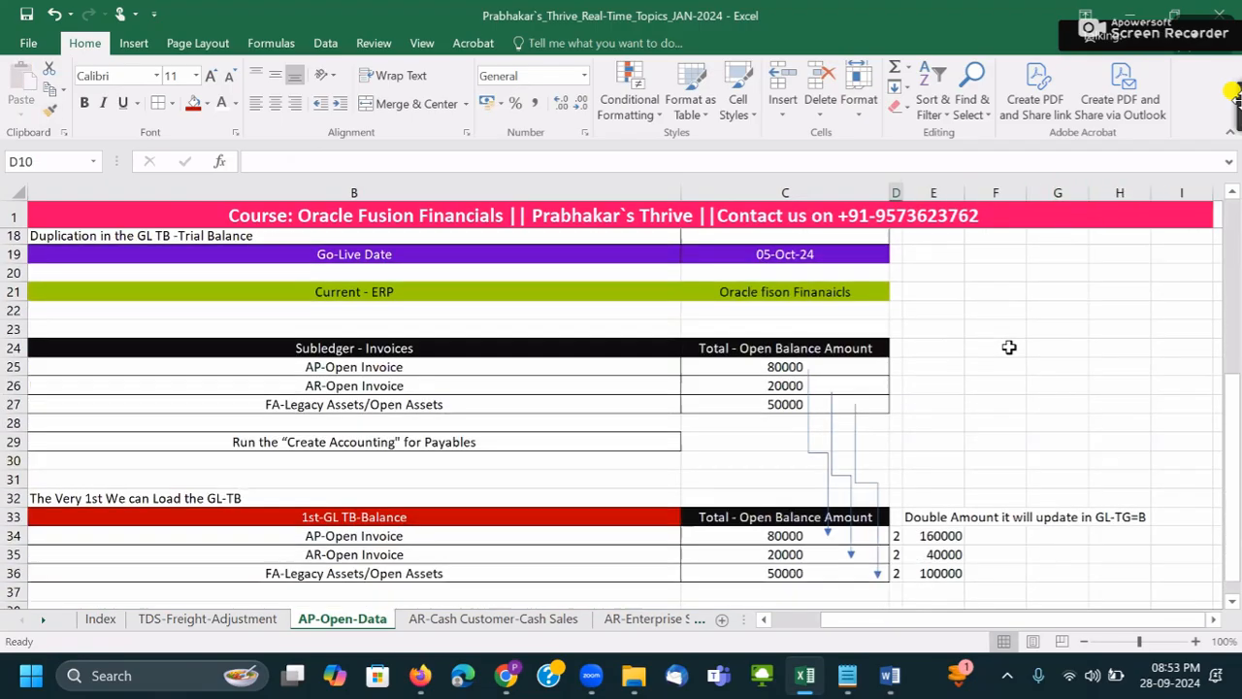
click(922, 390)
click(958, 369)
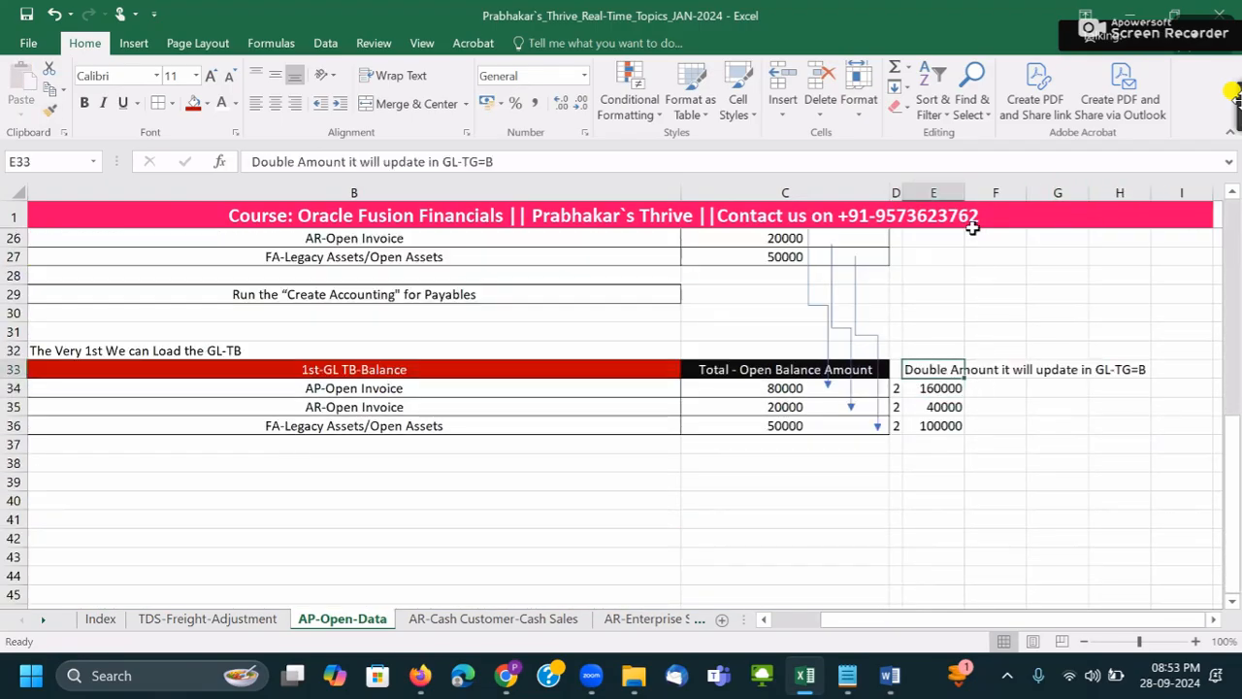
double_click(965, 193)
click(1047, 400)
drag(1041, 371, 1053, 427)
click(276, 103)
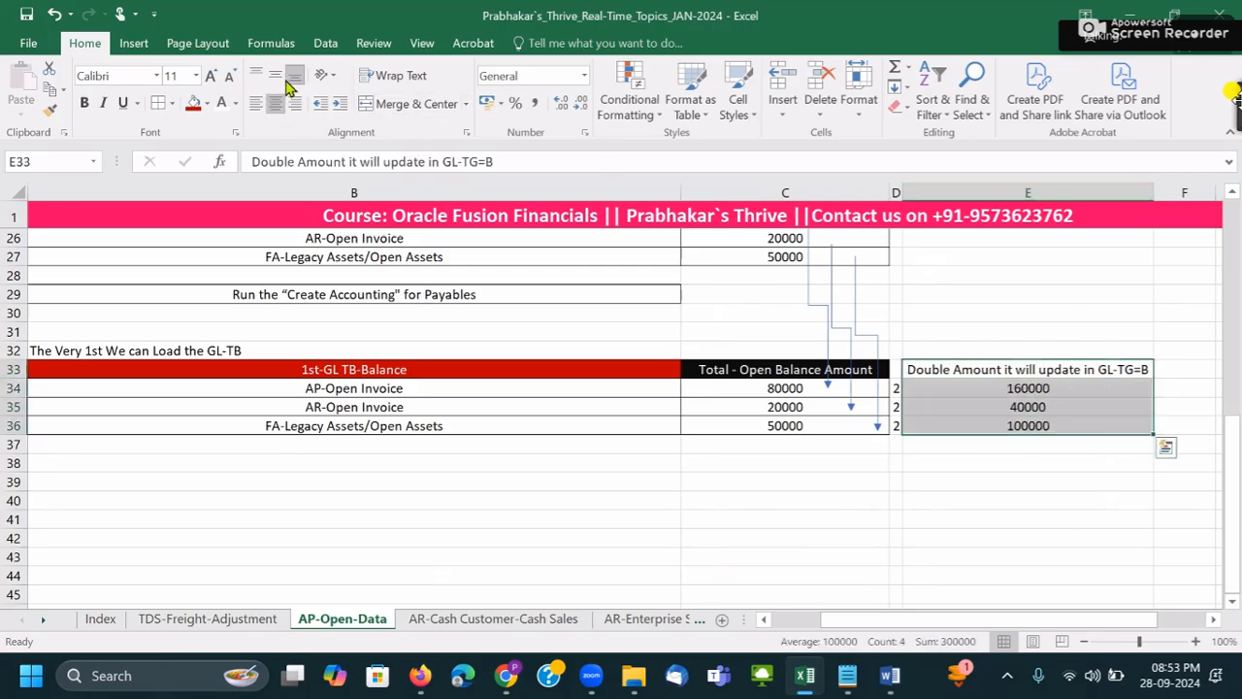
- Correct the heading in E33 to "Double Amount it will update in GL-TB"
click(1125, 370)
double_click(1139, 370)
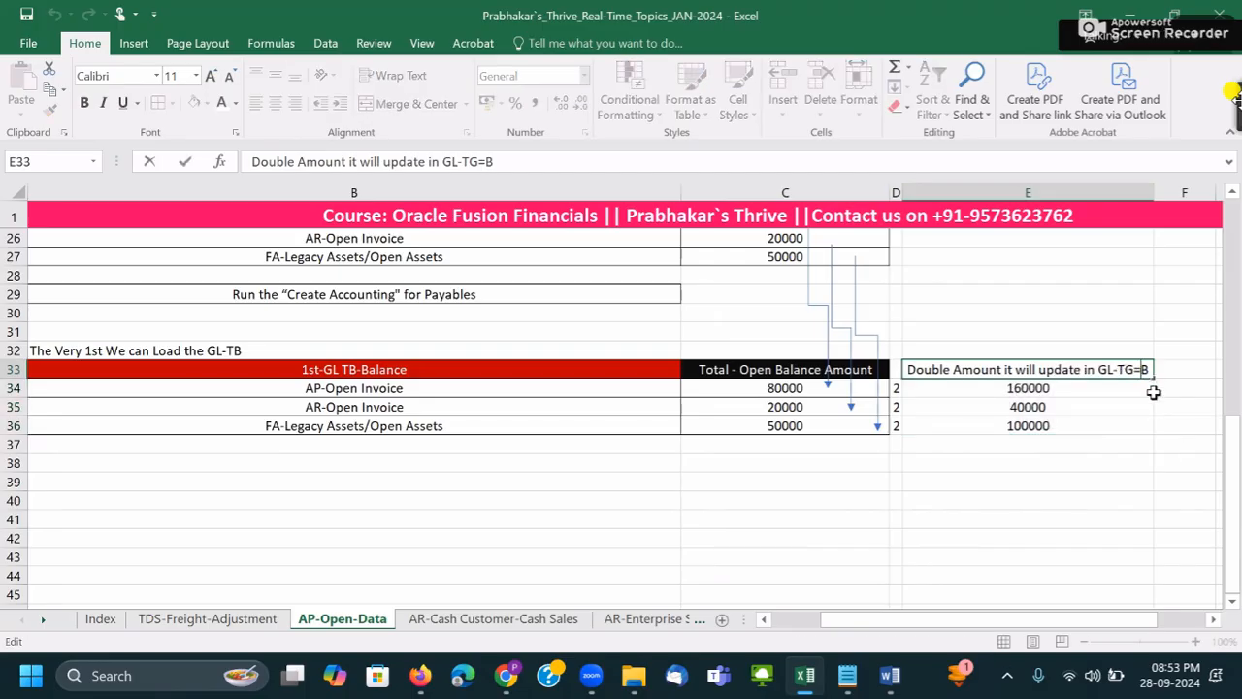
key(BackSpace)
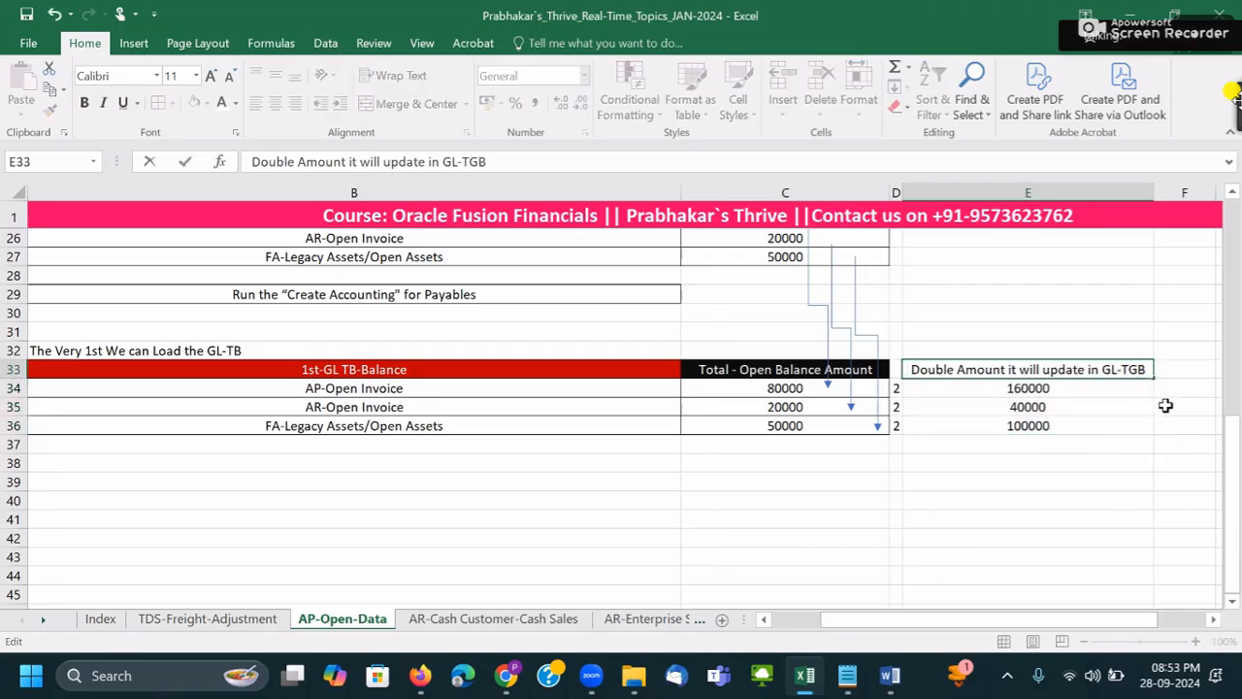
key(BackSpace)
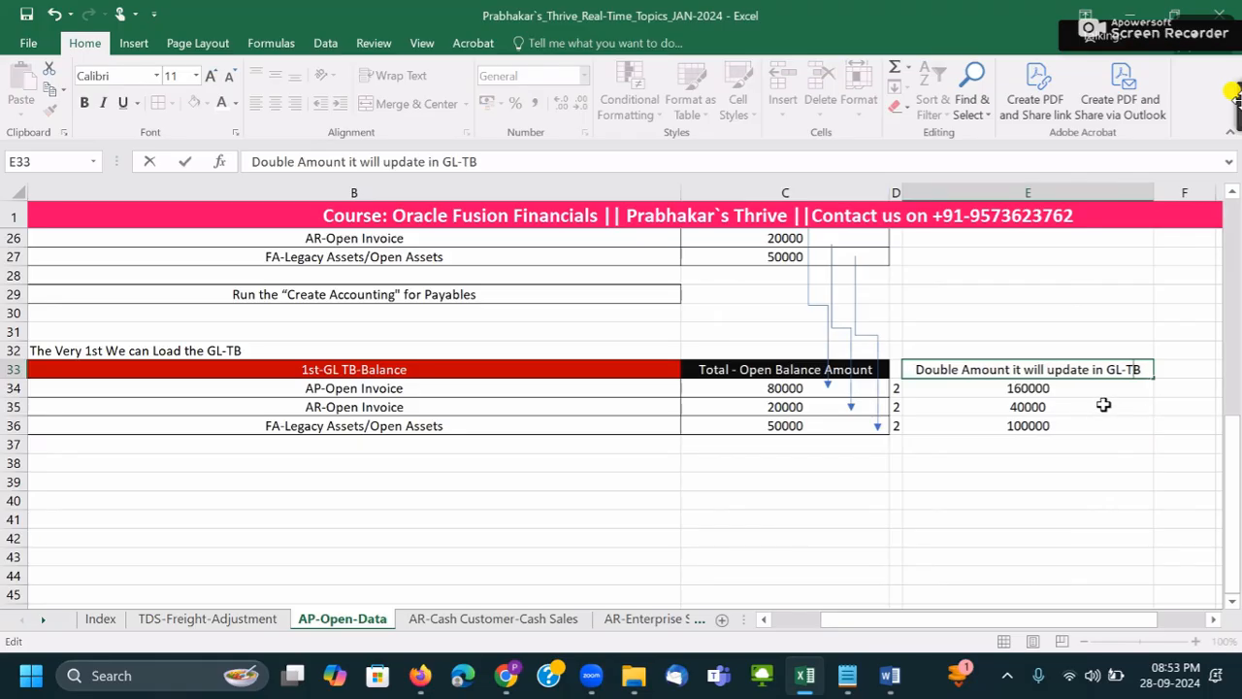
click(1103, 404)
drag(998, 391, 1071, 421)
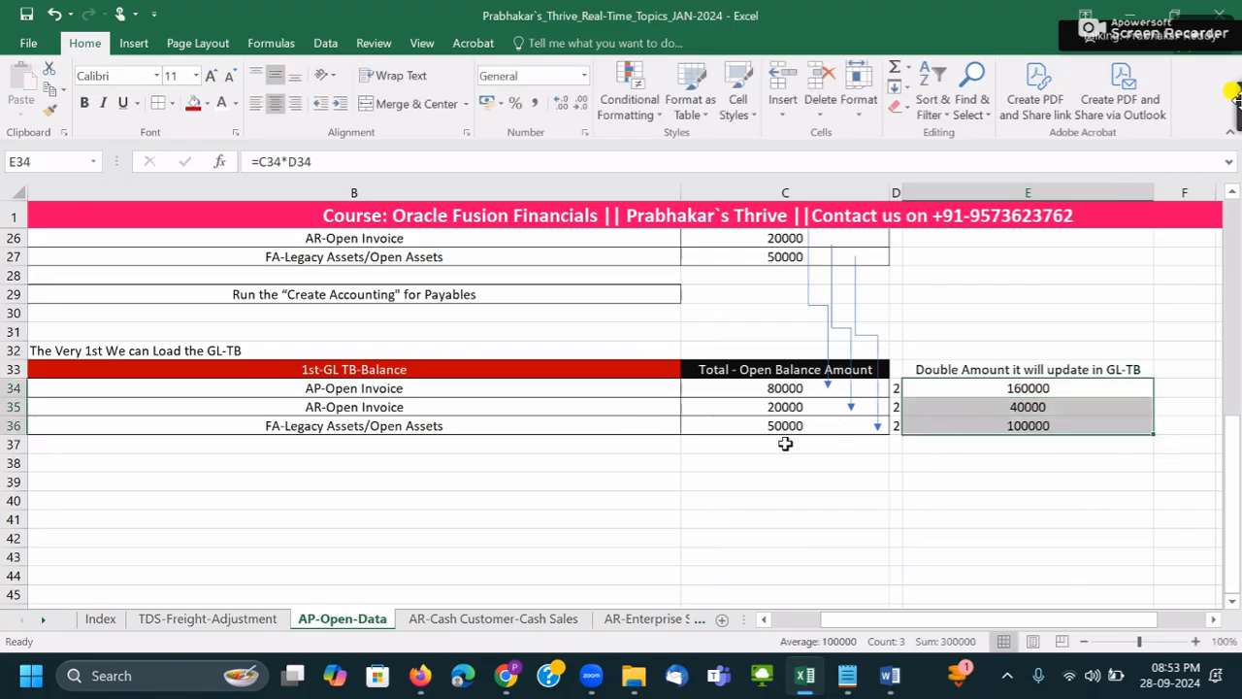
click(786, 444)
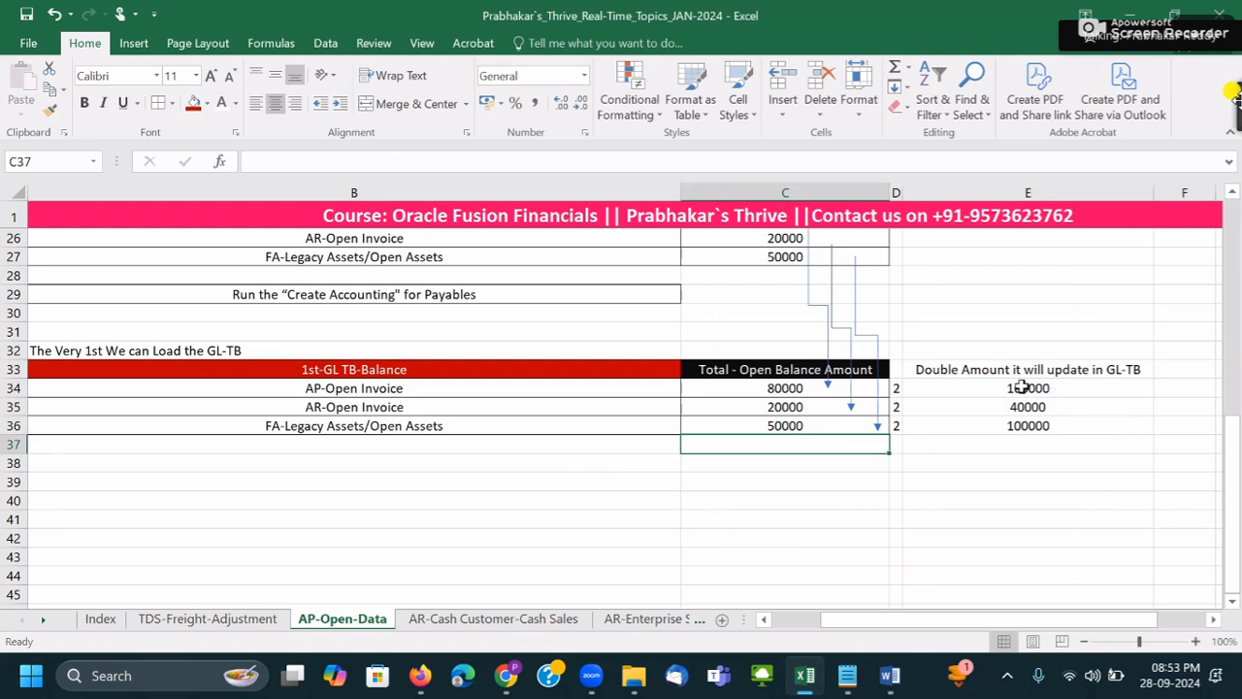
drag(1023, 388, 1032, 417)
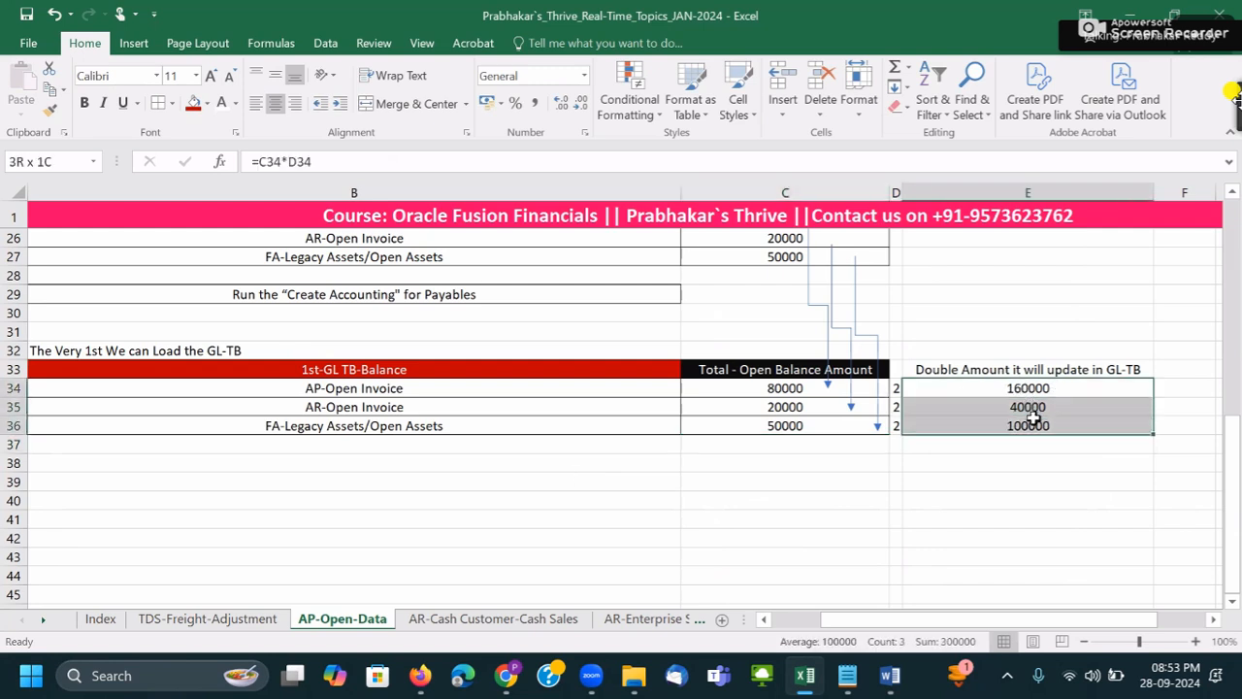
key(ctrl+c)
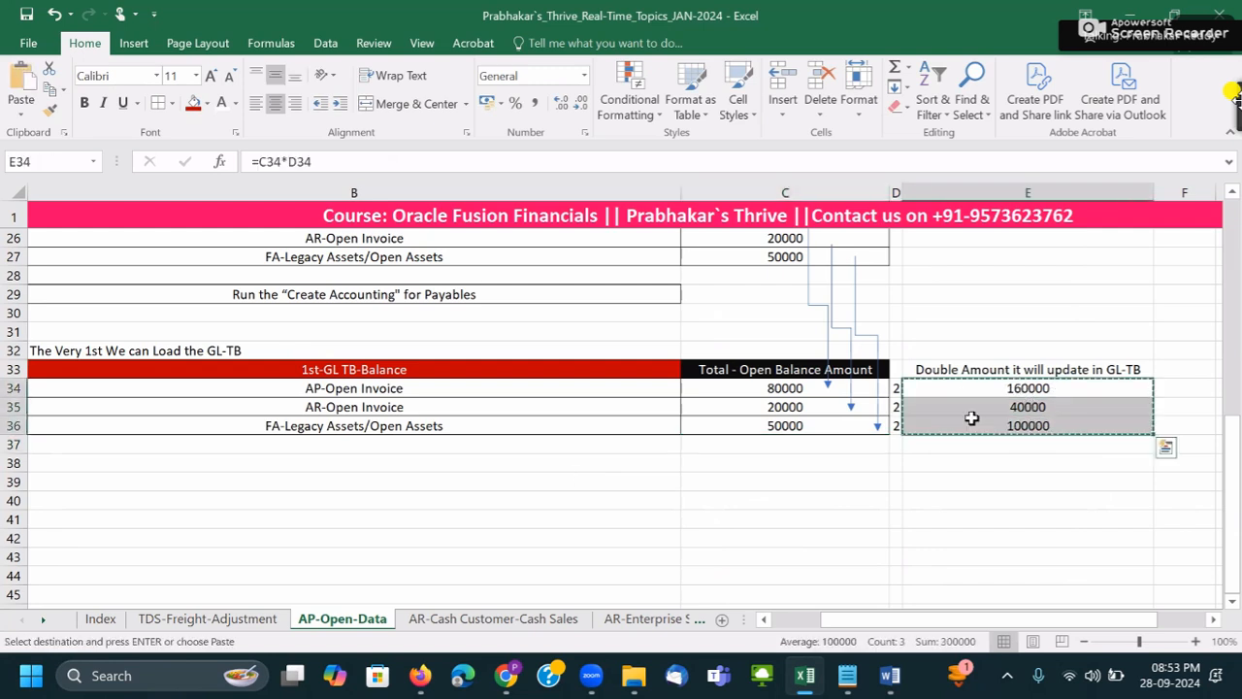
click(771, 389)
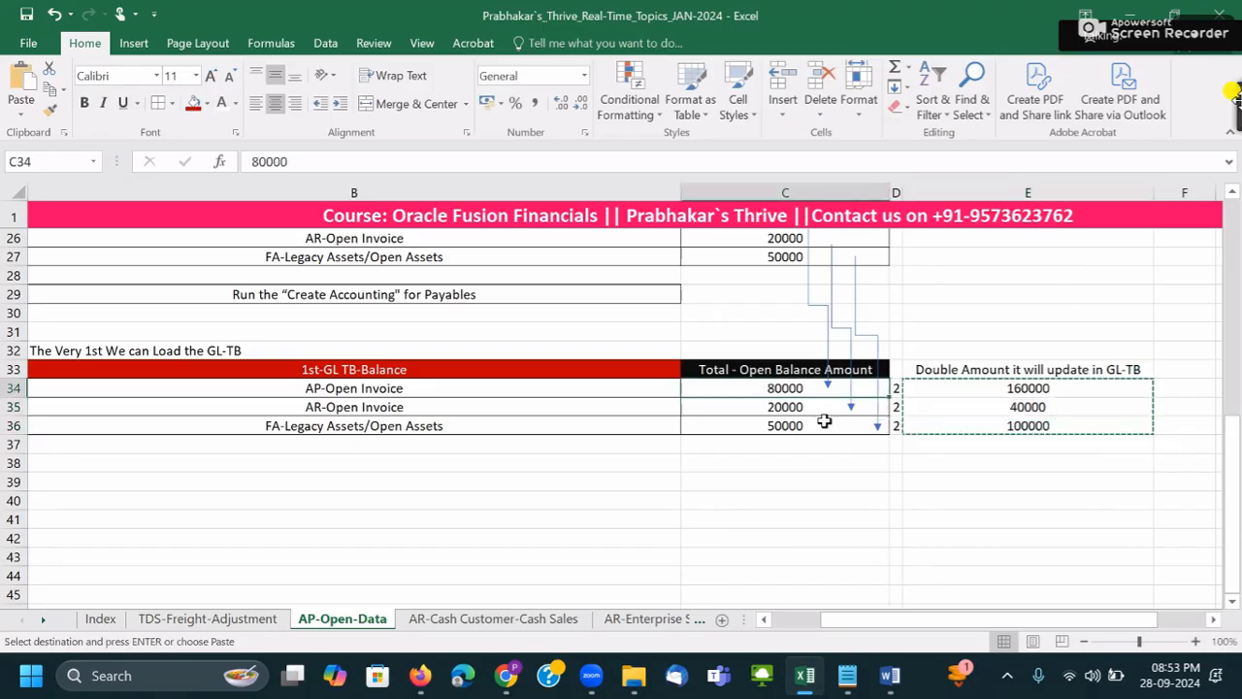
click(1014, 406)
key(Escape)
click(976, 460)
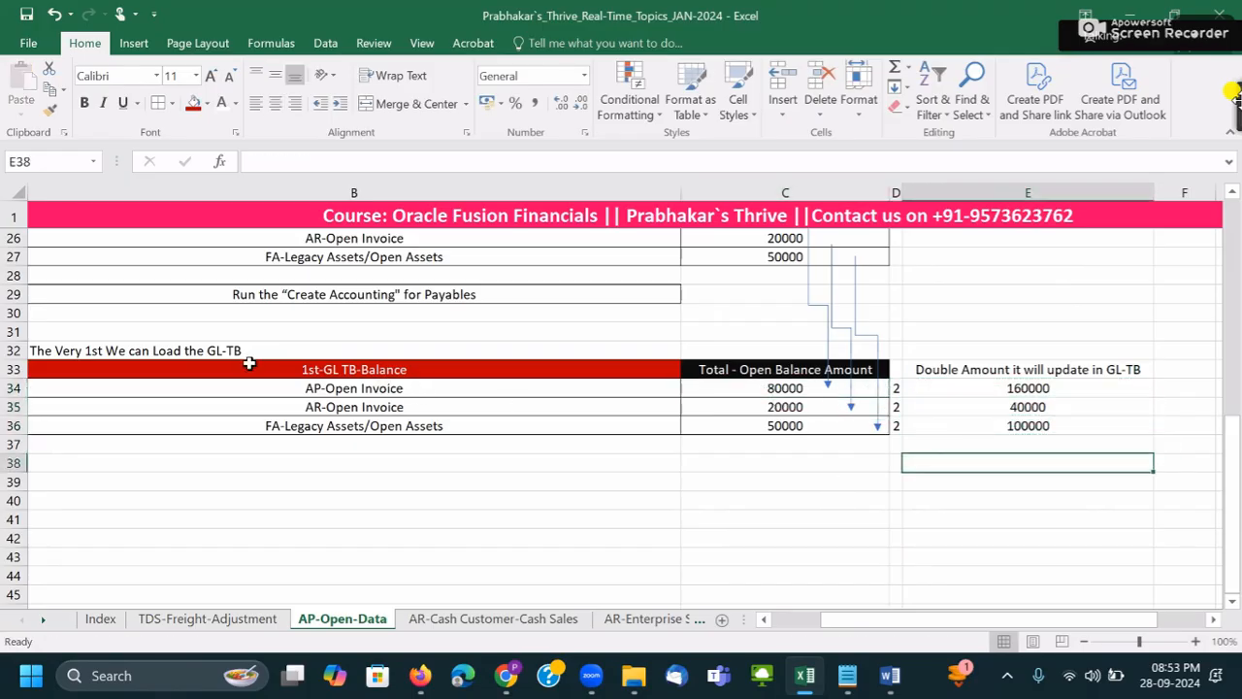
- Copy the 1st-GL TB-Balance table with its open balance amounts from B33:C36 to the area starting at B39
drag(93, 368, 796, 425)
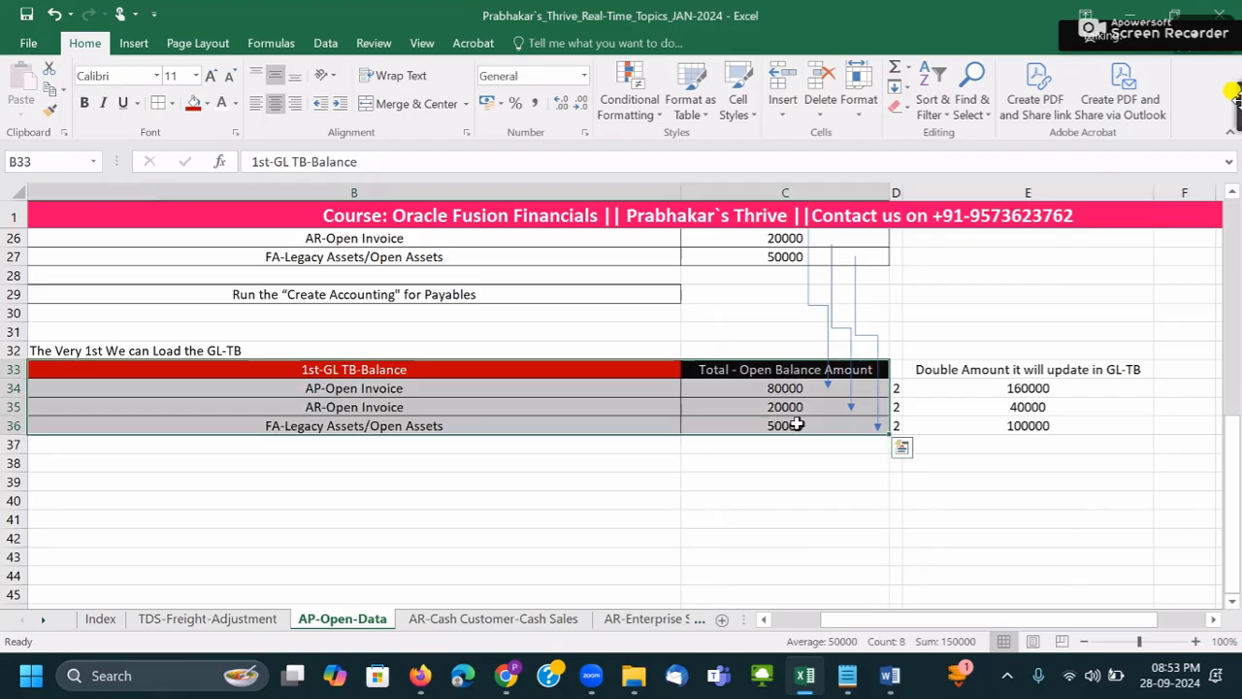
key(ctrl+c)
click(81, 485)
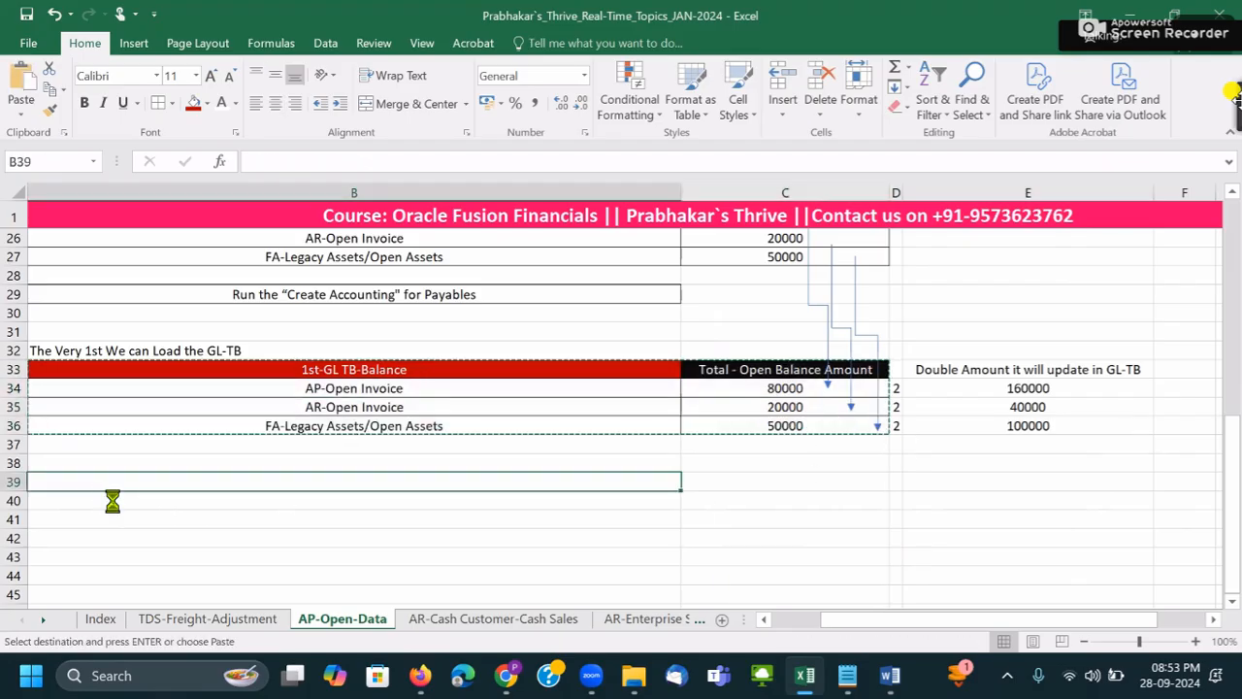
key(ctrl+v)
- Replace the open balance amounts in C34 to C36 with the doubled amounts from E34 to E36, pasted as values
drag(994, 390, 1009, 419)
key(ctrl+c)
click(782, 389)
right_click(782, 388)
click(840, 302)
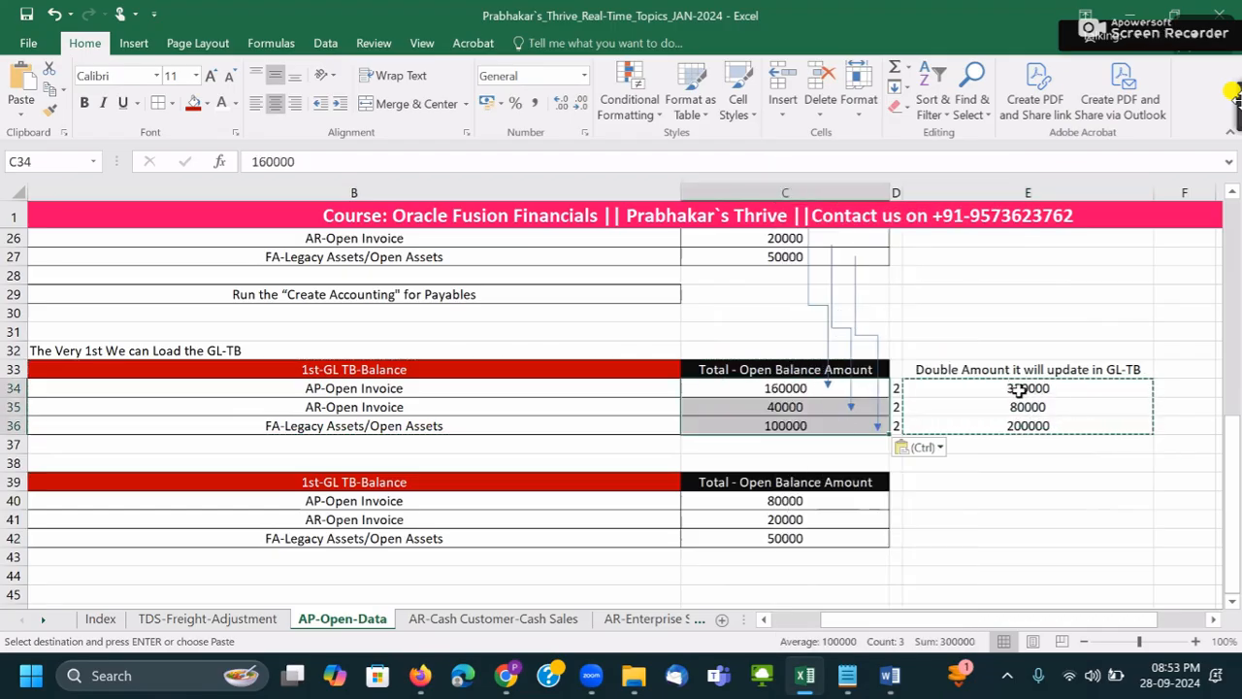
- Clear the doubling formulas in E34 to E36 and the multipliers in D34 to D36
drag(1023, 388, 1028, 427)
key(Delete)
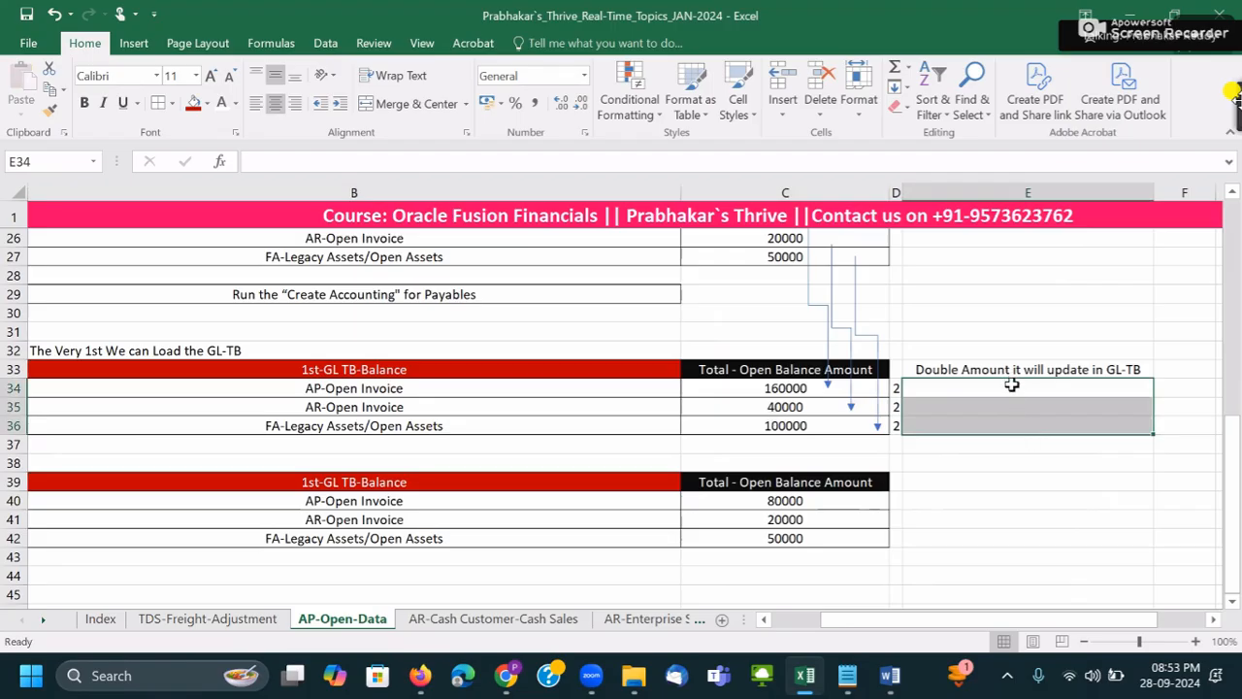
drag(904, 391, 900, 427)
key(Escape)
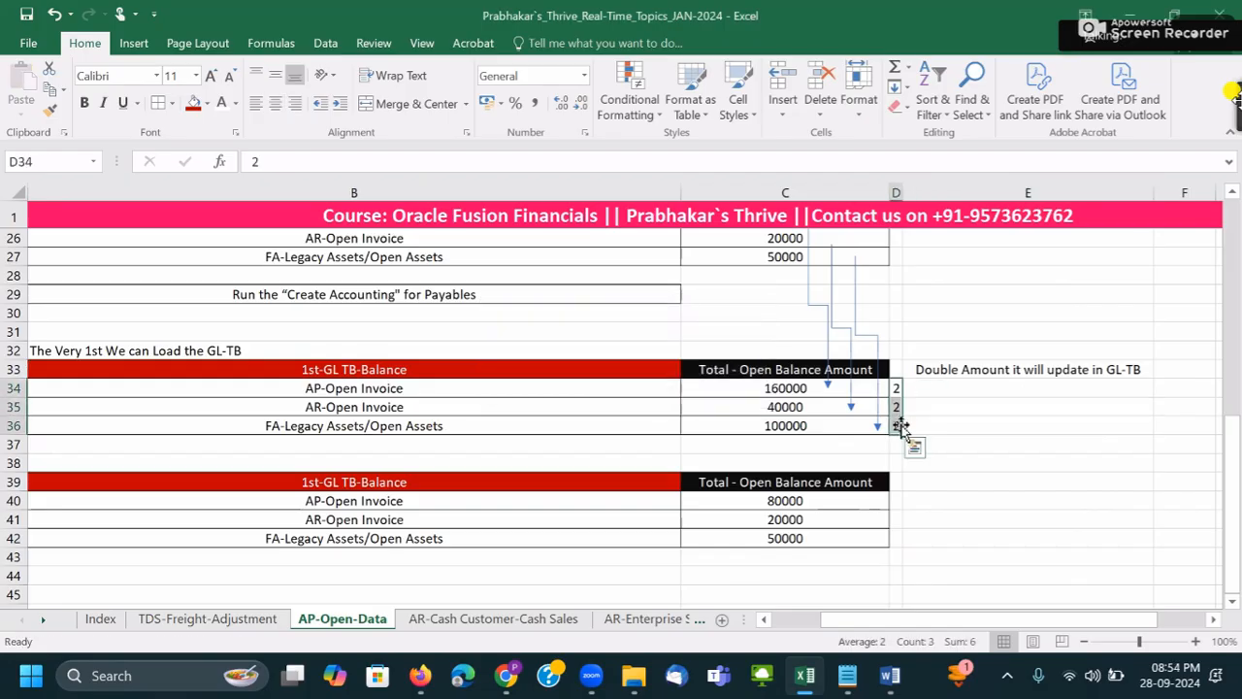
key(Delete)
click(948, 424)
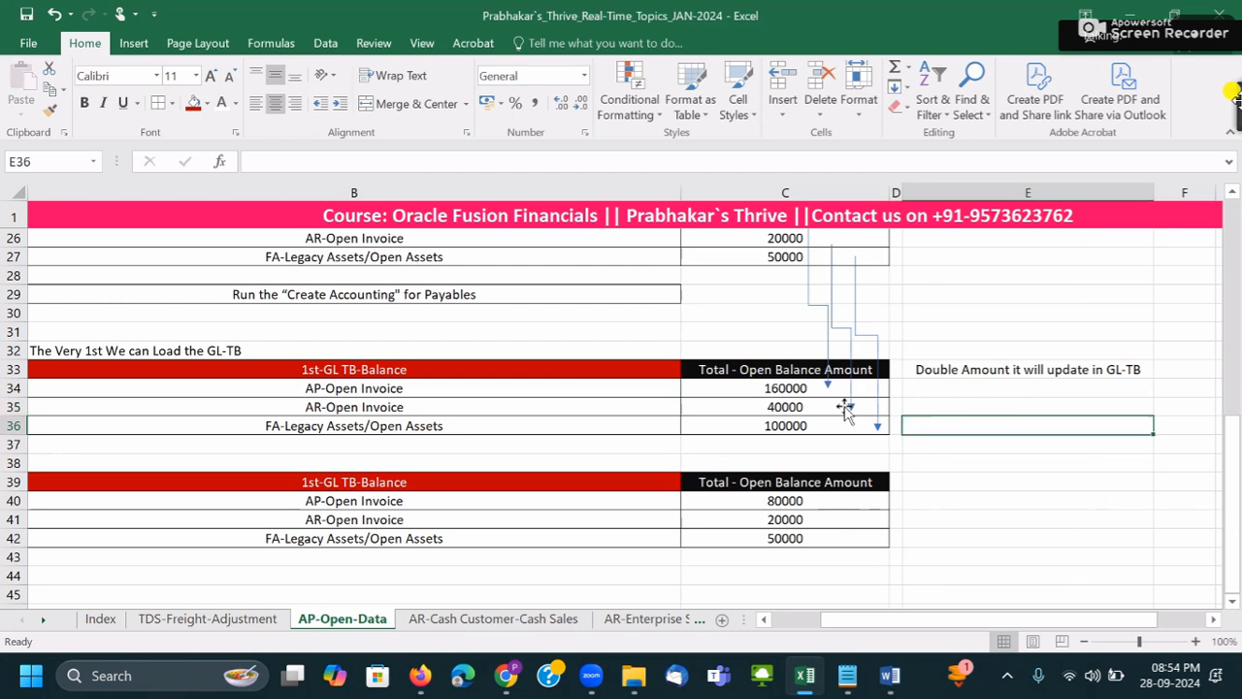
click(809, 391)
click(917, 390)
click(887, 390)
click(895, 389)
double_click(903, 192)
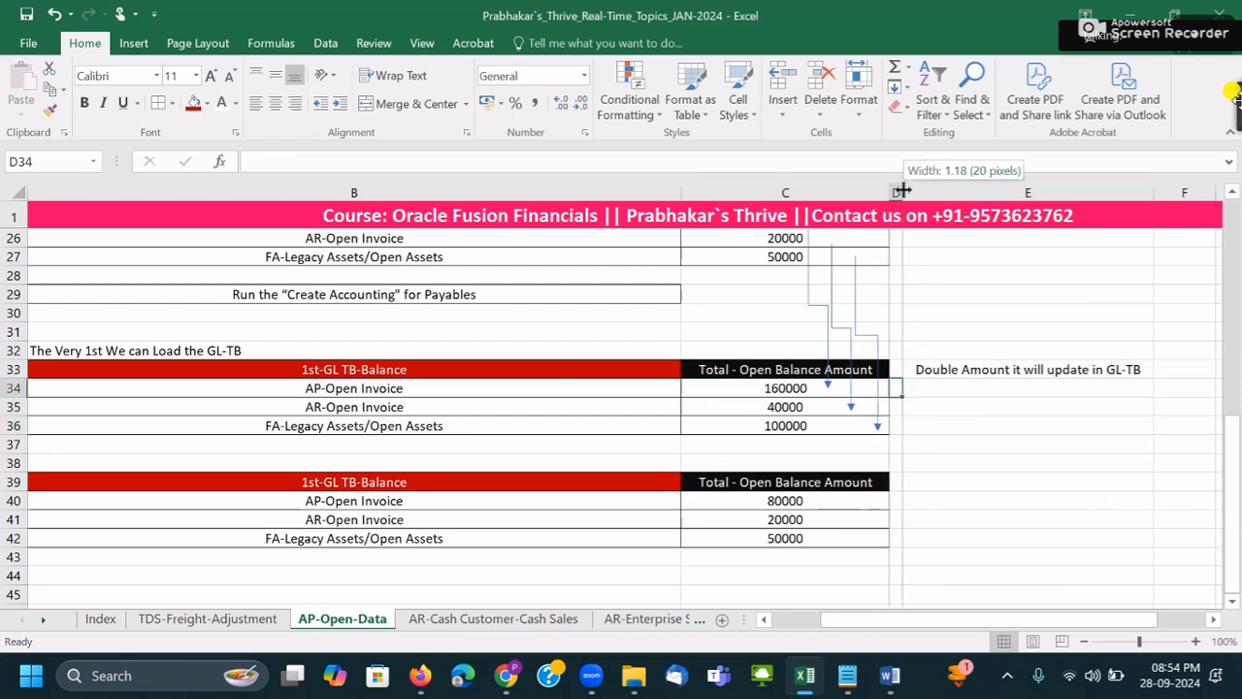
double_click(896, 390)
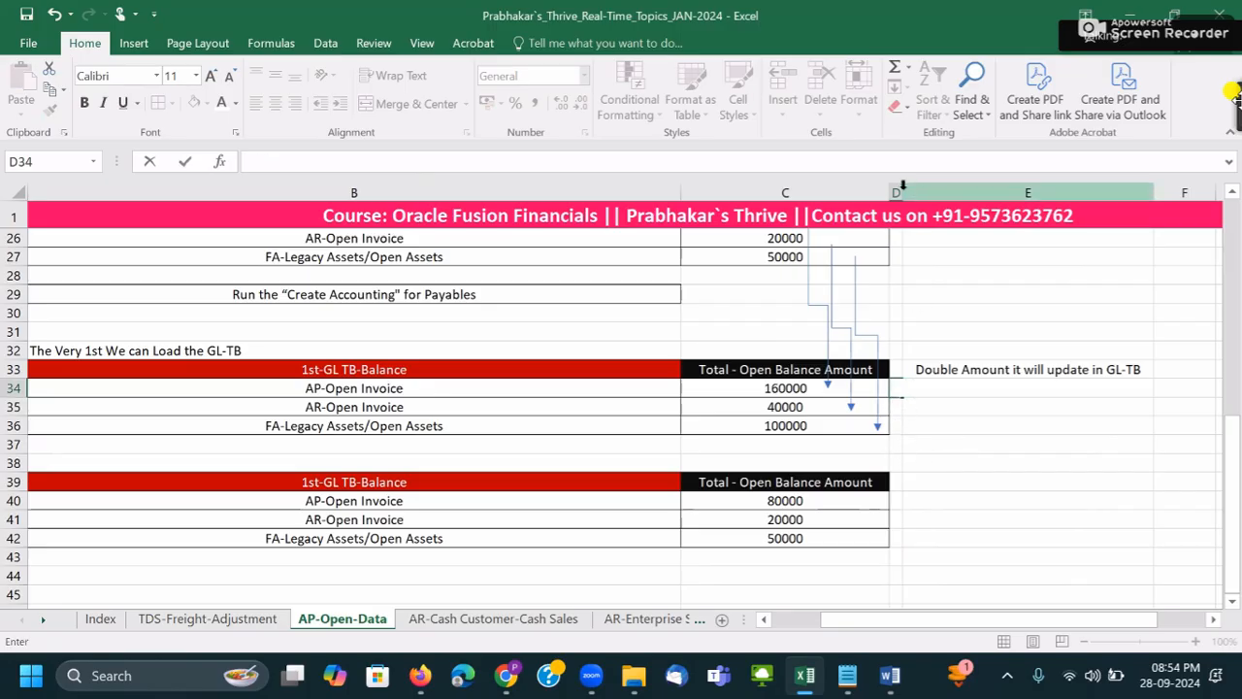
key(F2)
- Copy the original open balance amounts from C40:C42 into E34:E36 under the Double Amount heading
drag(784, 498, 807, 529)
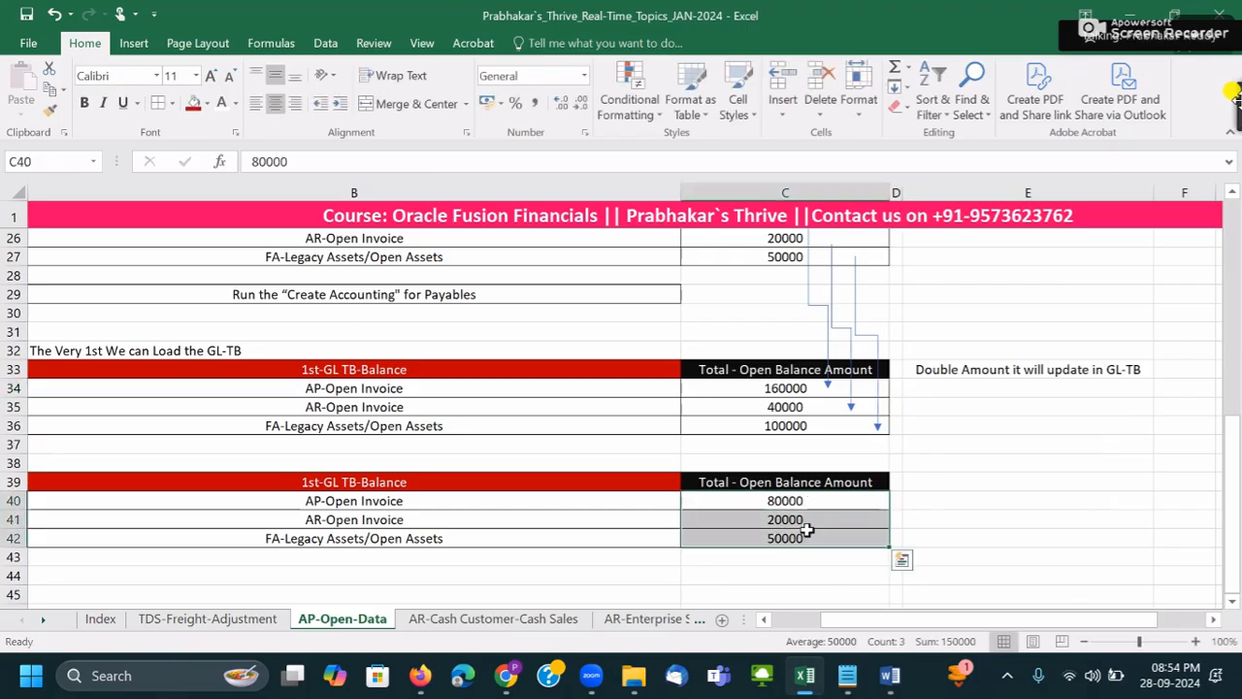
key(ctrl+c)
click(930, 387)
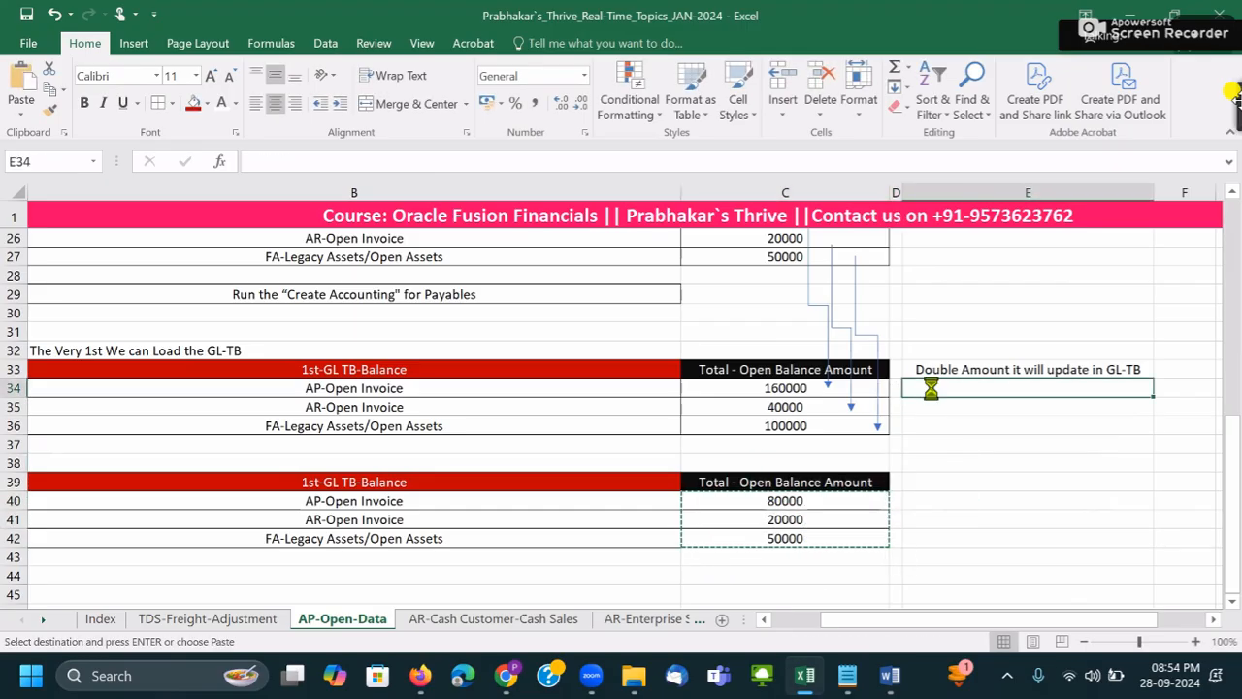
key(ctrl+v)
- Append *2 to each amount in E34 to E36 so they read 80000*2, 20000*2 and 50000*2
double_click(1065, 390)
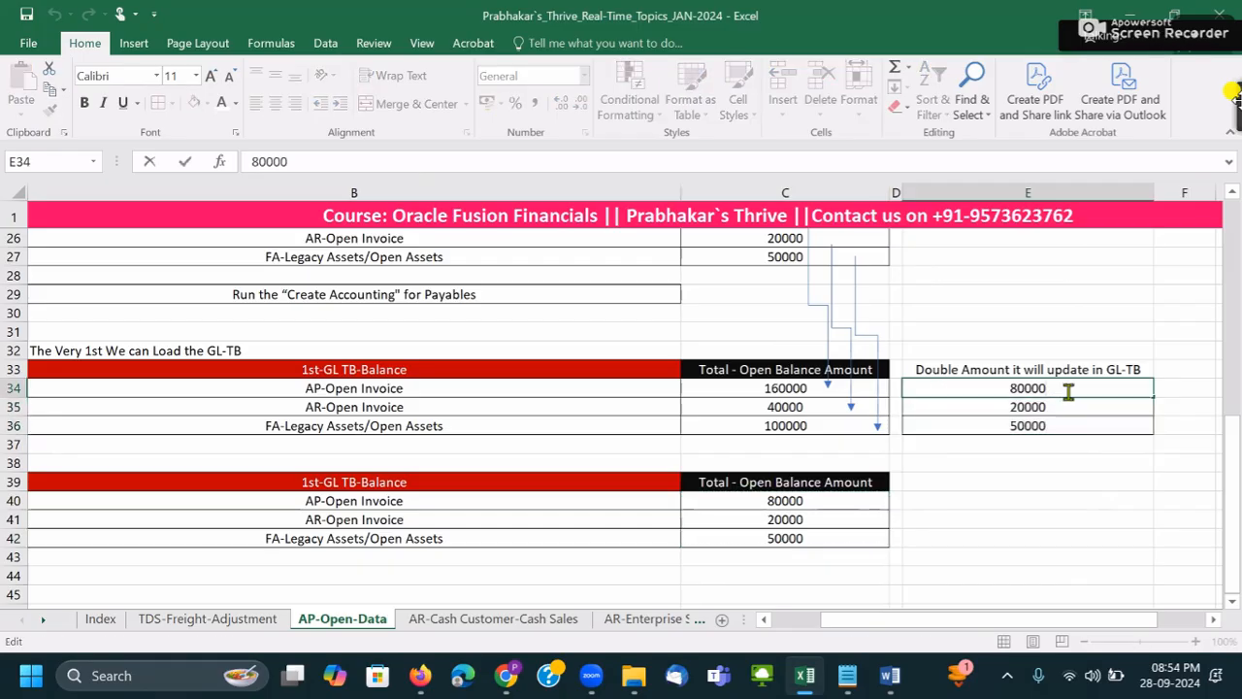
text(*2)
double_click(1068, 407)
text(*2)
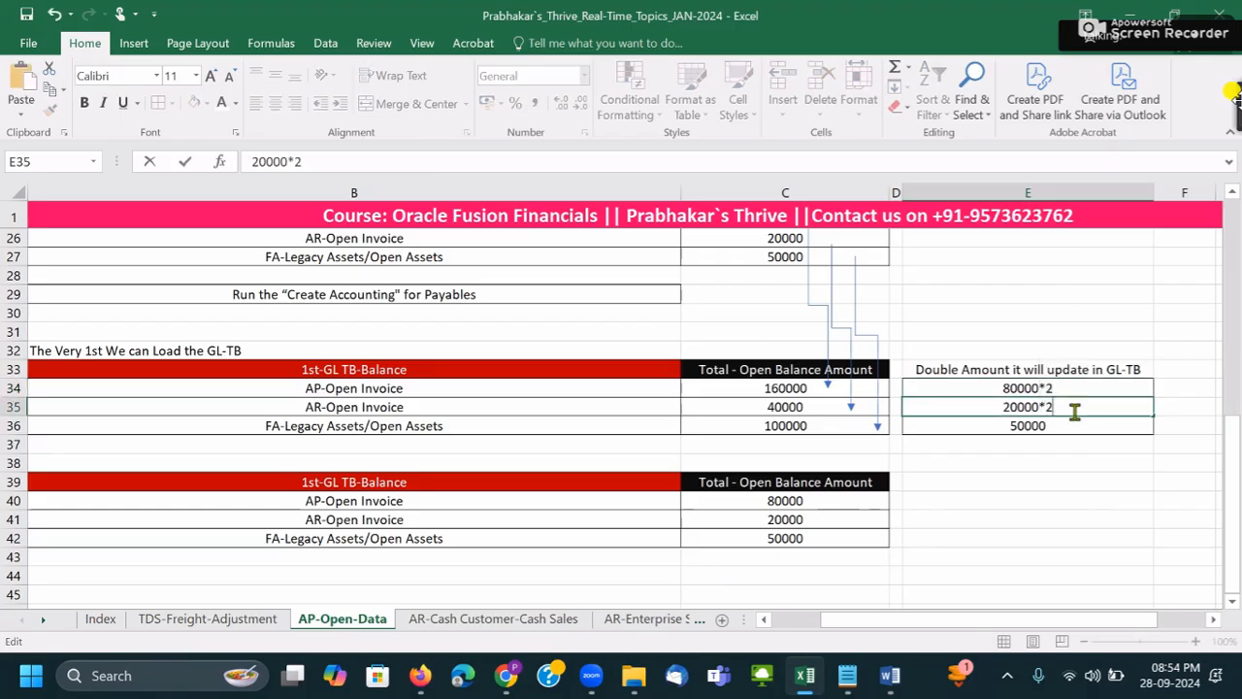
double_click(1056, 424)
text(*2)
key(Return)
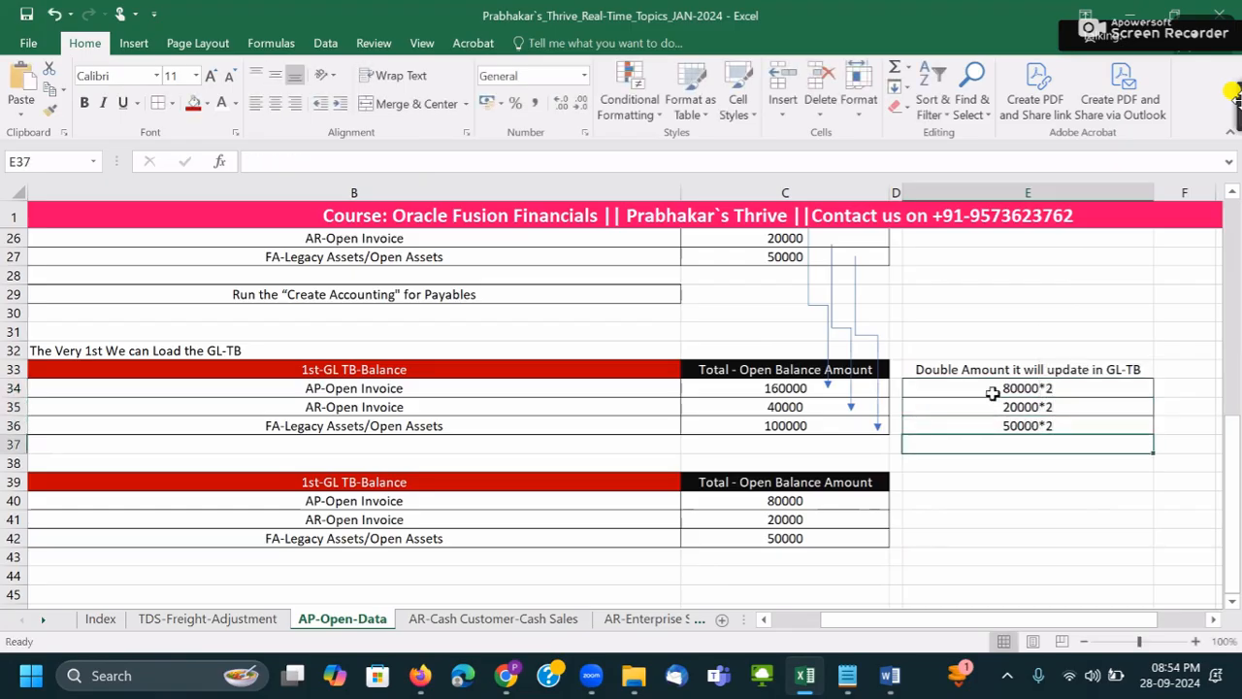
- Delete the empty column D so the Double Amount column sits directly beside the open balance amounts
drag(954, 369, 987, 425)
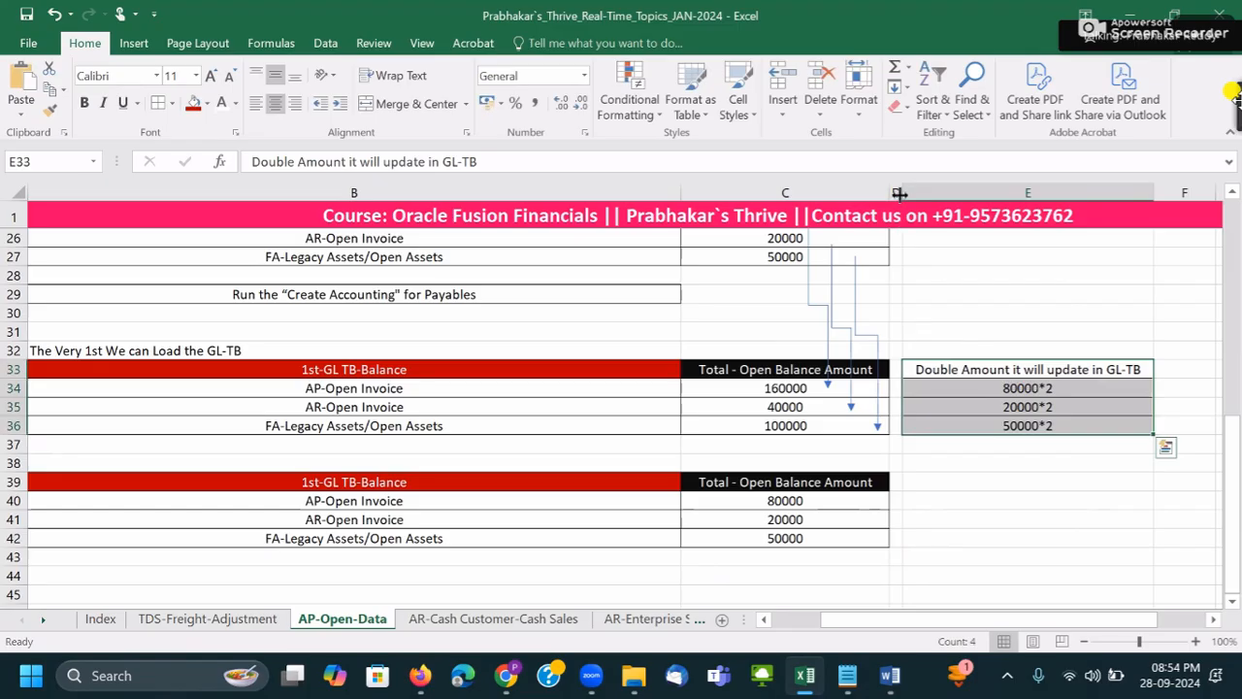
right_click(897, 188)
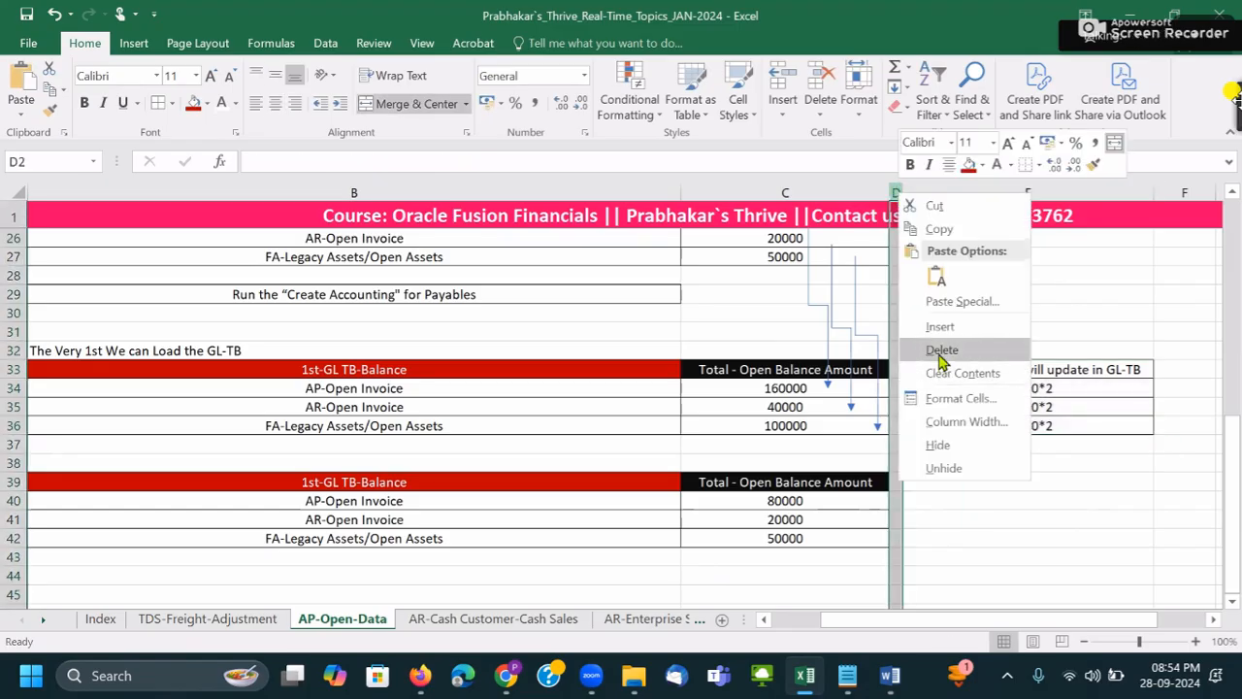
click(940, 351)
scroll(986, 401, up, 8)
click(980, 405)
scroll(957, 378, down, 10)
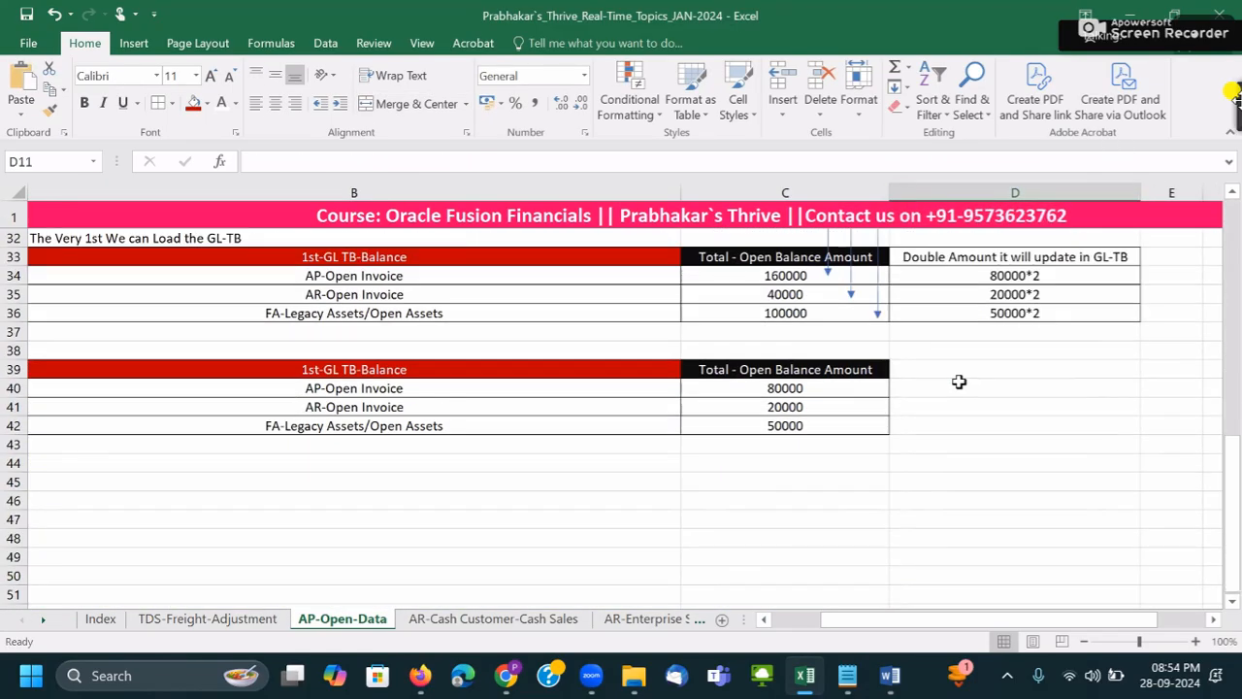
- Fill the "Double Amount it will update in GL-TB" heading in D33 with dark purple
scroll(961, 389, up, 3)
scroll(964, 398, down, 2)
click(949, 313)
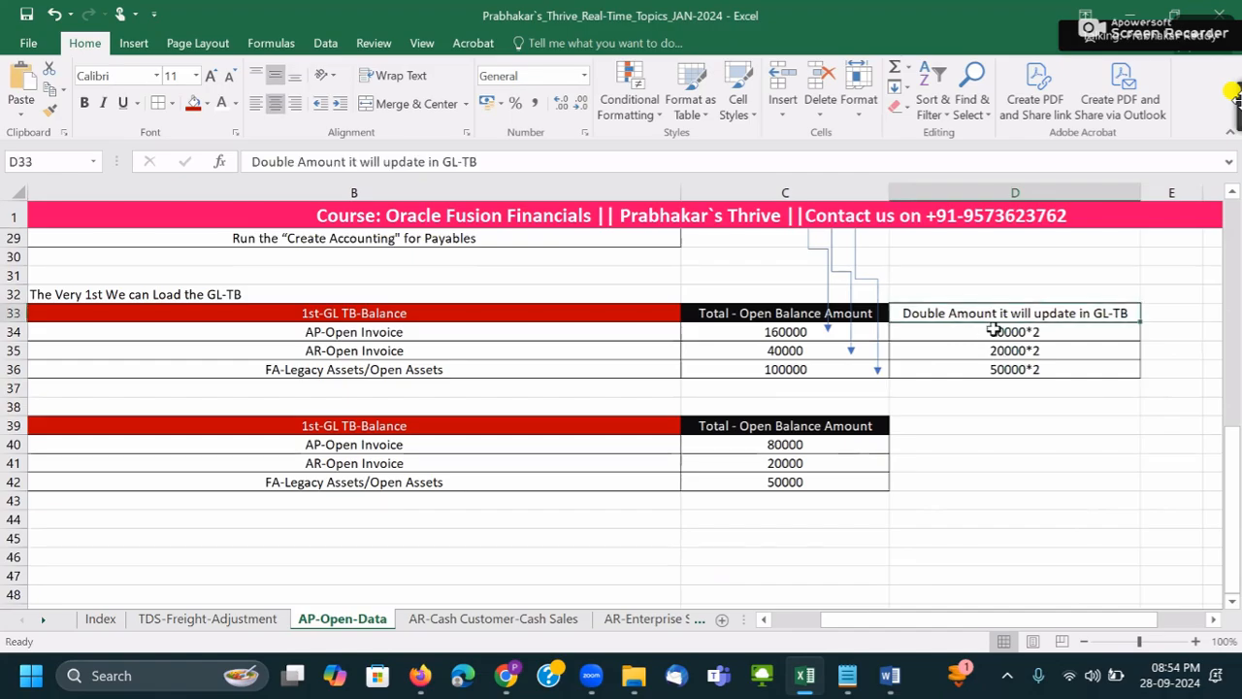
click(207, 103)
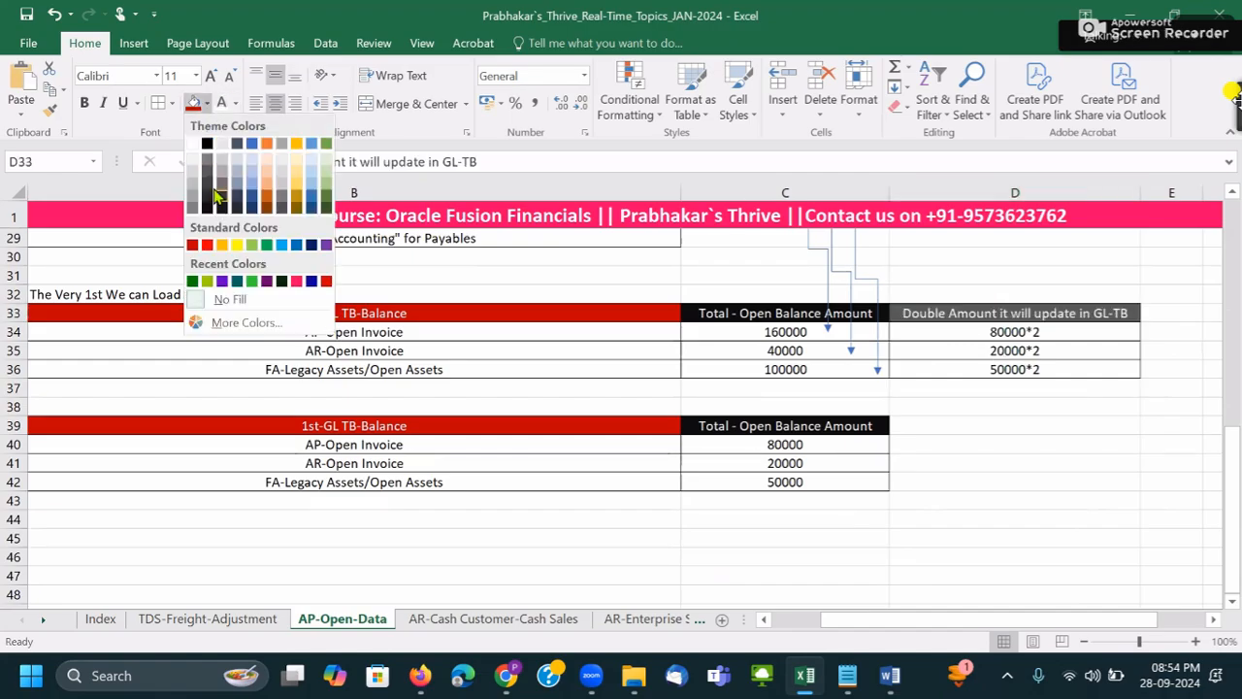
click(280, 281)
click(979, 453)
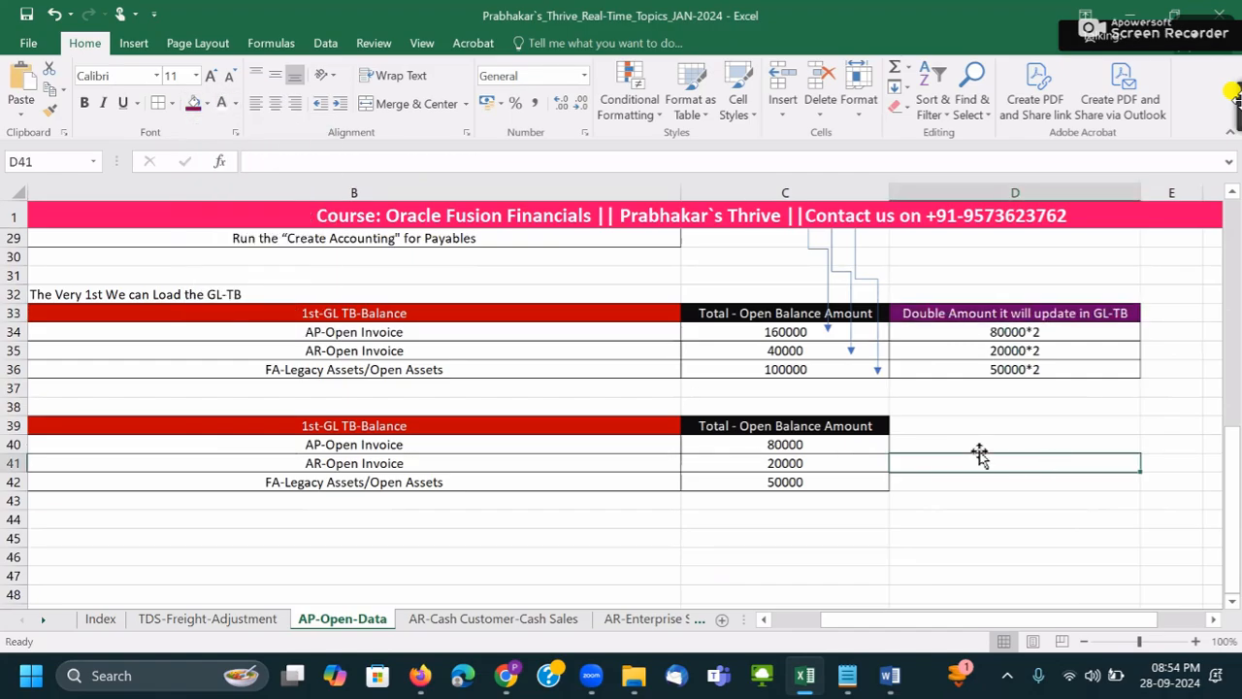
click(942, 365)
click(942, 336)
click(758, 336)
click(808, 372)
click(475, 402)
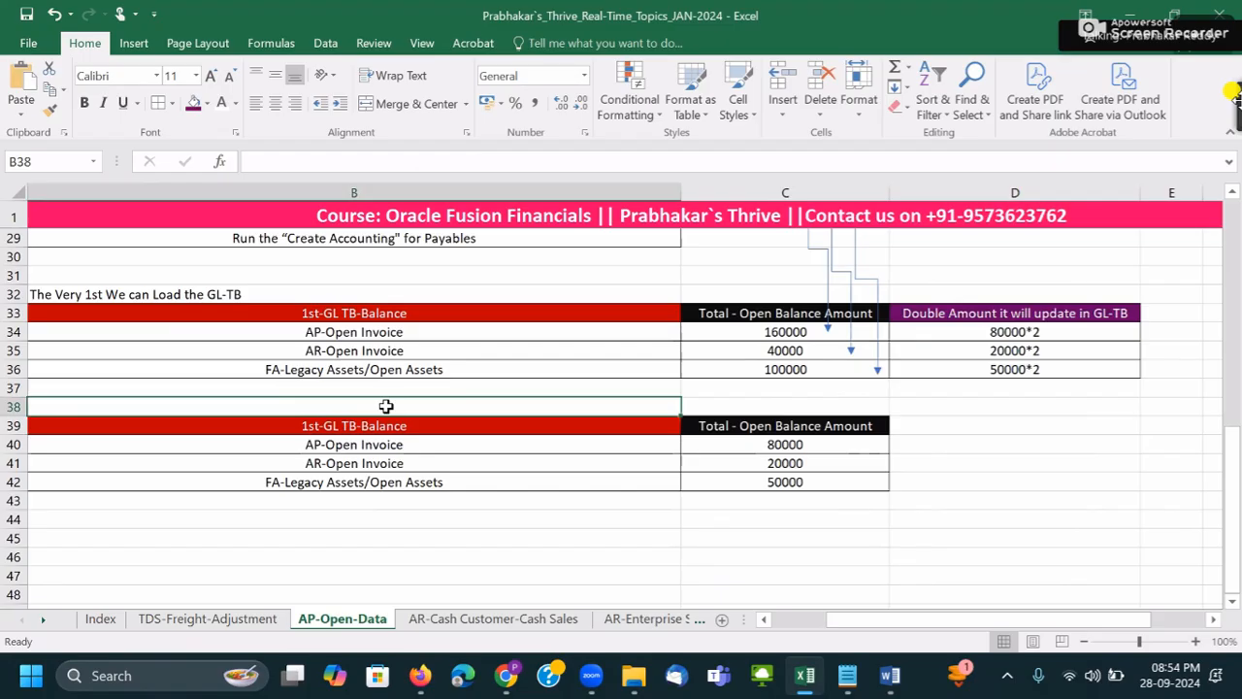
- Insert a row at row 38 and write the note "To avoid the Duplication in the GL-TB, We Can Reversal" in B38
right_click(17, 408)
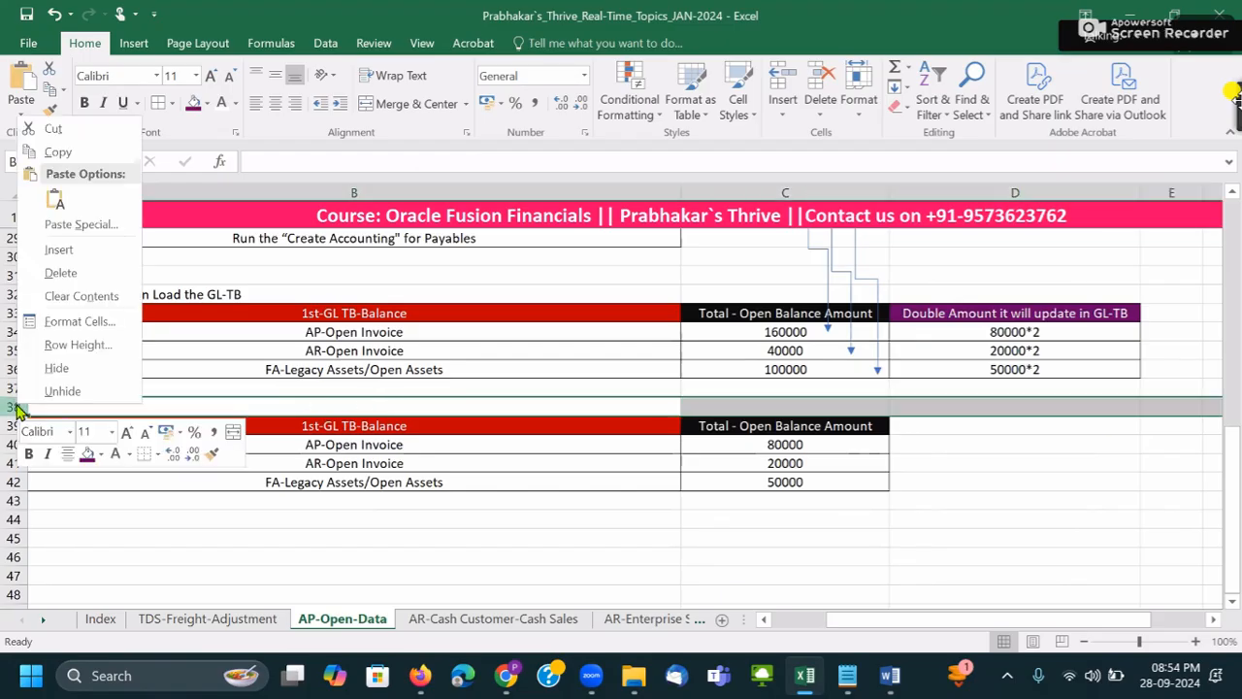
click(62, 254)
double_click(253, 409)
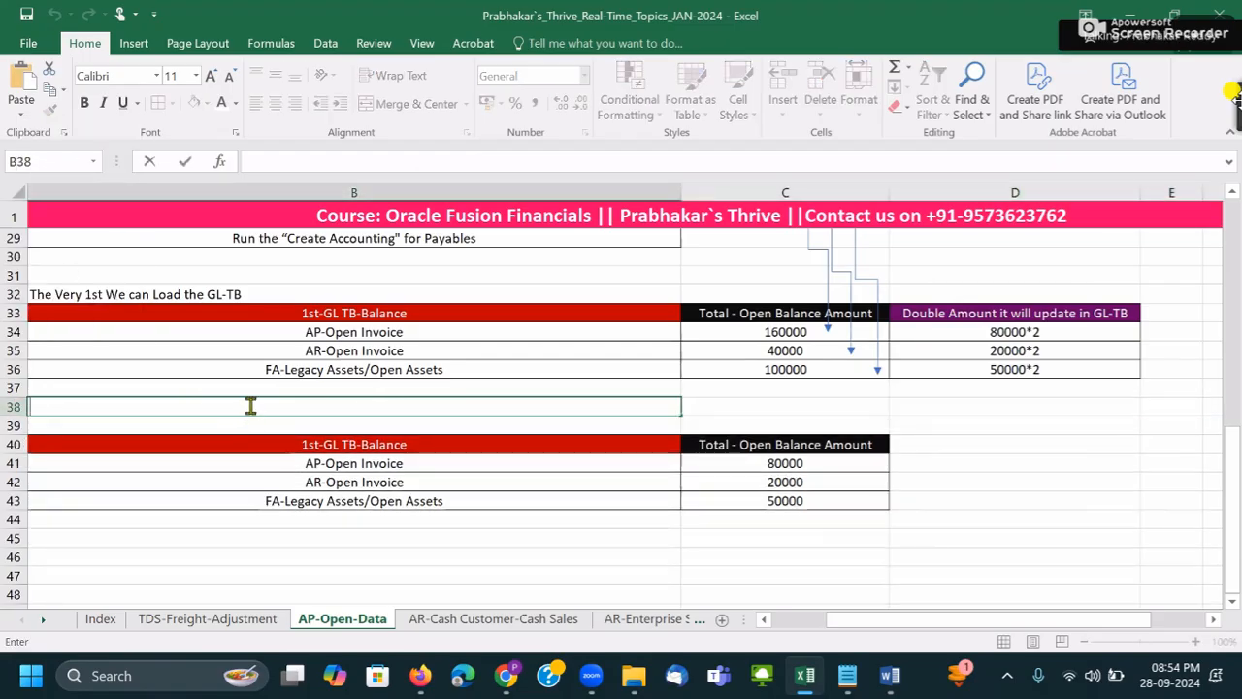
text(To-)
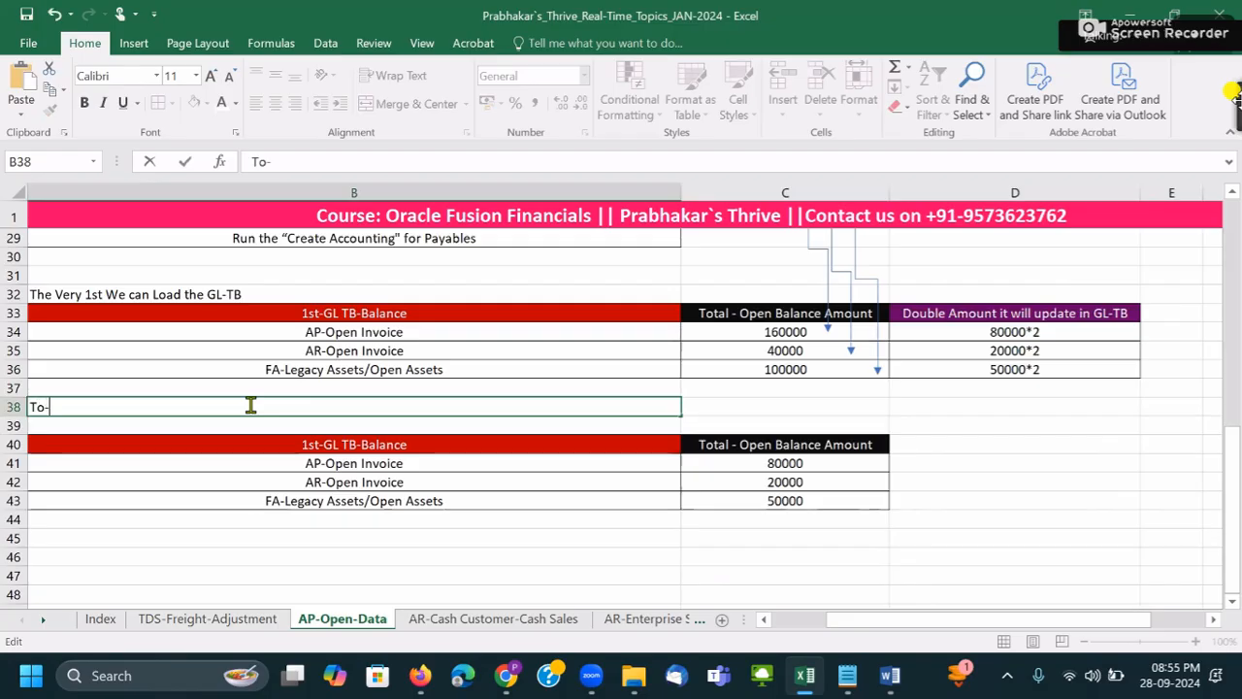
text(avoid the Du)
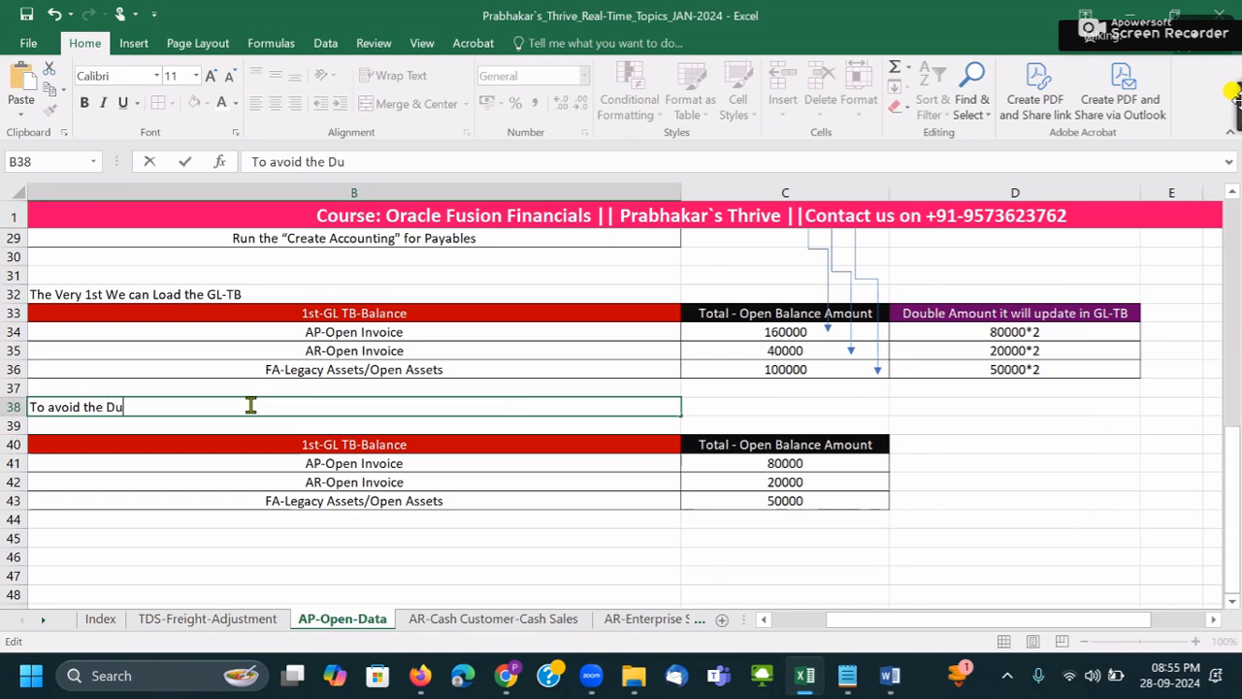
text(plication in the GL-TB)
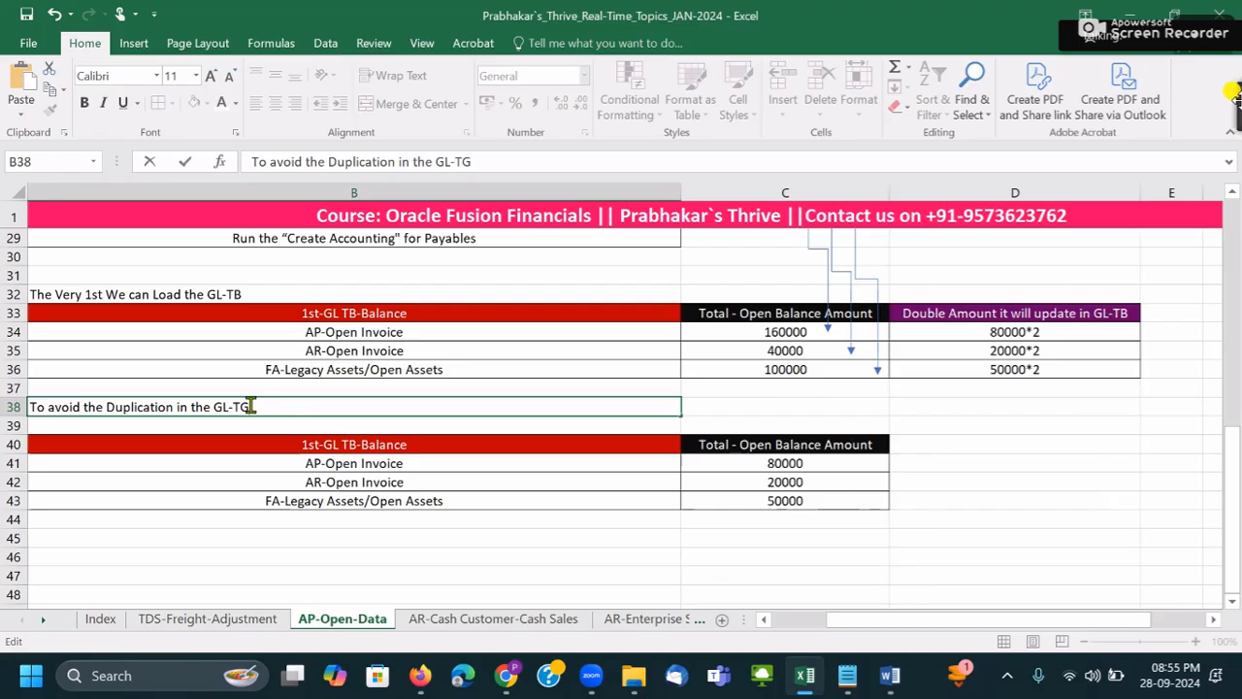
text(, We Ca)
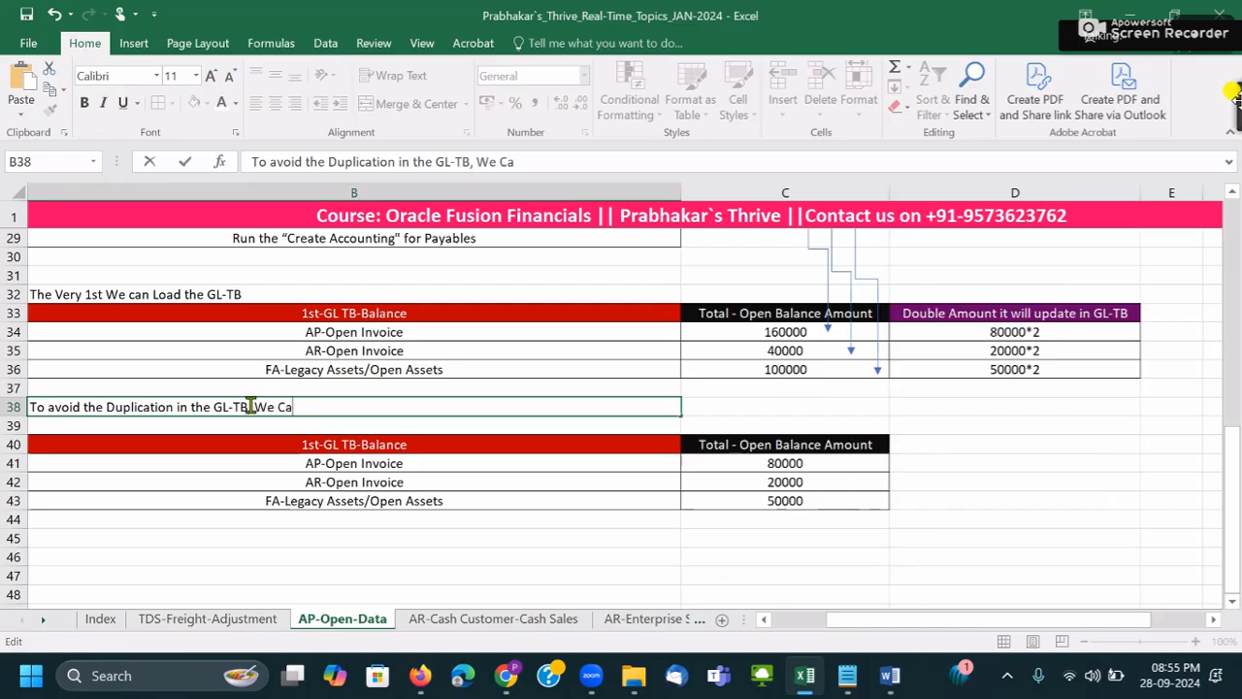
text(n Reversak the Su)
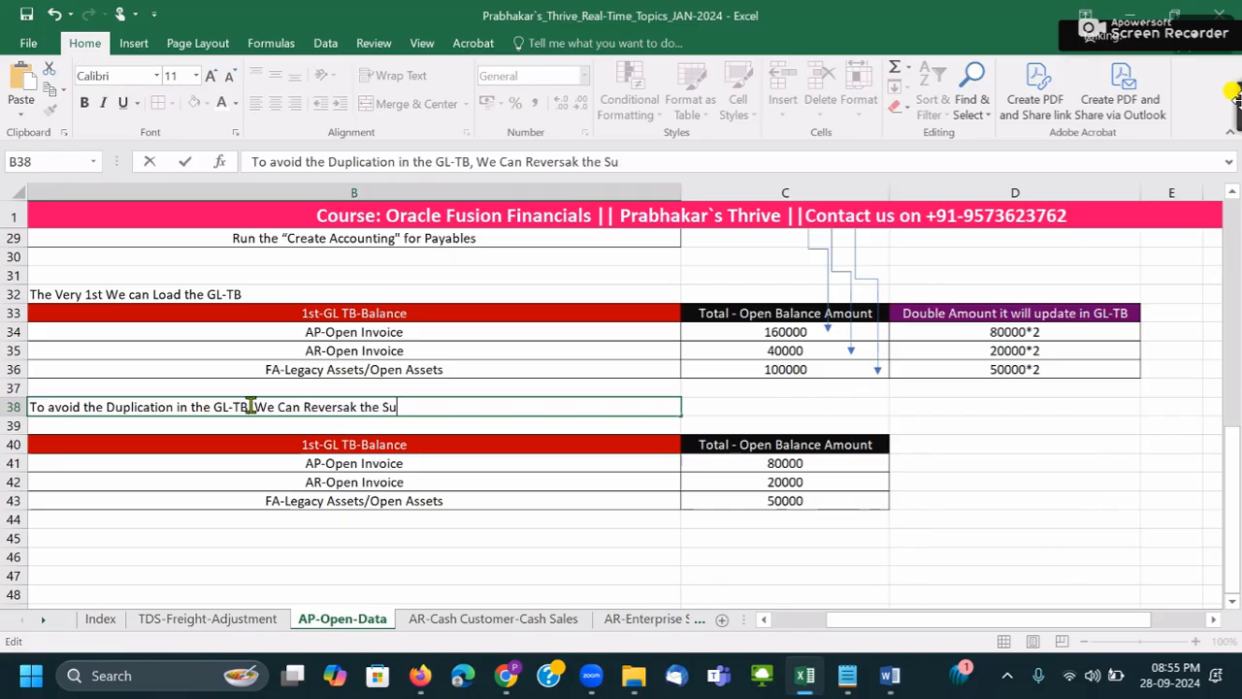
text(bledger-)
key(BackSpace)
key(BackSpace)
key(BackSpace)
key(BackSpace)
key(BackSpace)
key(BackSpace)
key(BackSpace)
key(BackSpace)
key(BackSpace)
key(BackSpace)
key(BackSpace)
key(BackSpace)
key(BackSpace)
key(BackSpace)
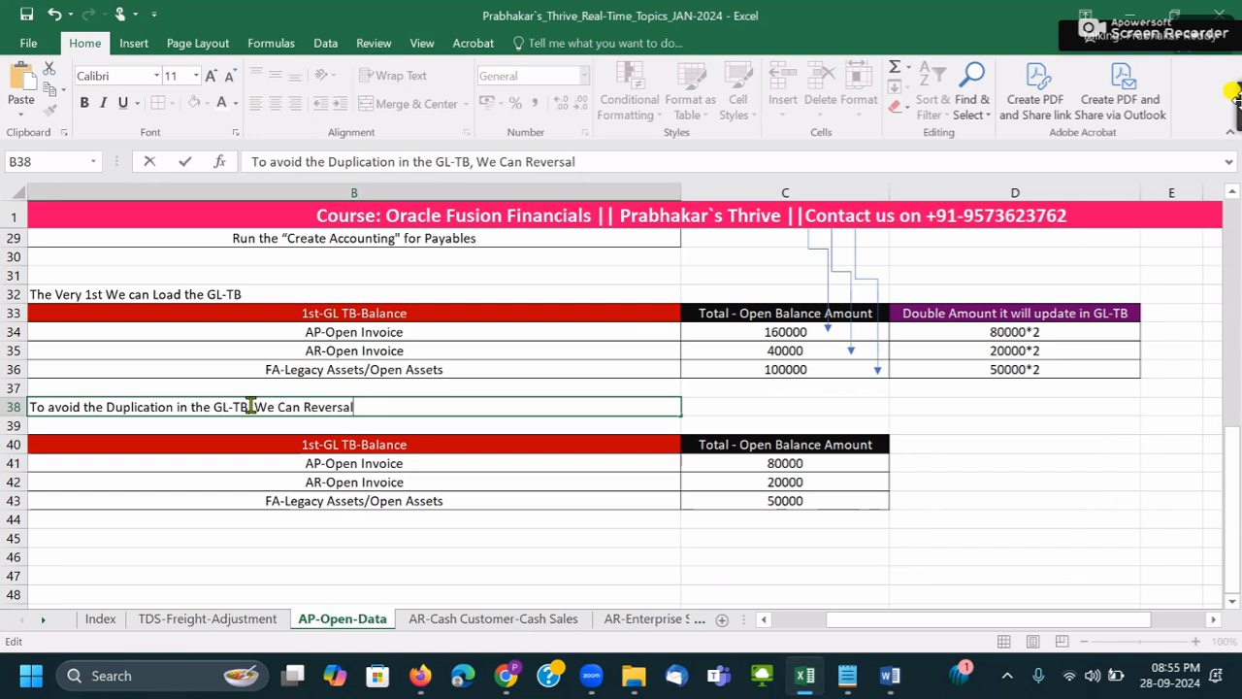
- Extend the note in B38 with '- Subledger Open Blance in GL with Reversal Method as "Chage Sing"' and fit column B's width to its contents
text(-)
text( S)
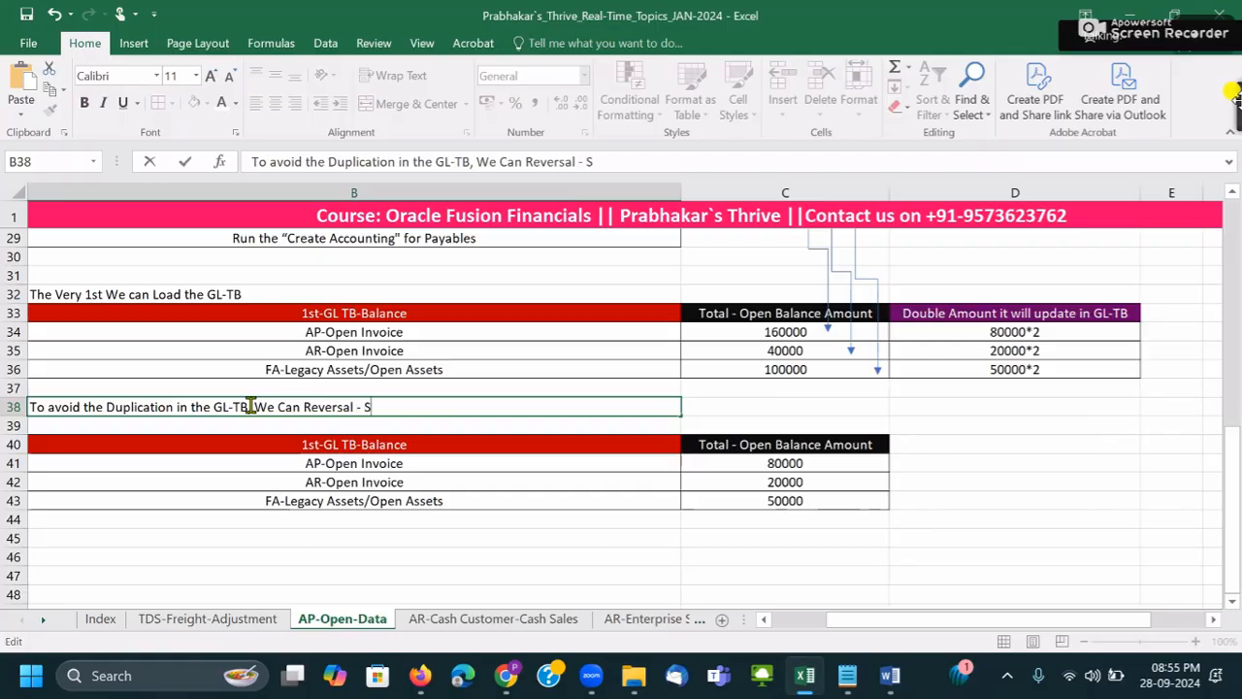
text(ubledger)
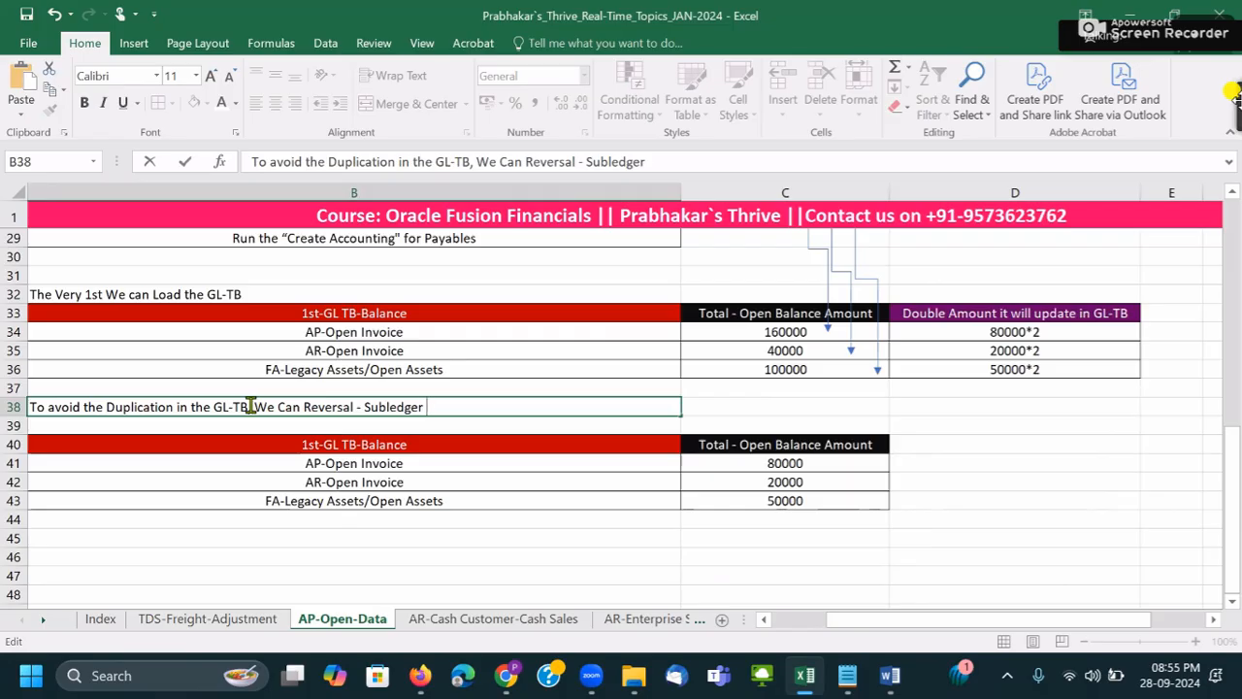
text(Open Blance)
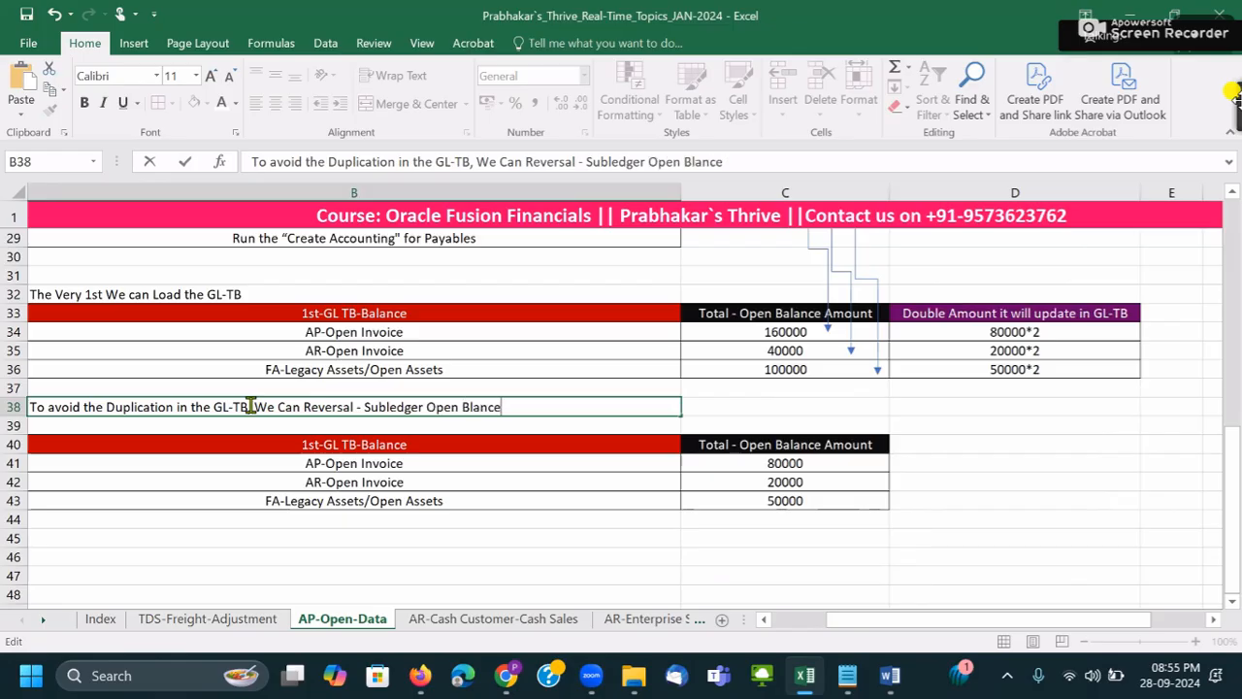
text( in GL with )
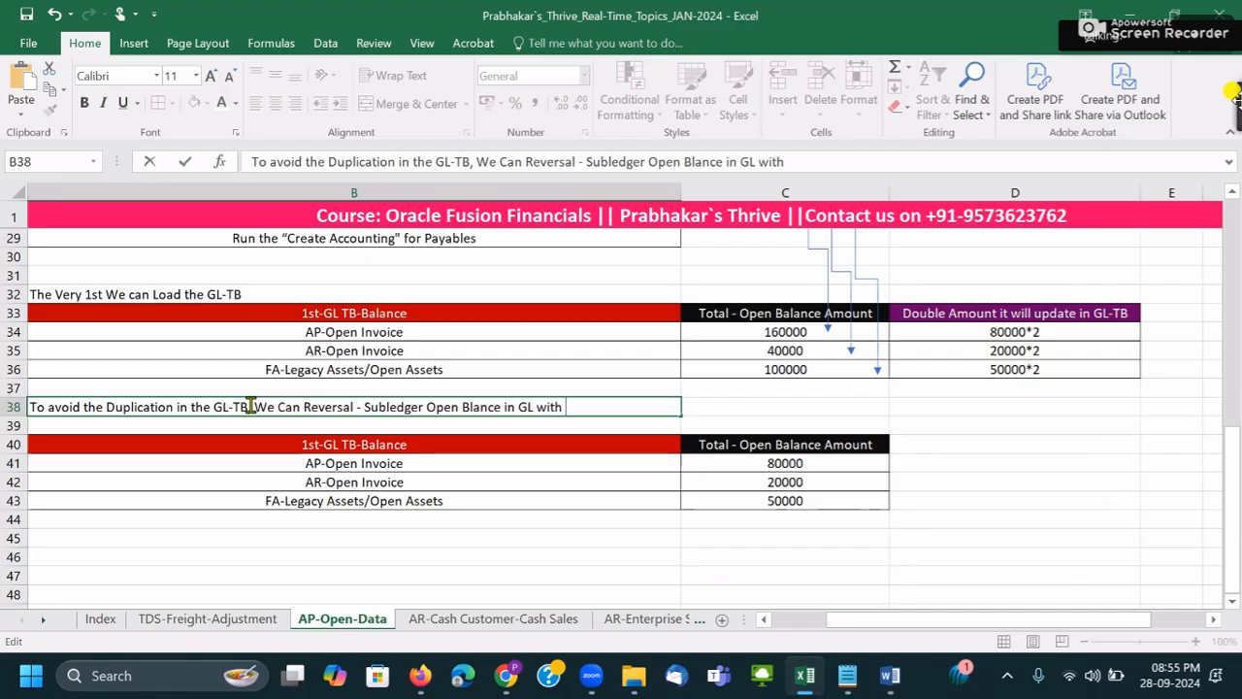
text(Reversal Method as)
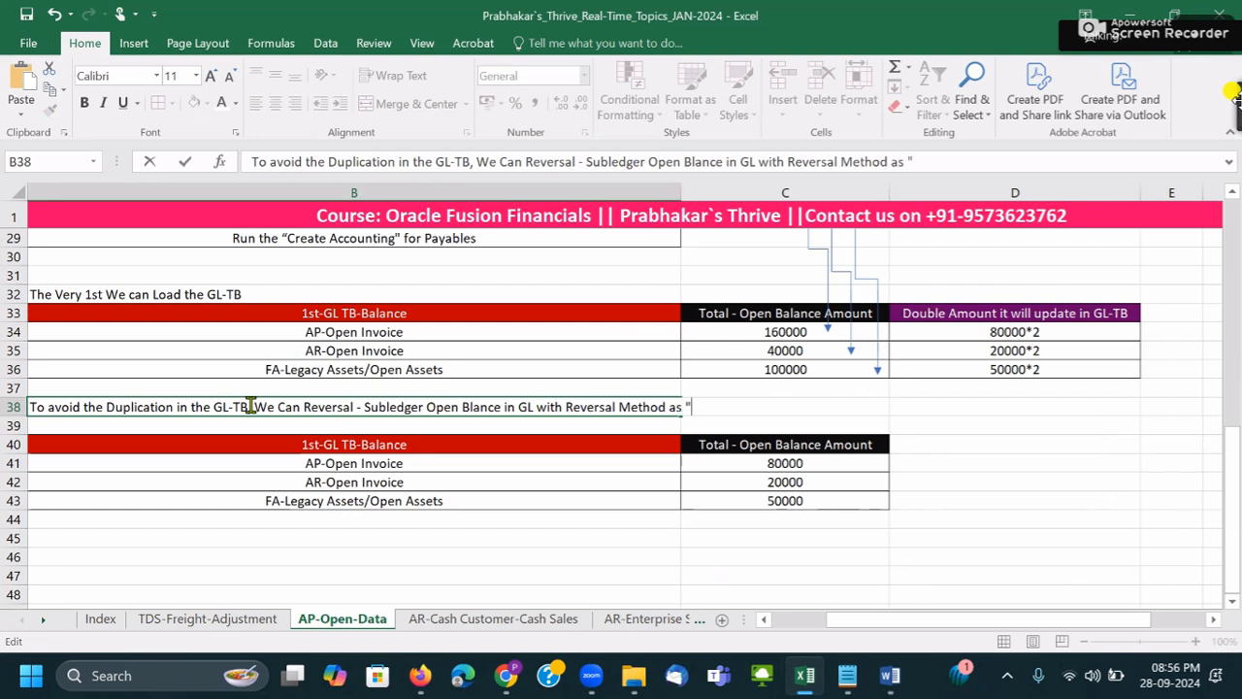
click(913, 159)
text(Che)
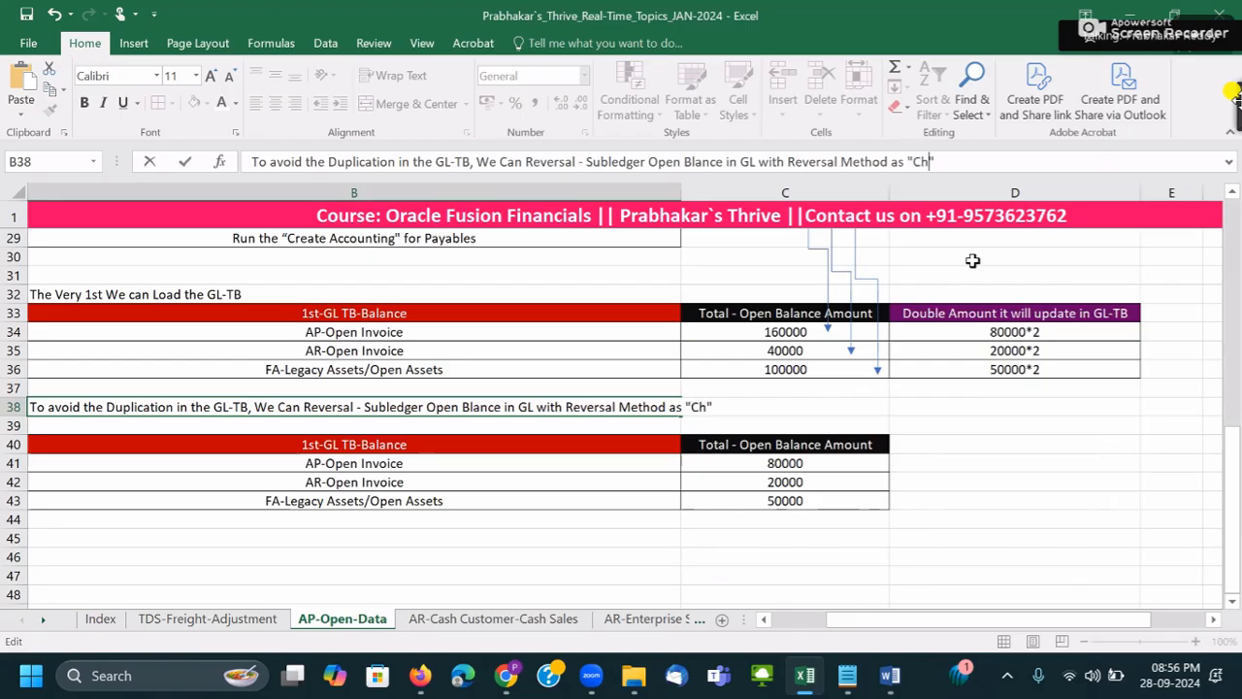
key(BackSpace)
text(age Sing)
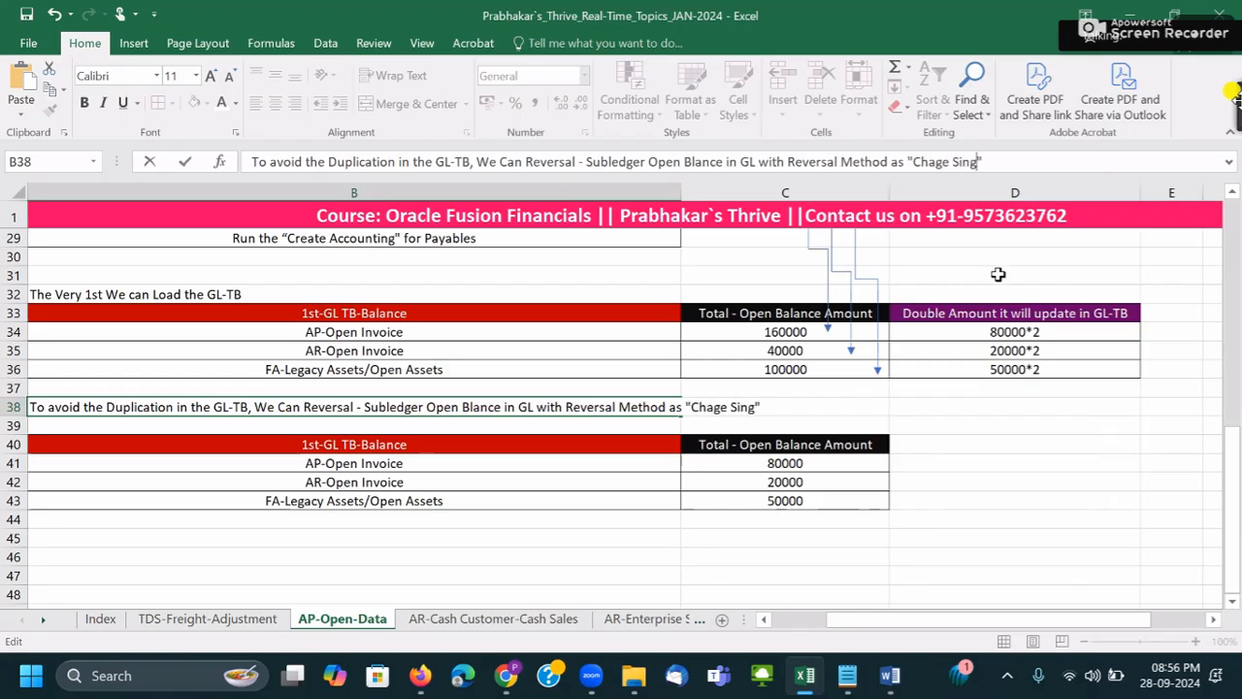
key(ctrl+Return)
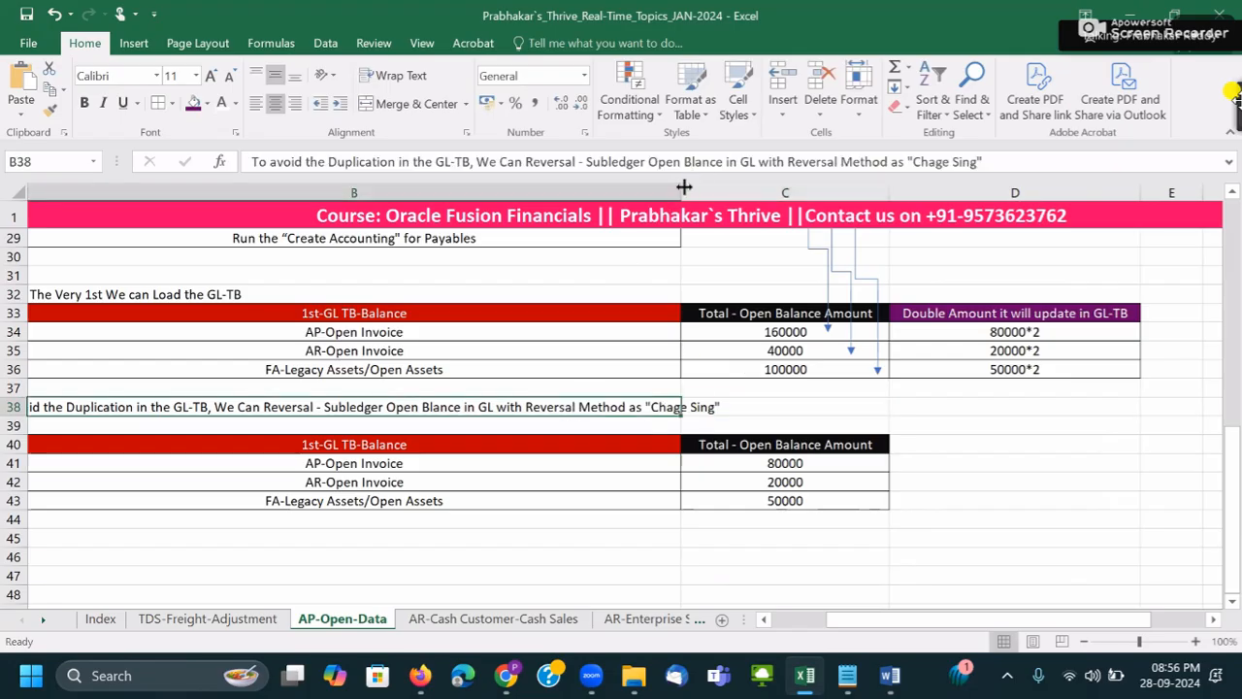
double_click(681, 192)
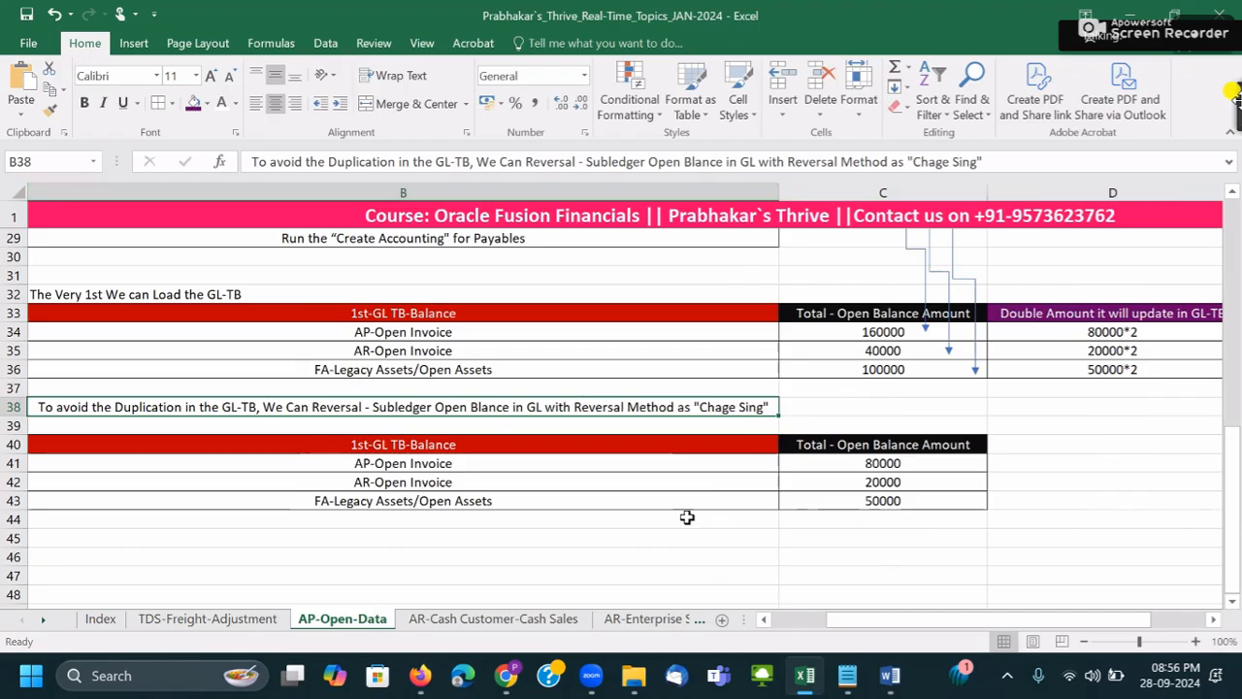
- Copy the note in B38 and paste it into the blank Document1 in Word
key(ctrl+c)
drag(616, 425, 612, 414)
click(612, 415)
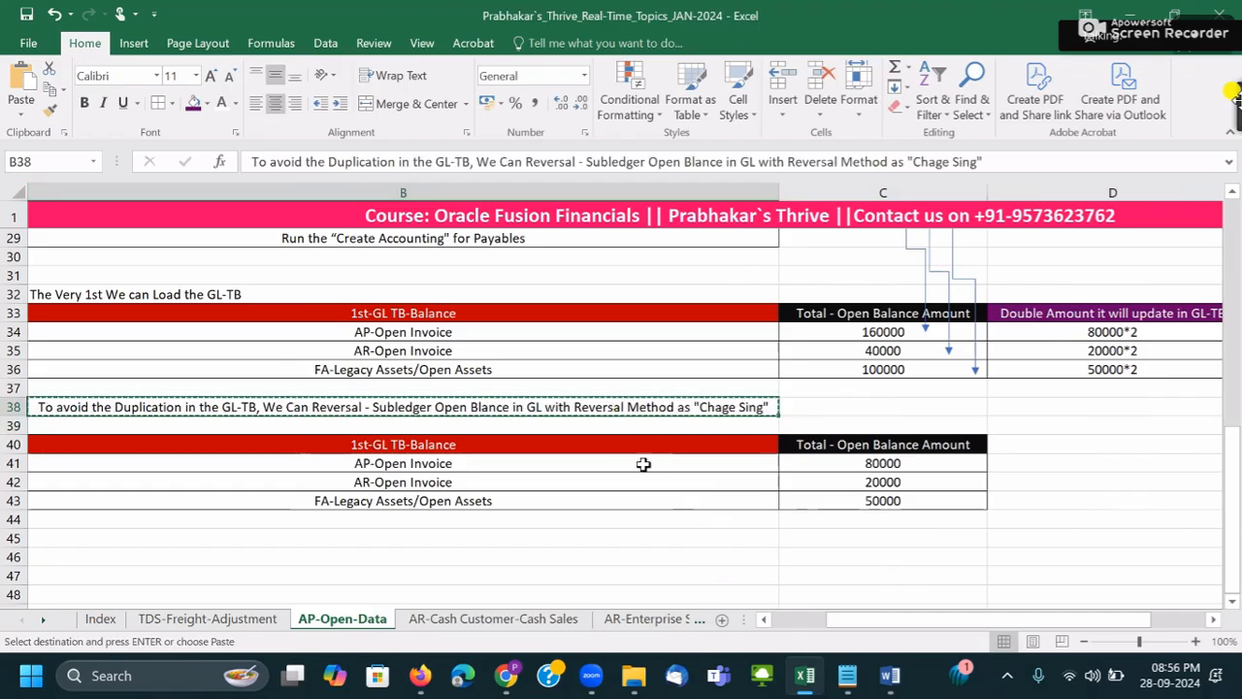
mouse_move(894, 682)
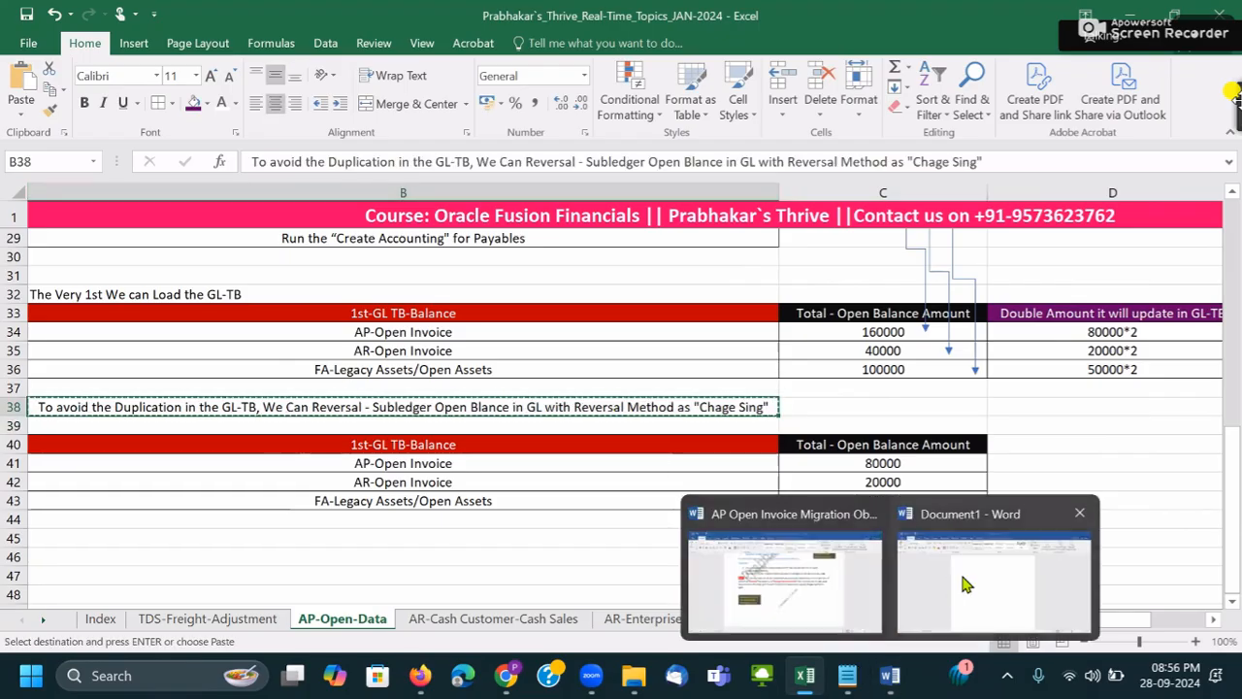
click(957, 587)
key(ctrl+v)
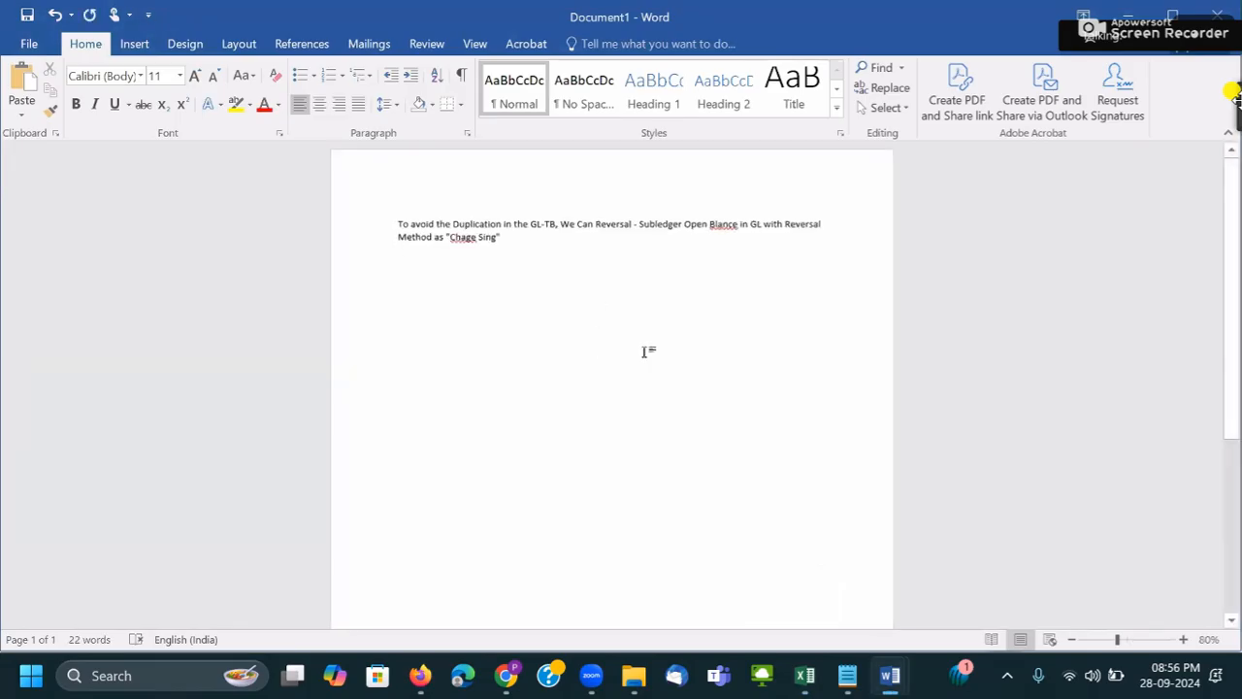
- Correct the misspelled words in the pasted sentence to "balance" and "Change" using the spelling suggestions
scroll(644, 352, up, 3)
right_click(761, 219)
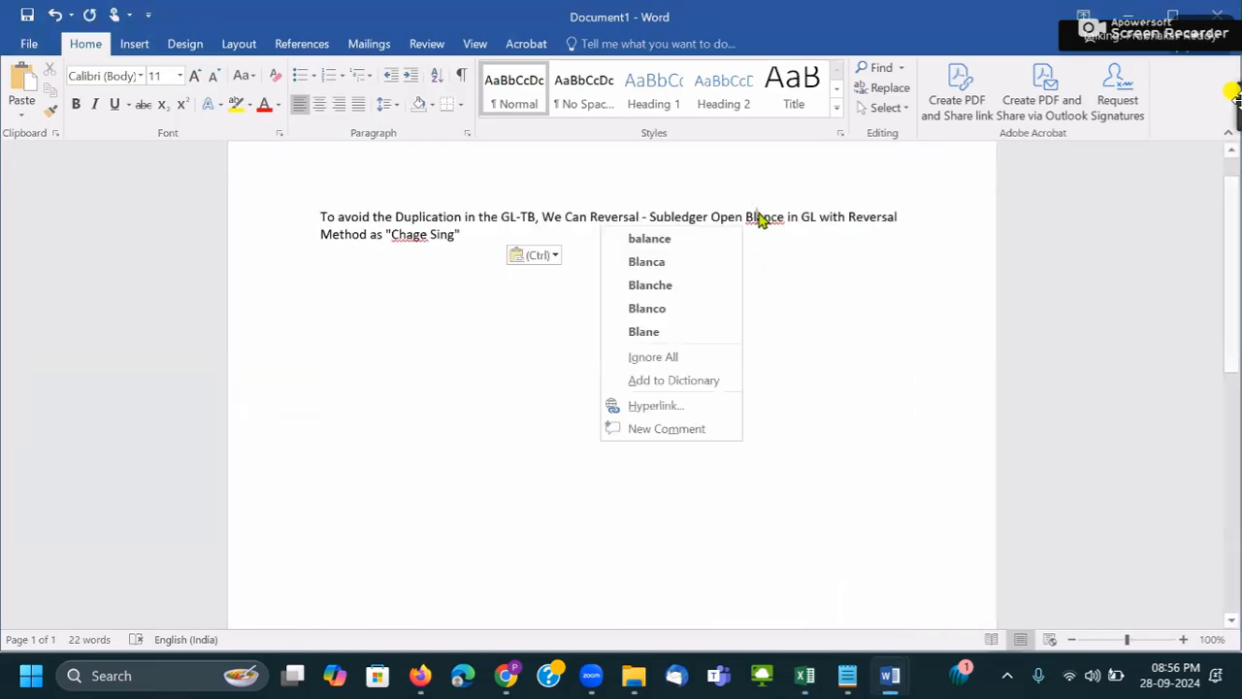
click(694, 250)
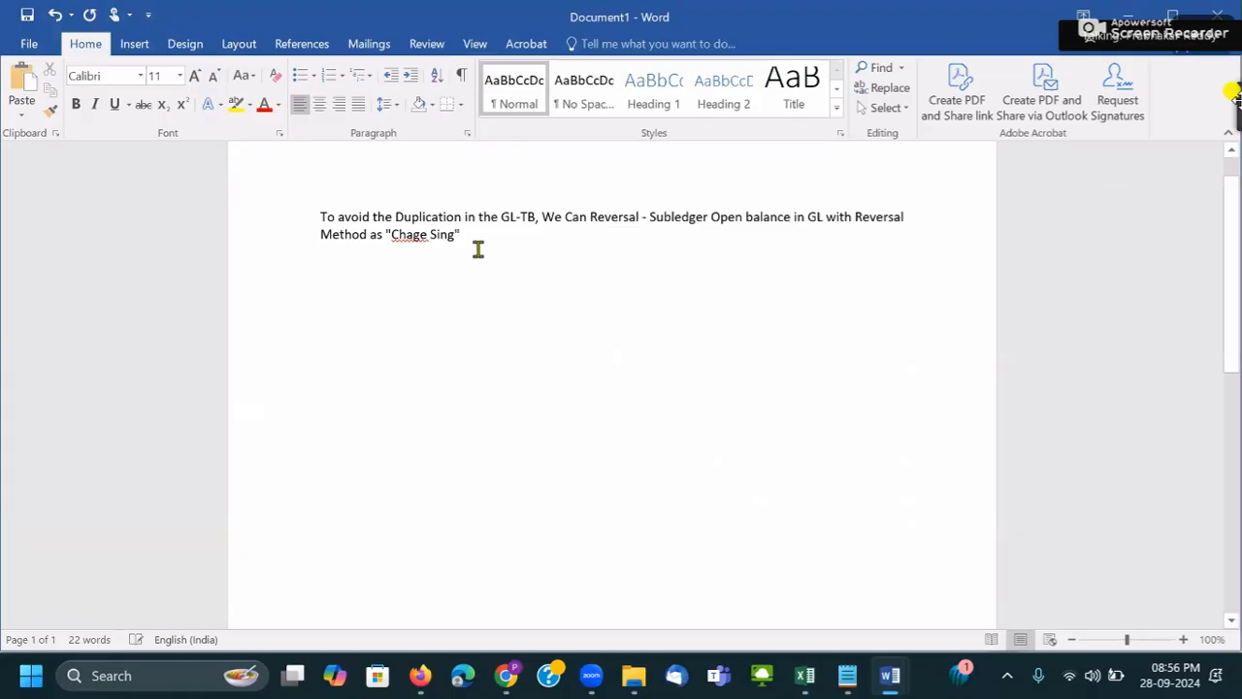
right_click(417, 236)
click(368, 257)
- Copy the corrected sentence from Word and paste it over the note in B38 of the Excel sheet
triple_click(330, 220)
key(ctrl+c)
click(635, 346)
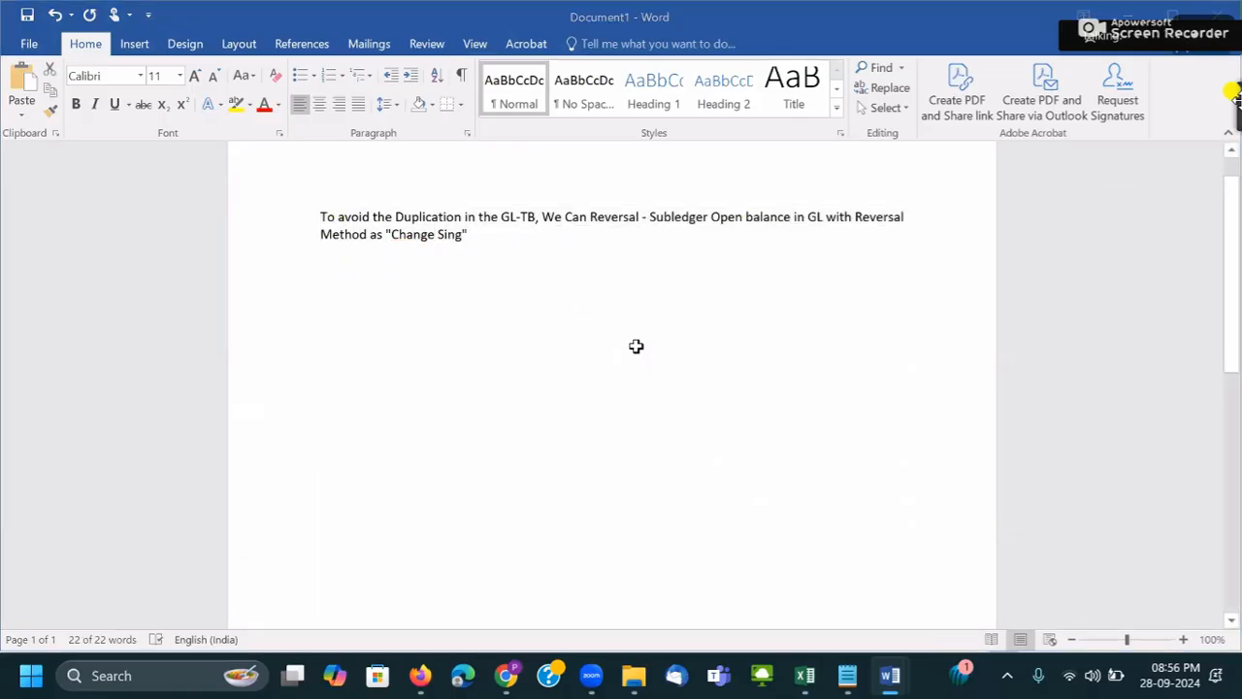
key(alt+Tab)
key(ctrl+v)
click(730, 466)
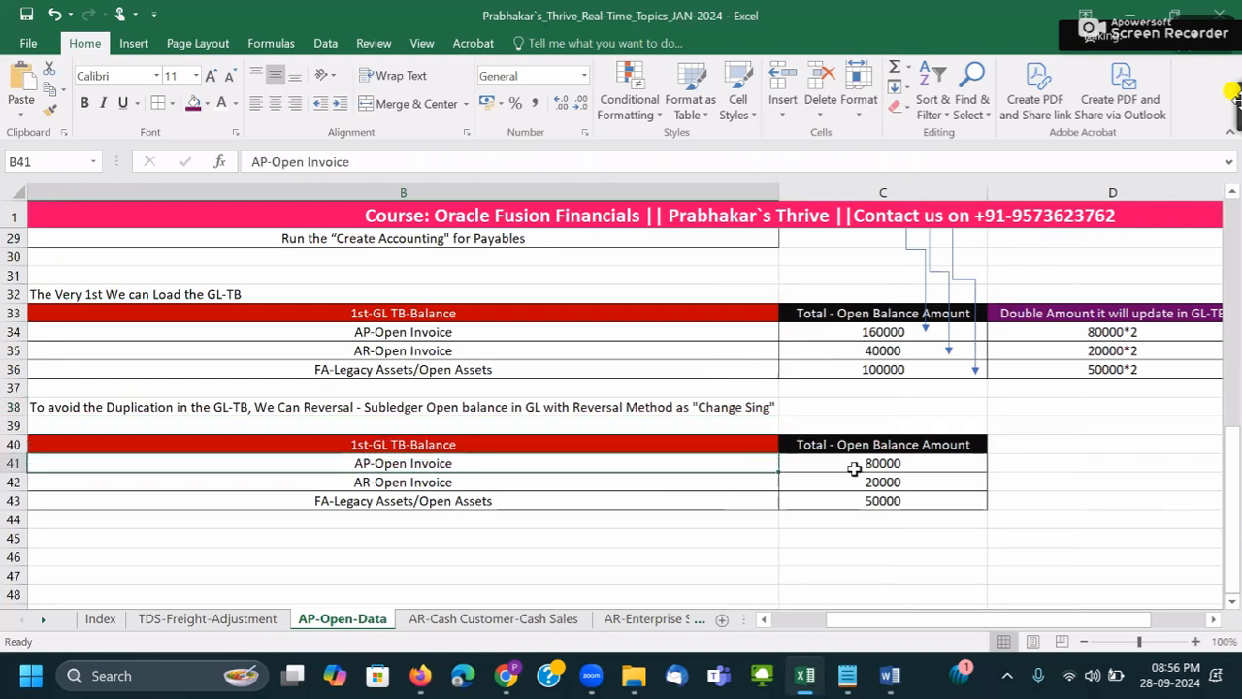
- Compare the open balance amounts in the subledger table and both GL TB-Balance tables, along with the Create Accounting row between them
click(774, 405)
drag(874, 463, 885, 501)
scroll(1026, 497, up, 2)
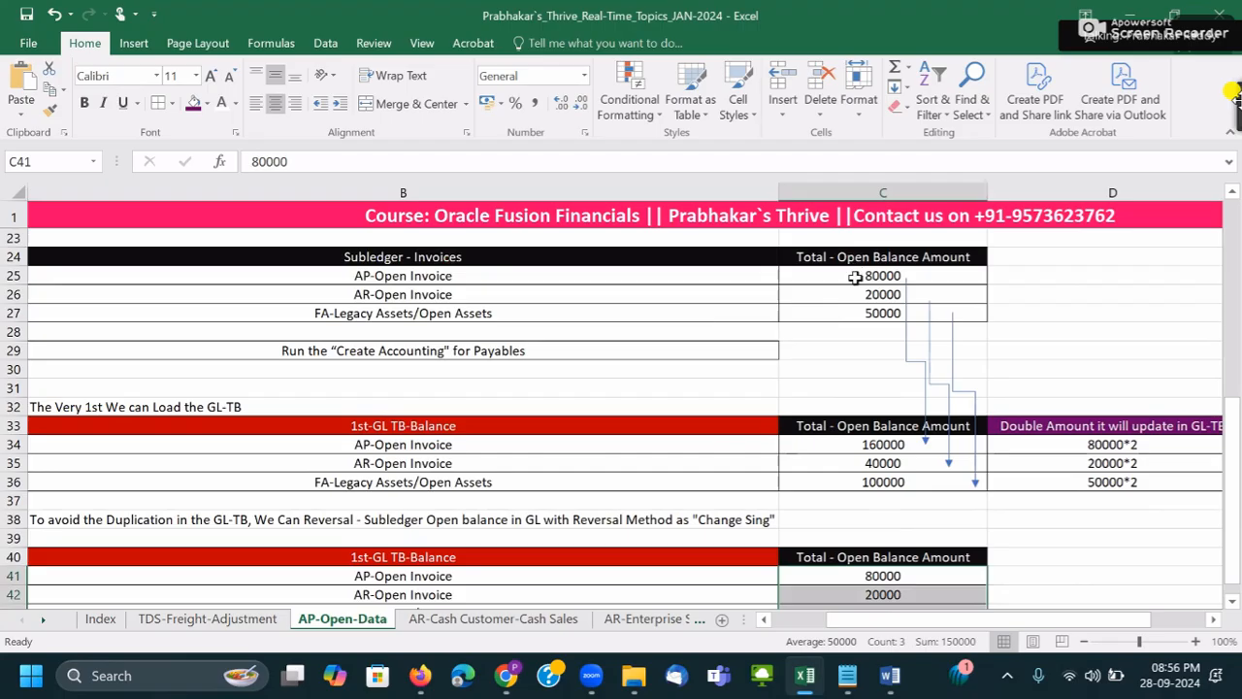
drag(854, 277, 854, 316)
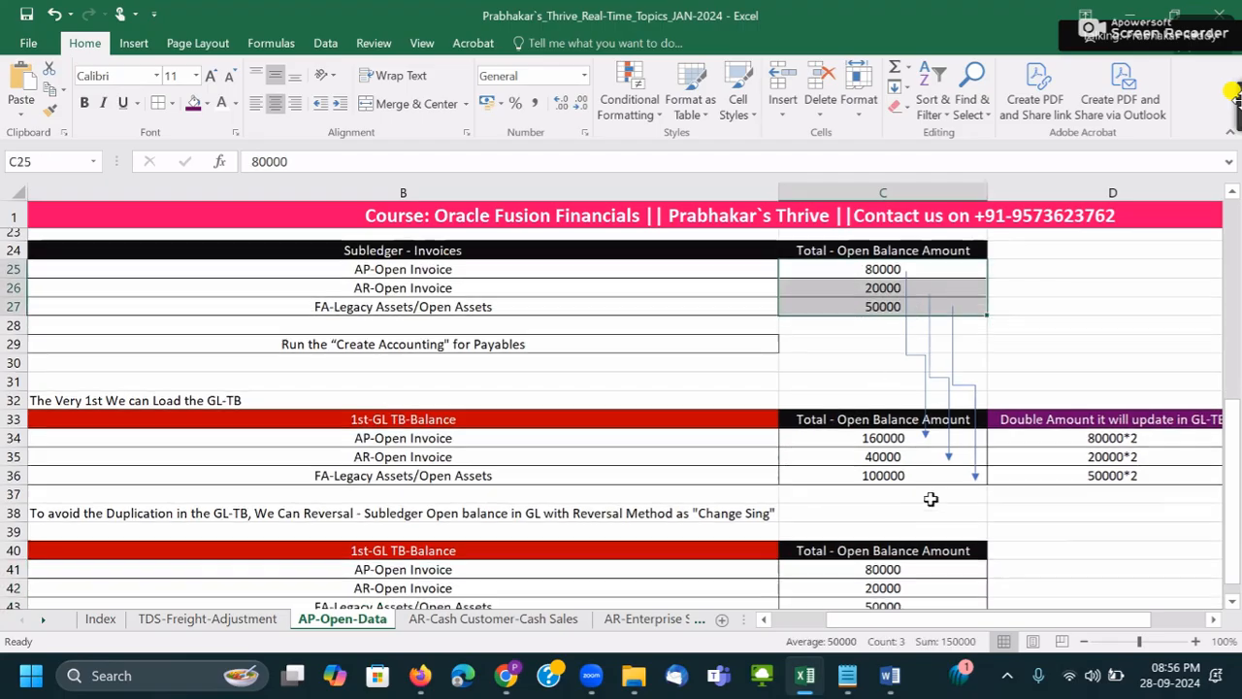
scroll(873, 464, down, 2)
drag(861, 333, 873, 371)
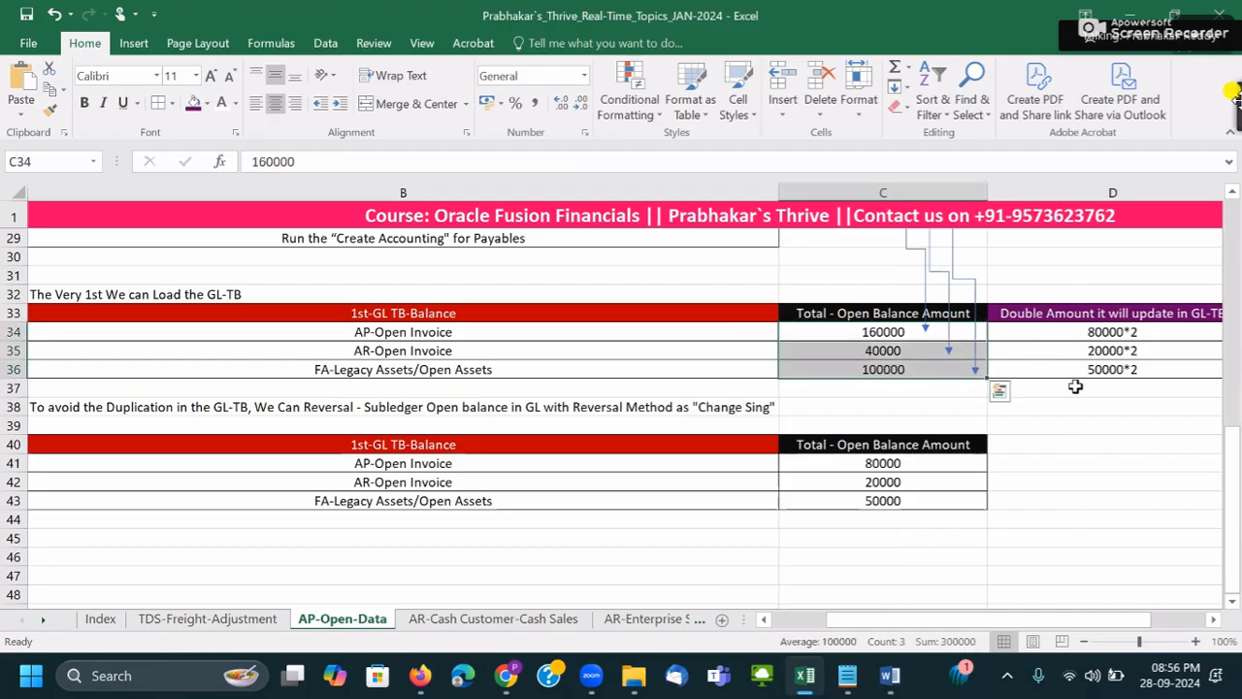
click(870, 366)
click(882, 460)
click(636, 411)
click(843, 478)
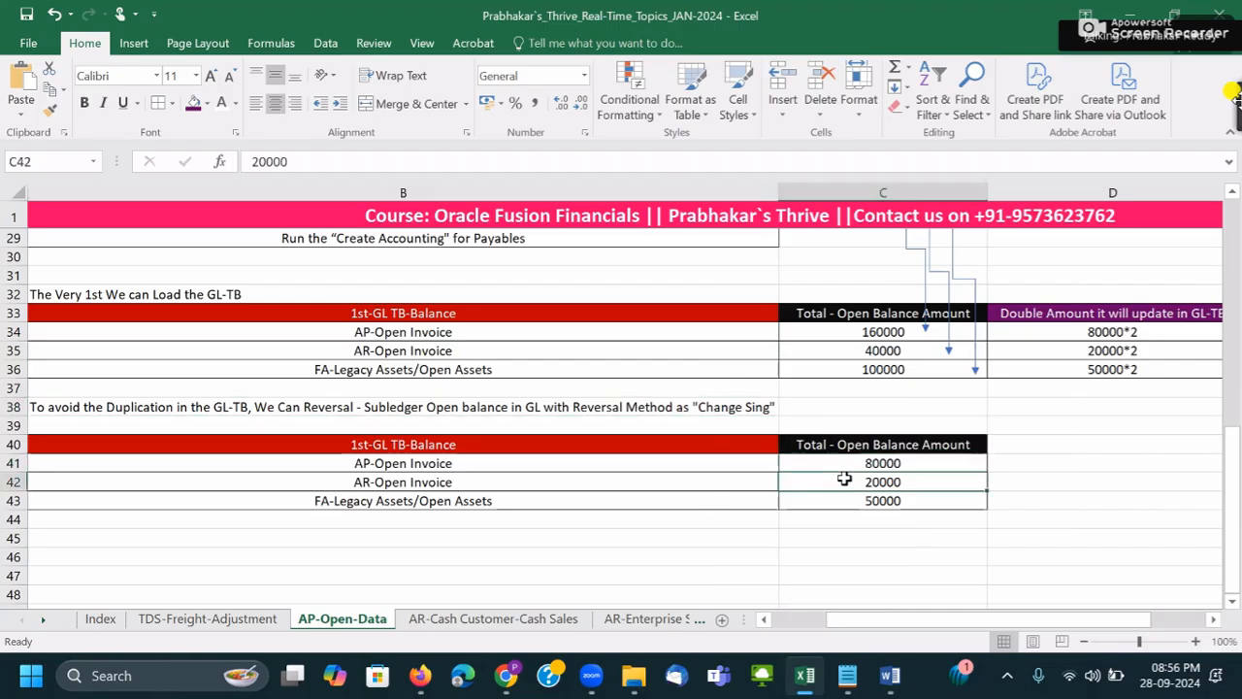
drag(854, 461, 859, 499)
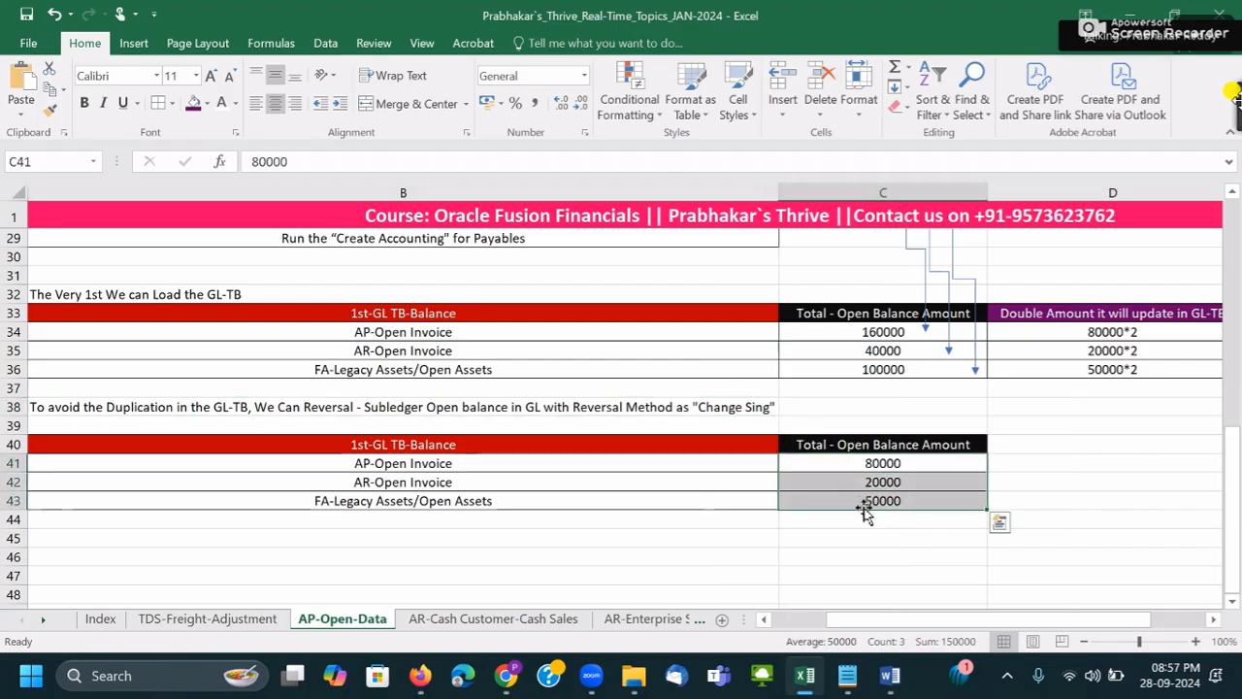
scroll(864, 512, up, 4)
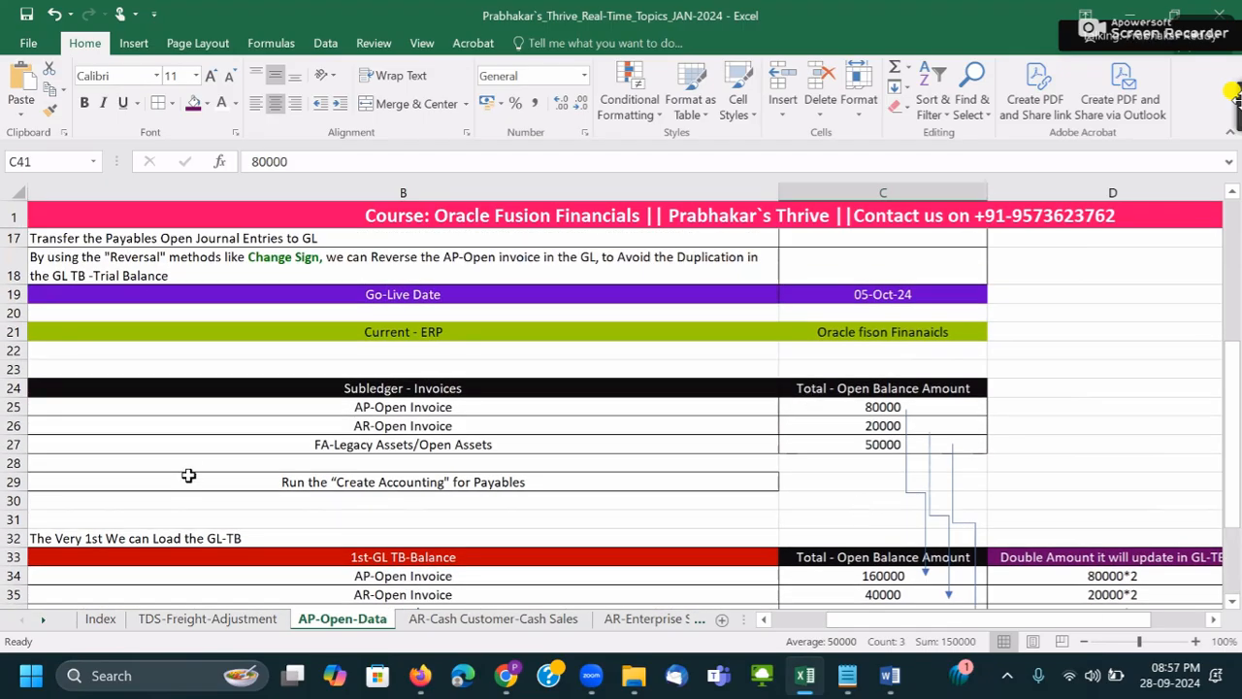
drag(188, 476, 939, 476)
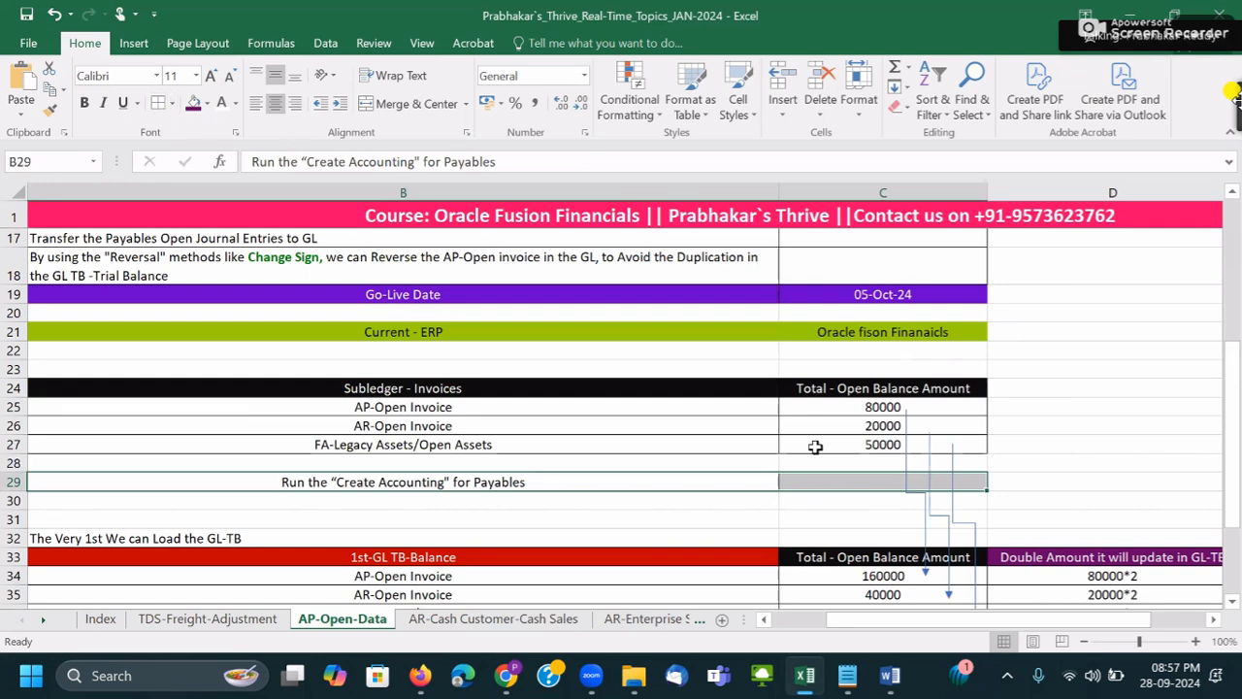
click(903, 464)
scroll(991, 474, down, 4)
scroll(992, 474, down, 1)
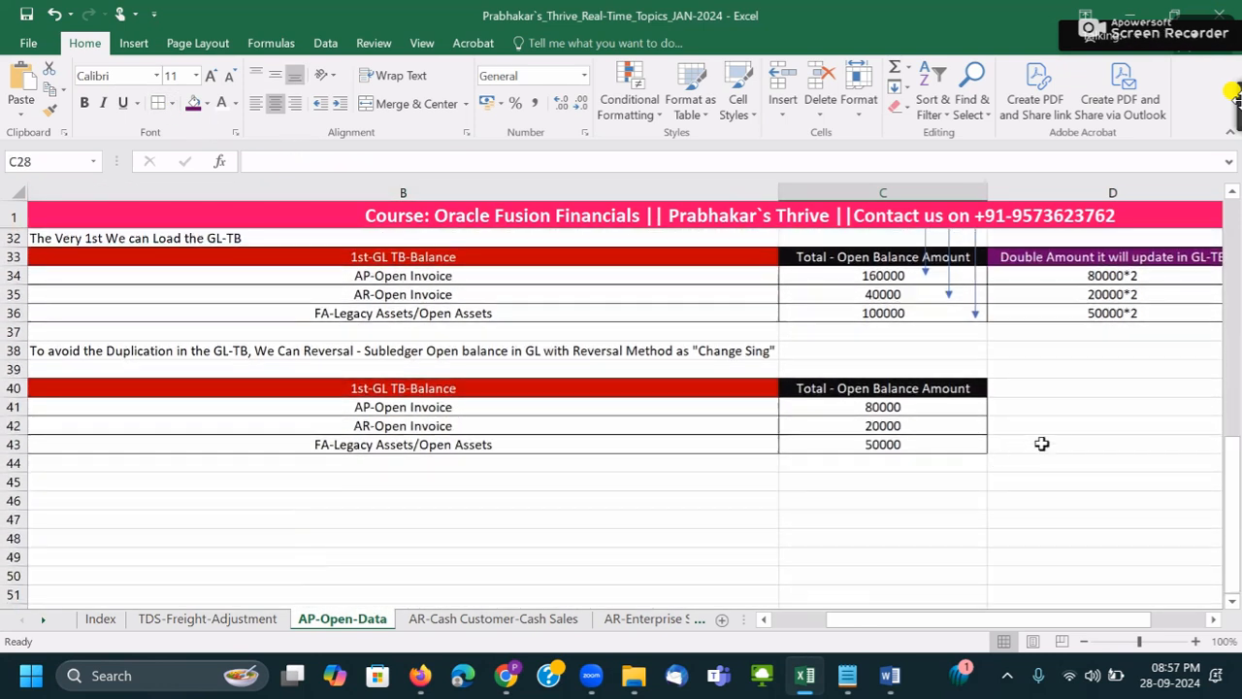
- Fit column D's width to its contents on the AP-Open-Data sheet
ctrl+scroll(929, 499, down, 1)
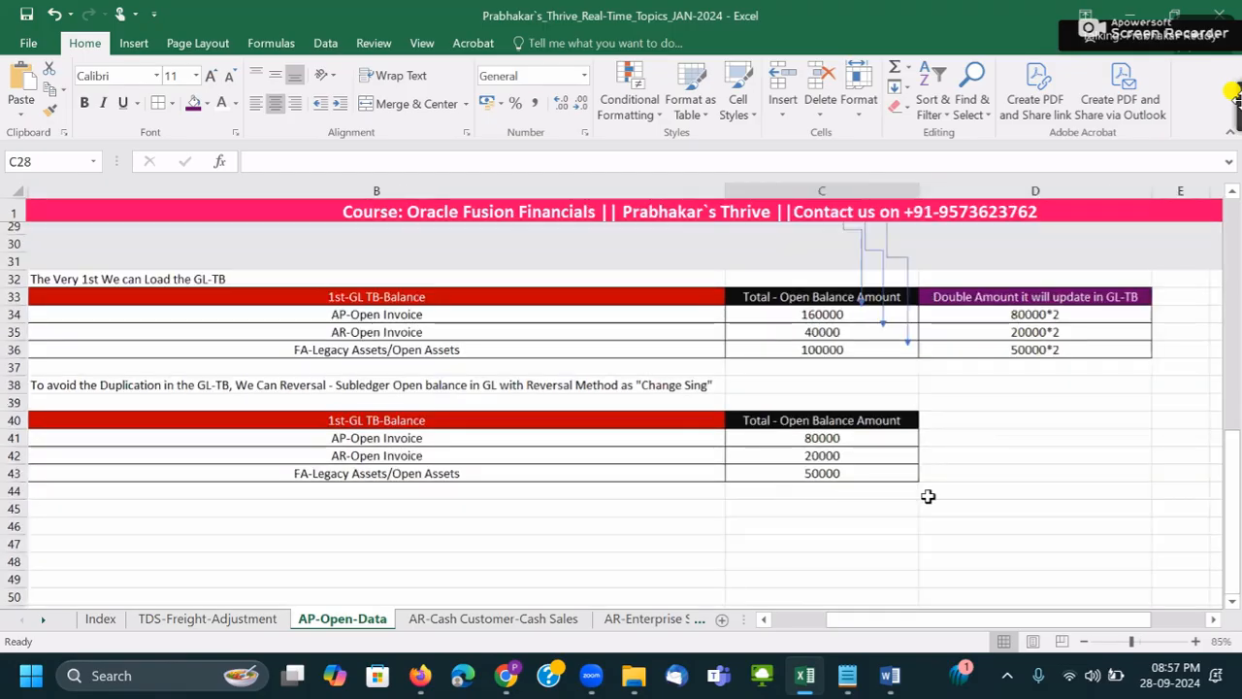
scroll(937, 488, up, 5)
scroll(937, 480, up, 5)
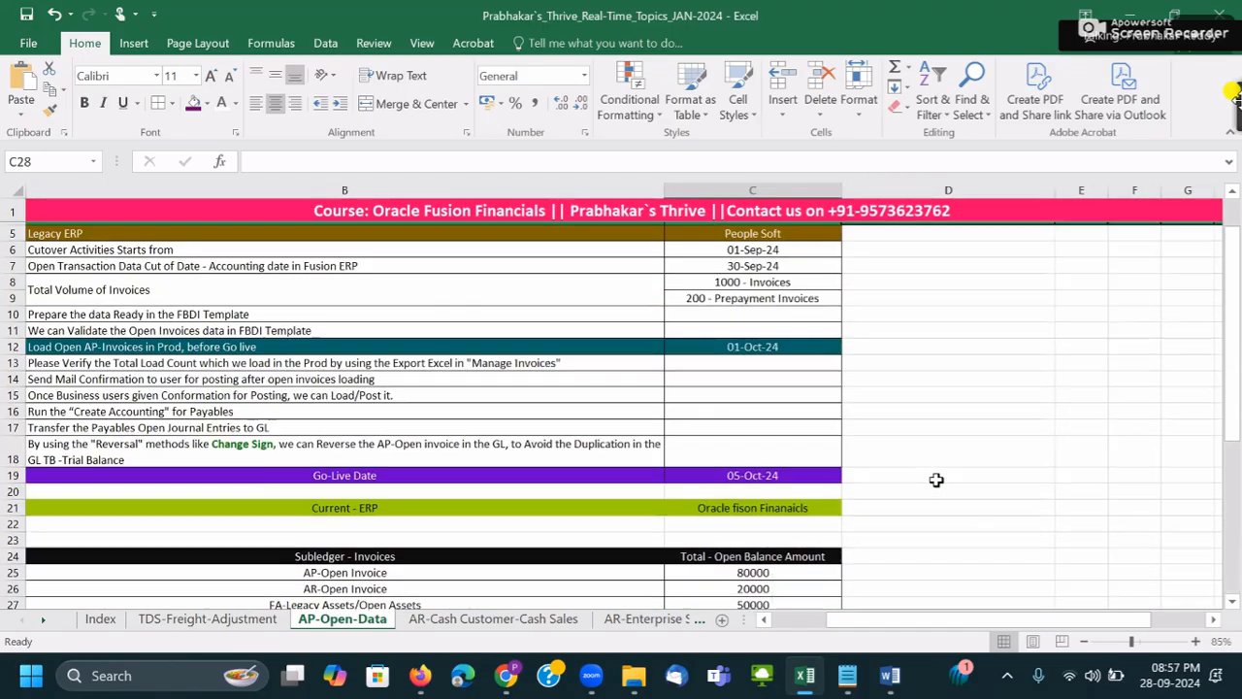
double_click(1054, 192)
drag(1000, 621, 893, 625)
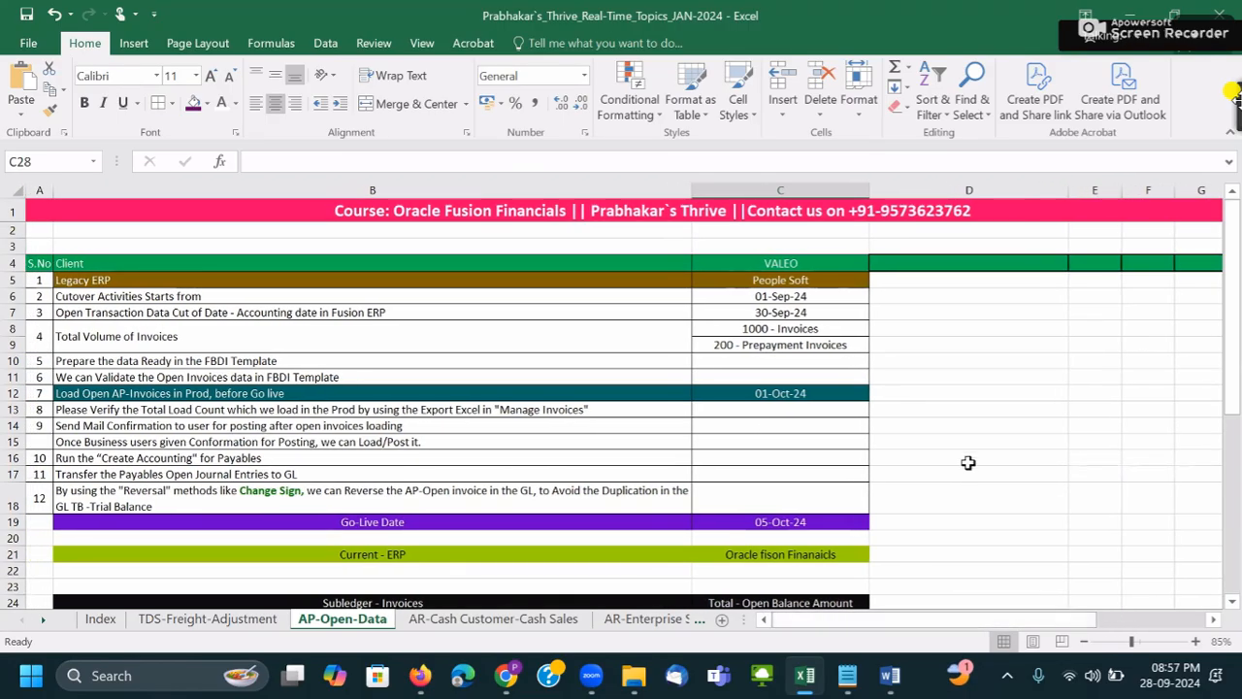
- Delete the empty row 2 between the course banner and the client table
click(968, 441)
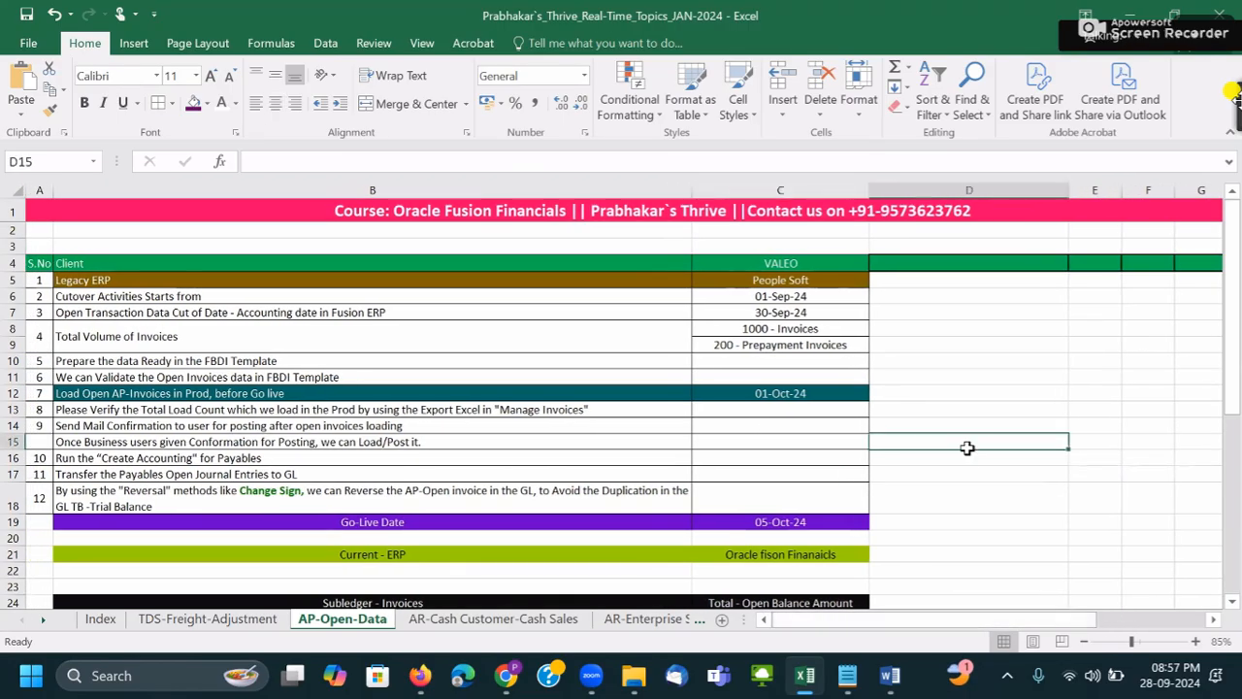
ctrl+scroll(968, 443, down, 1)
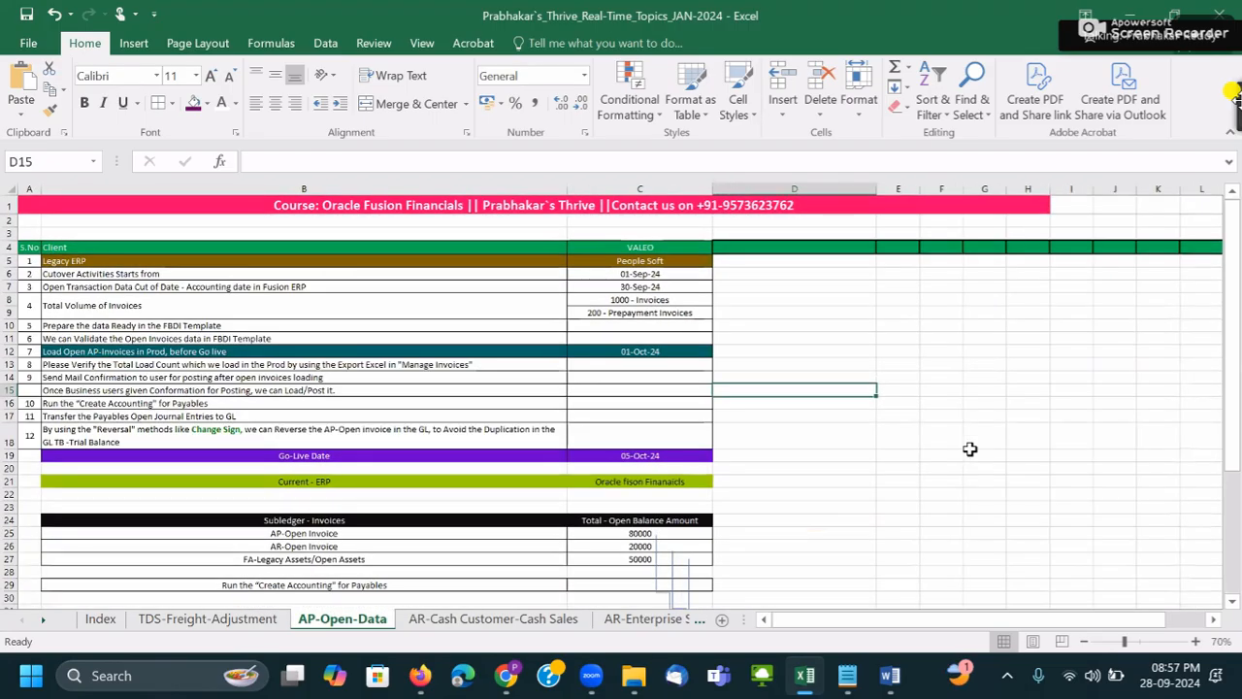
ctrl+scroll(970, 449, up, 1)
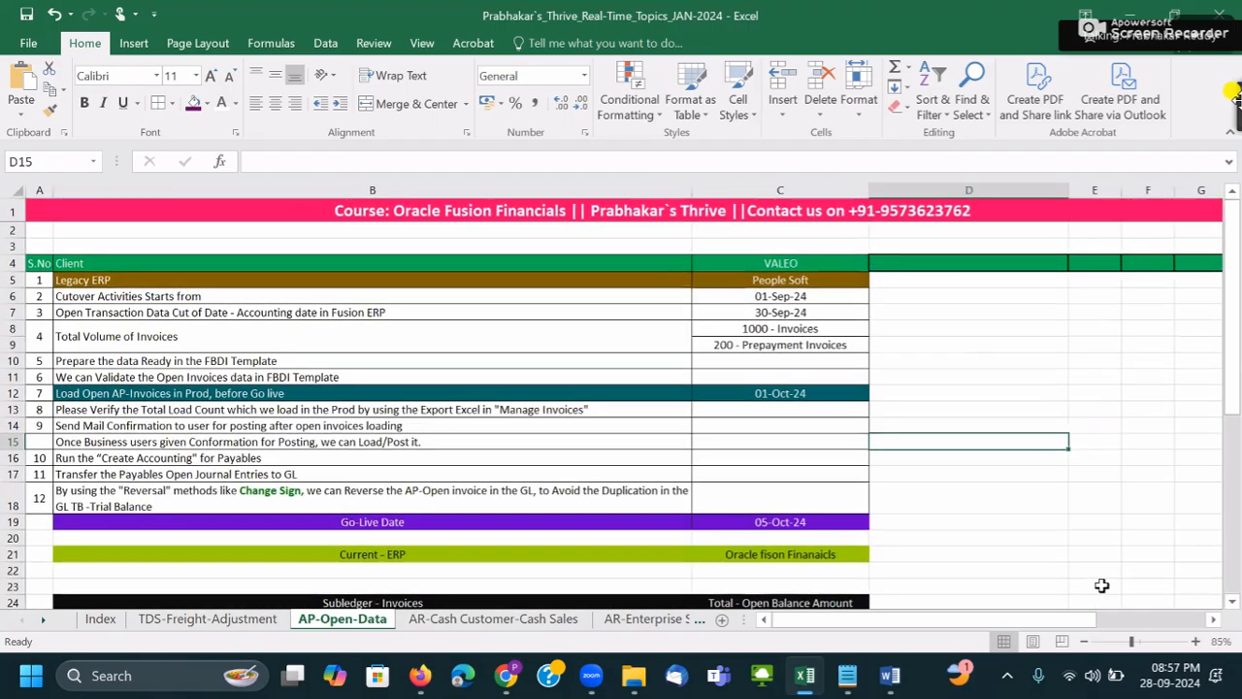
drag(1233, 388, 1230, 383)
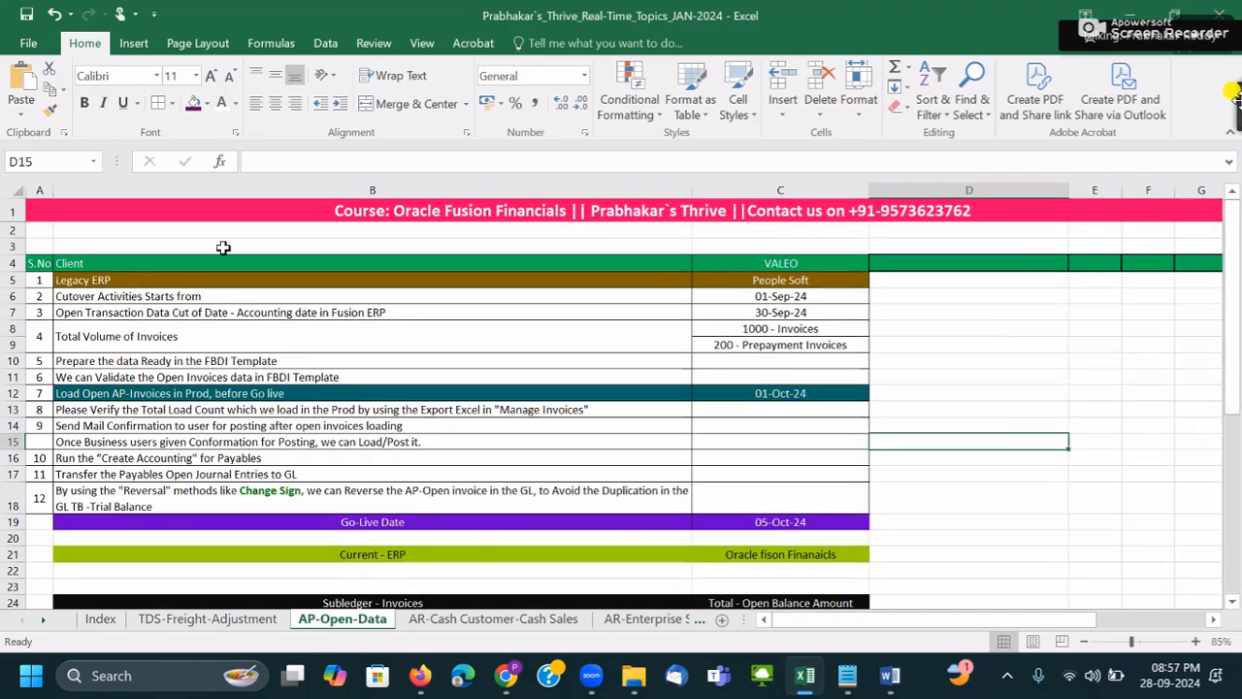
right_click(18, 233)
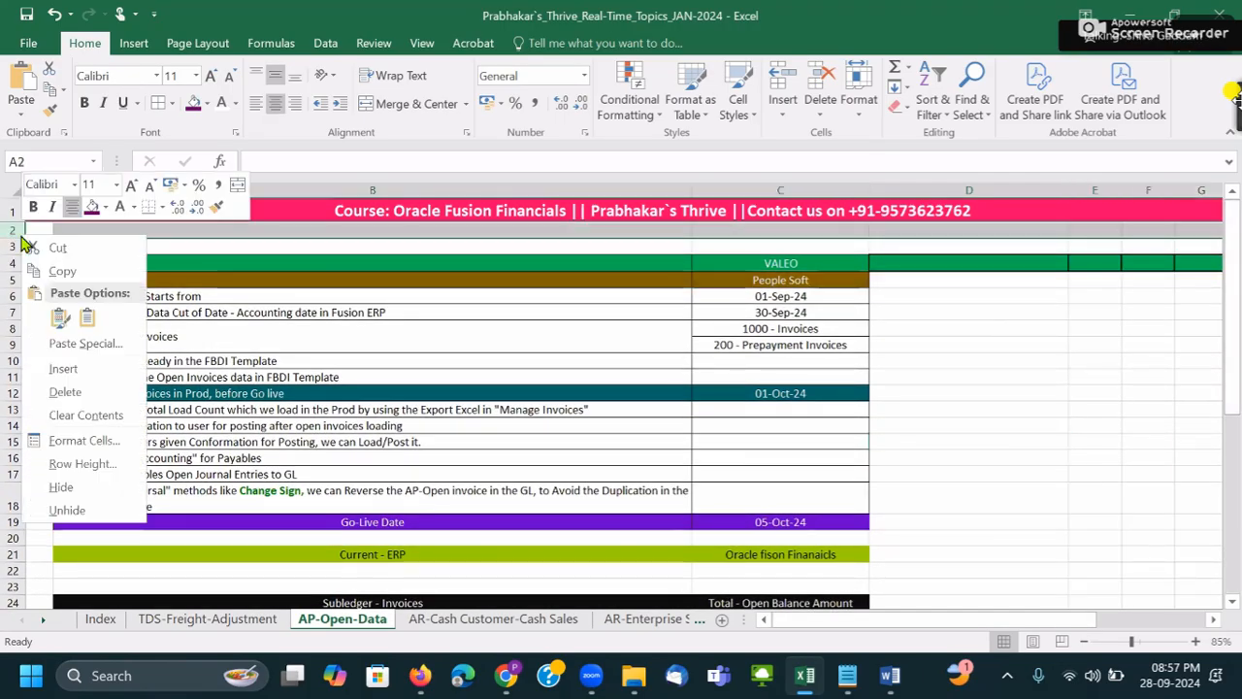
click(62, 391)
click(938, 411)
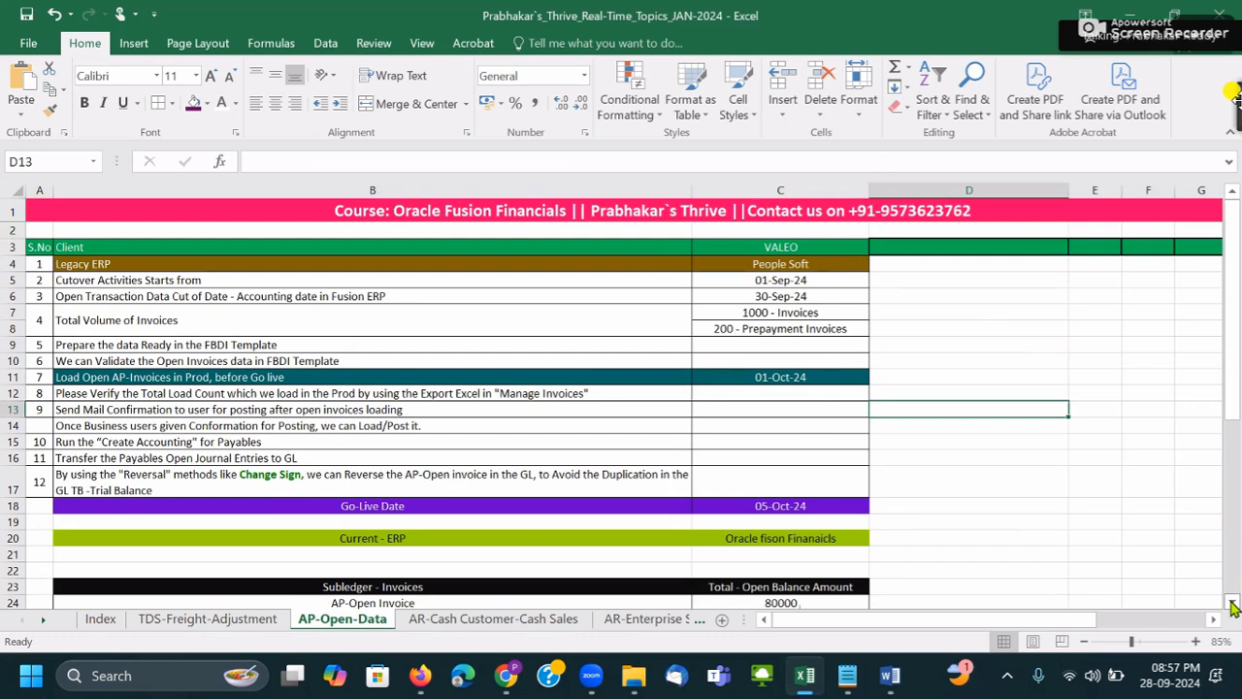
click(261, 318)
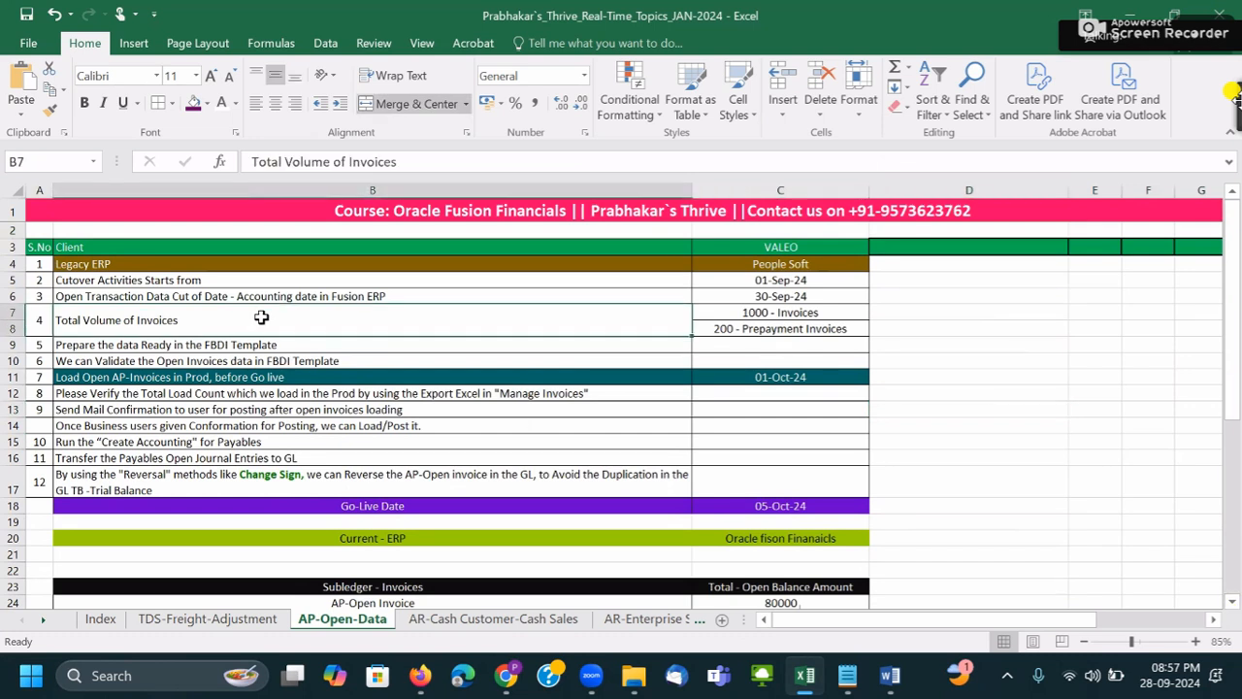
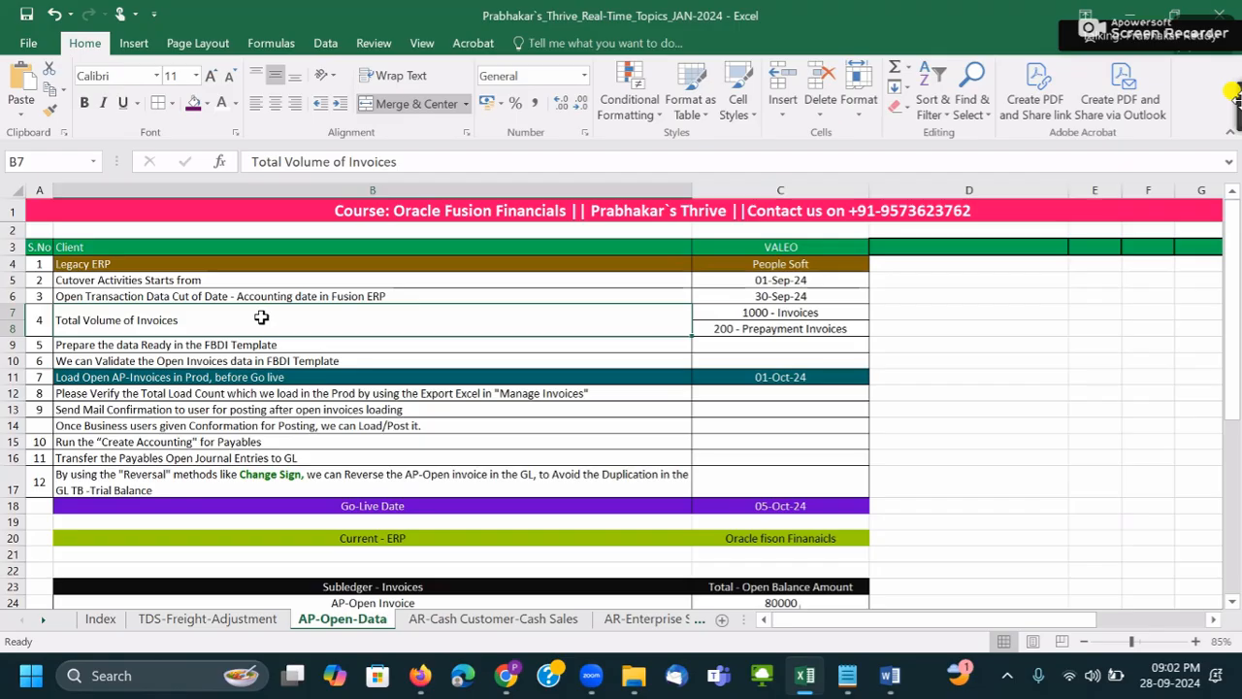
- Switch to Chrome, open the Indus Towers website in a new tab, and dismiss its iCare app promotion
click(506, 675)
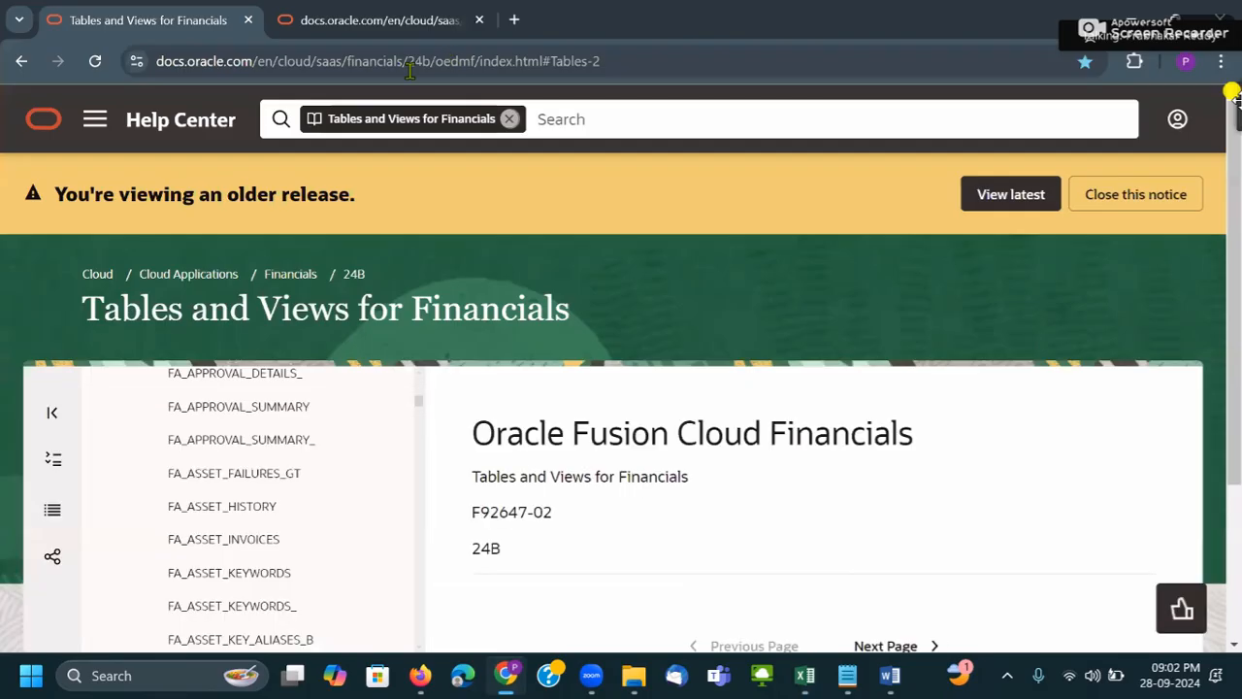
click(514, 20)
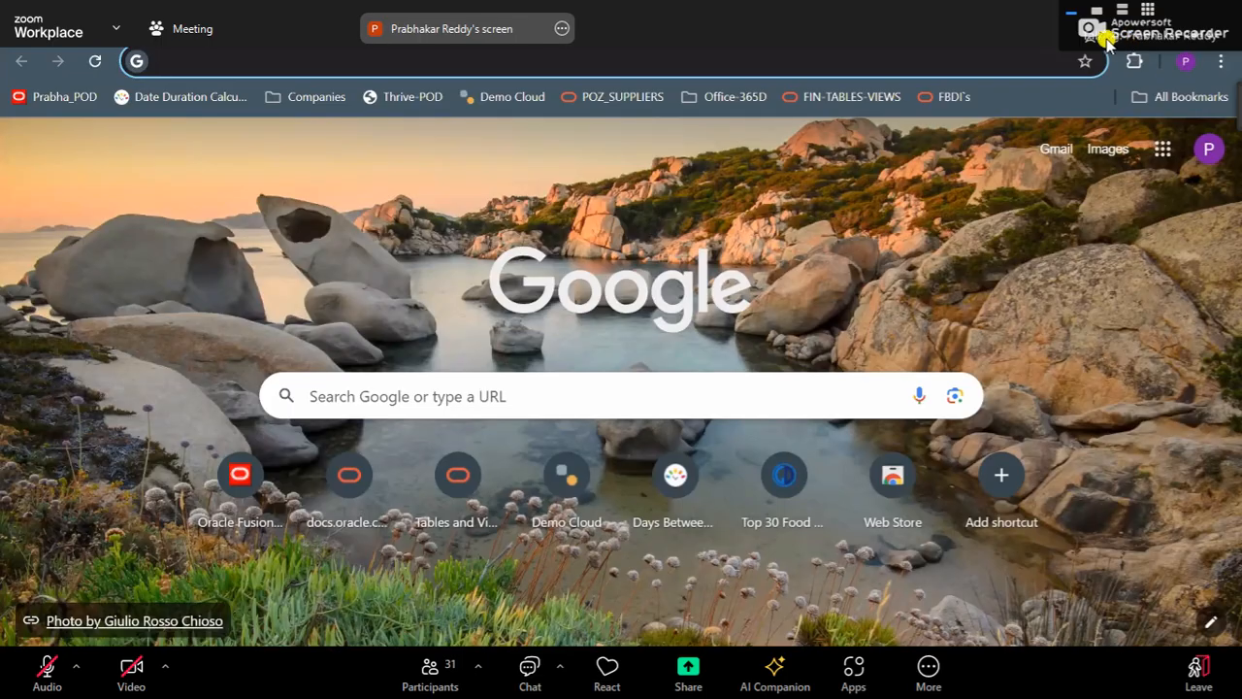
drag(1077, 31, 1239, 39)
text(indu)
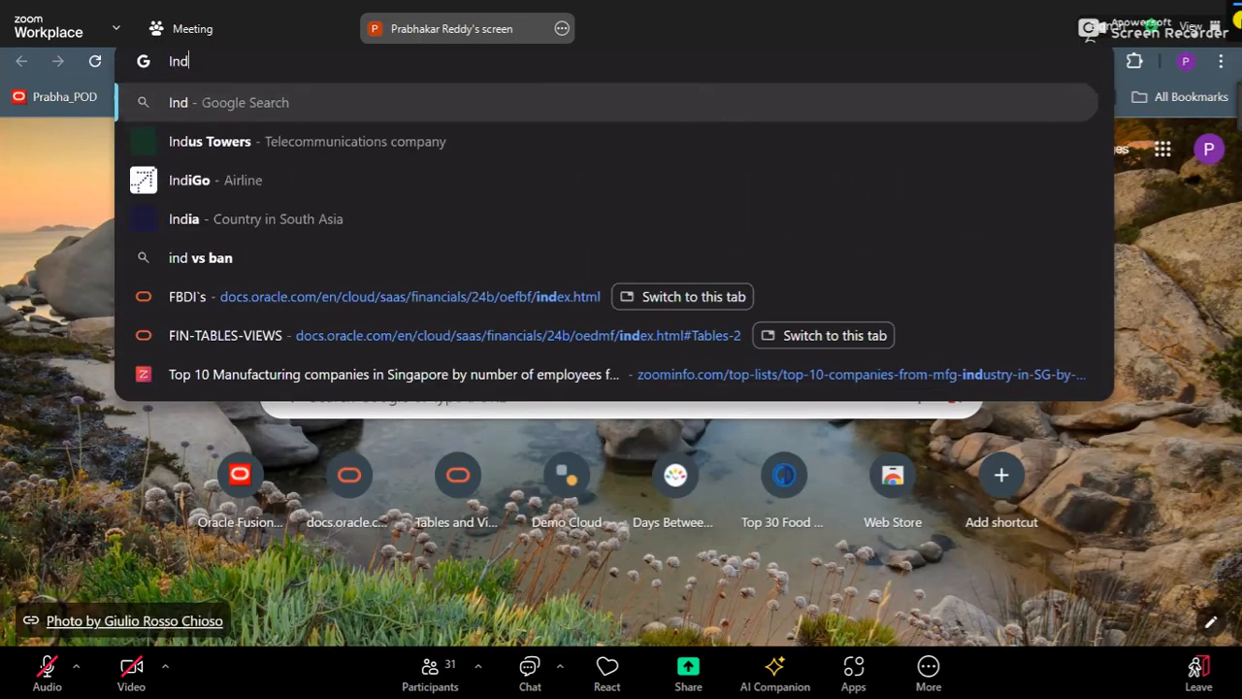
key(Down)
key(Return)
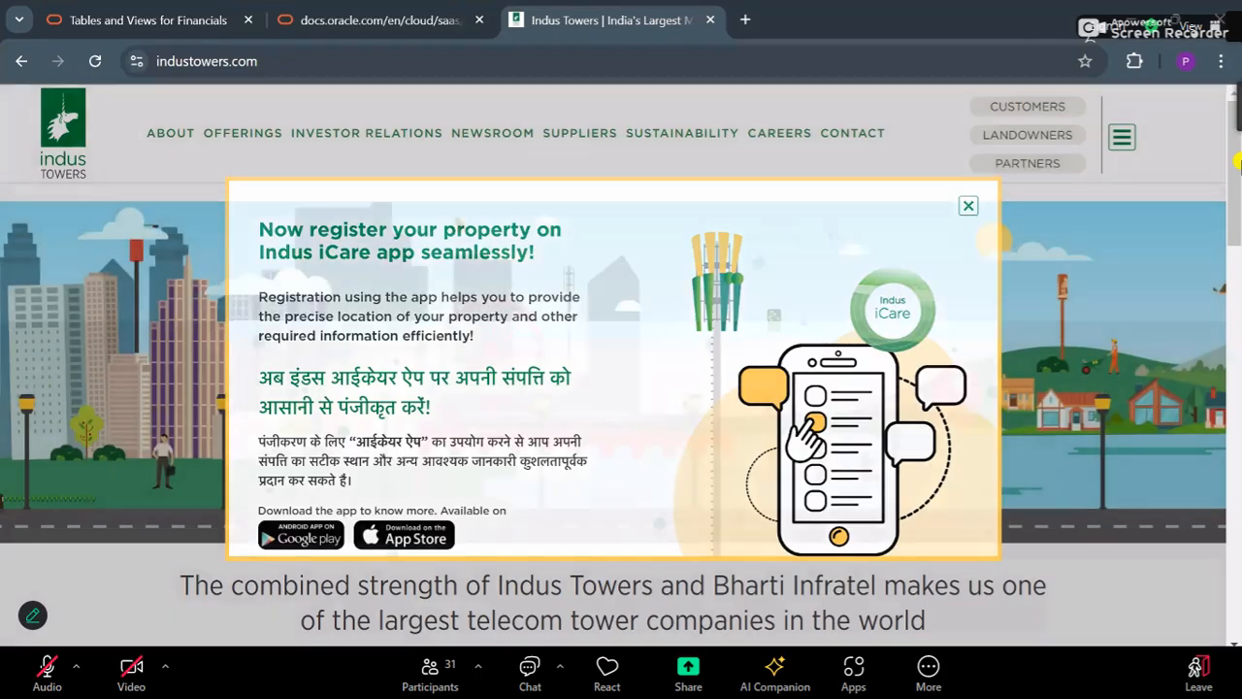
click(968, 205)
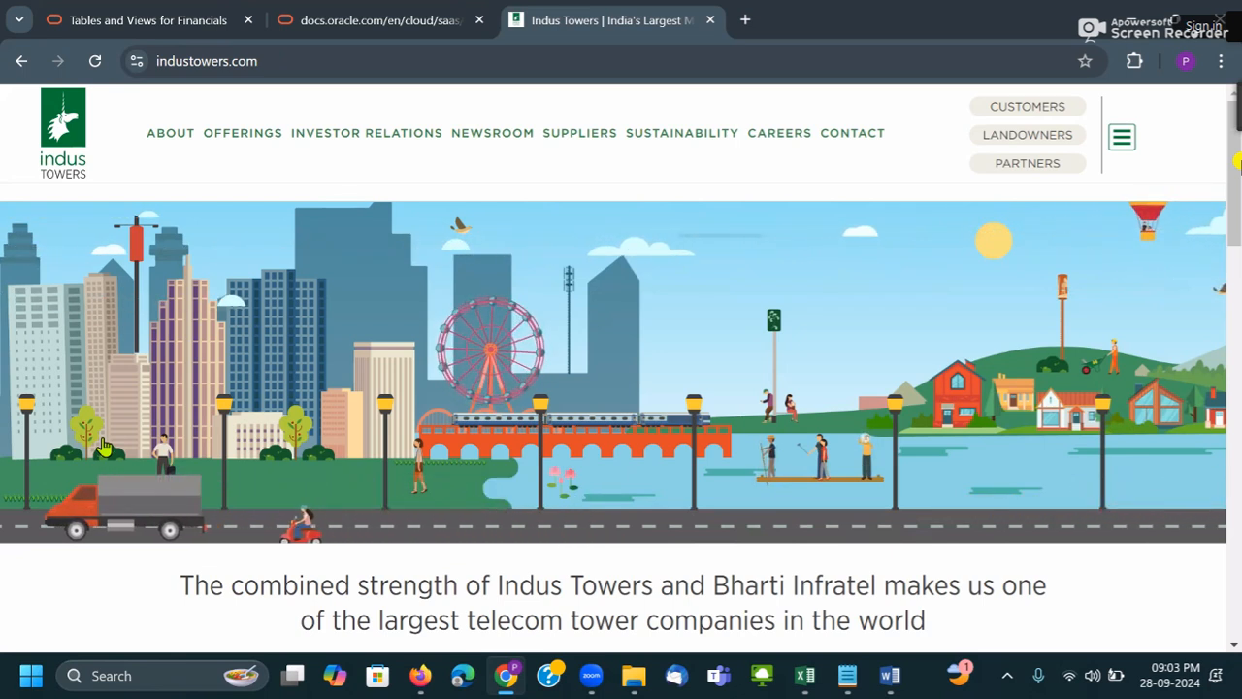
- Search for turbo ivp in another new tab and open the Turbo-IVP invoice validation portal
click(745, 19)
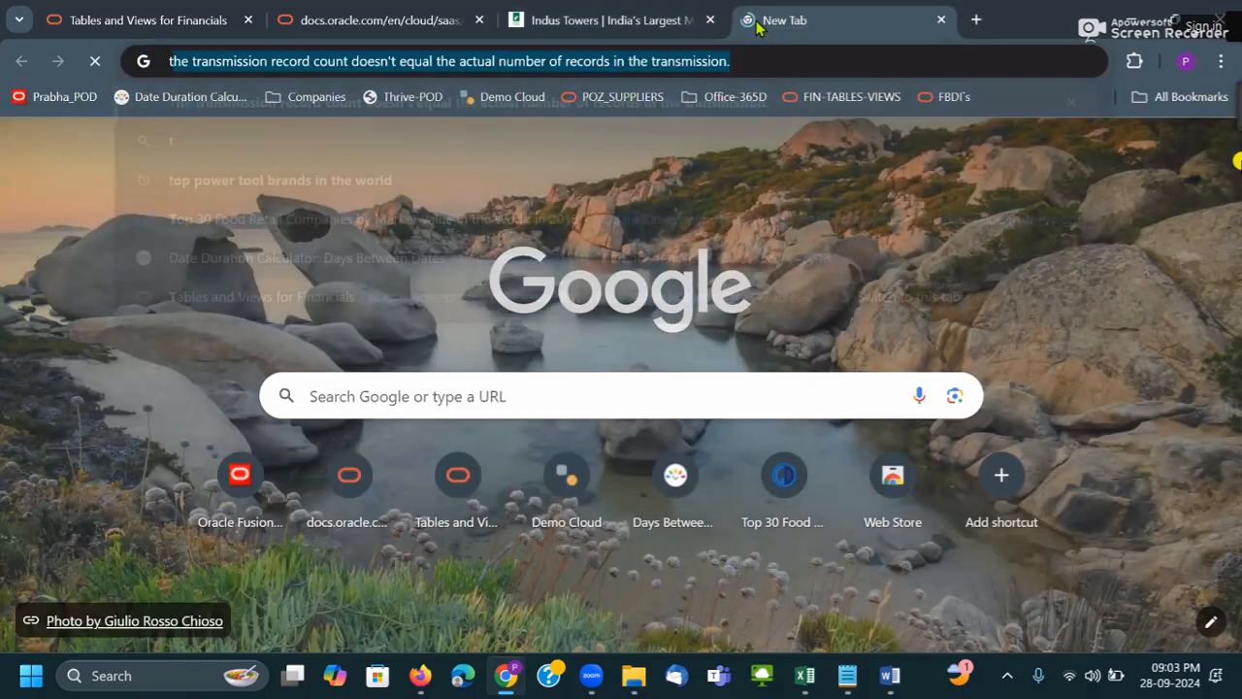
text(tourb)
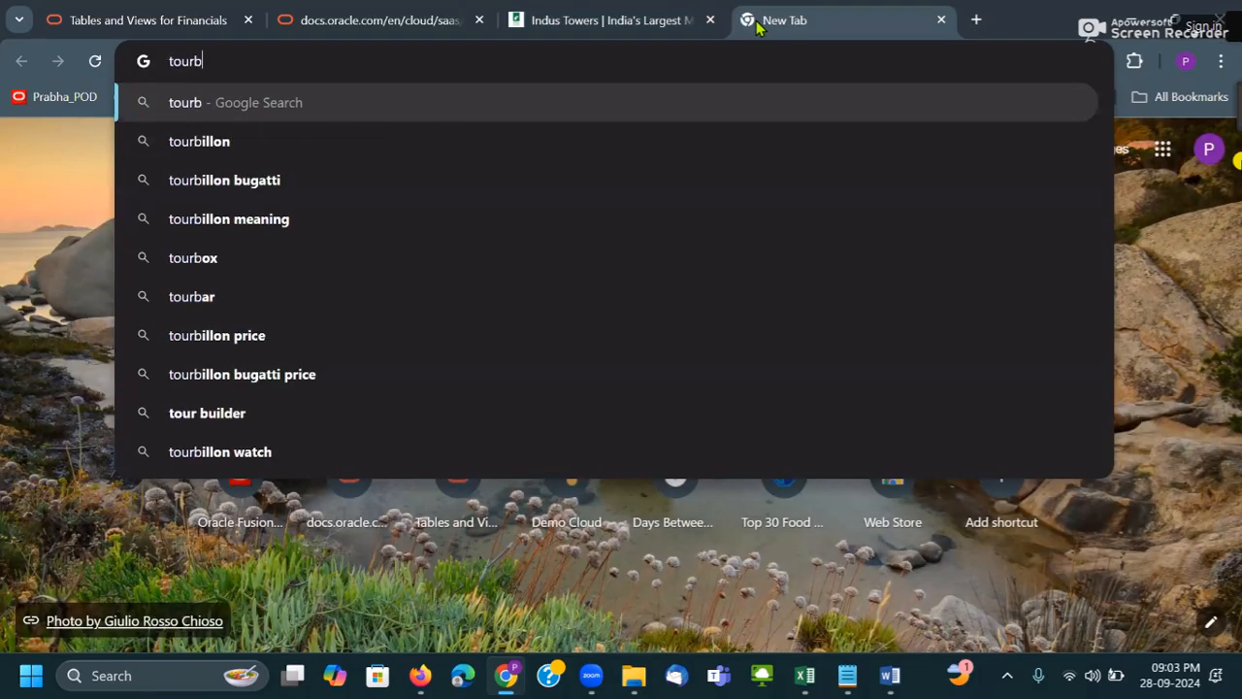
text(o iv)
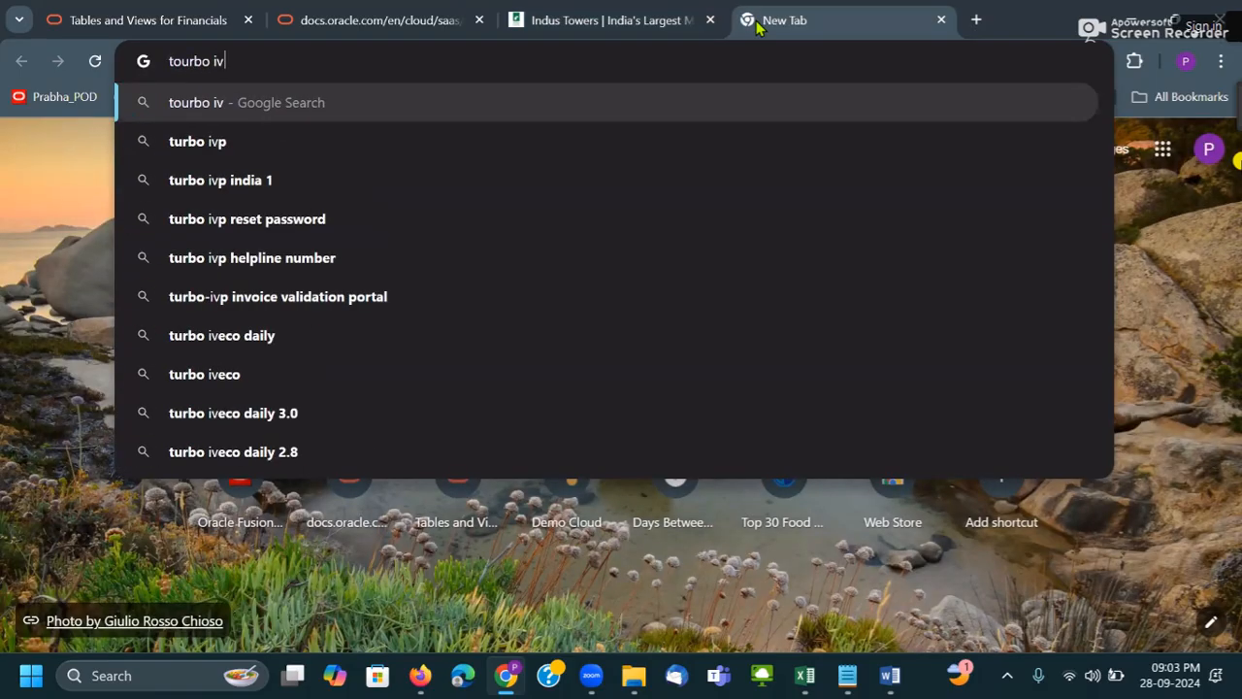
key(Down)
key(Return)
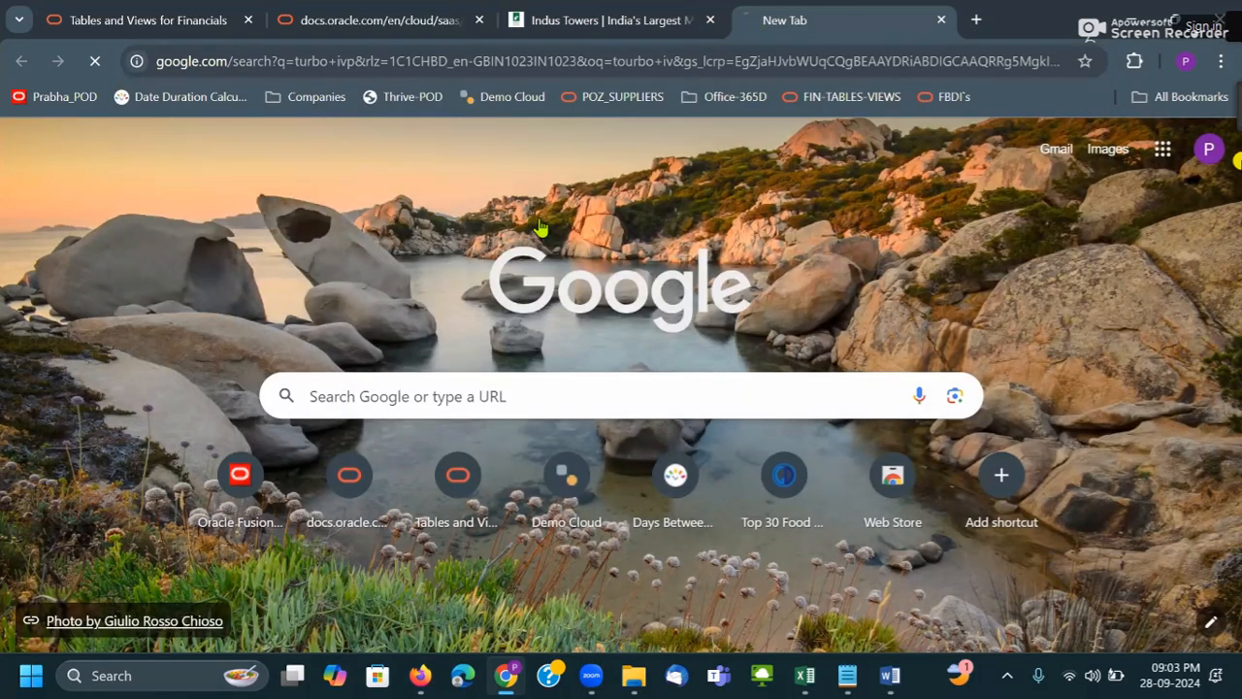
click(297, 335)
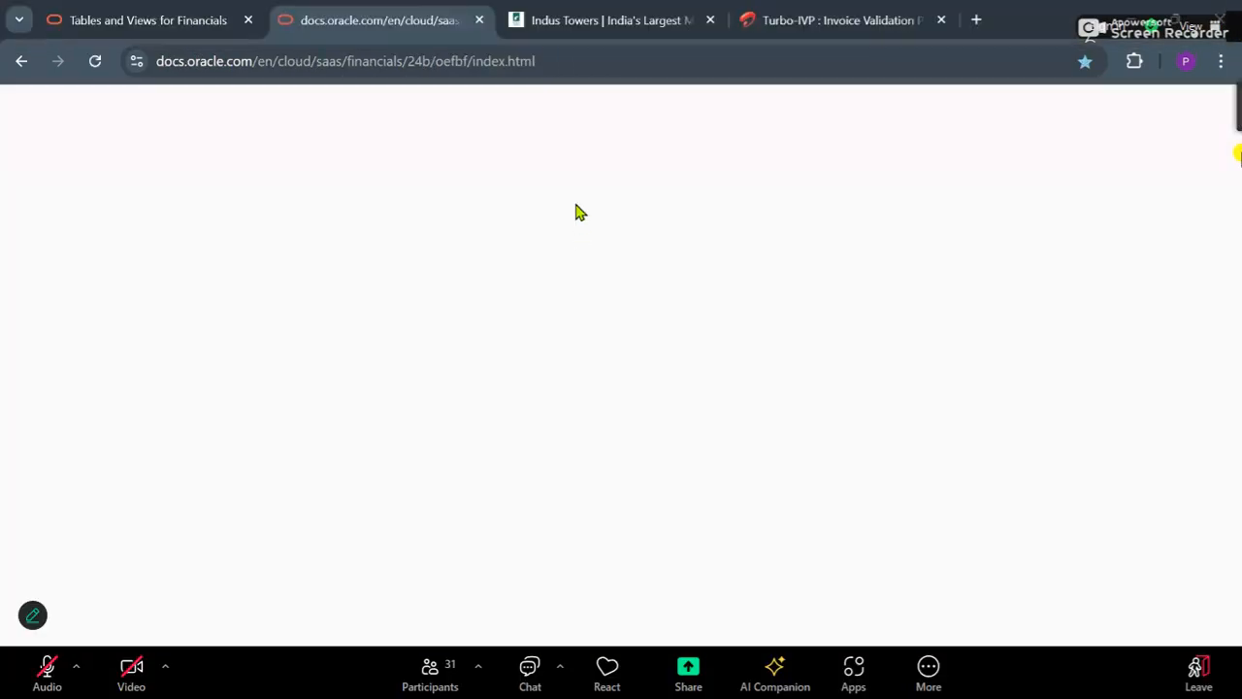
- Return to the AP-Open-Data sheet in Excel and examine the cutover steps, the subledger open balances and the 1st-GL TB-Balance table
click(578, 21)
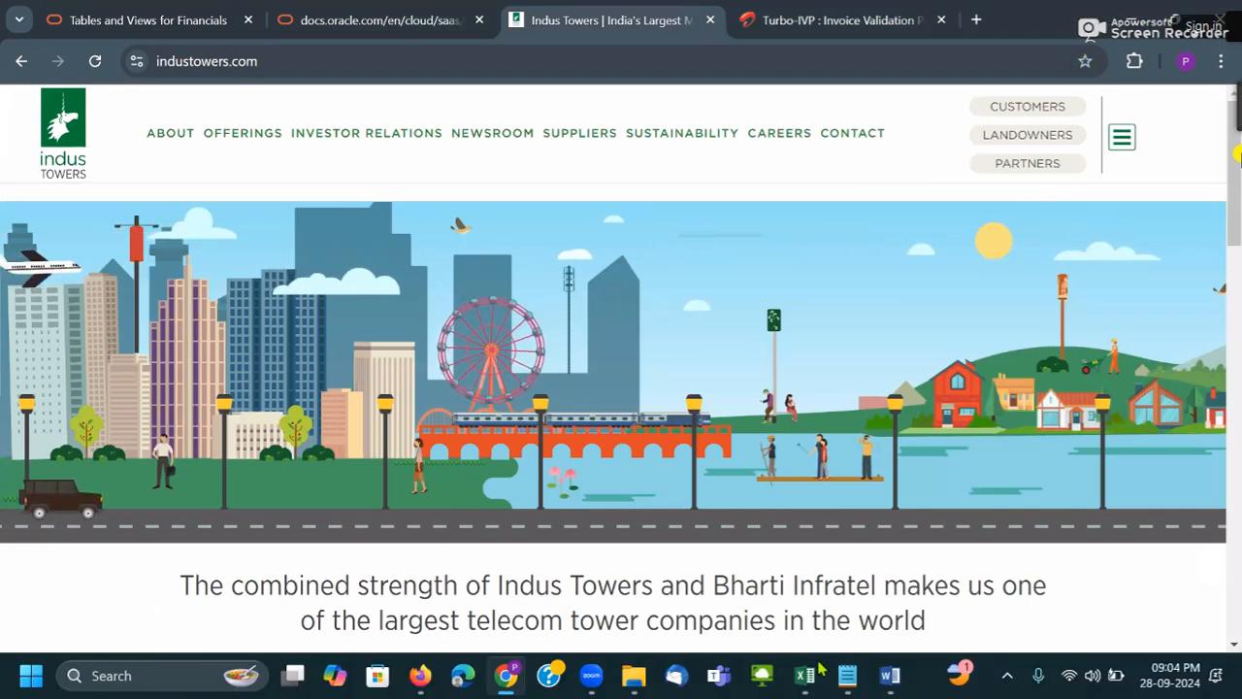
click(804, 535)
scroll(821, 493, down, 2)
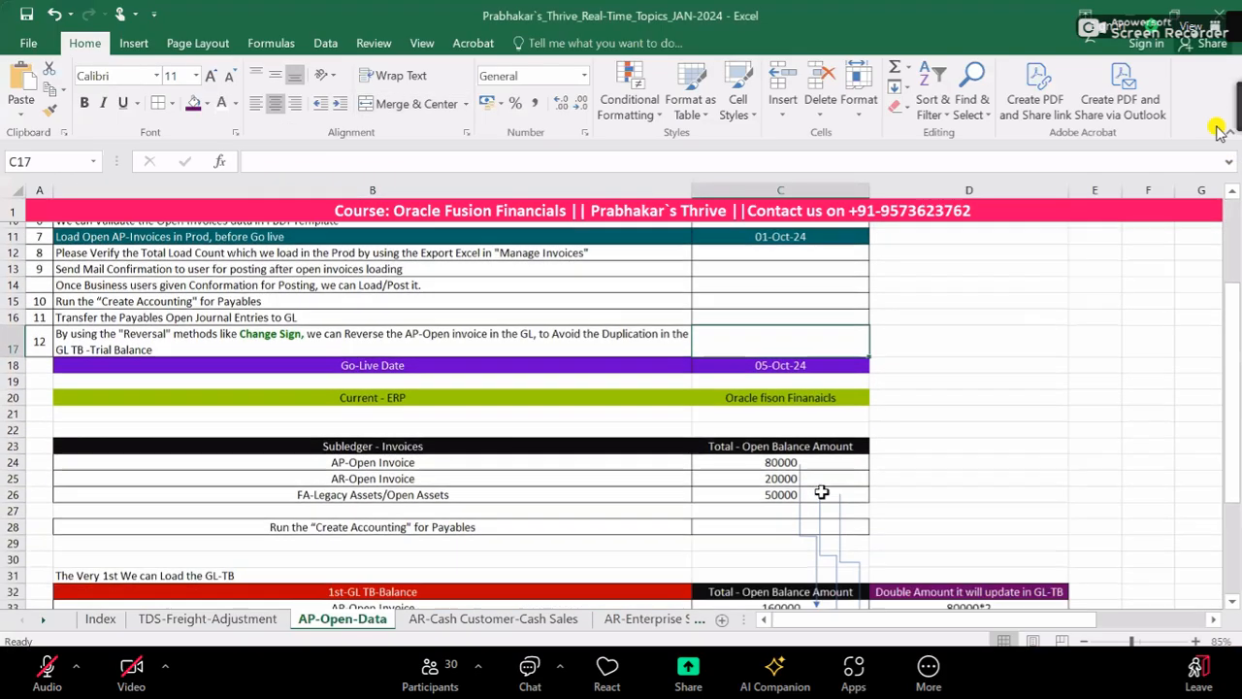
scroll(821, 493, down, 2)
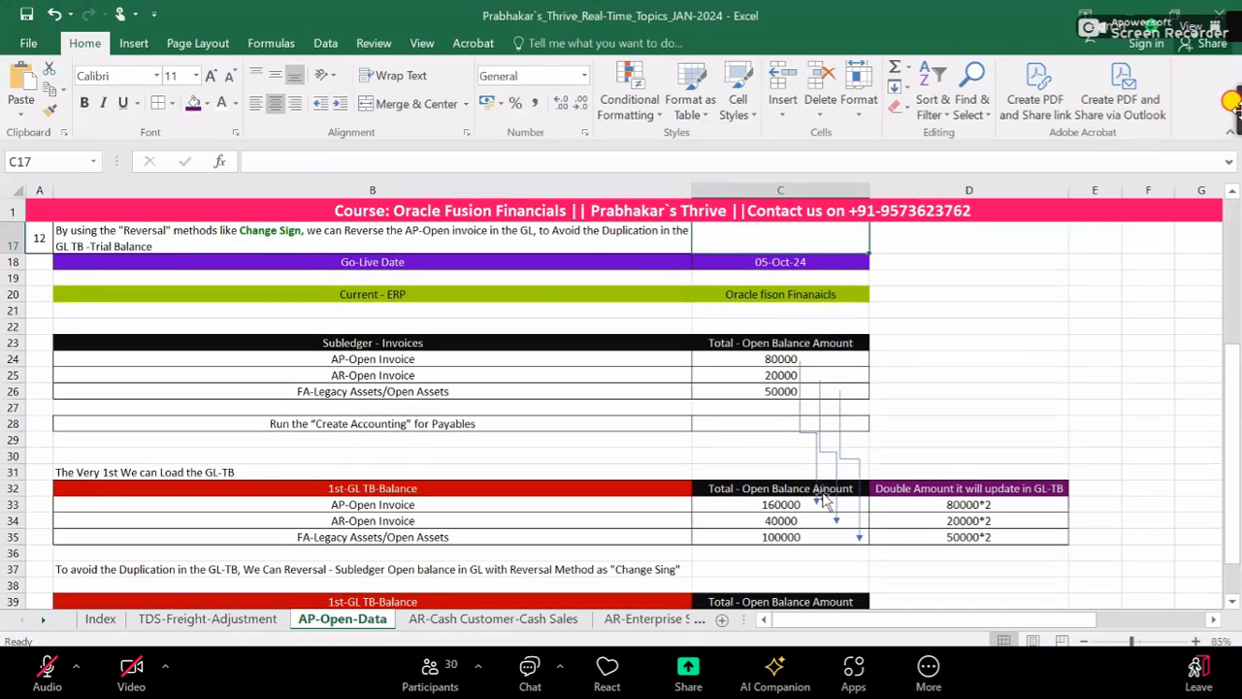
mouse_move(1237, 110)
mouse_down()
mouse_move(1009, 114)
mouse_move(905, 100)
mouse_move(1235, 108)
mouse_up()
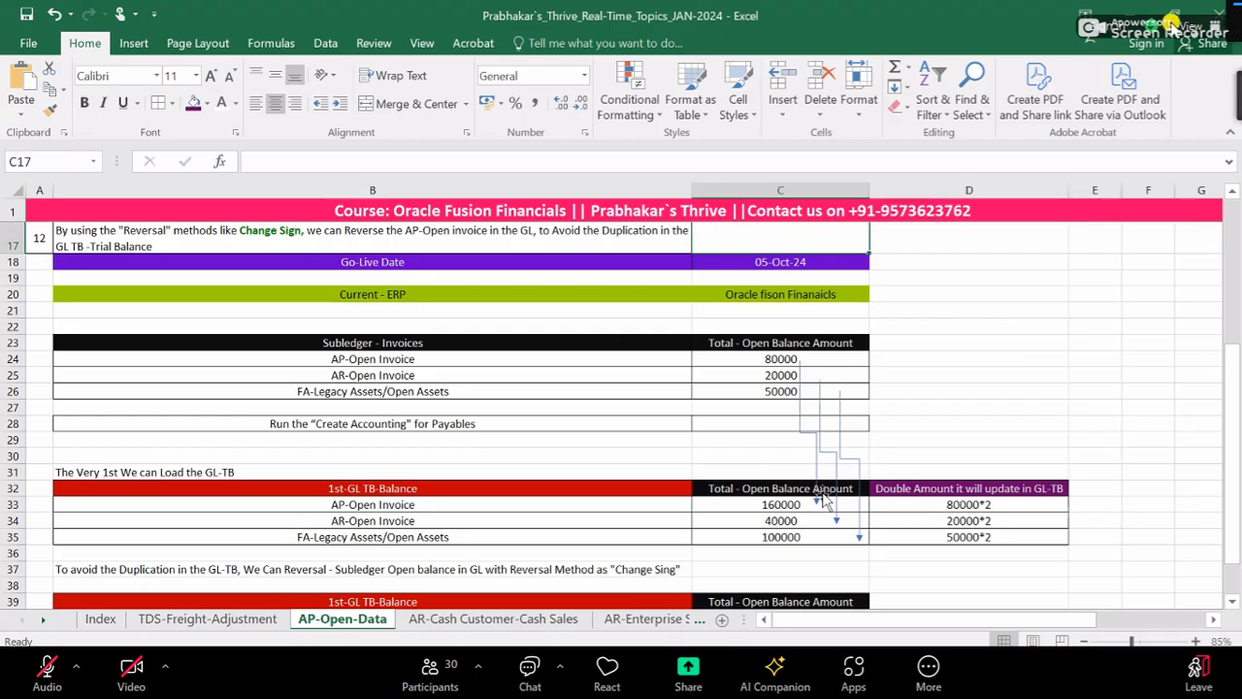
drag(1239, 28, 971, 76)
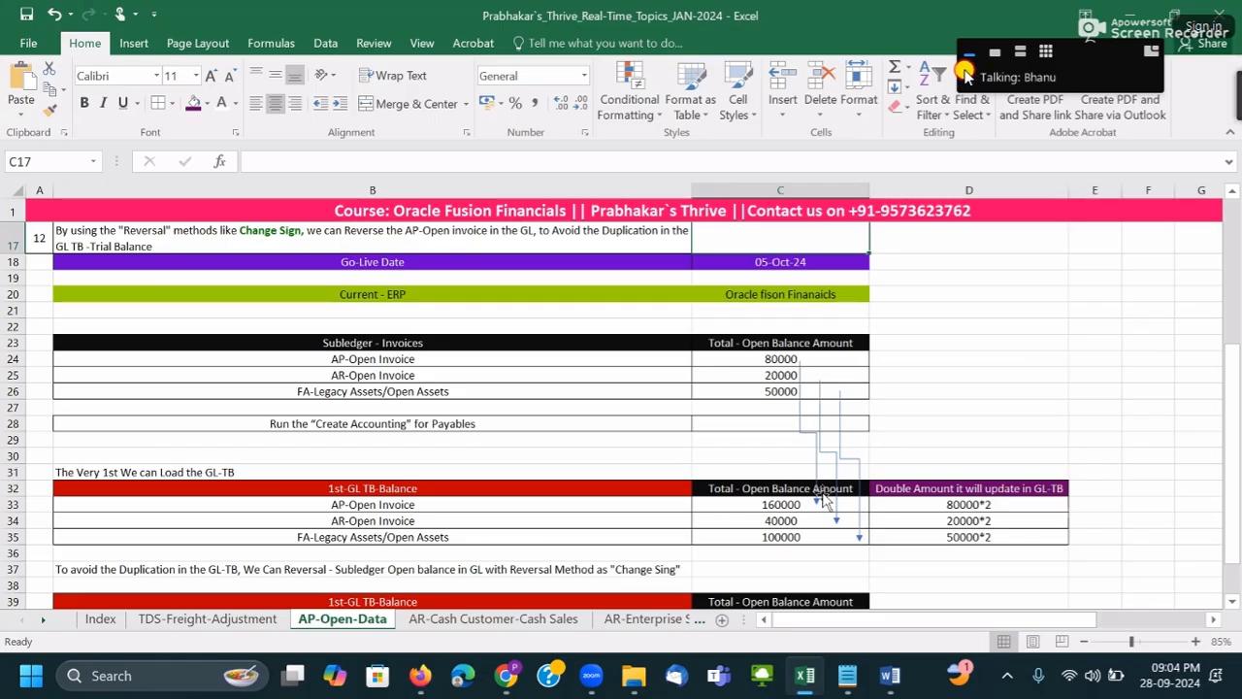
drag(965, 78, 1237, 43)
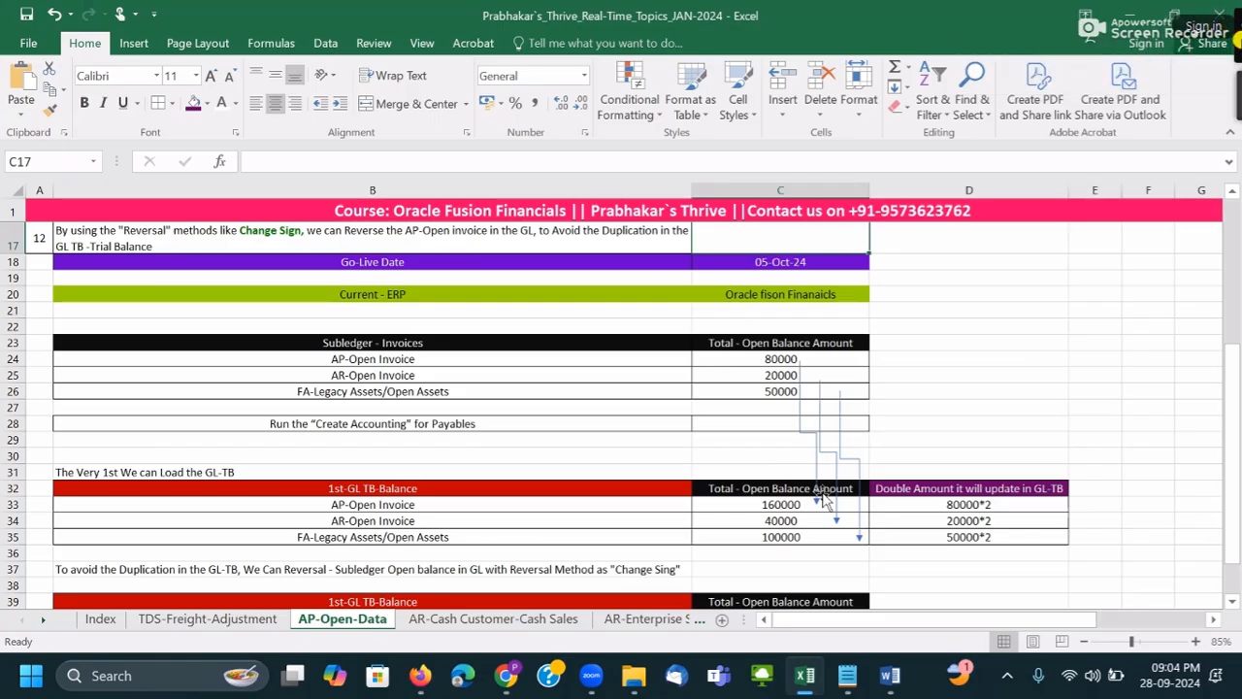
click(945, 326)
scroll(945, 328, up, 1)
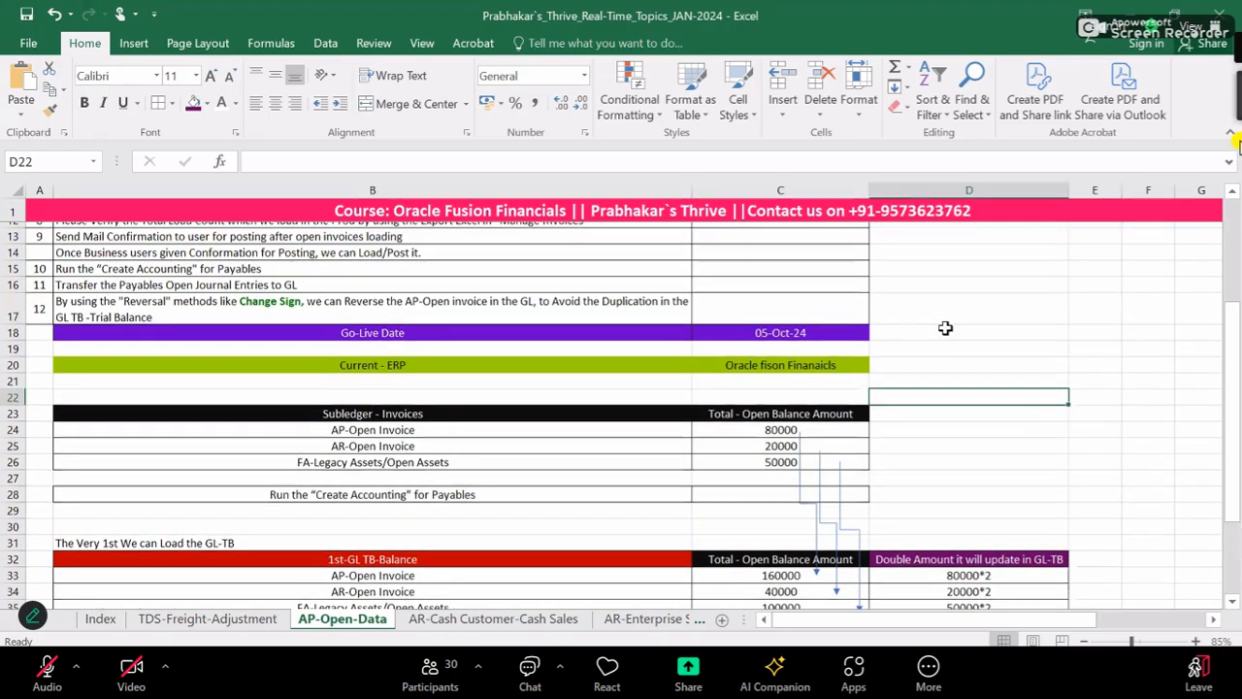
scroll(945, 328, up, 3)
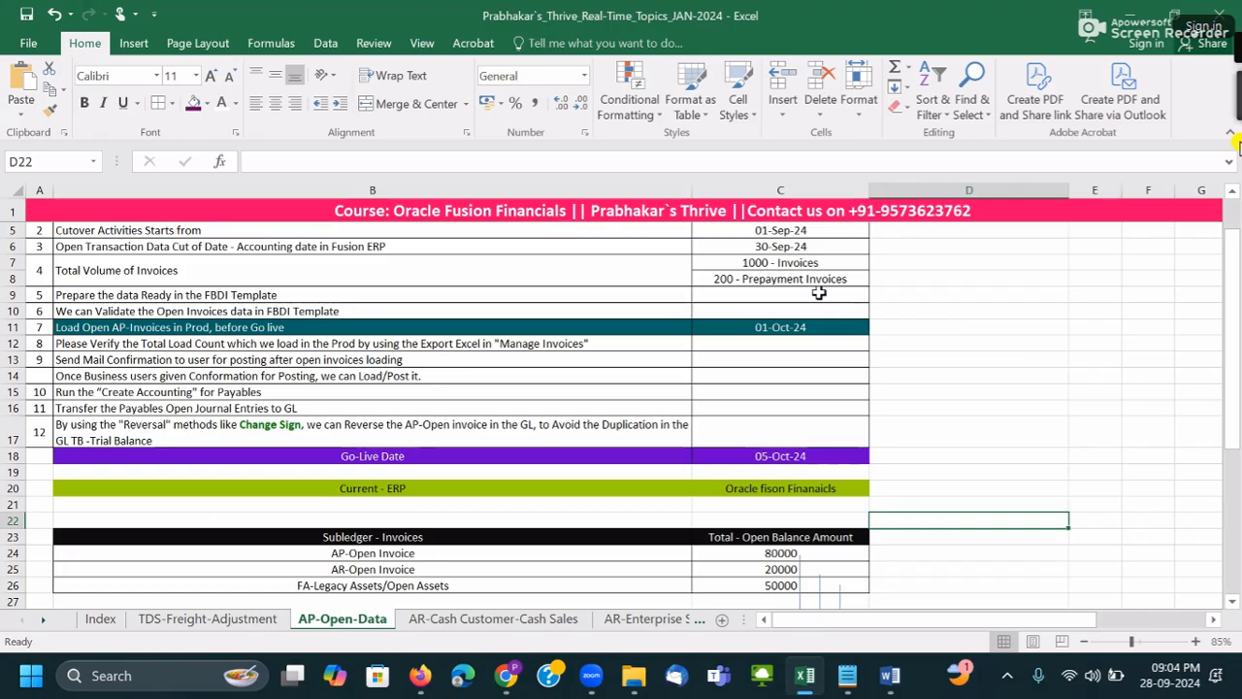
scroll(668, 294, down, 4)
click(292, 497)
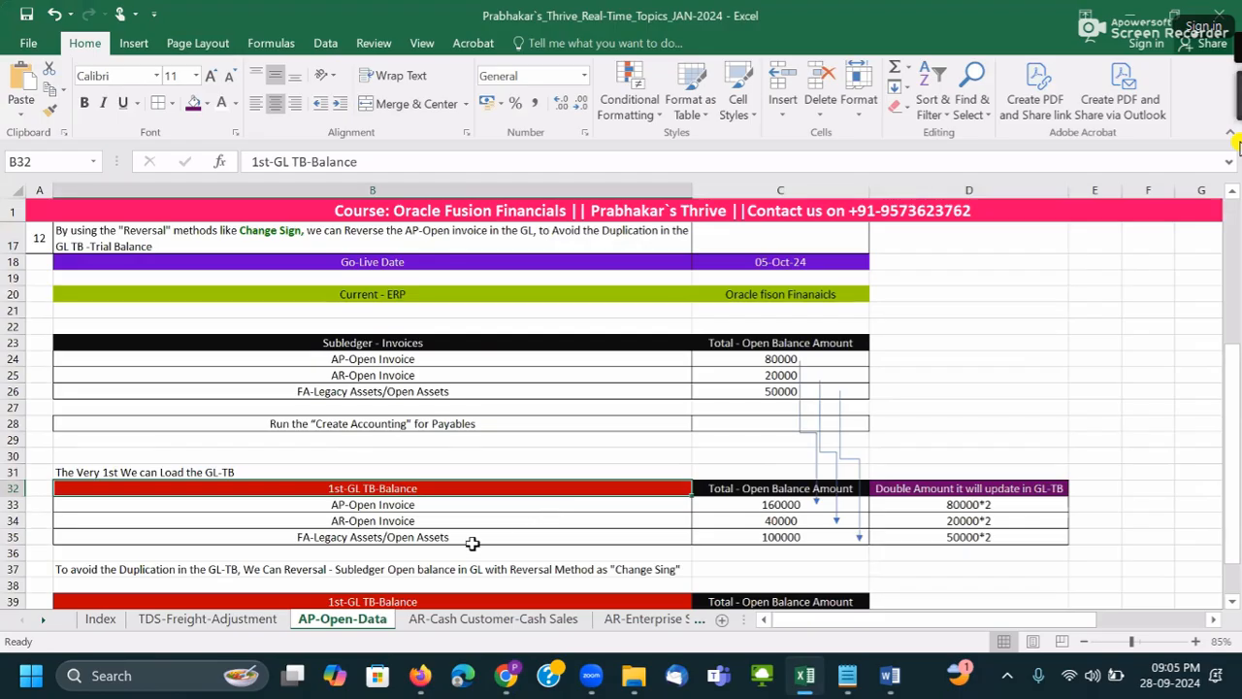
drag(386, 506, 432, 515)
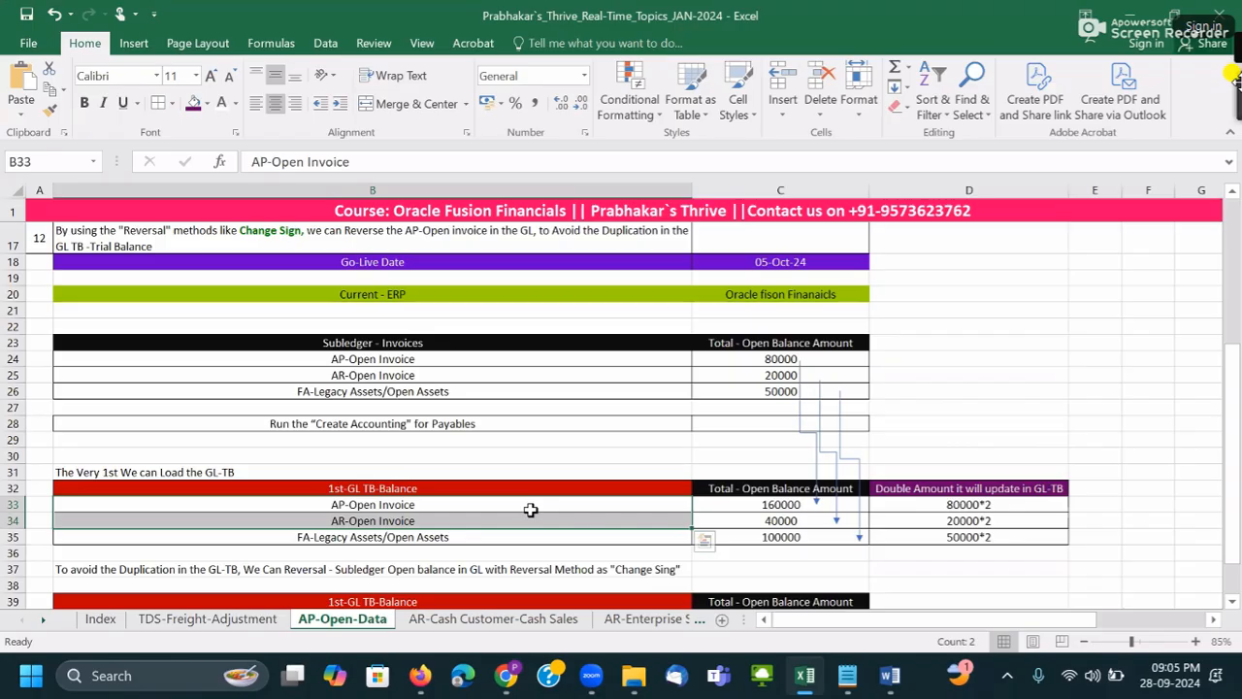
- Fill the Run the "Create Accounting" for Payables cell B27 with purple and make its text white
mouse_move(1227, 82)
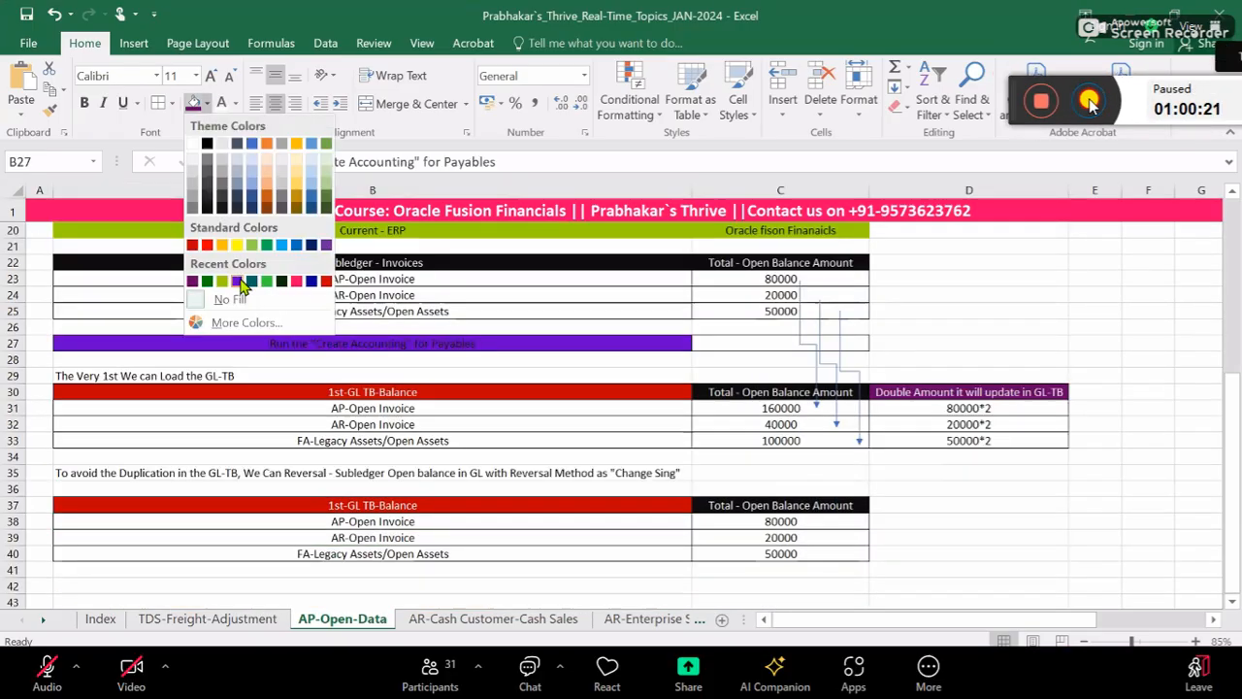
click(194, 275)
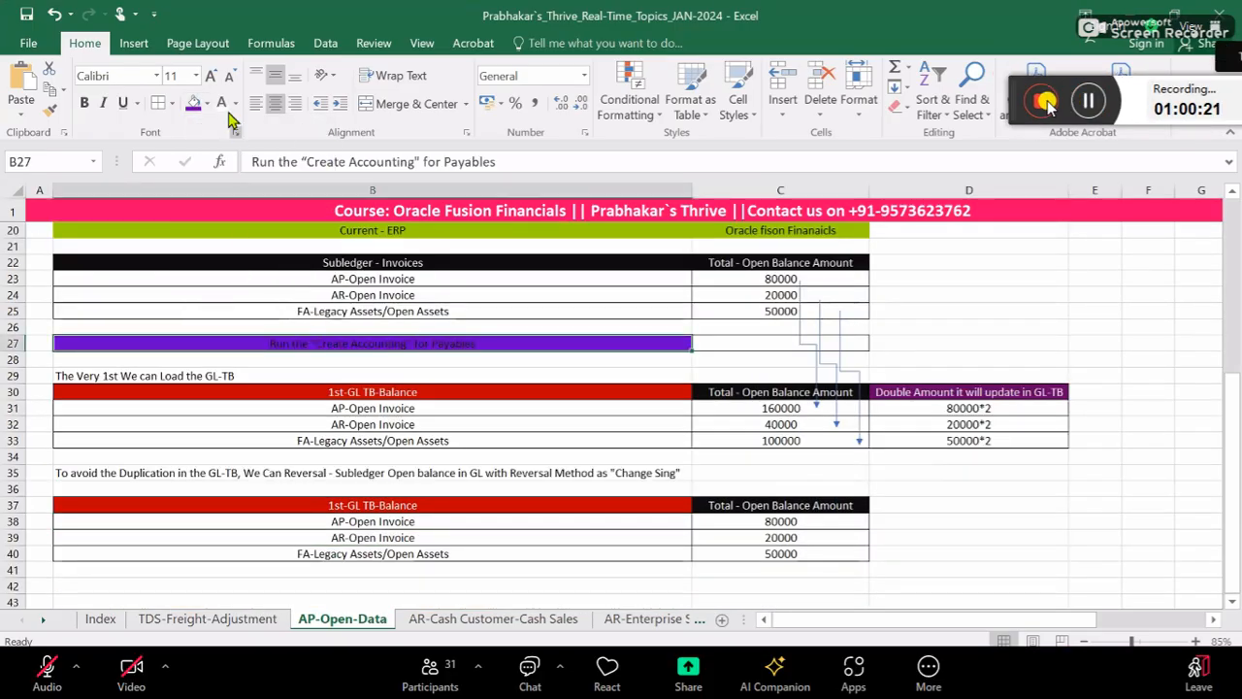
click(804, 342)
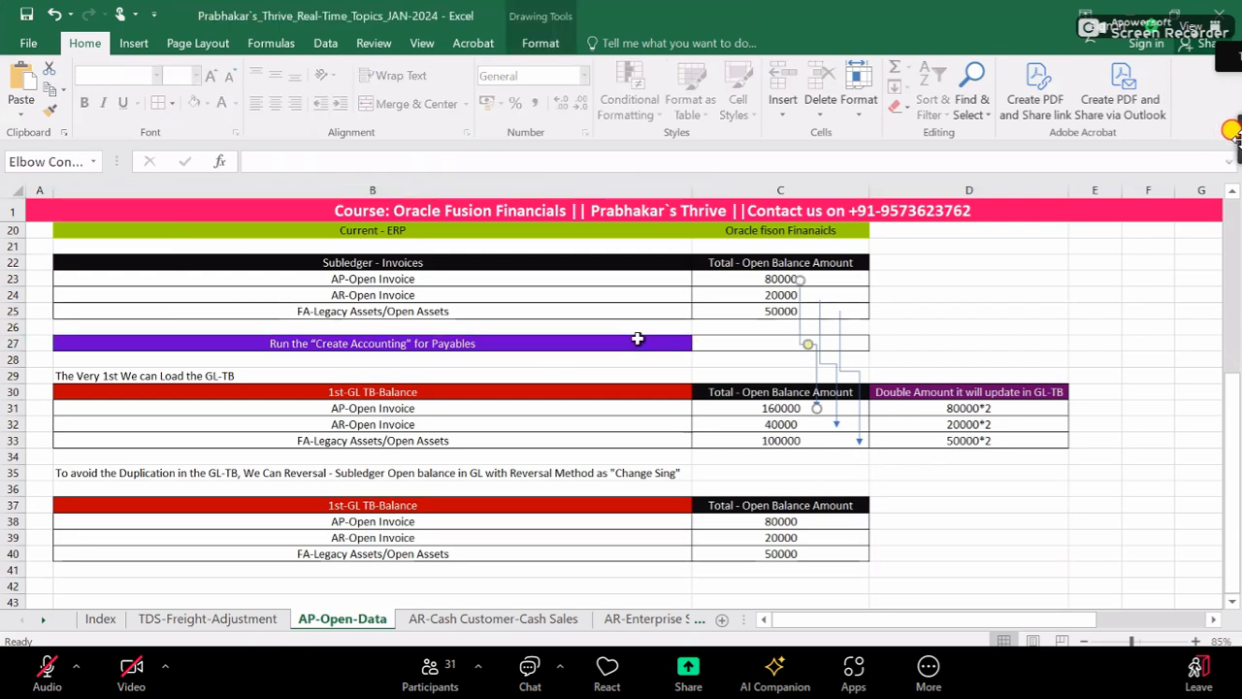
click(621, 342)
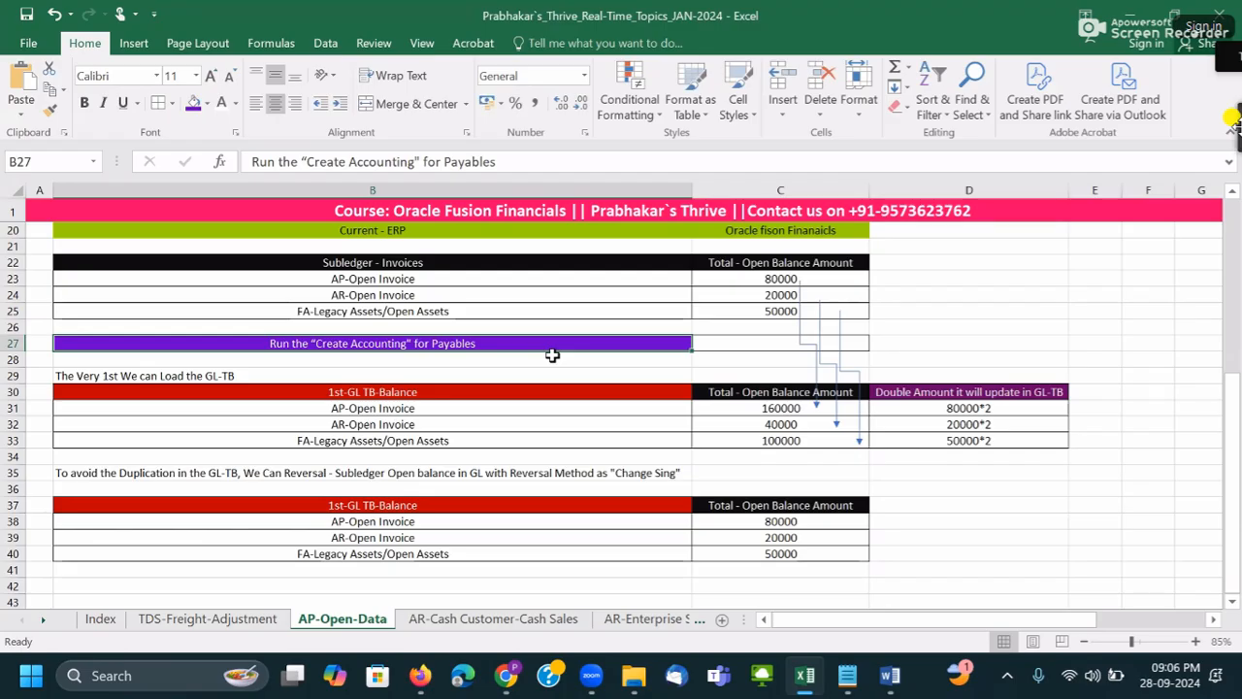
- Fill the duplication-avoidance note in B35 with dark green and make its text white
click(601, 469)
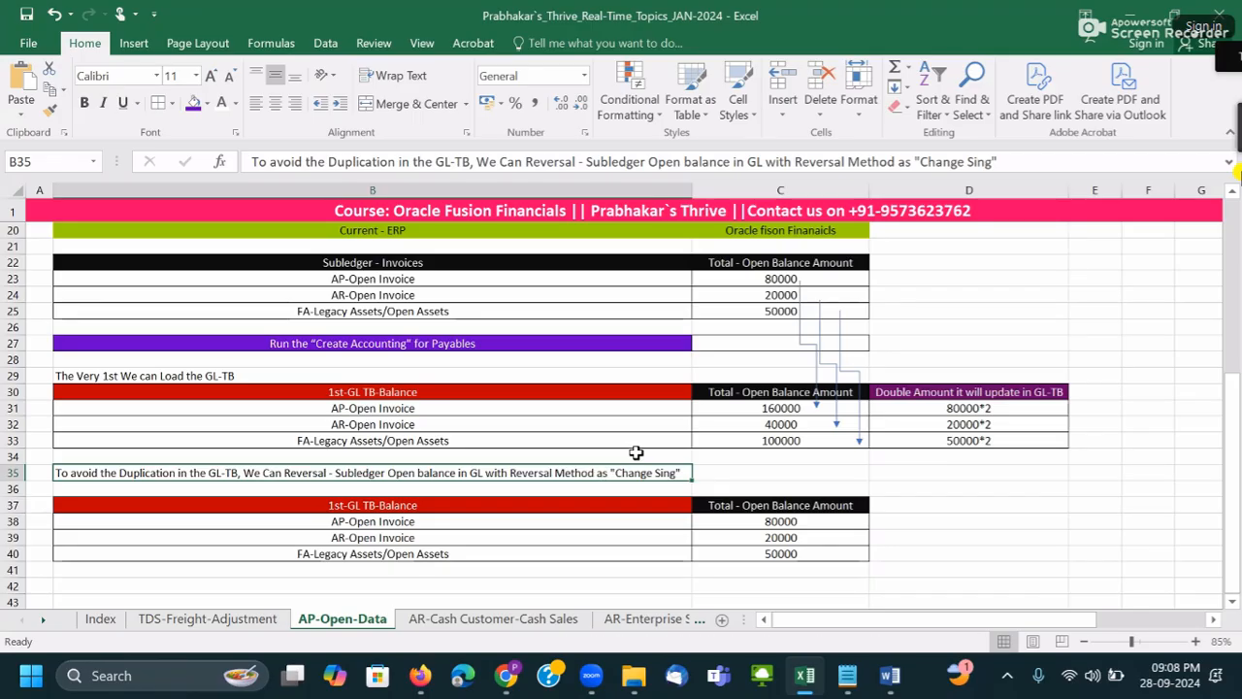
click(697, 444)
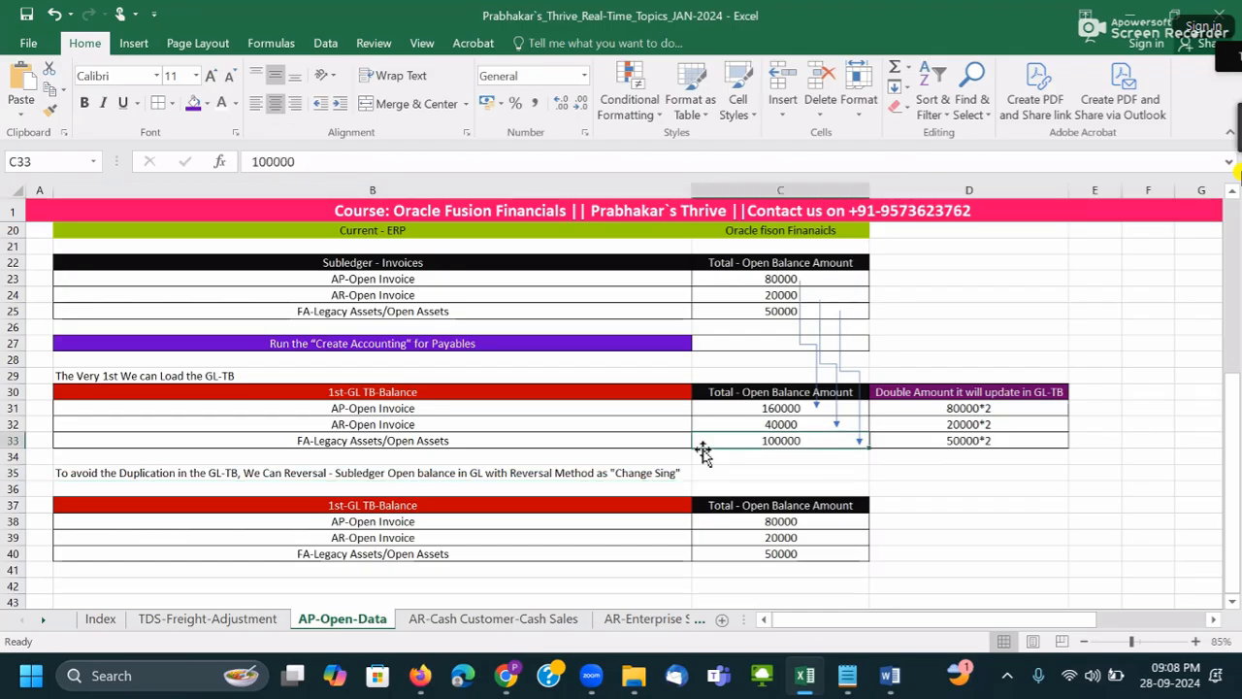
click(506, 473)
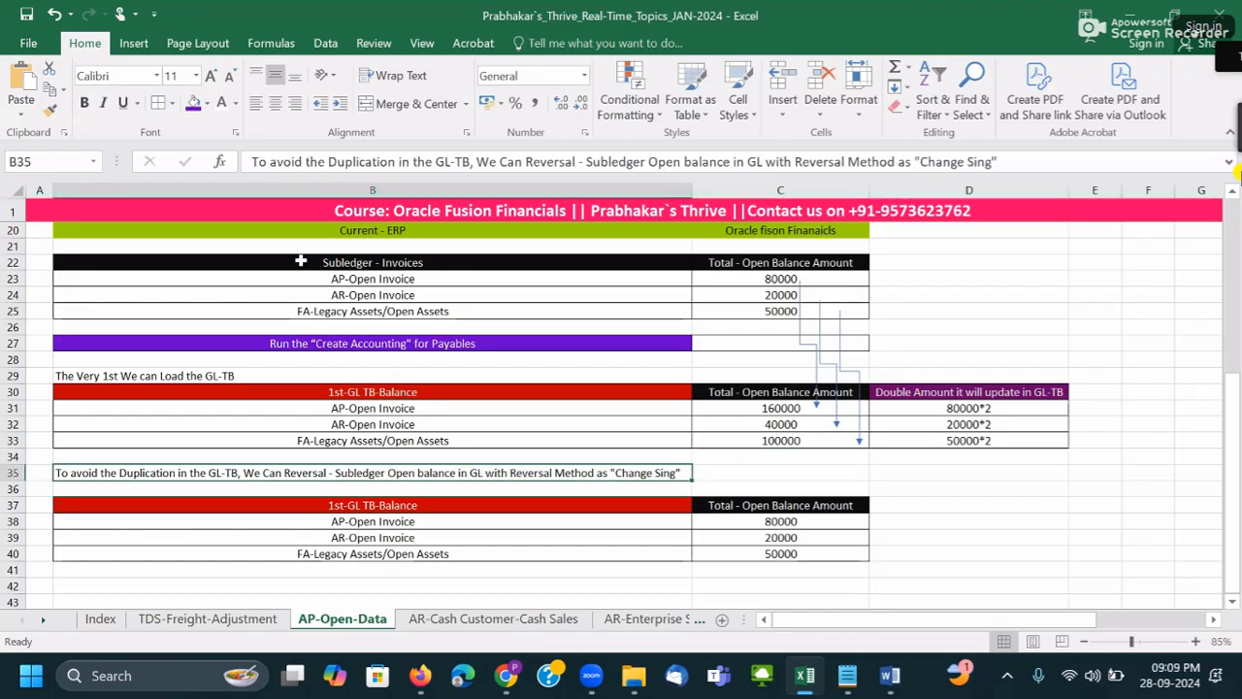
click(207, 103)
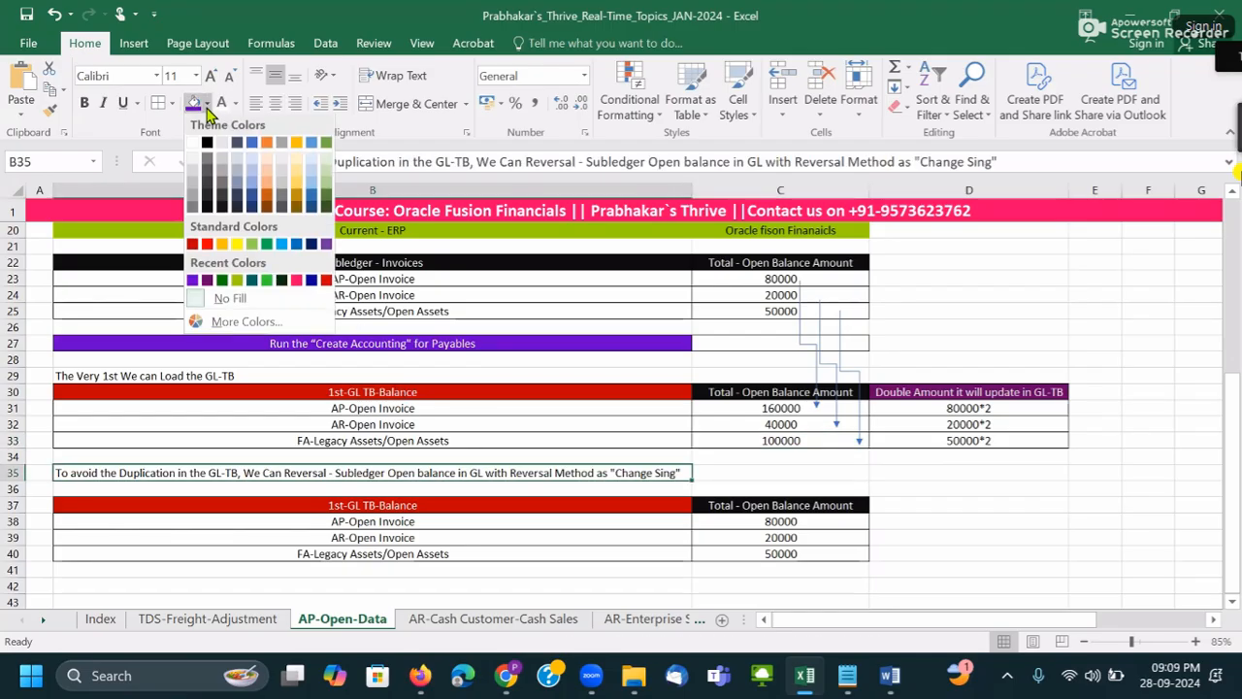
click(282, 279)
click(222, 103)
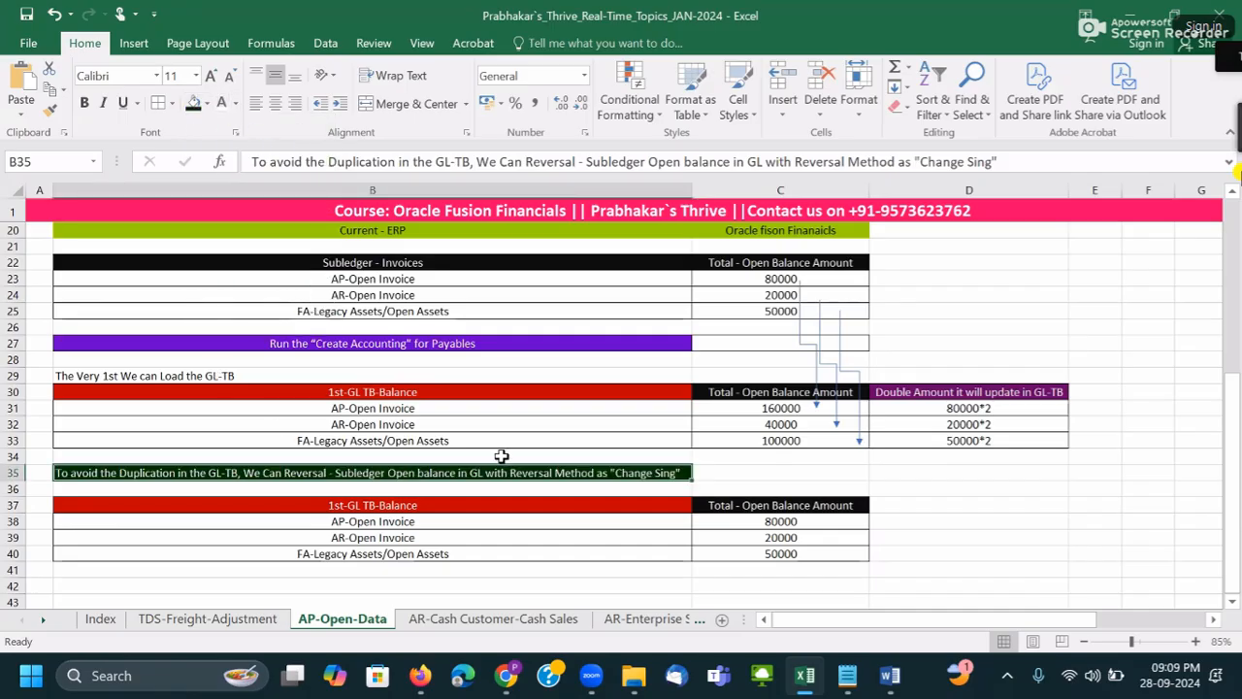
click(551, 442)
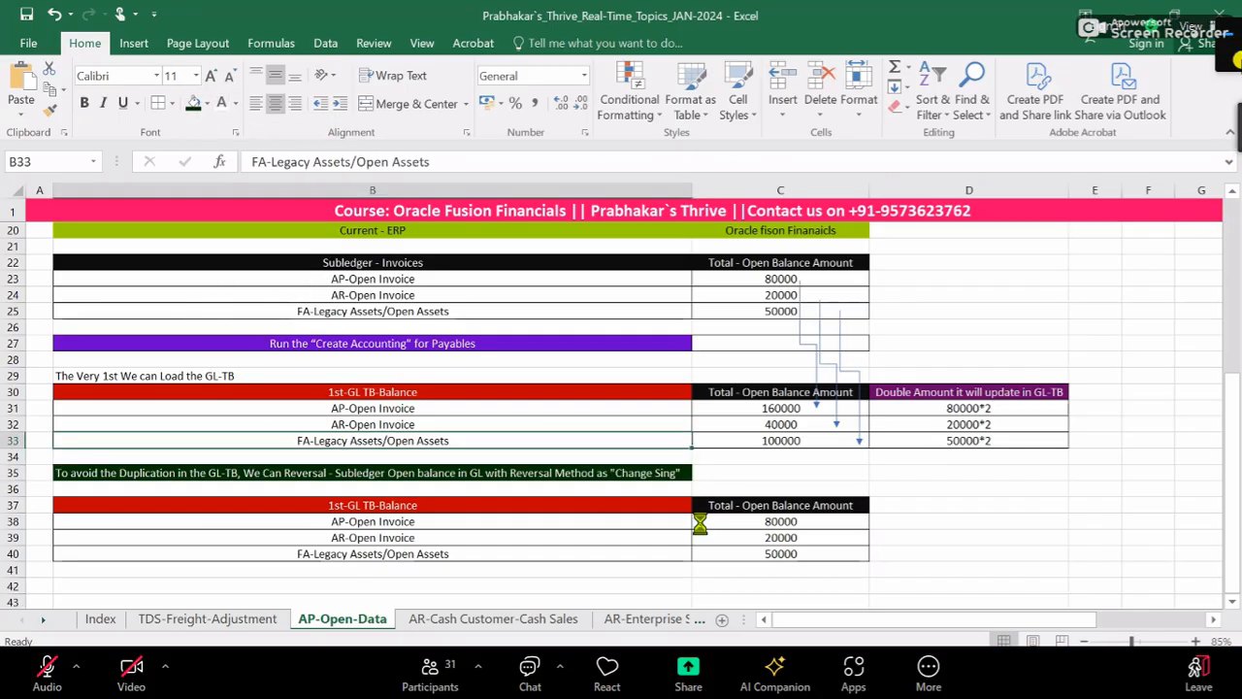
click(670, 473)
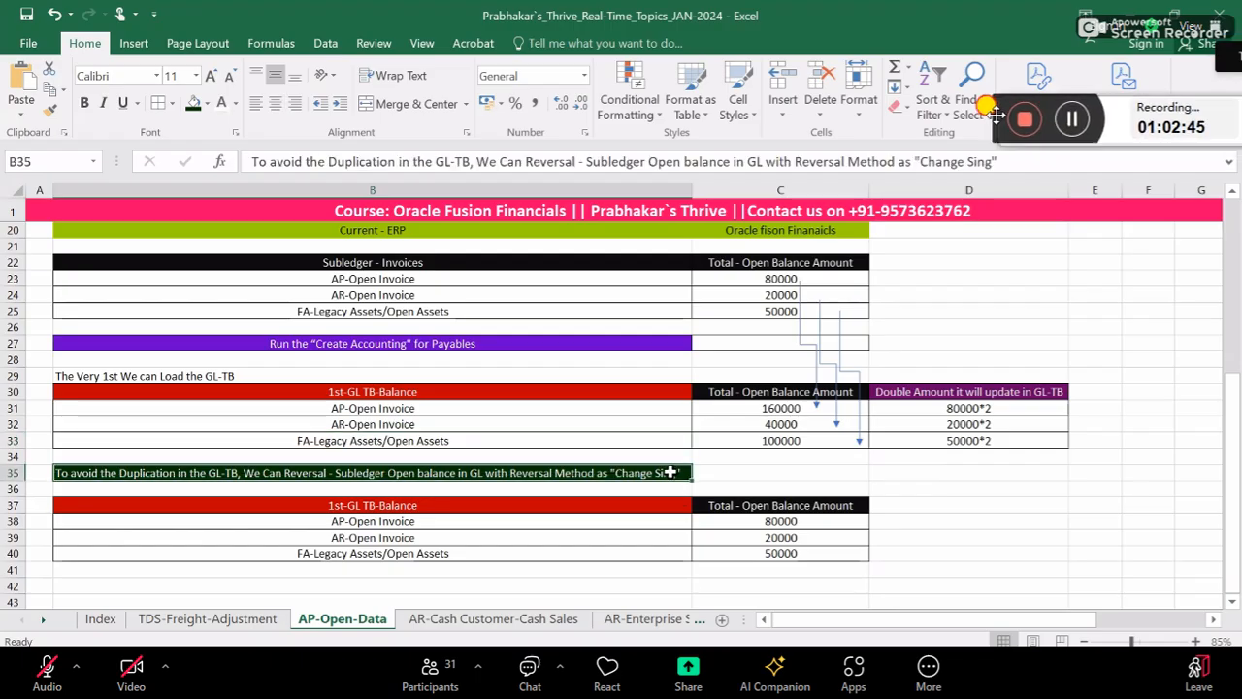
- Make the note "The Very 1st We can Load the GL-TB" in B29 bold
click(167, 378)
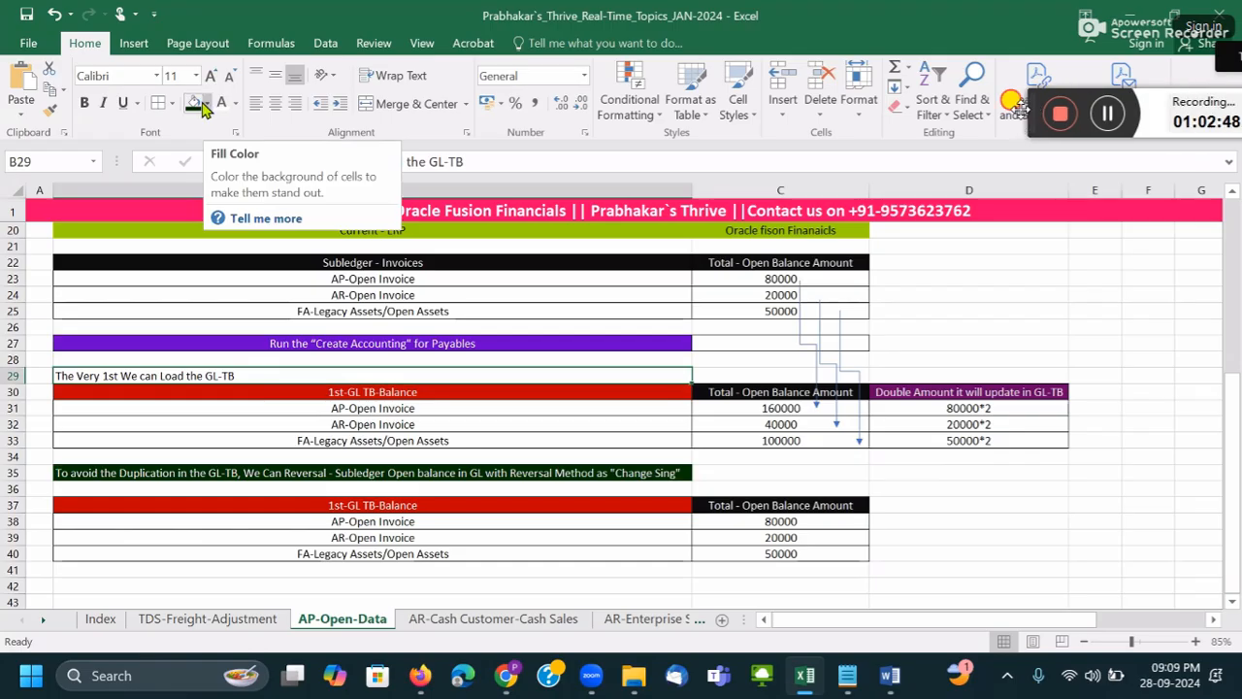
click(83, 102)
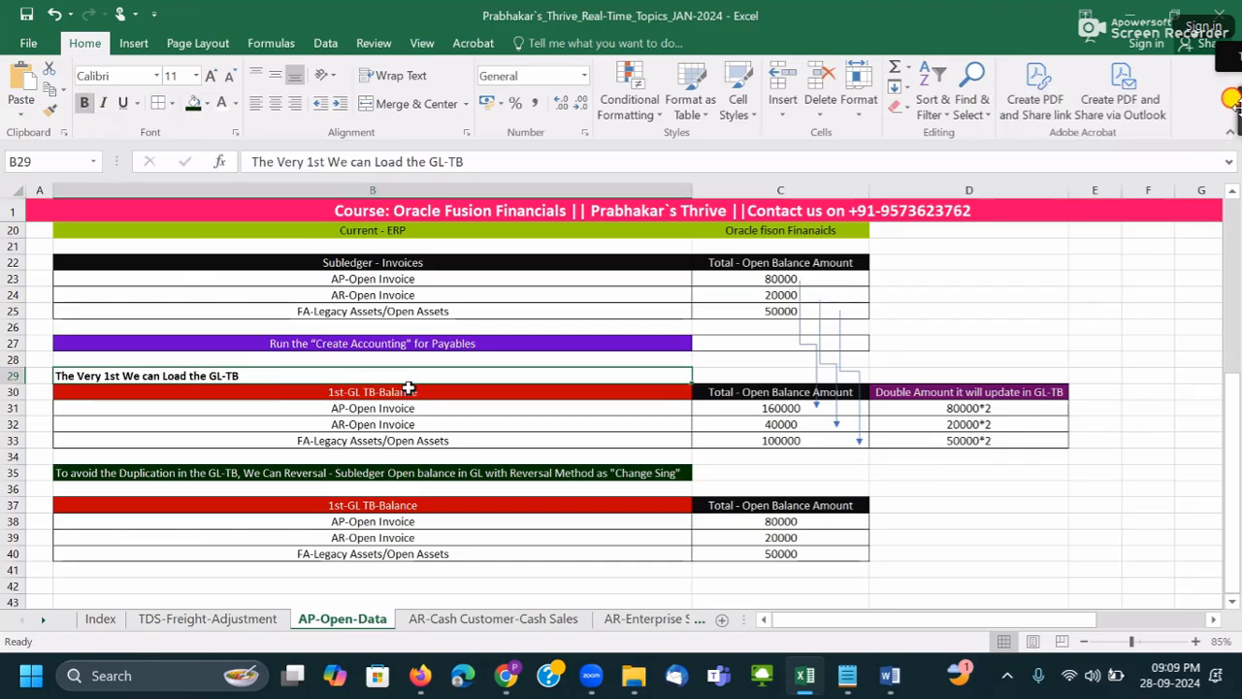
click(684, 536)
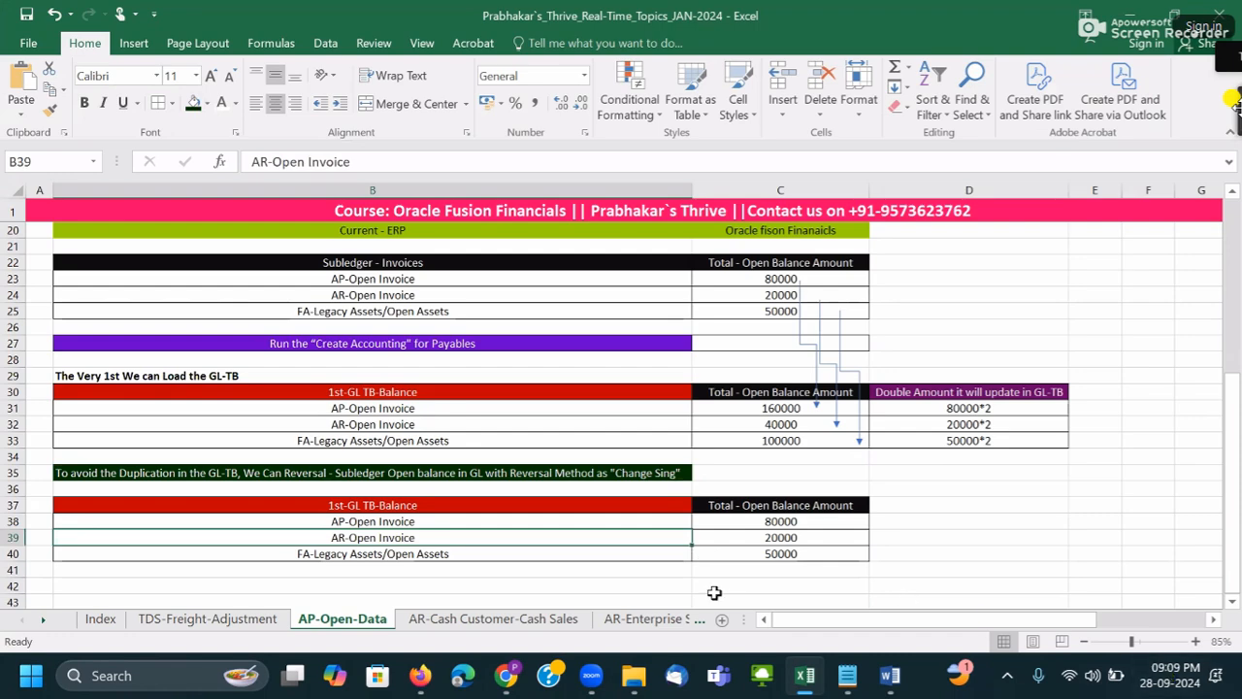
scroll(714, 592, up, 6)
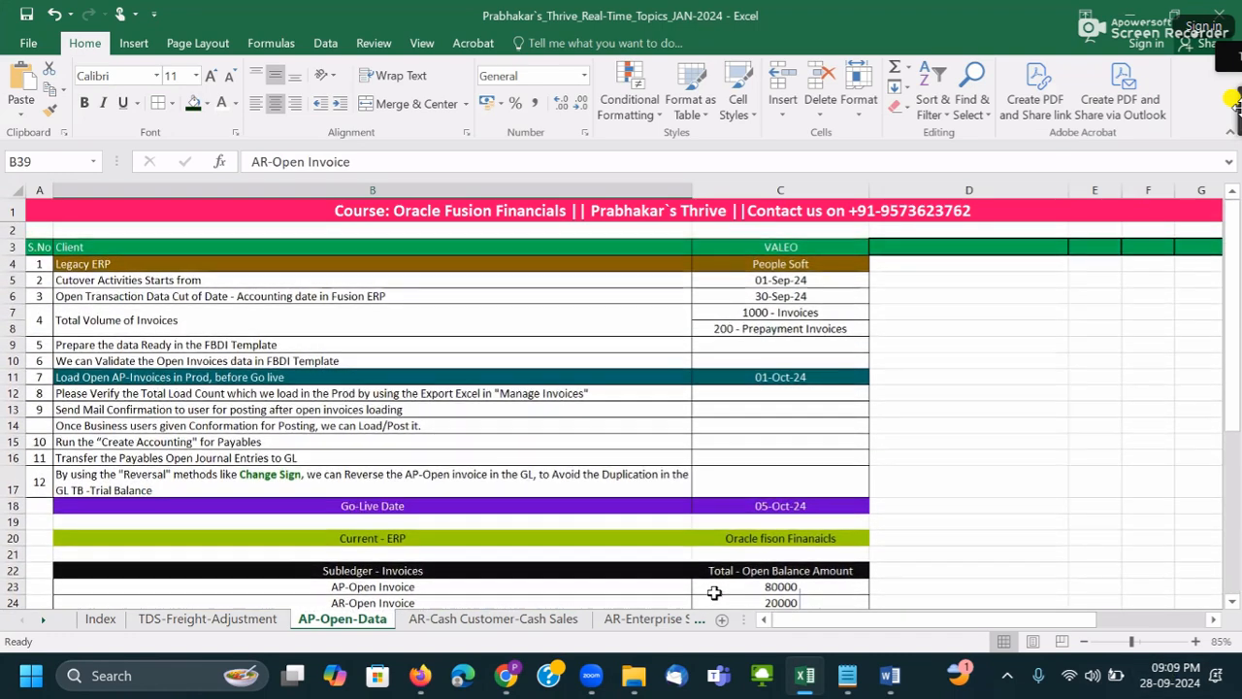
- Examine the AP-Open-Data cutover steps, the subledger open balances, and the 1st-GL TB-Balance tables before and after the reversal
scroll(714, 592, down, 4)
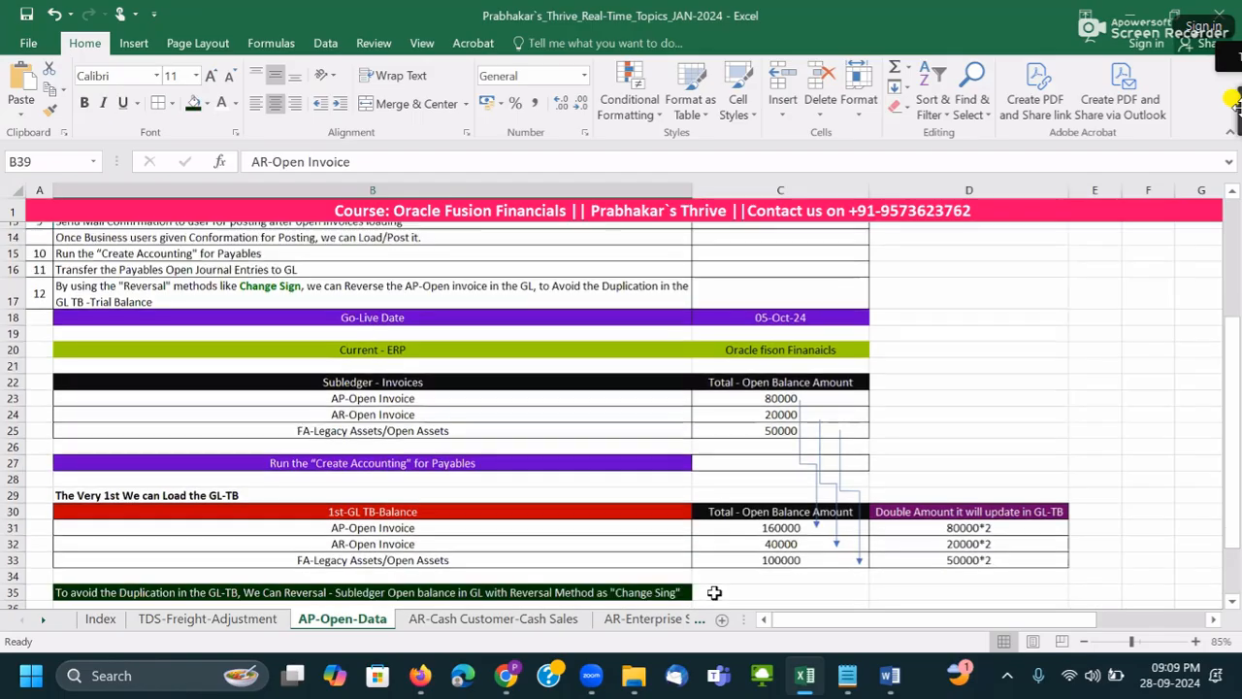
scroll(714, 592, down, 2)
scroll(714, 592, up, 2)
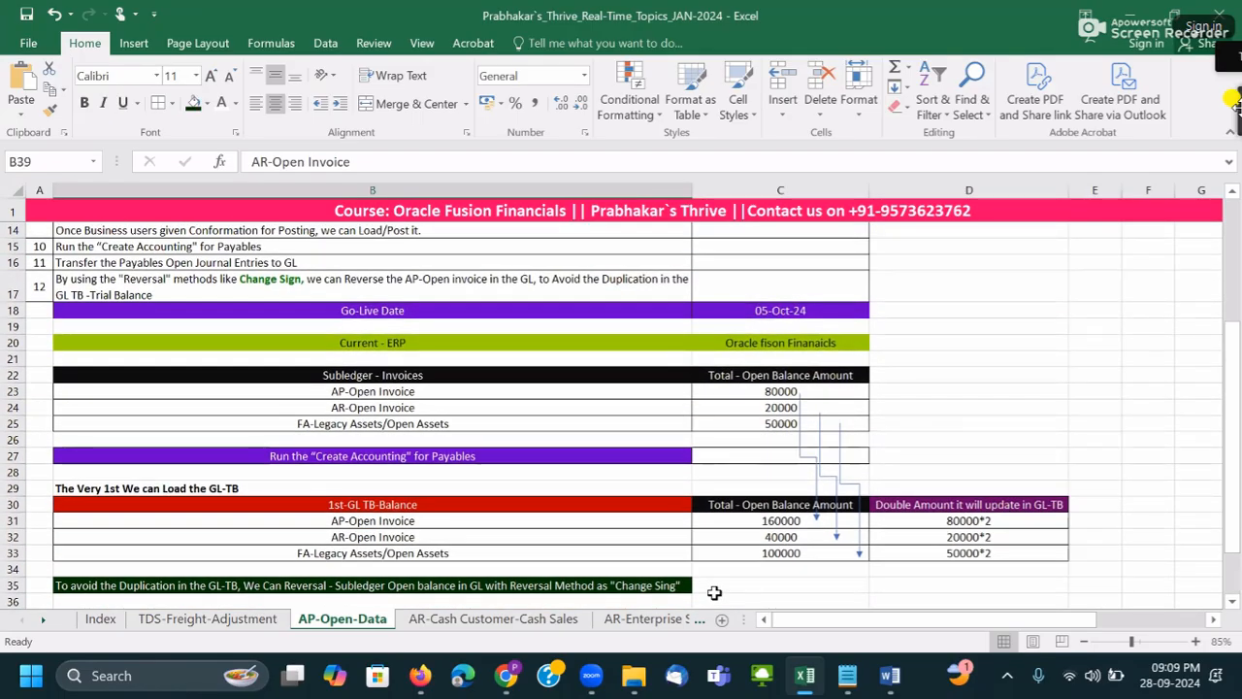
scroll(715, 591, down, 1)
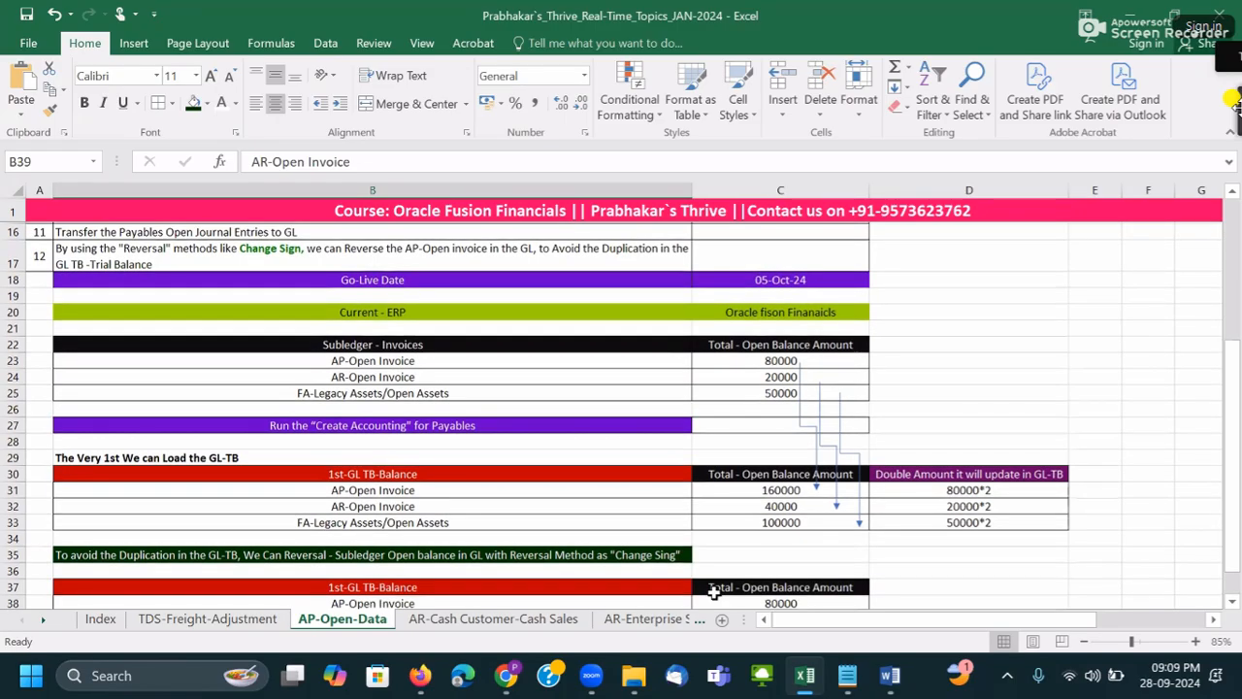
scroll(714, 591, down, 2)
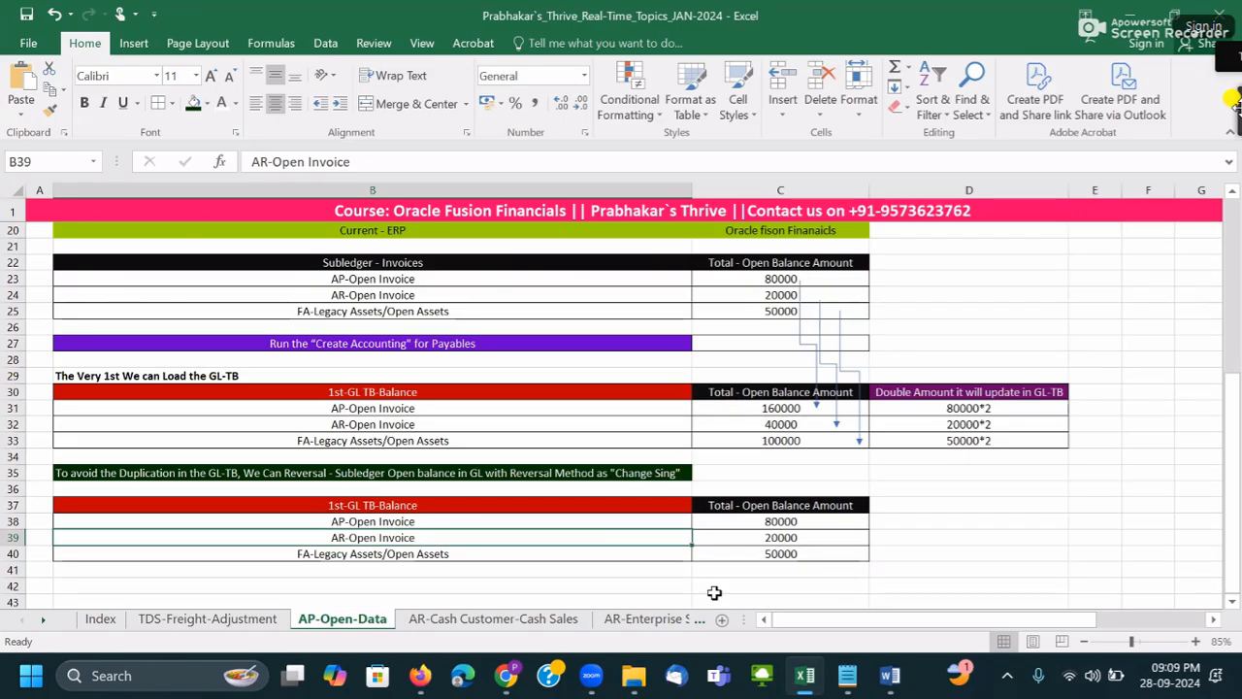
scroll(519, 320, up, 5)
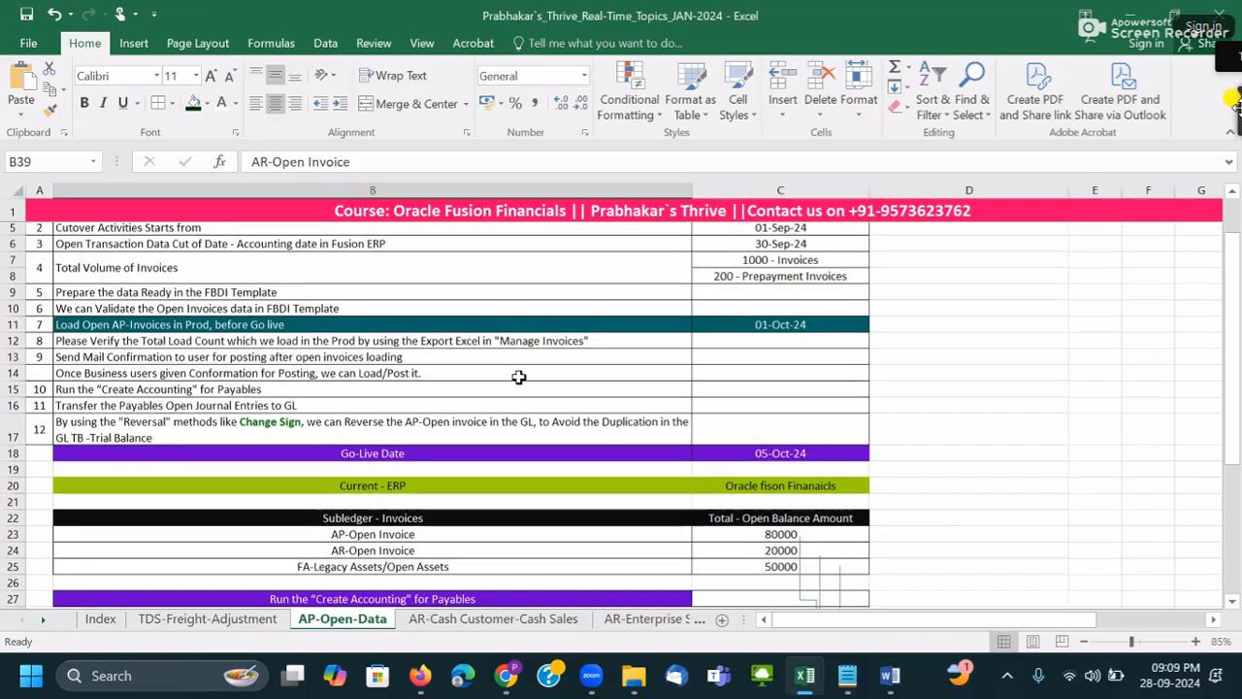
scroll(460, 363, up, 1)
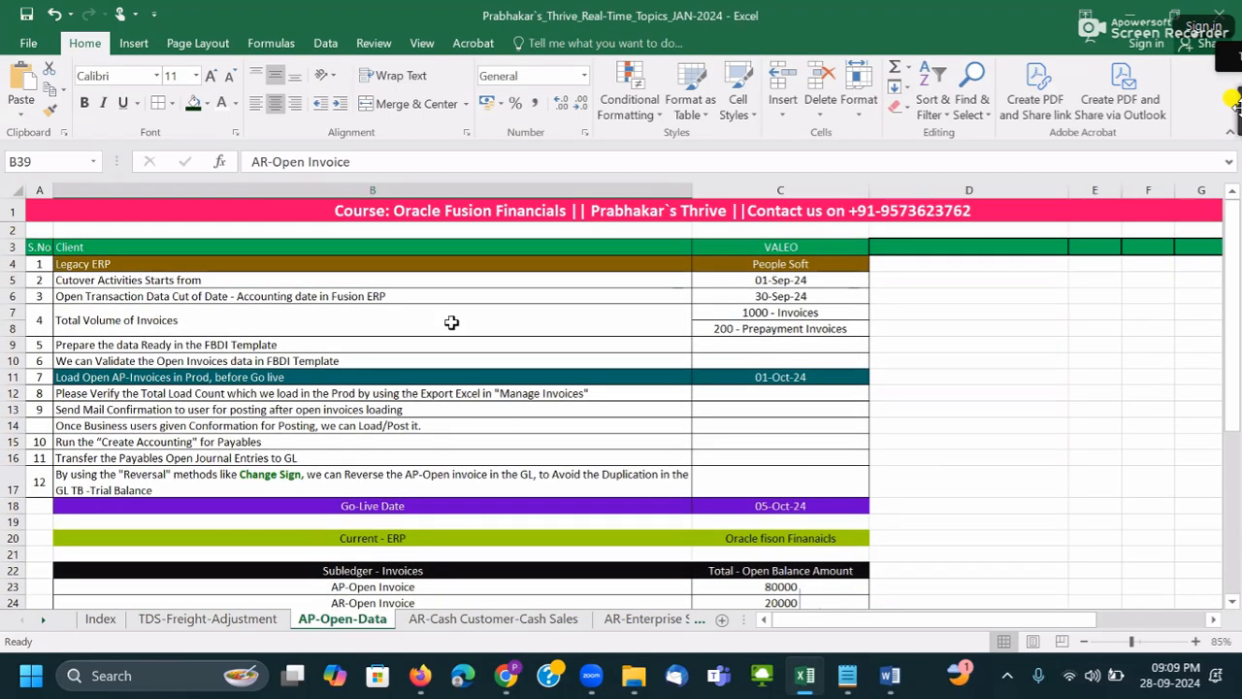
scroll(452, 324, down, 1)
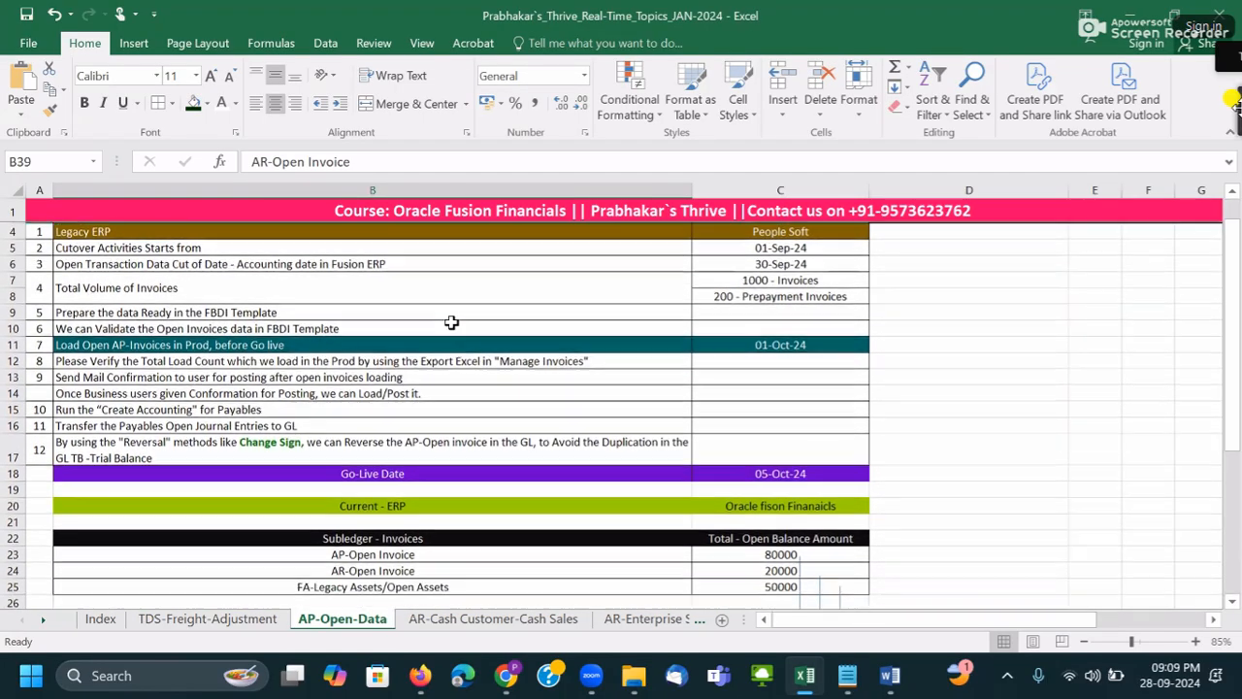
scroll(461, 359, up, 1)
scroll(463, 386, down, 5)
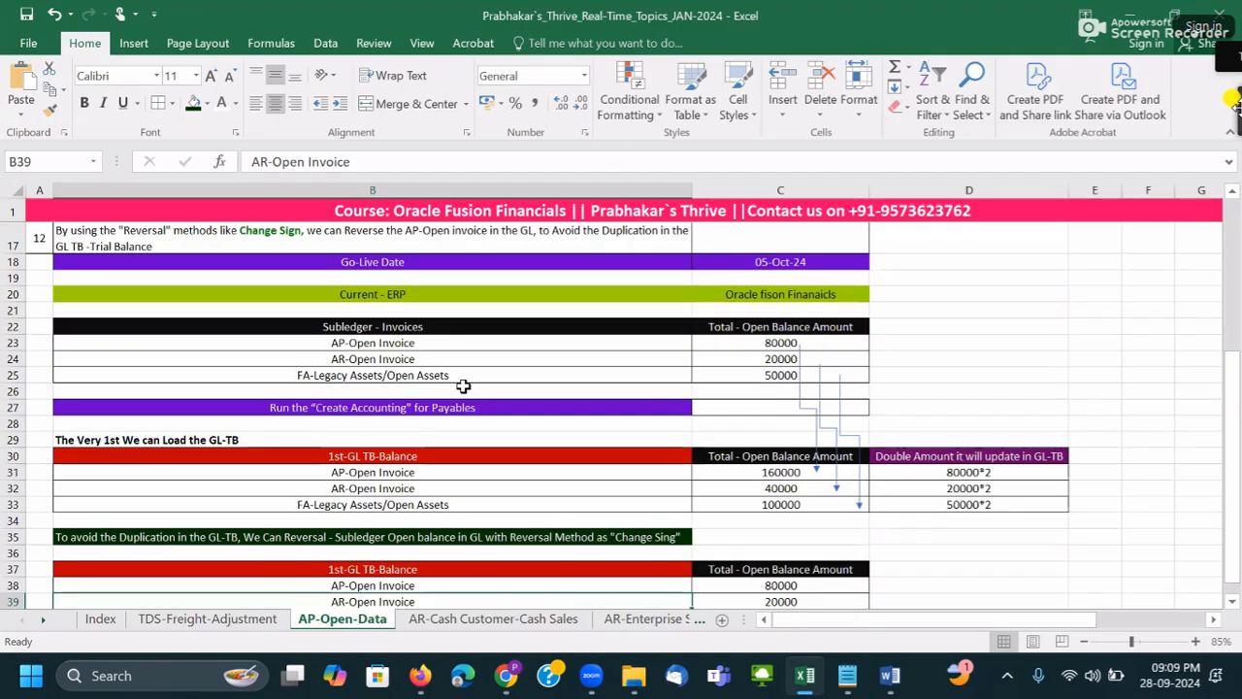
click(463, 386)
scroll(464, 388, down, 1)
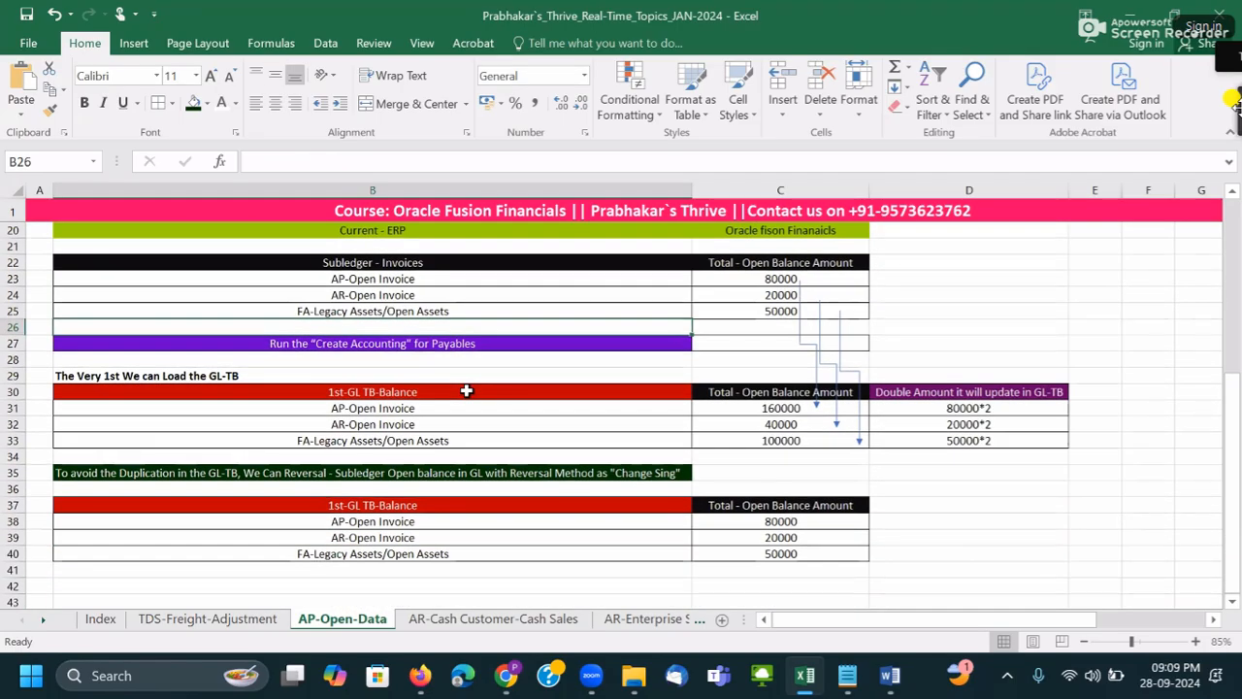
- Switch to the AP Open Invoice Migration Observation Points document in Word and return to its Pre-Request Setups section on the first page
mouse_move(889, 679)
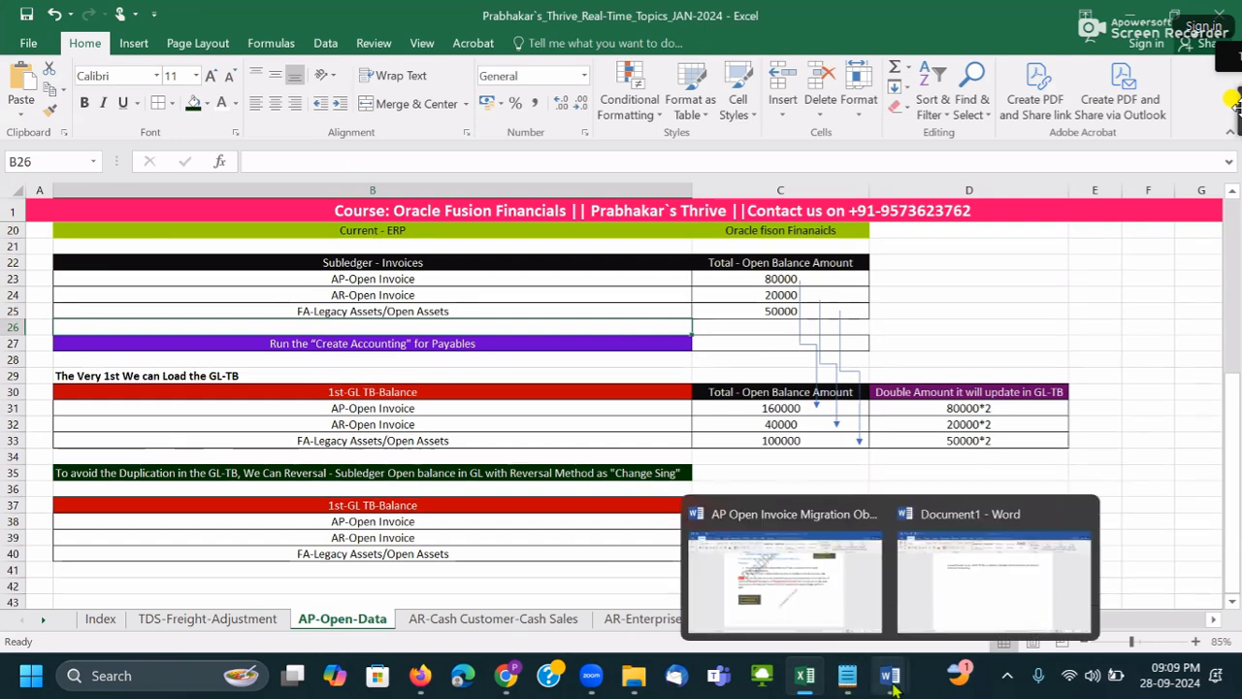
click(794, 567)
scroll(794, 567, up, 15)
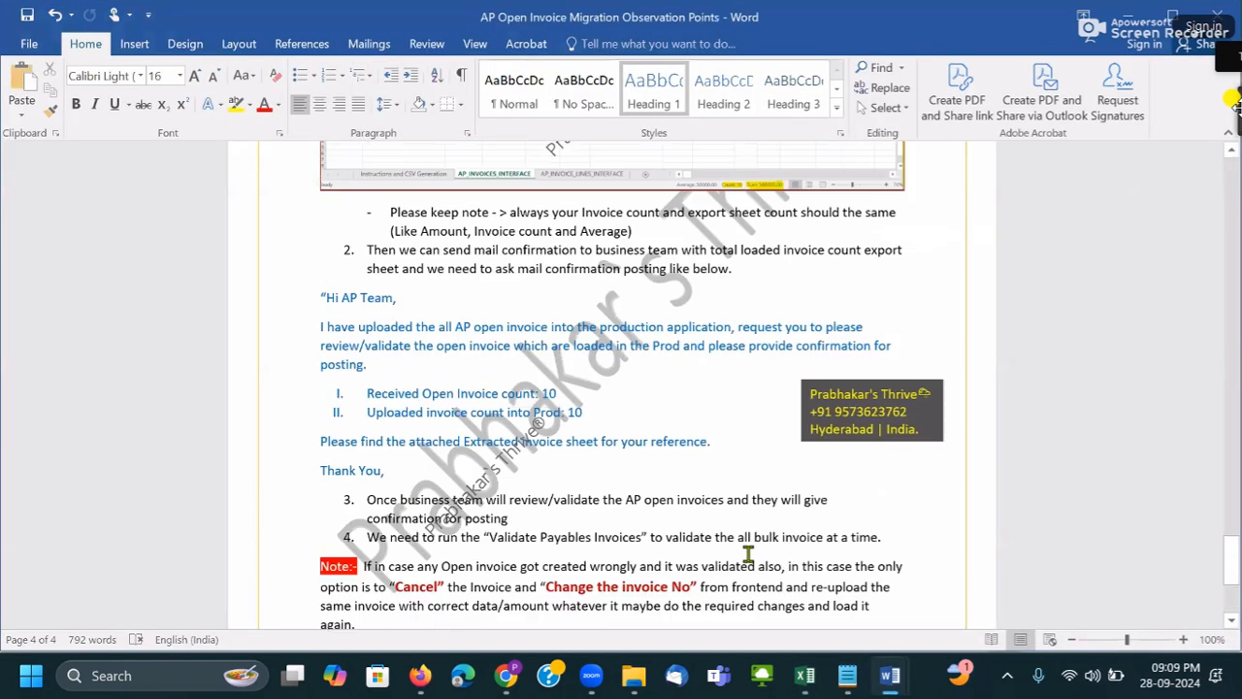
scroll(748, 554, down, 3)
scroll(748, 554, up, 1)
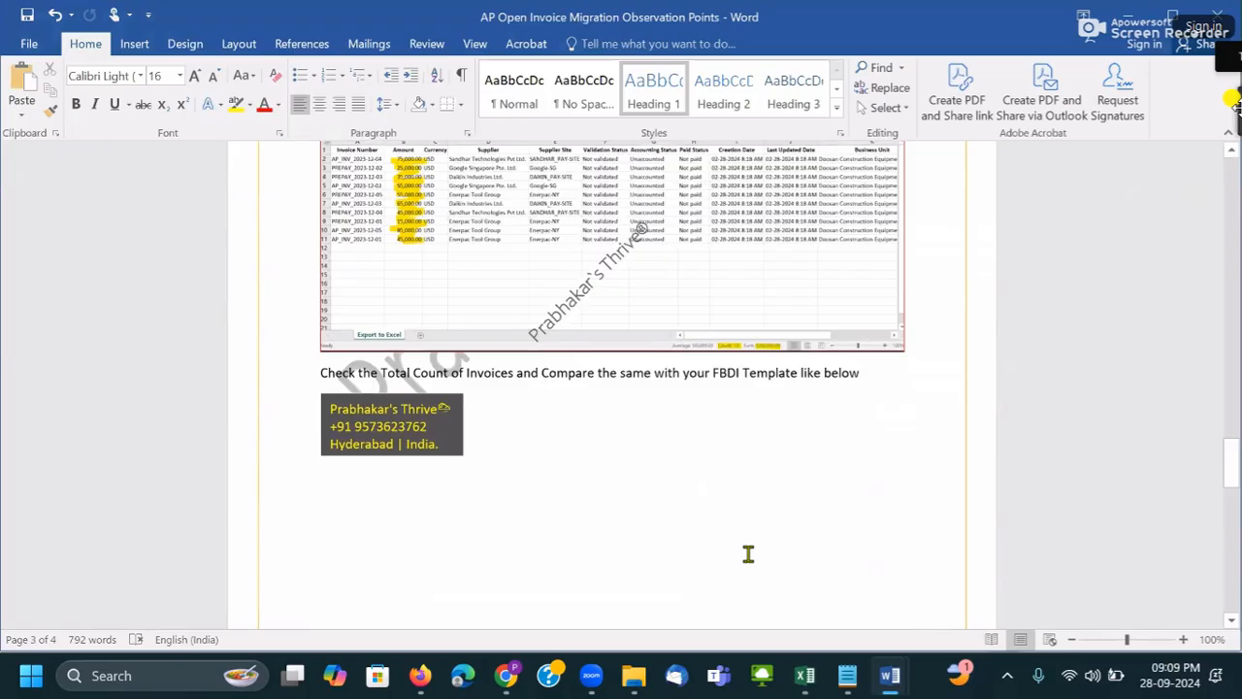
key(ctrl+Home)
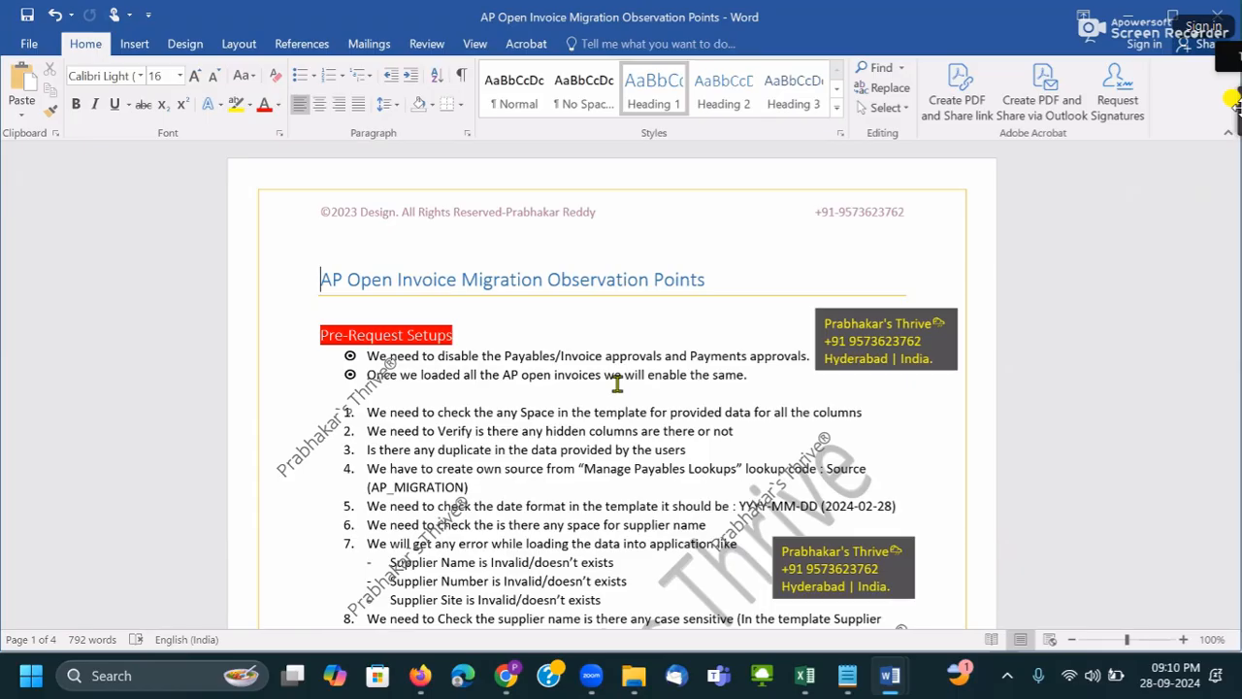
click(543, 374)
scroll(666, 476, up, 2)
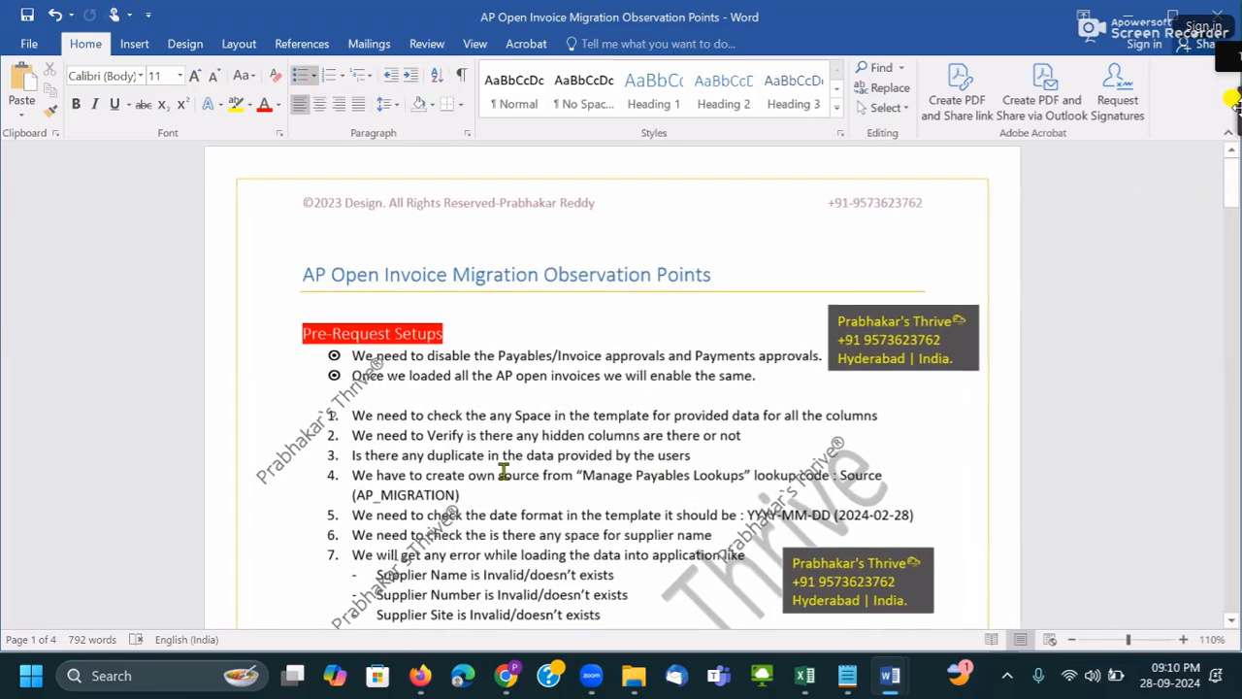
click(422, 334)
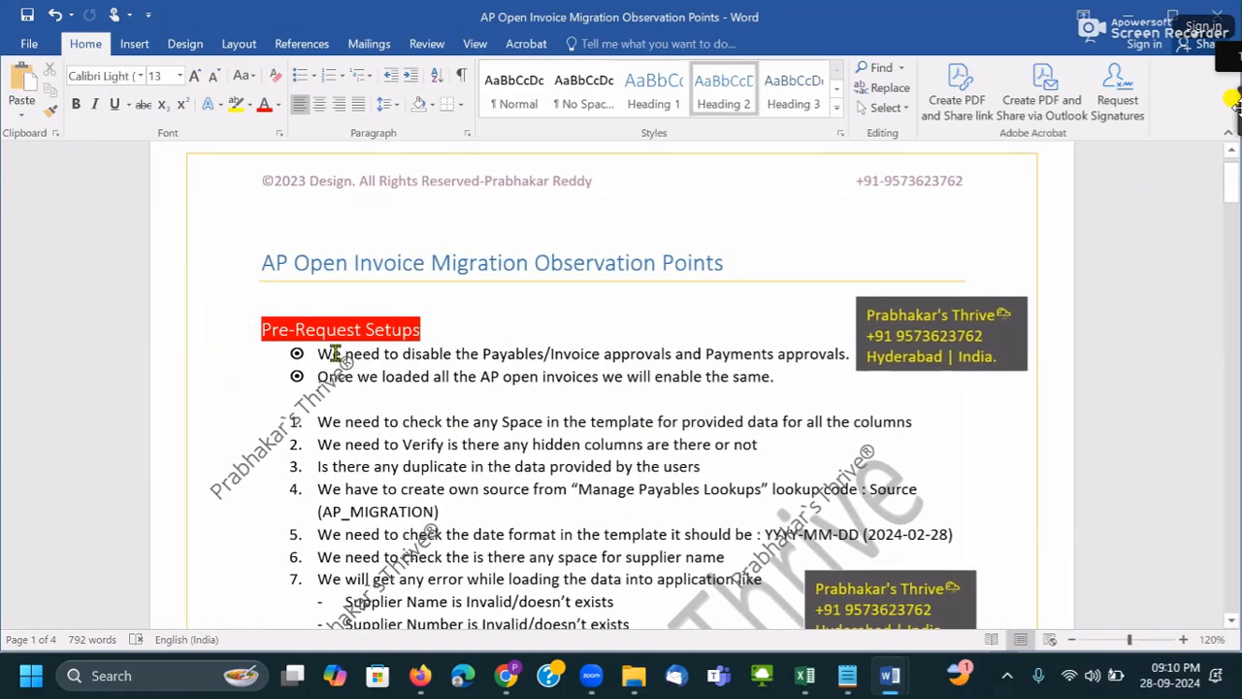
- Examine the numbered migration checks and highlight the Pre-Request Setups point on disabling Payables/Invoice approvals and Payments approvals
drag(327, 351, 849, 379)
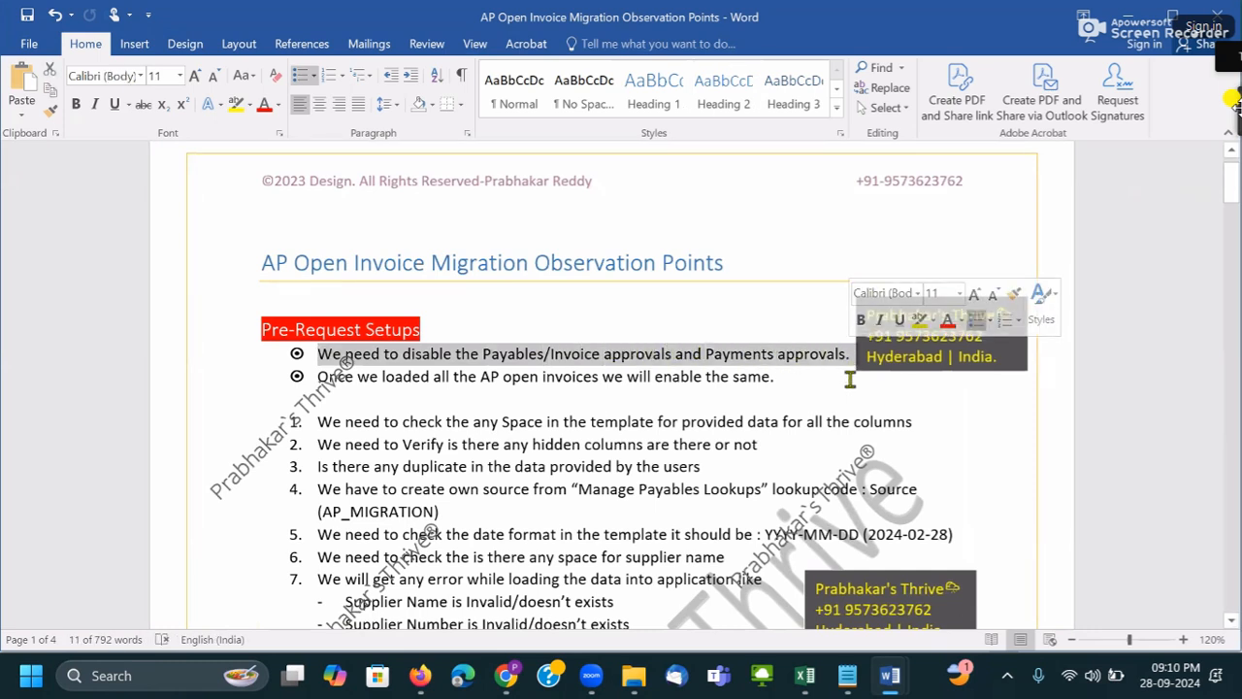
scroll(544, 372, down, 4)
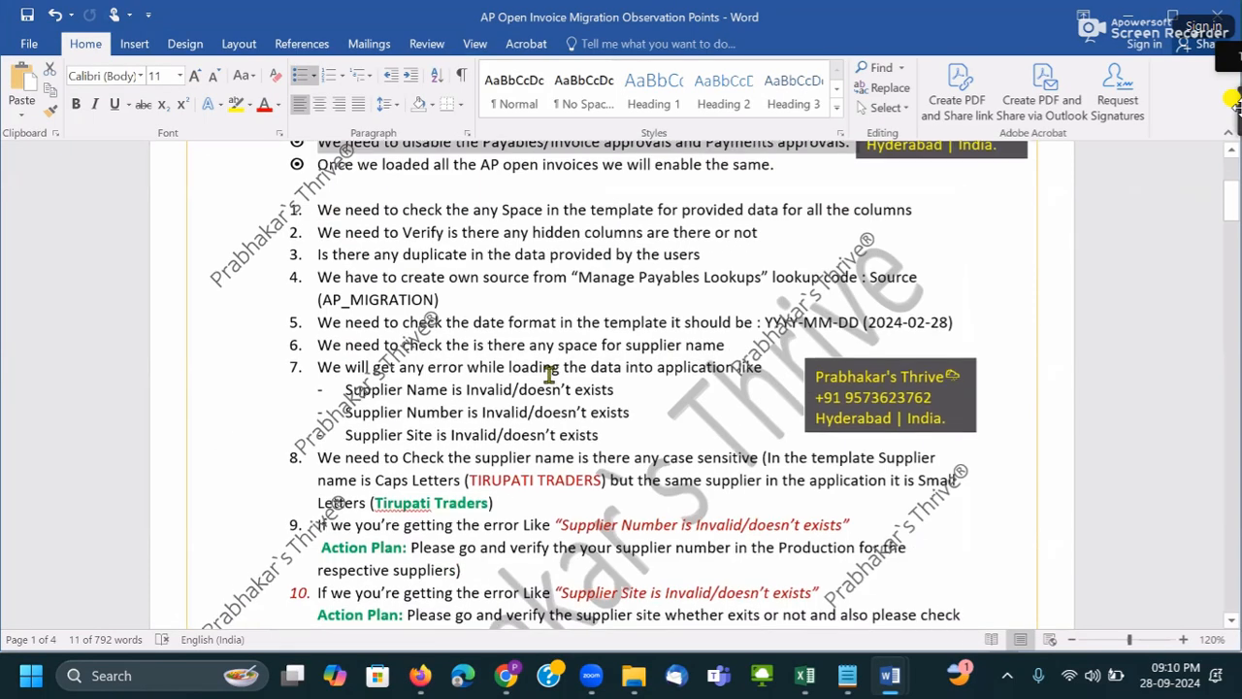
scroll(437, 374, up, 2)
scroll(524, 374, down, 1)
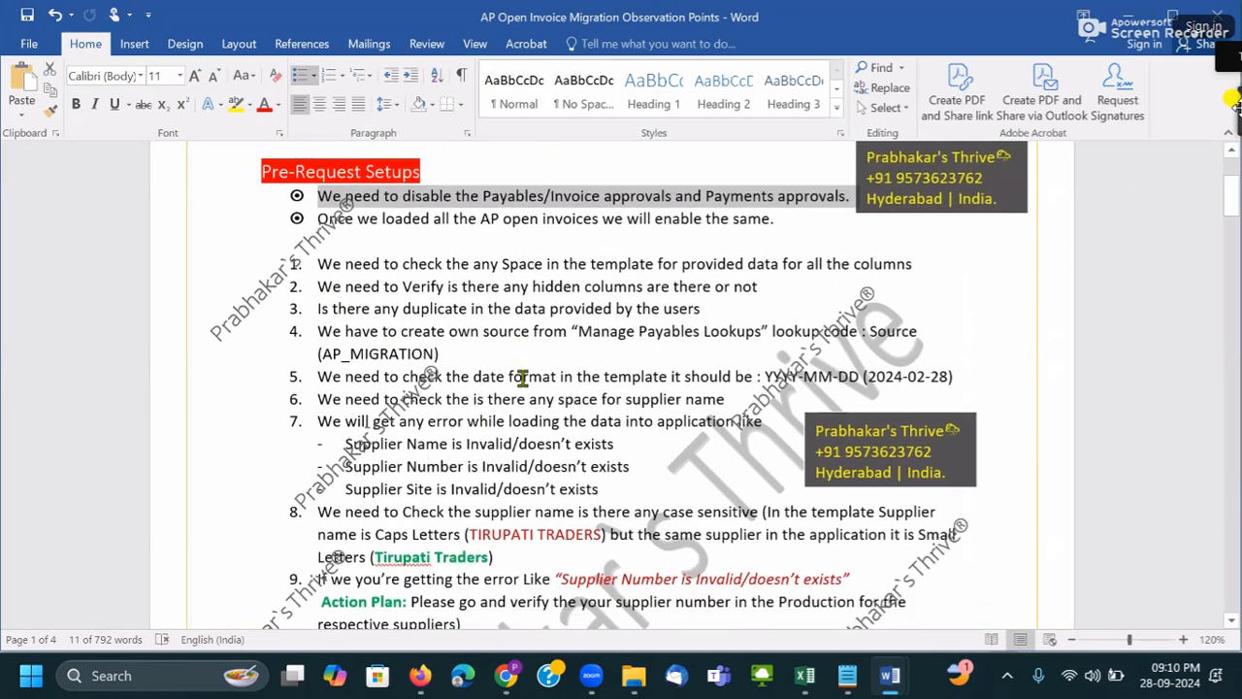
scroll(529, 379, up, 1)
scroll(552, 339, up, 3)
click(486, 397)
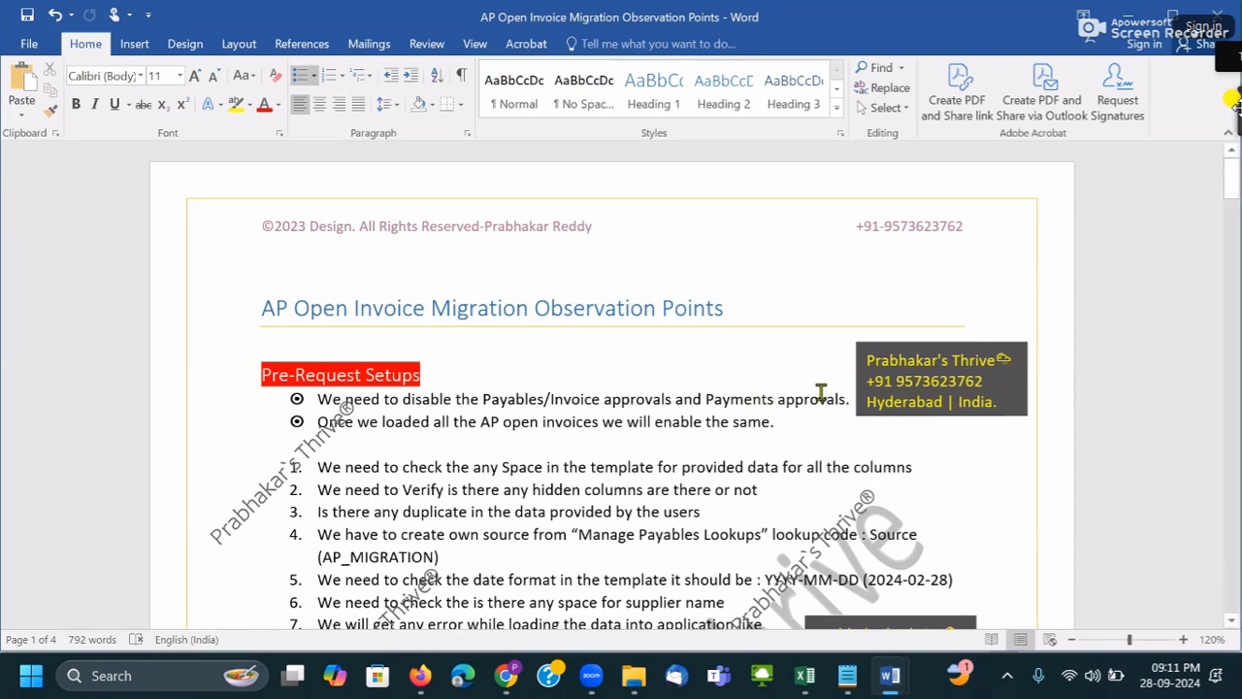
drag(850, 398, 172, 394)
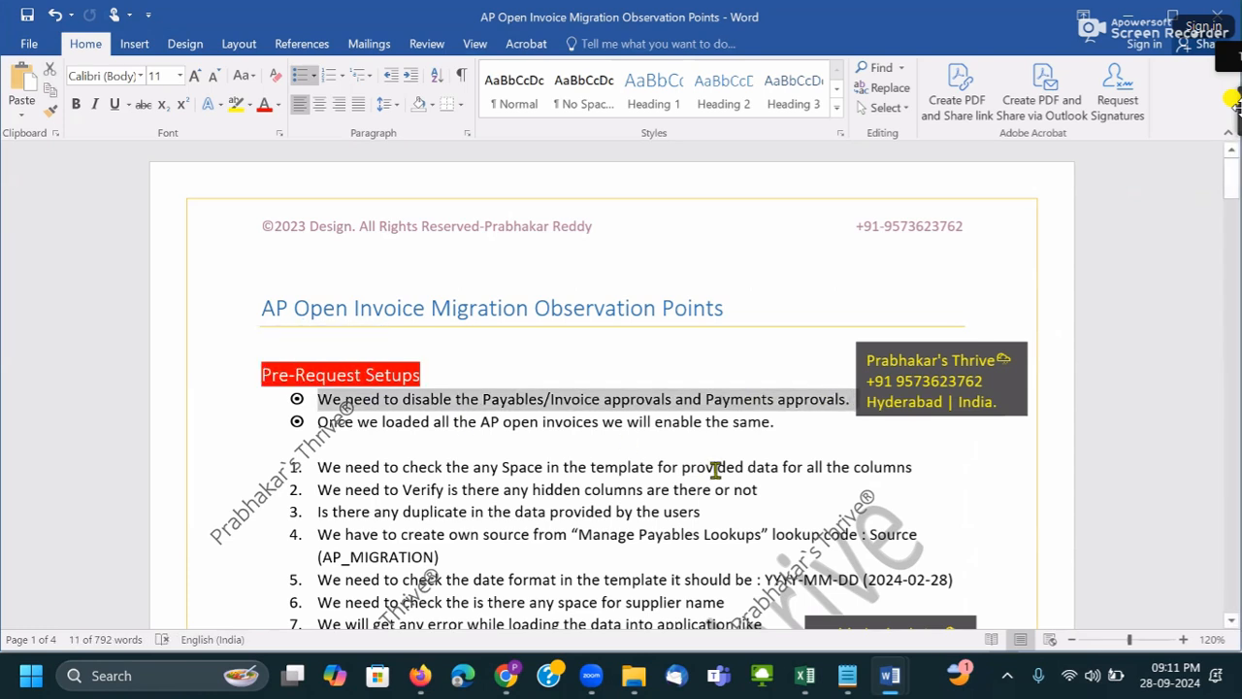
- Switch to the Oracle Fusion page in Firefox and acknowledge the page-expired notice to reach the sign-in page
click(505, 675)
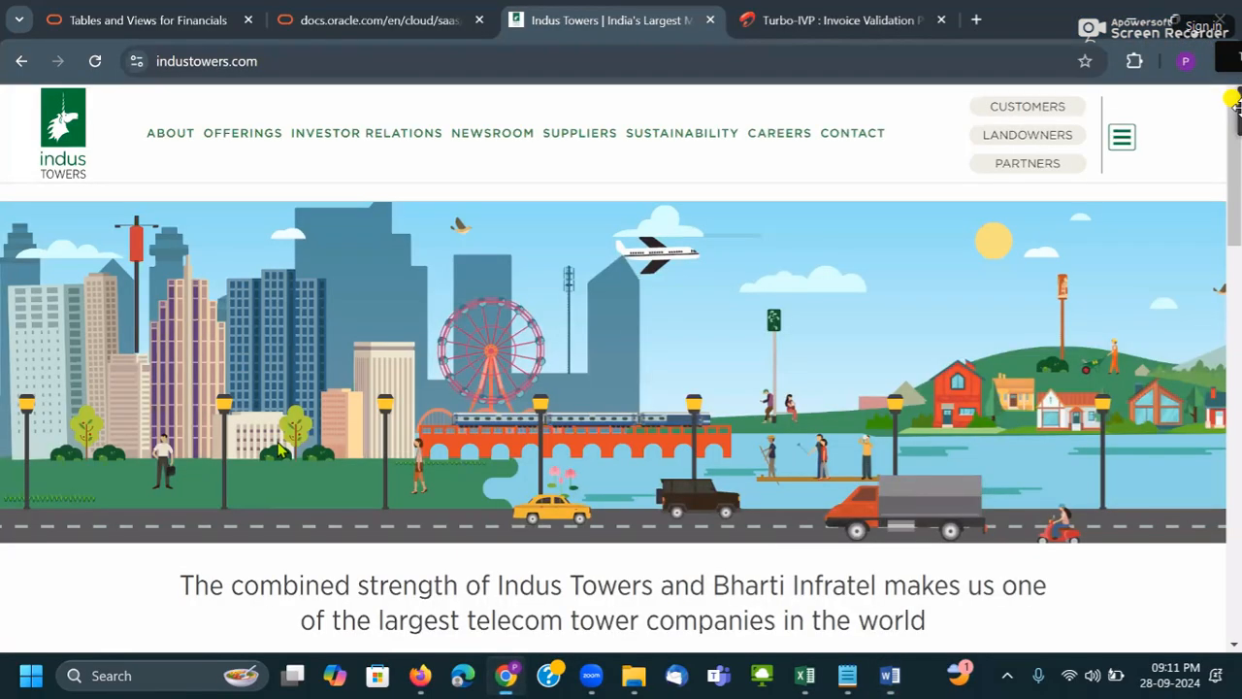
click(129, 19)
click(421, 675)
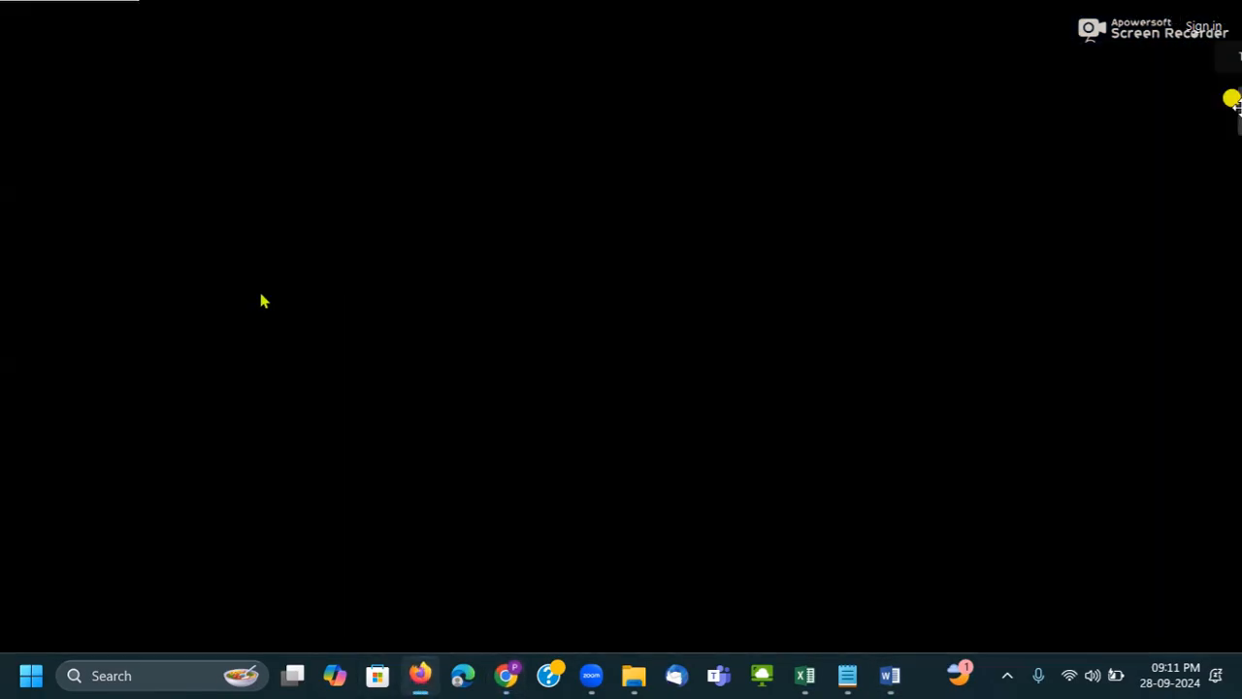
click(163, 15)
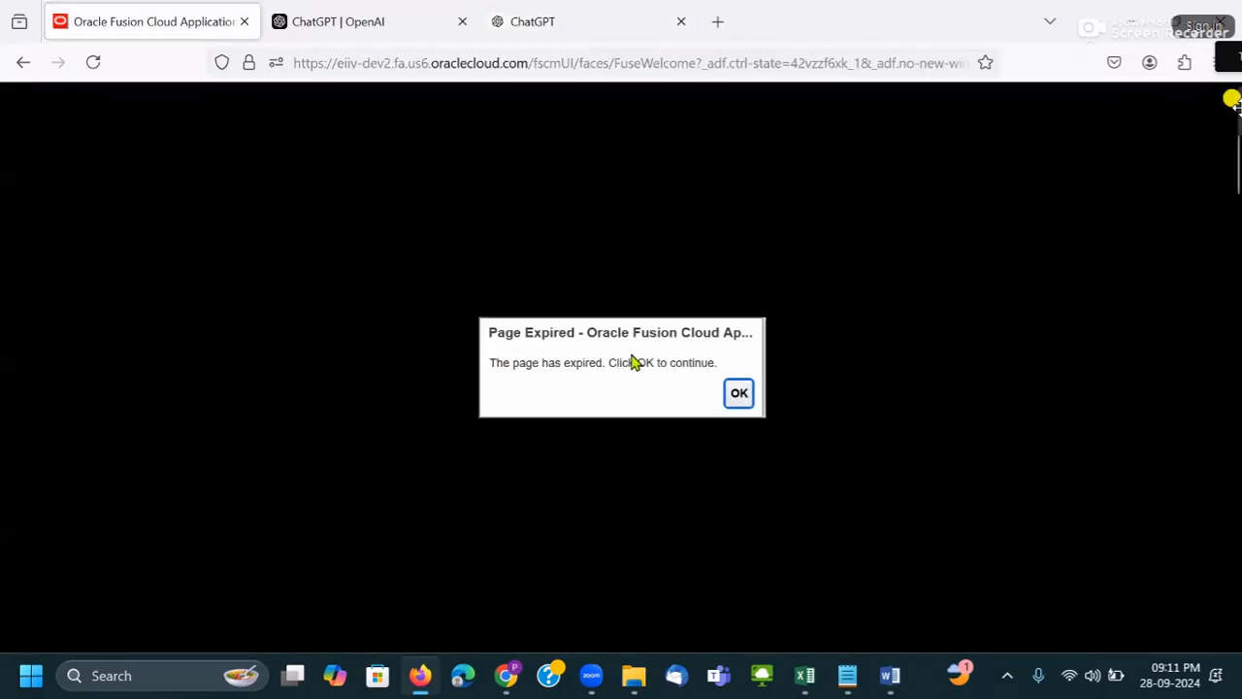
click(740, 395)
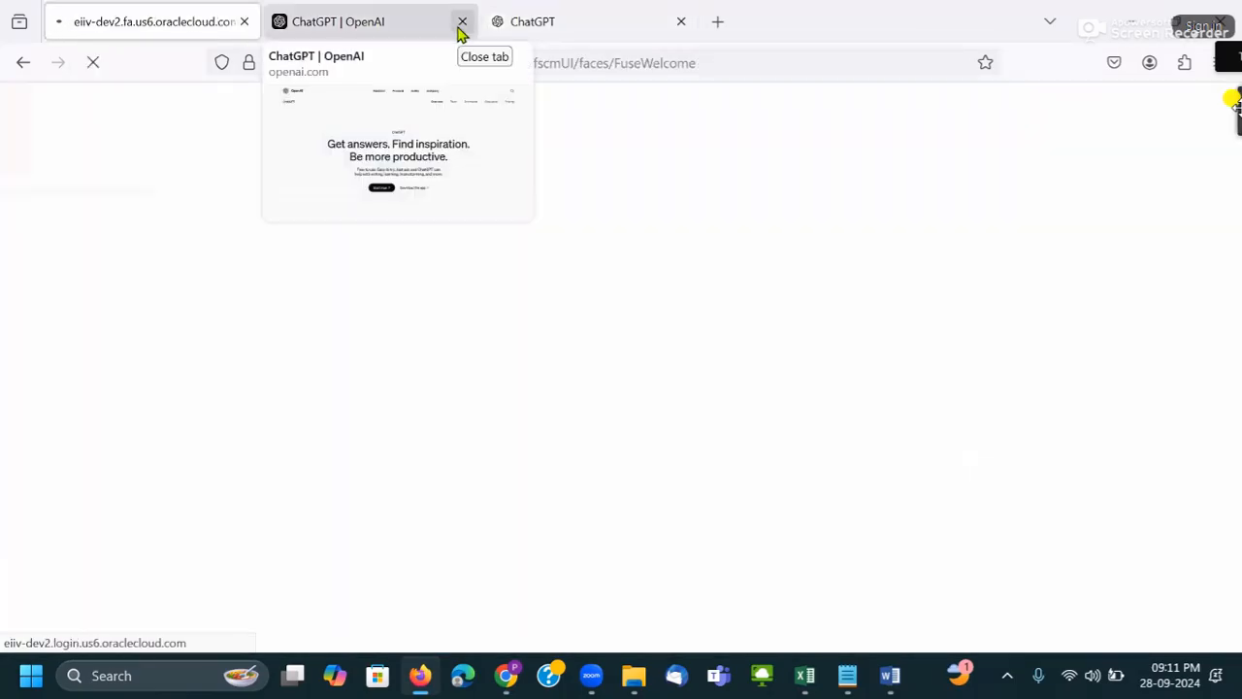
- Close both ChatGPT tabs and return to the Oracle Applications Cloud sign-in page
click(461, 23)
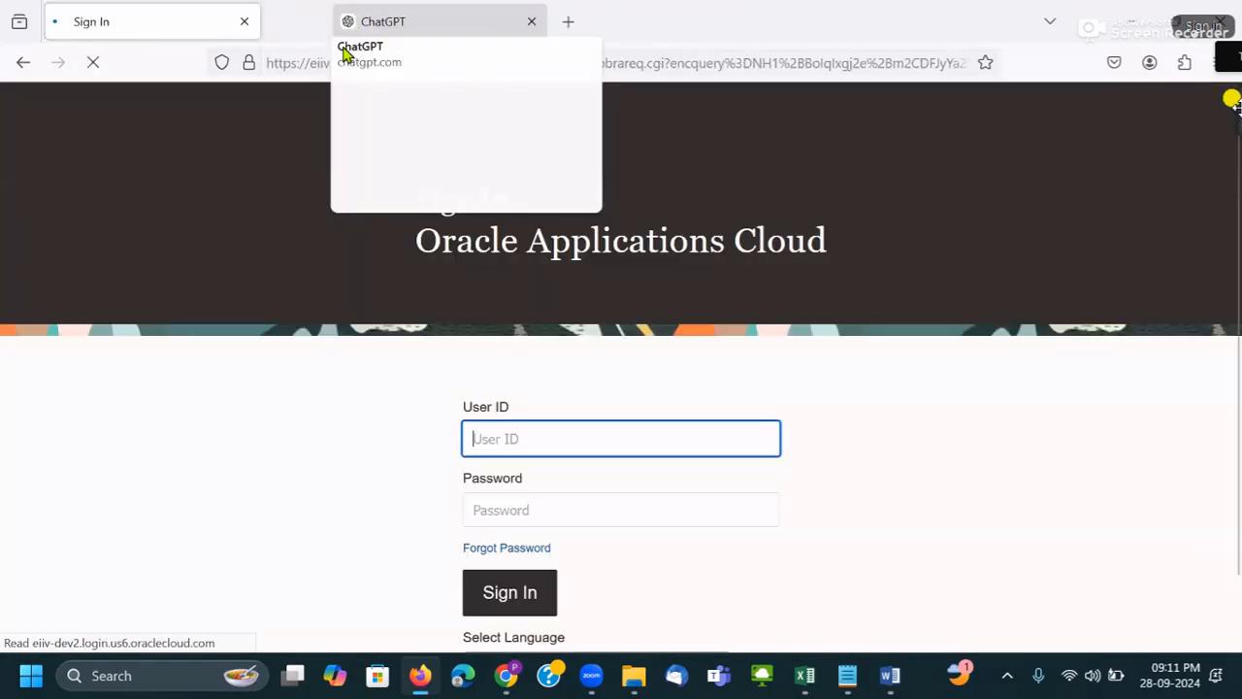
click(405, 36)
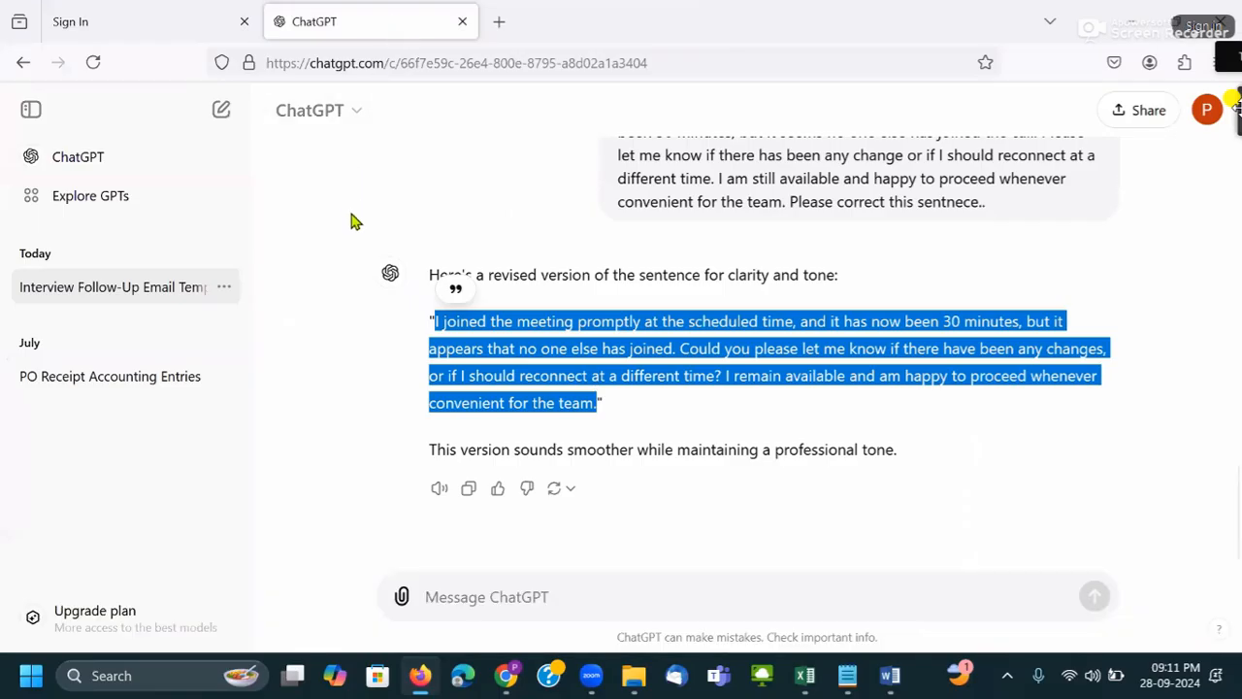
click(622, 367)
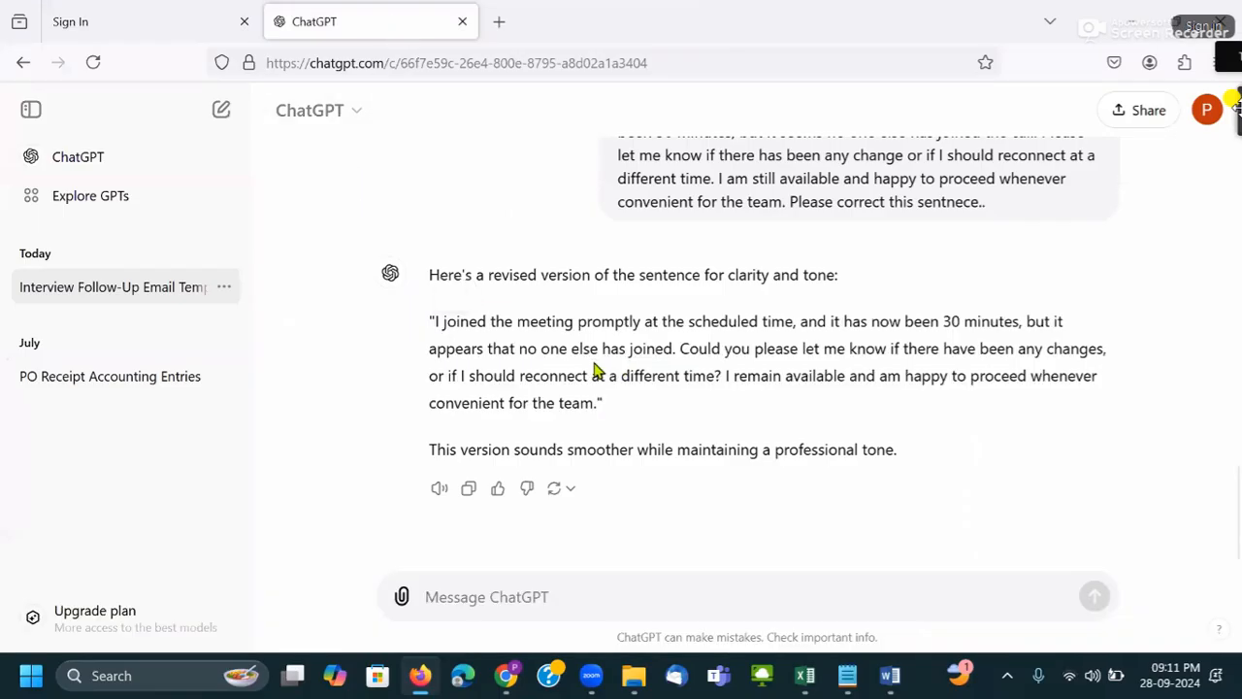
drag(429, 322, 591, 408)
click(554, 304)
click(463, 22)
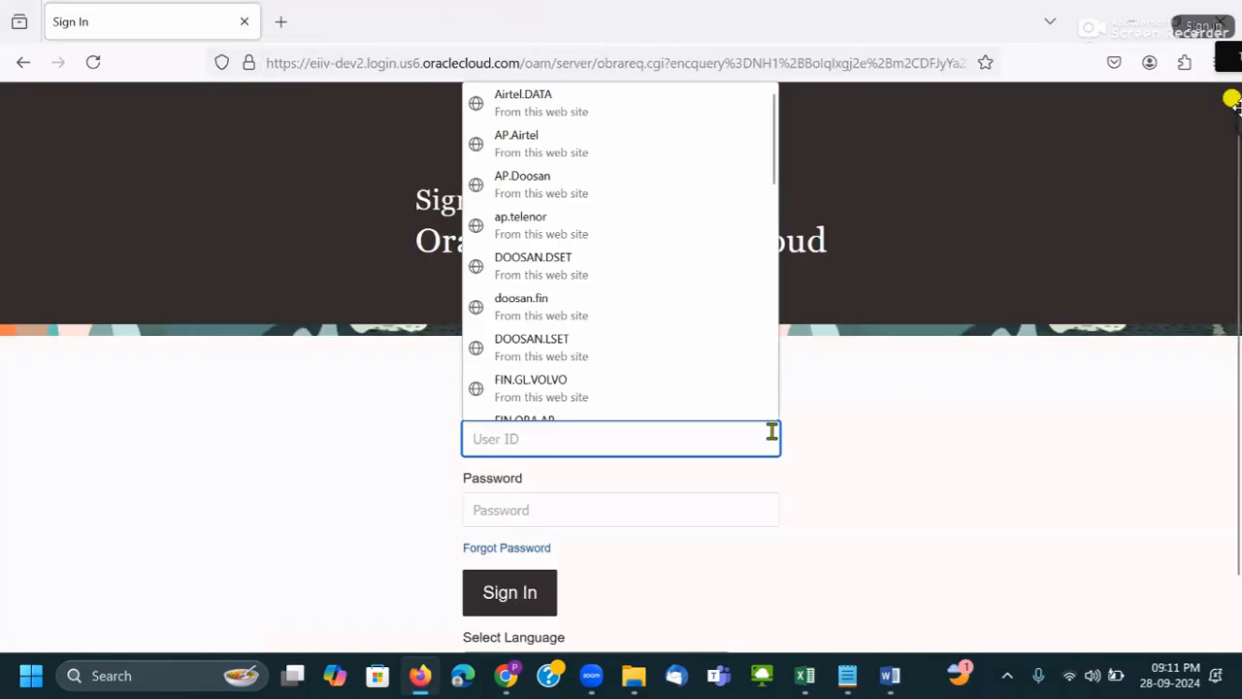
click(627, 444)
text(Mad)
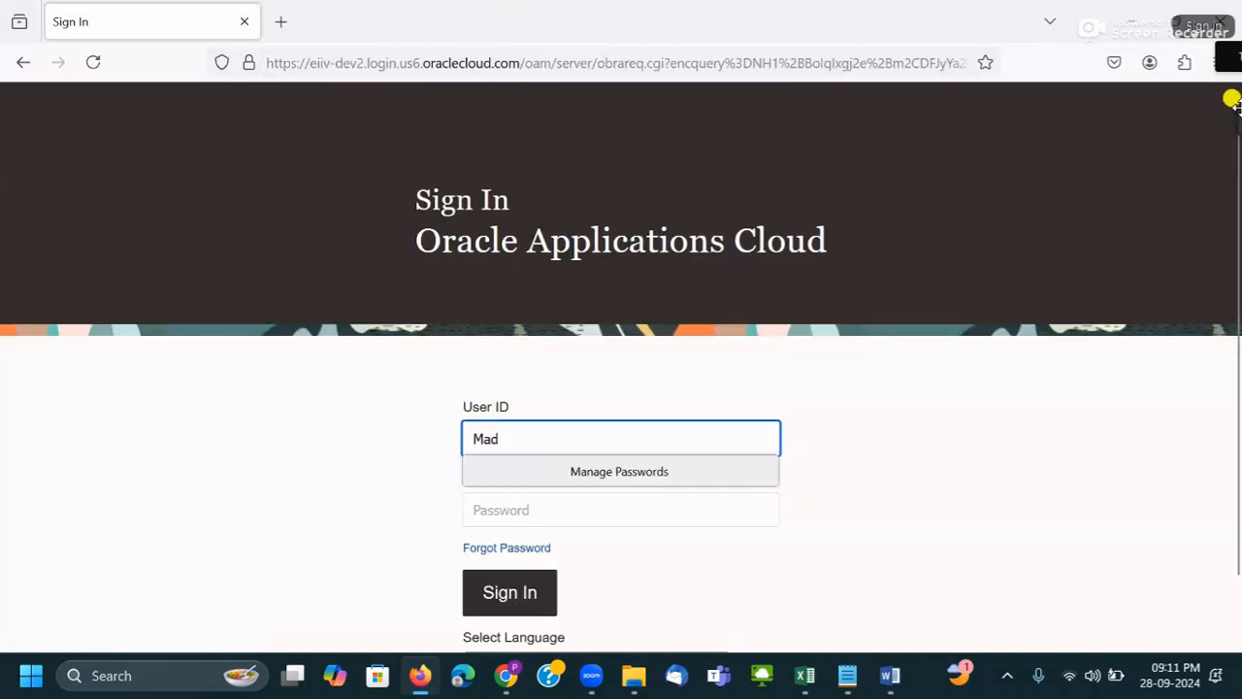
key(BackSpace)
key(BackSpace)
key(BackSpace)
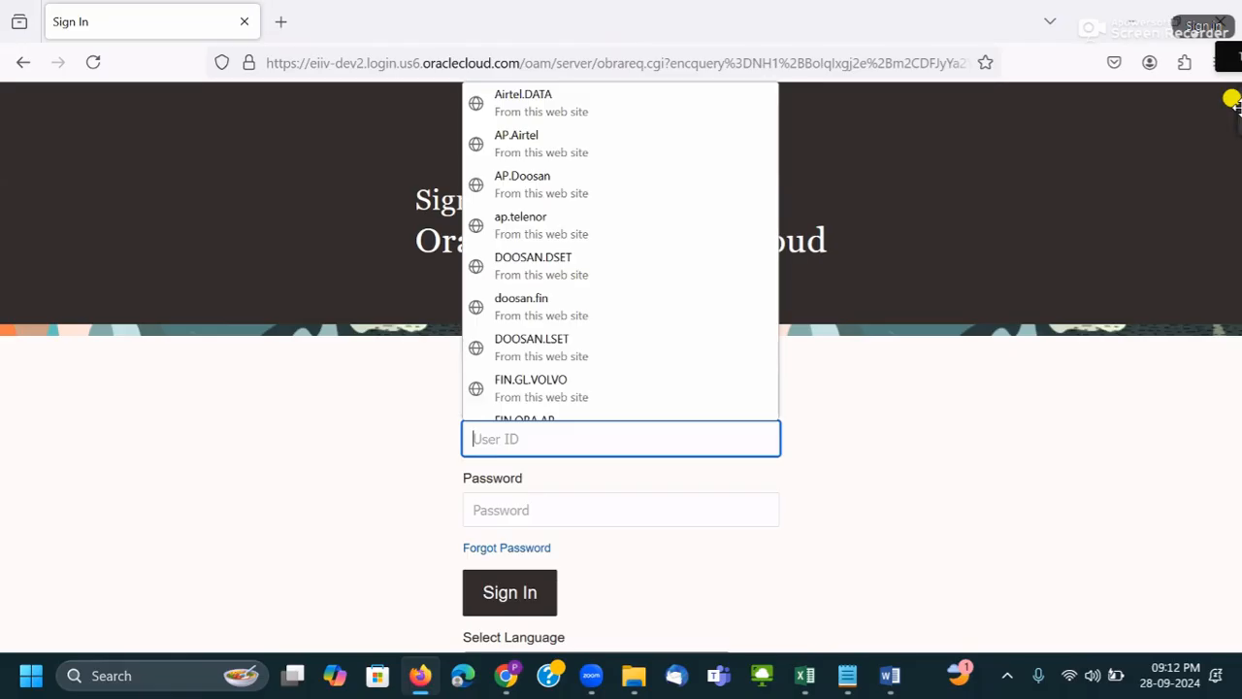
- Sign in to Oracle Applications Cloud with the saved VALEO.FIN user ID and its stored account password
text(VAL)
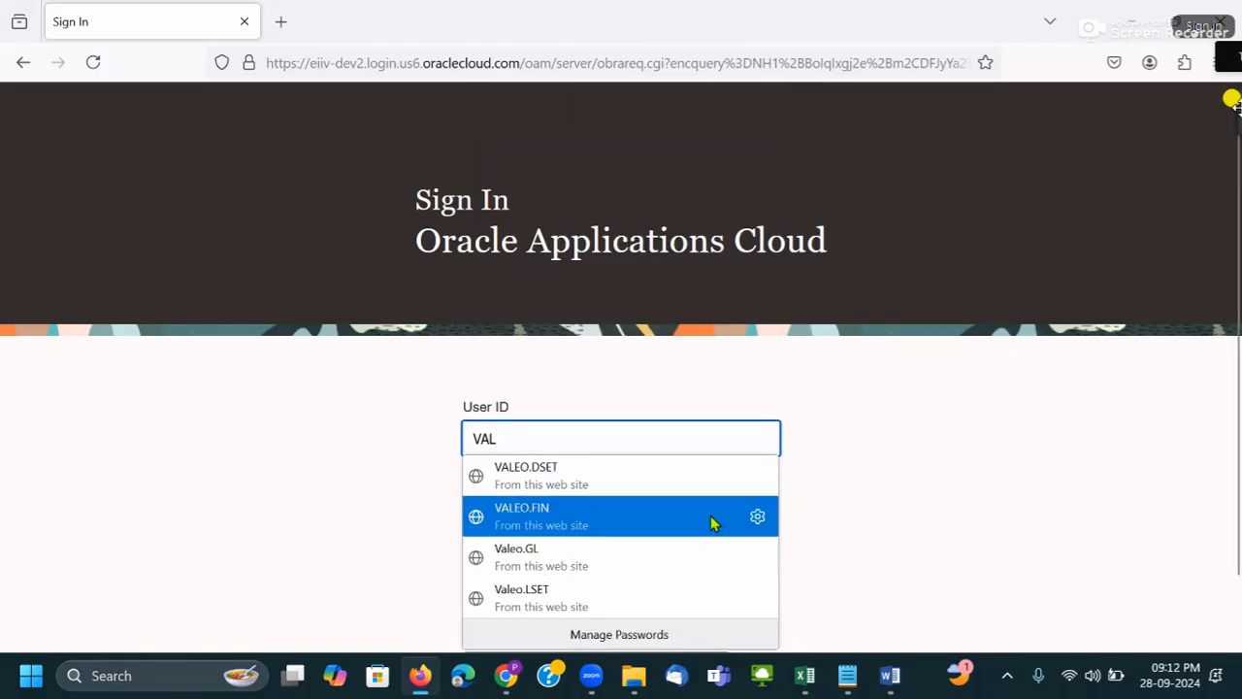
click(713, 523)
scroll(690, 515, down, 1)
key(Return)
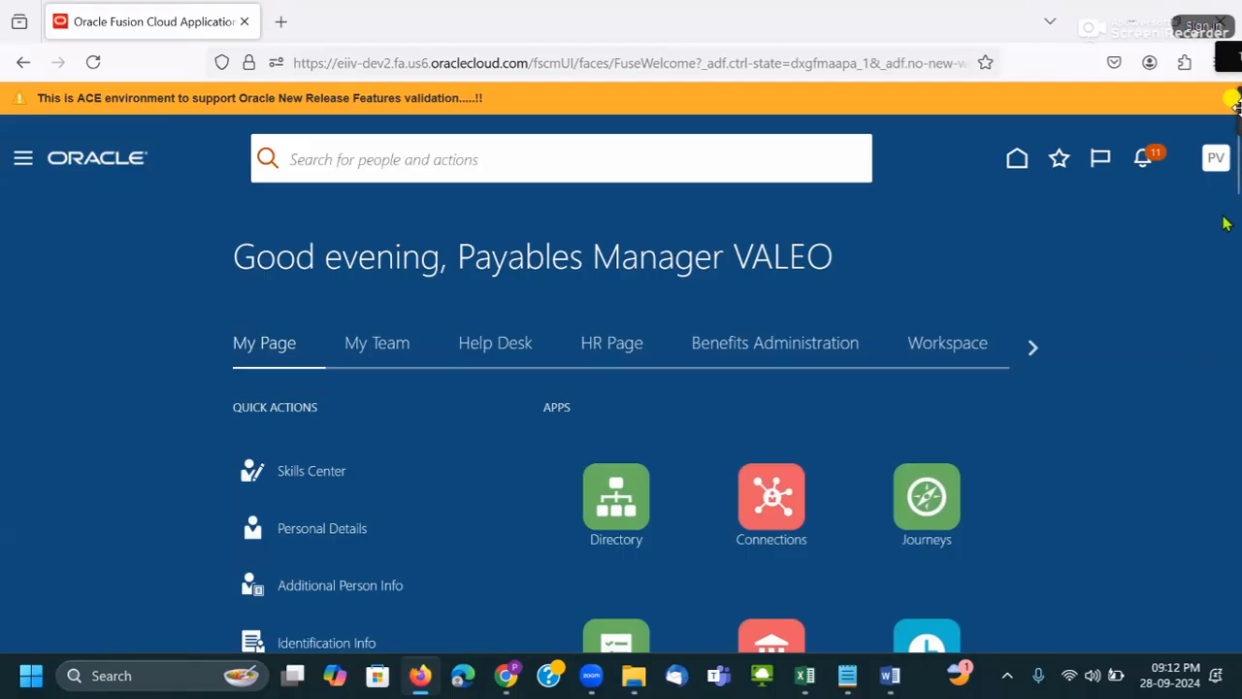
- Open Setup and Maintenance and select the Payables functional area in the Financials setup
click(1213, 158)
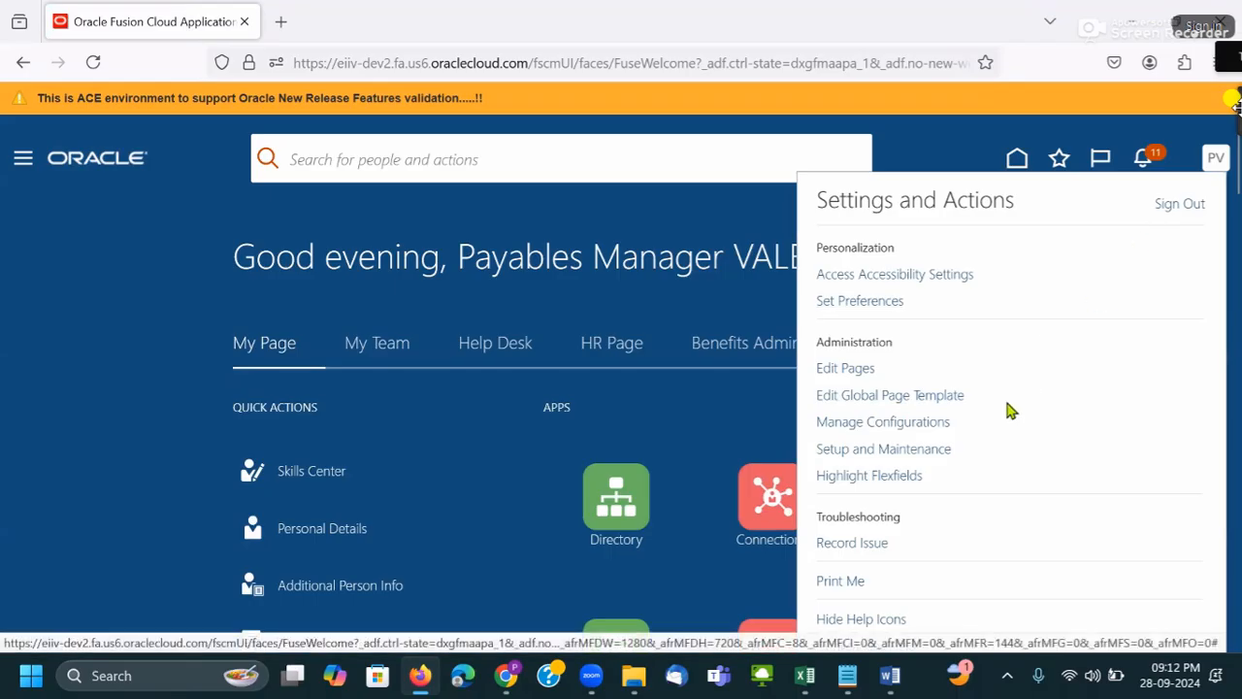
click(884, 450)
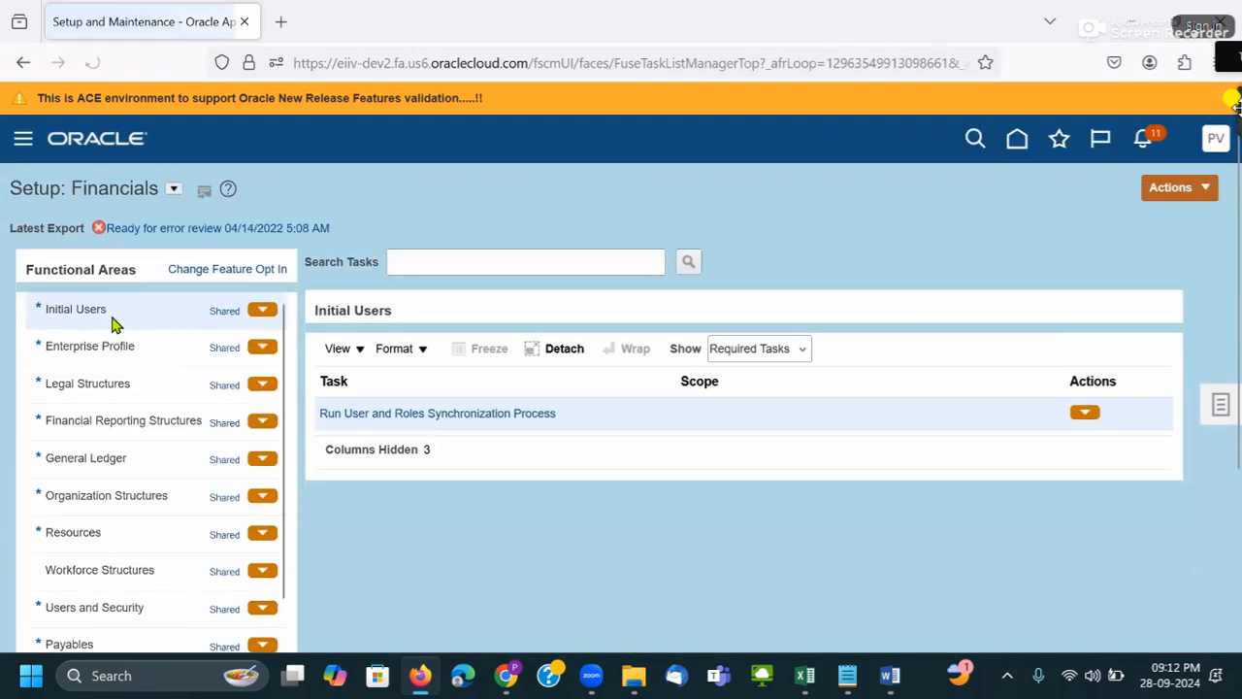
scroll(153, 569, down, 2)
click(205, 566)
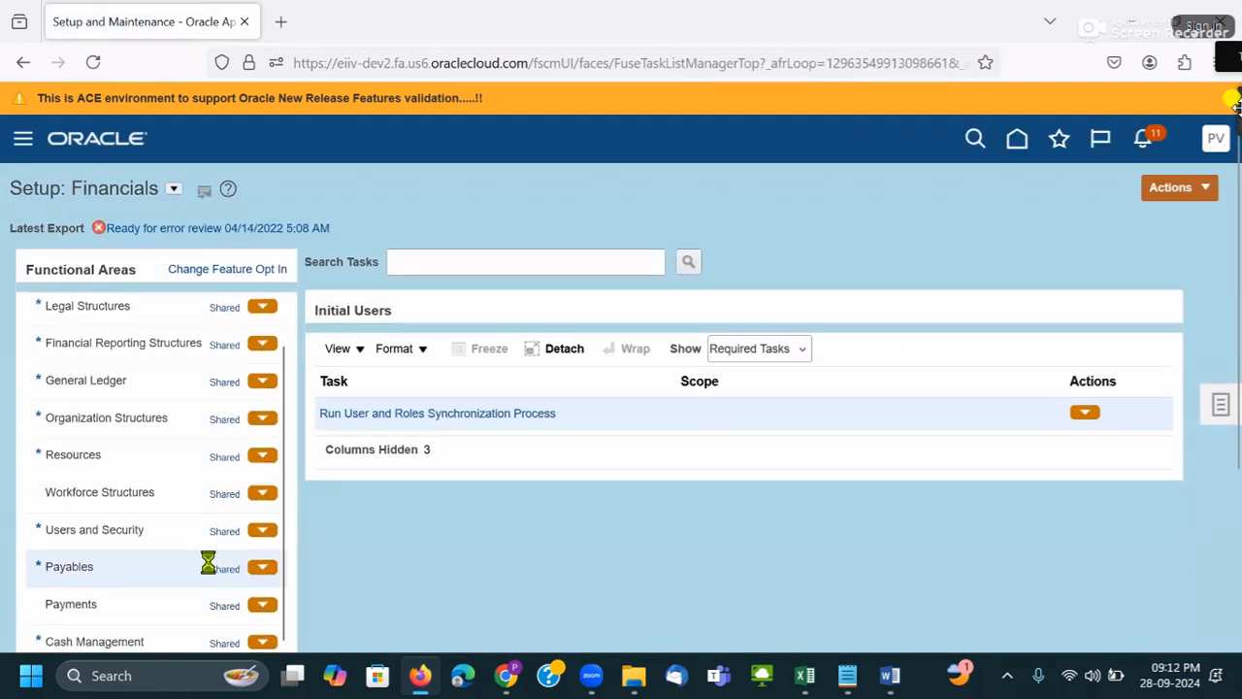
- Open the Manage Invoice Options task for Valeo Greensburg New York BU - US and go to its Approval section
scroll(507, 396, down, 2)
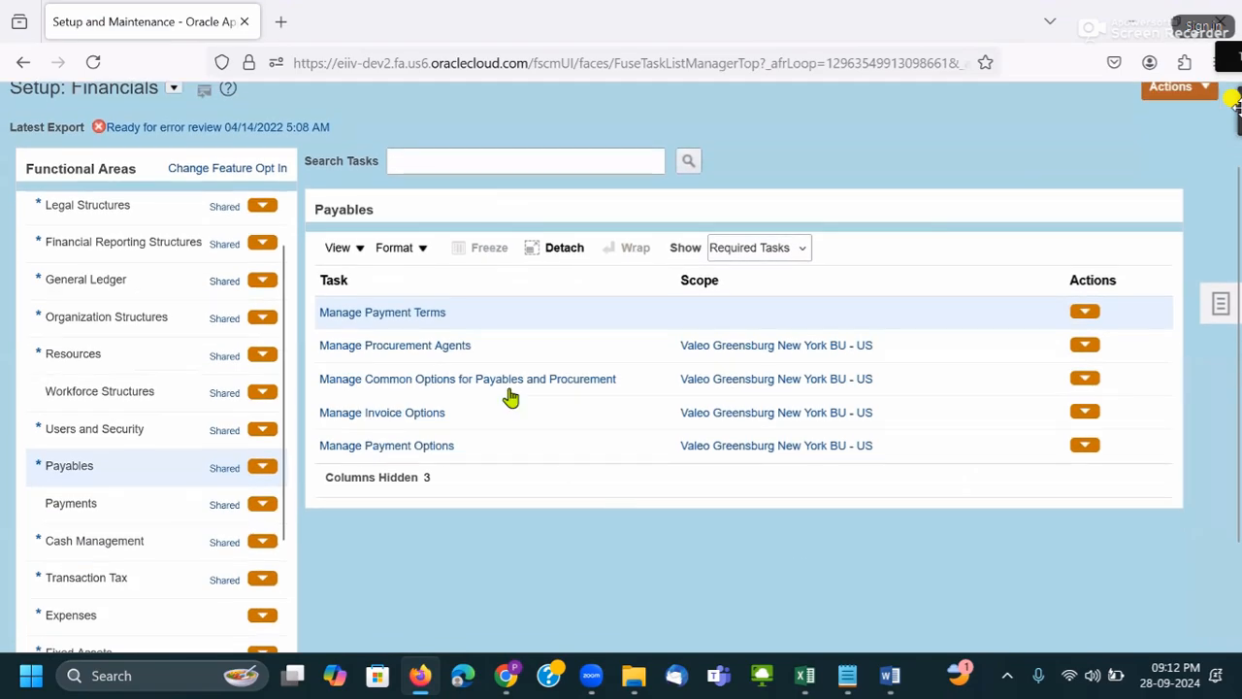
click(550, 427)
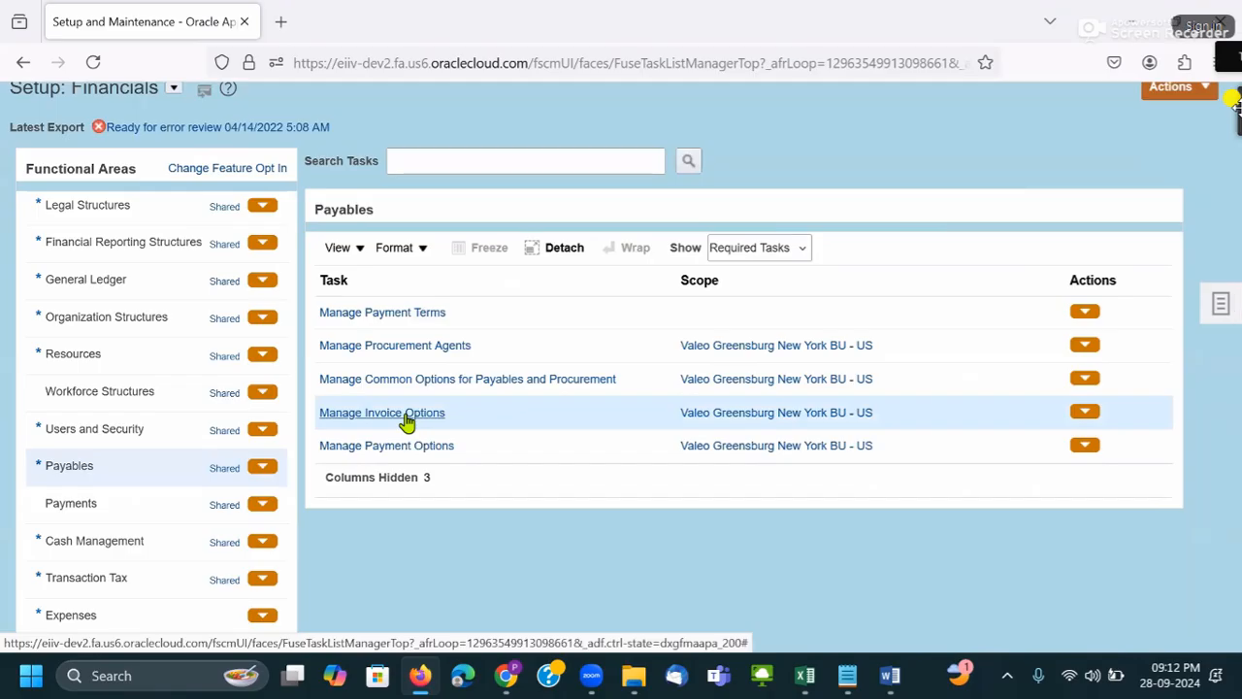
click(407, 418)
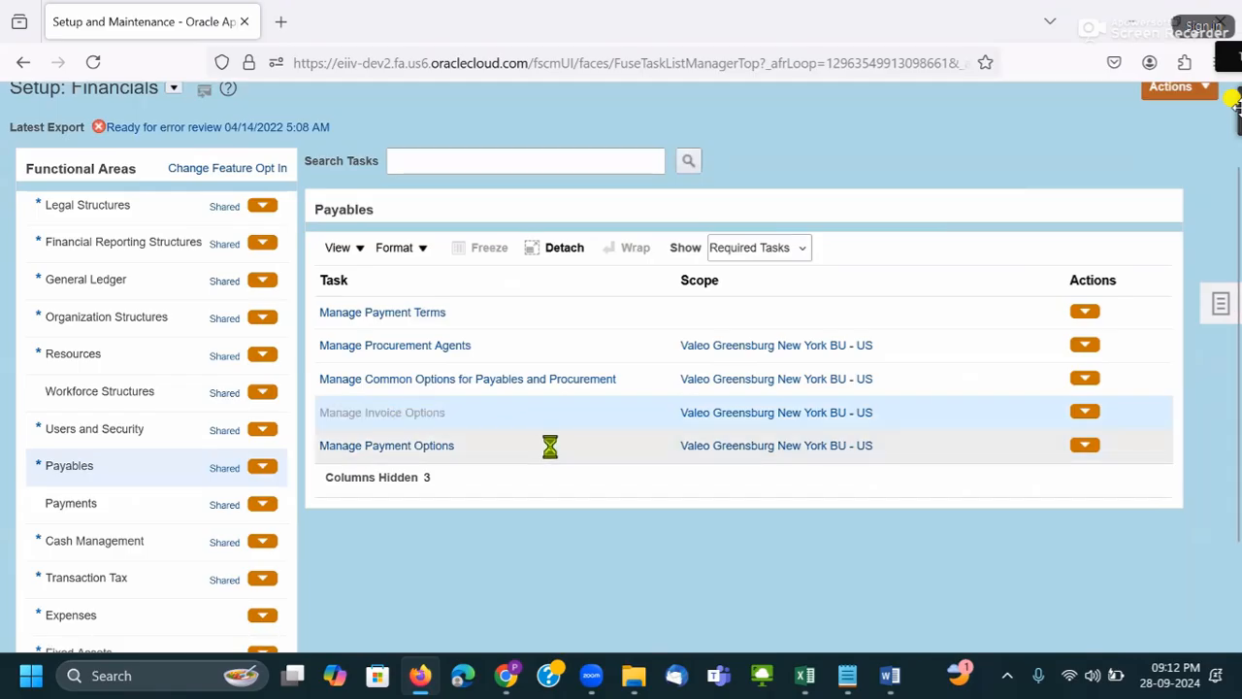
scroll(649, 461, down, 1)
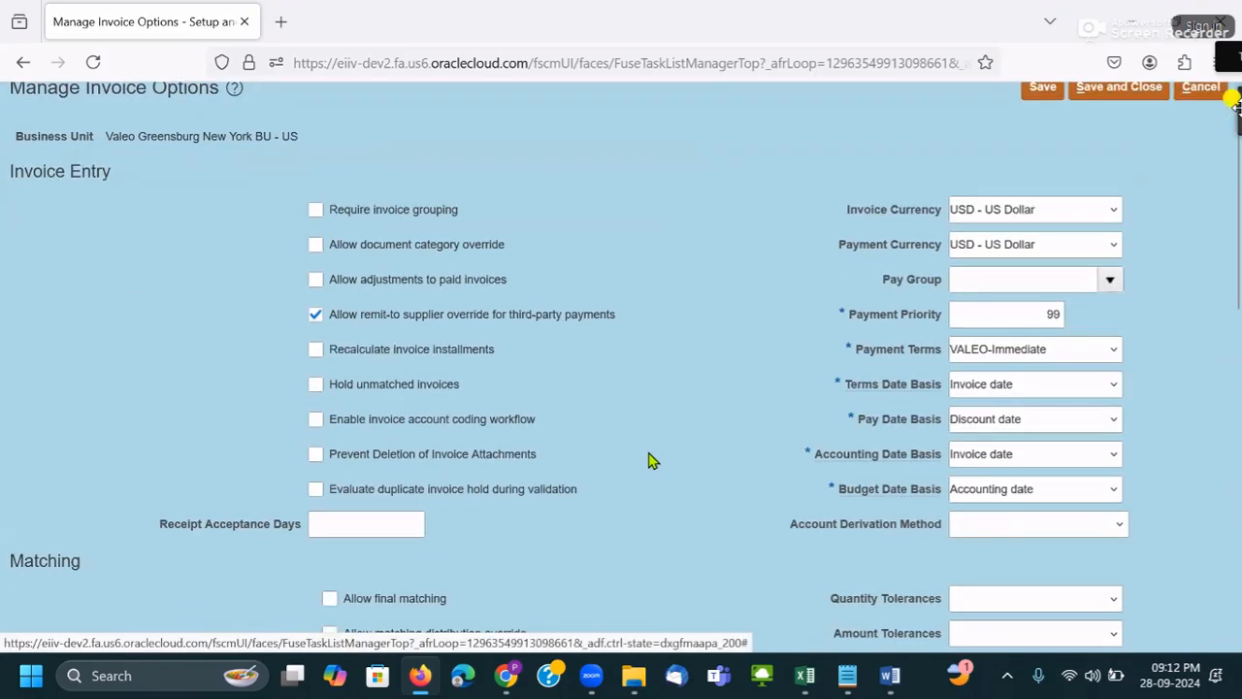
scroll(630, 388, down, 5)
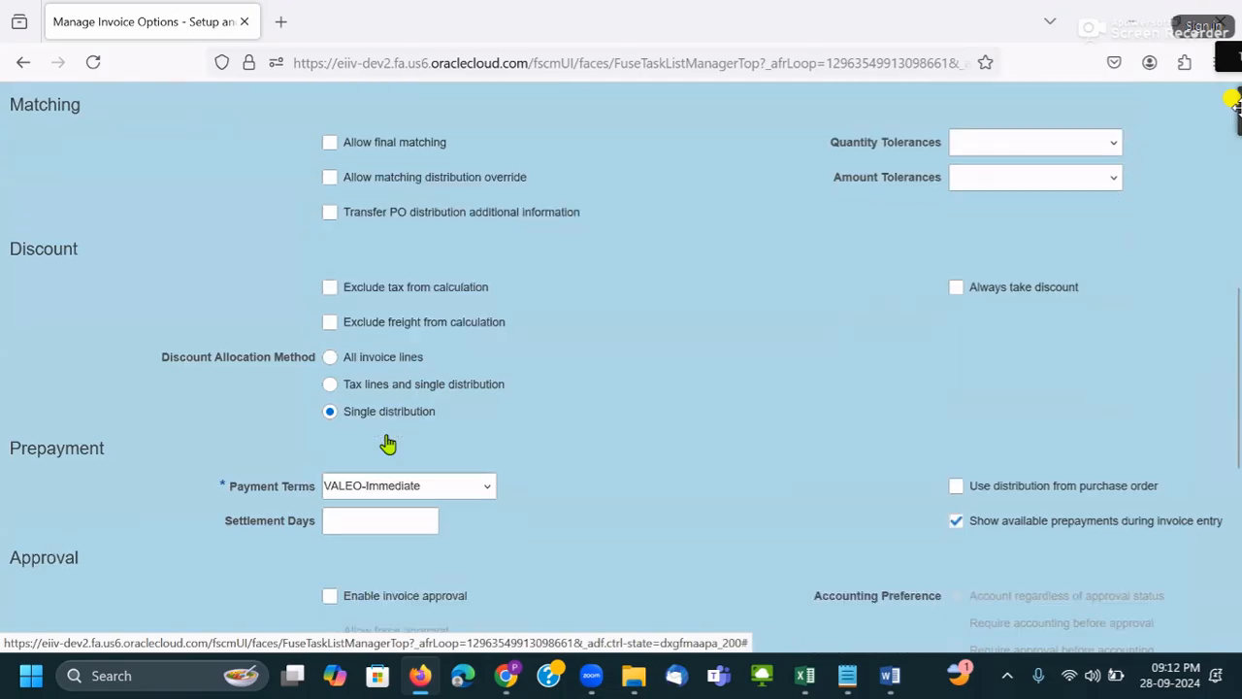
scroll(387, 443, down, 4)
scroll(472, 494, up, 4)
scroll(466, 485, down, 3)
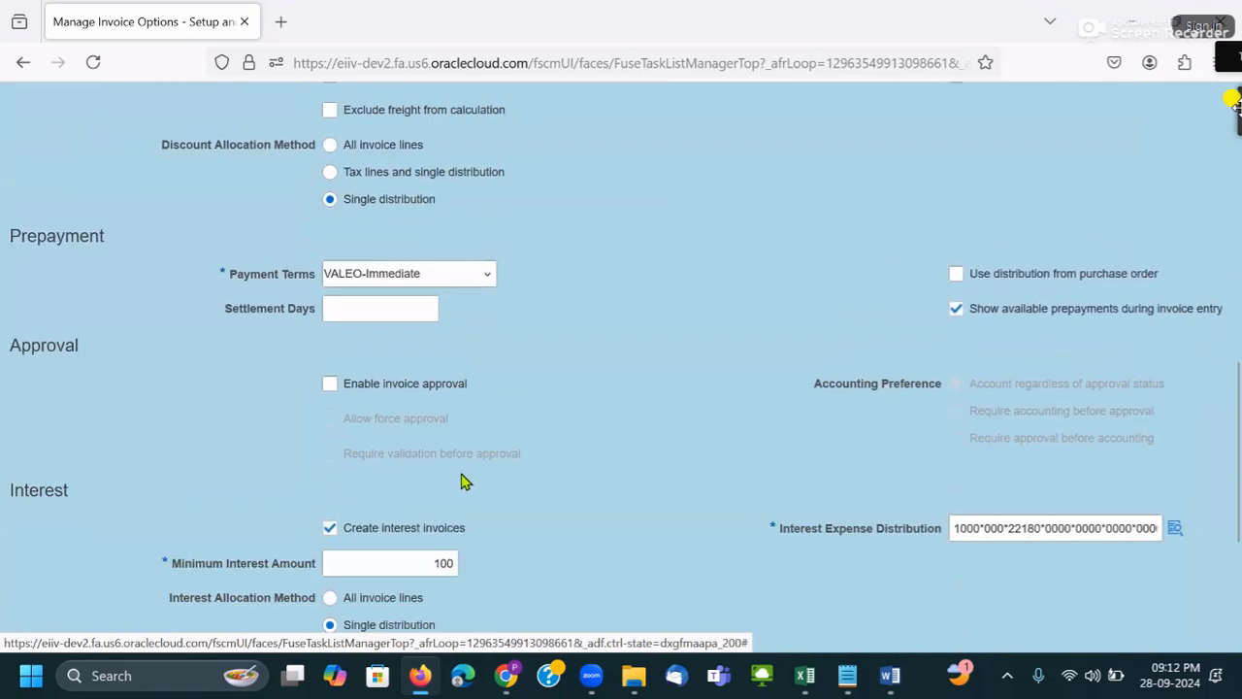
- Examine the Enable invoice approval setting and return to the Financials setup task list
drag(489, 357, 331, 347)
click(522, 365)
drag(485, 355, 379, 351)
click(378, 352)
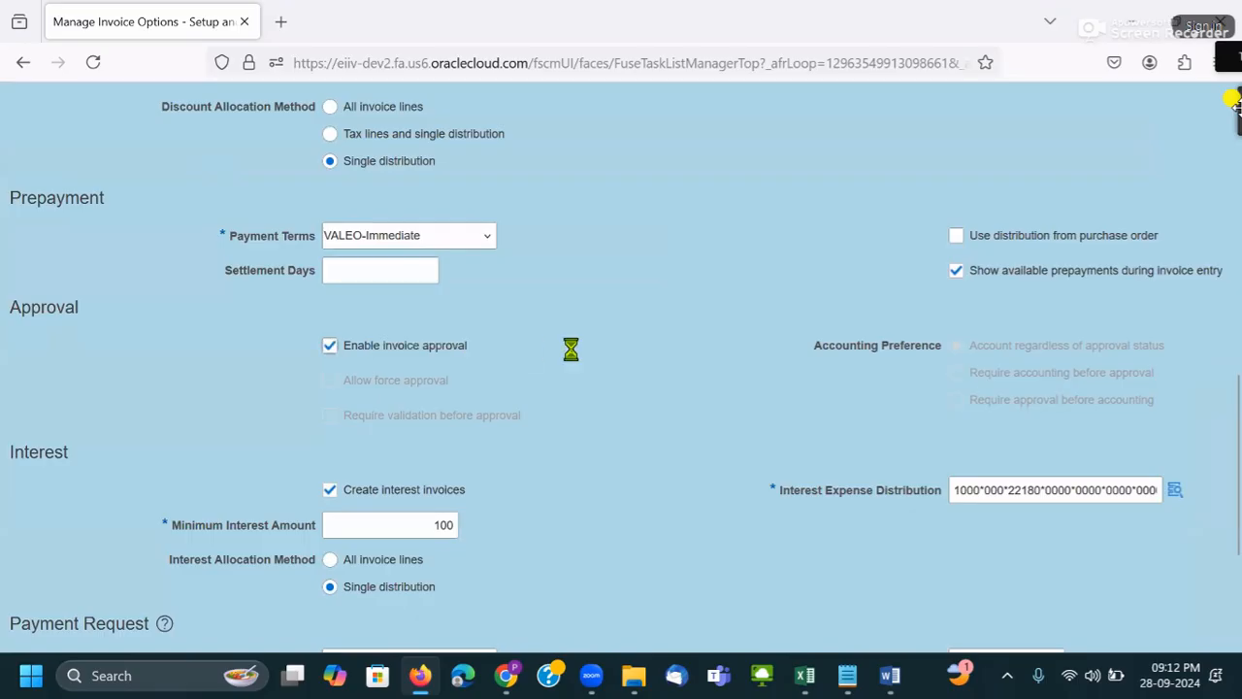
click(416, 356)
scroll(529, 427, up, 15)
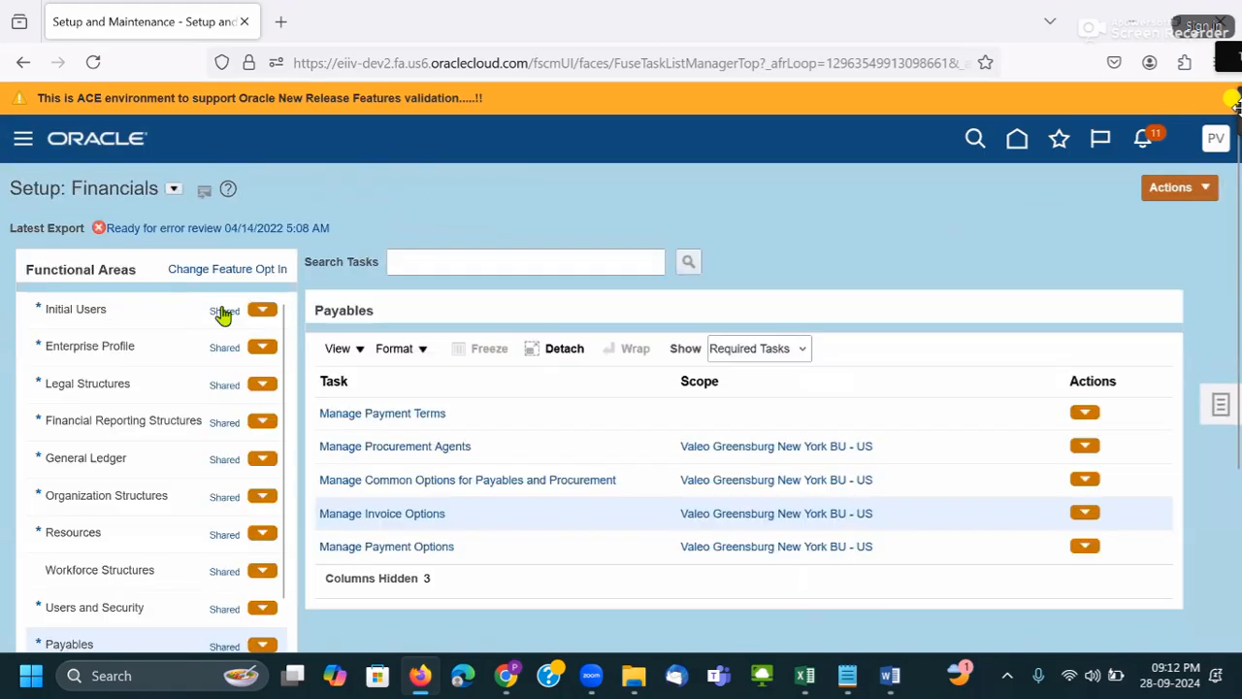
- Search the setup tasks for "dis%" and open Manage Disbursement System Options
click(451, 261)
text(dis%)
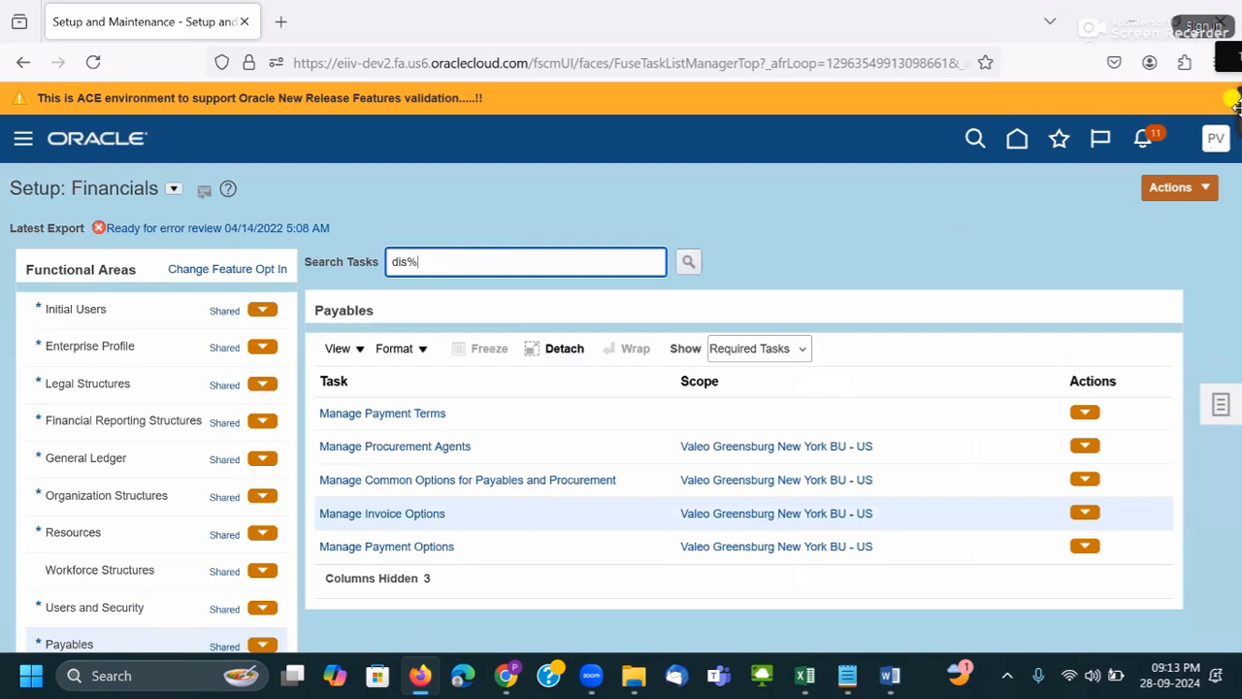
key(Return)
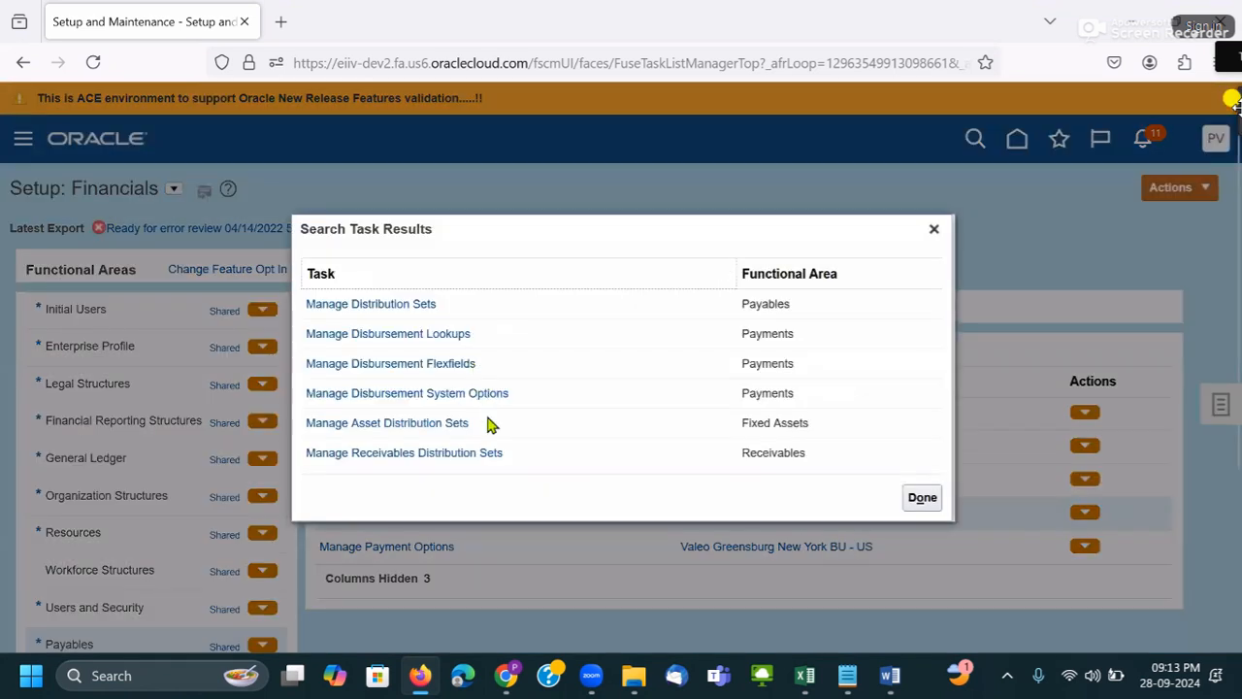
click(411, 392)
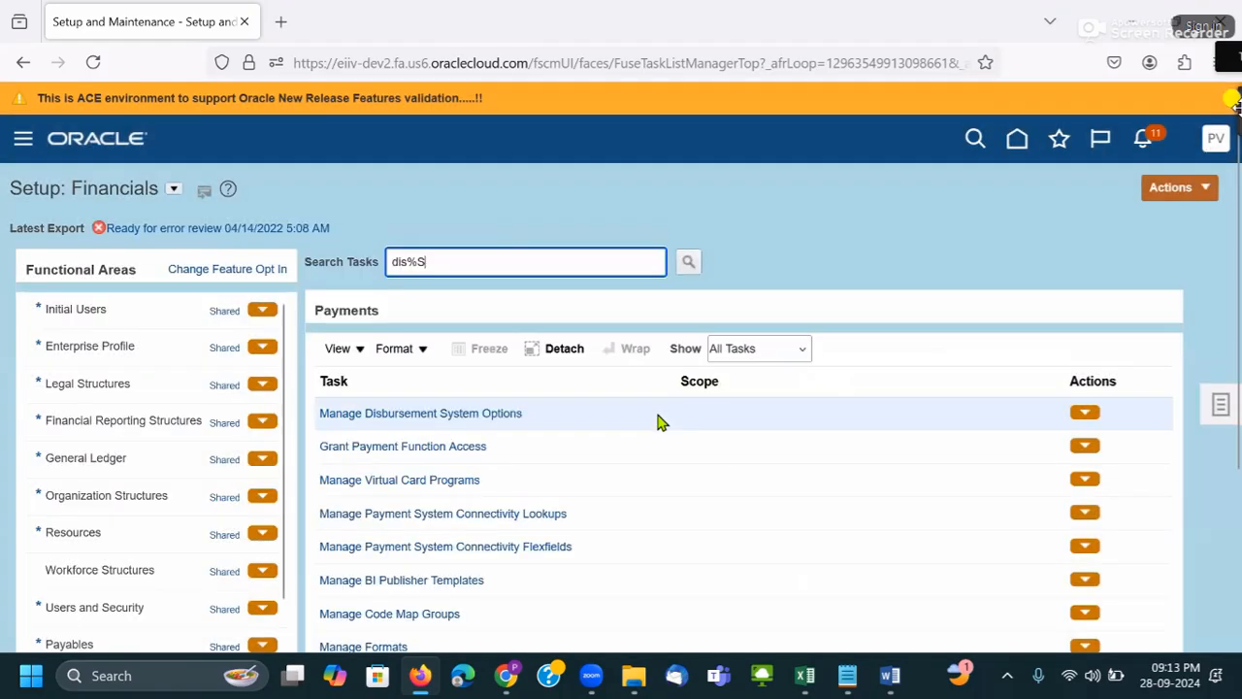
click(484, 413)
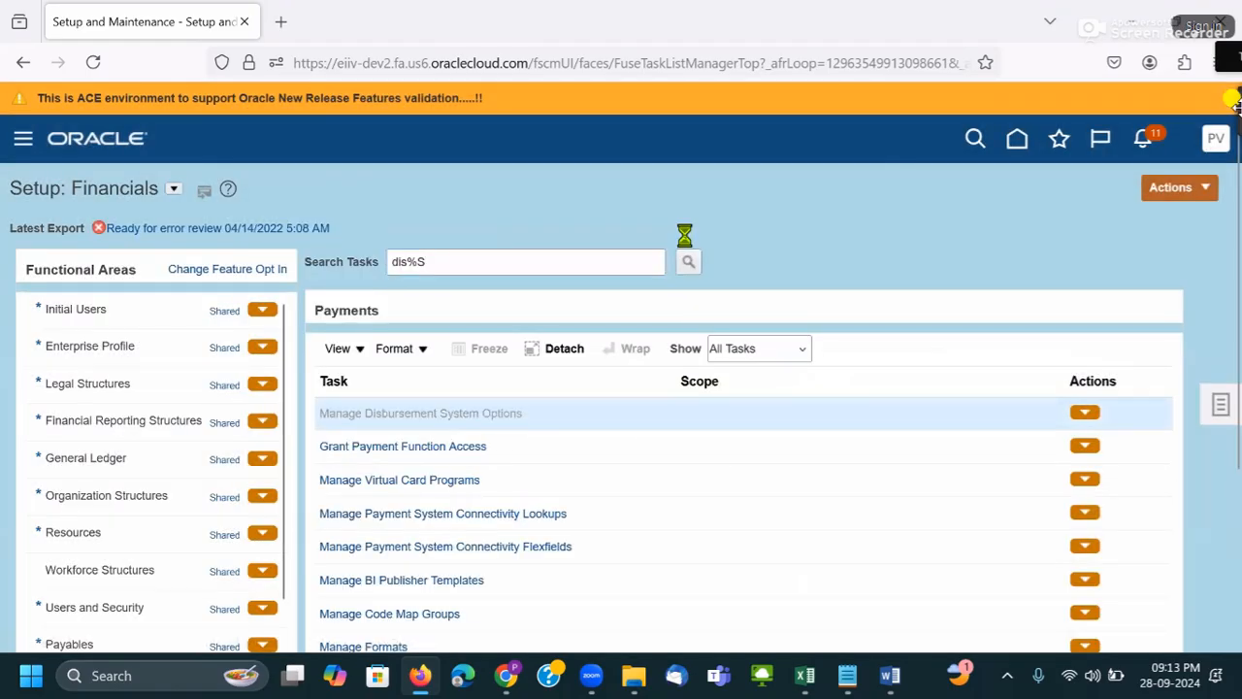
- Examine the Enable payment approval setting in the Approval section of the disbursement system options
scroll(687, 244, down, 3)
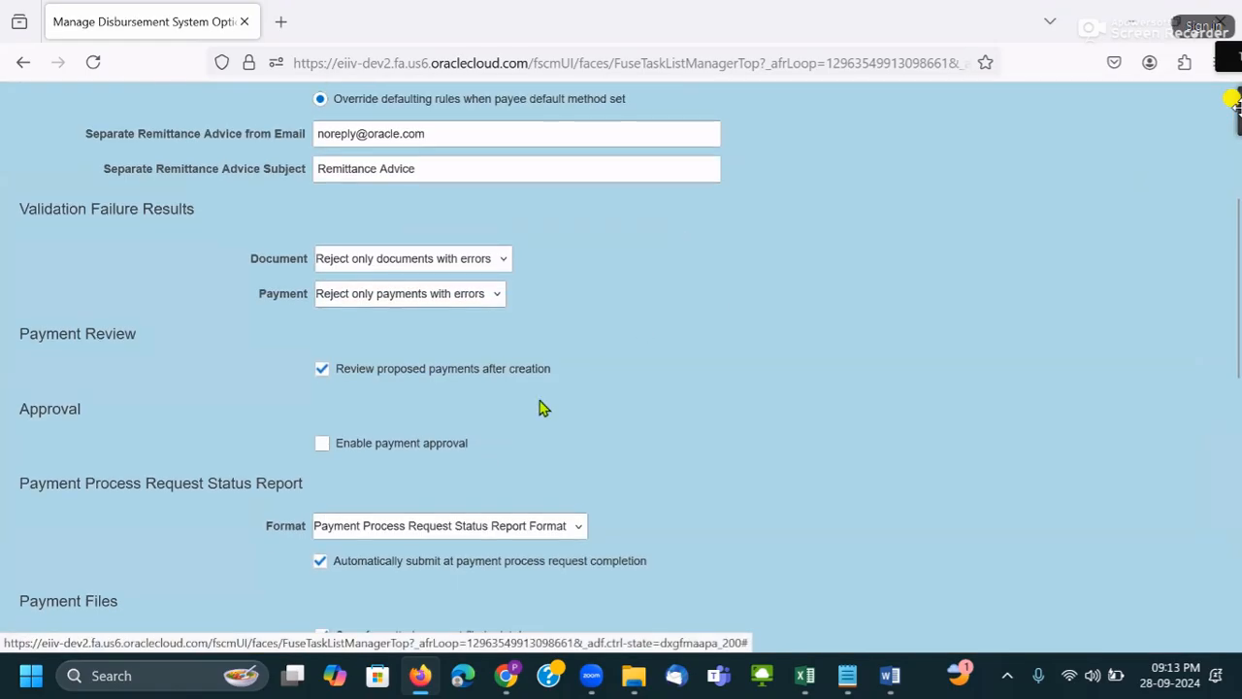
drag(471, 448, 337, 448)
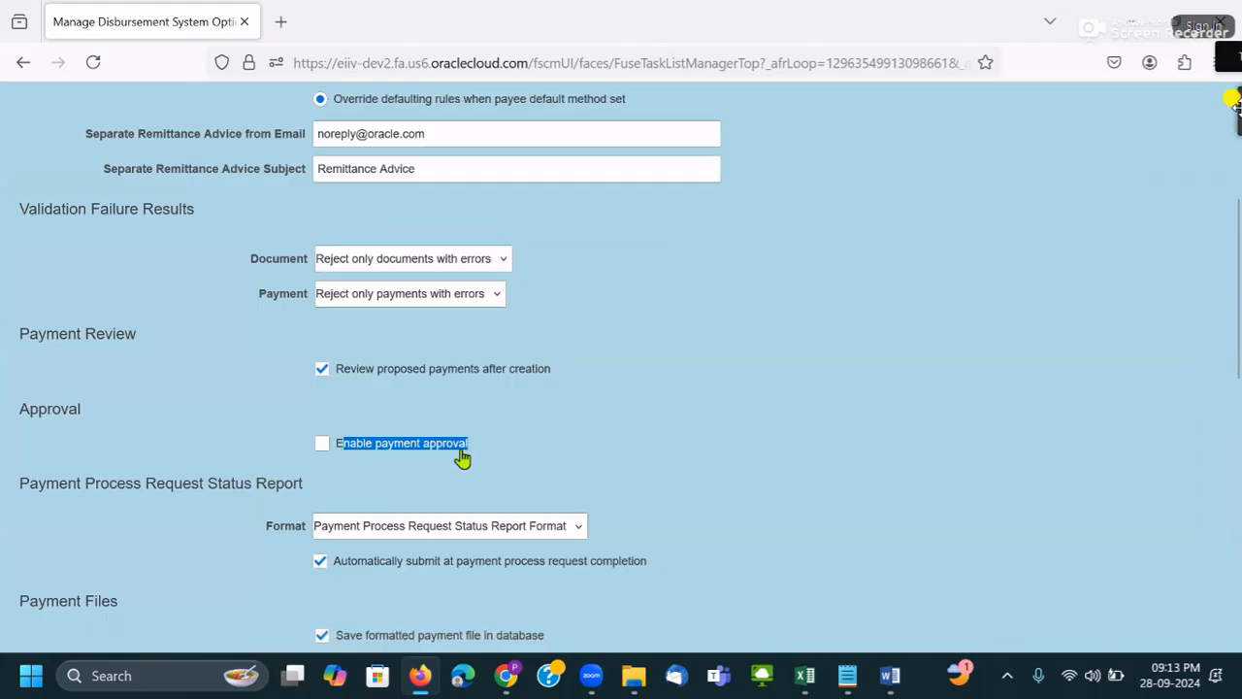
click(778, 455)
drag(472, 449, 346, 452)
- Switch to the AP Open Invoice Migration Observation Points document in Word and change "enable" to "re-enable" in the second Pre-Request Setups bullet
key(alt+Tab)
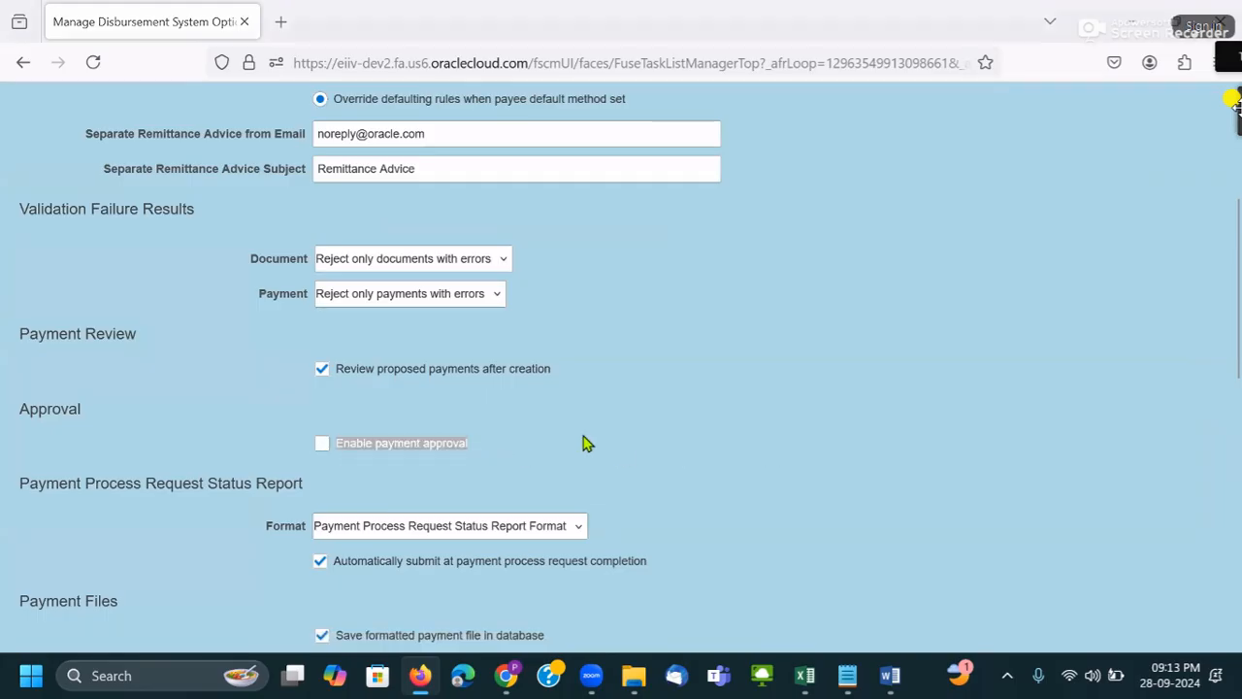
key(alt+Tab)
click(434, 435)
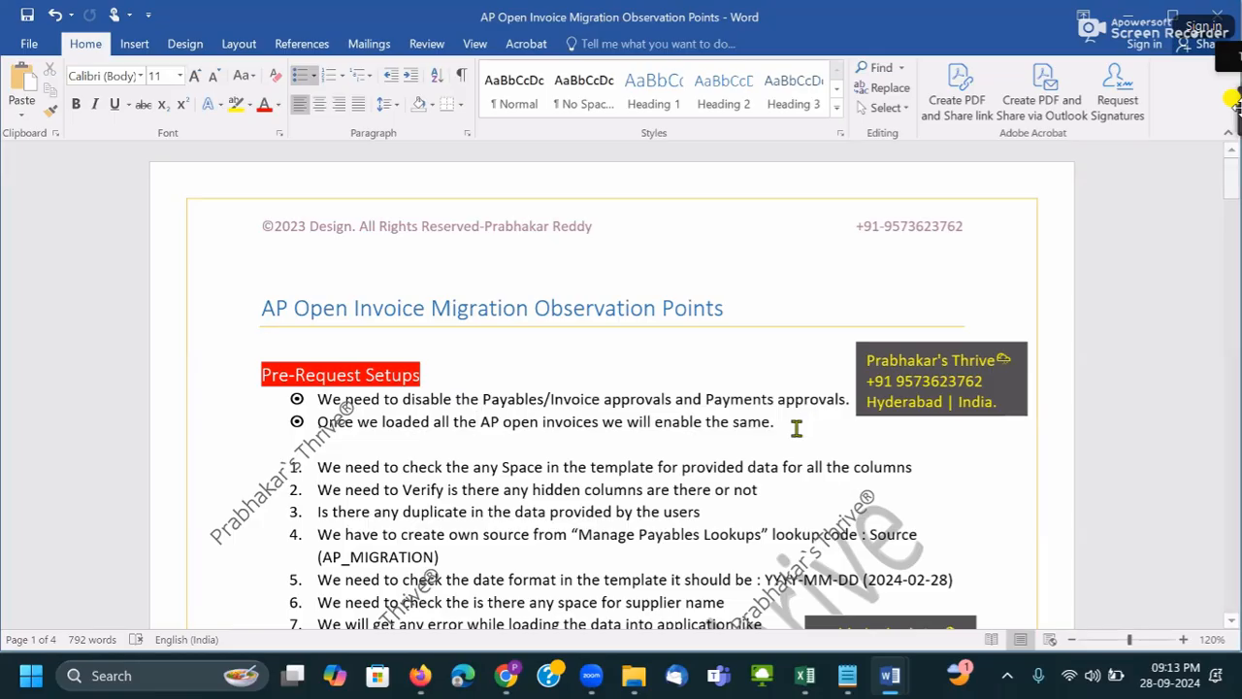
click(659, 430)
text(re-)
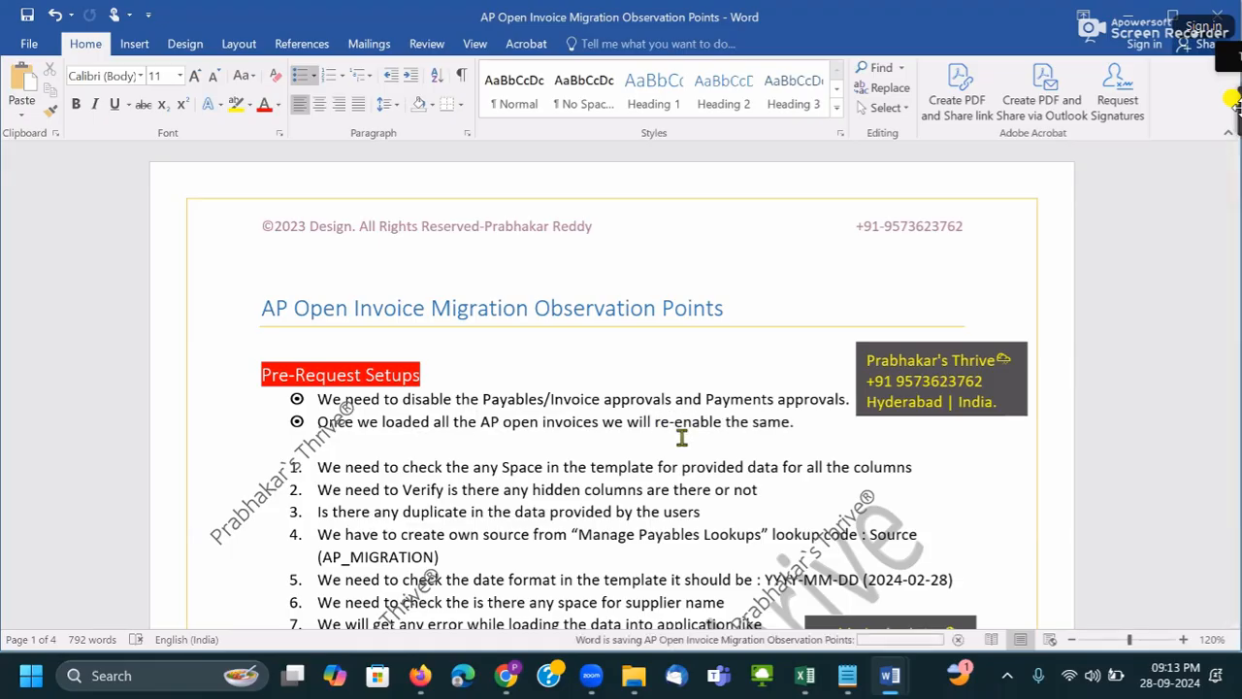
- Append "/Rollback Approvals disable related config." to the end of the second Pre-Request Setups bullet
scroll(454, 467, down, 2)
scroll(455, 466, down, 2)
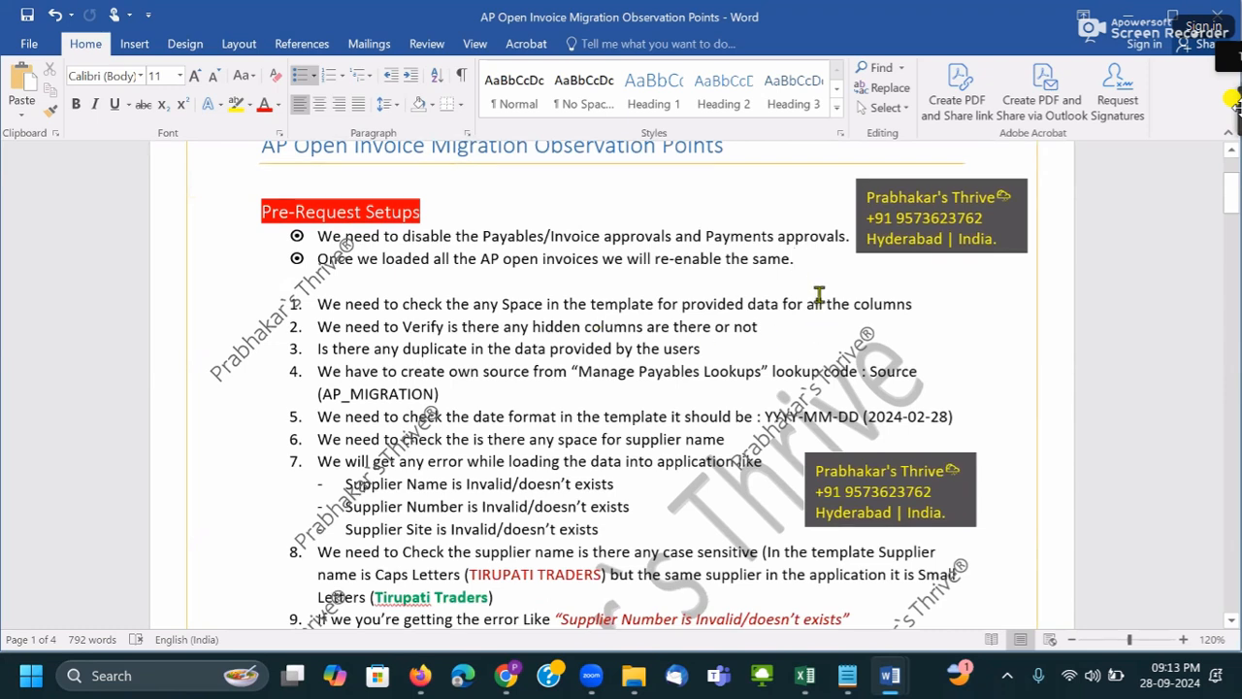
text(/)
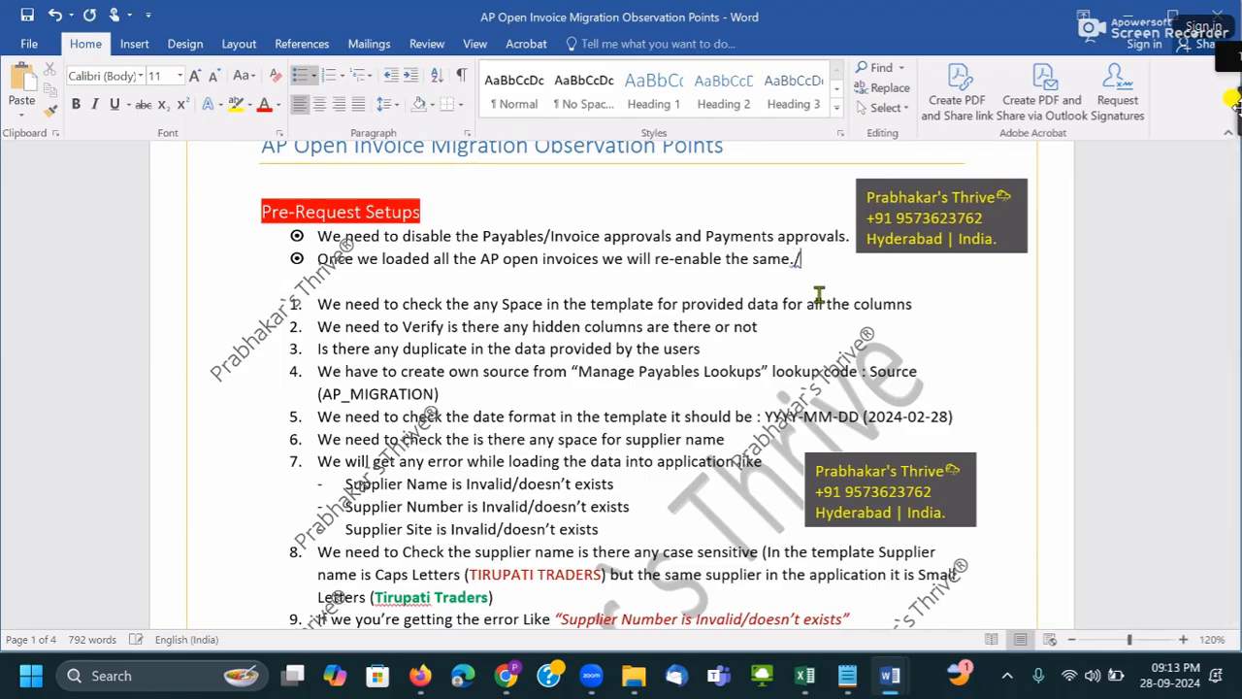
text(Rollback Approvals)
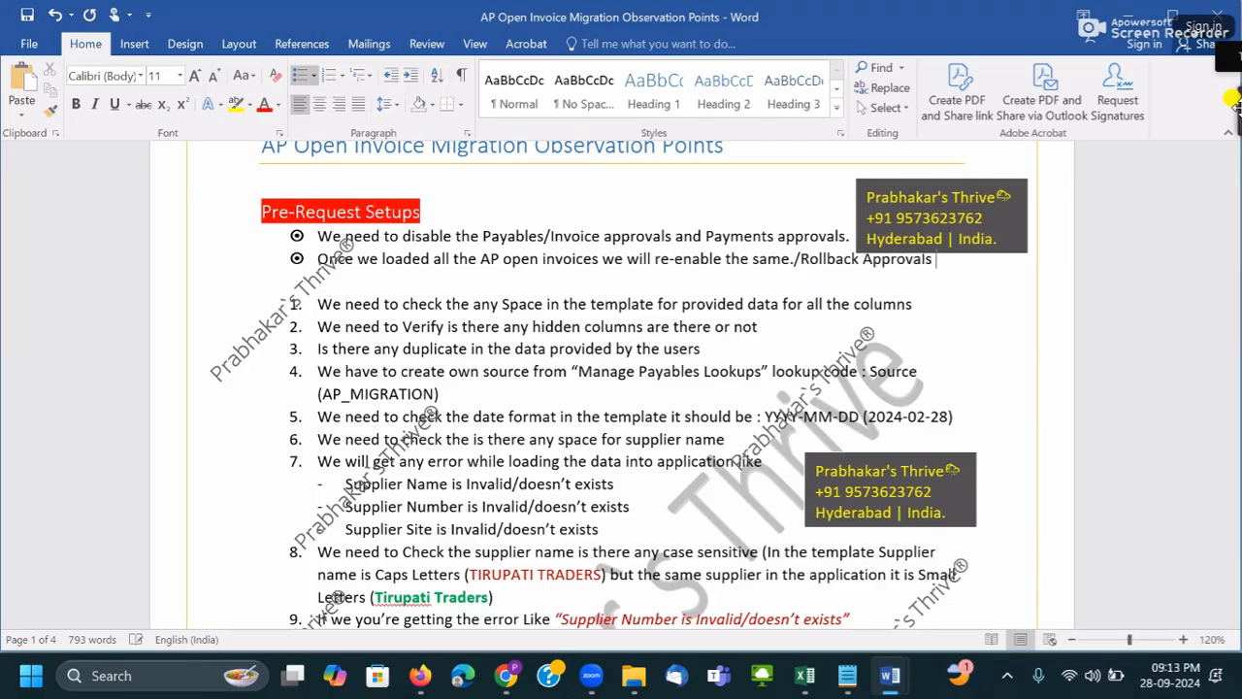
text( disable)
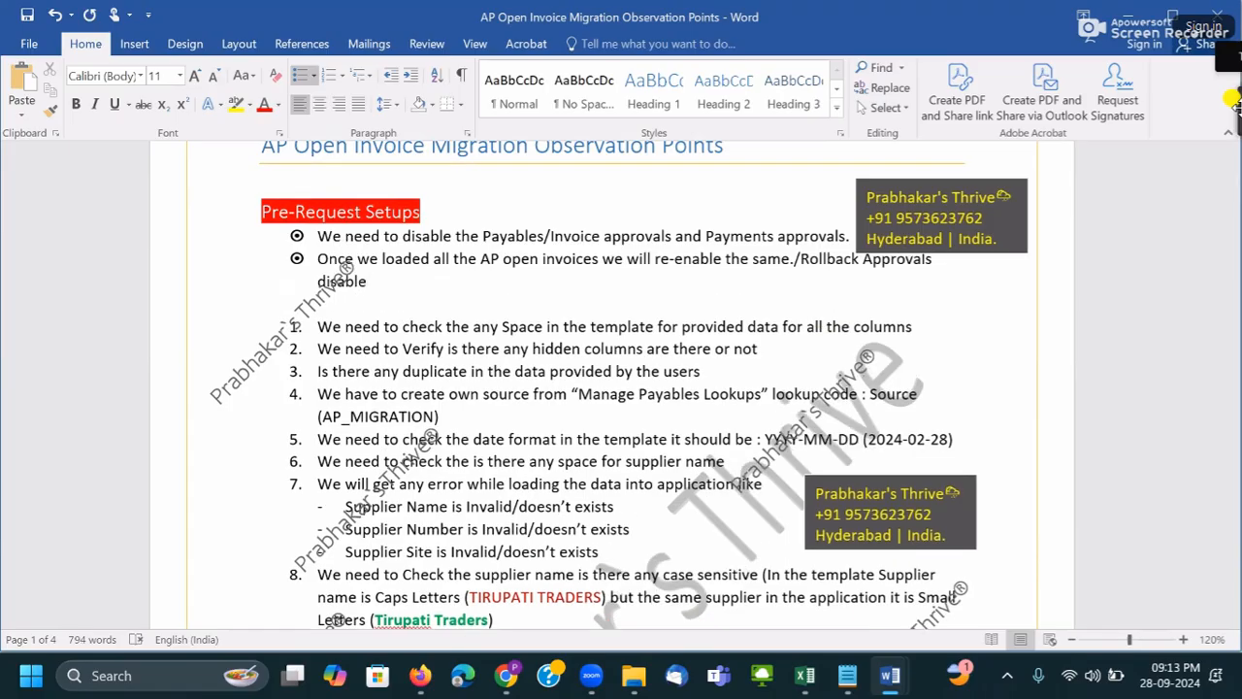
text( related config.)
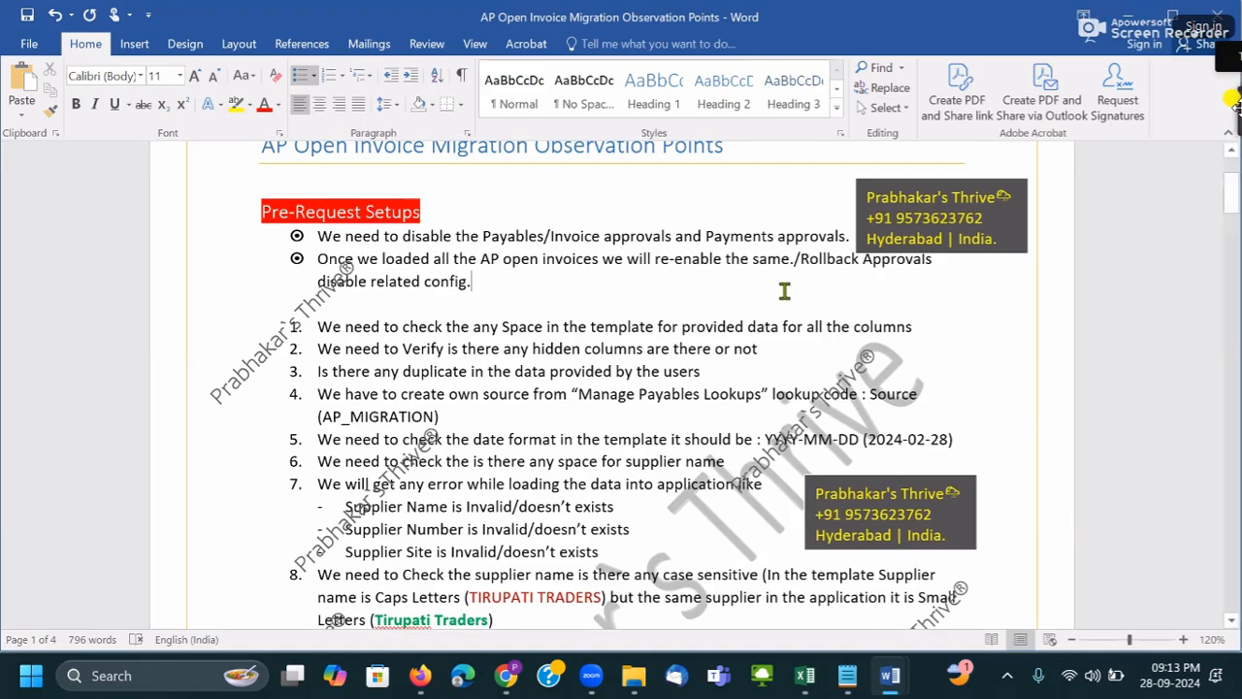
click(606, 297)
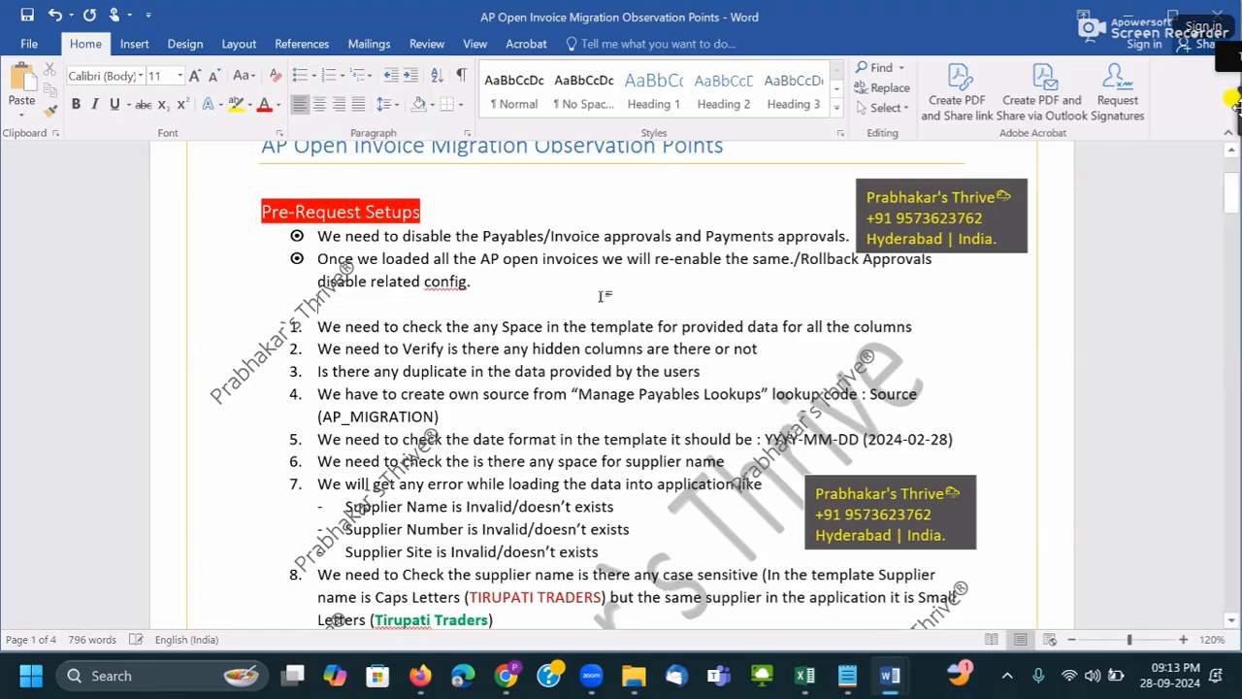
right_click(453, 284)
right_click(431, 284)
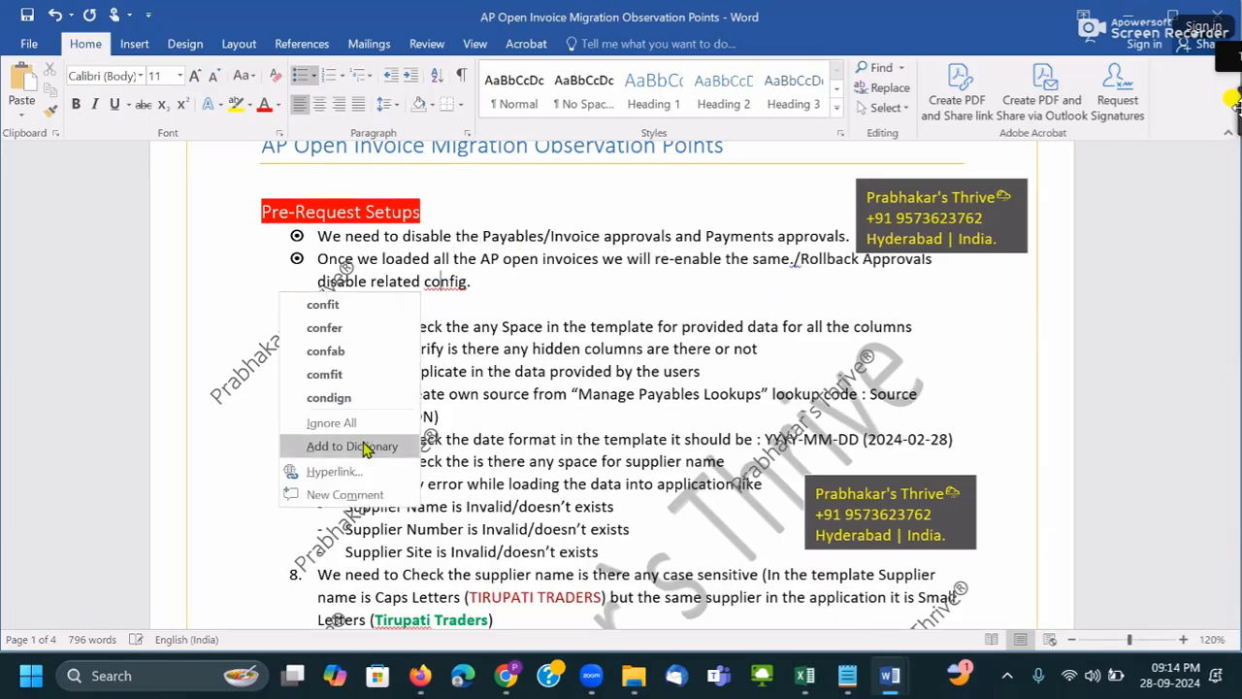
click(501, 300)
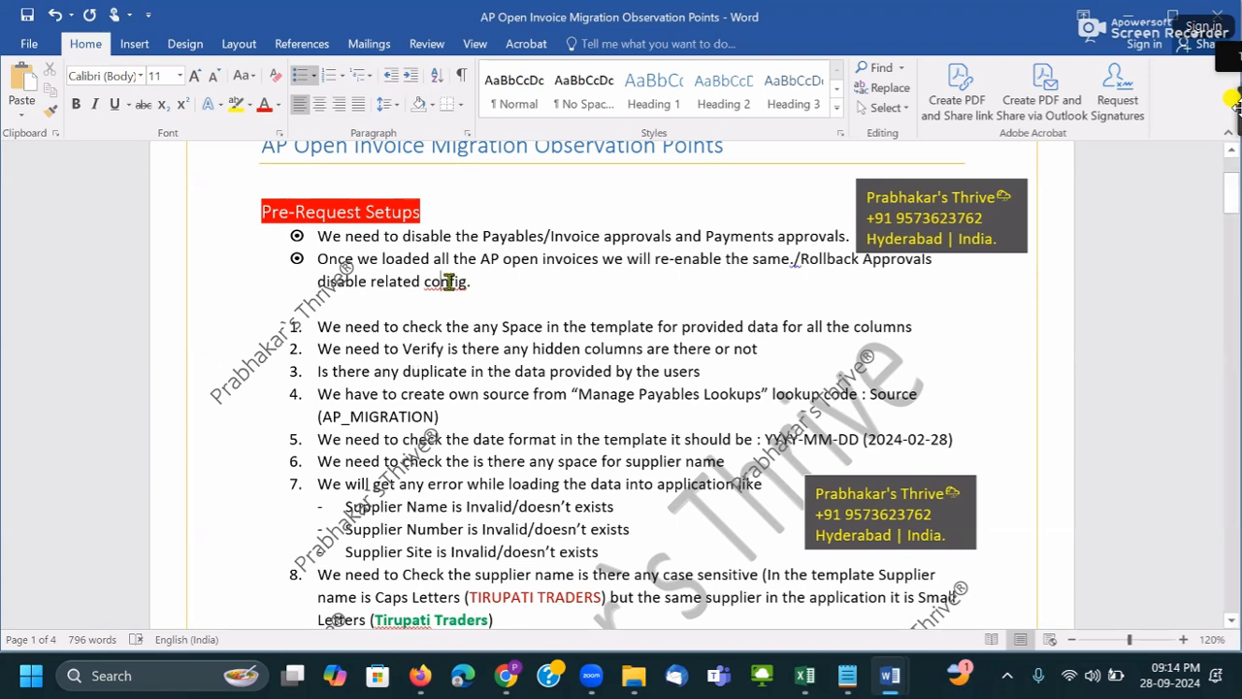
right_click(452, 284)
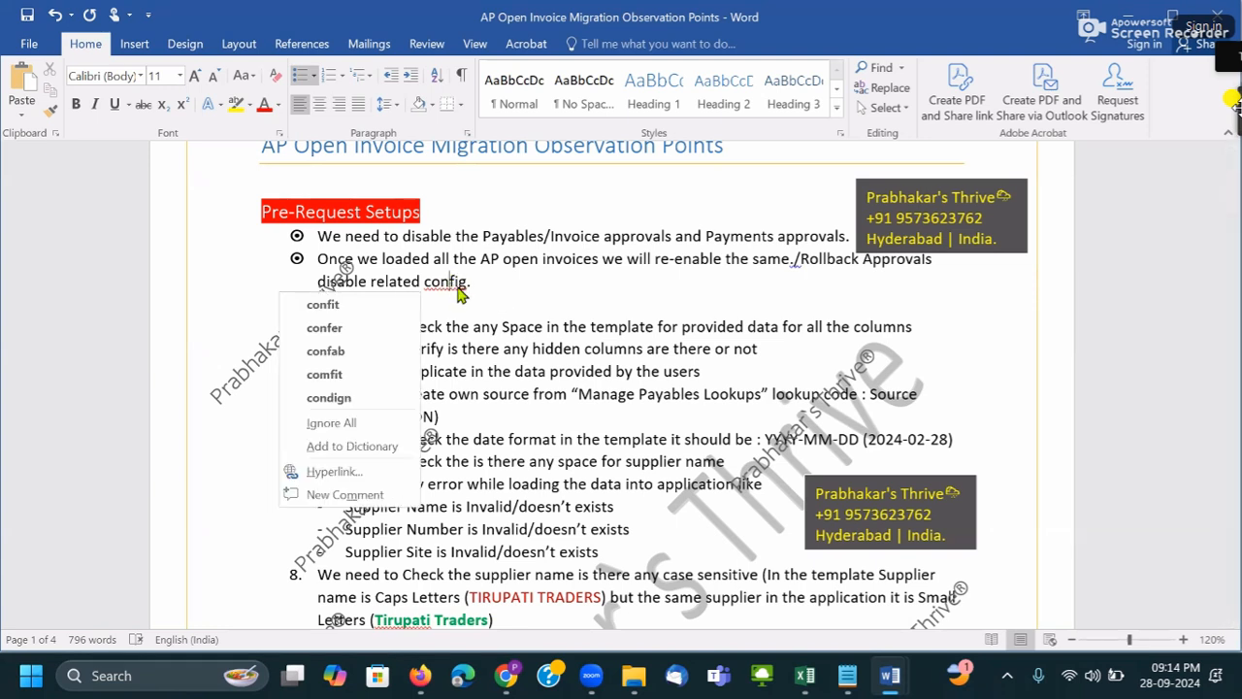
click(476, 280)
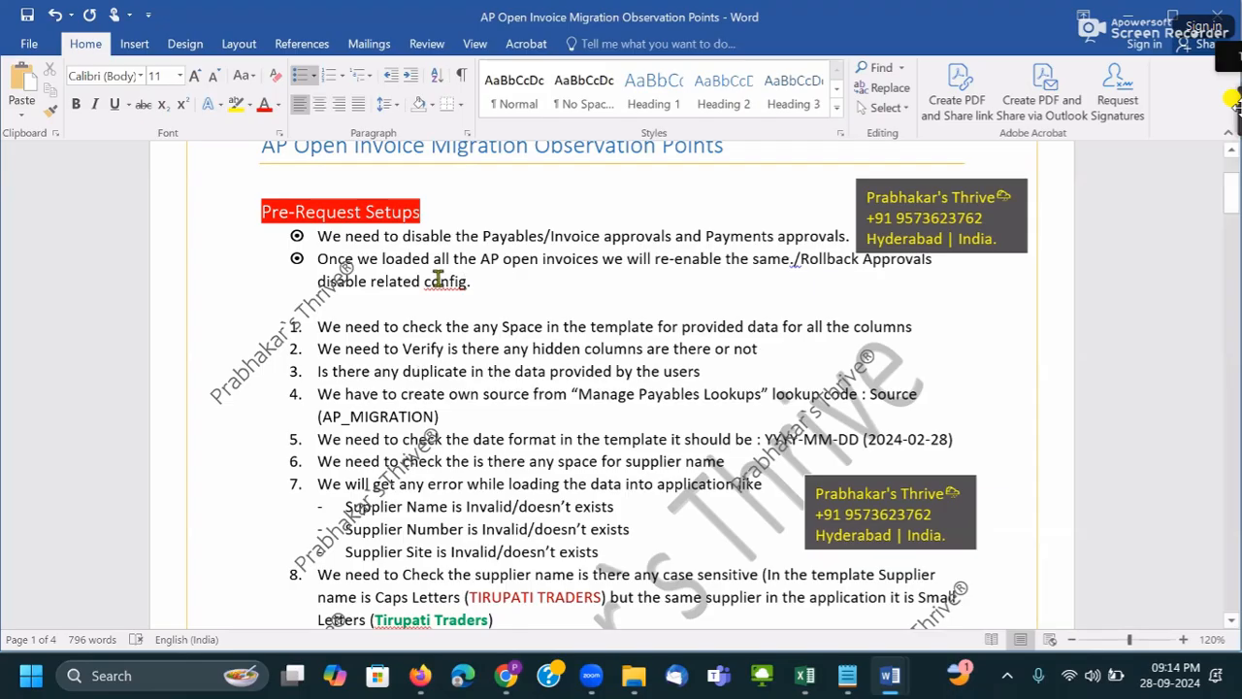
- Extend the word "config" to "configuration" at the end of the second Pre-Request Setups bullet
double_click(444, 281)
click(482, 284)
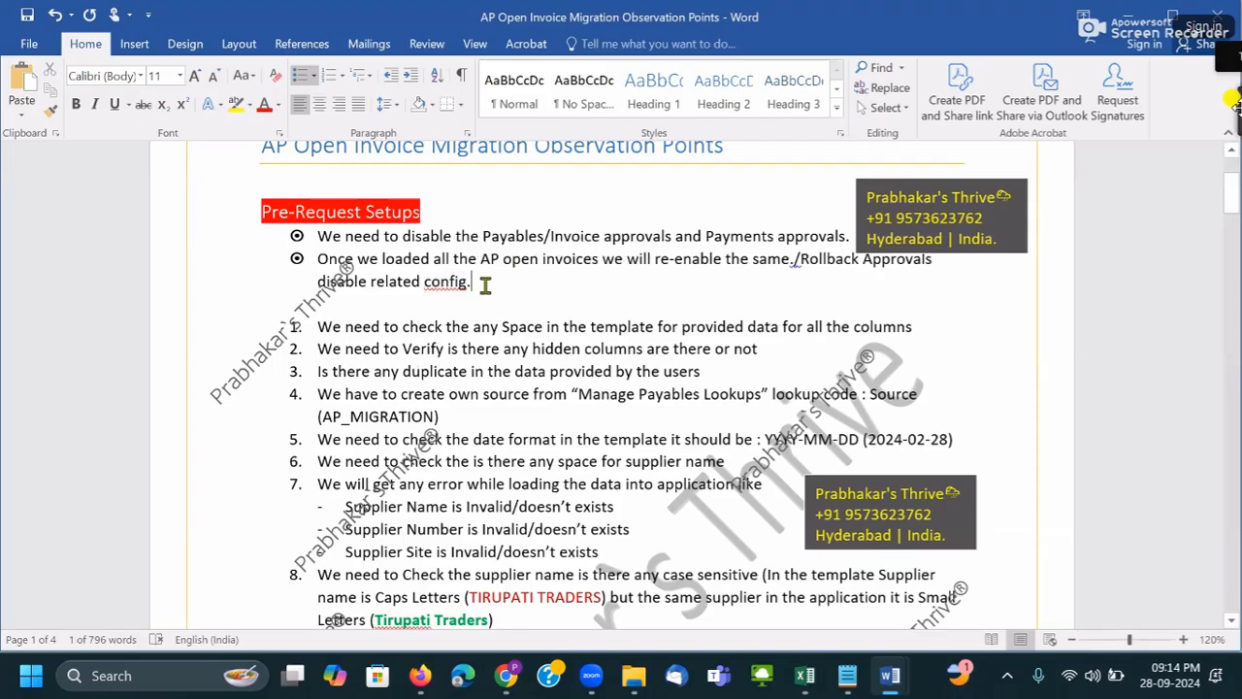
text(uration)
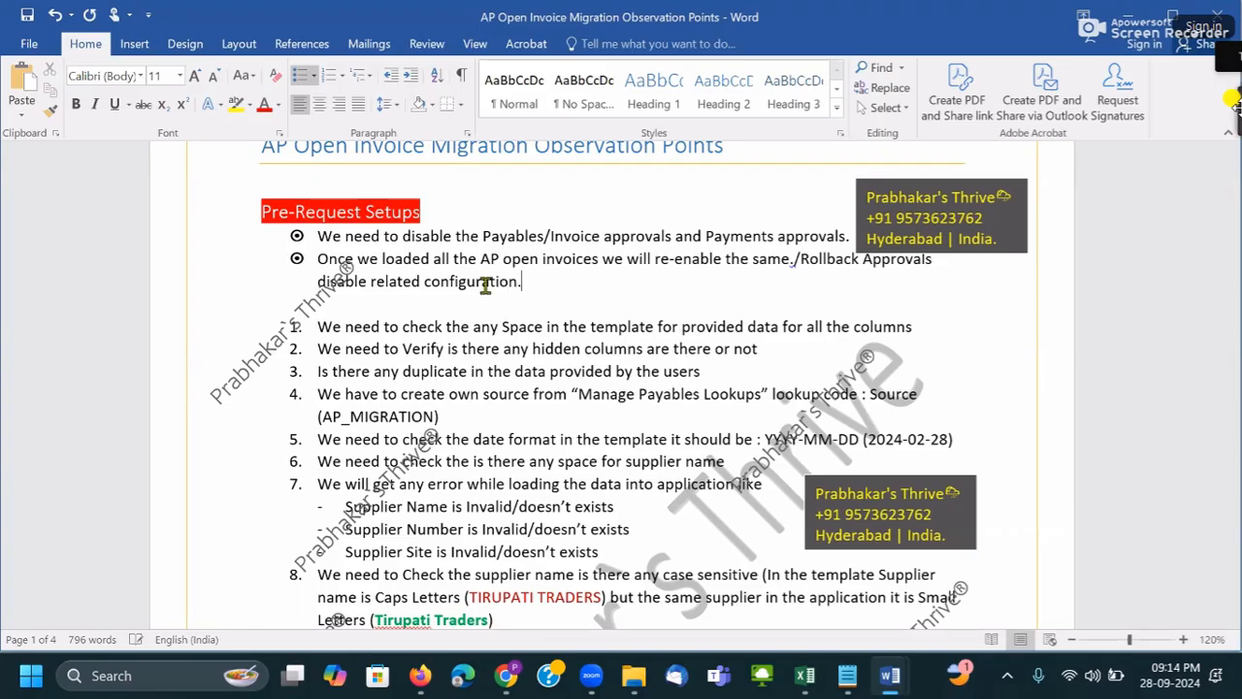
- Review the numbered migration observation points and highlight point 1 about checking for spaces in the template data
scroll(529, 368, down, 3)
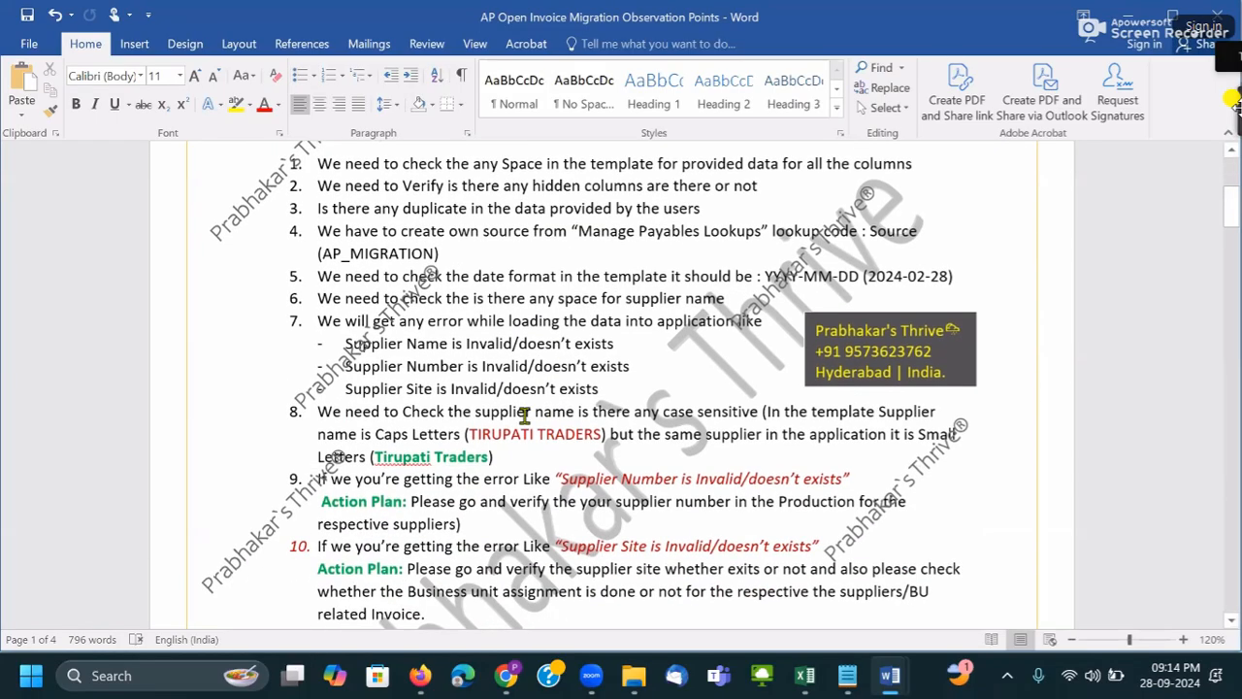
scroll(524, 414, up, 2)
scroll(441, 436, down, 4)
scroll(442, 436, up, 6)
scroll(444, 466, down, 18)
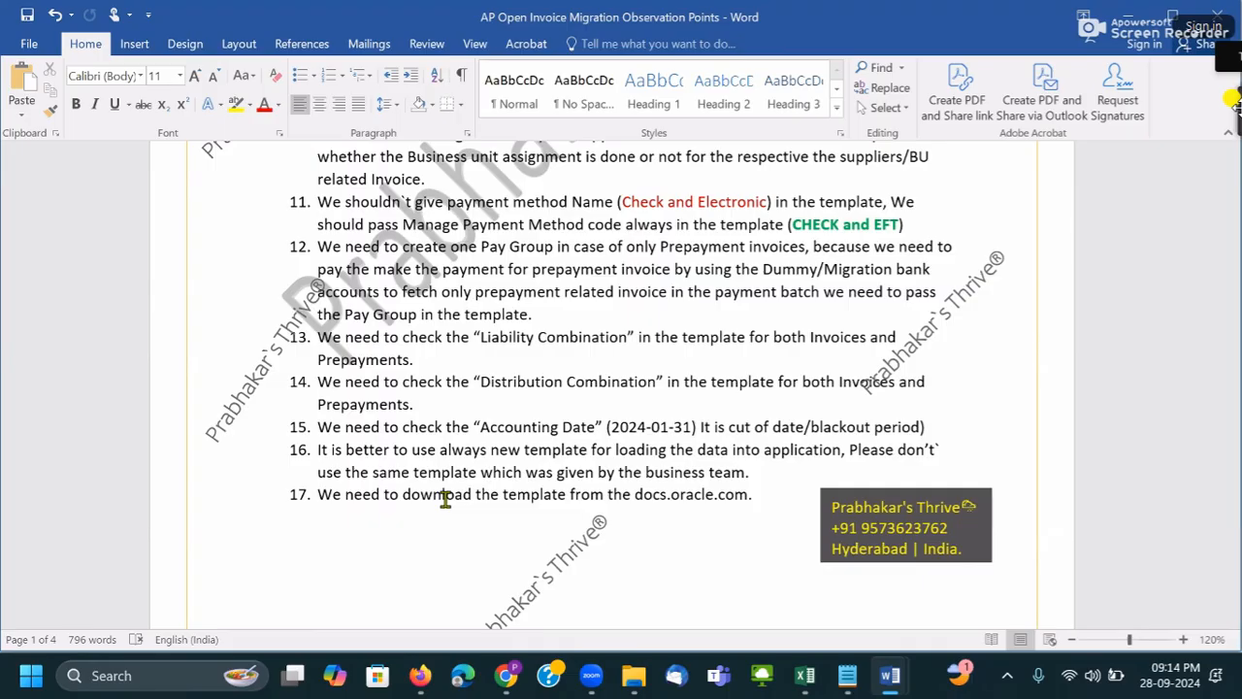
scroll(503, 493, up, 4)
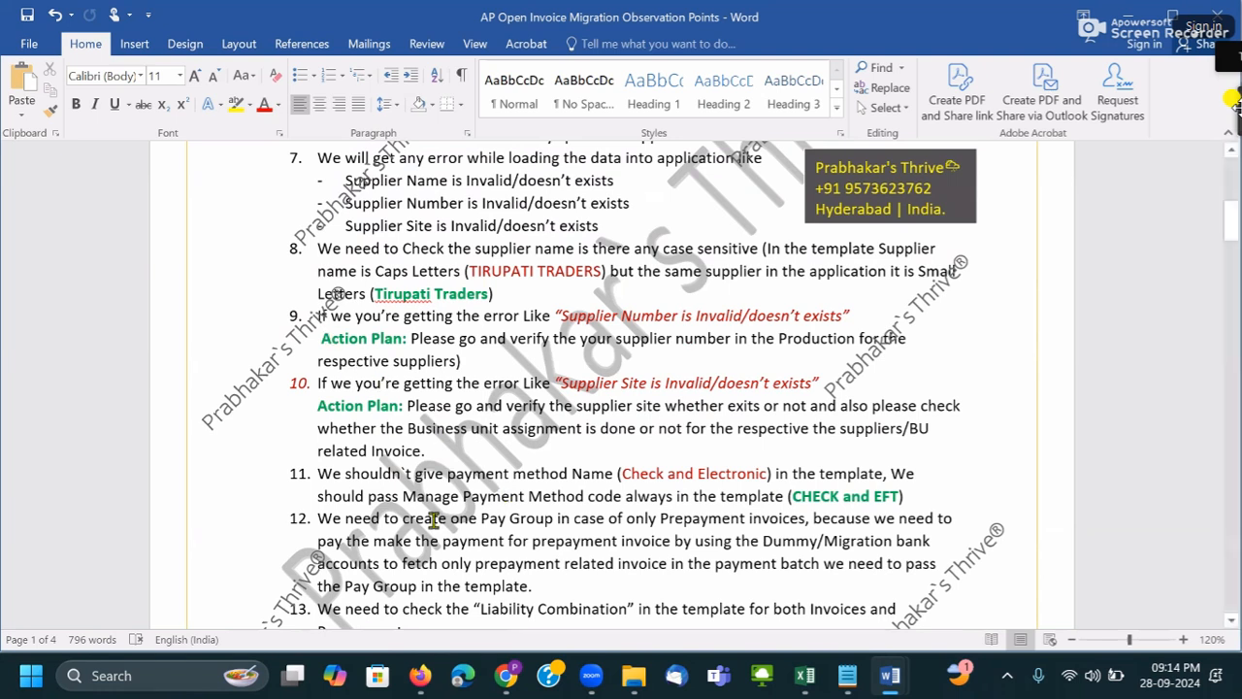
scroll(434, 521, up, 3)
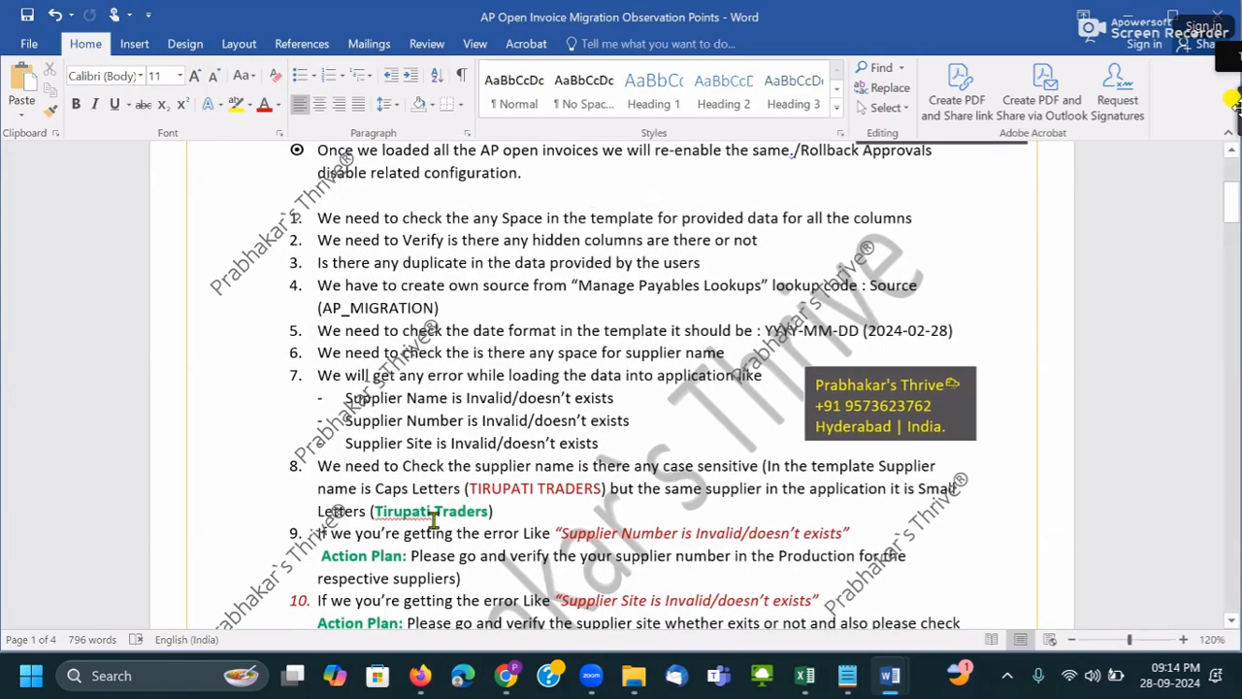
scroll(443, 452, up, 1)
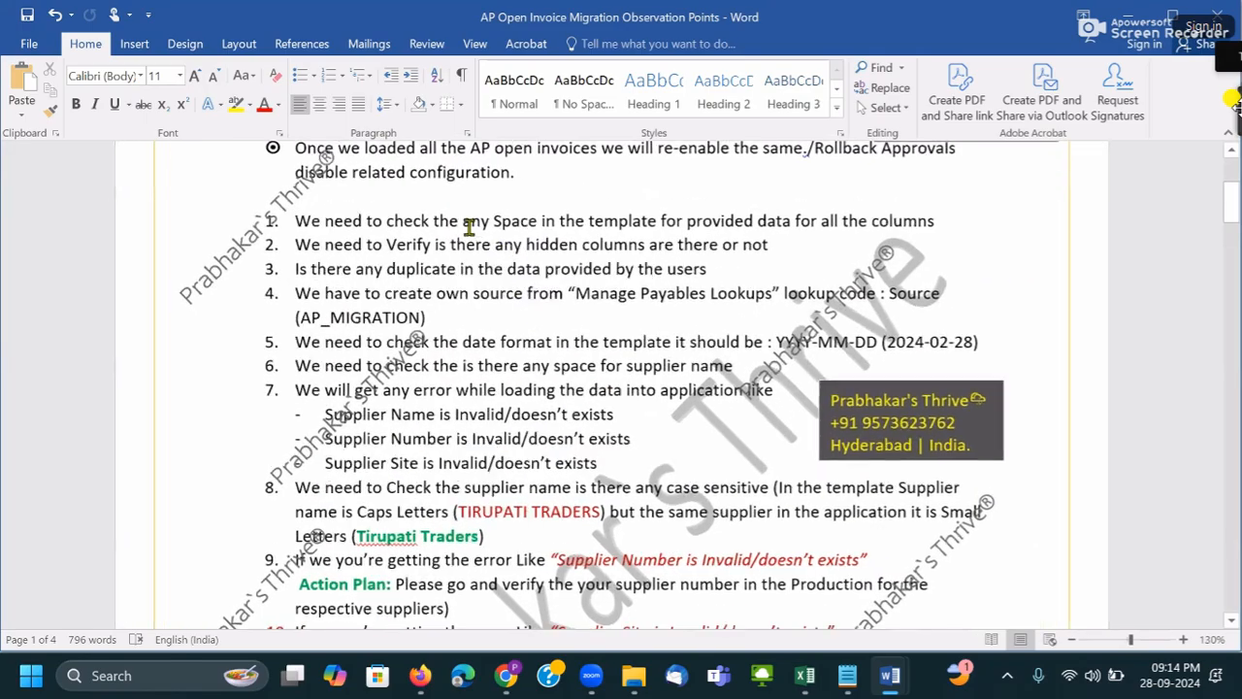
drag(569, 224, 943, 236)
click(837, 273)
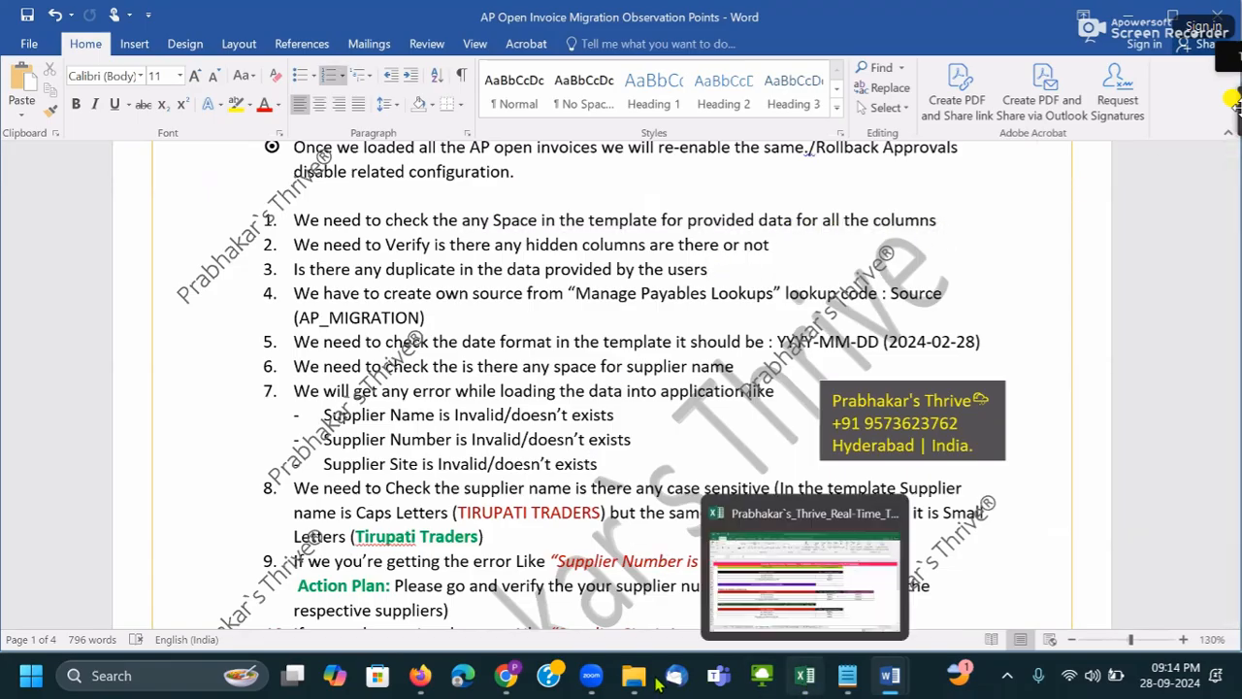
- Open the CLS_MDH_AP_IN_As on 2024-MAY-31_PayablesStandardInvoiceImportTemplate workbook from the Open Data Migration-MDH folder
mouse_move(634, 680)
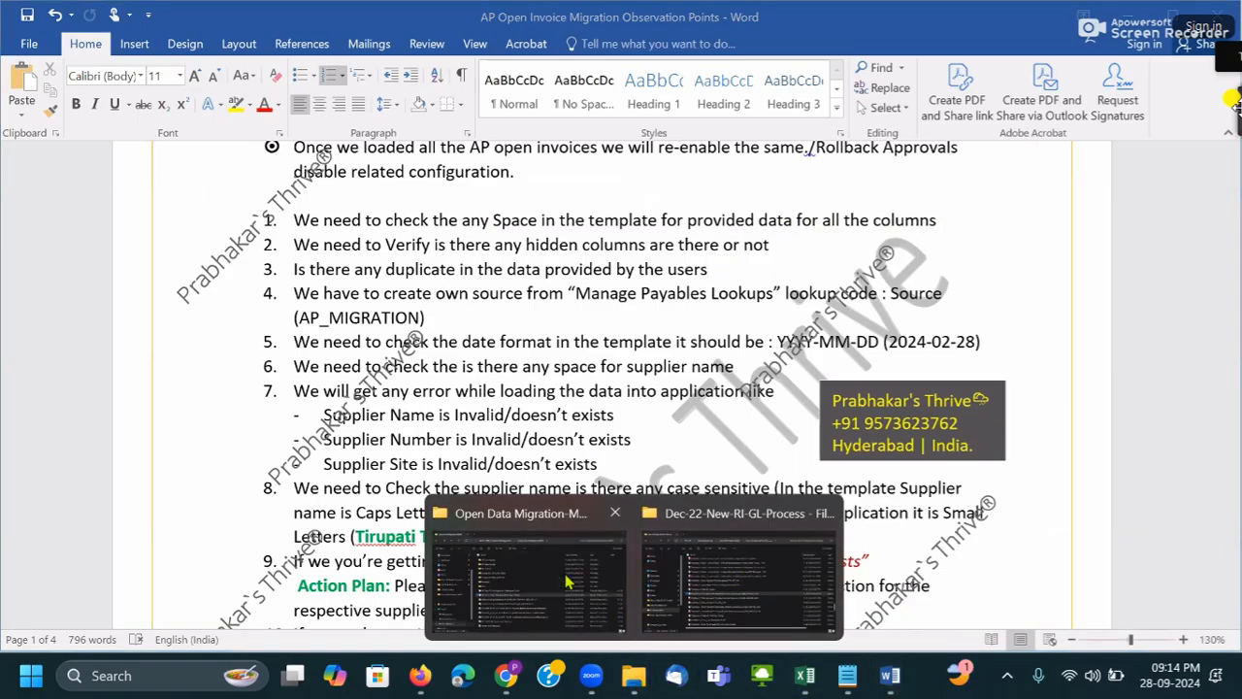
click(569, 581)
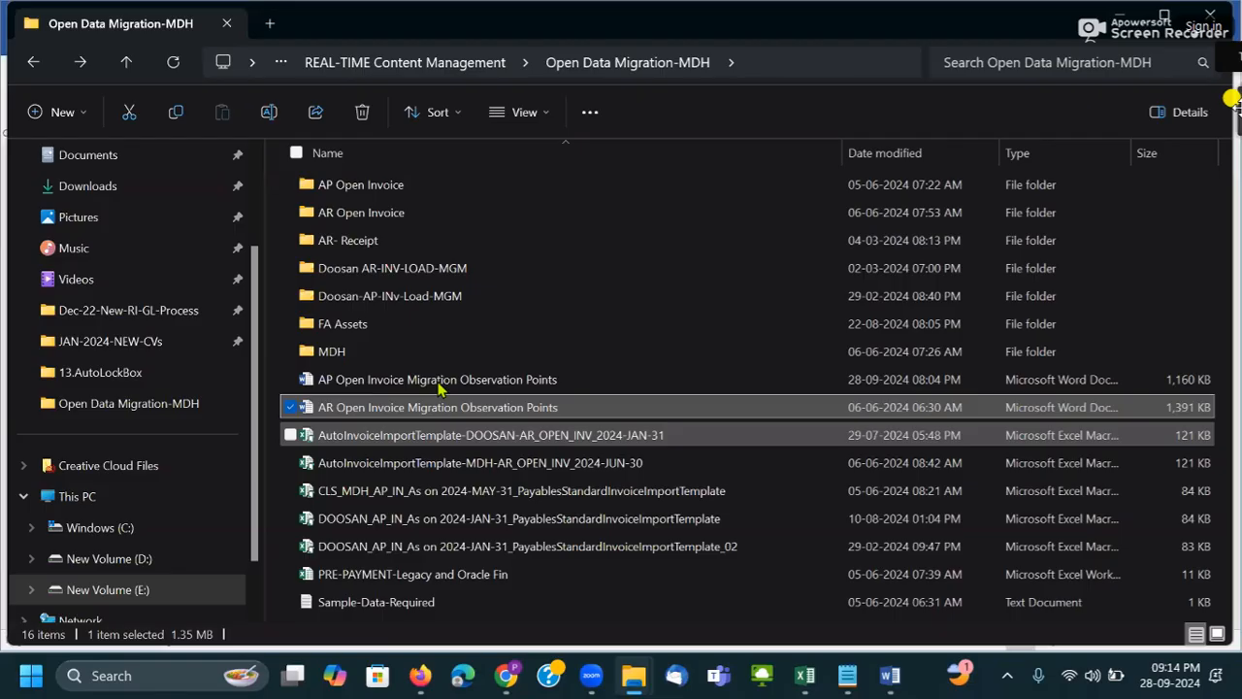
double_click(448, 492)
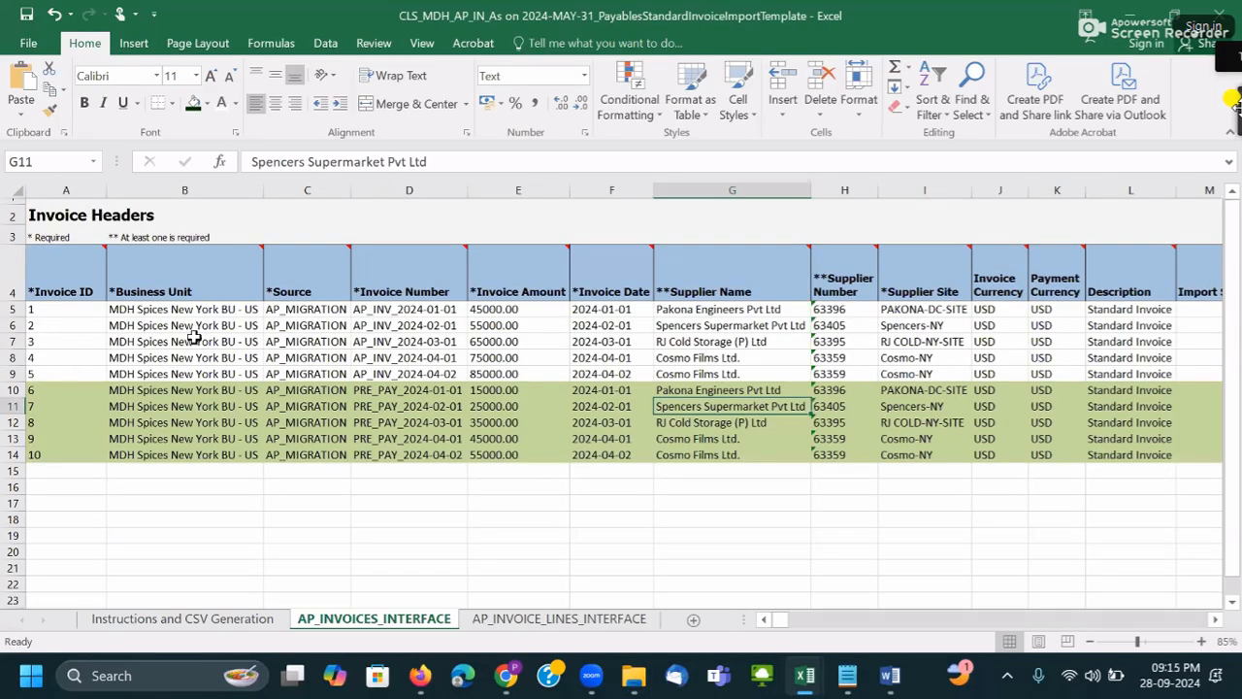
- Examine the Business Unit, Source, Invoice Number and Invoice Date data in the AP_INVOICES_INTERFACE sheet and select the whole sheet
click(194, 336)
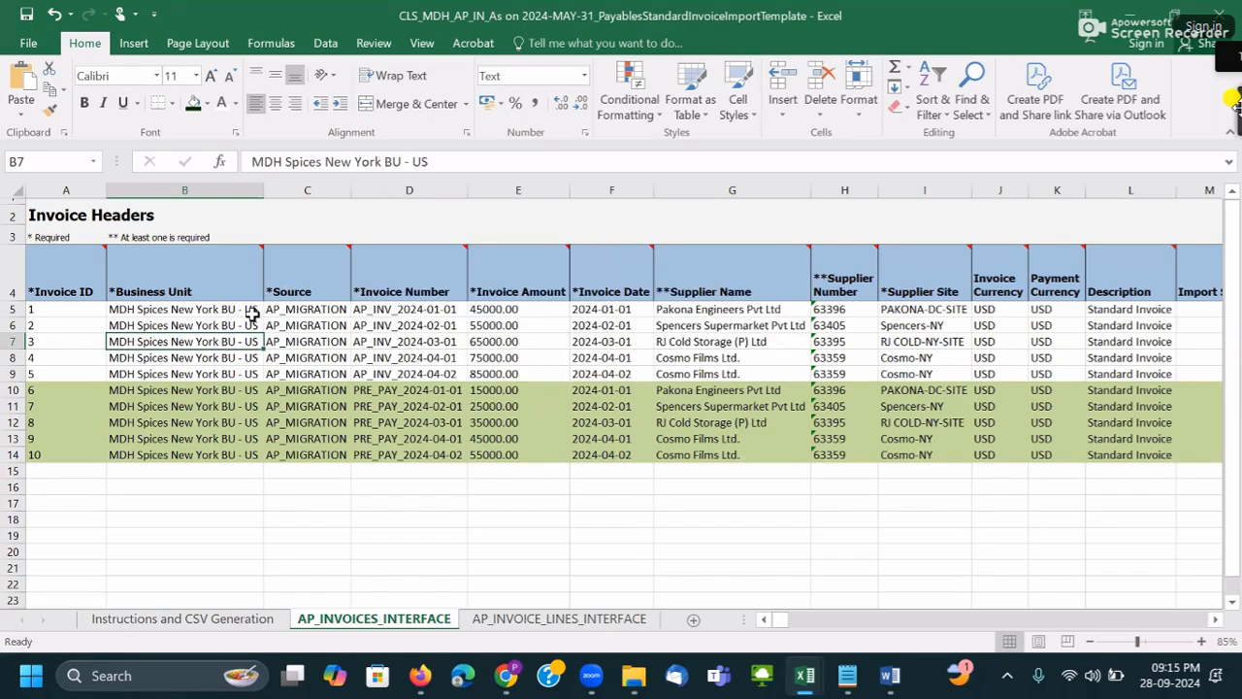
click(210, 307)
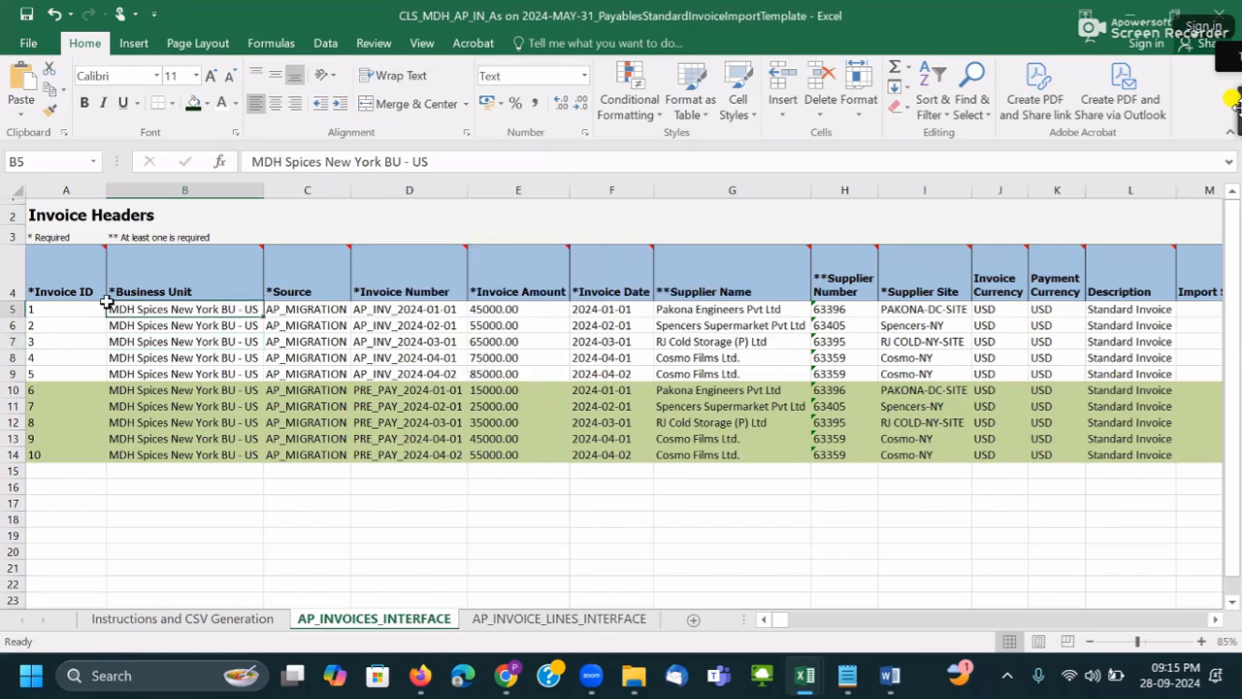
click(18, 189)
click(301, 328)
click(432, 308)
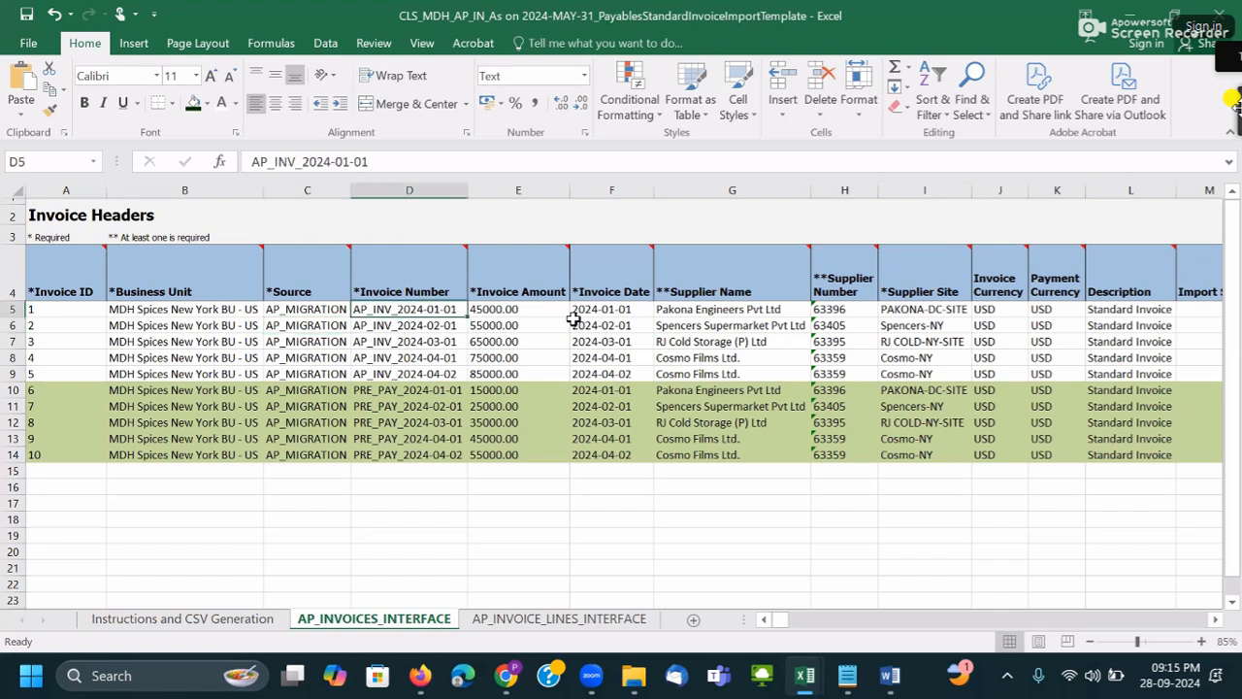
click(582, 324)
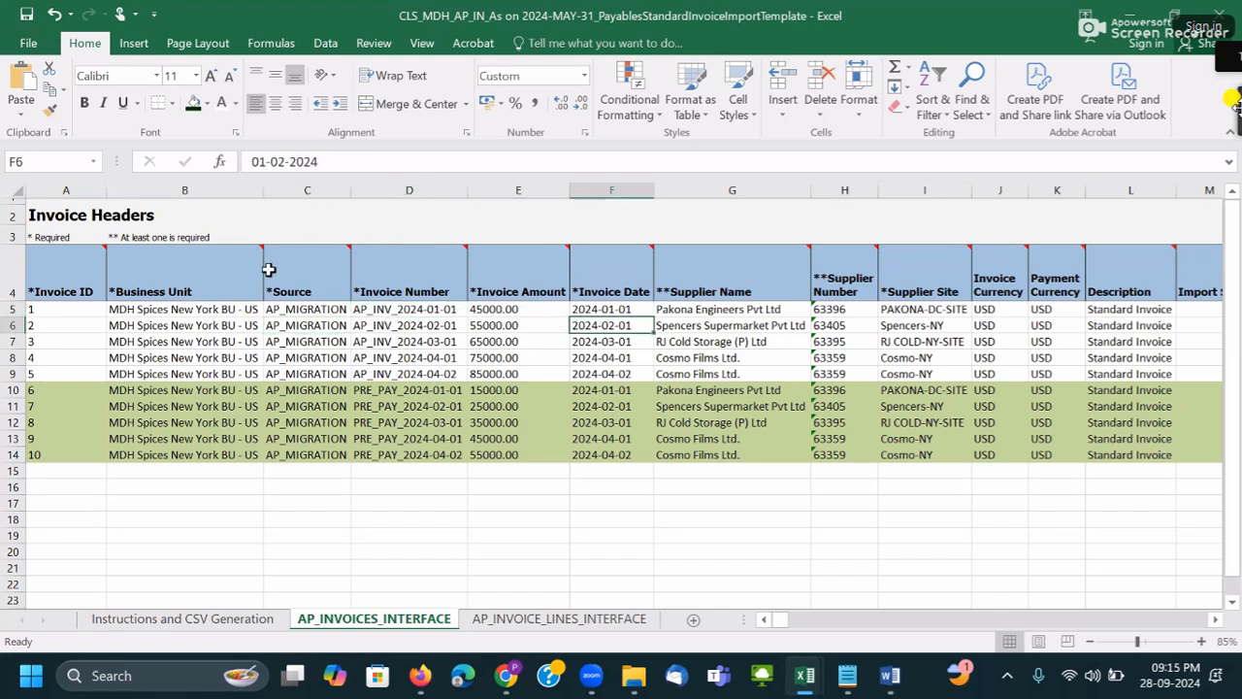
click(17, 189)
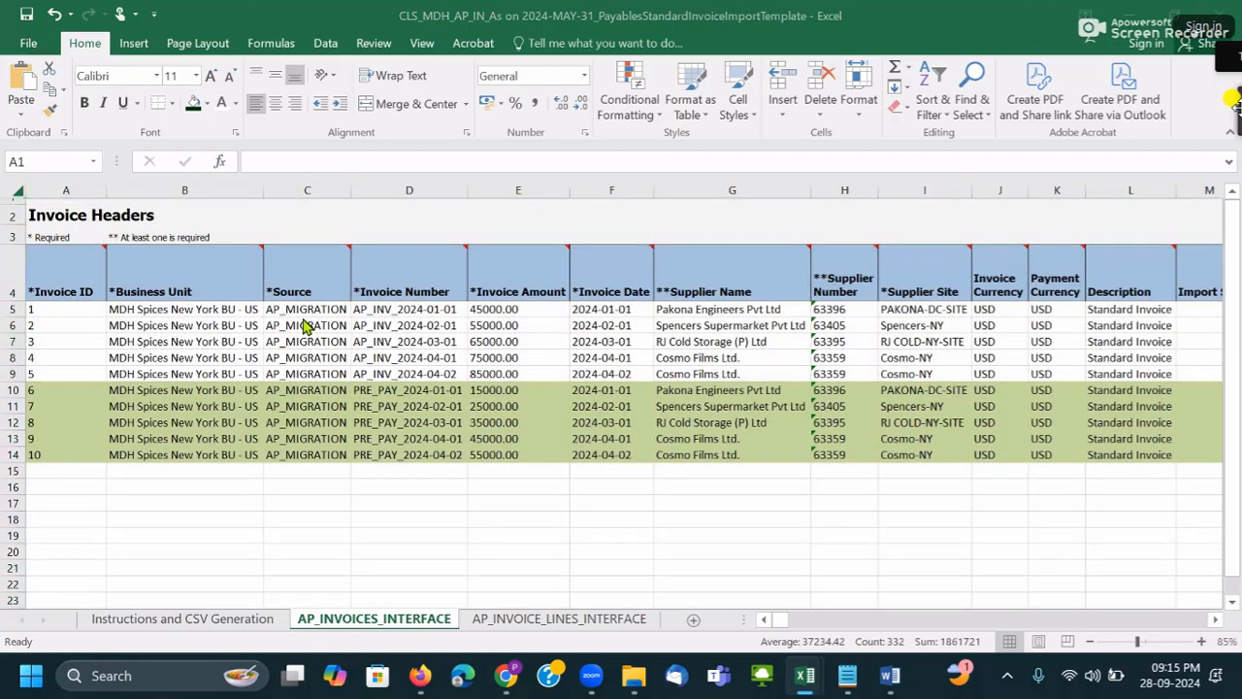
- Switch back to the AP Open Invoice Migration Observation Points document in Word at the Pre-Request Setups section
key(alt+Tab)
key(alt+Tab)
click(300, 328)
scroll(312, 402, up, 4)
click(299, 406)
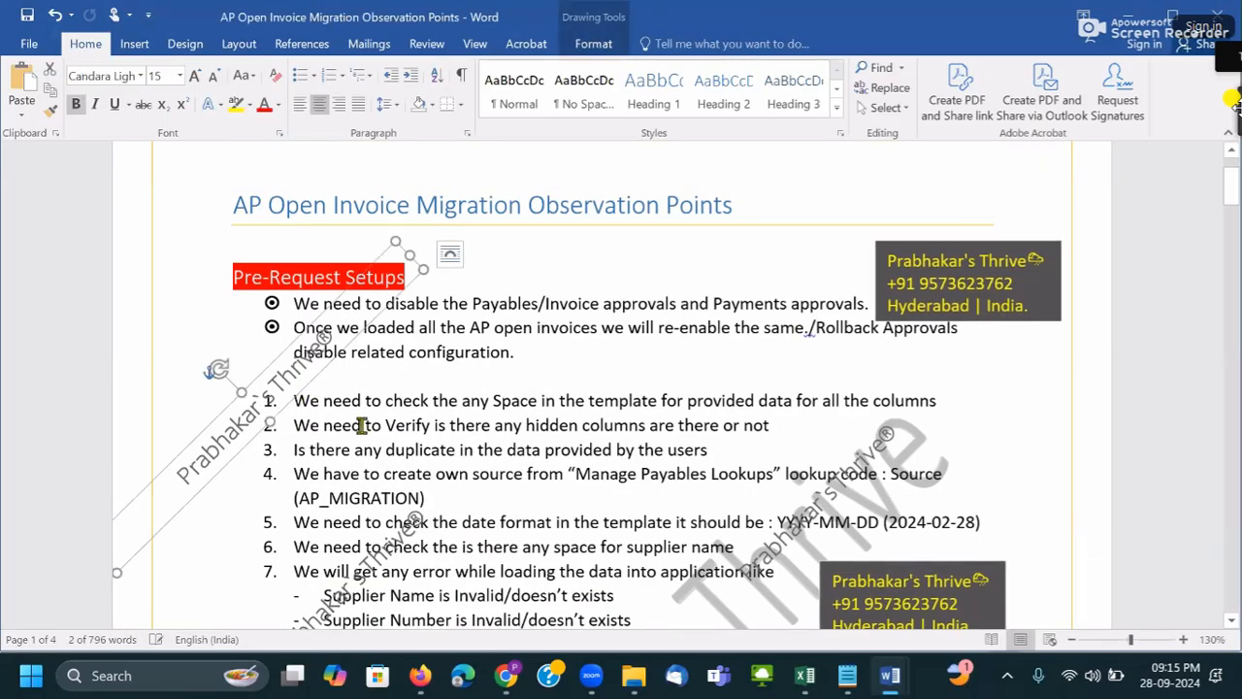
click(302, 401)
click(437, 378)
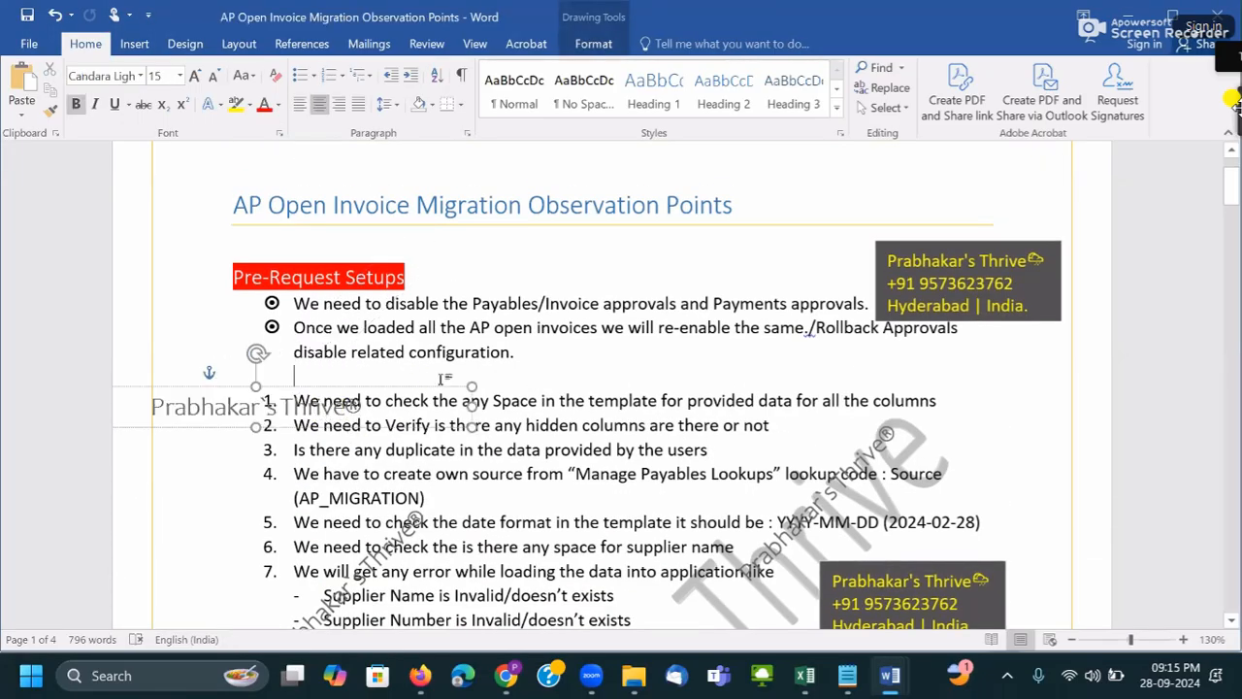
- Insert a new first numbered point reading "Once we receive the open invoices from the Business users" above the point about template spaces
click(307, 402)
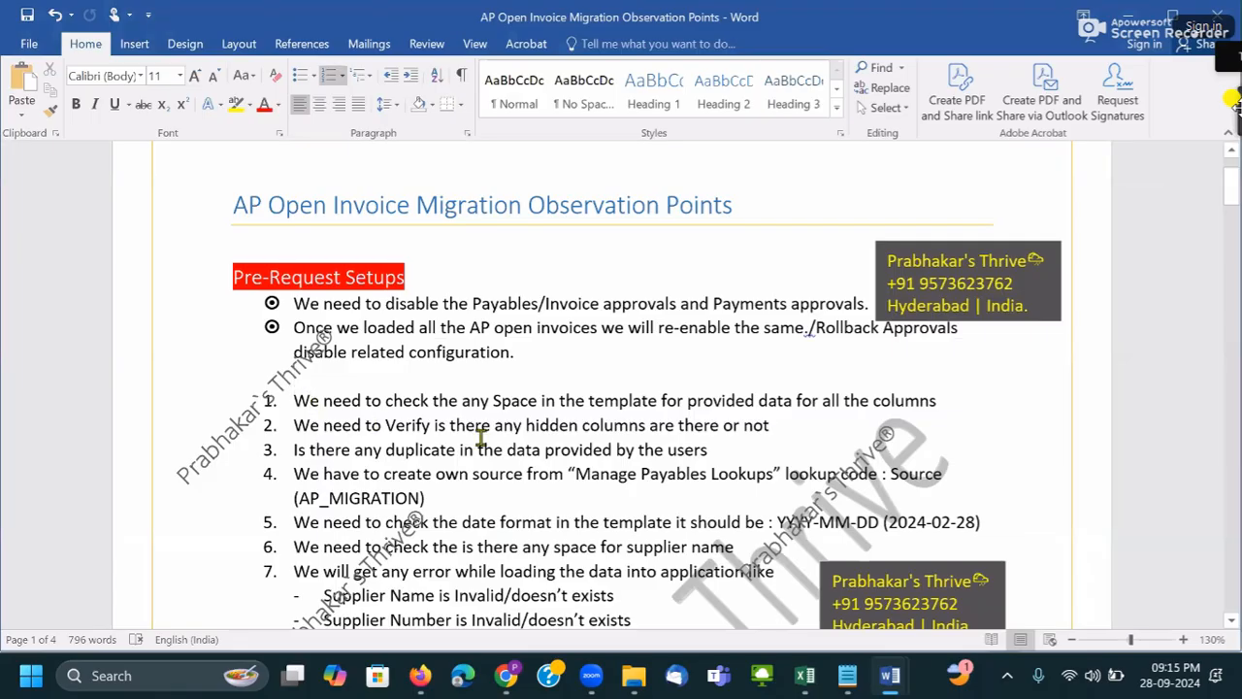
key(Return)
text(Once we receive the Data from)
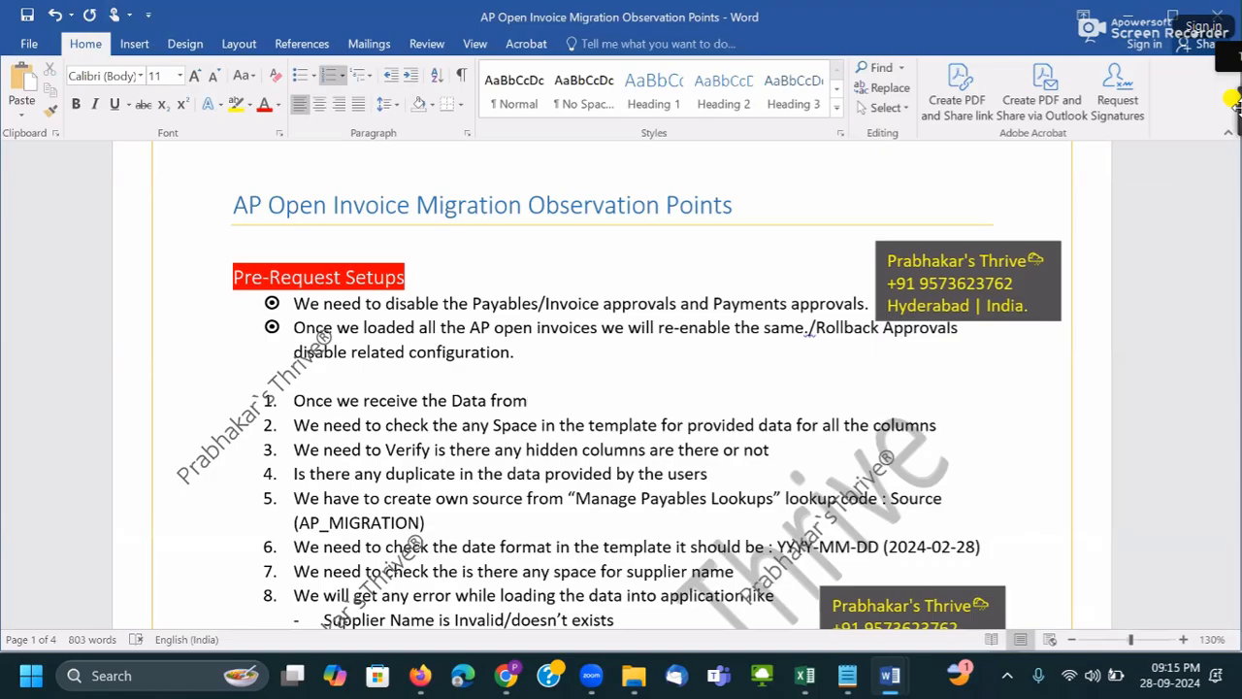
key(BackSpace)
key(BackSpace)
key(BackSpace)
key(BackSpace)
key(BackSpace)
key(BackSpace)
text(open in)
text(voices from the)
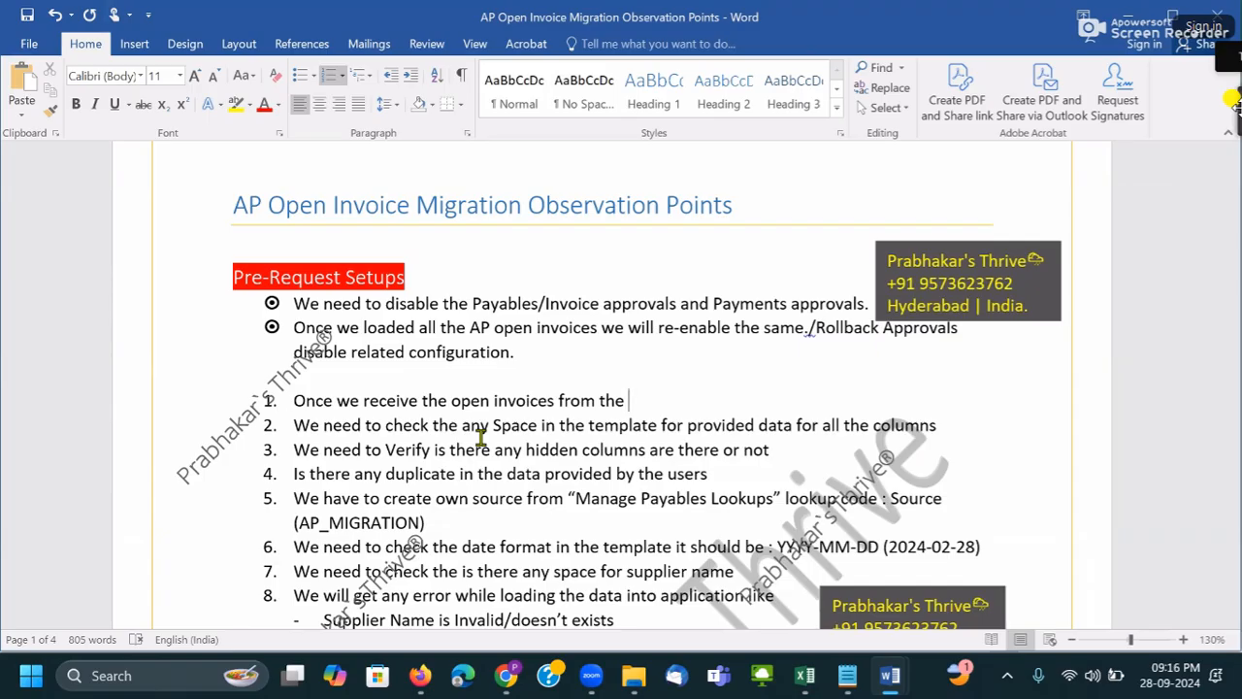
text( Business users)
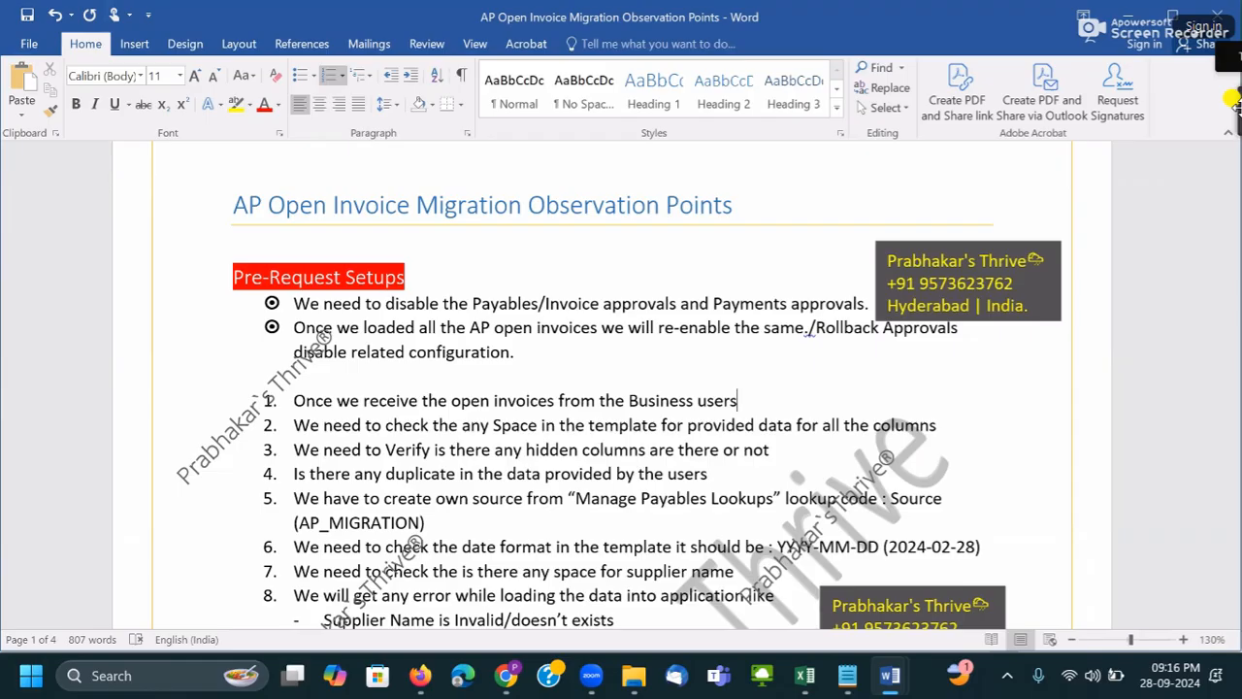
- Continue point 1 with "via AP FBDI template and the same FBDI template please don`t use for loading"
text(via AP FBDI tempaltes)
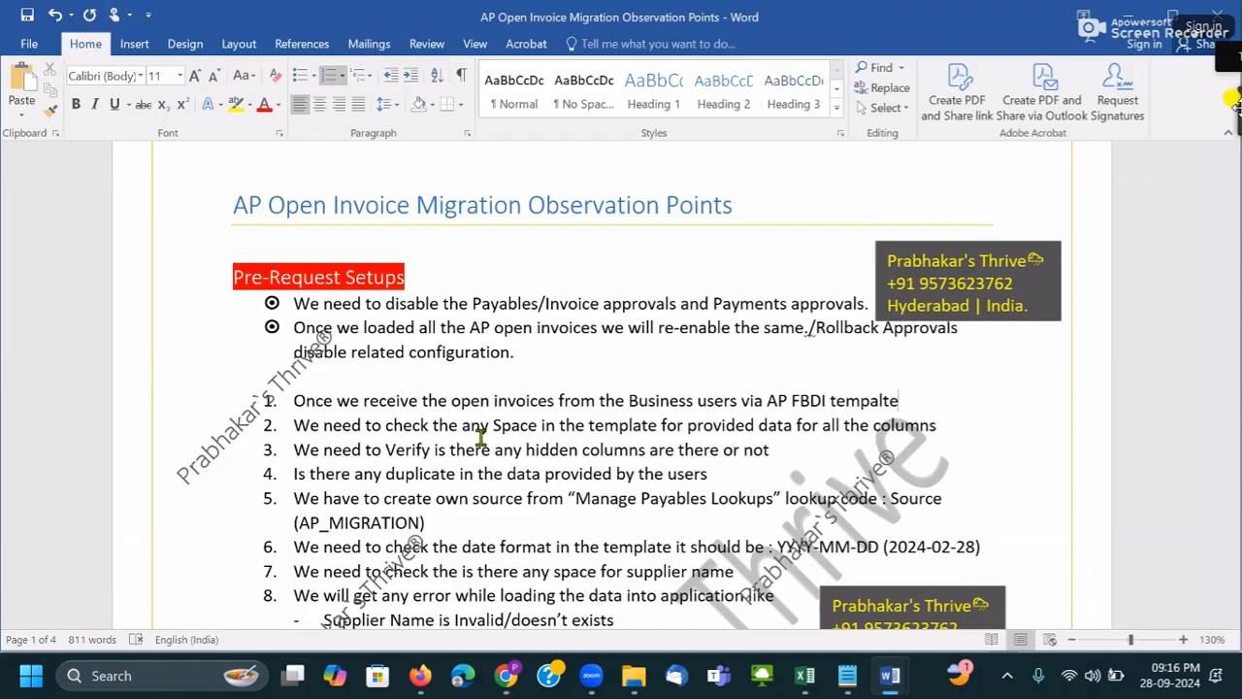
text(and the same )
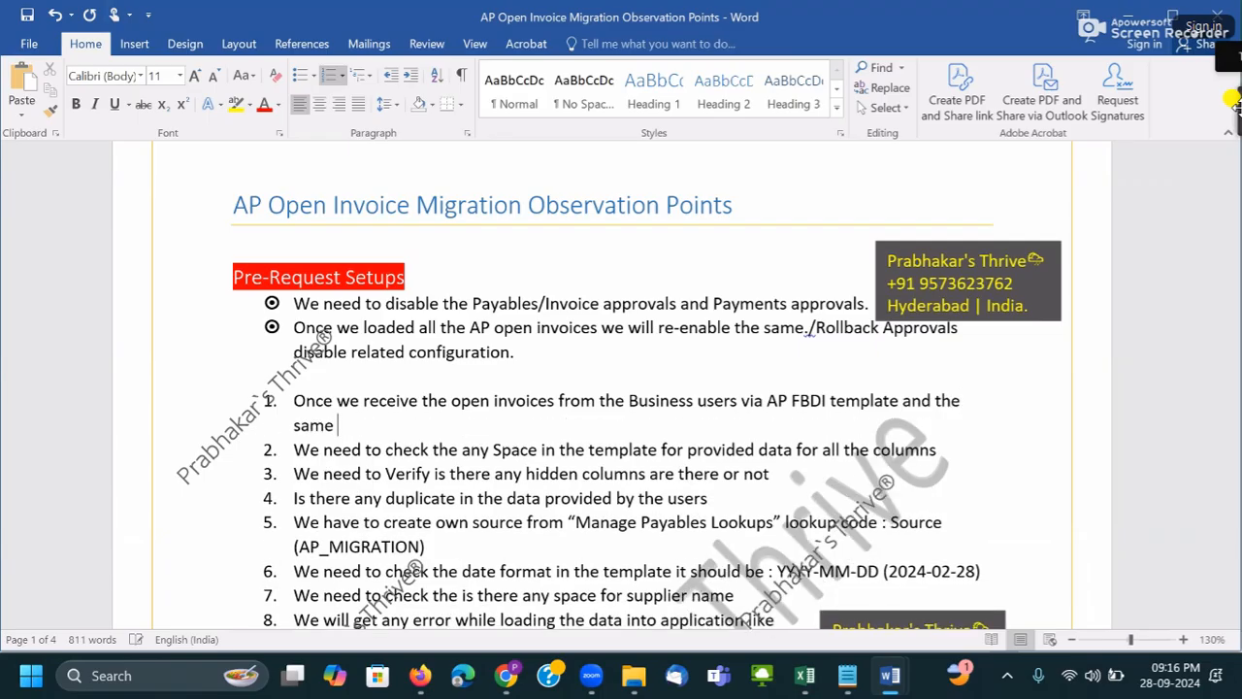
text(FBDI template )
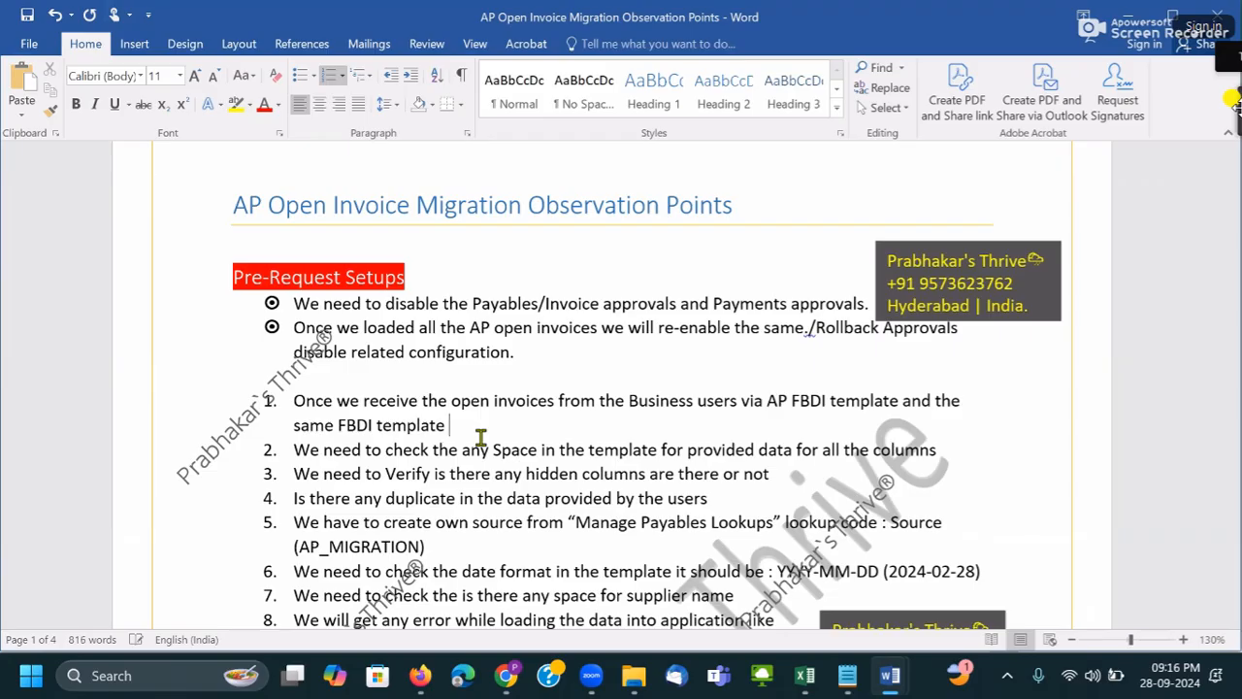
text(please don`t use for loadin)
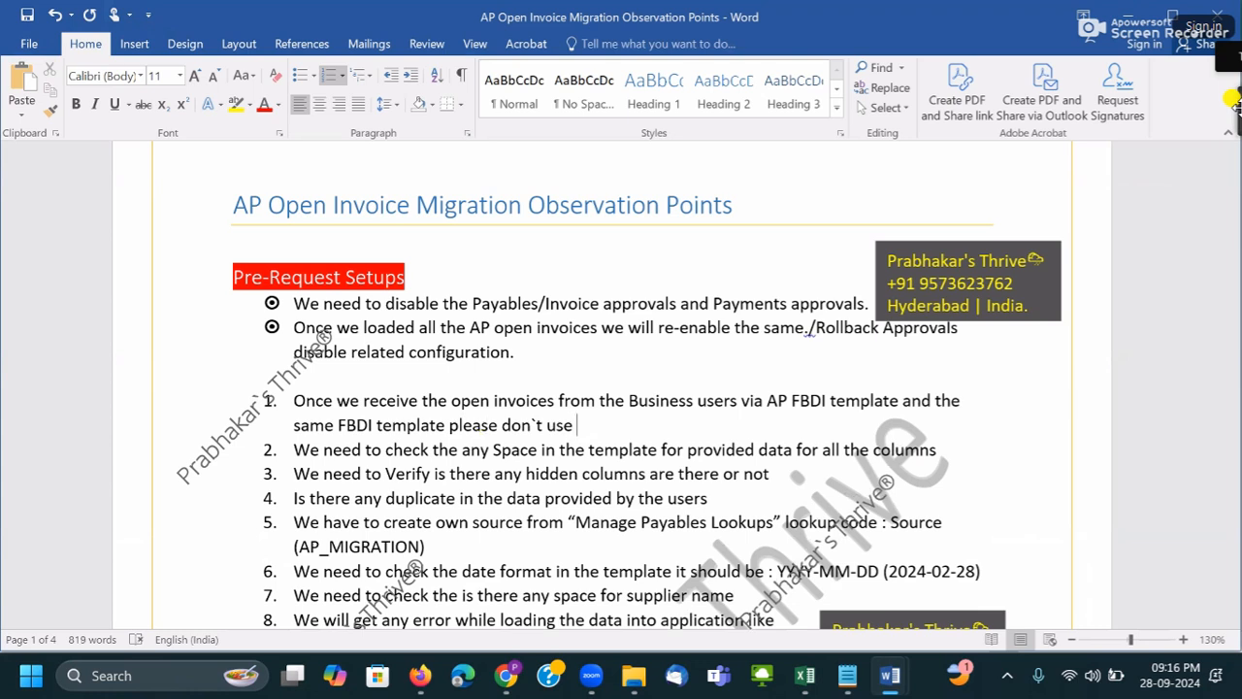
text(g)
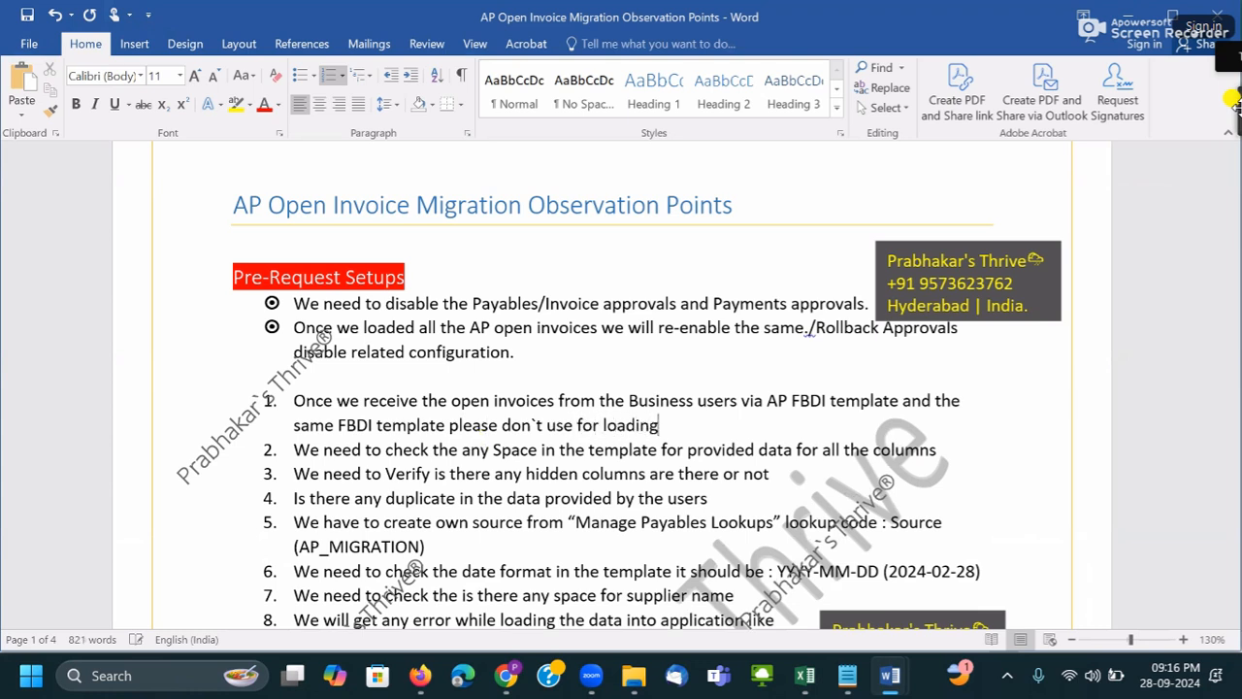
- Continue point 1 with ", as reecommded always we can download latest FBDT template from docs.oracle"
text(, as reecomm)
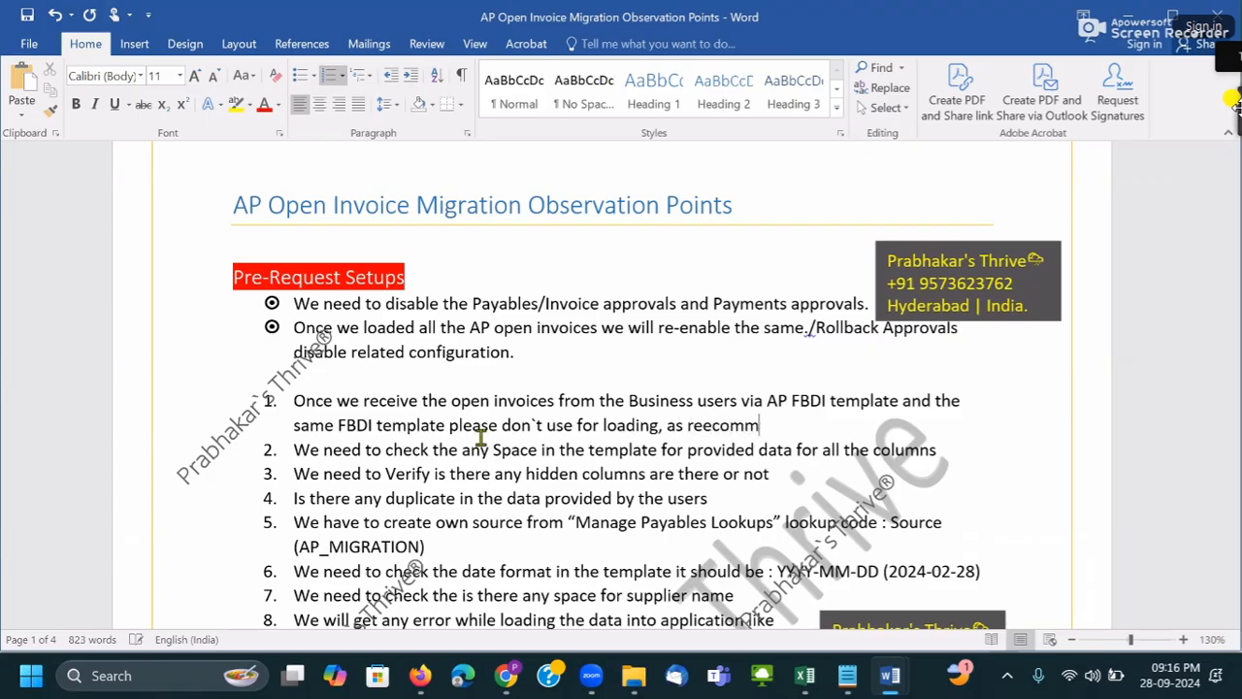
text(ded alwa)
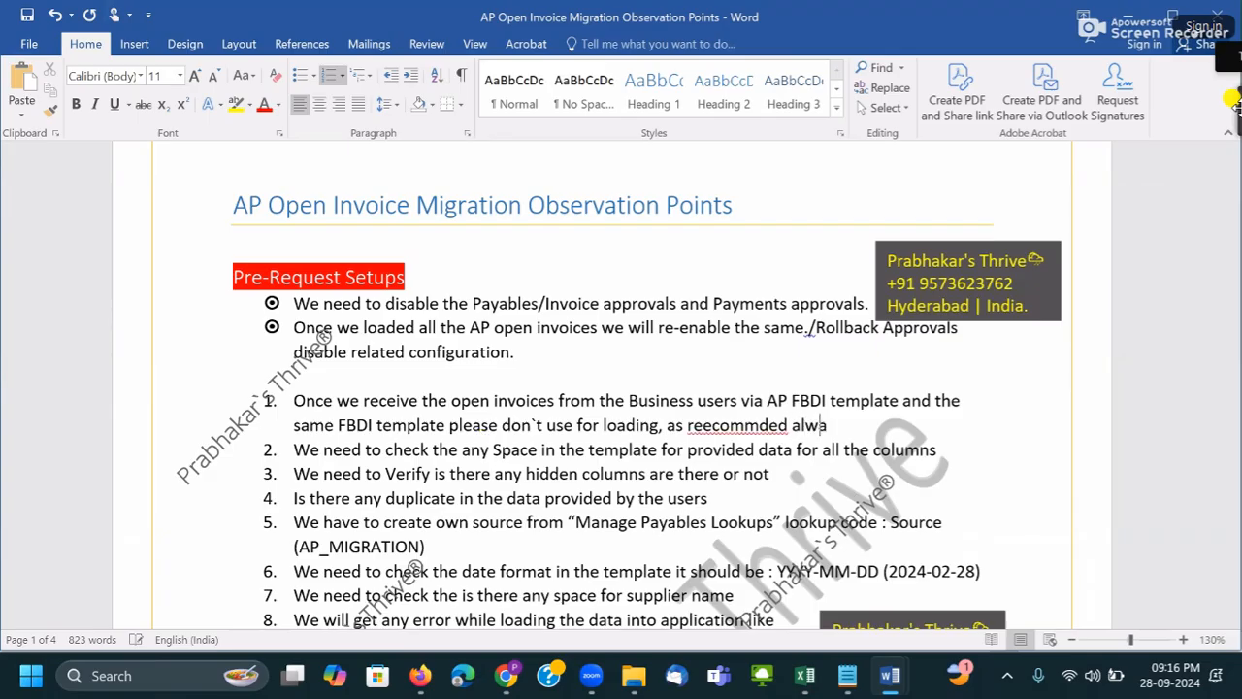
text(ys we can dowl)
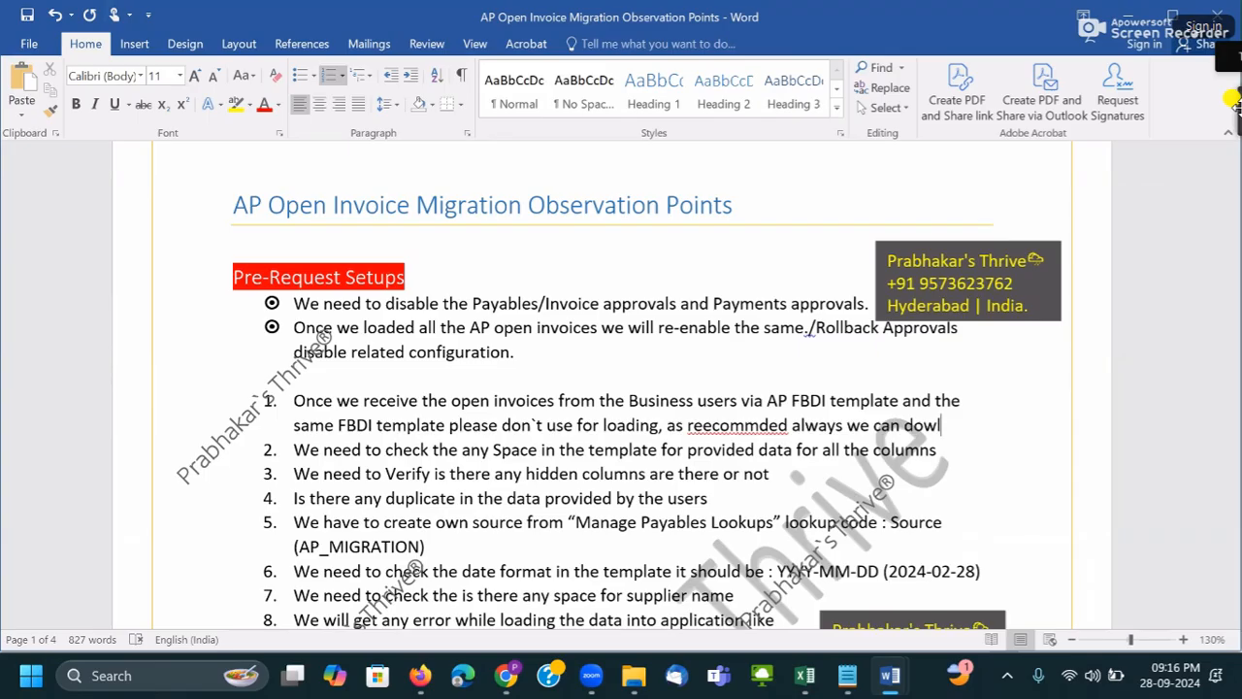
text(nload latest)
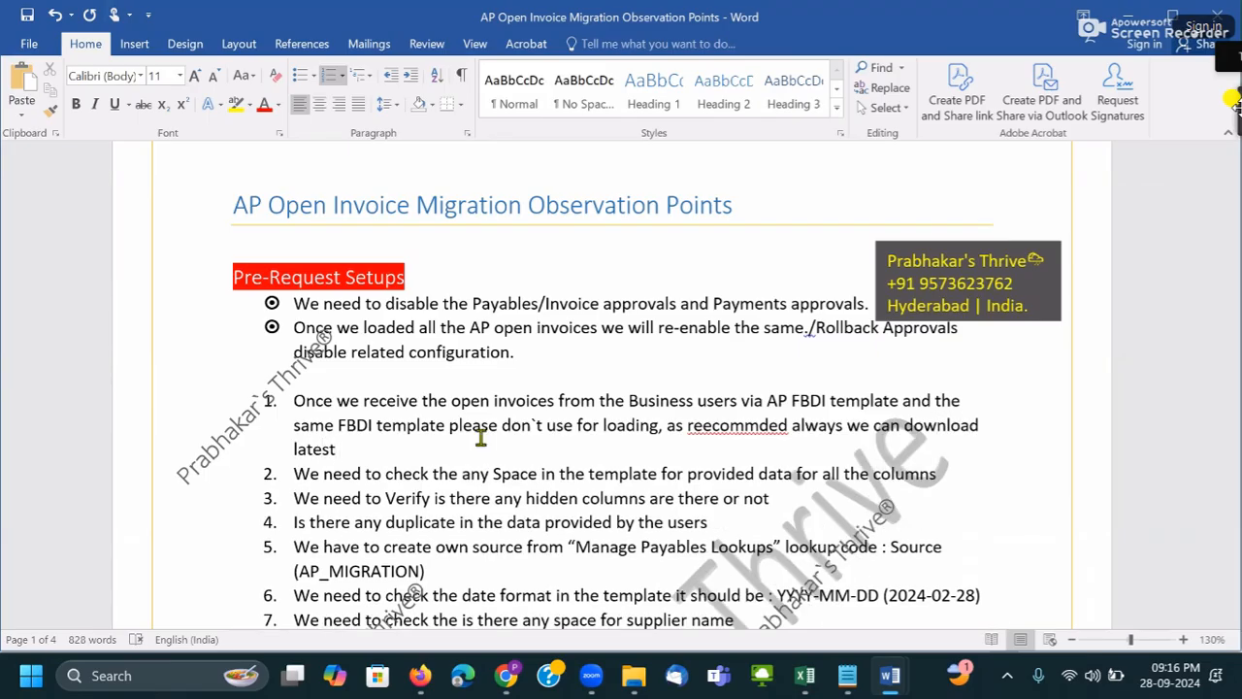
text( FBDT teml)
text(a)
text(ate from )
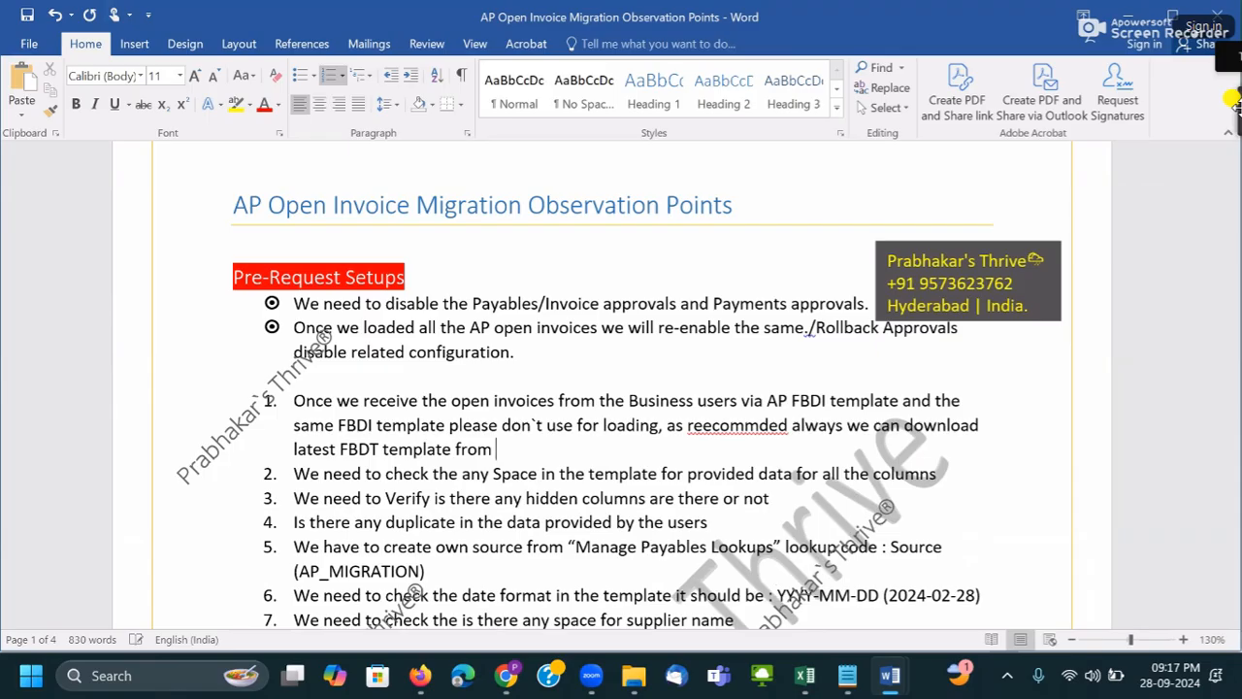
text(docs.oracle)
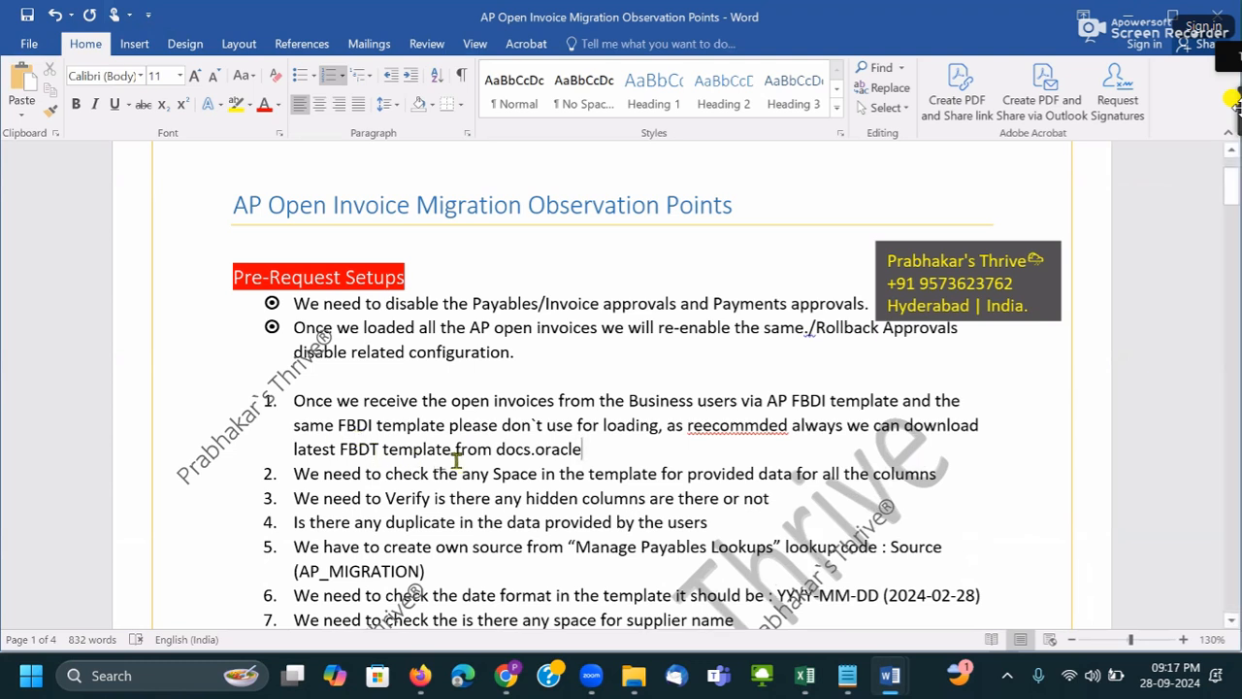
- Insert "(24C.24D)" directly after the word "latest" in point 1
click(336, 449)
text((24)
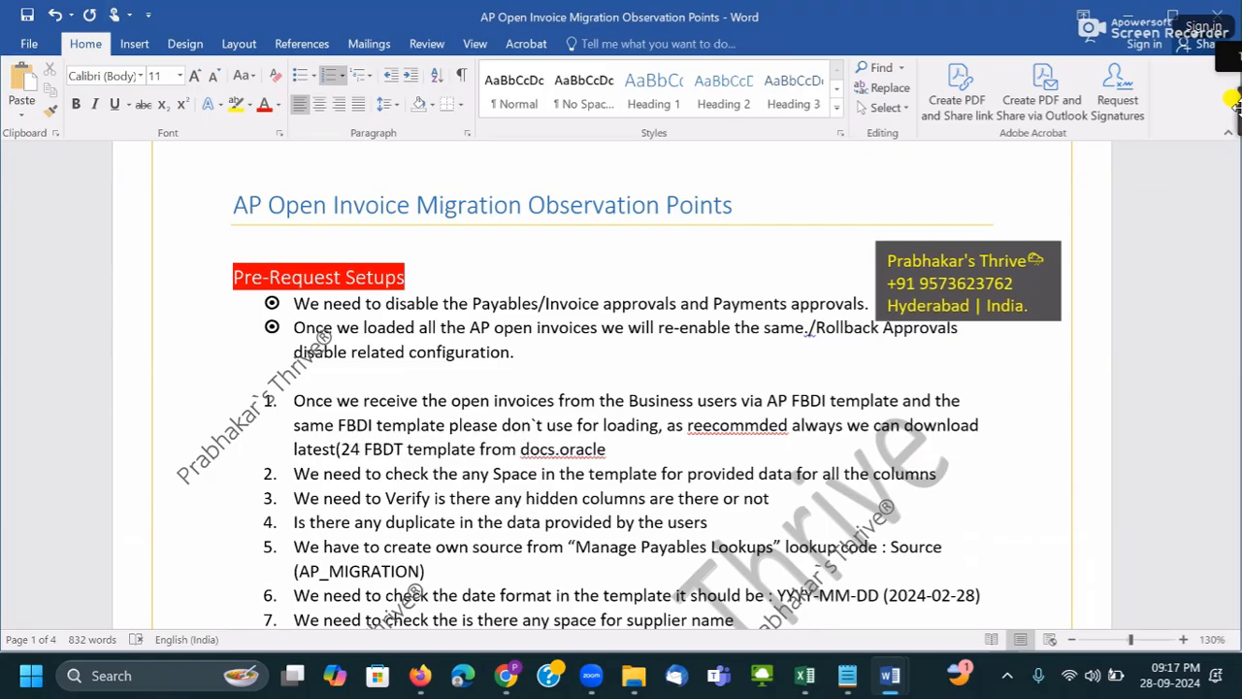
text(C))
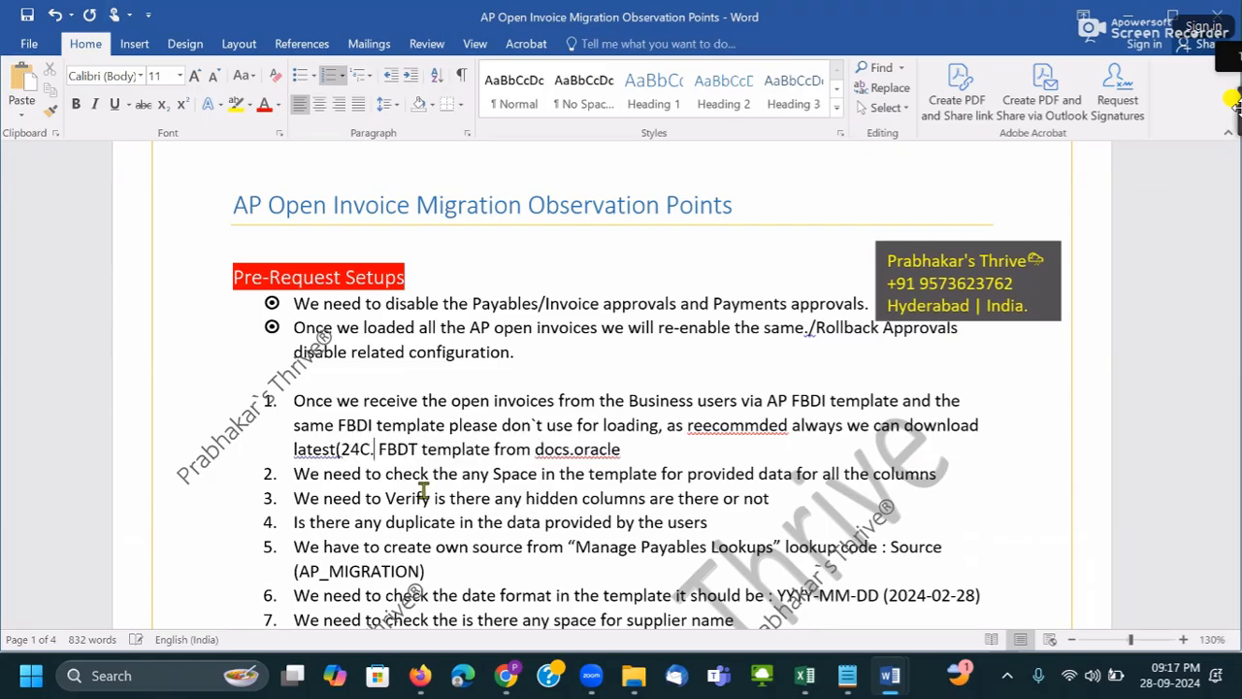
text(.24D)
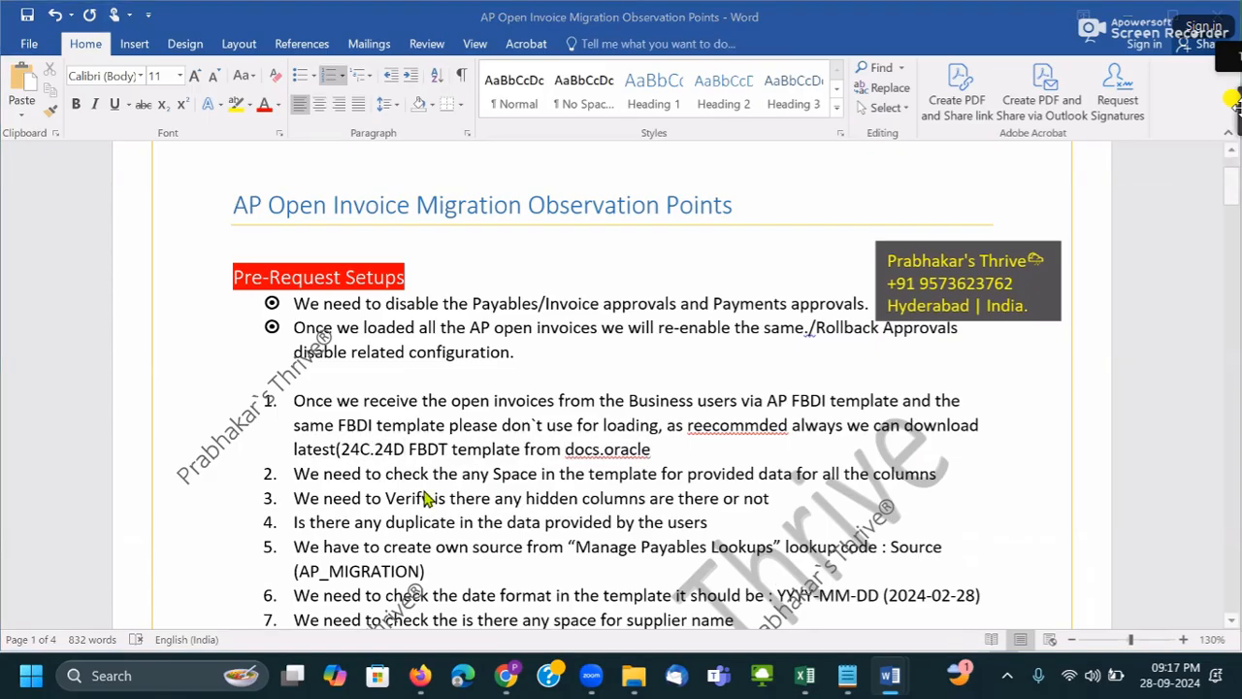
text())
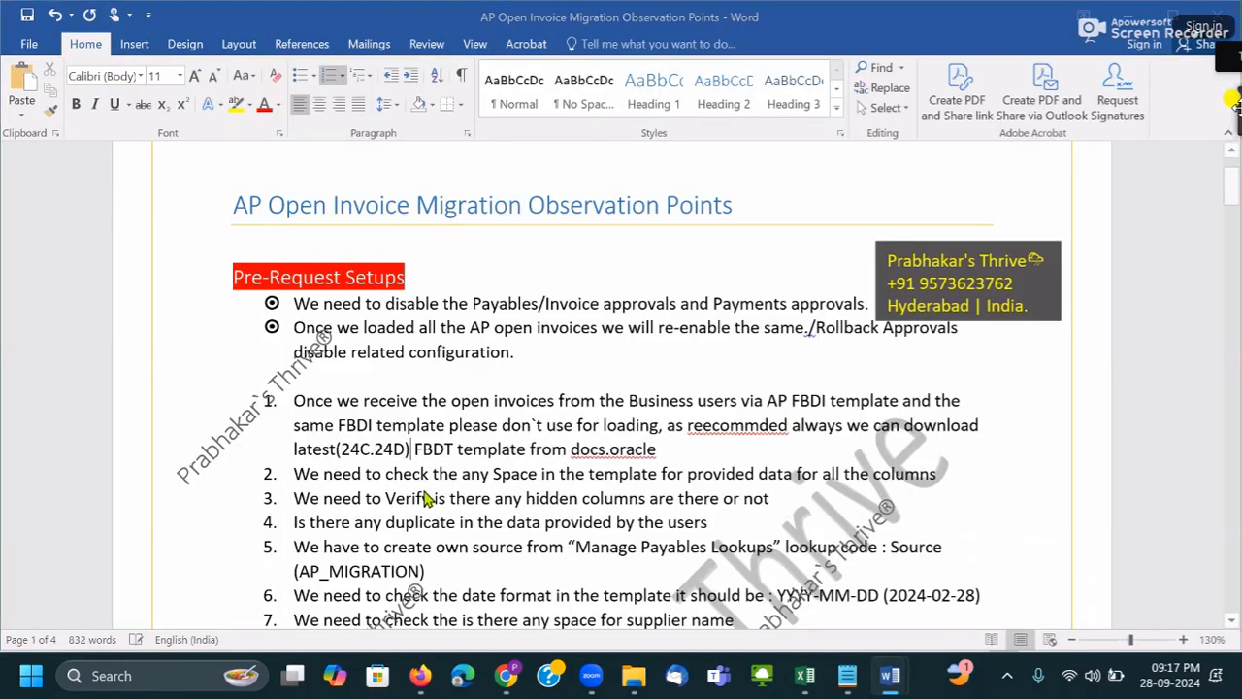
- Switch to Chrome and open docs.oracle.com/en/cloud/saas/financials/24b/oefbf/index.html in a new browser tab
key(alt+Tab)
click(505, 675)
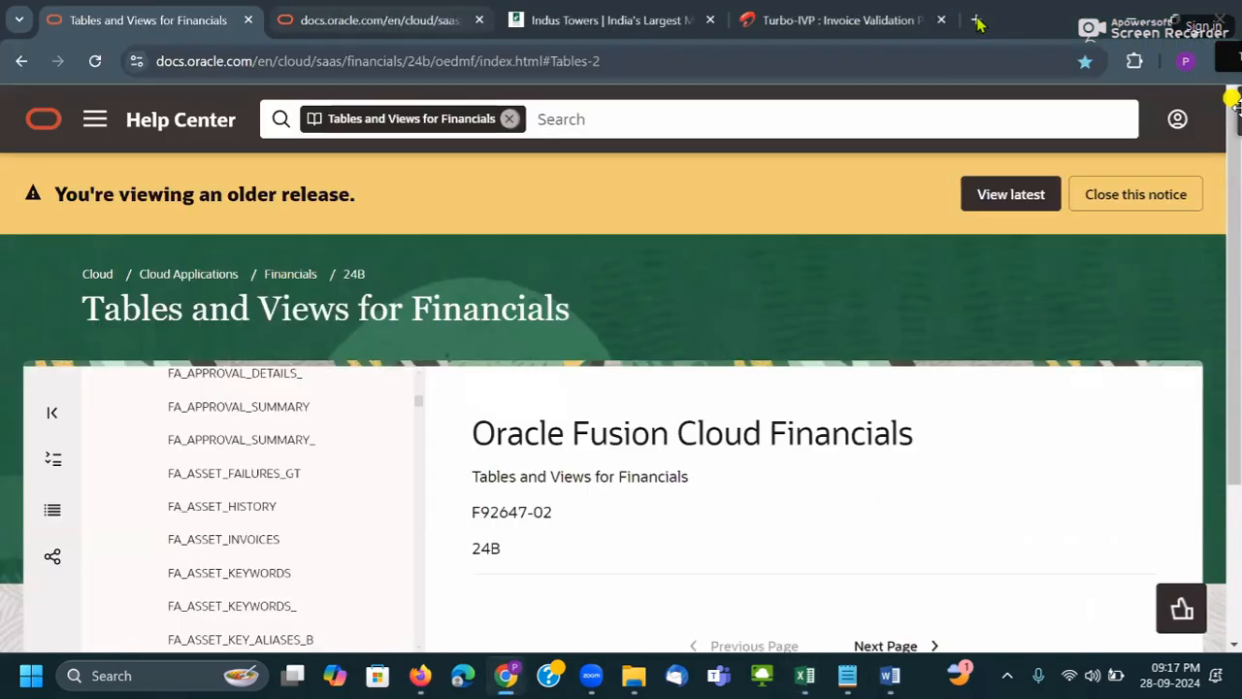
key(ctrl+t)
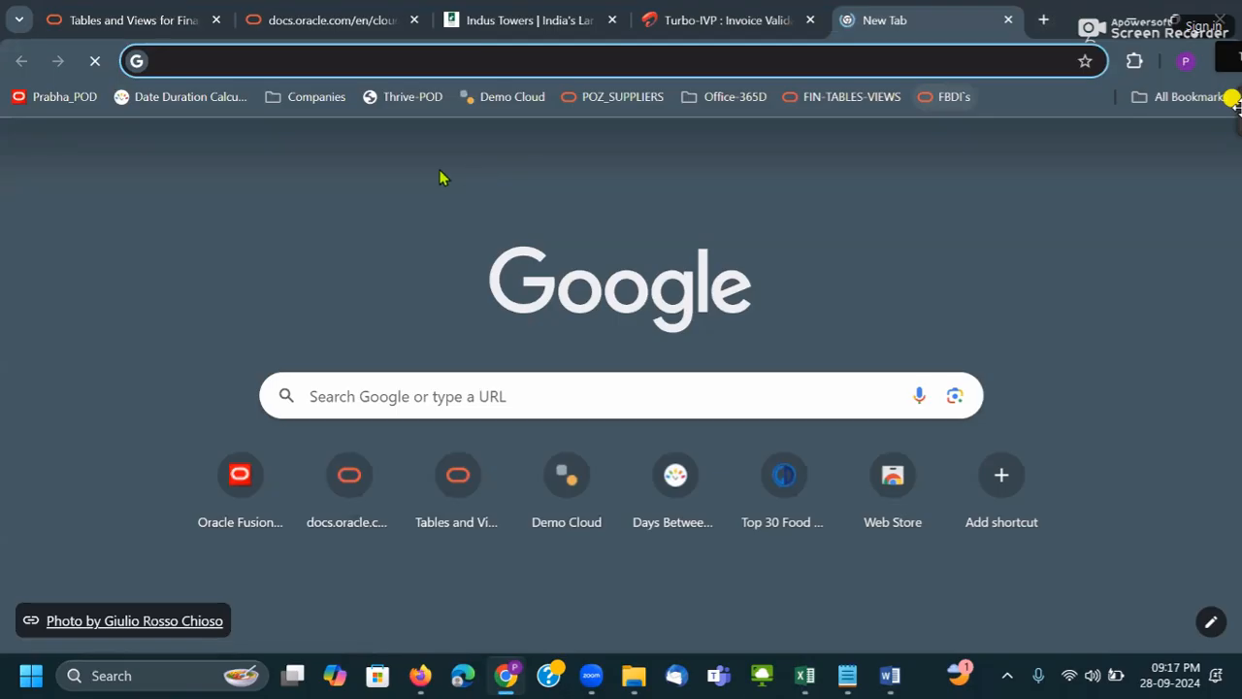
text(docs.oracle.com/en/cloud/saas/financials/24b/oefbf/index.html)
key(Return)
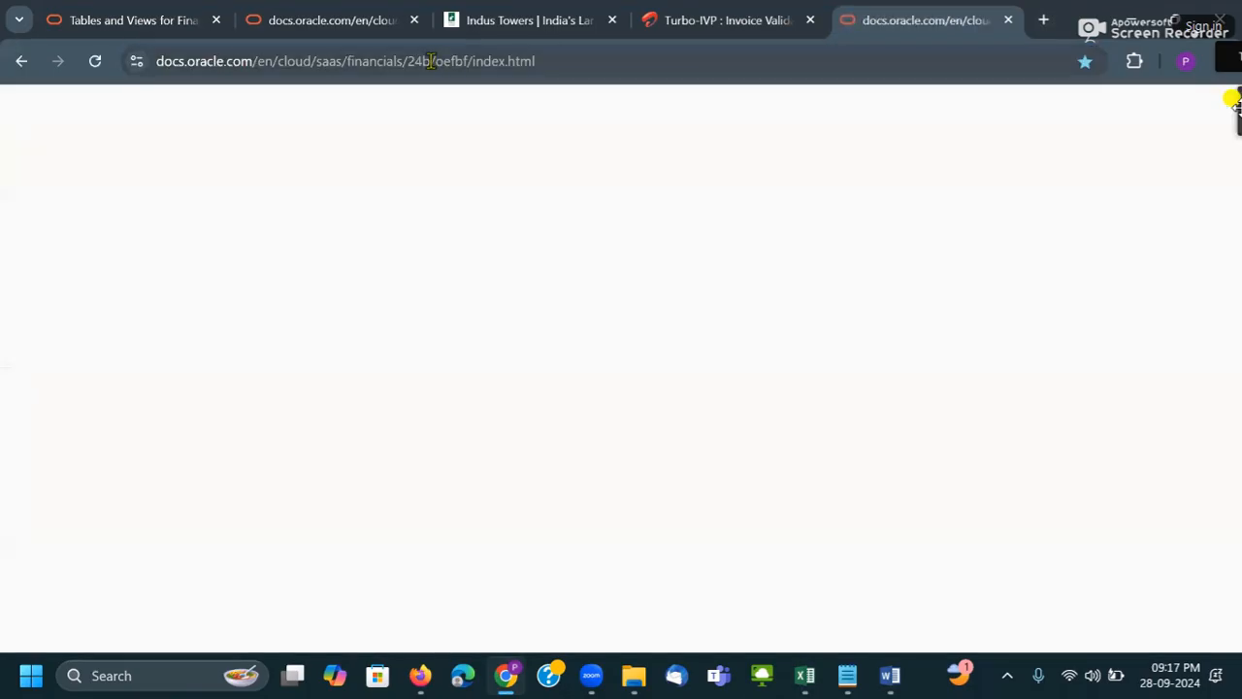
- Search Google for the guide's address with release 24c, open the "File-Based Data Import (FBDI) for Financials" result, and look over its contents and release
double_click(431, 61)
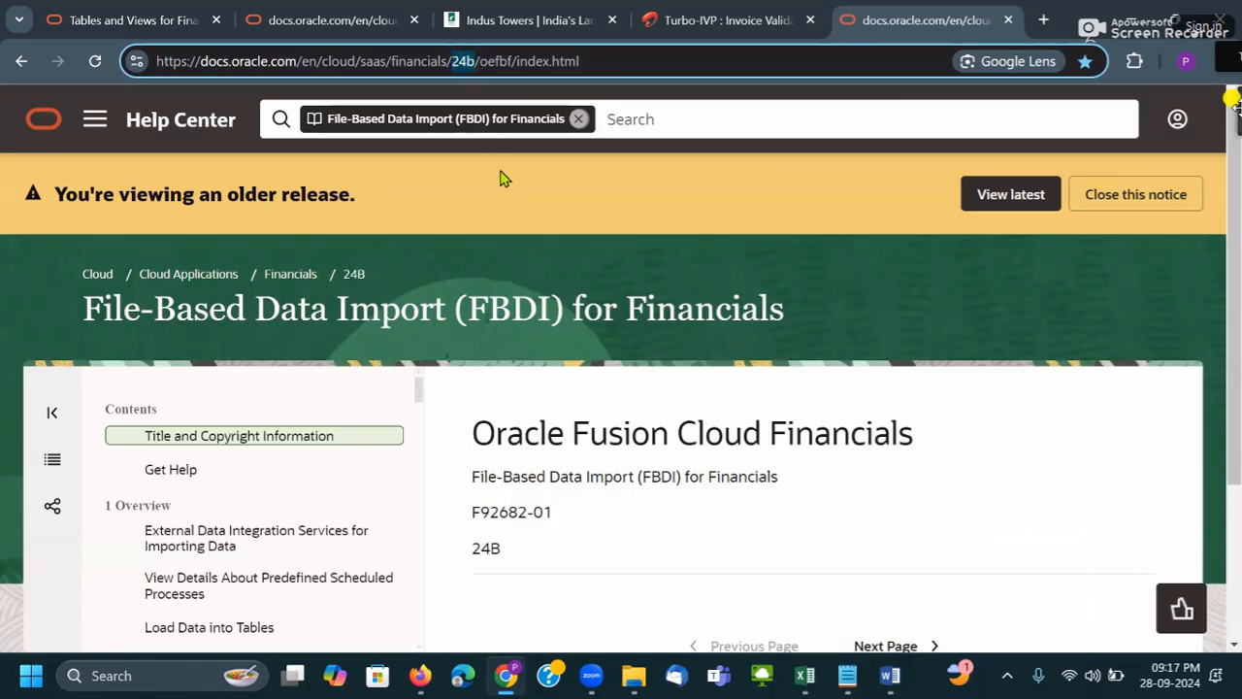
click(476, 61)
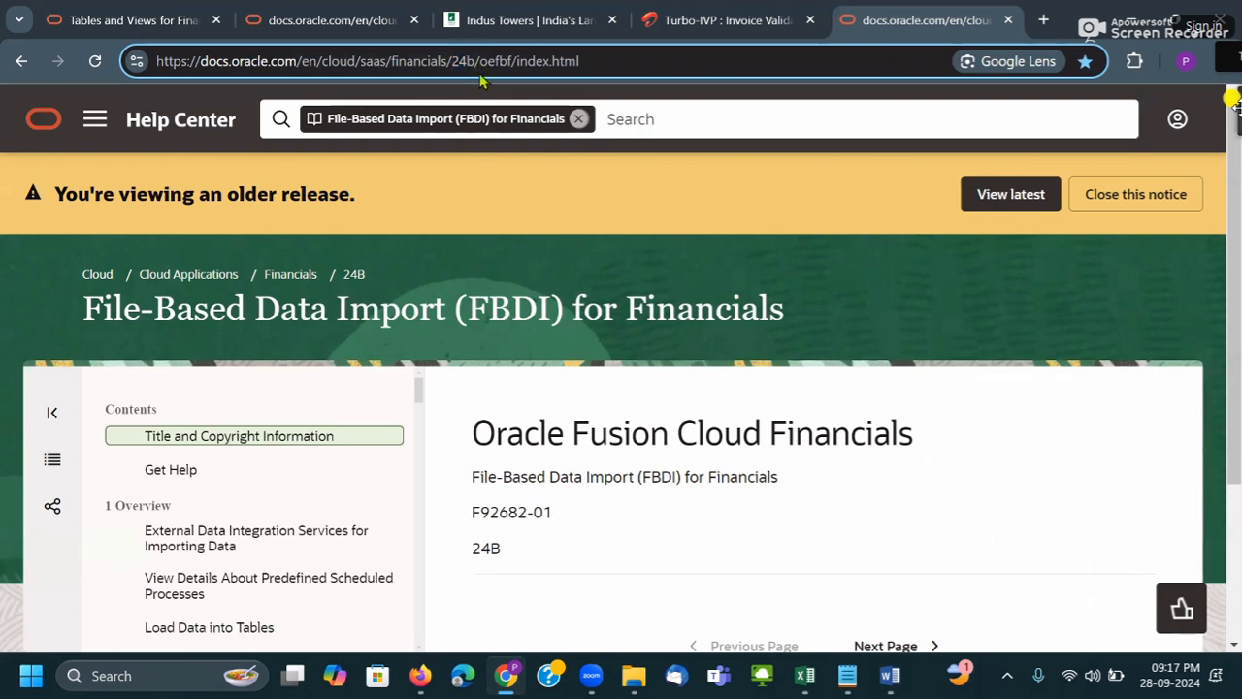
key(BackSpace)
text(c)
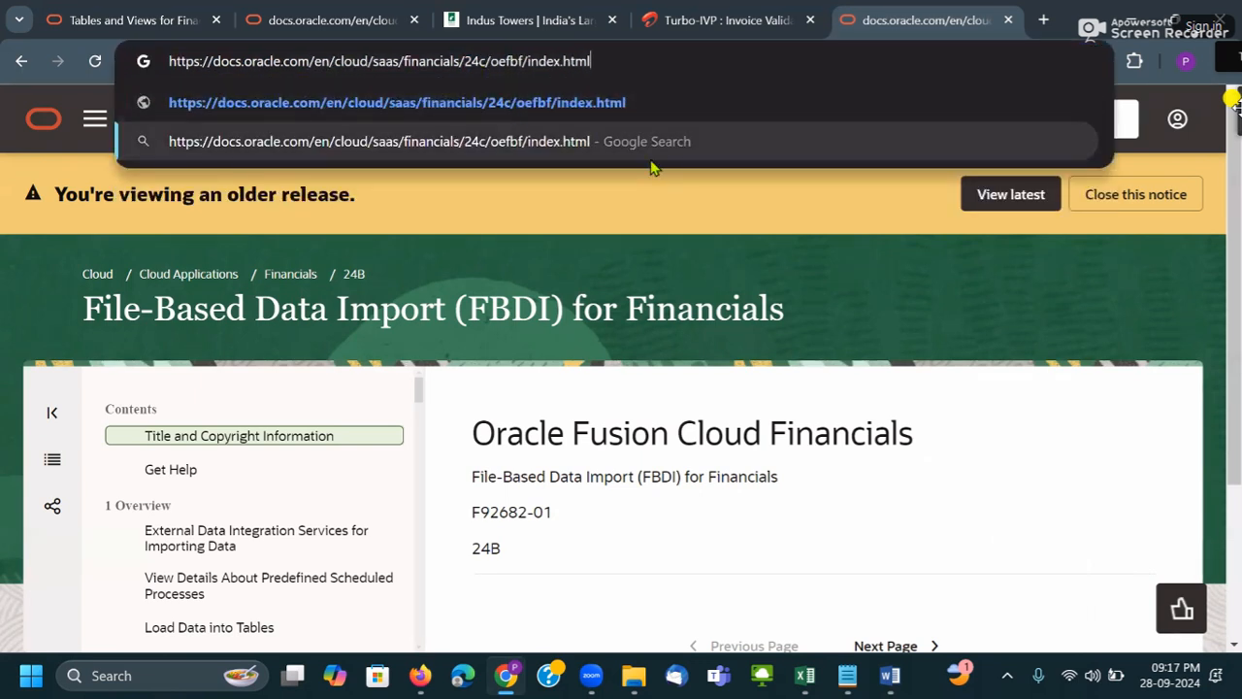
click(652, 164)
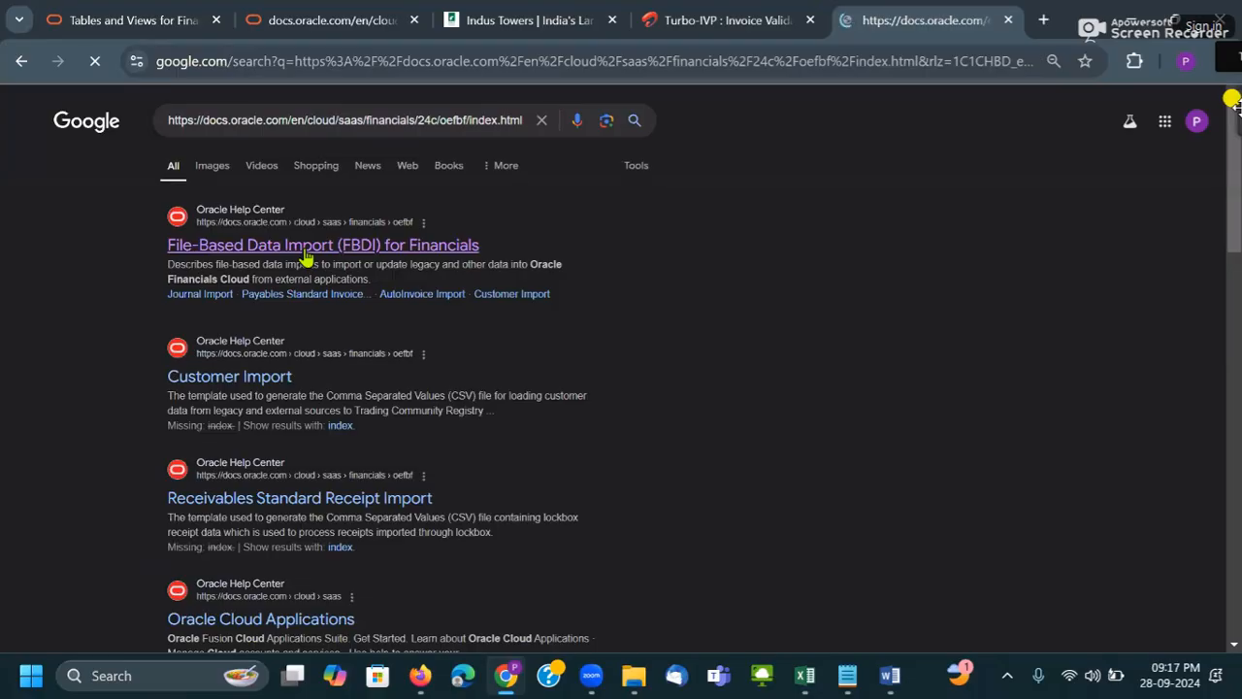
click(305, 245)
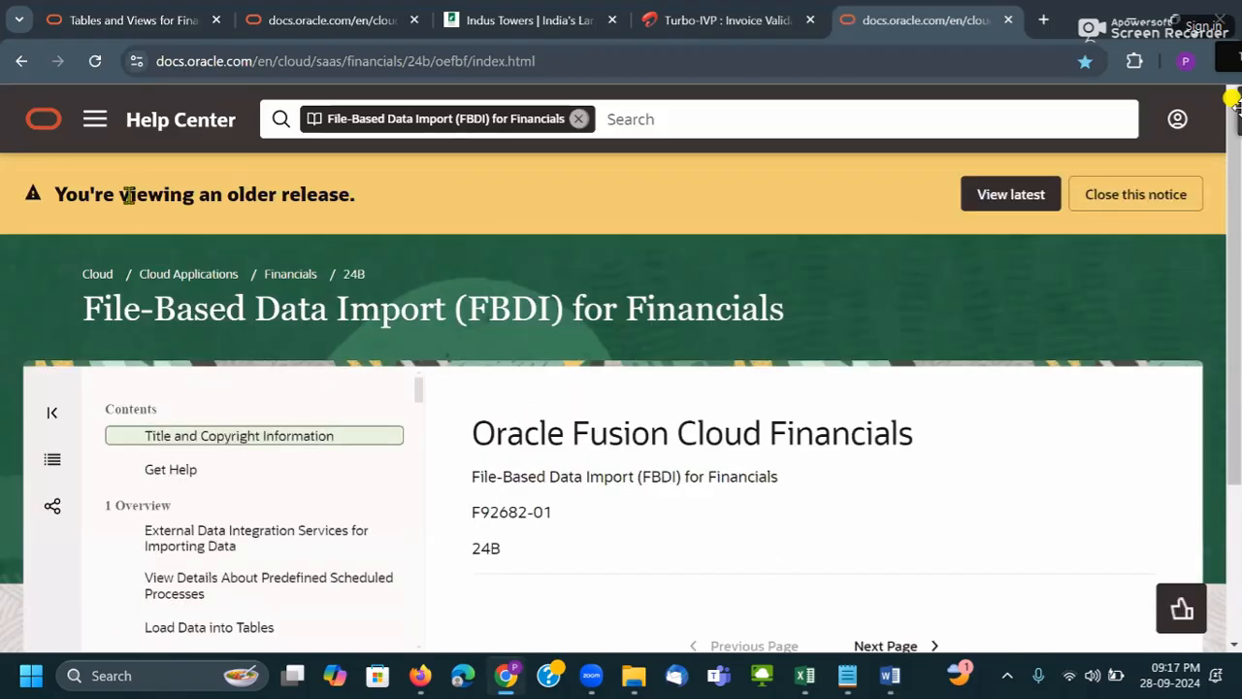
scroll(433, 266, down, 2)
scroll(579, 277, down, 1)
scroll(593, 294, up, 3)
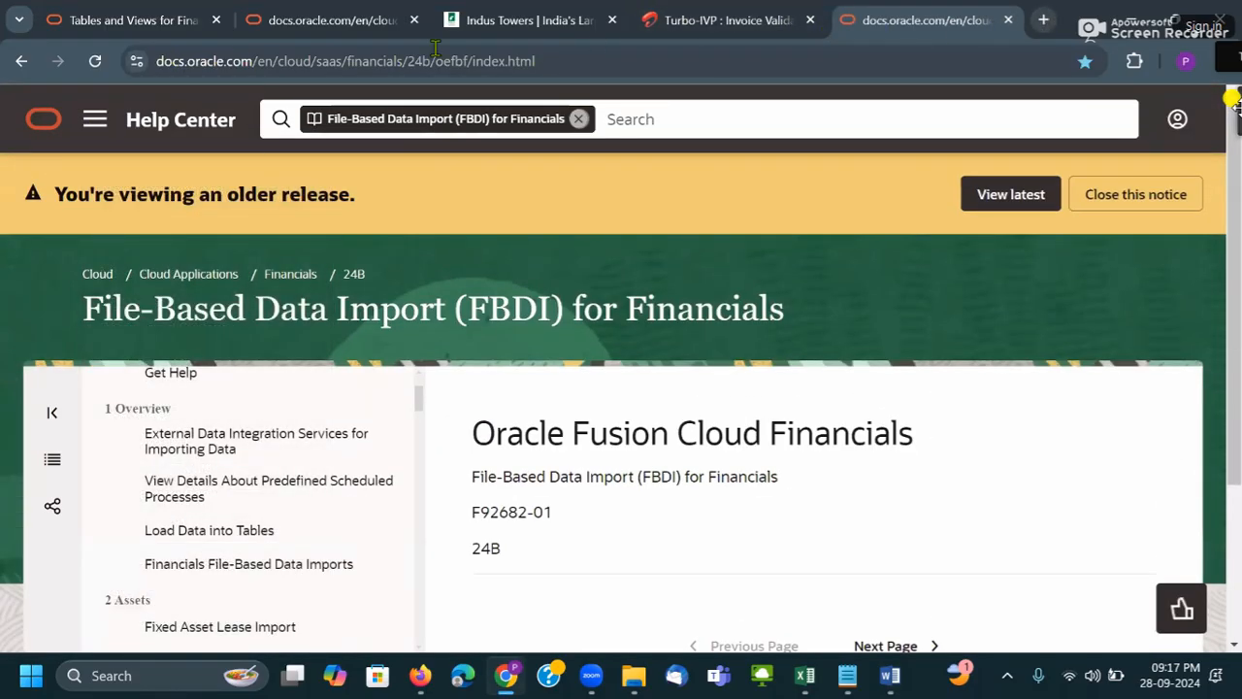
double_click(411, 62)
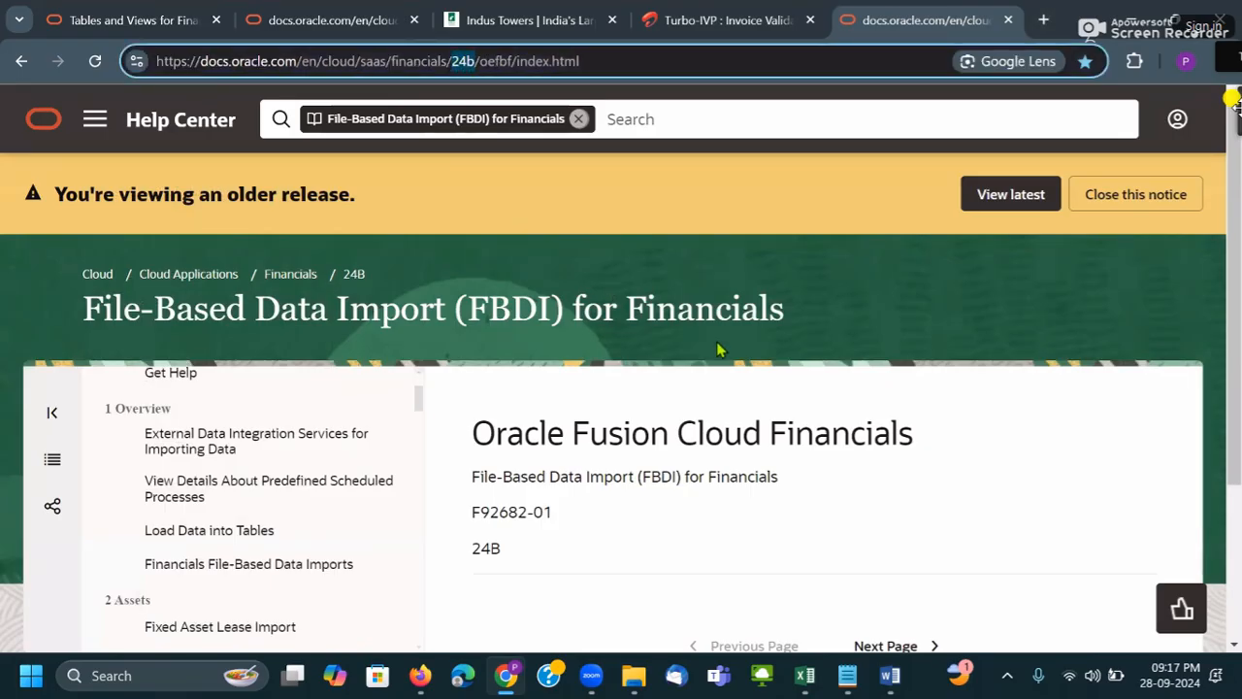
- Switch to Word, add ".com" after "docs.oracle" in point 1, and correct the misspelled "reecommded" to "recommend"
key(alt+Tab)
key(alt+Tab)
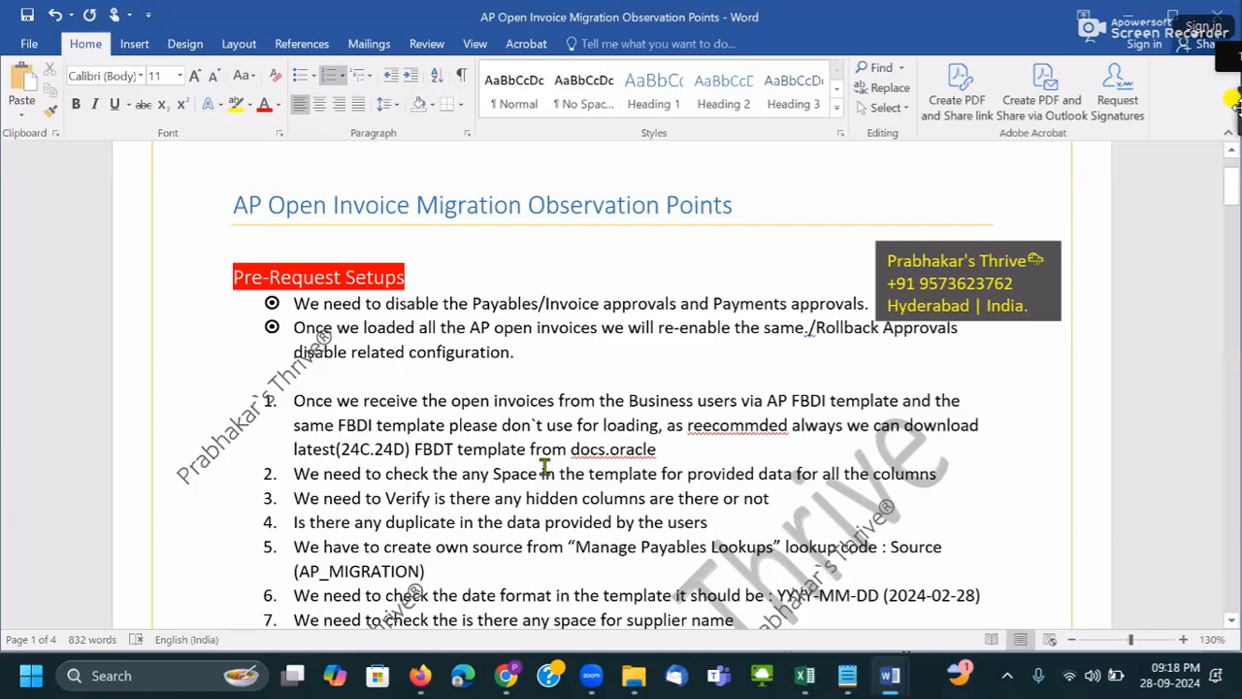
click(663, 448)
text(.com)
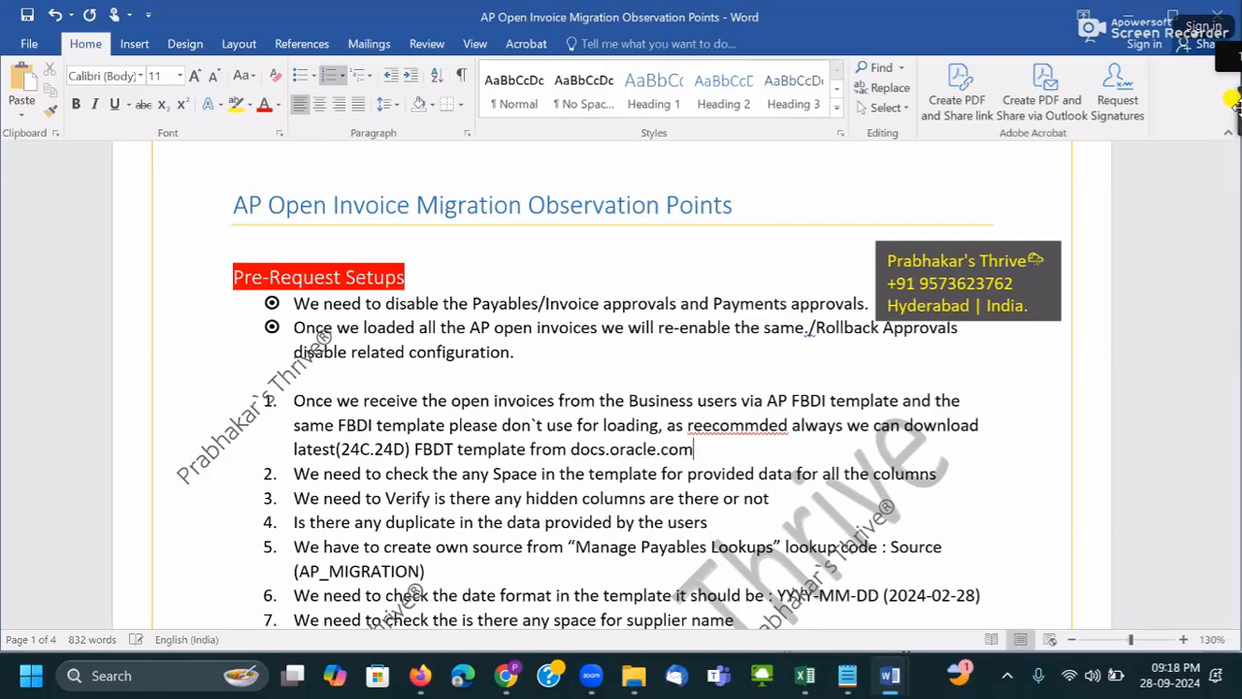
right_click(750, 436)
click(720, 431)
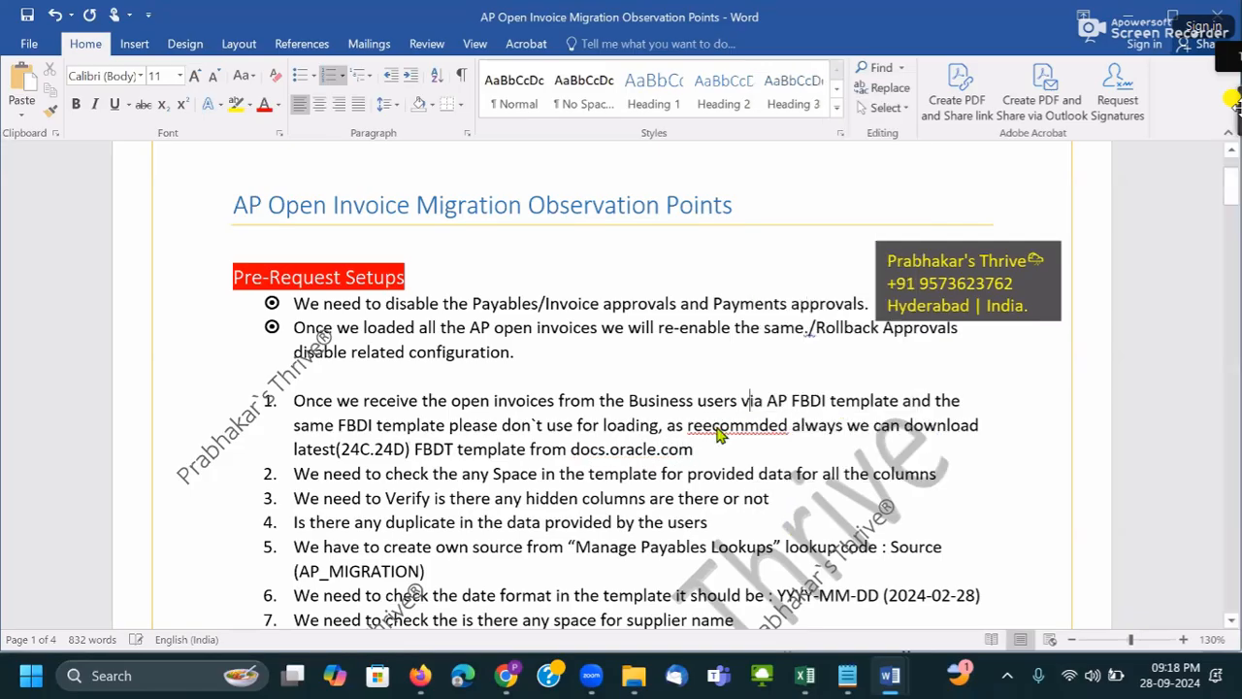
right_click(721, 431)
click(640, 451)
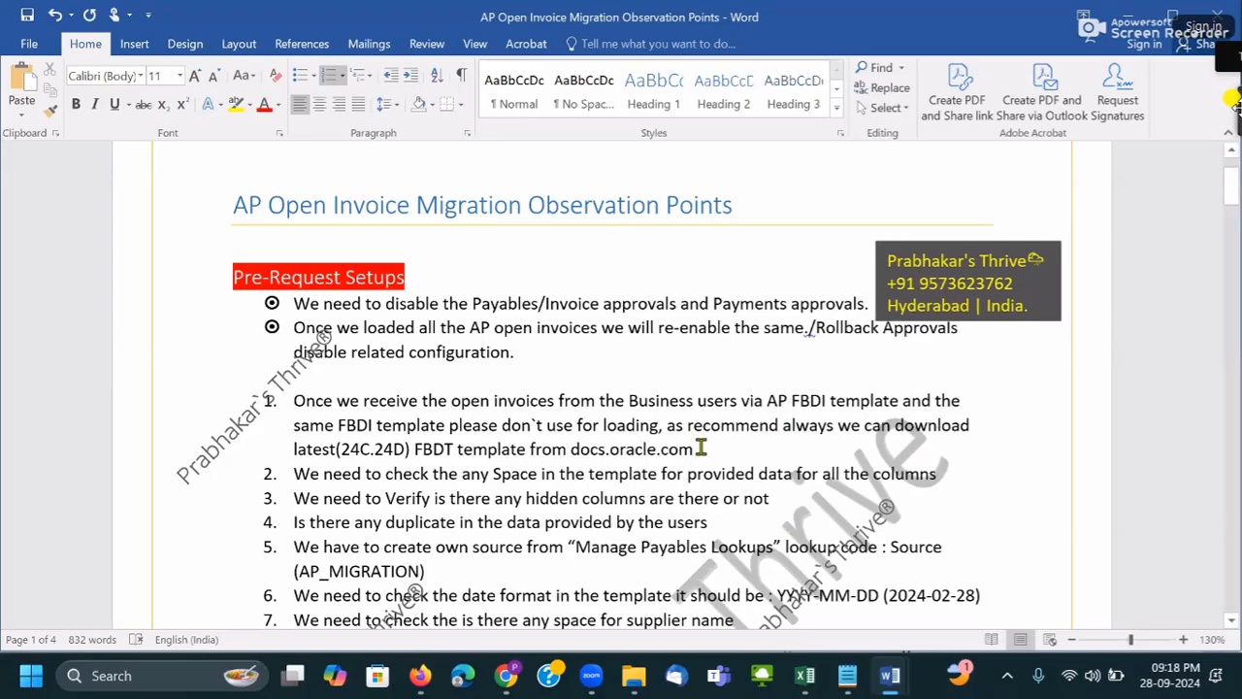
- Copy the full text of point 1 from Word into a new message in the ChatGPT conversation in Firefox
drag(691, 448, 293, 404)
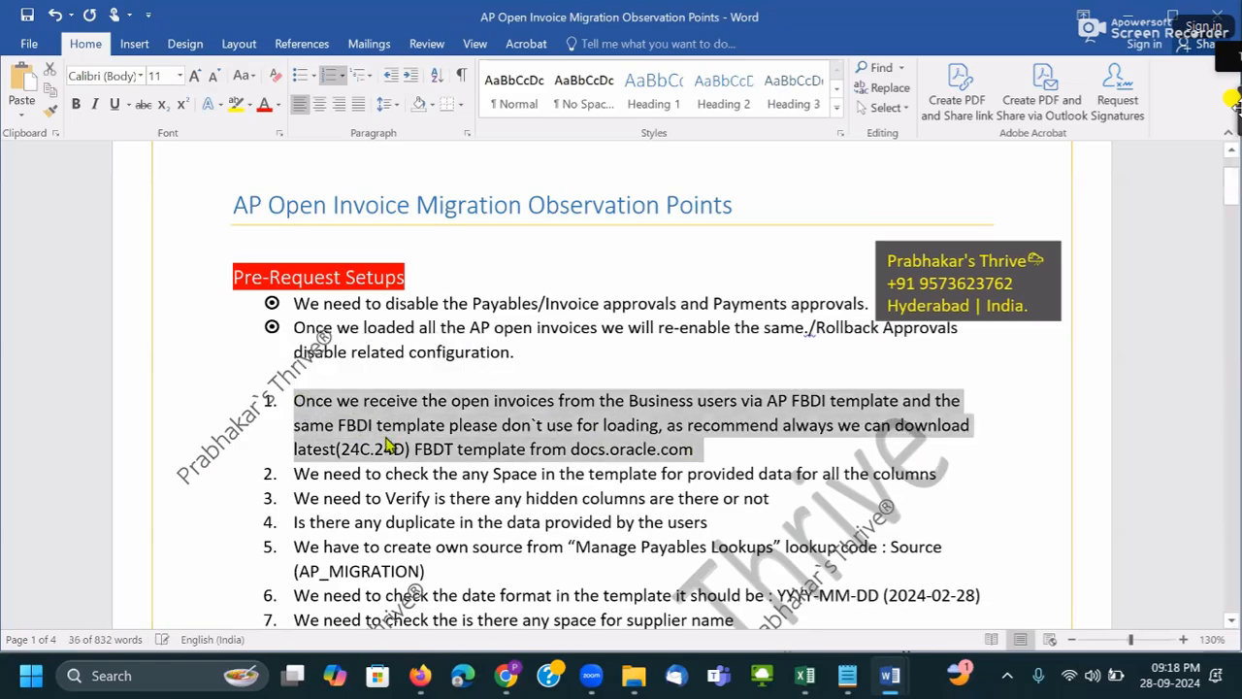
click(506, 675)
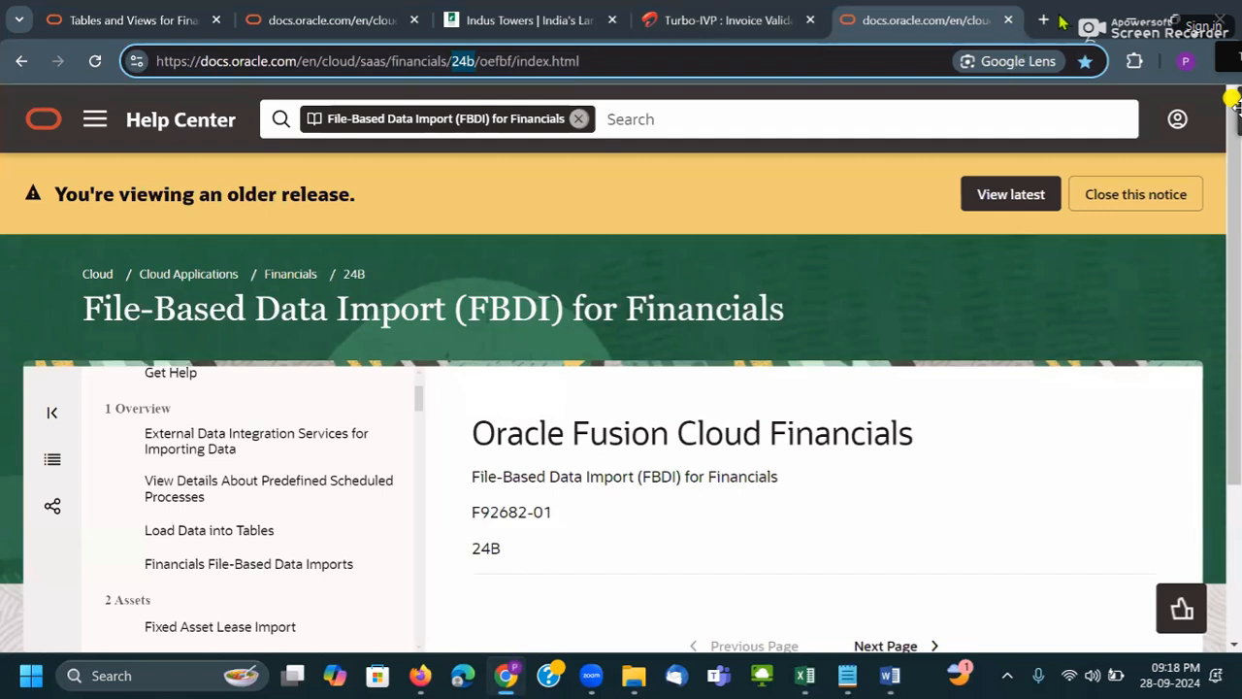
click(420, 676)
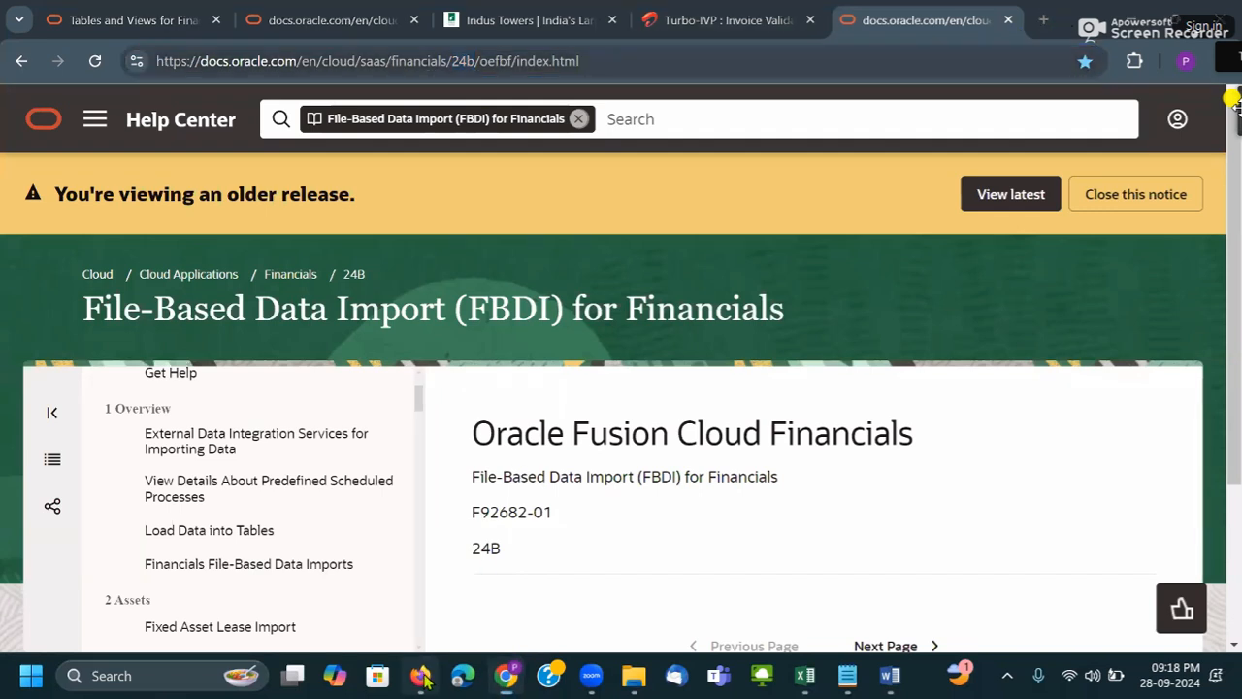
key(ctrl+shift+t)
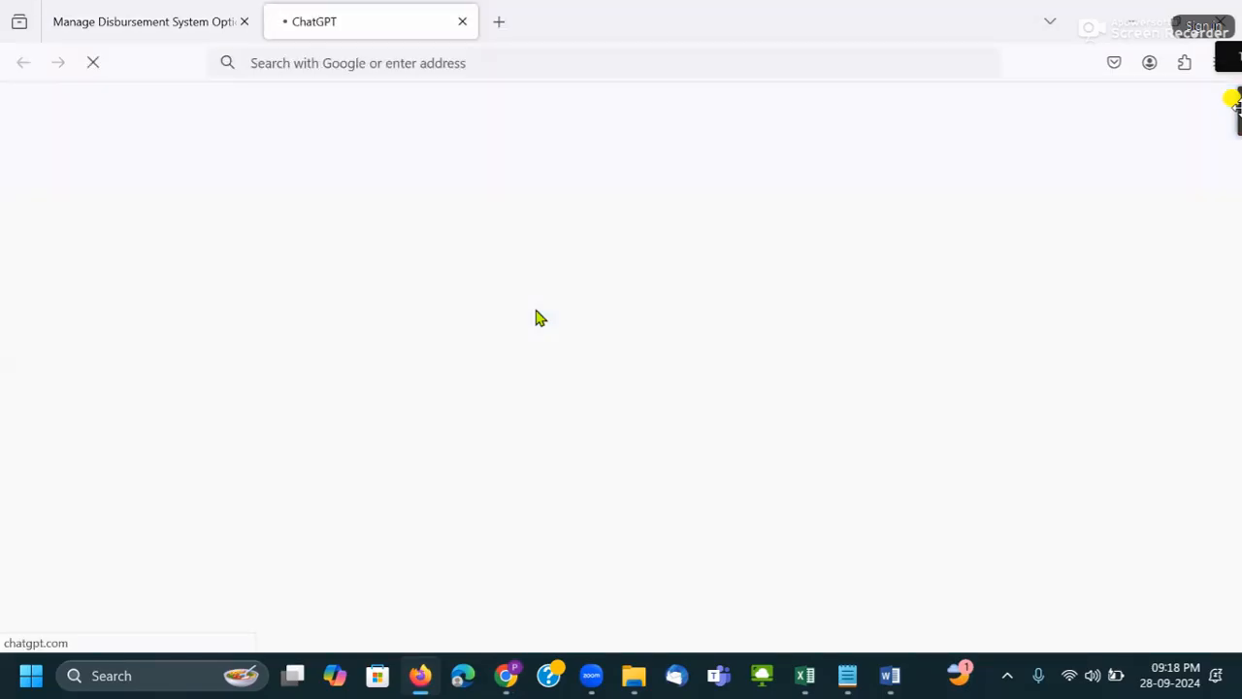
text(1. Once we receive the open invoices from the Business users via AP FBDI template and the same FBDI template please don`t use for loading, as recommend always we can download latest(24C.24D) FBDT template from docs.oracle.com)
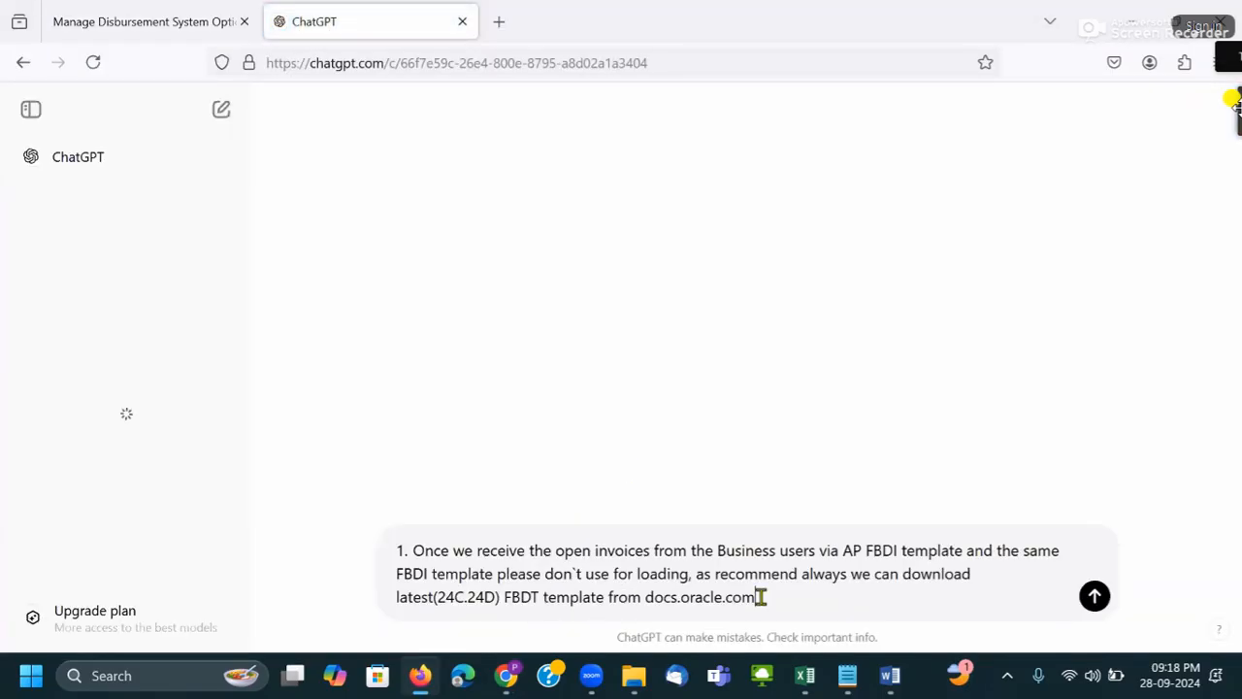
- Add "please correct the sentence" to the end of the ChatGPT message and send it
text(plea)
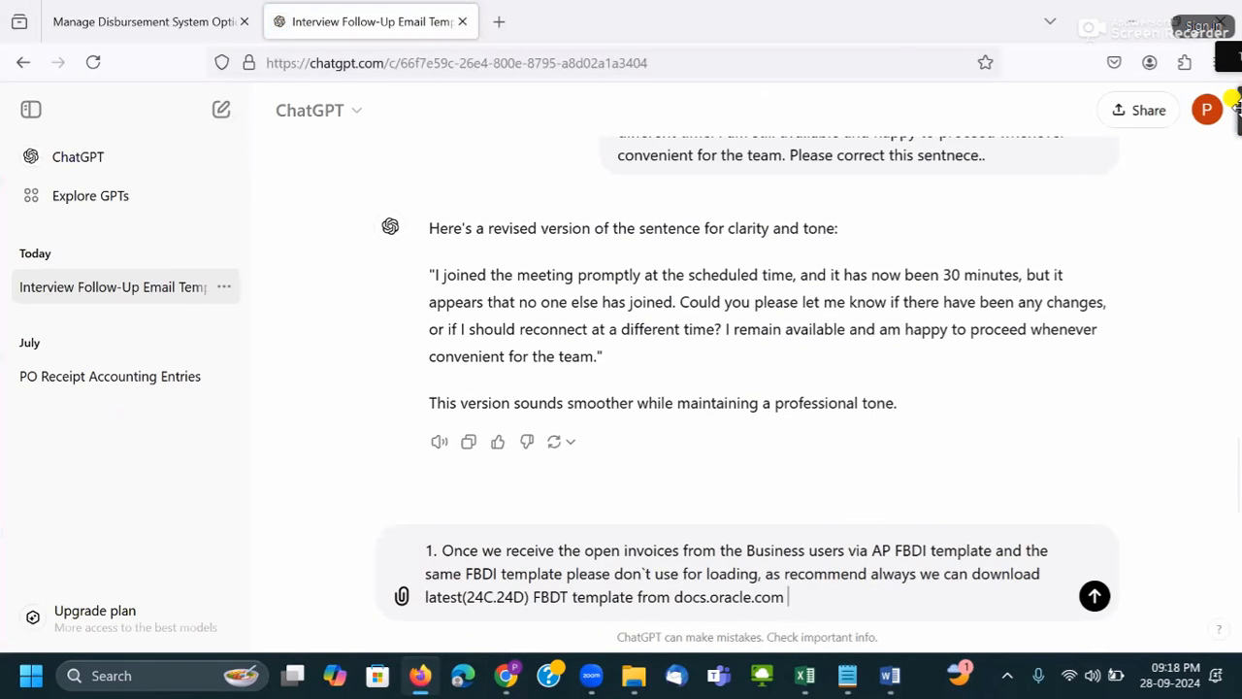
key(BackSpace)
key(BackSpace)
key(BackSpace)
text(ease correct the)
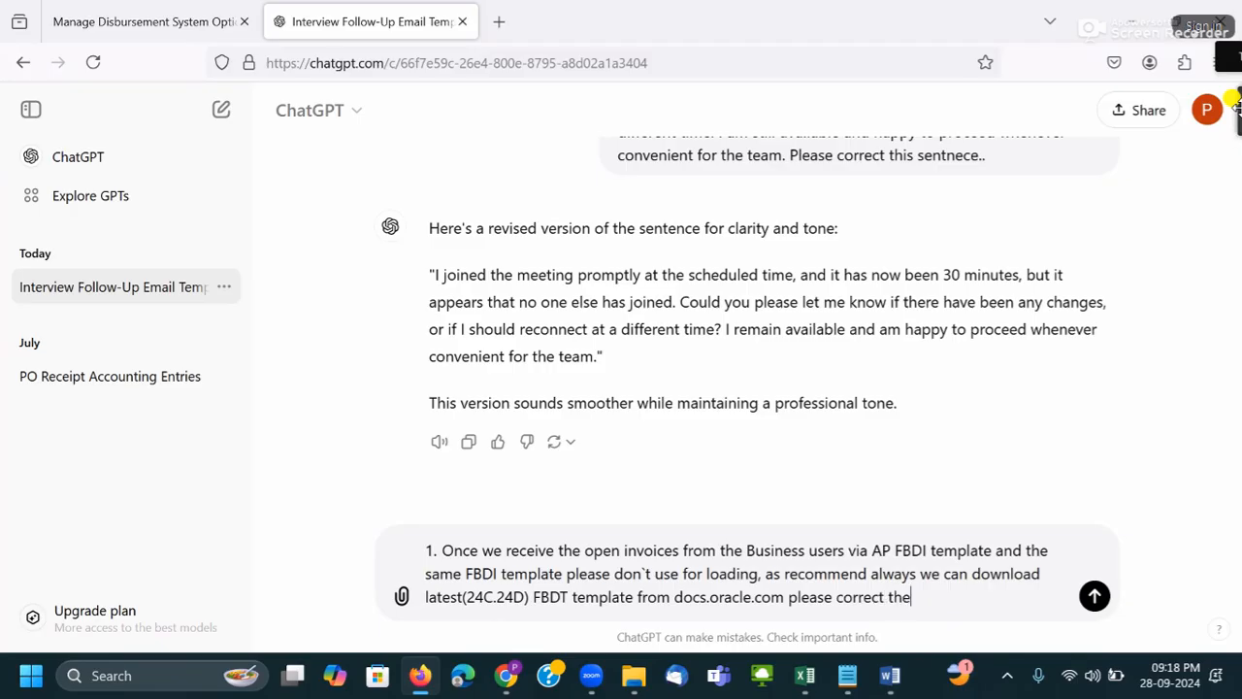
text( sentence)
key(Return)
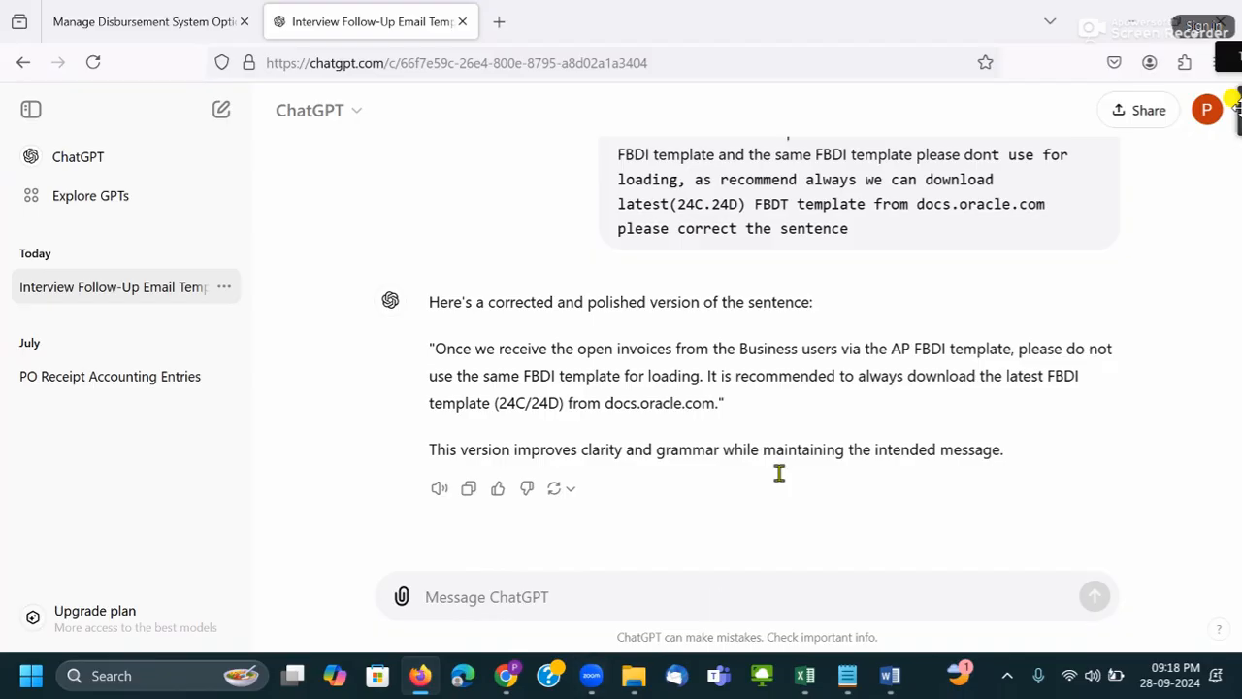
- Ask ChatGPT for a more concise version of its answer with the message "need short and sweet"
drag(716, 403, 436, 351)
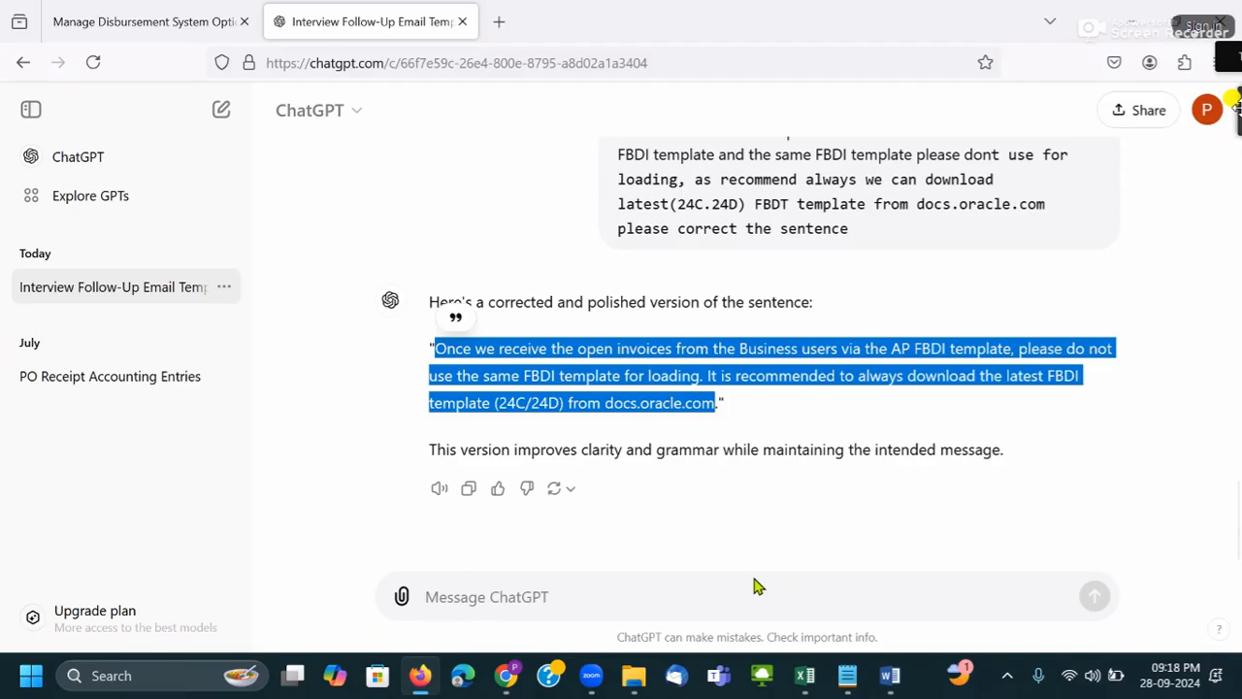
click(604, 592)
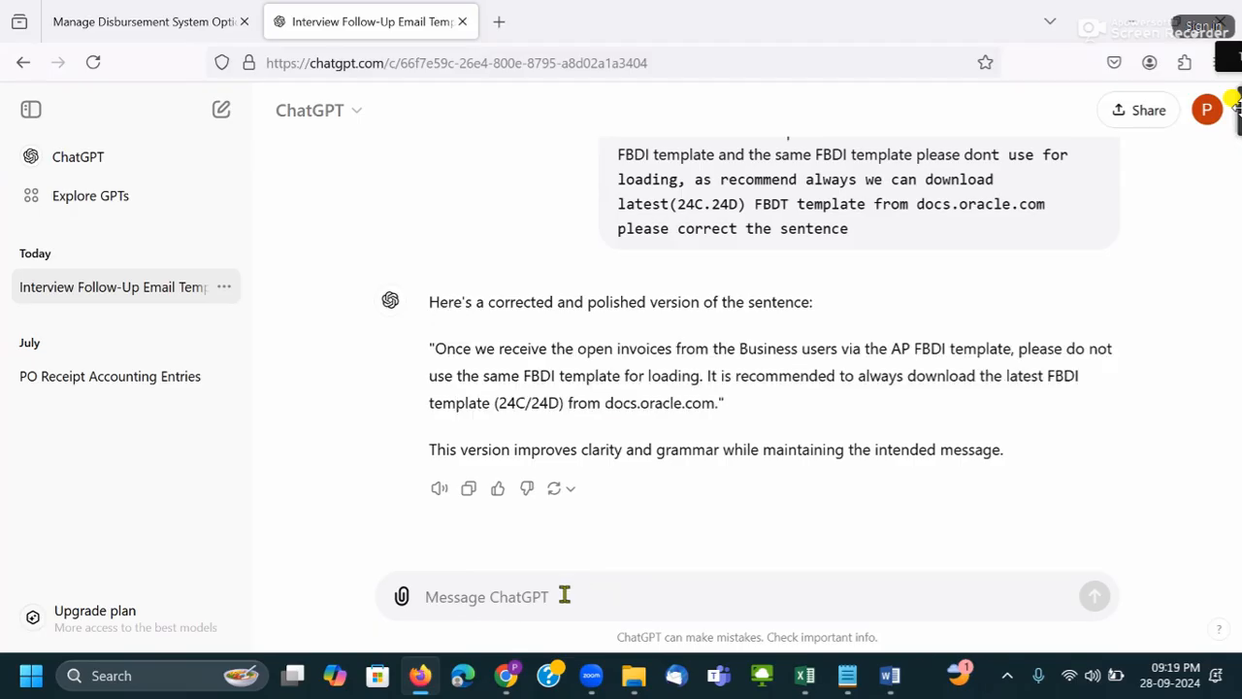
text(need sh)
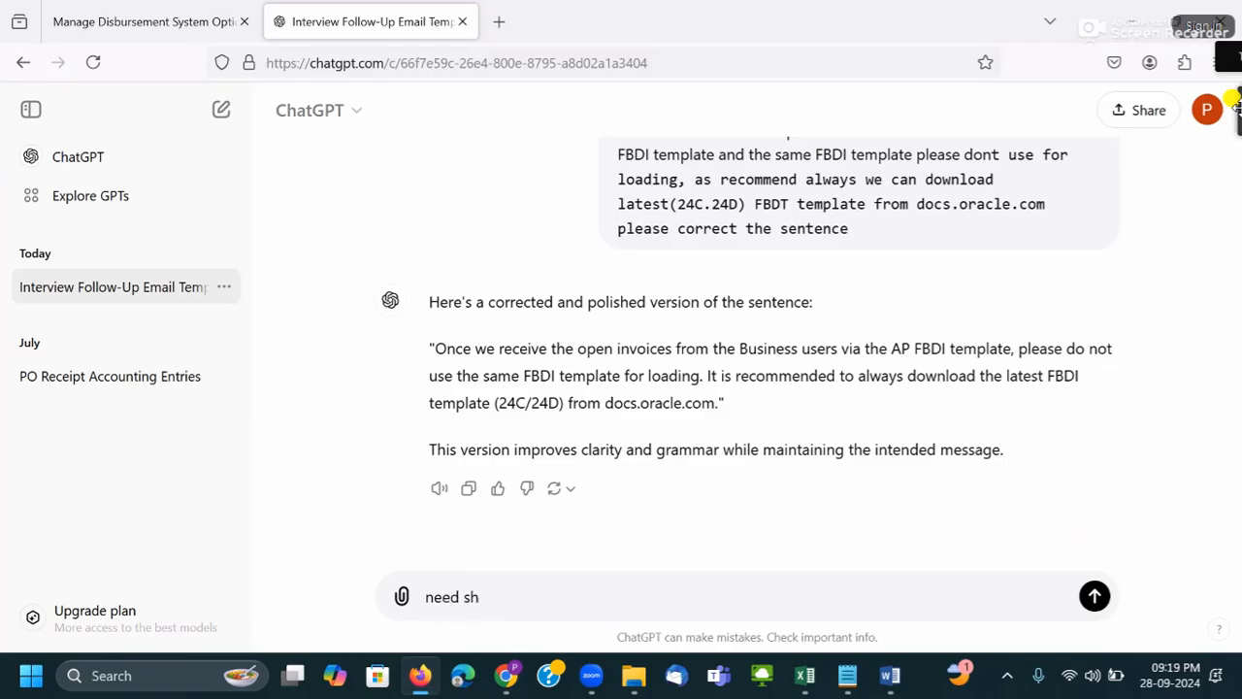
text(t and sweet)
key(Return)
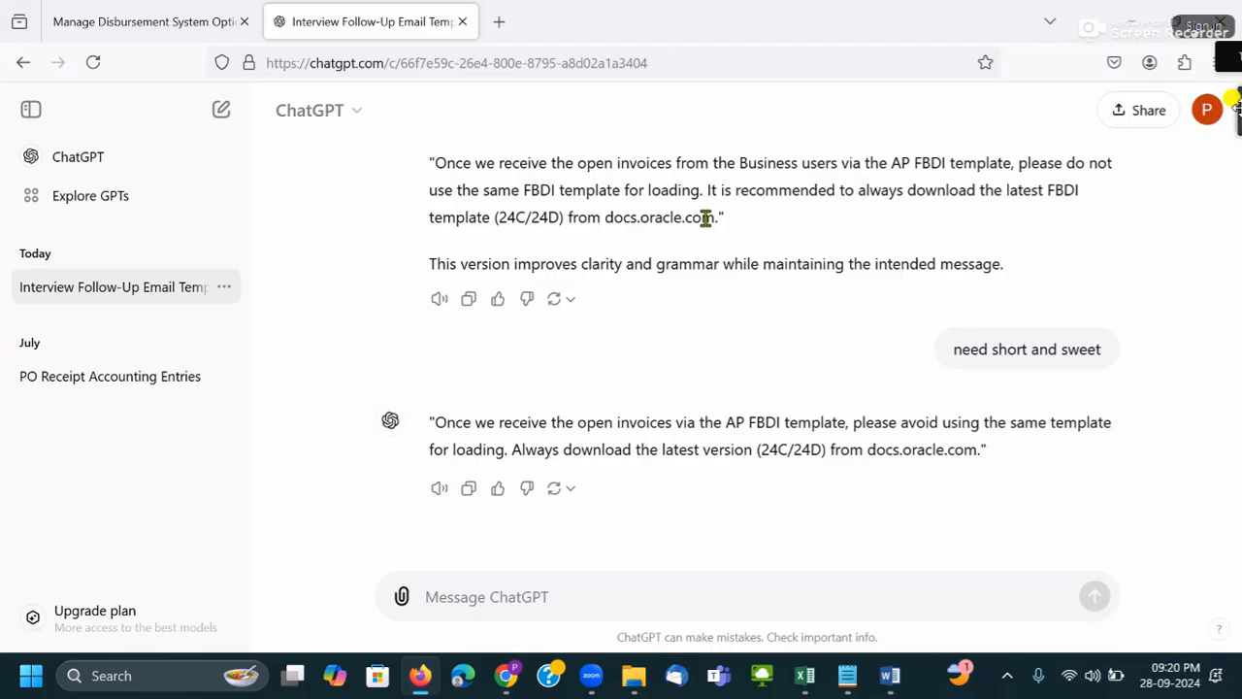
- Copy ChatGPT's first corrected sentence, from "Once we receive" to "docs.oracle.com", and replace the text of point 1 in Word with it
text(c)
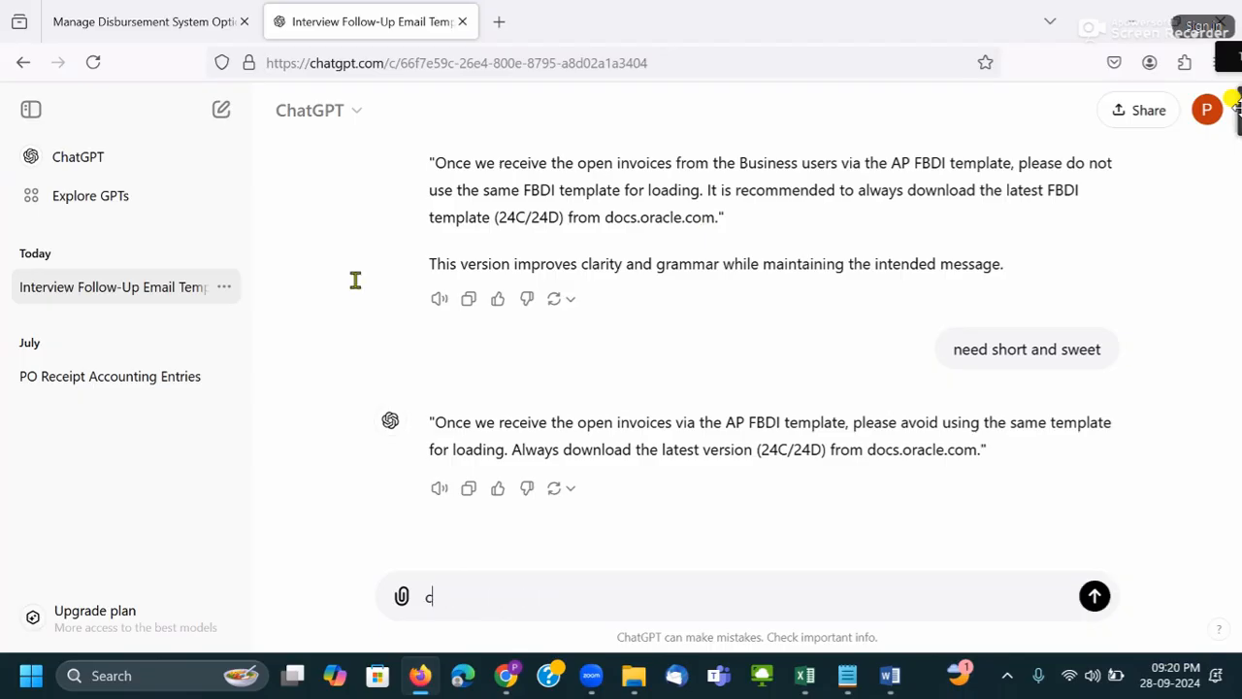
key(BackSpace)
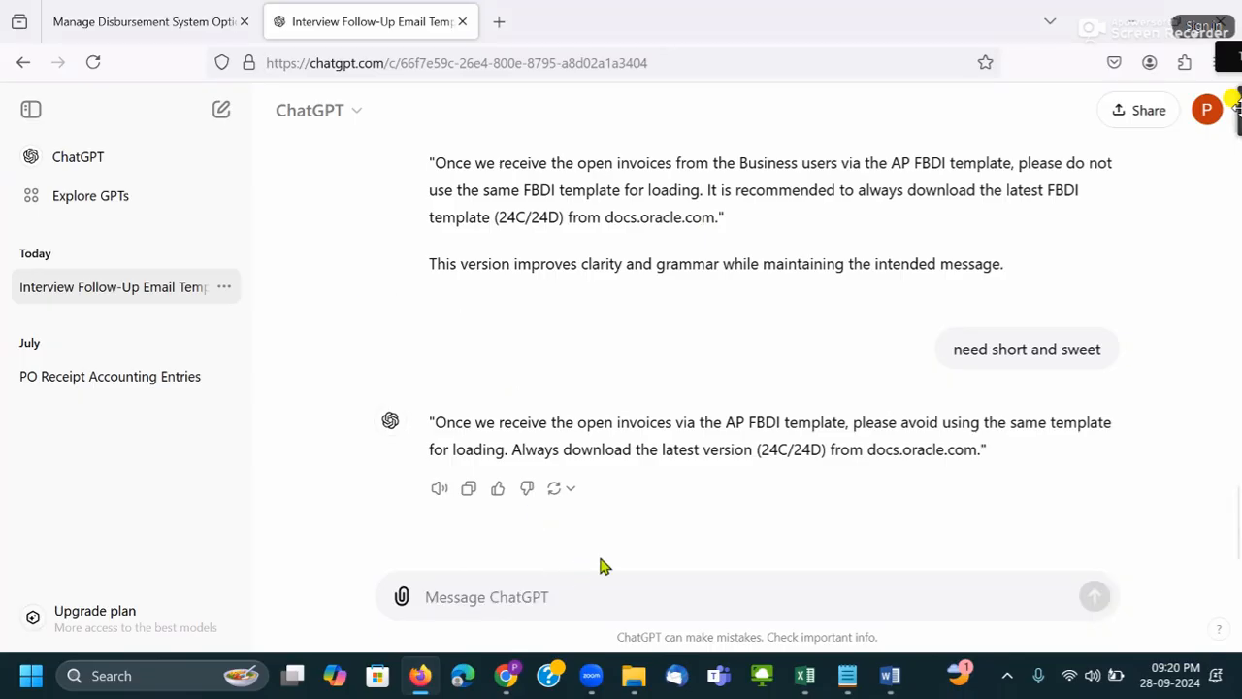
key(alt+Tab)
key(alt+Tab)
drag(715, 219, 441, 175)
key(ctrl+c)
key(alt+Tab)
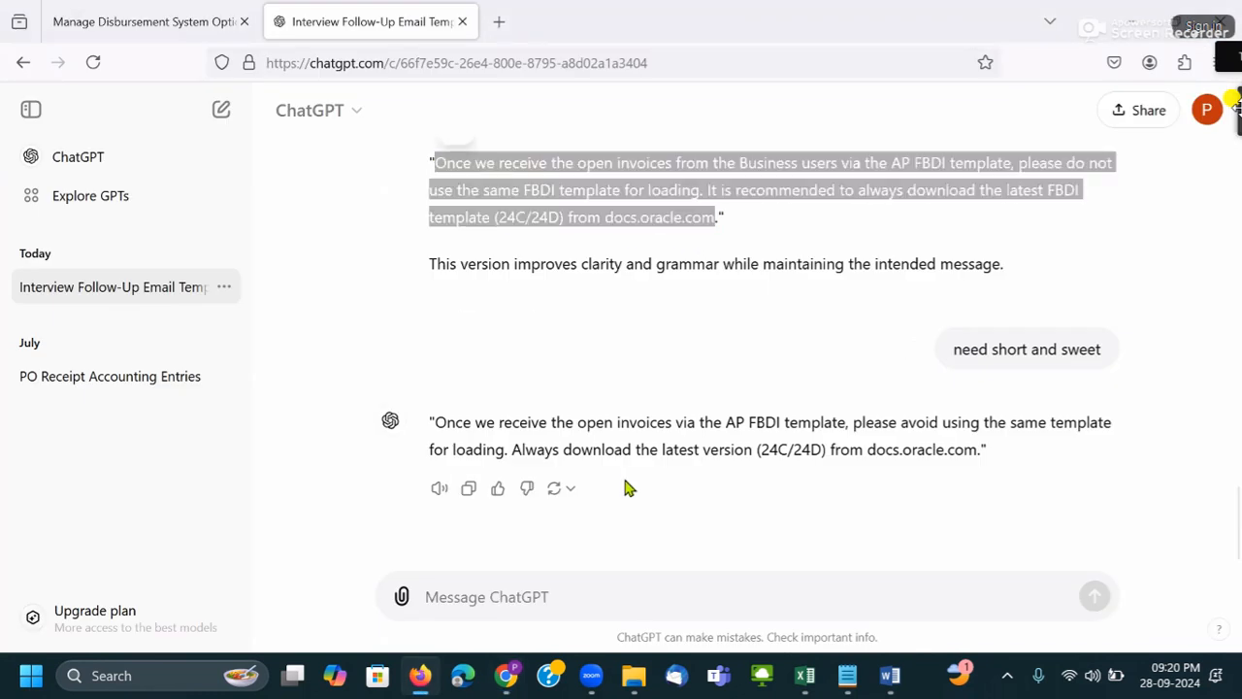
key(Escape)
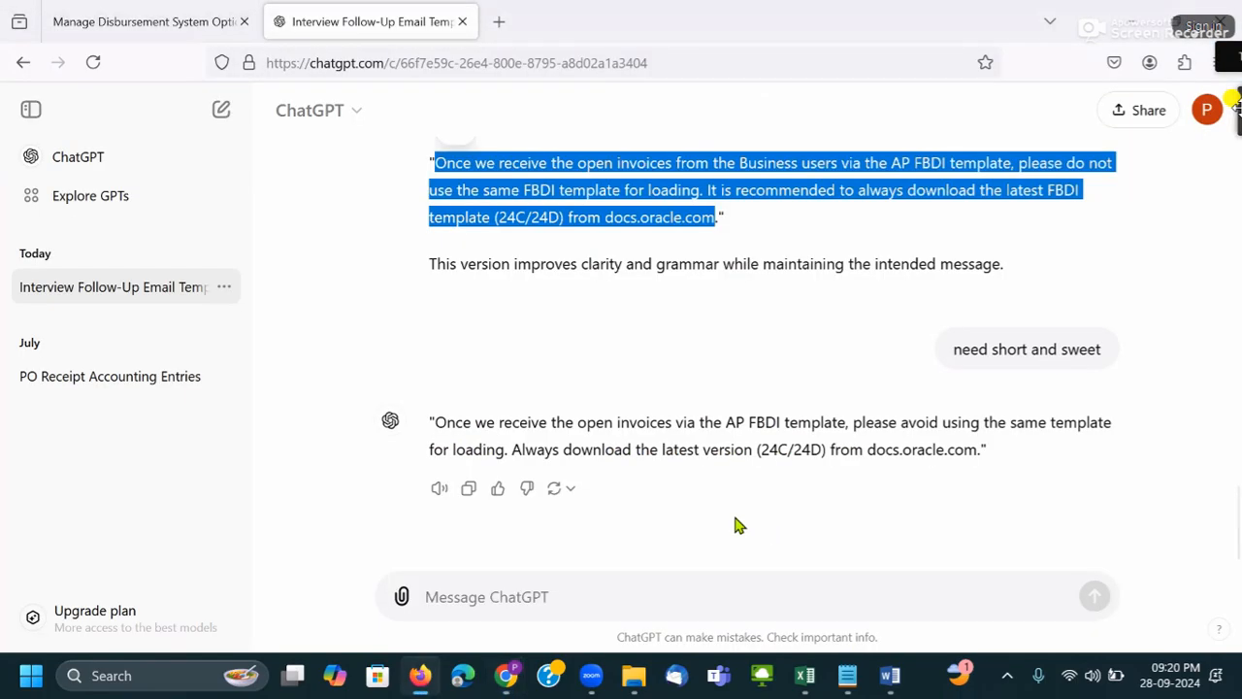
key(alt+Tab)
key(alt+Tab)
key(ctrl+v)
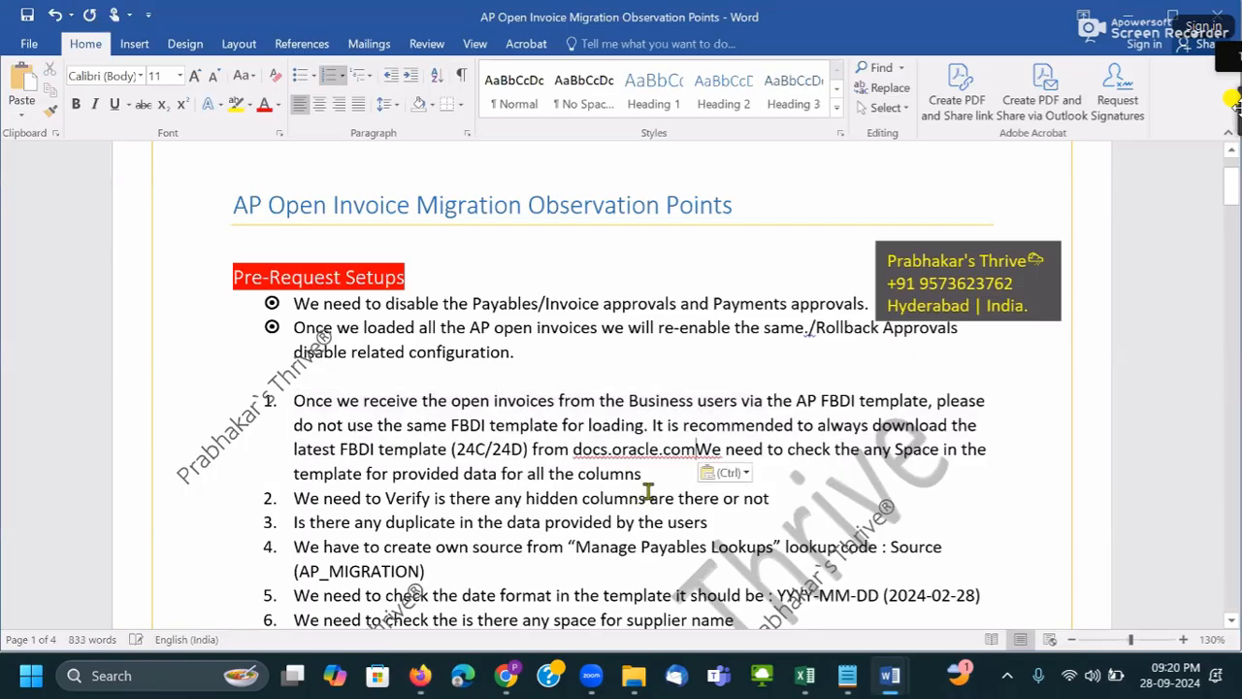
- Split "We need to check the any Space" off point 1 onto its own numbered line and save the document
click(729, 474)
click(755, 519)
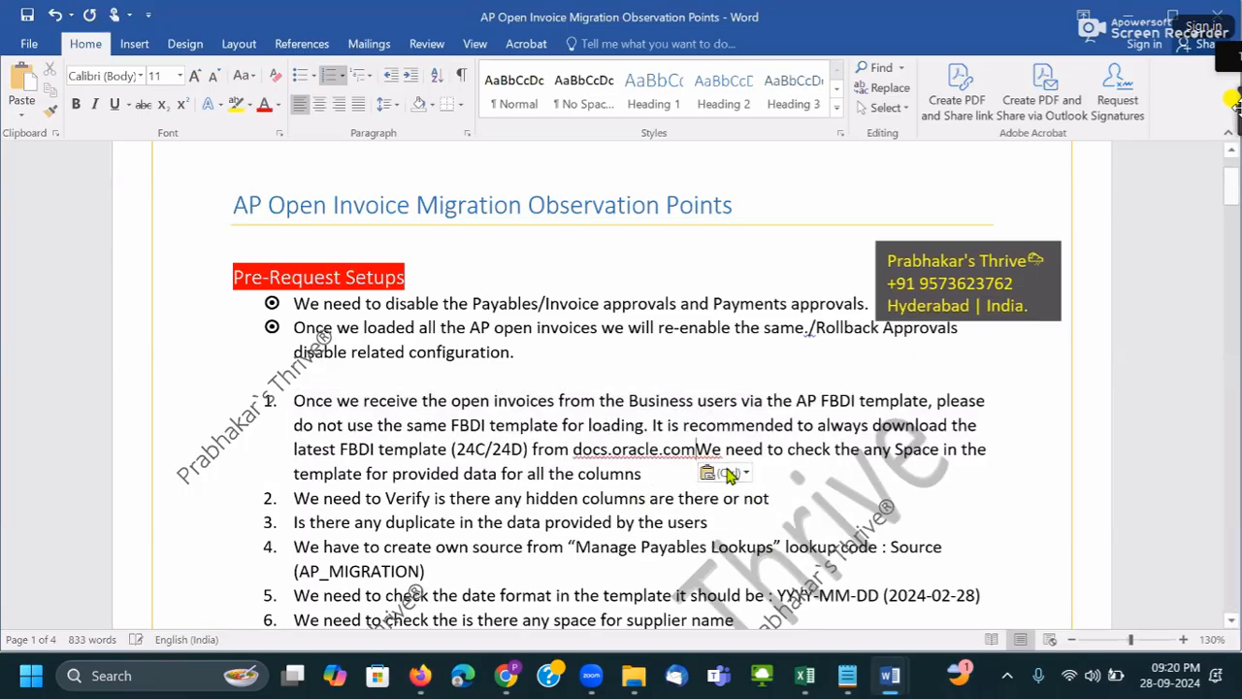
text(\)
key(Return)
key(ctrl+s)
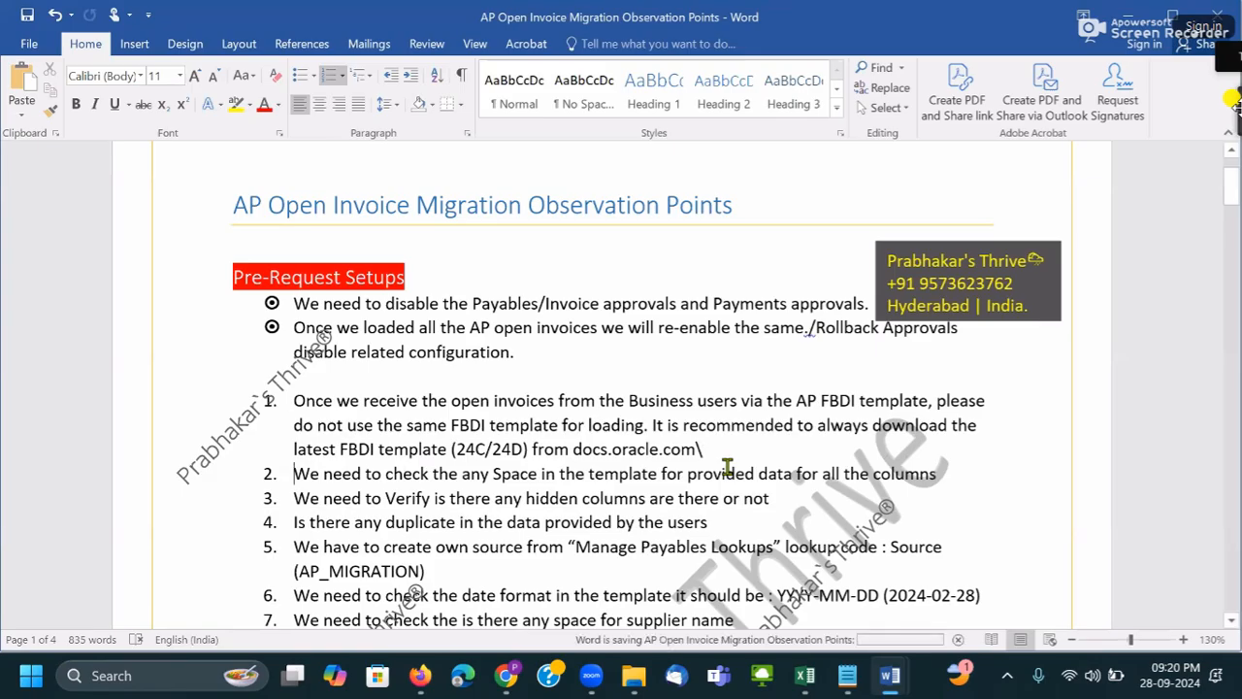
- Remove the stray backslash ending point 1 and the extra blank lines below it, and save the document
key(ctrl+z)
text(.)
key(ctrl+s)
key(Return)
key(Return)
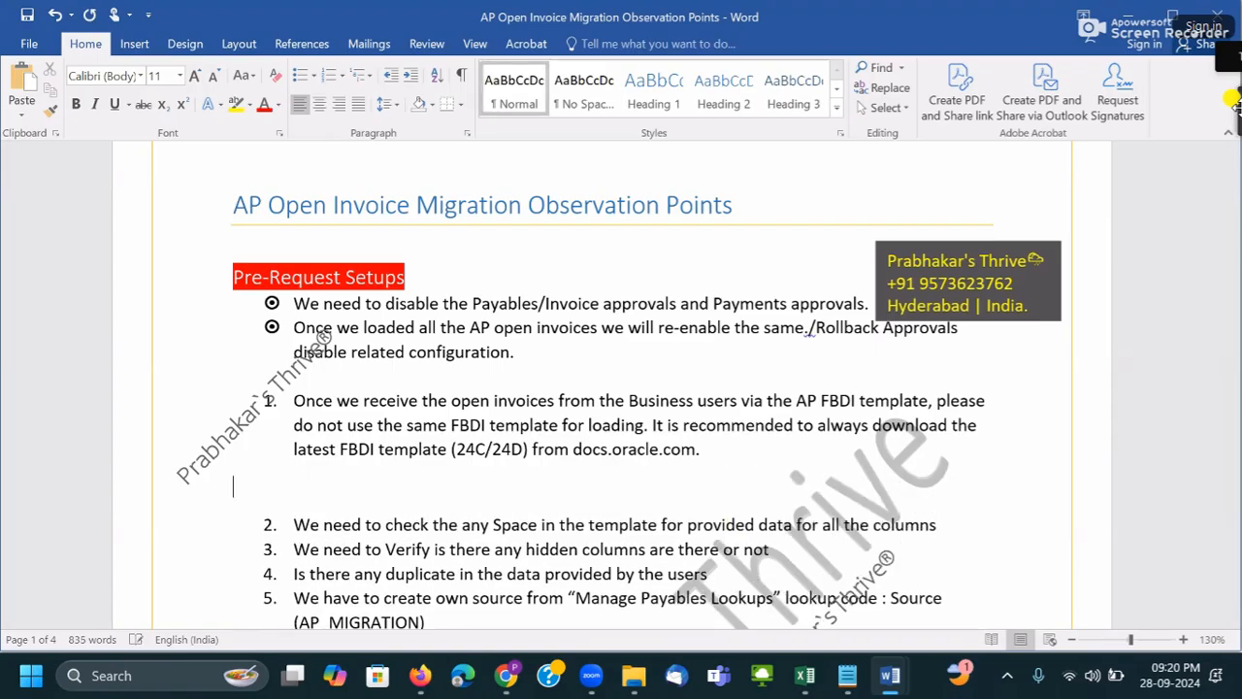
key(BackSpace)
key(ctrl+s)
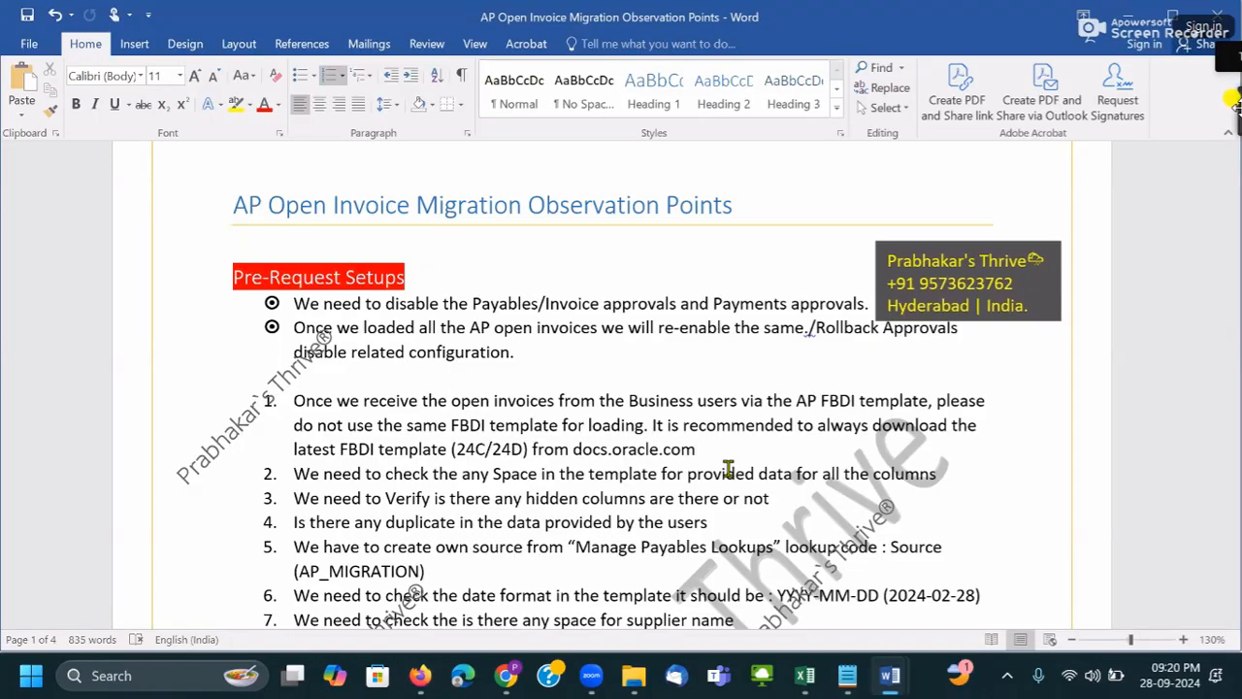
- Copy the second Pre-Request Setups bullet, about re-enabling approvals, into the ChatGPT message and delete its leading bullet symbol
drag(512, 353, 296, 330)
key(ctrl+c)
key(alt+Tab)
click(611, 591)
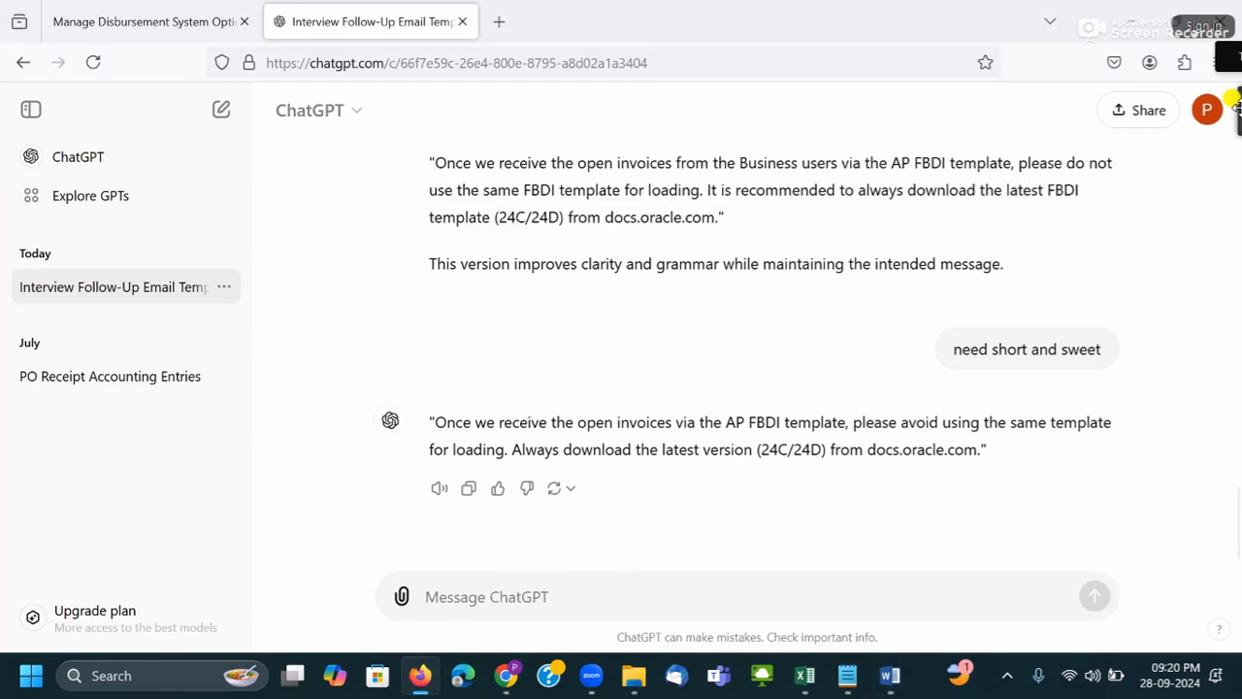
key(ctrl+v)
click(439, 574)
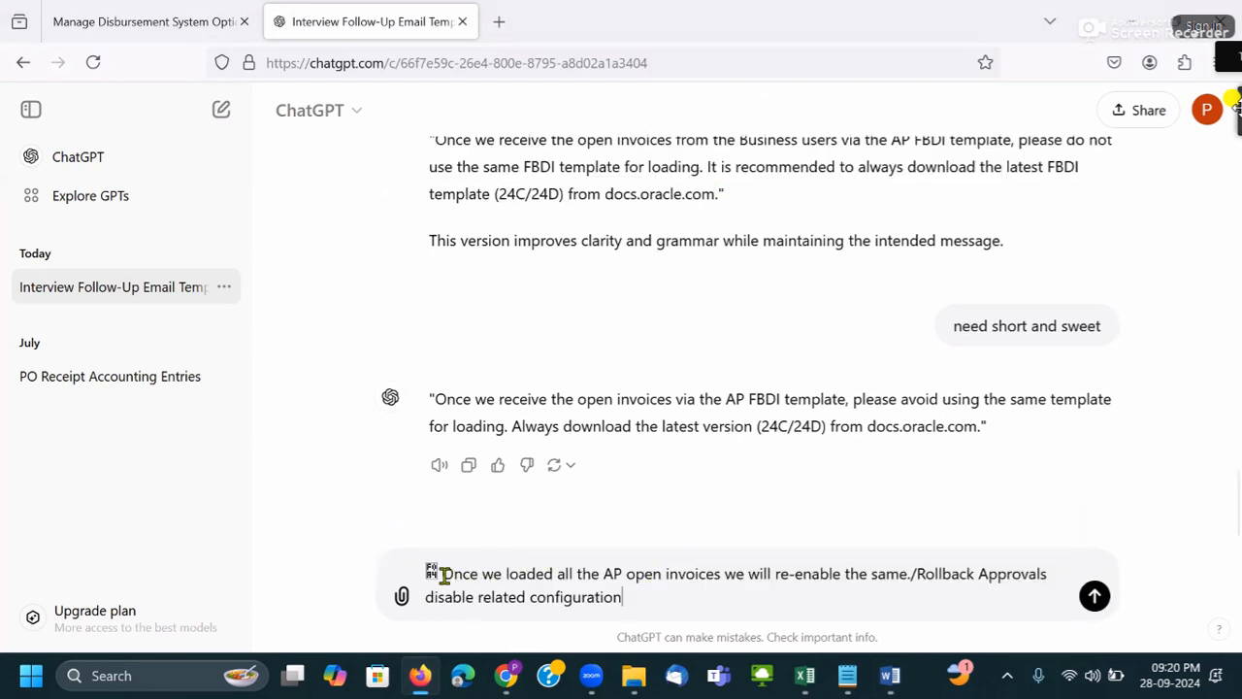
key(BackSpace)
key(BackSpace)
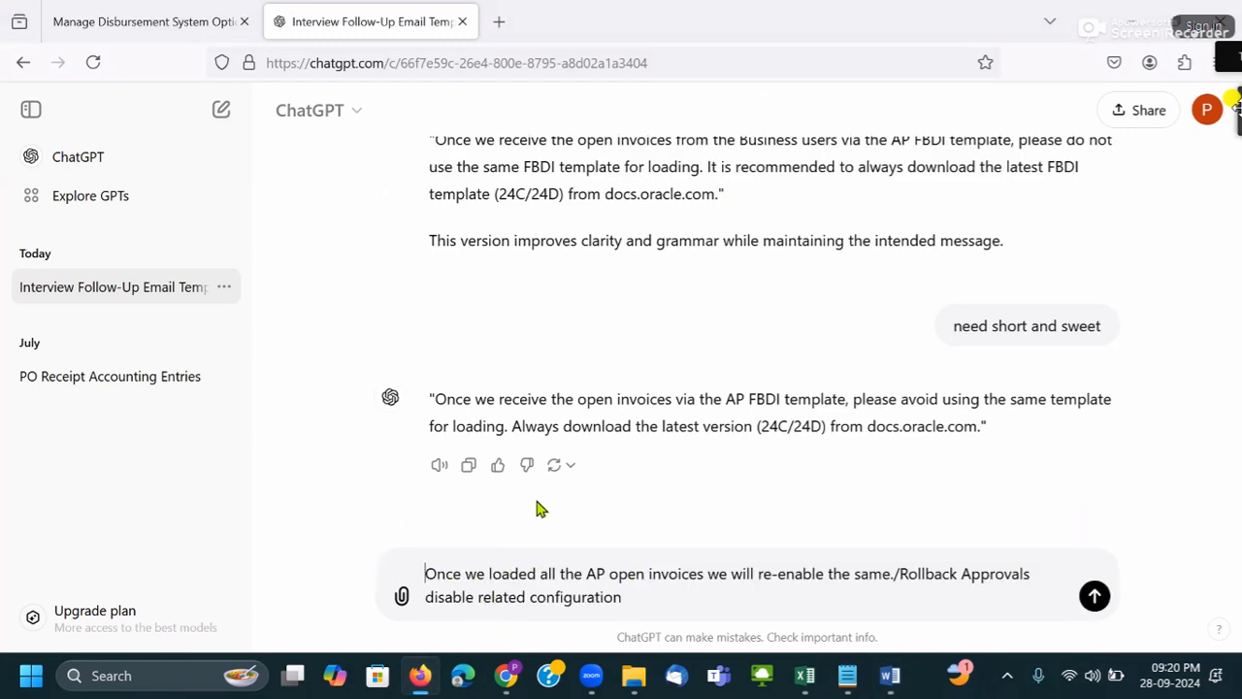
- Append ", please correct the sentence", copied from the earlier prompt, to the message about re-enabling approvals and send it to ChatGPT
scroll(939, 332, up, 4)
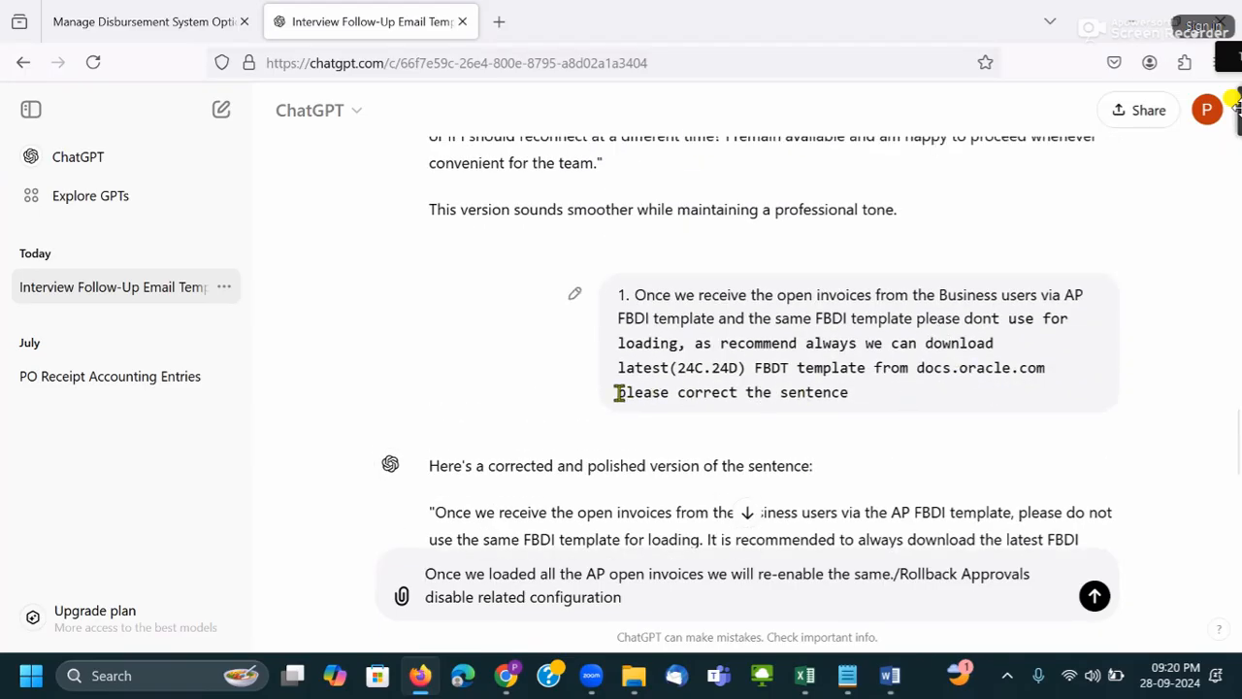
drag(615, 392, 850, 392)
key(ctrl+c)
click(671, 598)
text(,)
key(ctrl+v)
key(Return)
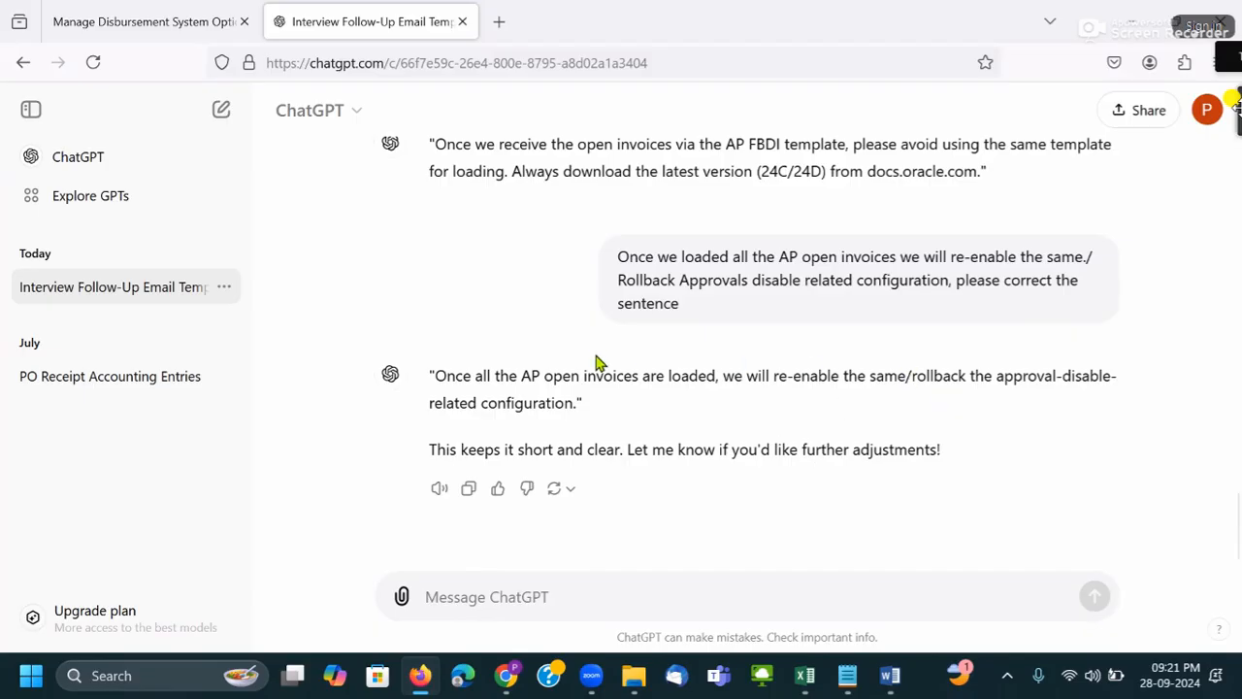
- Replace the second Pre-Request Setups bullet in Word with ChatGPT's sentence from "Once all the AP open invoices" and remove the doubled full stop
drag(436, 375, 576, 401)
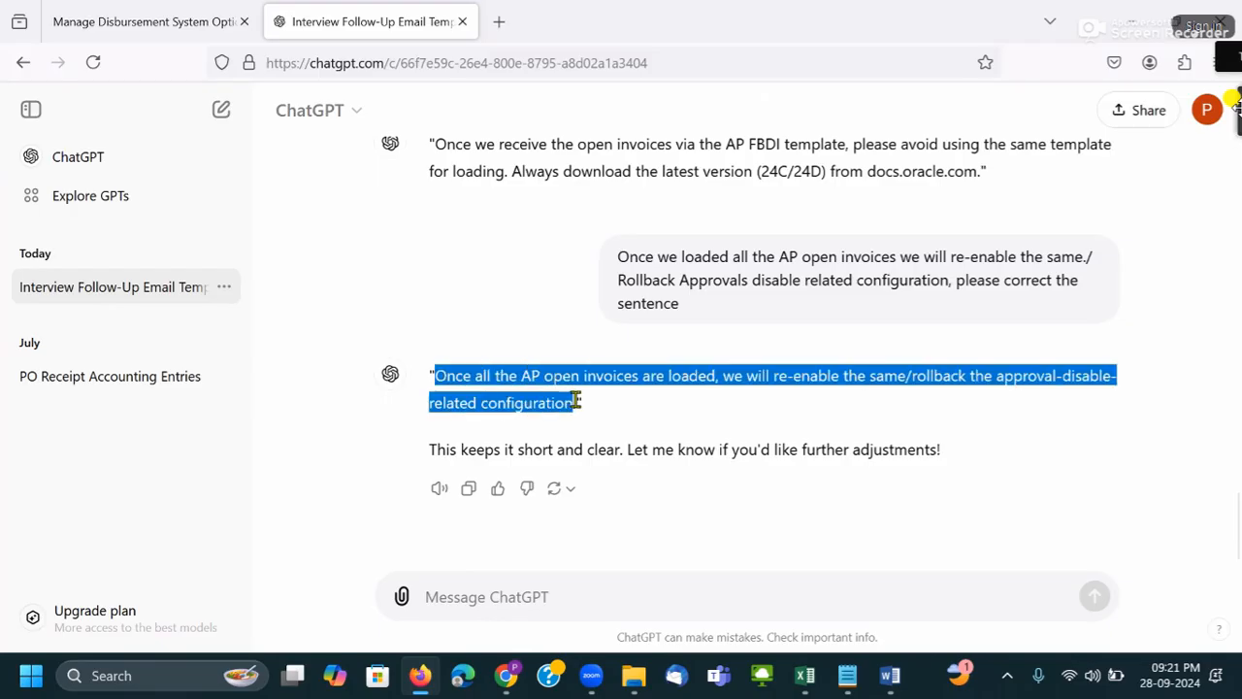
key(alt+Tab)
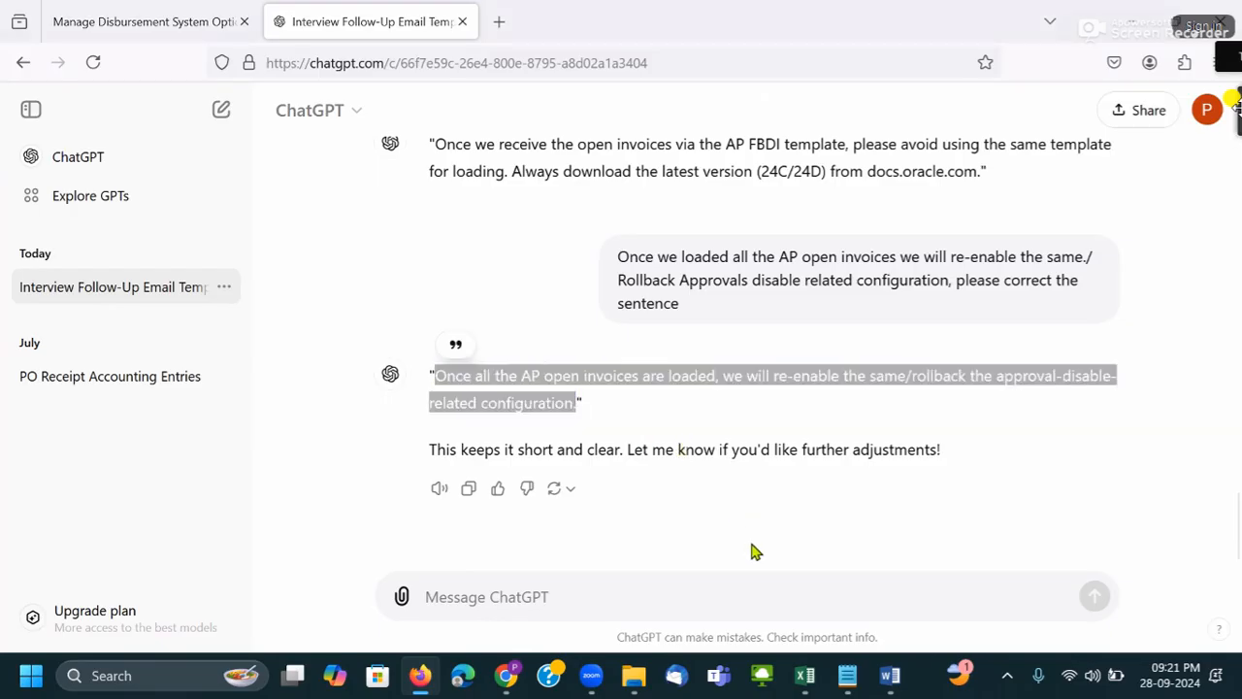
key(ctrl+v)
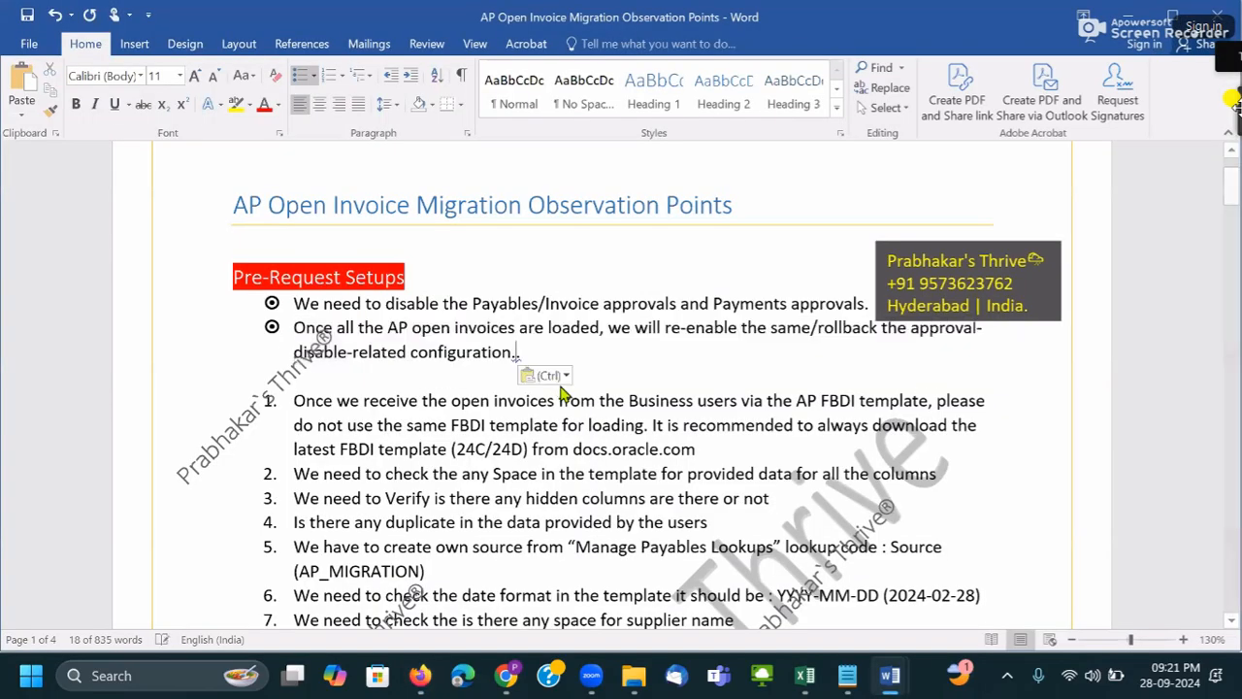
key(BackSpace)
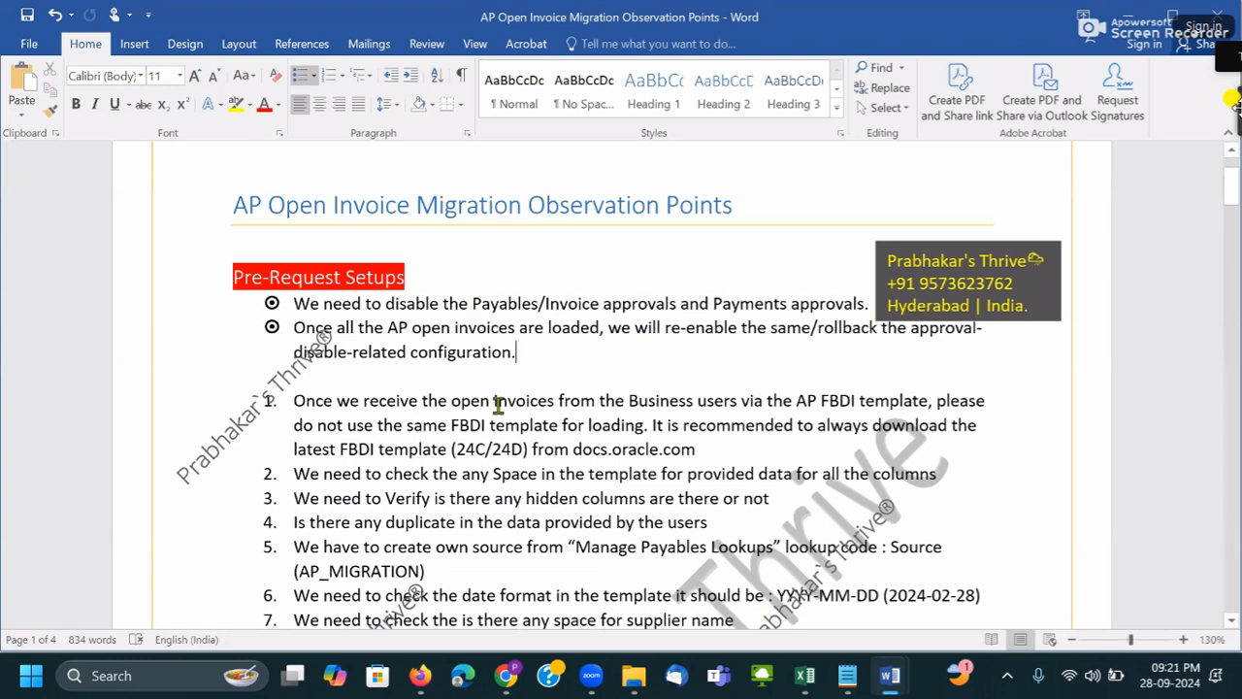
- Review the start of the observation list and highlight point 2, about checking for spaces in the template
scroll(339, 407, down, 3)
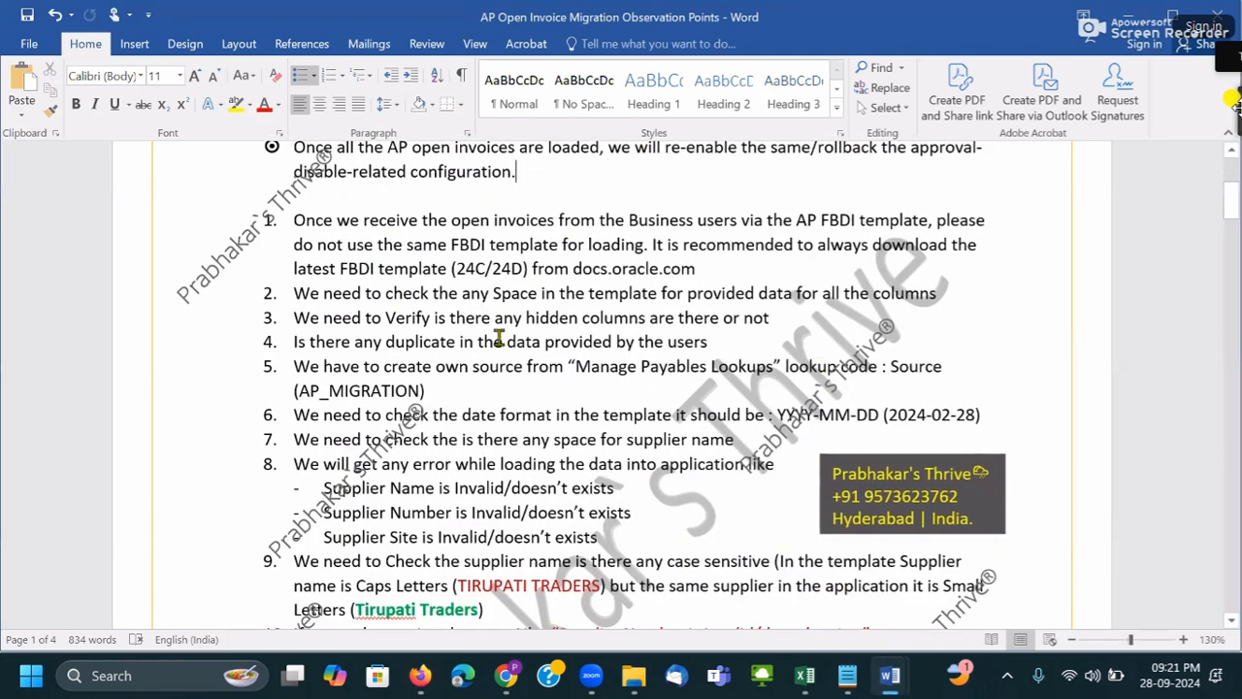
scroll(437, 339, up, 1)
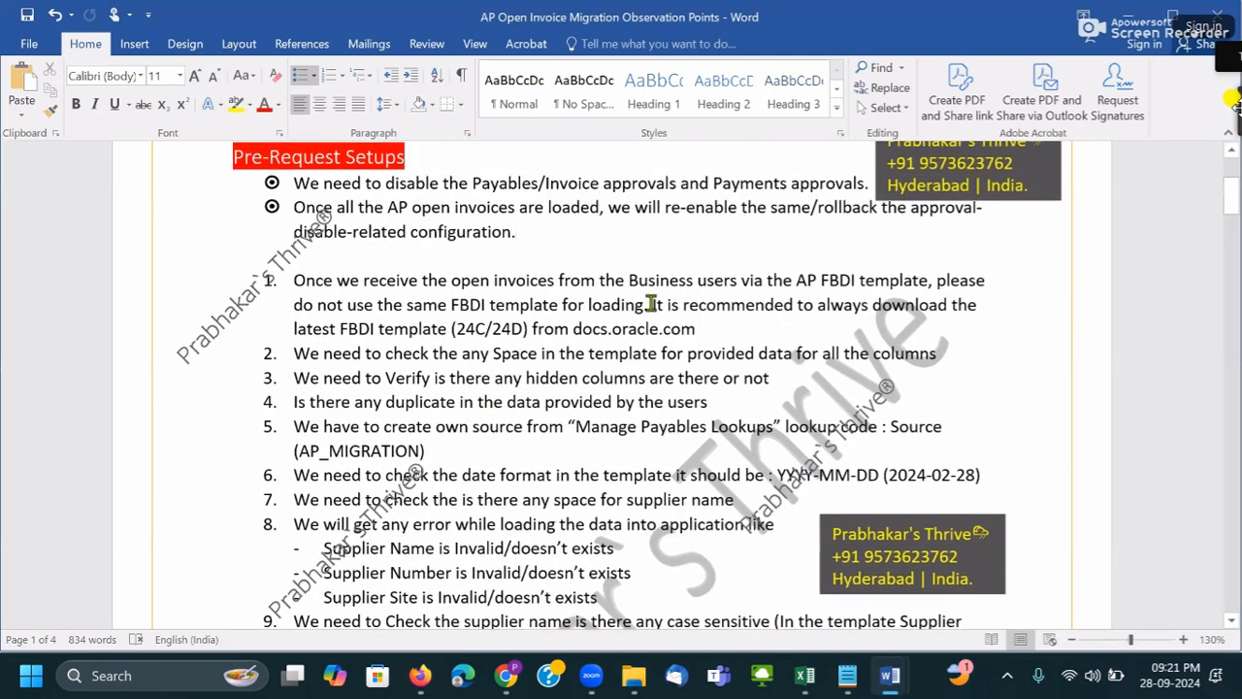
scroll(539, 327, up, 2)
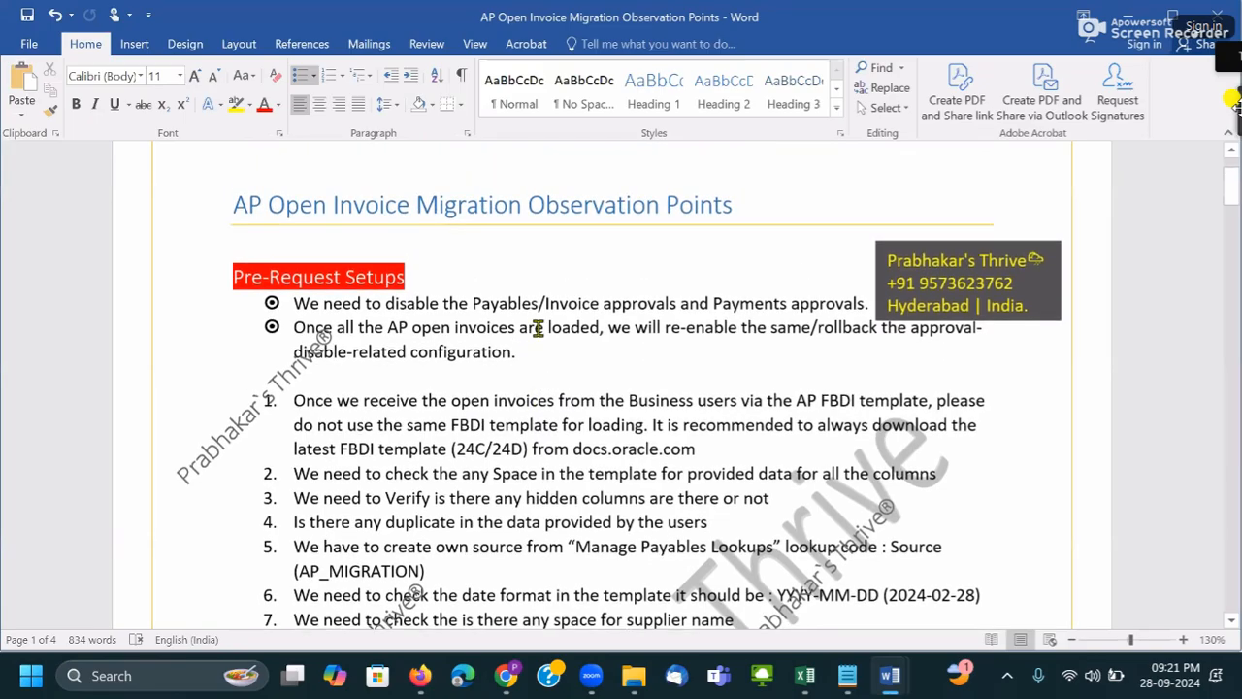
scroll(539, 327, down, 2)
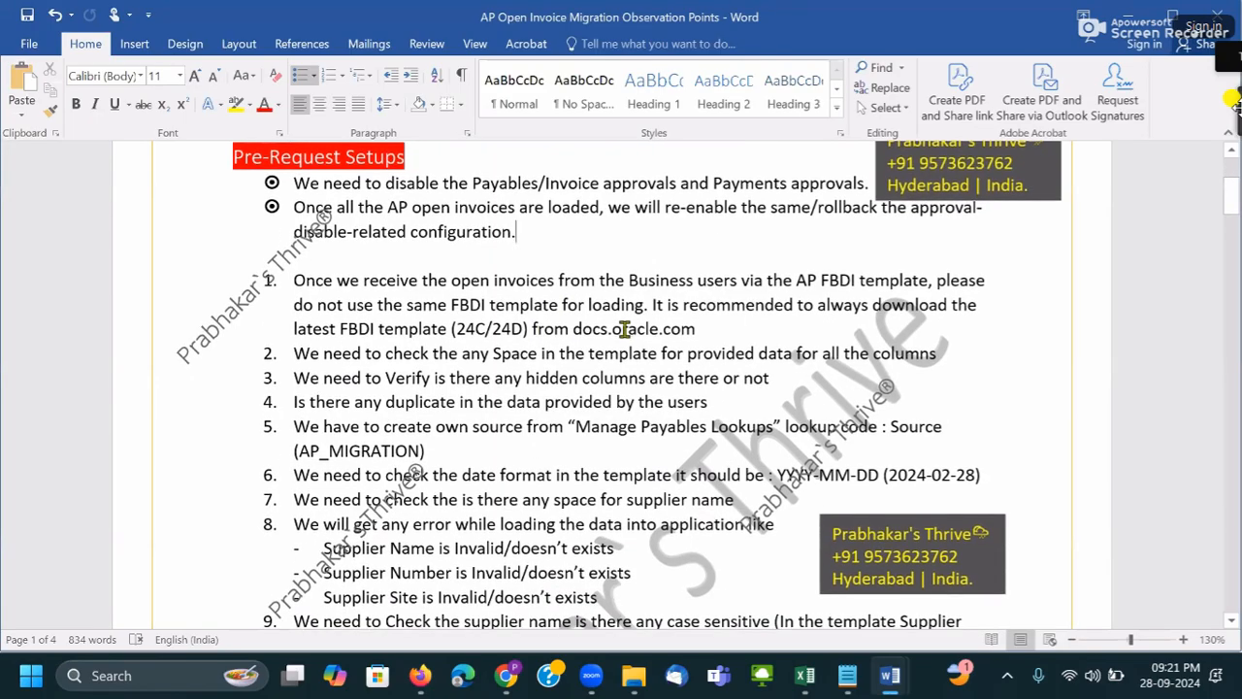
drag(294, 353, 943, 355)
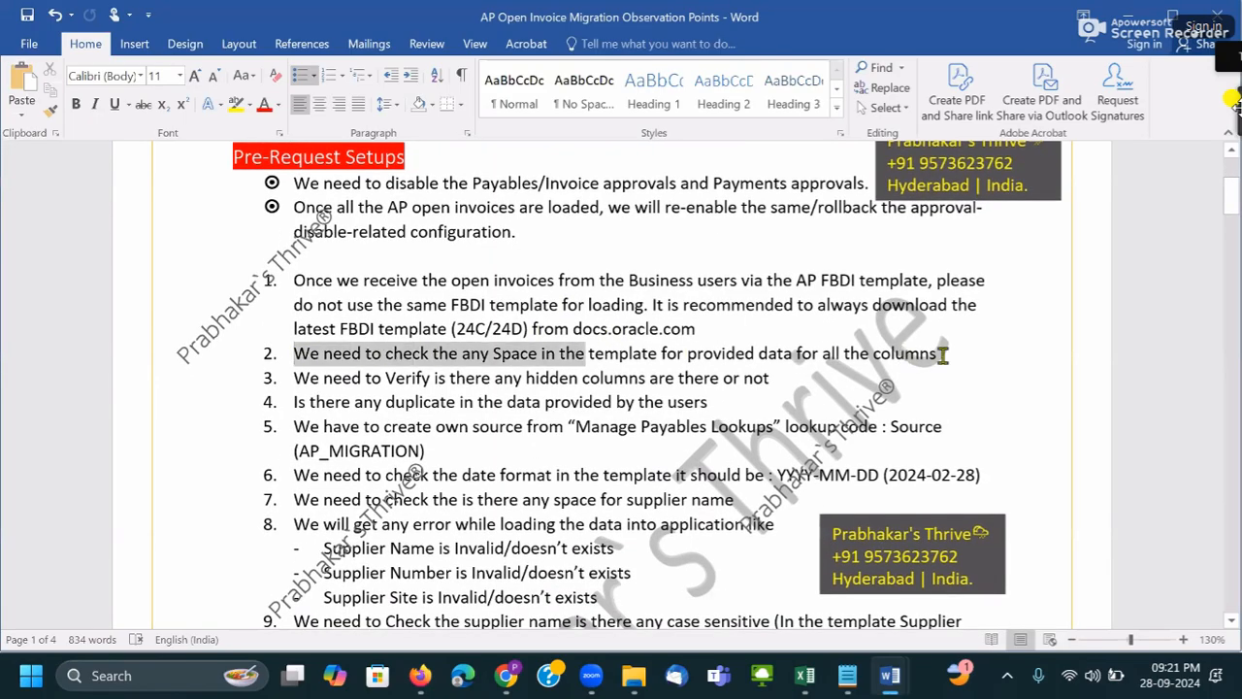
- Switch to the invoice import template in Excel and check row 5 for trailing spaces from Business Unit through Invoice Date
key(alt+Tab)
key(alt+Tab)
key(alt+Tab)
key(alt+Tab)
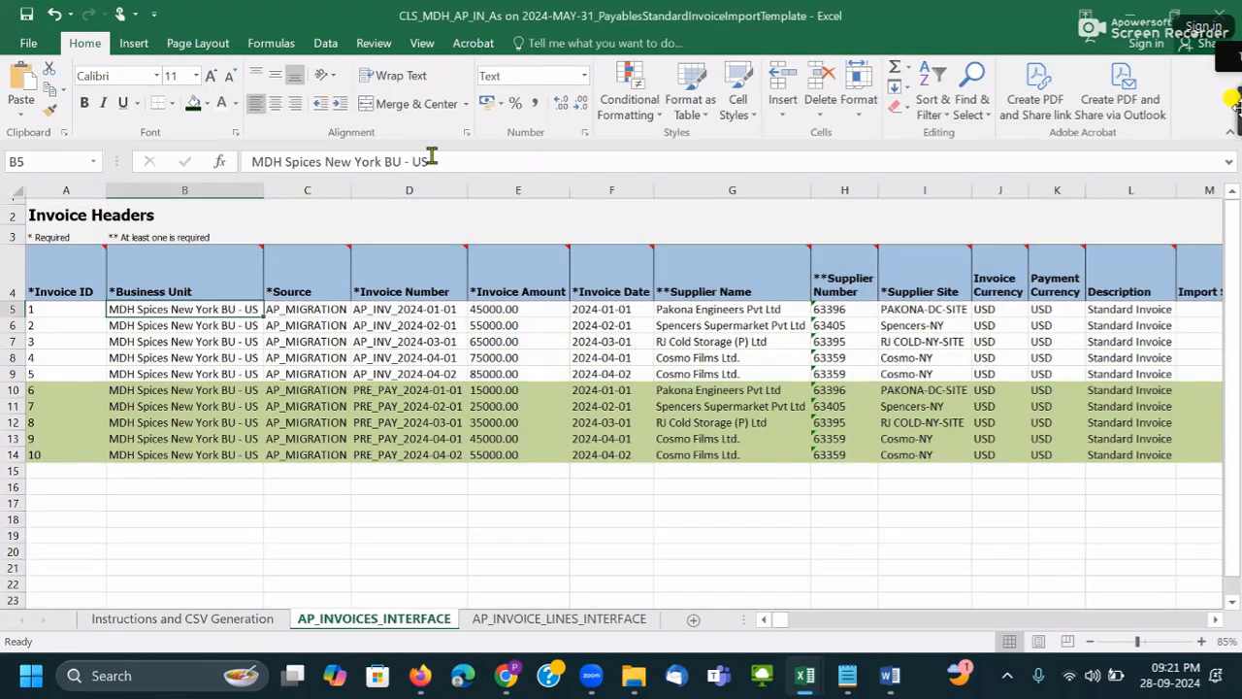
key(Right)
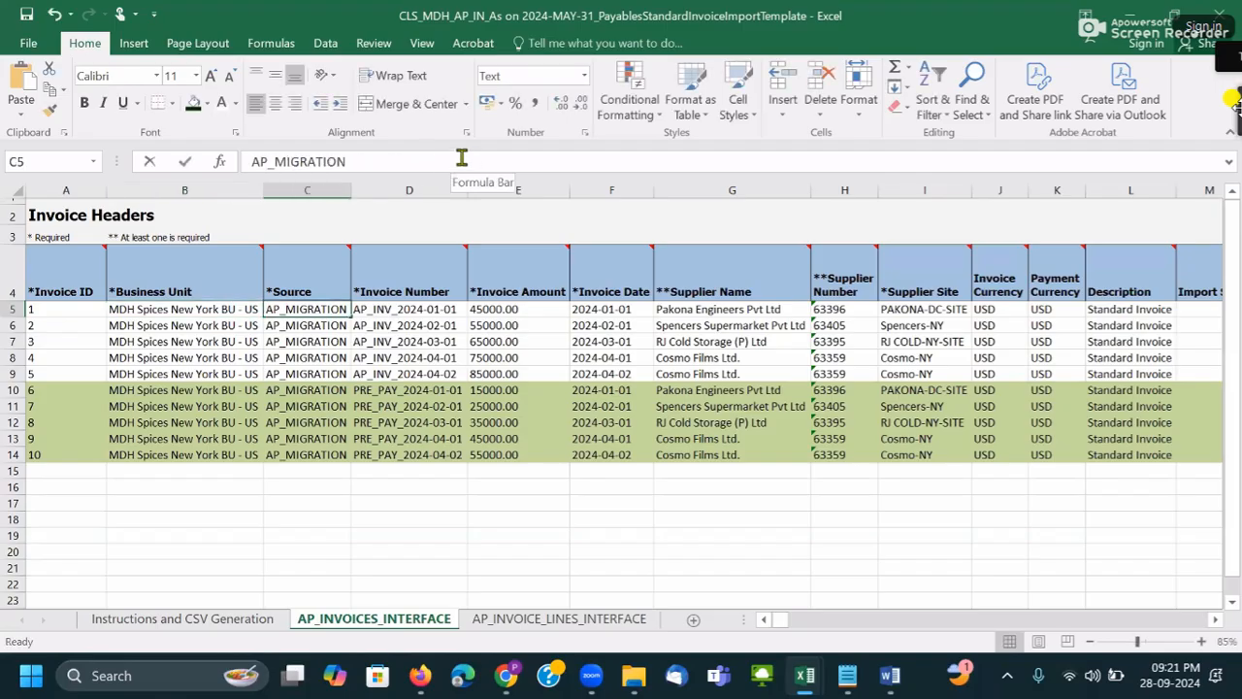
key(Right)
key(Left)
click(350, 191)
click(433, 309)
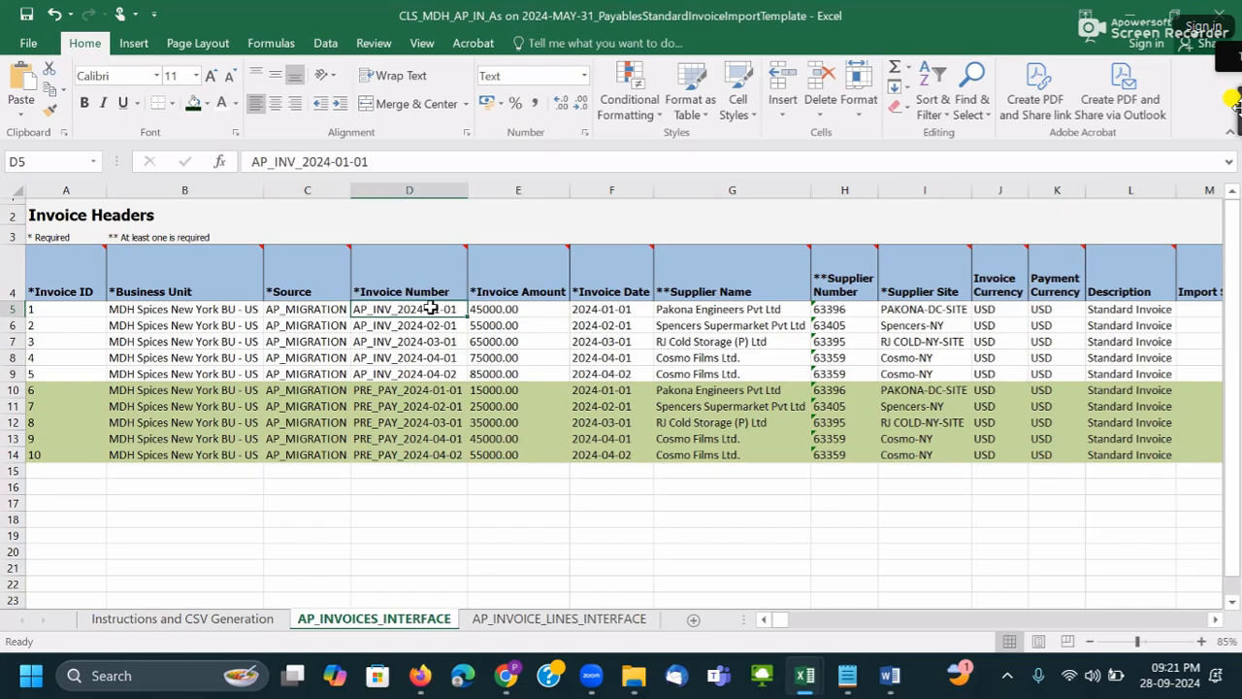
click(493, 311)
click(382, 160)
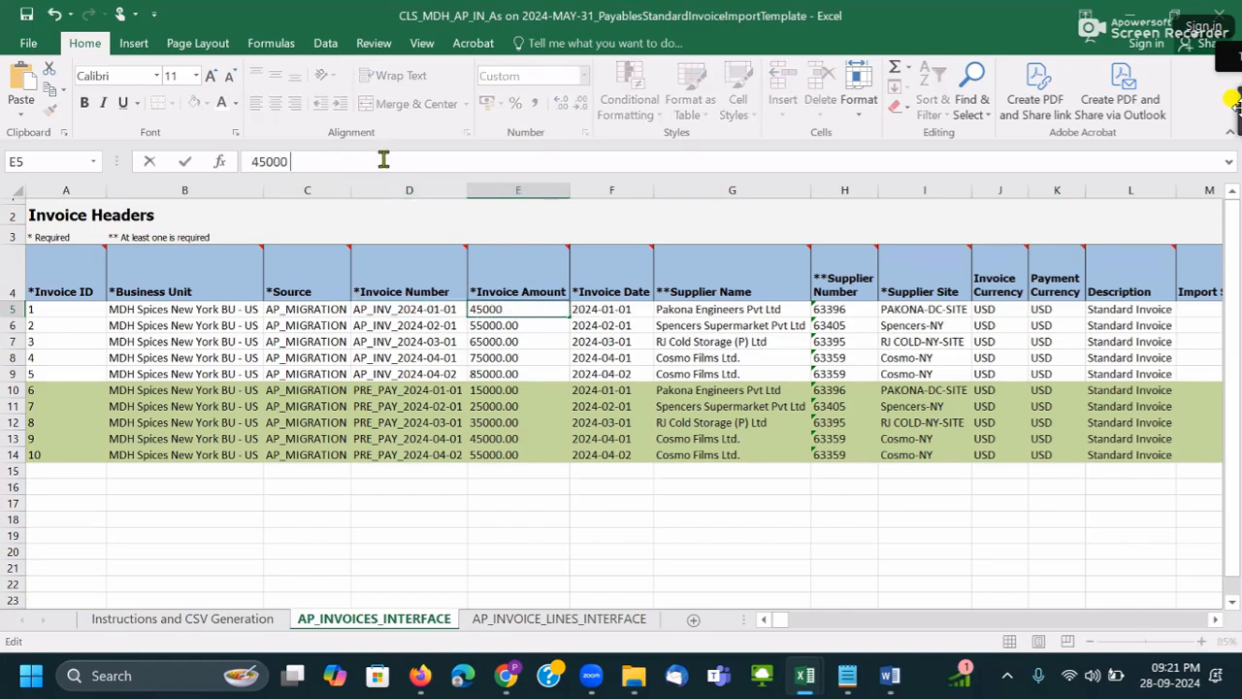
key(Tab)
key(Left)
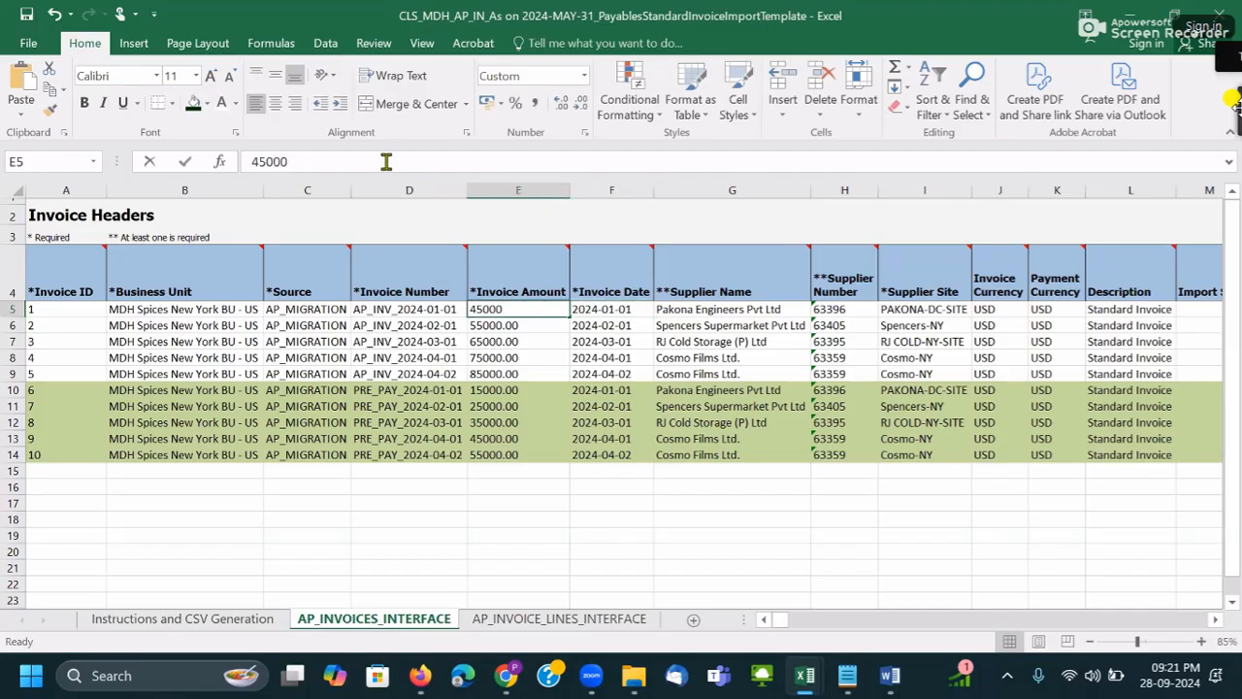
key(Right)
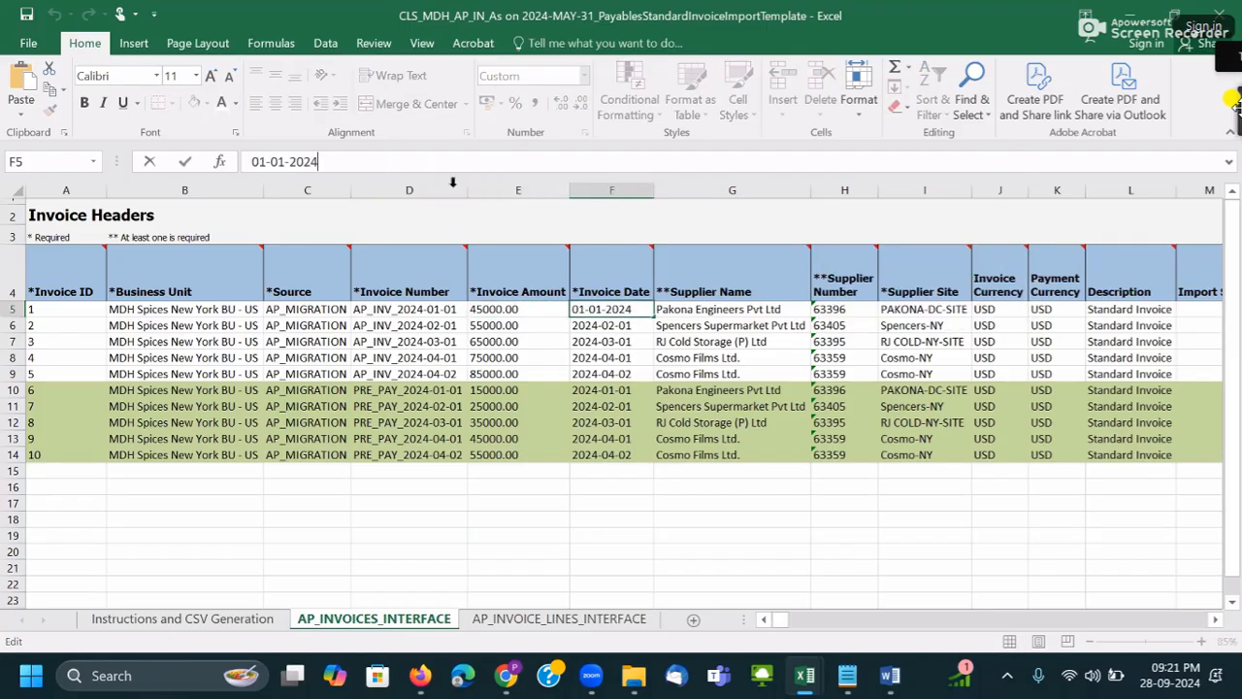
- Check the supplier names in cells G5 to G9 for trailing spaces
key(Right)
click(477, 165)
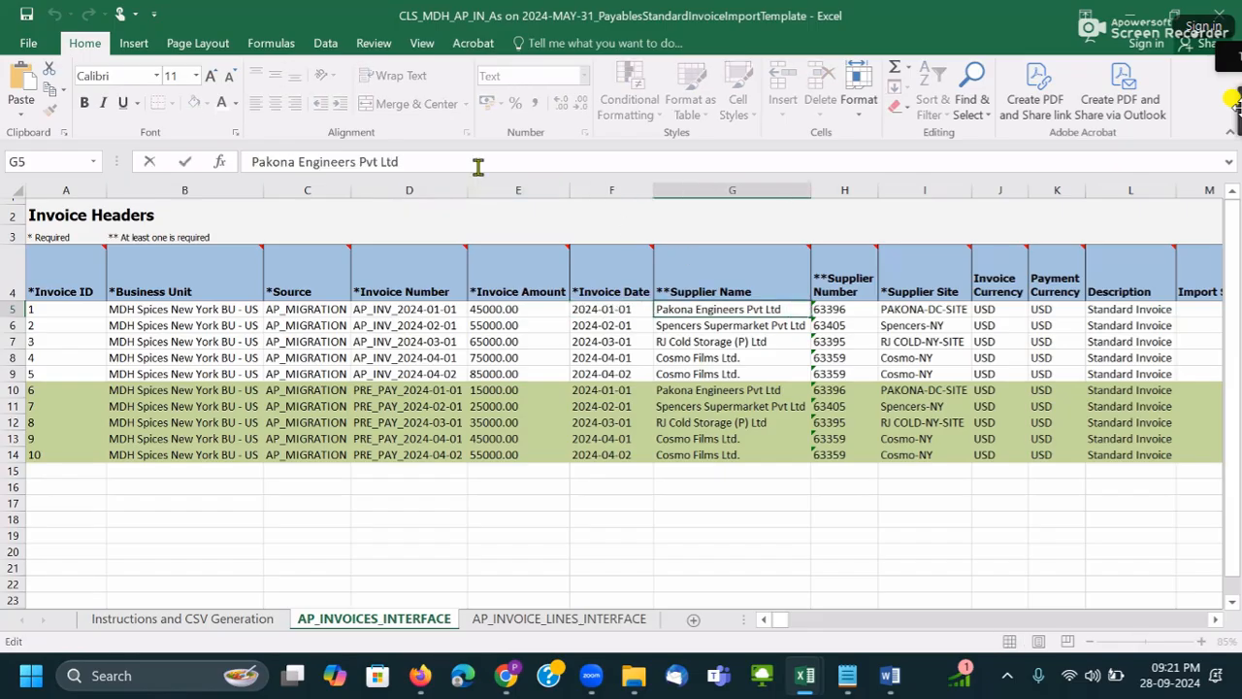
click(737, 325)
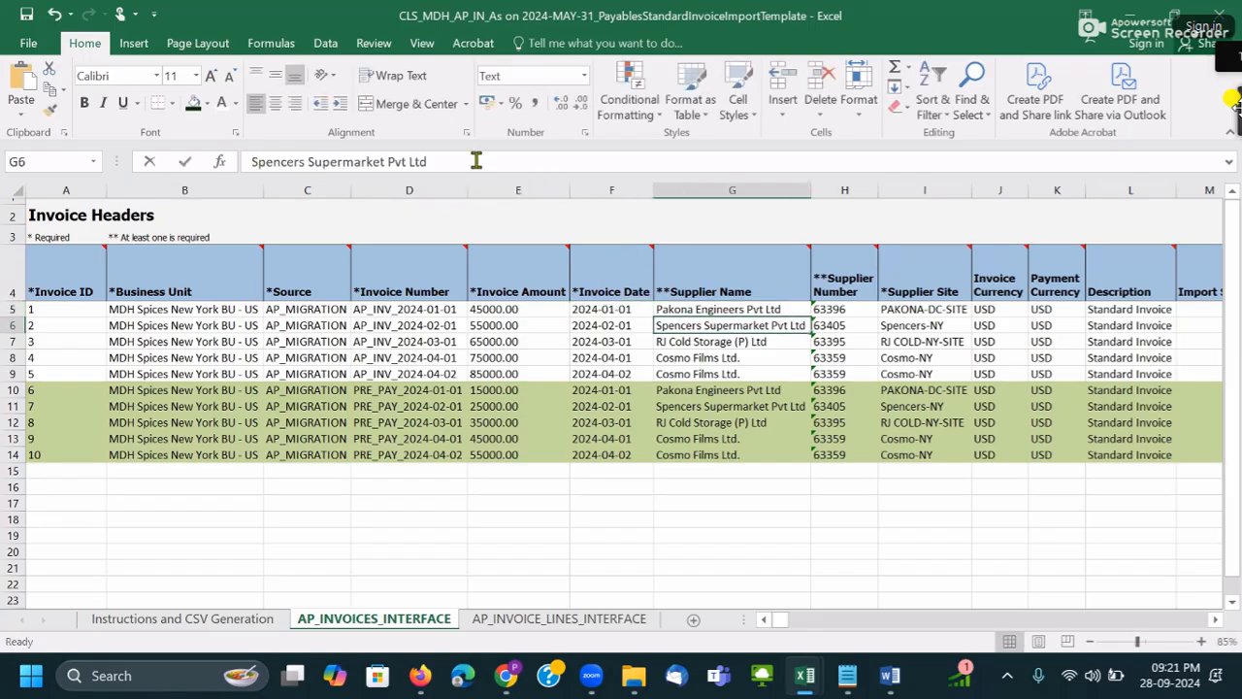
click(780, 341)
click(472, 163)
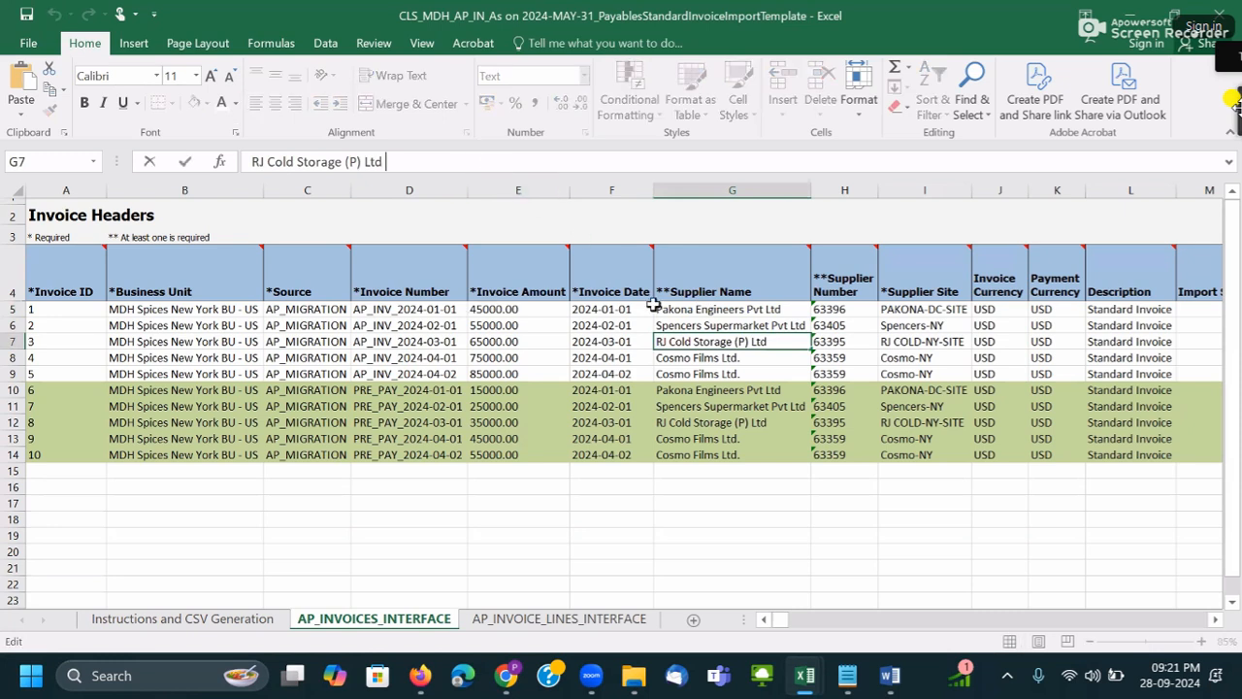
click(718, 357)
click(475, 161)
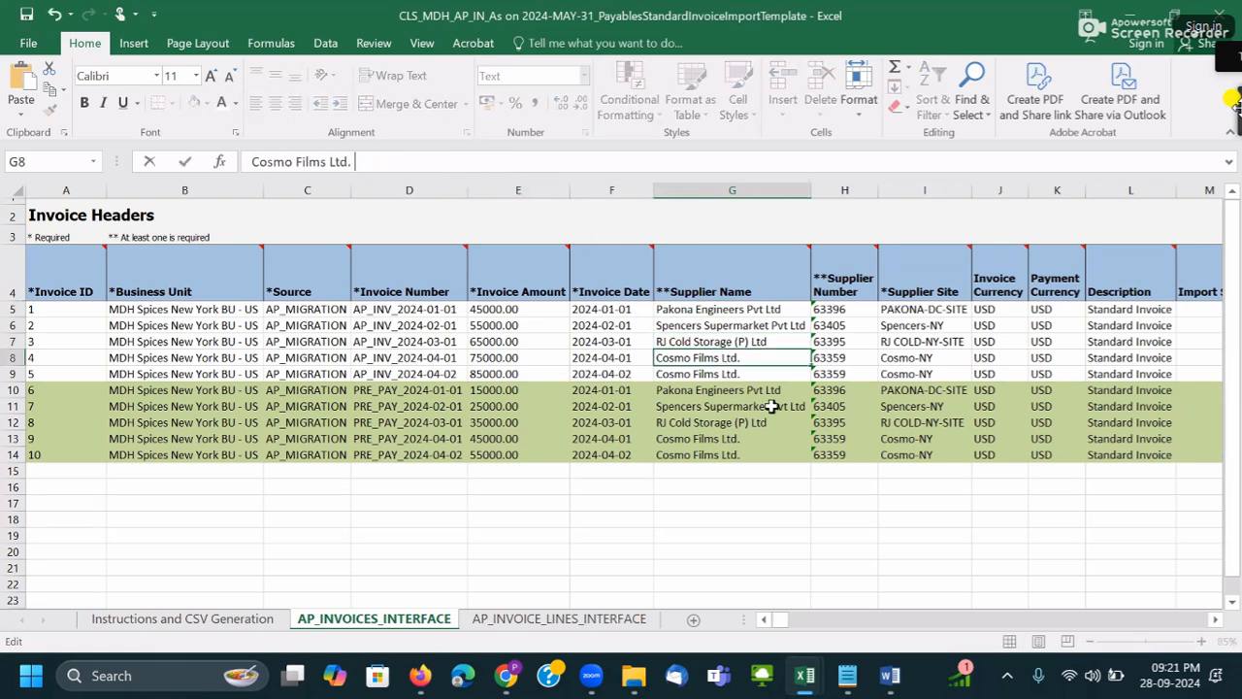
click(754, 374)
click(424, 161)
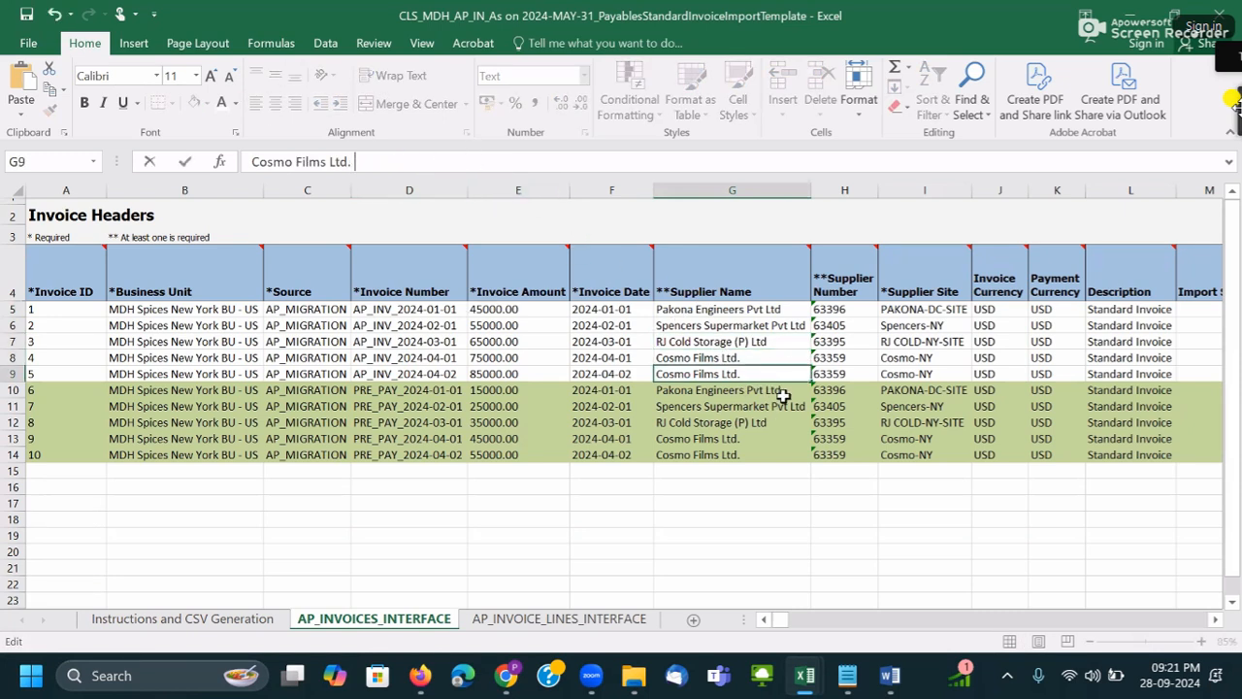
- Check the supplier names in the green prepayment rows, cells G10 to G14, for trailing spaces
click(782, 392)
click(437, 162)
click(779, 406)
click(481, 162)
click(786, 428)
click(495, 161)
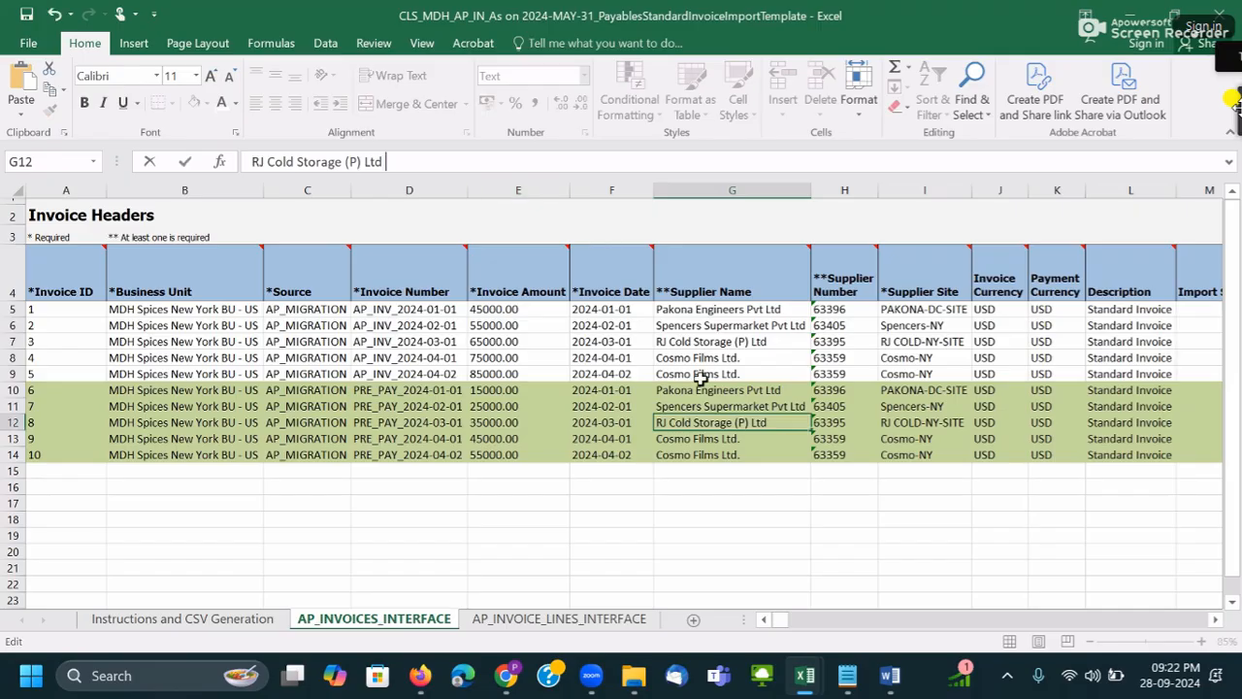
click(735, 436)
click(456, 155)
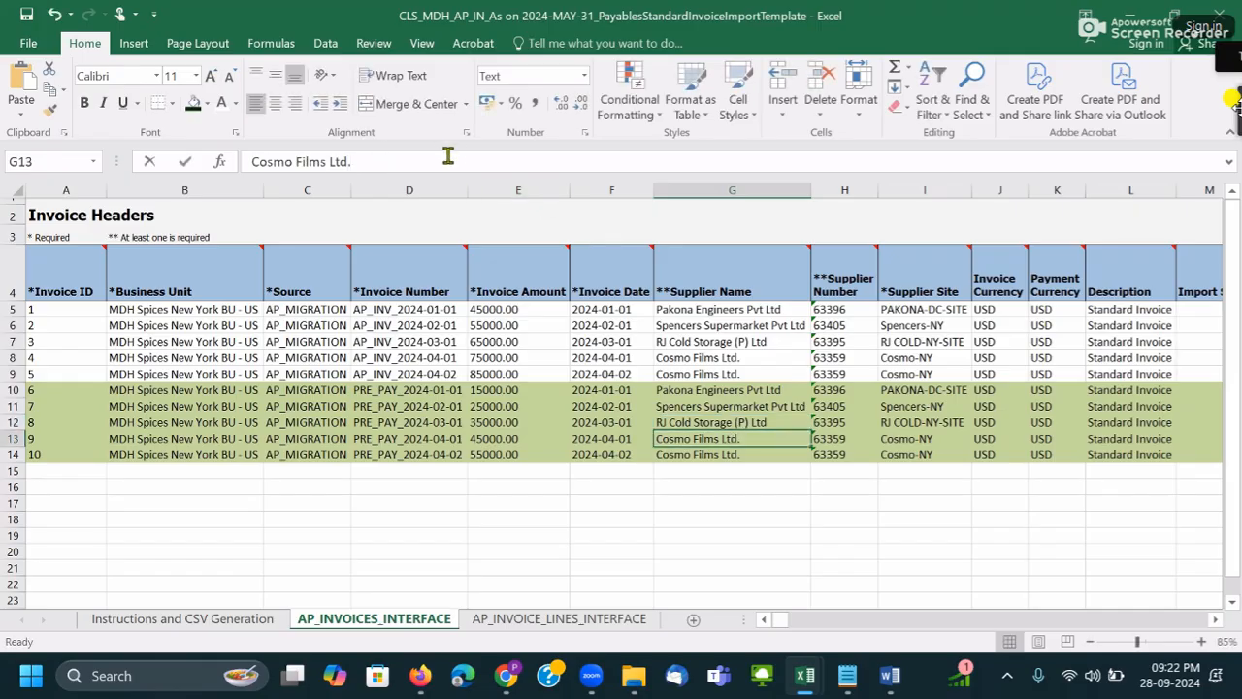
click(719, 453)
click(357, 165)
click(788, 475)
- Copy the supplier names in G5:G14, and recheck cells G5 and G6 for trailing spaces
drag(733, 308, 754, 450)
key(ctrl+c)
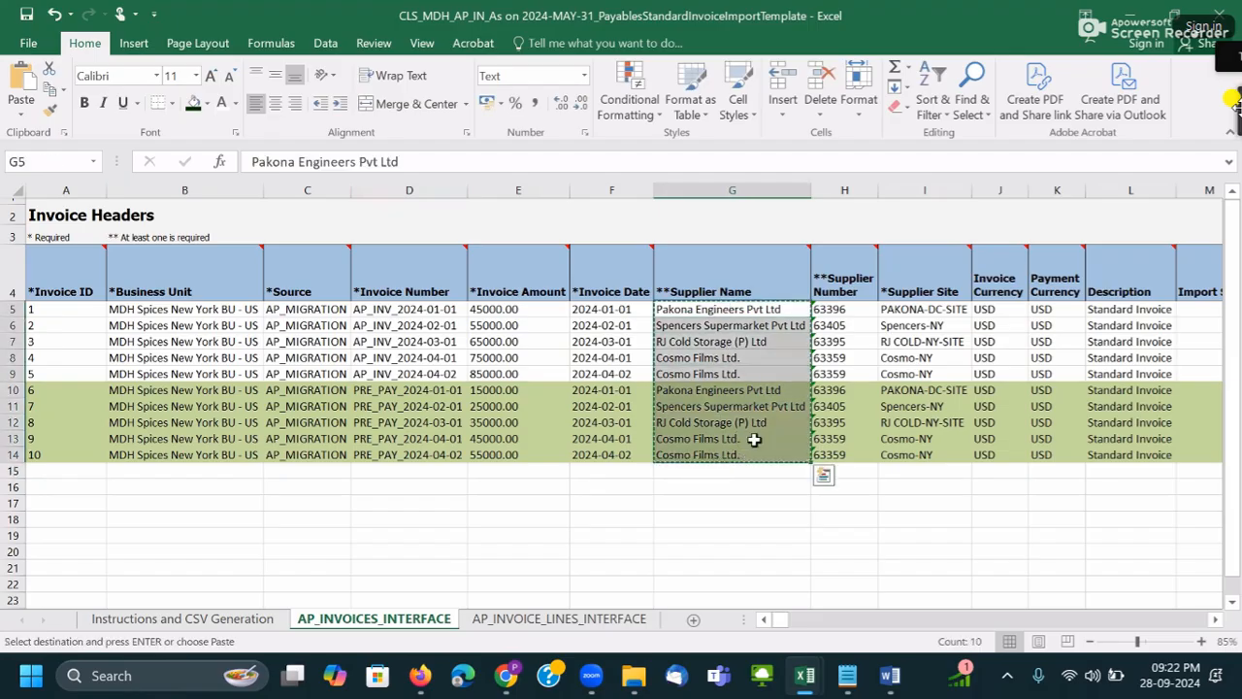
click(762, 311)
click(464, 163)
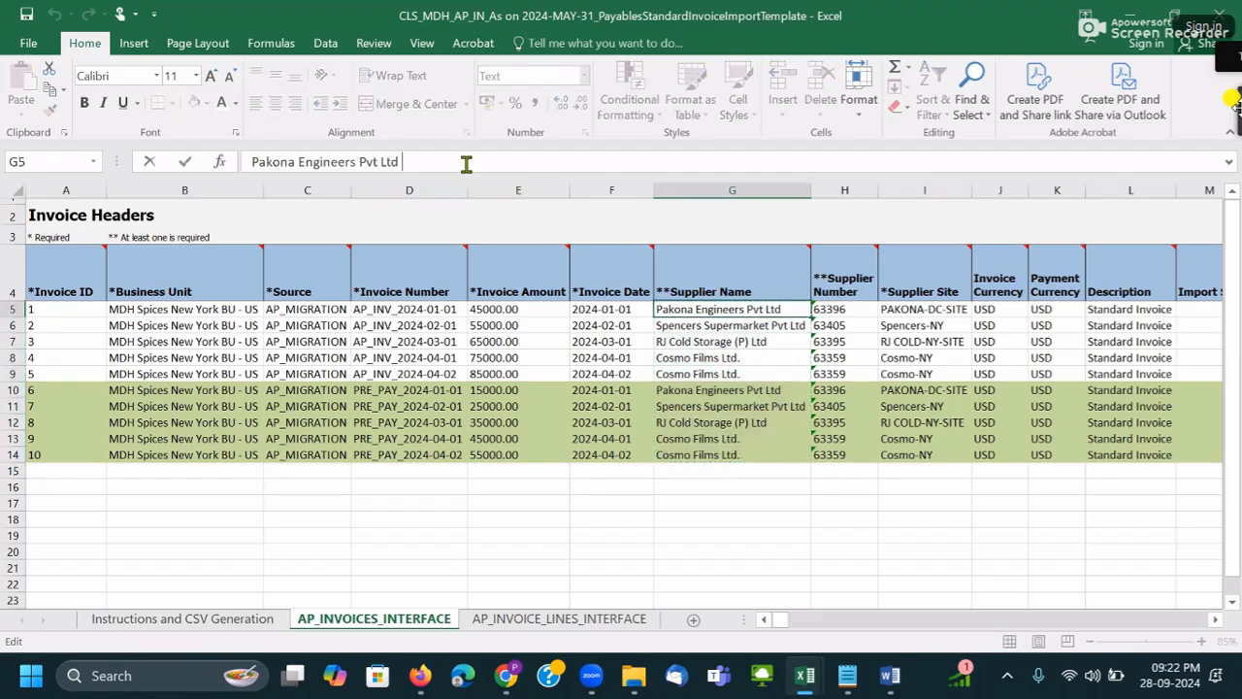
click(683, 321)
click(500, 165)
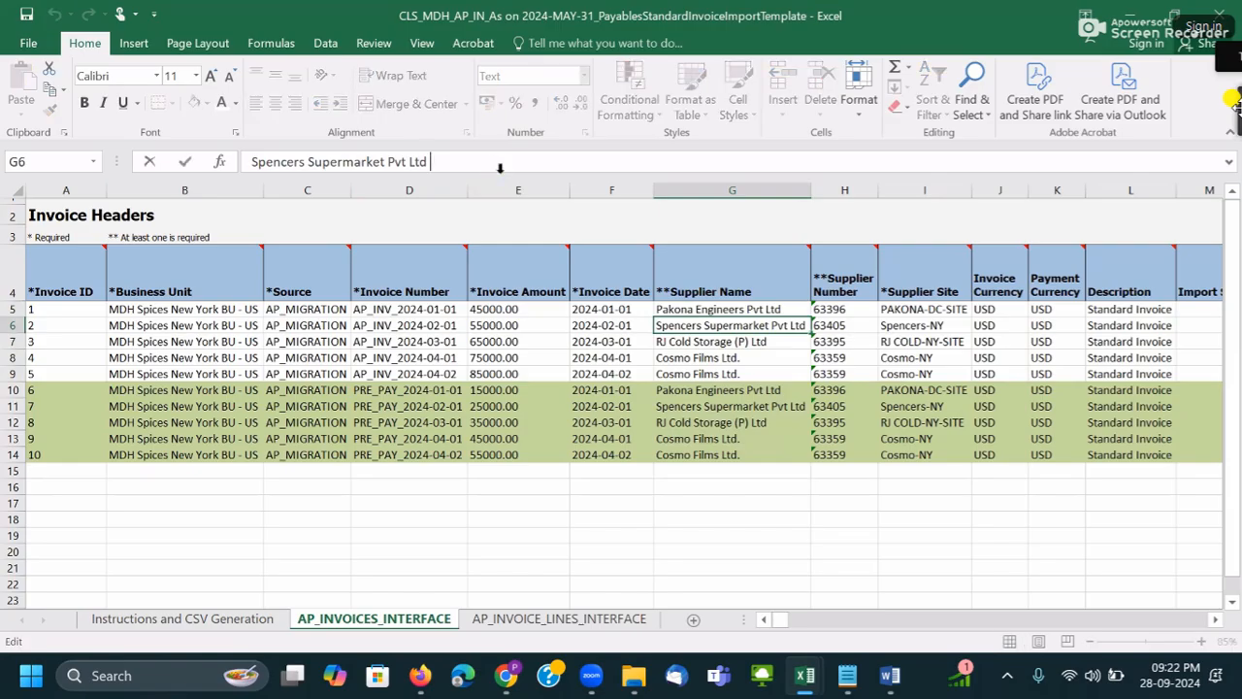
- Open the 70346 note in Notepad and replace its contents with the supplier names copied from G5:G14 in Excel
click(847, 675)
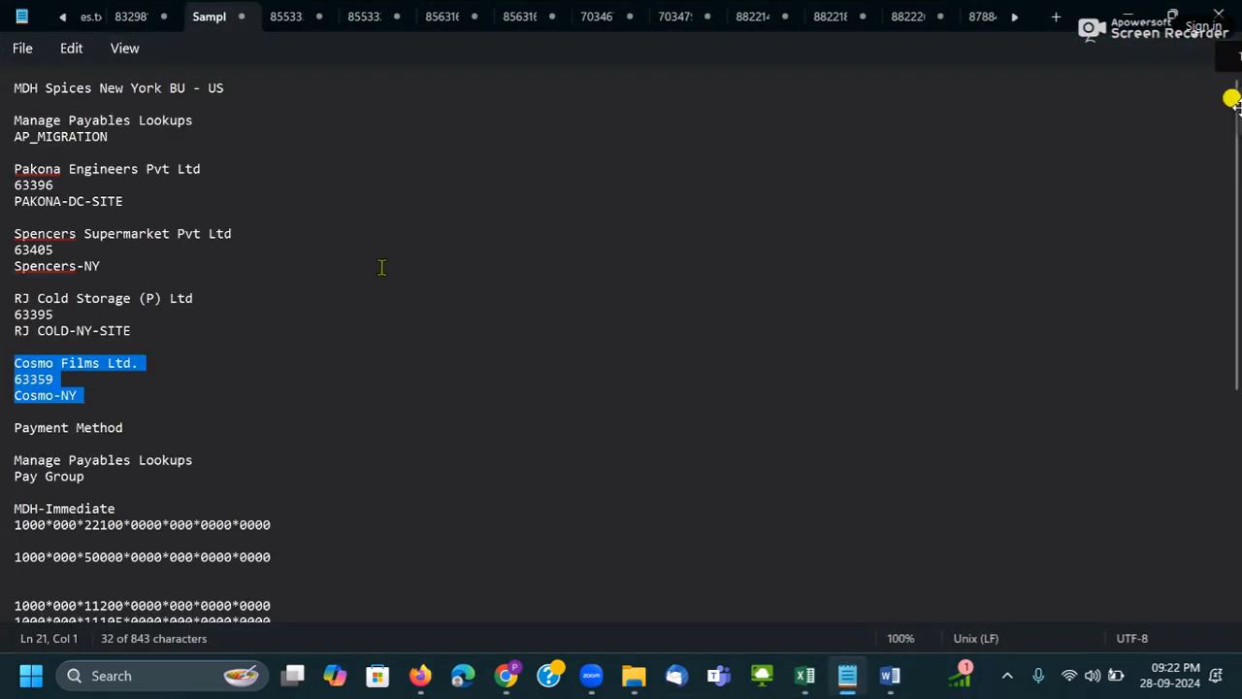
click(599, 17)
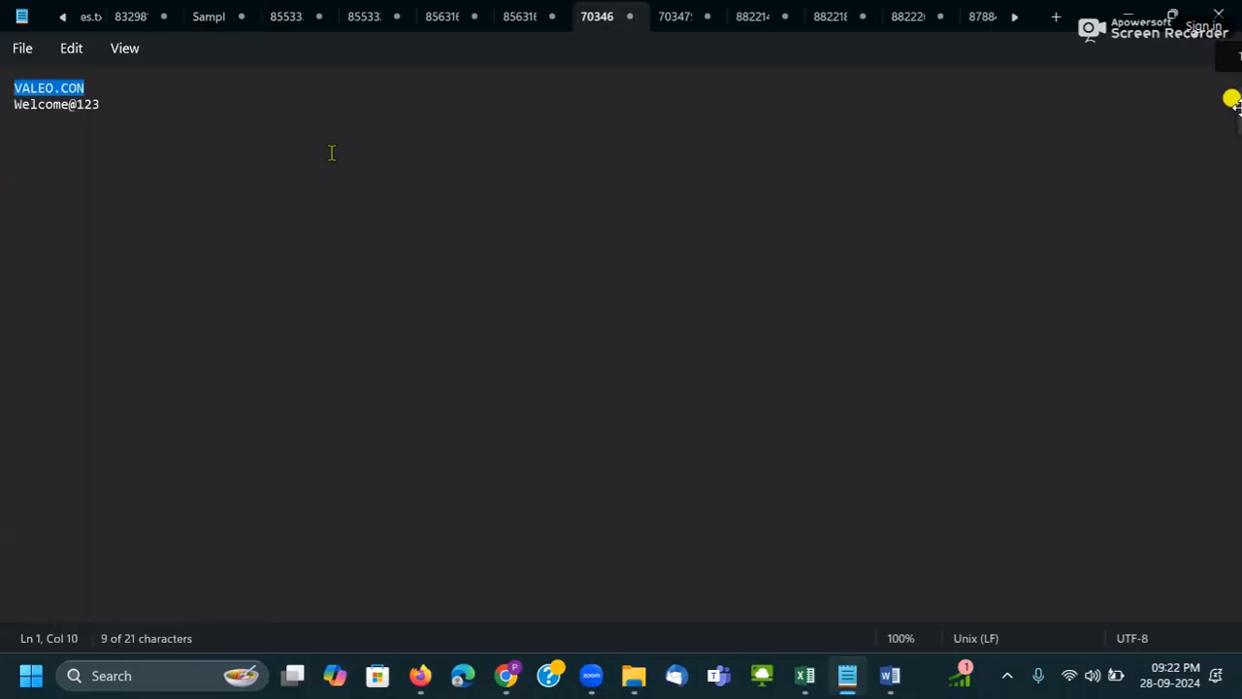
key(ctrl+a)
click(139, 121)
drag(139, 121, 4, 93)
key(alt+Tab)
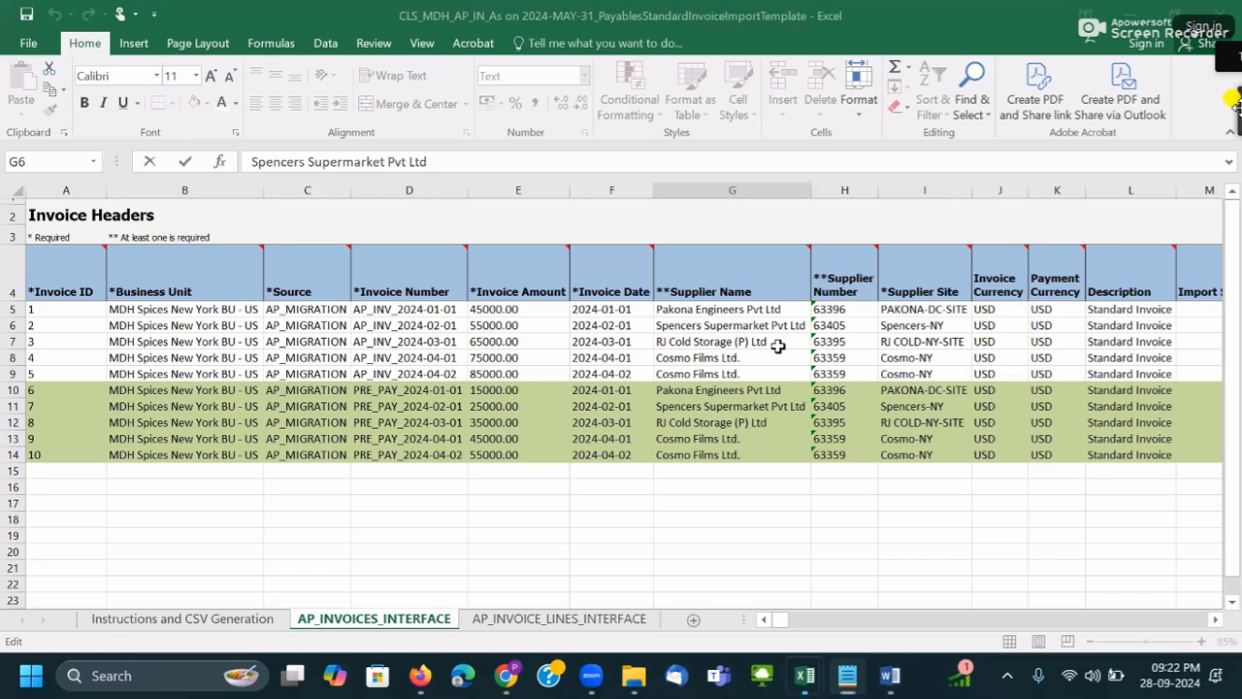
drag(723, 455, 721, 462)
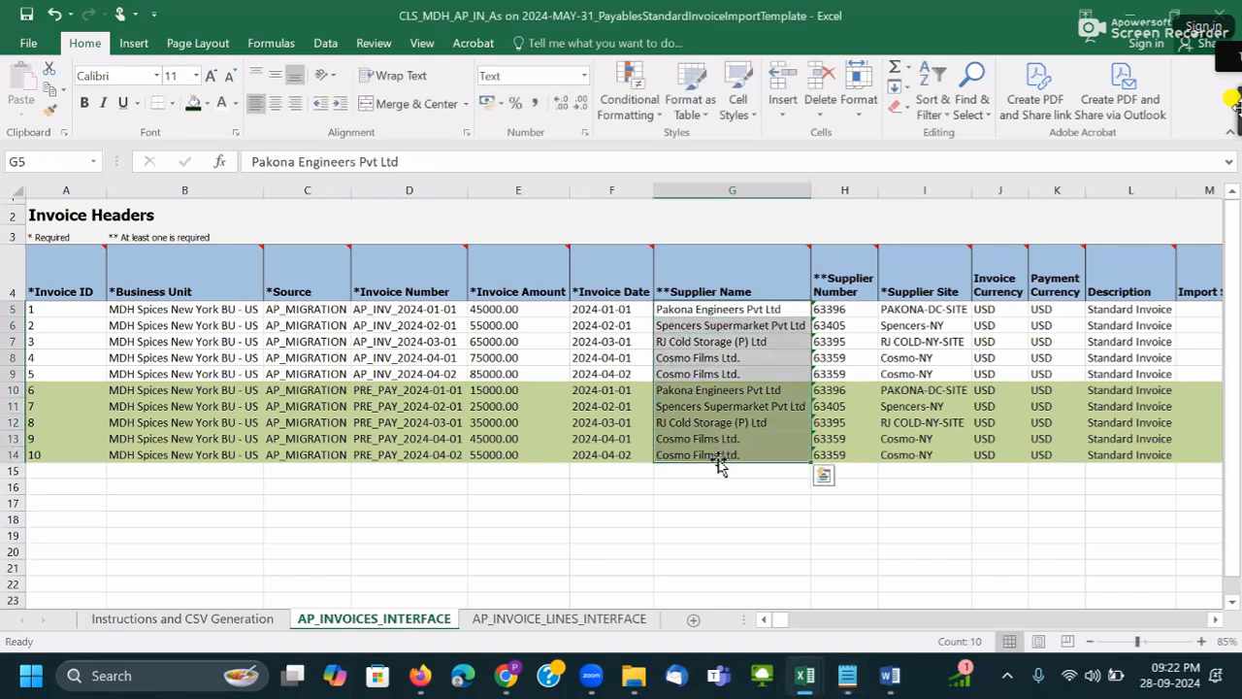
key(ctrl+c)
key(alt+Tab)
key(ctrl+a)
key(ctrl+v)
- Check the ends of the supplier name lines in the note for trailing spaces, working from the last line up
click(144, 236)
click(222, 216)
click(249, 184)
click(216, 153)
click(191, 136)
click(238, 117)
click(215, 88)
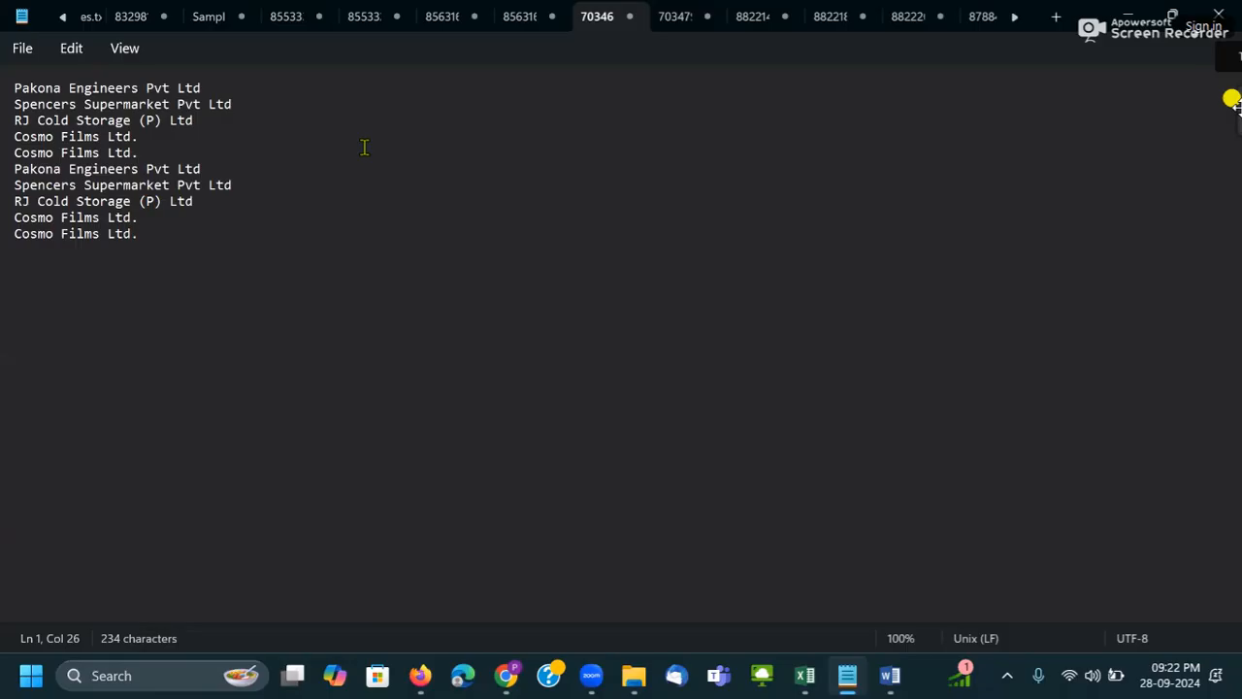
- Return to the Excel template and inspect the ends of the supplier names from G13 up to G5 for trailing spaces
key(alt+Tab)
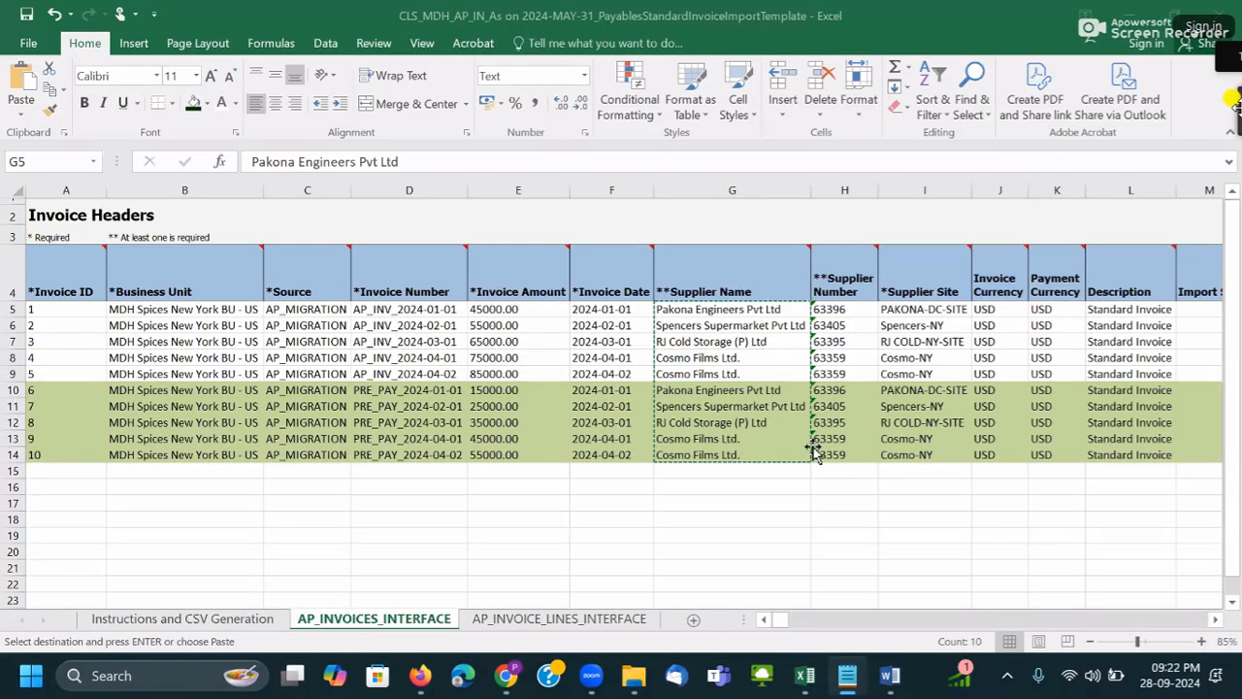
click(768, 438)
double_click(759, 437)
click(793, 423)
click(790, 390)
double_click(757, 373)
double_click(763, 358)
click(789, 341)
click(789, 308)
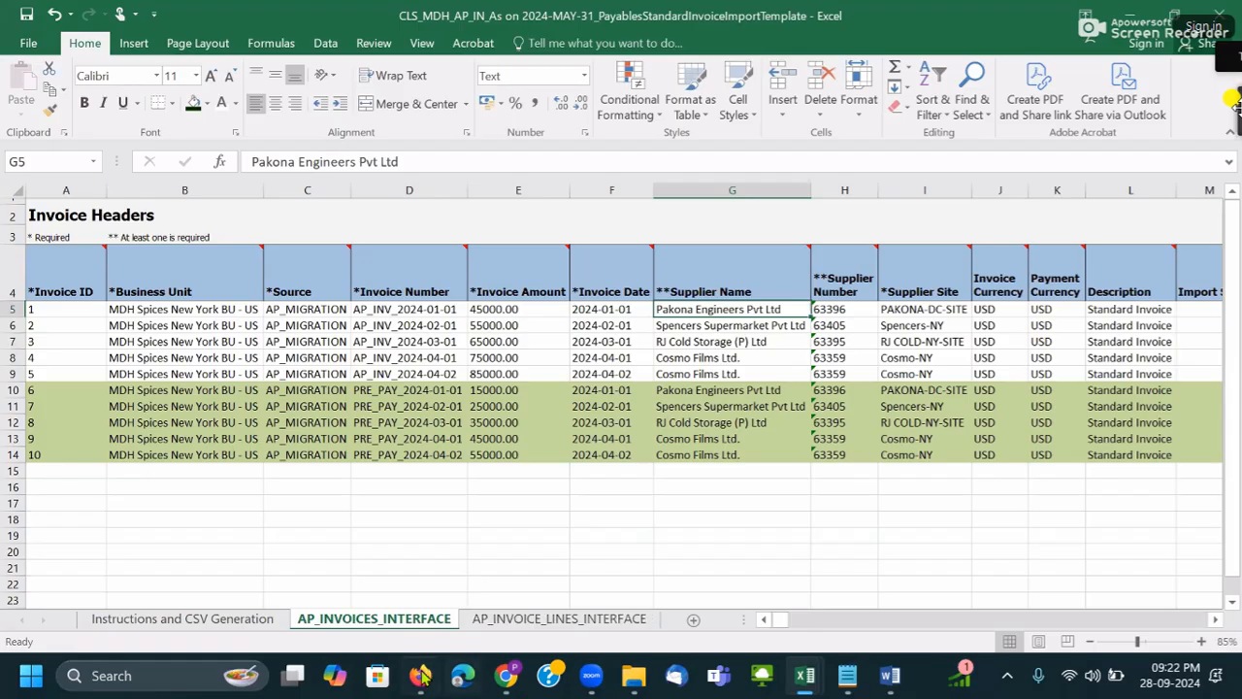
mouse_move(422, 675)
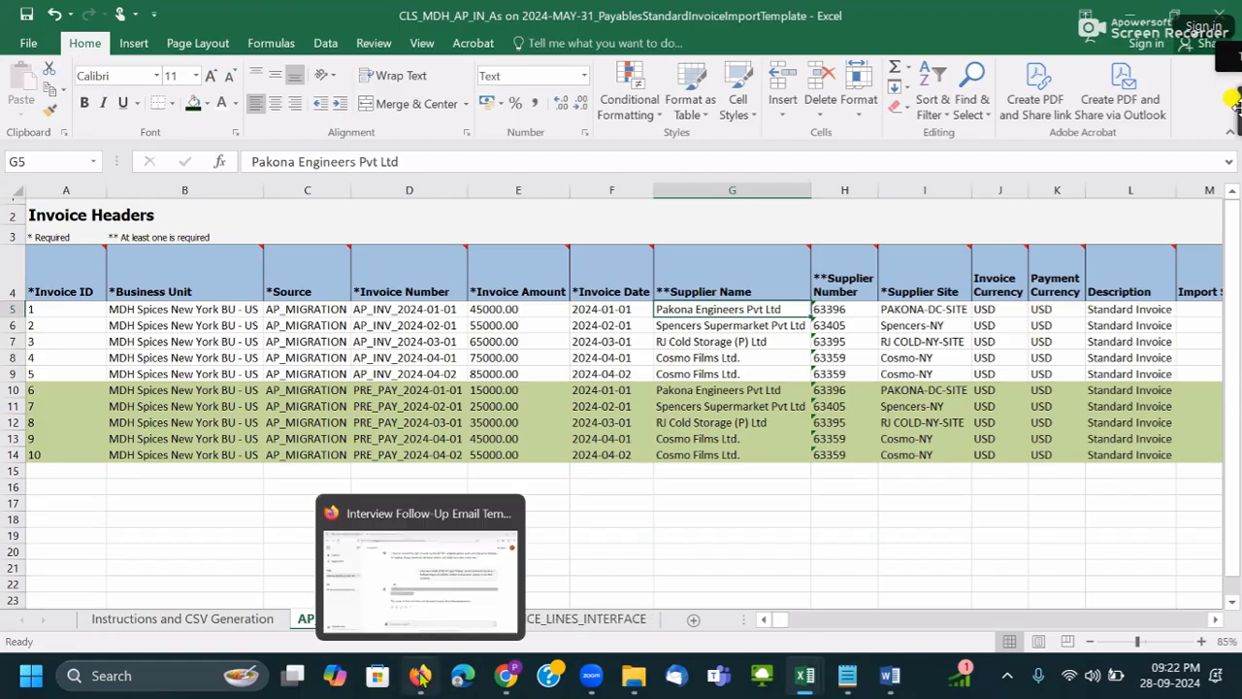
- Switch to ChatGPT in Firefox and ask "how to do the trim the space in the excel"
click(421, 675)
click(592, 596)
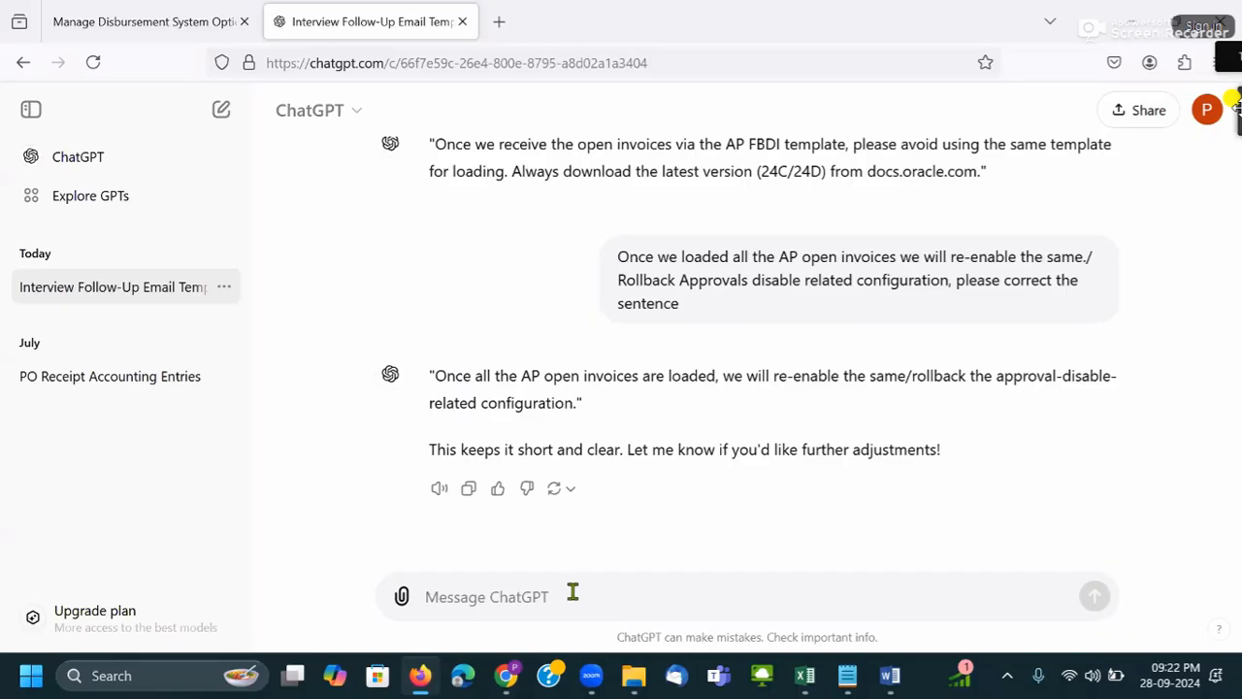
text(how are)
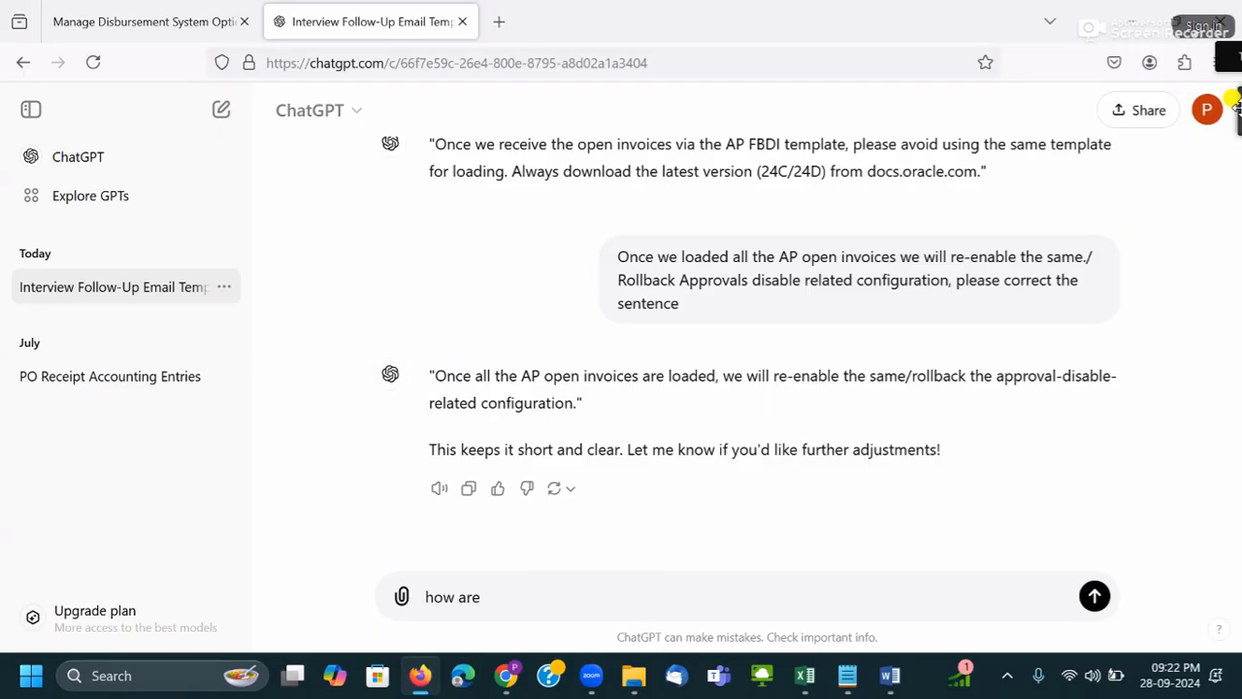
key(BackSpace)
key(BackSpace)
text(to do th)
text(the spanc)
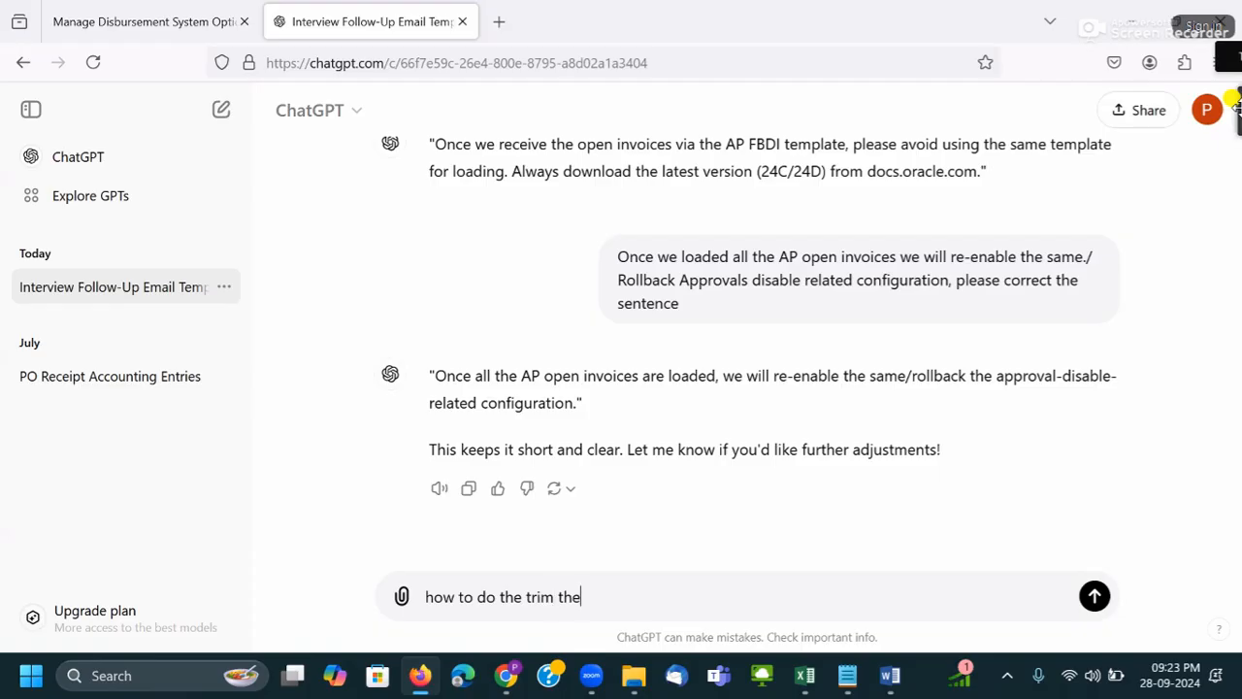
key(BackSpace)
key(BackSpace)
text(ace in the excel)
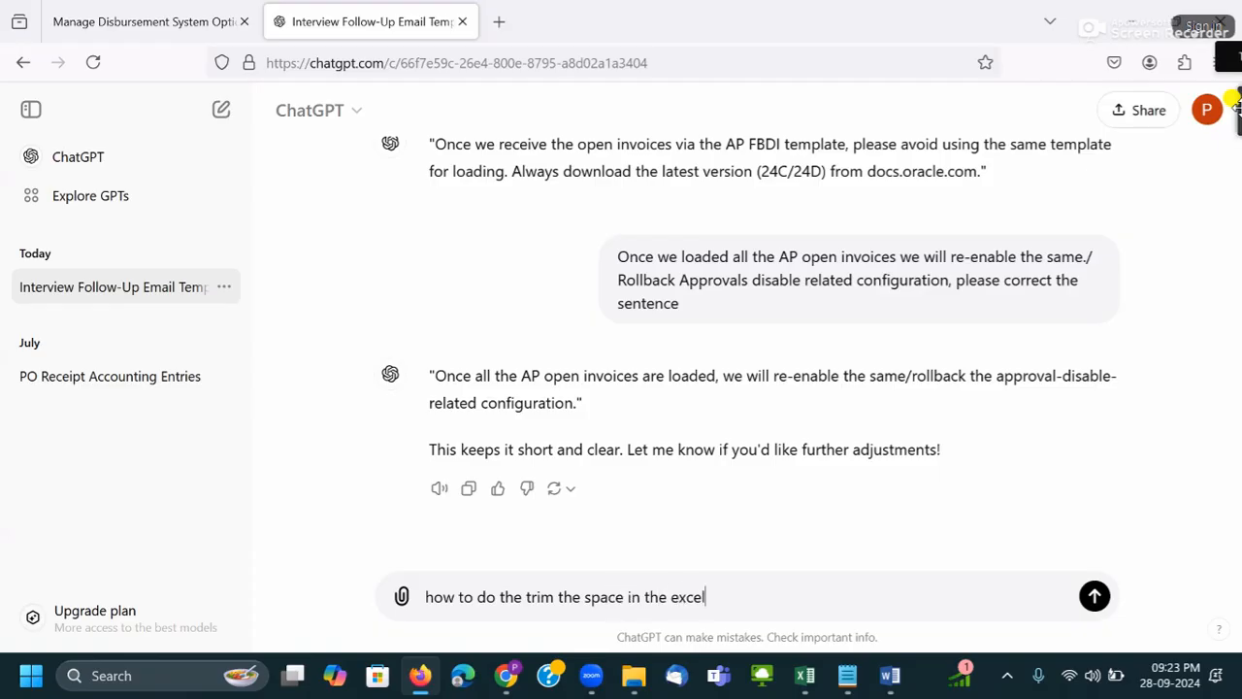
key(Return)
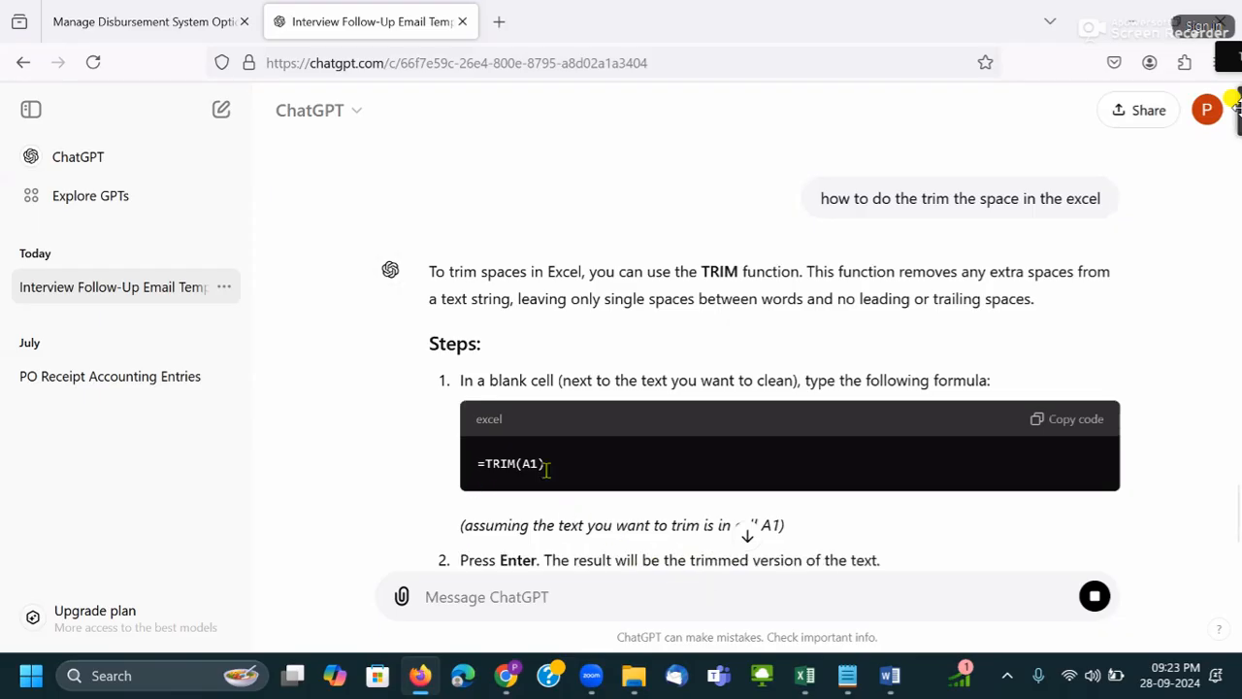
- Highlight the TRIM formula name in the reply, and try entering =TRIM in cell G17 of the Excel template
mouse_move(477, 463)
mouse_down()
mouse_move(544, 465)
mouse_move(476, 464)
mouse_up()
click(532, 481)
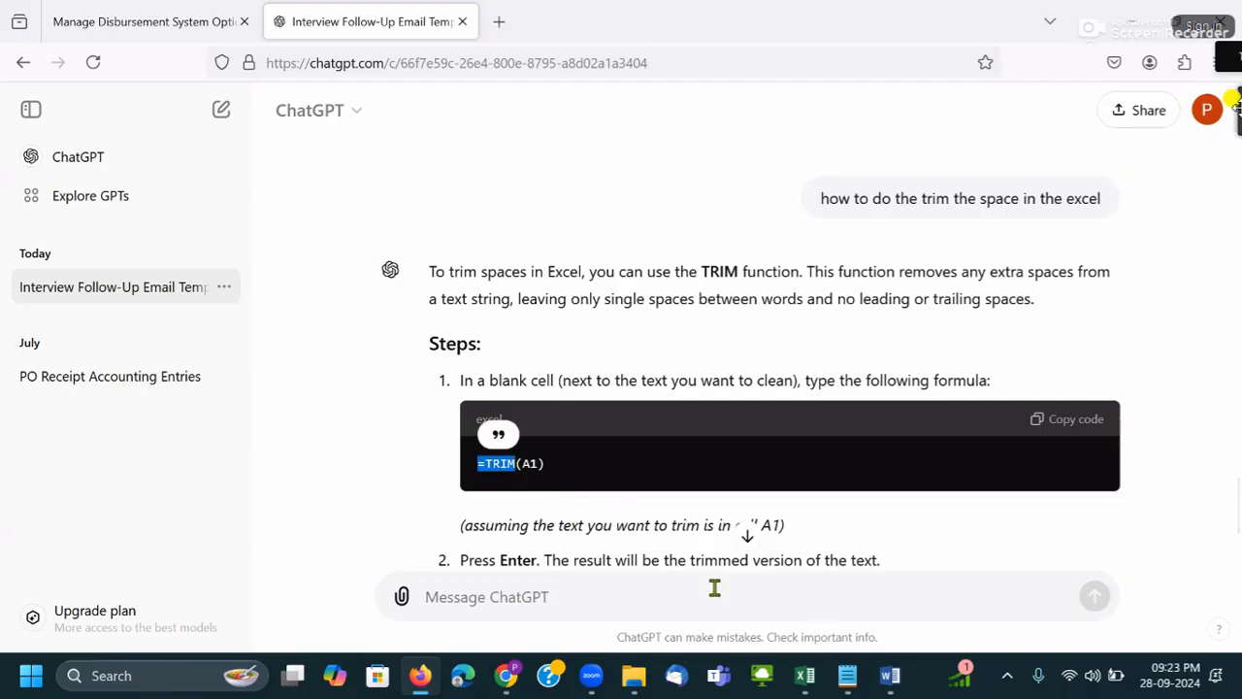
key(alt+Tab)
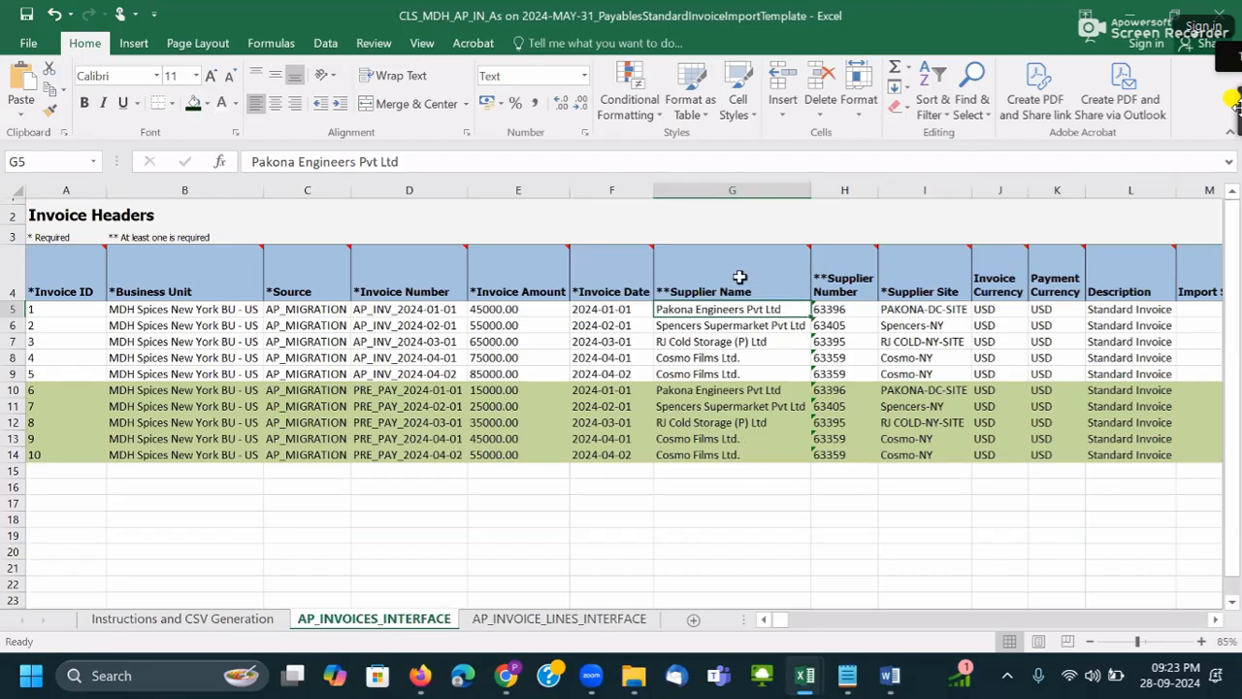
click(717, 497)
text(=TRIM)
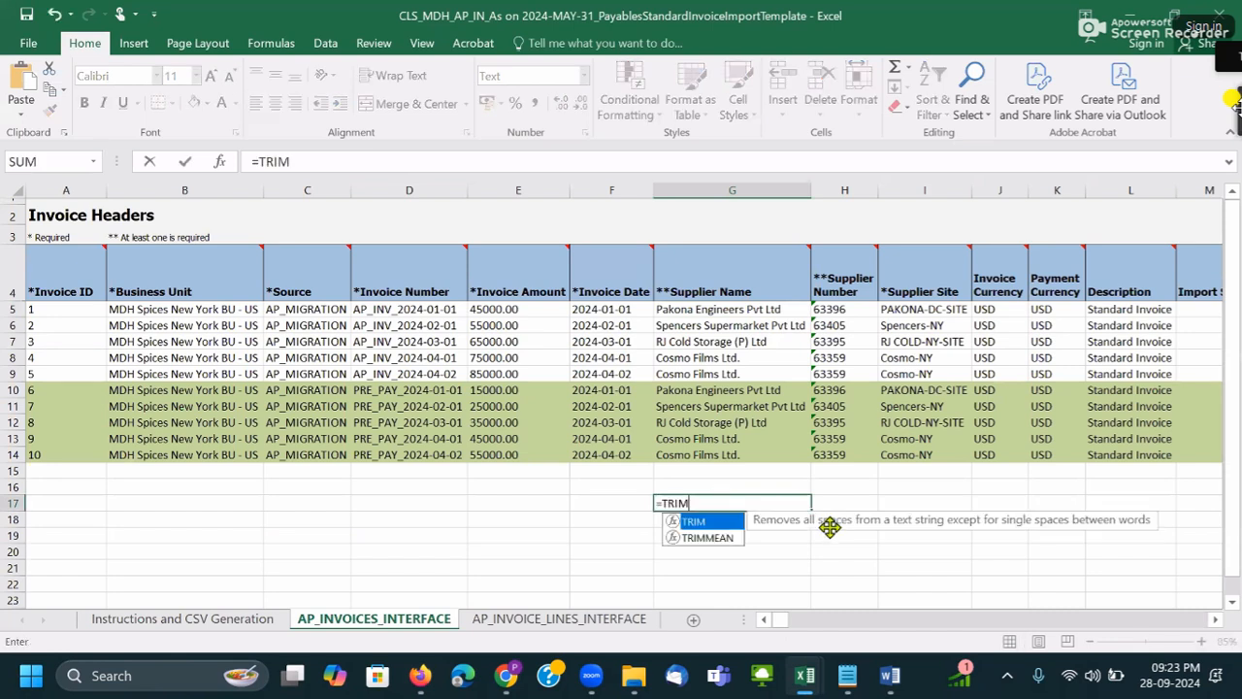
drag(738, 309, 737, 452)
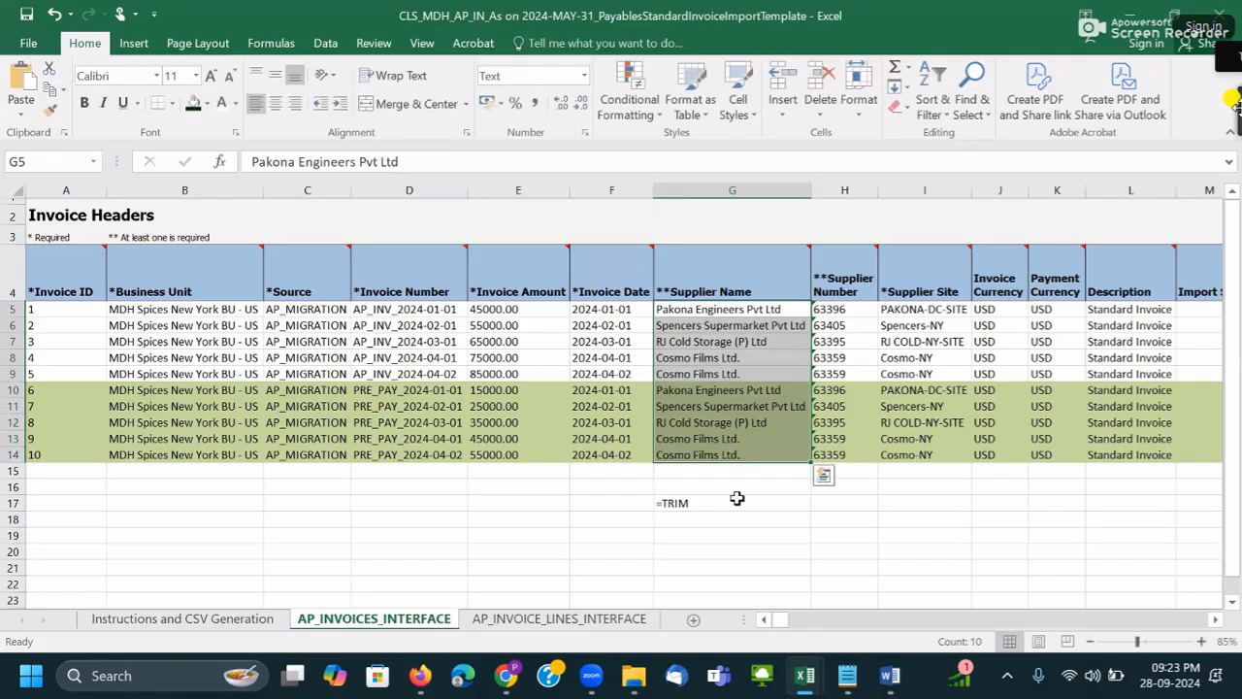
click(737, 499)
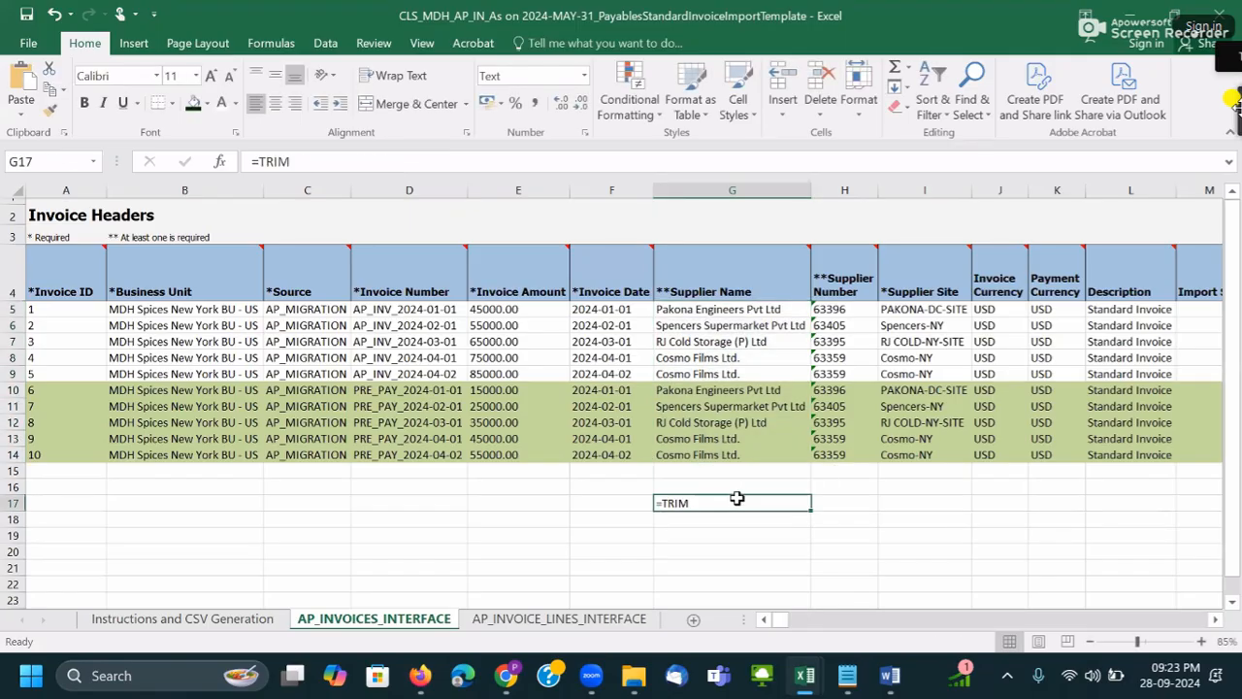
- Copy the supplier names in G5:G14 to the cells starting at F17, and fit column F's width to its contents
click(758, 309)
drag(759, 309, 749, 451)
key(ctrl+c)
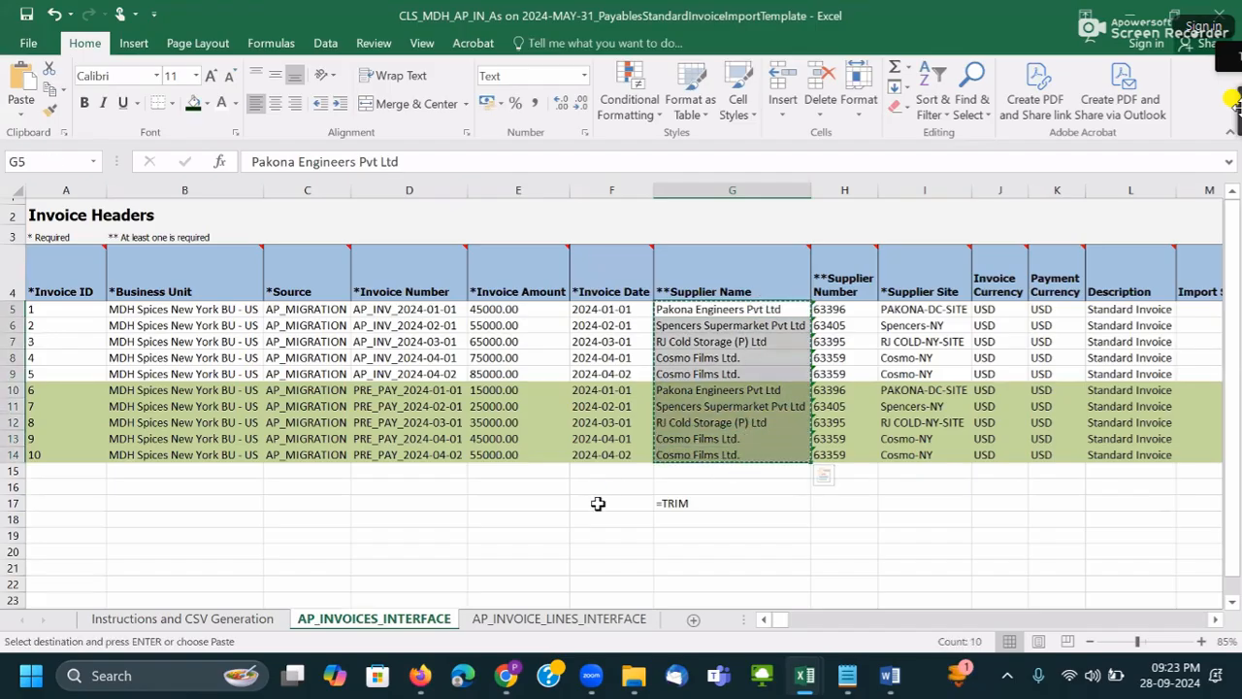
click(599, 502)
key(ctrl+v)
click(712, 505)
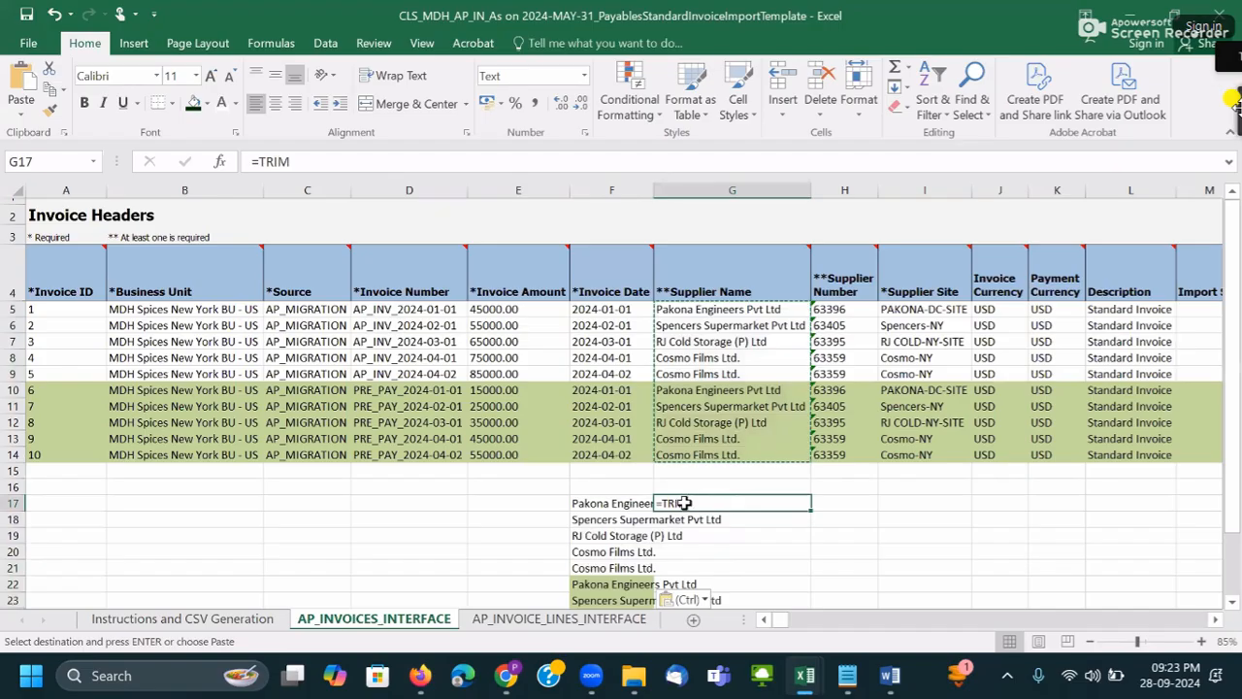
double_click(656, 191)
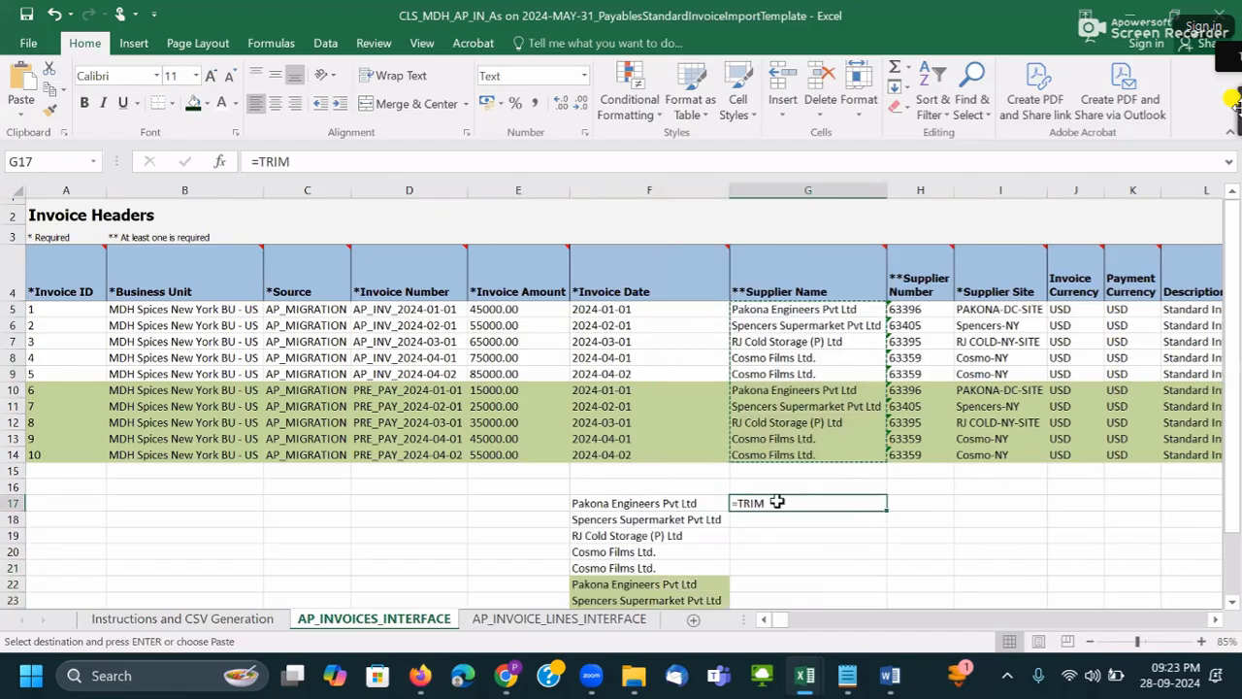
- Try to rebuild the formula in G17 as =TRIM=F17
double_click(782, 501)
drag(766, 503, 731, 503)
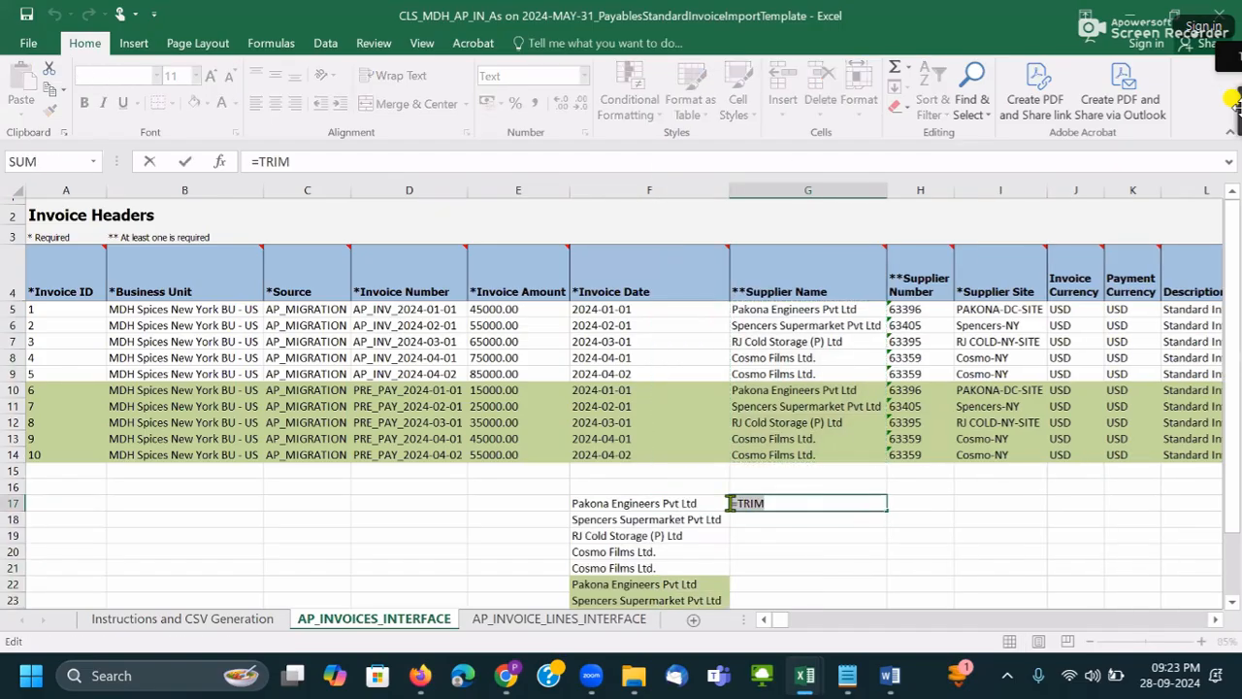
text(=TR)
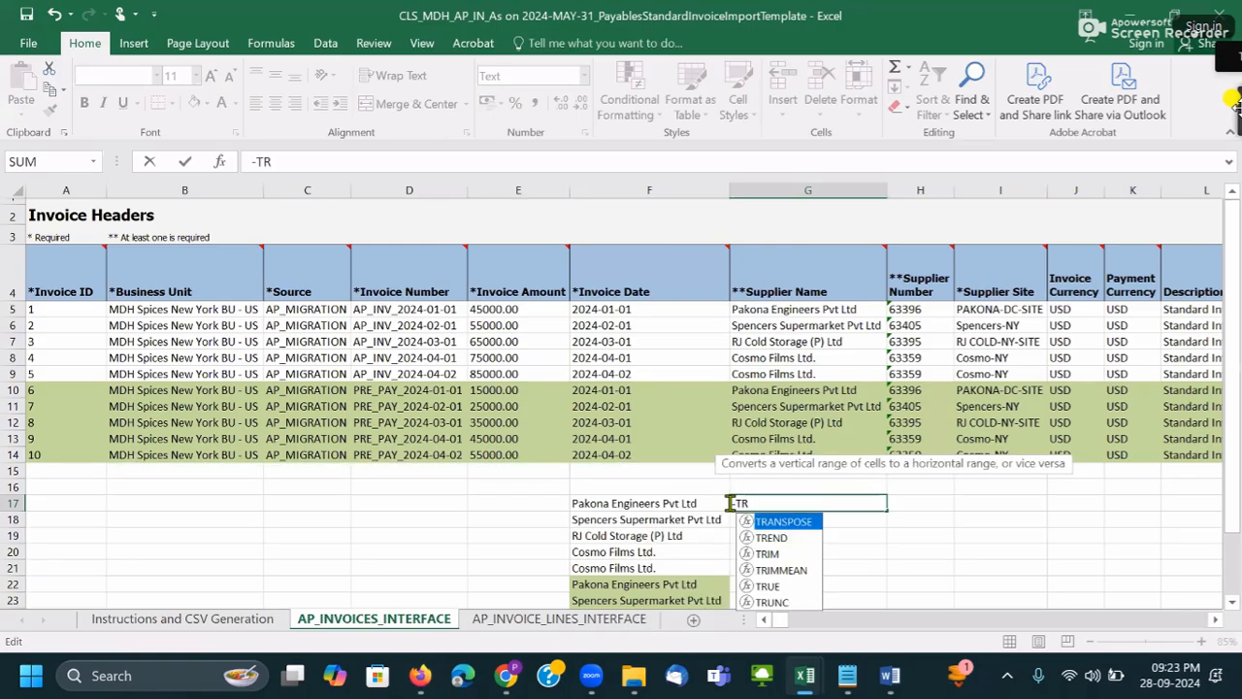
text(IM)
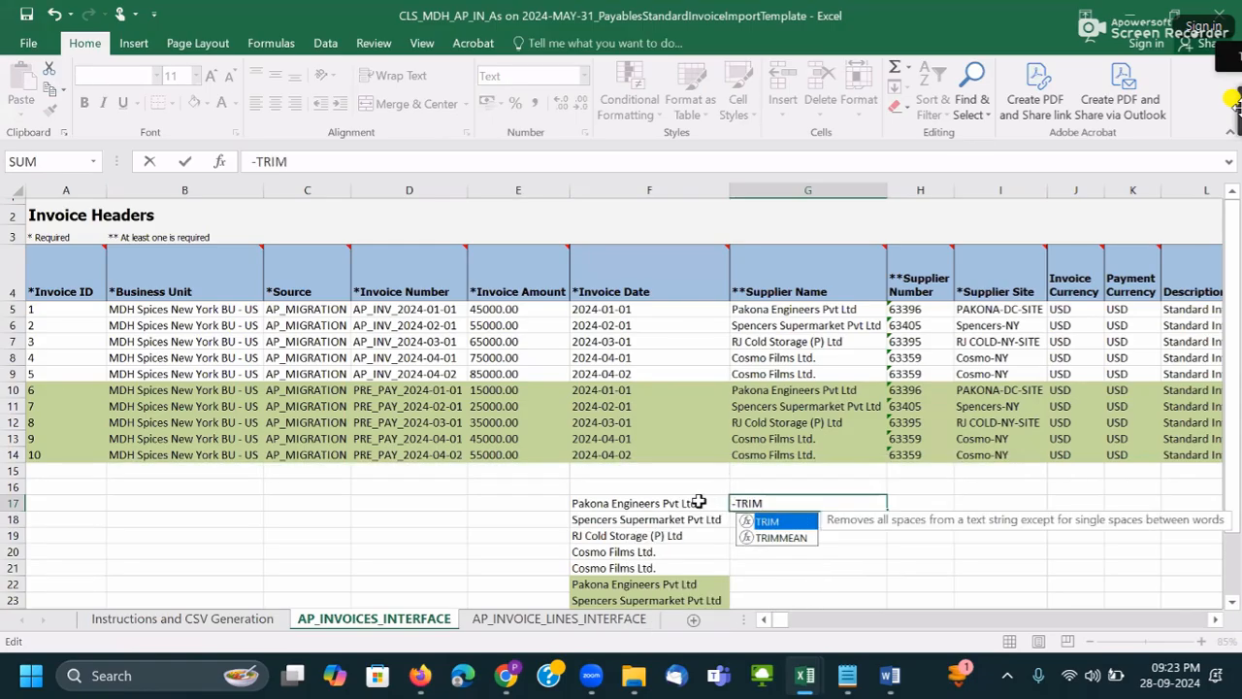
text(()
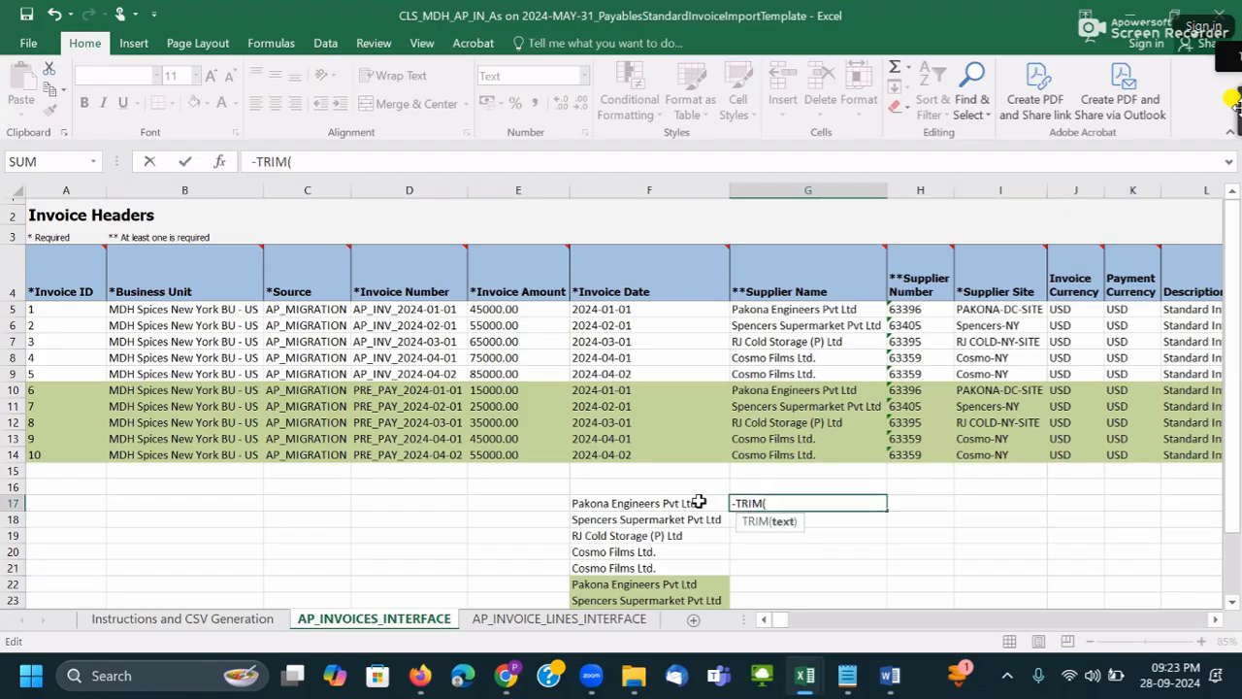
key(BackSpace)
text(=)
click(663, 503)
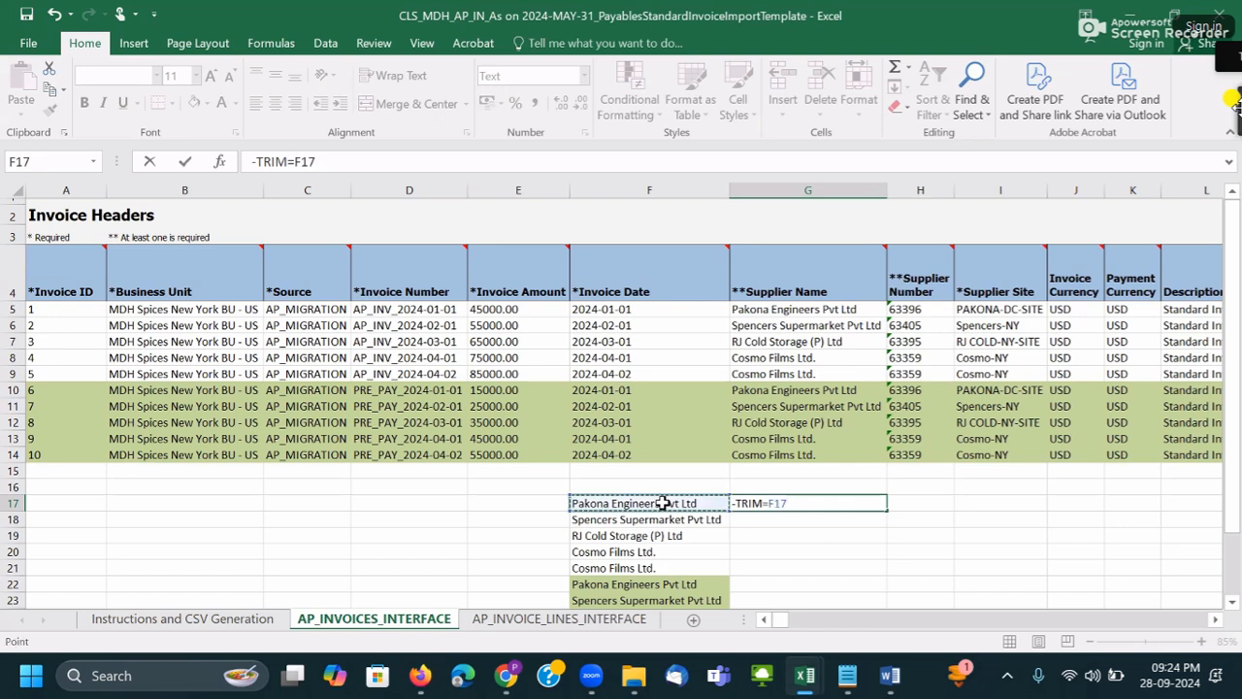
click(745, 508)
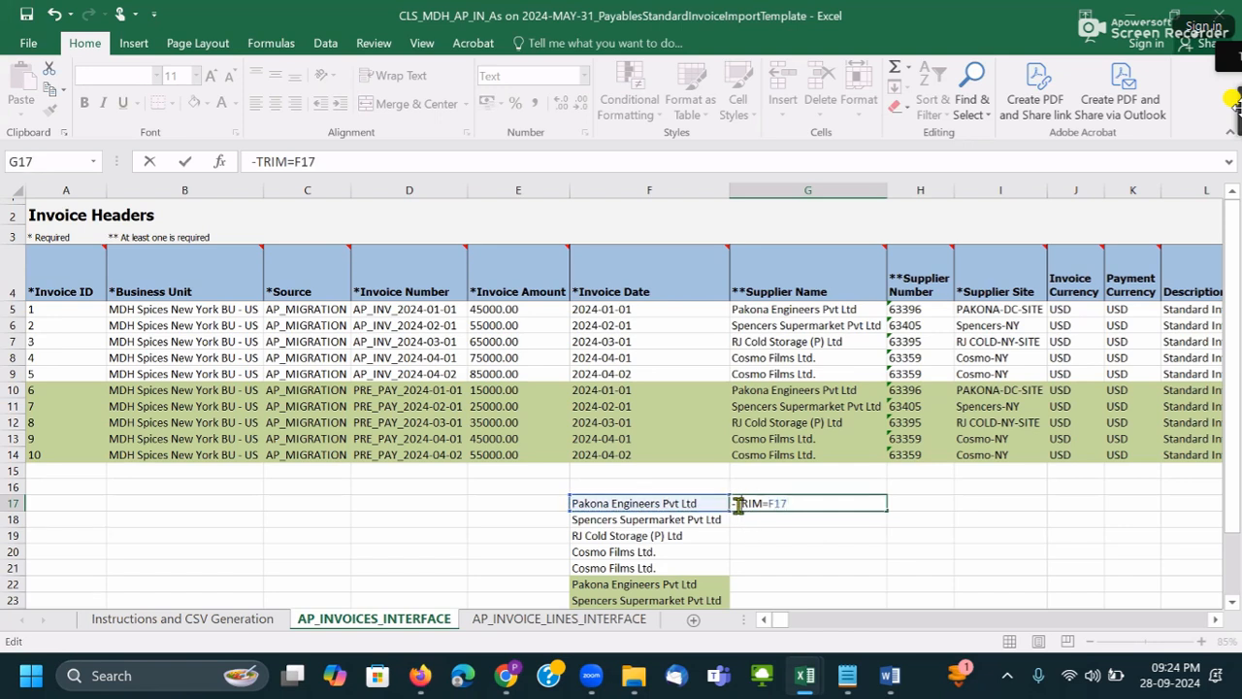
key(Delete)
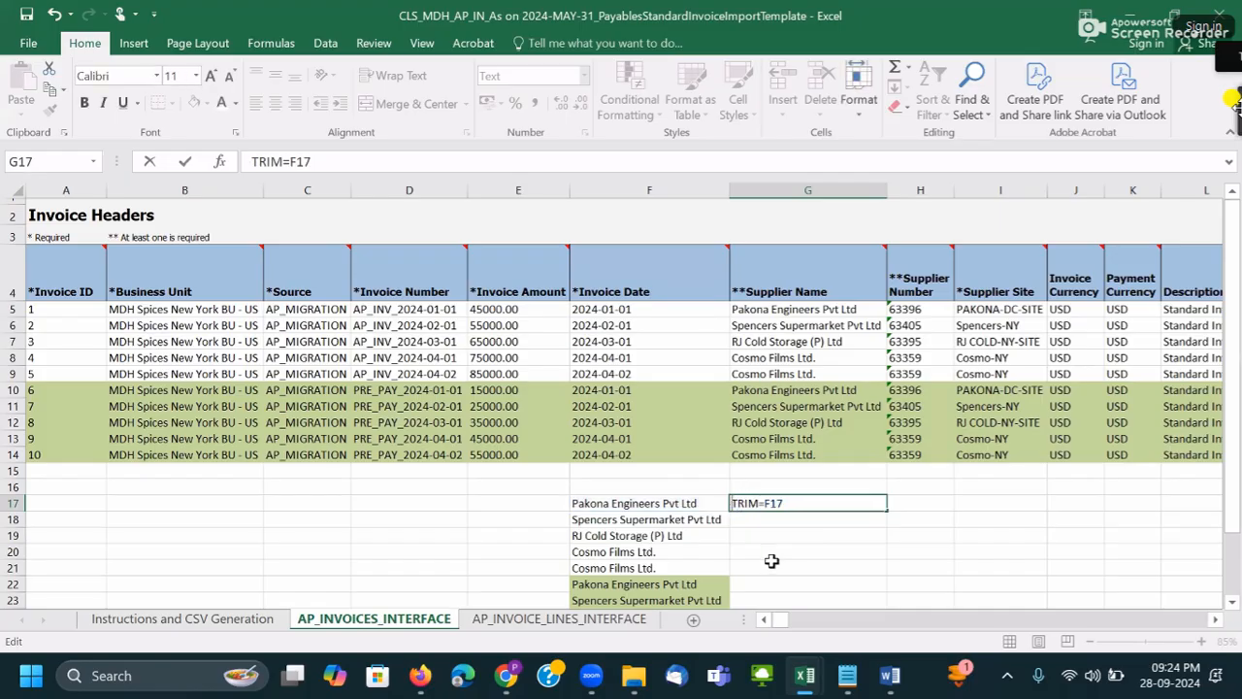
text(=)
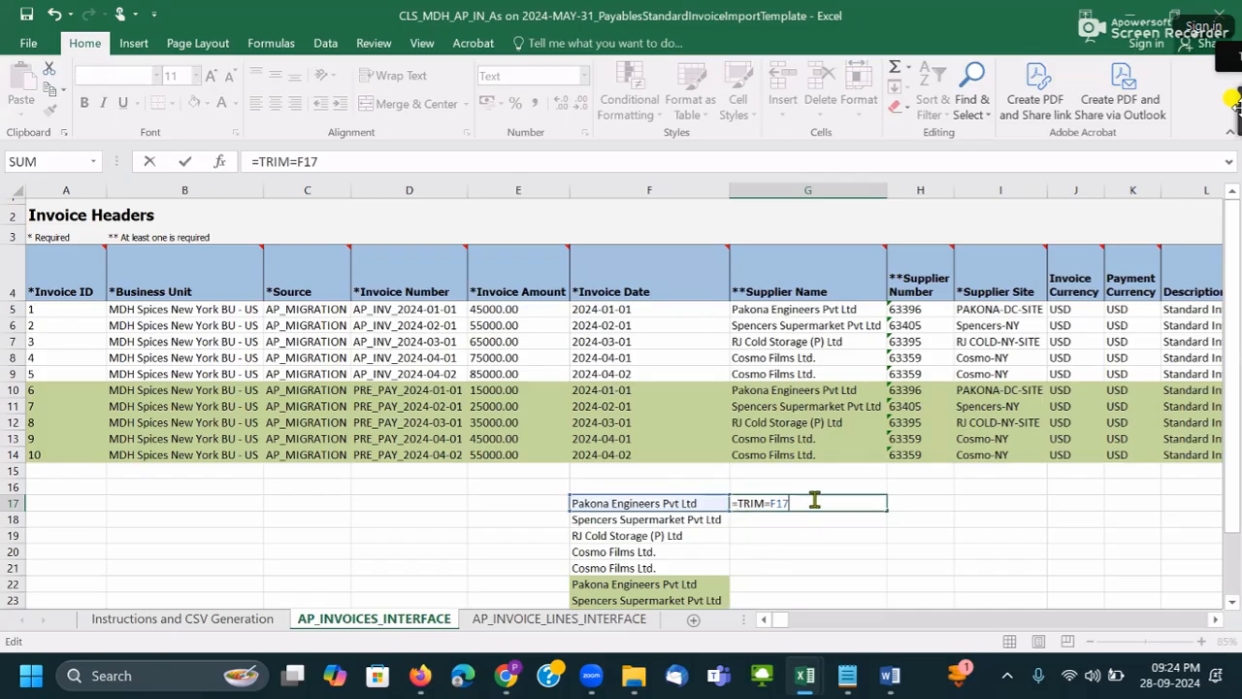
- Correct the formula in G17 to =TRIM(F17)
key(BackSpace)
key(BackSpace)
key(BackSpace)
key(BackSpace)
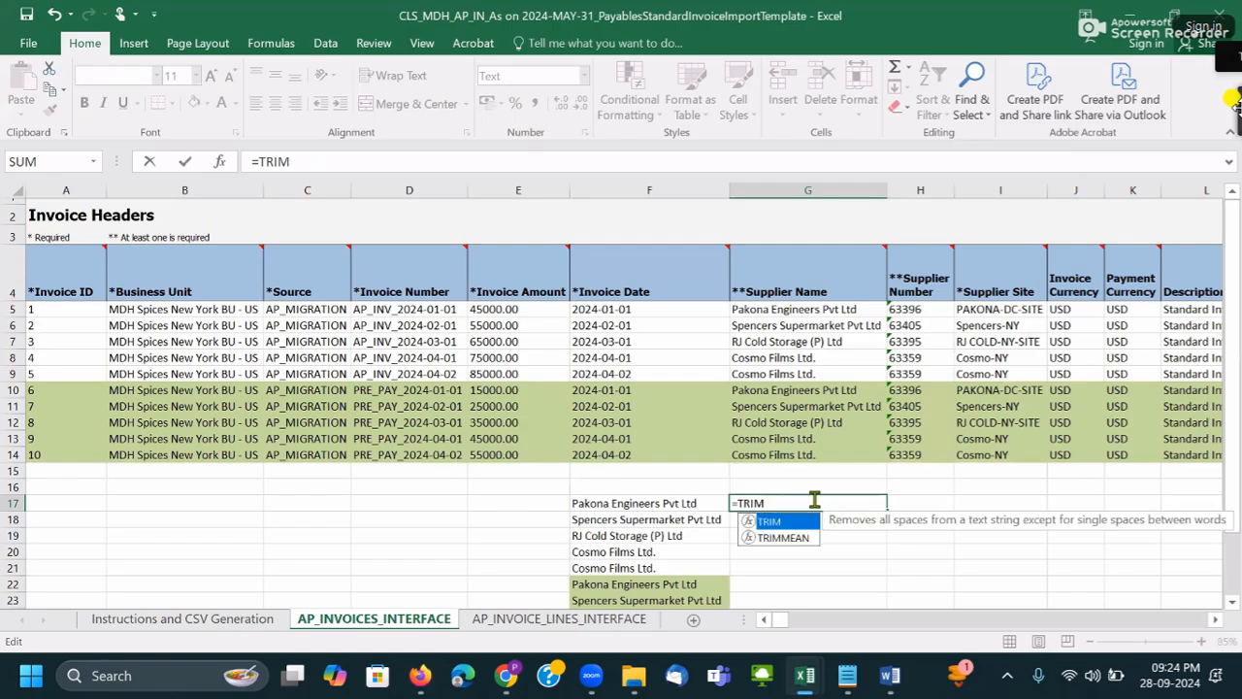
click(697, 505)
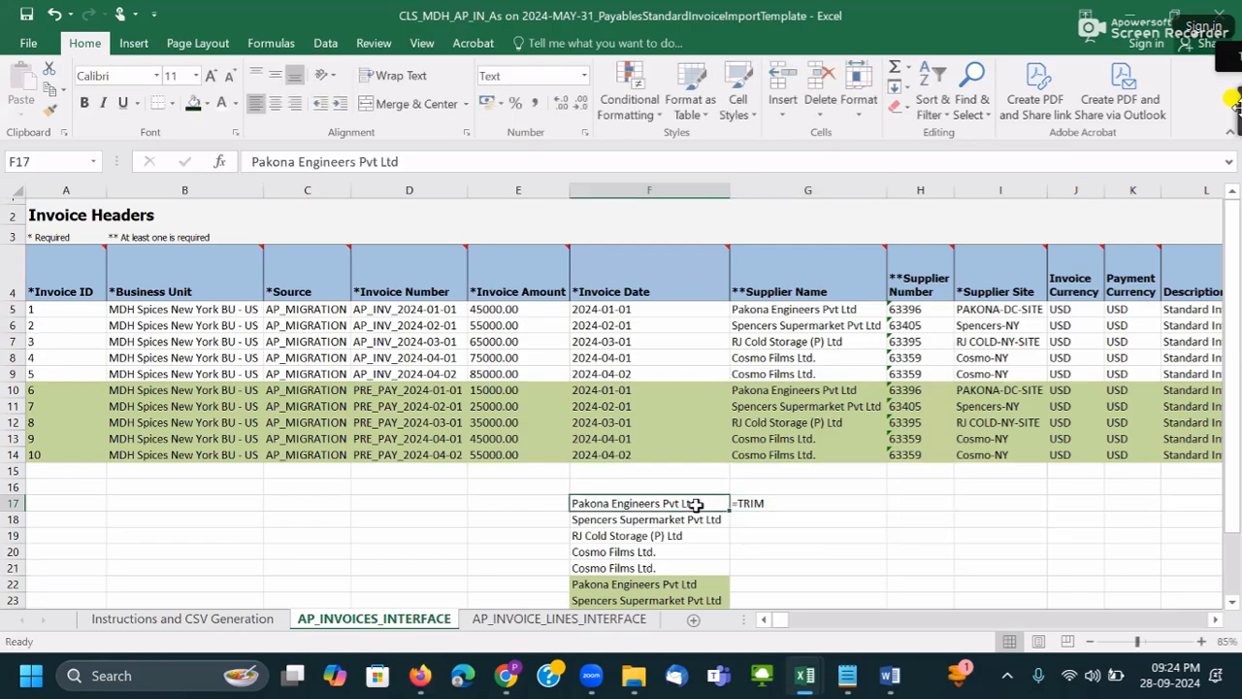
double_click(760, 504)
key(BackSpace)
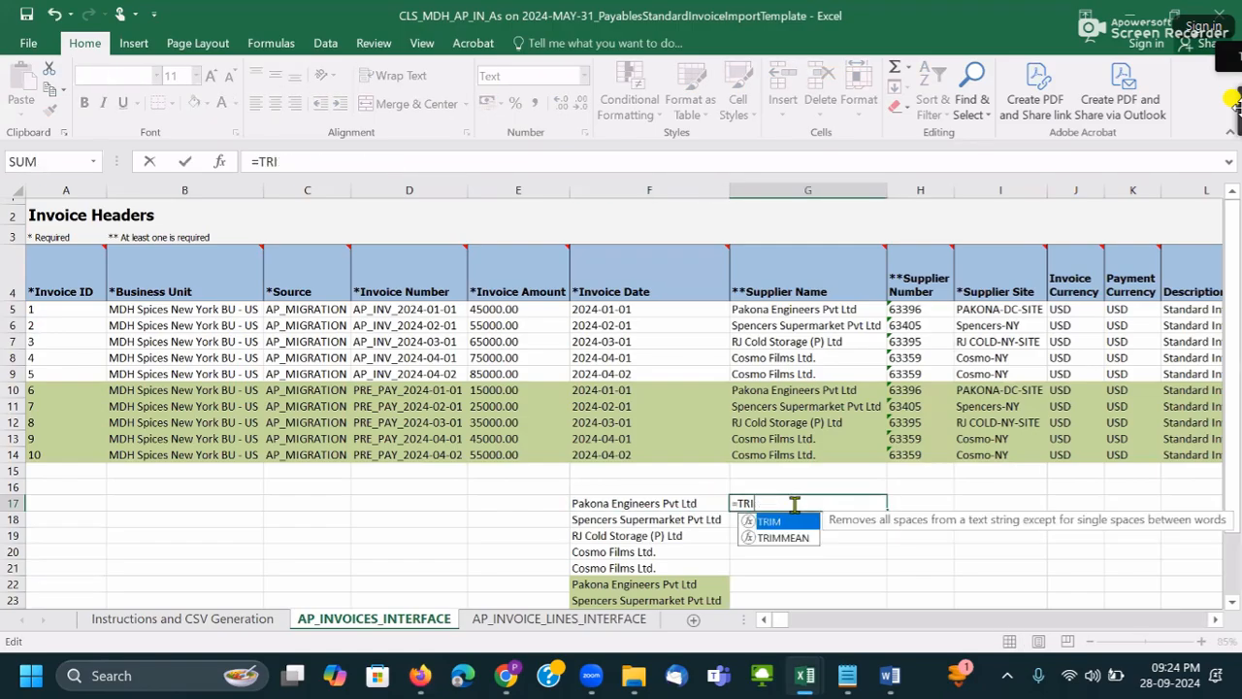
text(M()
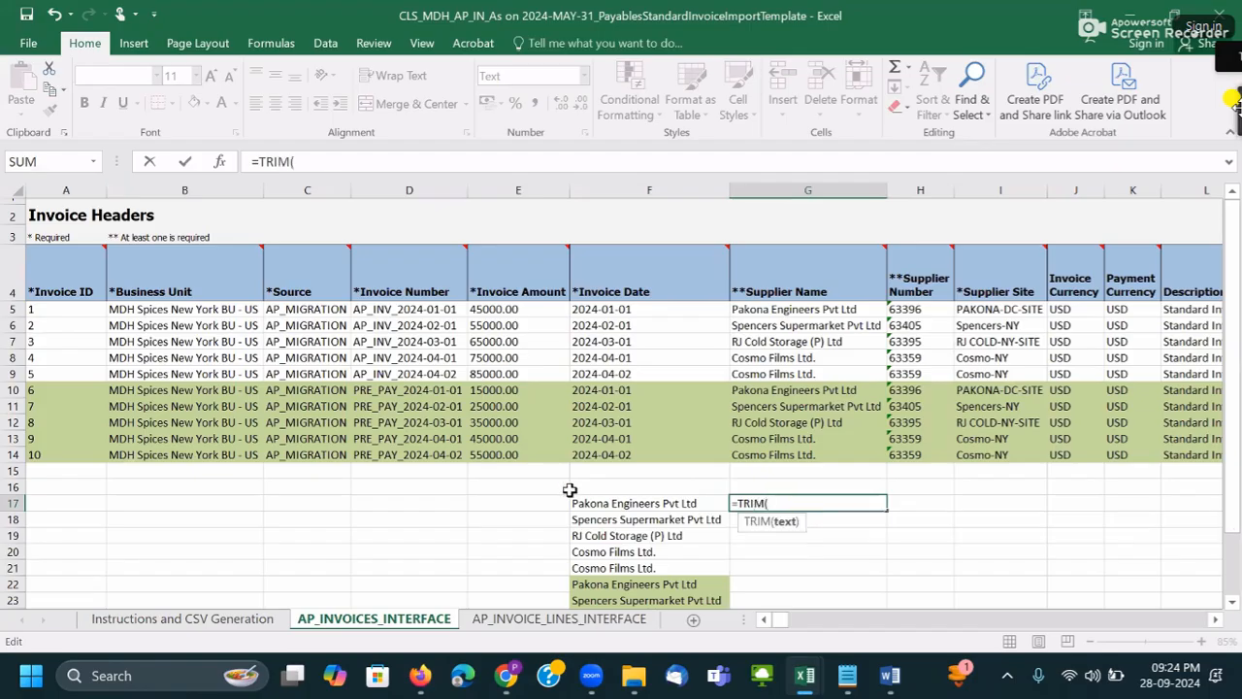
click(624, 504)
text())
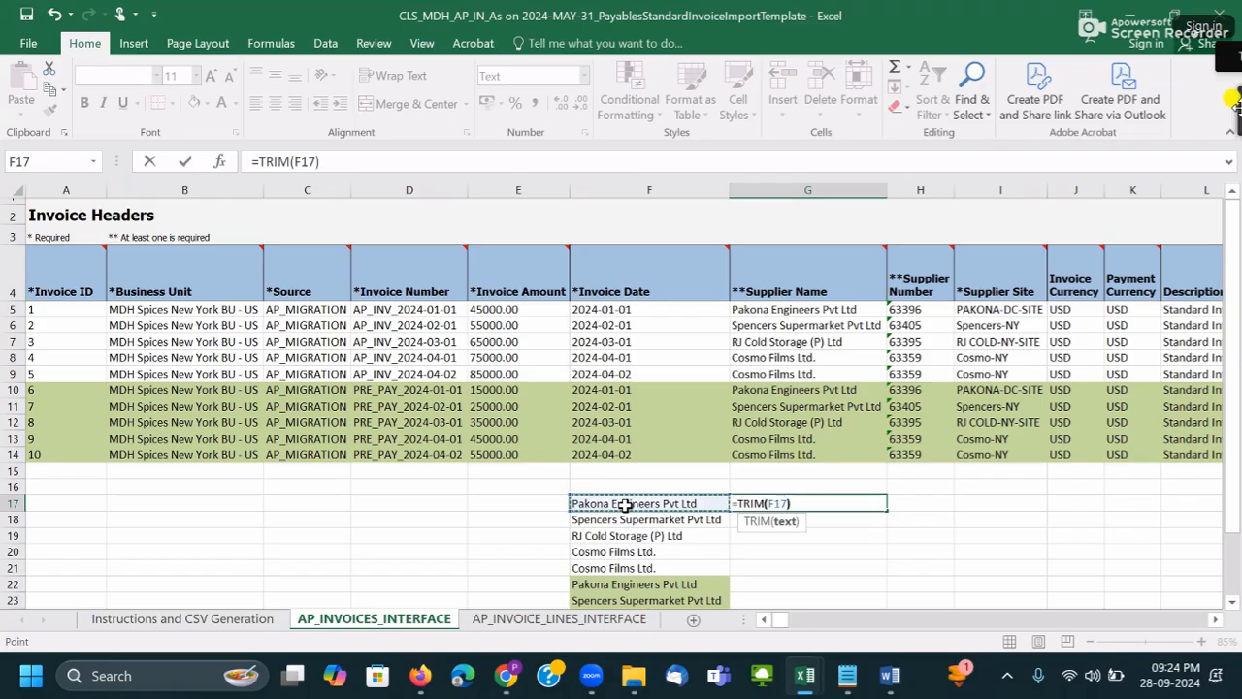
key(Return)
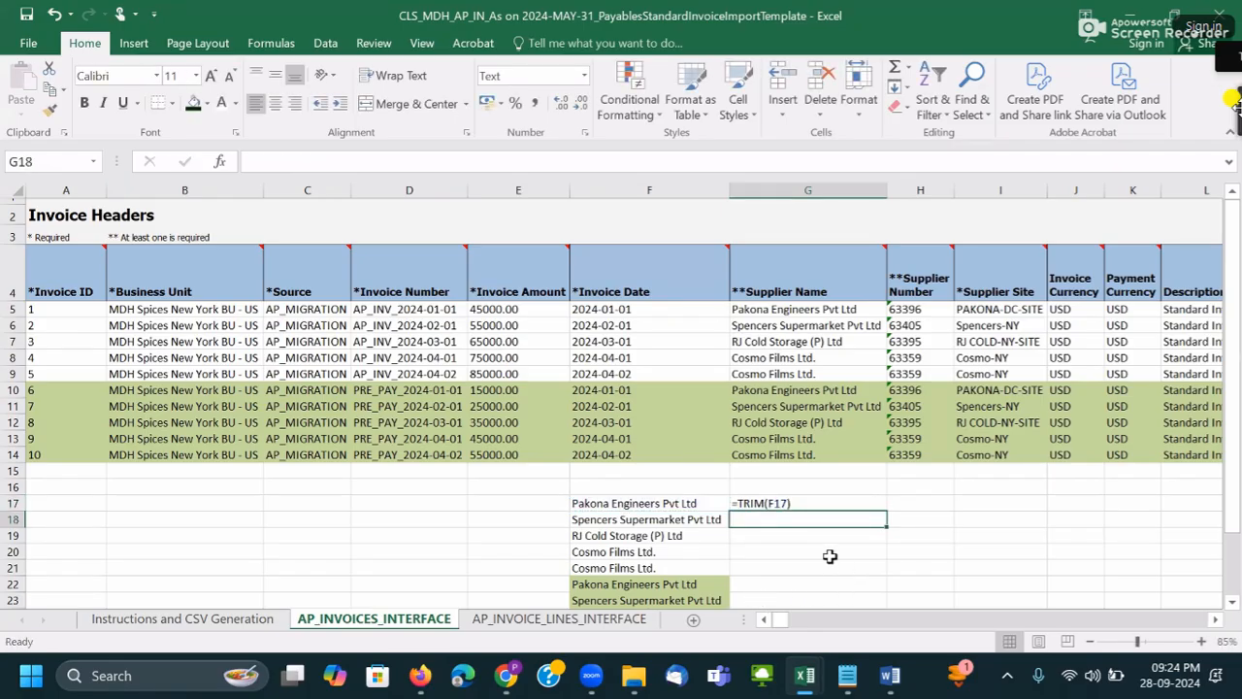
- Return to ChatGPT and review the remaining steps of its TRIM instructions
click(787, 506)
key(alt+Tab)
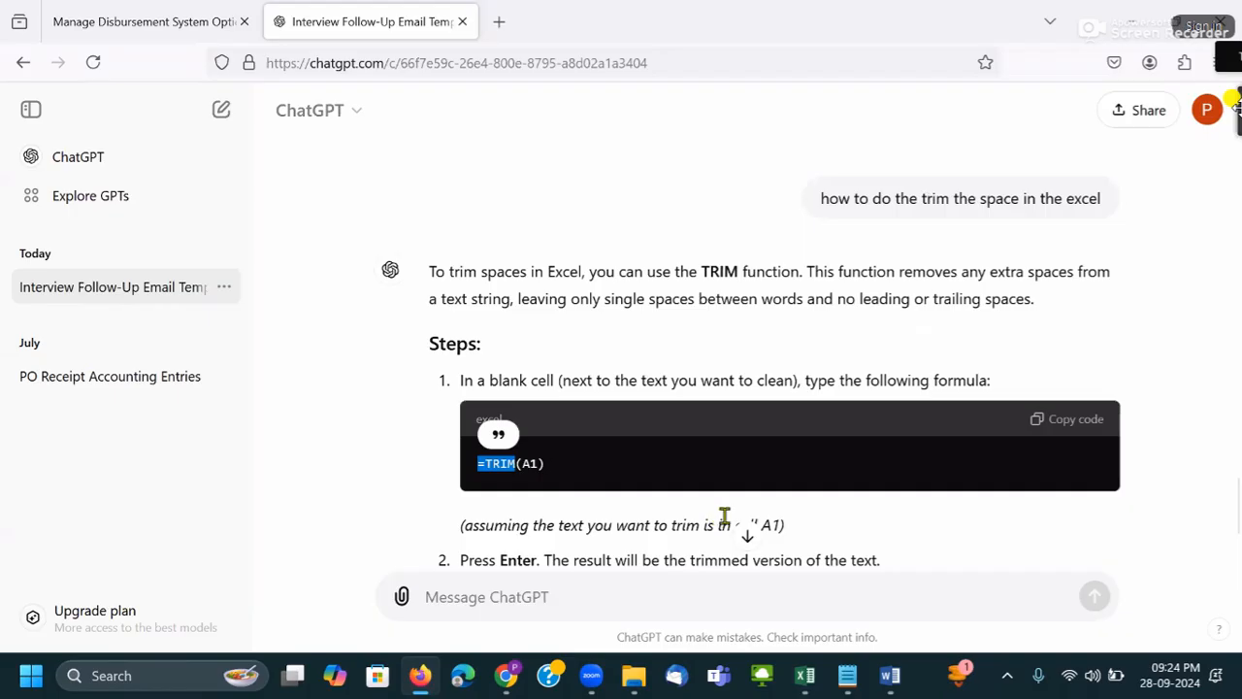
scroll(757, 518, down, 2)
scroll(885, 413, down, 1)
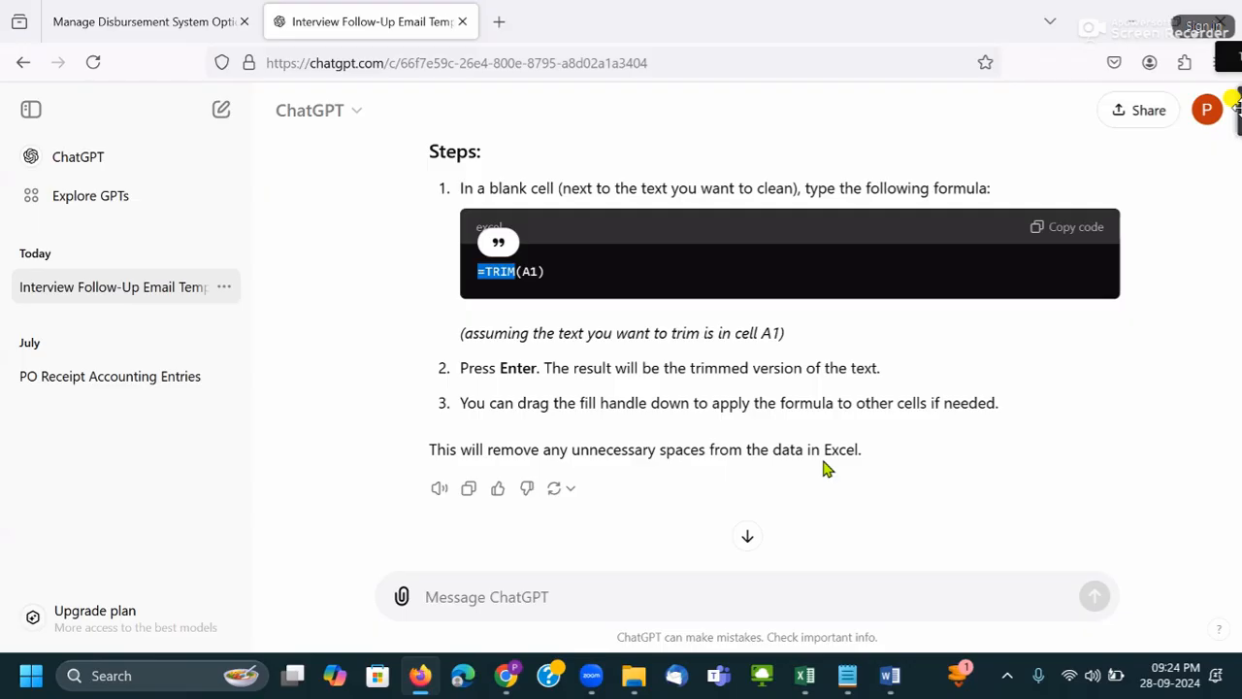
- Clear the formula from G17 in the Excel template, and check the end of the supplier name in F17
key(alt+Tab)
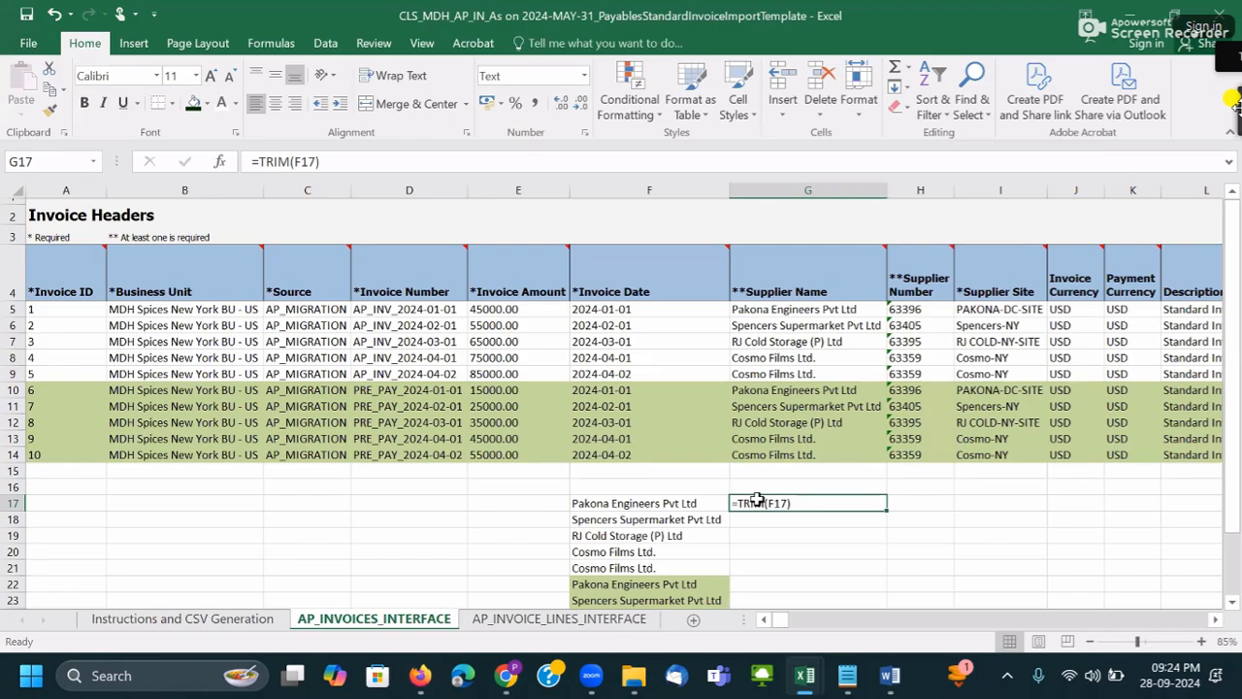
key(BackSpace)
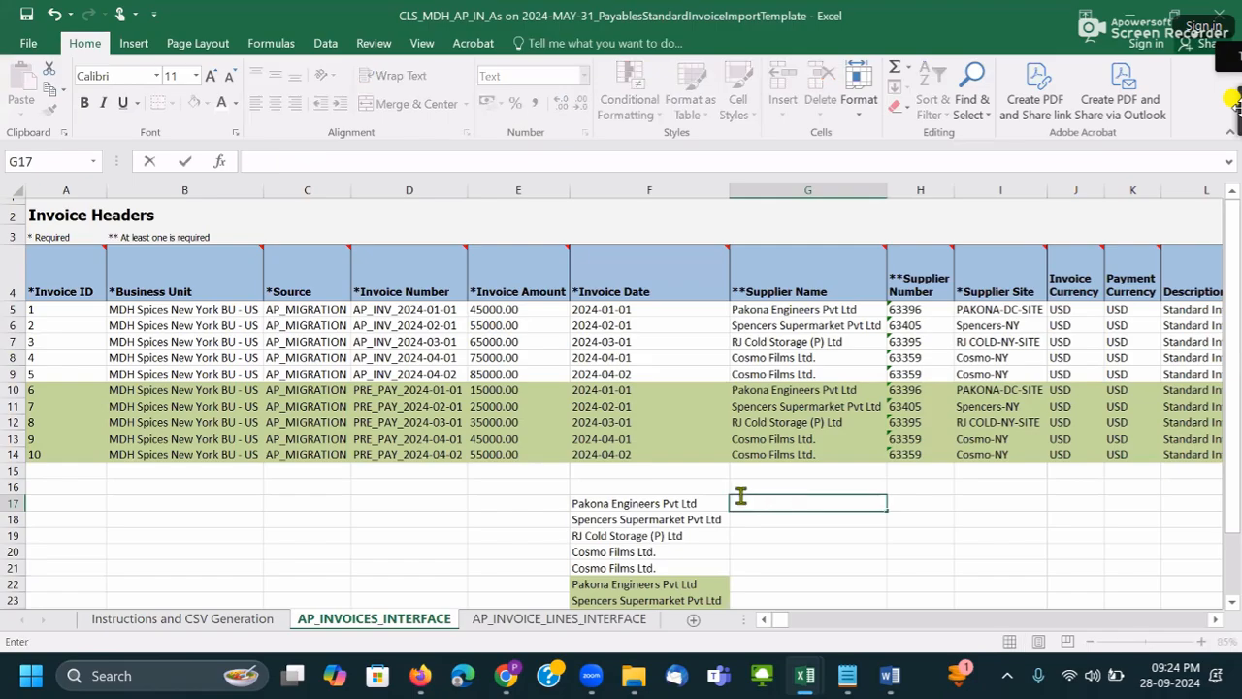
click(714, 498)
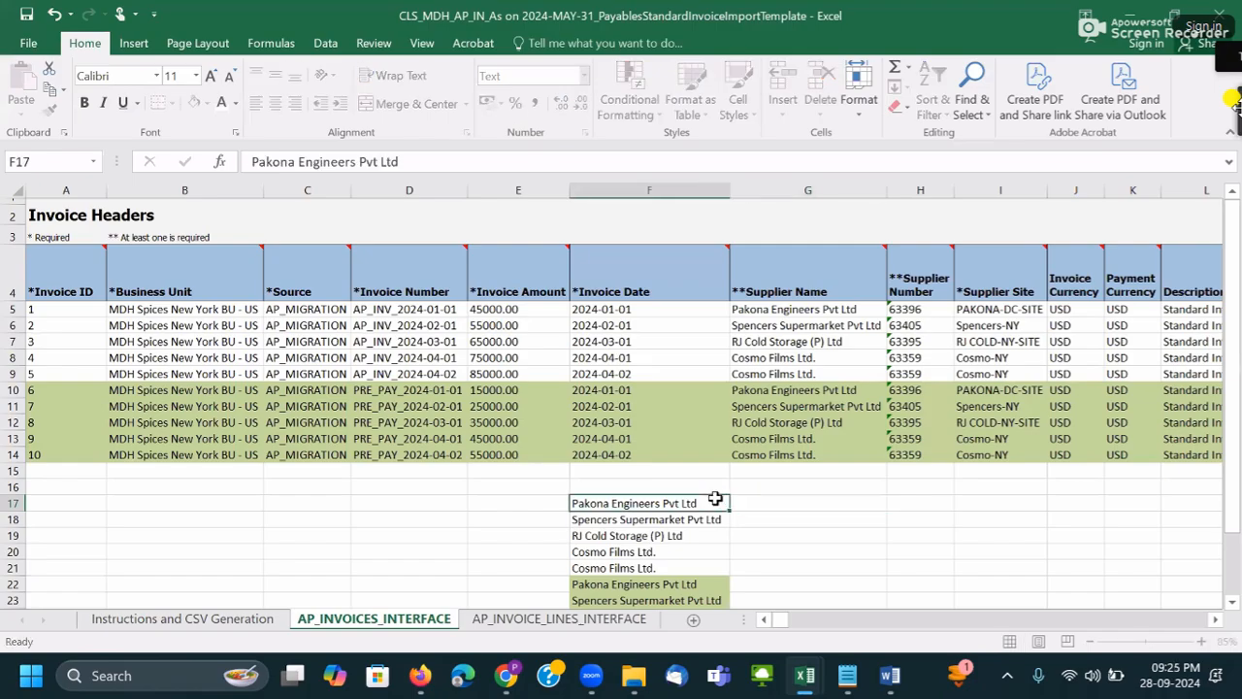
double_click(715, 499)
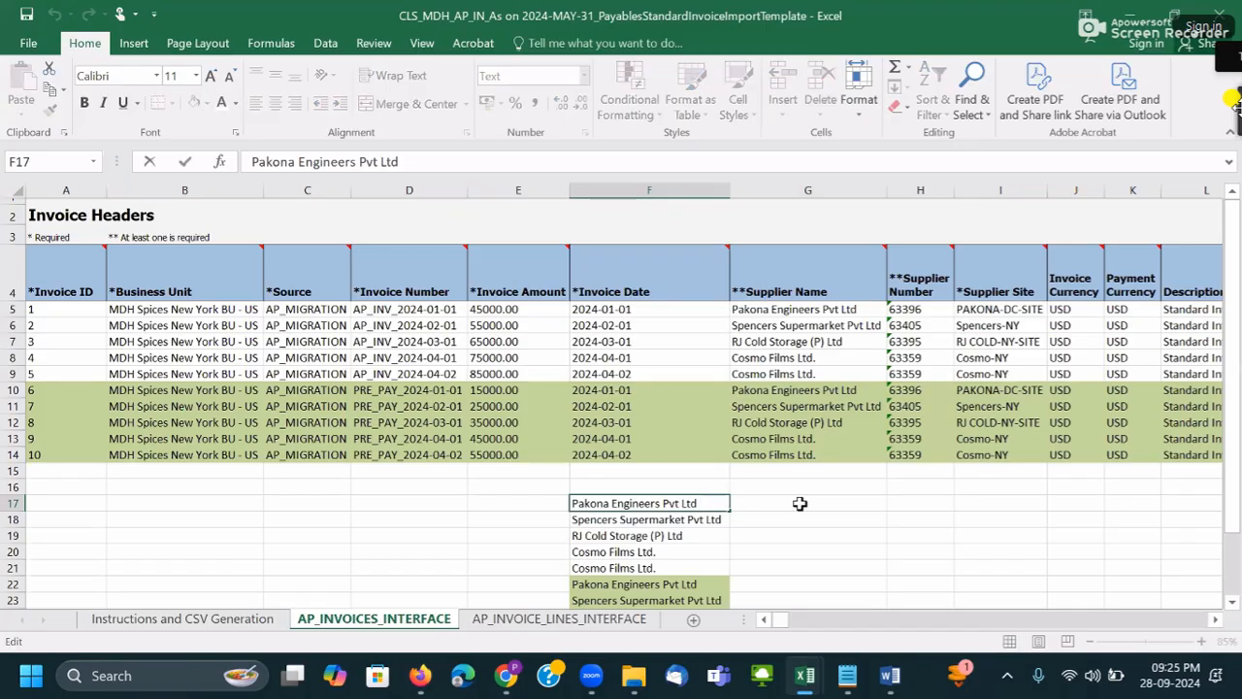
- Try to rebuild the trimming formula in G17, entering only =TRIM without its argument
click(800, 503)
text(=)
click(689, 504)
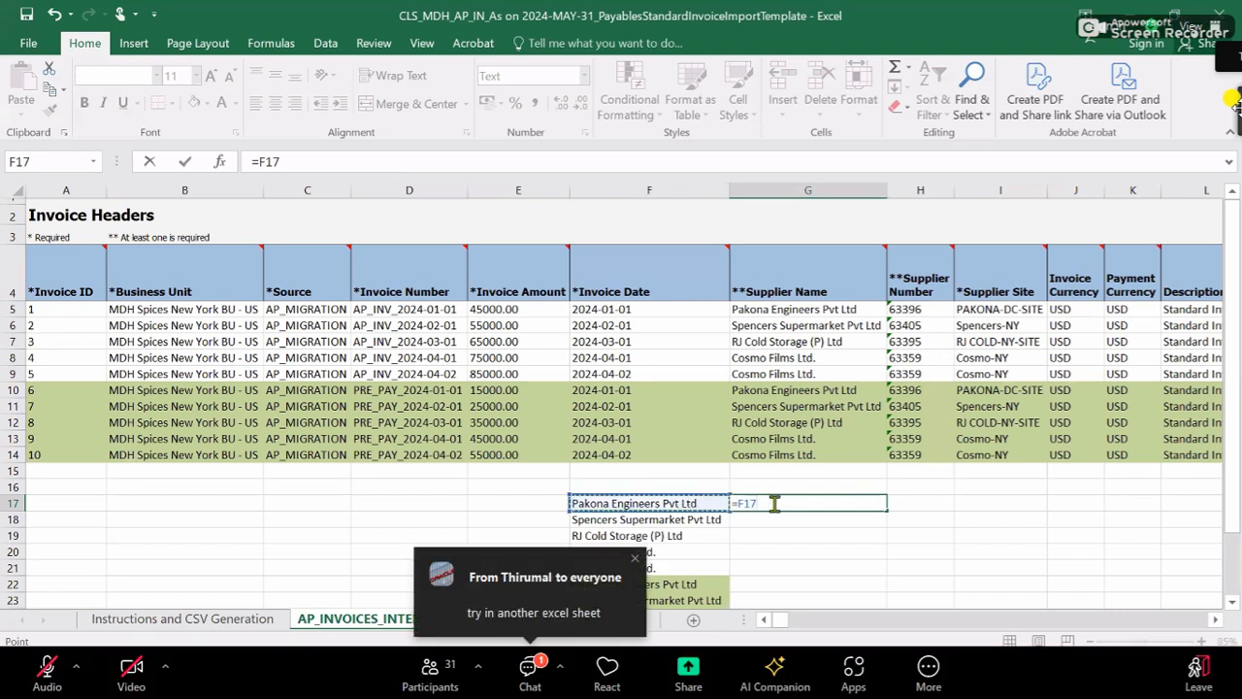
key(BackSpace)
key(BackSpace)
key(BackSpace)
text(TRIM)
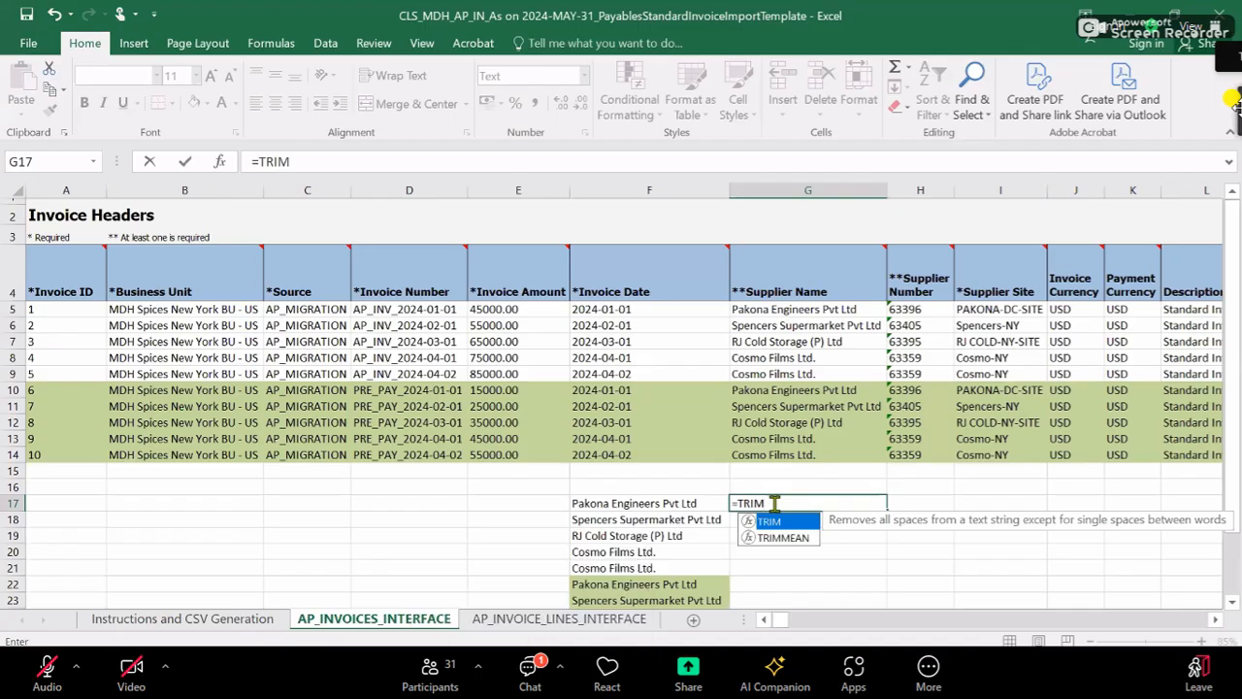
click(709, 502)
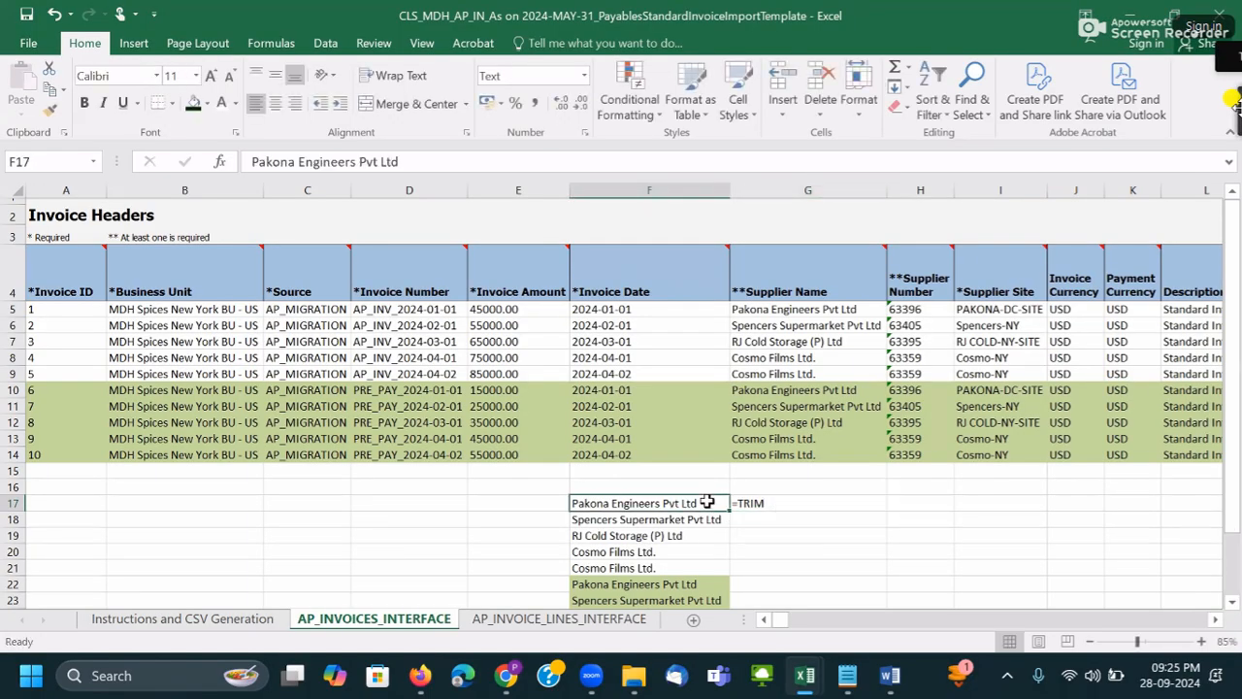
click(818, 501)
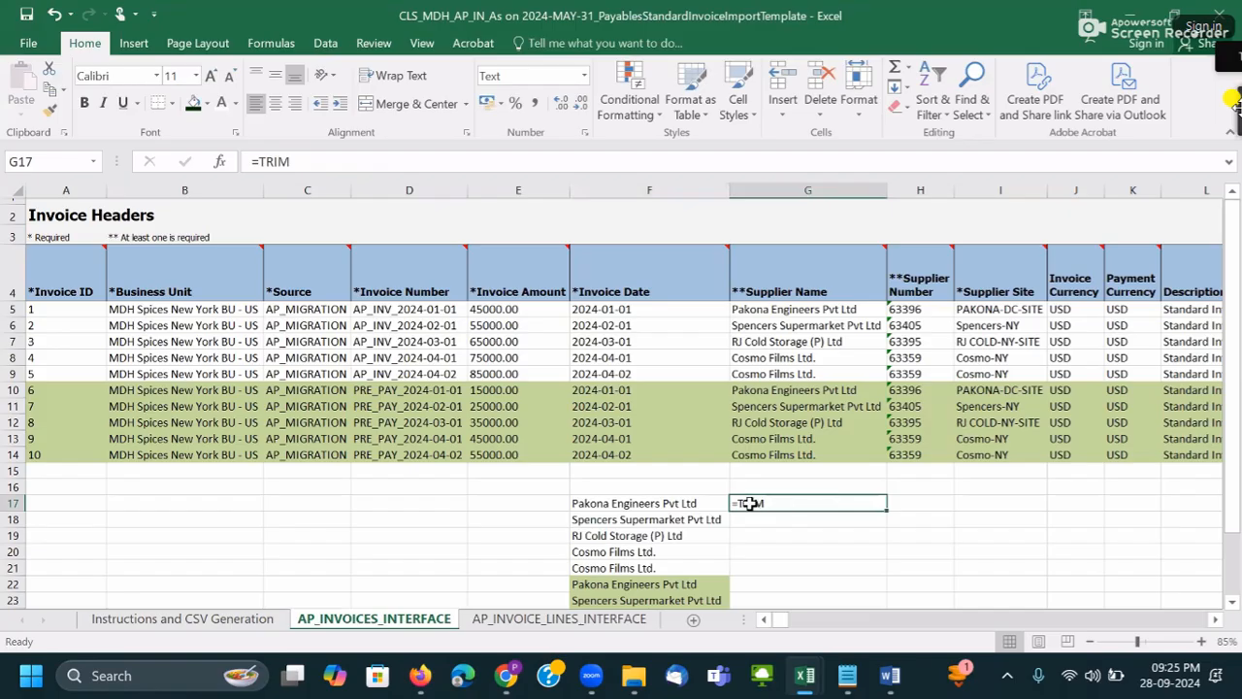
- Complete the formula in G17 as =TRIM(F17), and compare it with the supplier name in F17
double_click(802, 503)
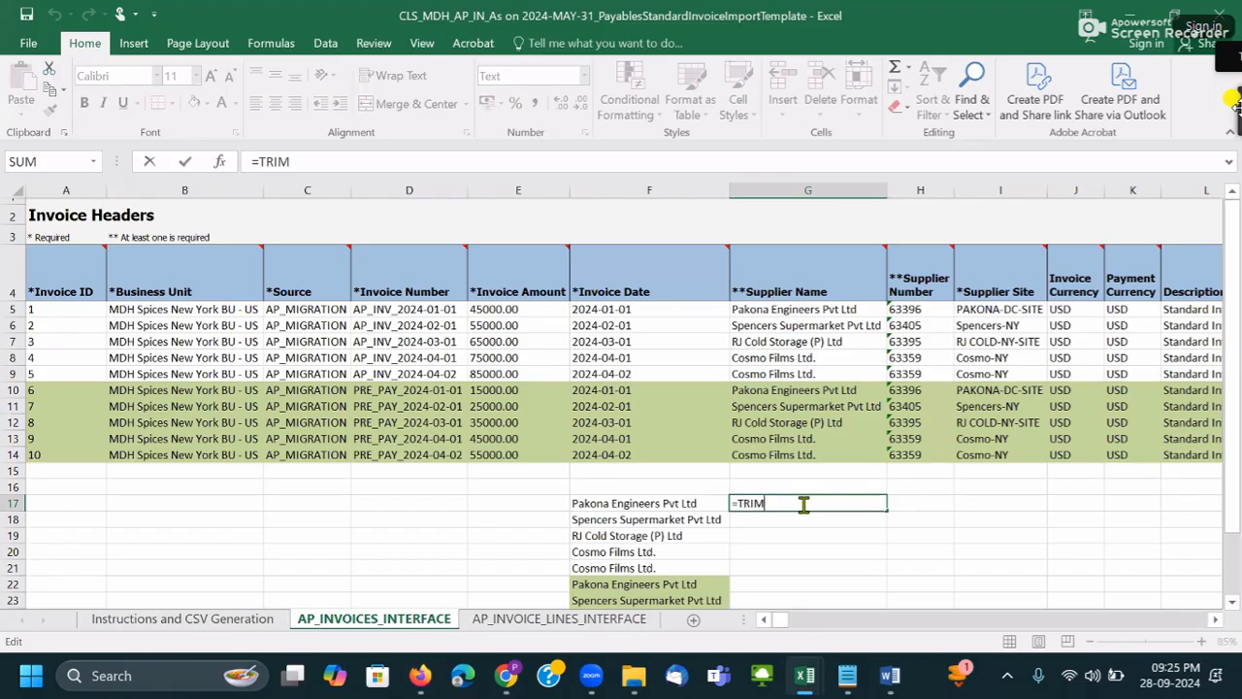
key(BackSpace)
text(M()
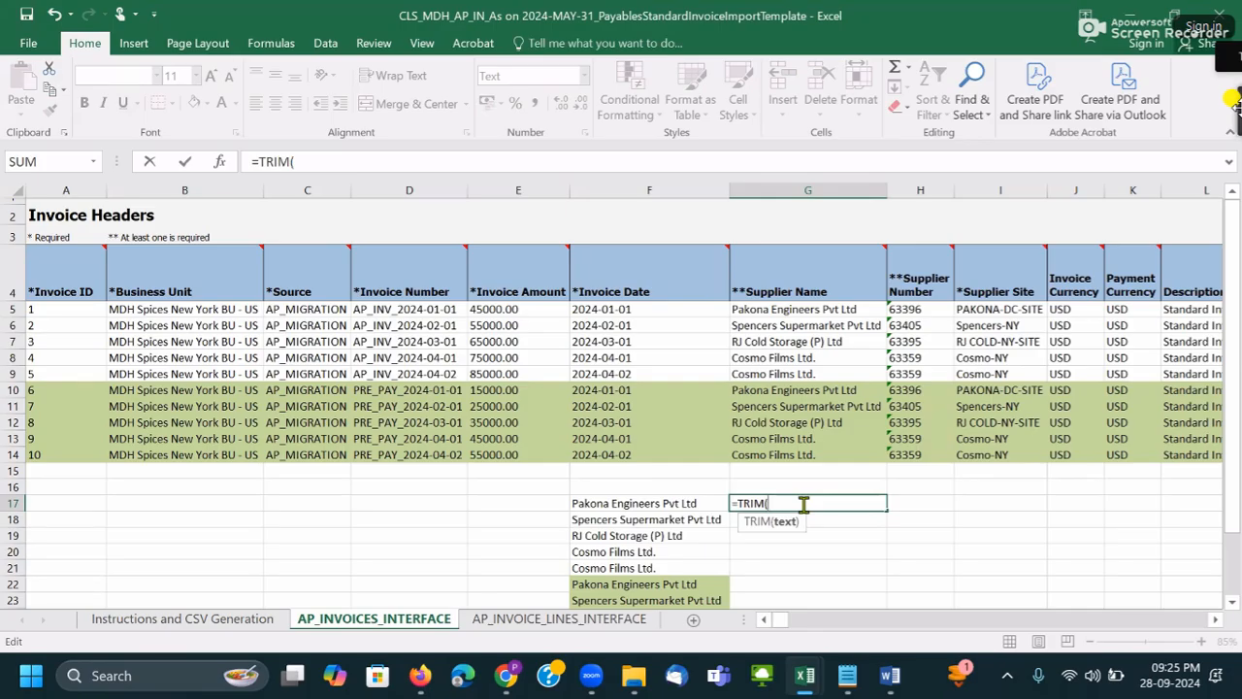
click(669, 502)
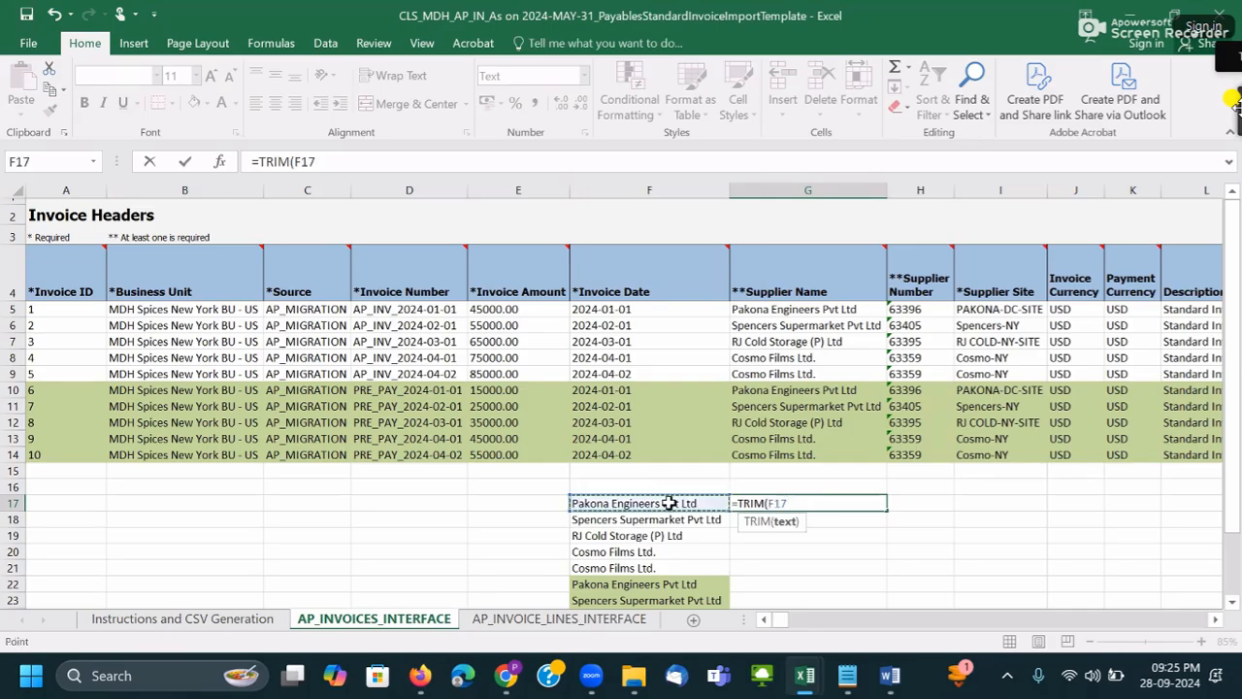
text())
key(Return)
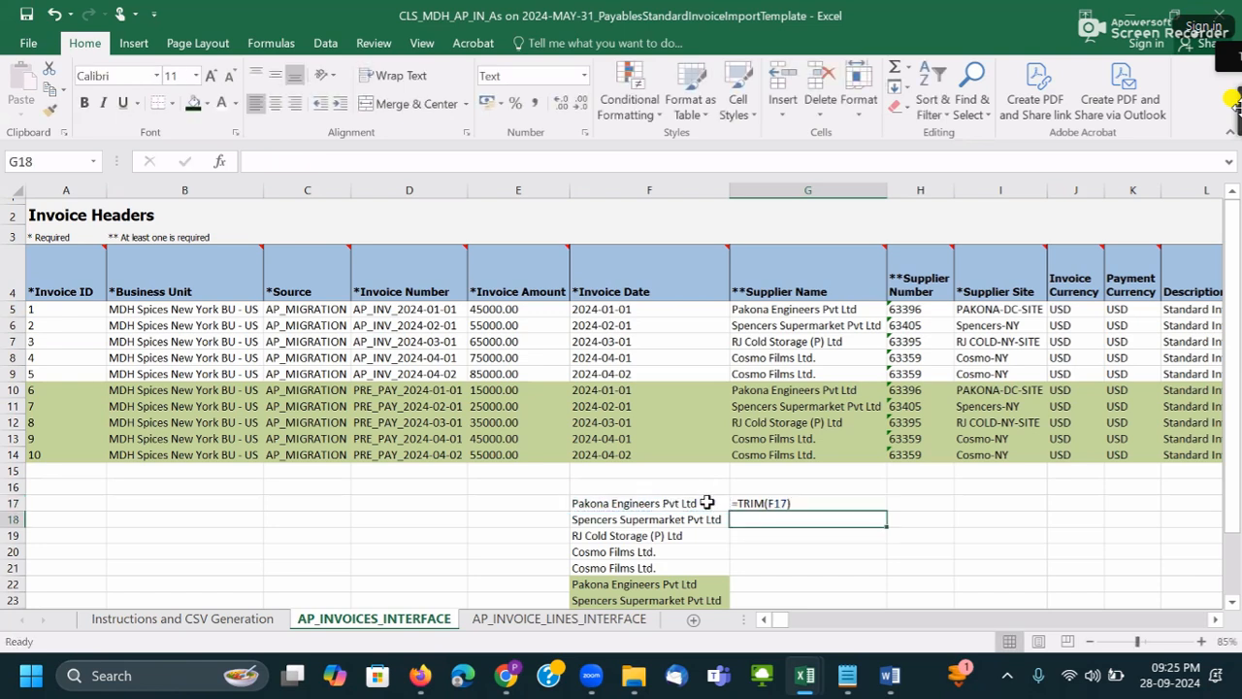
double_click(708, 502)
click(808, 502)
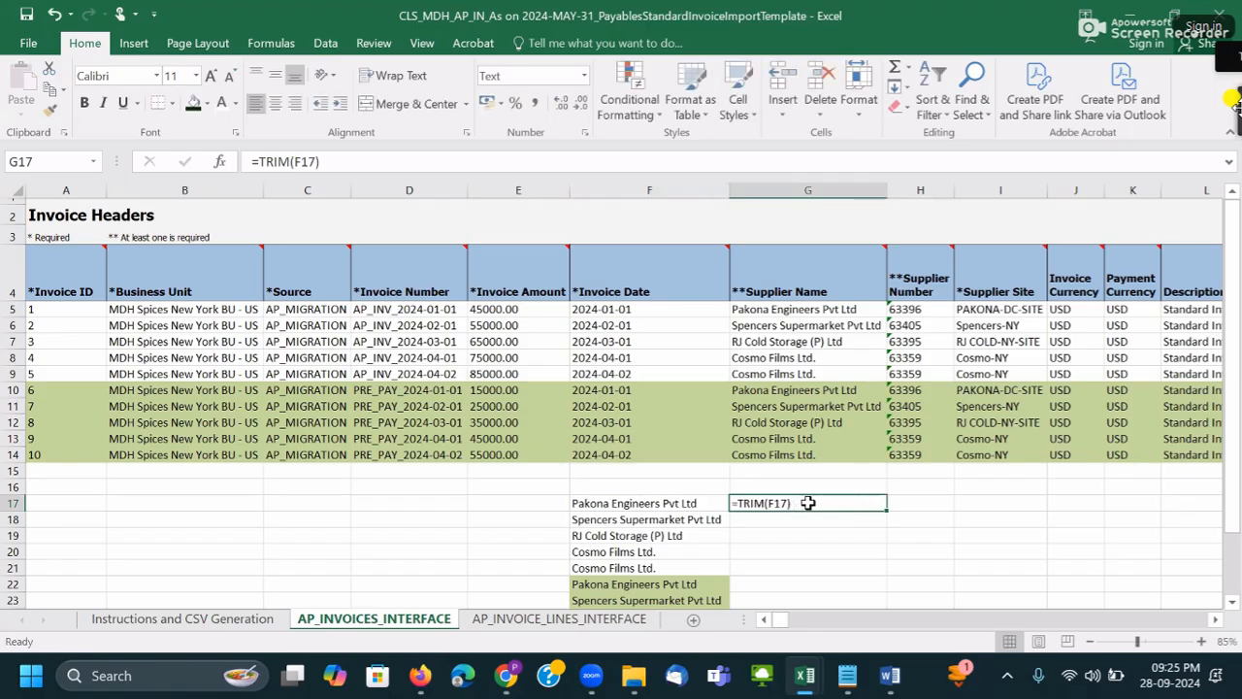
click(691, 502)
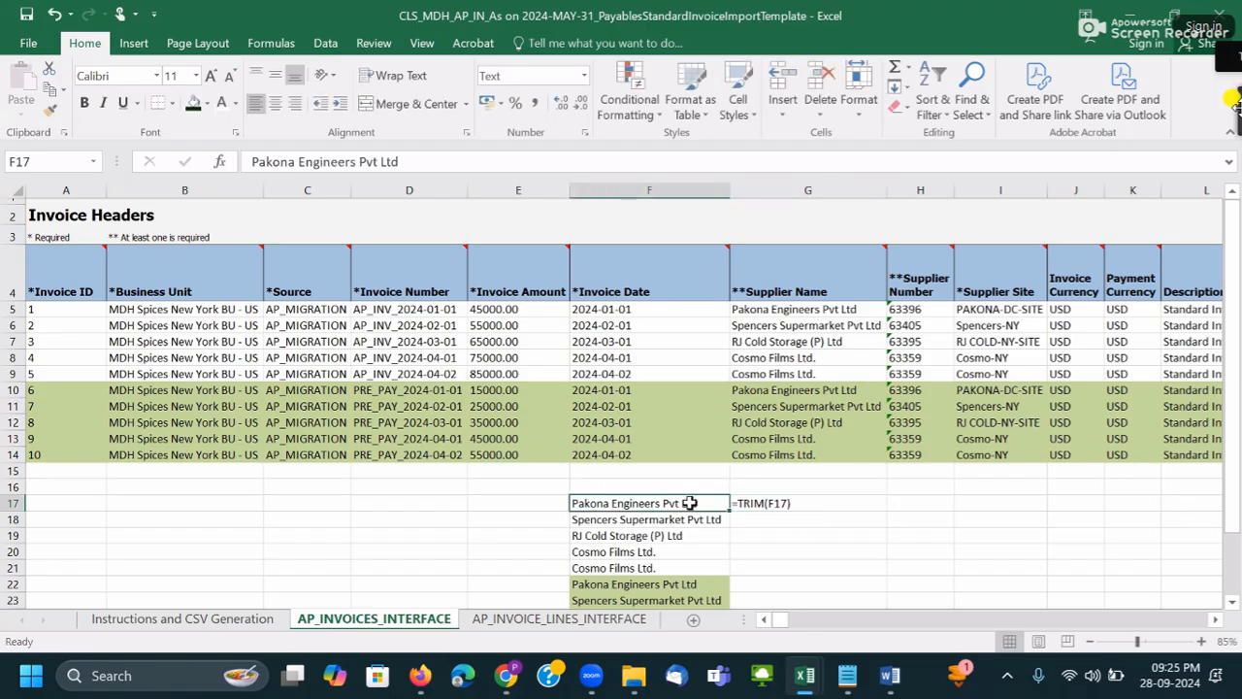
click(818, 508)
- Set the number format of F17:F26 and of G17:G26 to General
scroll(653, 495, down, 1)
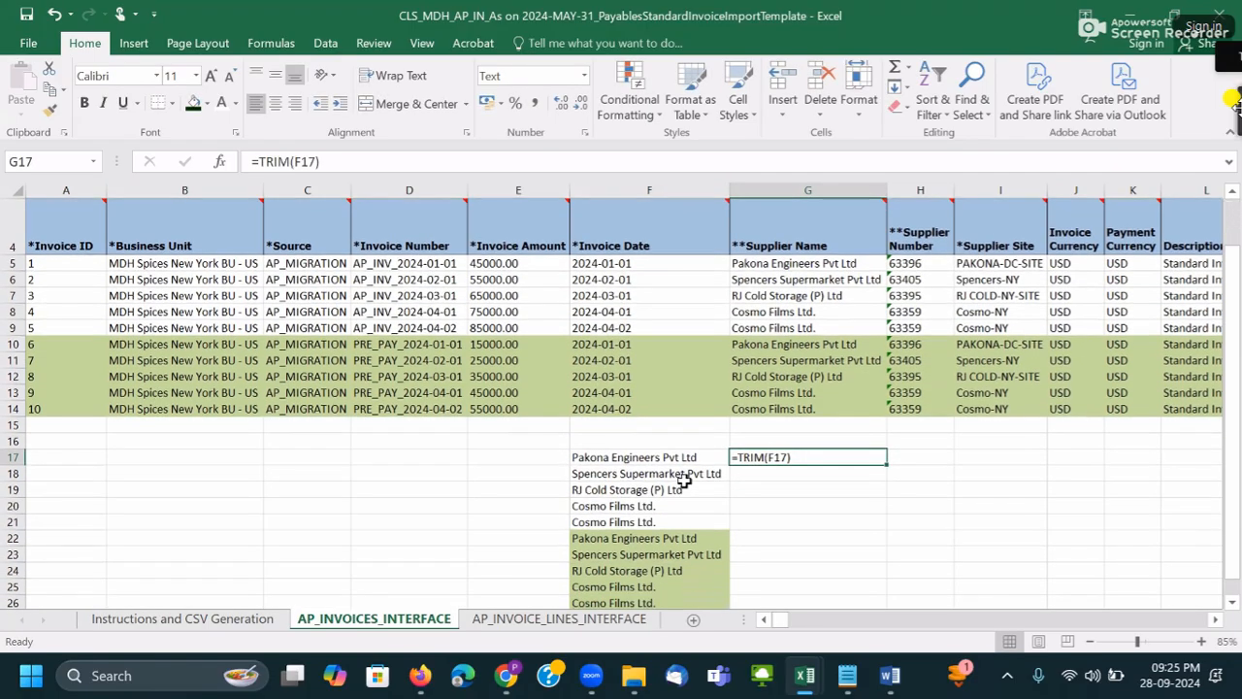
drag(679, 456, 671, 568)
click(583, 76)
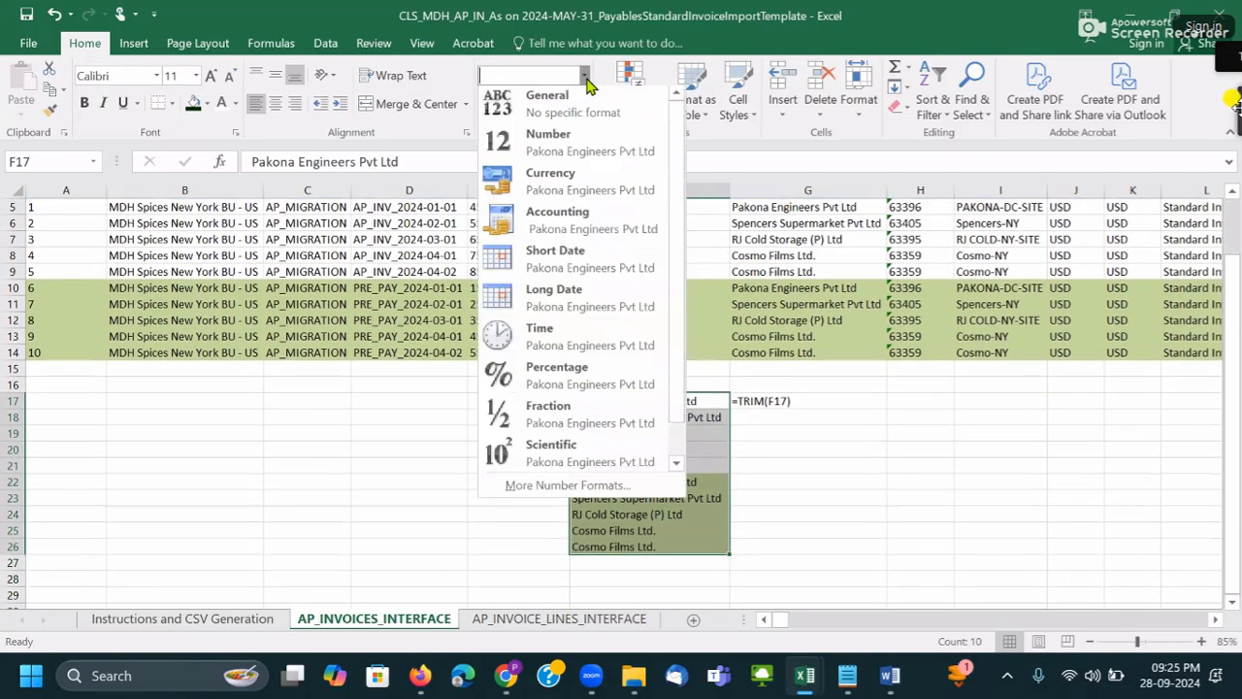
click(589, 99)
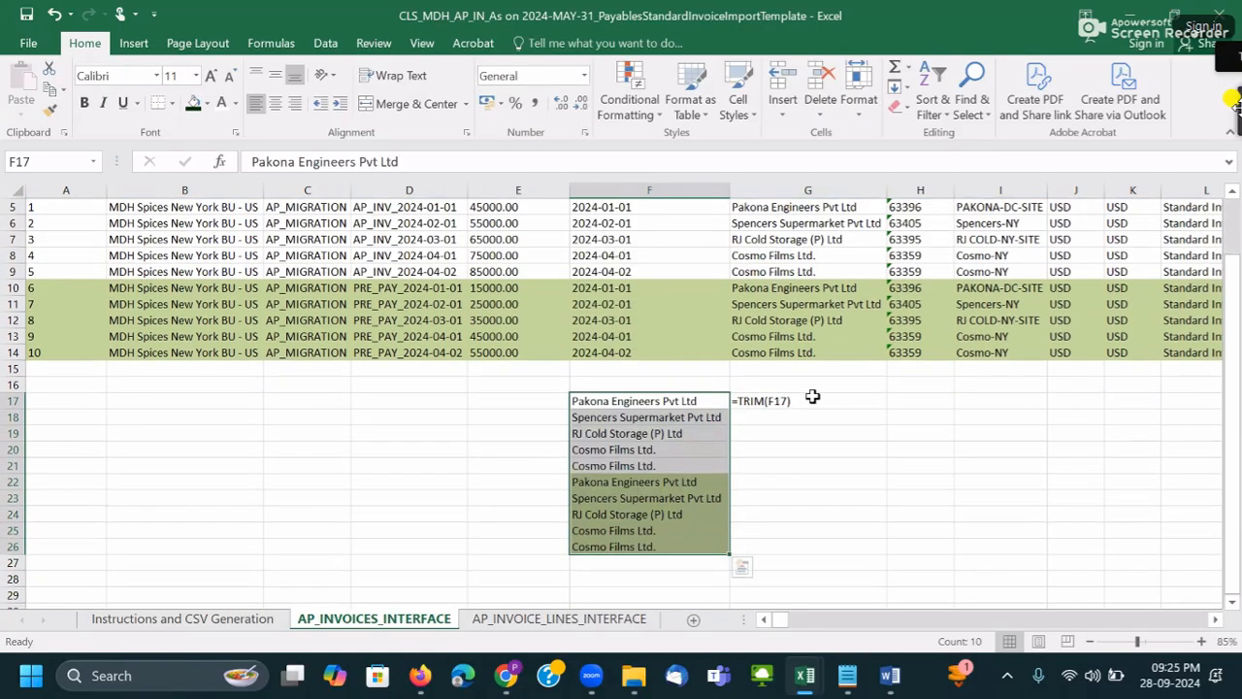
drag(808, 398, 820, 545)
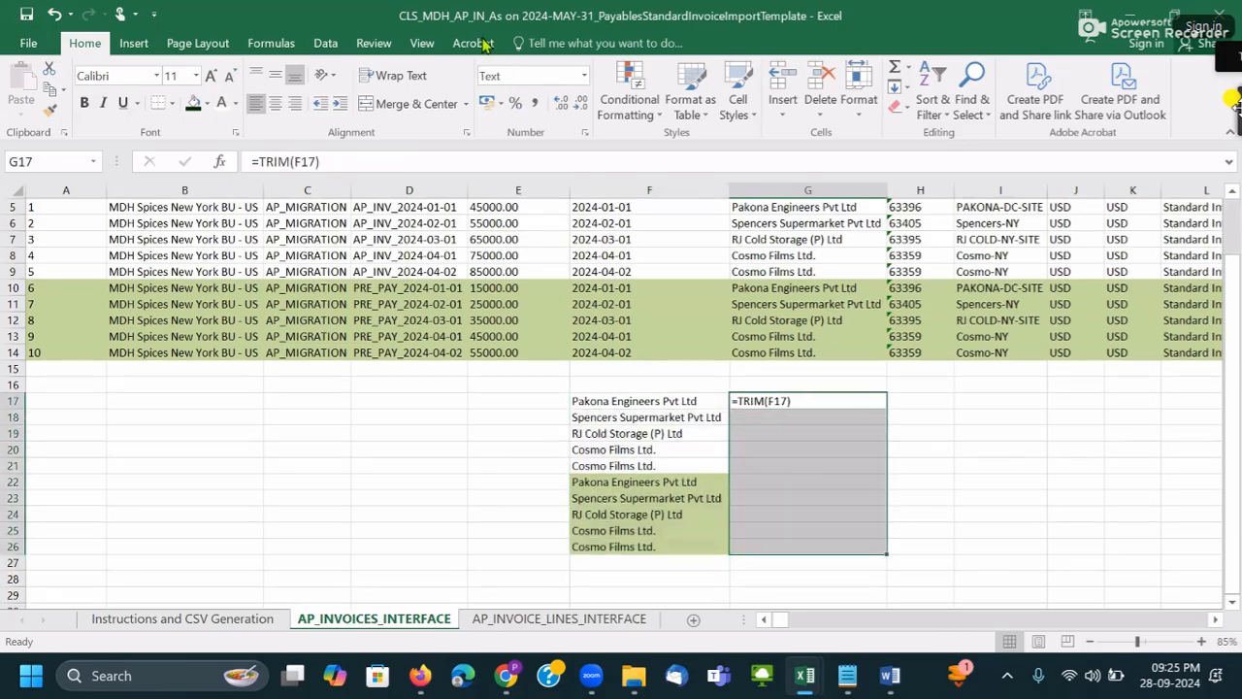
click(583, 75)
click(577, 107)
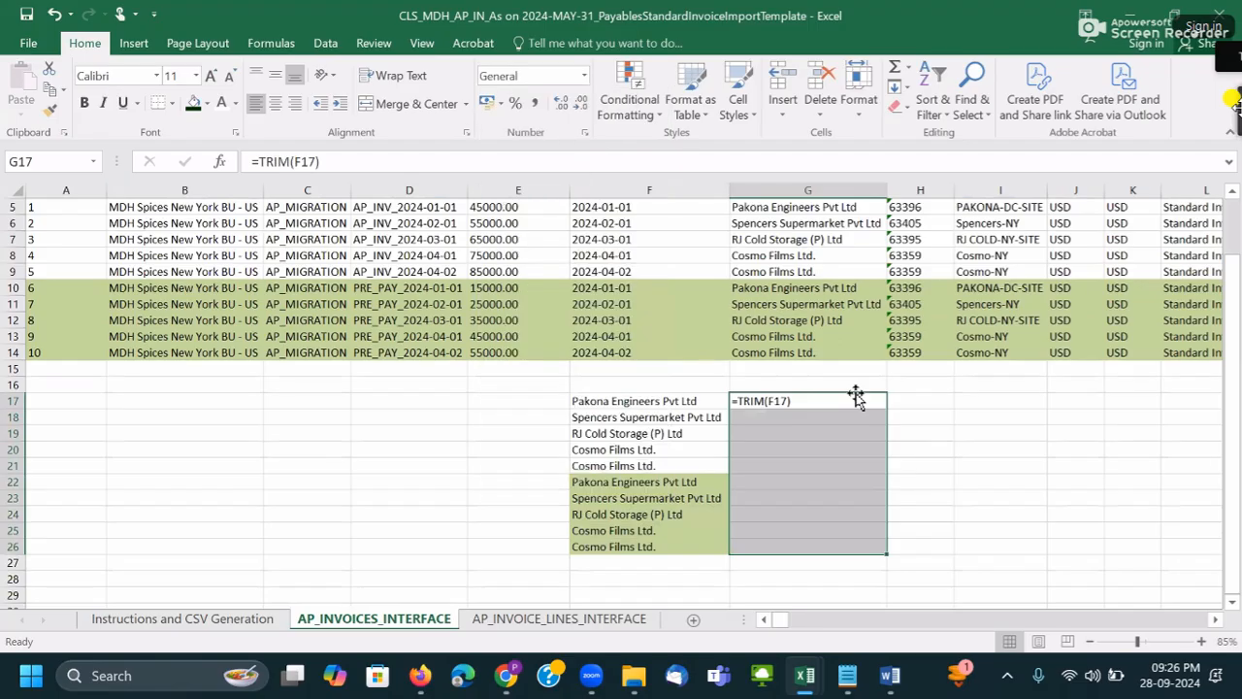
- Try cutting the formula in G17 back to =TRIM by removing its argument
click(830, 398)
double_click(820, 401)
key(BackSpace)
key(BackSpace)
key(BackSpace)
key(BackSpace)
key(BackSpace)
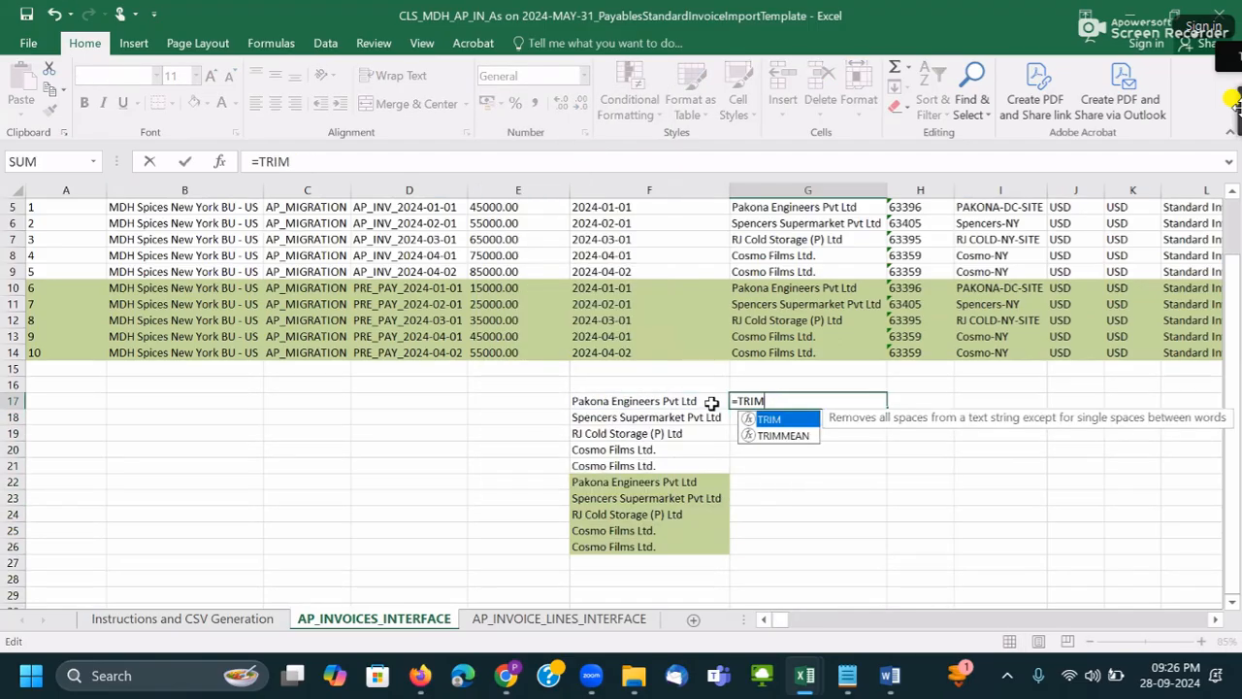
click(711, 401)
click(760, 401)
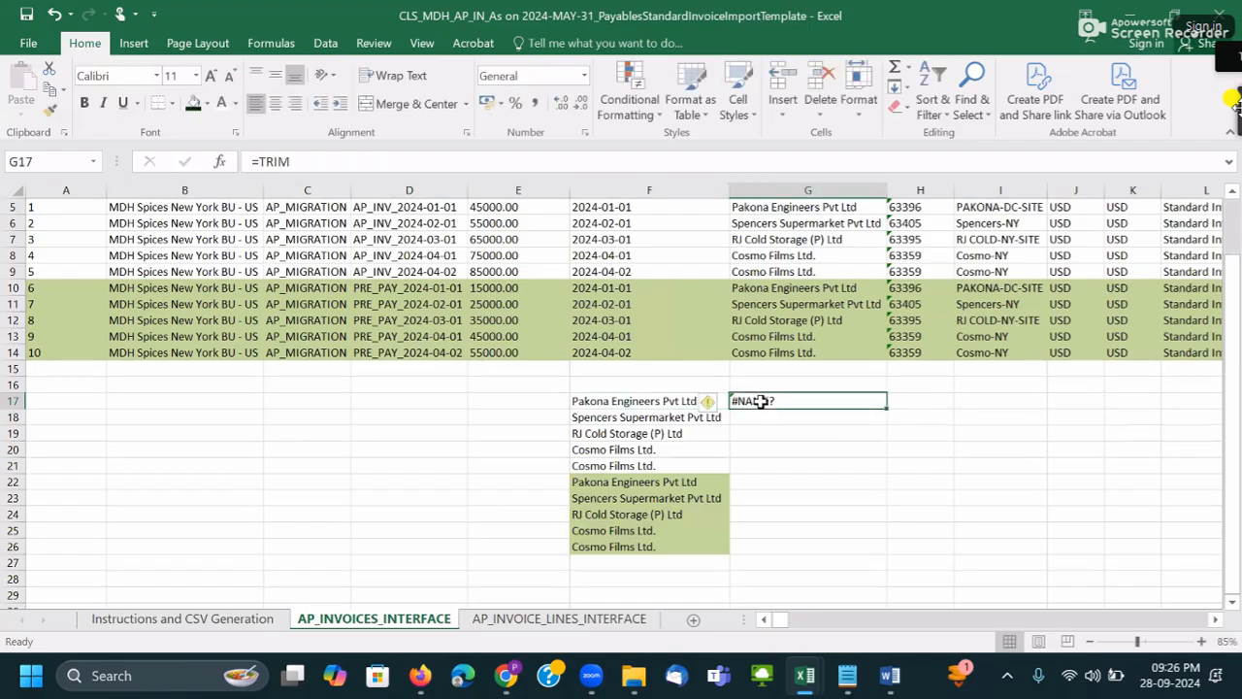
- Replace the contents of G17 with the formula =TRIM(F17)
key(BackSpace)
text(=TRI)
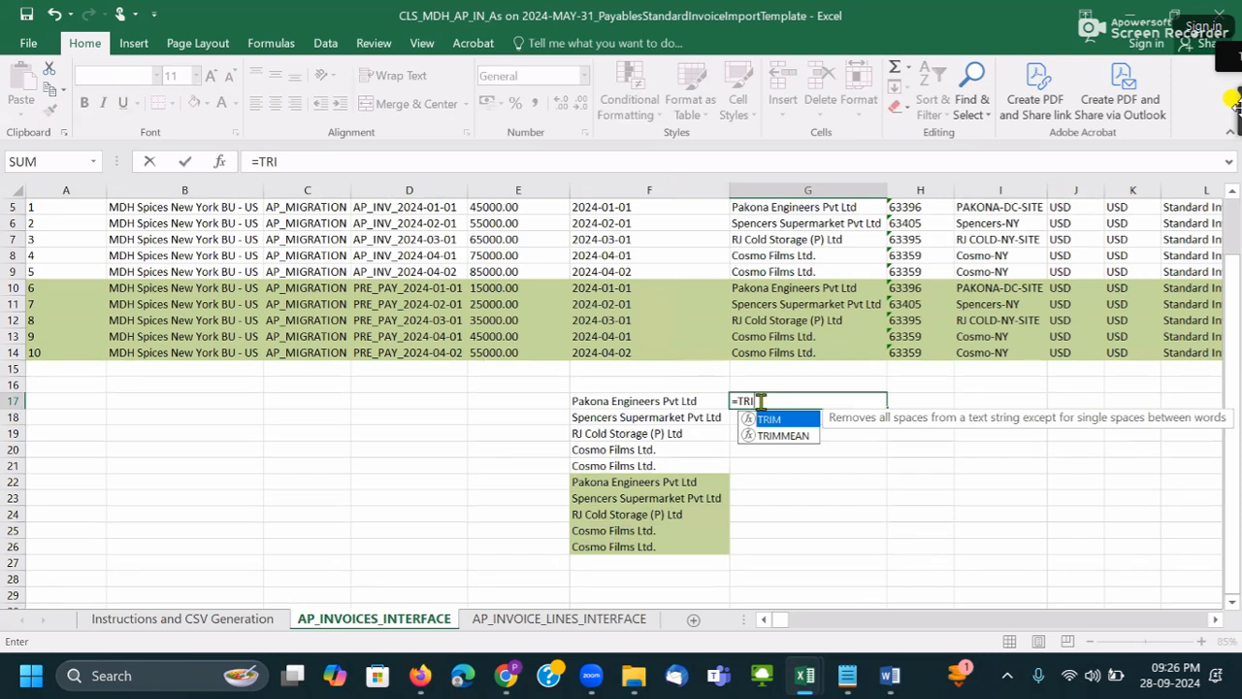
text(M()
click(704, 400)
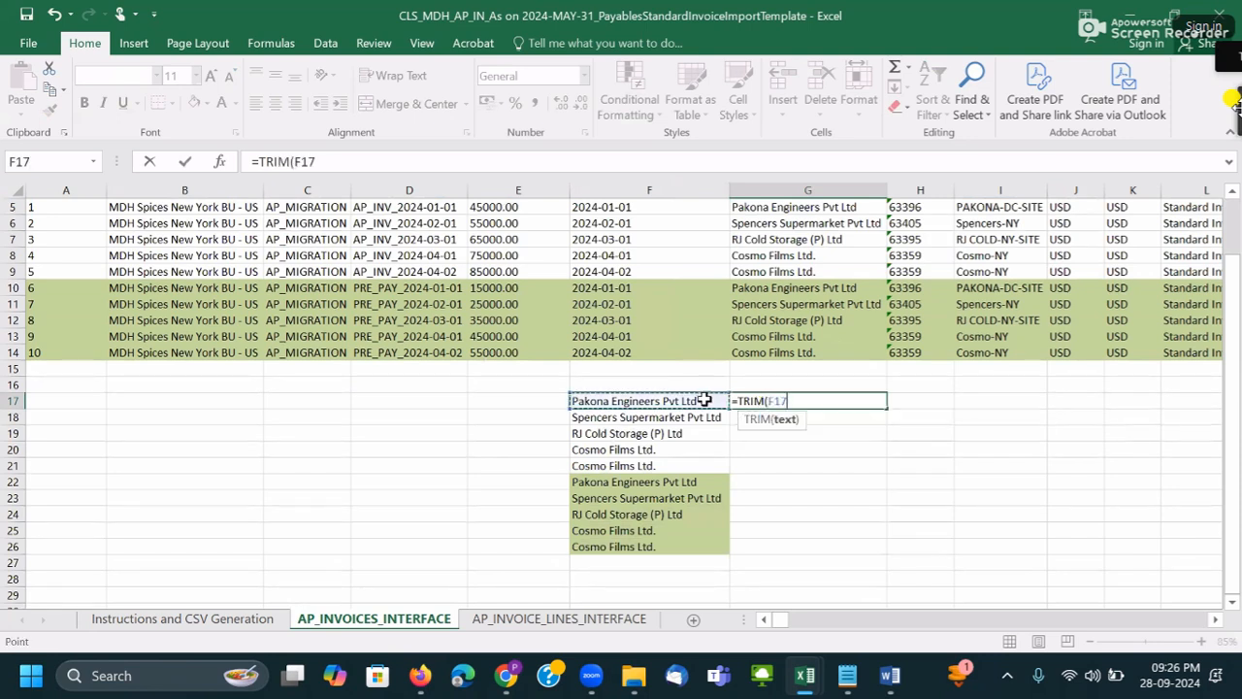
text())
key(Return)
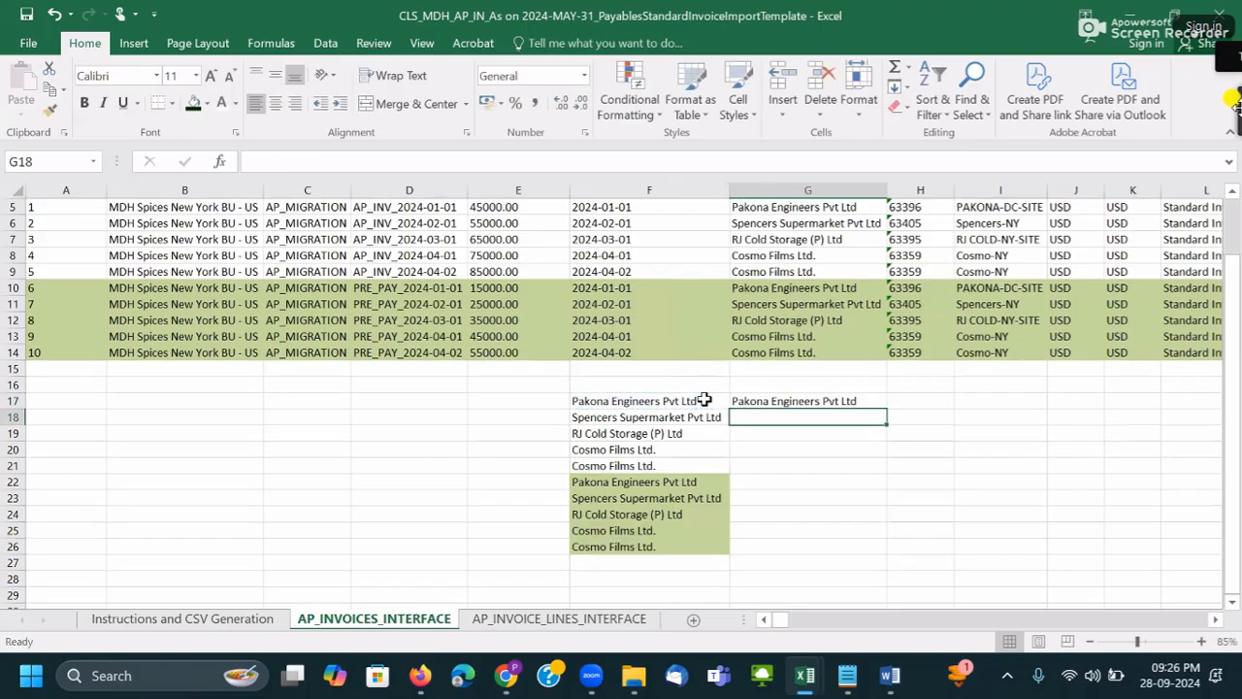
- Inspect the formula behind the trimmed supplier name in G17 without changing it
double_click(807, 402)
key(Tab)
click(863, 400)
double_click(852, 398)
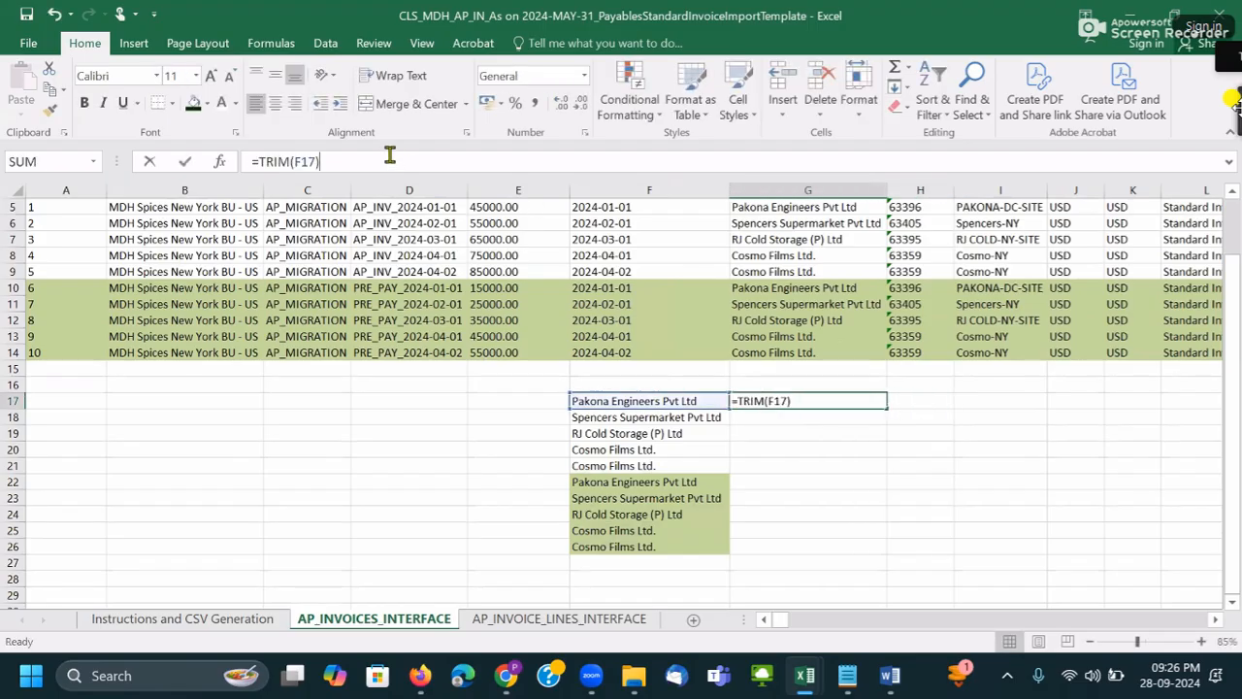
key(Tab)
double_click(844, 399)
key(Tab)
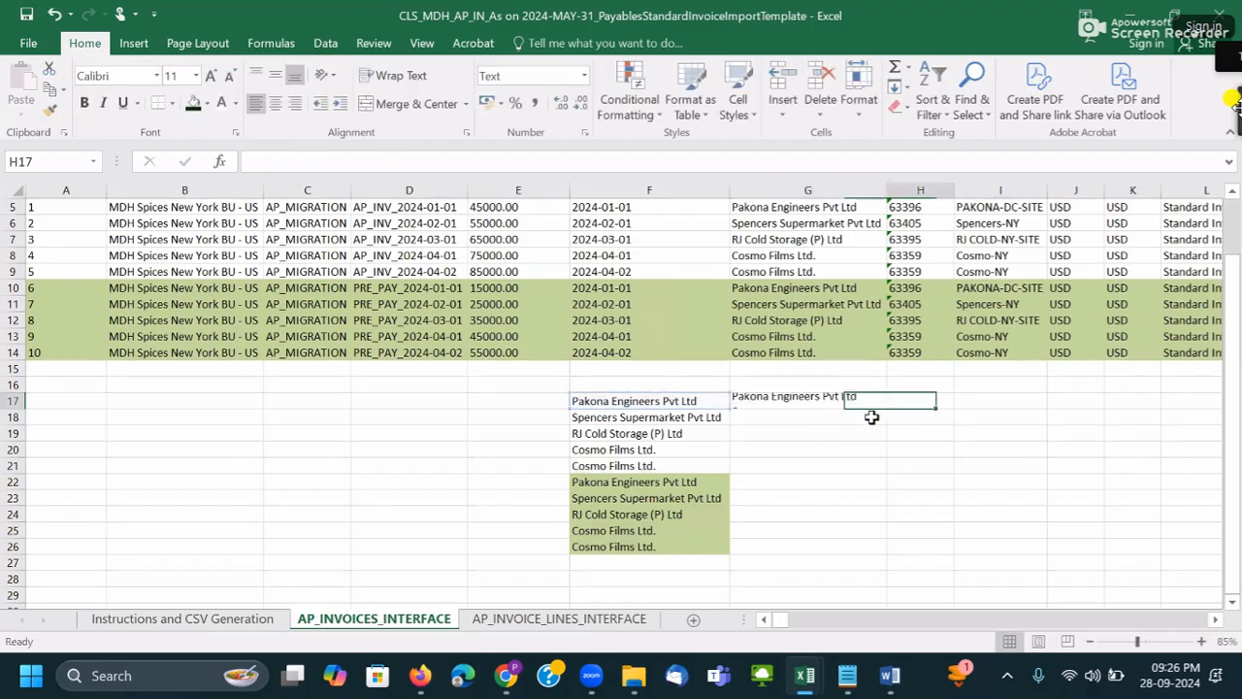
- Fill the TRIM formula from G17 down to G26, alongside the supplier names in column F
click(845, 402)
double_click(886, 408)
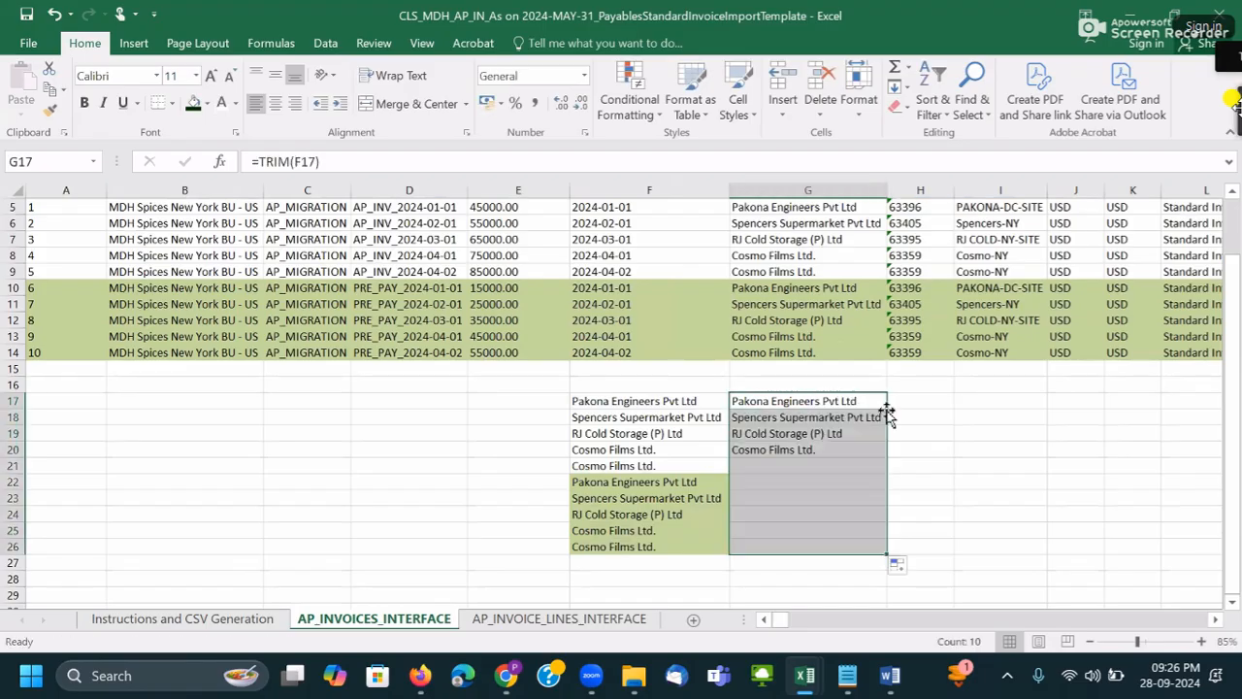
click(850, 543)
- Copy the trimmed names in G17:G26 and paste them as values over the Supplier Name entries in G5:G14
drag(830, 401, 826, 541)
key(ctrl+c)
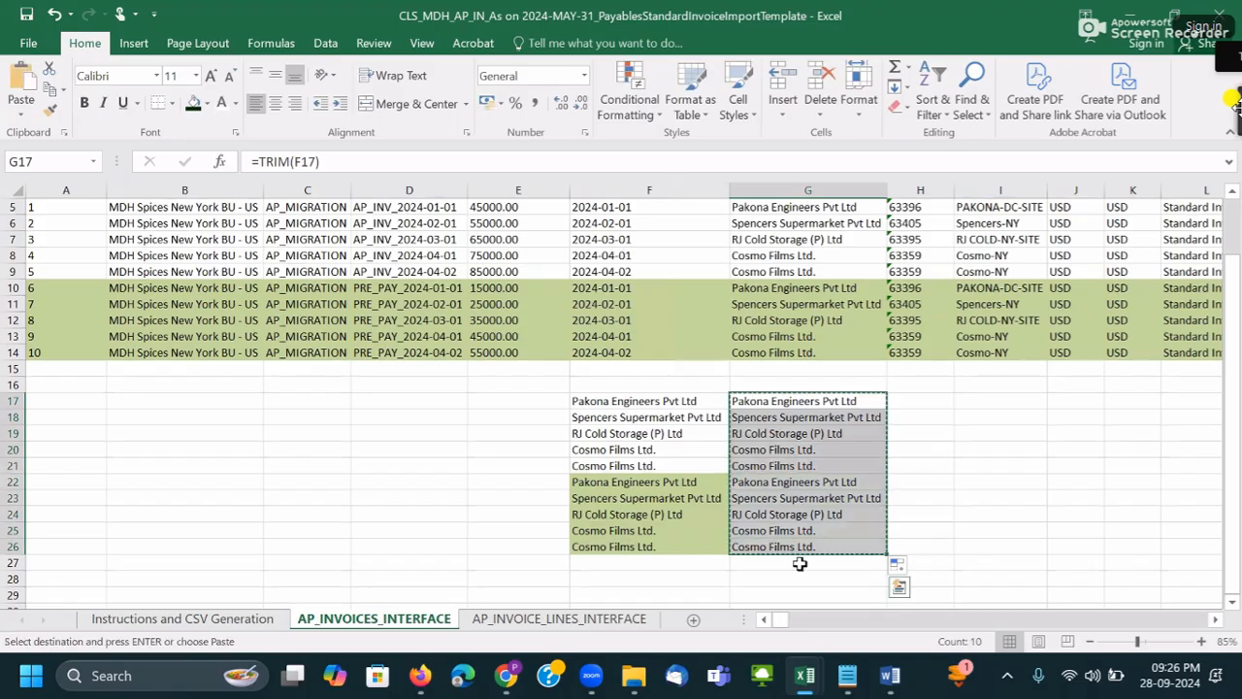
scroll(788, 311, up, 2)
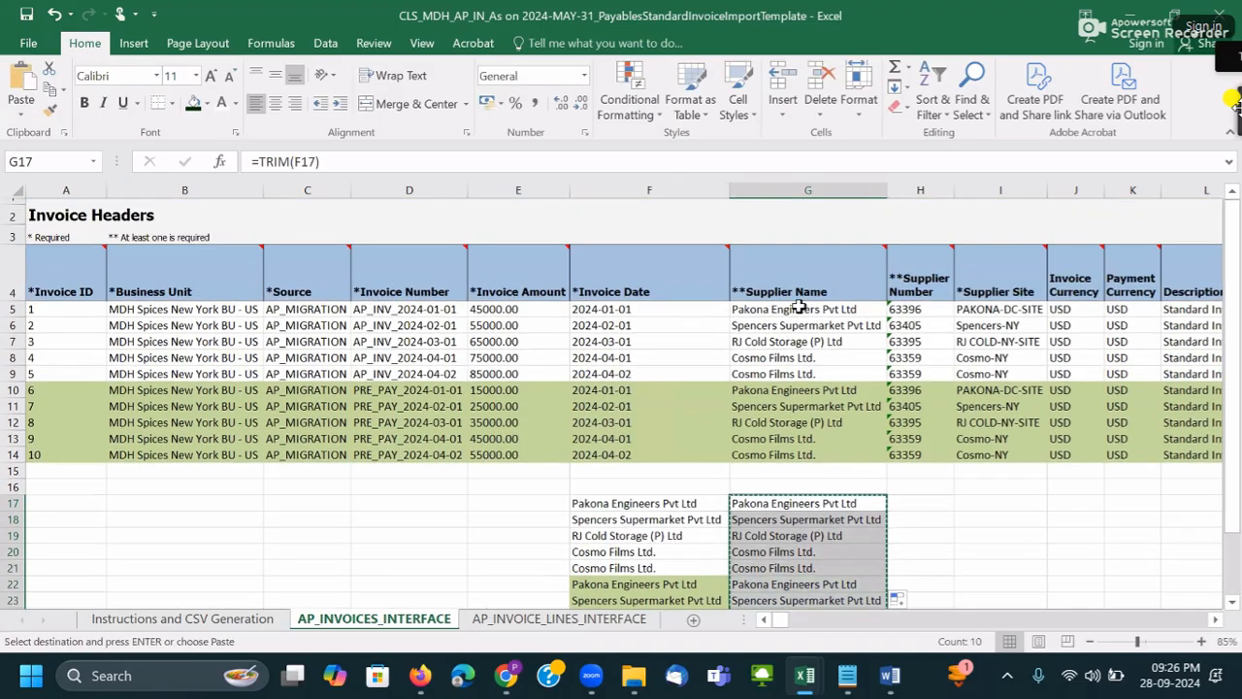
right_click(801, 311)
click(894, 304)
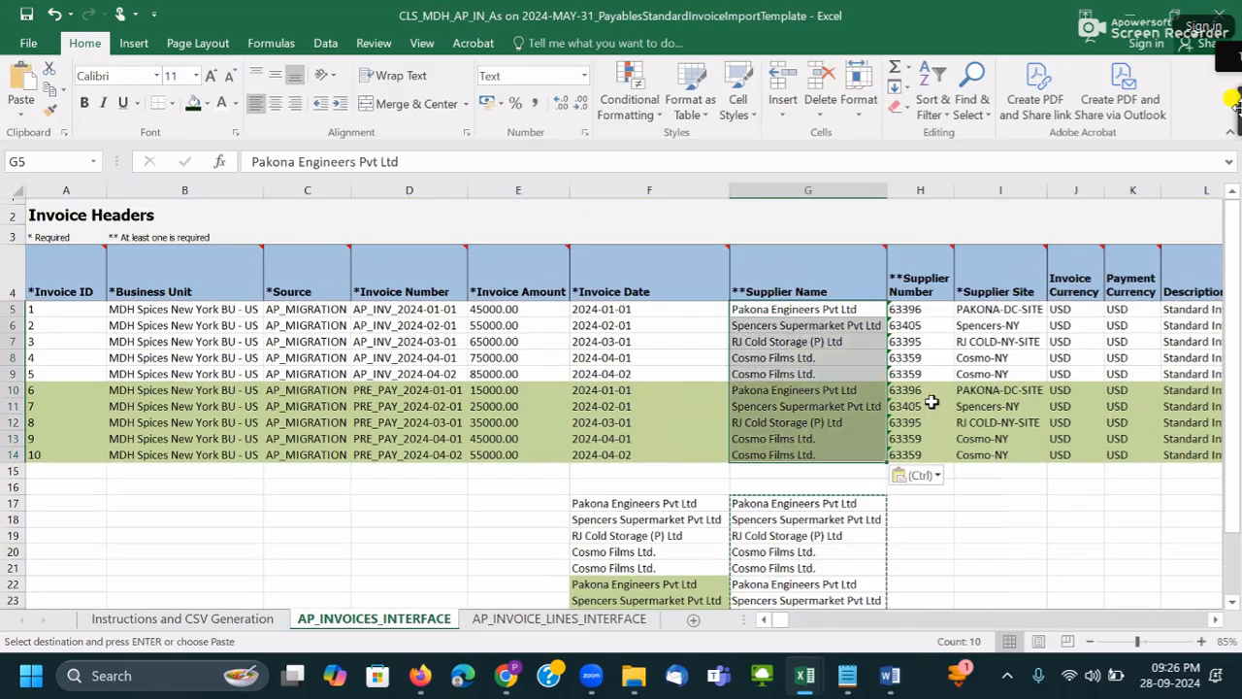
- Check the pasted supplier names in the Supplier Name column, including G6, G7 and G10, for trailing spaces
click(876, 313)
click(870, 326)
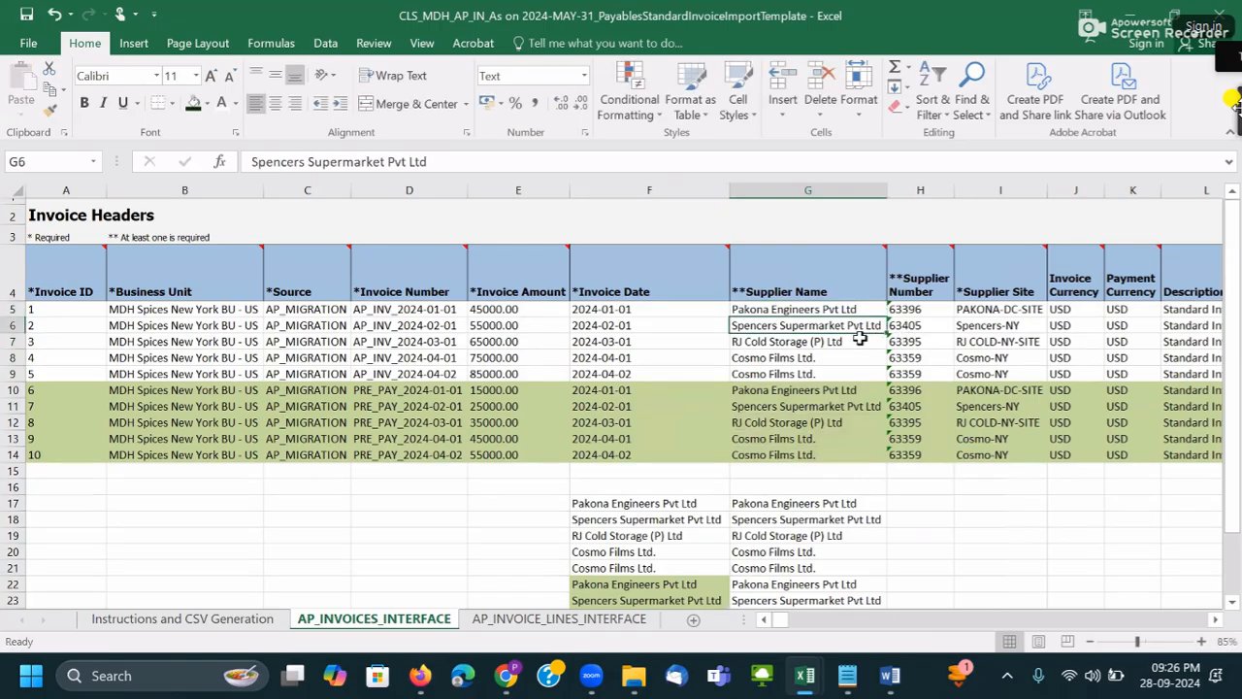
double_click(865, 341)
key(Tab)
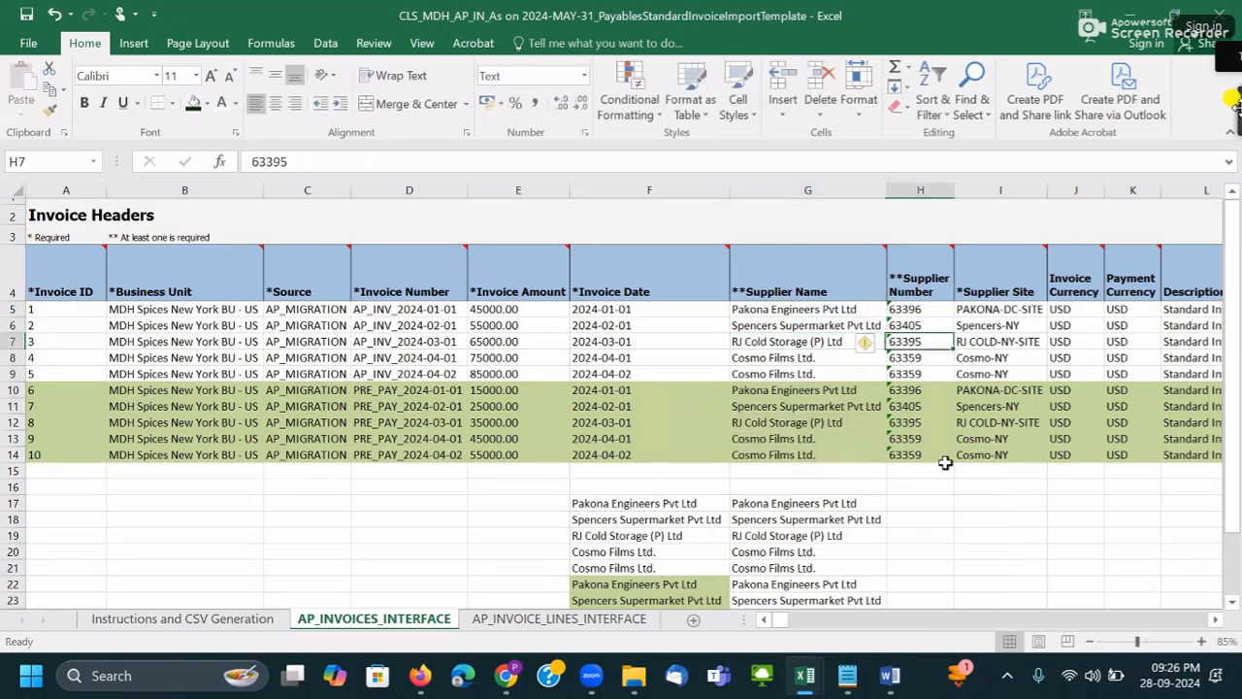
click(831, 390)
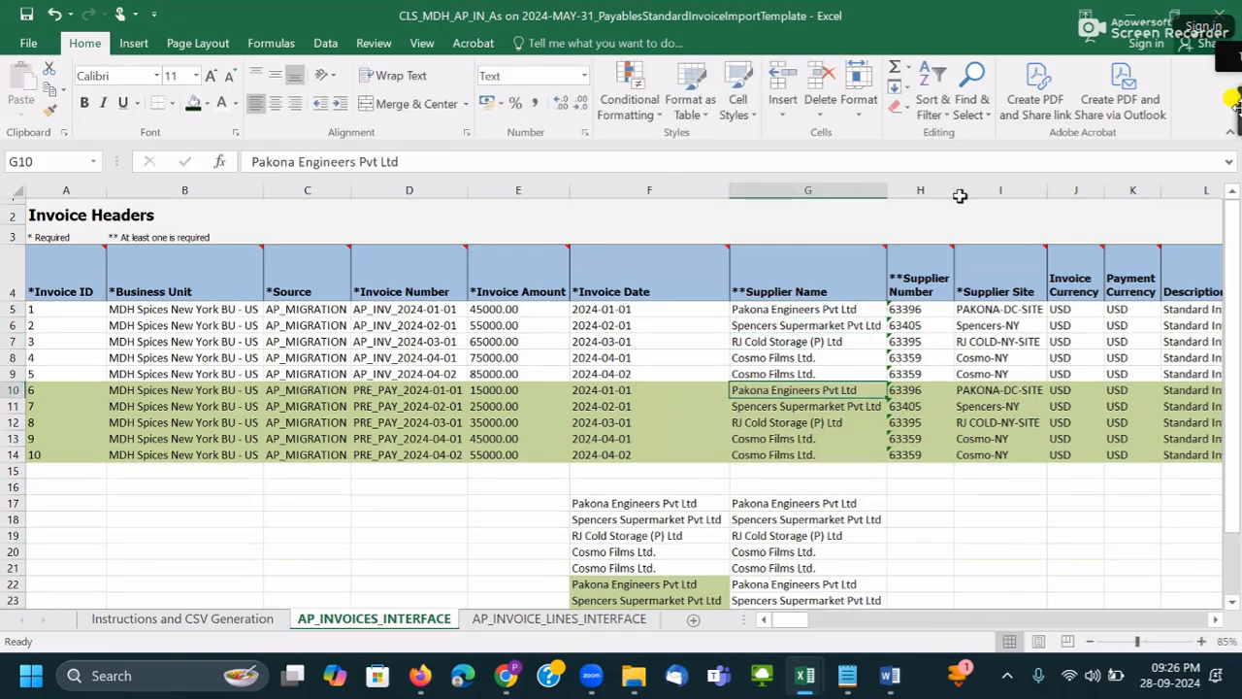
scroll(874, 466, down, 3)
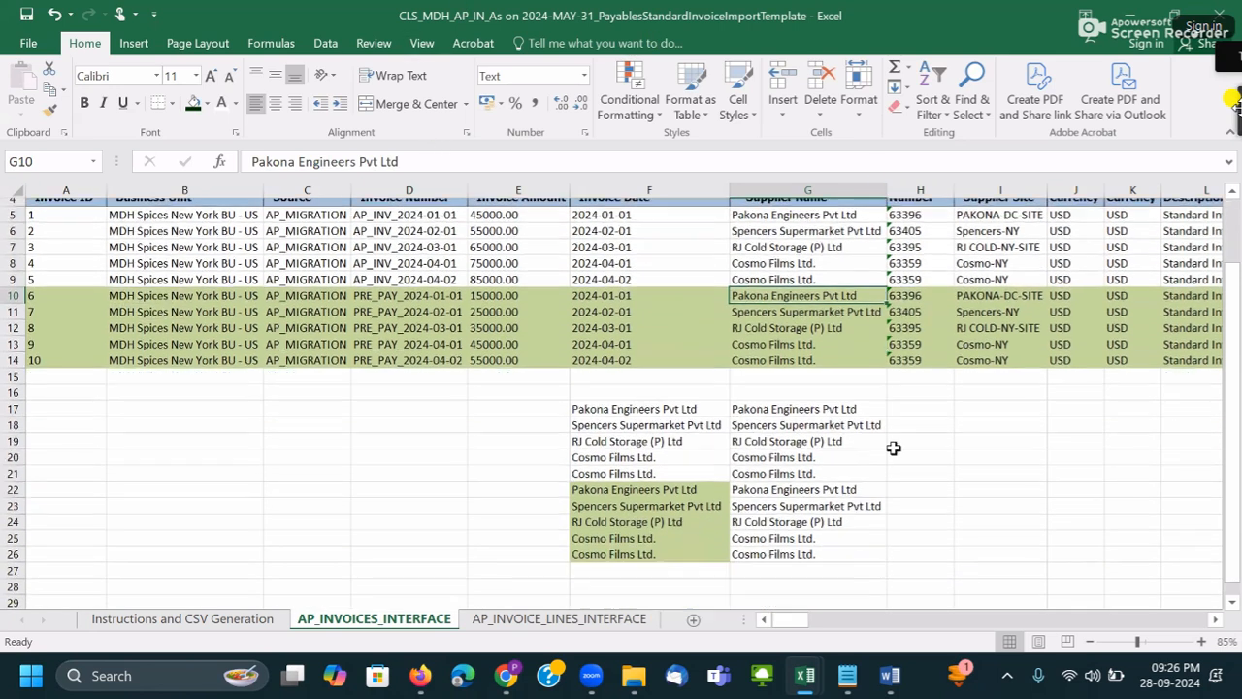
- Copy the =TRIM(F17) formula text from cell G17 and switch to the AP Open Invoice Migration Observation Points document in Word
click(815, 321)
click(922, 319)
double_click(839, 321)
drag(818, 321, 729, 321)
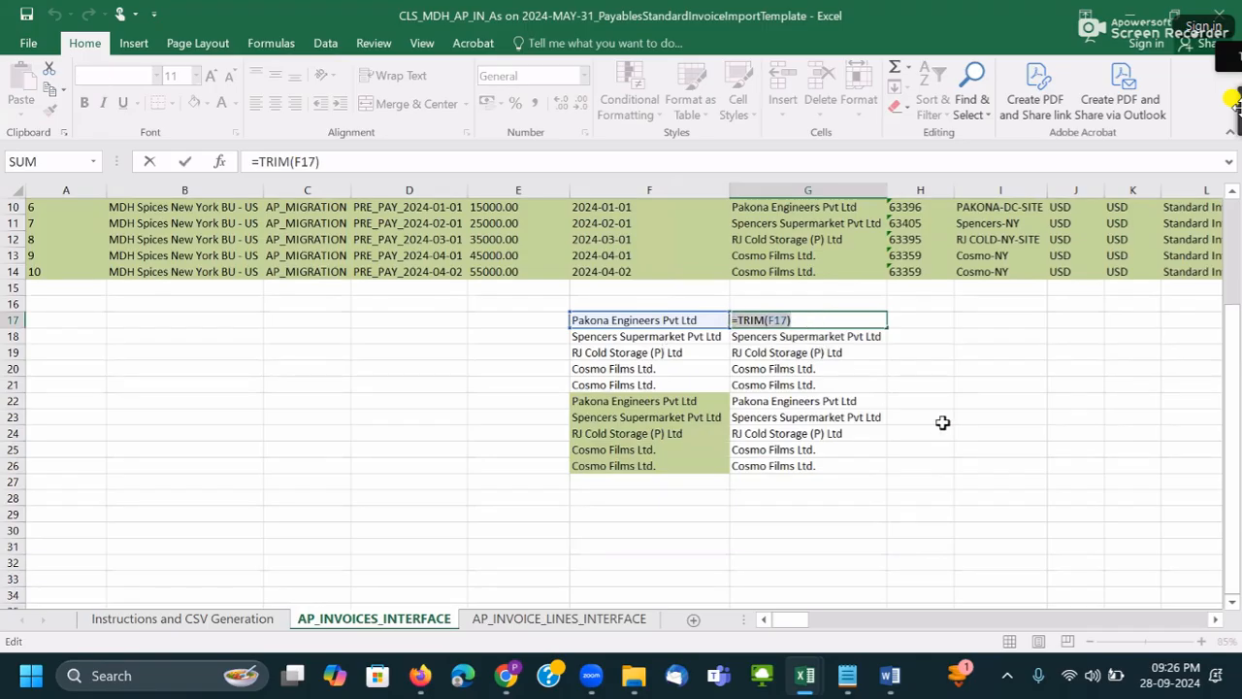
key(alt+Tab)
key(alt+Tab)
key(alt+Tab)
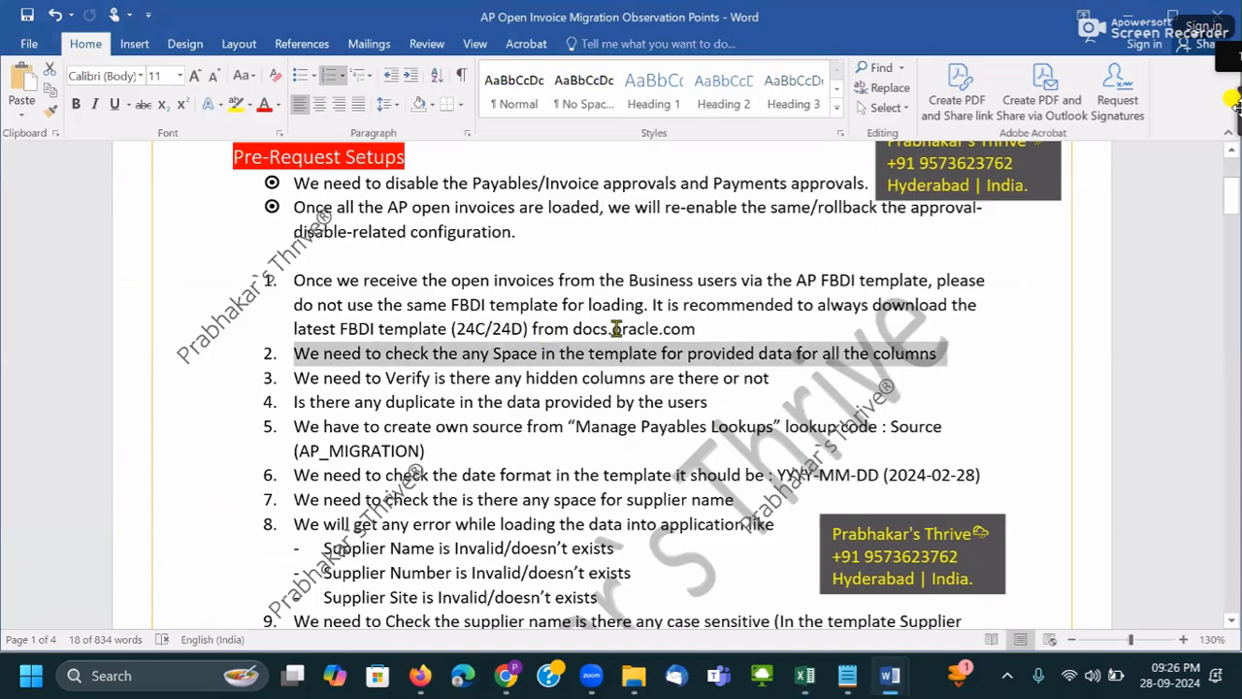
- Append ", if you identify the any space between the names" to point 2, correcting the misspelled "spece" to "space"
click(552, 356)
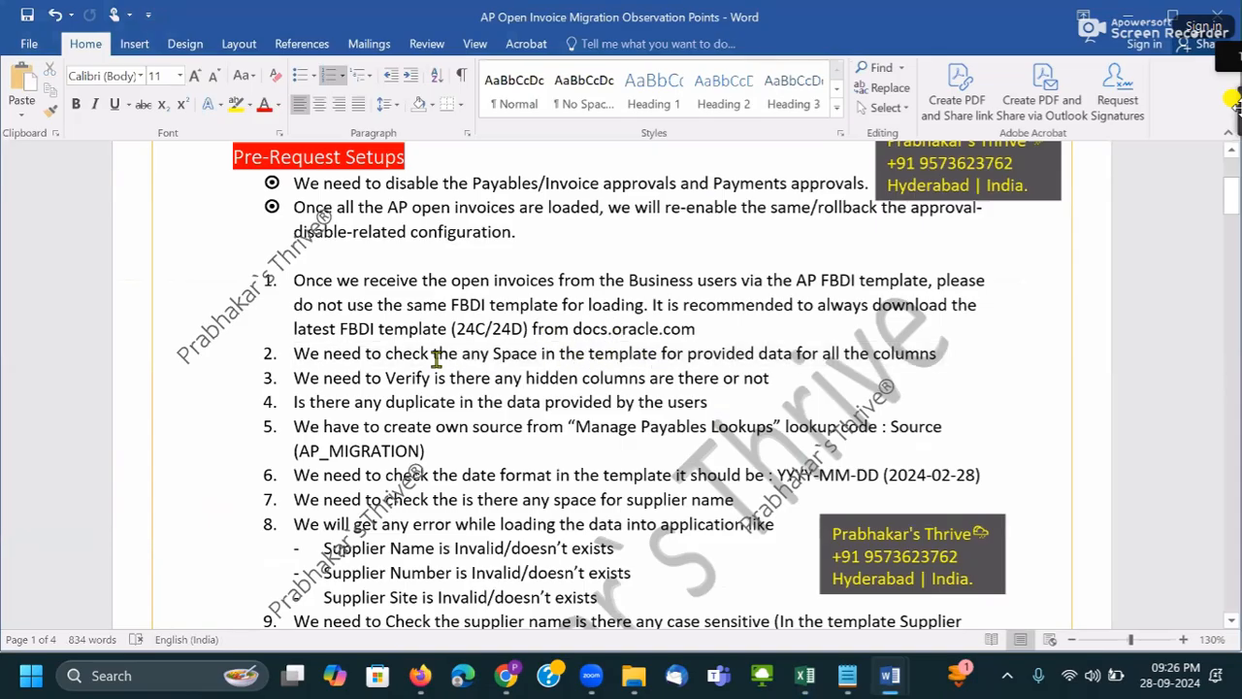
click(940, 357)
text(, if you ide)
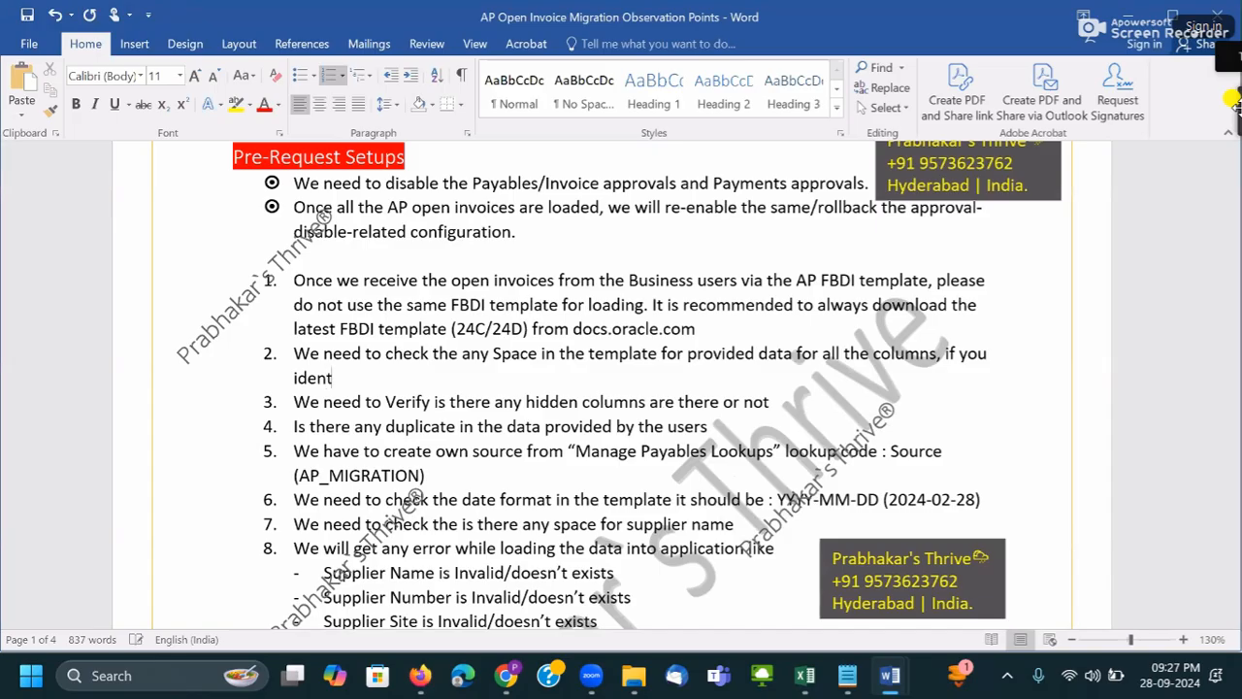
text(ntify the any sp)
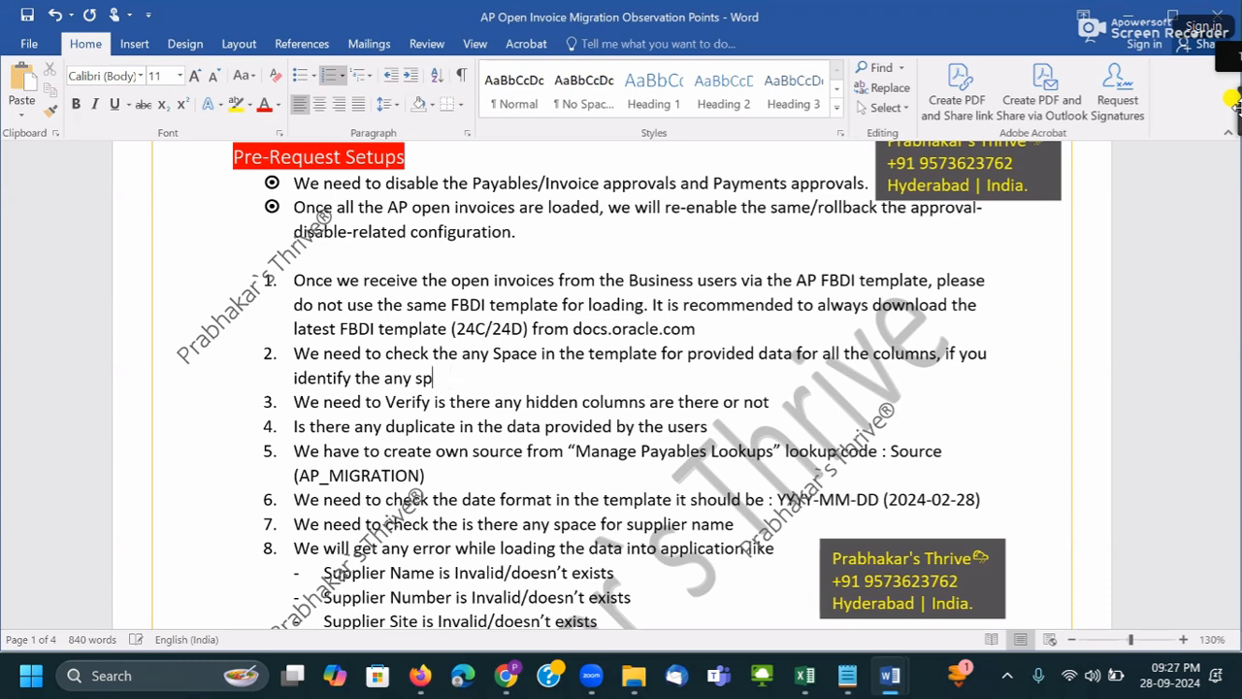
text(ece between the)
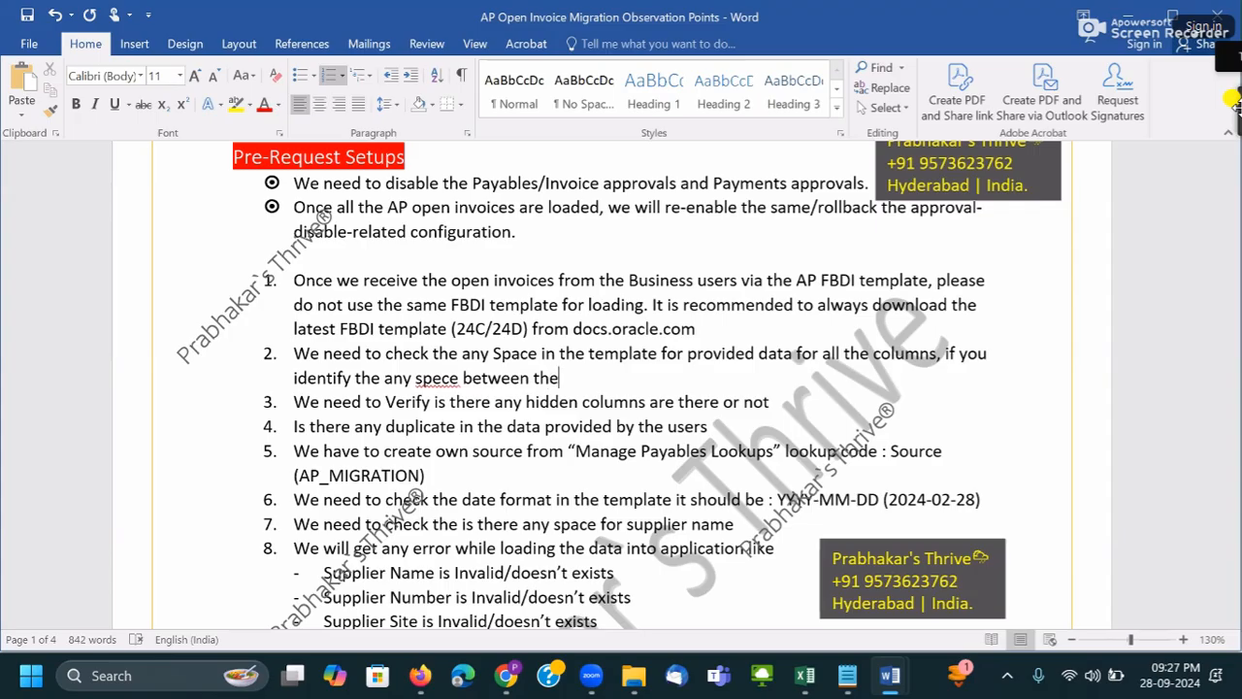
right_click(432, 378)
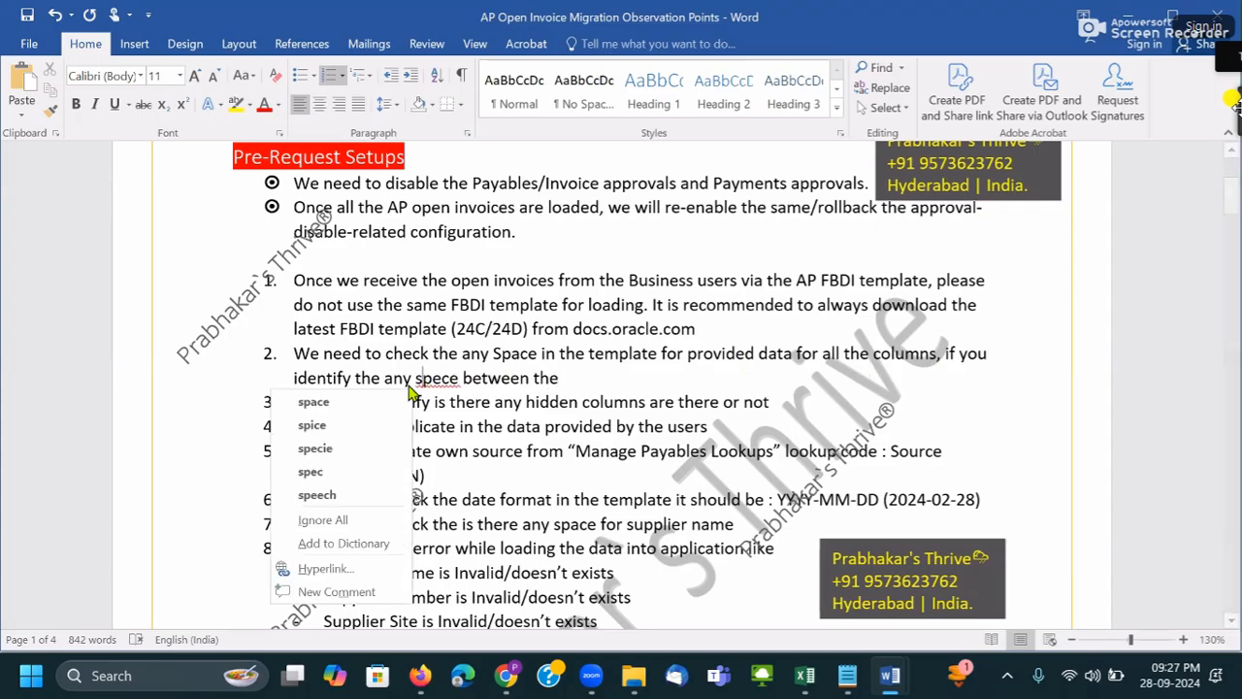
click(314, 402)
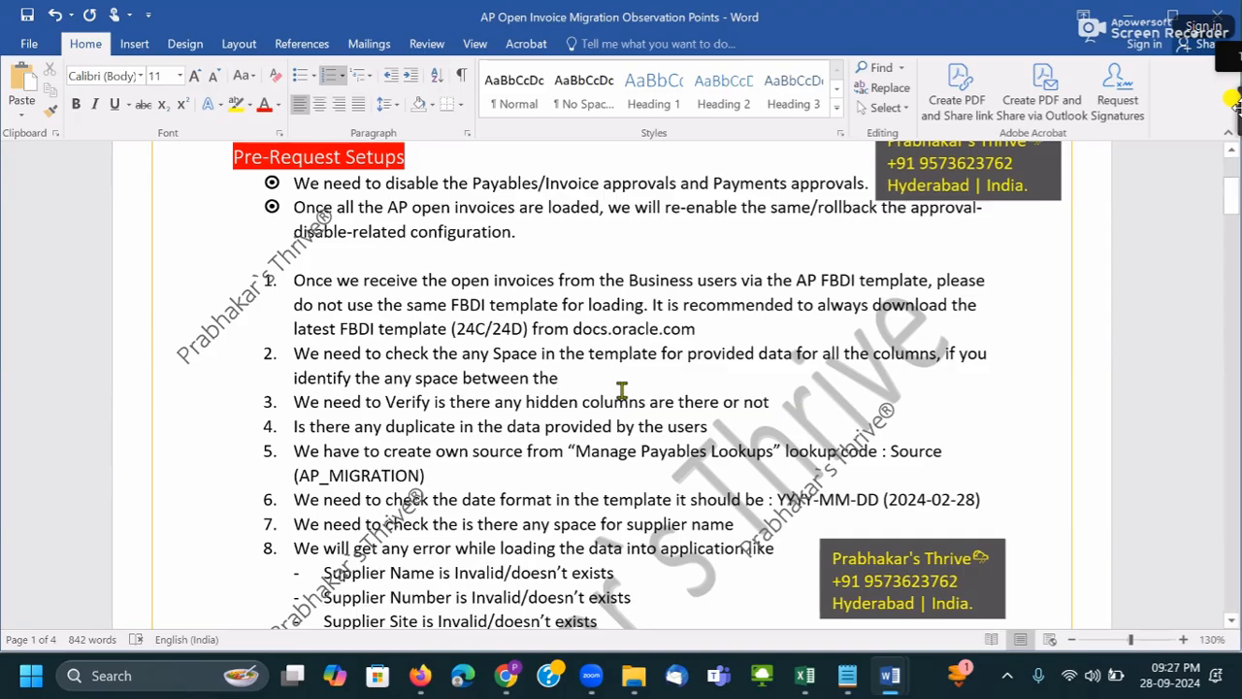
text(names)
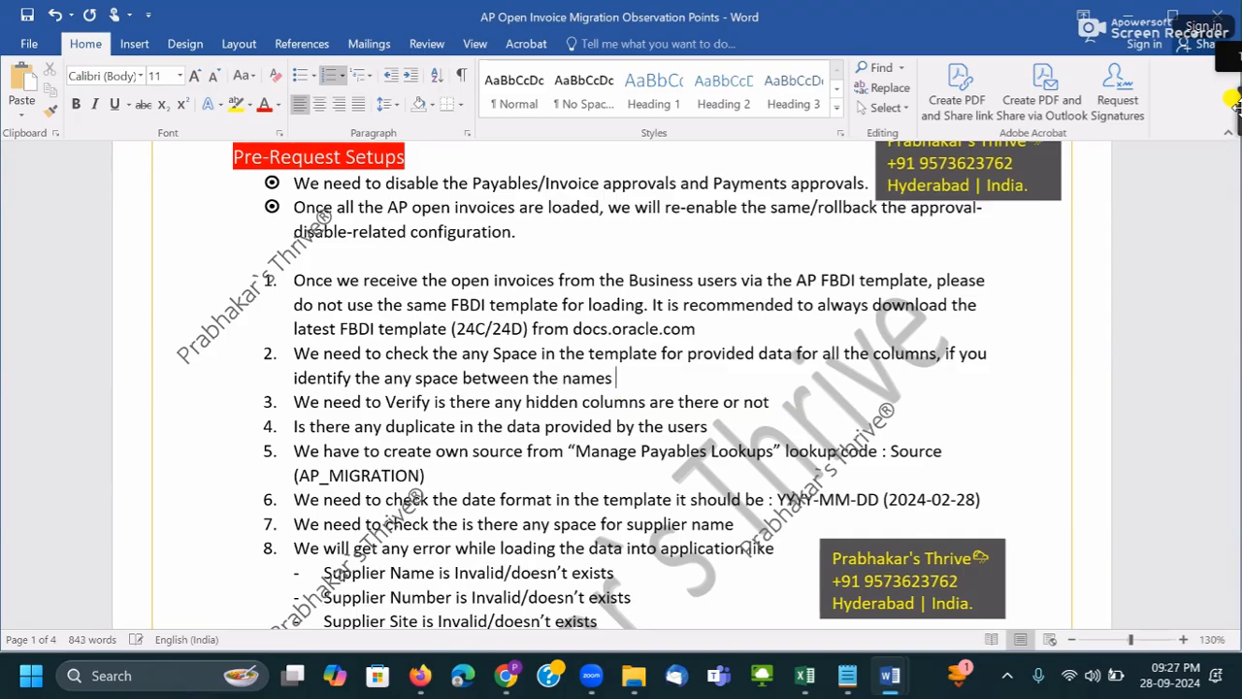
- Replace "the names" at the end of point 2 with "after the name we can use the"
key(BackSpace)
key(BackSpace)
key(BackSpace)
key(BackSpace)
key(BackSpace)
key(BackSpace)
key(BackSpace)
key(BackSpace)
key(BackSpace)
key(BackSpace)
key(BackSpace)
key(BackSpace)
text(after the nam)
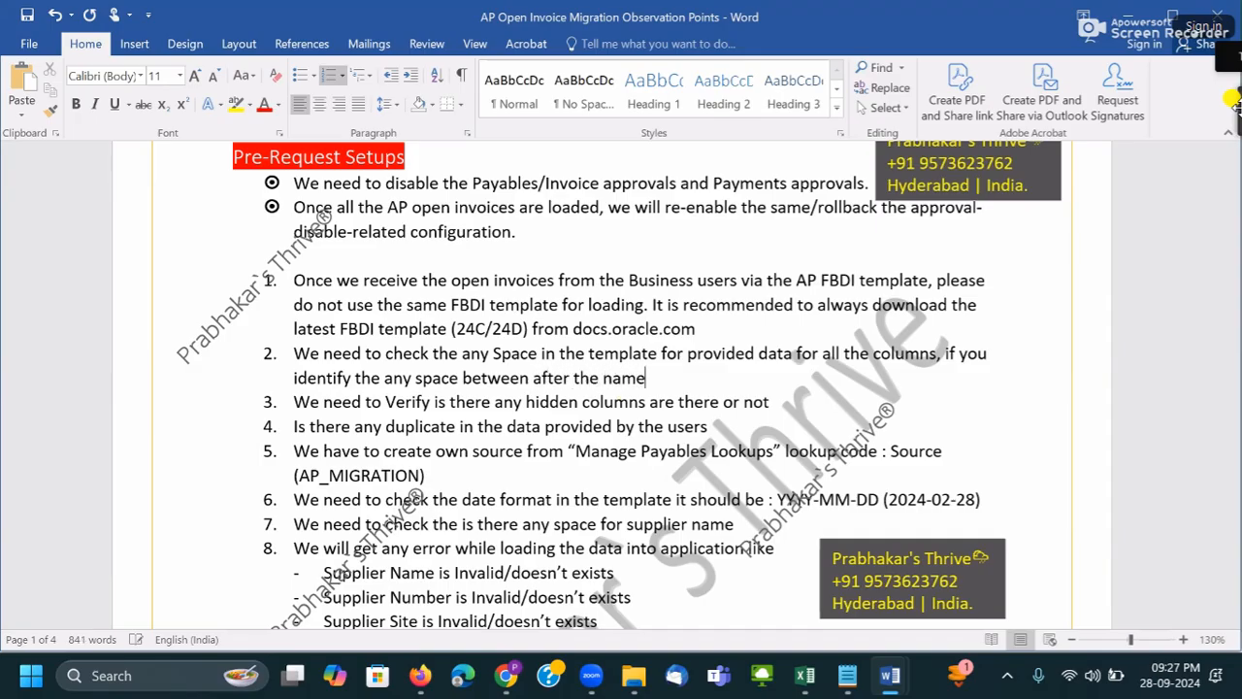
text(e we can useth)
key(BackSpace)
key(BackSpace)
text(the)
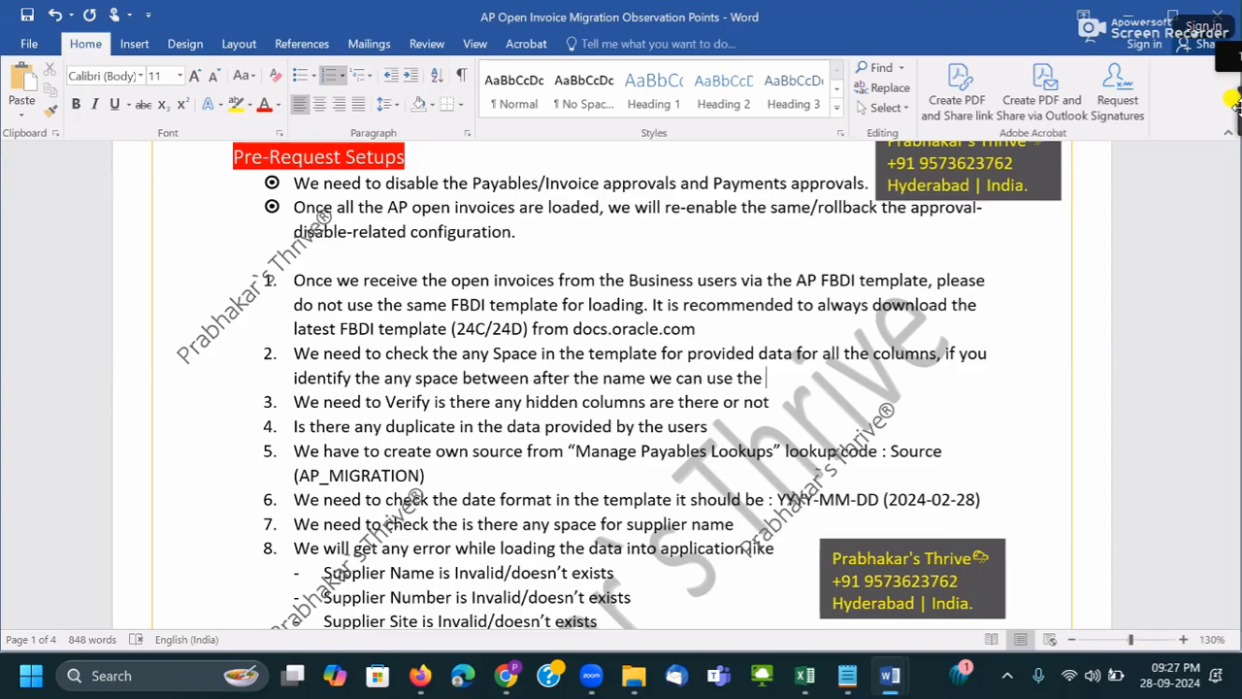
- Paste the copied =TRIM(F17) formula at the end of point 2 and add the note "(F17 is the Data column name)"
key(ctrl+v)
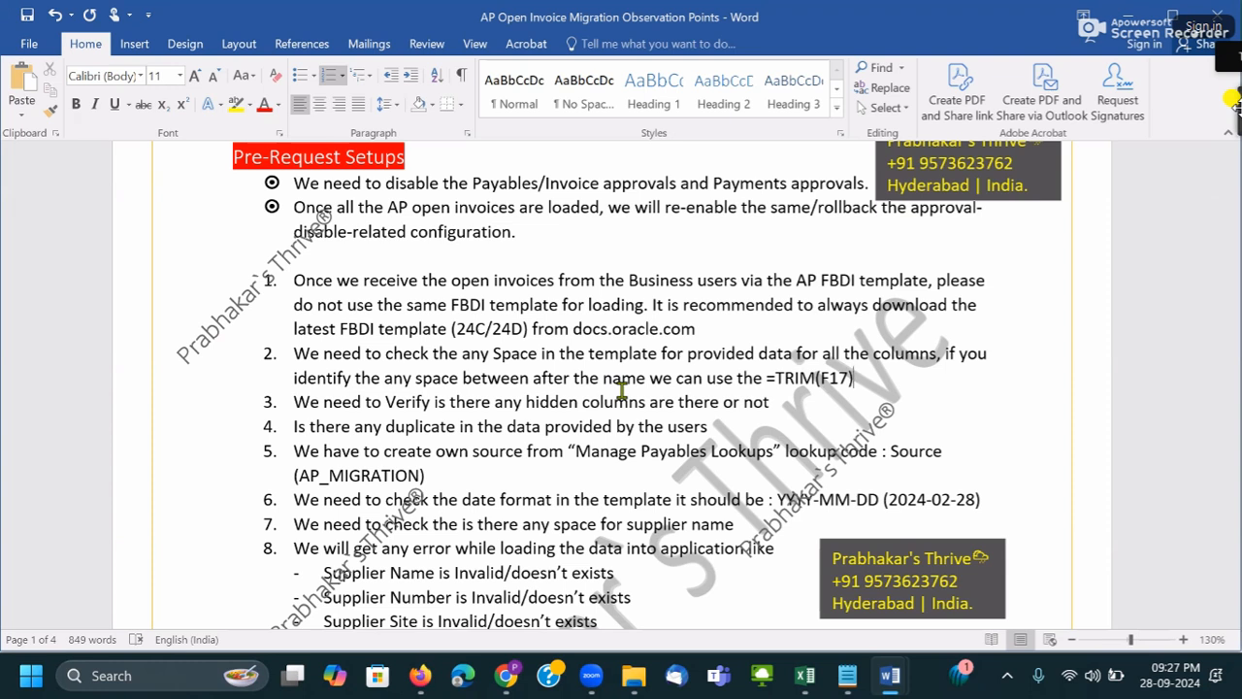
text(()
text(f)
key(BackSpace)
text(F17 is the Data)
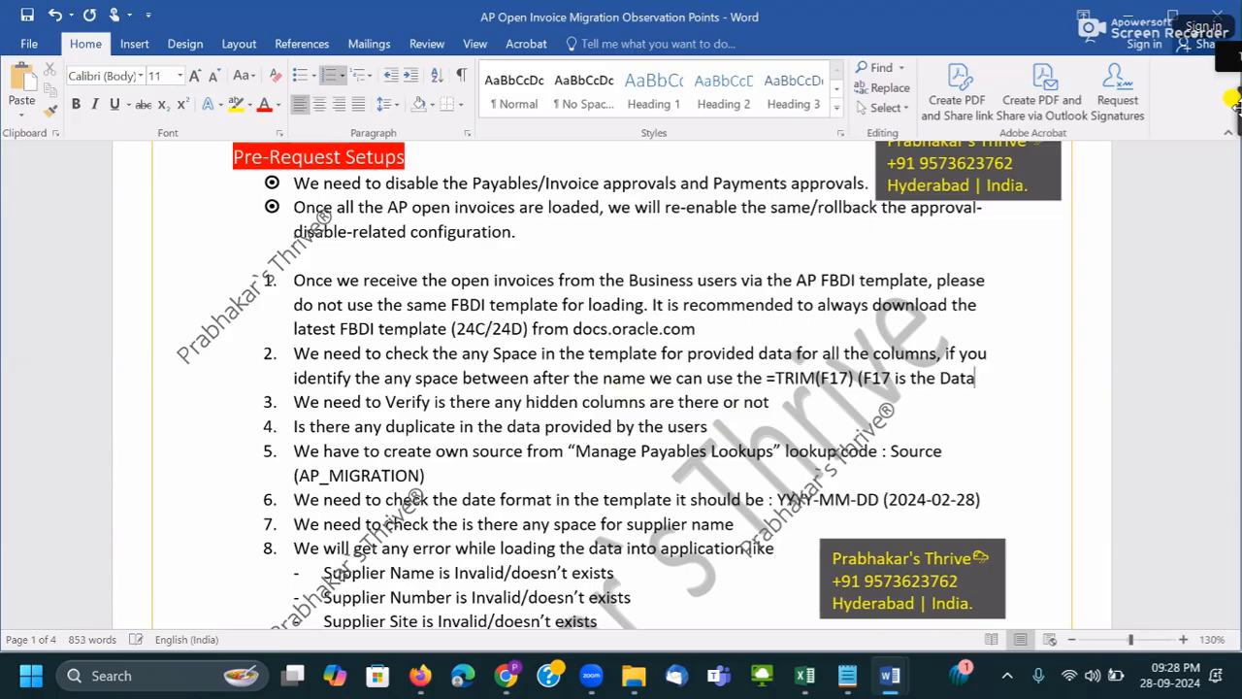
text( co)
text(ulmn name)
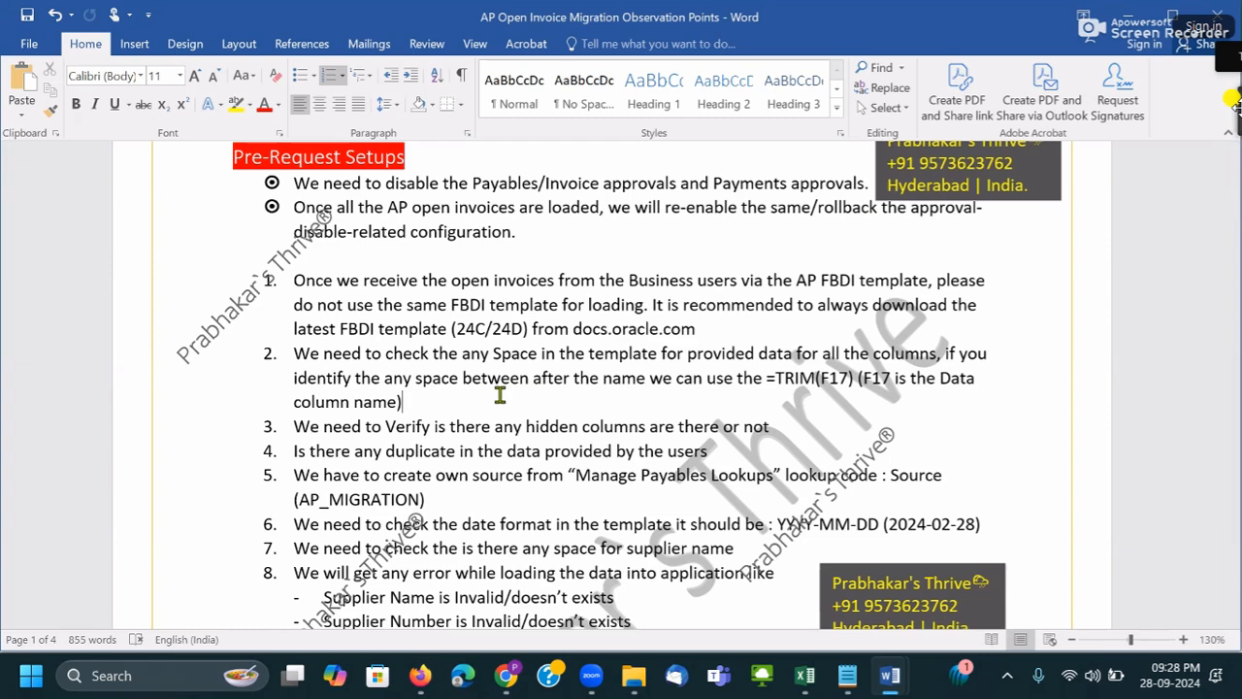
- Check the number format of cell F19 in Excel, and append "and text should be “General Mode”" to point 2 in Word
scroll(500, 395, down, 1)
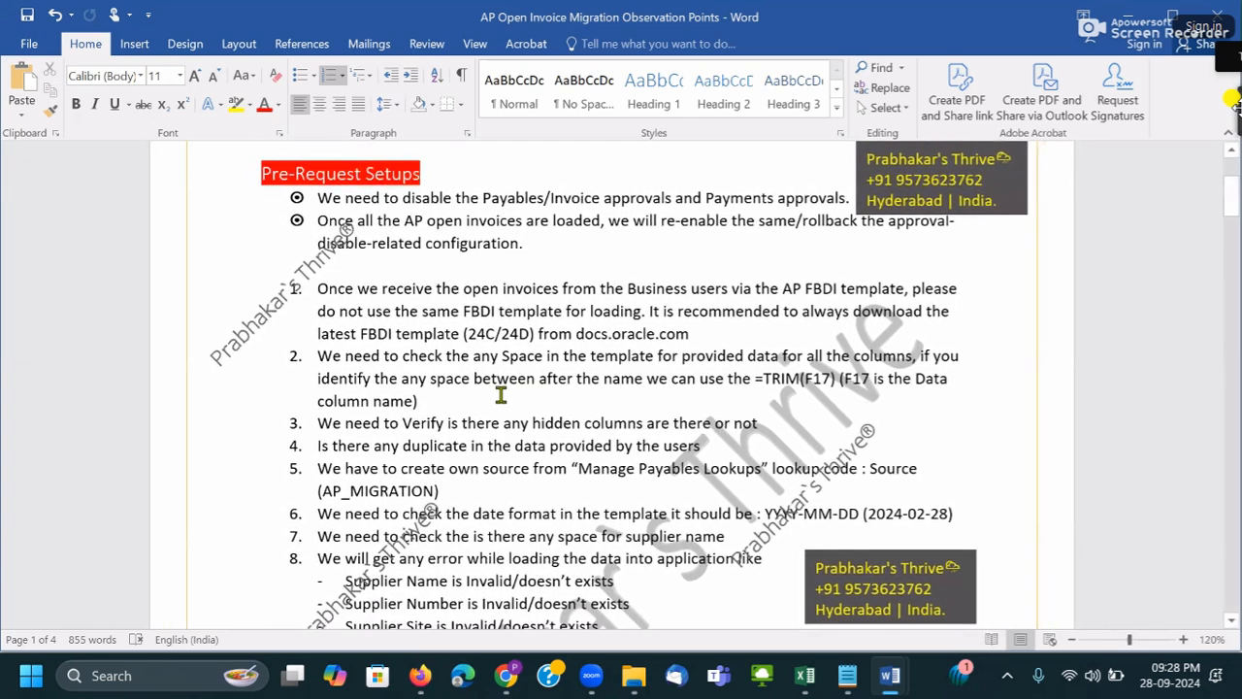
key(alt+Tab)
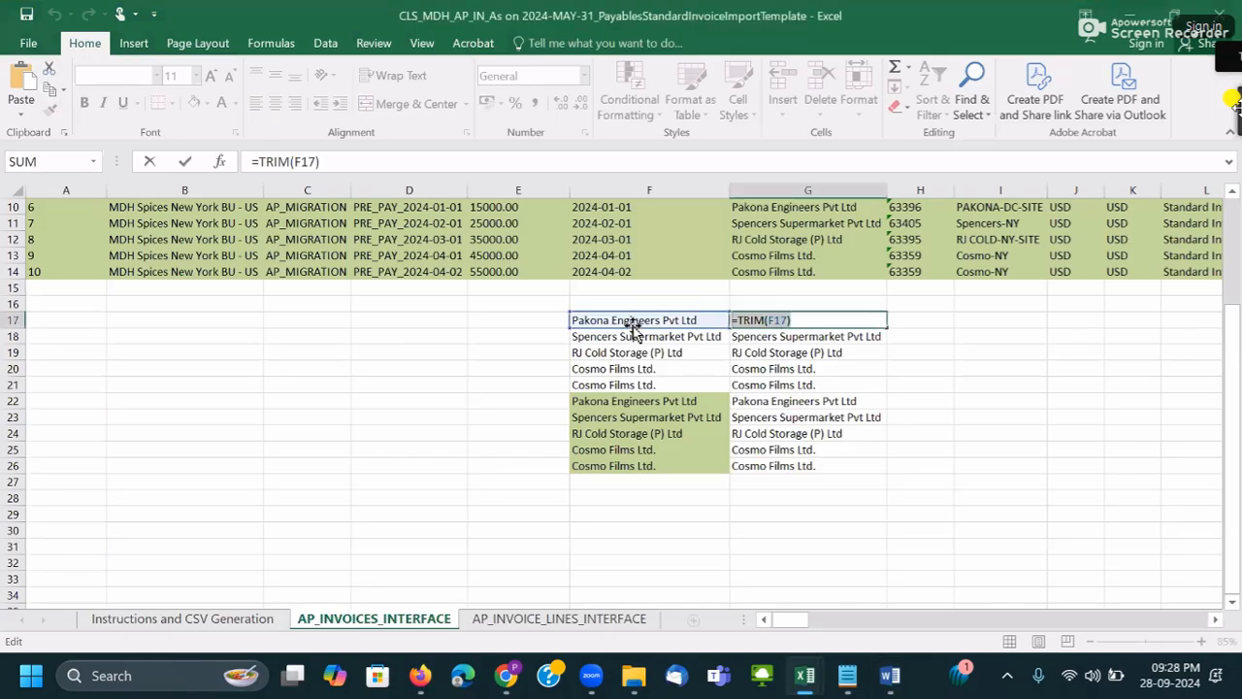
key(Tab)
click(631, 351)
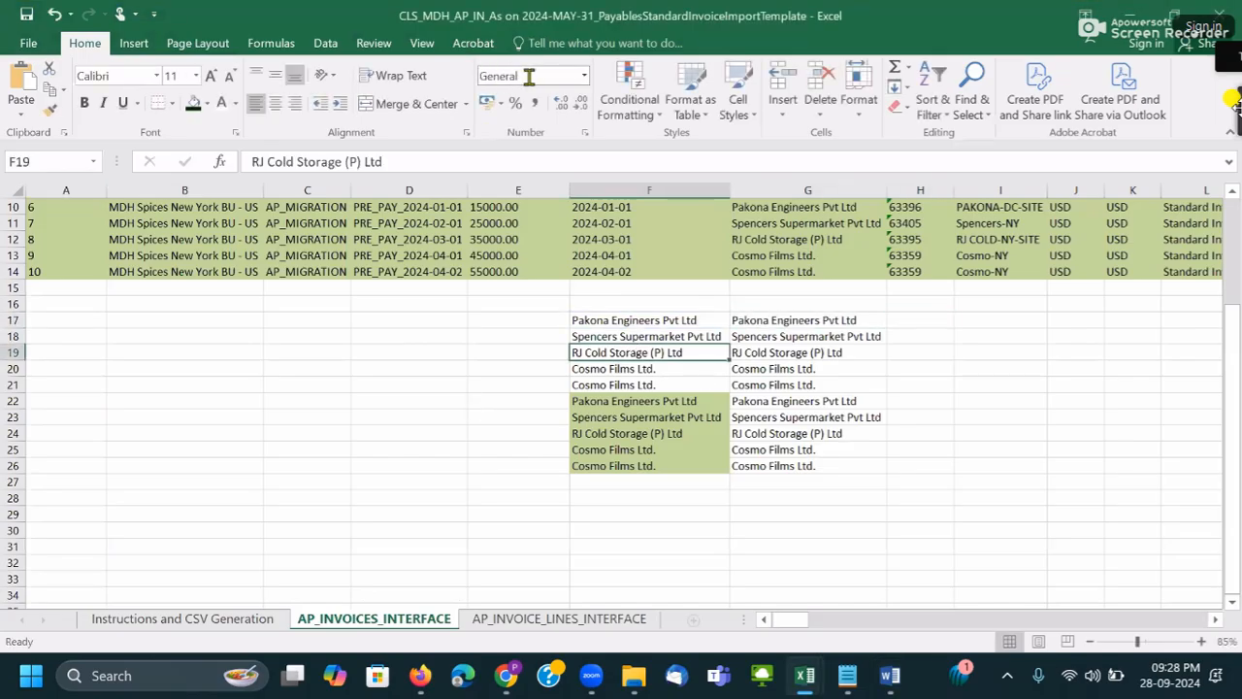
key(alt+Tab)
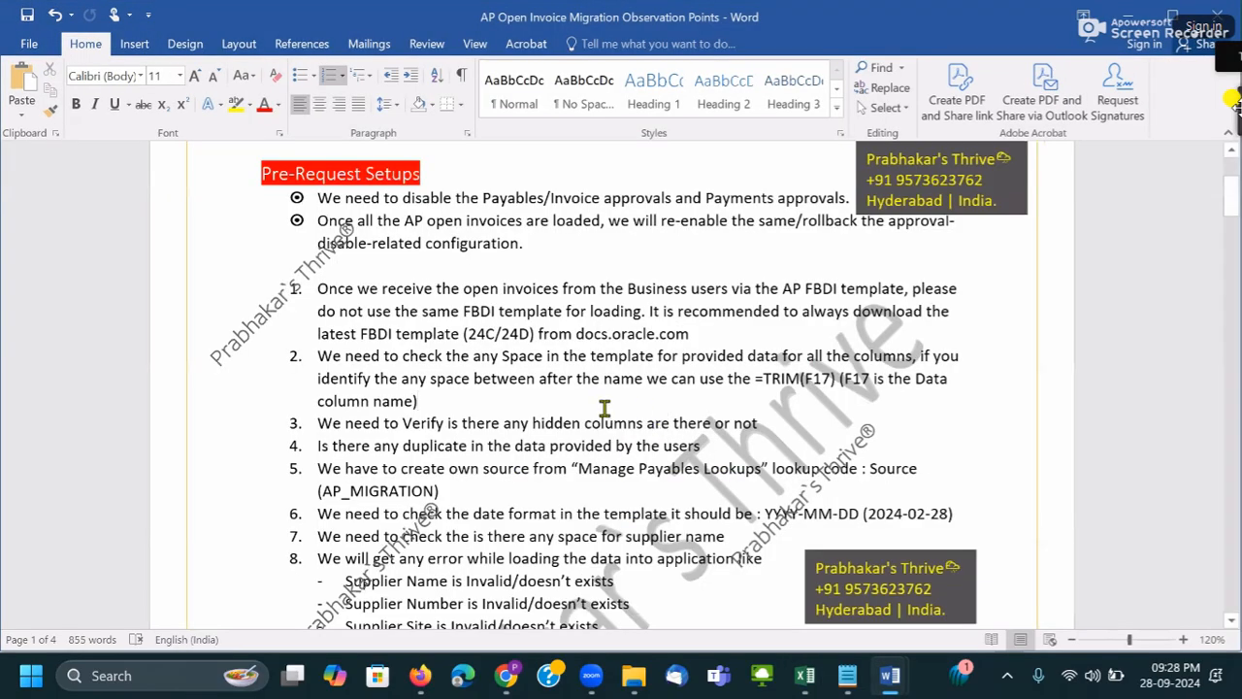
text(and text sho)
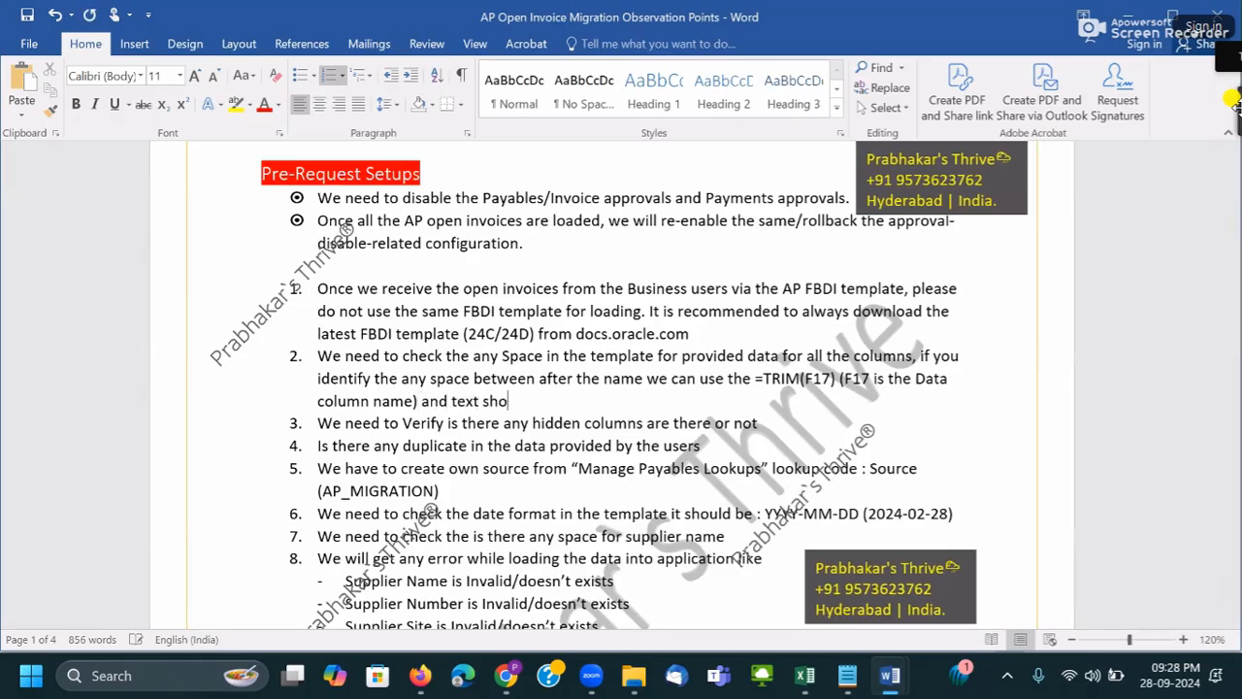
text(uld be “G)
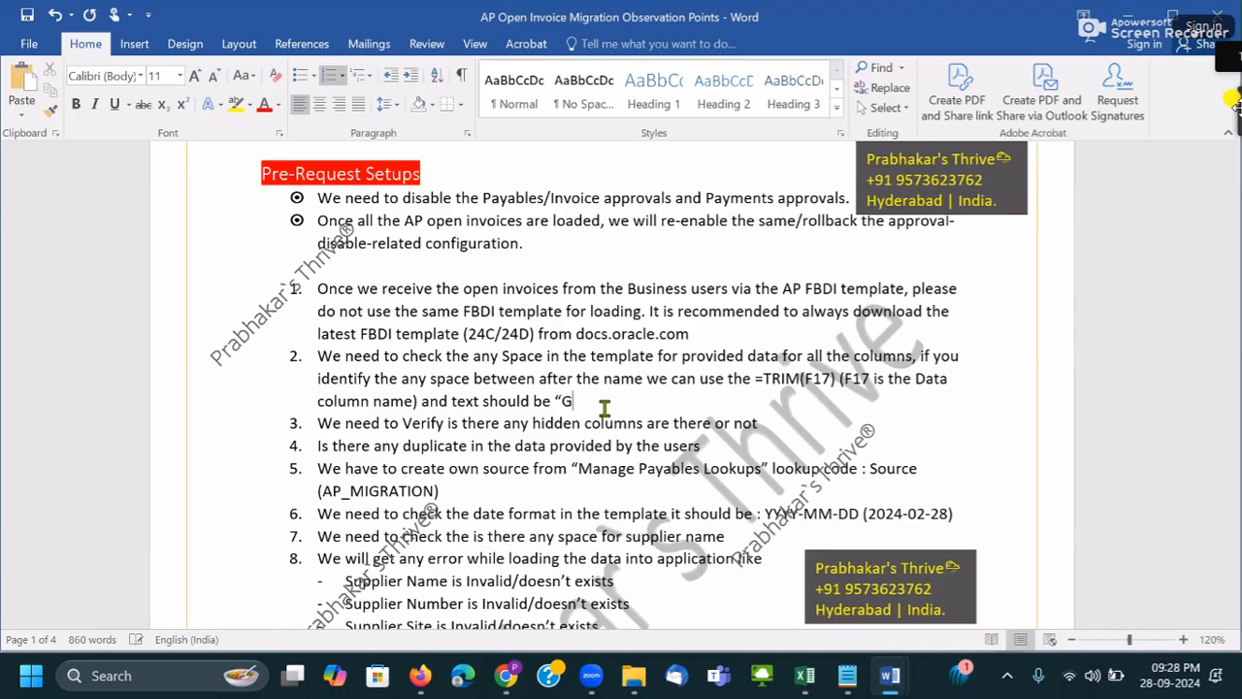
text(eneral)
key(alt+Tab)
key(alt+Tab)
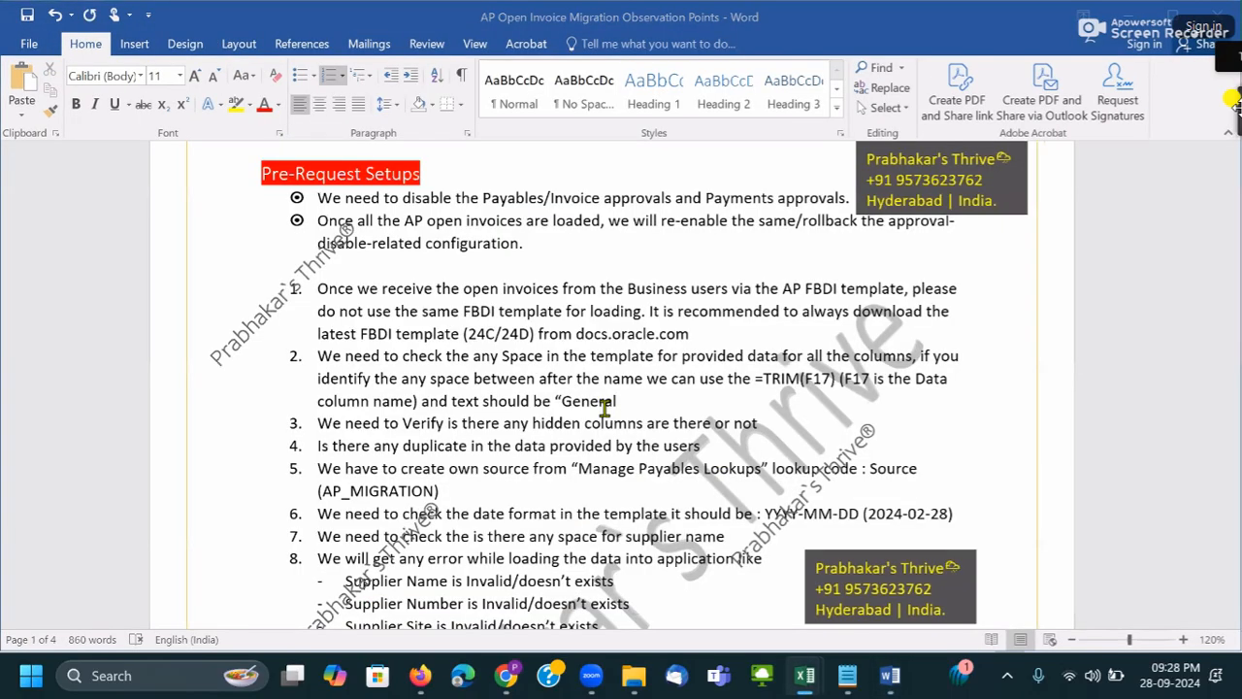
text(Mode)
key(BackSpace)
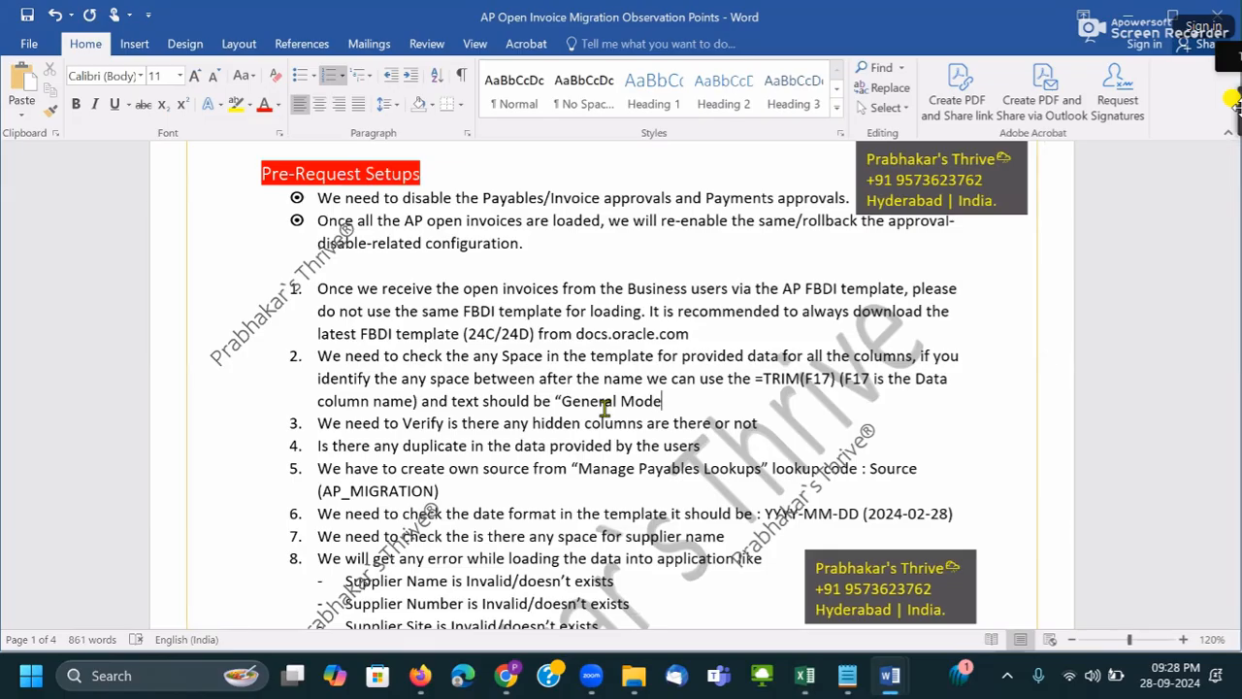
key(Tab)
click(581, 333)
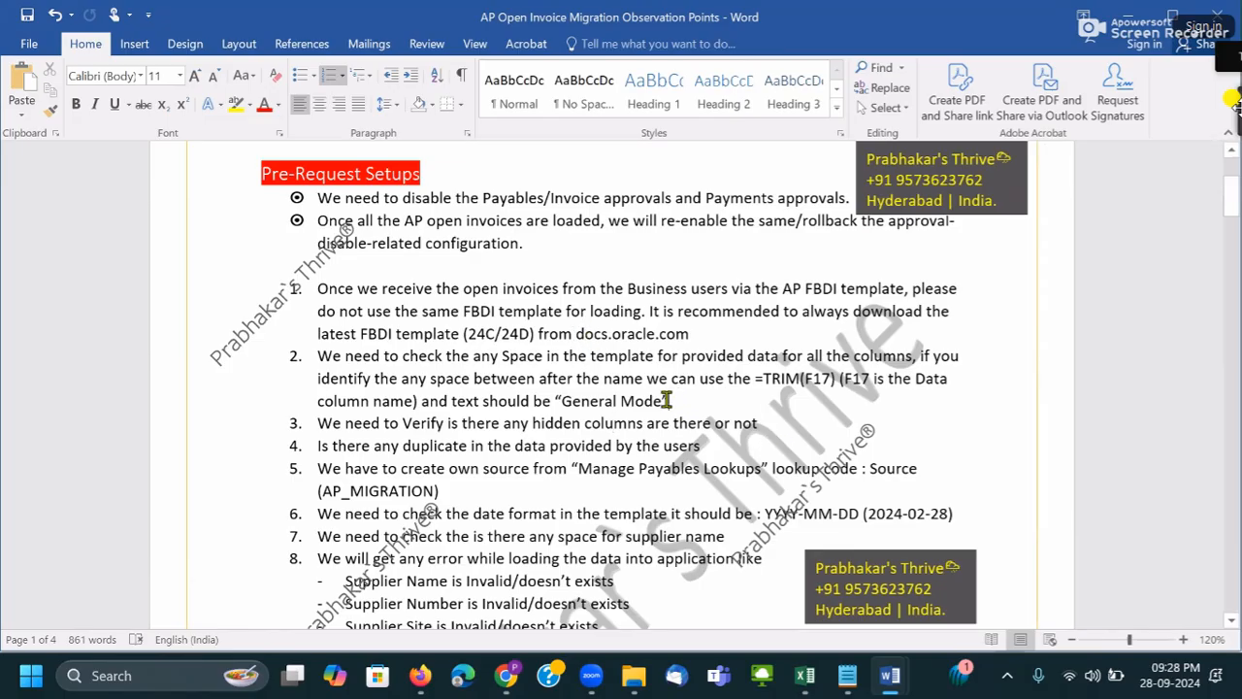
- Format "docs.oracle.com" at the end of point 1 with a blue font colour and yellow highlighting
scroll(595, 381, up, 2)
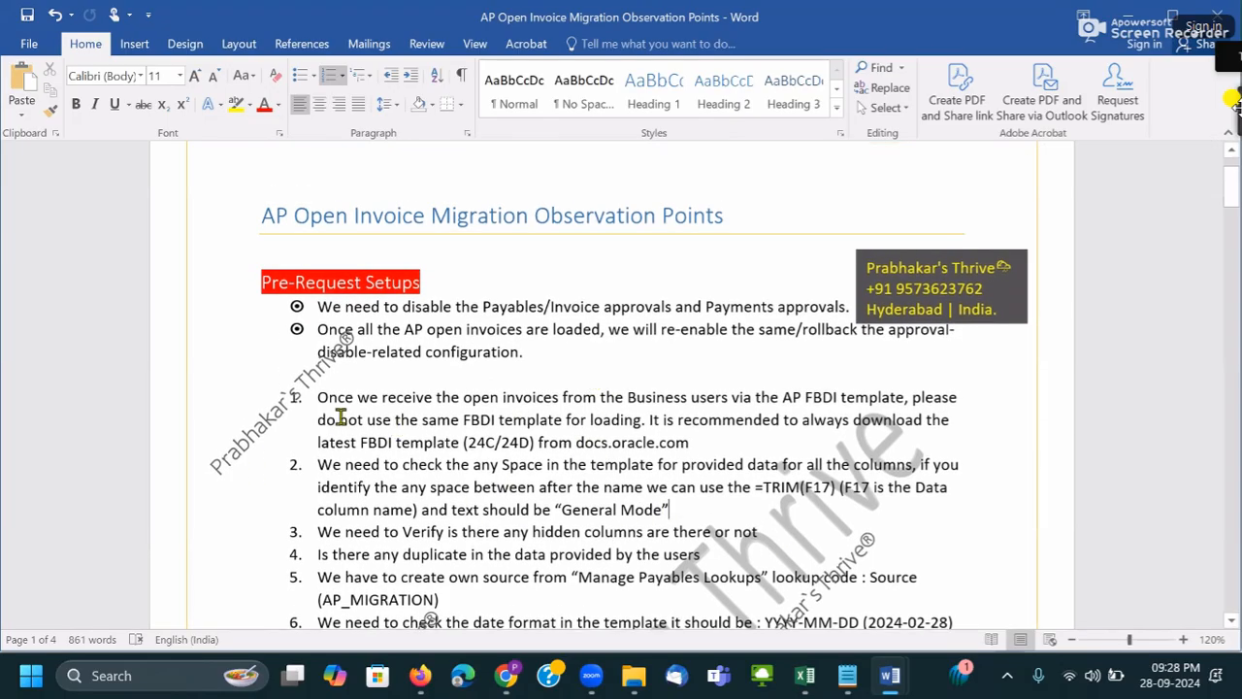
scroll(340, 417, down, 2)
click(328, 293)
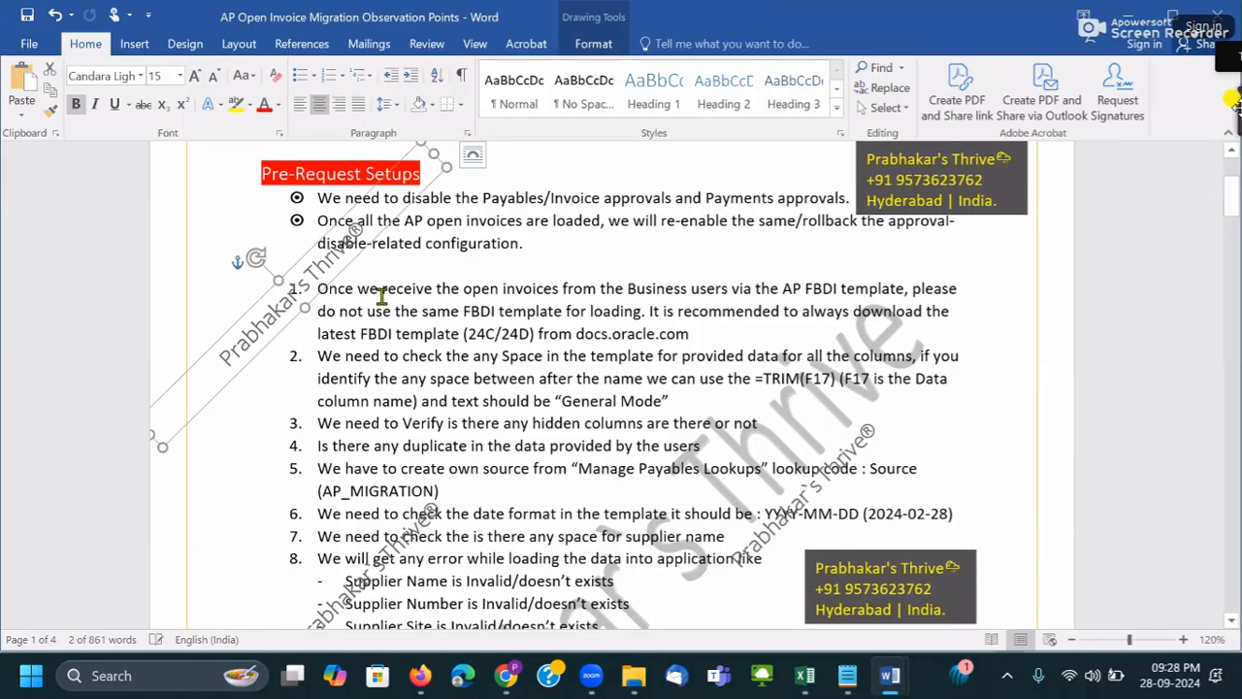
click(581, 290)
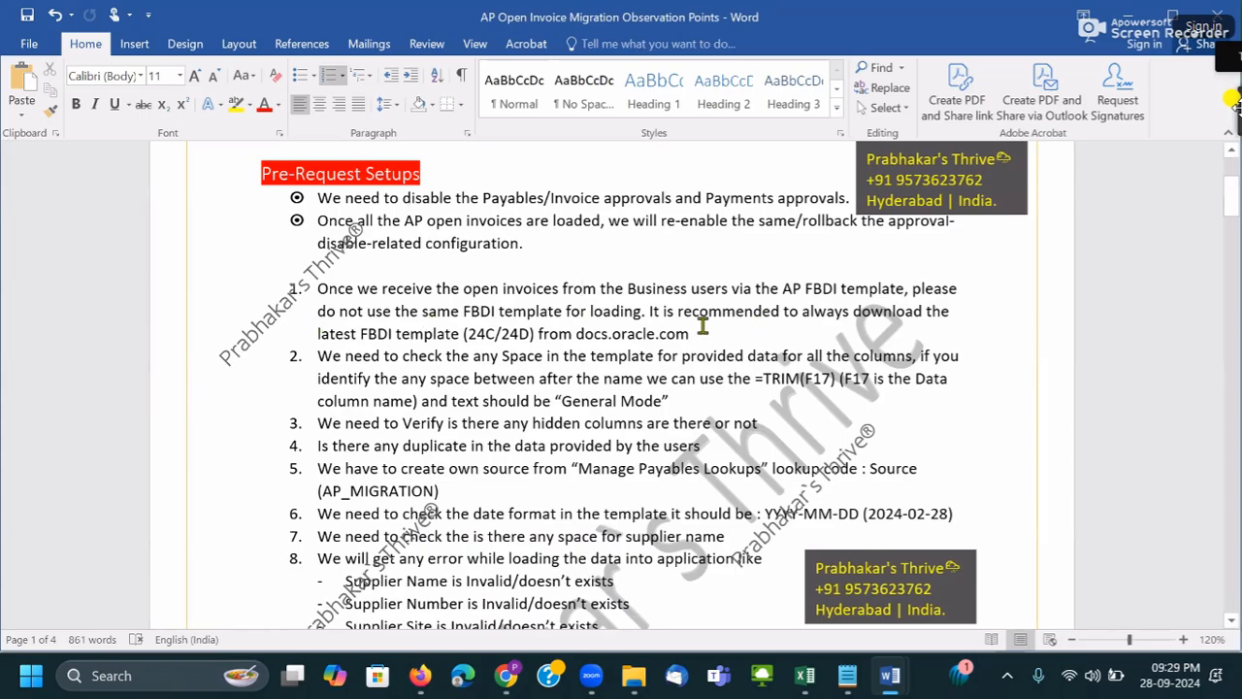
drag(691, 335, 641, 334)
double_click(585, 332)
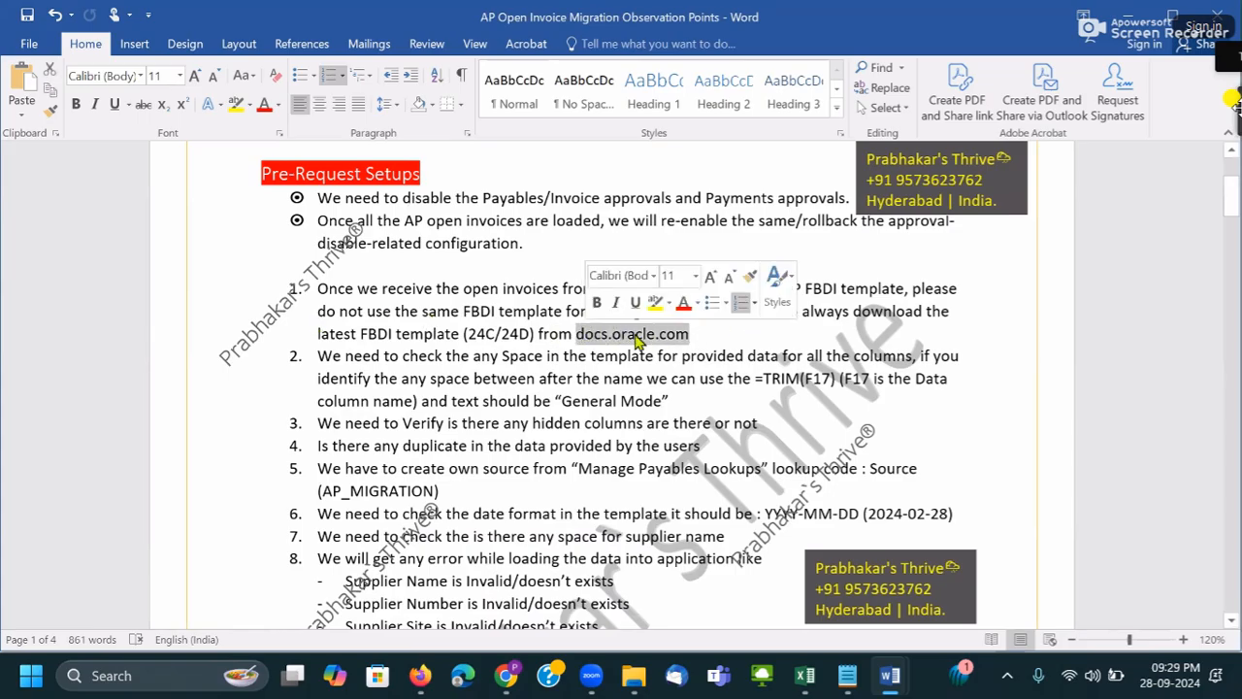
click(696, 301)
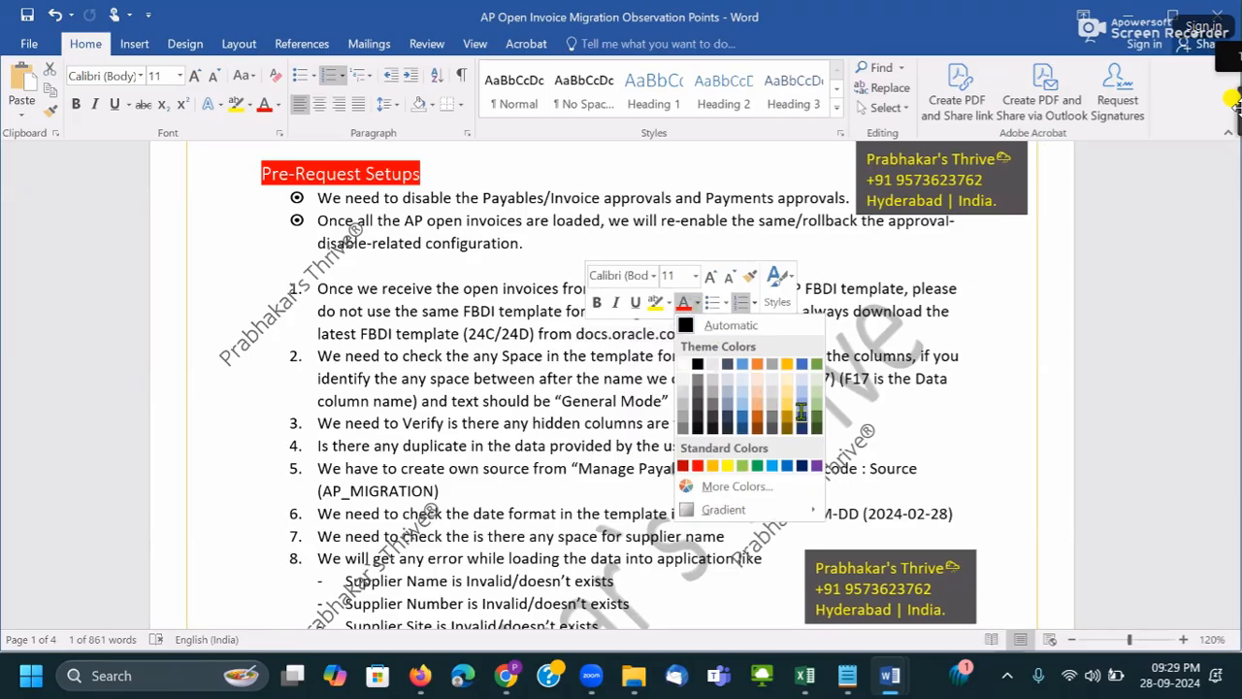
click(771, 466)
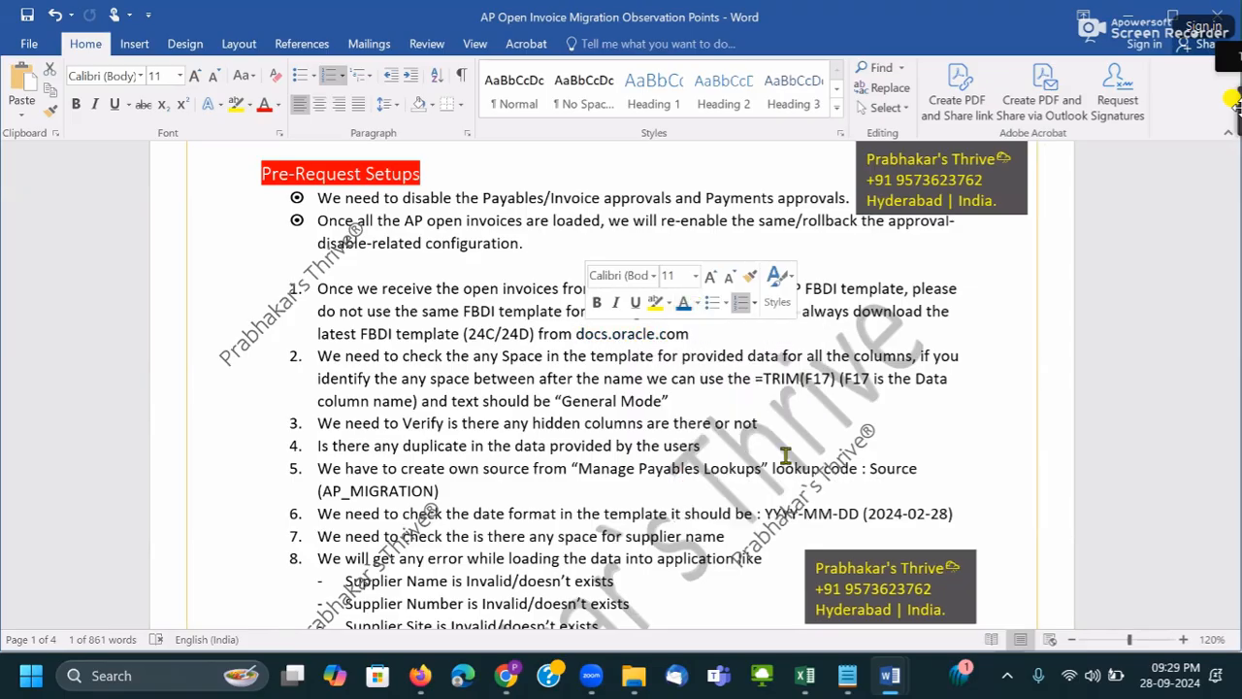
click(656, 302)
click(713, 335)
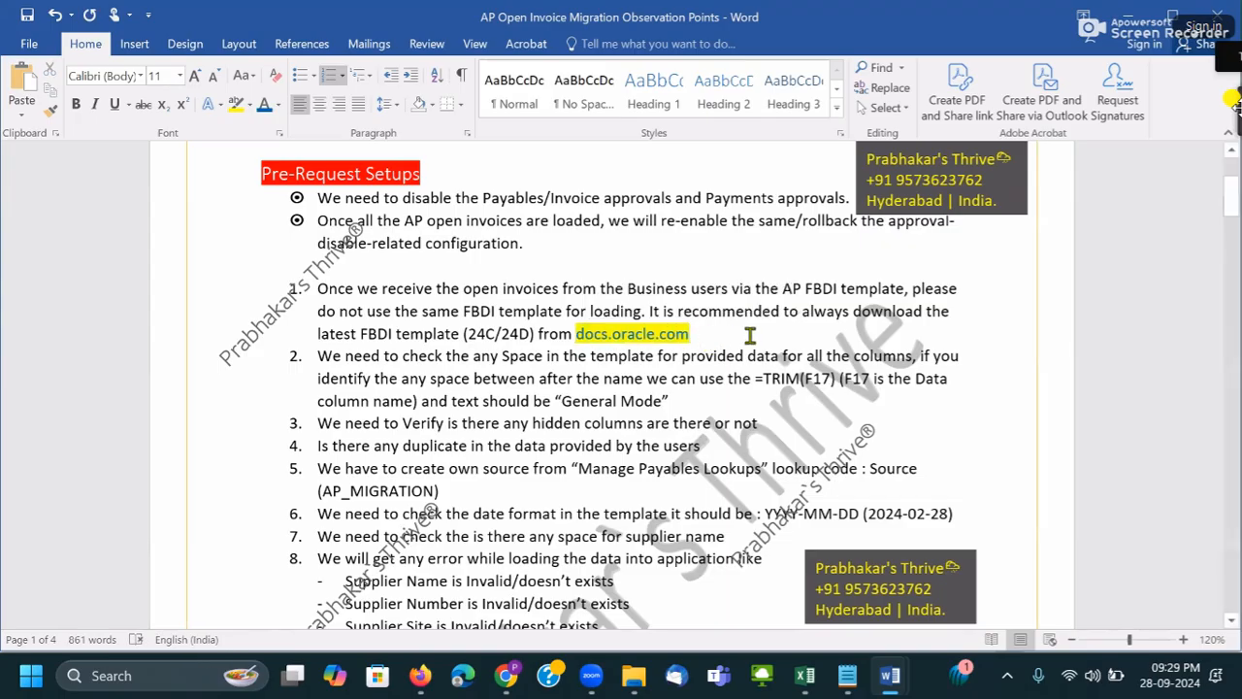
- Reword "identify the any space" in point 2 to "identify is there any space"
drag(320, 357, 912, 356)
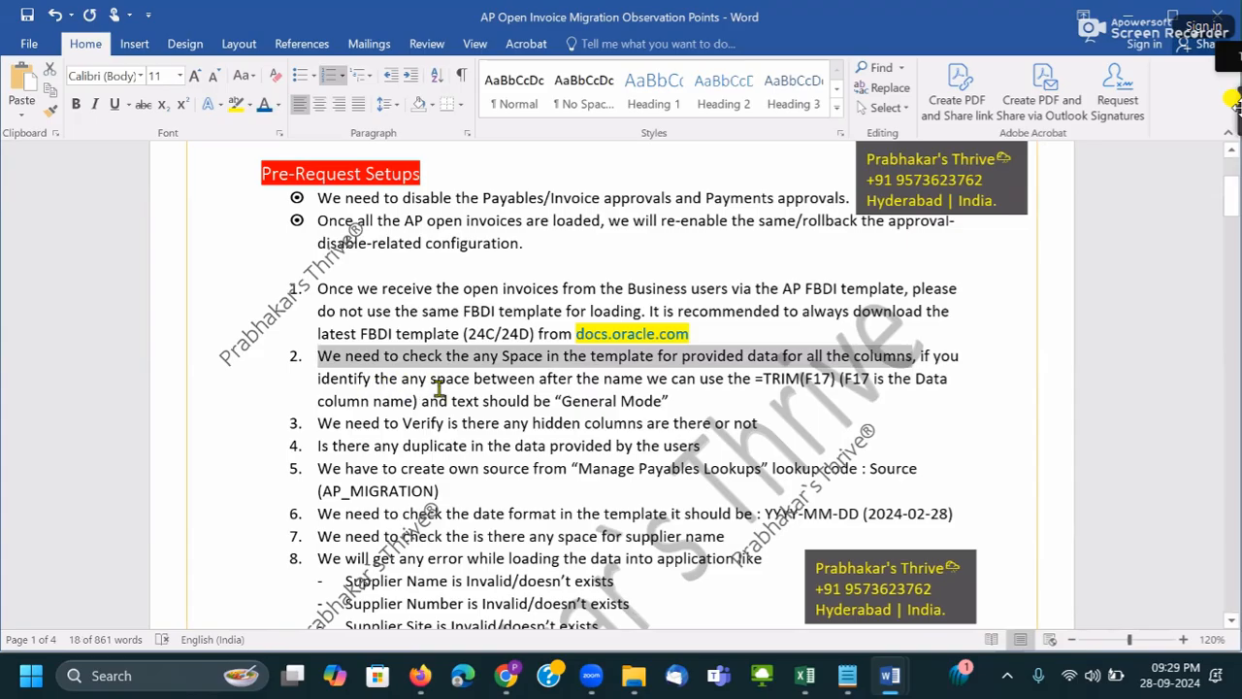
click(374, 379)
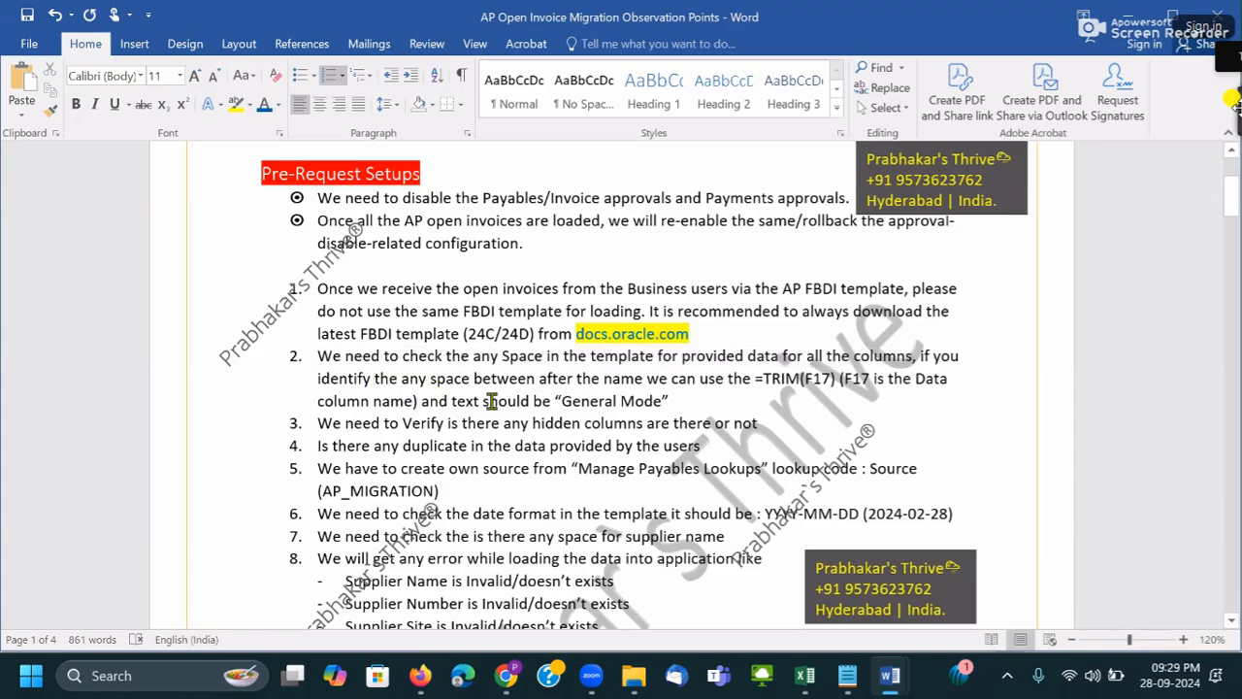
key(BackSpace)
key(BackSpace)
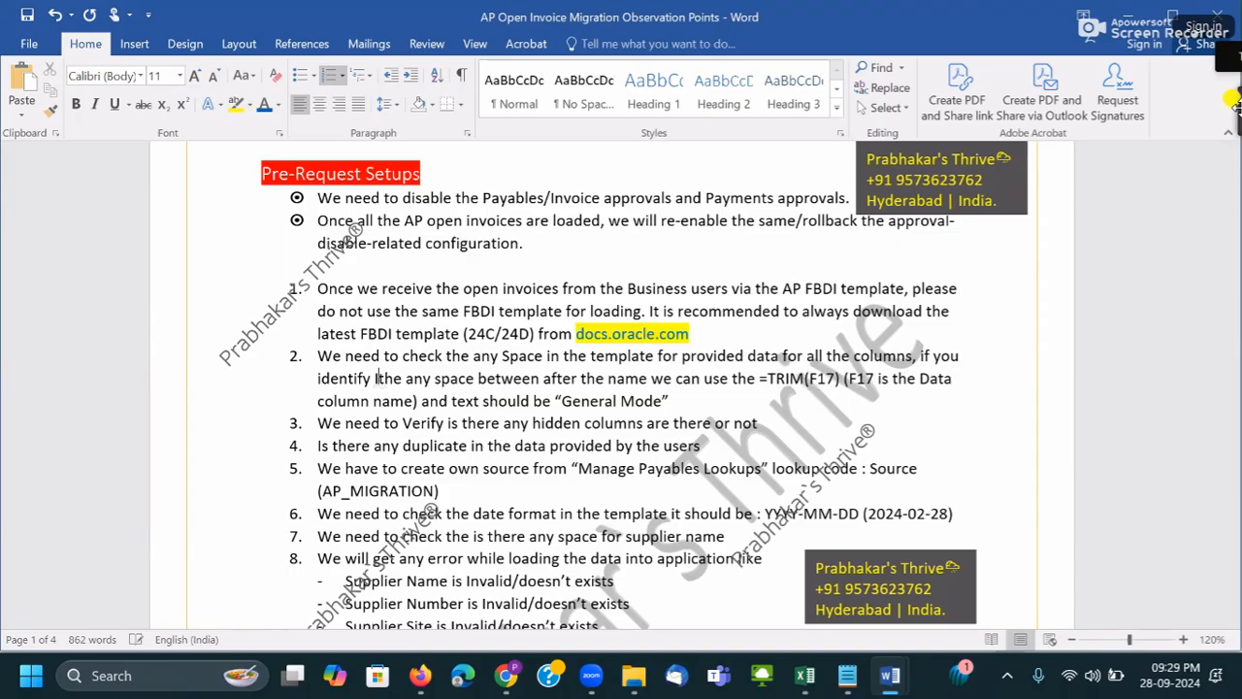
text(is the)
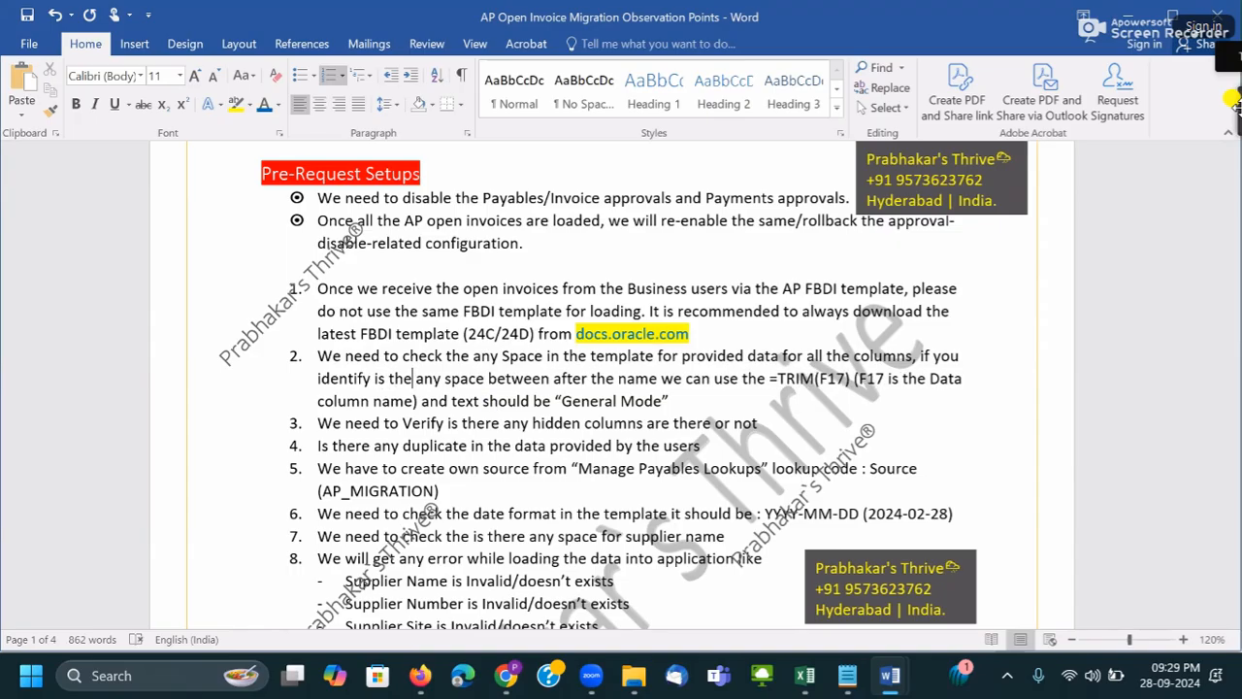
text(re)
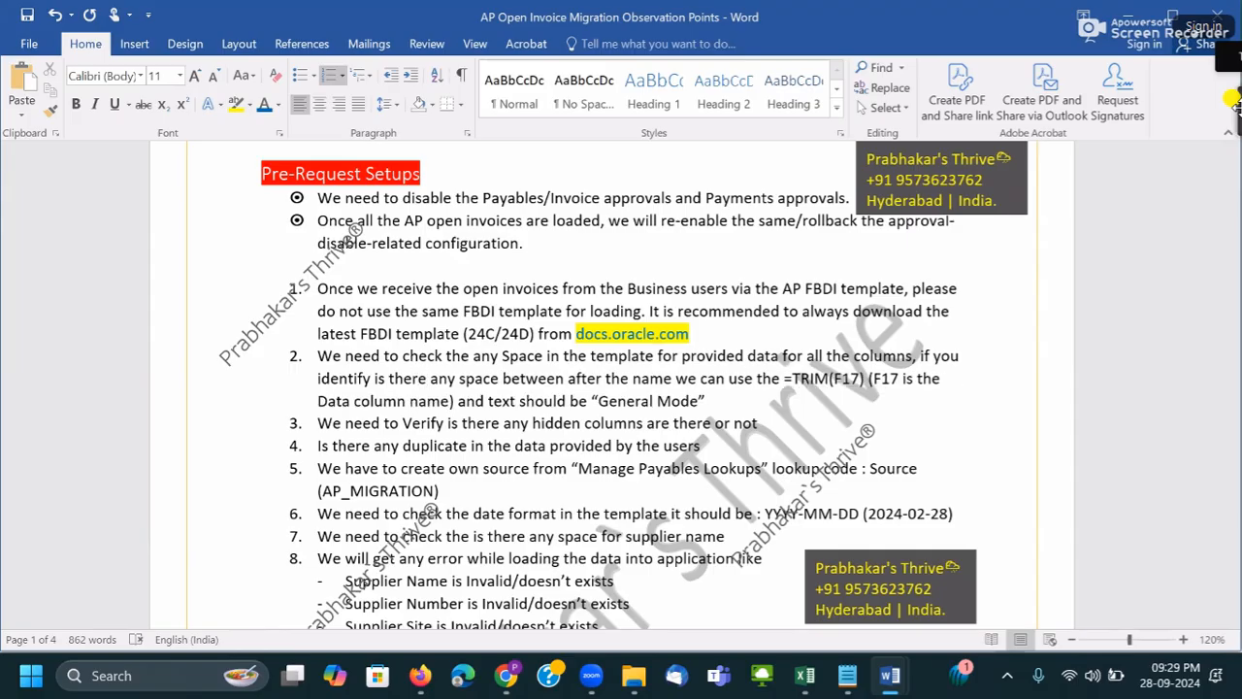
- Insert "name or else" after "between" in point 2 so it reads "between name or else after the name"
click(565, 378)
text(name )
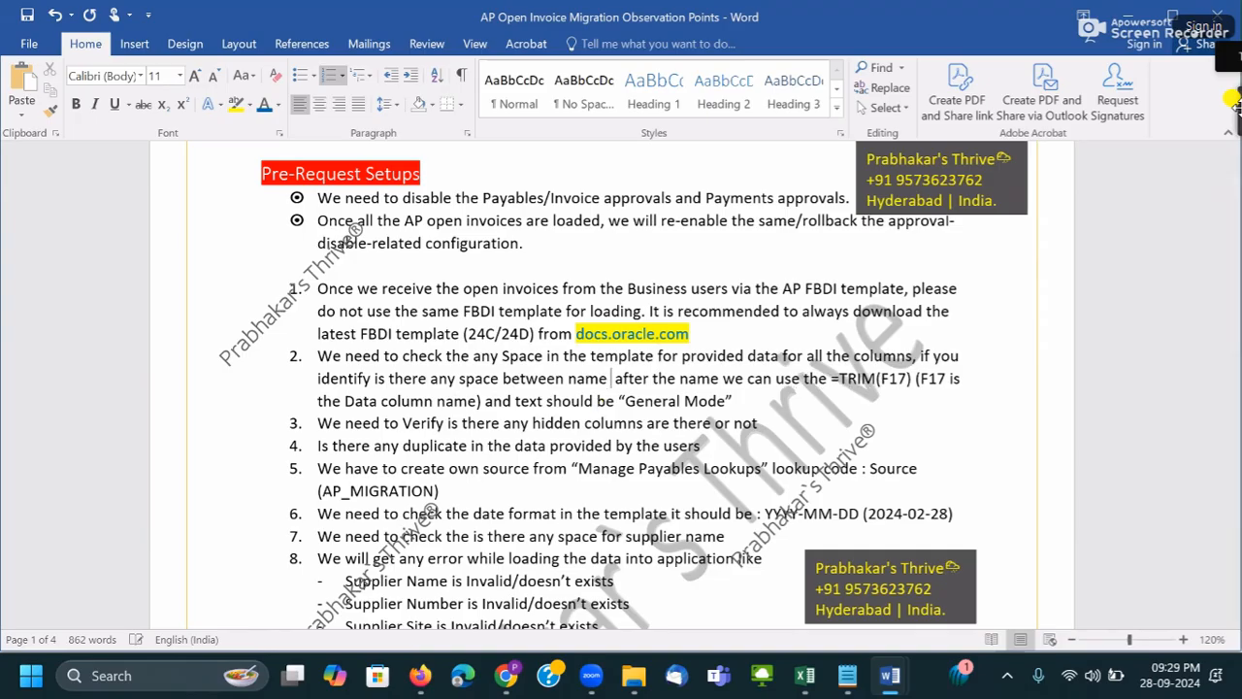
text(or else)
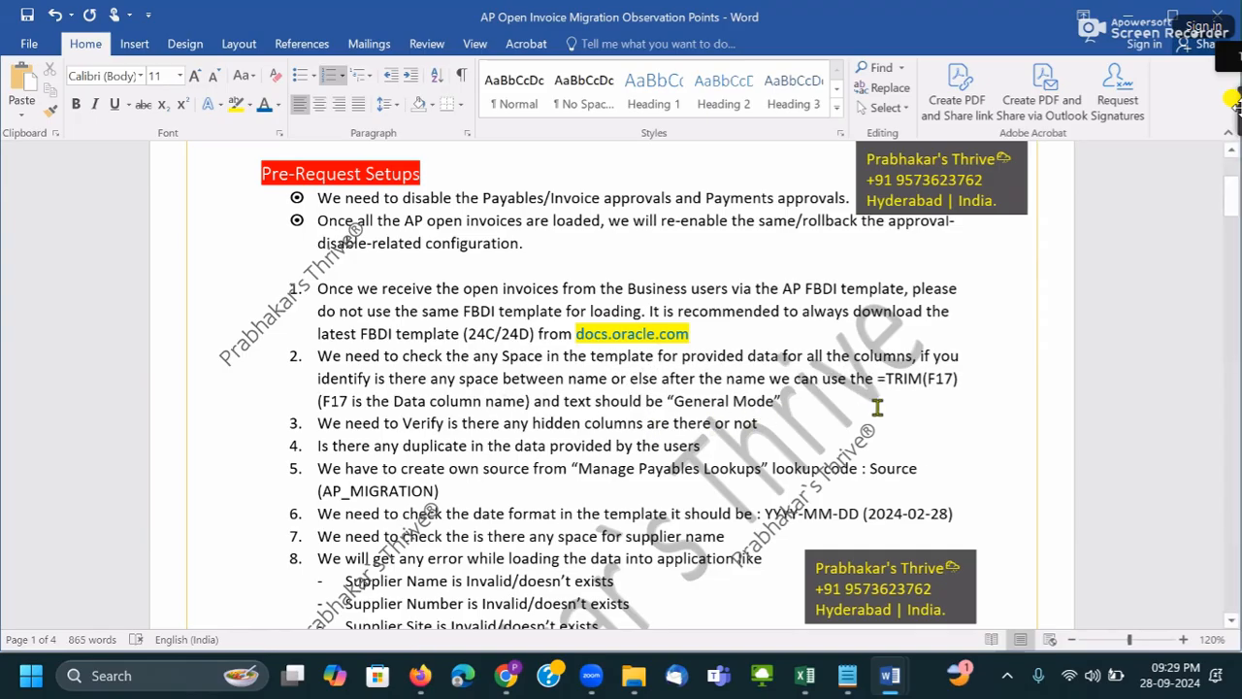
- Copy the full text of point 2 and paste it into the ChatGPT message in Firefox
click(317, 402)
drag(784, 400, 326, 357)
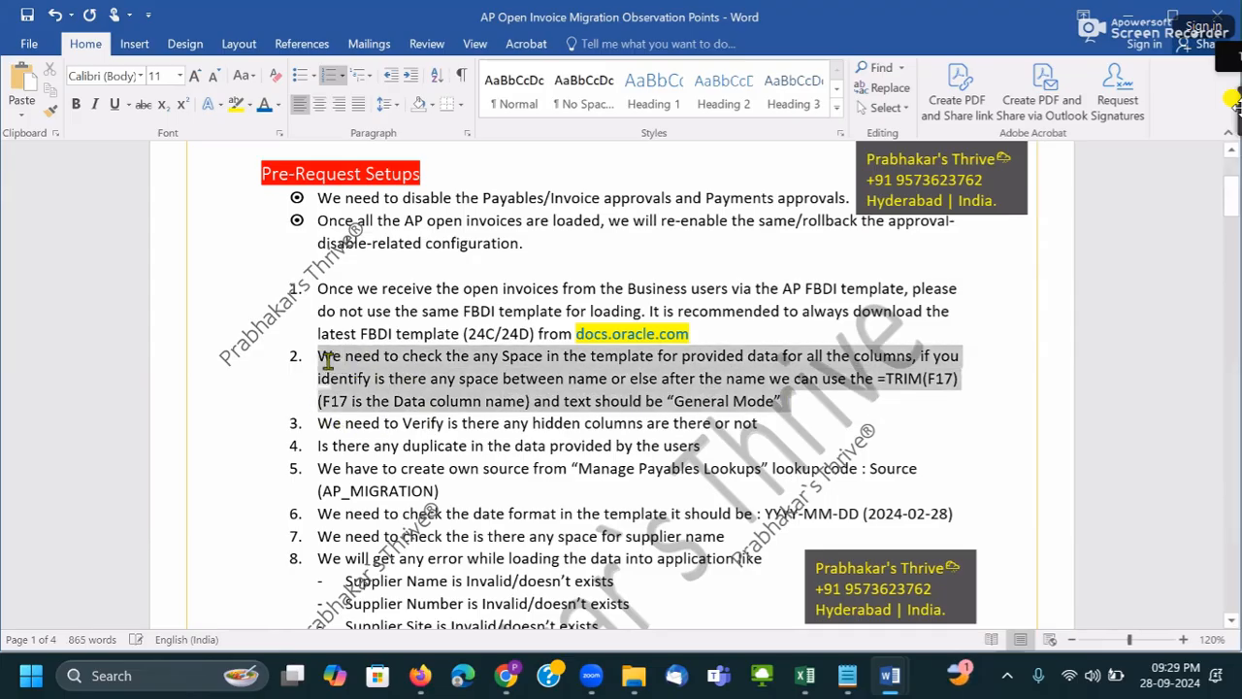
click(682, 507)
key(alt+Tab)
key(alt+Tab)
click(555, 592)
text(2. We need to check the any Space in the template for provided data for all the columns, if you identify is there any space between name or else after the name we can use the =TRIM(F17) (F17 is the Data column name) and text should be "General Mode")
- Append ", please correct the sentence" to the pasted point 2 text and send the prompt
scroll(934, 460, up, 5)
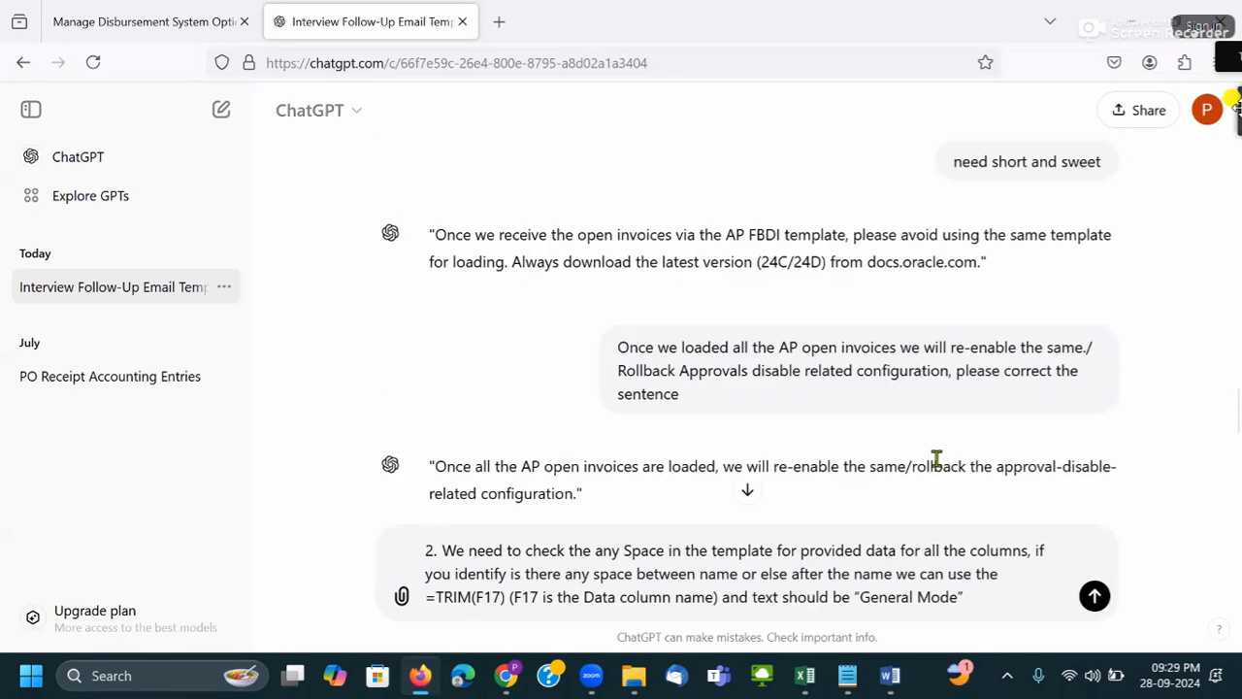
drag(958, 373, 971, 396)
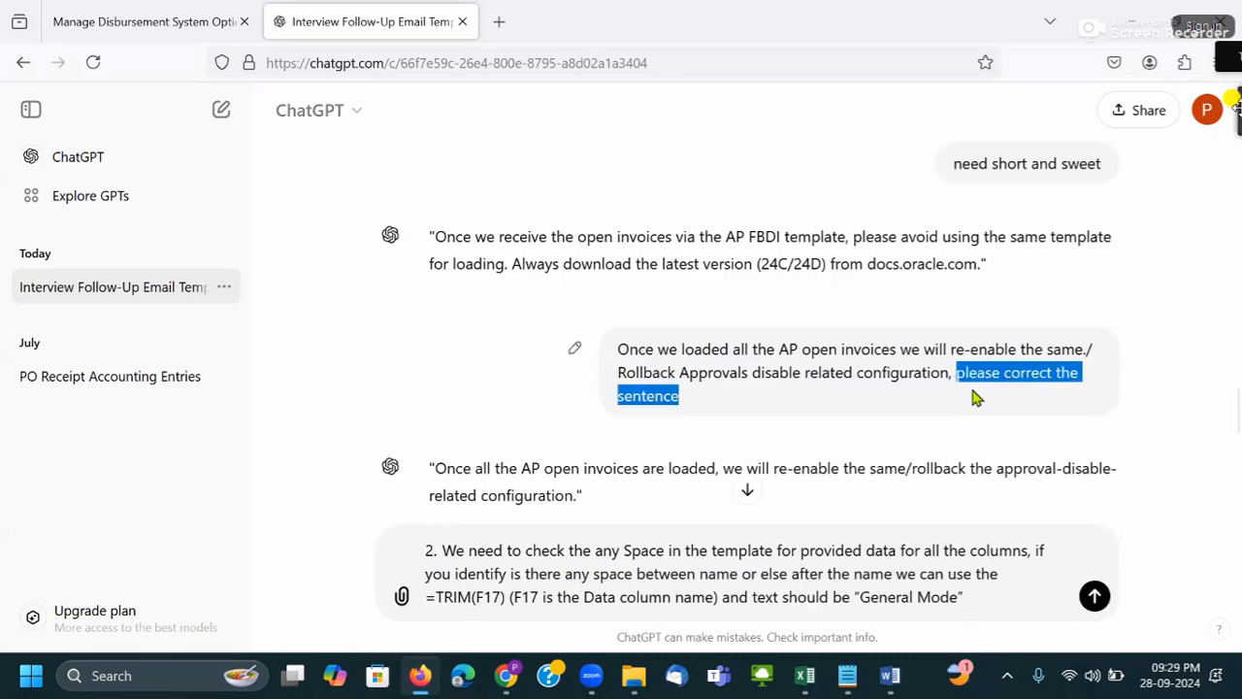
scroll(898, 539, down, 5)
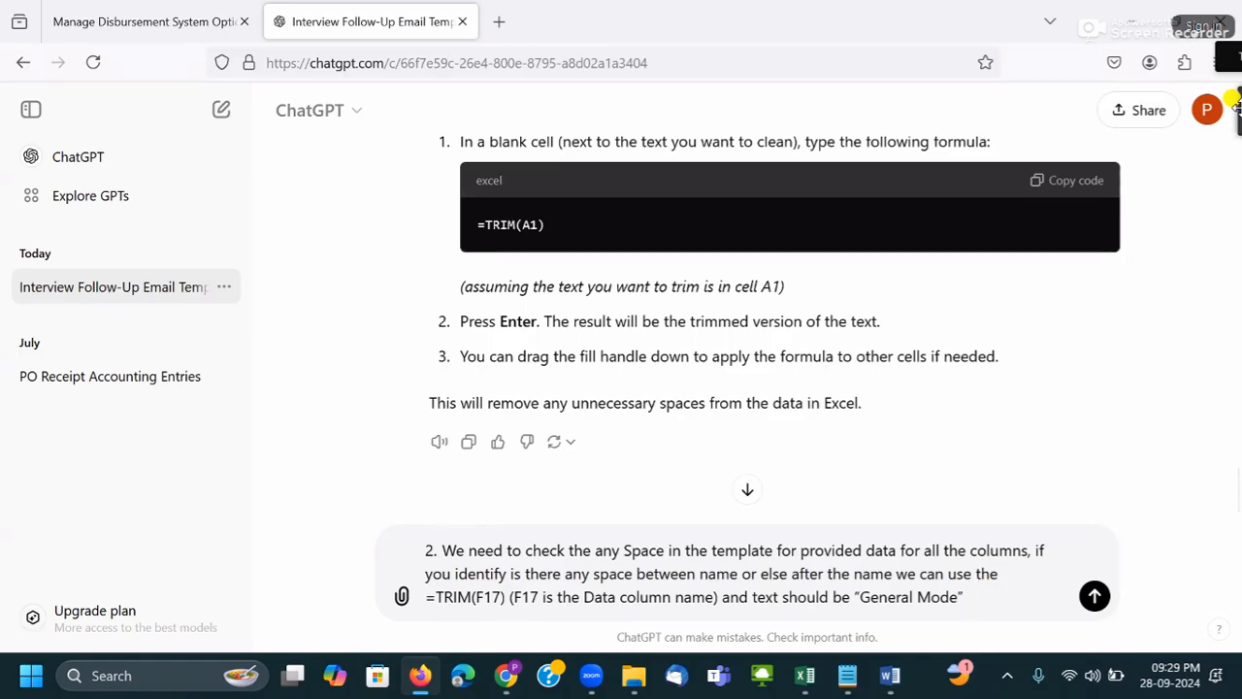
text(, please correct the sentence)
key(Return)
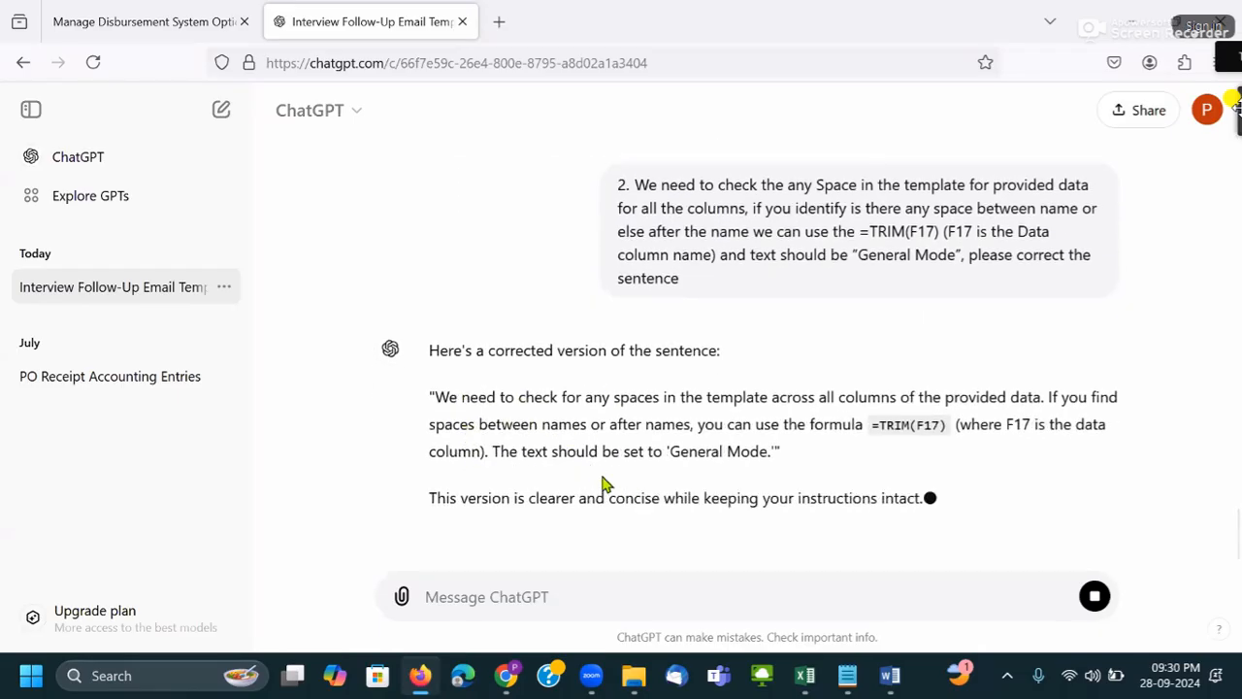
- Copy ChatGPT's corrected sentence and replace the text of point 2 in the Word document with it
drag(435, 348, 801, 415)
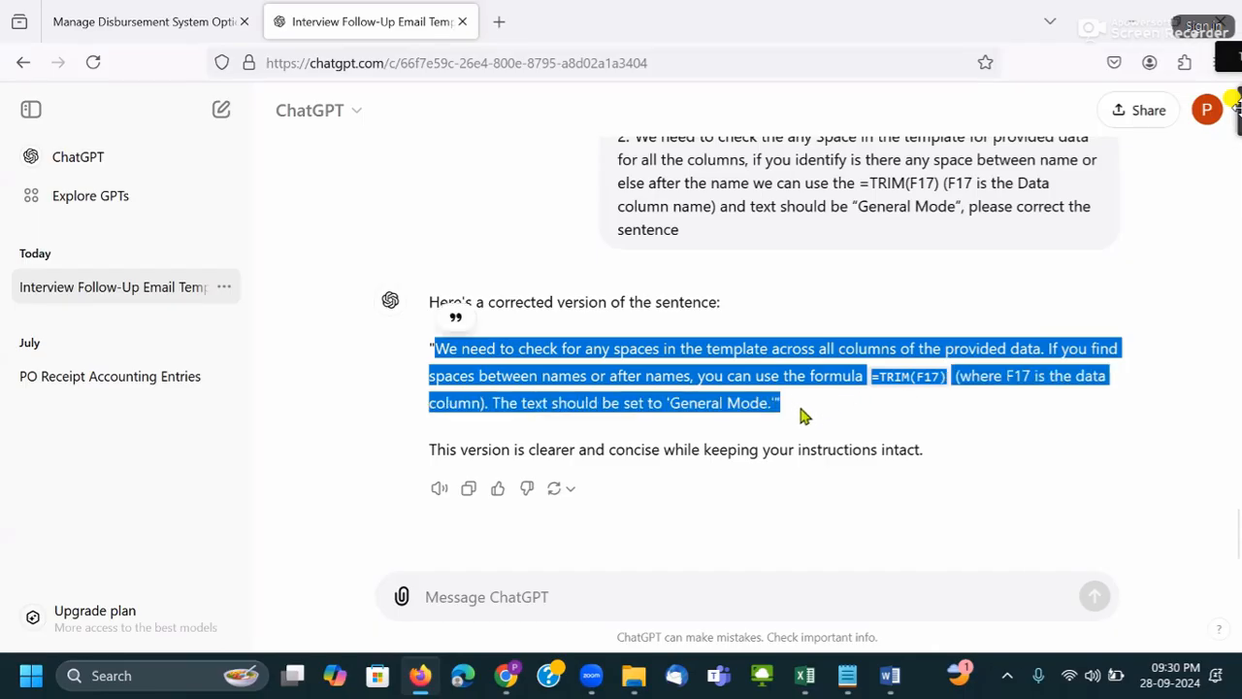
key(ctrl+c)
key(alt+Tab)
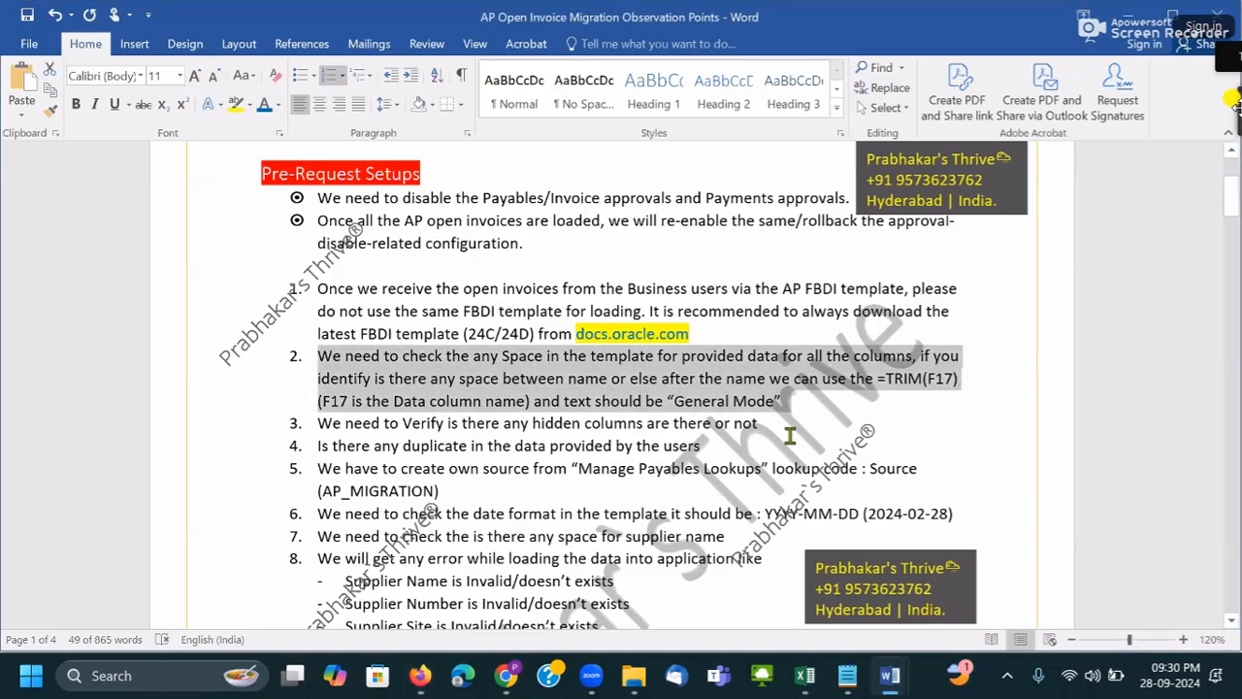
key(ctrl+v)
key(Return)
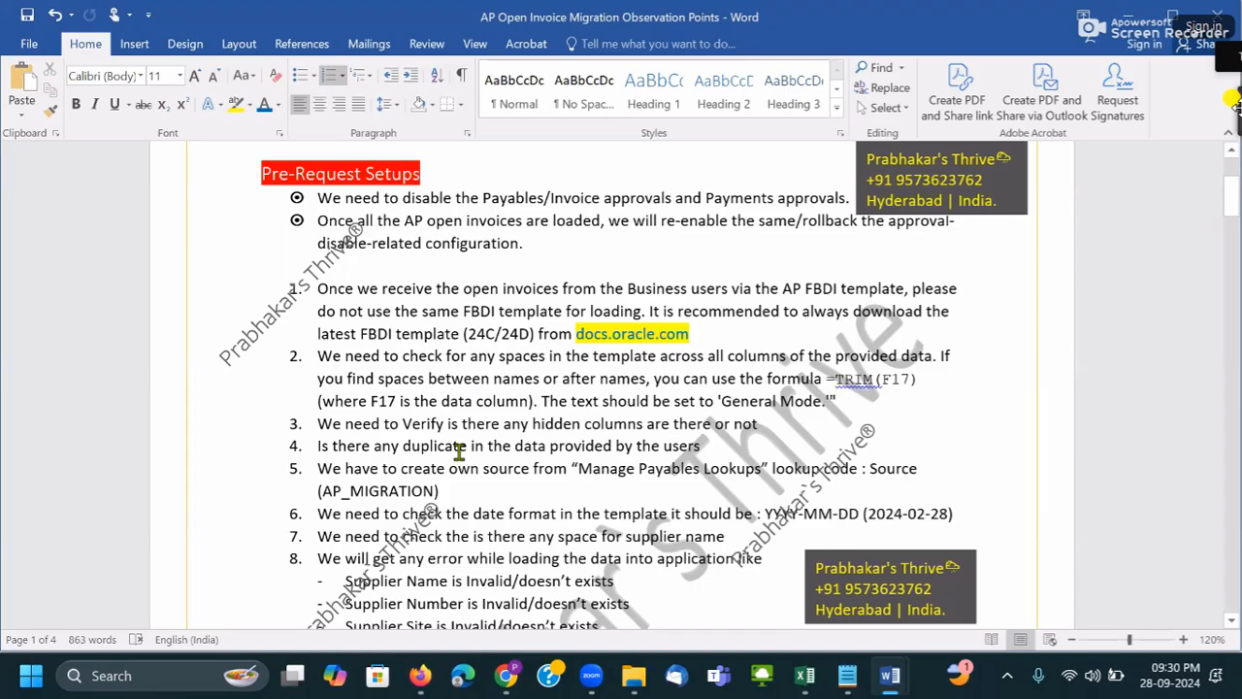
- In the Excel template, try extra spaces between "Pakona" and "Engineers" in cell F22, and remove them again
key(alt+Tab)
key(alt+Tab)
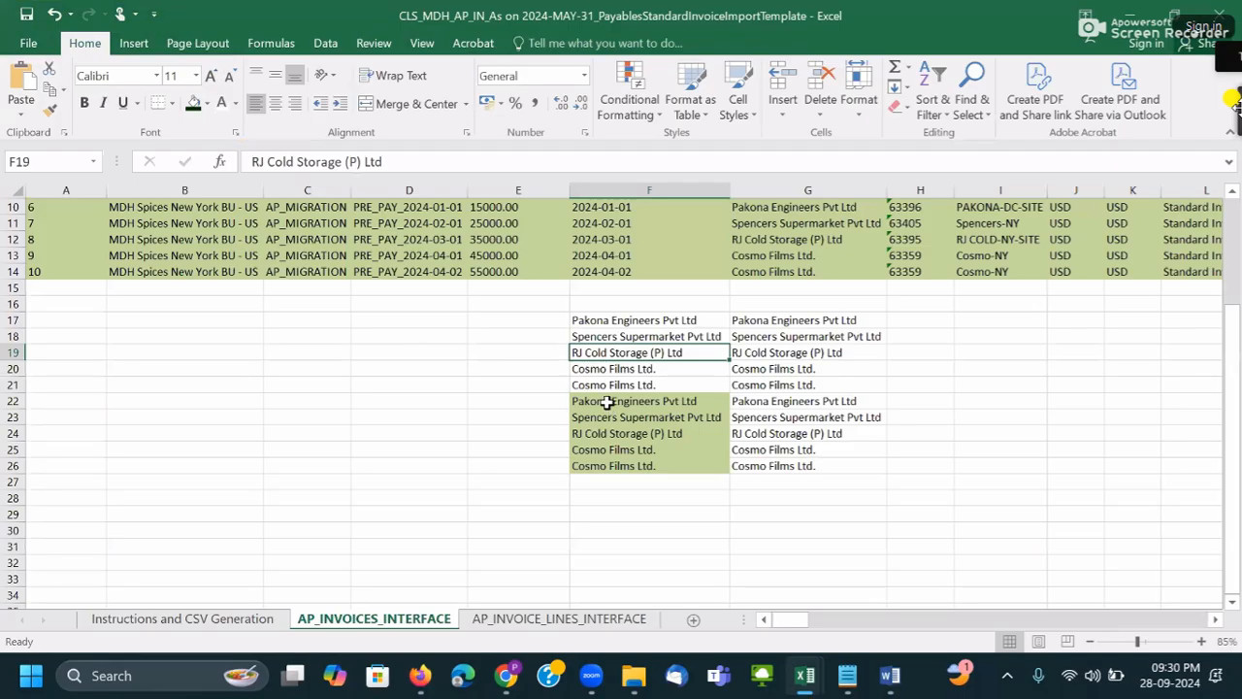
click(607, 401)
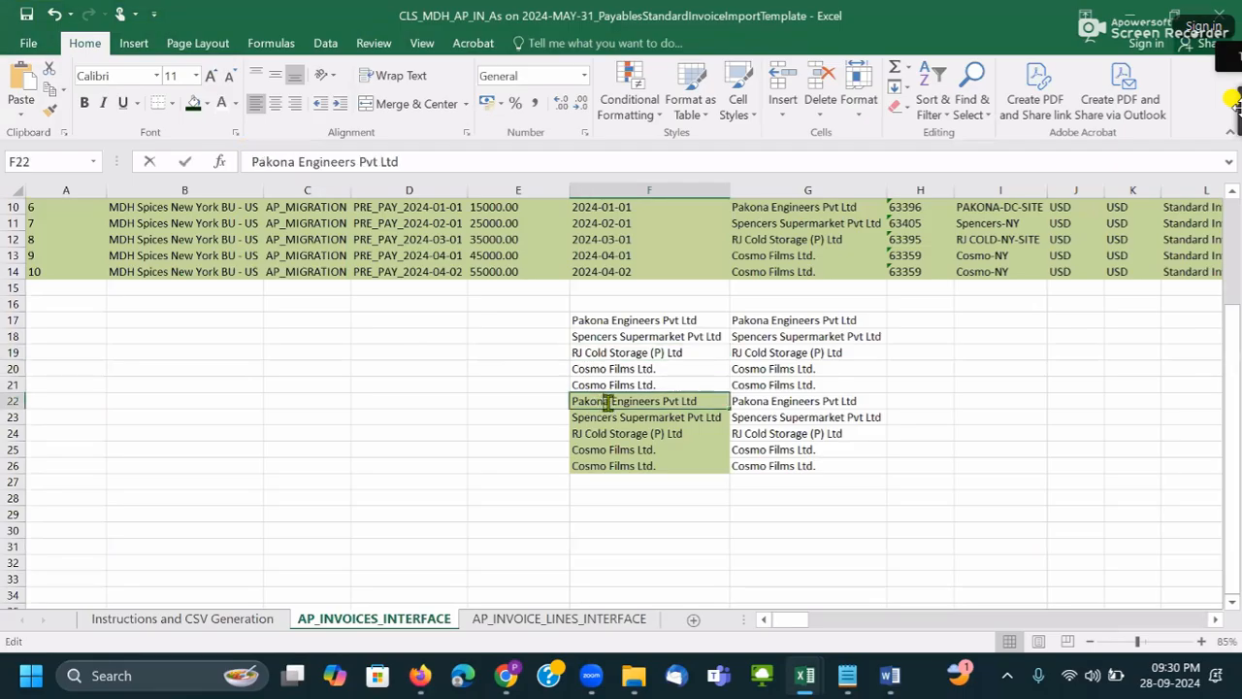
double_click(602, 402)
double_click(602, 401)
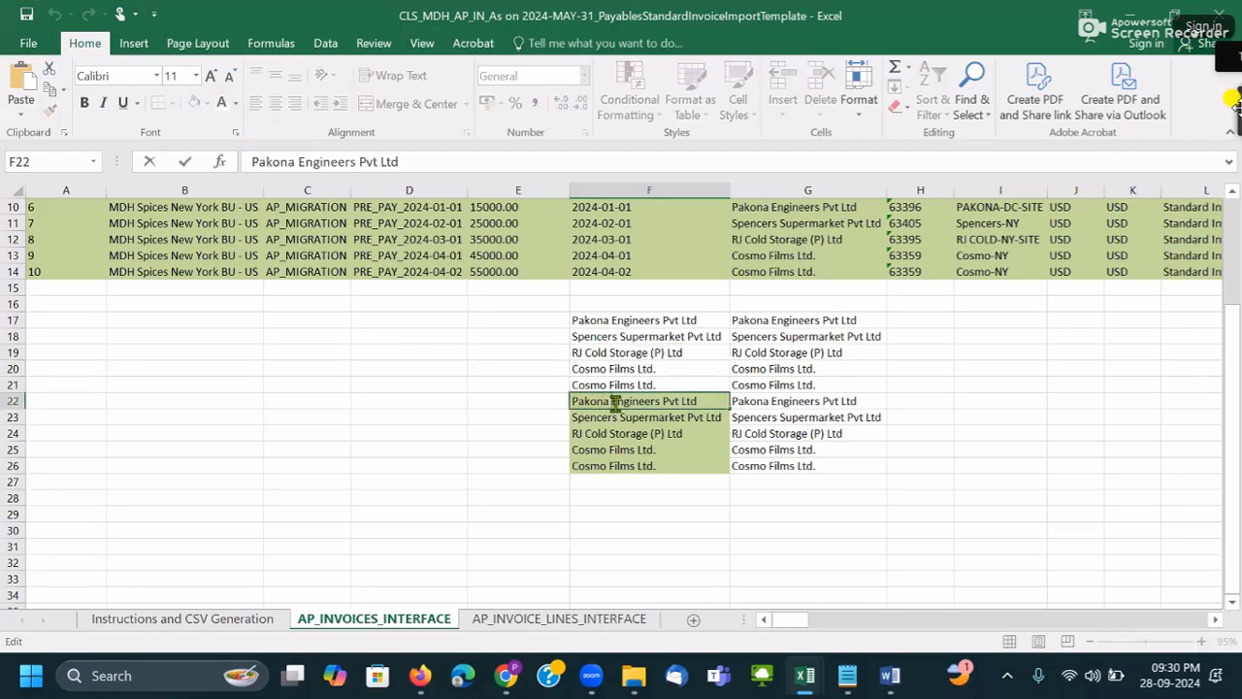
click(644, 433)
double_click(618, 402)
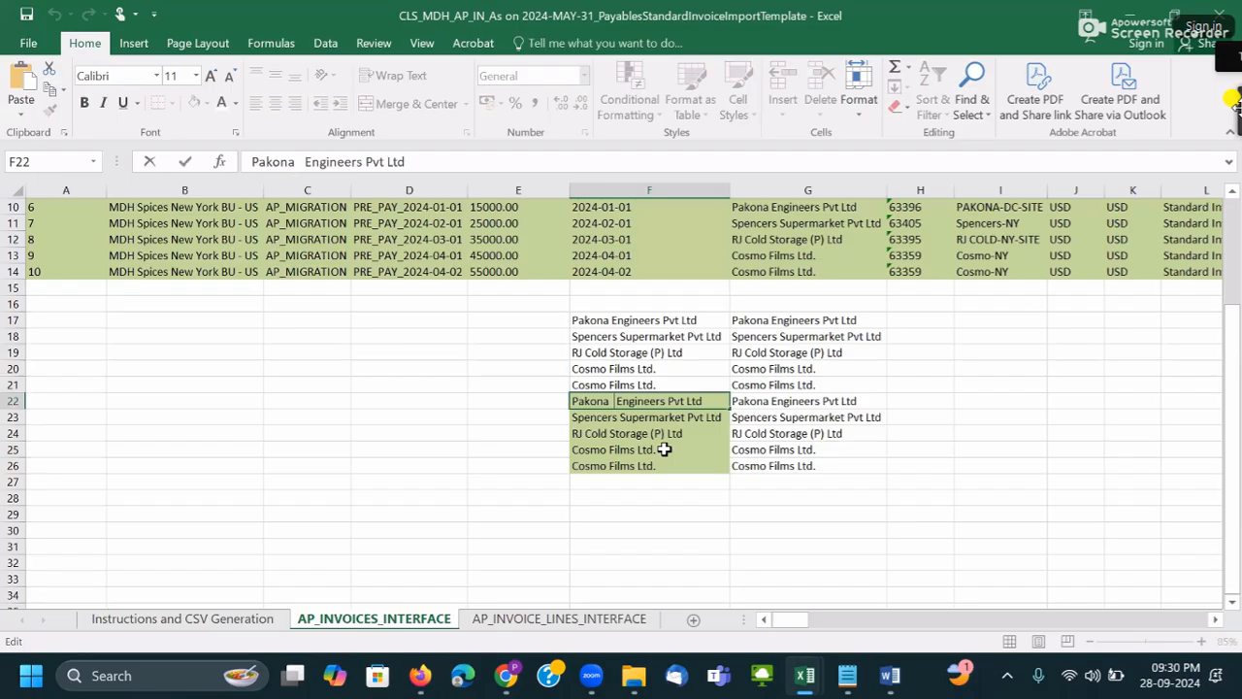
key(BackSpace)
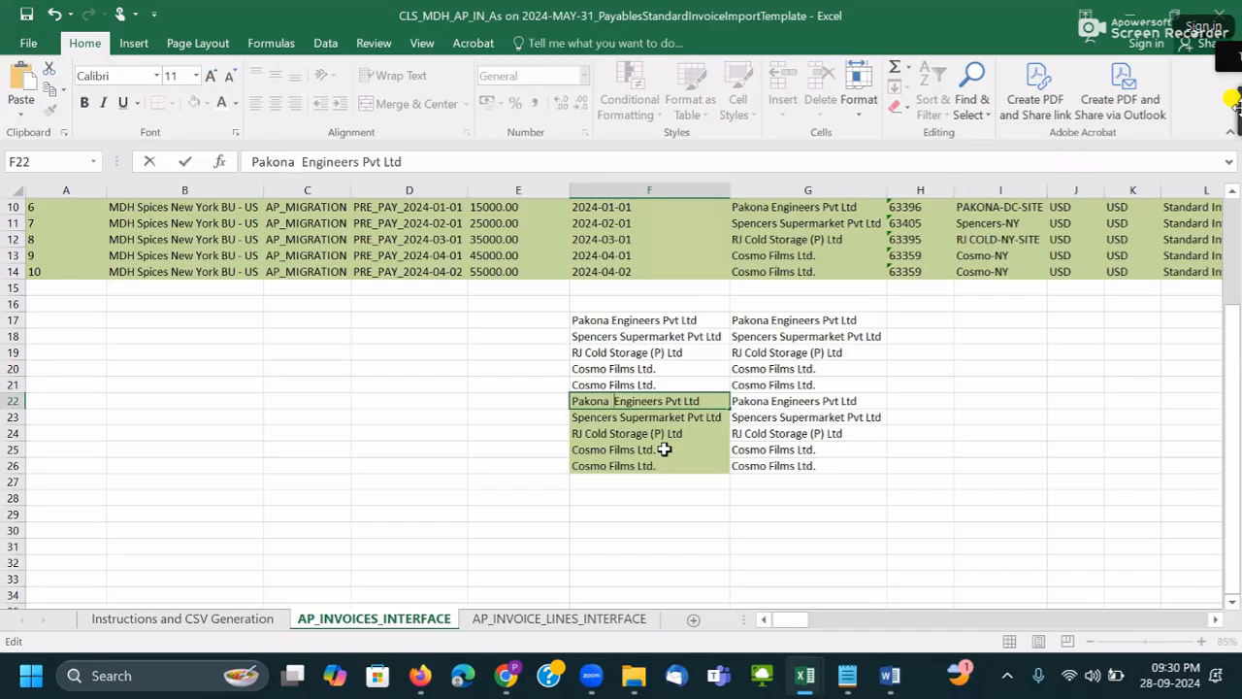
key(BackSpace)
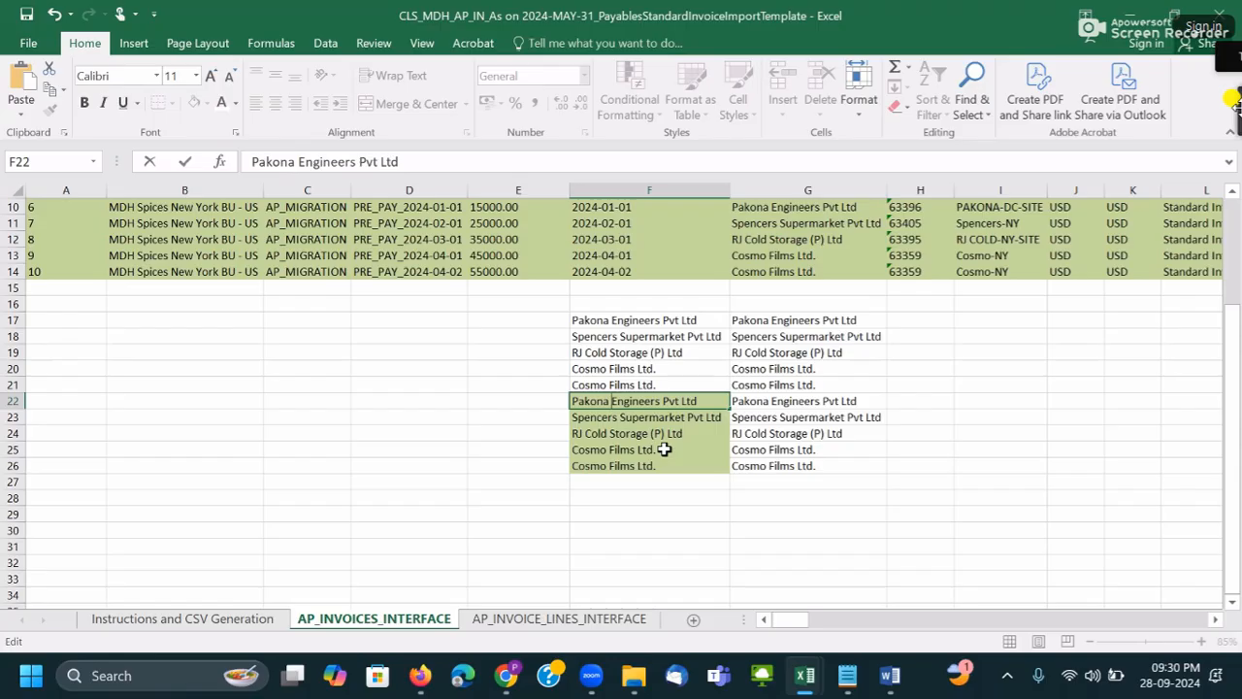
key(Tab)
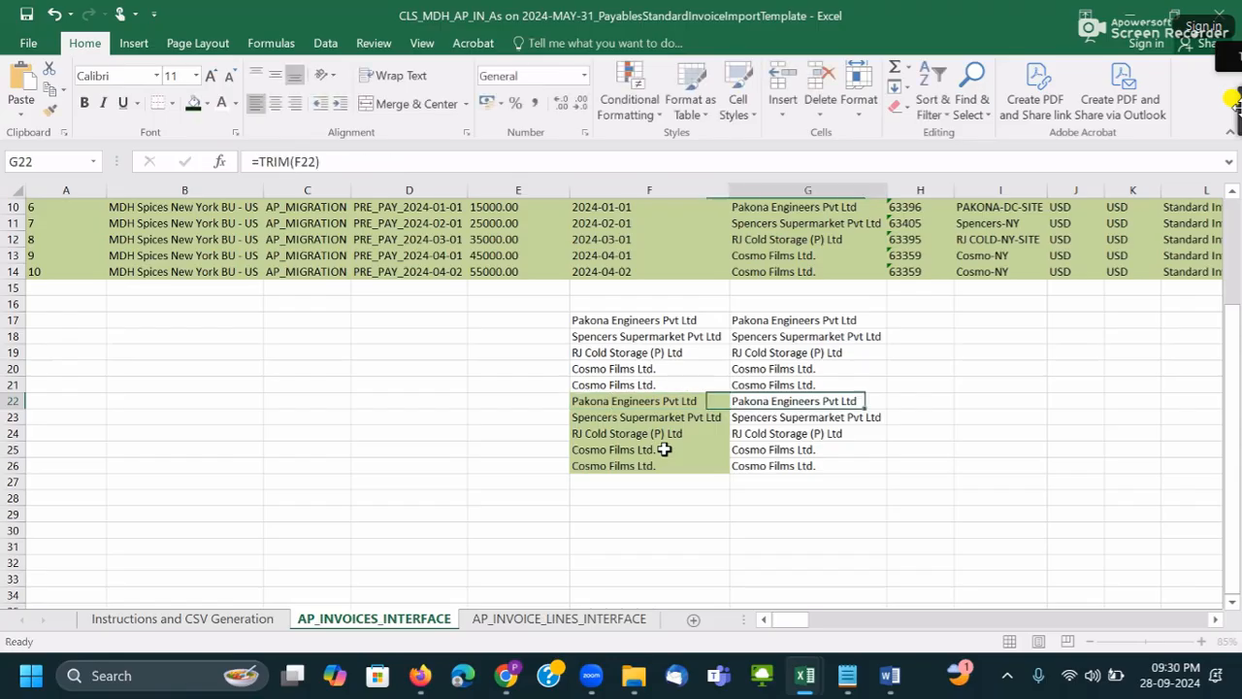
- Back in the Word document, replace "names" with "words" after "between" in point 2
key(alt+Tab)
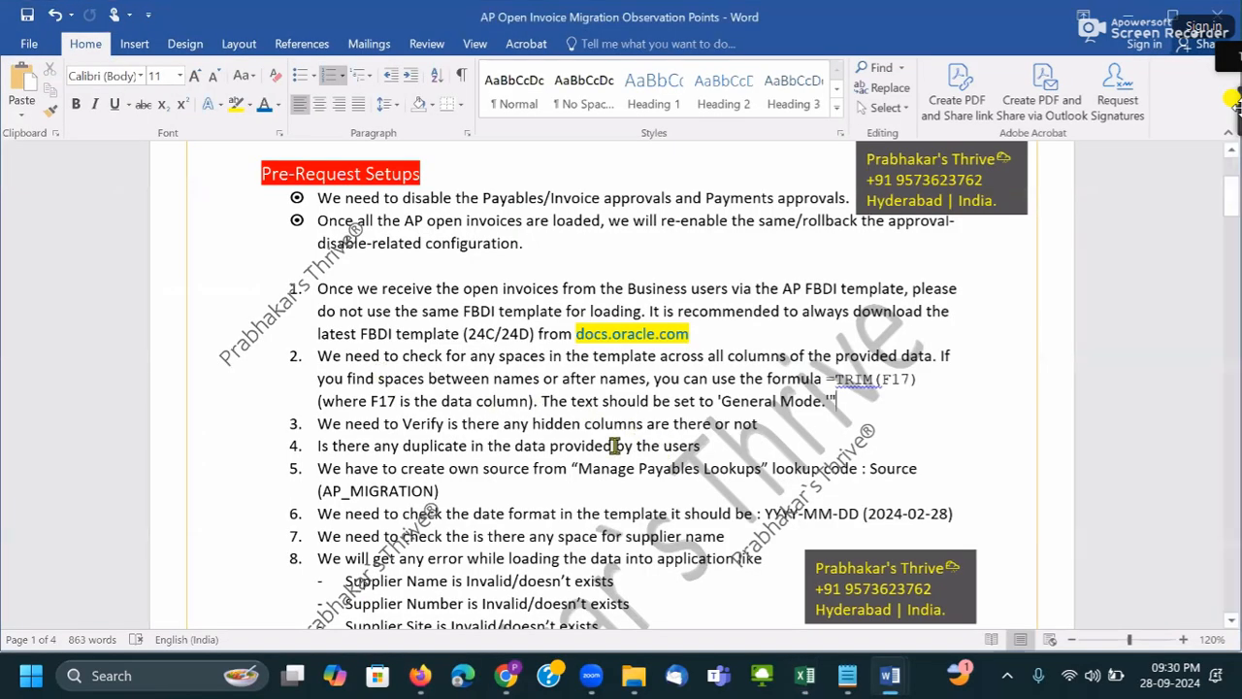
click(509, 378)
double_click(517, 387)
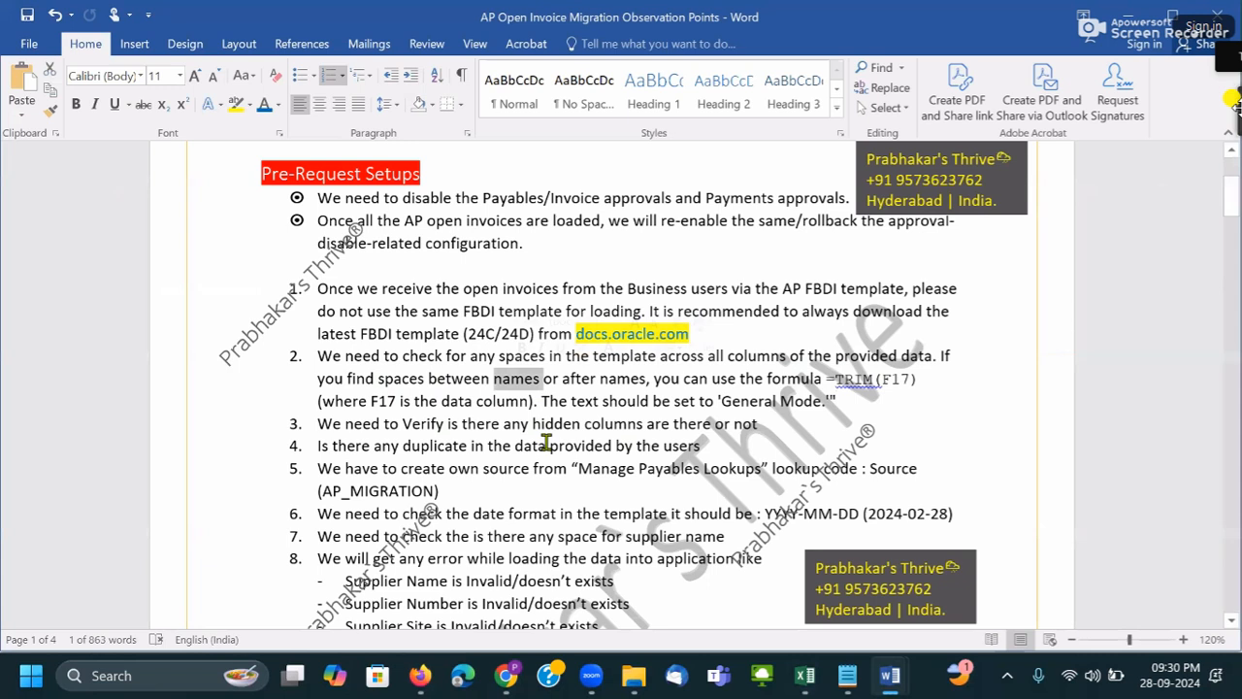
text(words)
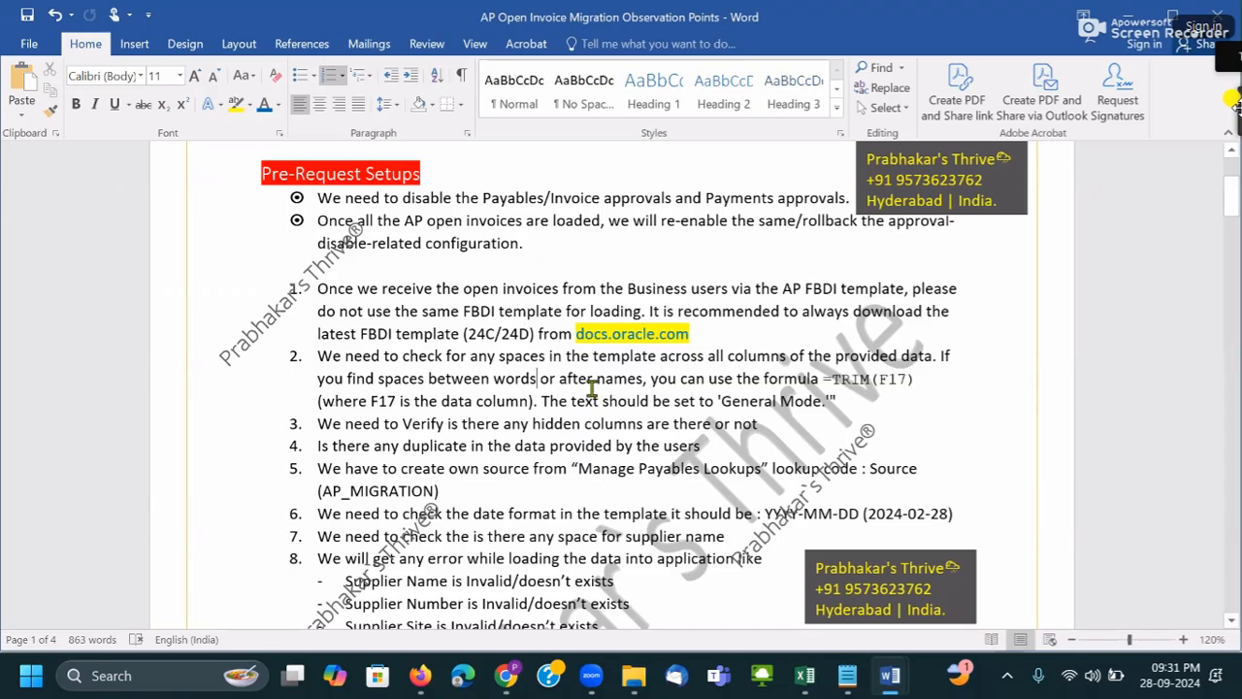
- Colour the phrase "between words or after names" in point 2 red
drag(626, 379, 430, 379)
click(568, 348)
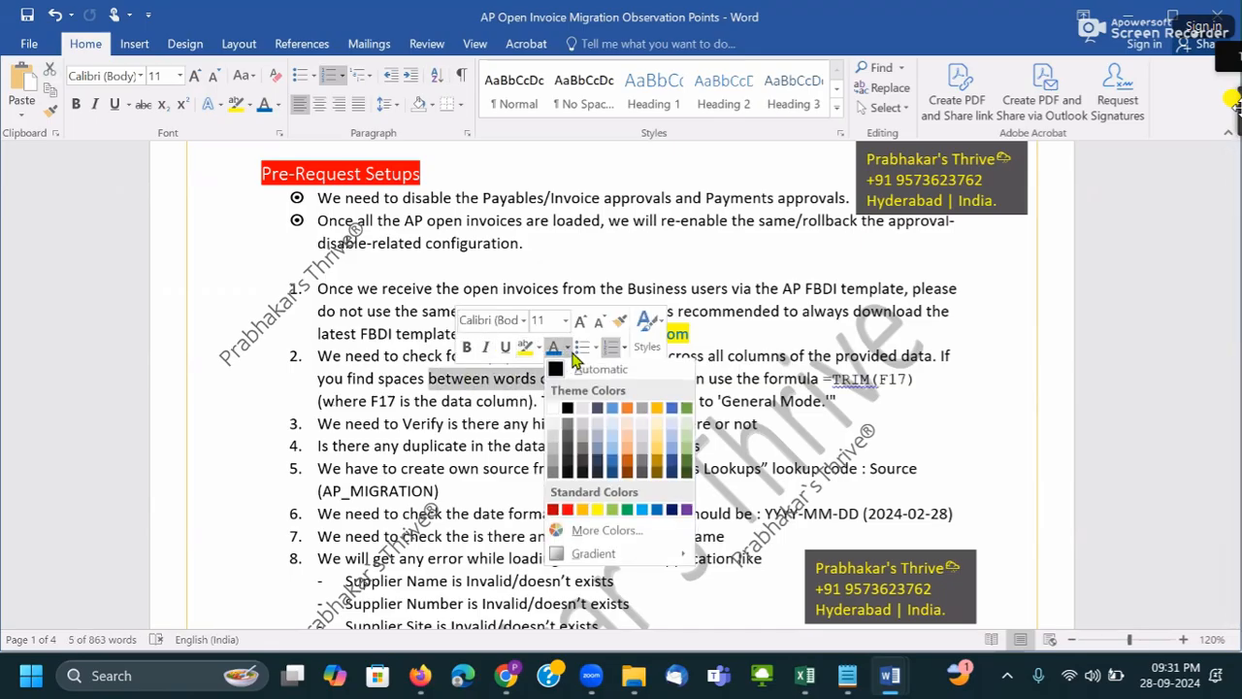
click(567, 510)
click(723, 498)
- Review point 3 about hidden columns, and inspect the Supplier Number column H in the Excel AP_INVOICES_INTERFACE sheet
scroll(690, 428, down, 1)
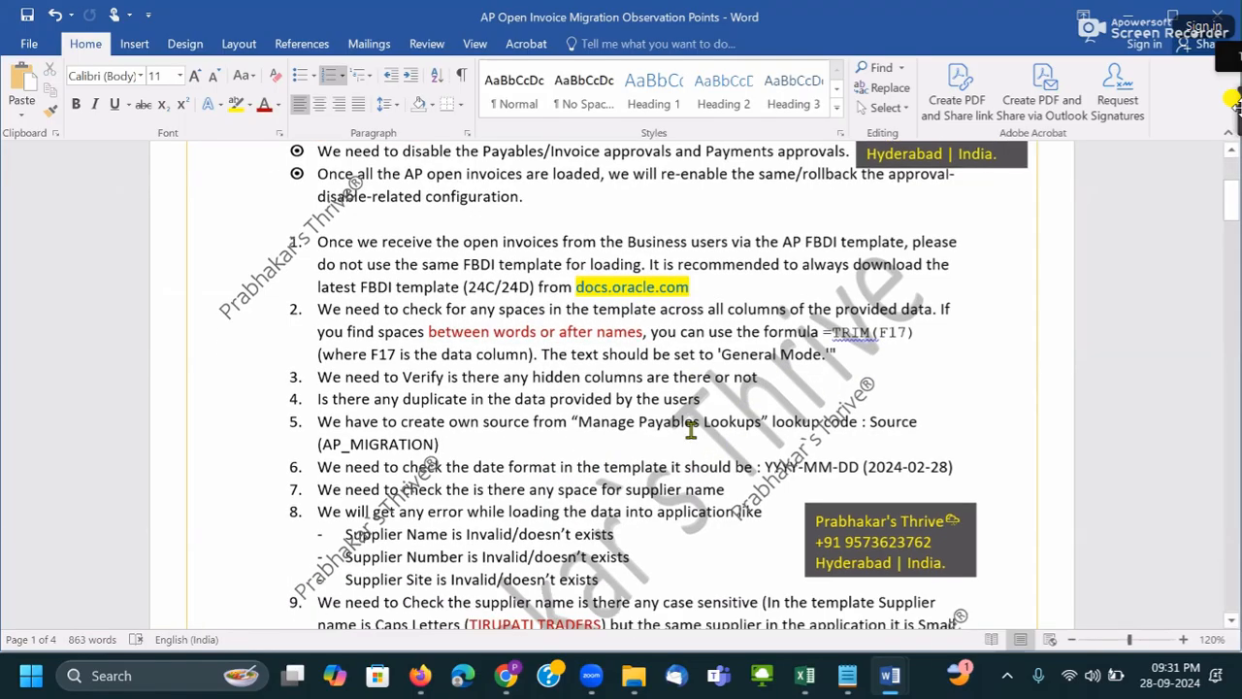
scroll(690, 428, down, 1)
drag(323, 316, 777, 313)
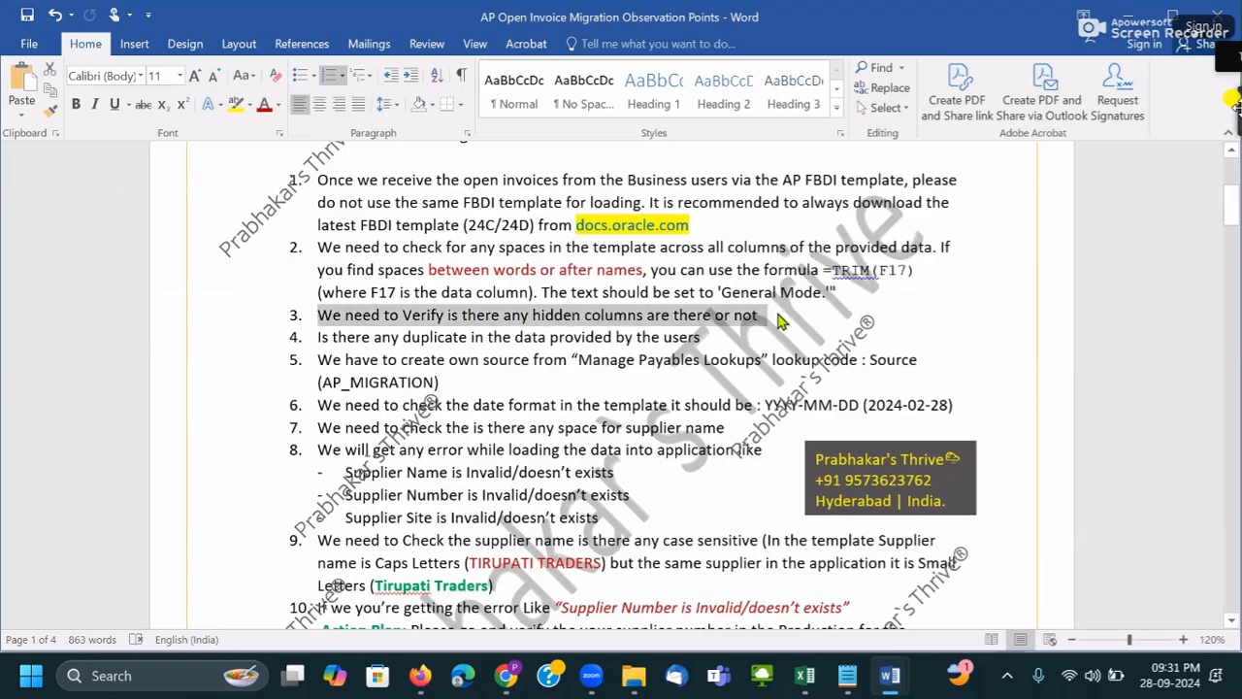
click(777, 331)
key(alt+Tab)
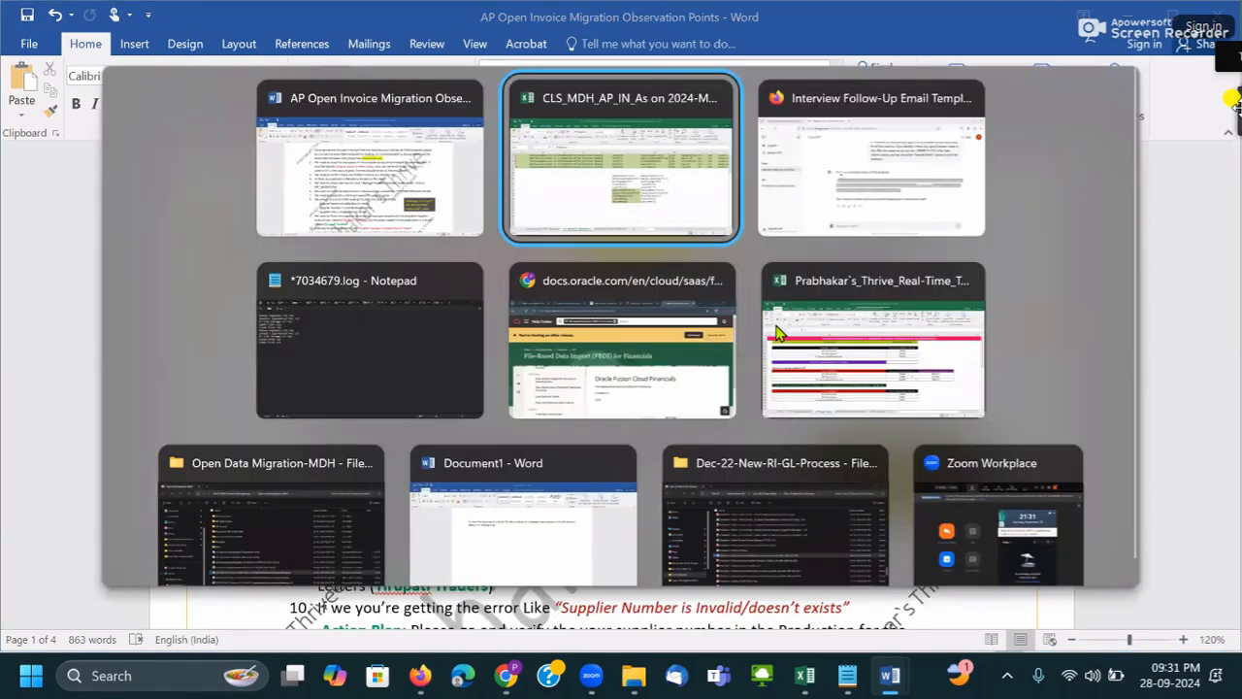
scroll(804, 399, up, 3)
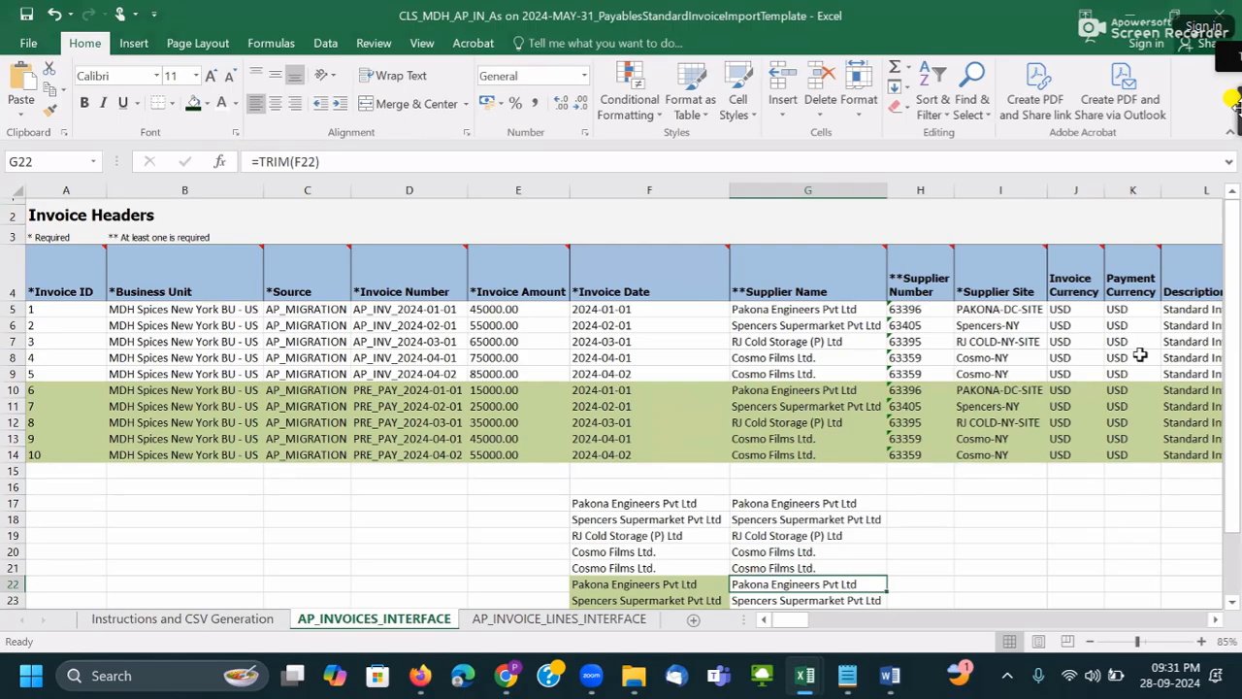
right_click(926, 190)
click(918, 442)
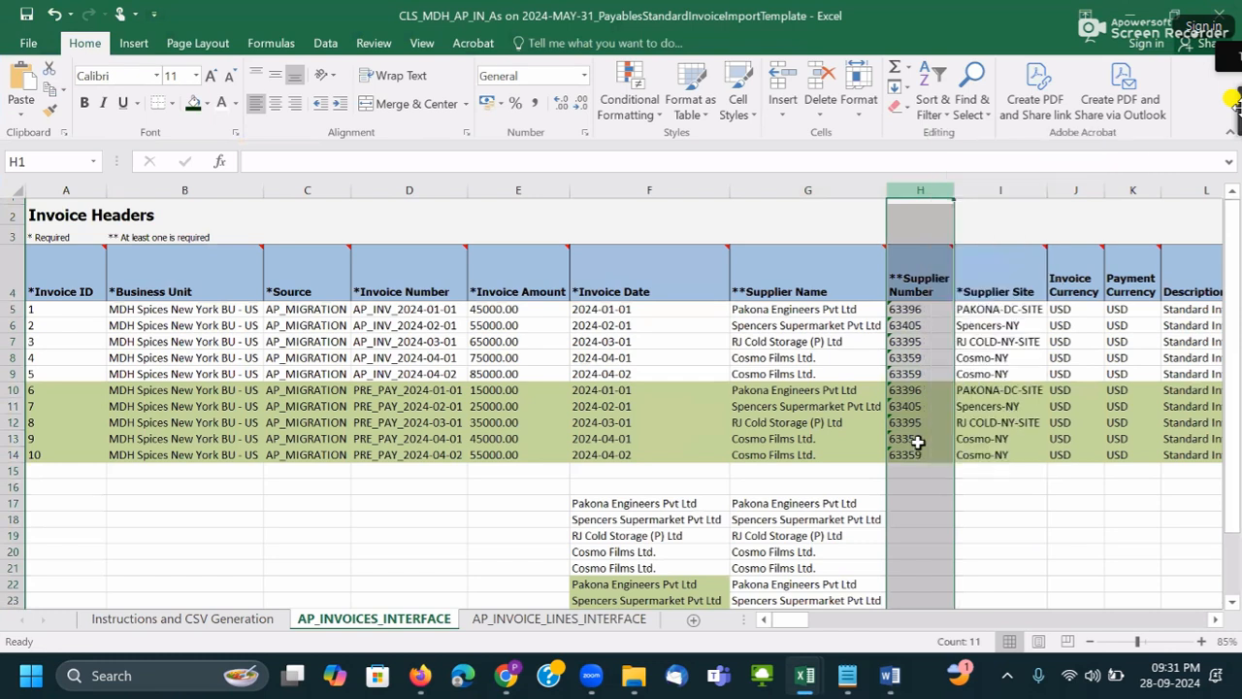
click(907, 440)
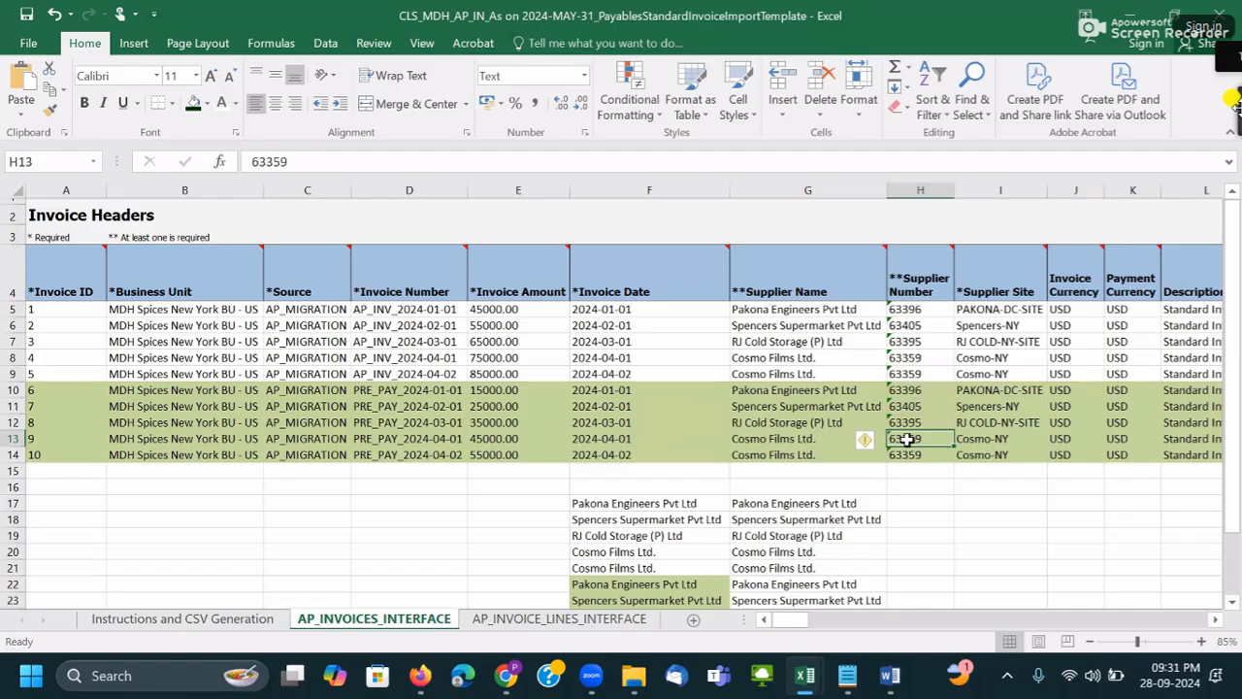
- Clear the contents of rows 17 to 26 below the invoice data in the AP_INVOICES_INTERFACE sheet
scroll(897, 436, down, 2)
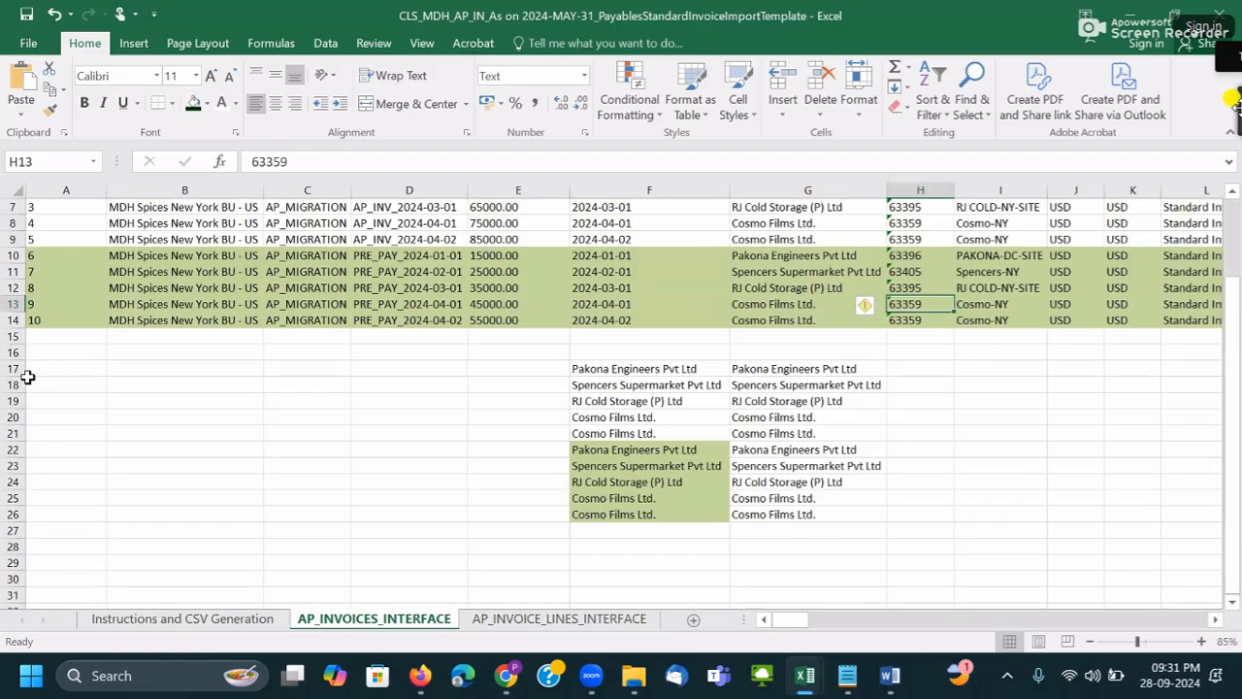
drag(15, 372, 19, 516)
right_click(17, 406)
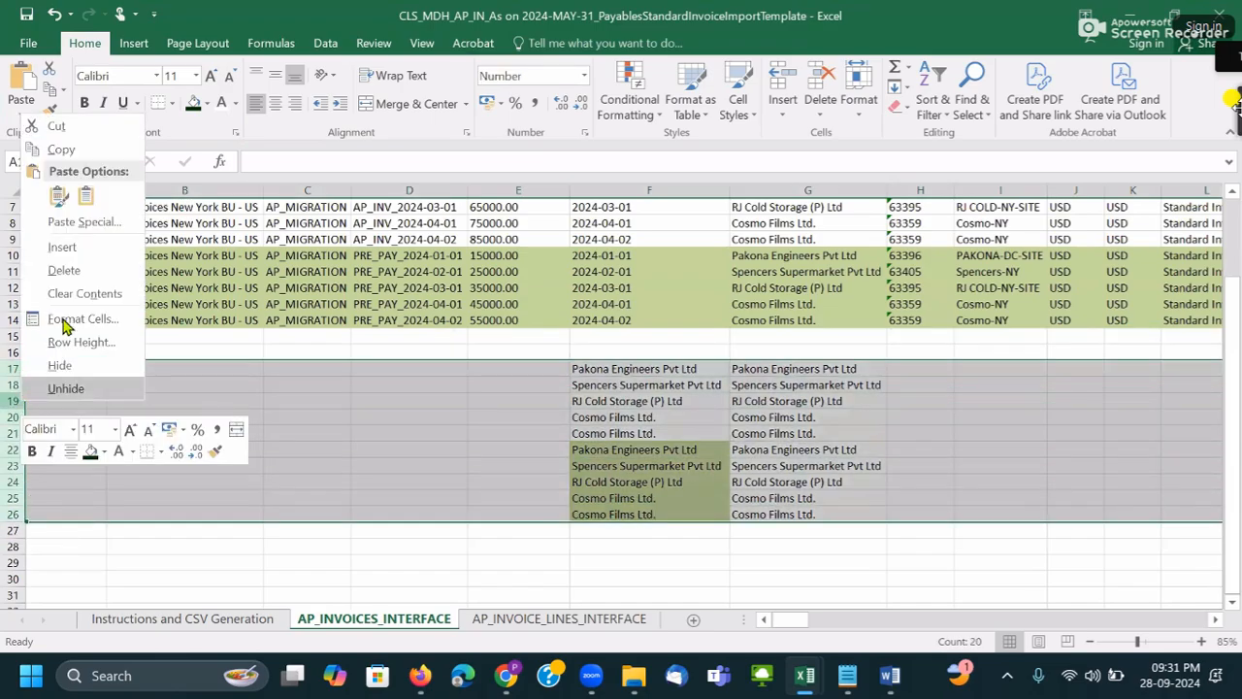
click(73, 291)
click(740, 366)
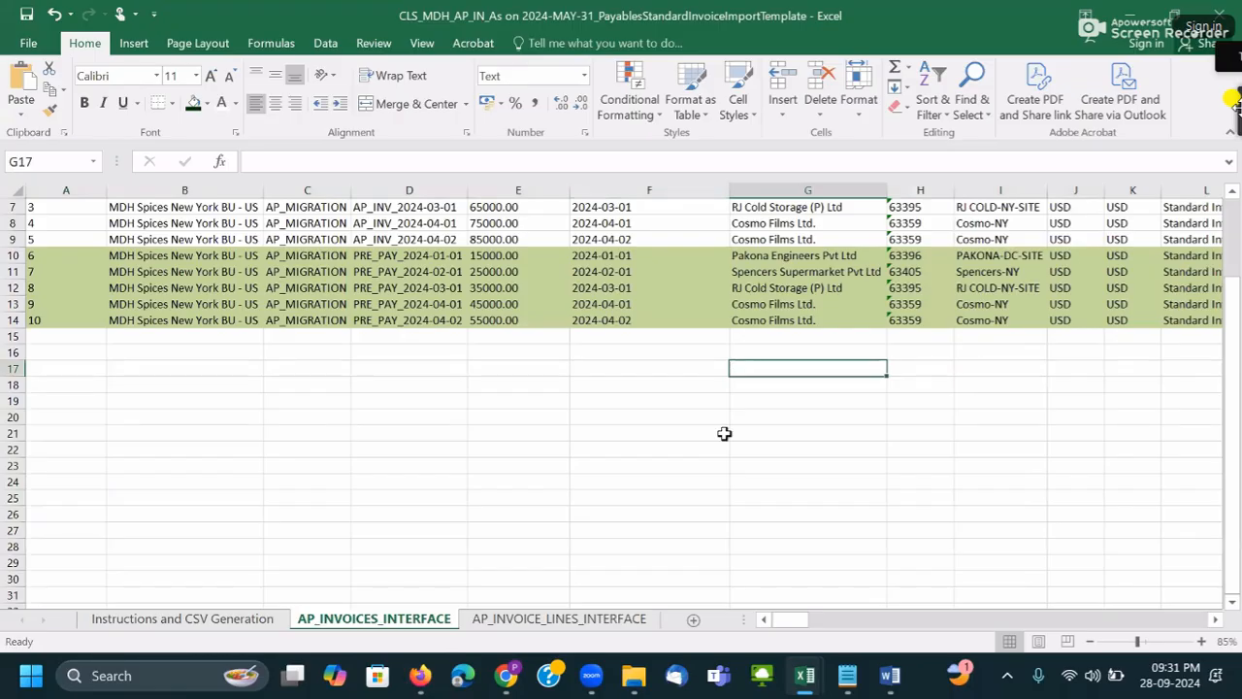
scroll(723, 434, up, 2)
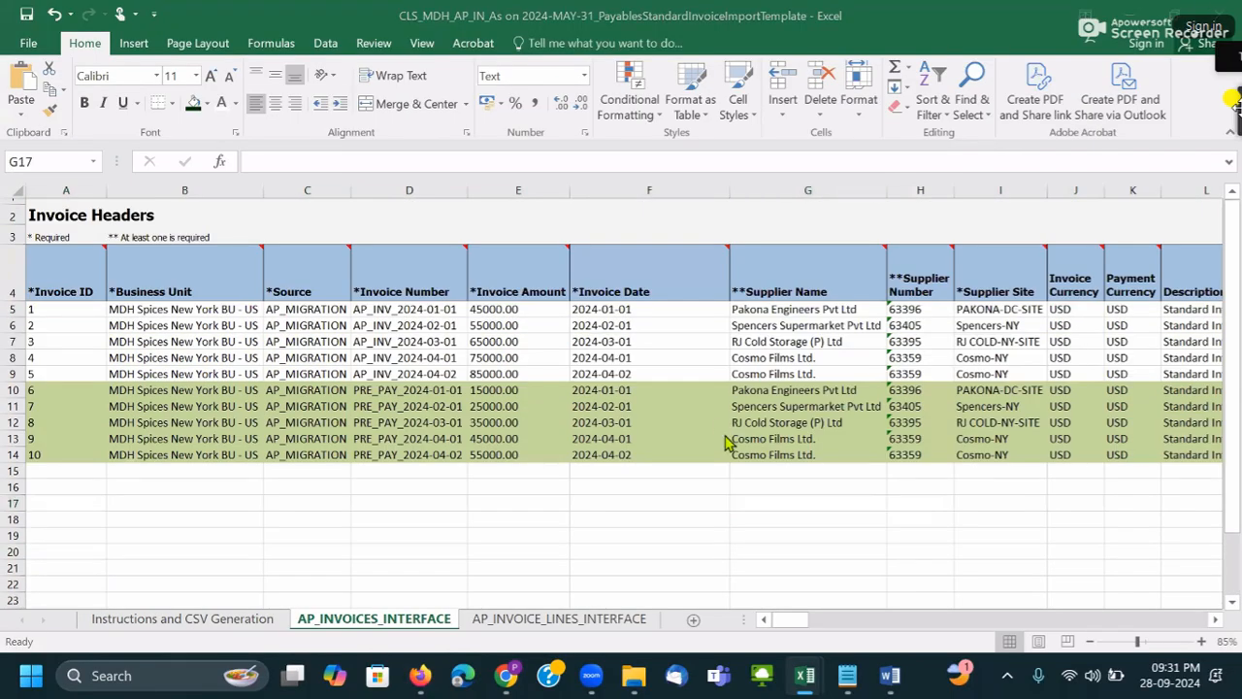
- In File Explorer, open the AP_Open_INV_PROD_FEB-03-2024 V.02 workbook from the AP Open Invoice folder of Open Data Migration-MDH
key(alt+Tab)
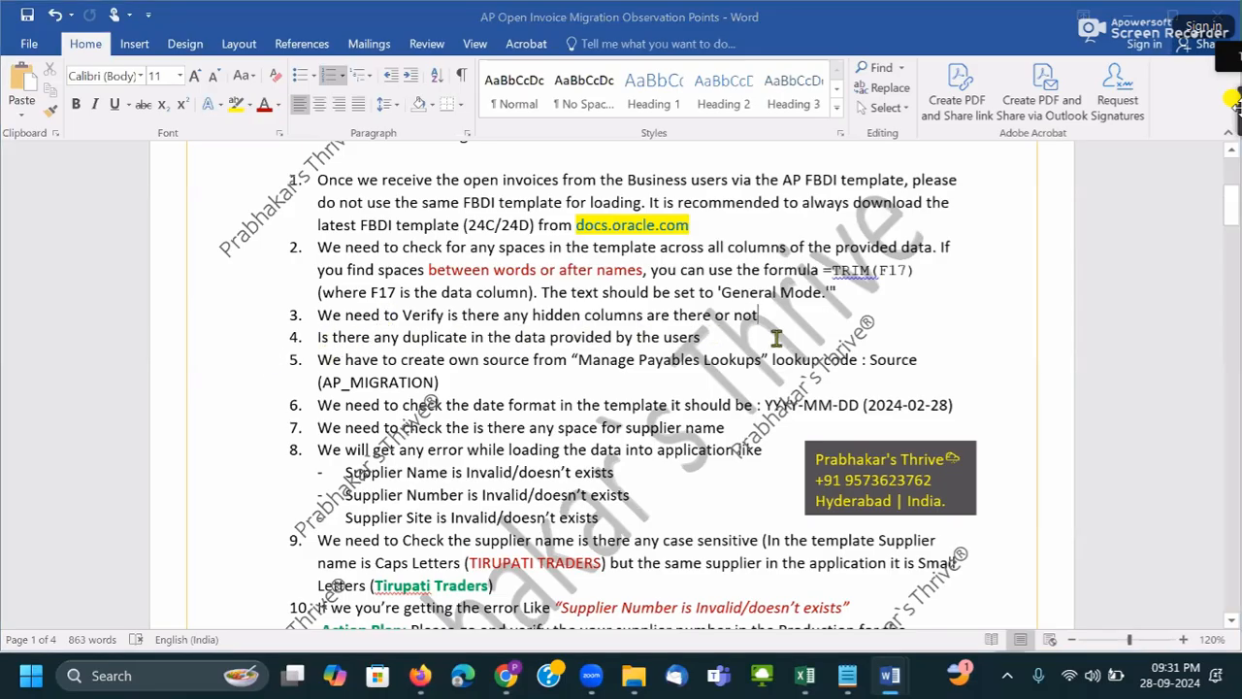
key(alt+Tab)
scroll(582, 233, down, 2)
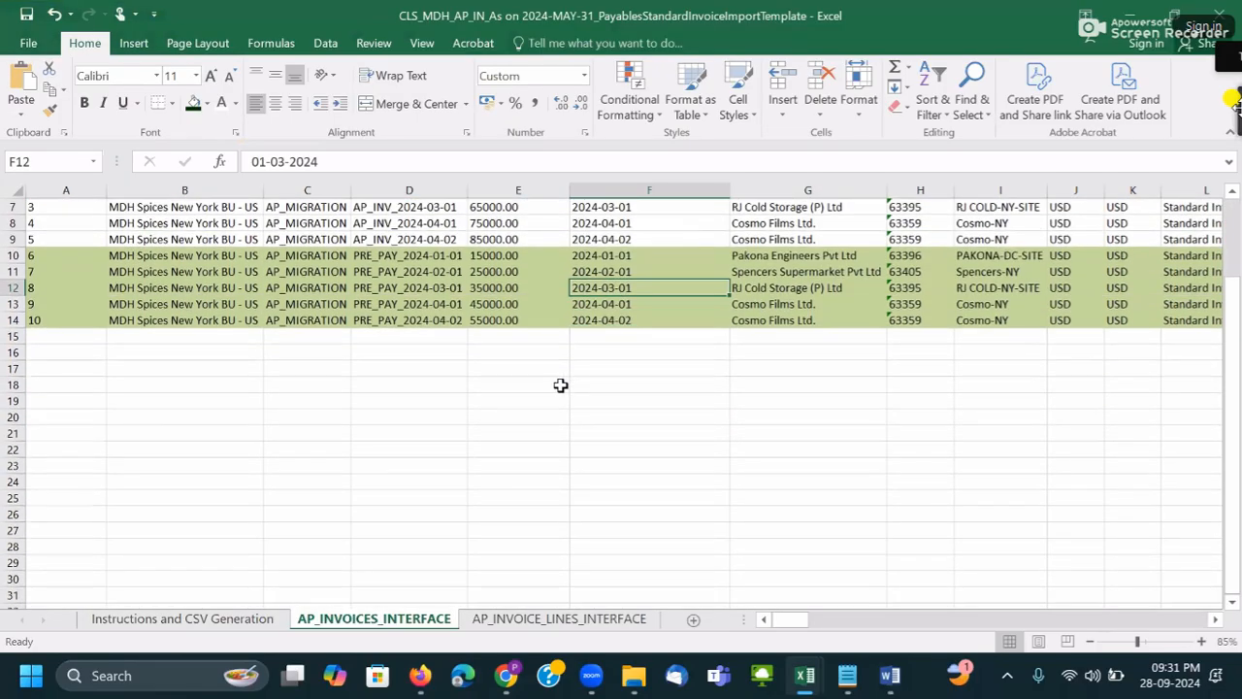
mouse_move(636, 663)
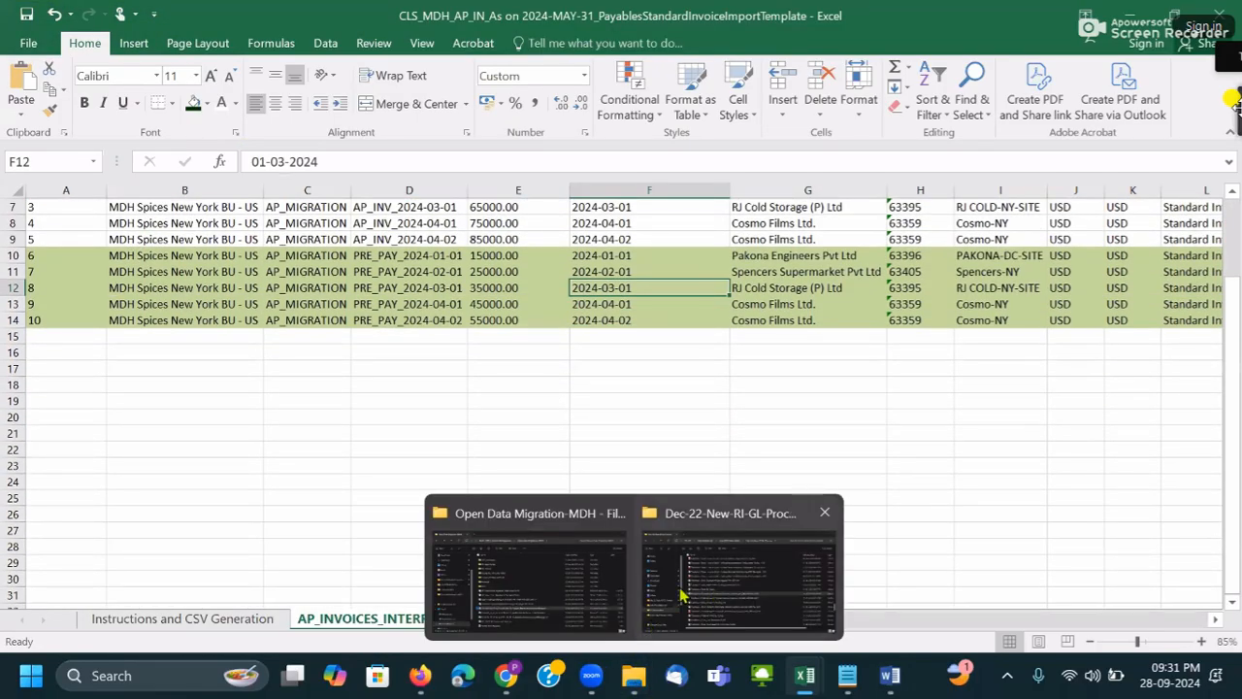
click(563, 590)
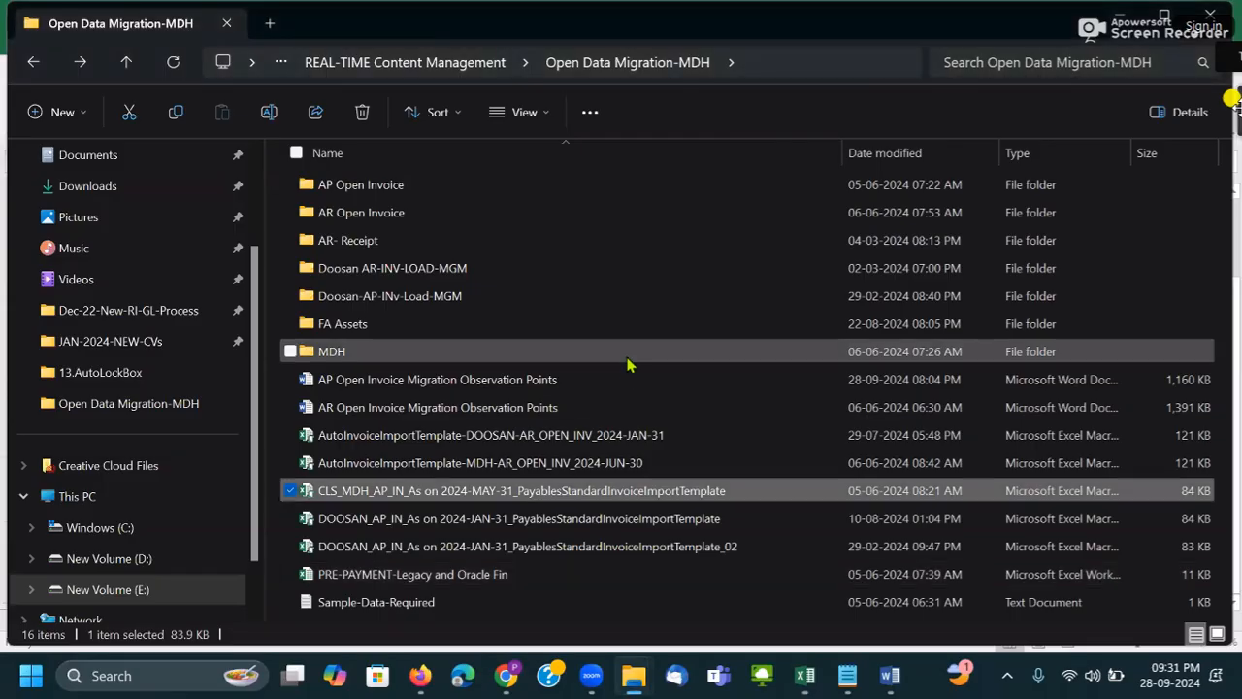
double_click(628, 361)
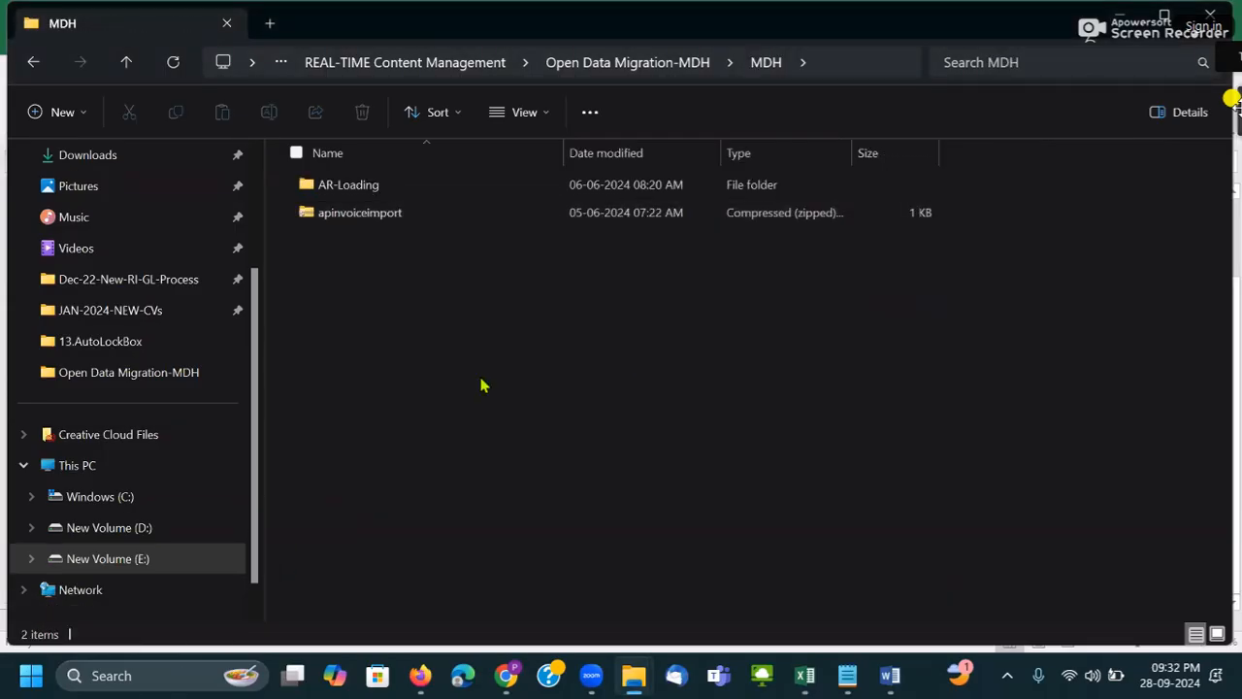
key(alt+Left)
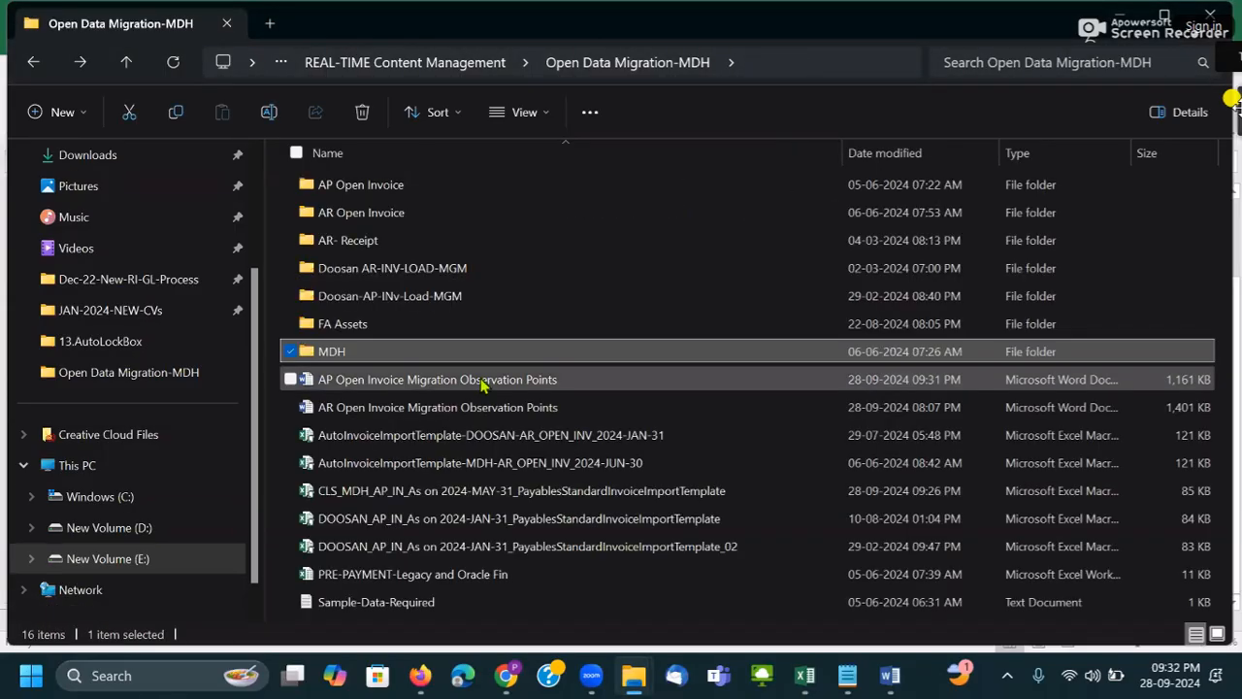
double_click(445, 194)
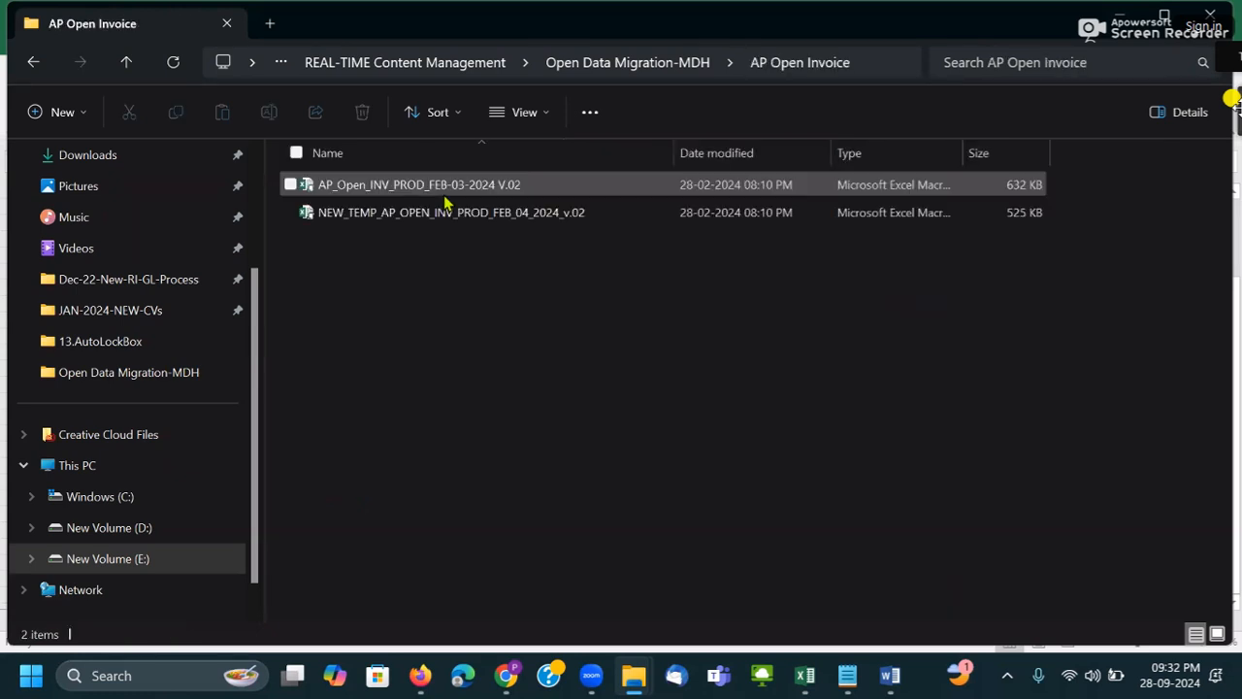
double_click(444, 194)
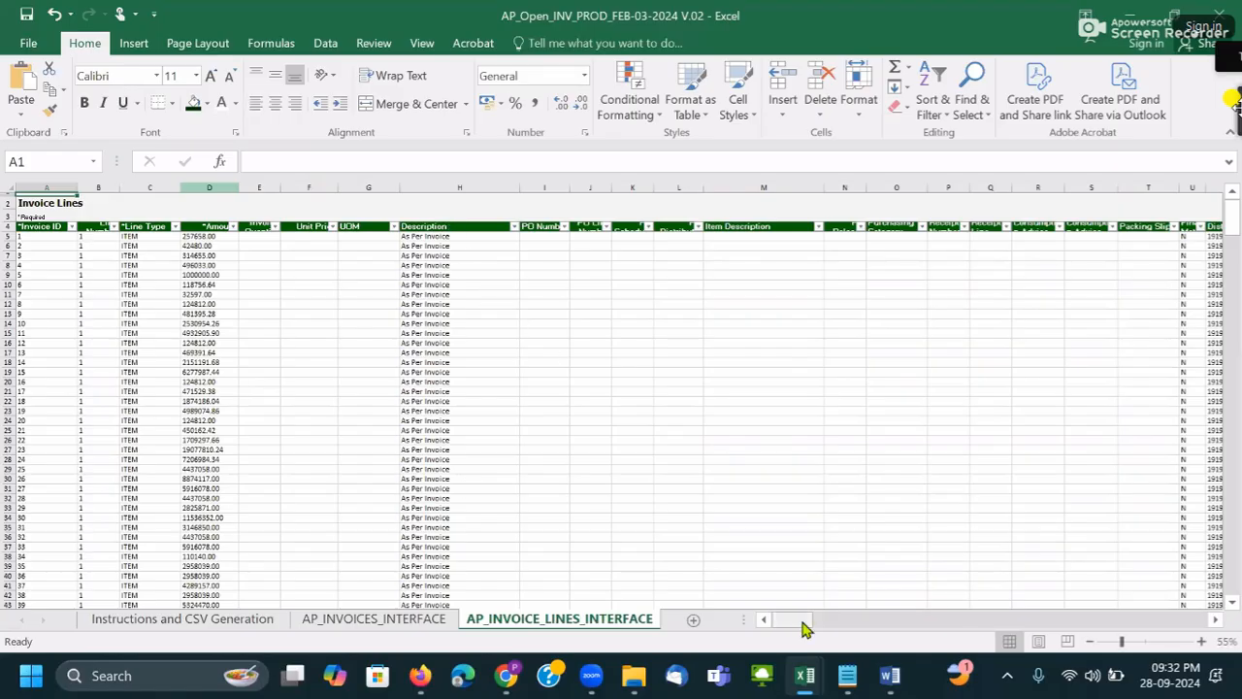
- Look through the invoice header rows of the AP_INVOICES_INTERFACE sheet up to the column headings
click(397, 620)
scroll(973, 415, up, 15)
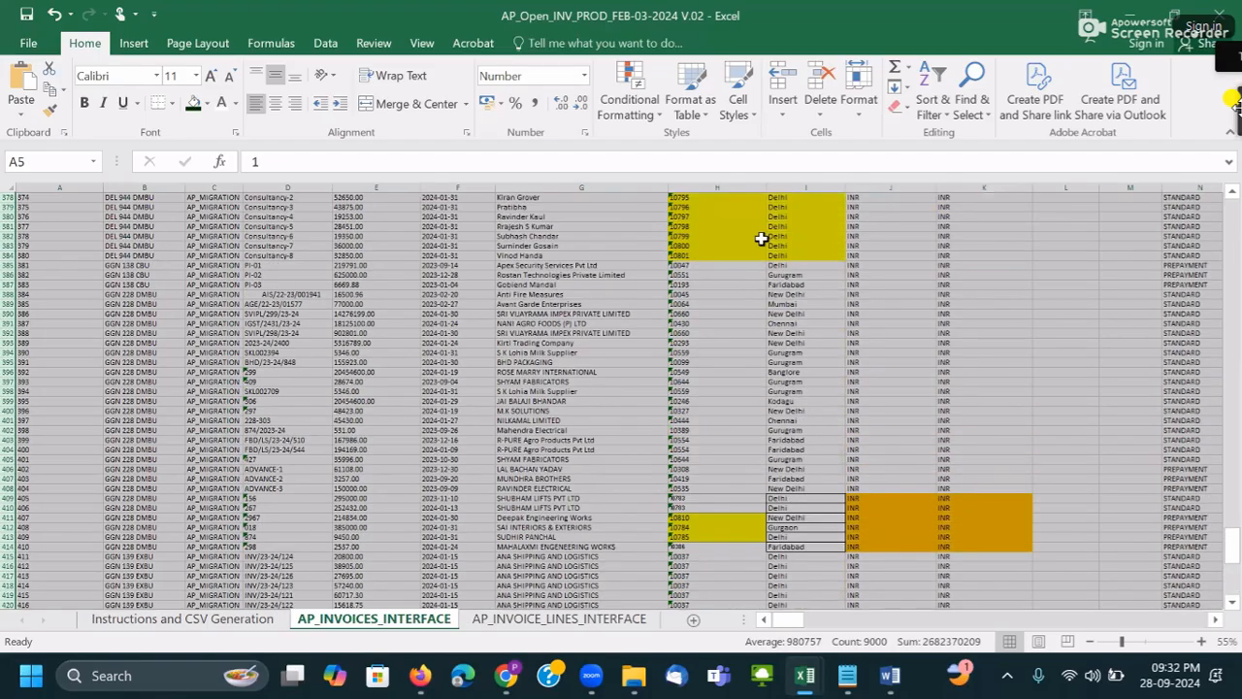
scroll(767, 242, up, 18)
scroll(776, 331, up, 15)
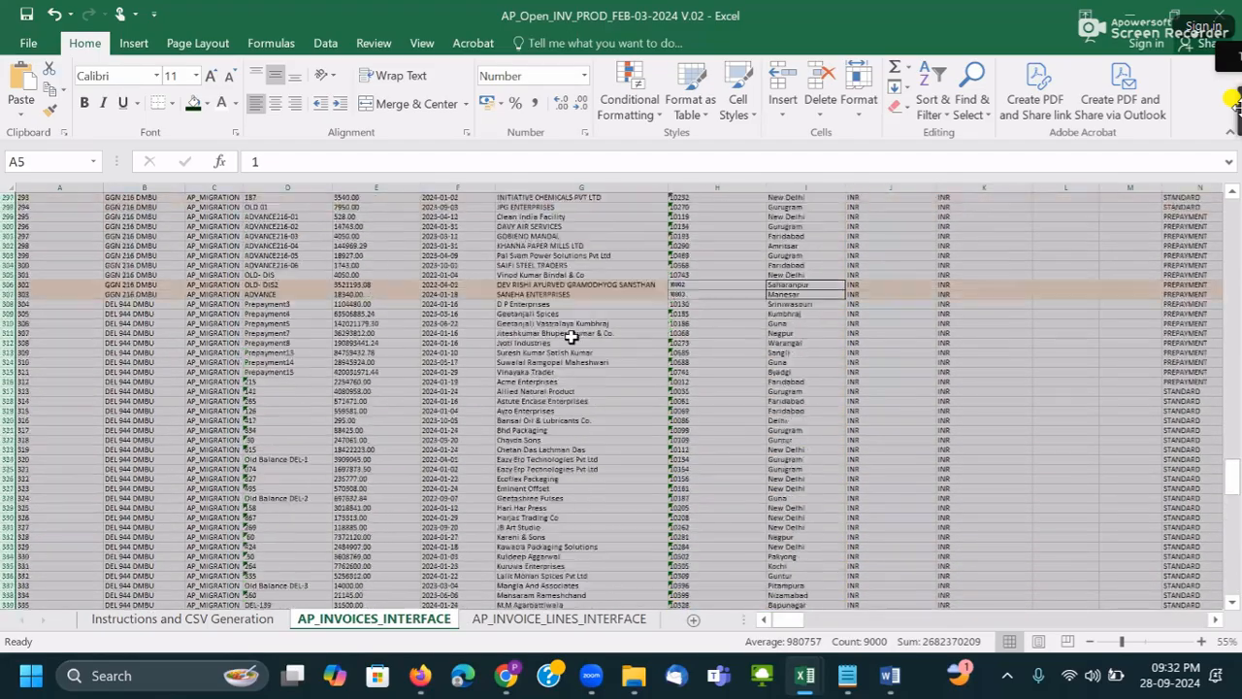
scroll(665, 320, up, 20)
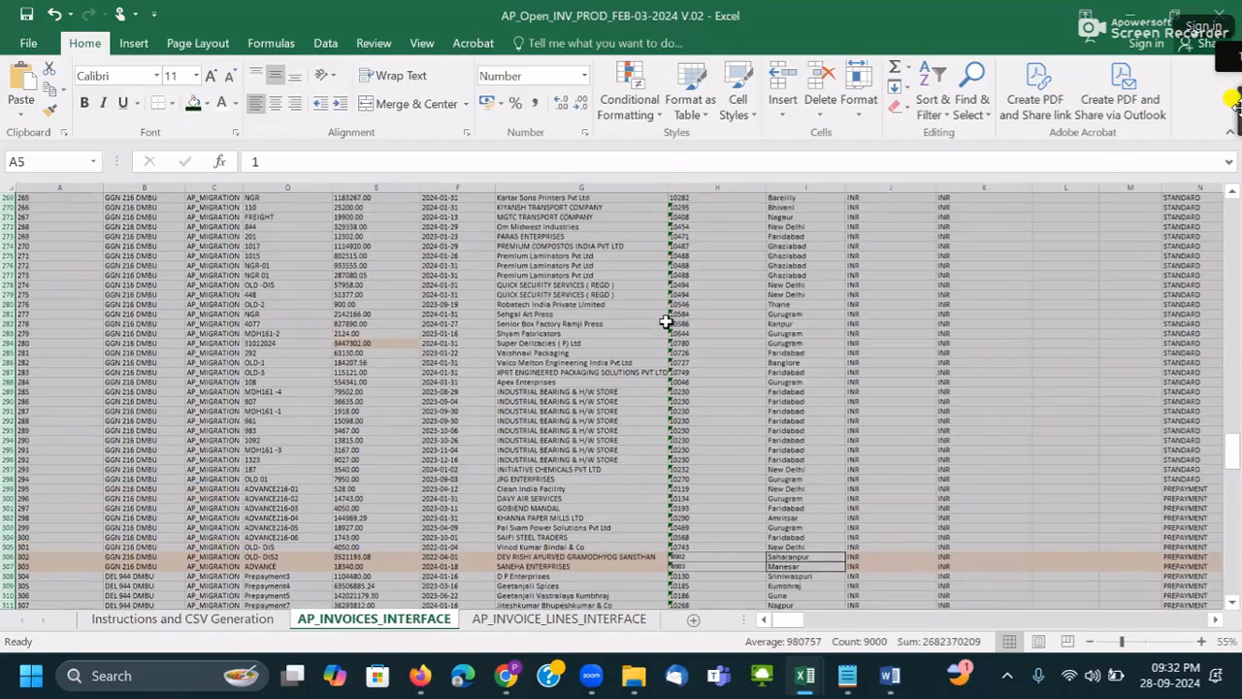
scroll(666, 321, up, 19)
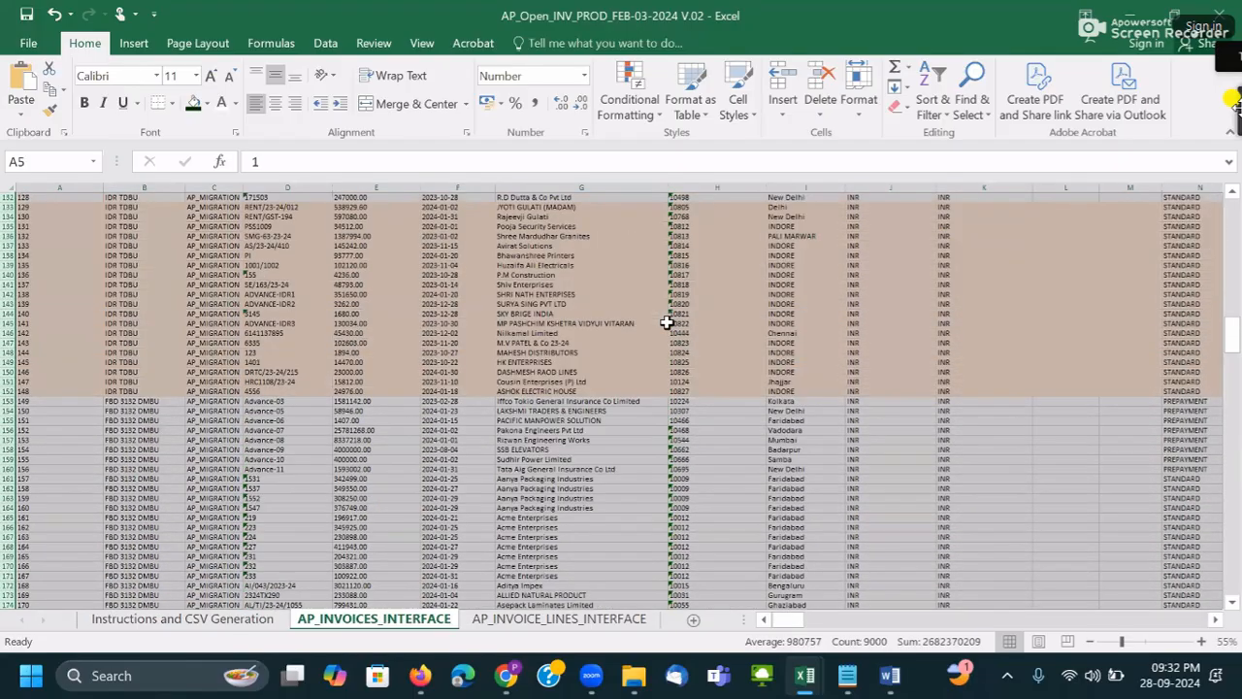
scroll(530, 453, up, 20)
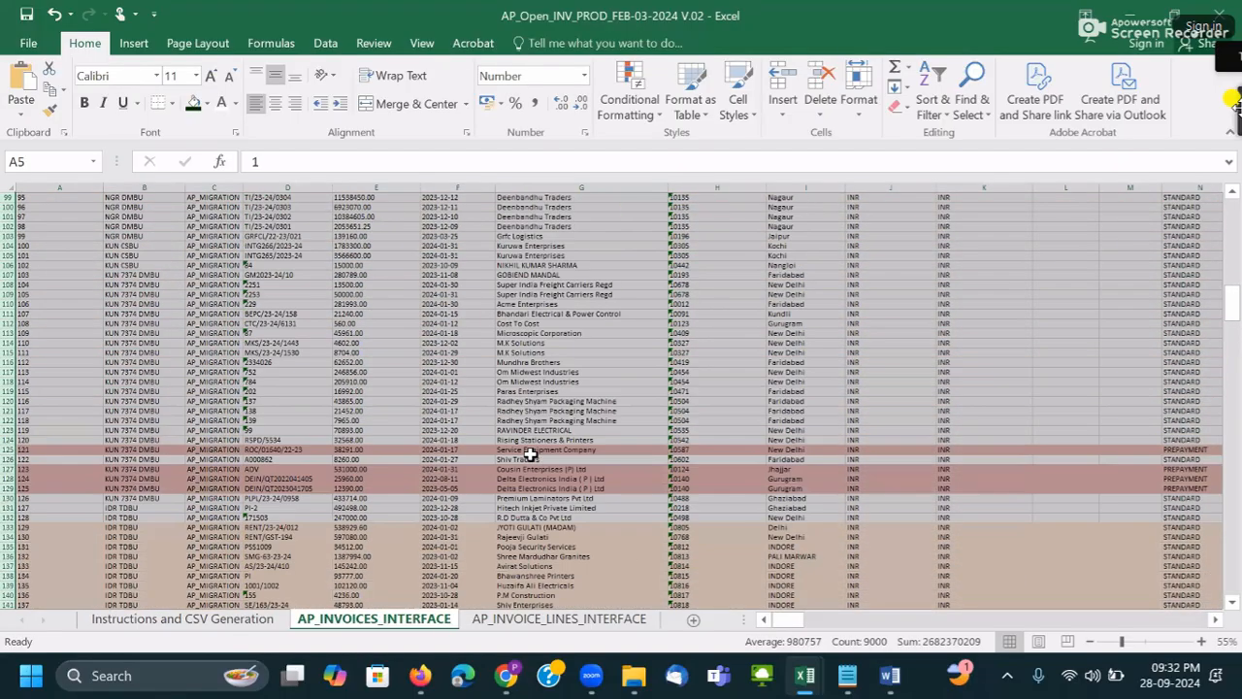
scroll(530, 452, up, 12)
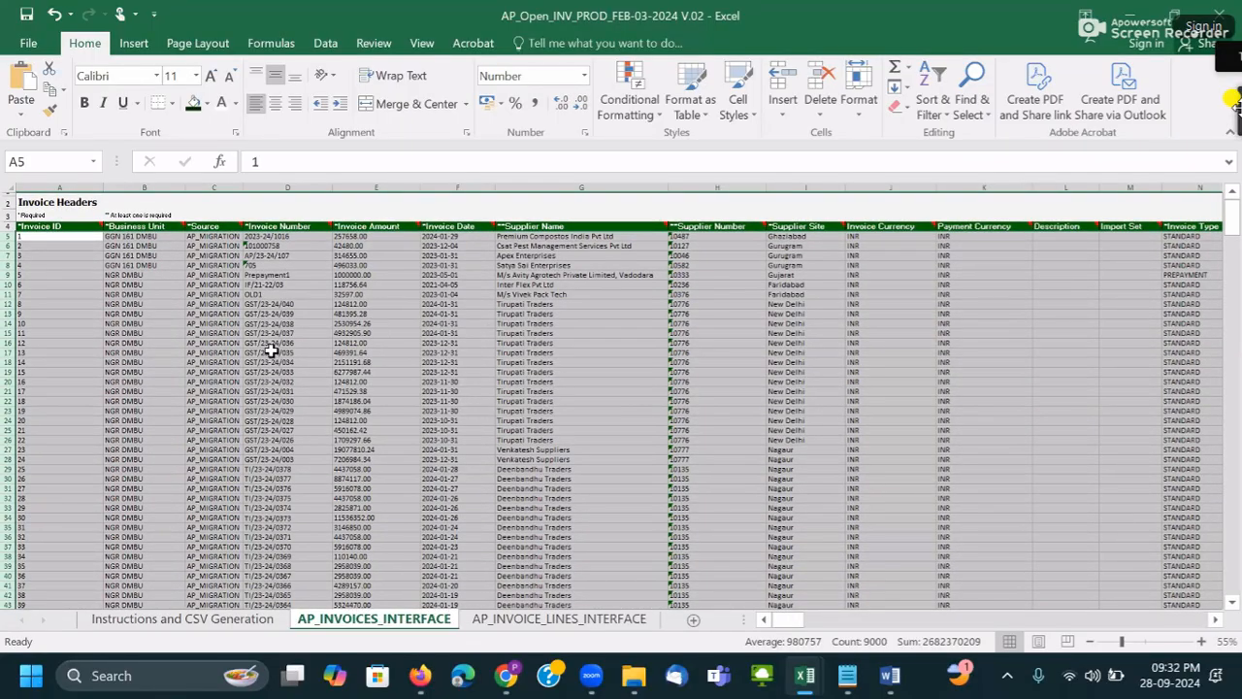
- Inspect the Invoice Number entries in column D, including the ADVANCE-IDR1 to ADVANCE-IDR3 entries among the shaded IDR TDBU rows
click(256, 294)
scroll(269, 375, down, 20)
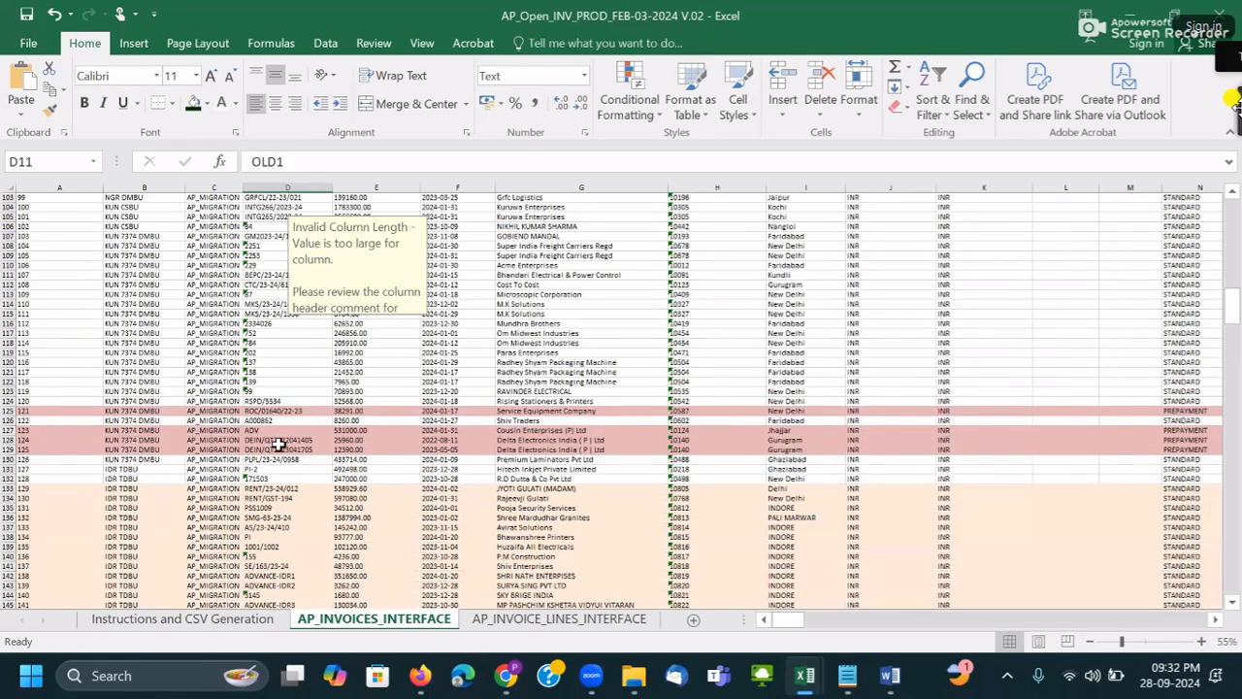
click(276, 448)
scroll(277, 432, down, 8)
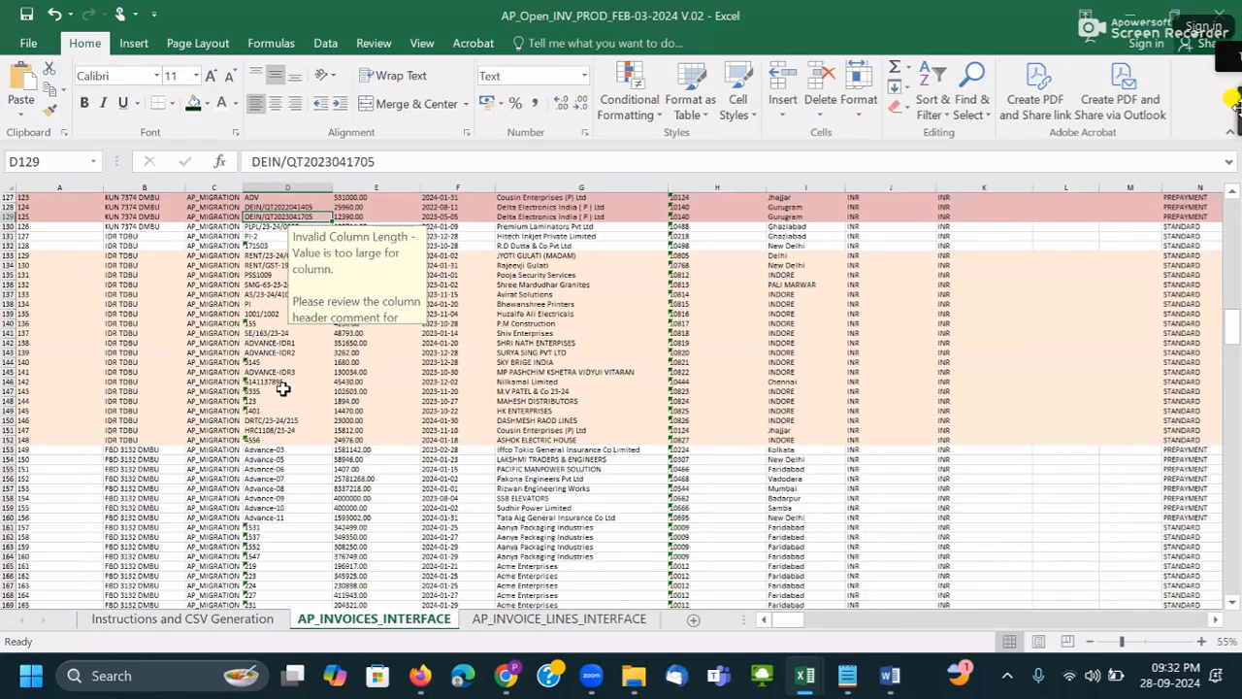
drag(299, 340, 297, 351)
click(301, 344)
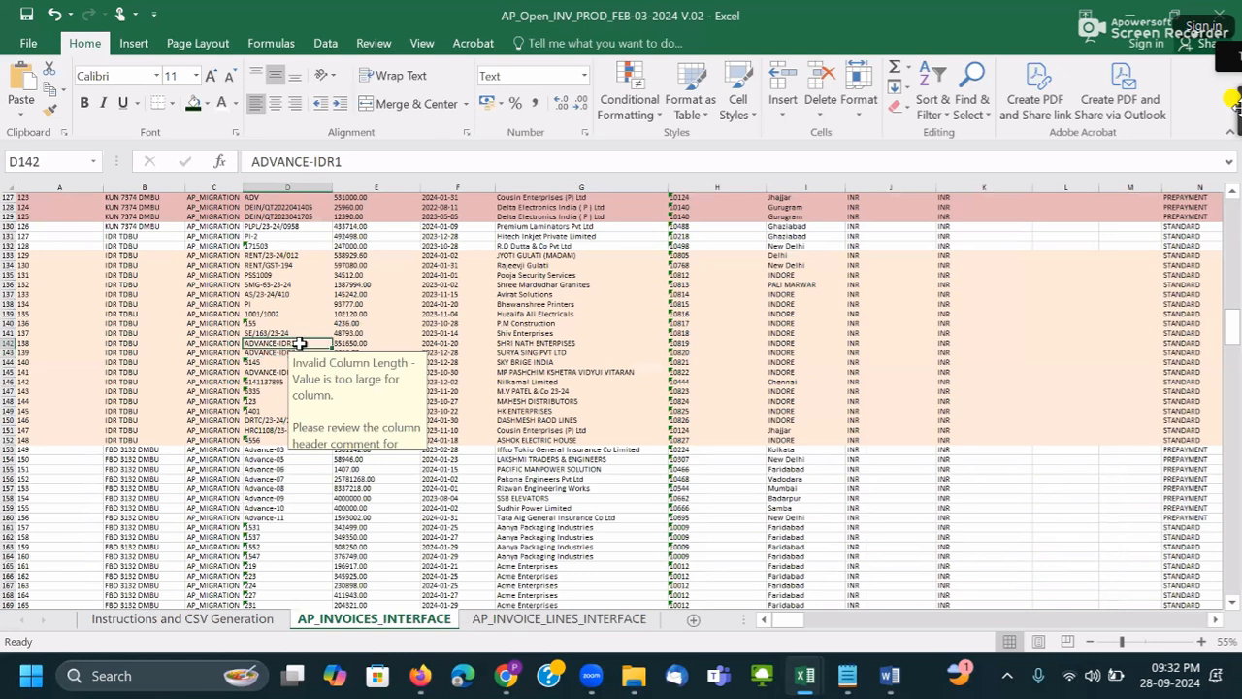
click(276, 355)
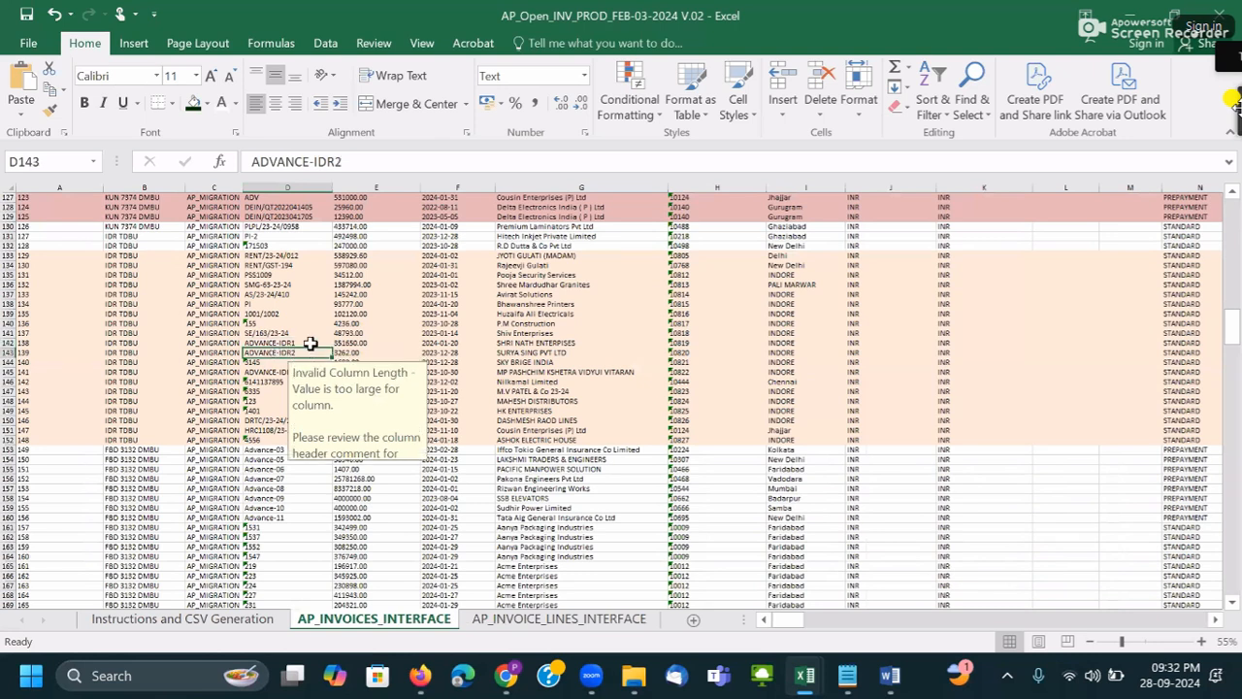
click(281, 362)
click(285, 371)
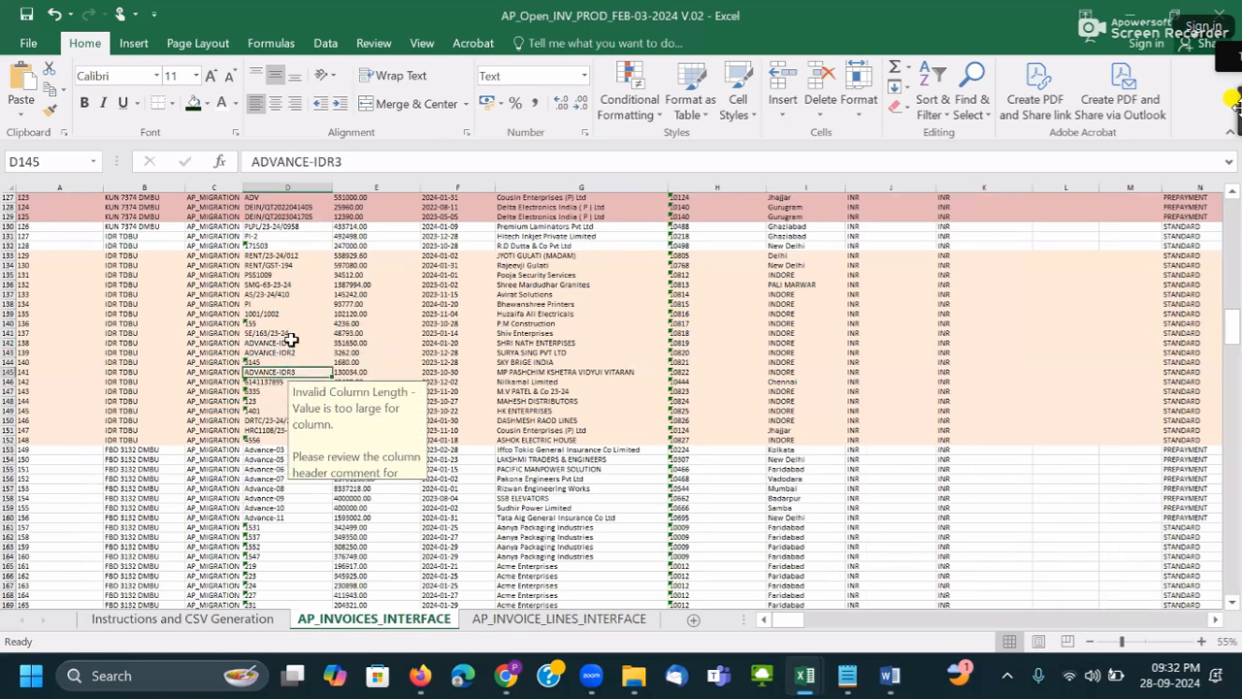
drag(291, 341, 278, 355)
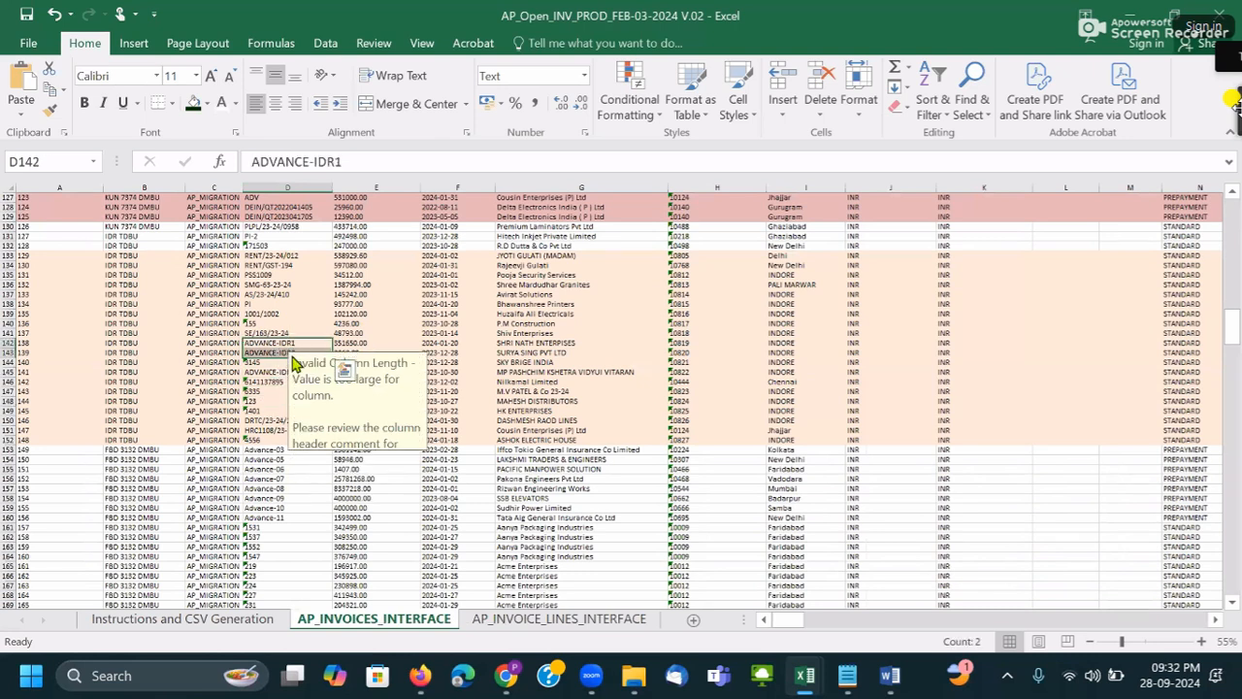
click(328, 216)
click(279, 296)
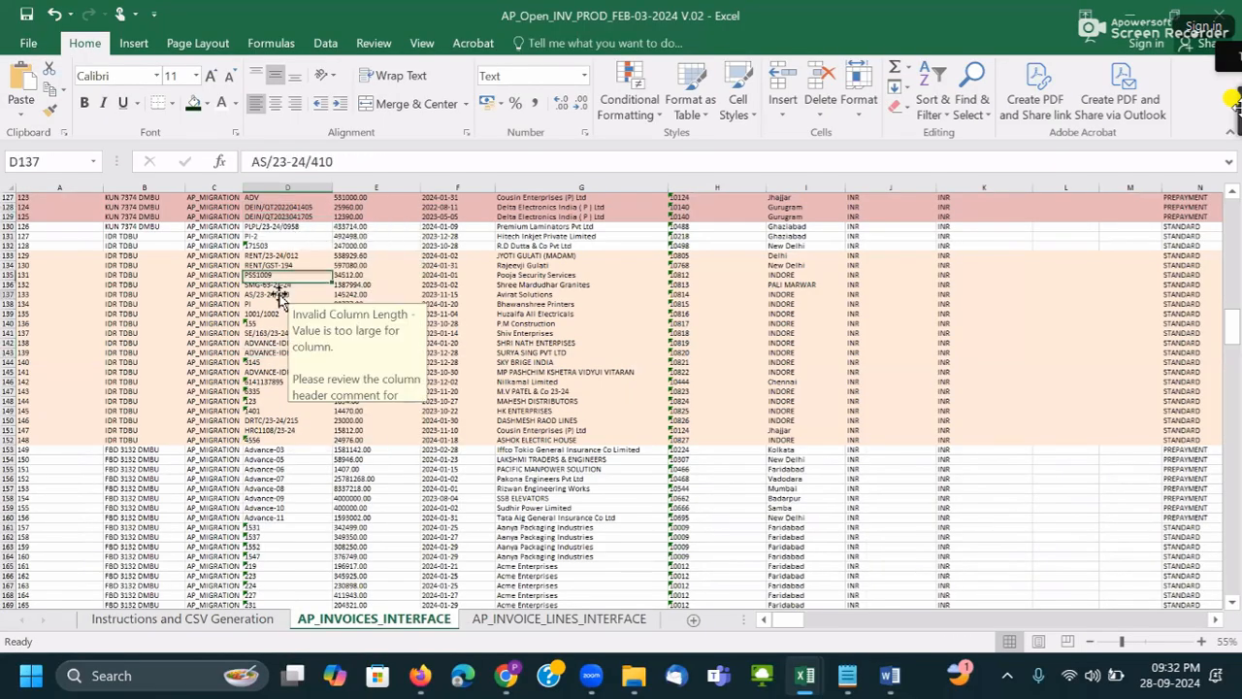
- Examine the yellow-highlighted supplier numbers and supplier sites in columns H and I, continuing to the last invoice rows
scroll(276, 432, down, 18)
scroll(276, 439, down, 20)
scroll(276, 447, down, 14)
scroll(277, 392, down, 16)
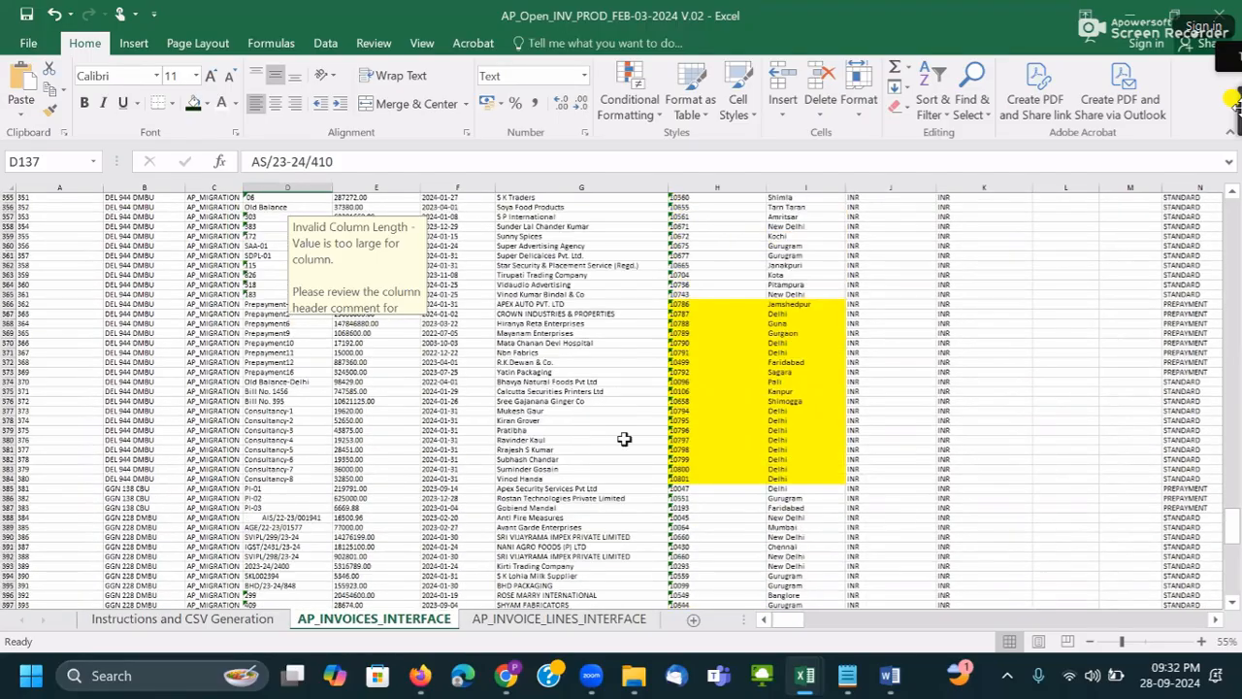
click(718, 410)
drag(694, 323, 747, 452)
drag(798, 318, 804, 436)
scroll(300, 463, down, 18)
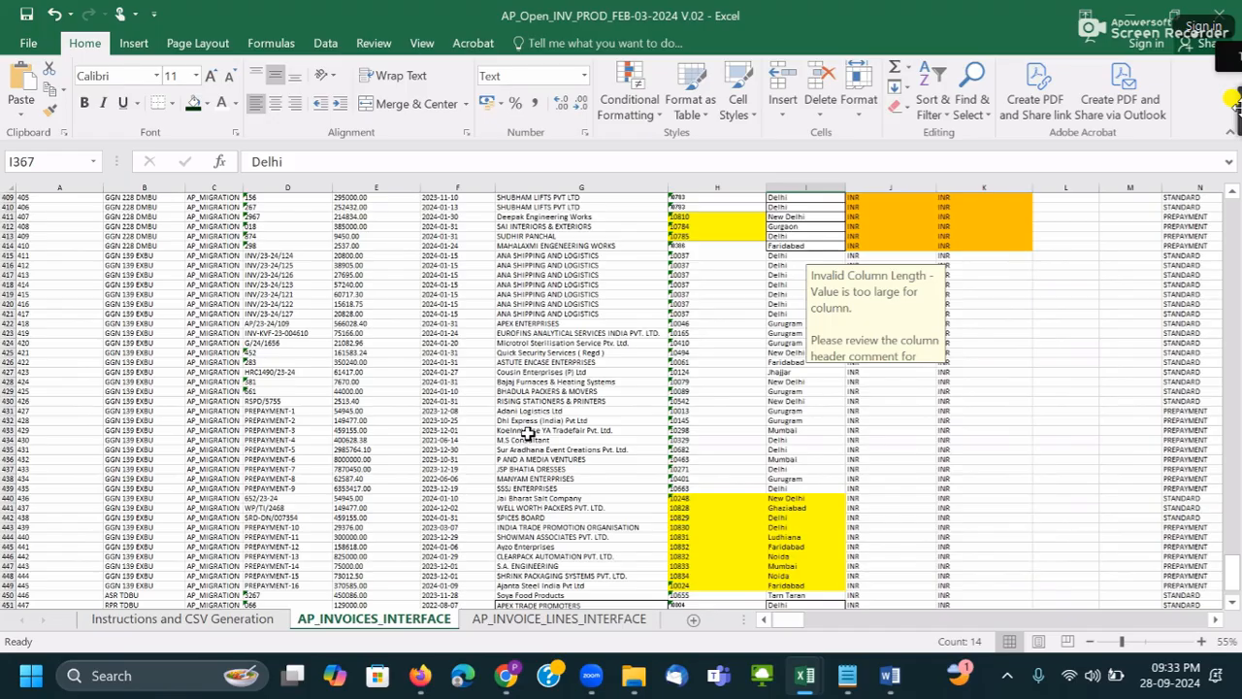
scroll(592, 476, down, 7)
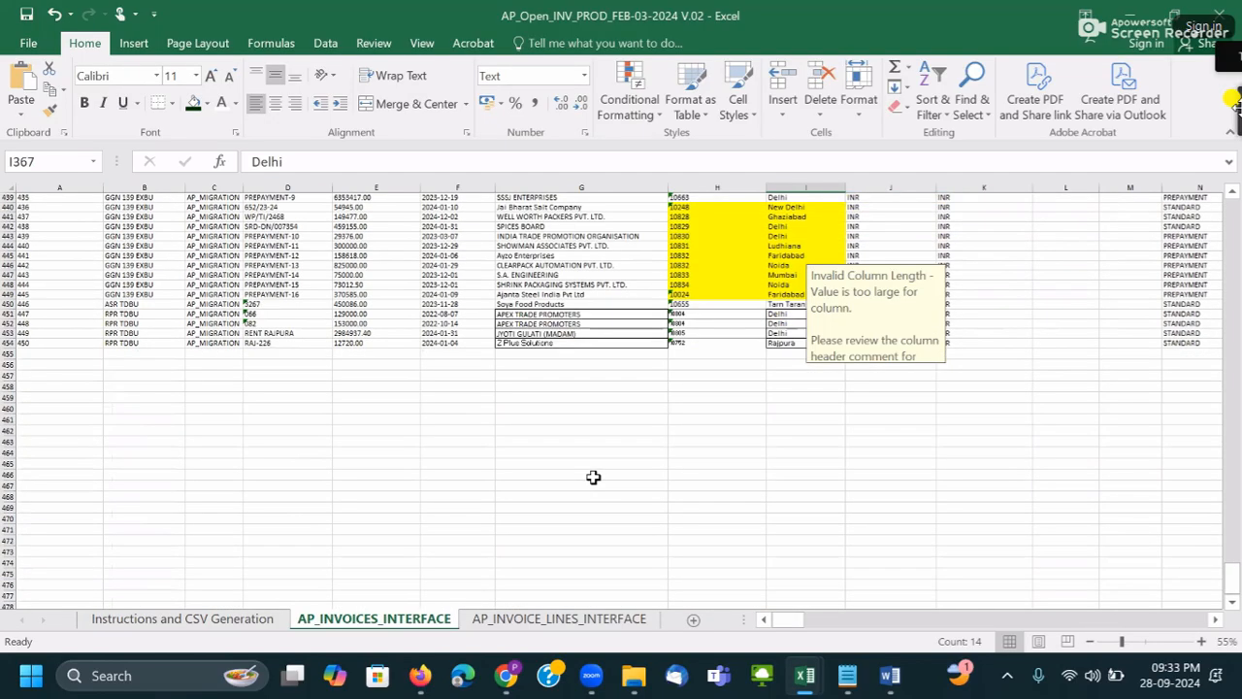
- Review the AP_INVOICE_LINES_INTERFACE sheet across to its distribution columns, and recheck the shaded rows in AP_INVOICES_INTERFACE
click(524, 621)
scroll(718, 456, down, 4)
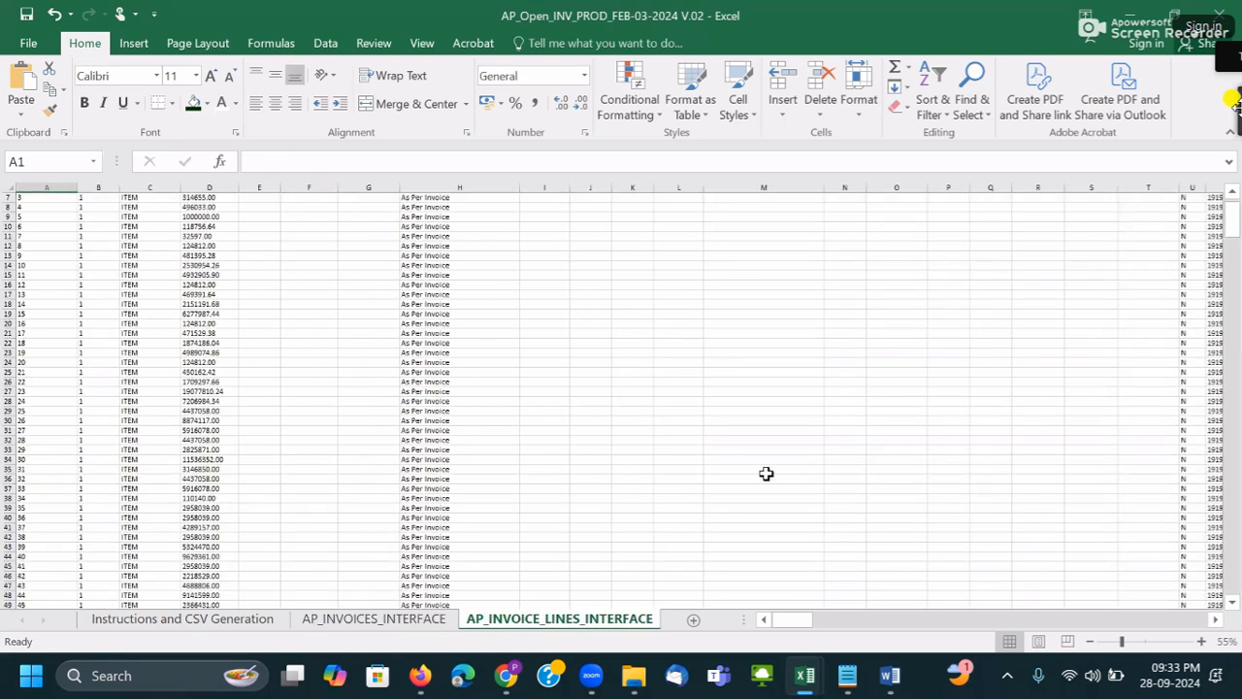
click(1217, 621)
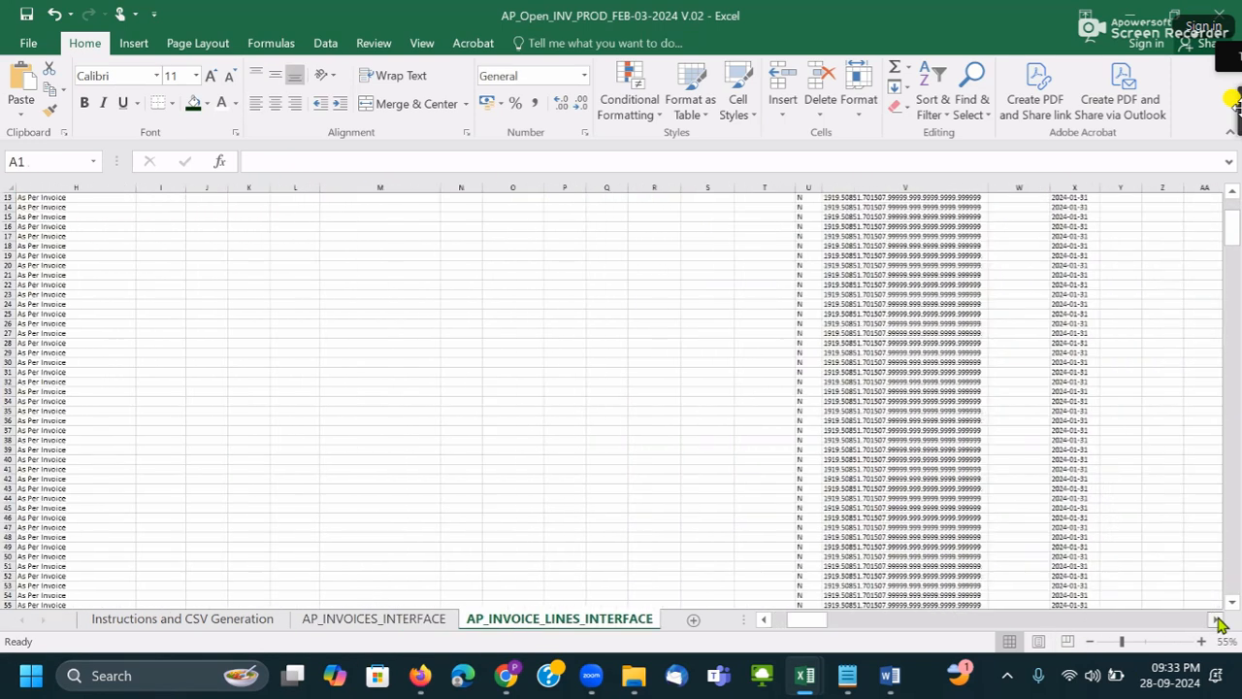
drag(826, 626, 360, 515)
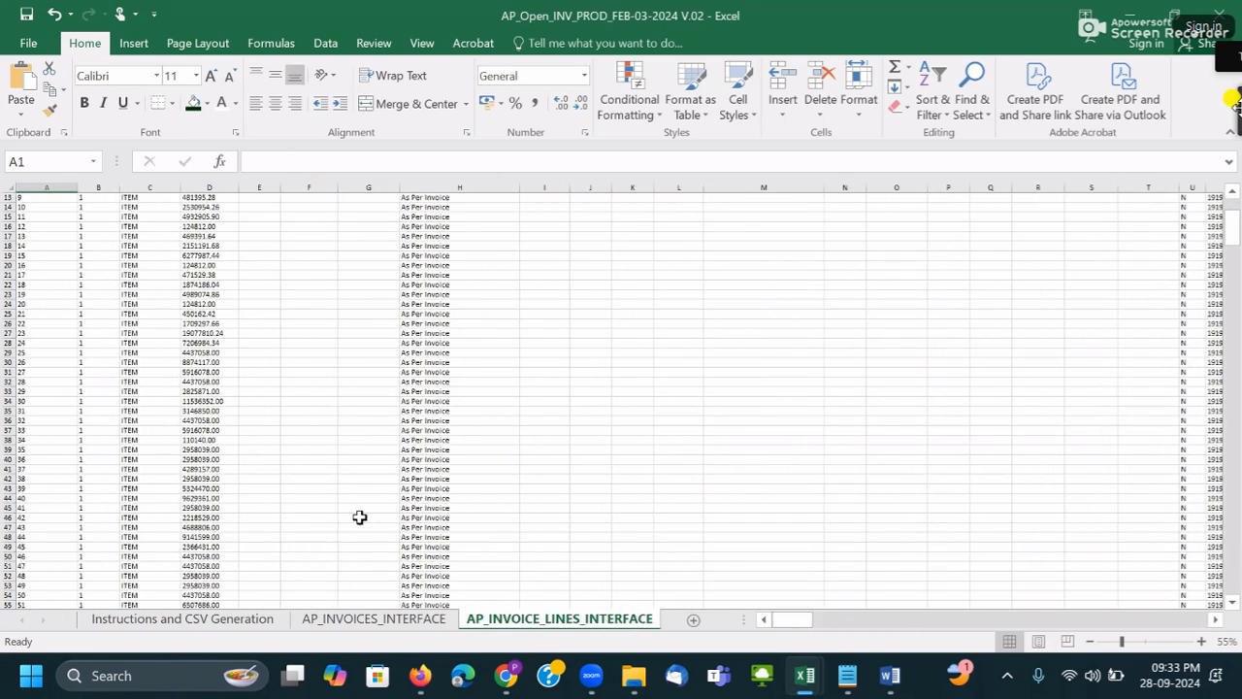
click(339, 623)
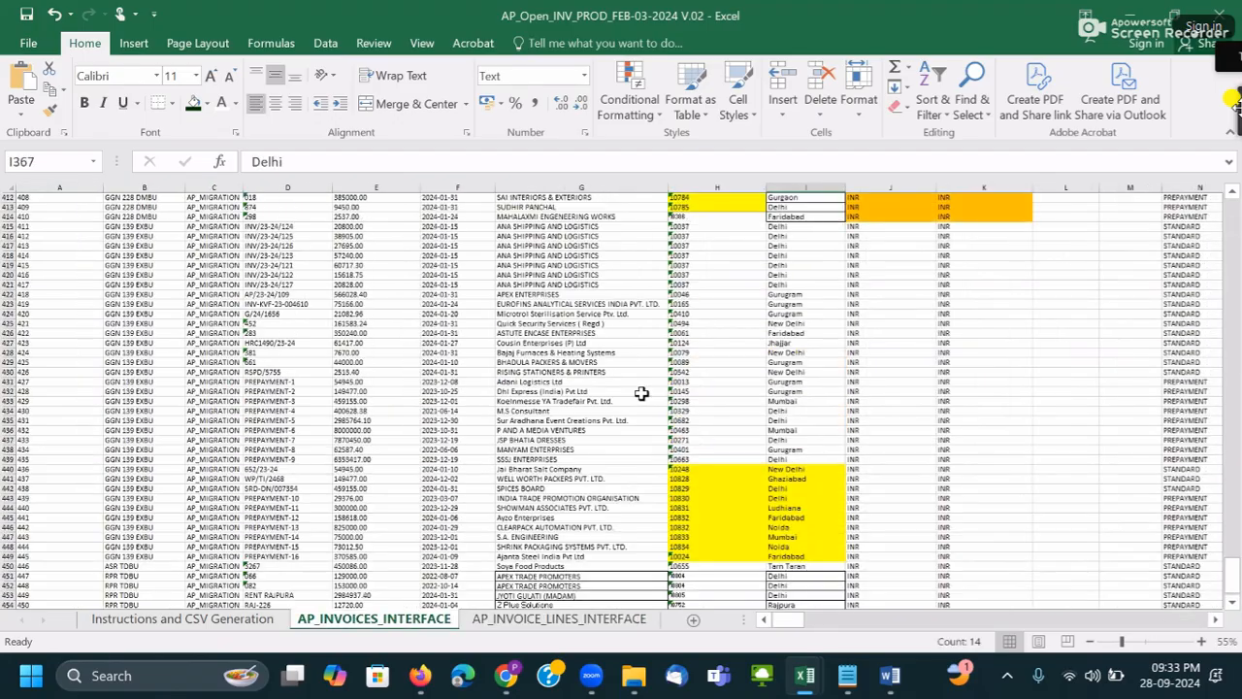
scroll(641, 393, up, 20)
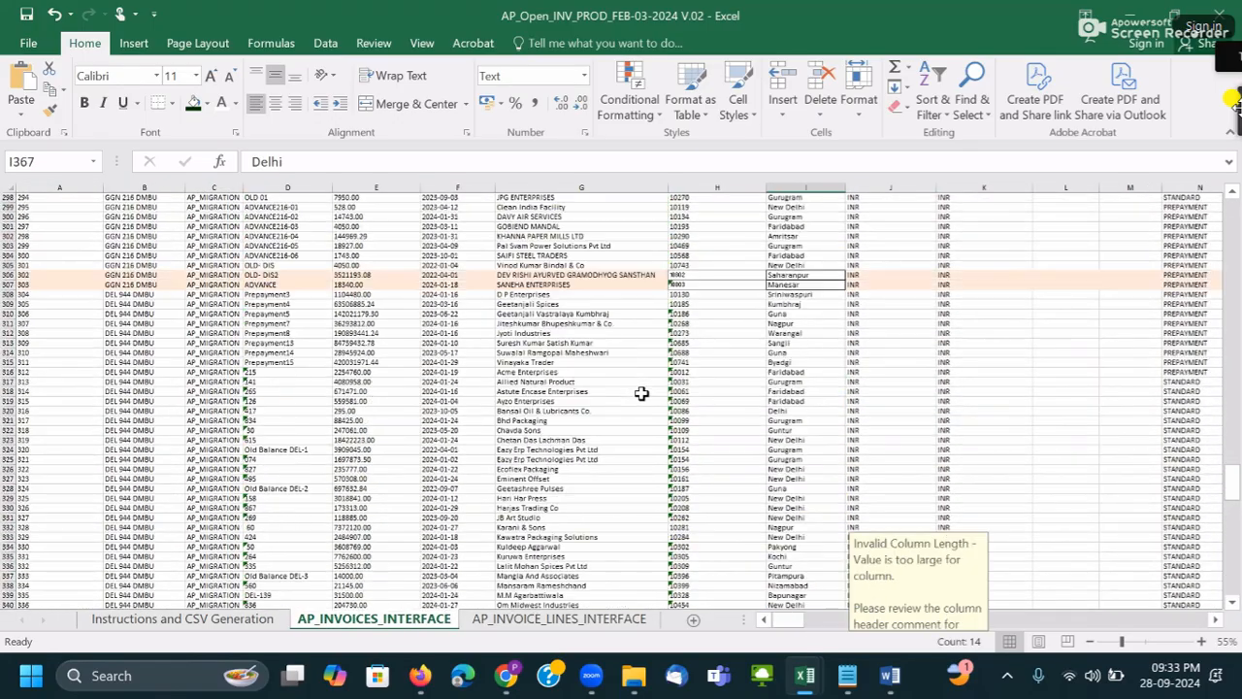
scroll(641, 393, up, 20)
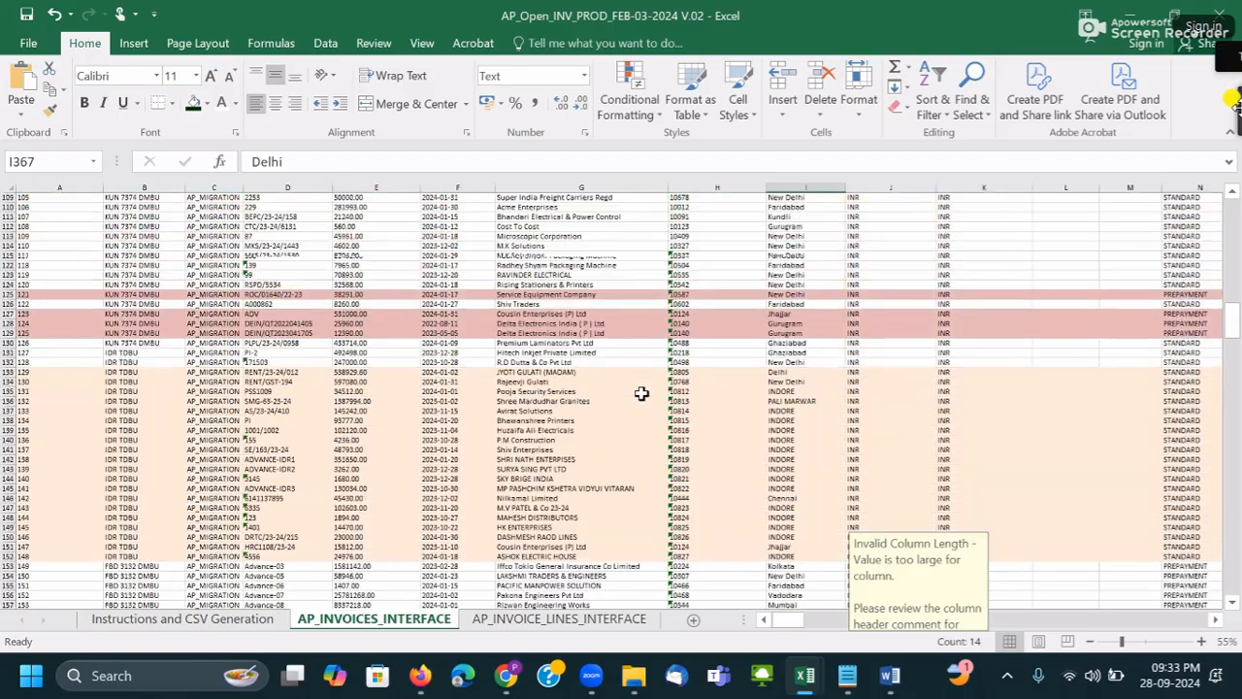
- Open the NEW_TEMP_AP_OPEN_INV_PROD_FEB_04_2024_v.02 workbook from the AP Open Invoice folder
key(alt+Tab)
key(alt+Tab)
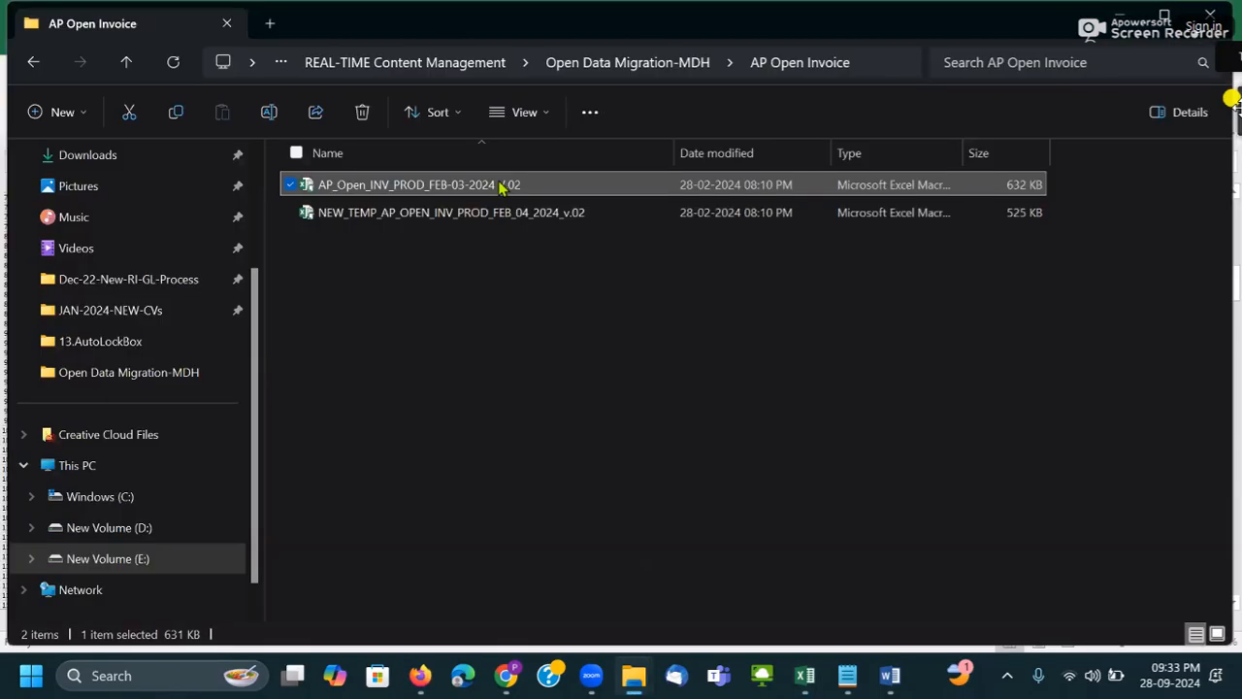
double_click(485, 208)
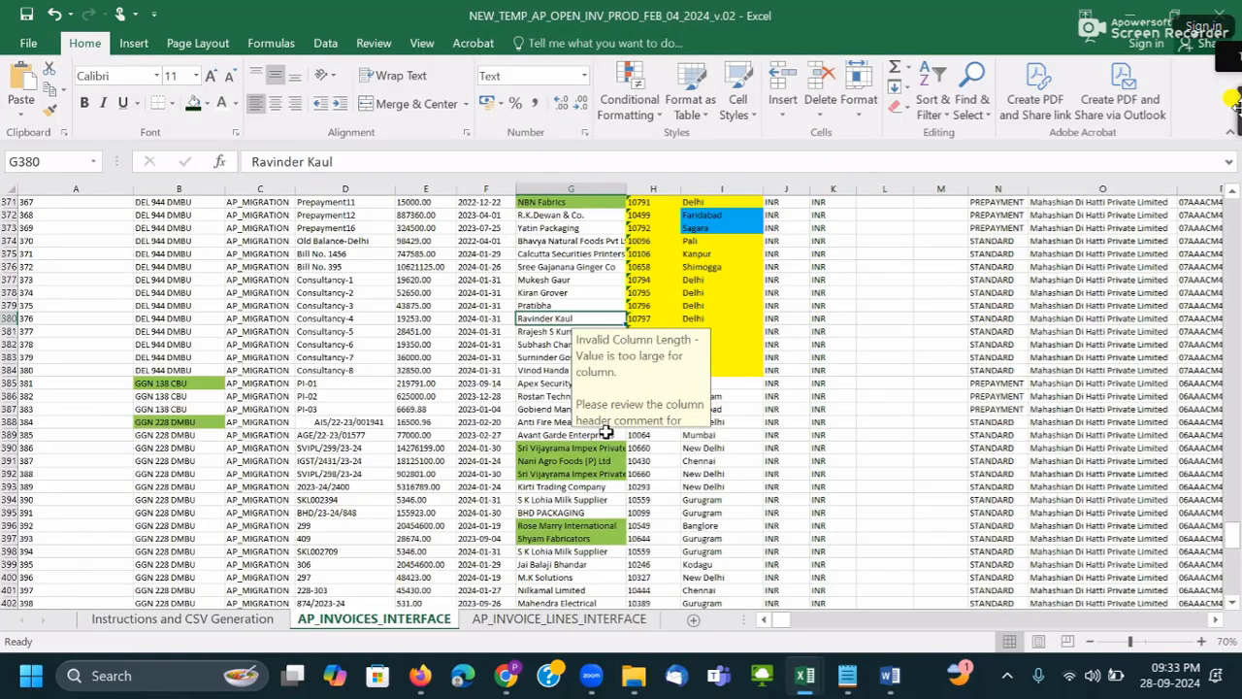
- Review the green-highlighted business units and supplier names in AP_INVOICES_INTERFACE, working back to the first invoice rows
scroll(606, 417, up, 5)
scroll(610, 415, up, 20)
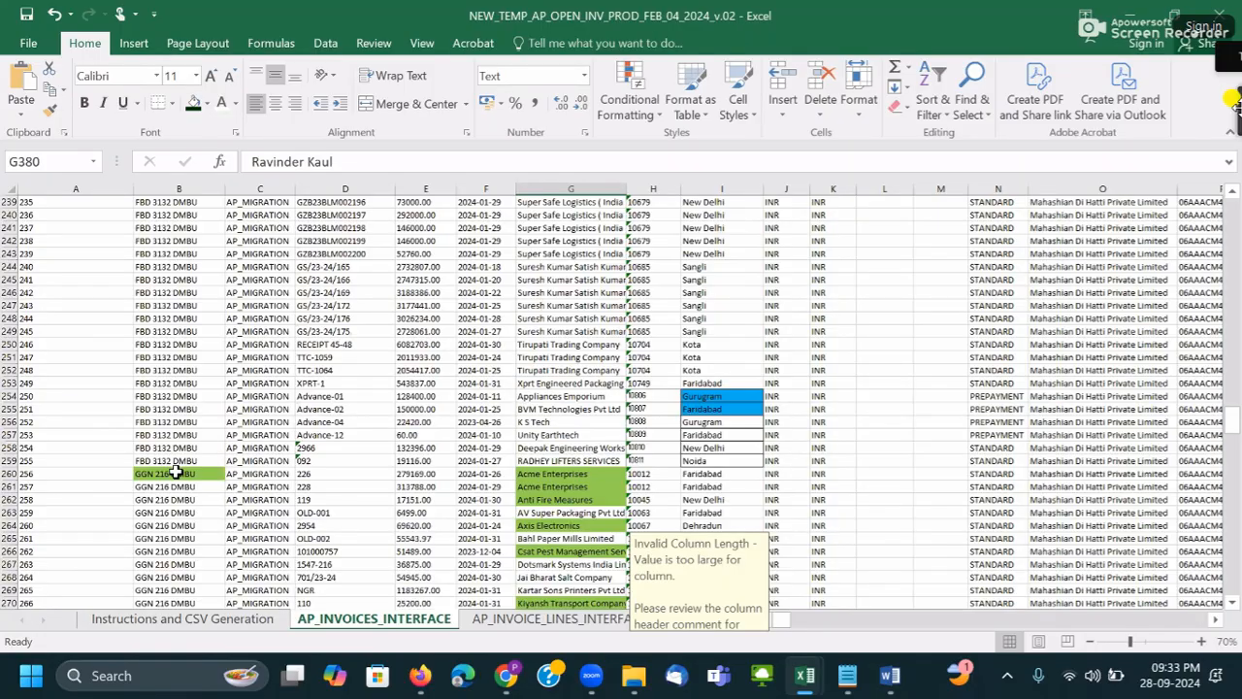
click(176, 473)
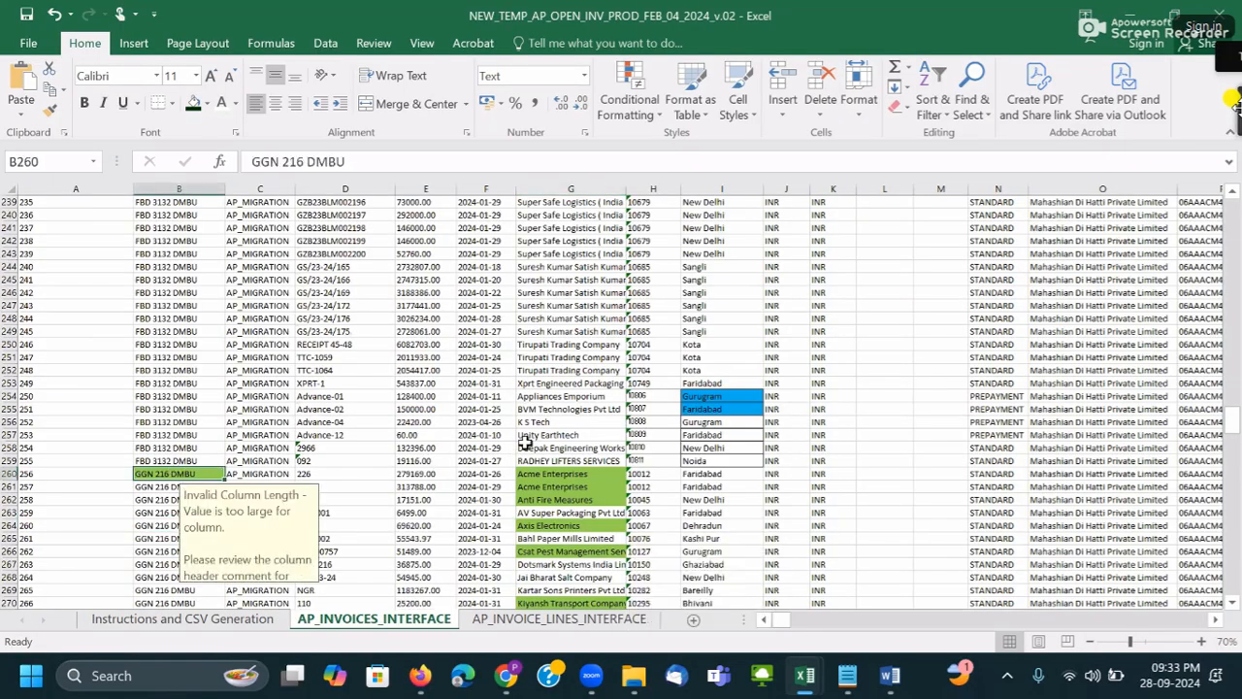
scroll(524, 480, up, 17)
scroll(498, 509, up, 17)
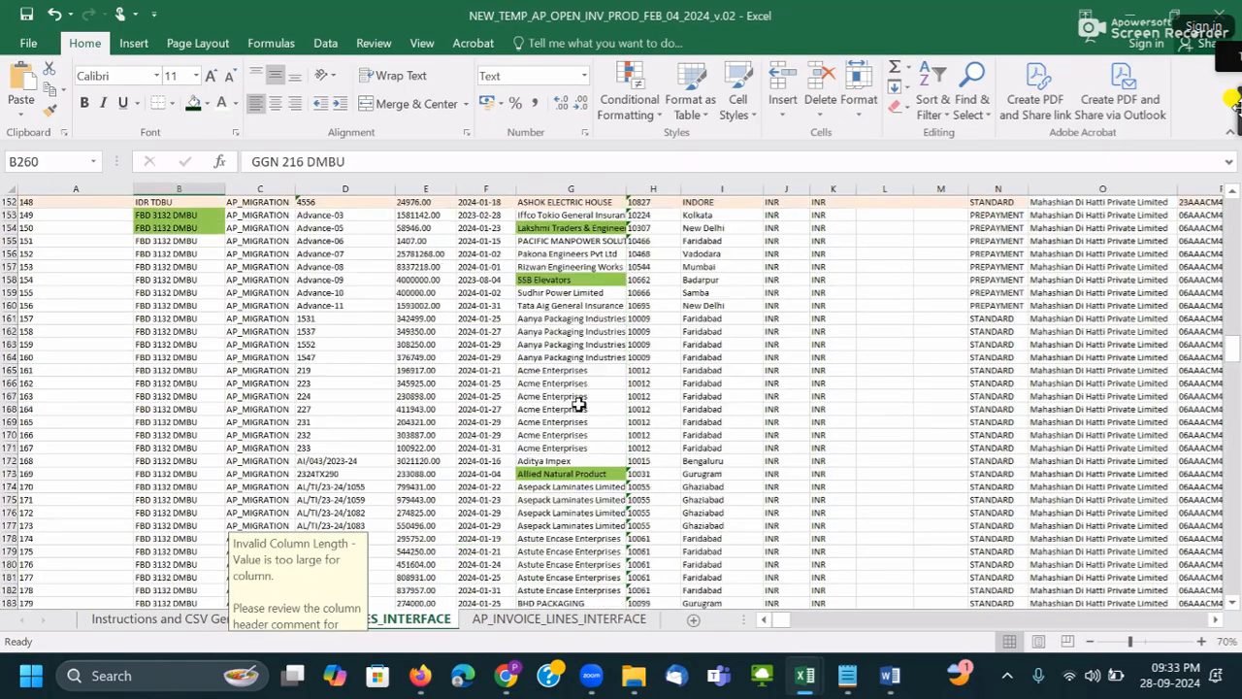
scroll(679, 388, up, 20)
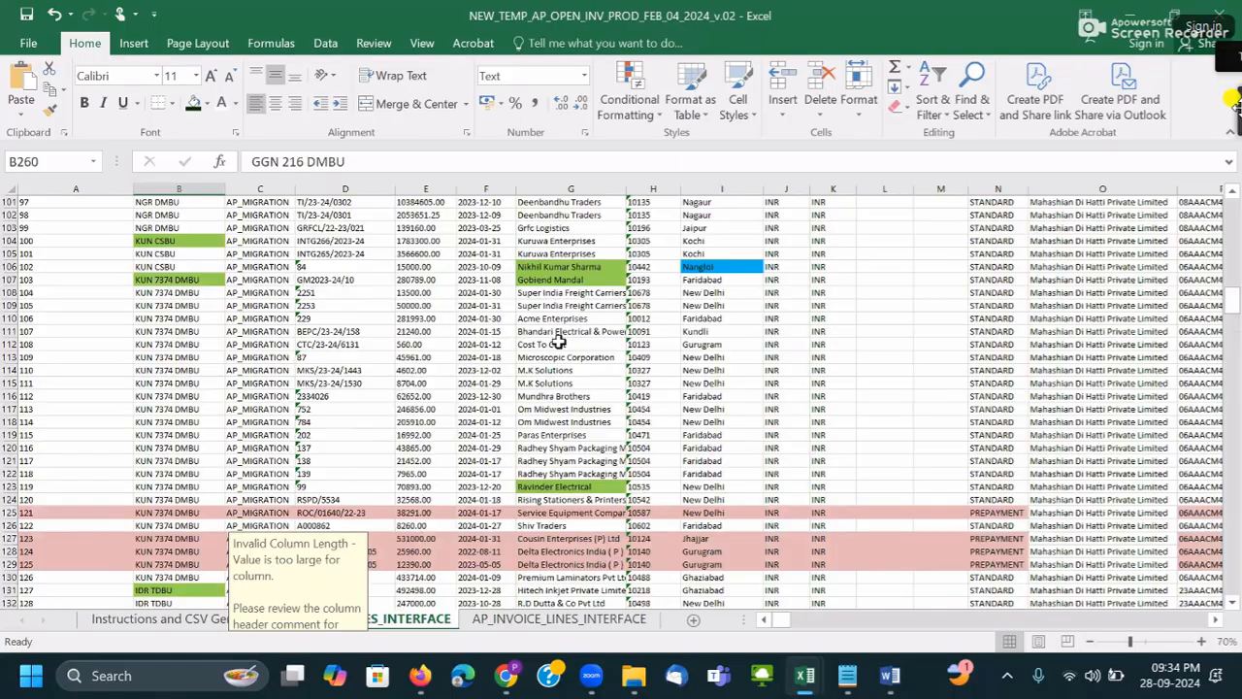
scroll(618, 369, up, 15)
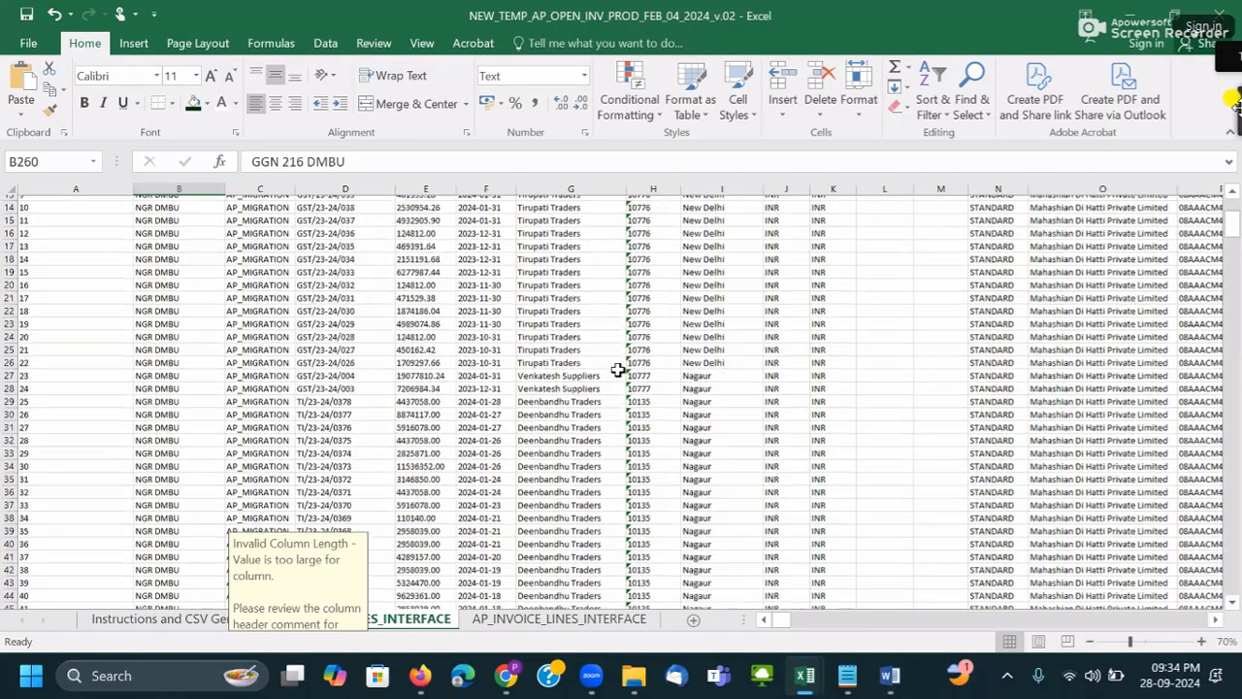
- Examine the blue-highlighted supplier sites in column I, including Nangloi, and the shaded IDR TDBU invoice rows
scroll(640, 378, down, 5)
scroll(640, 388, down, 20)
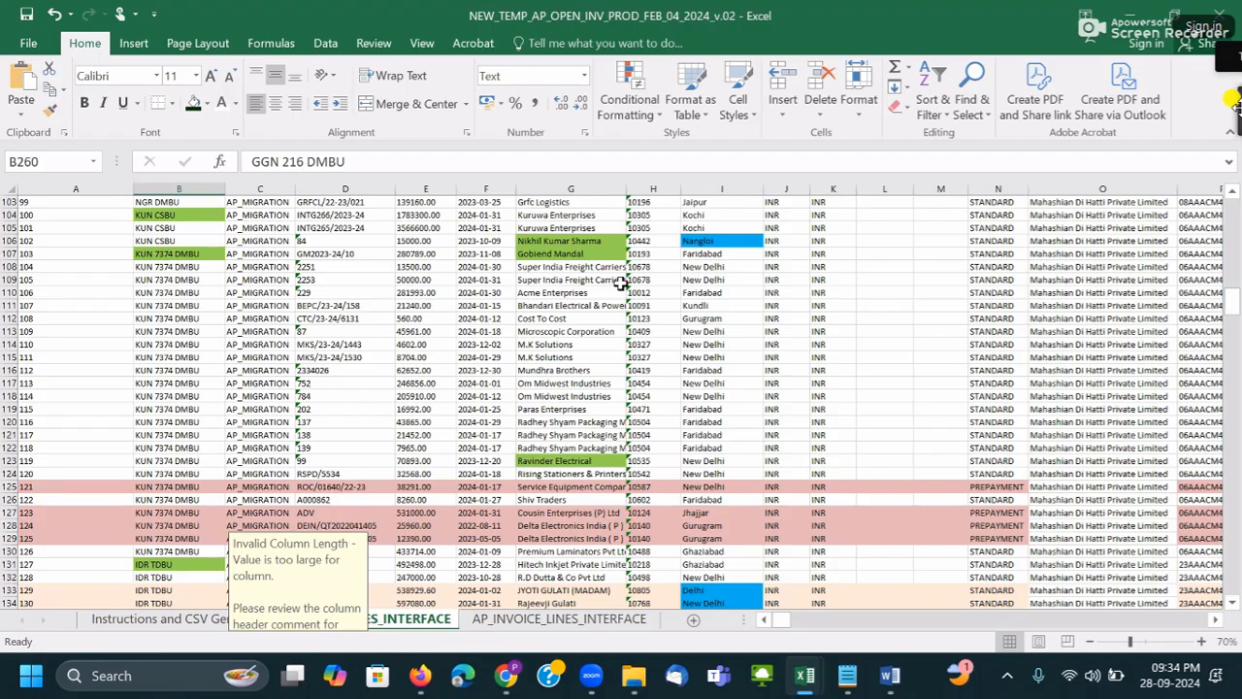
click(721, 242)
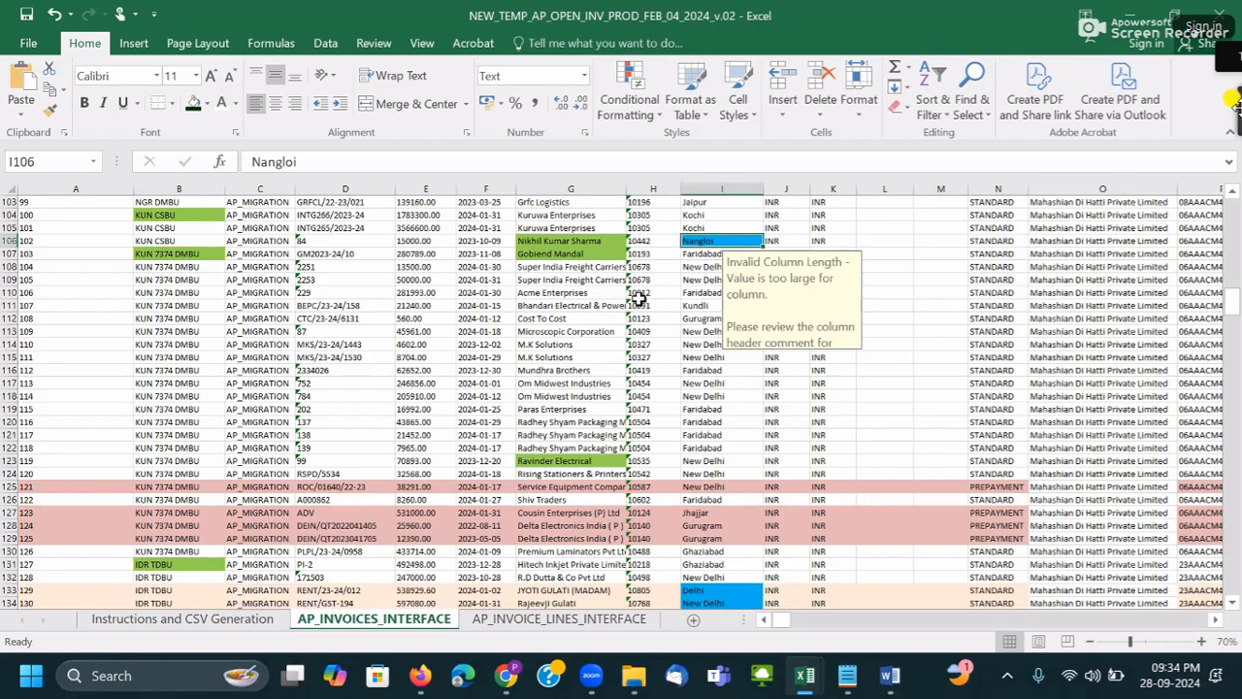
scroll(638, 299, down, 5)
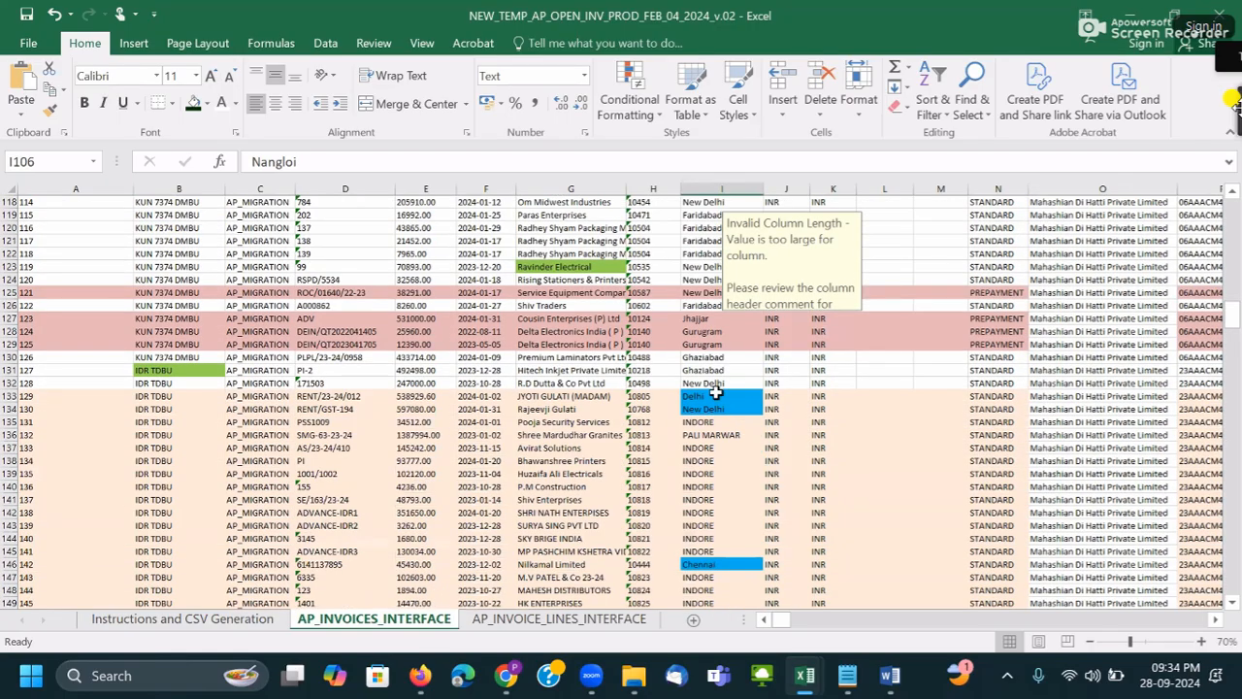
click(558, 423)
scroll(544, 437, down, 19)
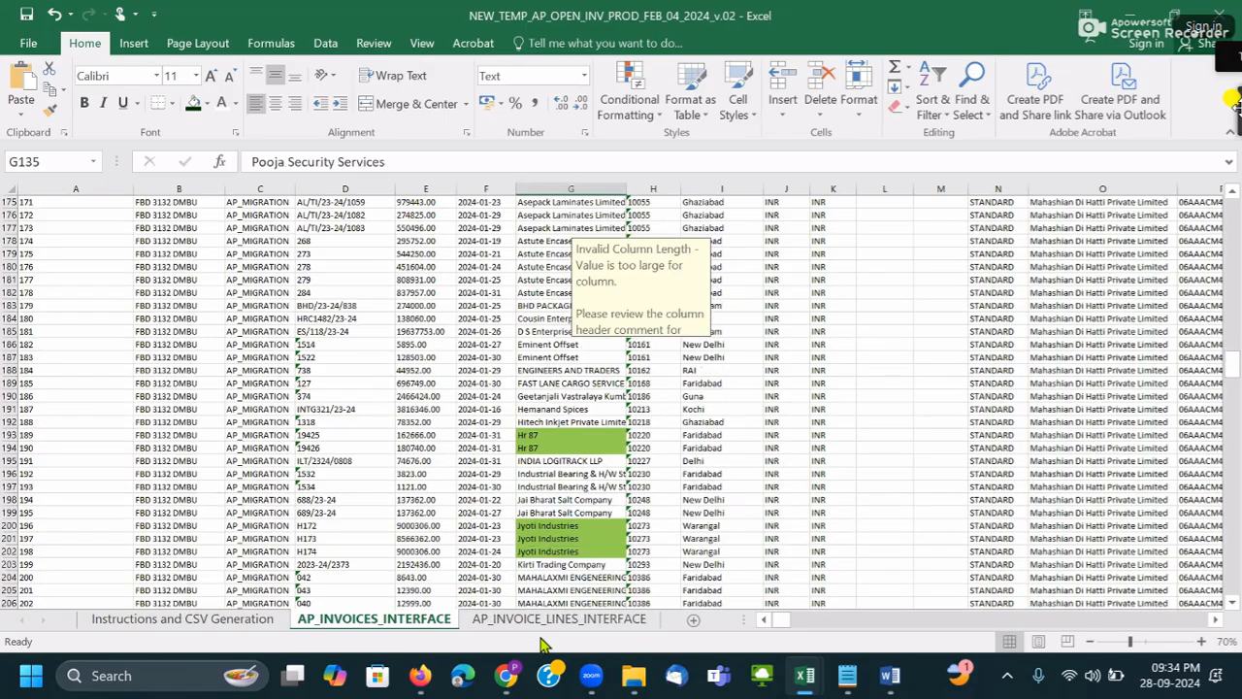
- Glance at the AP_INVOICE_LINES_INTERFACE sheet and recheck the Supplier Name column in AP_INVOICES_INTERFACE
click(532, 619)
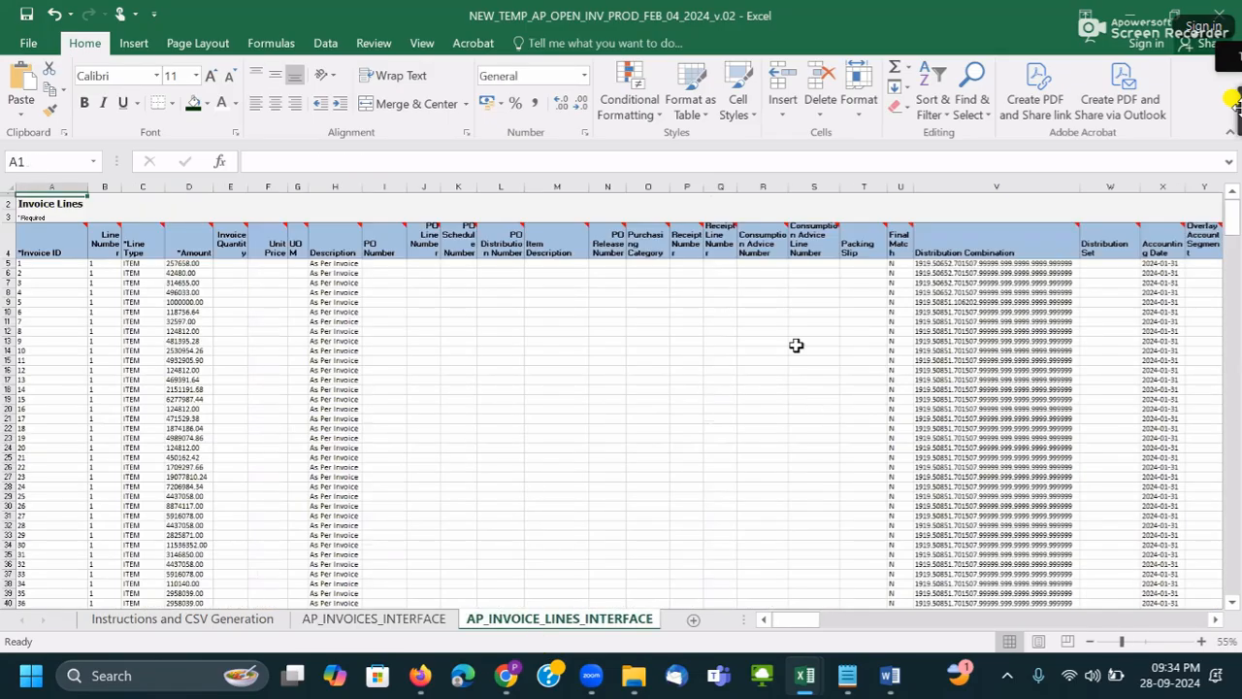
click(406, 621)
scroll(611, 505, up, 20)
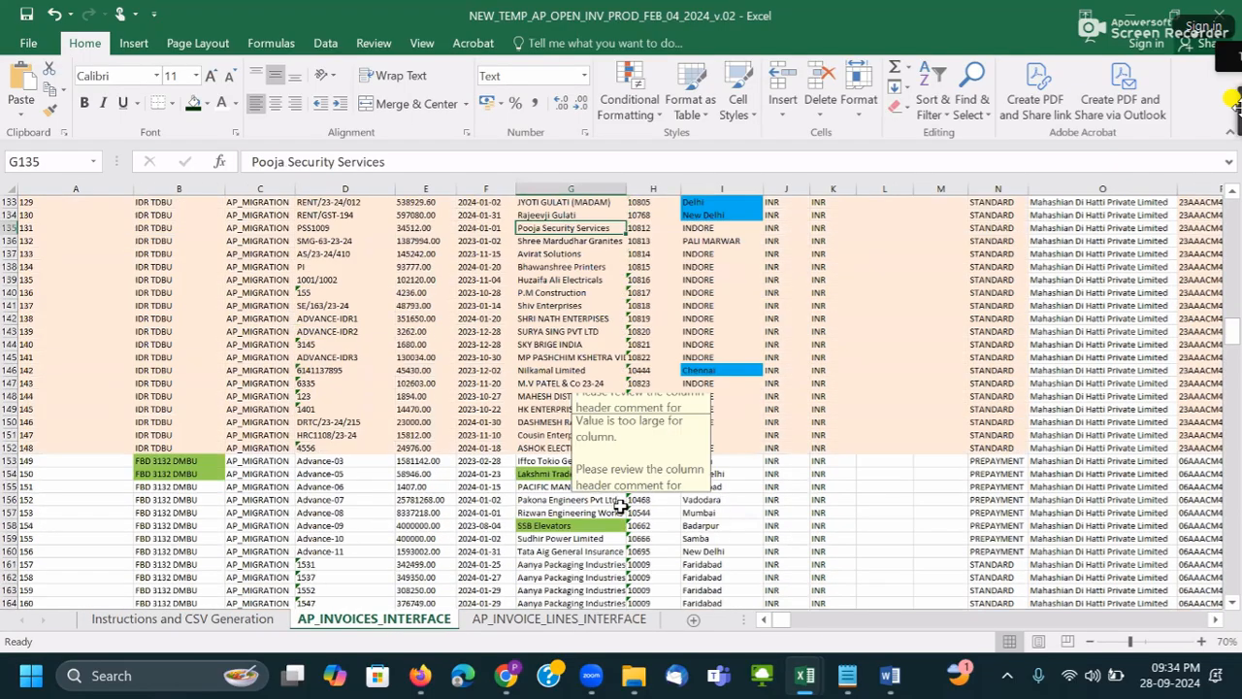
scroll(627, 474, up, 3)
click(570, 188)
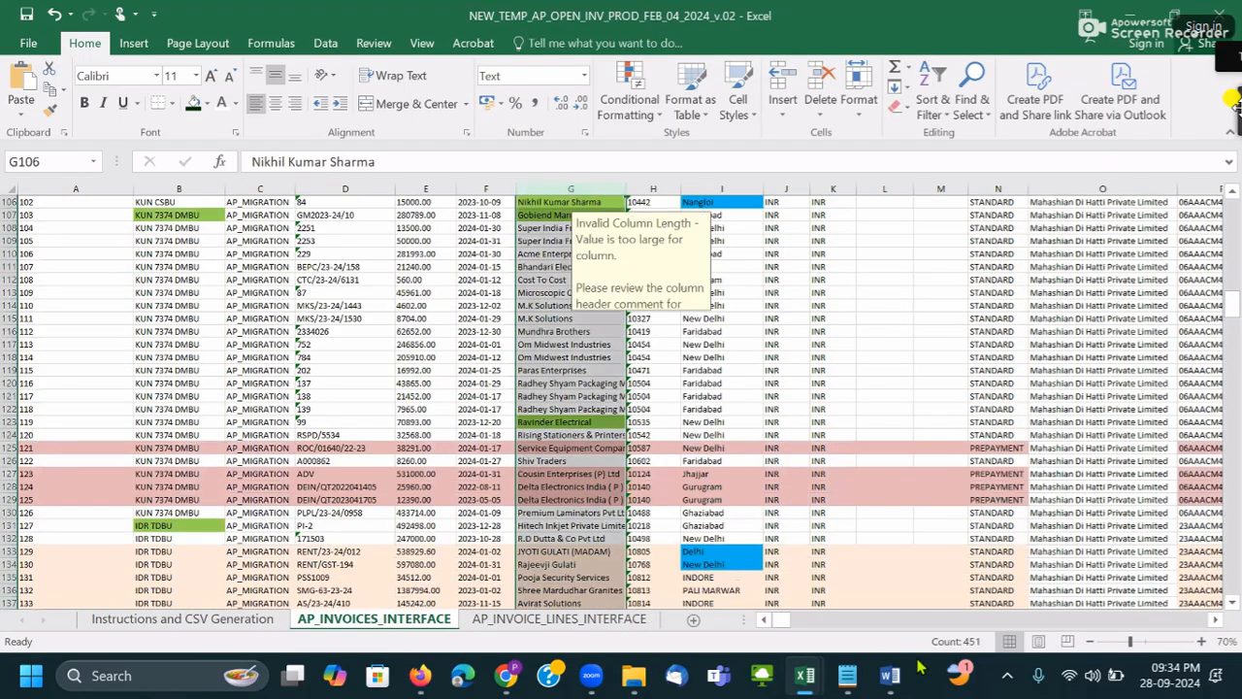
click(765, 343)
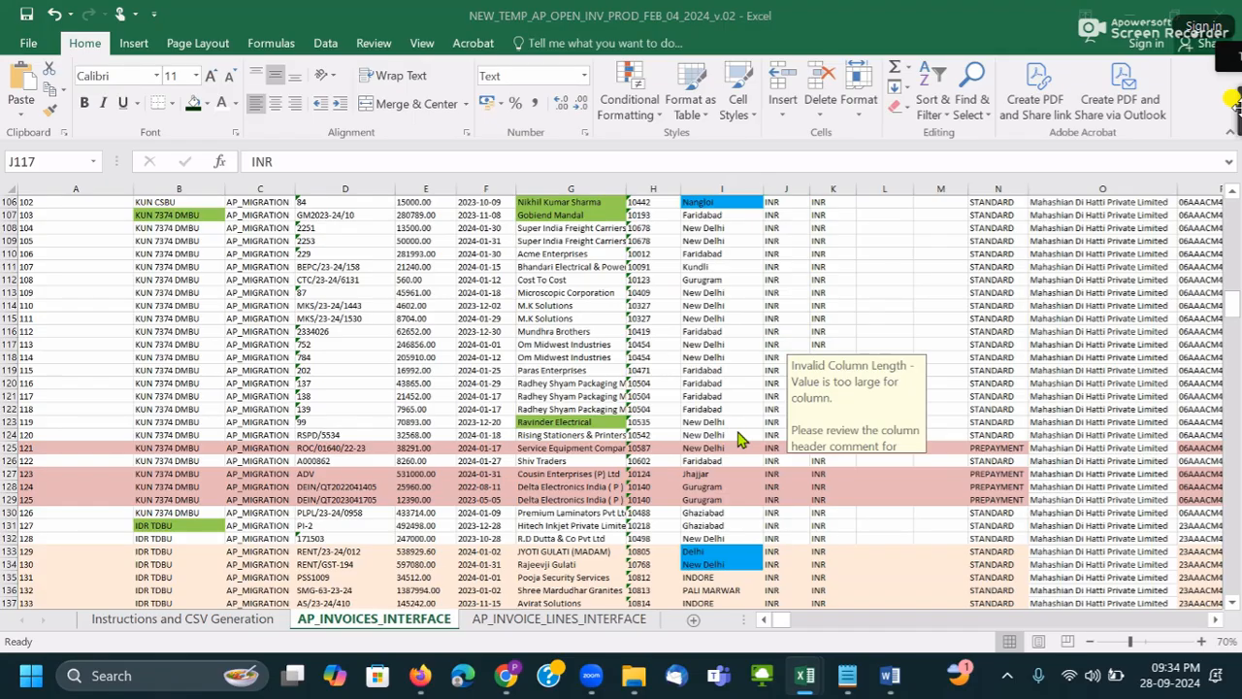
- Switch to the CLS_MDH_AP_IN_As on 2024-MAY-31 import template and view its invoice header rows
key(alt+Tab)
key(alt+Tab)
key(alt+Tab)
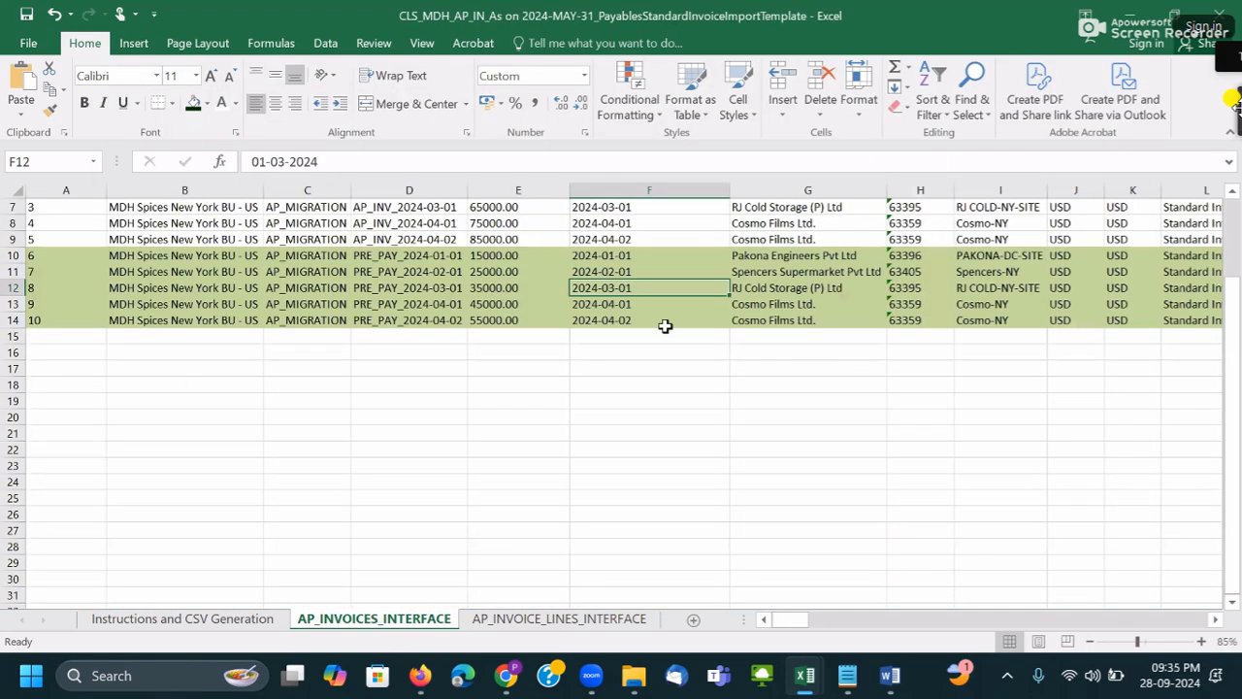
scroll(665, 326, up, 2)
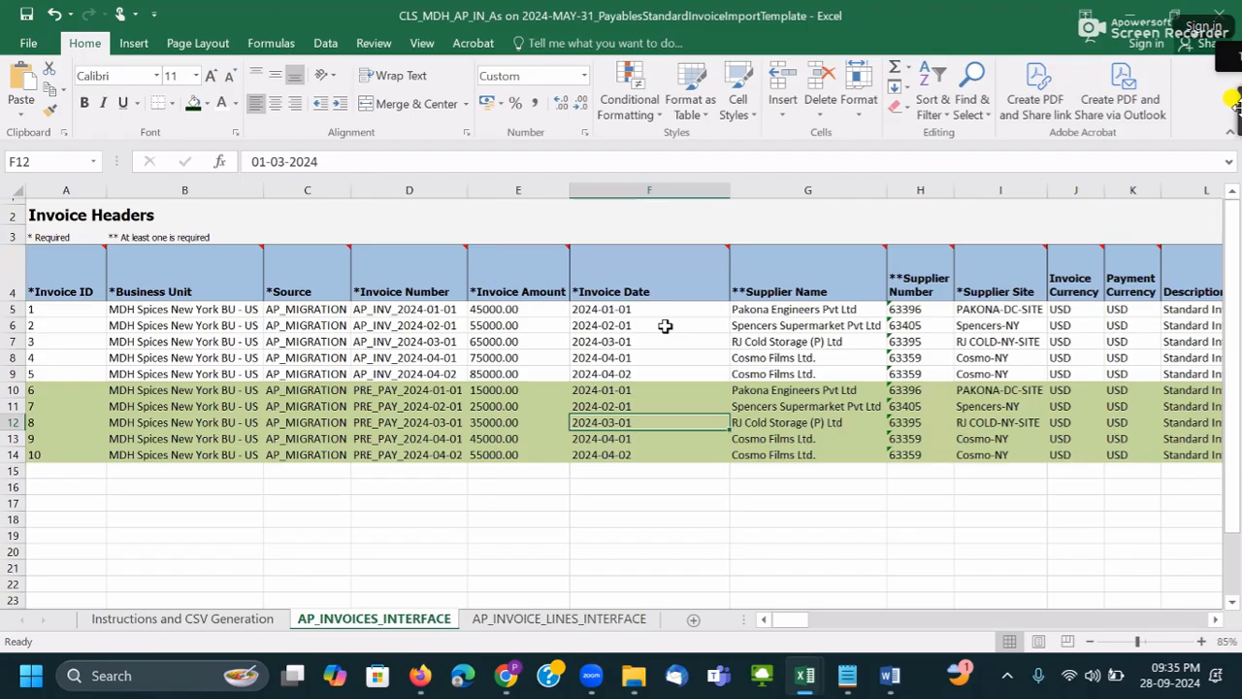
- Return to the AP Open Invoice Migration Observation Points document and reread points 4 and 5 on duplicates and the invoice source
key(alt+Tab)
key(alt+Tab)
key(alt+Tab)
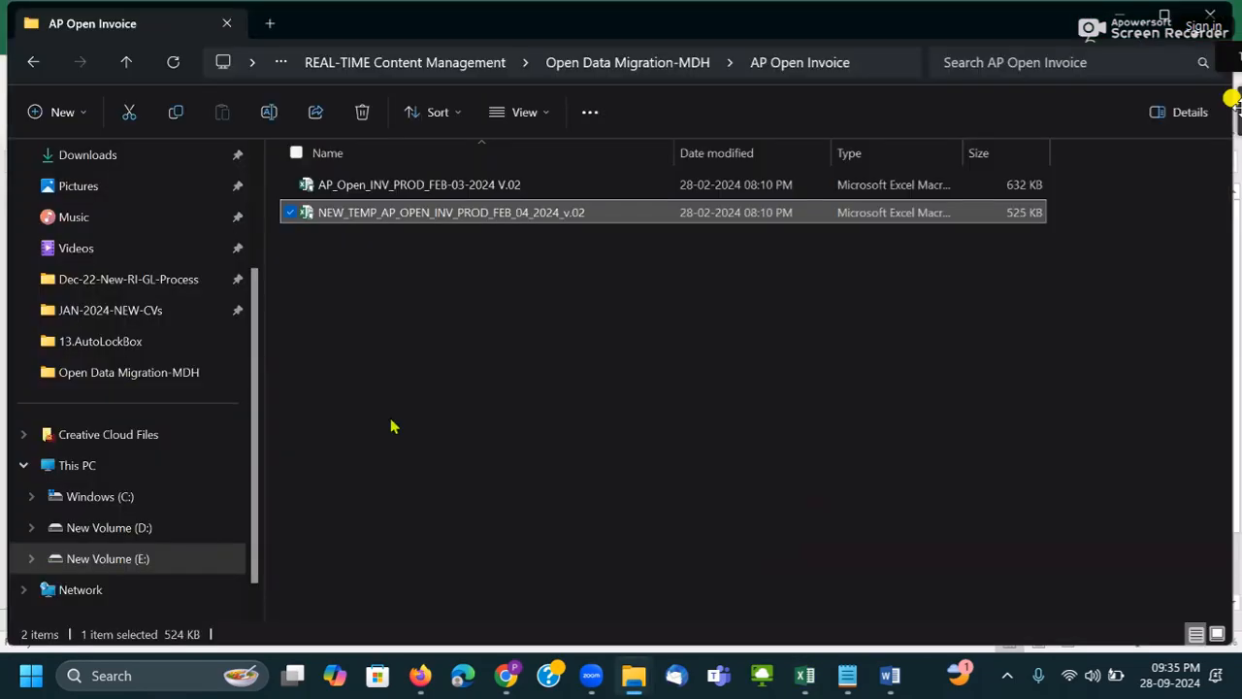
key(alt+Tab)
key(alt+Tab)
key(alt+Tab)
key(alt+Tab)
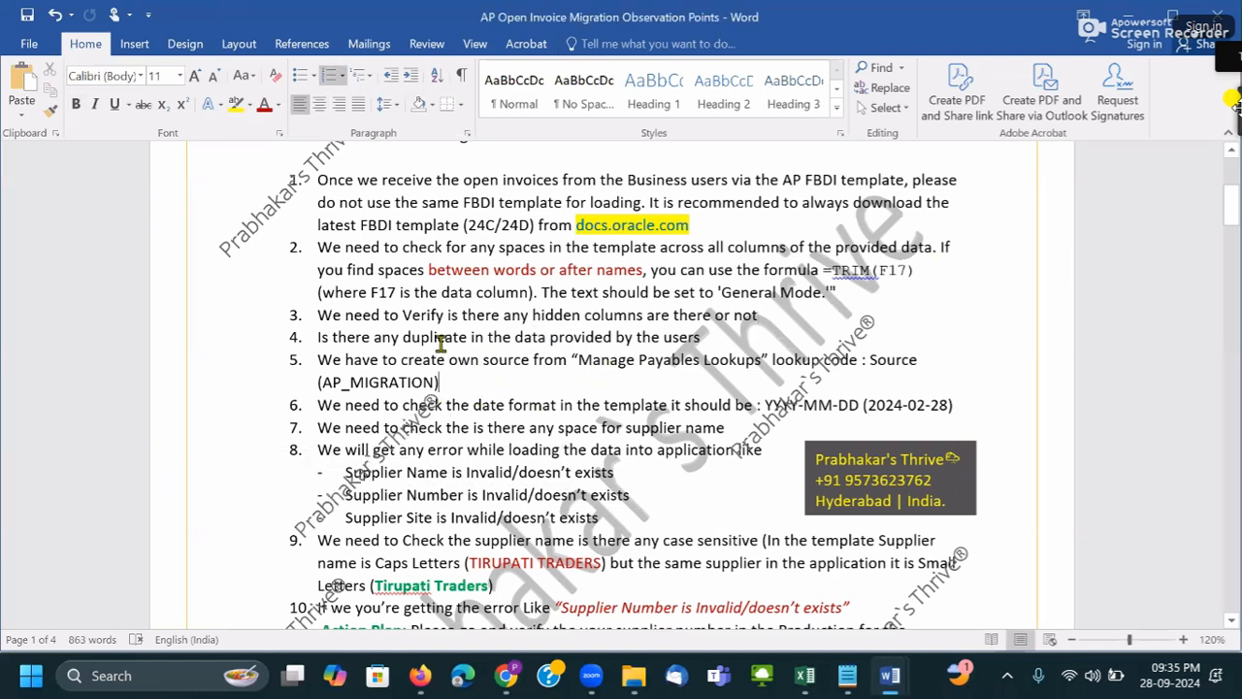
drag(321, 339, 762, 338)
click(475, 382)
drag(475, 381, 313, 357)
- Make "Manage Payables Lookups" bold in point 5 of the observation list
click(567, 359)
drag(578, 359, 764, 360)
key(ctrl+b)
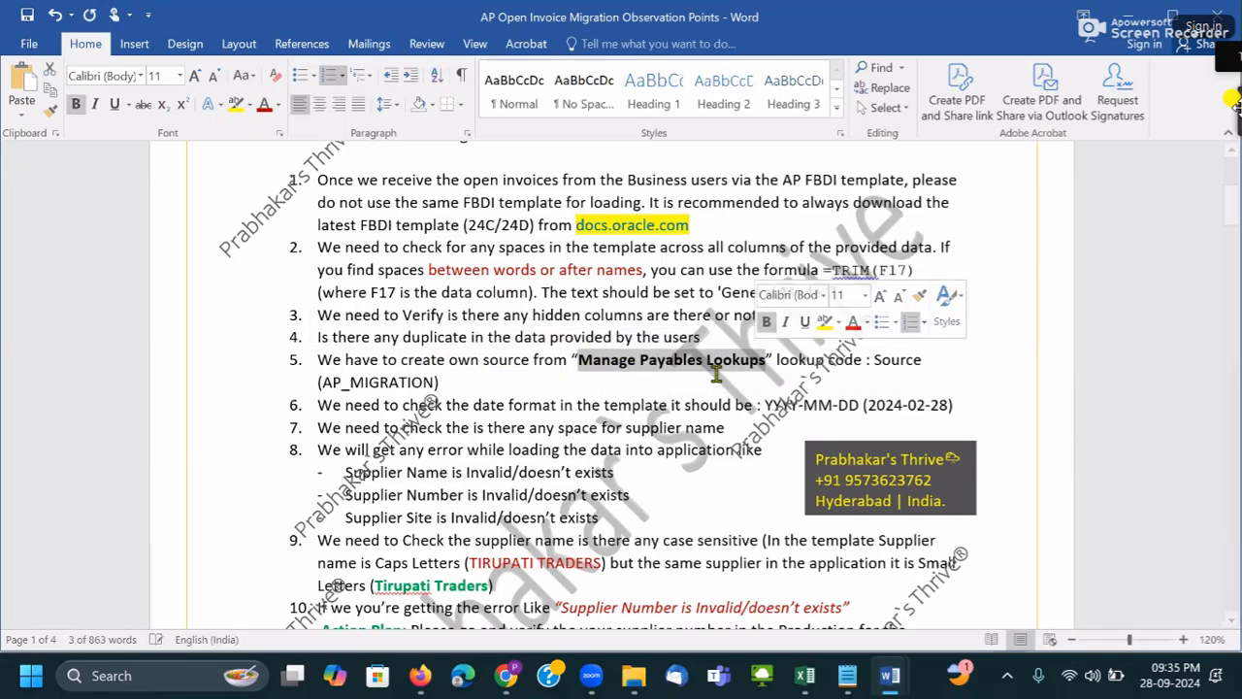
click(578, 371)
- Review the AP_MIGRATION source in point 5 and the YYYY-MM-DD date format requirement in point 6
scroll(578, 371, down, 1)
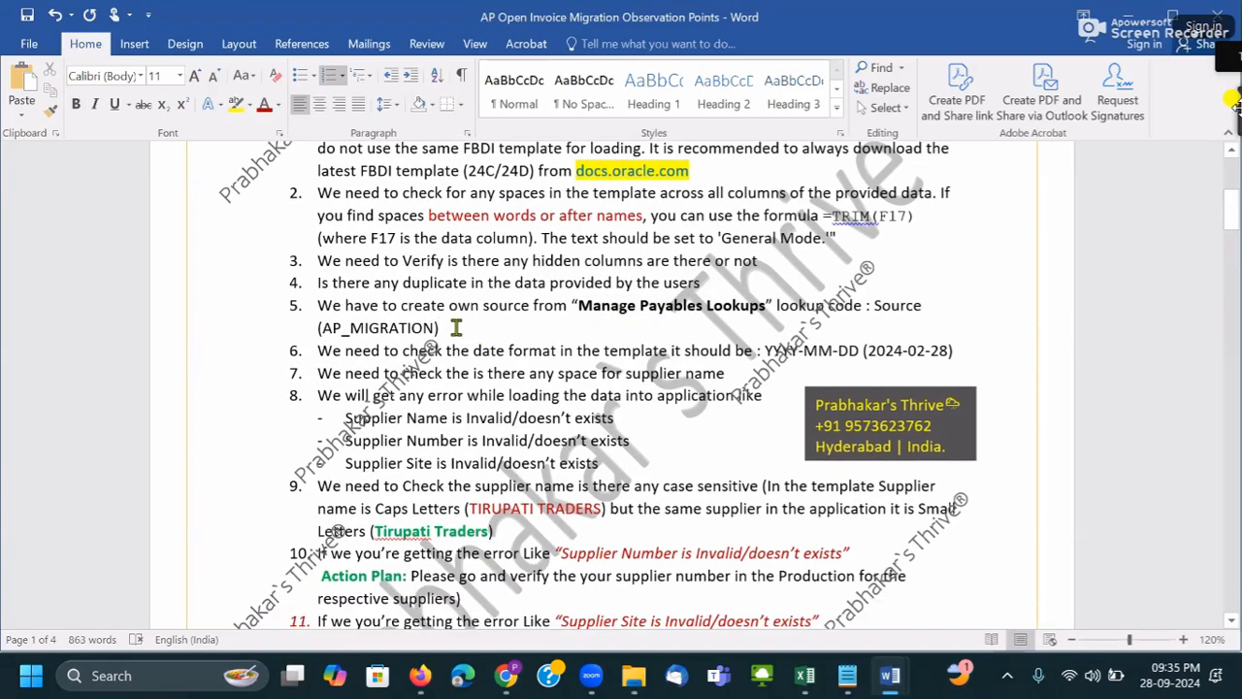
drag(456, 328, 321, 327)
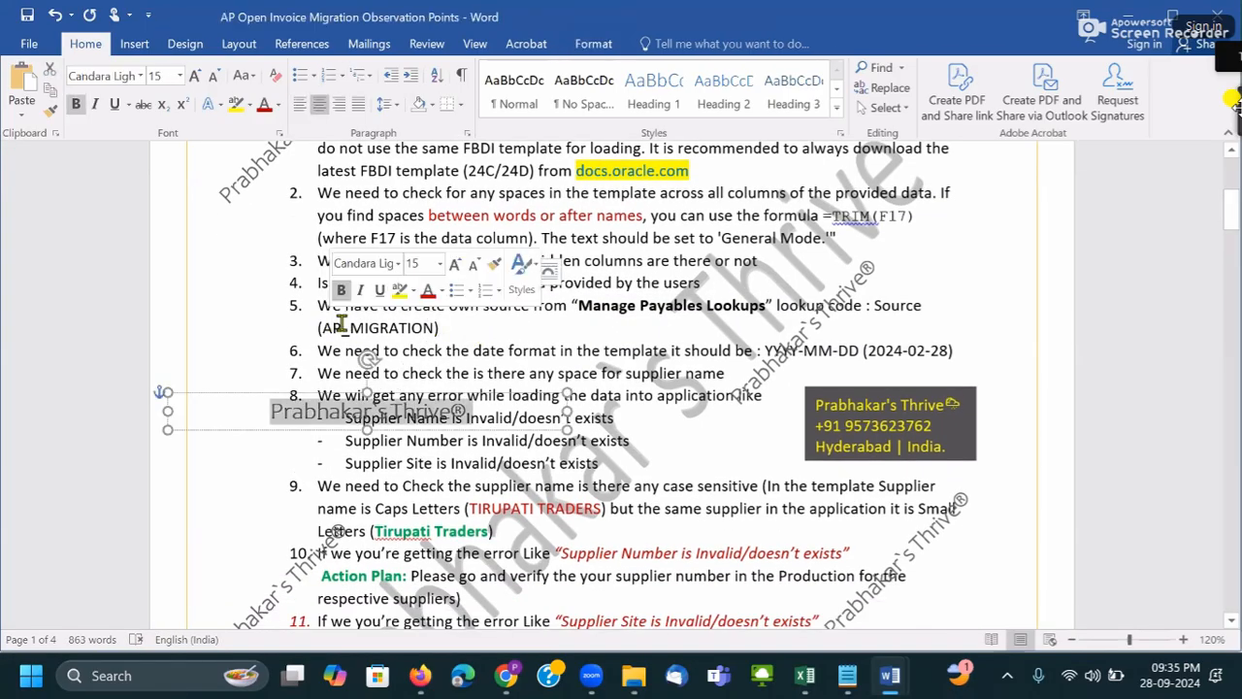
click(450, 329)
drag(873, 304, 922, 306)
click(392, 308)
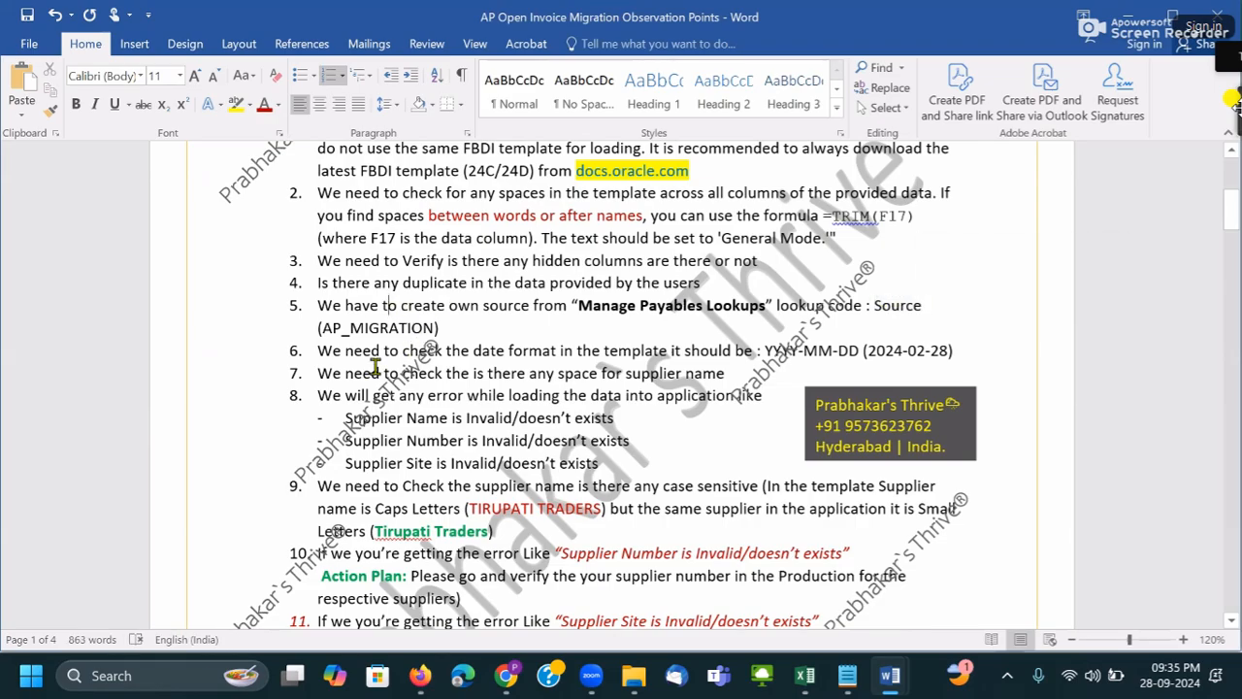
click(347, 359)
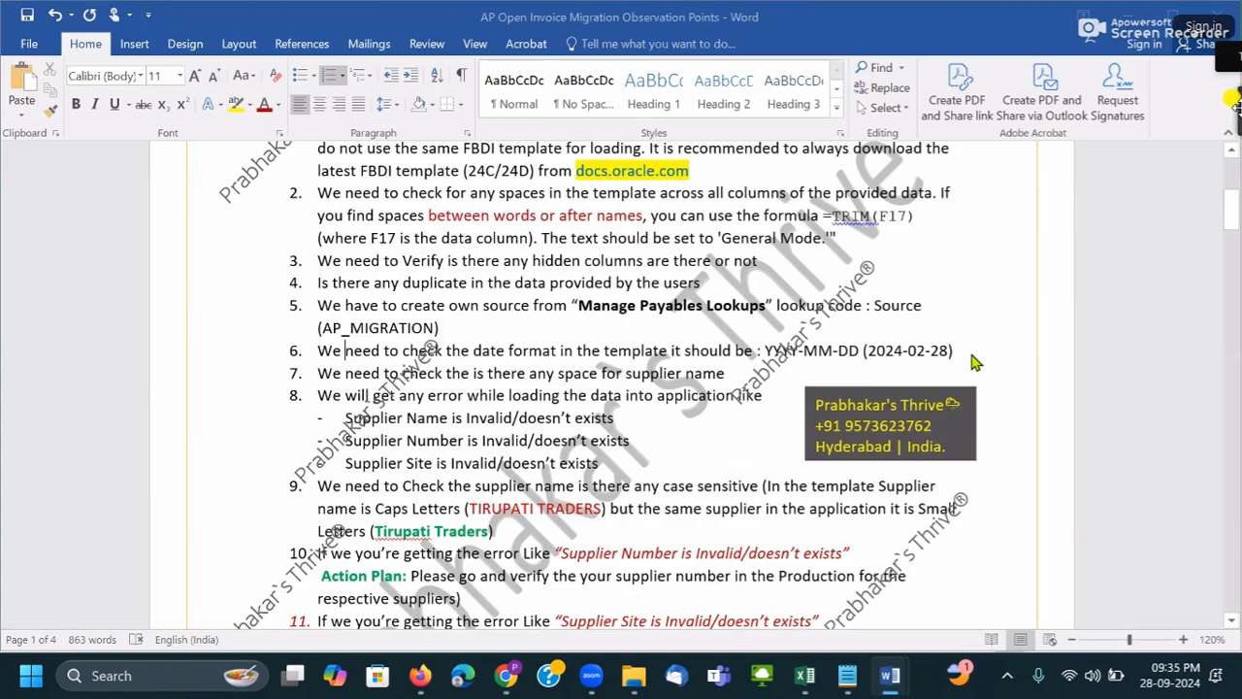
- Switch to the CLS_MDH_AP_IN import template and check the format of the Invoice Date entries in column F
key(alt+Tab)
key(alt+Tab)
drag(599, 315, 602, 456)
click(616, 345)
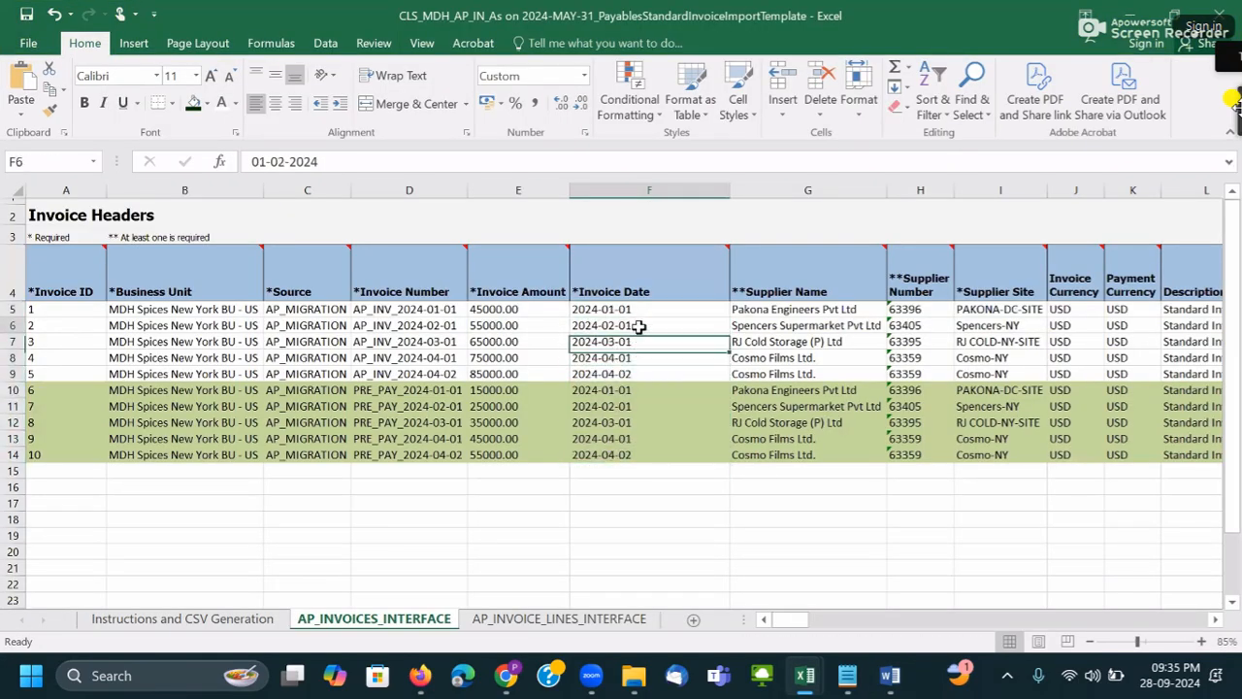
- Check the Accounting Date entries in column X for the standard and prepayment invoice rows of the template
key(Right)
key(Right)
key(Right)
key(Right)
key(Right)
key(Right)
key(Right)
key(Right)
key(Right)
key(Right)
key(Right)
key(Right)
key(Right)
key(Right)
key(Right)
key(Right)
key(Right)
key(Right)
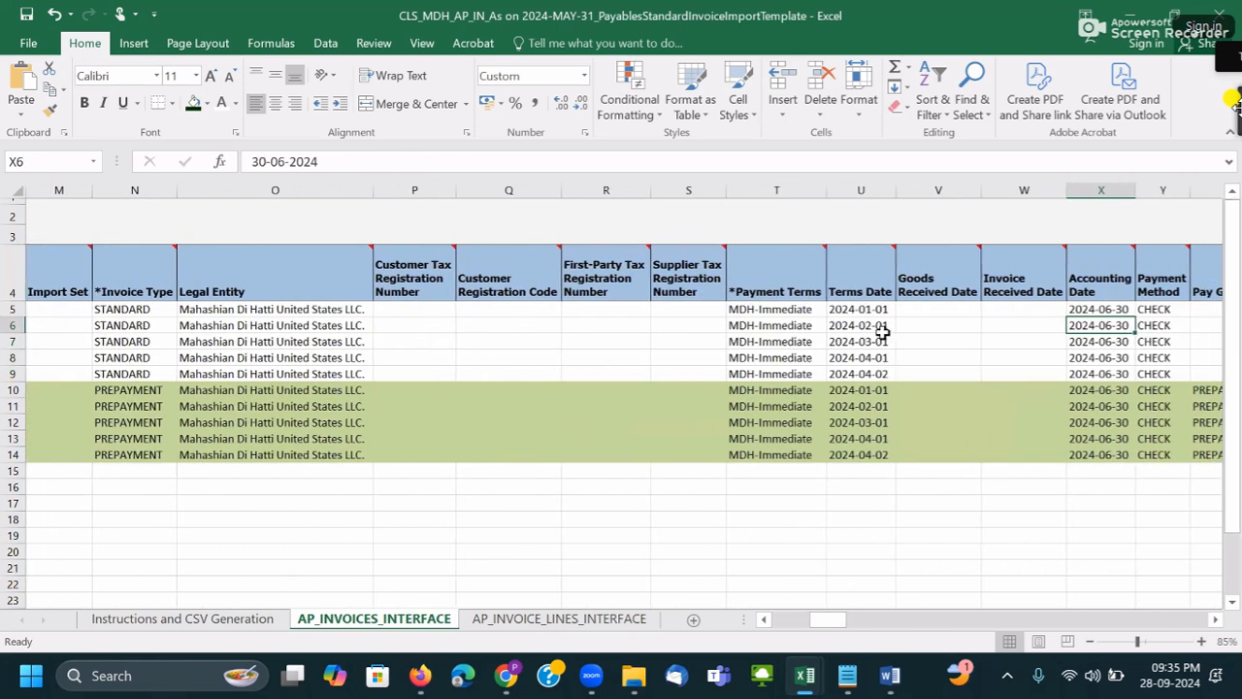
key(Right)
drag(1103, 311, 1126, 454)
key(alt)
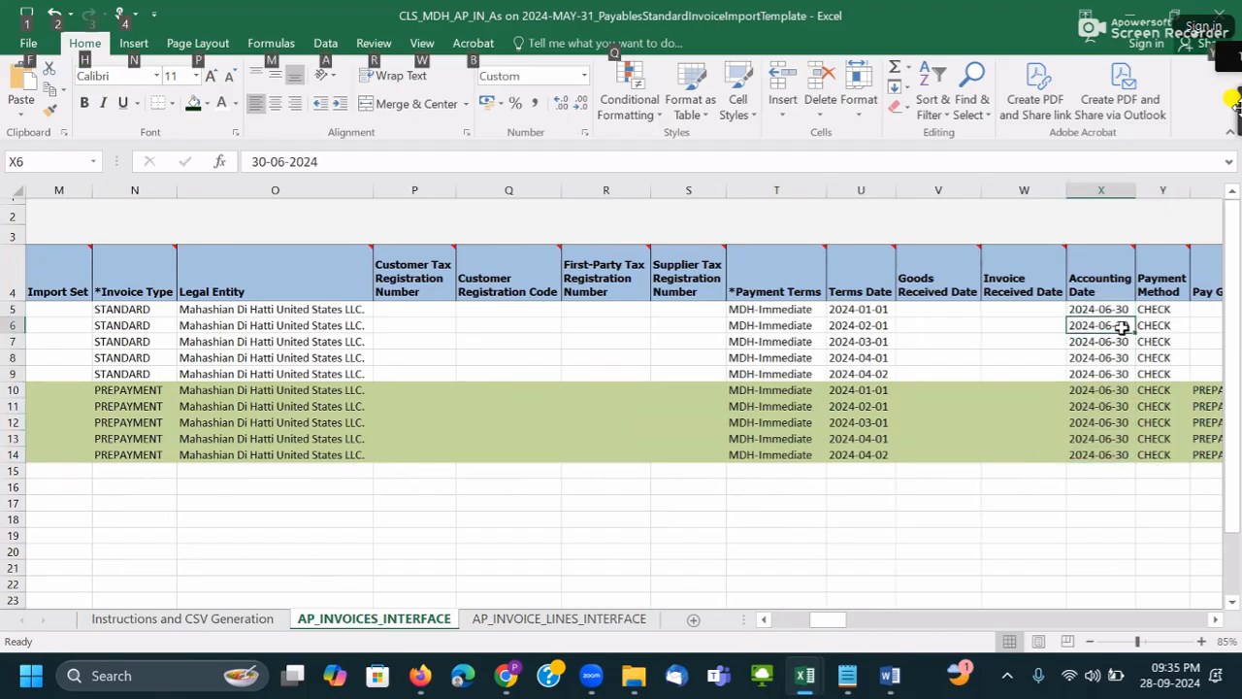
- Switch to the Real-Time Topics JAN-2024 workbook and show the start of the AP-Open-Data cutover checklist
key(alt+Tab)
key(alt+Tab)
key(alt+Tab)
key(alt+Tab)
key(alt+Tab)
key(alt+Tab)
key(alt+Tab)
key(alt+Tab)
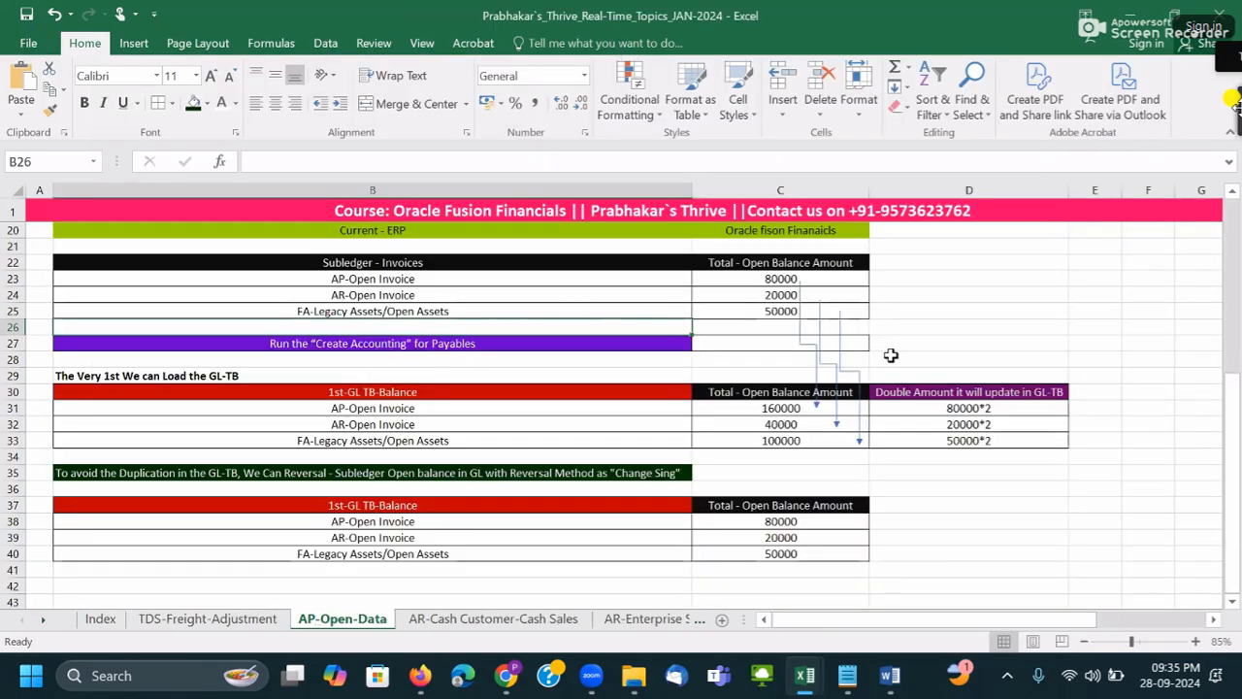
scroll(892, 367, up, 4)
scroll(893, 367, up, 3)
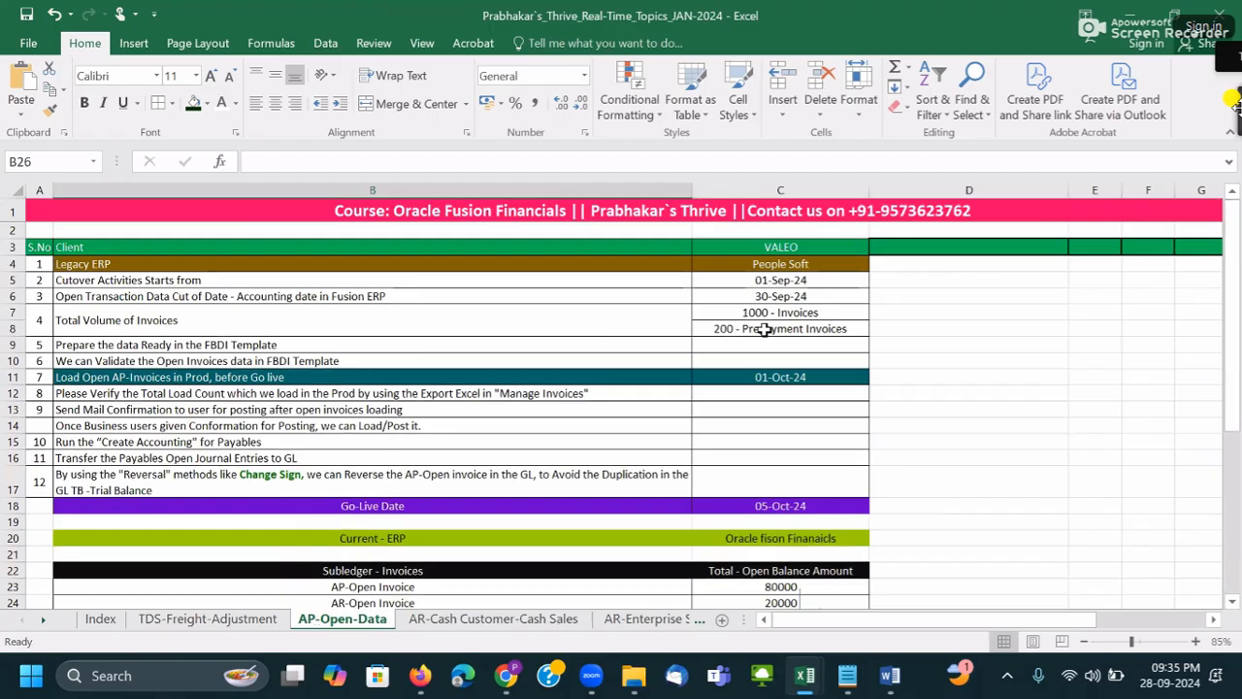
- Review the AP-Open-Data checklist, focusing on the open transaction cut-off and accounting date in row 6
click(533, 391)
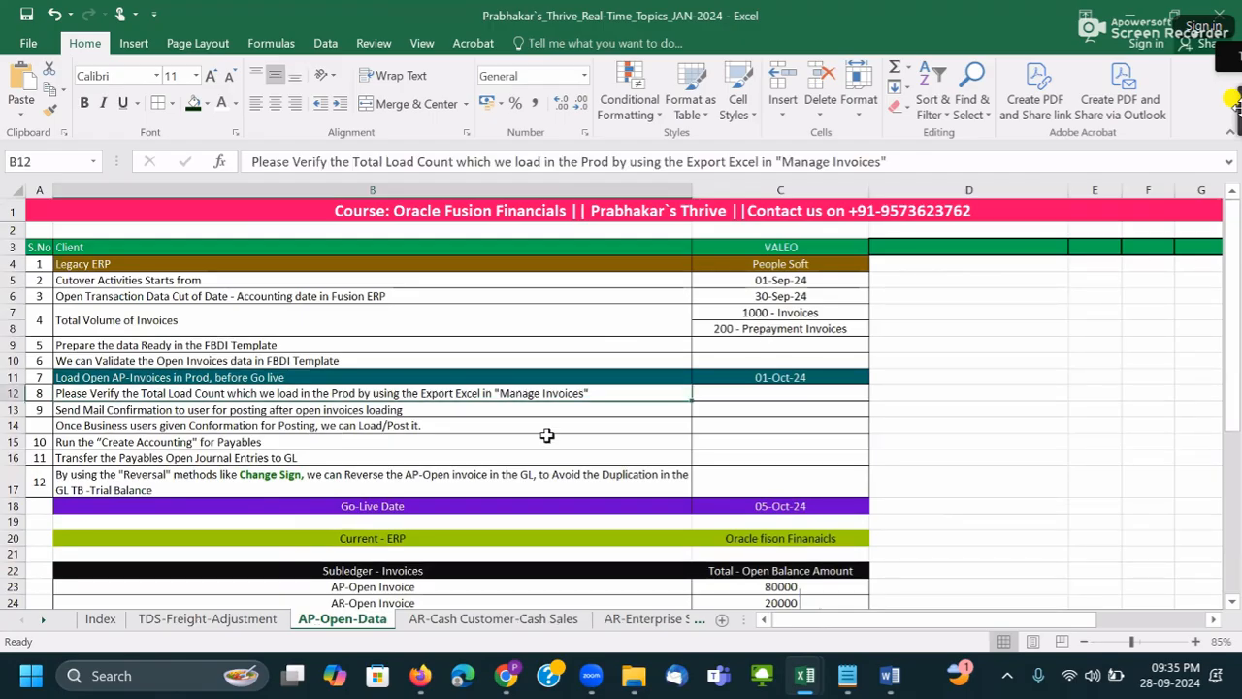
scroll(546, 436, down, 6)
scroll(546, 436, down, 2)
scroll(546, 435, up, 8)
click(441, 297)
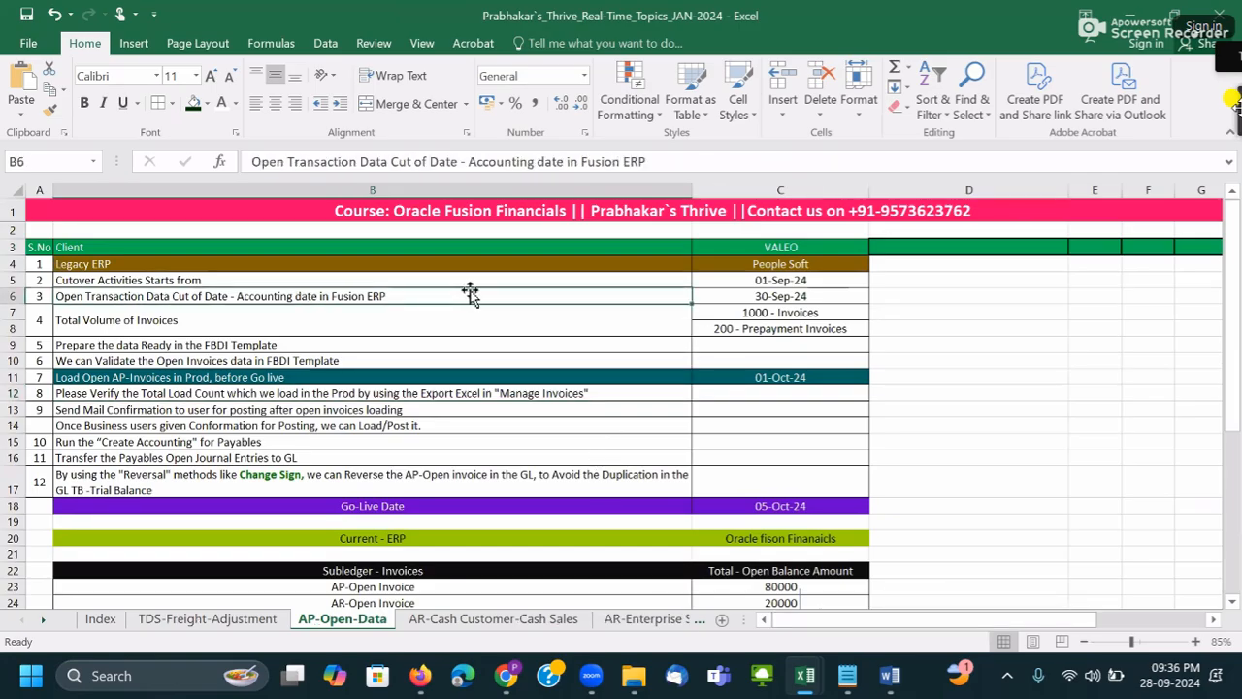
click(742, 296)
key(Right)
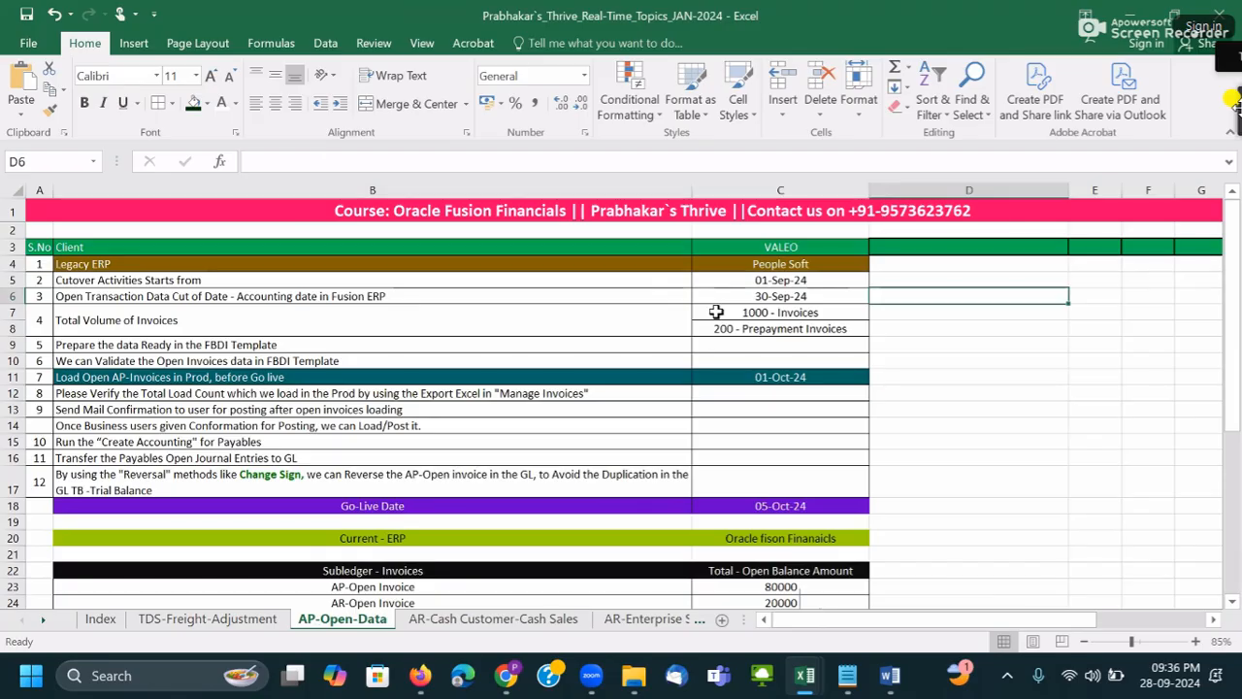
- Switch to the AP_Open_INV_PROD_FEB-03-2024 V.02 workbook and return to the first rows of AP_INVOICES_INTERFACE
key(alt+Tab)
key(alt+Tab)
key(alt+Tab)
key(alt+Tab)
key(alt+Tab)
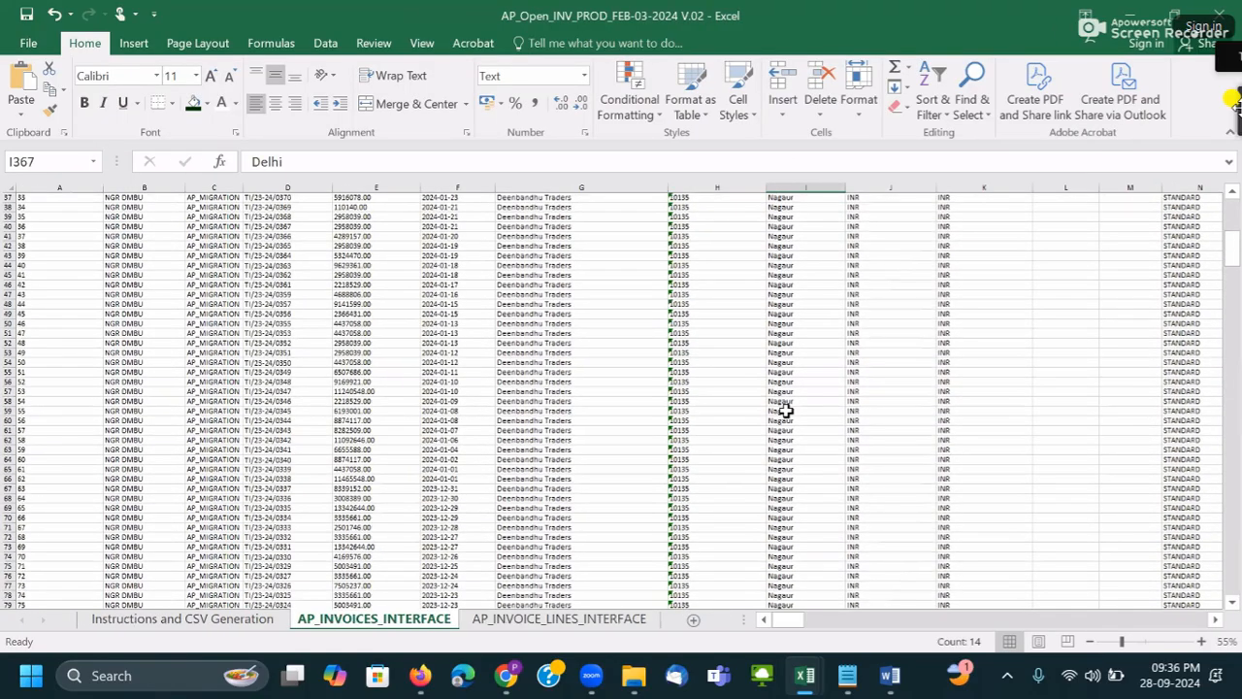
key(ctrl+Home)
click(983, 323)
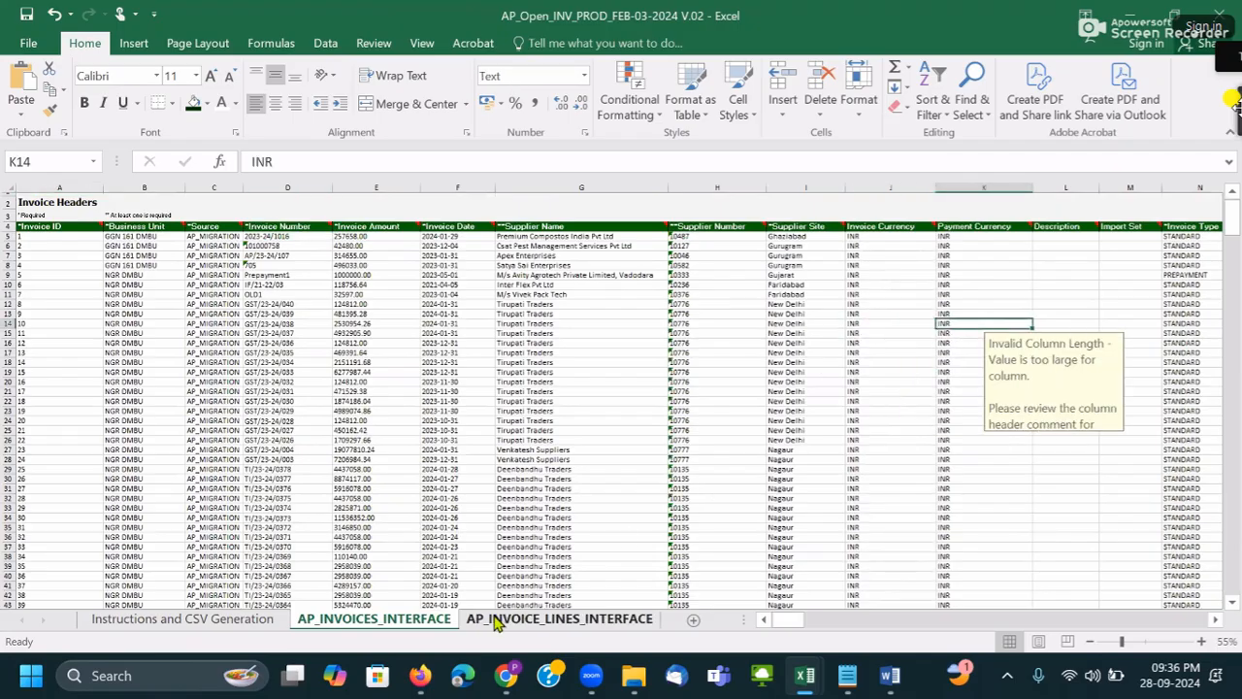
- Examine the Accounting Date entries in column X down through the production invoice rows
key(Right)
key(Right)
key(Right)
key(Right)
key(Right)
key(Right)
key(Right)
key(Right)
key(Right)
key(Right)
key(Right)
key(Right)
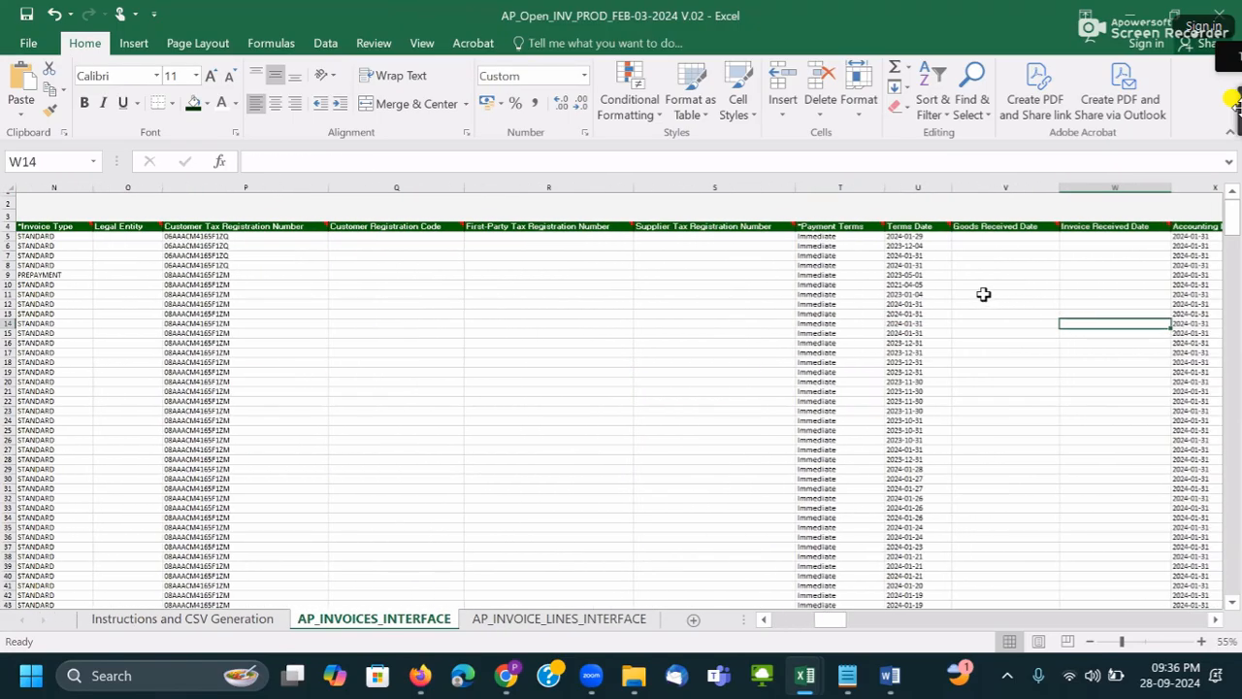
click(1207, 254)
key(Right)
key(Right)
drag(887, 257, 896, 635)
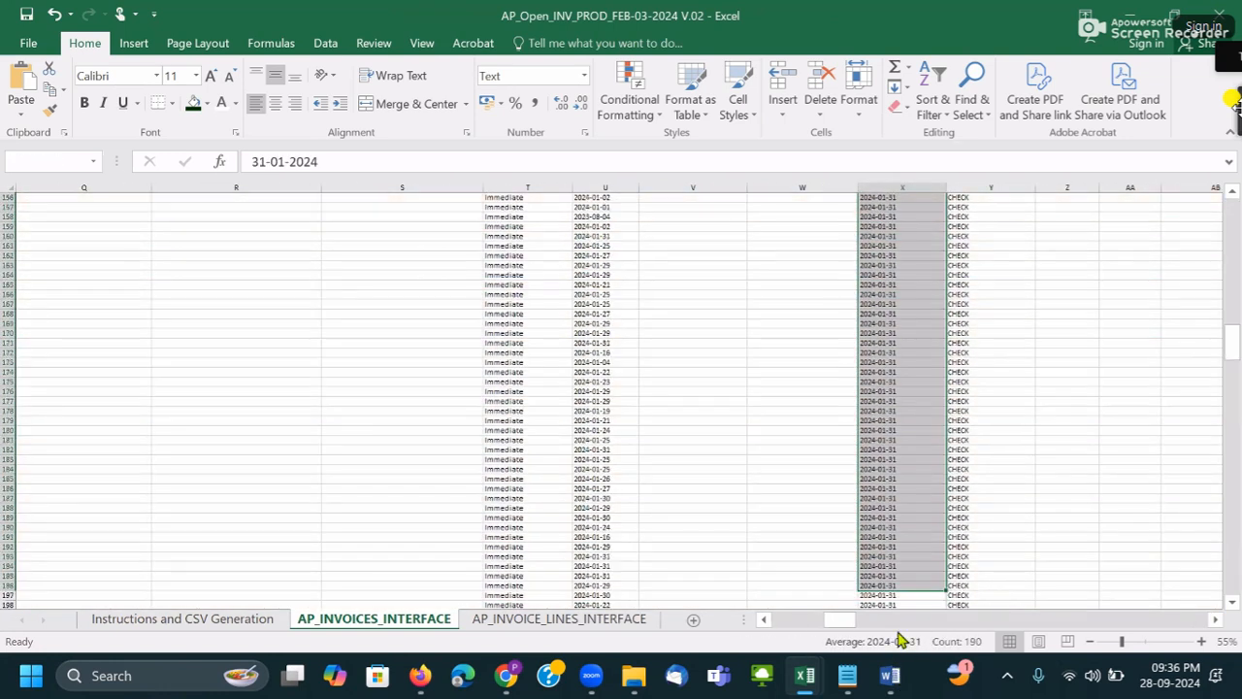
- Return to the first production invoice rows and go back across to the Invoice Number, Amount and Date columns
click(898, 449)
click(592, 485)
scroll(593, 466, up, 20)
scroll(599, 446, up, 20)
click(598, 267)
key(Left)
key(Left)
key(Left)
key(Left)
key(Left)
key(Left)
key(Left)
key(Left)
key(Left)
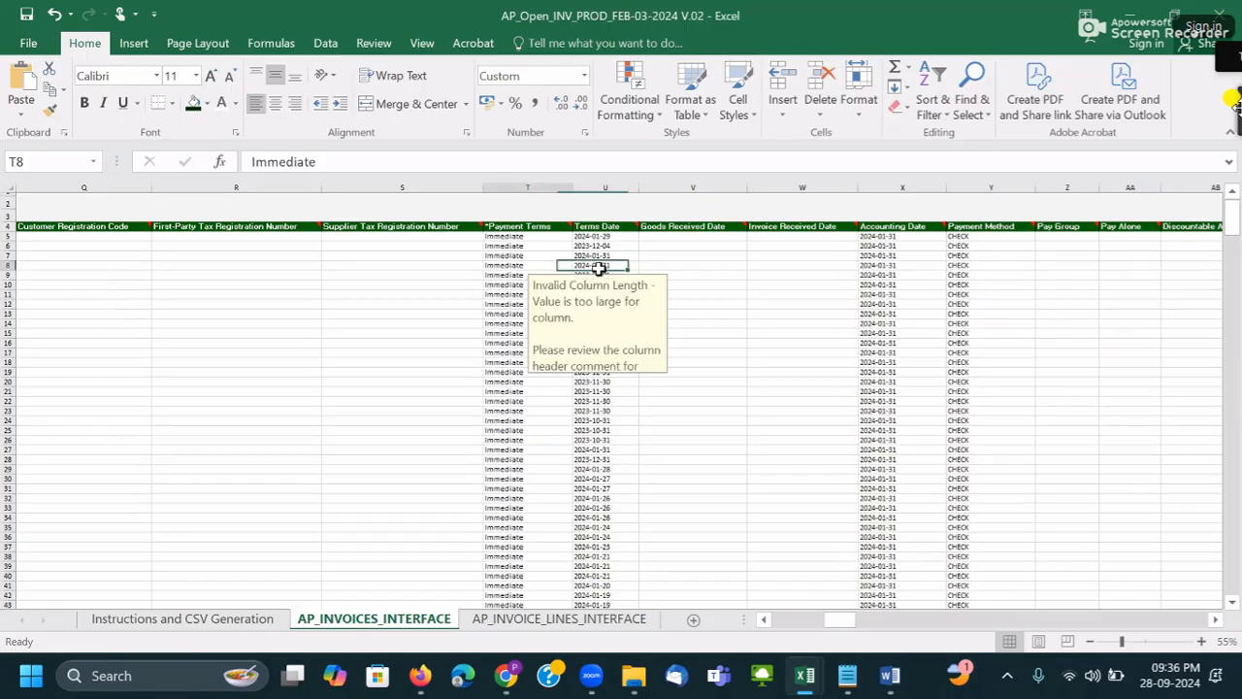
key(Left)
key(Left)
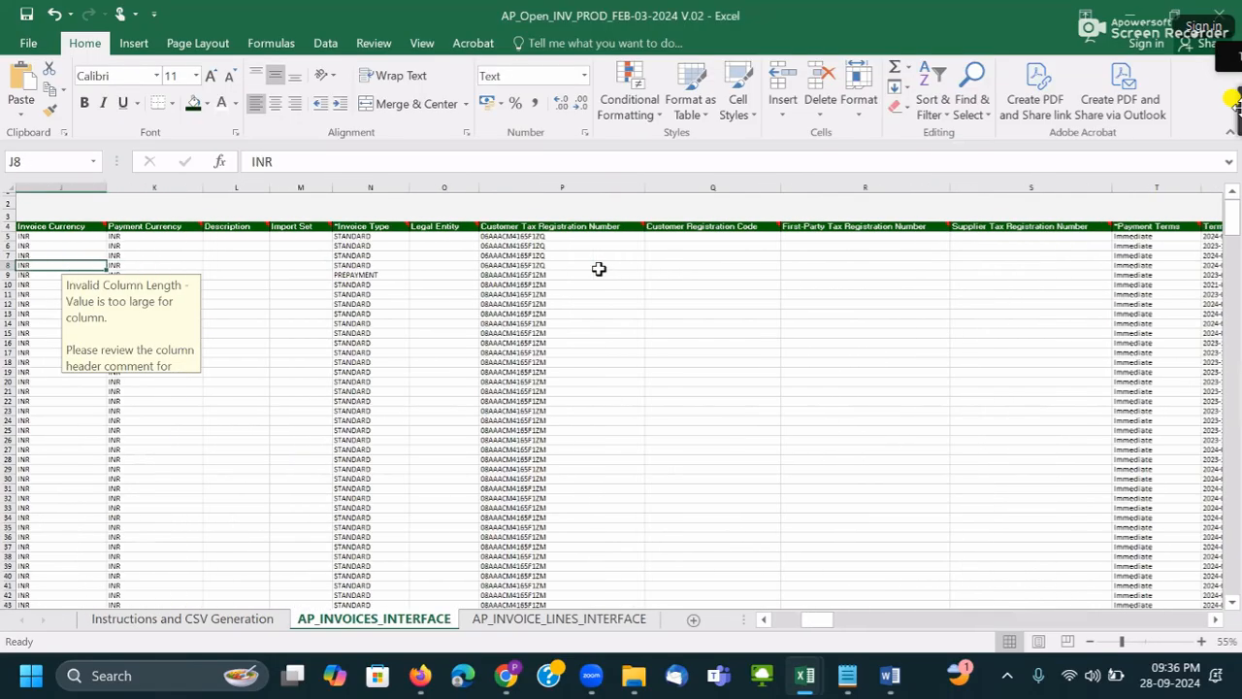
key(Left)
key(Left)
key(Left)
key(Left)
key(Left)
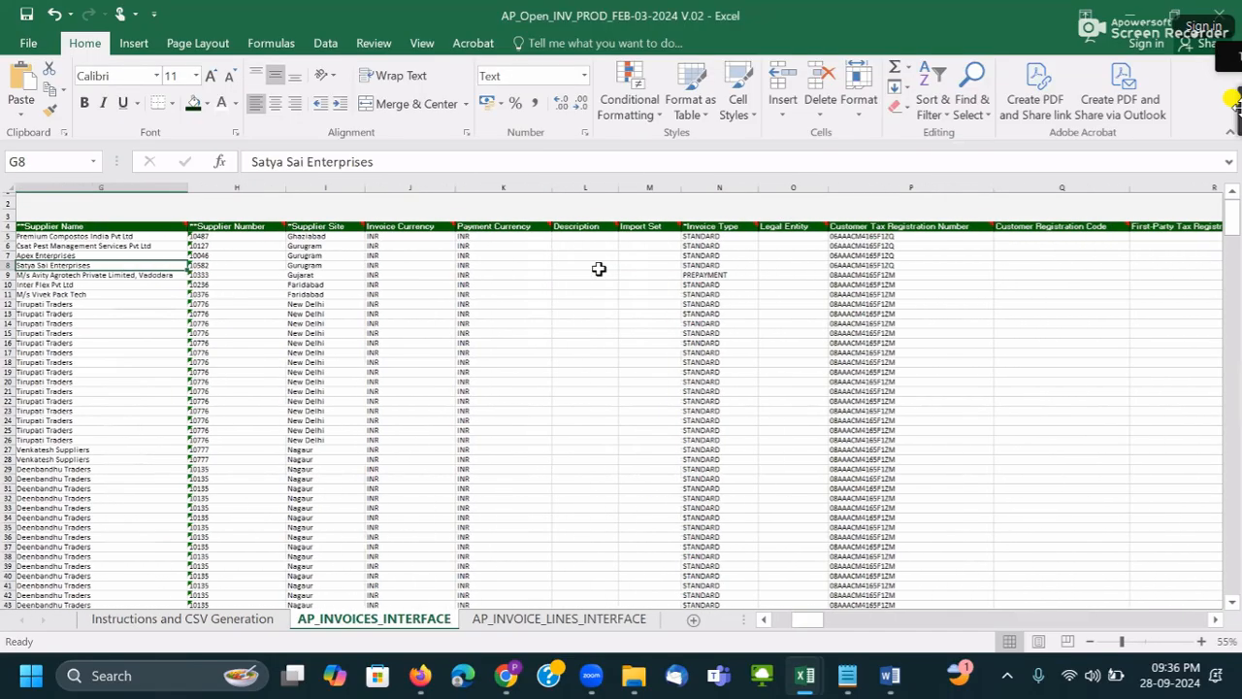
key(Left)
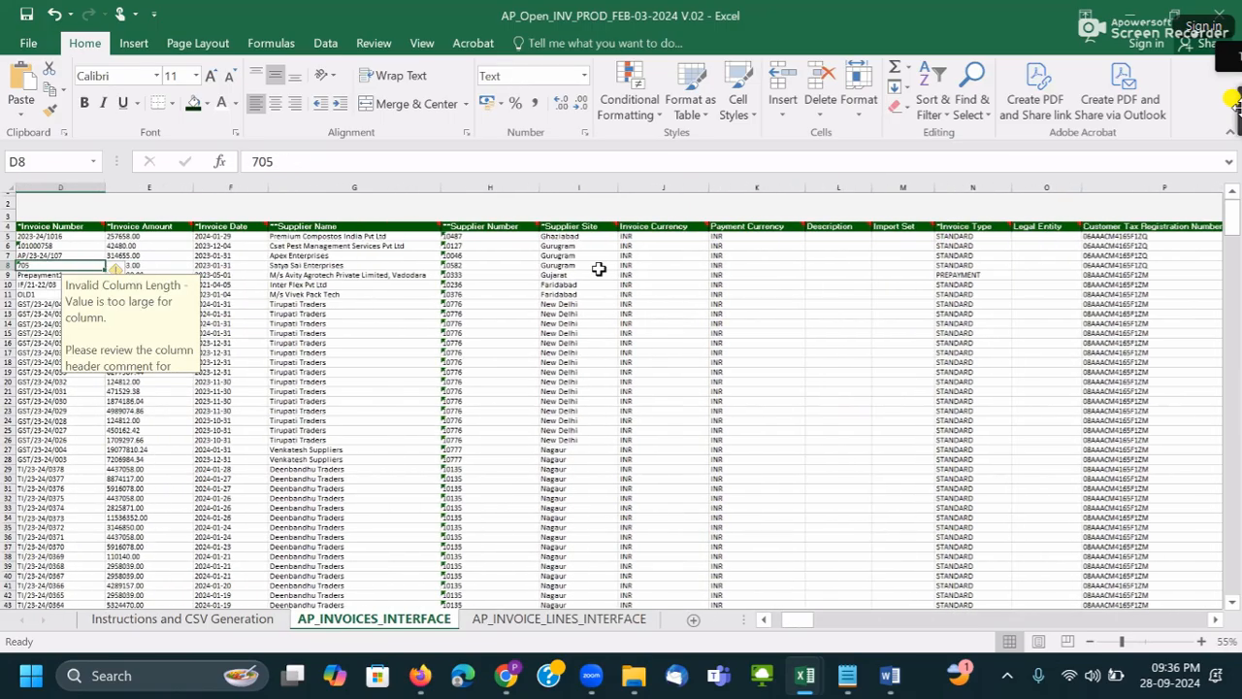
- Examine the Invoice Date entries in column F from the first invoice rows down to row 51
drag(243, 236, 244, 345)
click(219, 257)
click(209, 303)
click(217, 362)
click(215, 410)
click(223, 286)
click(223, 430)
click(222, 498)
scroll(213, 505, down, 3)
click(218, 506)
scroll(217, 506, down, 4)
click(222, 479)
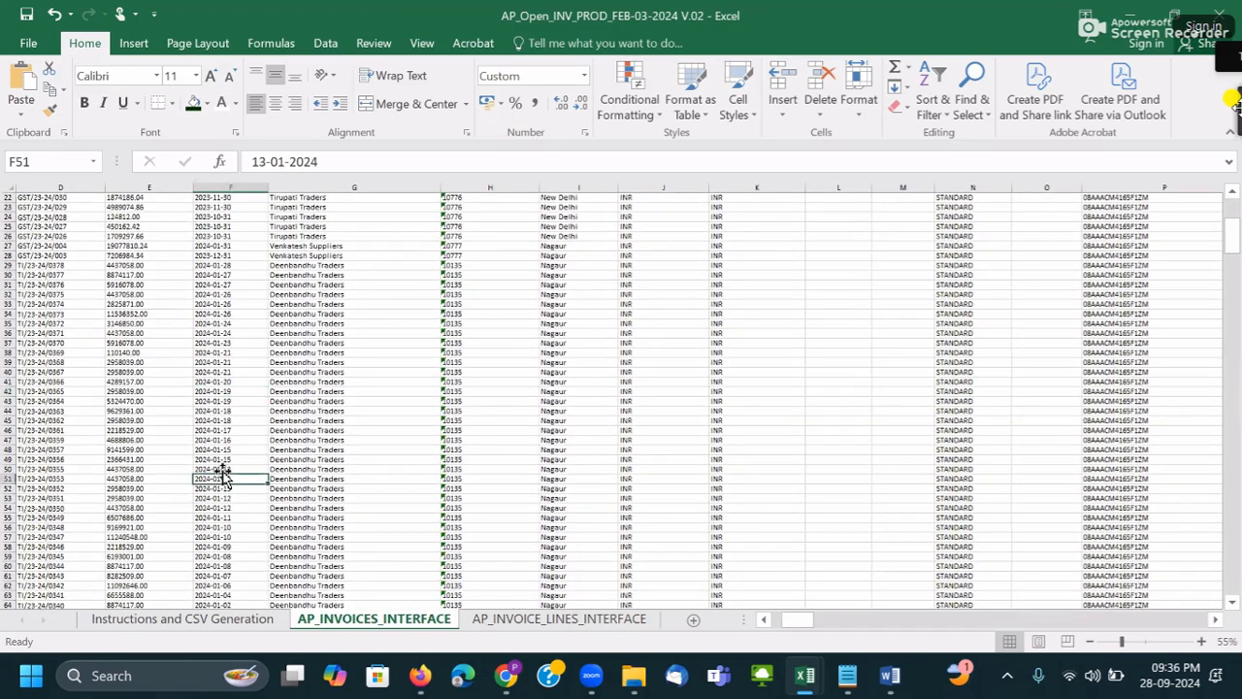
- Check the varying Invoice Dates in the Deenbandhu Traders rows, returning to the Tirupati Traders rows above
click(235, 342)
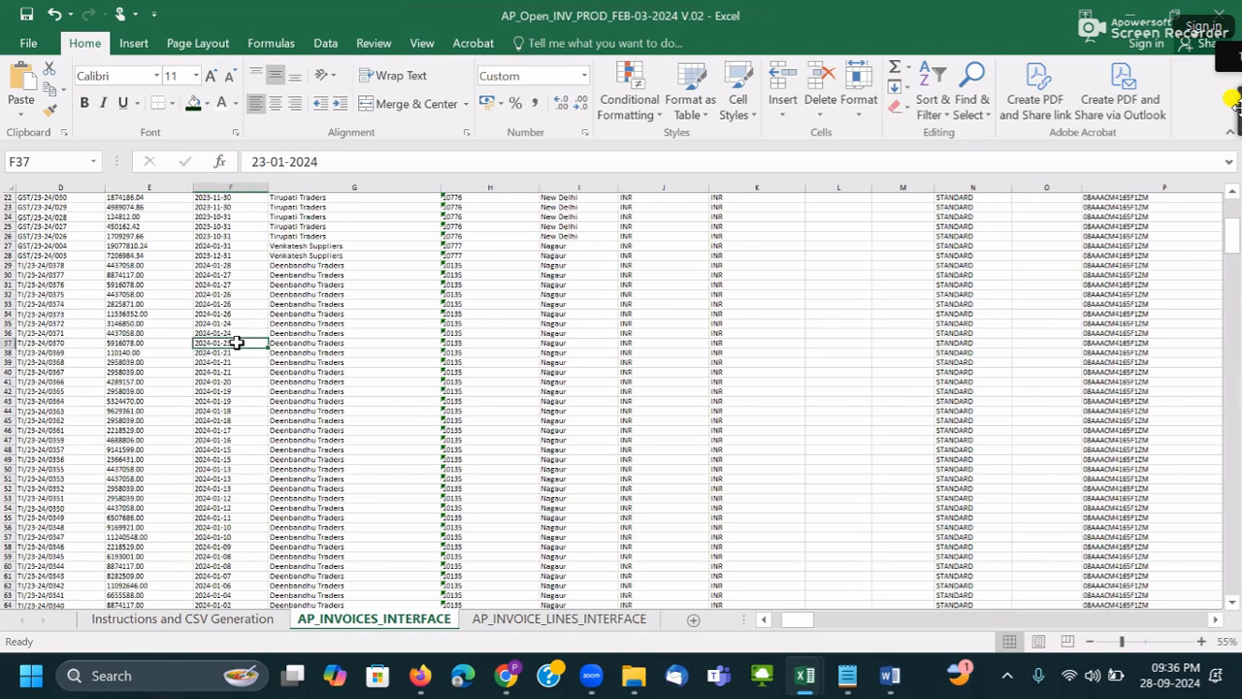
click(216, 449)
scroll(258, 466, down, 4)
drag(223, 459, 226, 476)
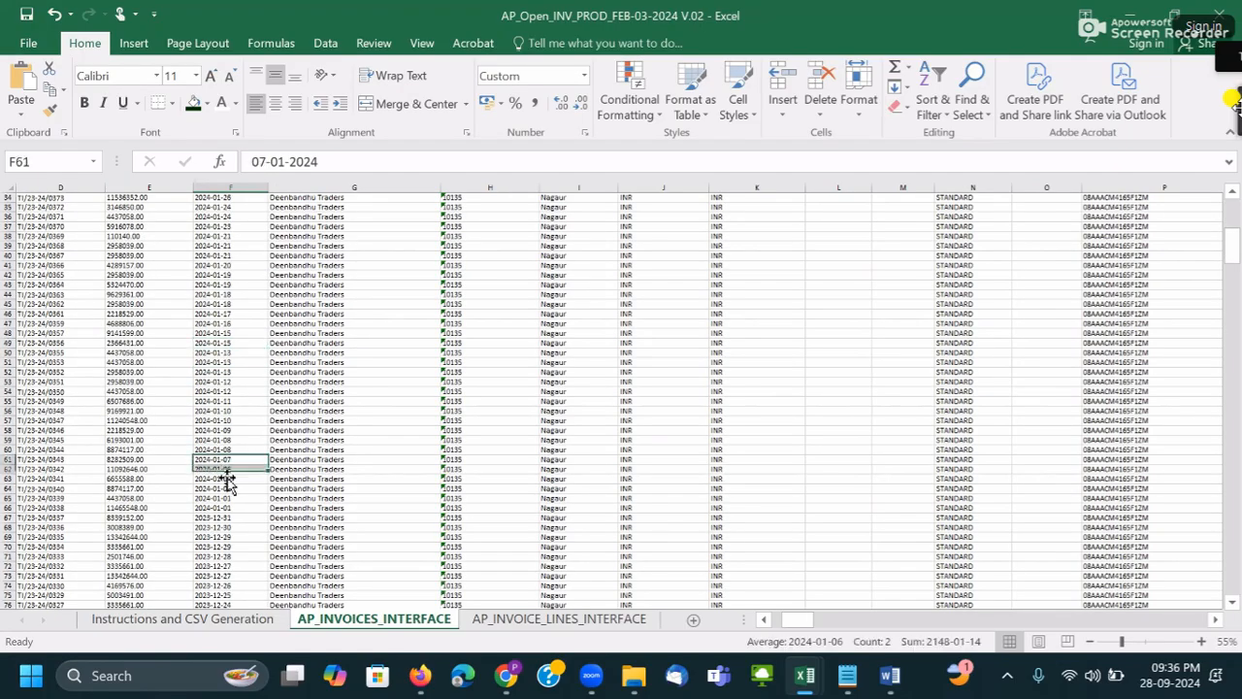
click(233, 527)
scroll(225, 286, up, 10)
click(224, 333)
scroll(218, 388, down, 1)
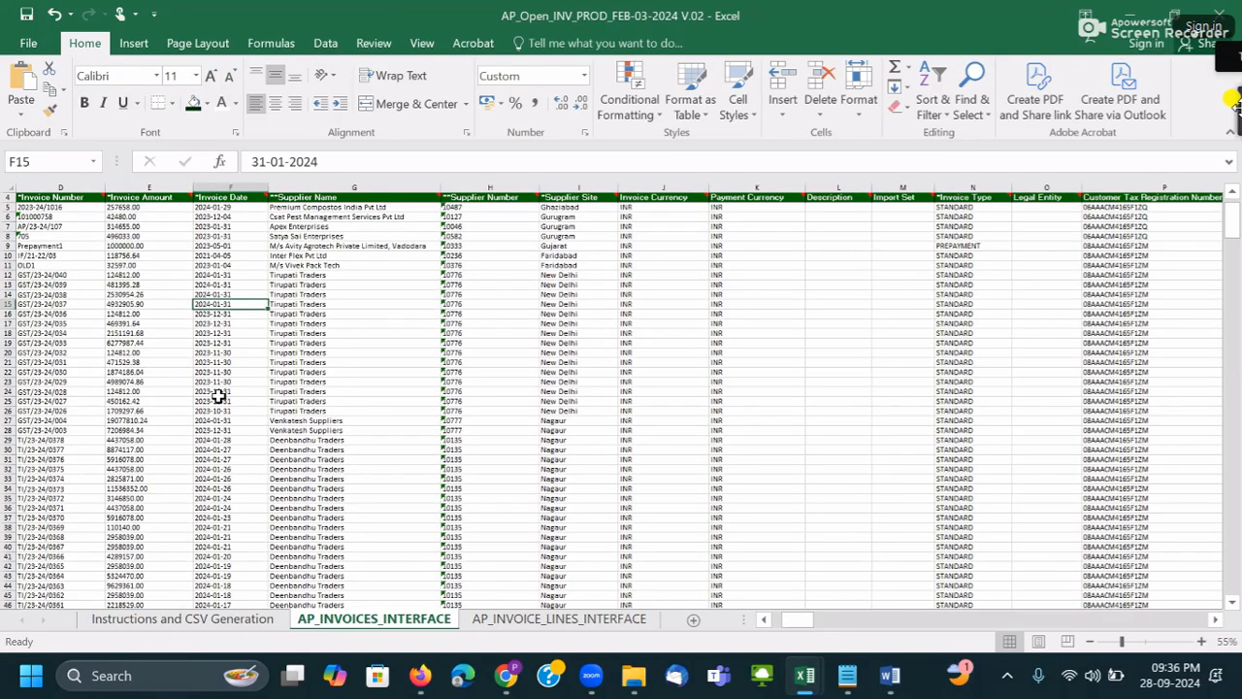
- Check further Invoice Date entries down the sheet, including those in rows 128 and 296
scroll(219, 396, down, 20)
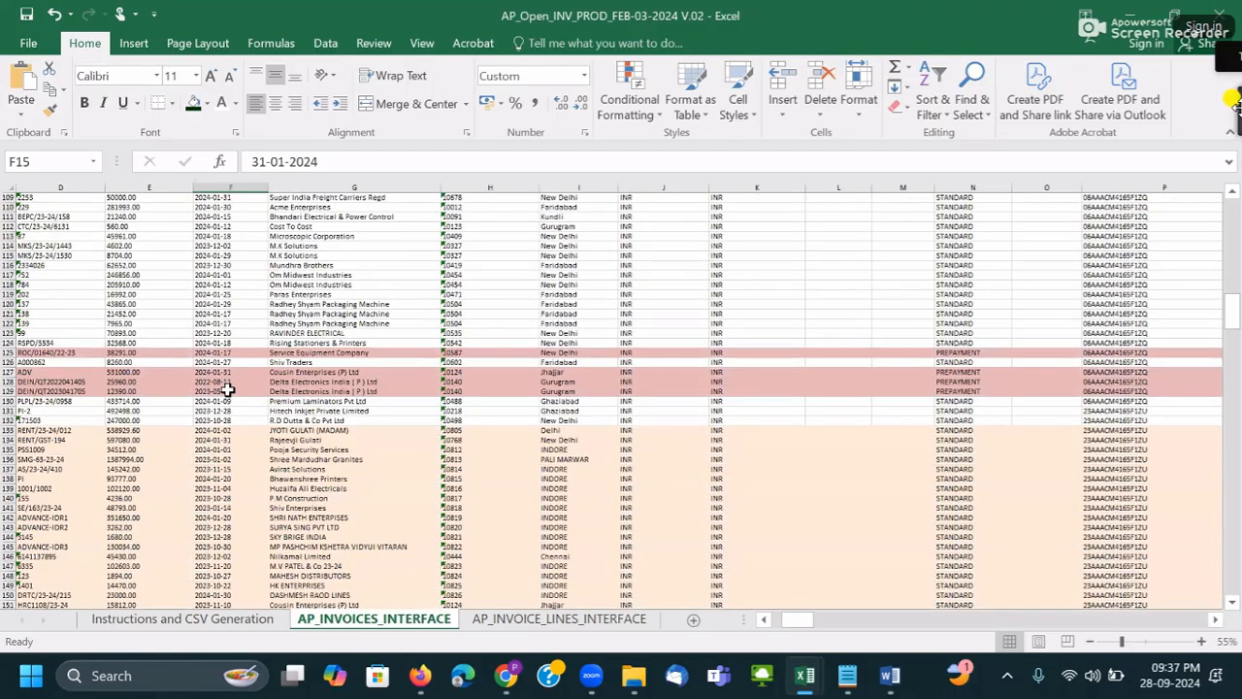
click(247, 381)
scroll(232, 437, down, 10)
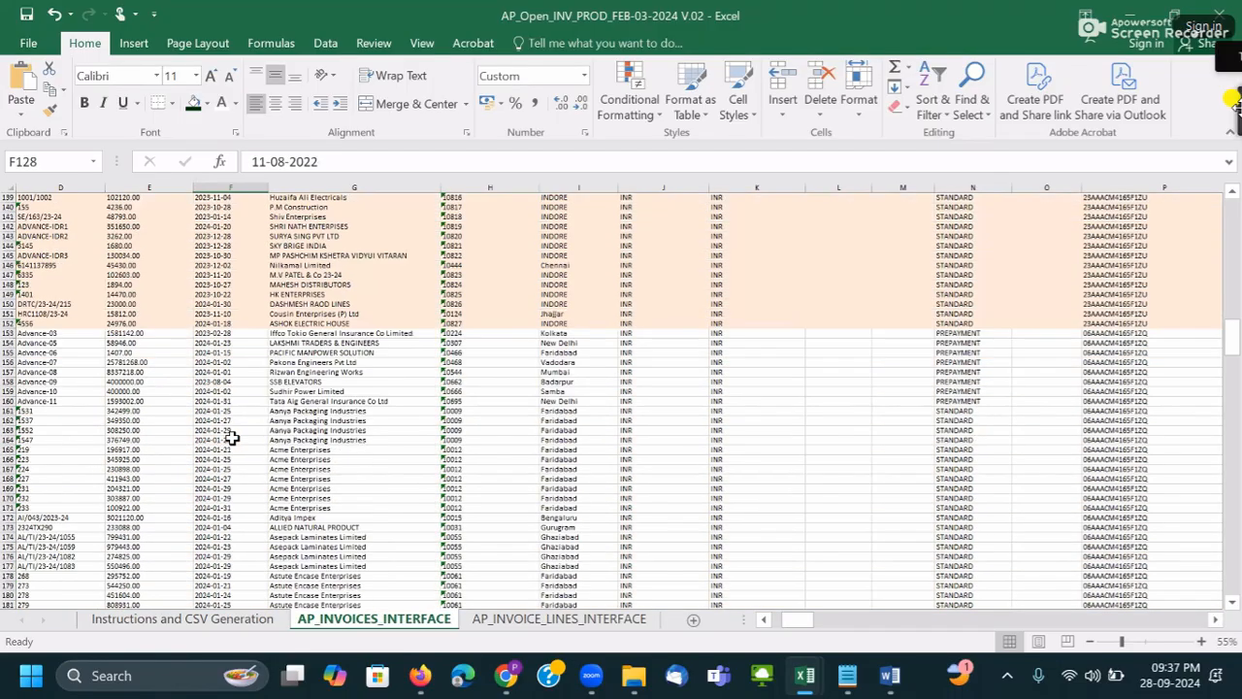
scroll(232, 438, down, 20)
click(233, 412)
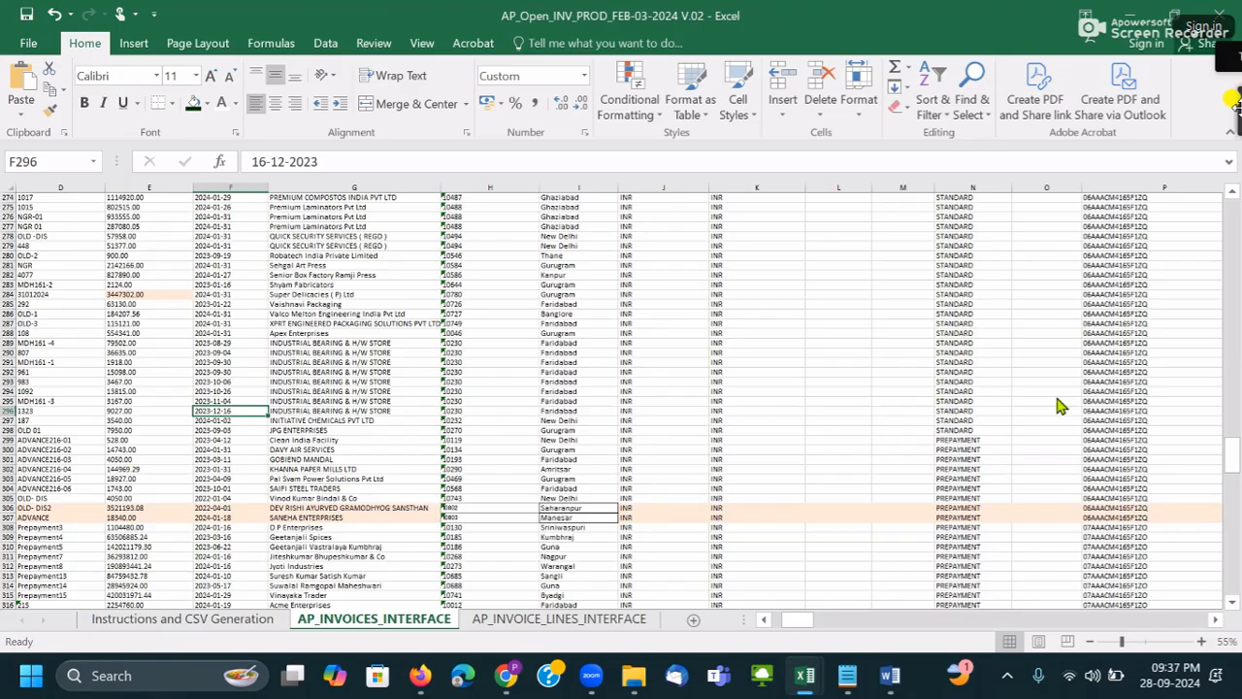
- Switch to the AP Open Invoice Migration Observation Points document in Word and review points 7 and 8 on supplier errors
key(alt+Tab)
key(alt+Tab)
key(alt+Tab)
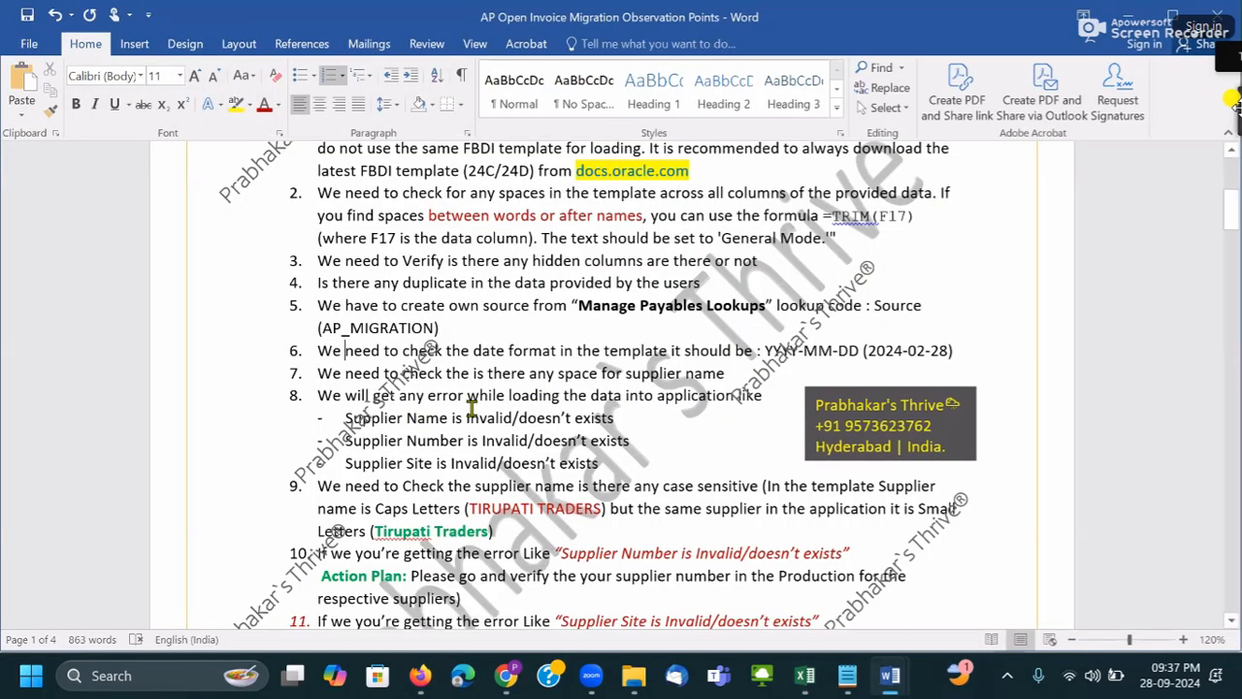
click(471, 408)
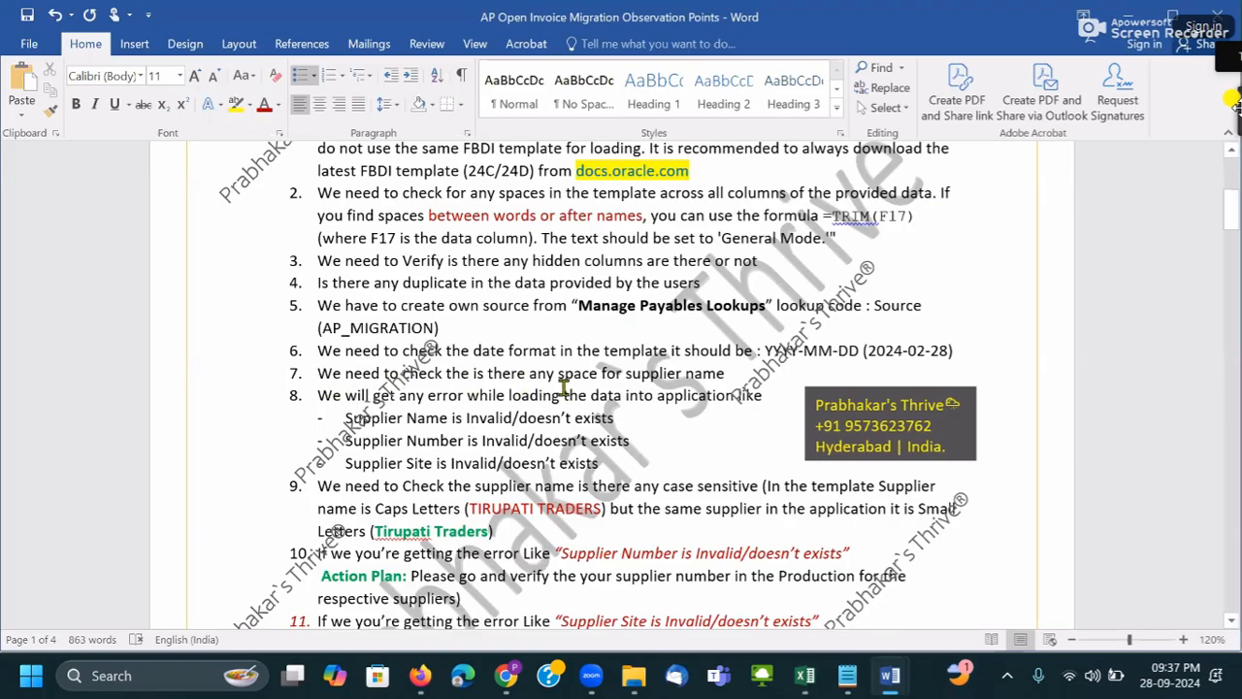
click(726, 375)
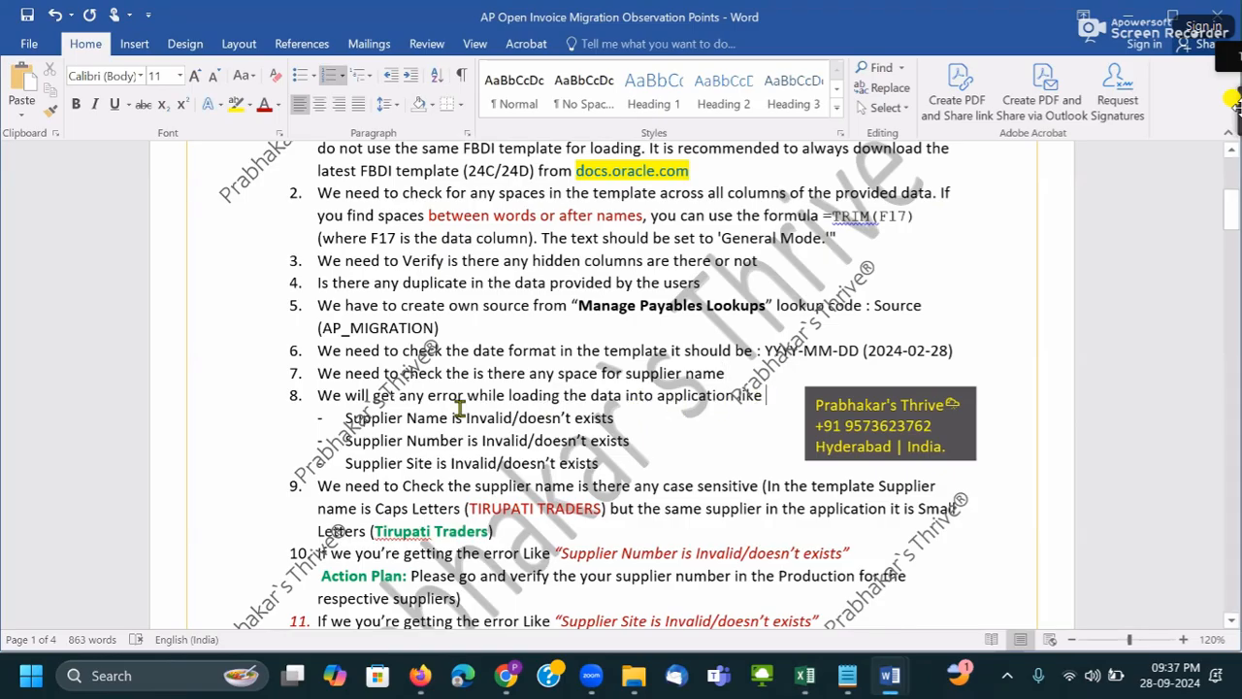
click(359, 417)
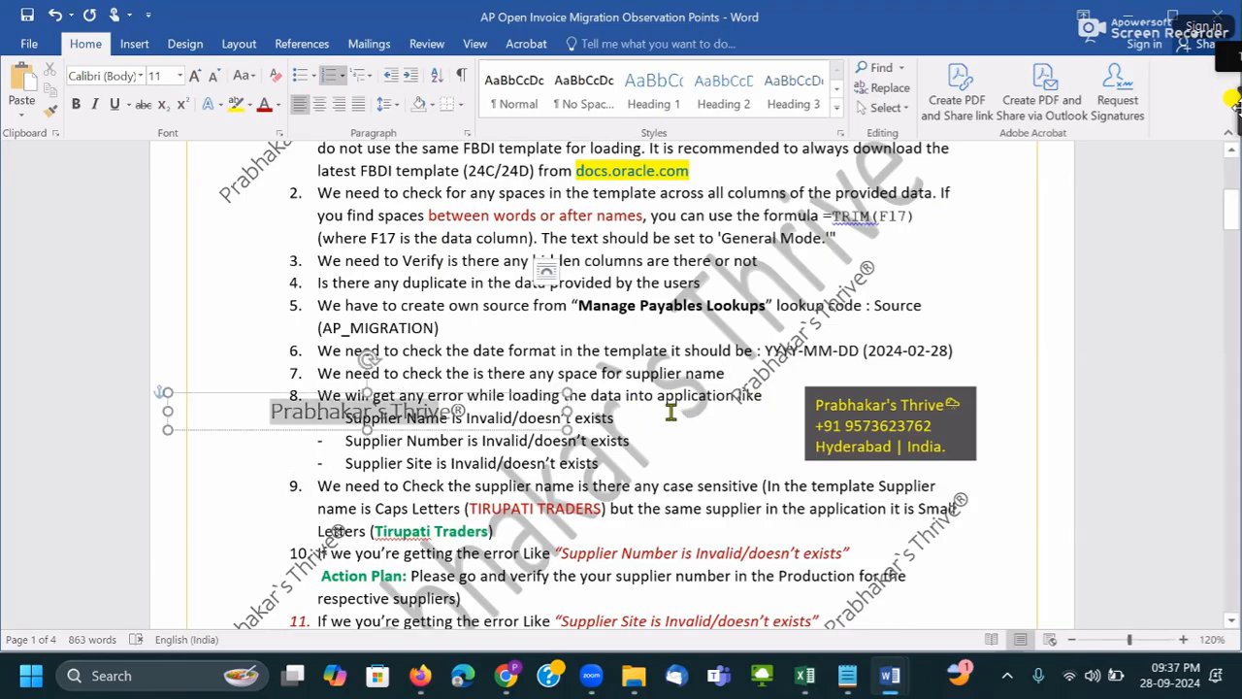
click(670, 427)
drag(666, 435, 413, 433)
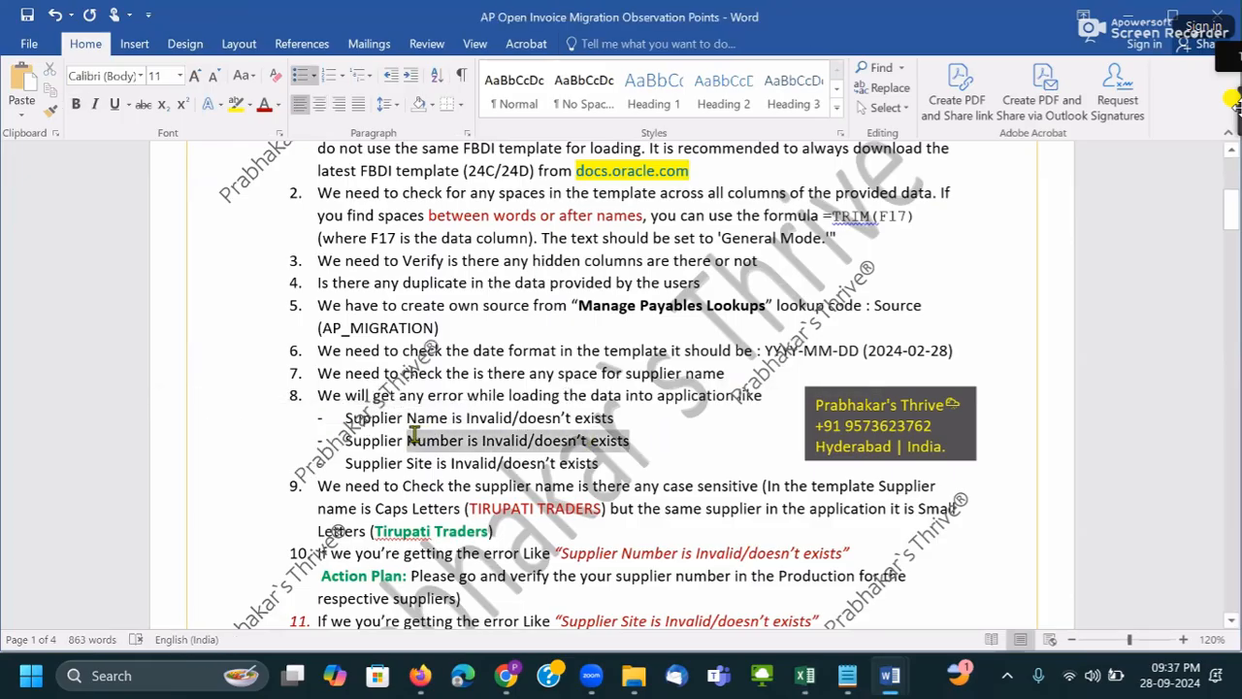
click(607, 463)
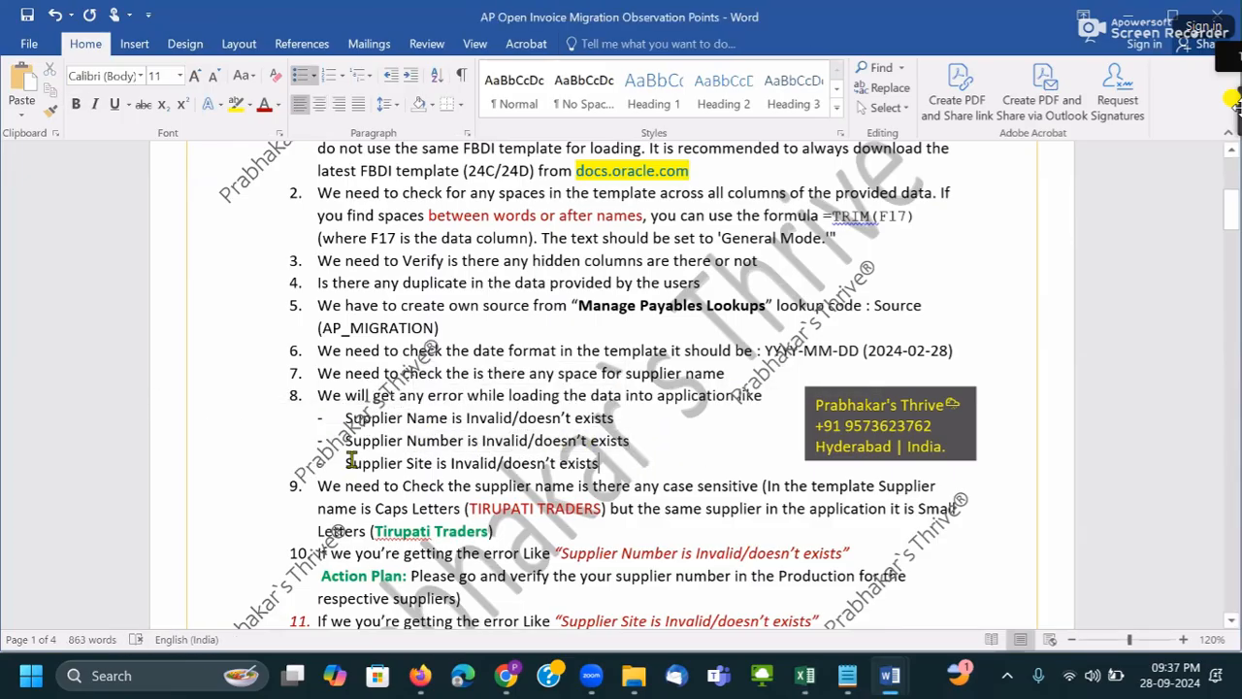
- In the point 8 error list, bold and highlight the word Name in yellow and Number in bright green
double_click(419, 417)
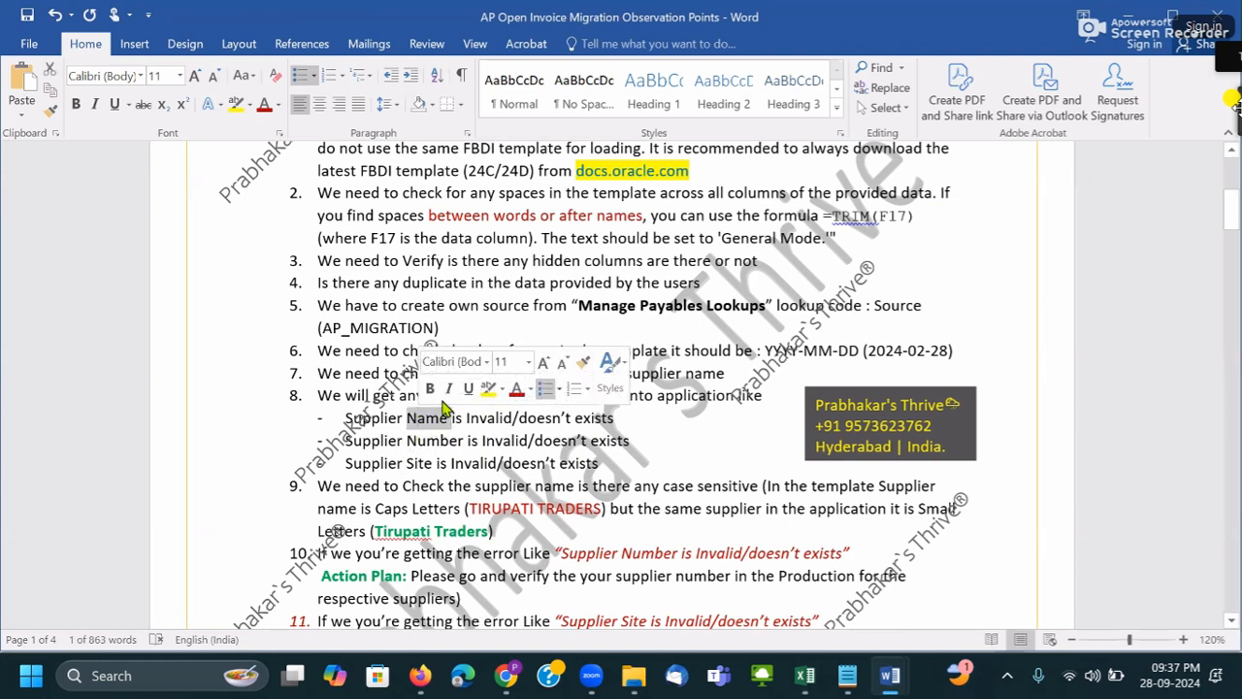
click(430, 388)
click(490, 388)
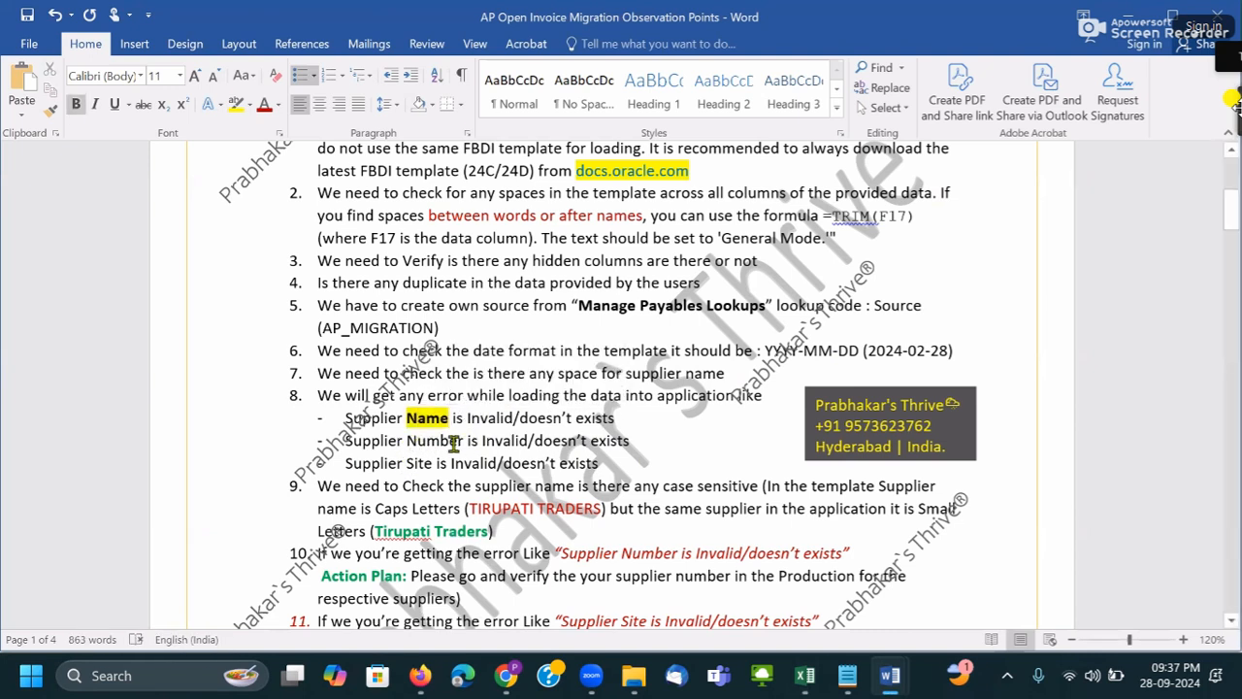
double_click(455, 440)
click(420, 409)
click(492, 410)
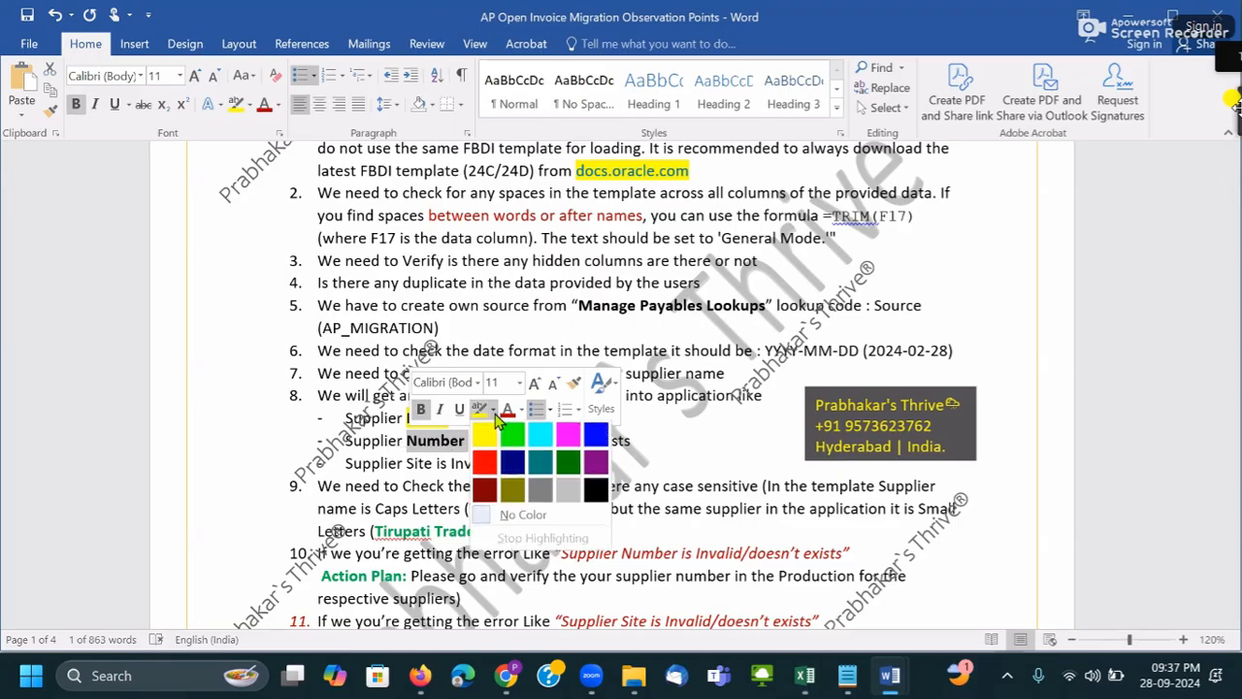
click(512, 443)
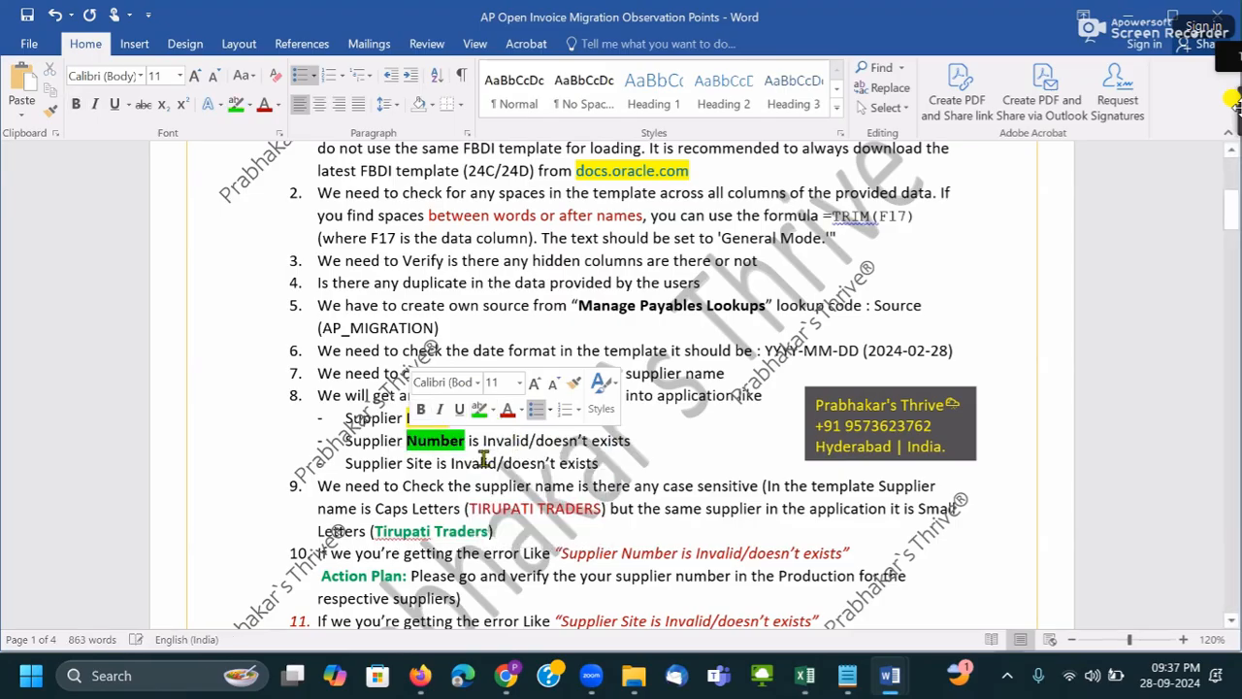
- Bold the word Site in the third supplier error of point 8 and highlight it in turquoise
double_click(408, 463)
click(416, 430)
click(489, 433)
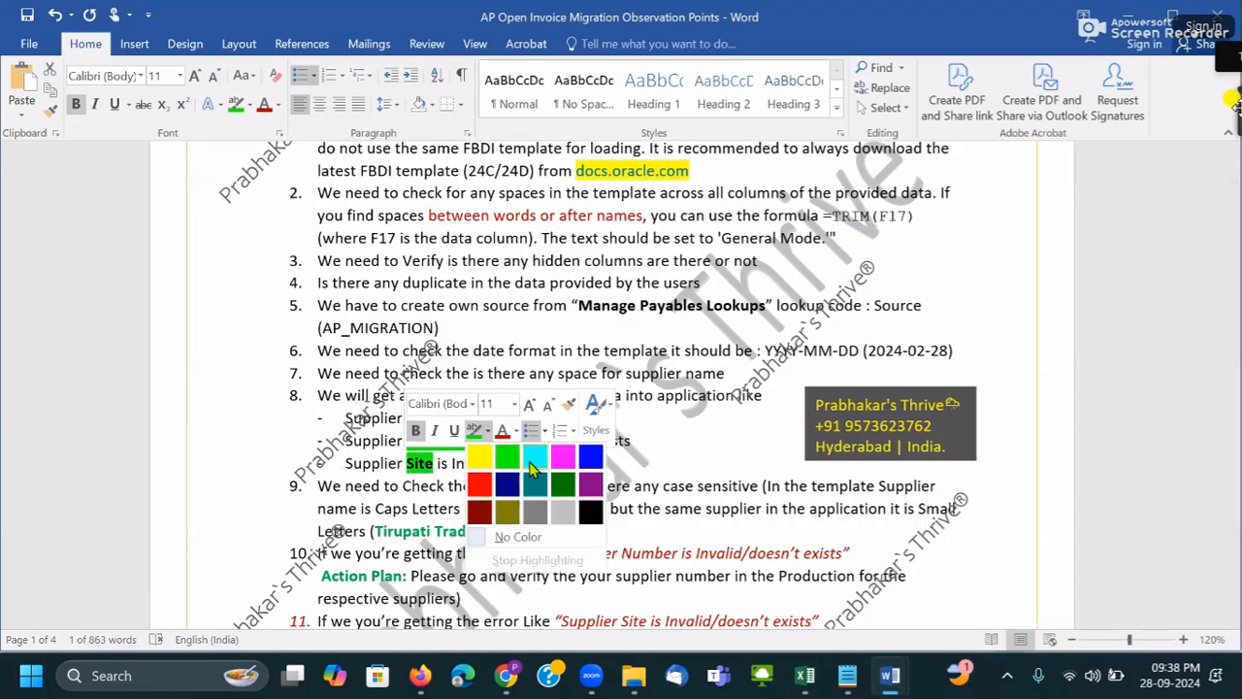
click(531, 459)
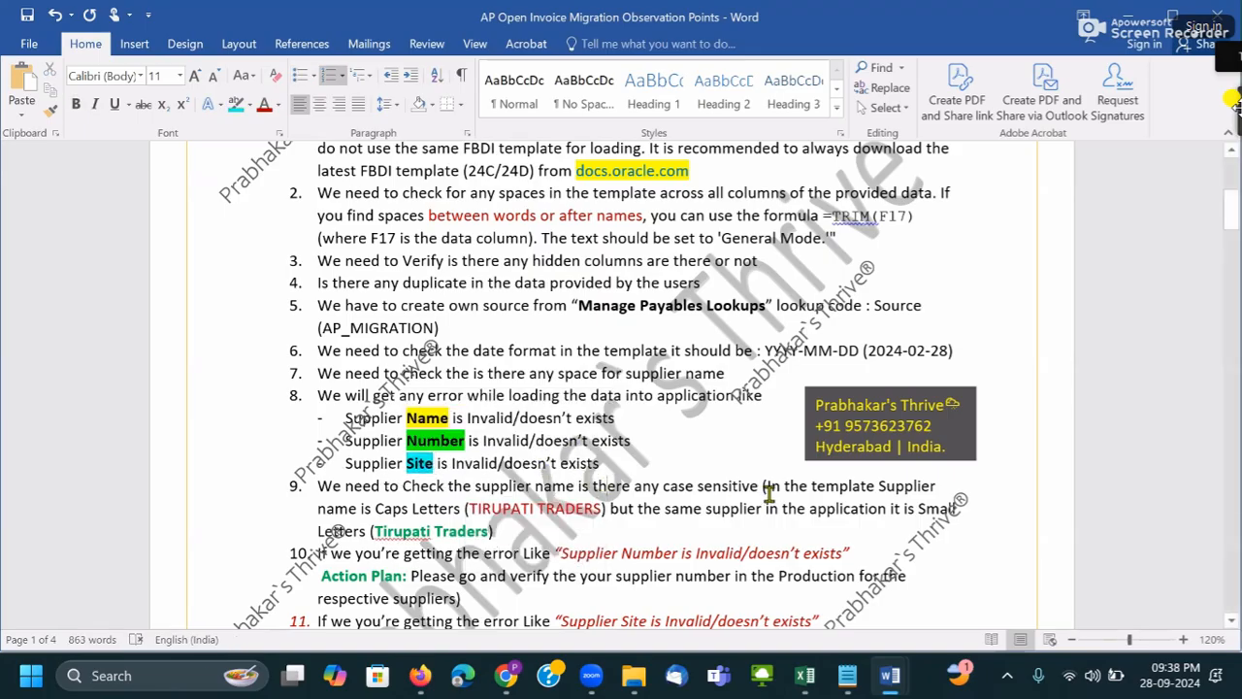
- Review the supplier name, number and site errors in point 8 alongside the case-sensitivity check in point 9
scroll(442, 487, up, 1)
drag(602, 517, 363, 470)
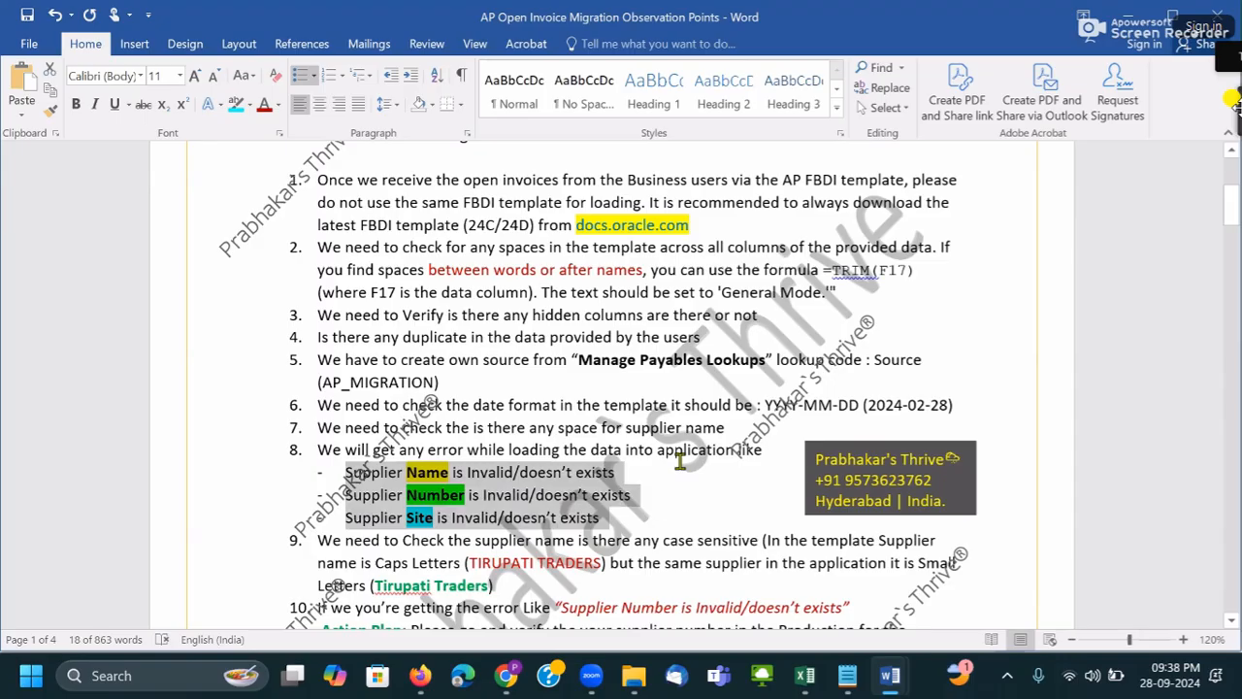
click(446, 476)
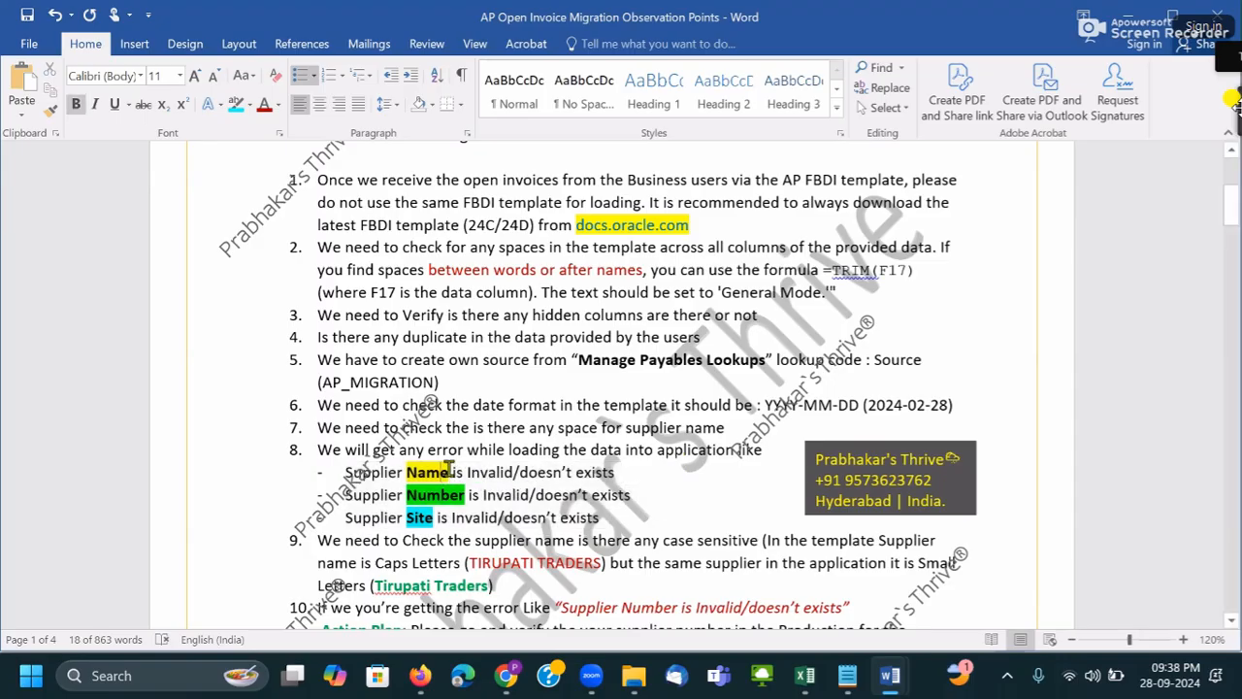
scroll(621, 500, down, 1)
scroll(621, 498, down, 2)
drag(497, 423, 471, 401)
click(558, 417)
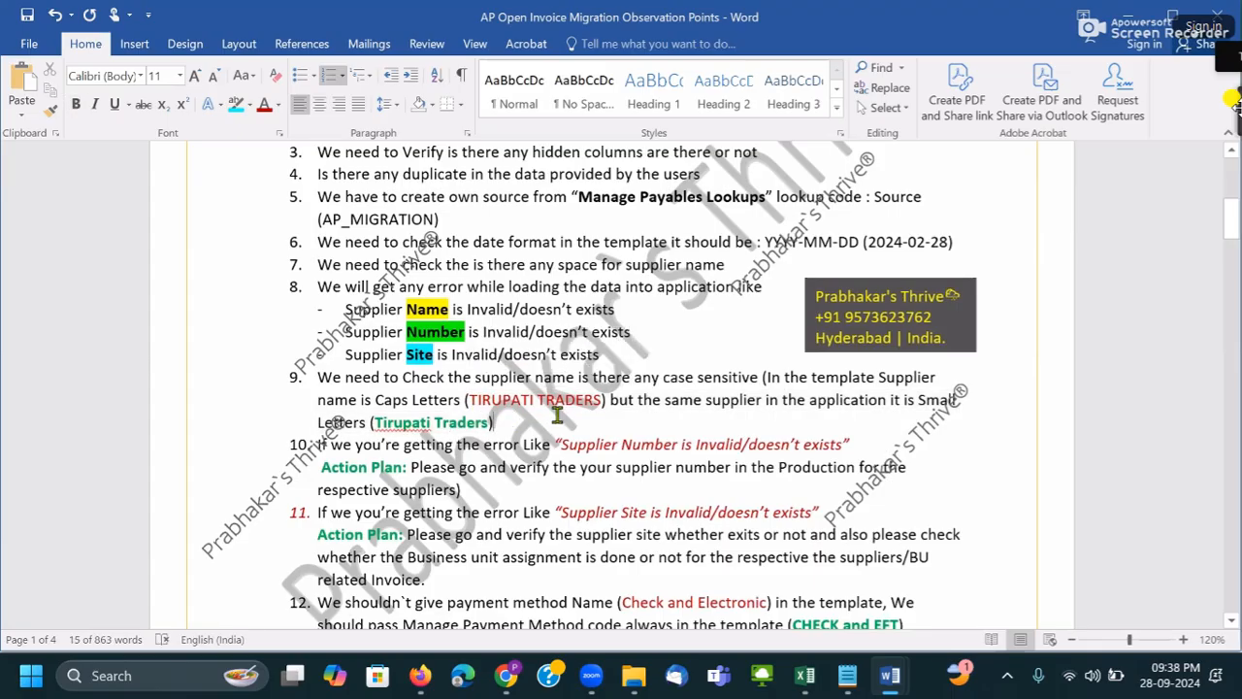
double_click(427, 330)
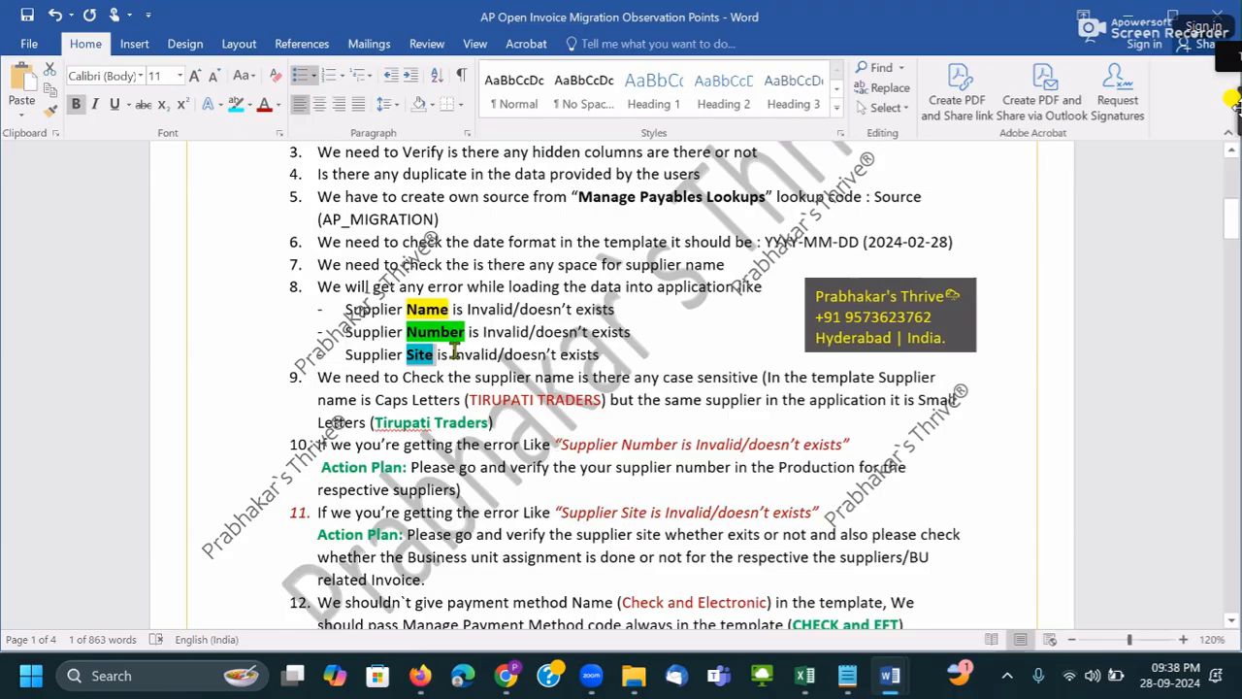
click(424, 308)
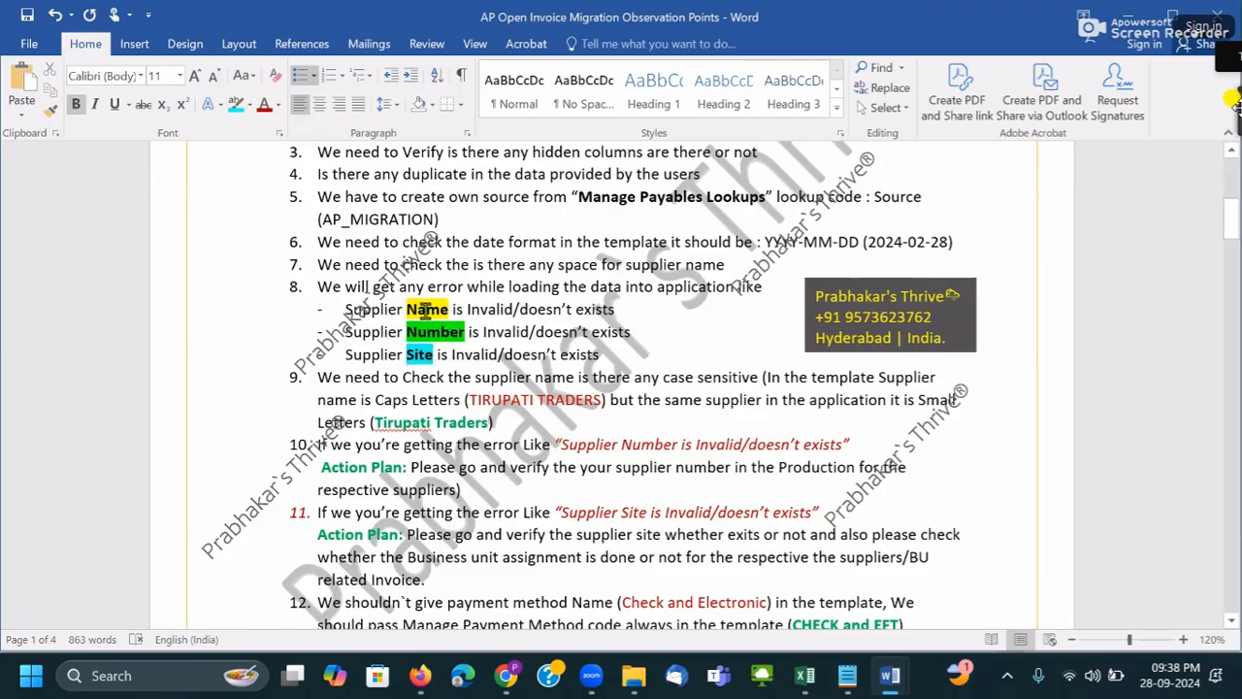
click(514, 400)
double_click(428, 328)
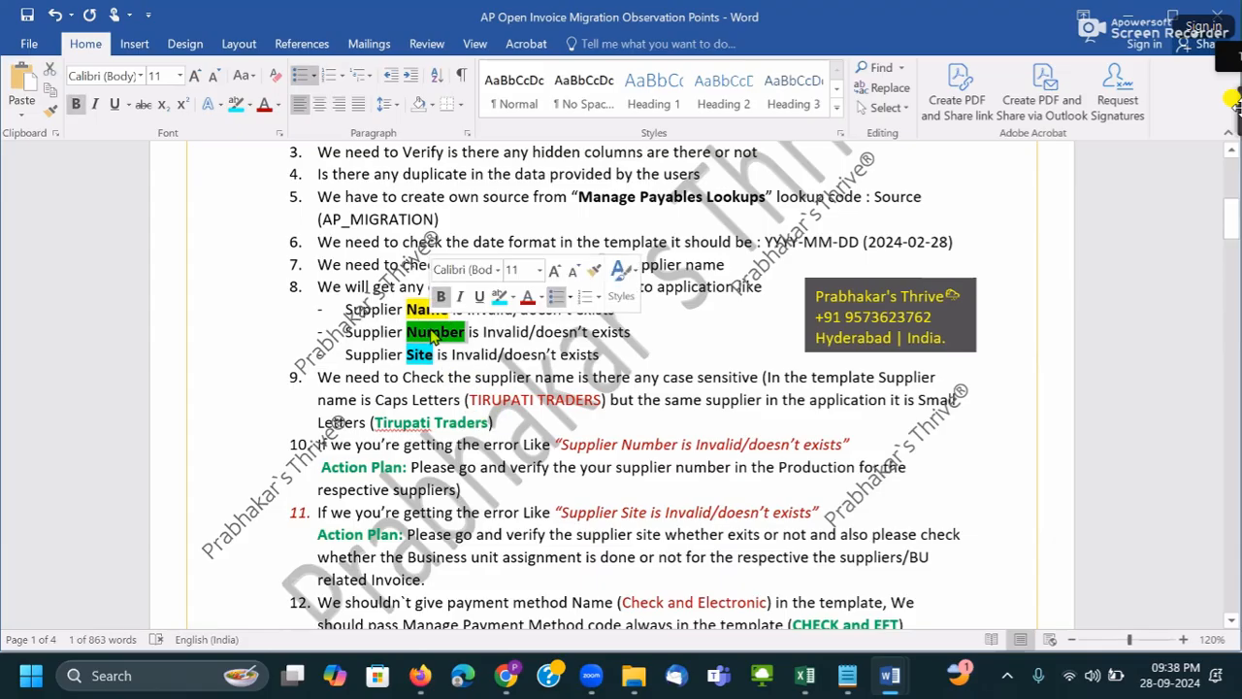
click(424, 350)
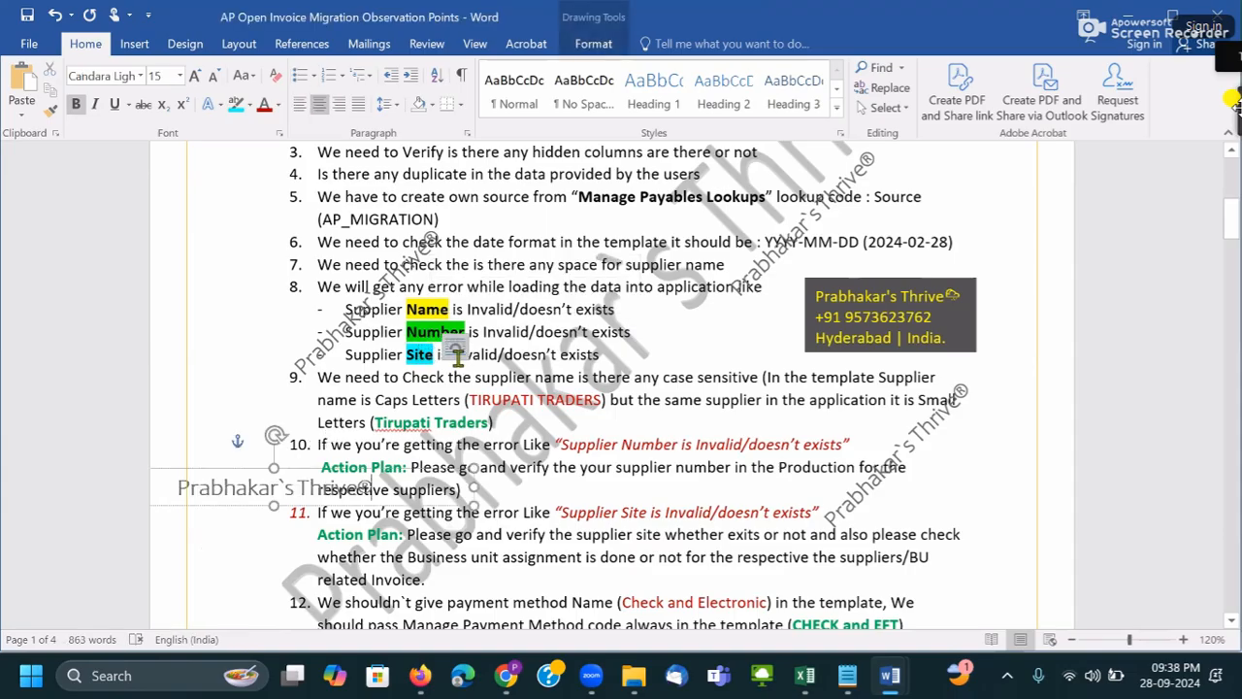
click(524, 425)
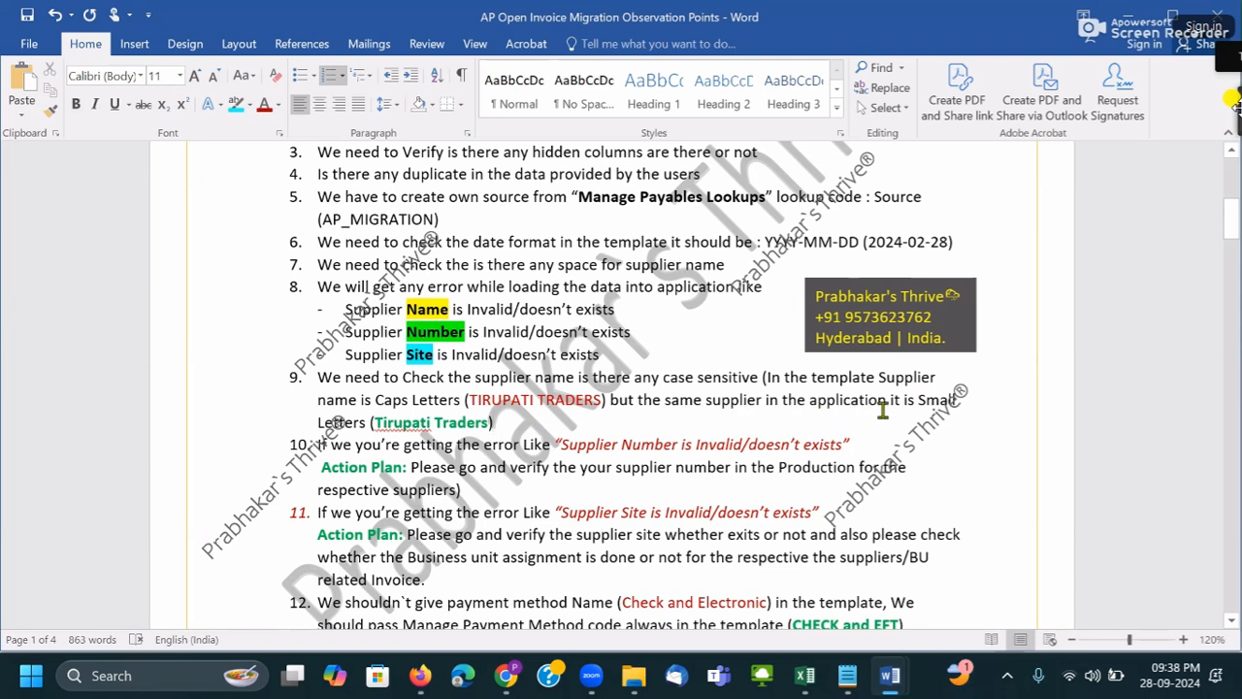
- Shift the small diagonal watermark beside points 9 and 10 slightly outward, clear of the word Small
click(934, 428)
drag(929, 436, 956, 442)
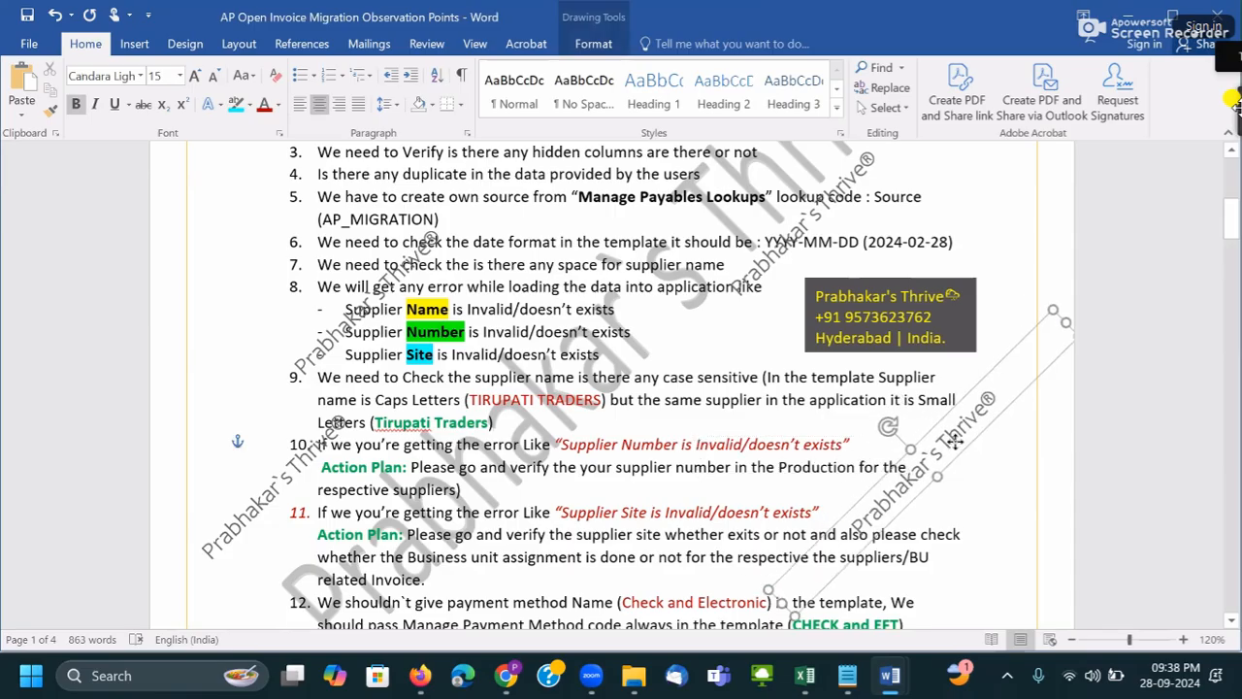
click(873, 424)
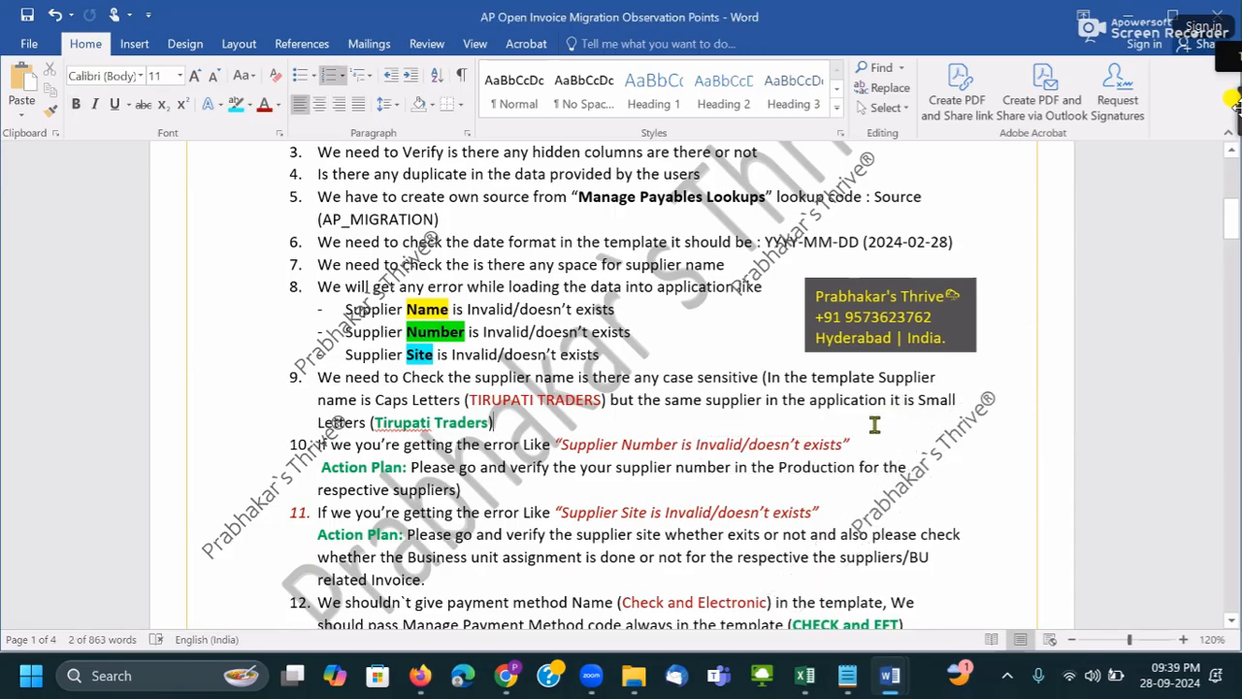
- In point 9, insert "supplier master data in Prod" before the word application in the case-sensitivity sentence
click(430, 422)
drag(602, 400, 374, 423)
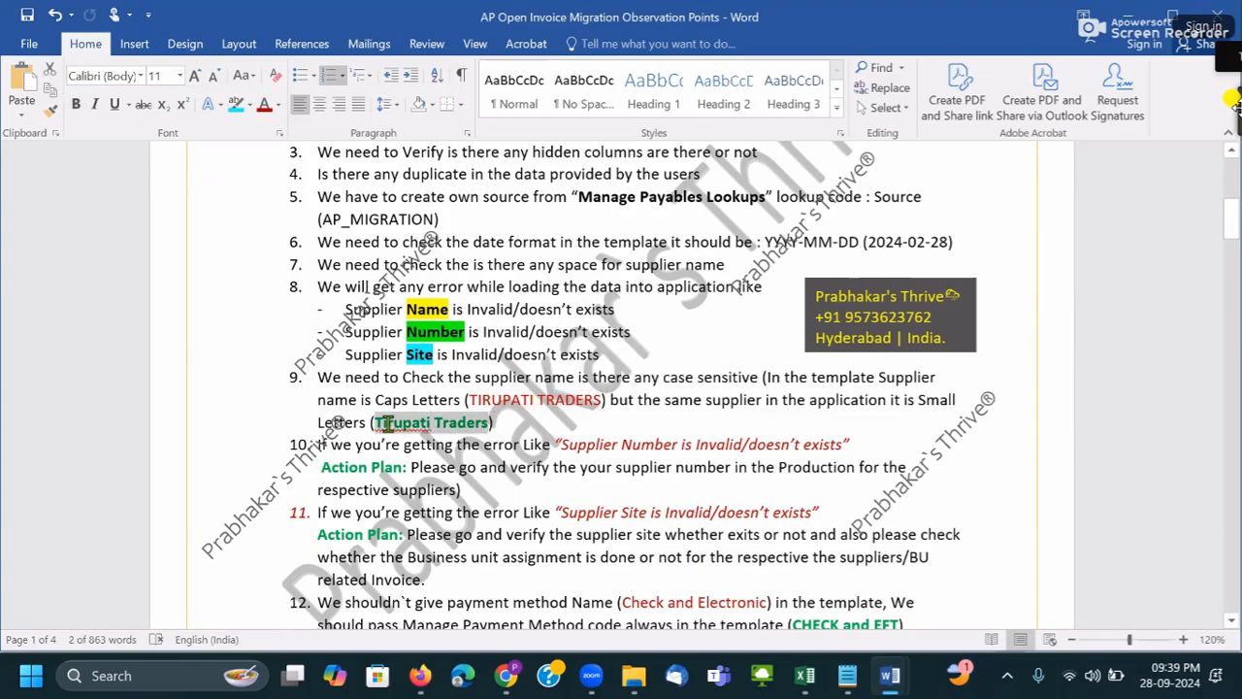
click(811, 403)
text(supplier masterd)
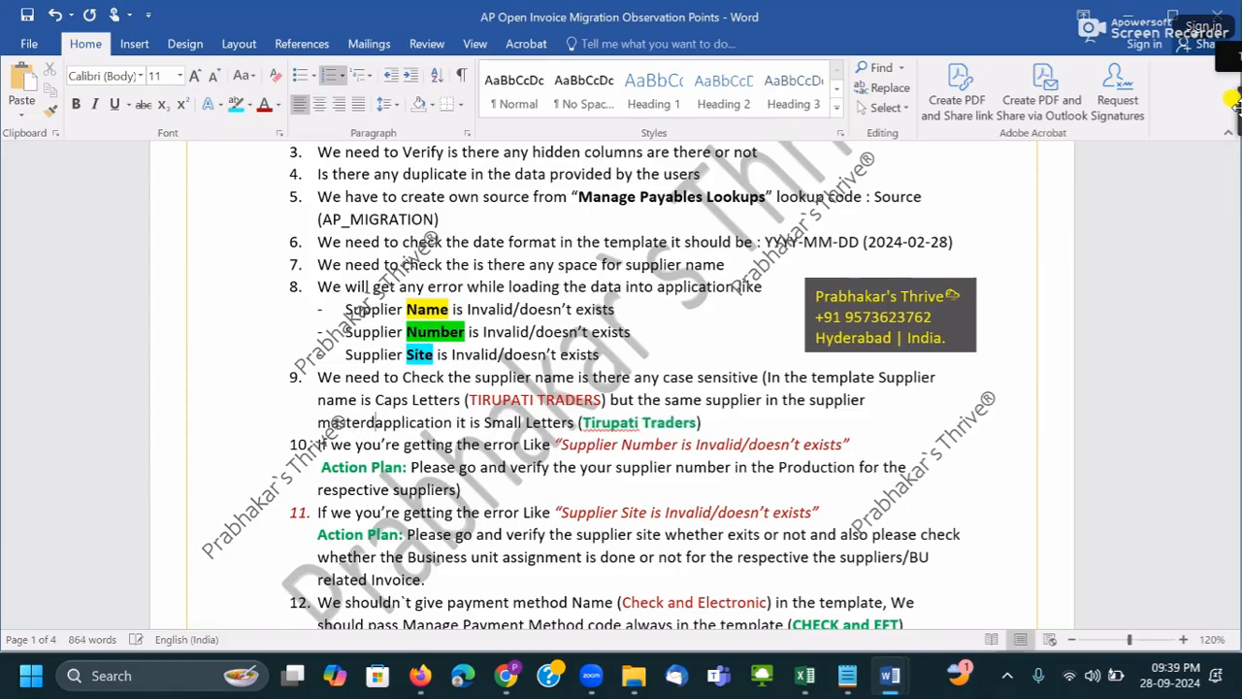
key(BackSpace)
text(data )
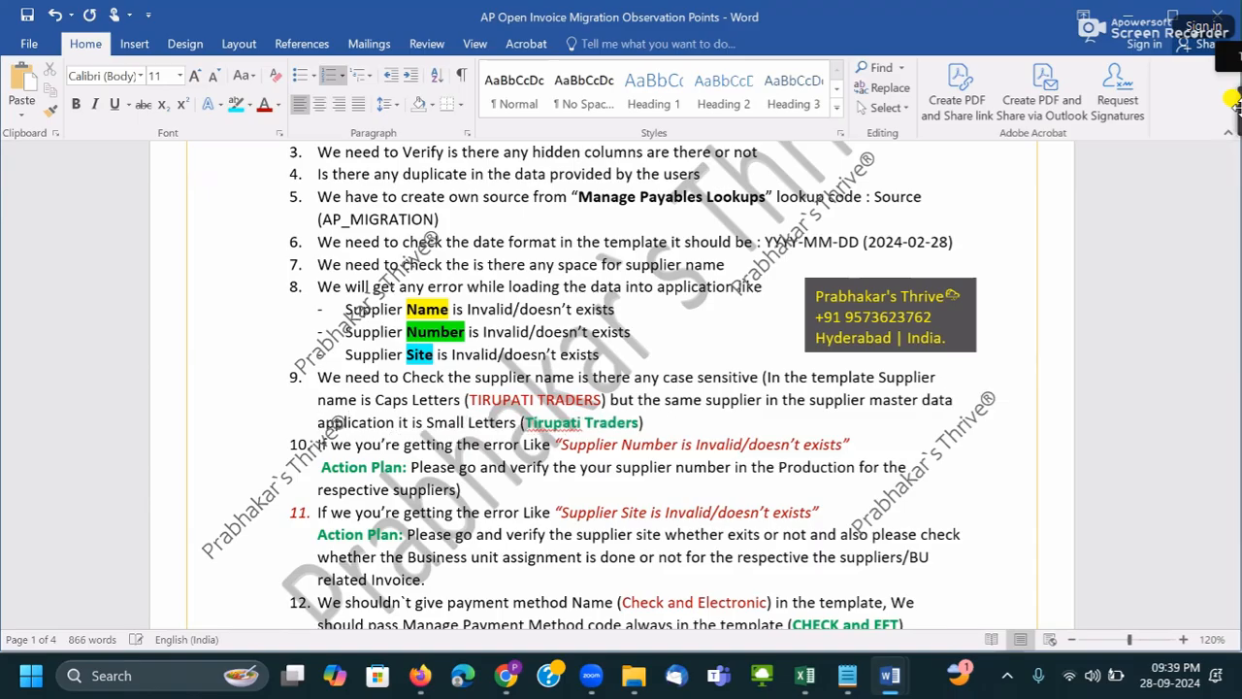
text(in Prod)
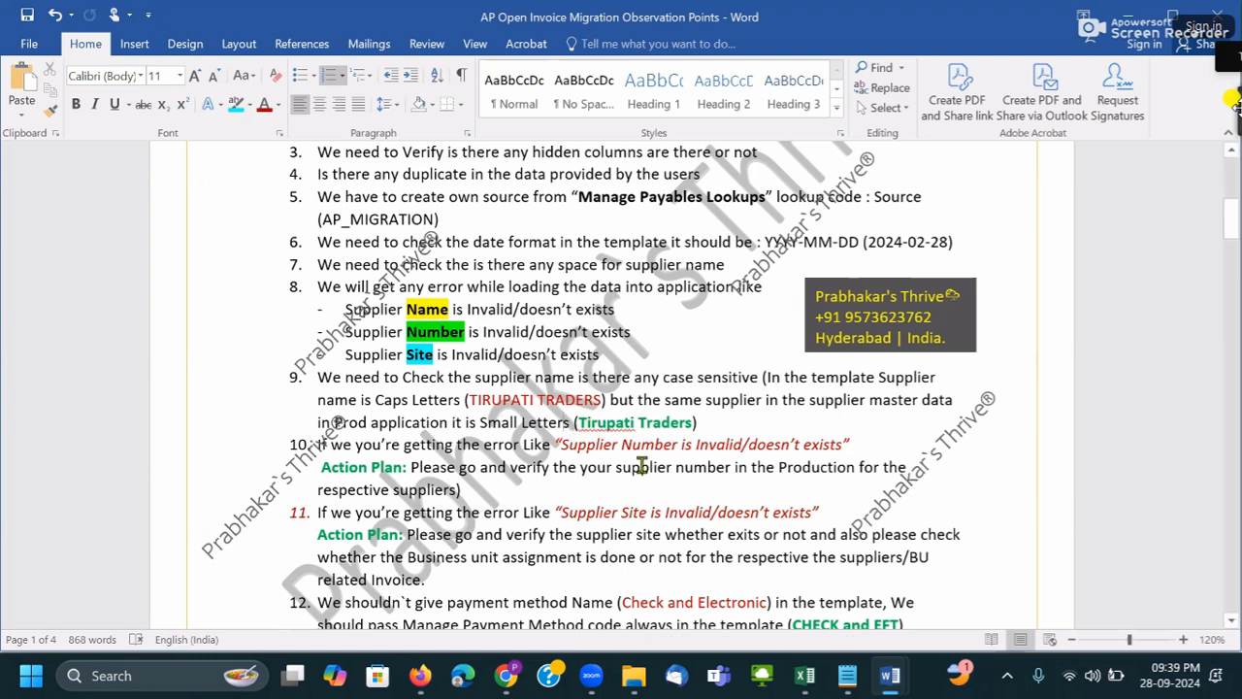
drag(687, 424, 586, 423)
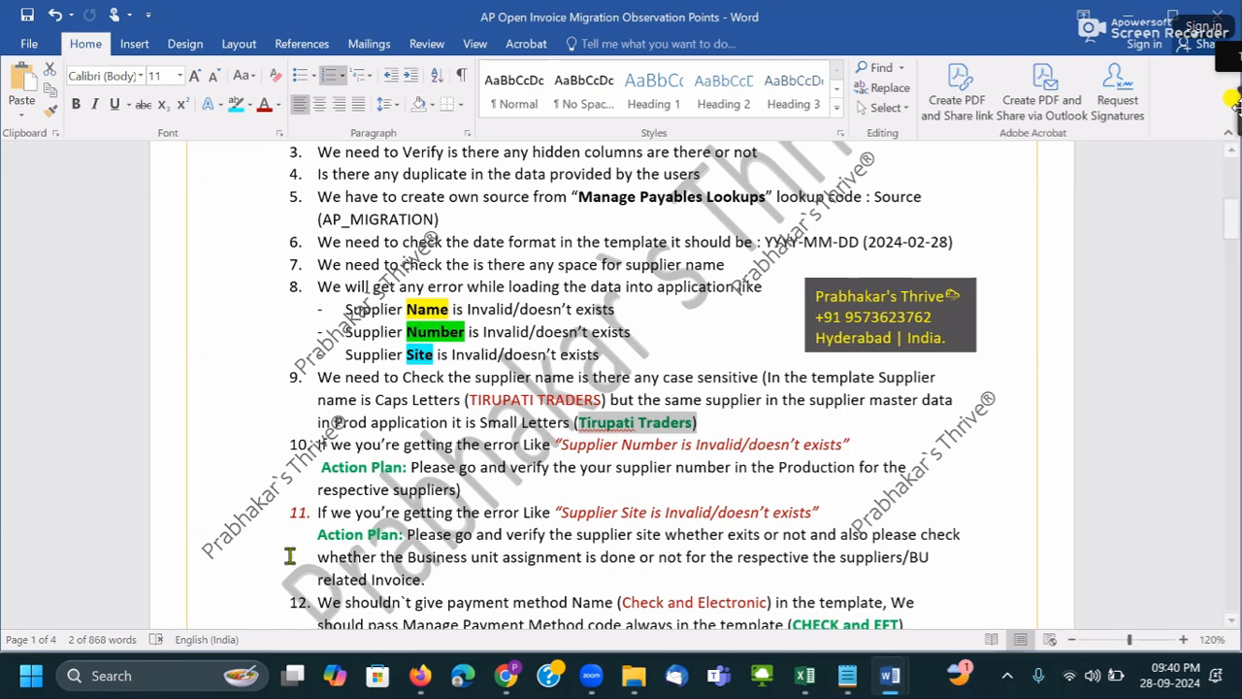
- After reading point 11, switch to the AP_Open_INV_PROD_FEB-03-2024 V.02 workbook and check business unit, supplier name and site around the INDUSTRIAL BEARING & H/W STORE rows
scroll(560, 485, down, 1)
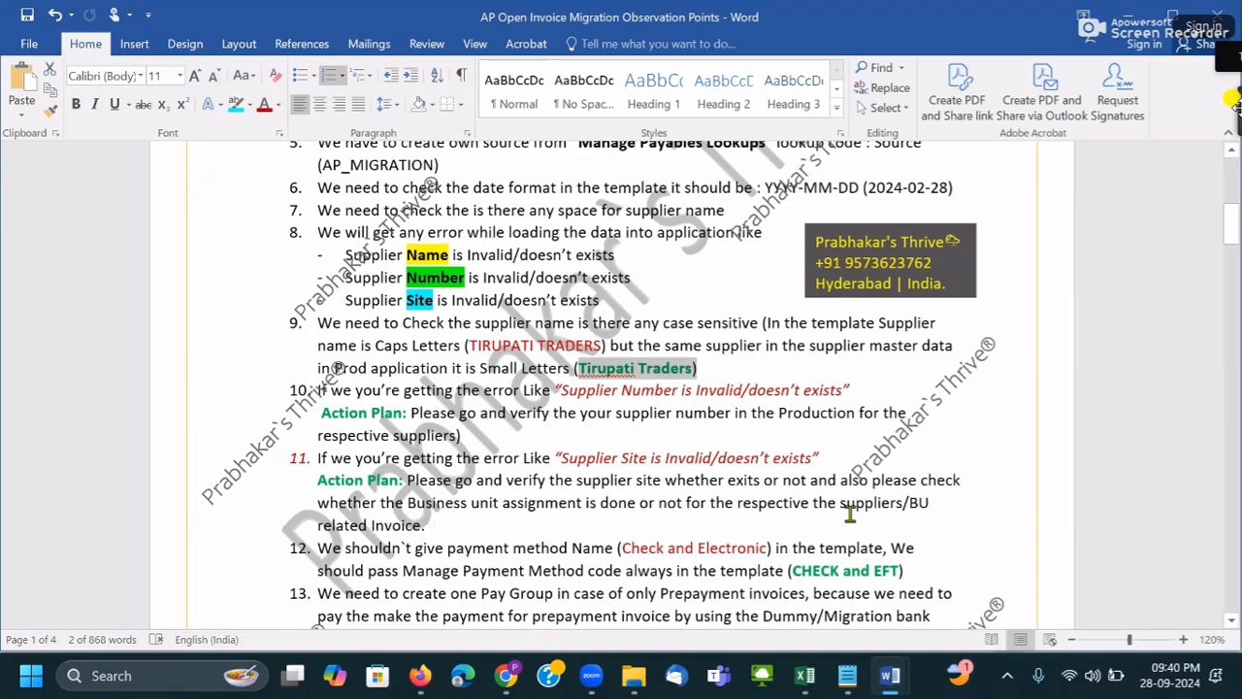
click(931, 512)
click(489, 525)
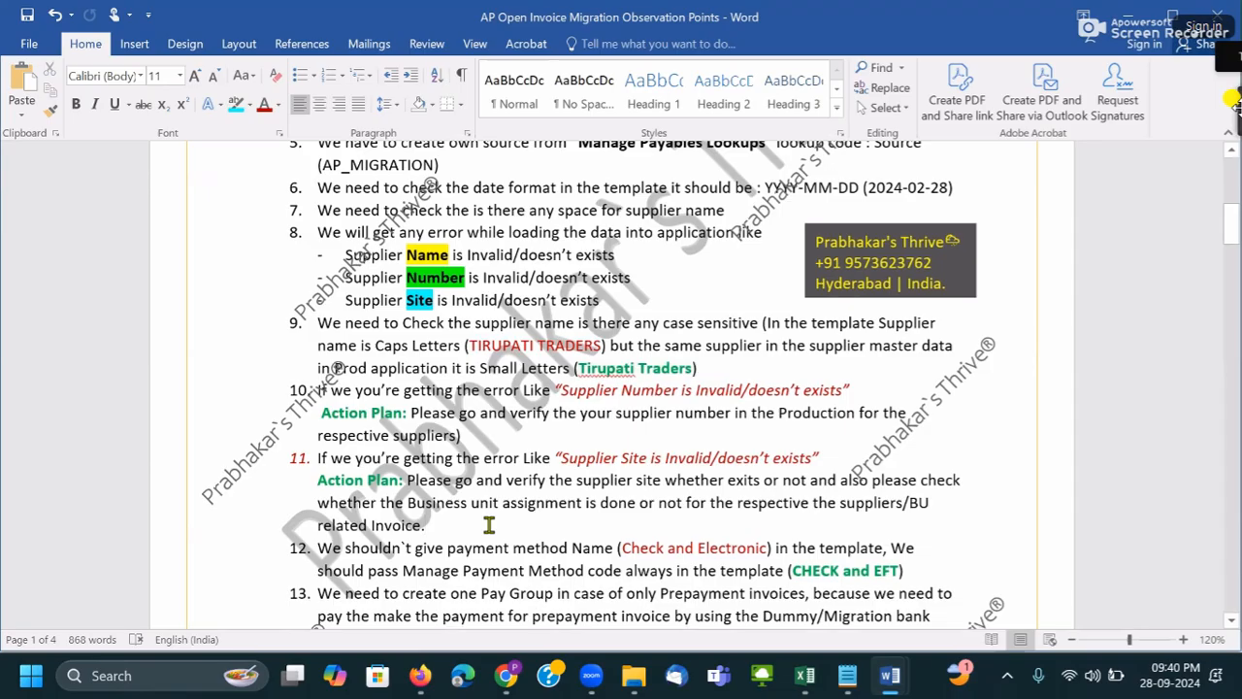
key(alt+Tab)
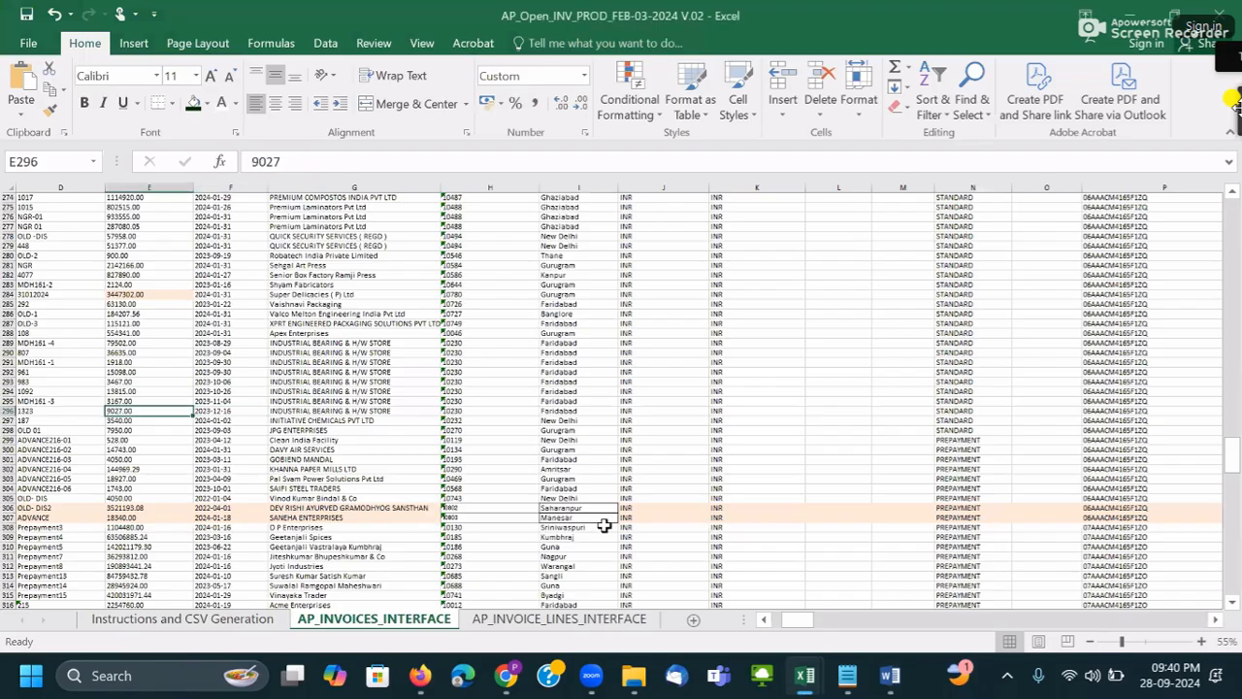
scroll(790, 621, left, 3)
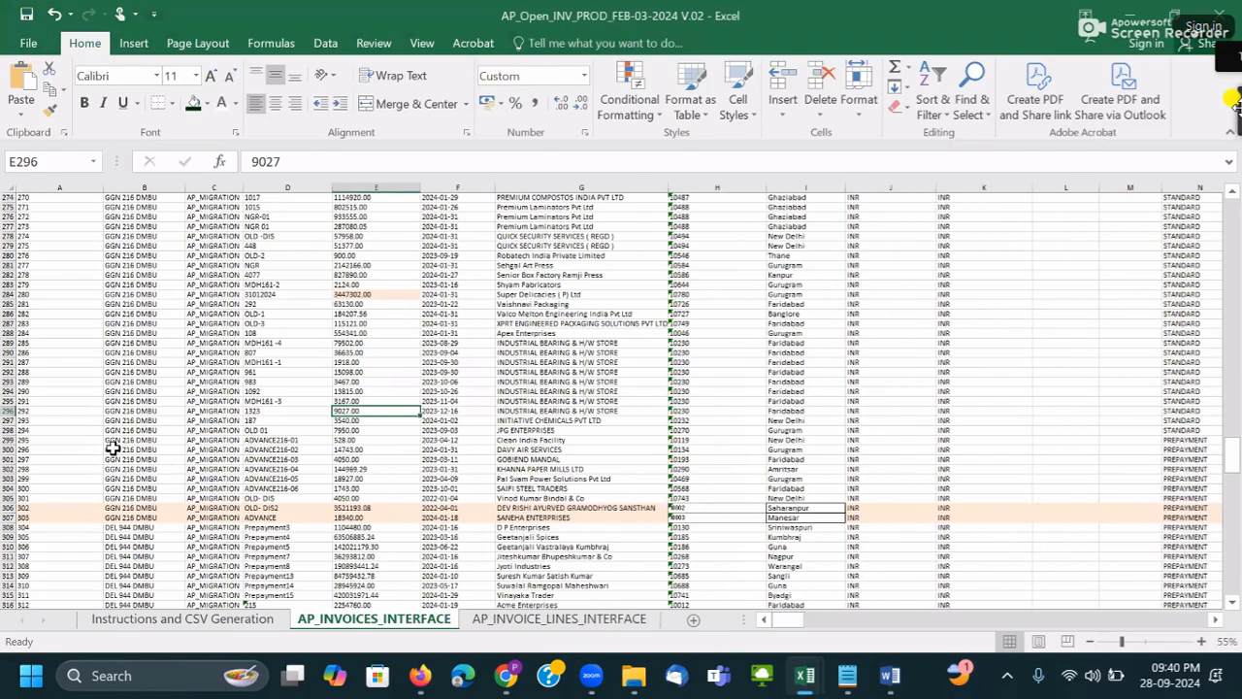
click(114, 448)
click(549, 409)
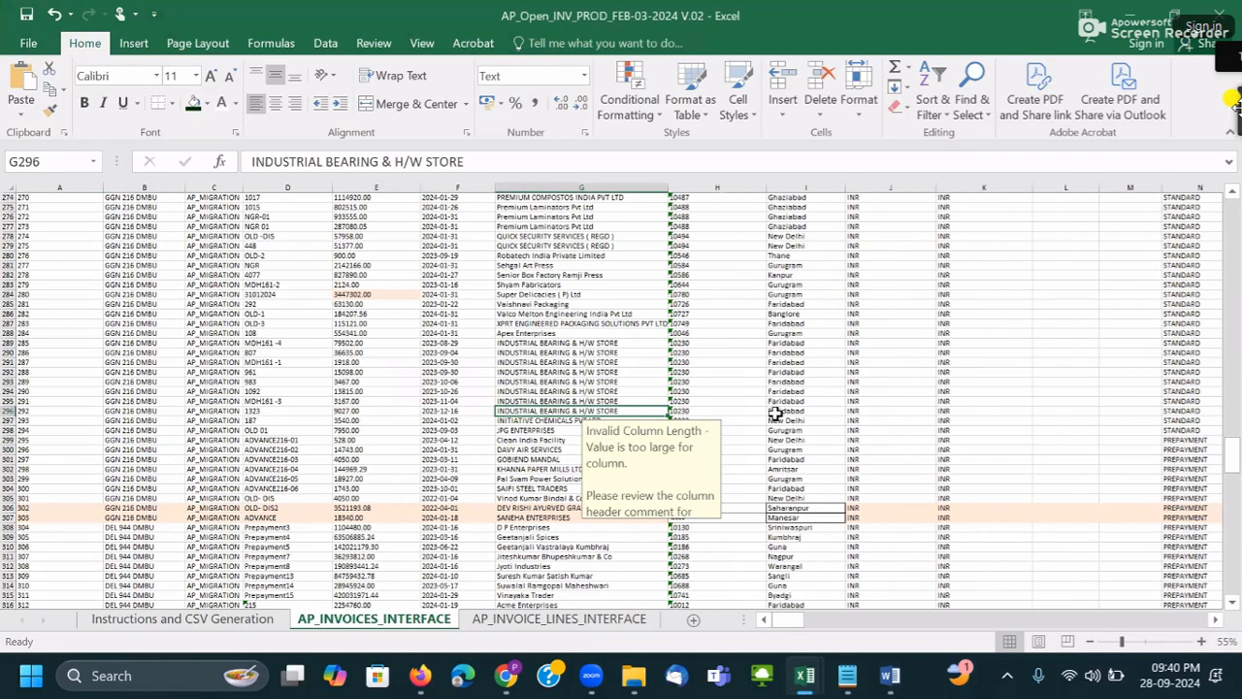
click(547, 420)
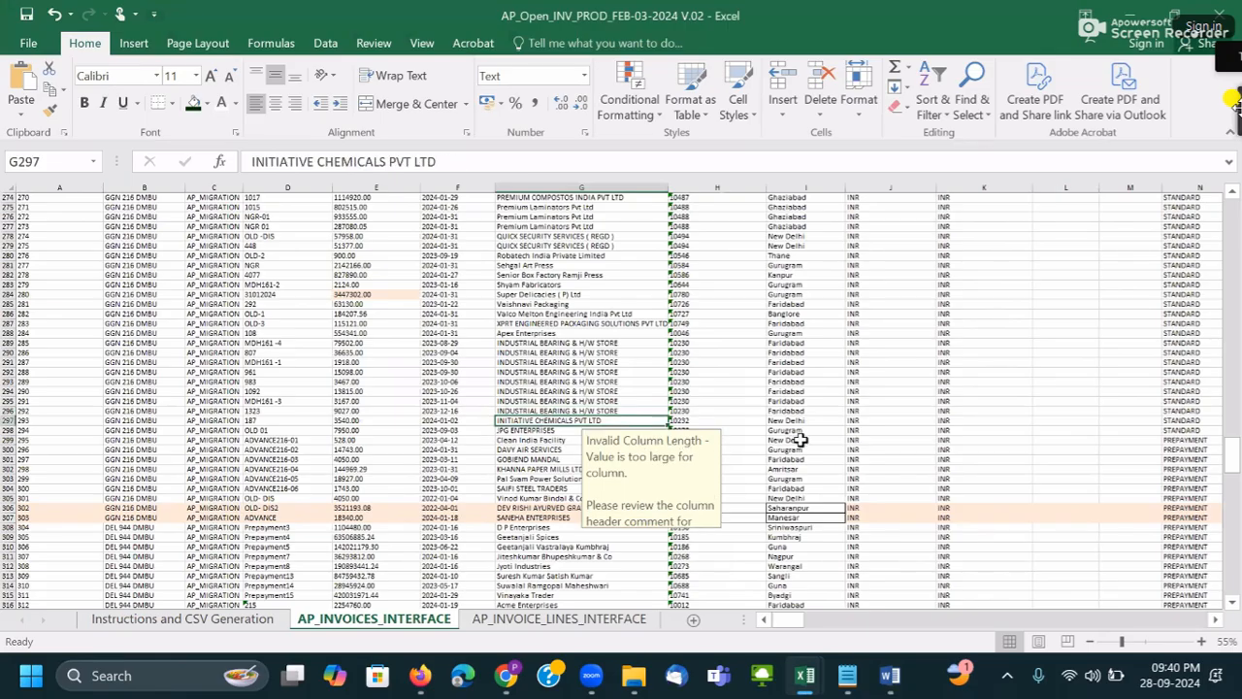
click(801, 411)
- Compare the NGR DMBU business unit with the supplier name and supplier site on the Tirupati Traders invoice header rows
scroll(803, 378, up, 19)
scroll(804, 347, up, 20)
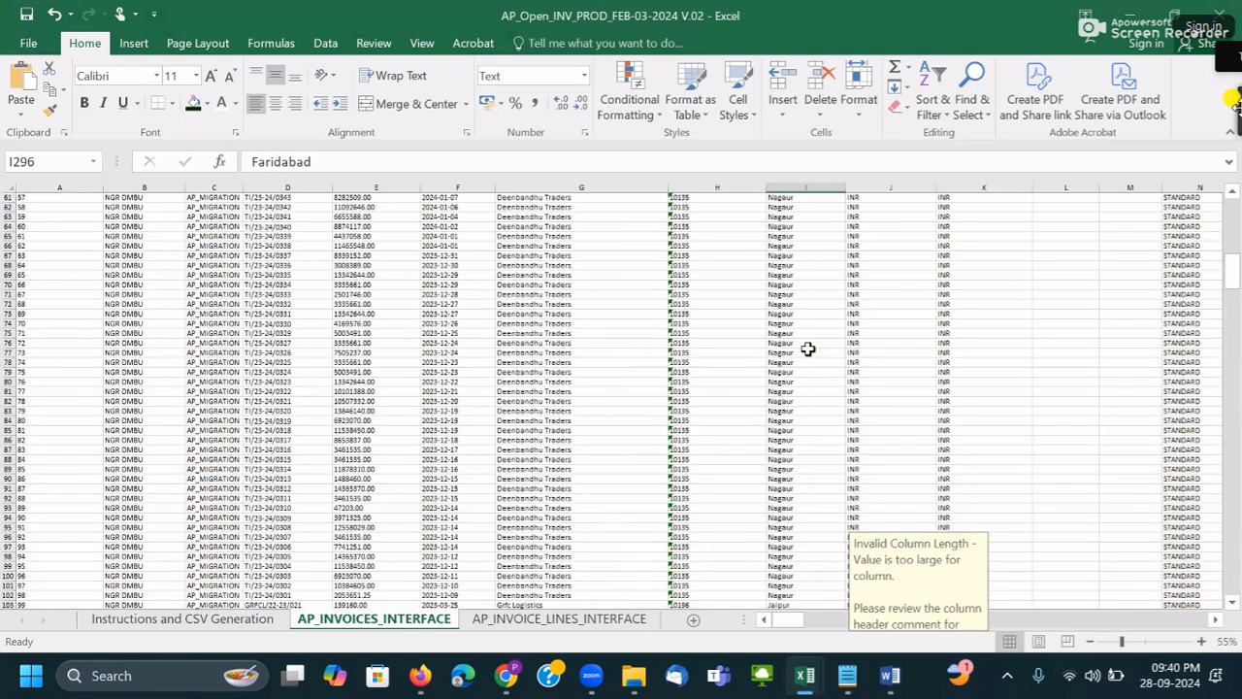
scroll(807, 347, up, 20)
click(806, 246)
click(784, 352)
click(136, 363)
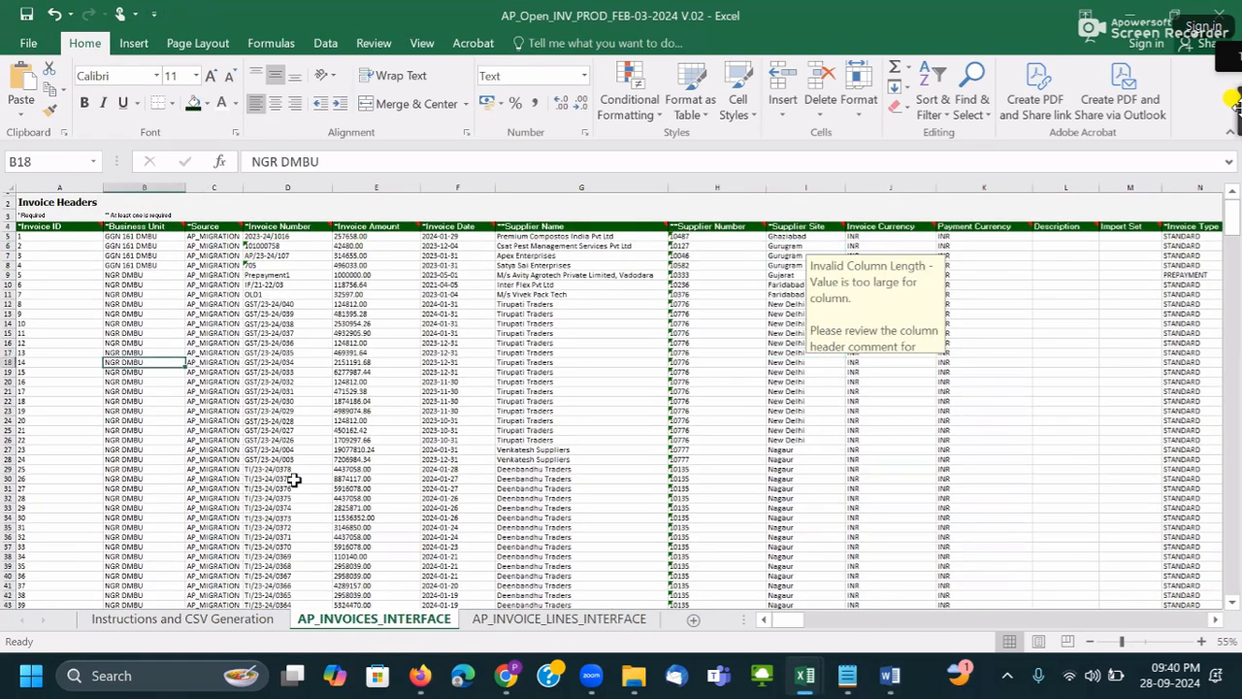
click(536, 361)
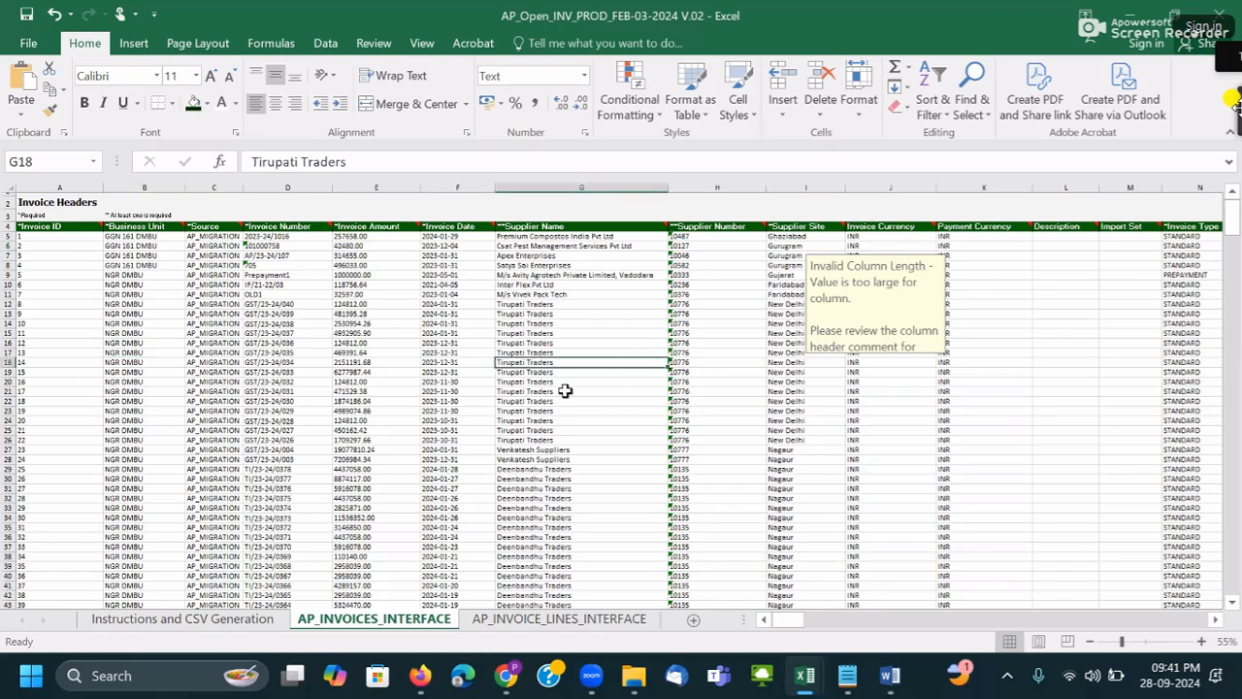
click(794, 361)
drag(133, 345, 154, 428)
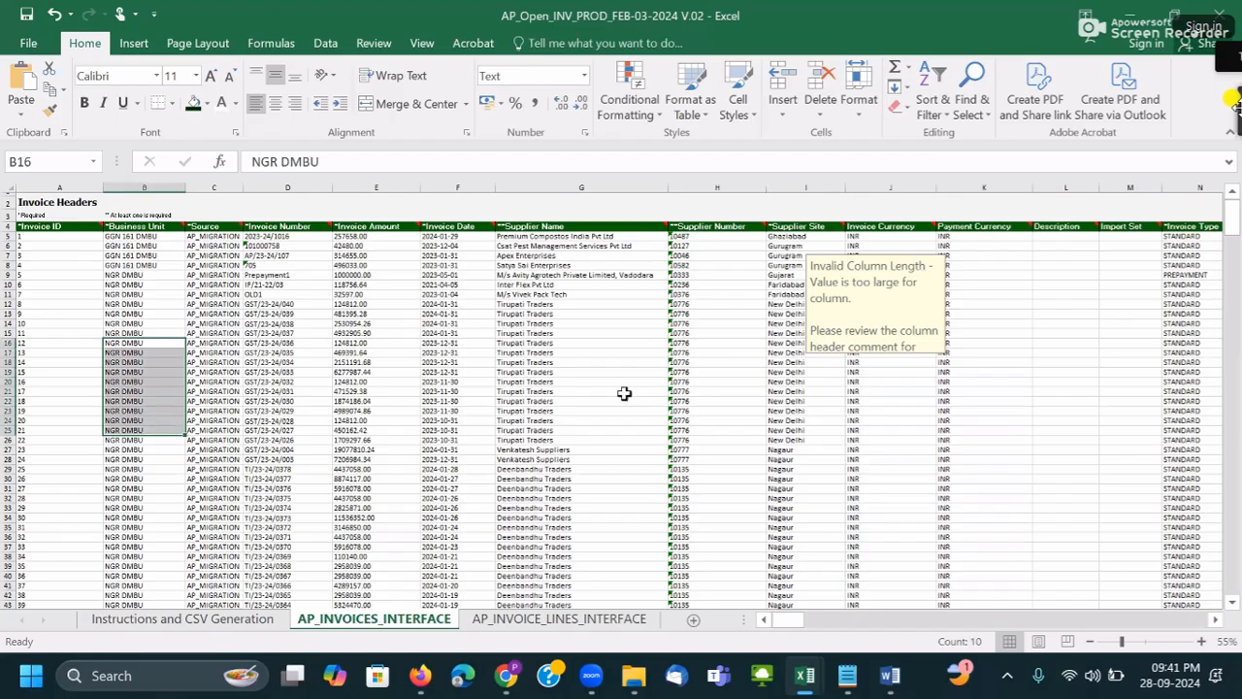
click(516, 353)
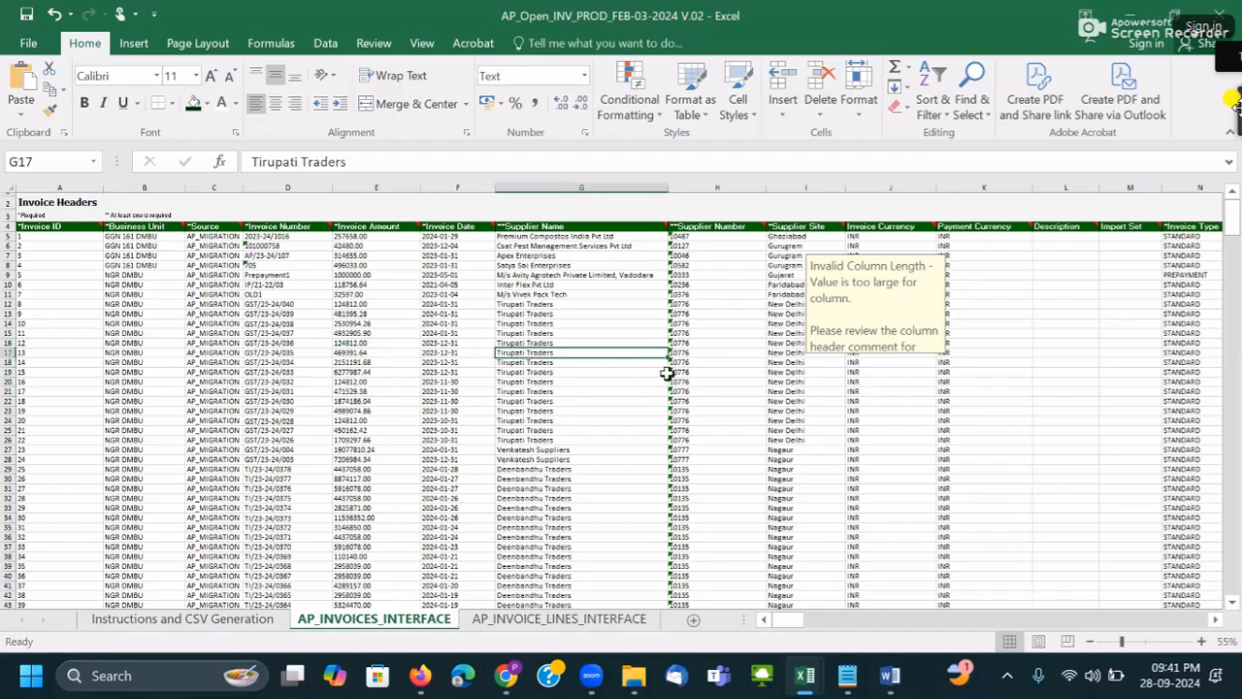
click(795, 359)
click(134, 364)
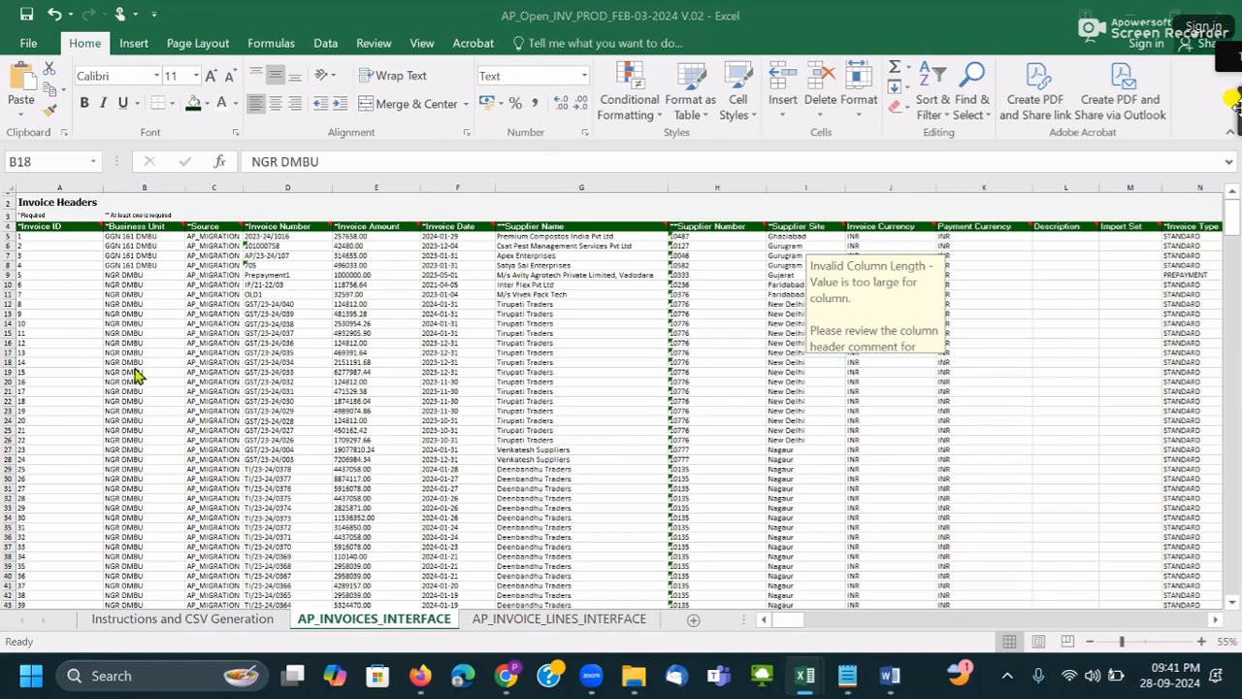
- Return to the Word document and review the CHECK and EFT payment method codes in point 12
key(alt+Tab)
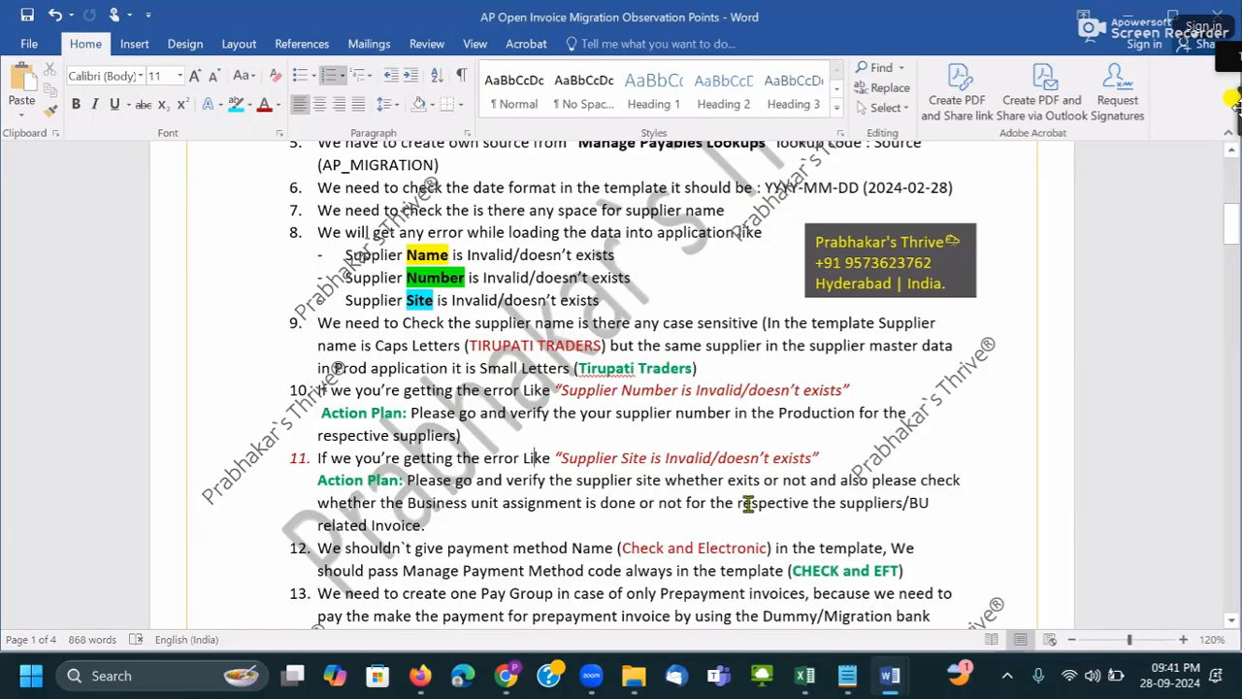
scroll(541, 485, down, 3)
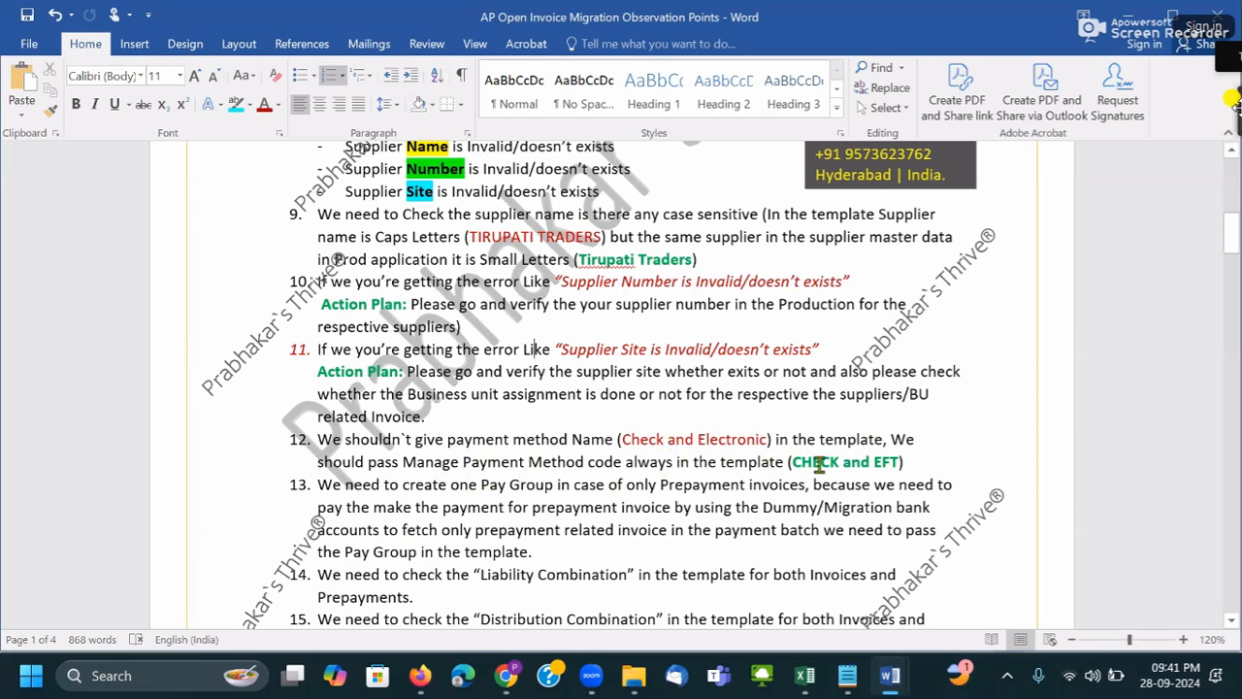
drag(841, 461, 790, 462)
click(899, 462)
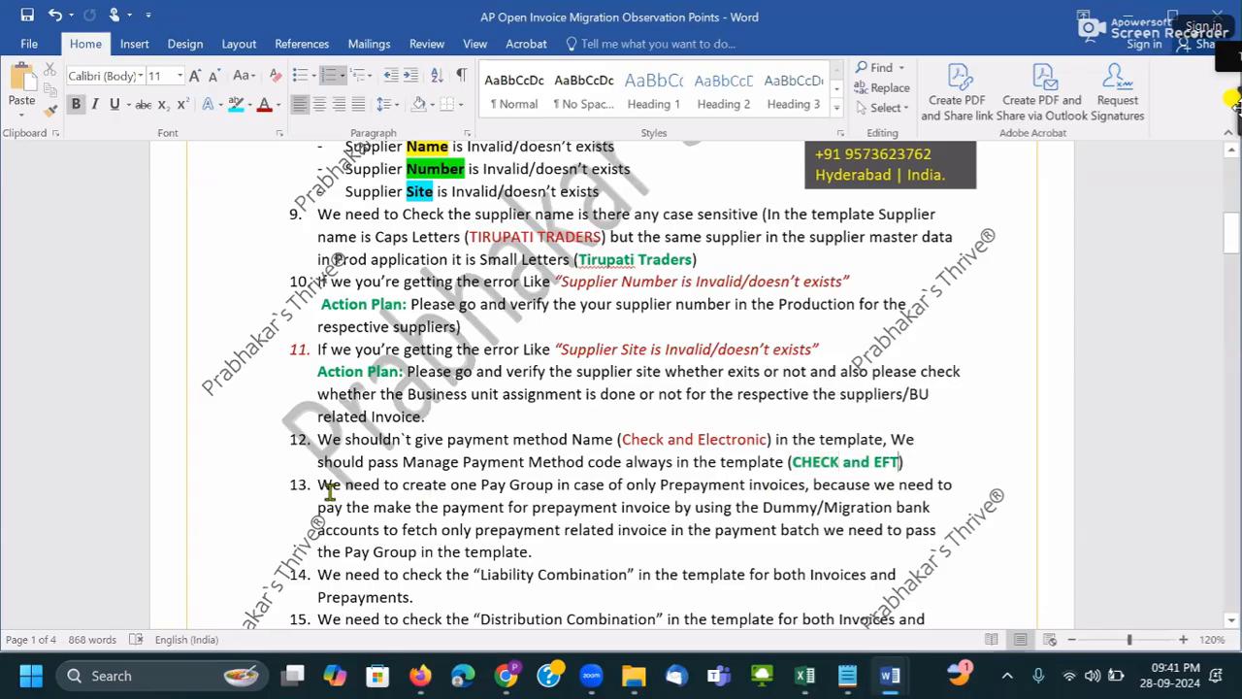
- Bold and italicise "only Prepayment invoices" in point 13, colour the text red and highlight it in yellow
scroll(330, 490, down, 1)
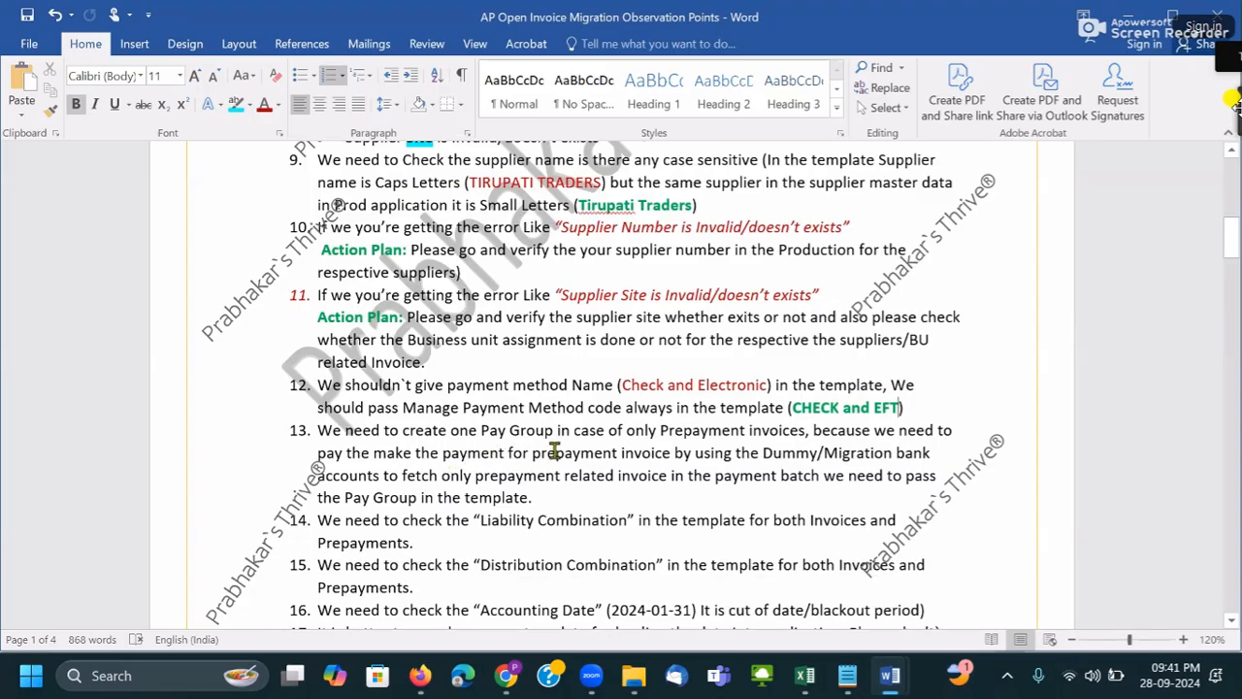
drag(808, 430, 627, 430)
key(ctrl+b)
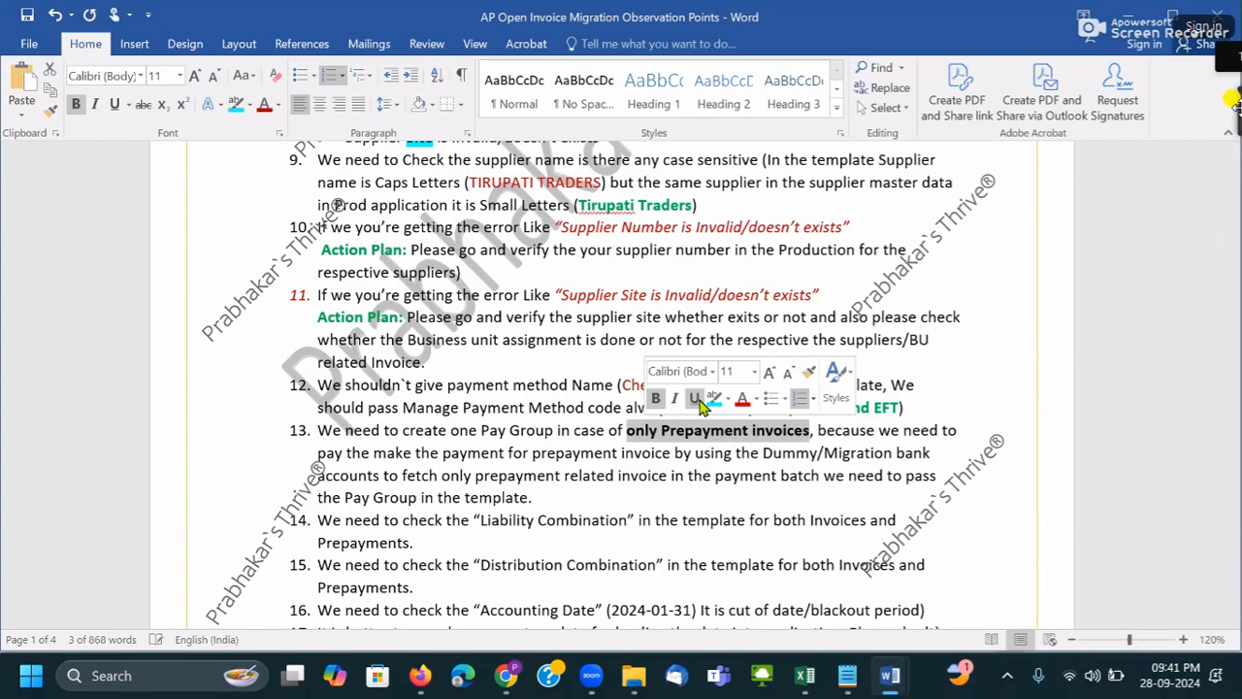
click(655, 400)
click(658, 400)
click(677, 400)
click(731, 401)
click(744, 400)
click(730, 399)
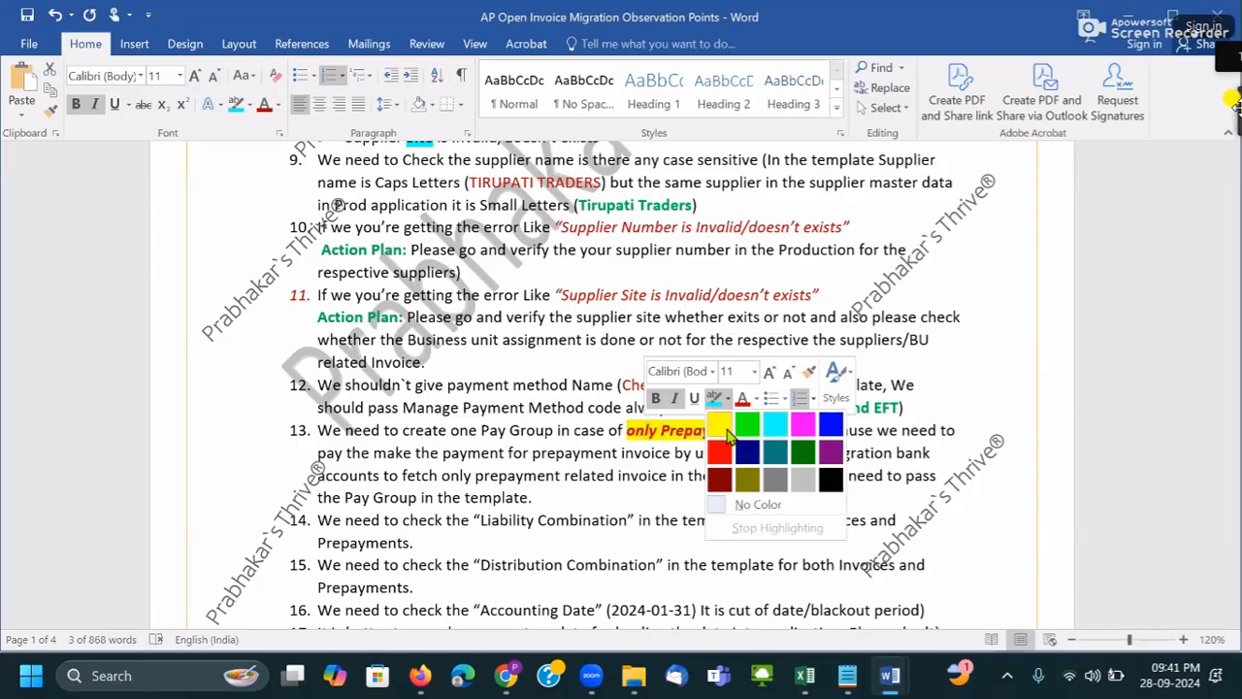
click(719, 424)
- Change the font colour of the highlighted "only Prepayment invoices" in point 13 to black
click(754, 400)
key(Escape)
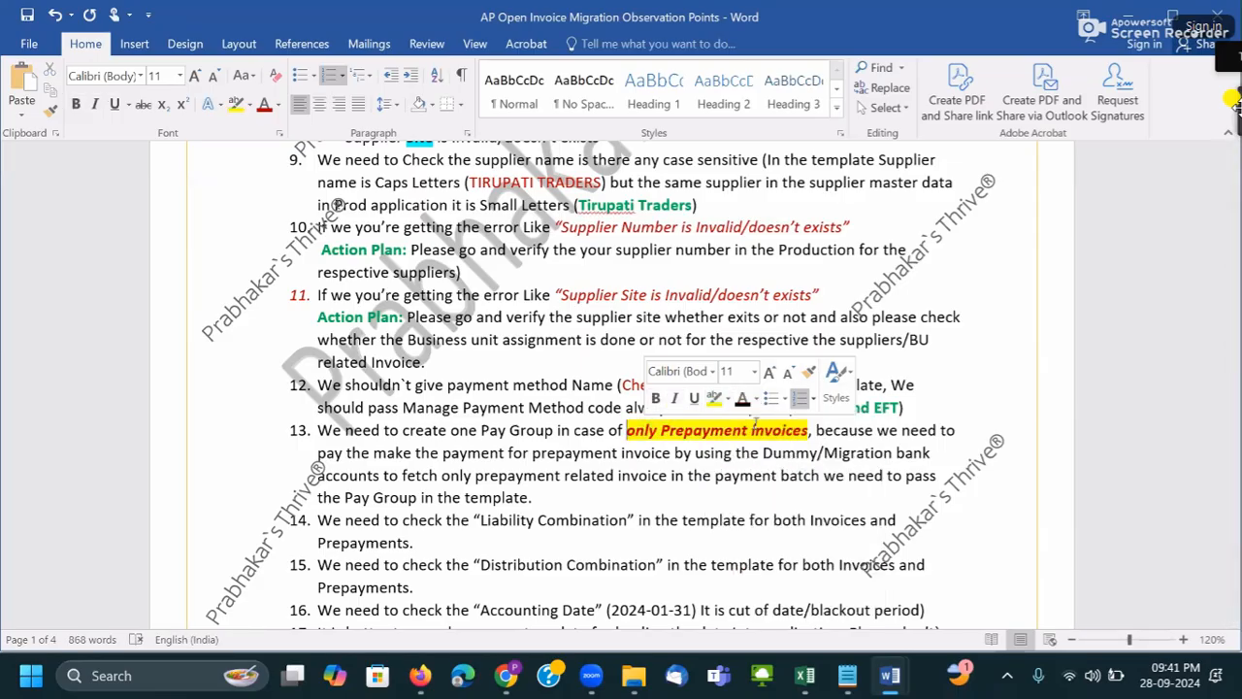
drag(809, 430, 627, 430)
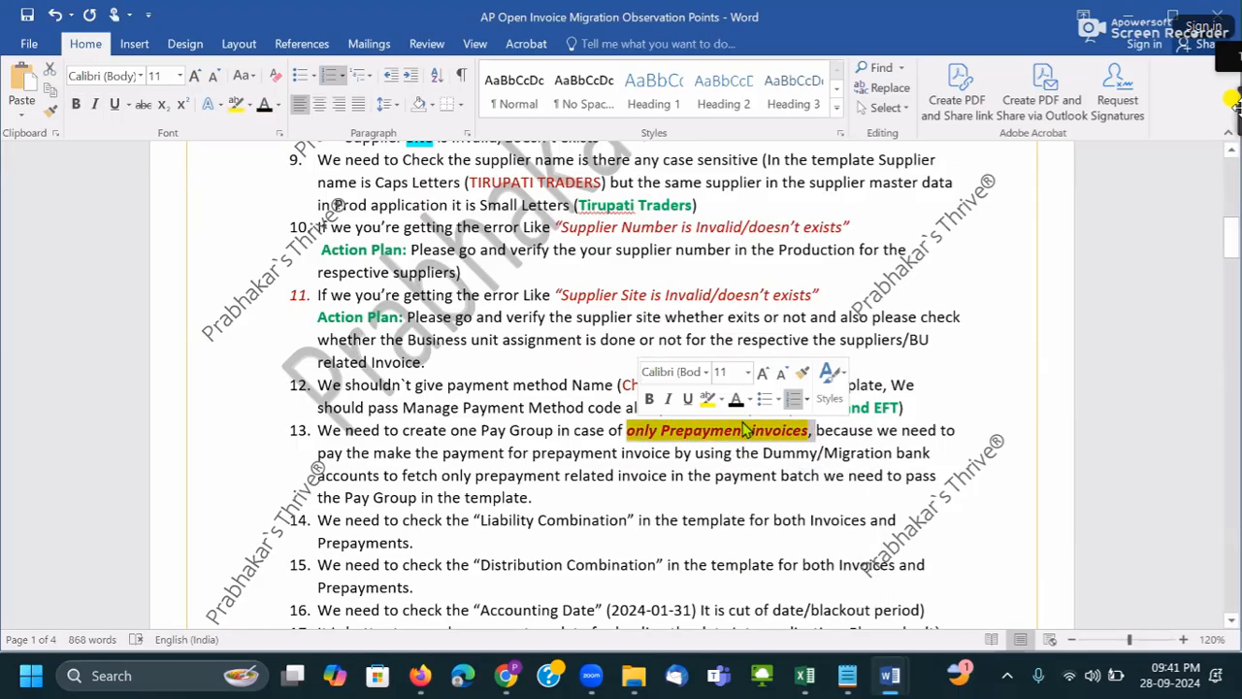
click(740, 403)
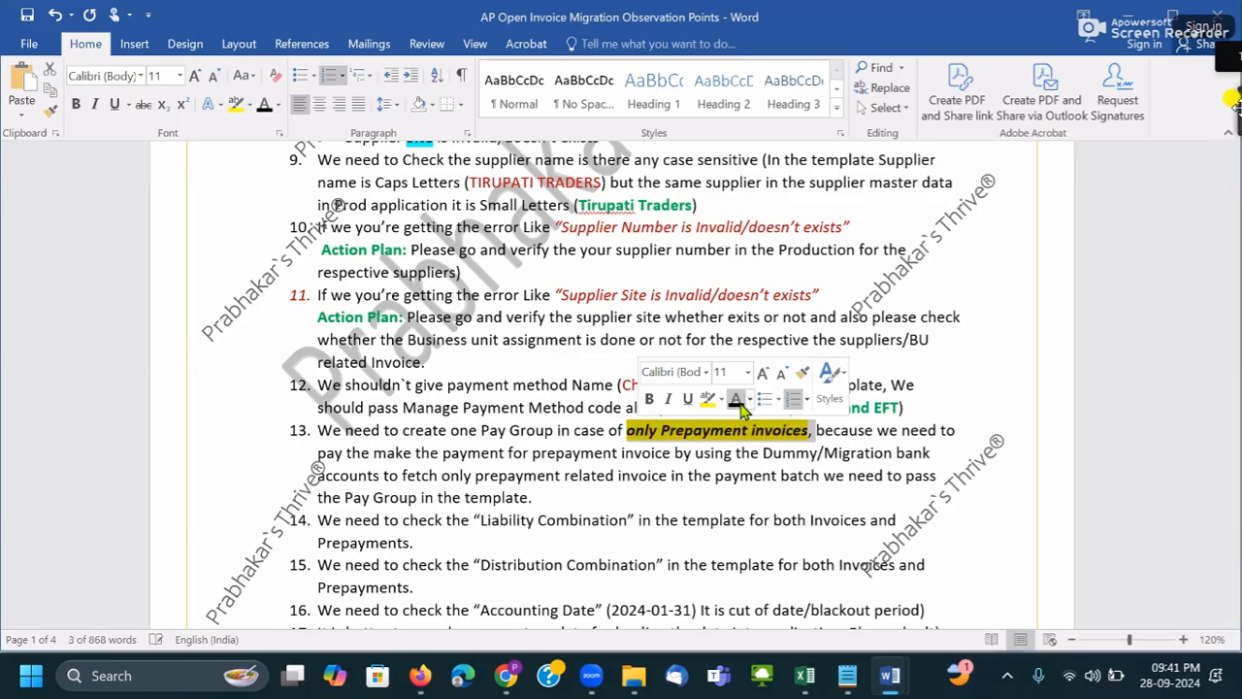
click(740, 436)
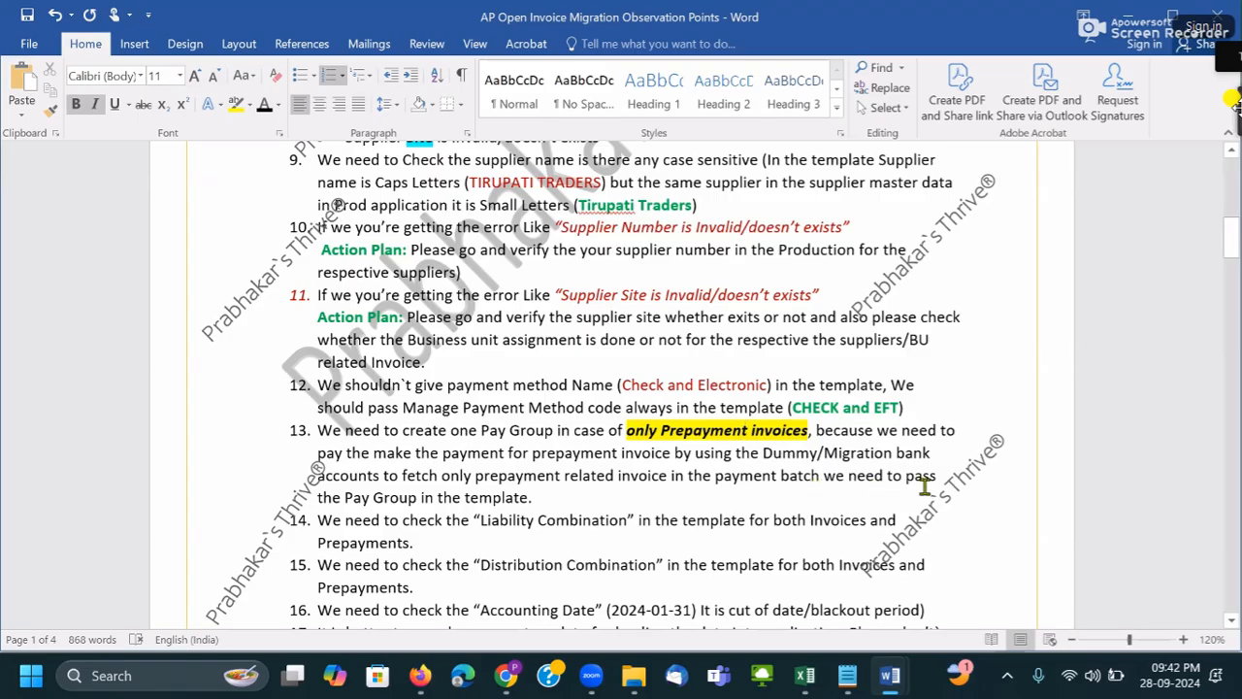
- Review the pay group explanation in point 13 and the Liability Combination check in point 14
drag(532, 497, 347, 452)
click(671, 458)
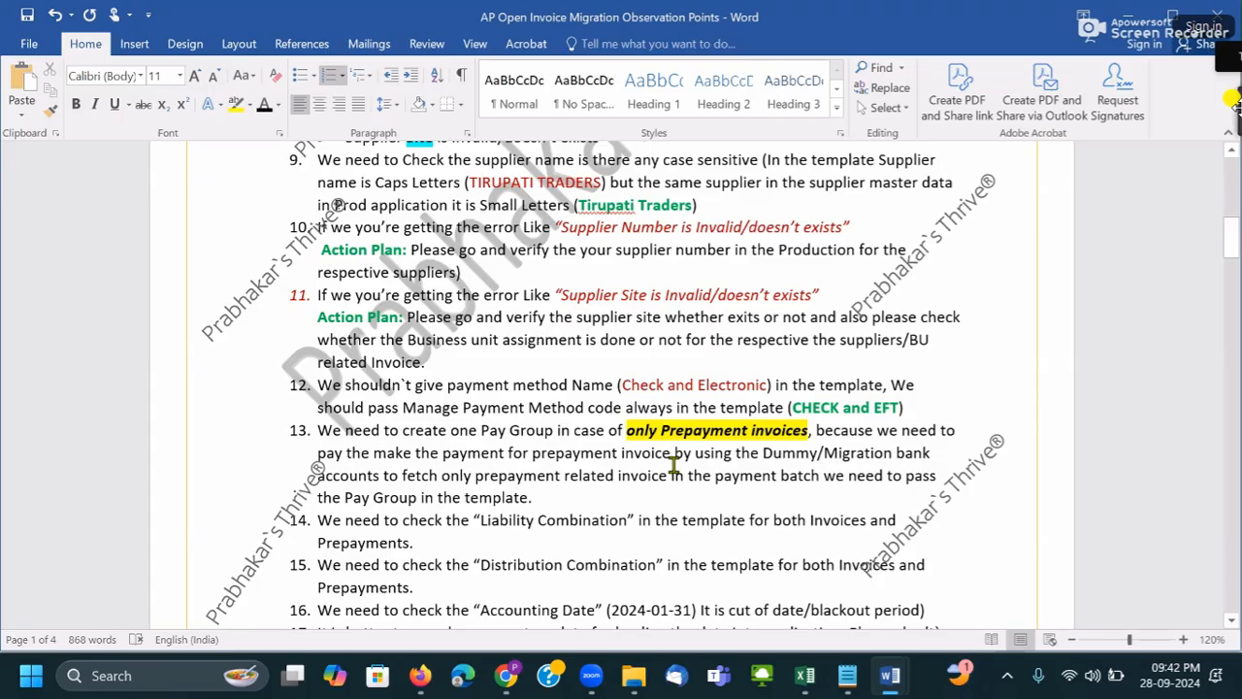
scroll(671, 463, down, 5)
scroll(491, 408, up, 1)
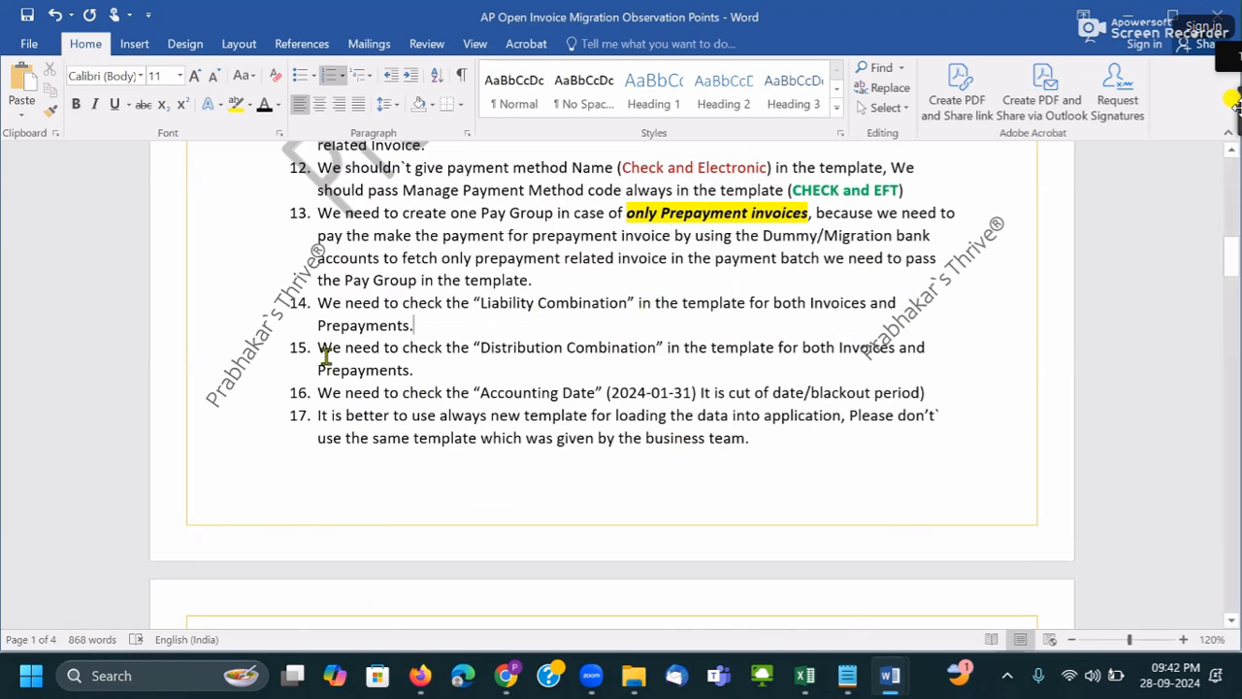
drag(417, 330, 316, 326)
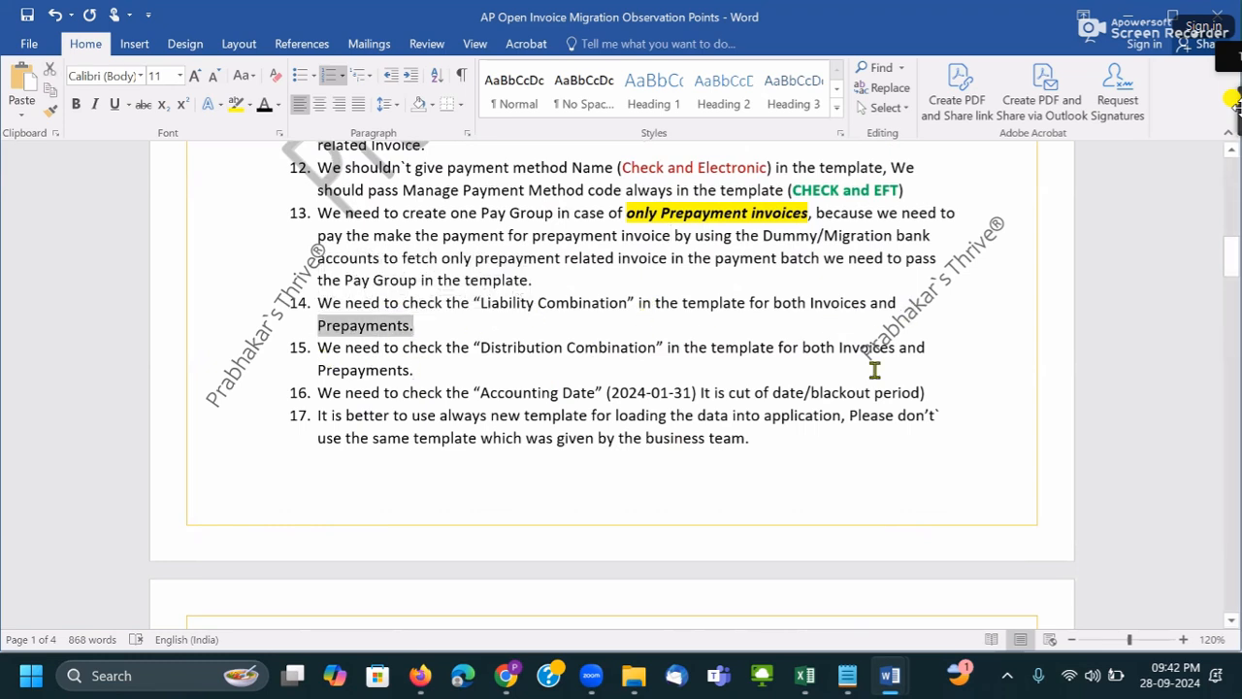
- Switch to the NEW_TEMP_AP_OPEN_INV_PROD_FEB_04_2024_v.02 workbook and go to the start of the AP_INVOICES_INTERFACE sheet
key(alt+Tab)
key(alt+Tab)
key(alt+Tab)
key(alt+Tab)
key(alt+Tab)
key(alt+Tab)
key(alt+Tab)
key(alt+Tab)
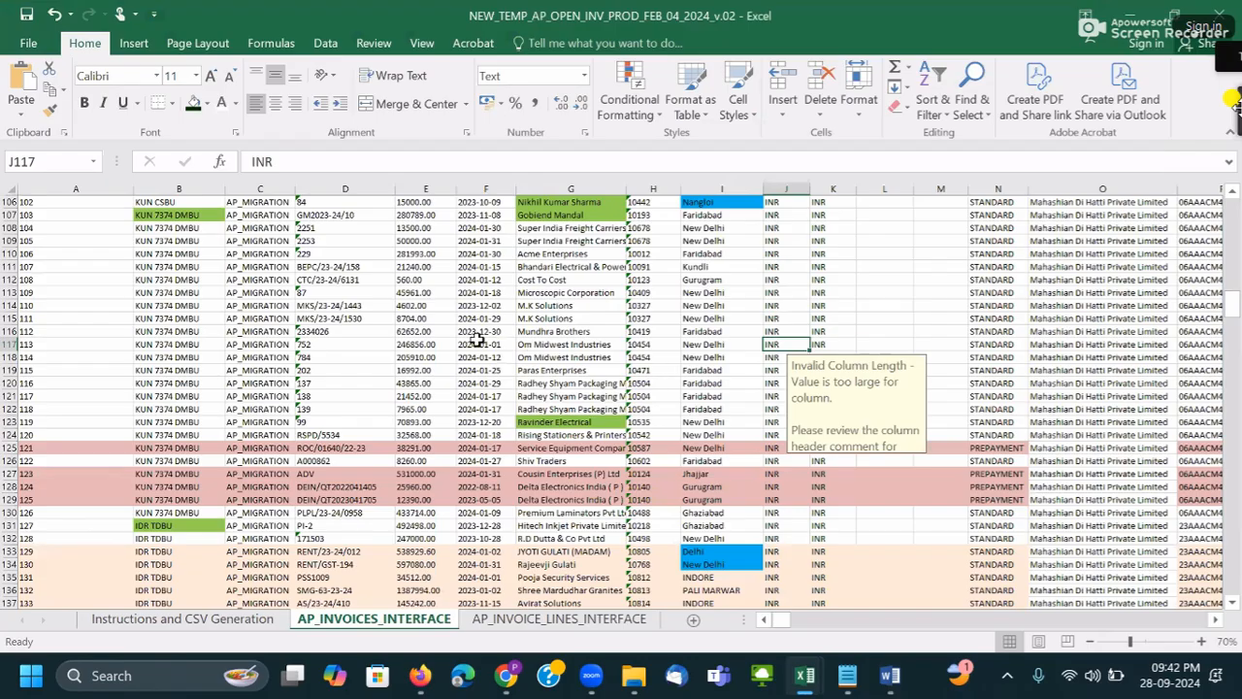
key(ctrl+Home)
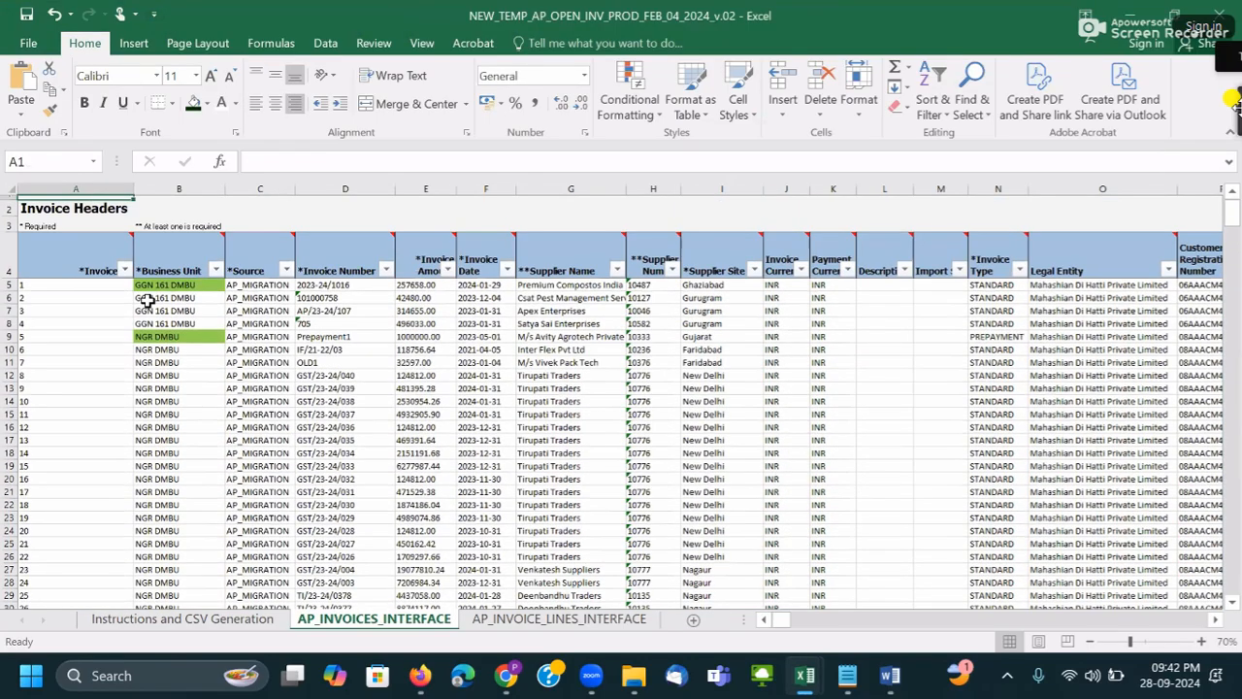
- Filter the Invoice Type column to exclude PREPAYMENT and show only STANDARD invoices
click(1019, 268)
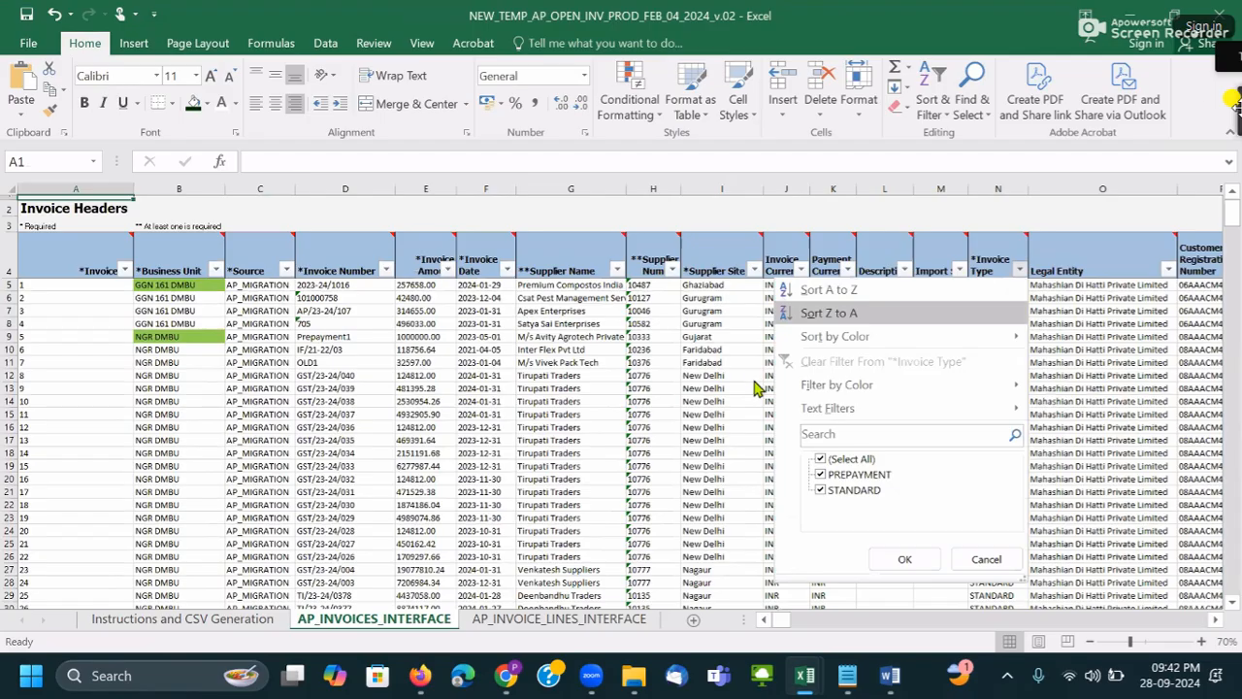
click(858, 474)
click(904, 559)
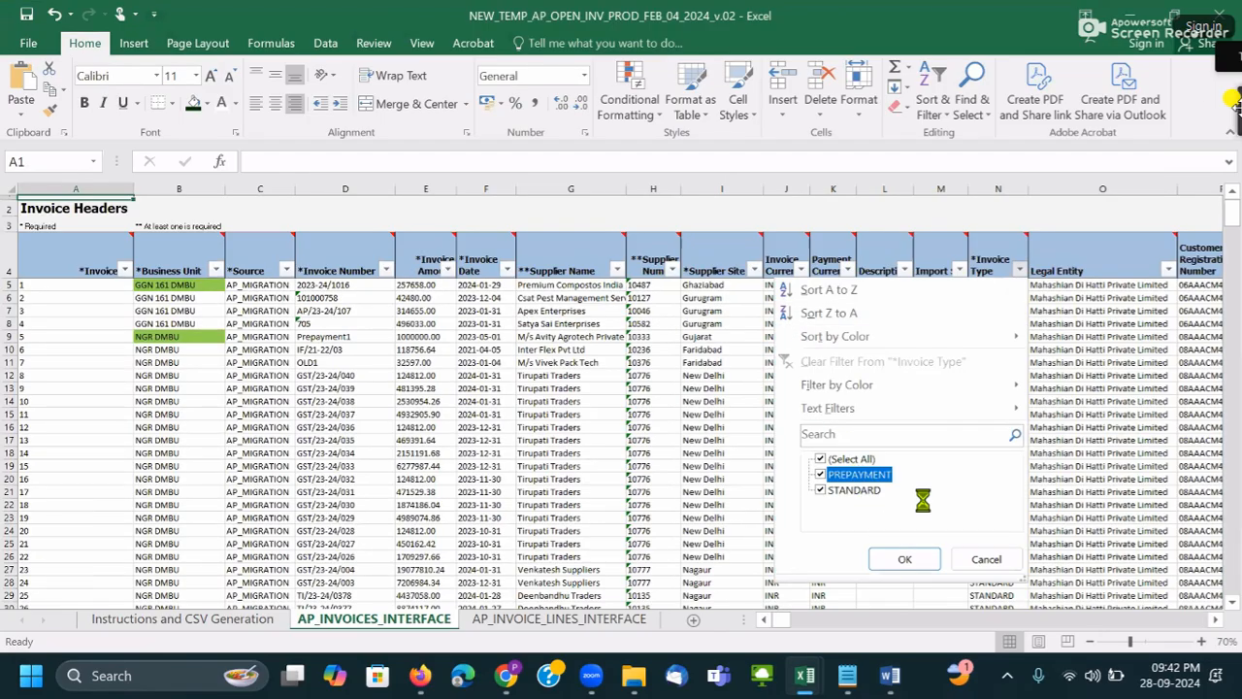
- Examine the filtered standard invoices across the payment and prepayment columns through to the Liability Combination column
click(1143, 335)
key(Right)
key(Right)
key(Right)
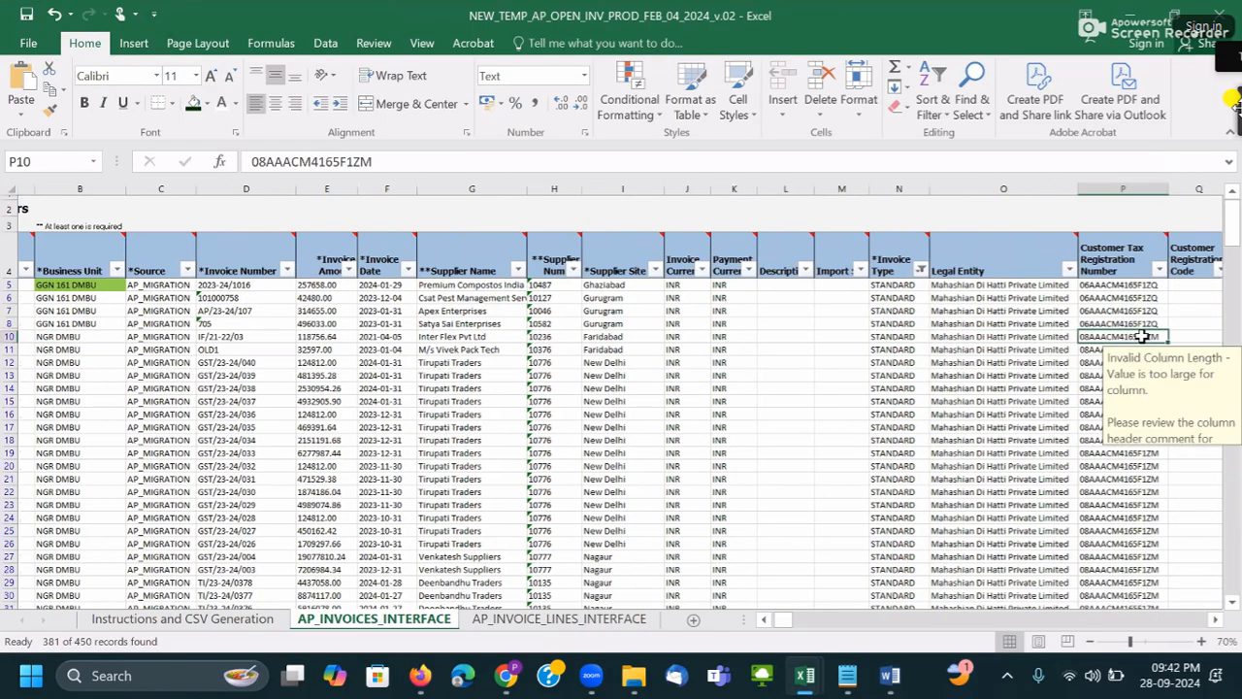
key(Right)
key(Right)
key(Right)
key(Right)
key(Right)
key(Right)
key(Right)
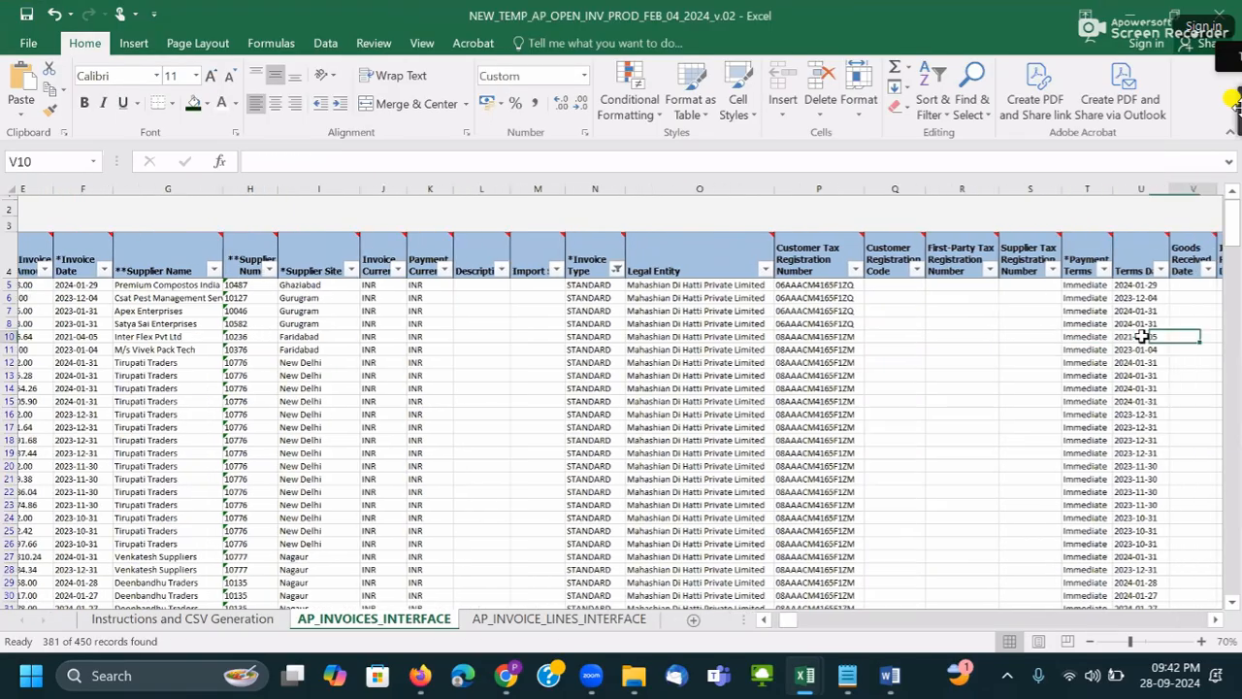
key(Right)
key(Right)
key(Right)
key(Right)
key(Right)
key(Right)
key(Right)
key(Right)
key(Right)
key(Right)
key(Right)
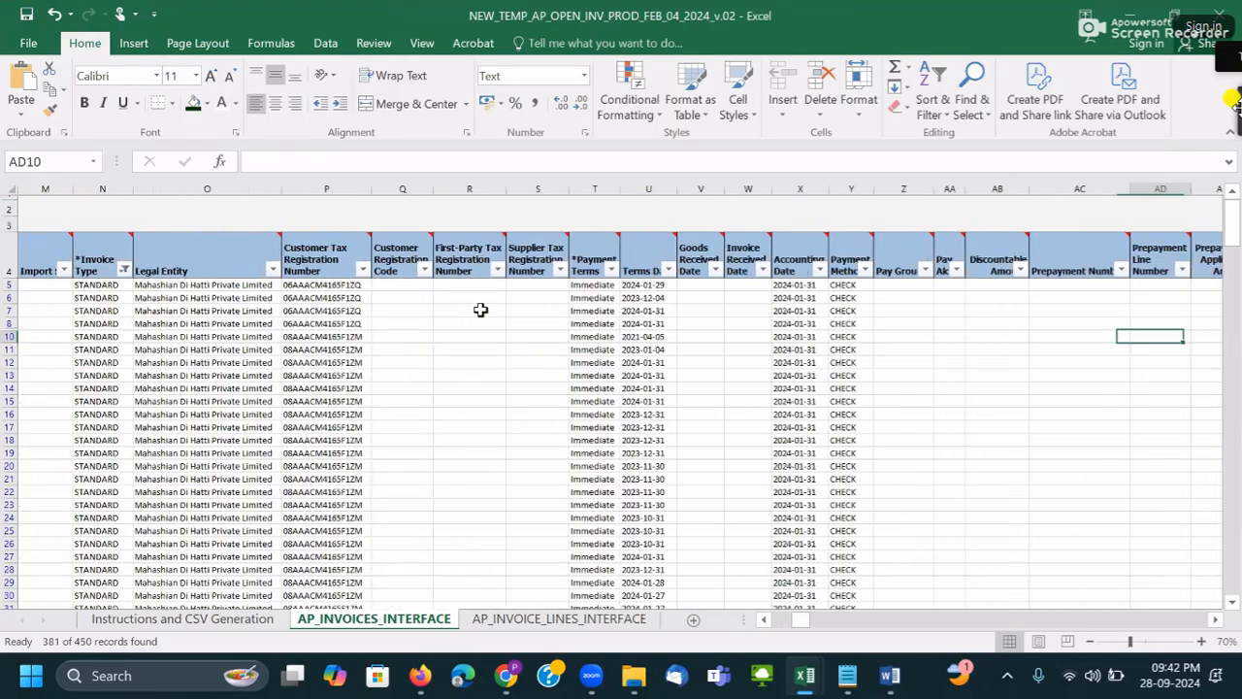
key(Right)
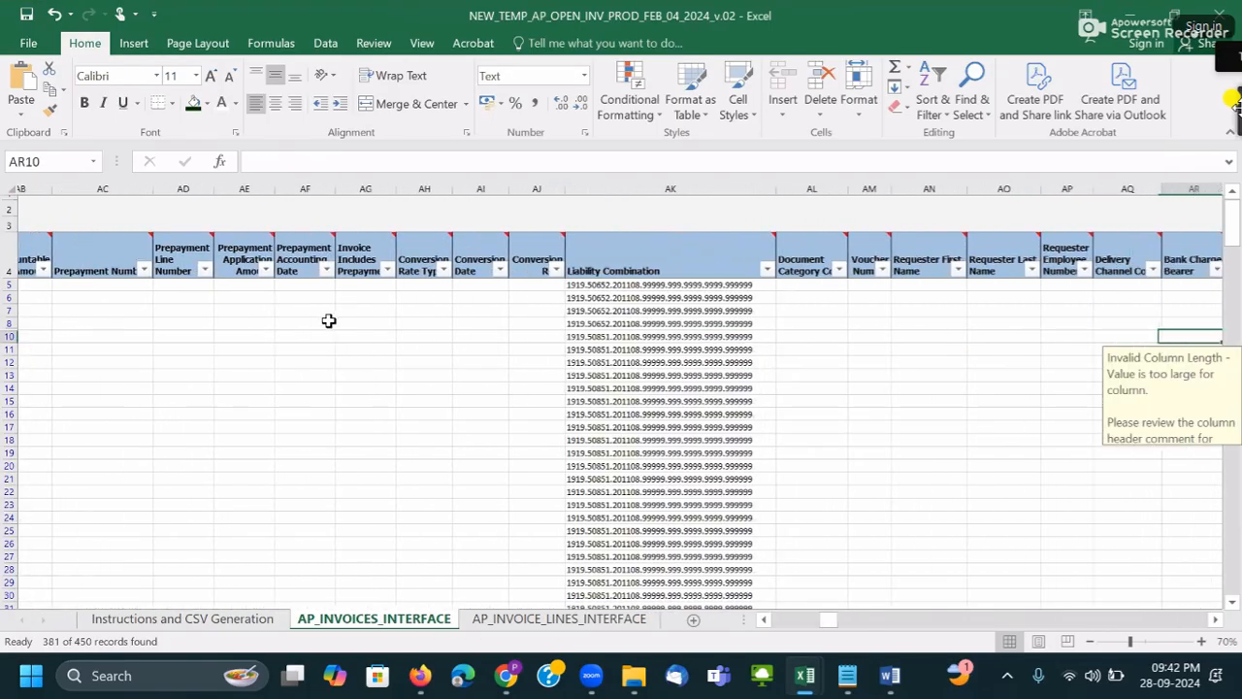
key(Up)
key(Up)
key(Up)
key(Right)
key(Right)
key(Right)
key(Right)
key(Right)
key(Right)
key(Right)
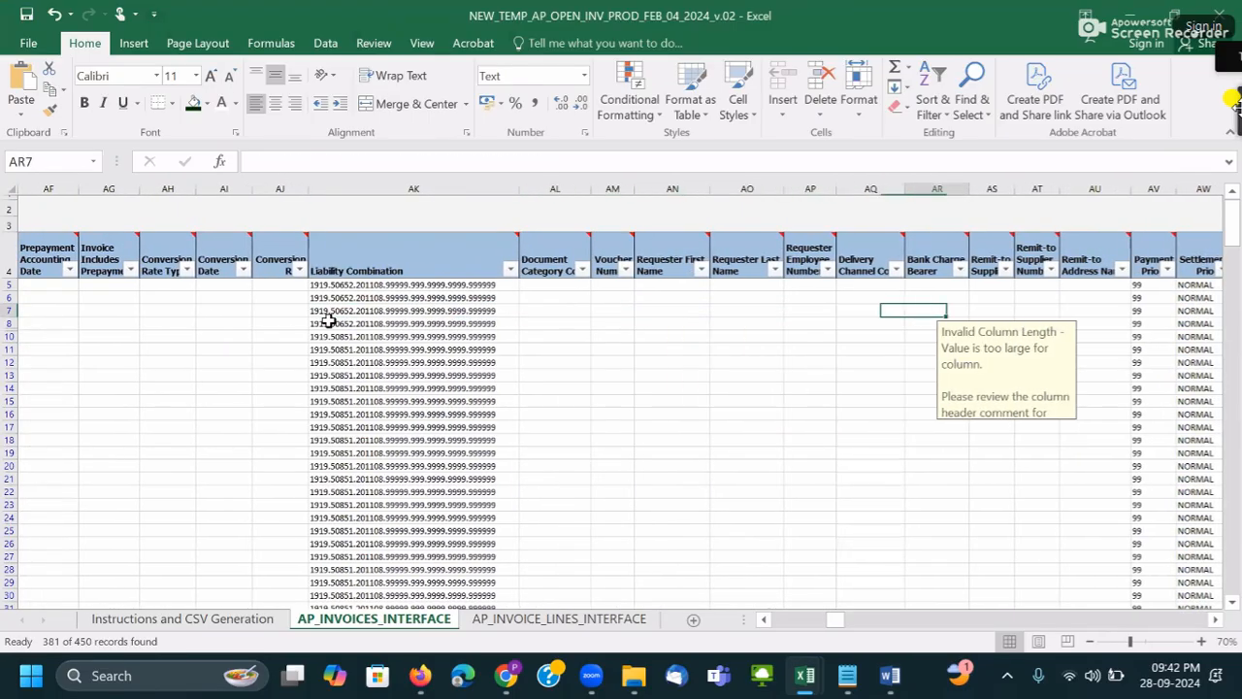
- Enter the account segment 50652 from Liability Combination cell AK8 in AO13, and "Nature of Acc Type" in AP13
click(328, 320)
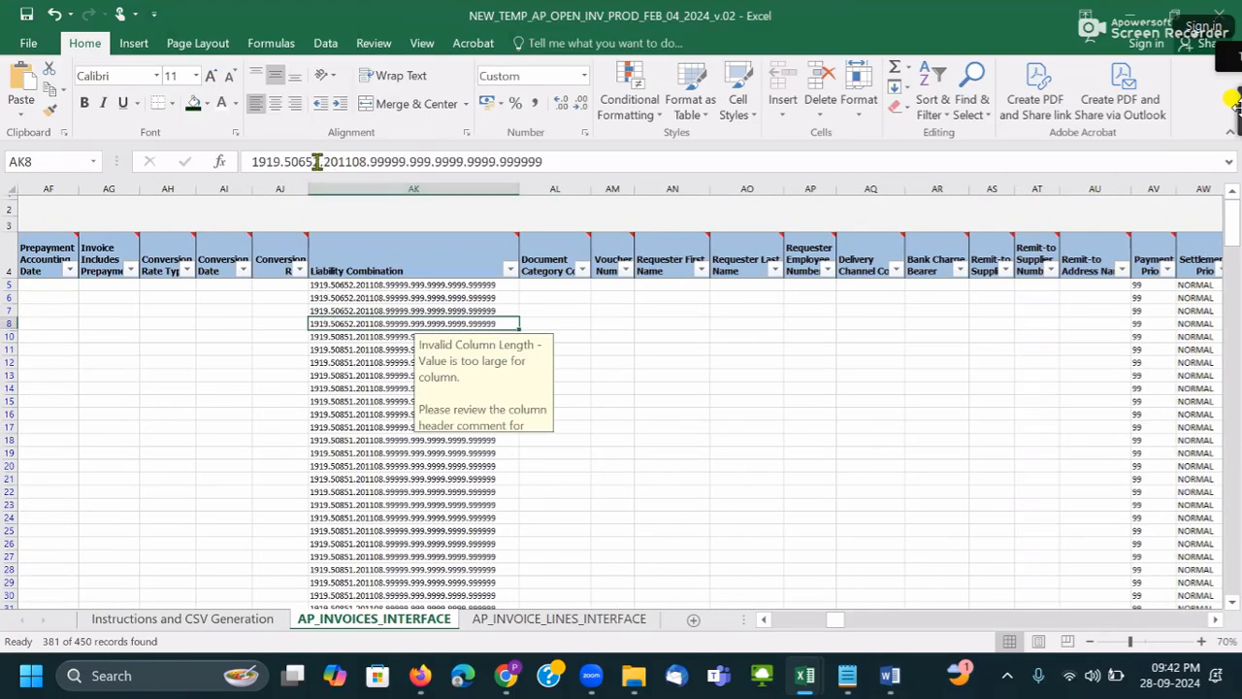
click(718, 375)
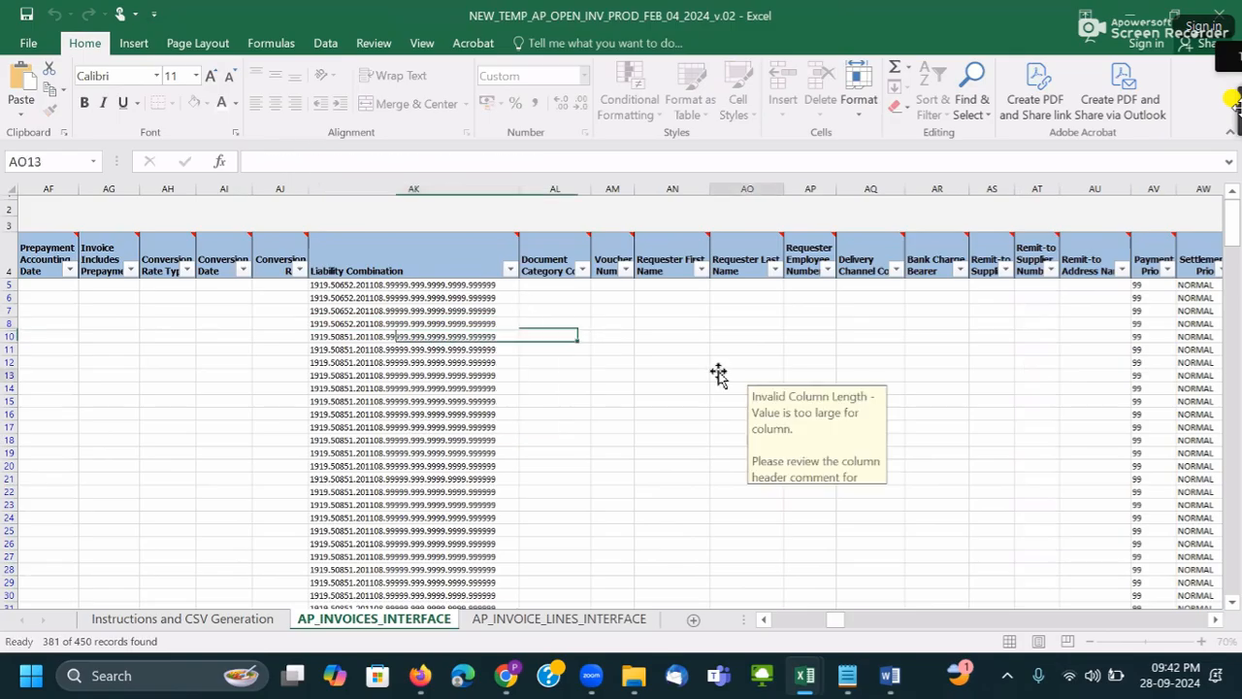
text(50652)
click(804, 375)
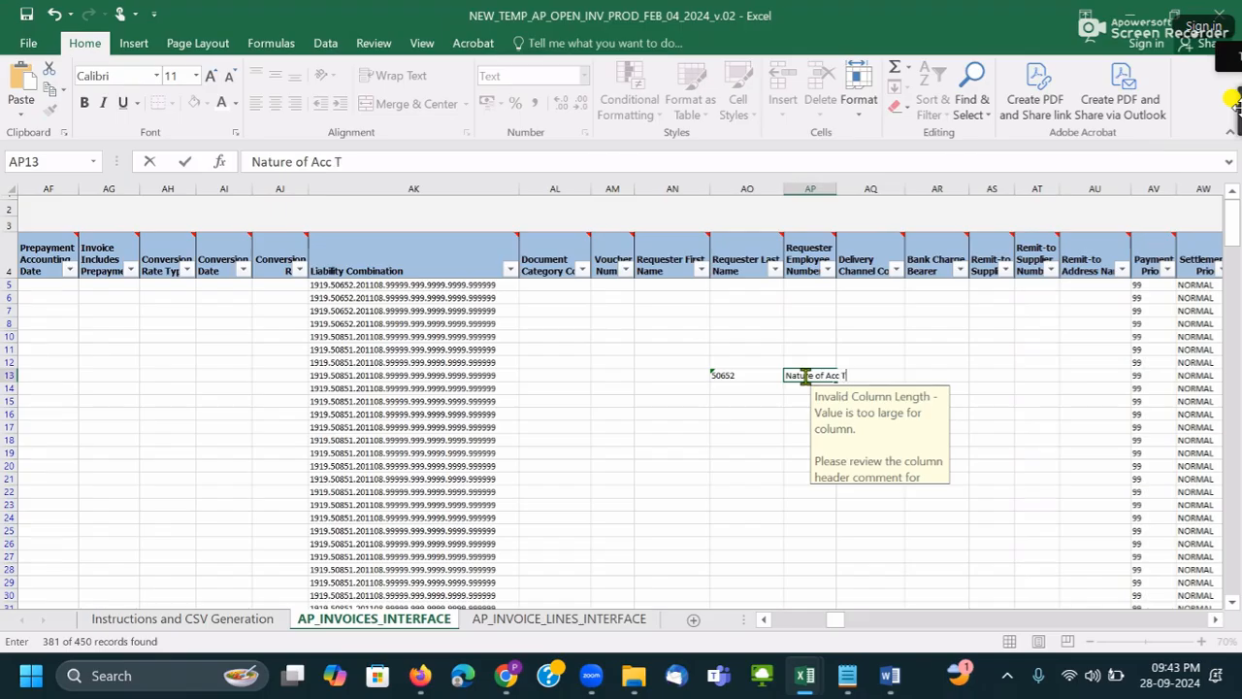
key(Return)
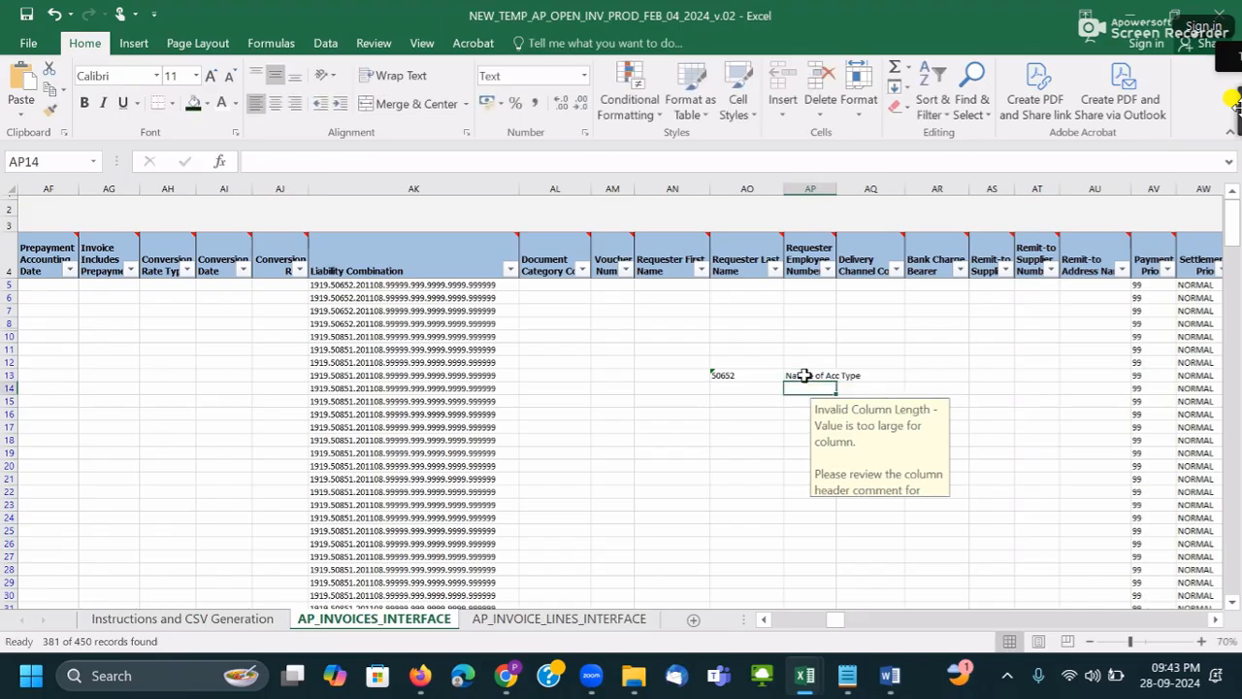
- Enter Asset in cell AP14 and Prepayment in cell AQ14, below the "Nature of Acc Type" heading
text(Asset)
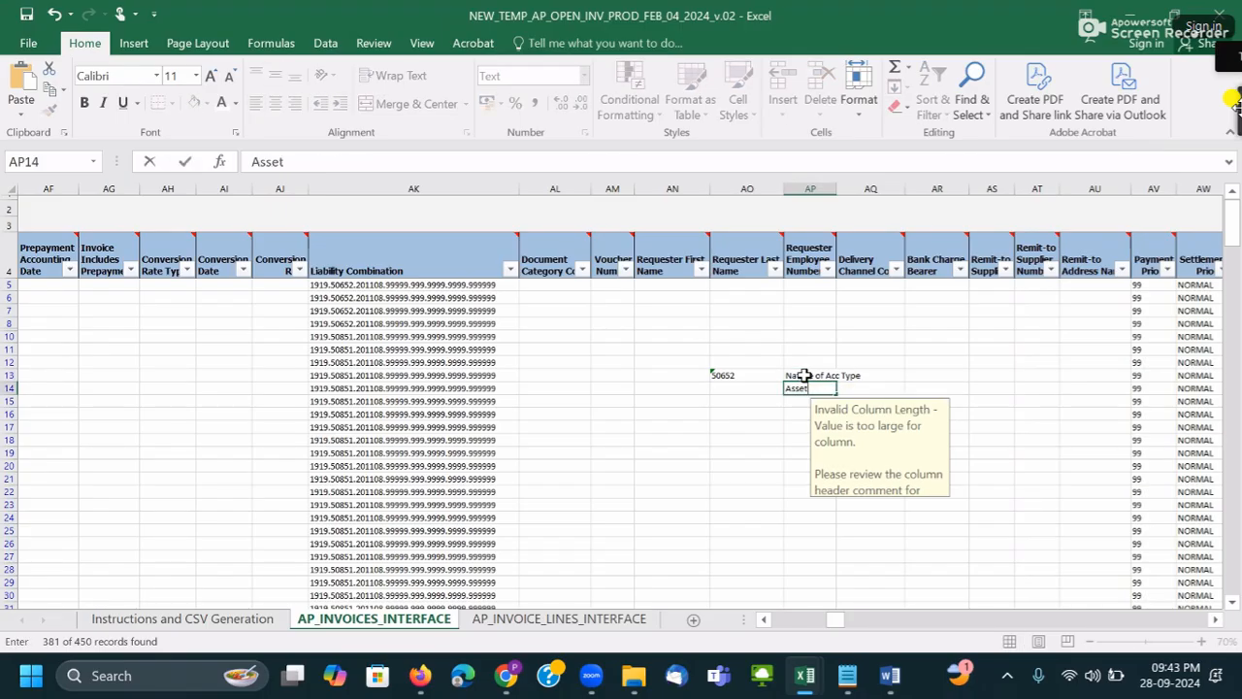
key(Tab)
text(Prep)
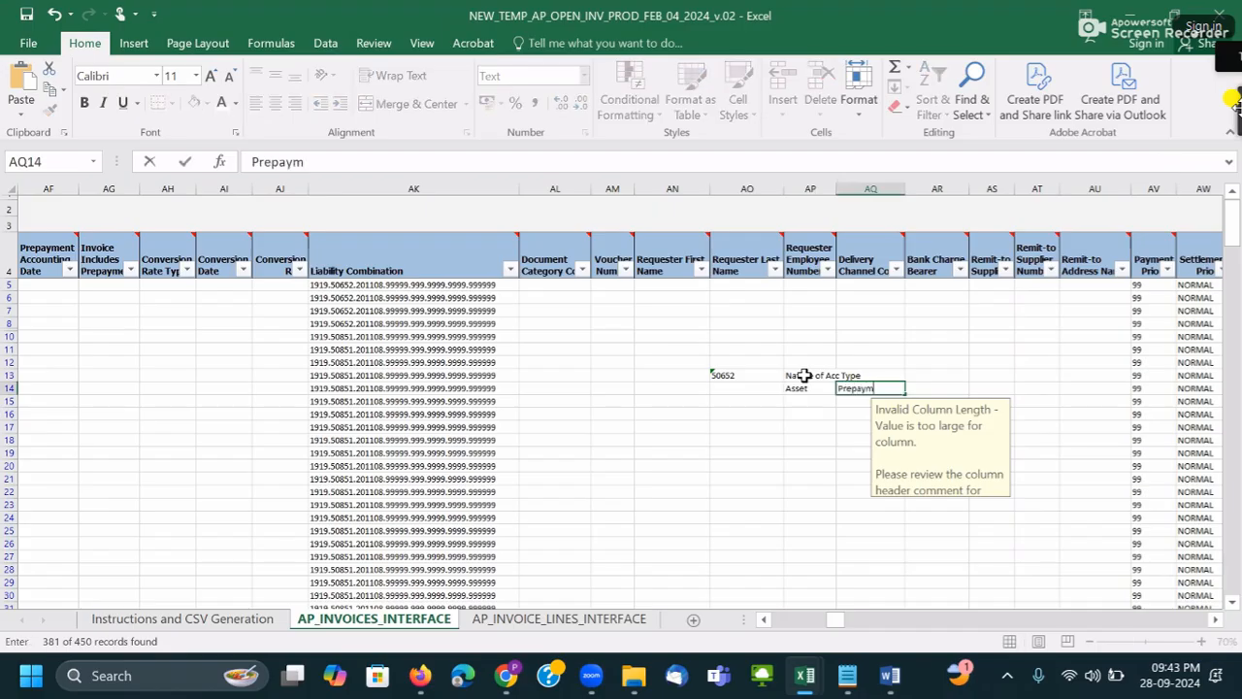
- Copy the account value 50652 from AO13 into AO14, beside Asset
click(766, 375)
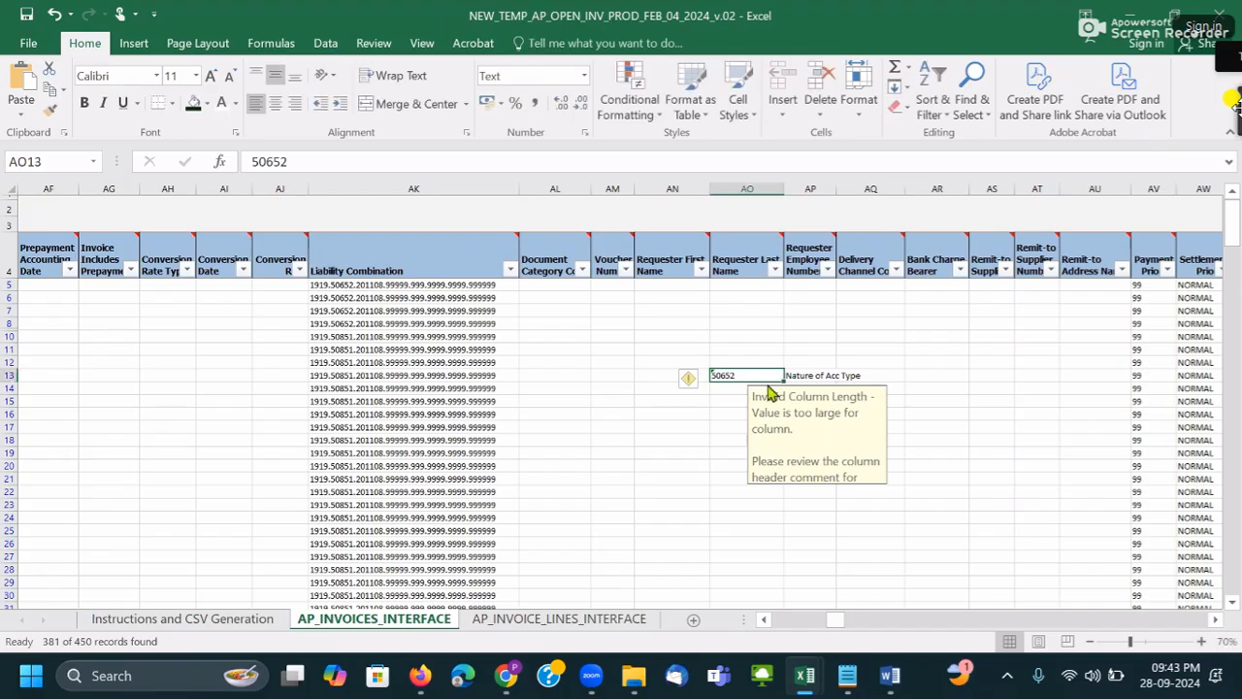
key(ctrl+c)
click(745, 392)
key(ctrl+v)
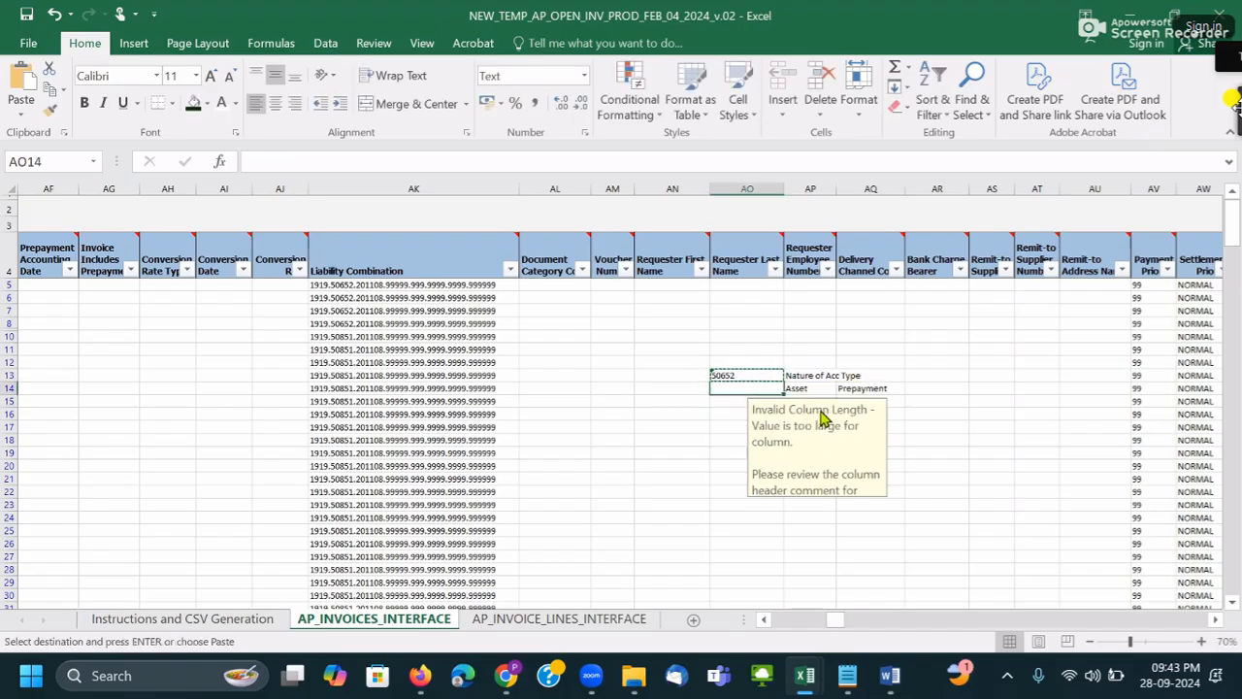
click(810, 388)
click(744, 362)
click(48, 108)
- Replace the content of cell AO13 with the heading "Acc-Val"
click(751, 374)
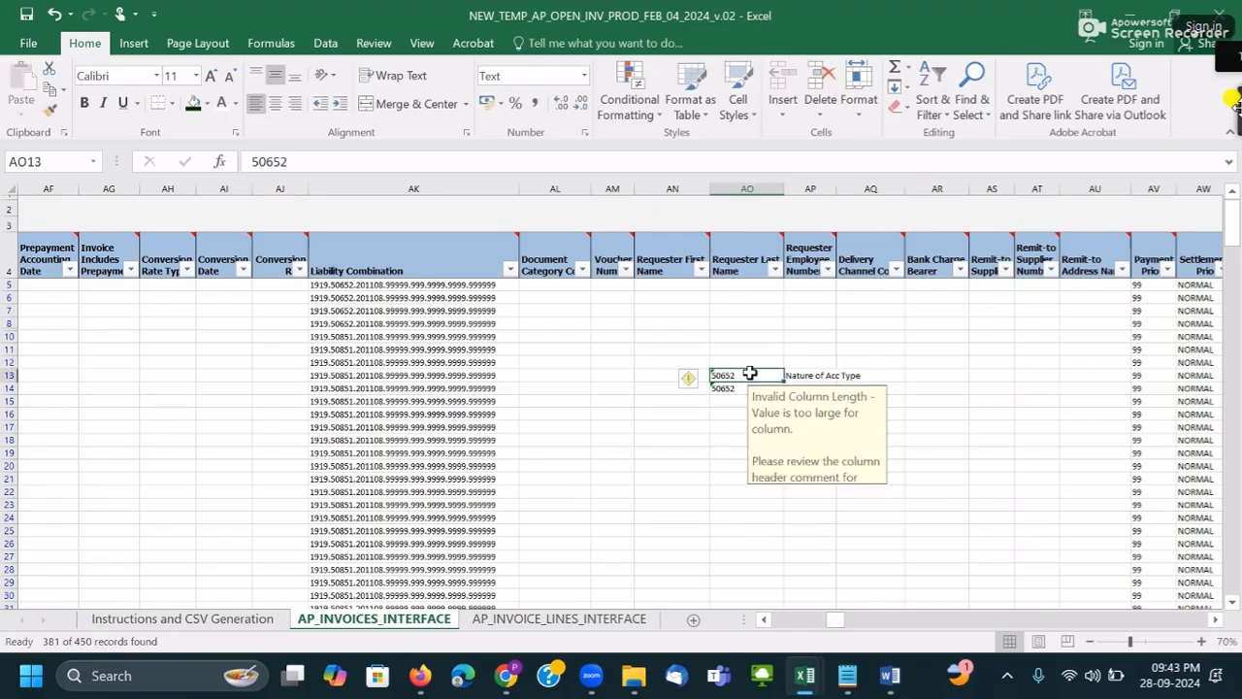
key(Delete)
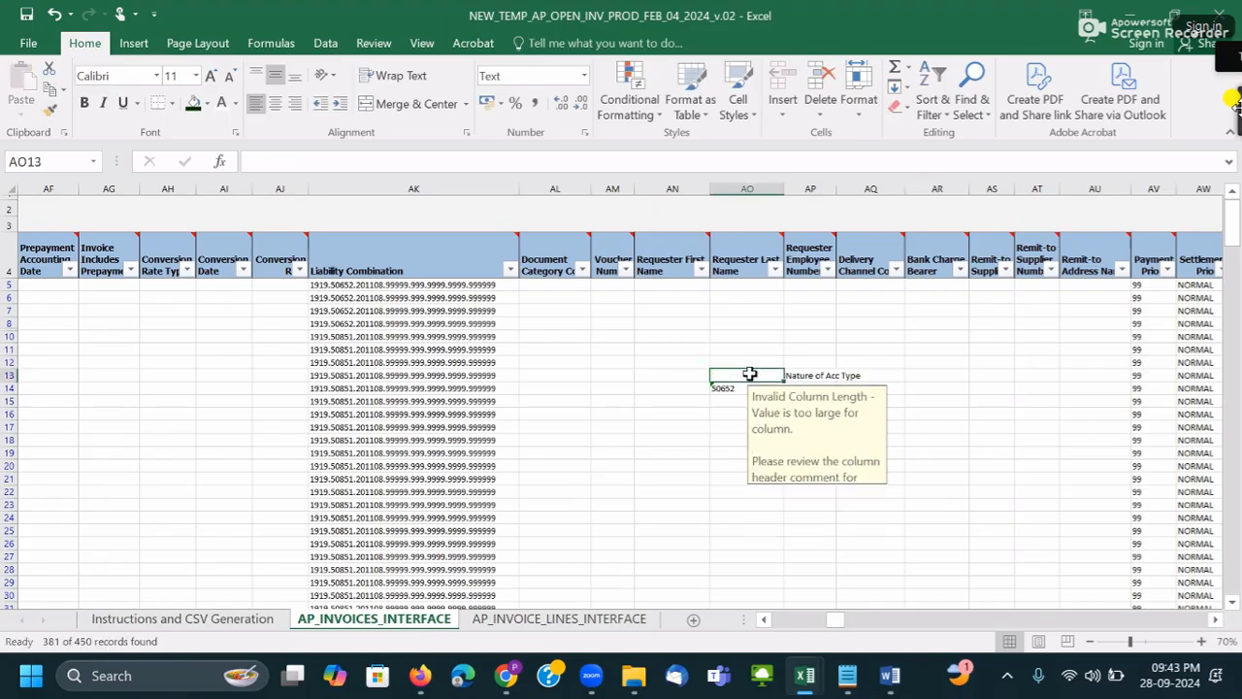
text(Acc-Val)
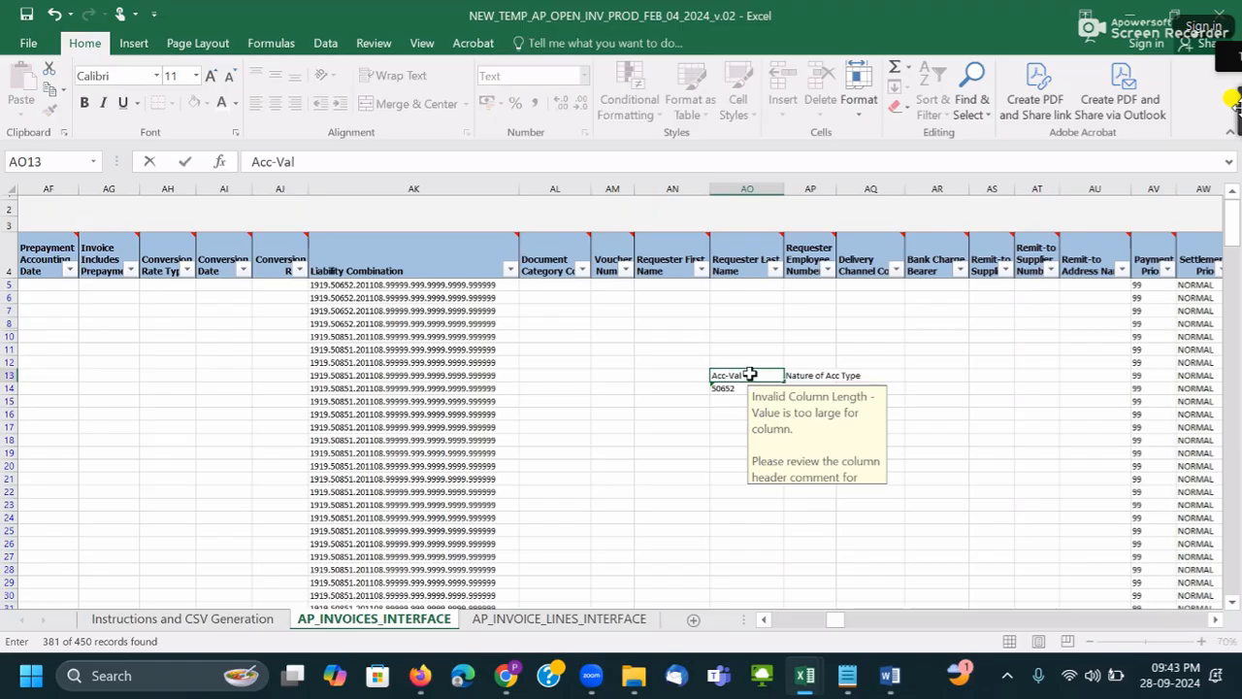
key(Tab)
- Widen column AP so the "Nature of Acc Type" heading fits, and check the account entries in row 14
drag(725, 374, 820, 374)
scroll(838, 385, down, 1)
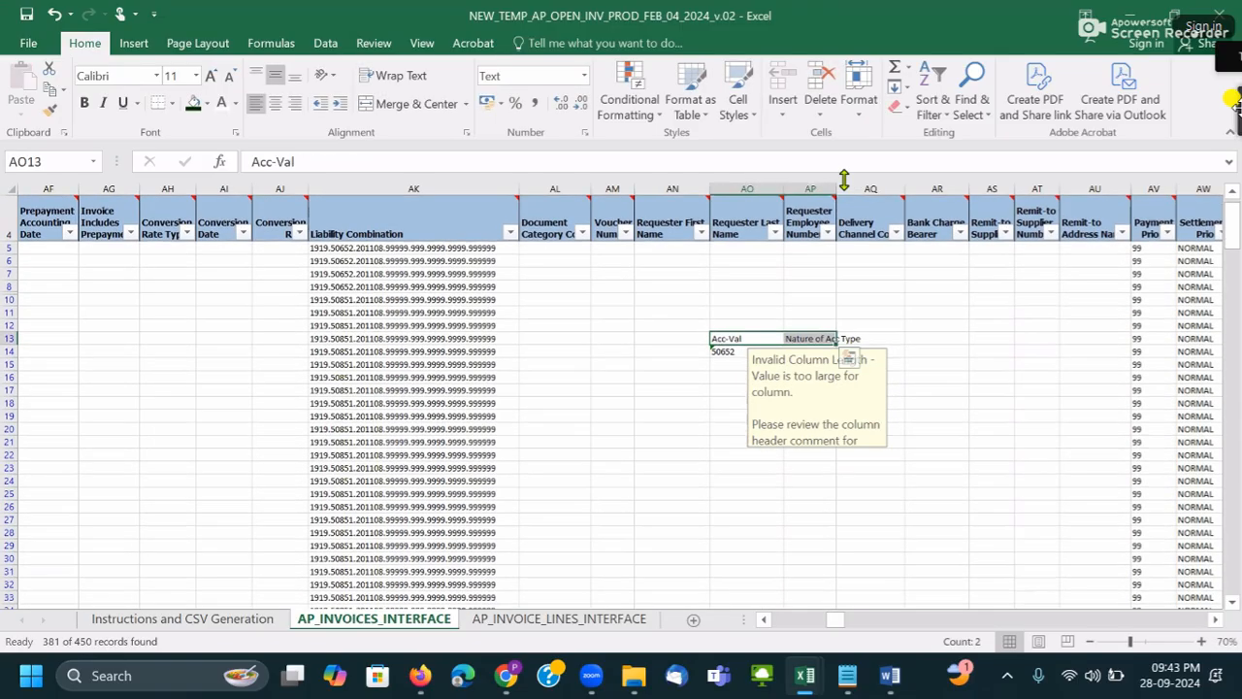
drag(838, 189, 867, 189)
click(763, 355)
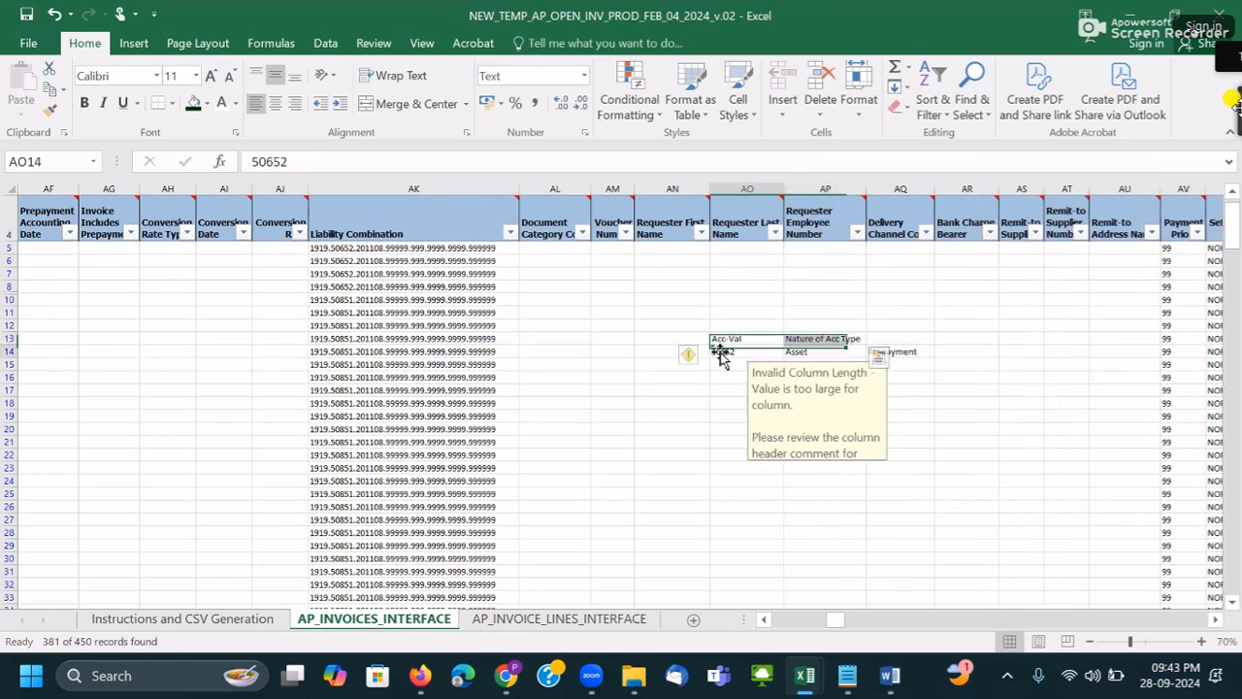
click(844, 353)
click(878, 352)
click(802, 354)
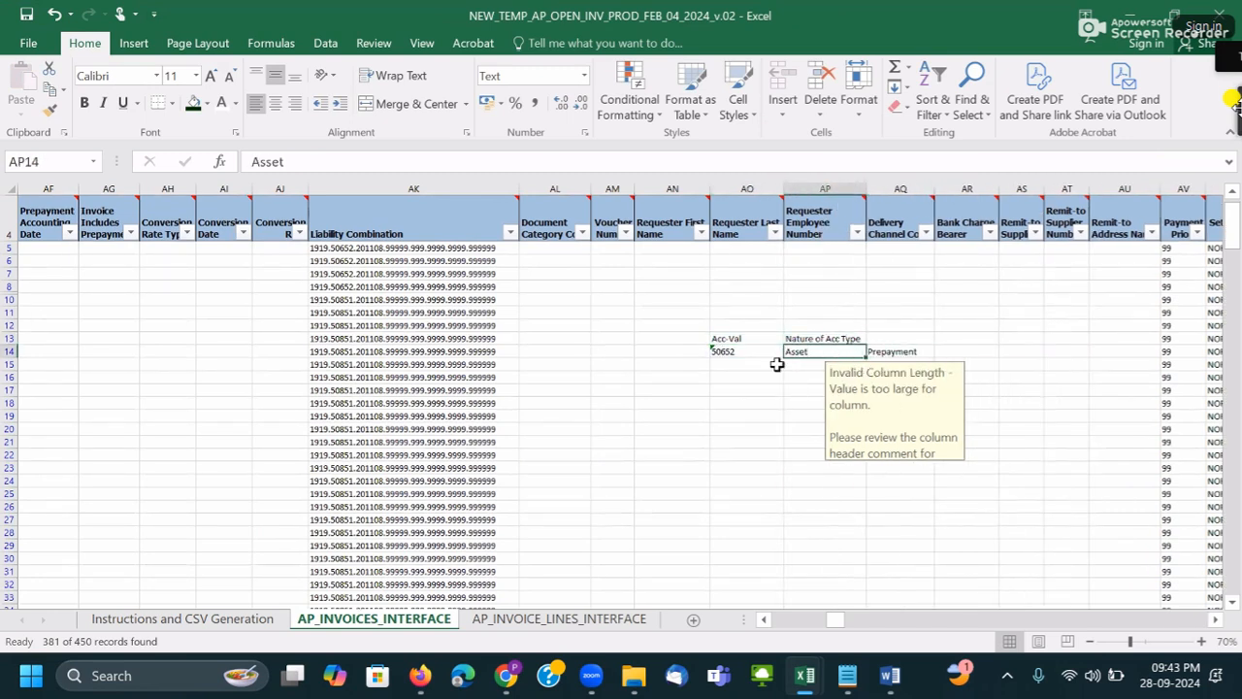
- Change the nature of account type in AP14 to "Expse"
click(804, 362)
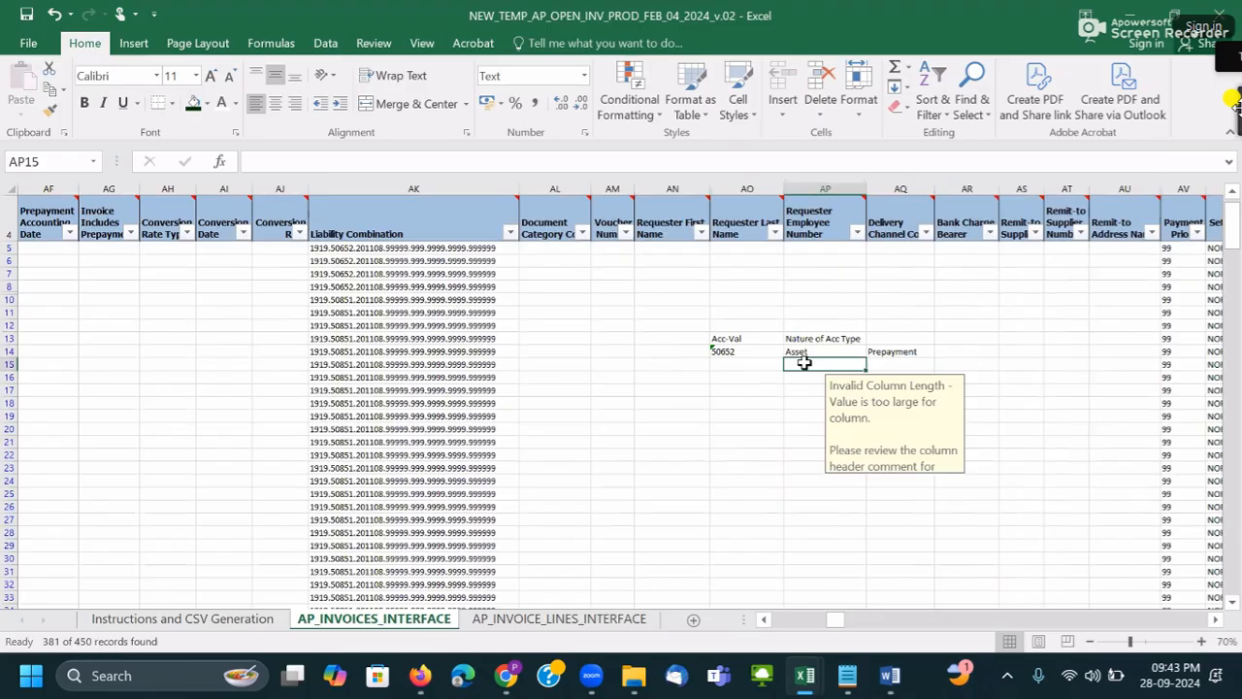
key(Left)
key(Up)
key(Right)
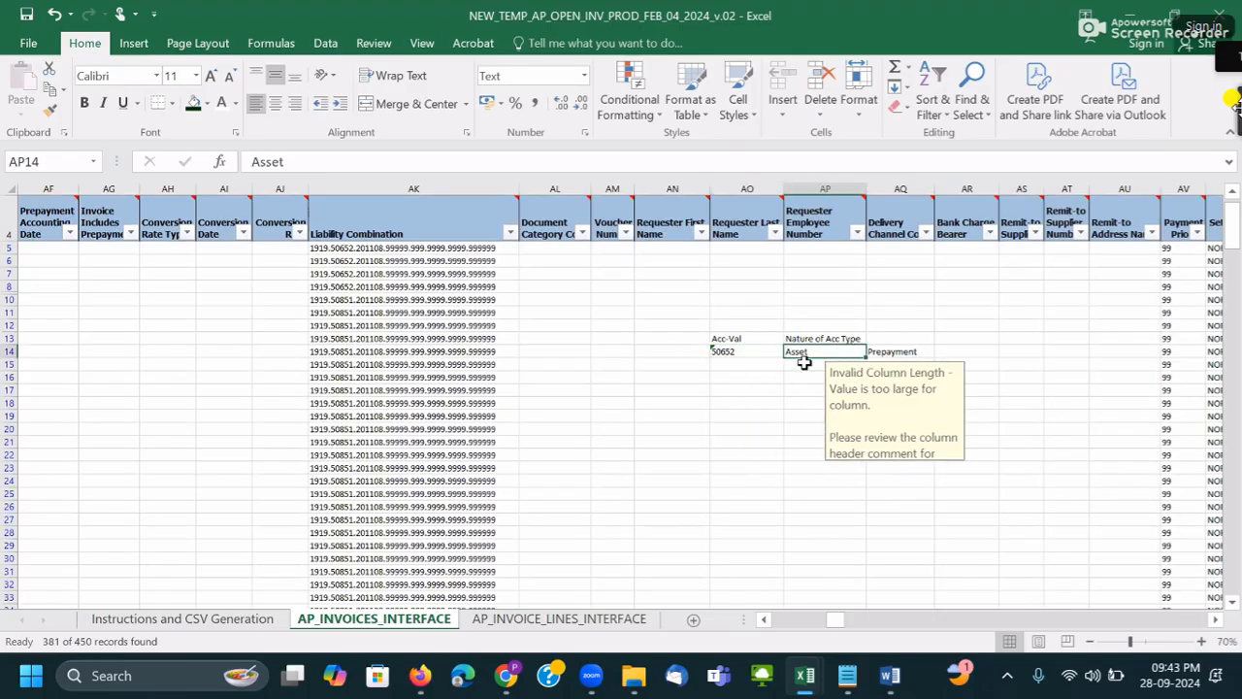
text(E)
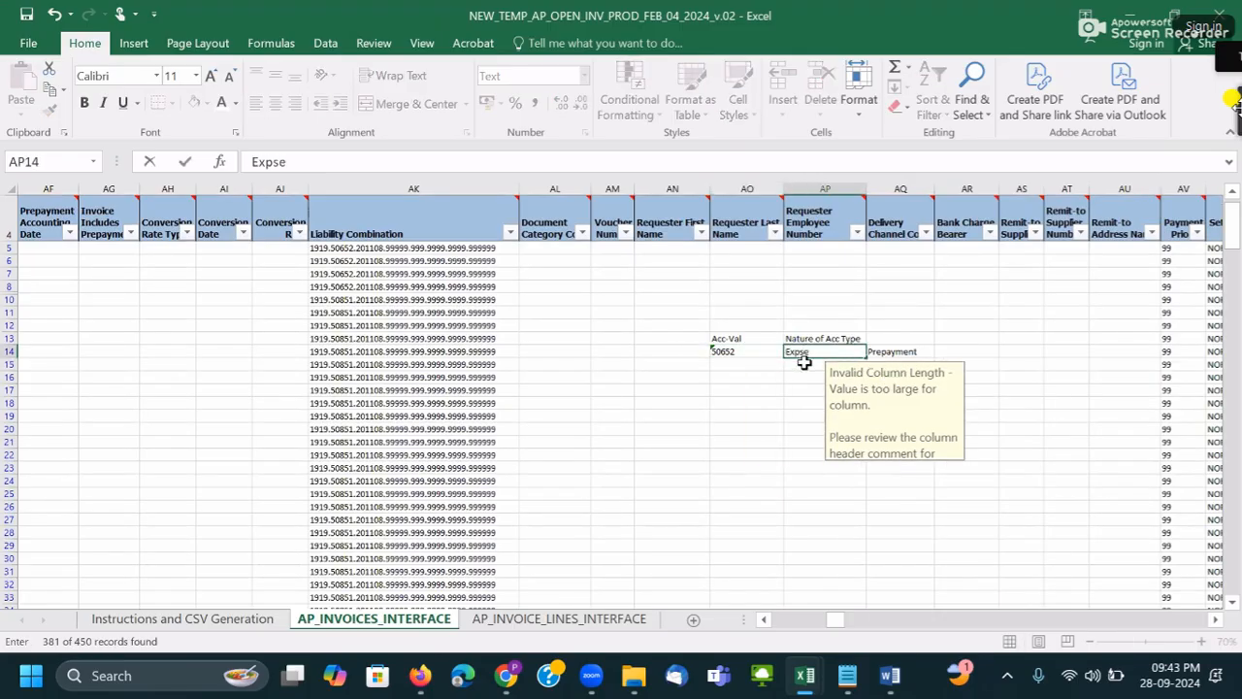
text(xpse)
key(Return)
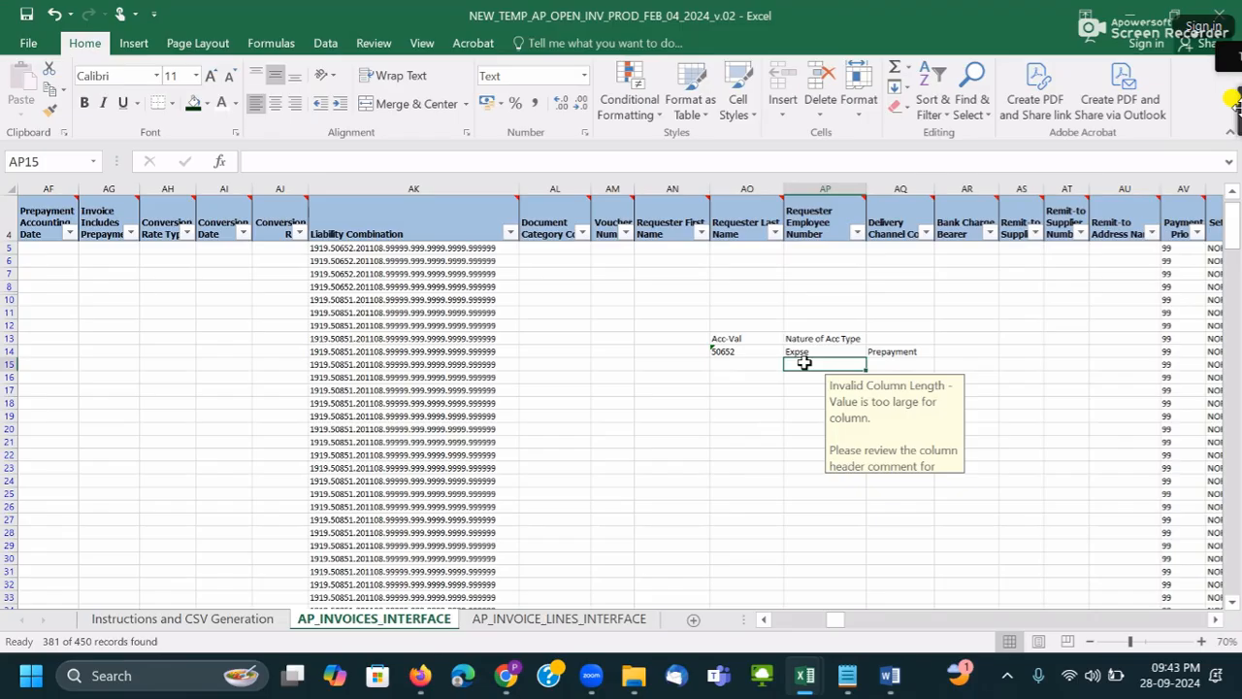
- Compare the noted account value in AO14 with the account segment of the Liability Combination in AK10
click(743, 352)
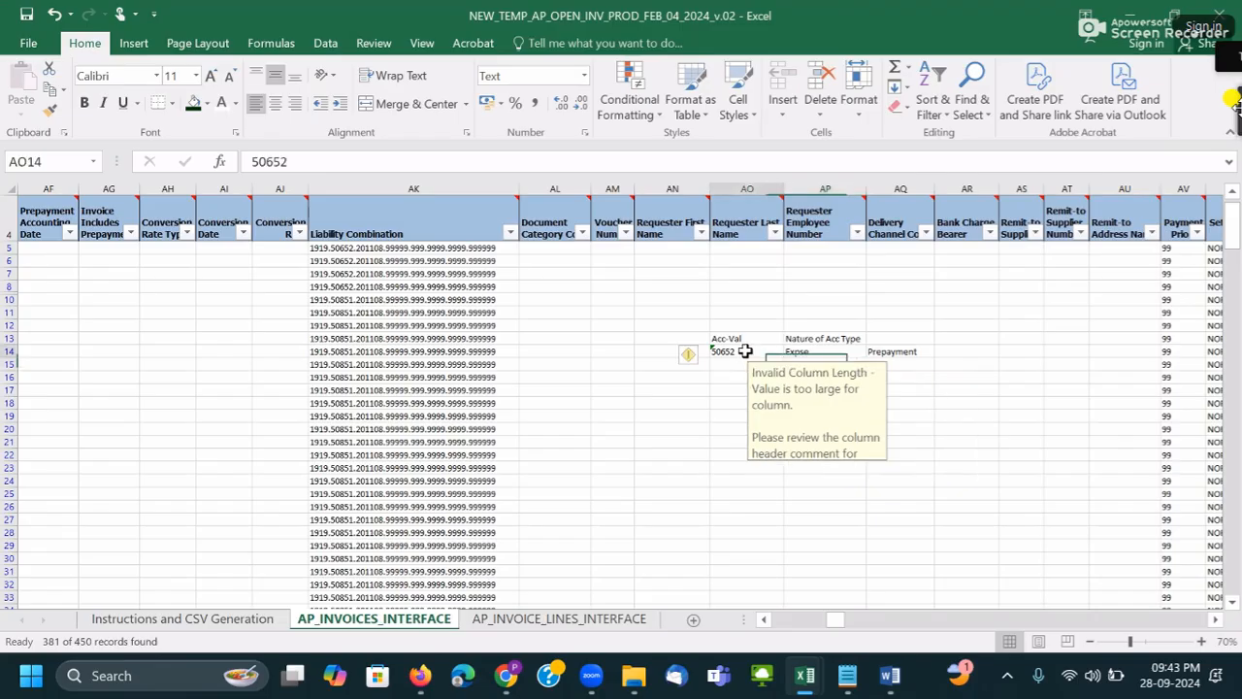
click(402, 299)
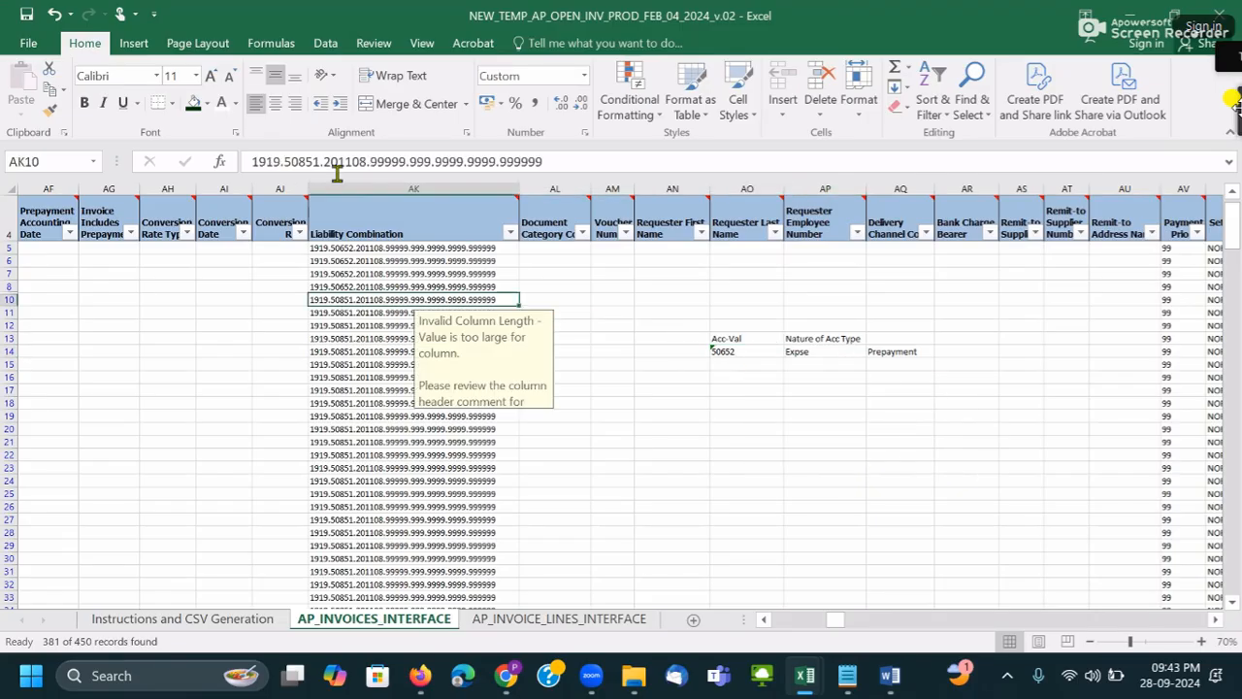
drag(320, 161, 288, 161)
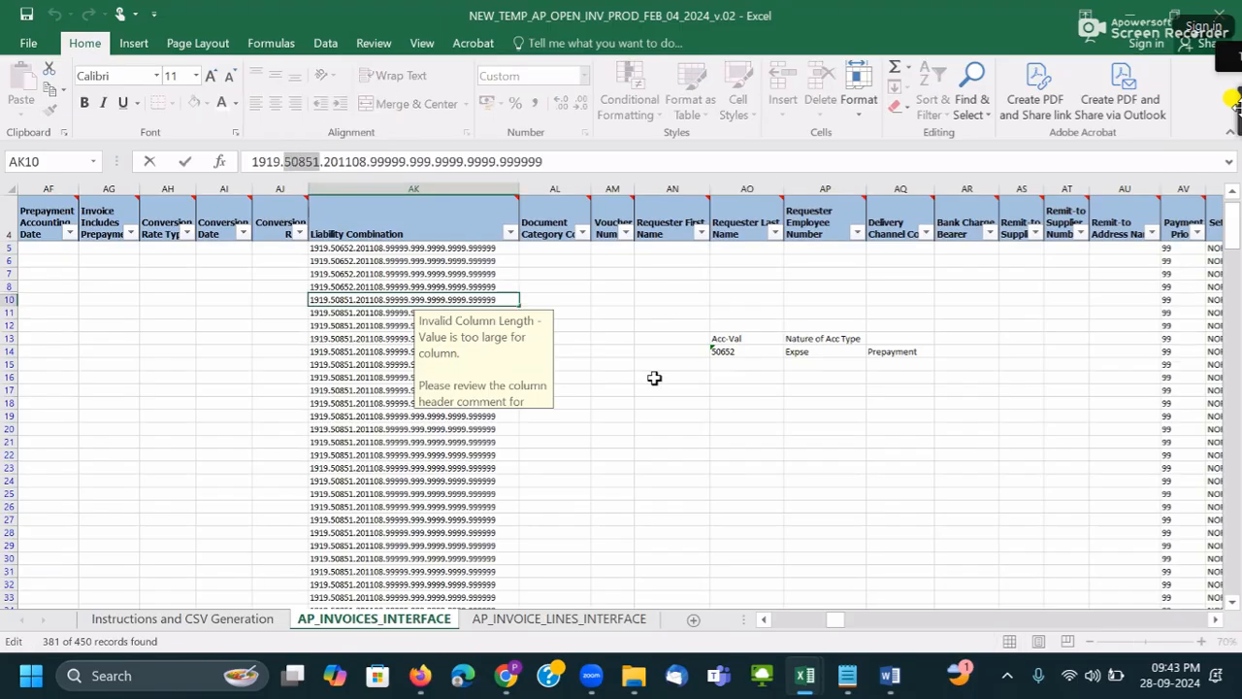
click(666, 389)
- Switch to the Oracle page in Firefox and leave Manage Disbursement System Options without saving the changes
click(513, 679)
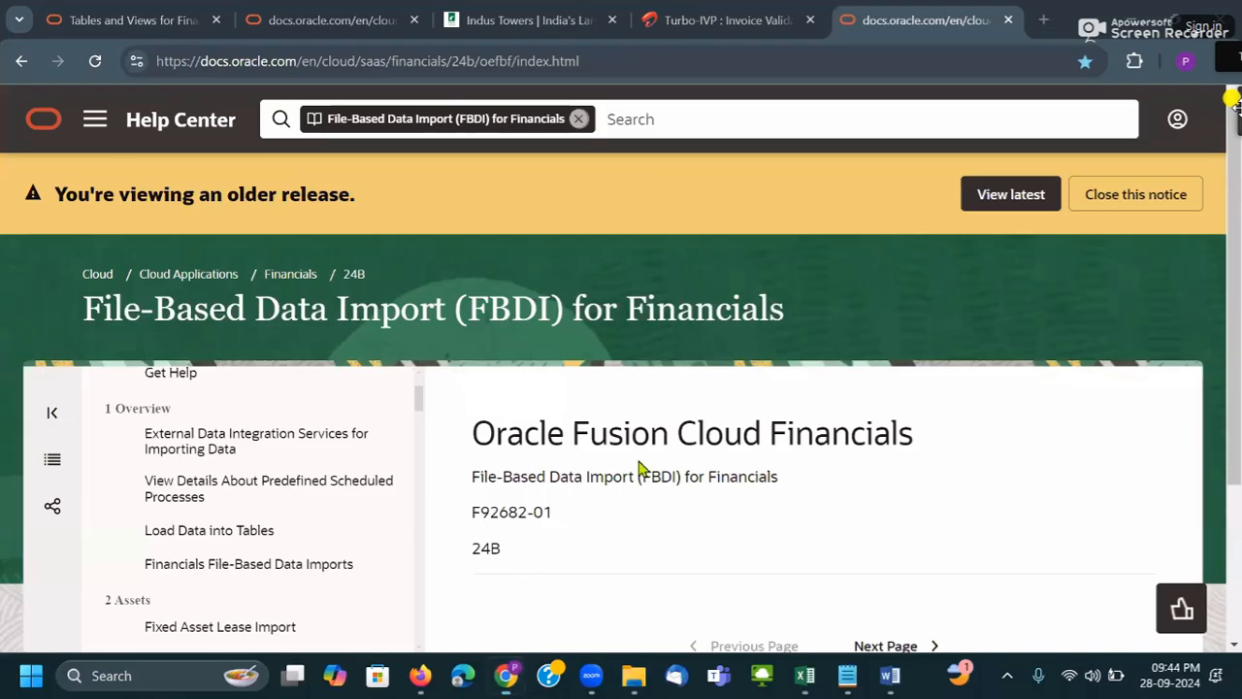
click(423, 679)
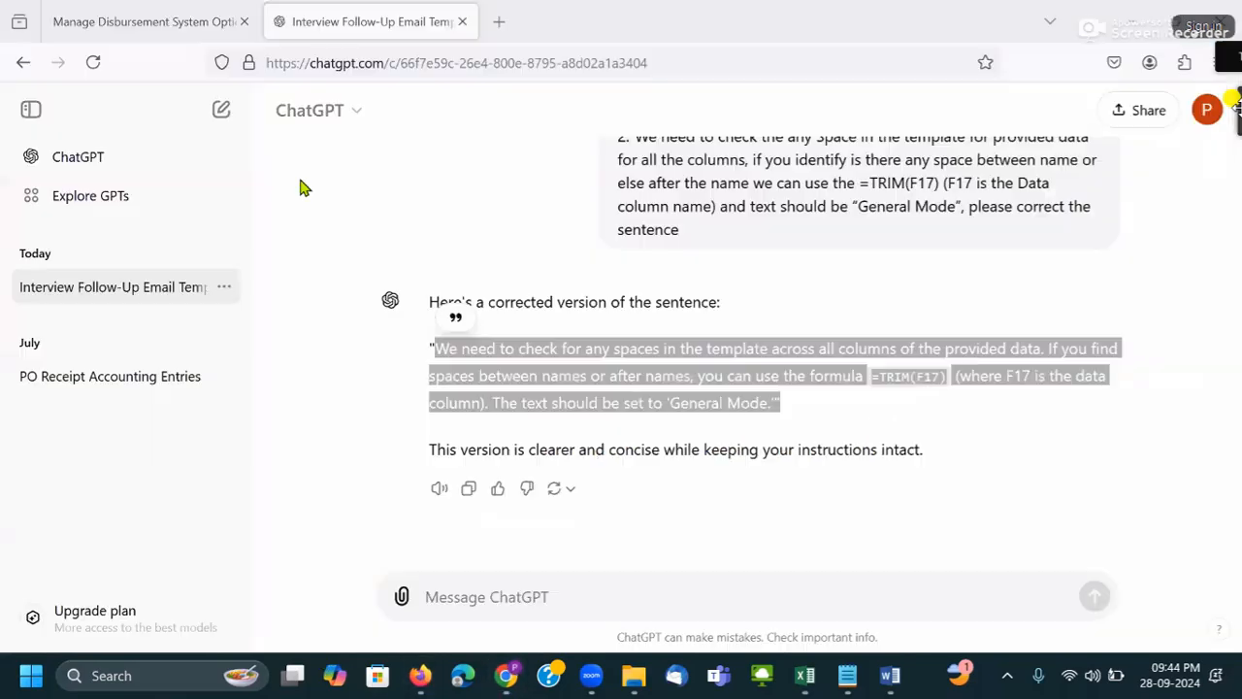
key(ctrl+Tab)
drag(1235, 274, 1235, 172)
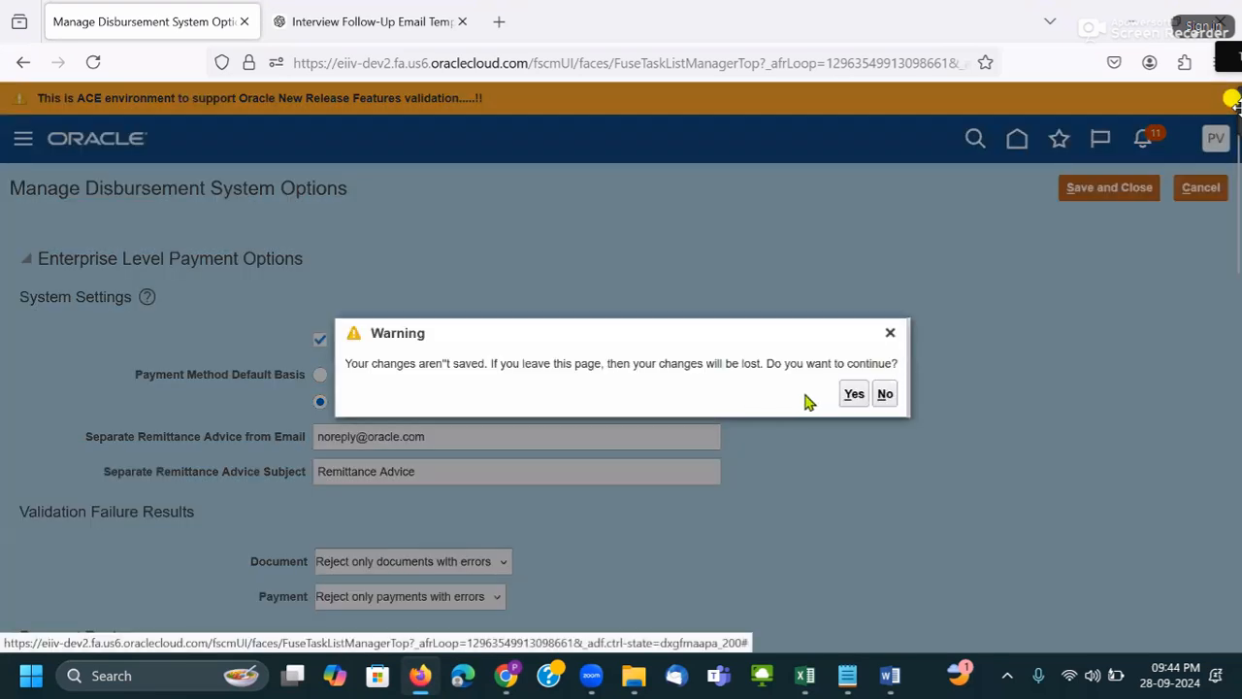
click(850, 398)
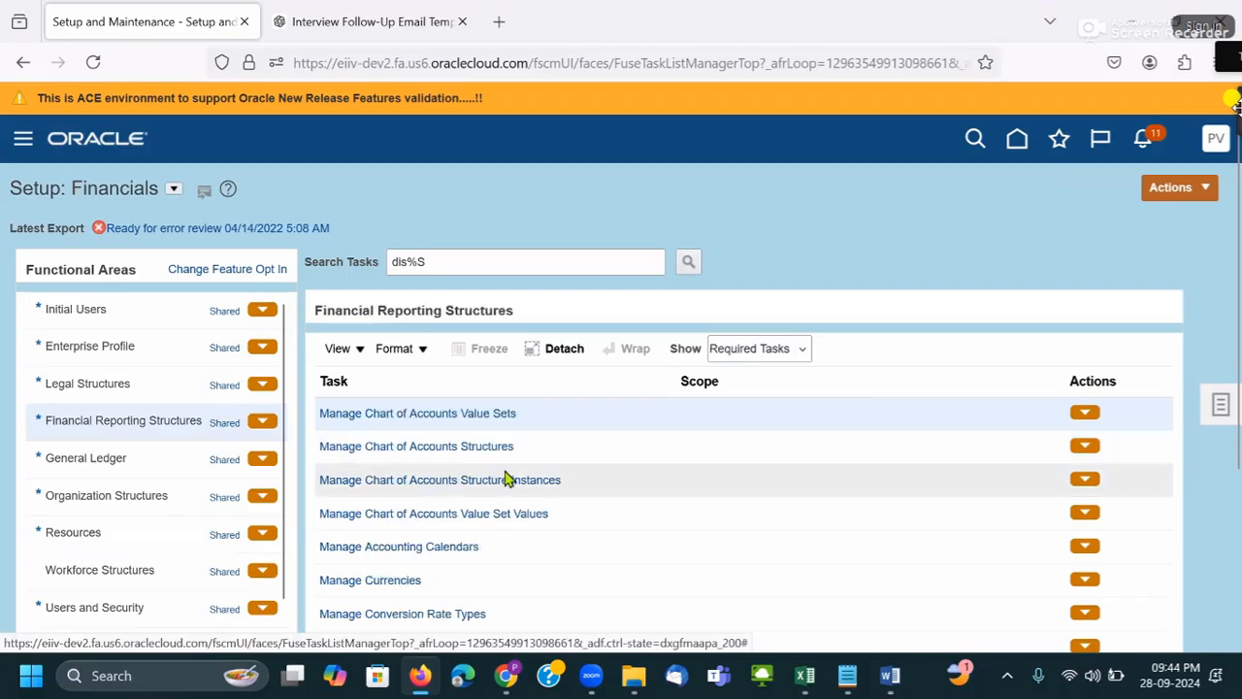
- Open Manage Chart of Accounts Value Sets and search for value set codes starting with VALEO
click(482, 414)
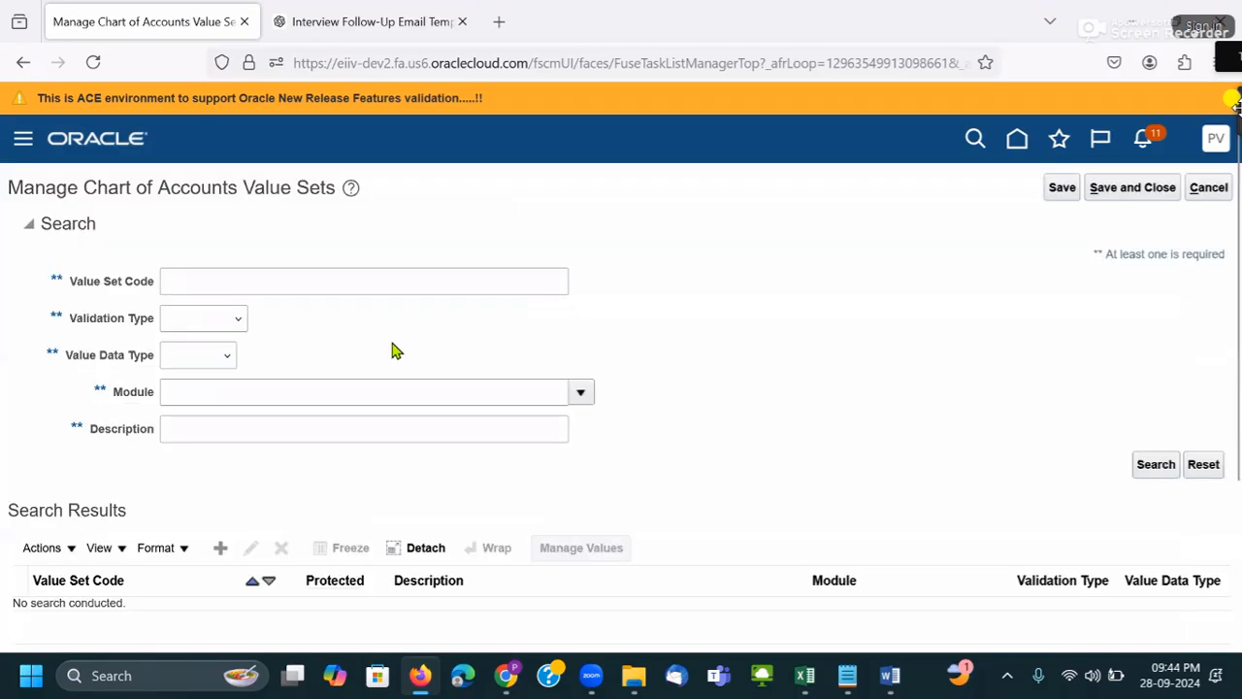
click(308, 283)
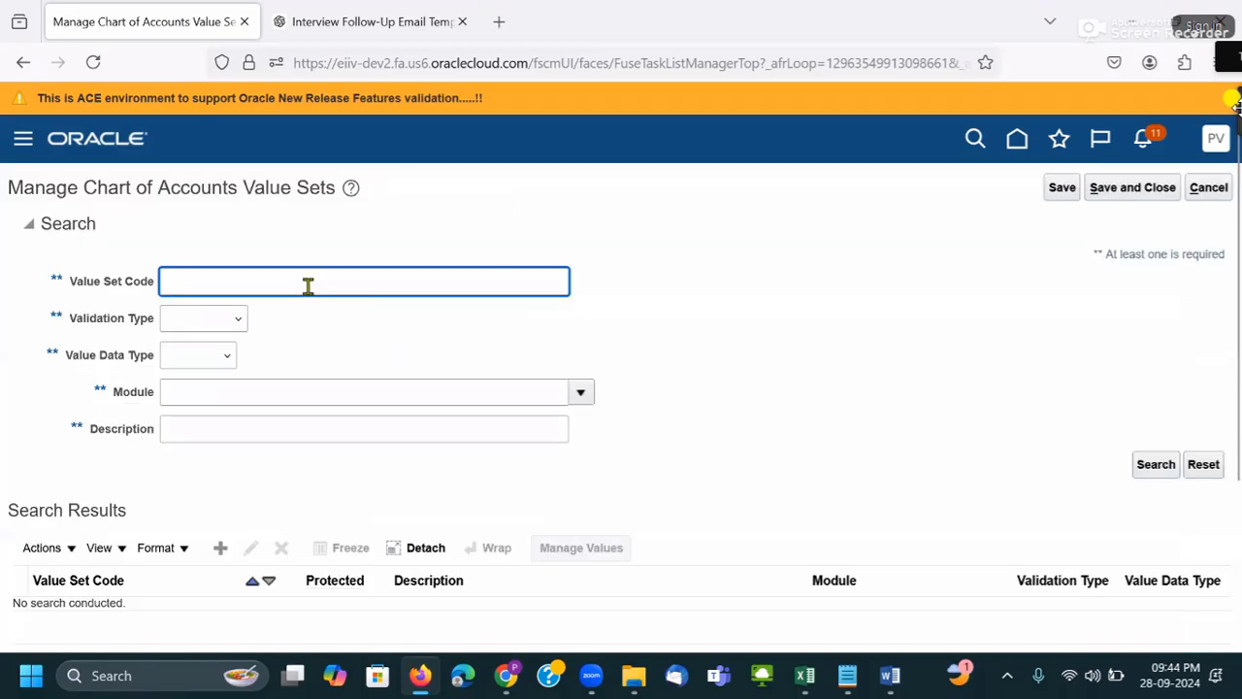
key(ctrl+minus)
key(ctrl+minus)
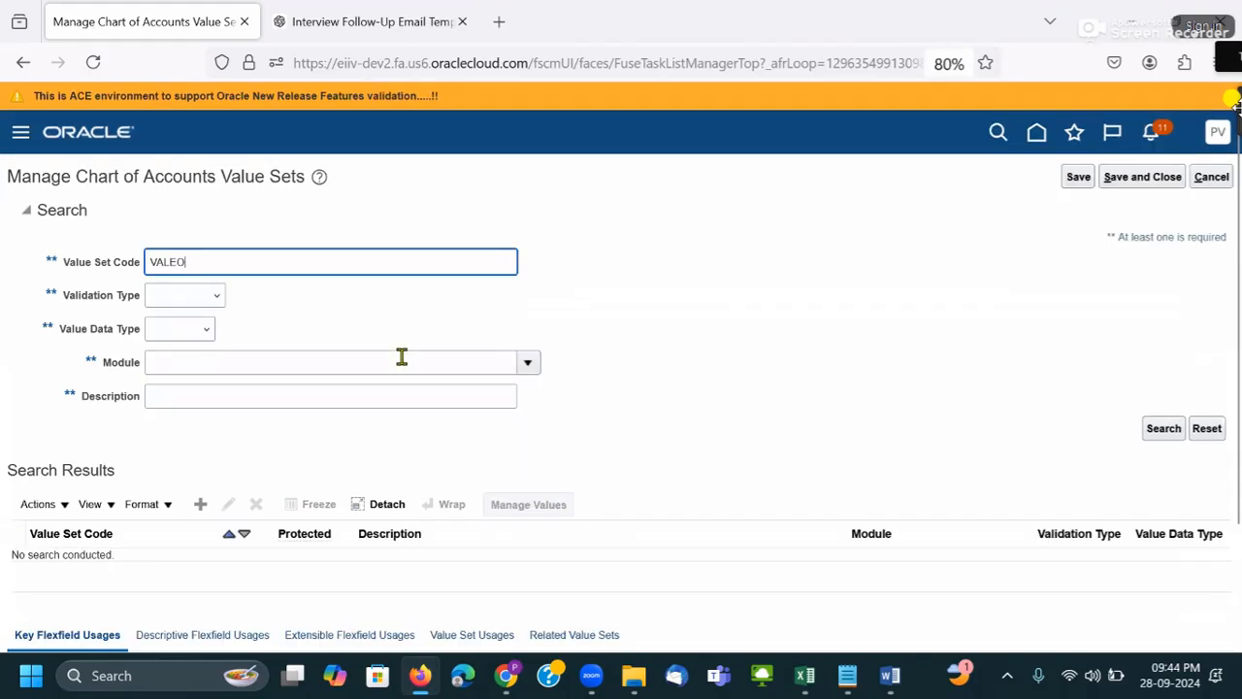
key(Return)
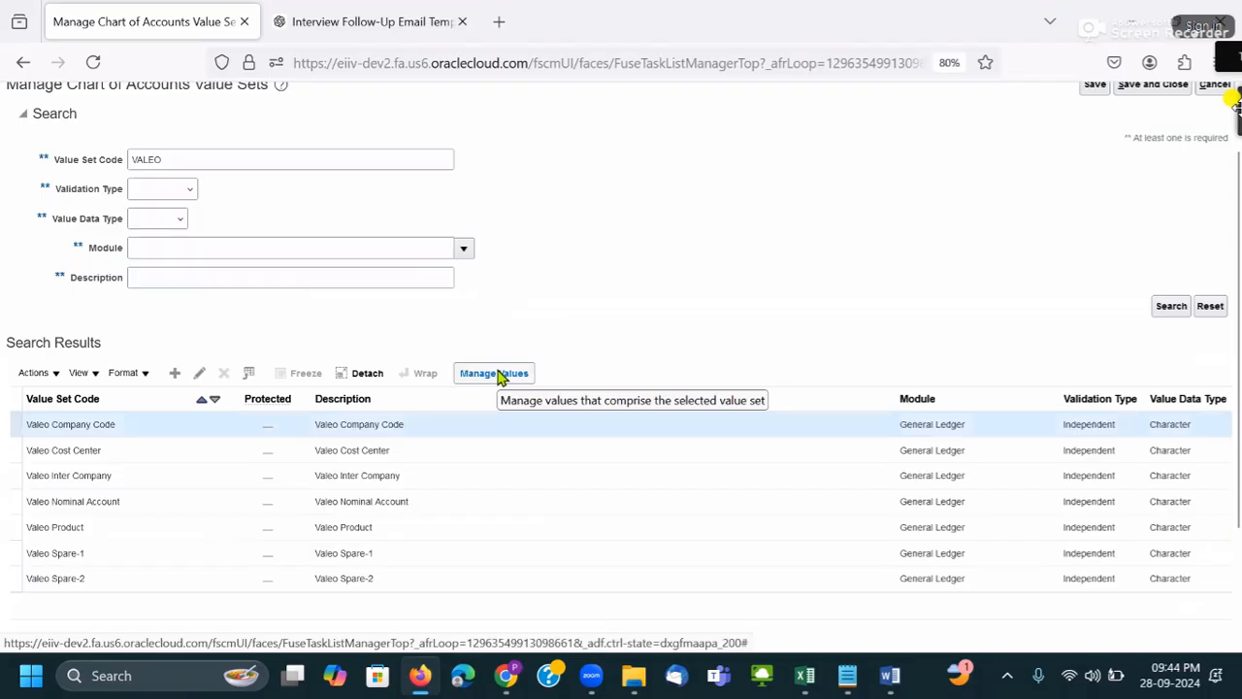
- Open the values of the Valeo Nominal Account value set and search for value 50851
click(414, 505)
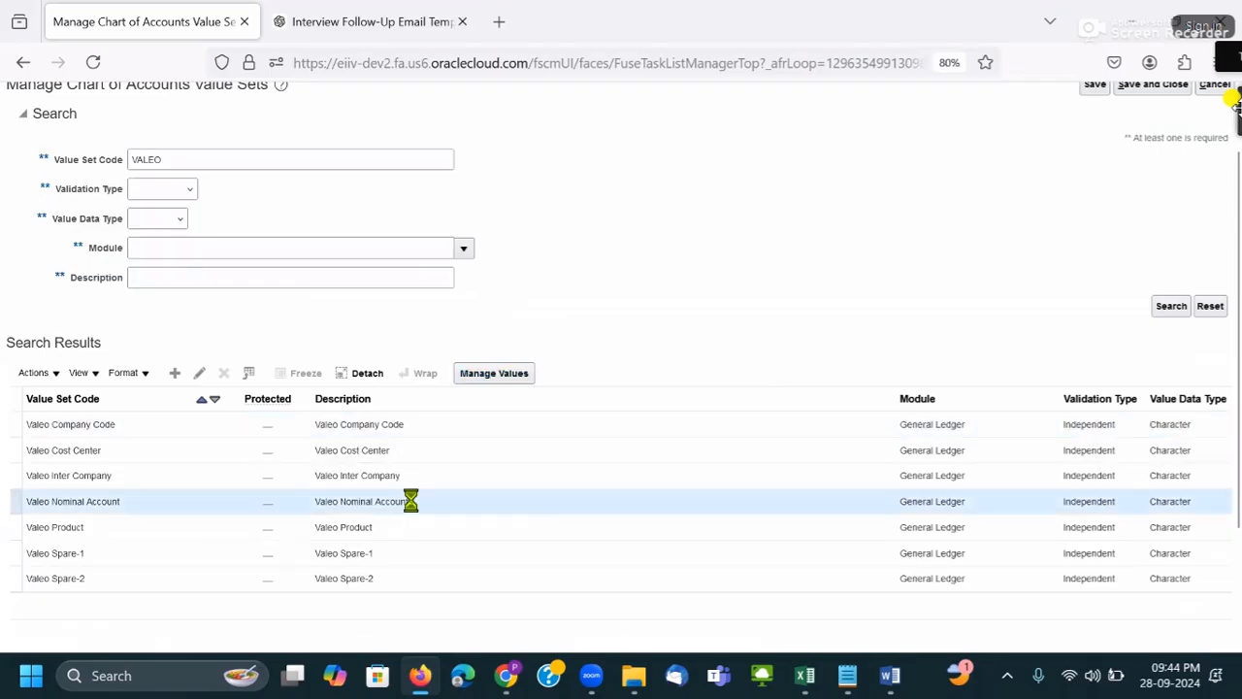
click(492, 377)
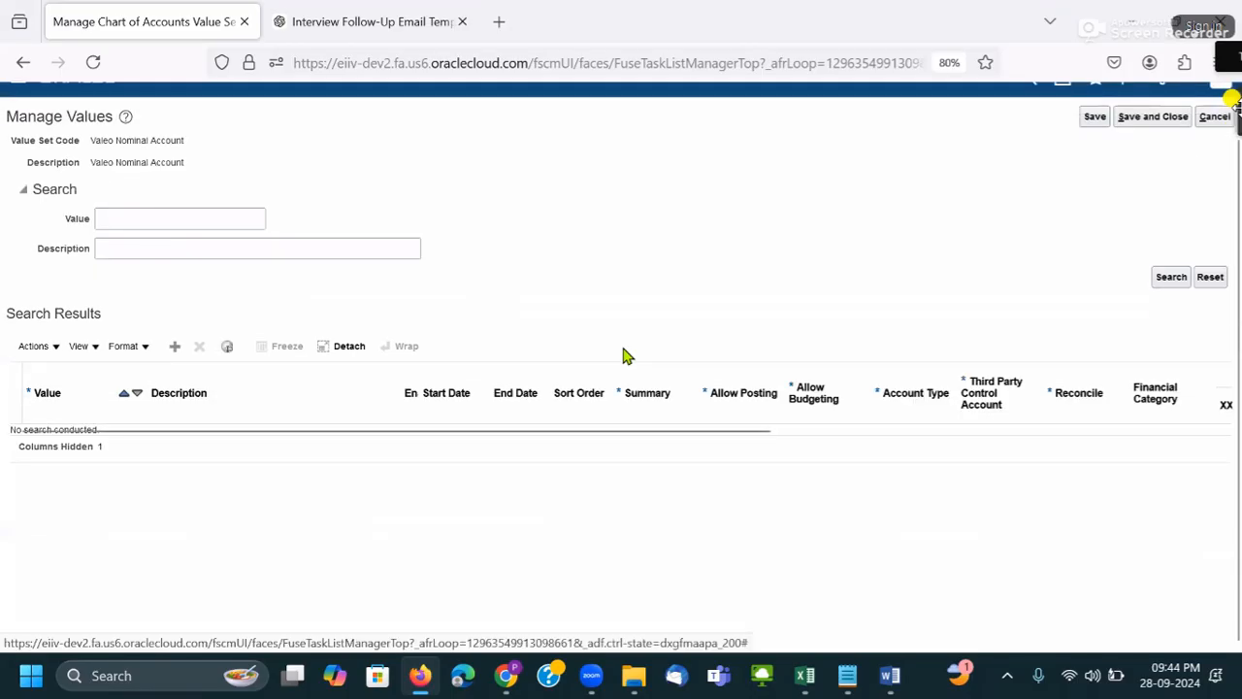
click(191, 217)
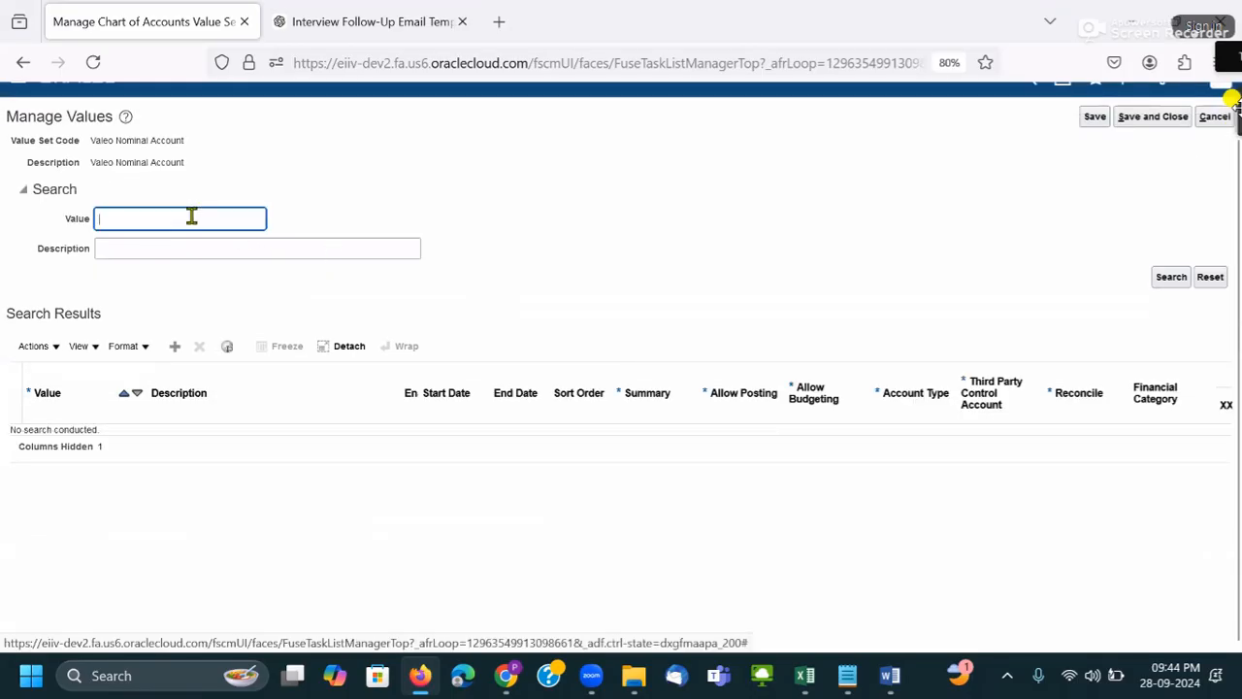
text(50851)
key(Return)
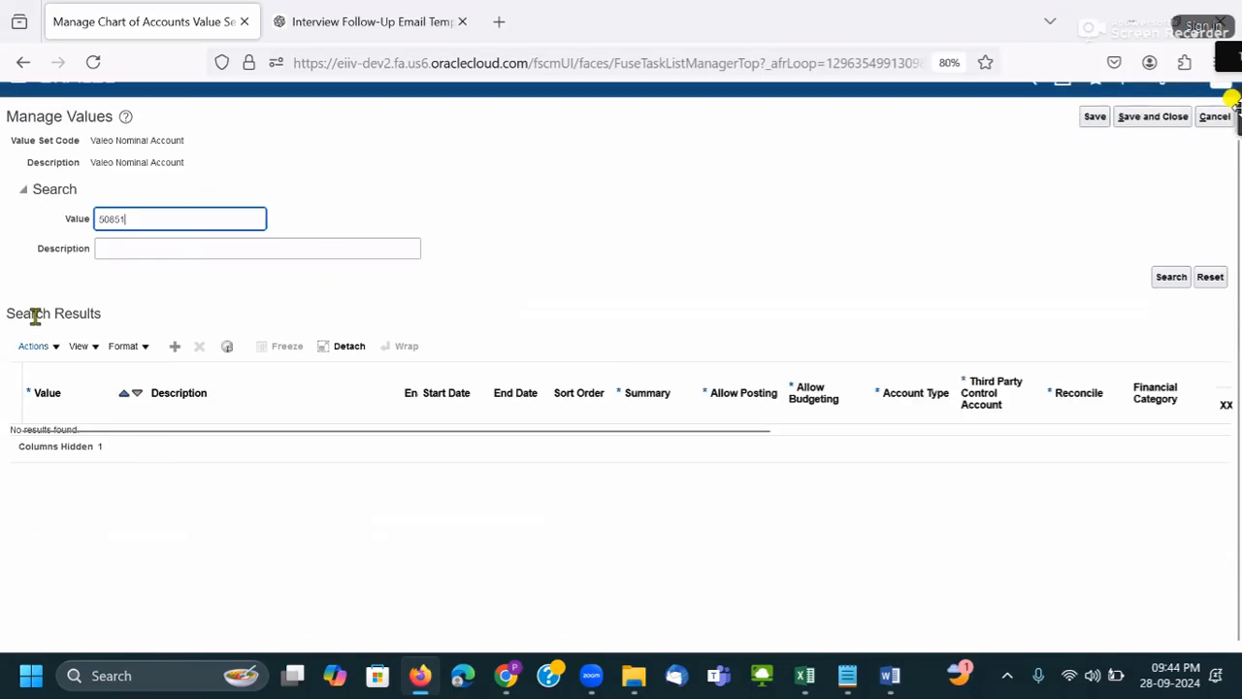
- Clear the value criterion and search the nominal account values by the description "PRe"
drag(139, 217, 25, 224)
text(1200)
drag(155, 218, 107, 219)
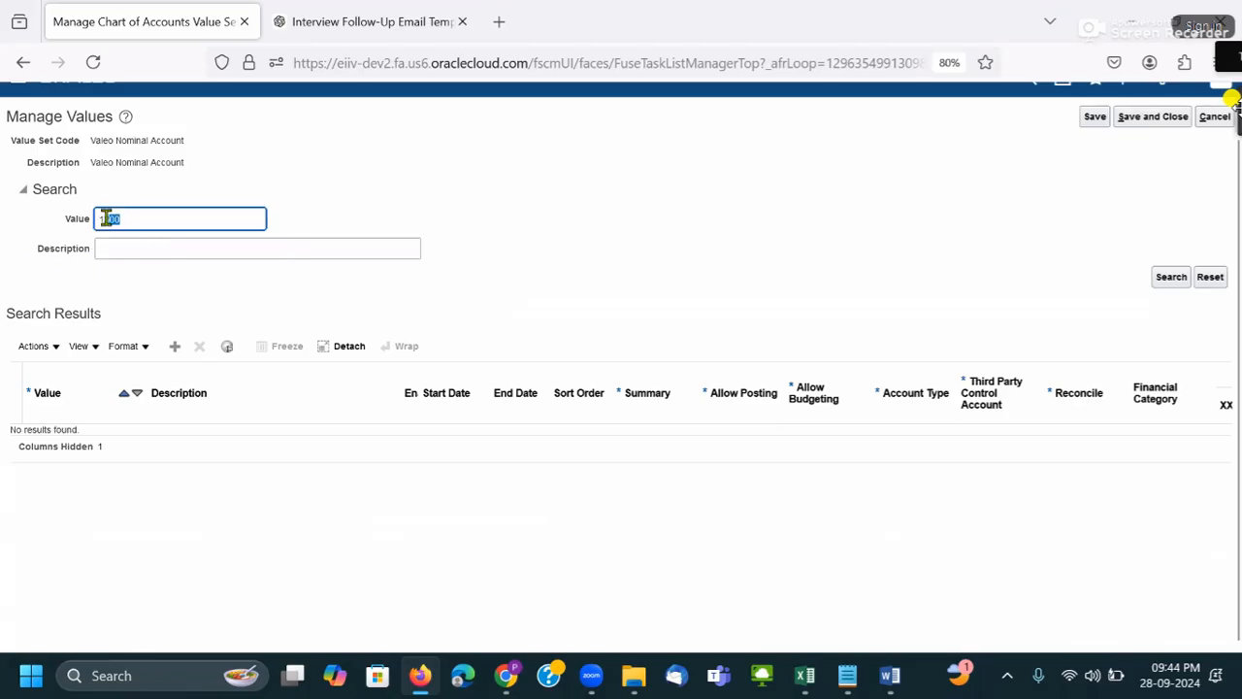
key(BackSpace)
key(Tab)
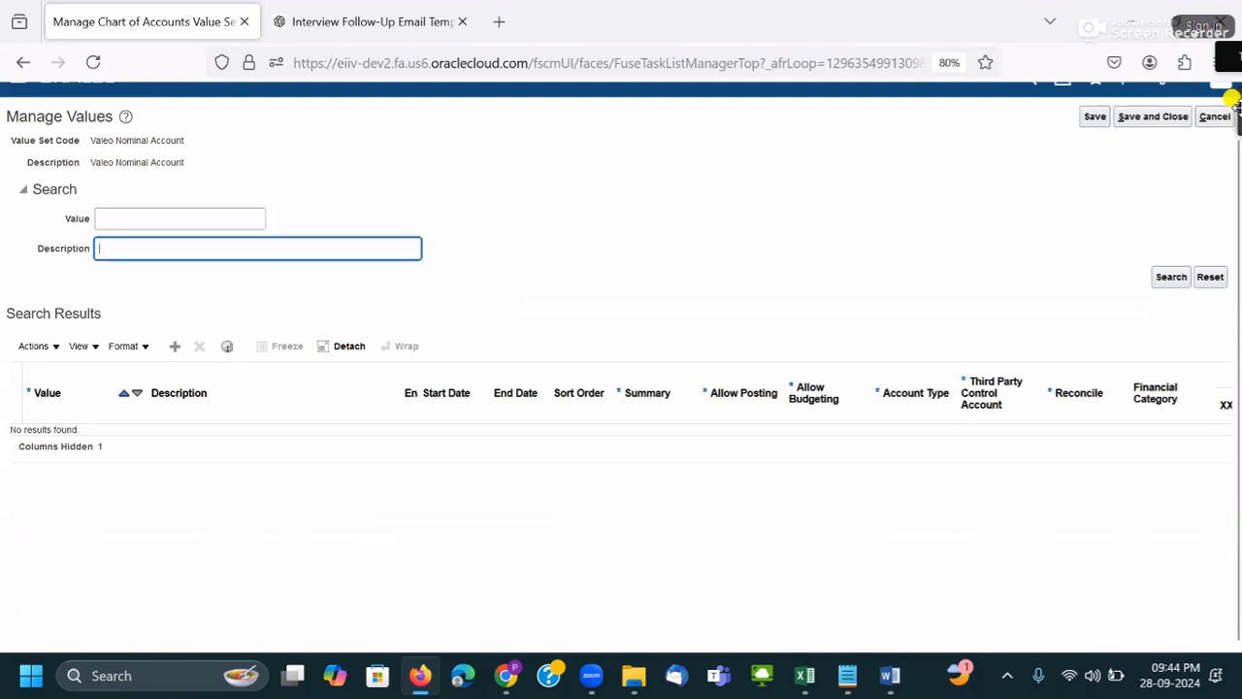
text(PRe)
key(Return)
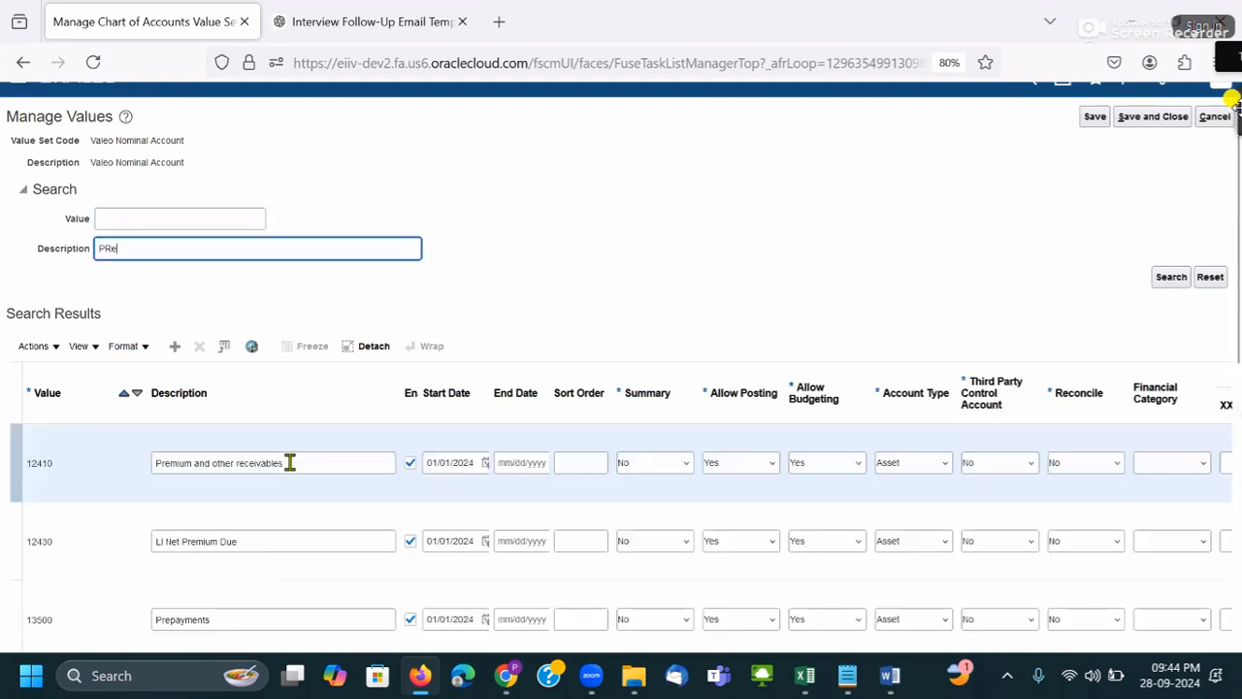
- Set the account type of the Prepayments value 13500 to Expense
scroll(289, 462, down, 1)
click(50, 534)
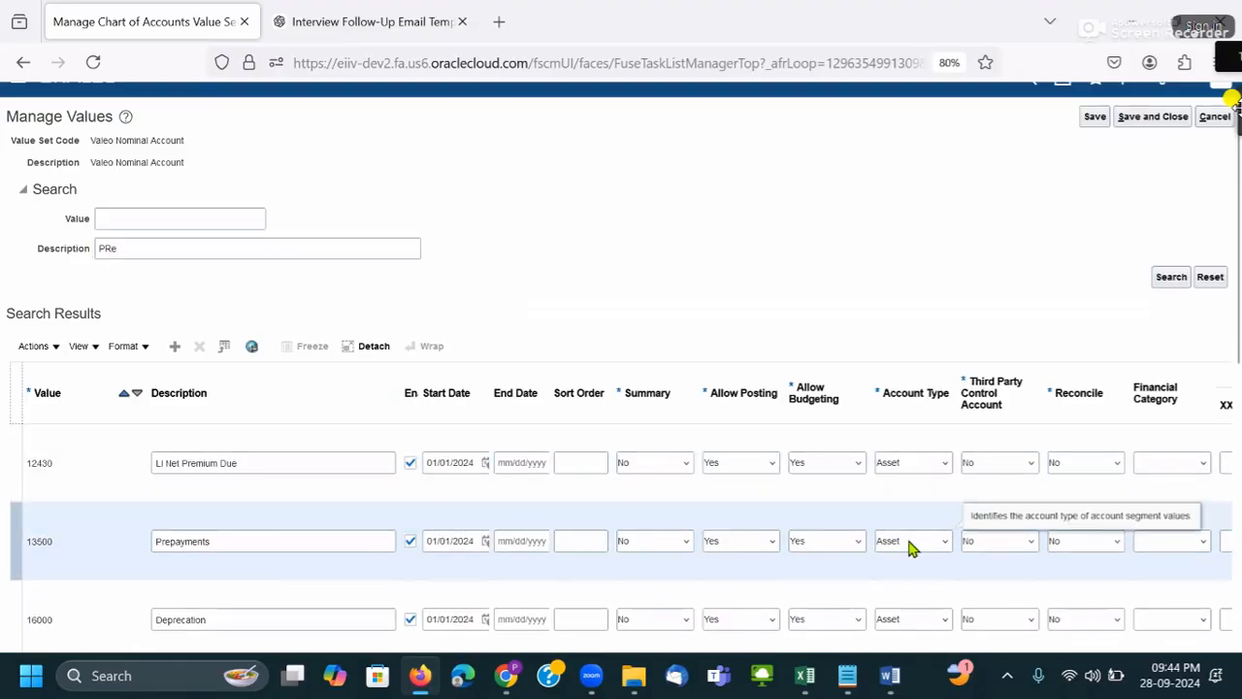
click(918, 545)
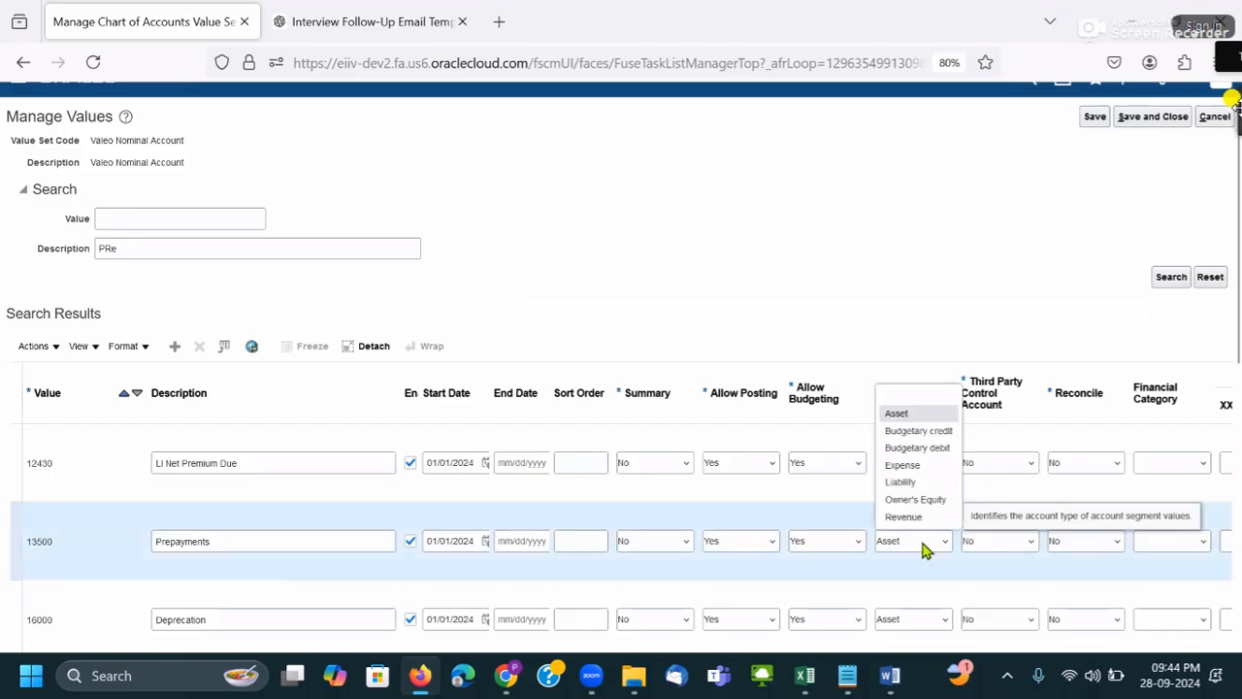
click(917, 466)
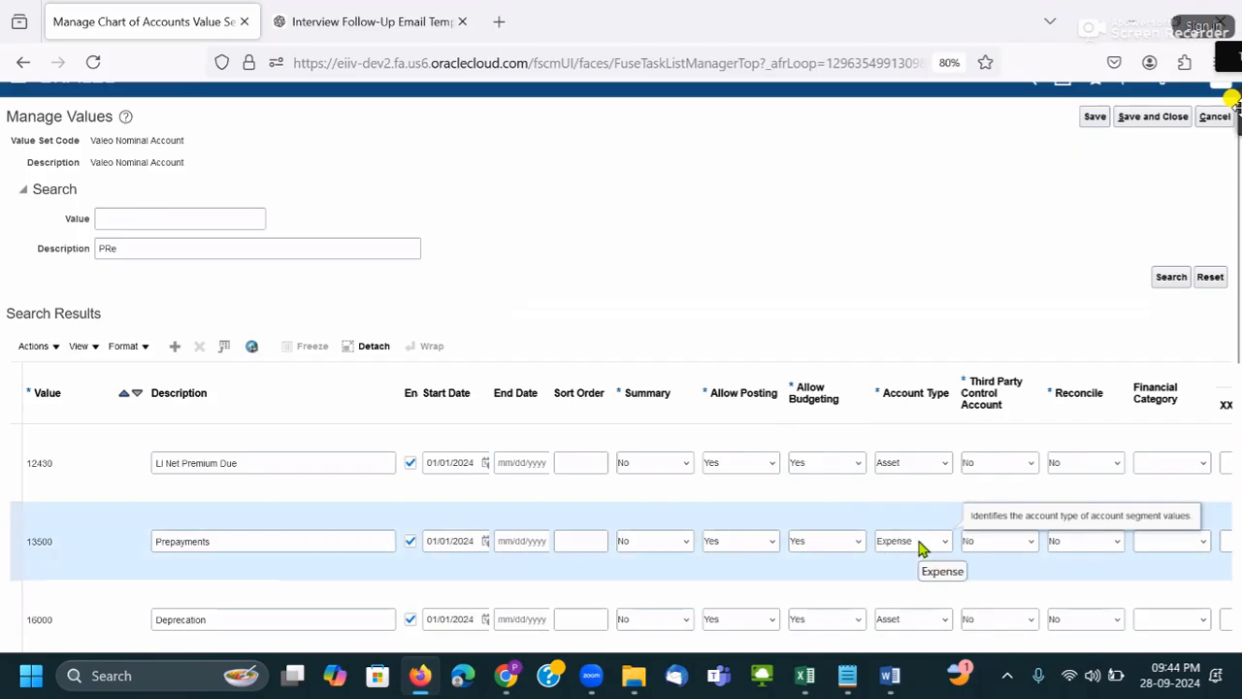
- Switch to the Word observation points document and review point 15 on Distribution Combination and the date and blackout period in point 16
key(alt+Tab)
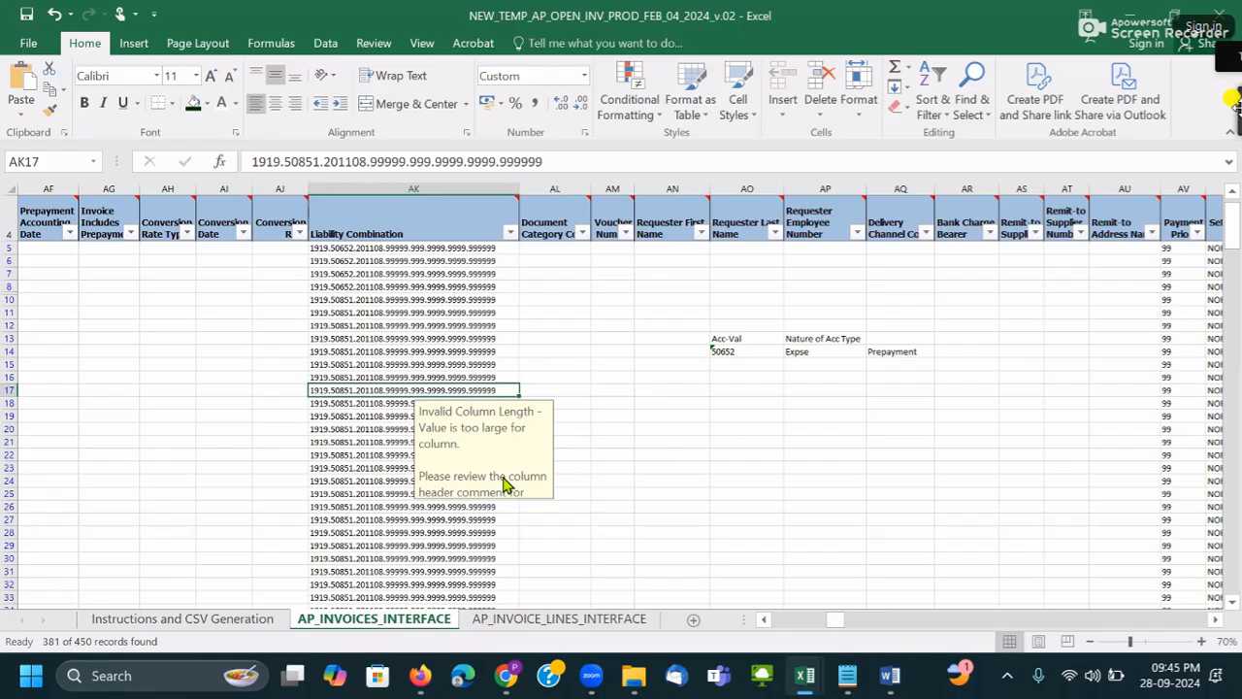
key(alt+Tab)
key(alt+Tab)
key(alt+Tab)
key(alt+Tab)
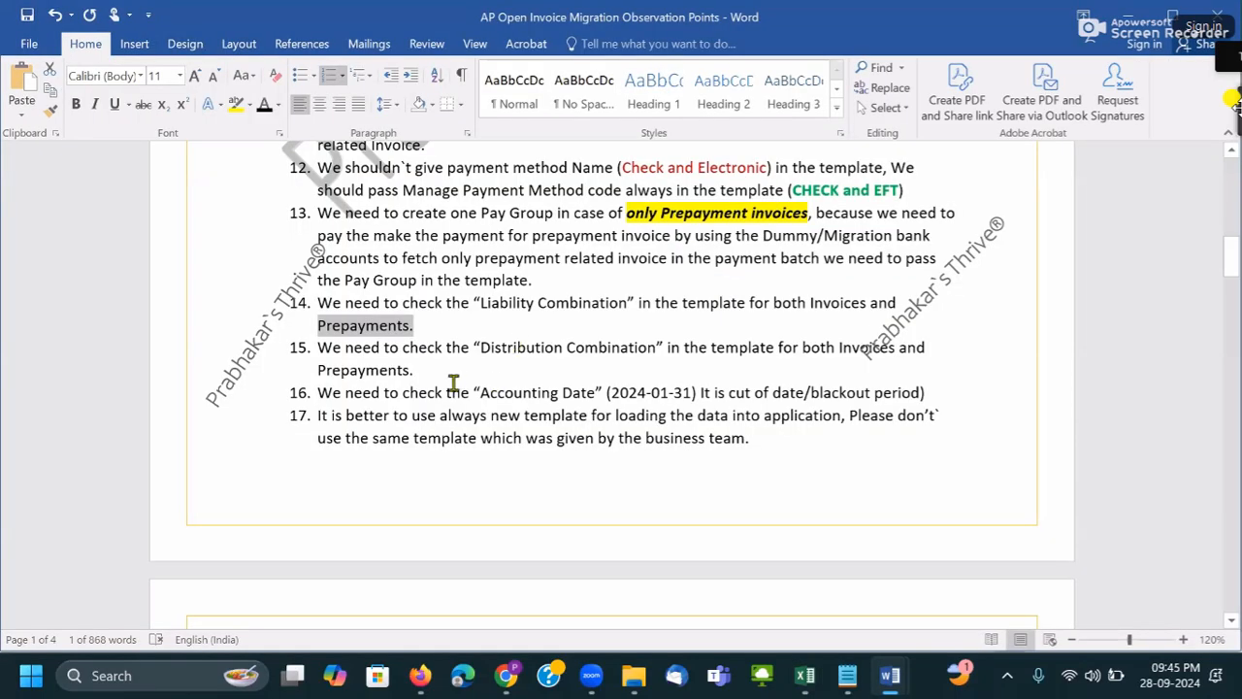
click(421, 355)
drag(410, 370, 327, 346)
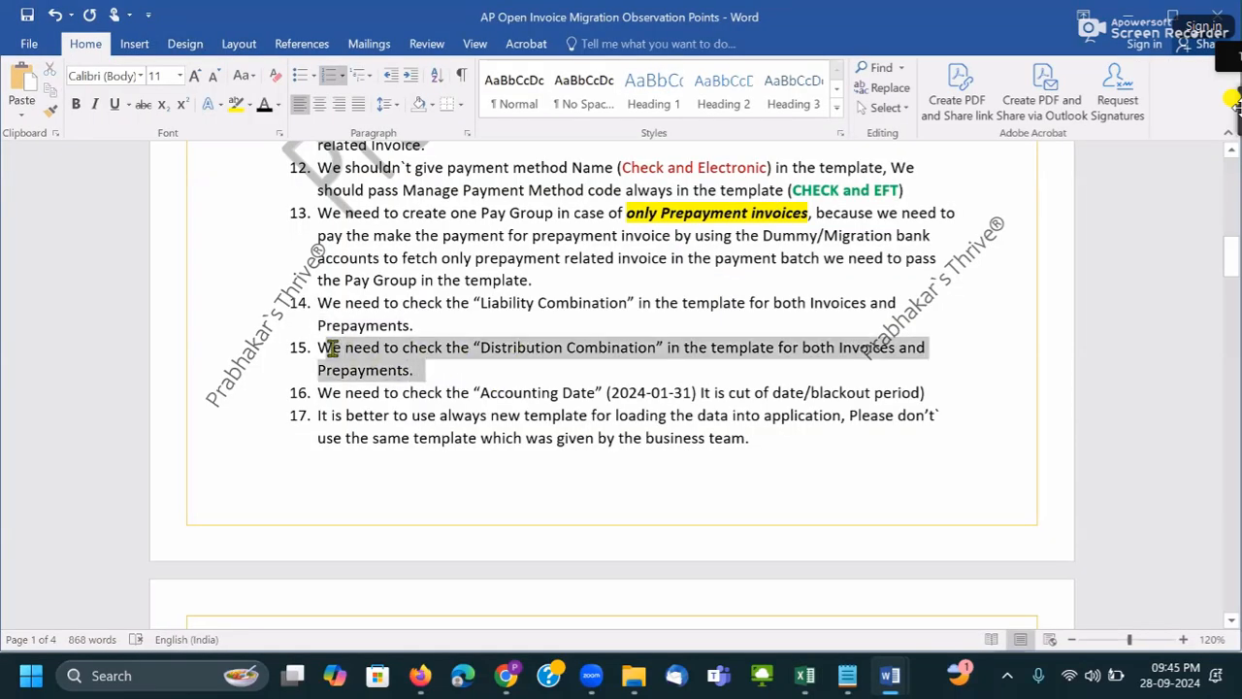
click(756, 351)
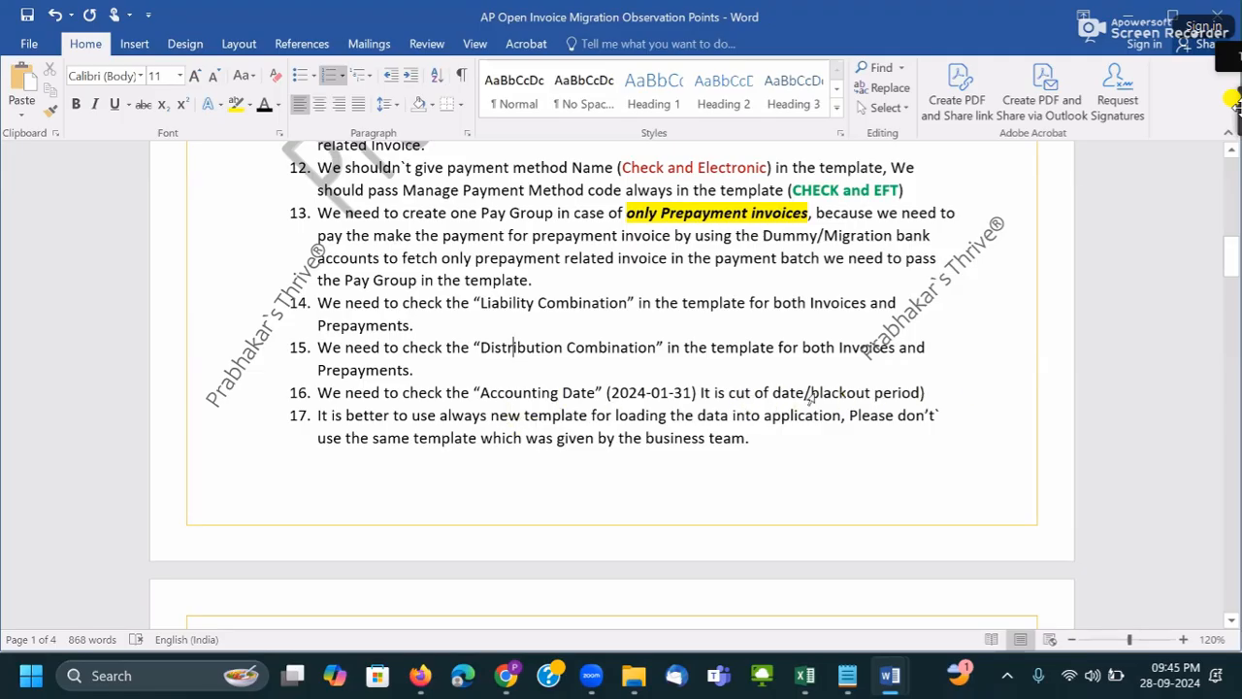
drag(805, 392, 920, 392)
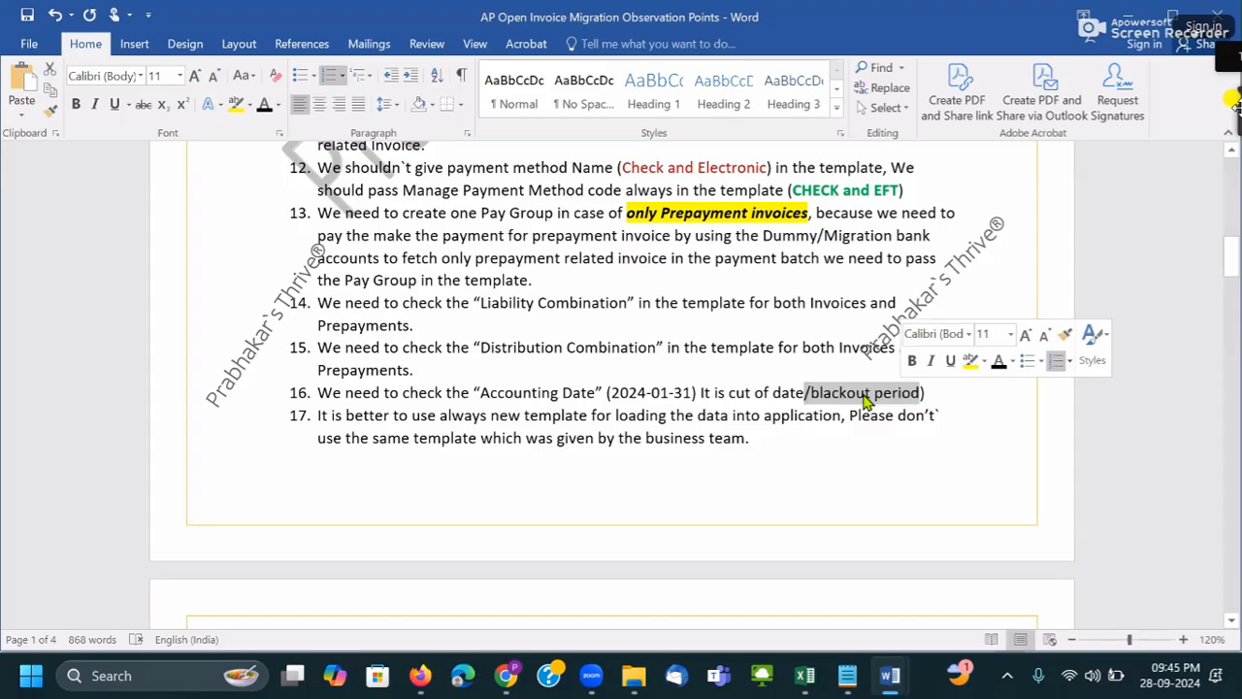
drag(696, 392, 606, 392)
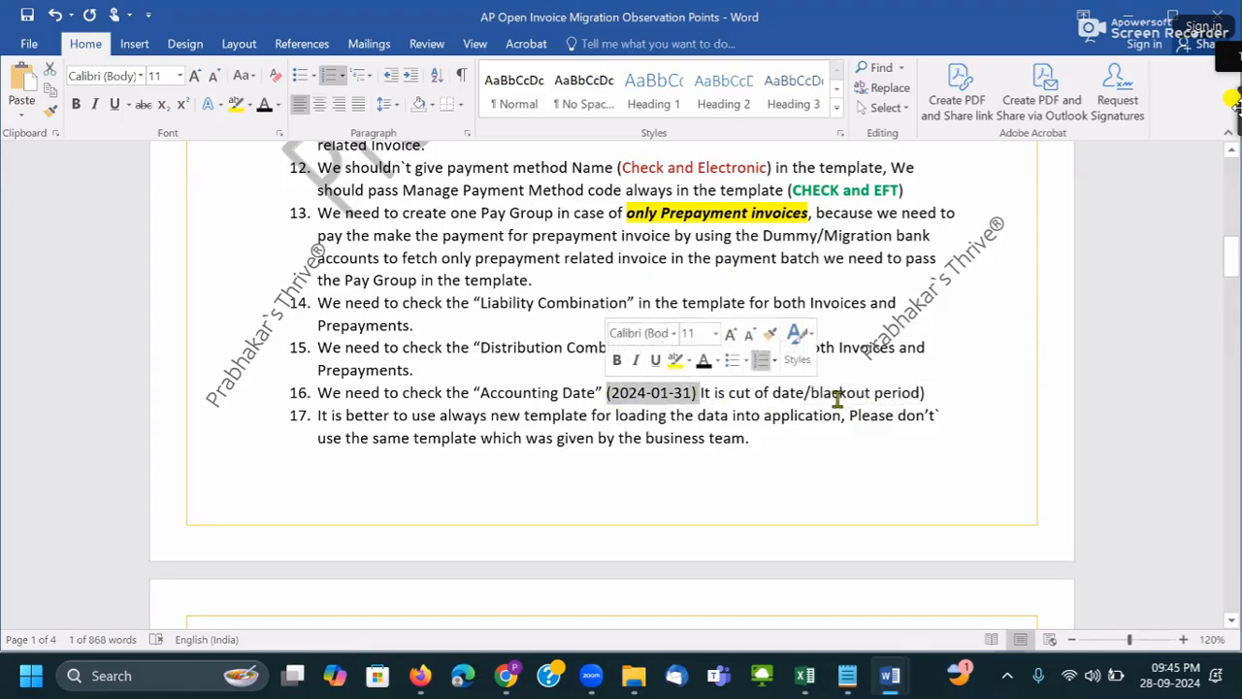
- Make "blackout period" bold with yellow highlighting and "cut of date" bold in point 16
click(809, 394)
drag(812, 392, 920, 392)
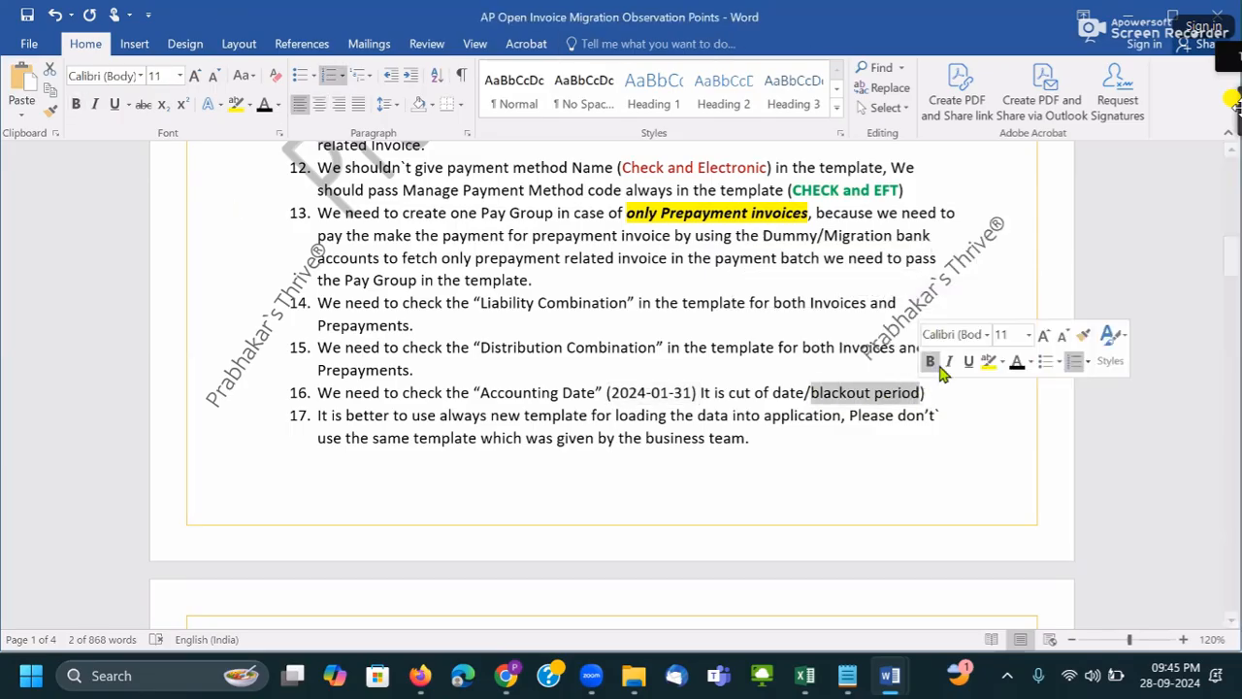
click(988, 361)
click(942, 396)
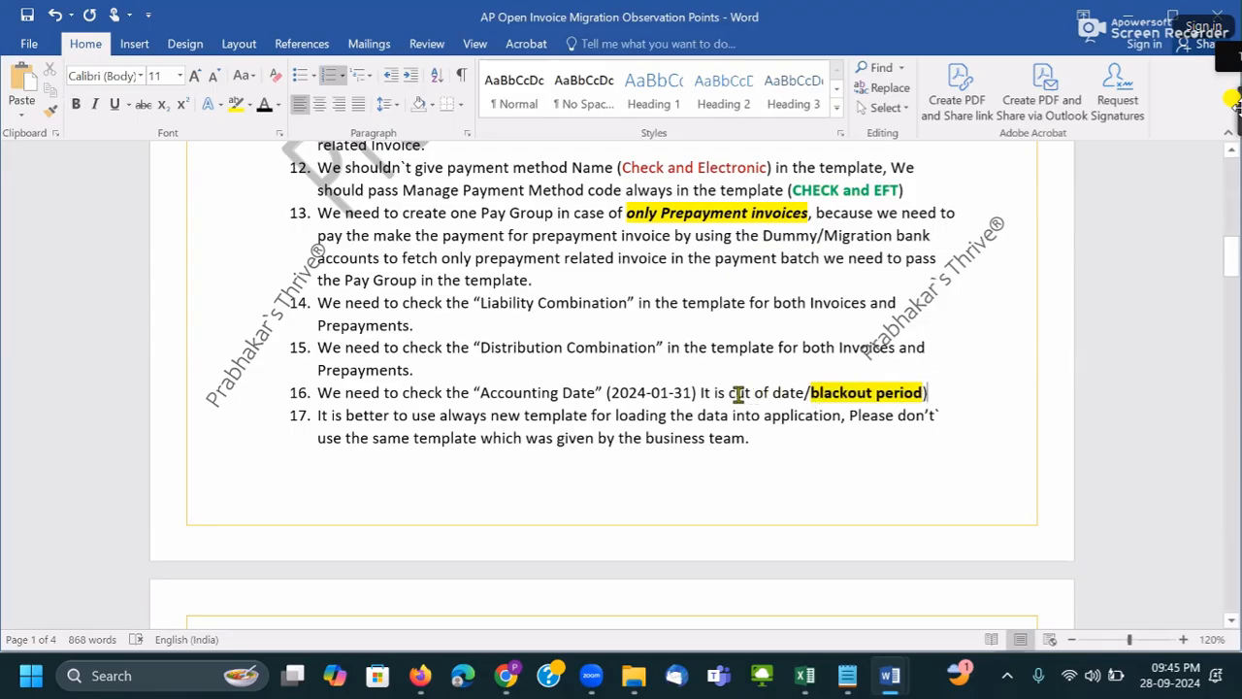
drag(729, 392, 805, 392)
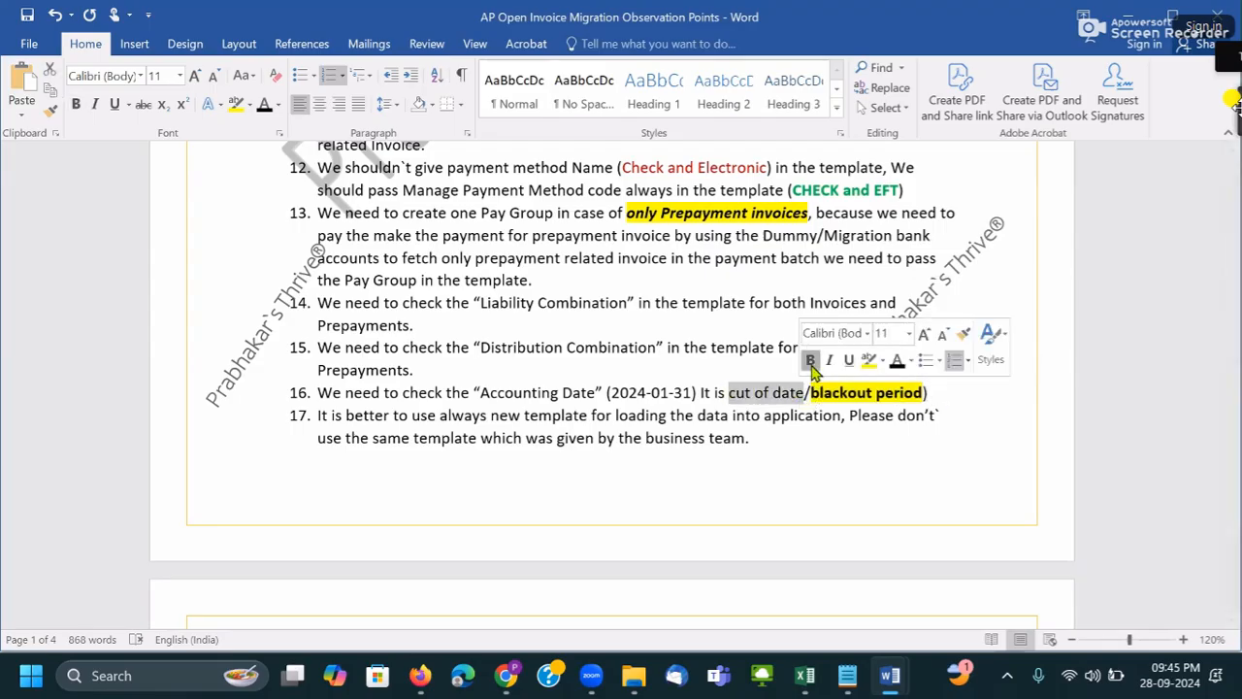
click(811, 360)
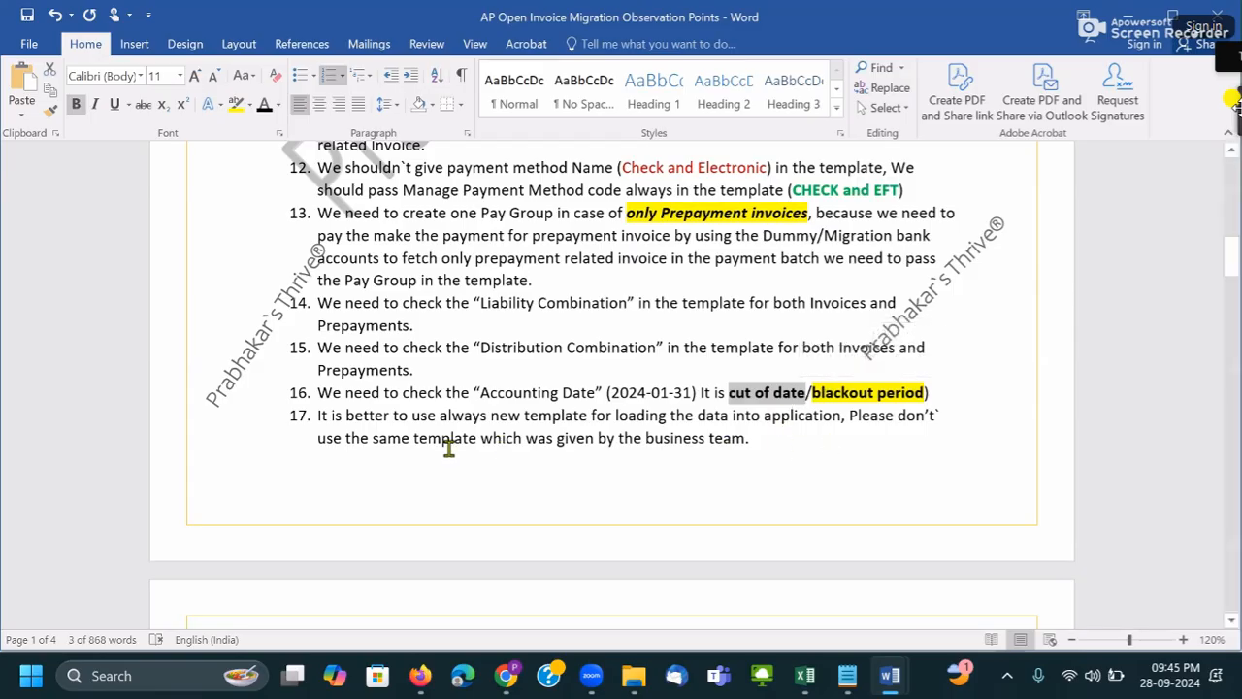
click(387, 437)
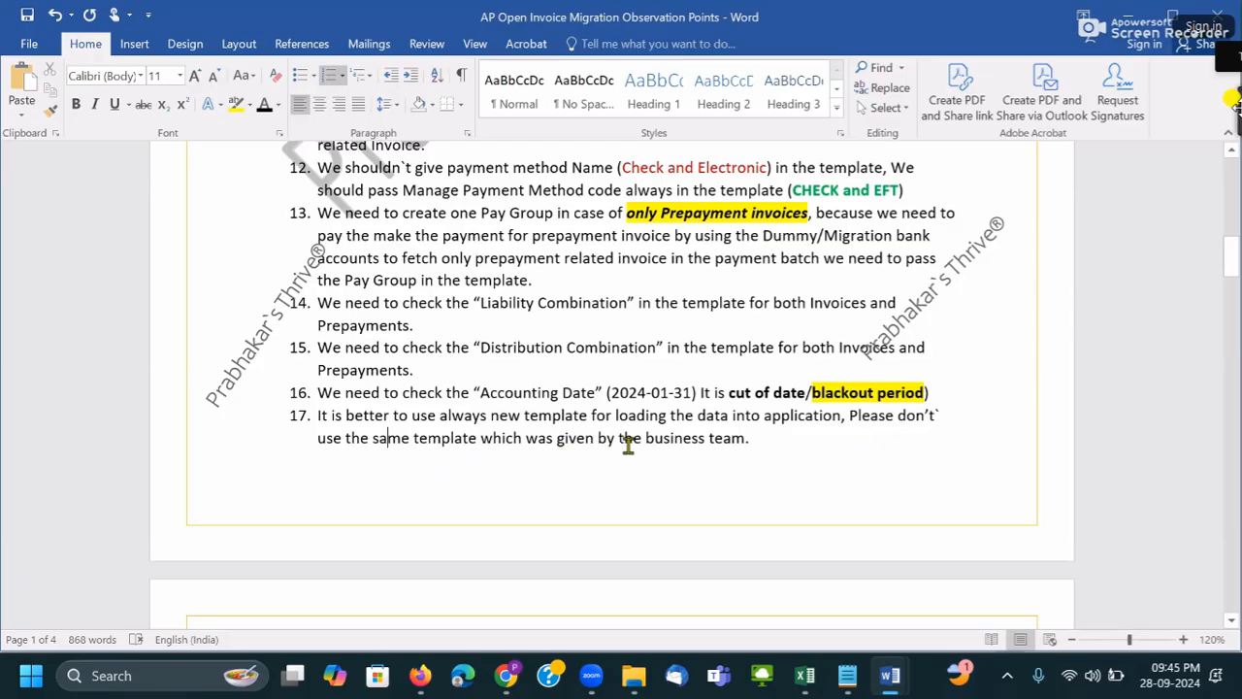
- Cut the point about always using a new template and the point about downloading the template from docs.oracle.com
click(772, 444)
drag(766, 444, 723, 439)
drag(347, 418, 322, 421)
key(ctrl+x)
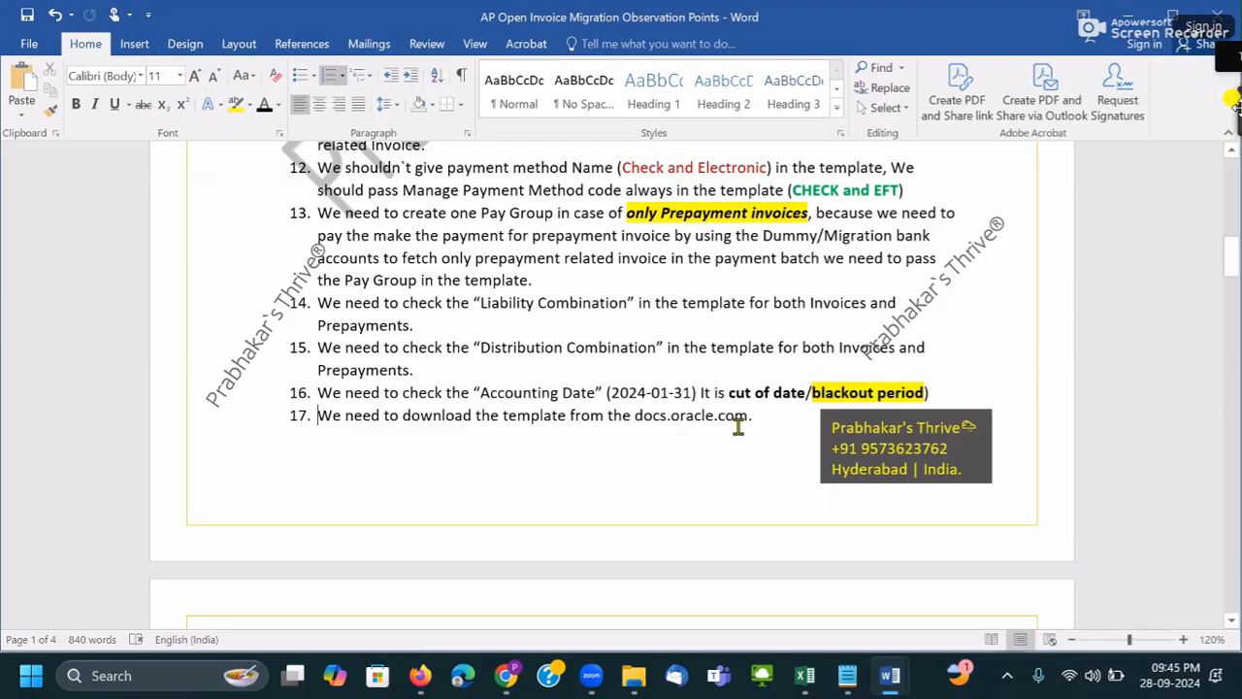
drag(776, 421, 324, 421)
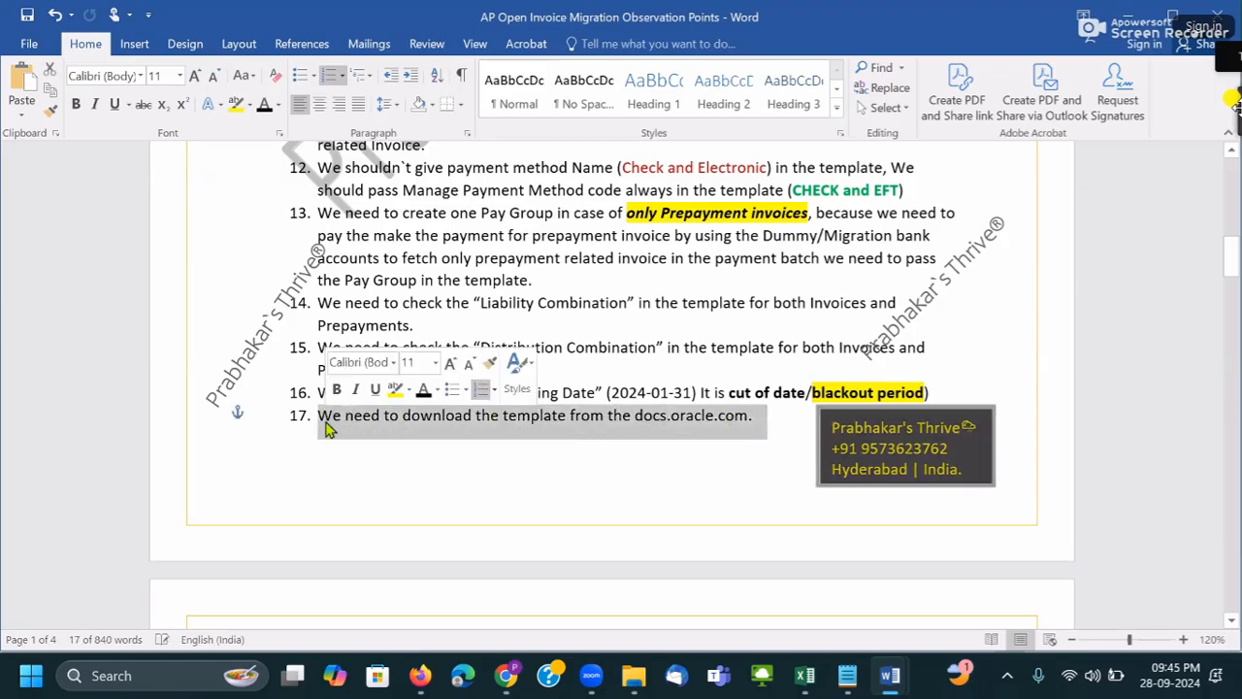
key(ctrl+x)
- Undo the last spacing change above the "Once Loading is completed need to perform the below activities" heading
scroll(493, 430, down, 10)
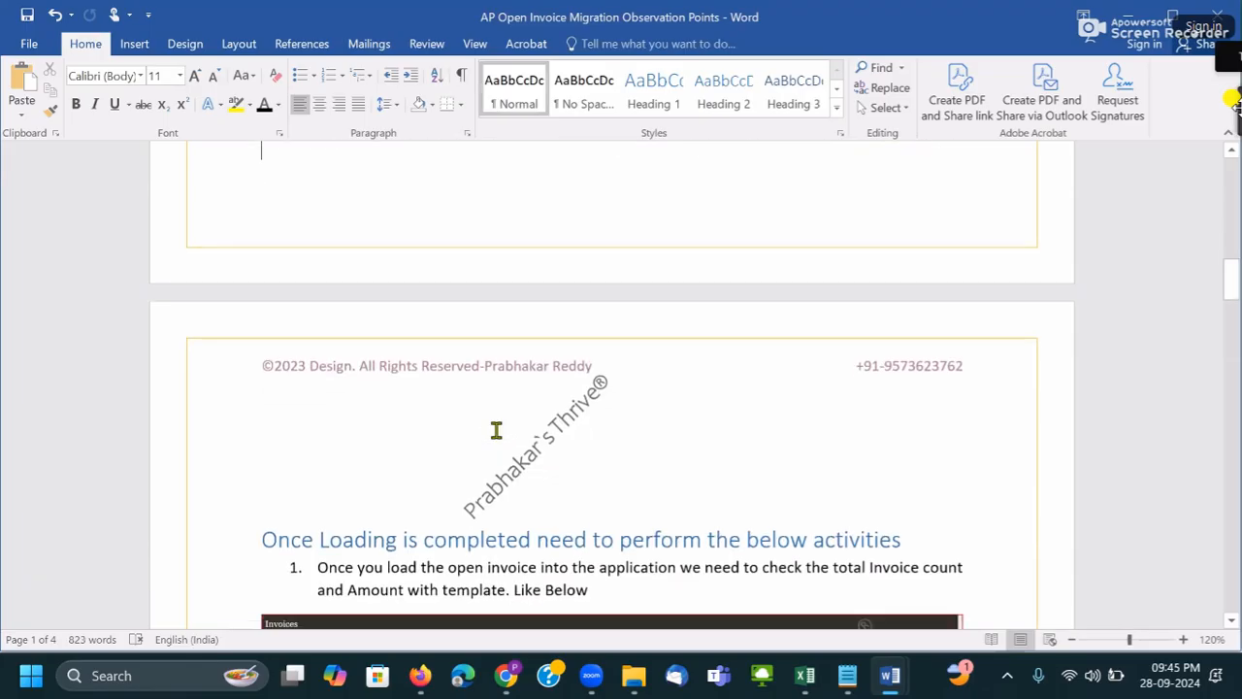
scroll(392, 337, up, 3)
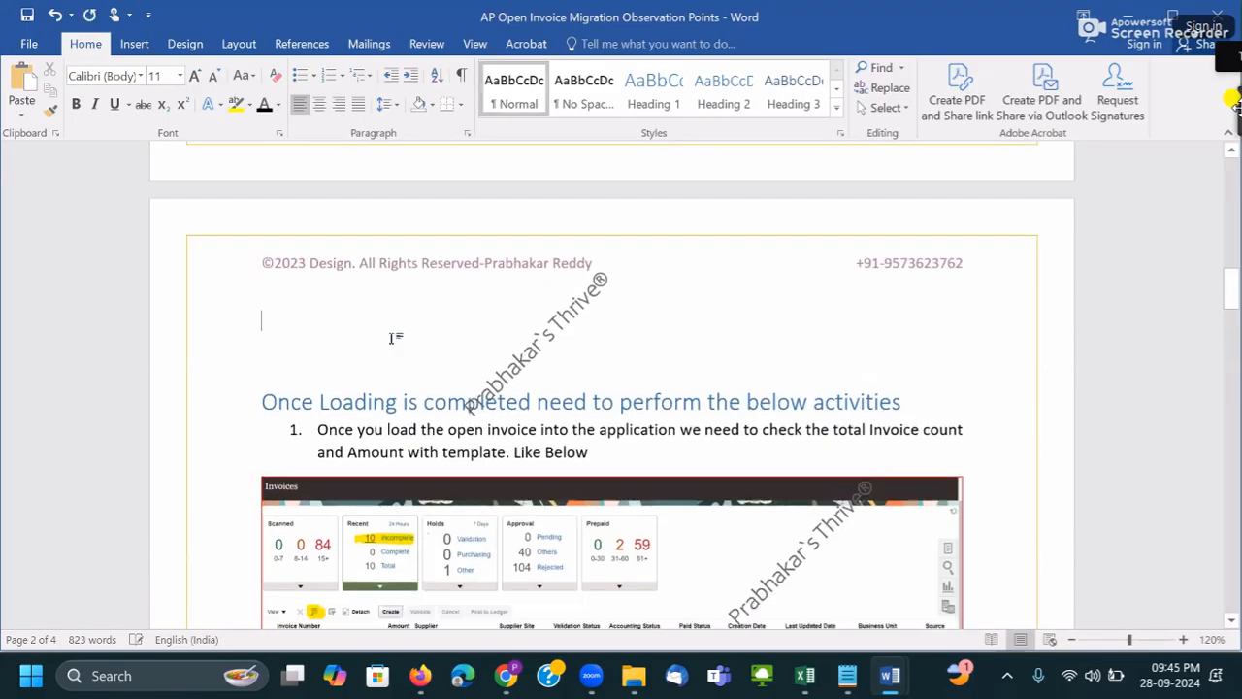
key(ctrl+z)
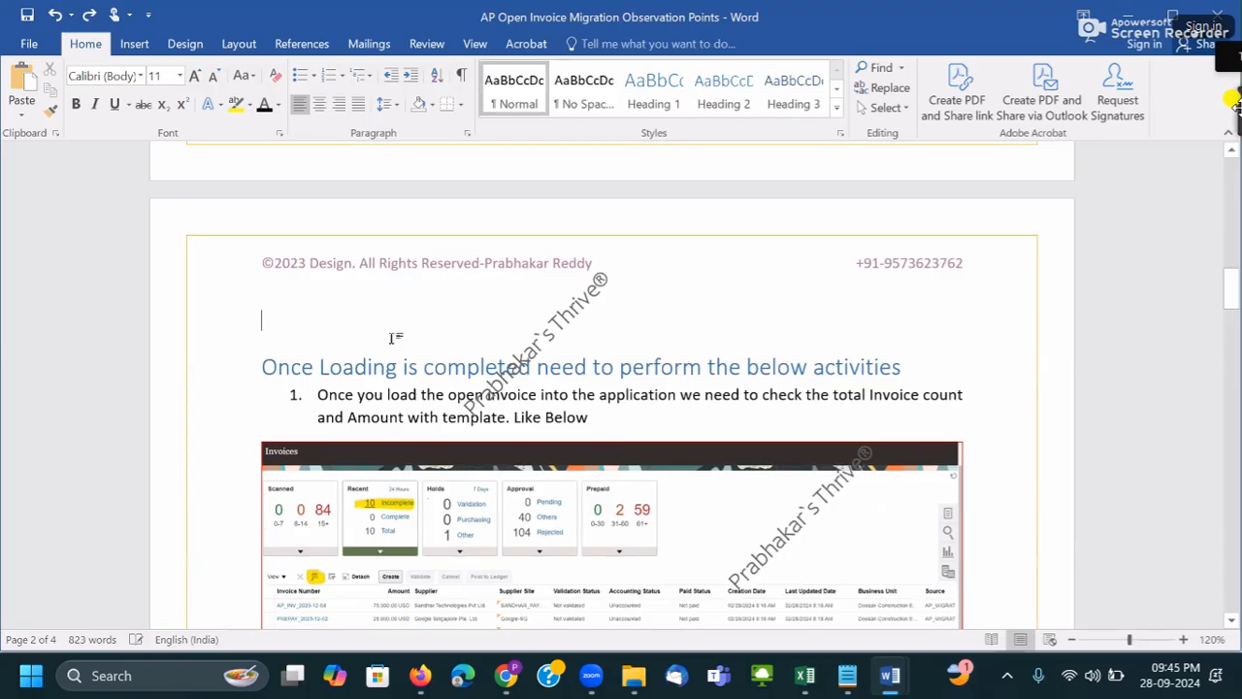
- Review the post-loading activities, from the invoice count and Excel export checks to the confirmation mail and posting points
scroll(438, 388, down, 12)
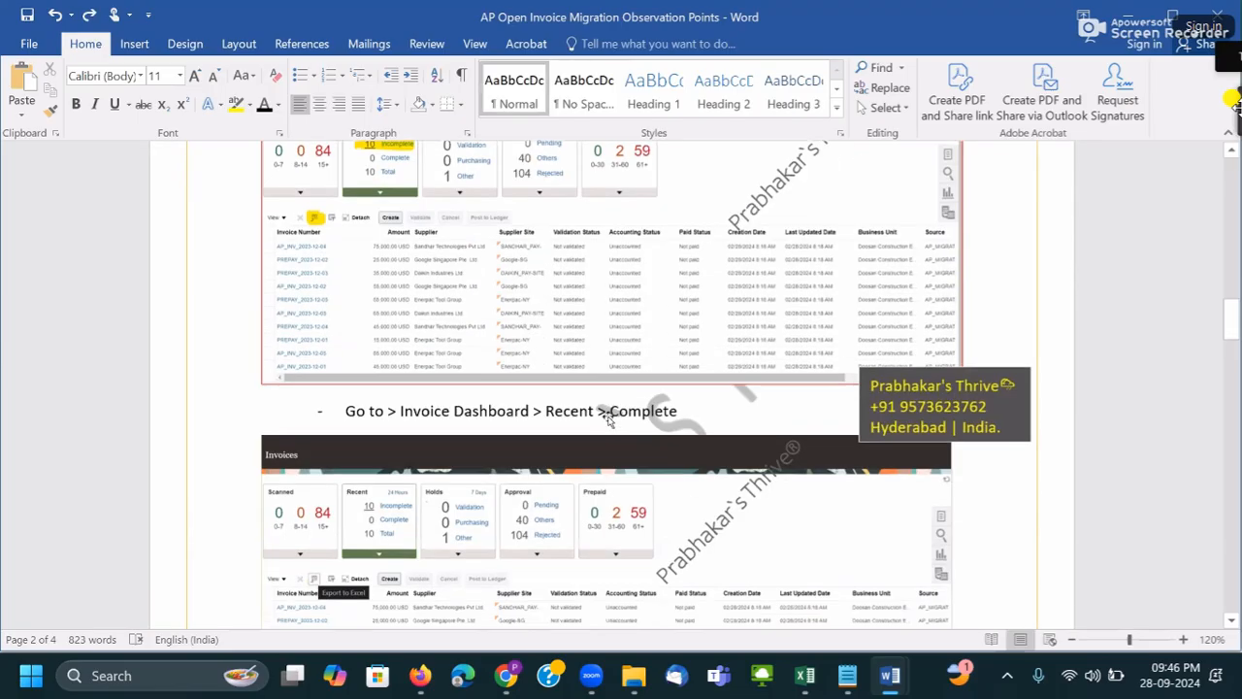
scroll(608, 417, down, 10)
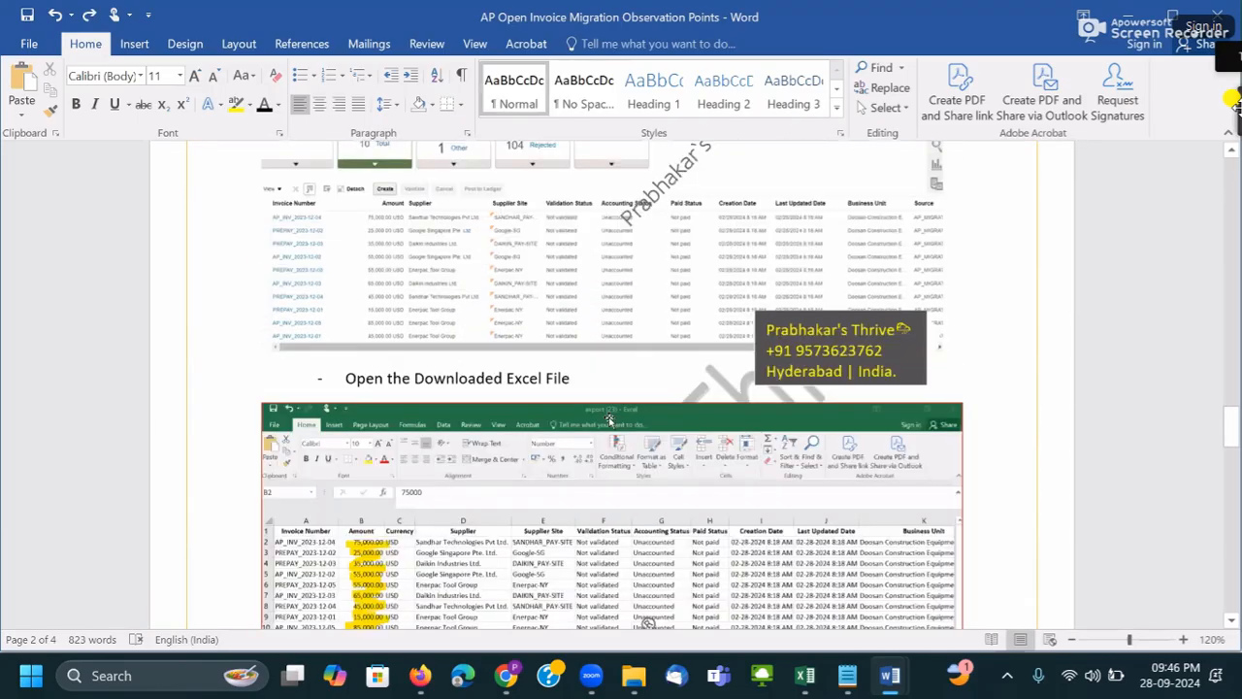
scroll(608, 418, down, 10)
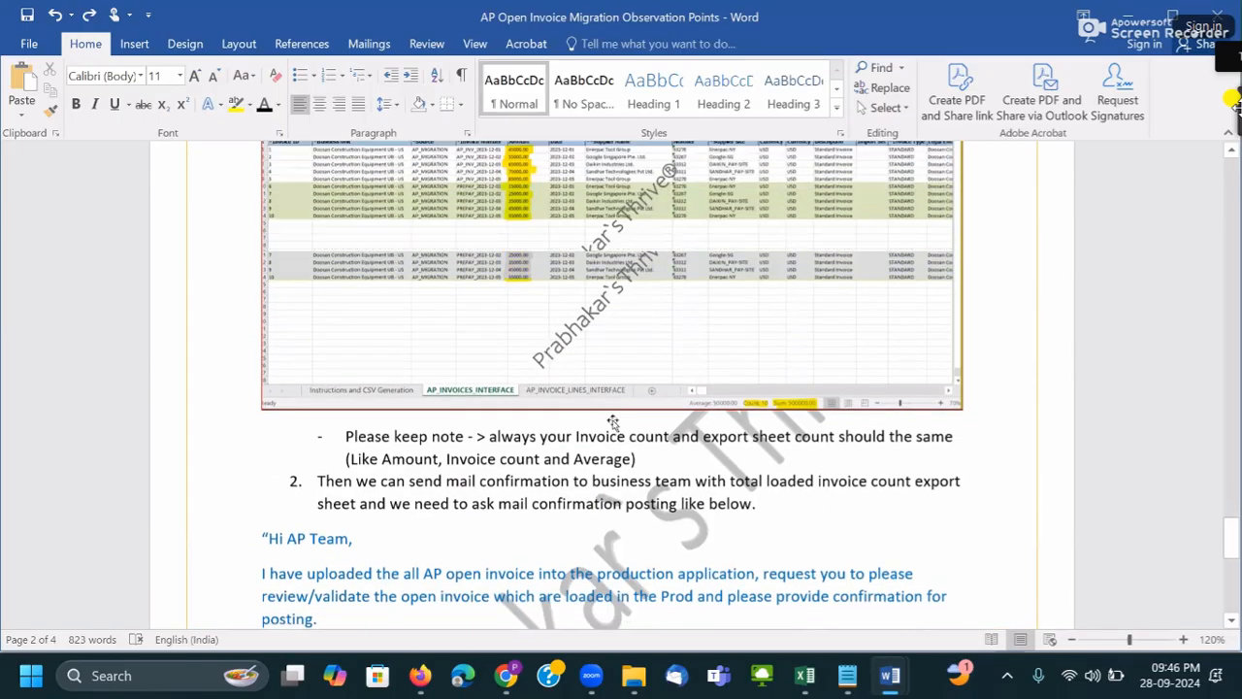
scroll(613, 419, down, 5)
scroll(613, 420, up, 12)
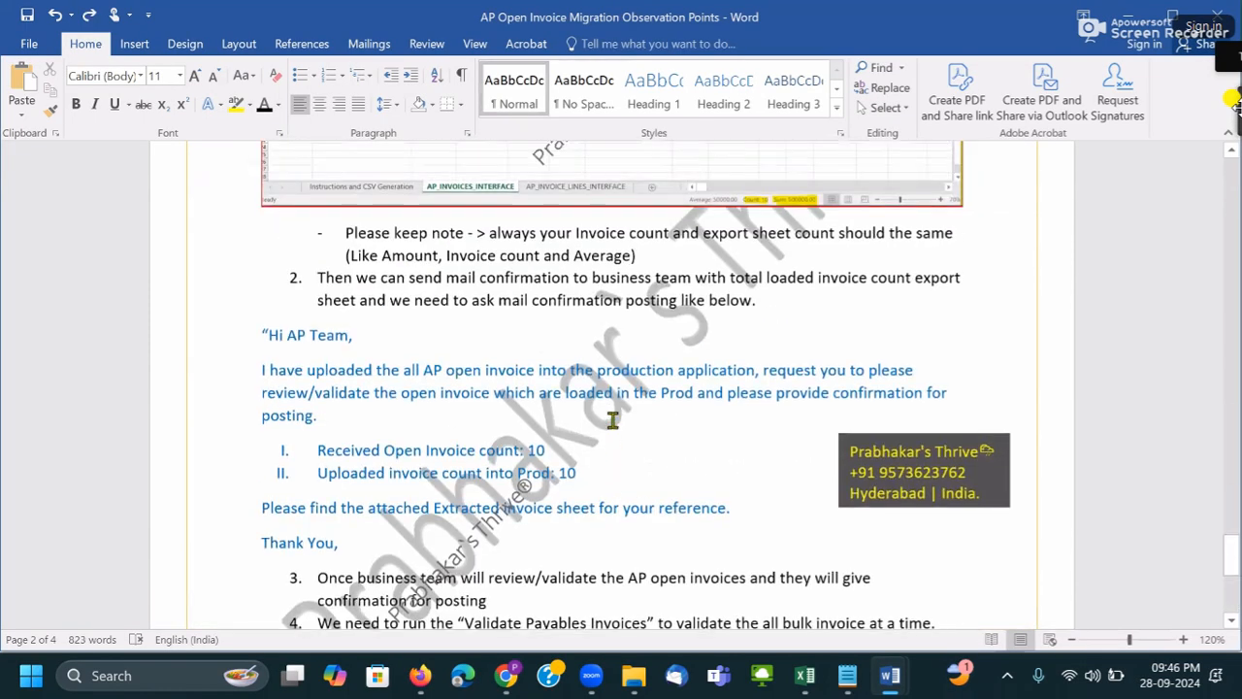
scroll(612, 419, up, 15)
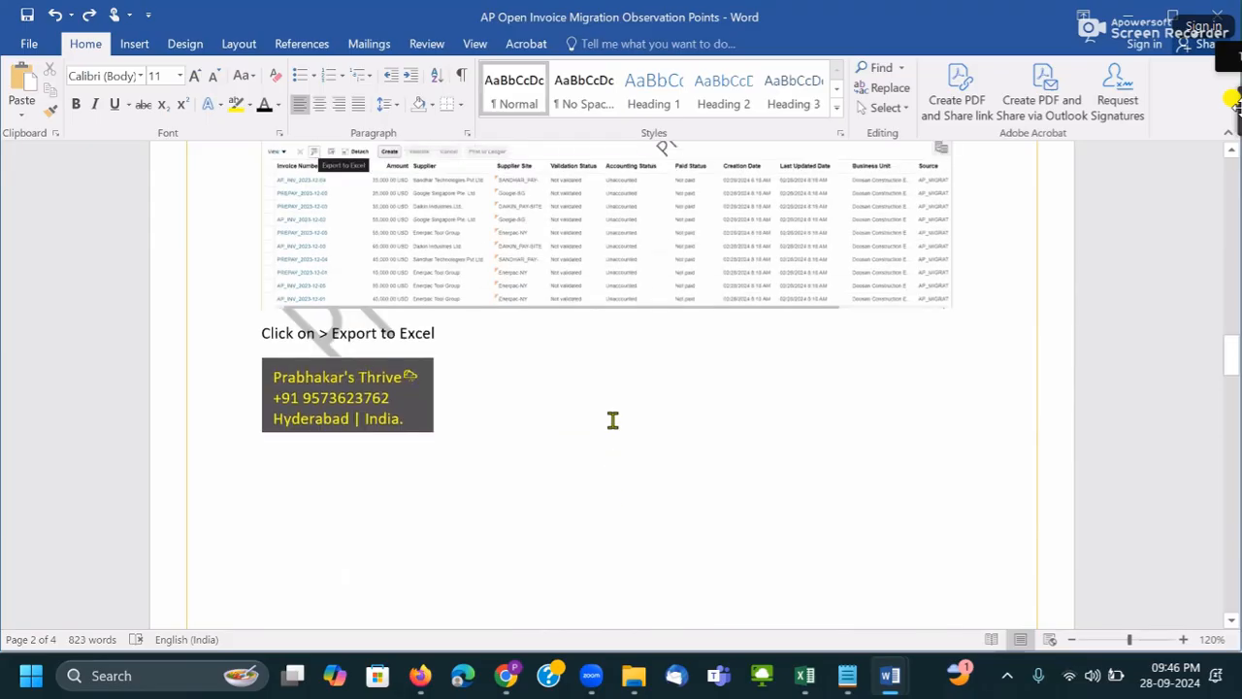
- Review the Pre-Request Setups and the numbered pre-loading checks, from the FBDI template point to the Accounting Date point
scroll(612, 419, up, 15)
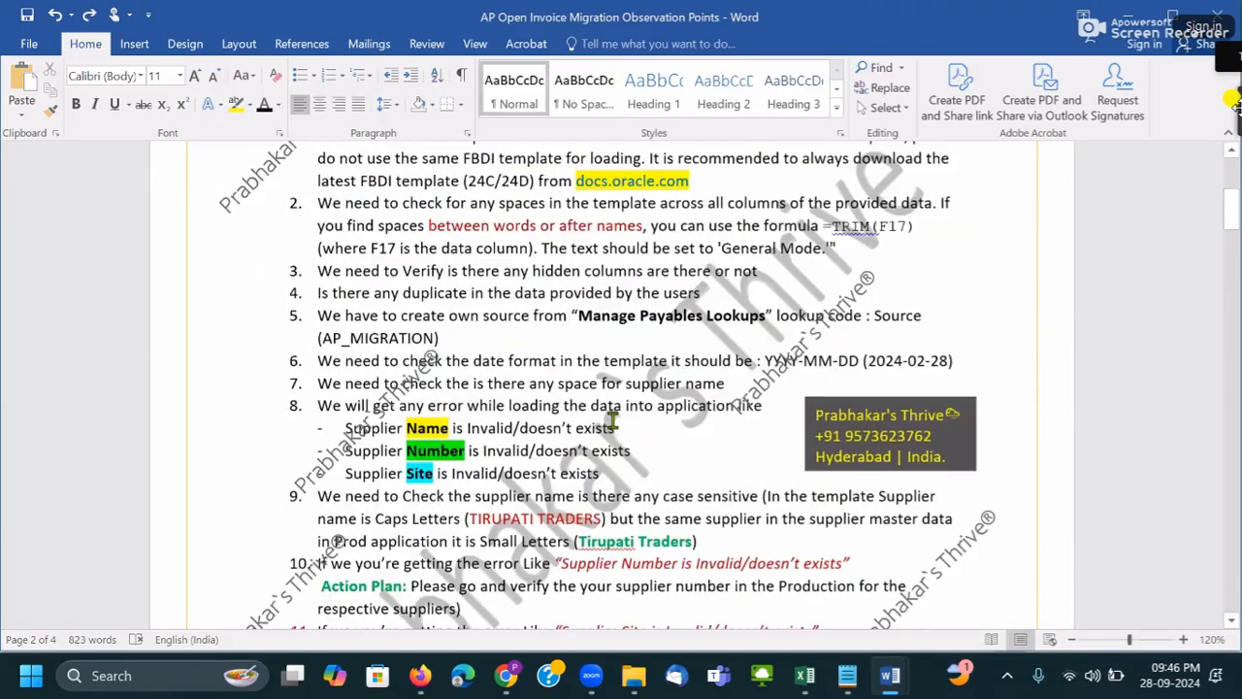
scroll(613, 419, up, 4)
scroll(612, 419, down, 2)
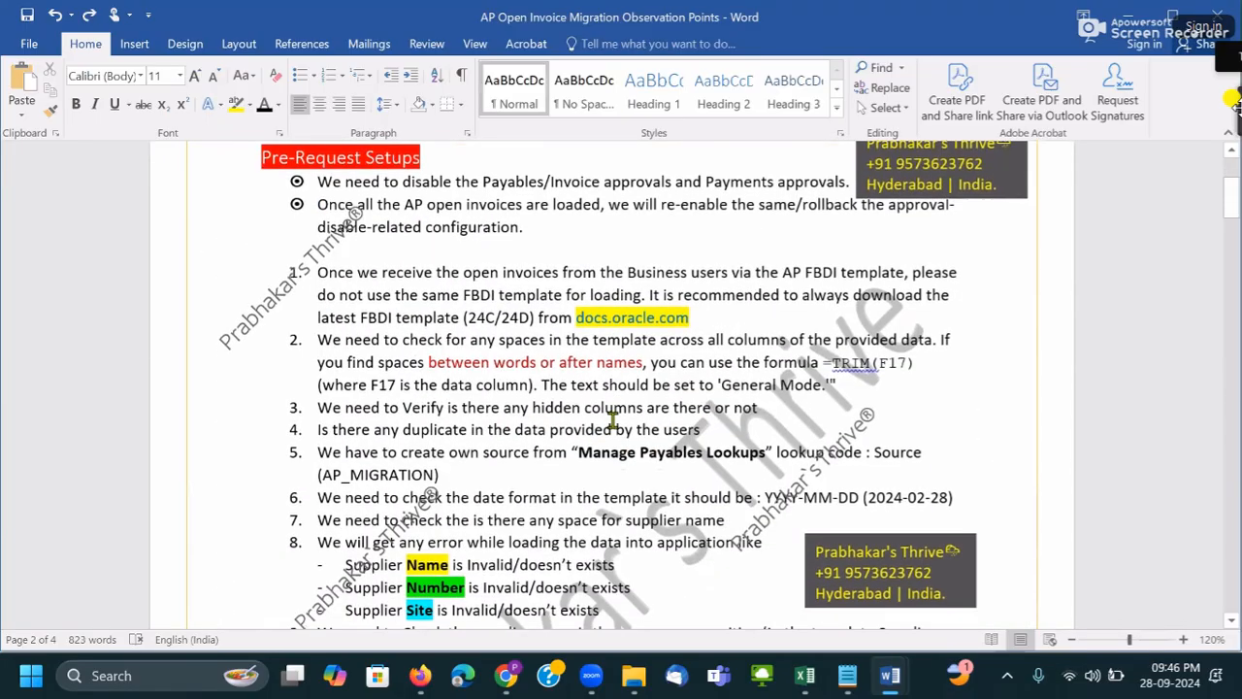
ctrl+scroll(612, 417, down, 1)
ctrl+scroll(613, 418, down, 1)
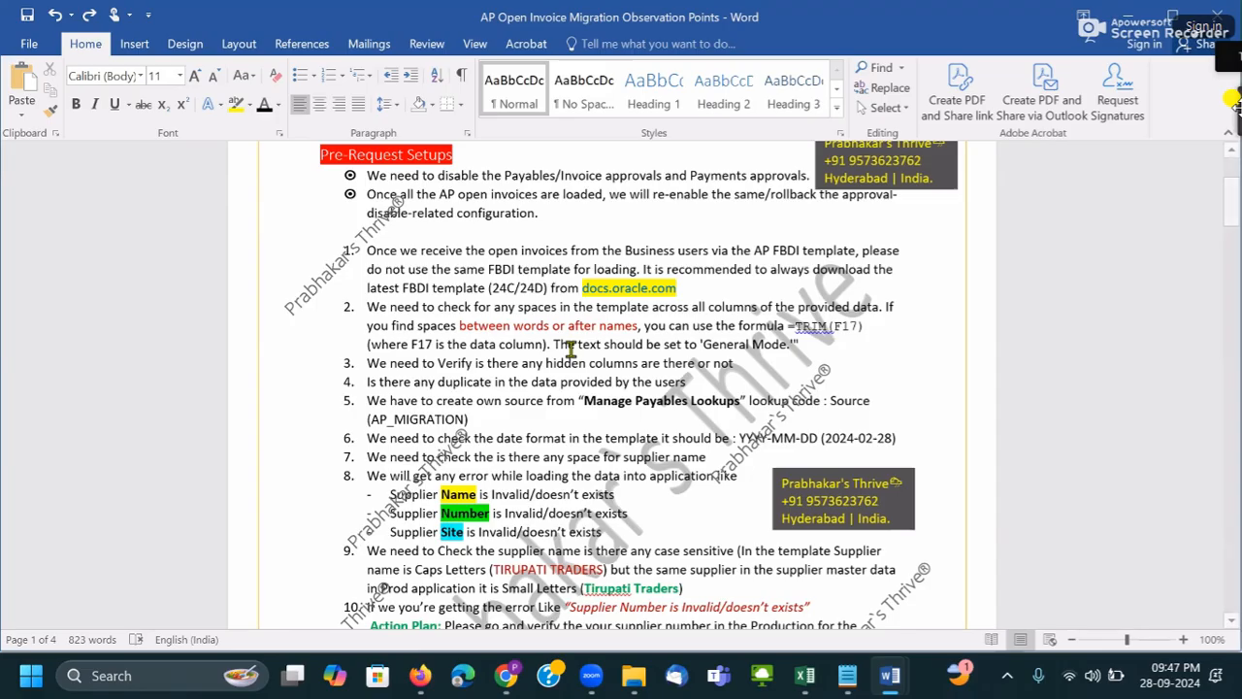
scroll(573, 366, down, 5)
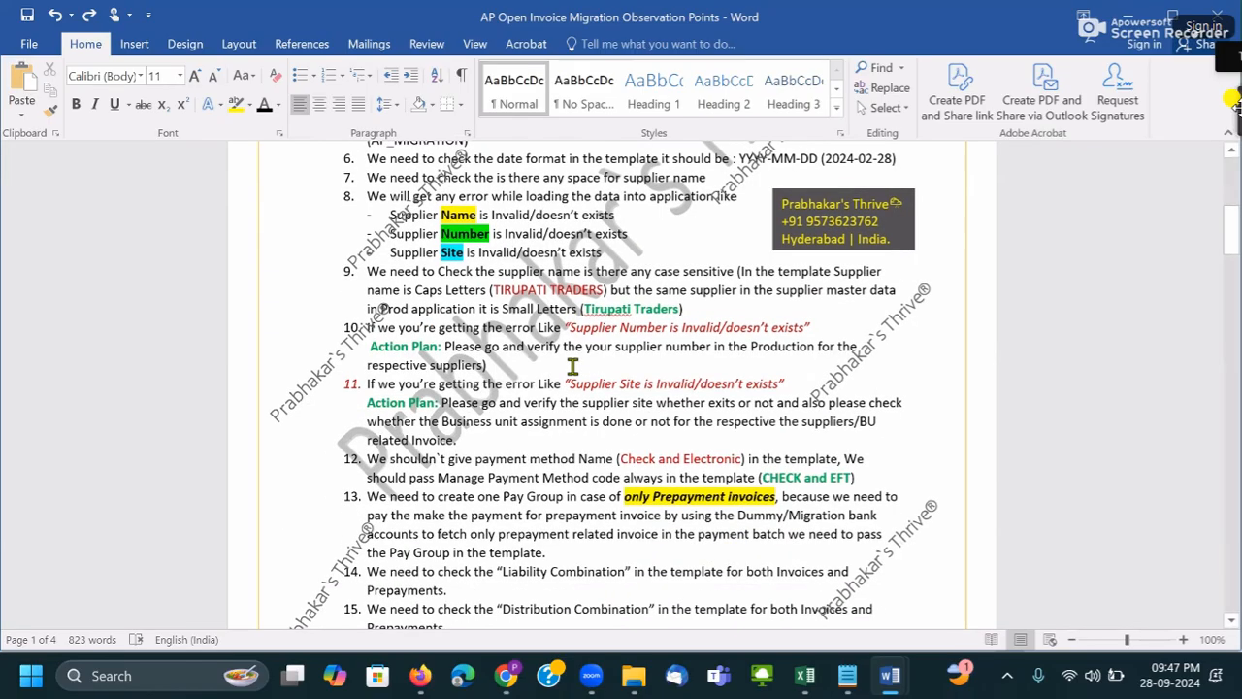
scroll(573, 366, down, 3)
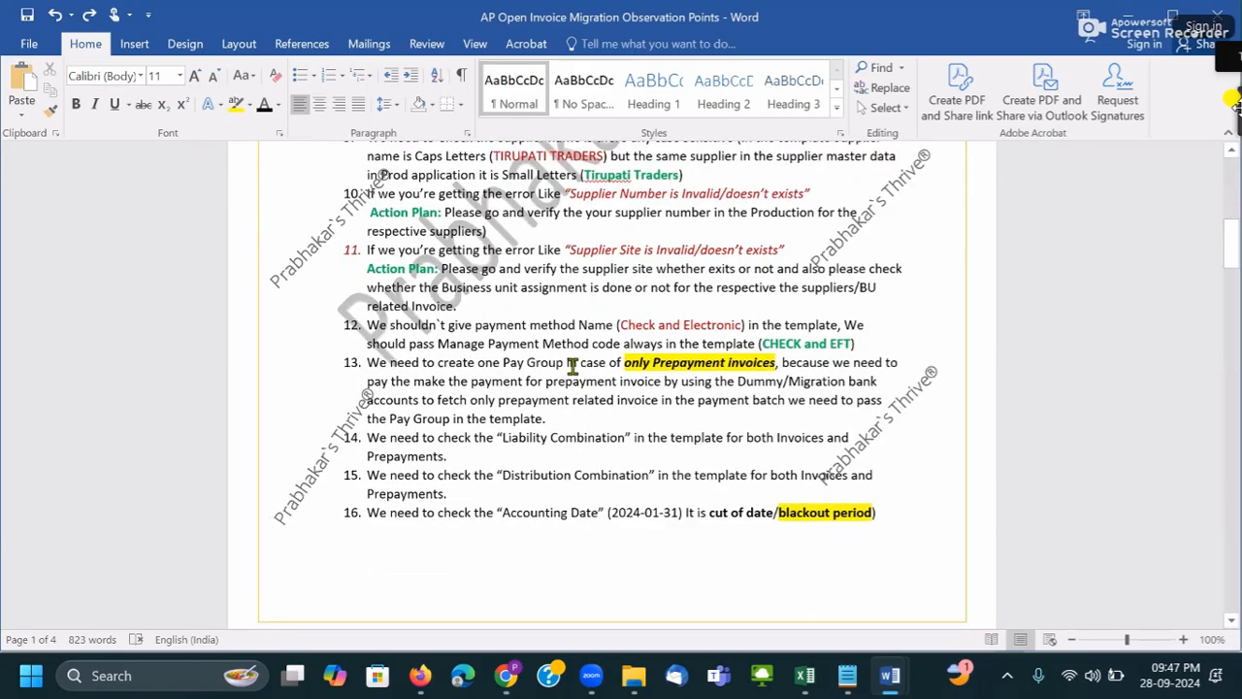
scroll(573, 366, down, 1)
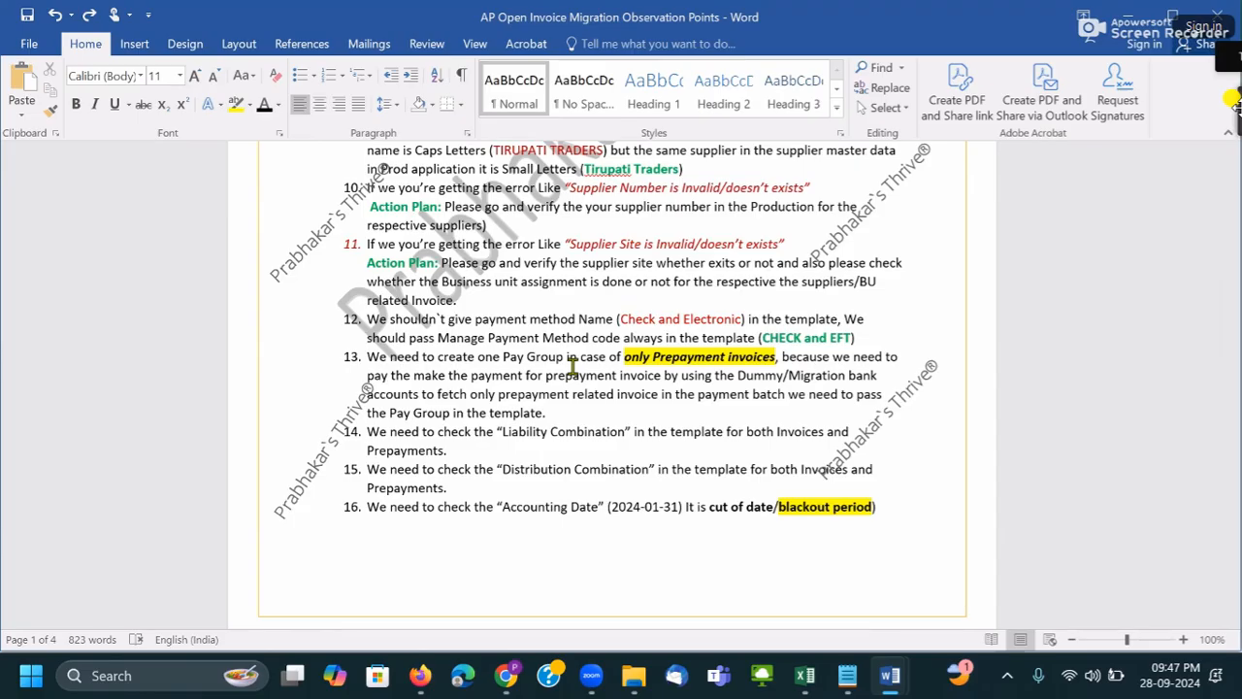
scroll(572, 366, up, 6)
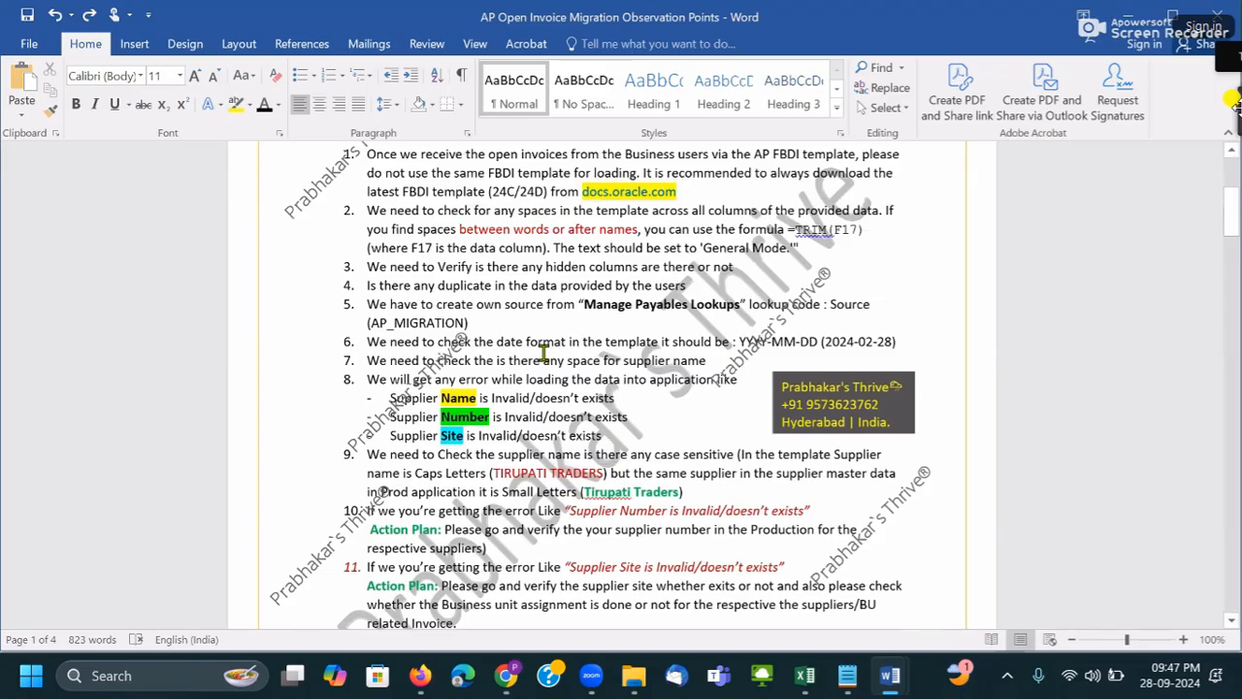
scroll(544, 354, up, 1)
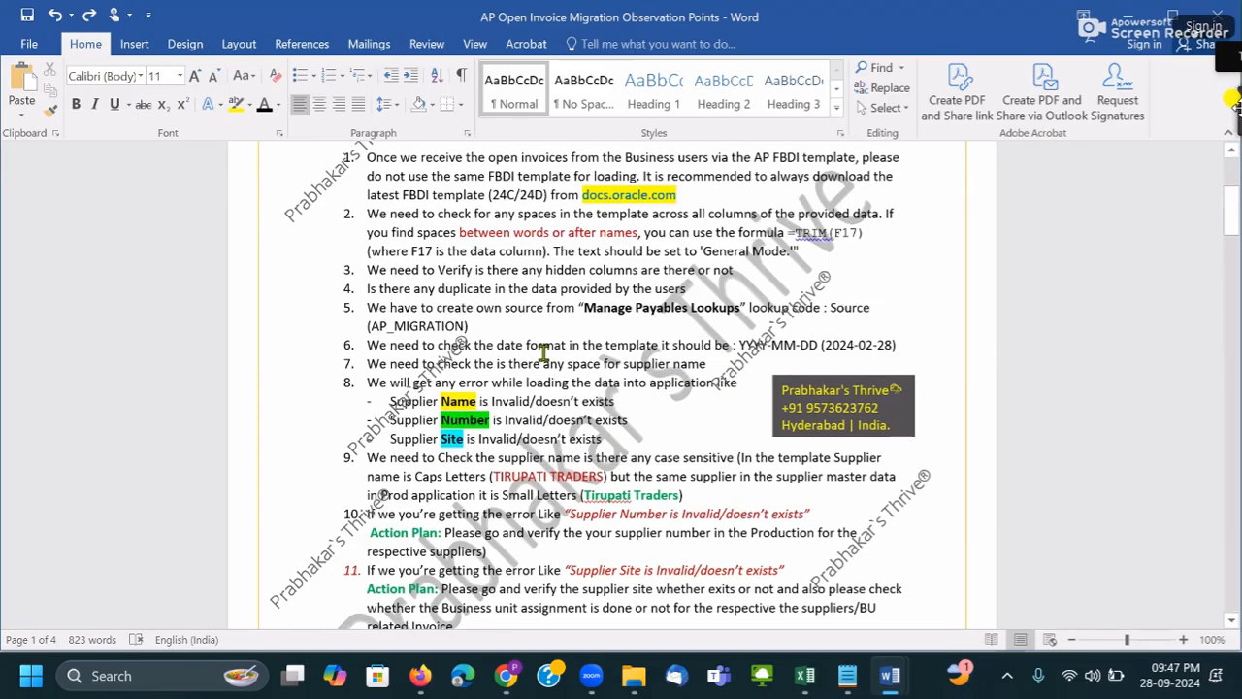
scroll(543, 353, down, 8)
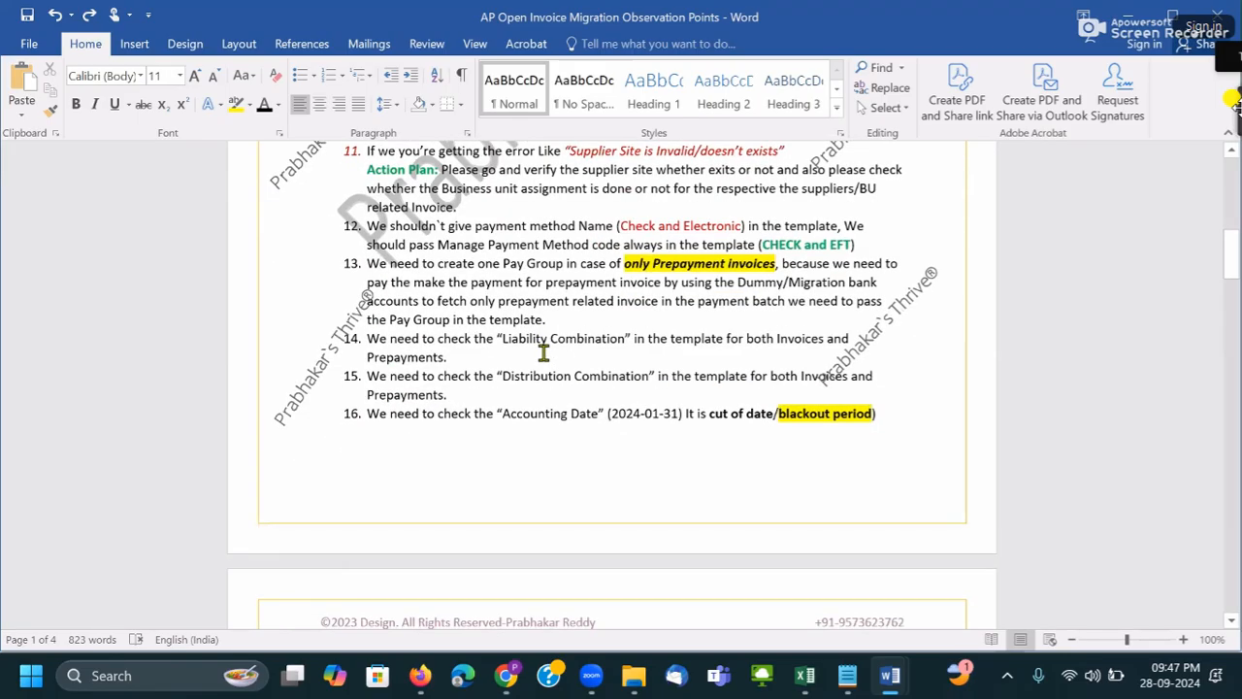
scroll(543, 354, down, 2)
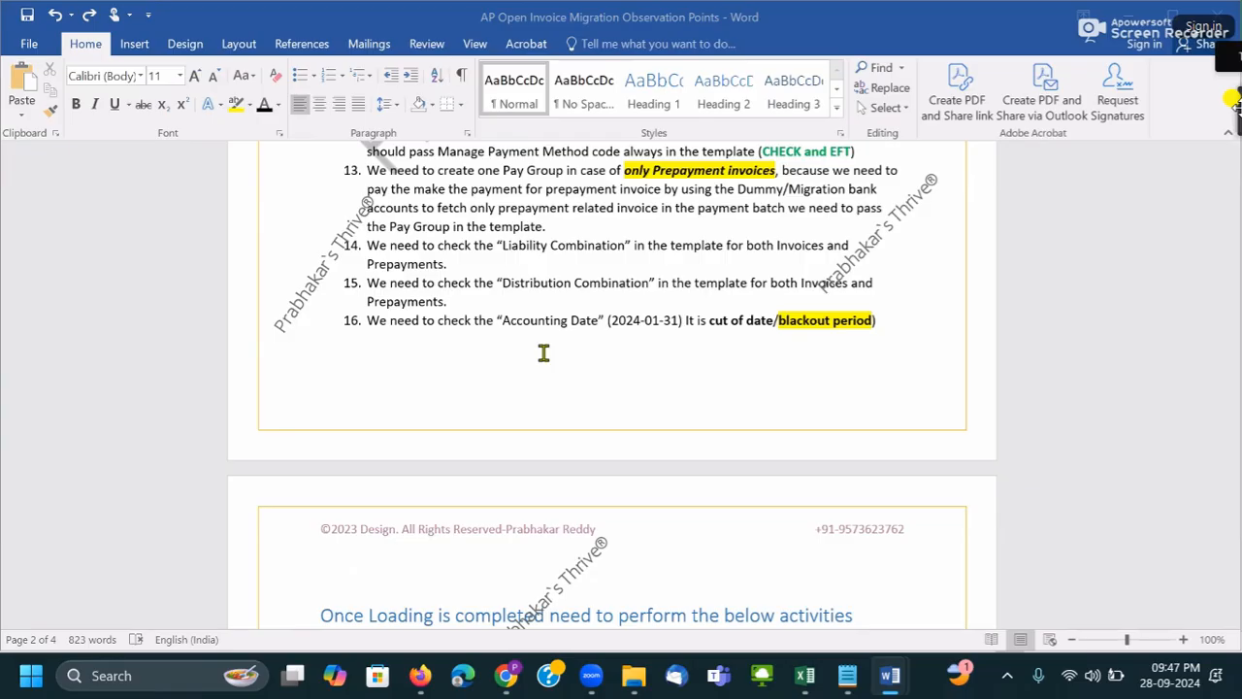
click(717, 295)
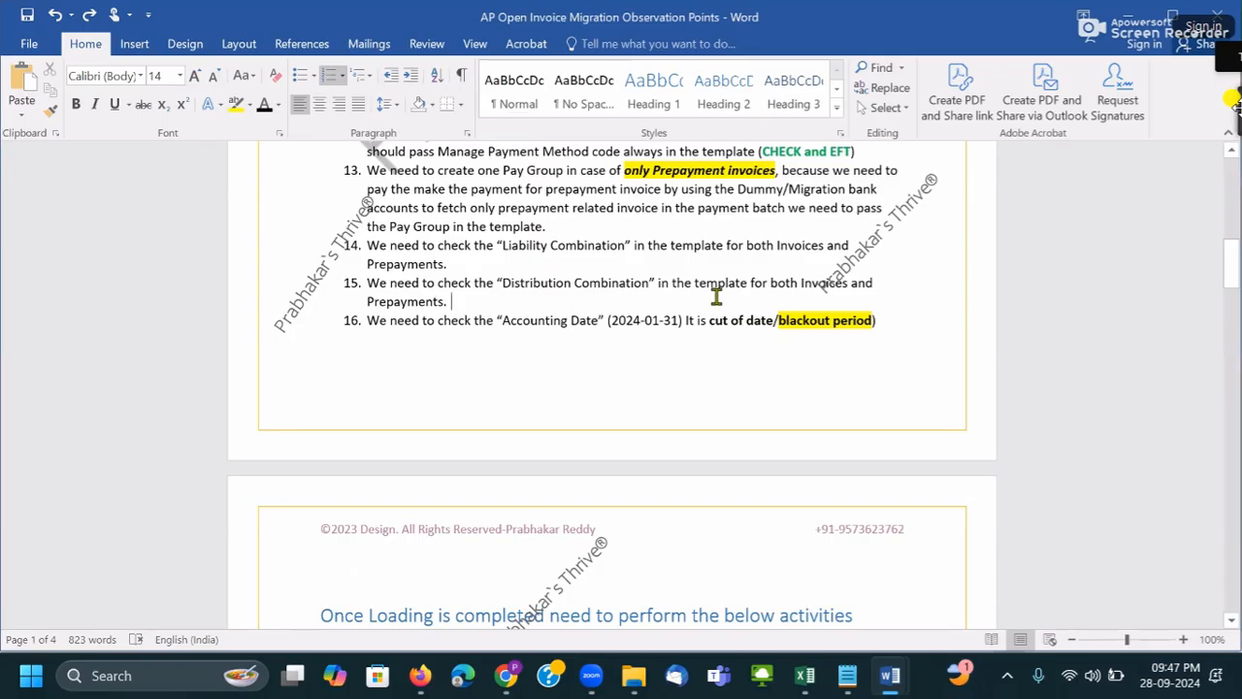
scroll(716, 295, up, 4)
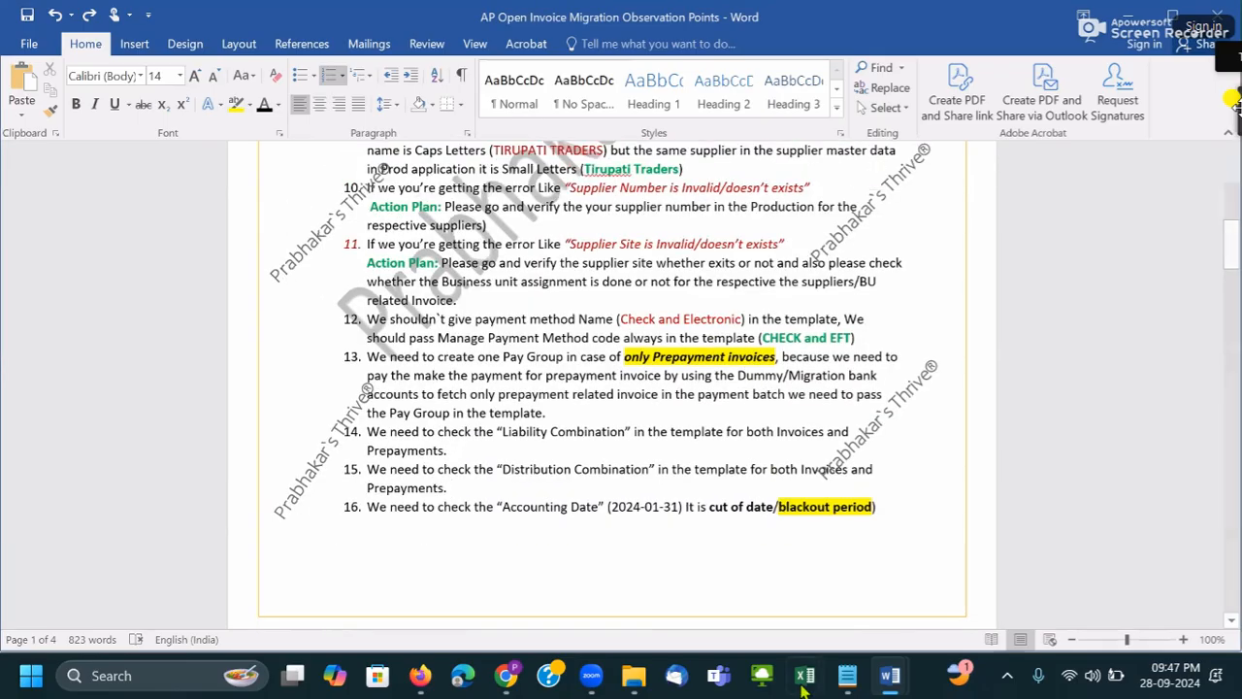
- Examine the supplier names in the AP_Open_INV_PROD_FEB-03-2024 V.02 workbook in Excel, and return to the supplier checks in the Word document
mouse_move(805, 678)
click(881, 580)
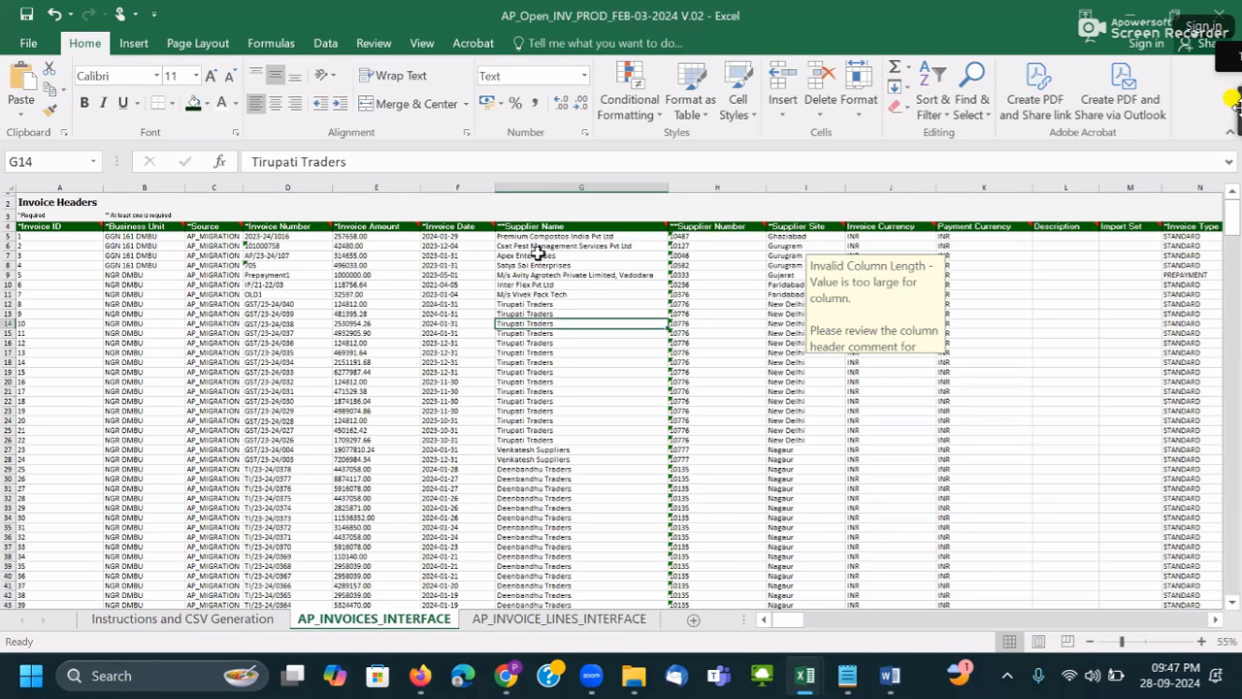
drag(515, 244, 580, 522)
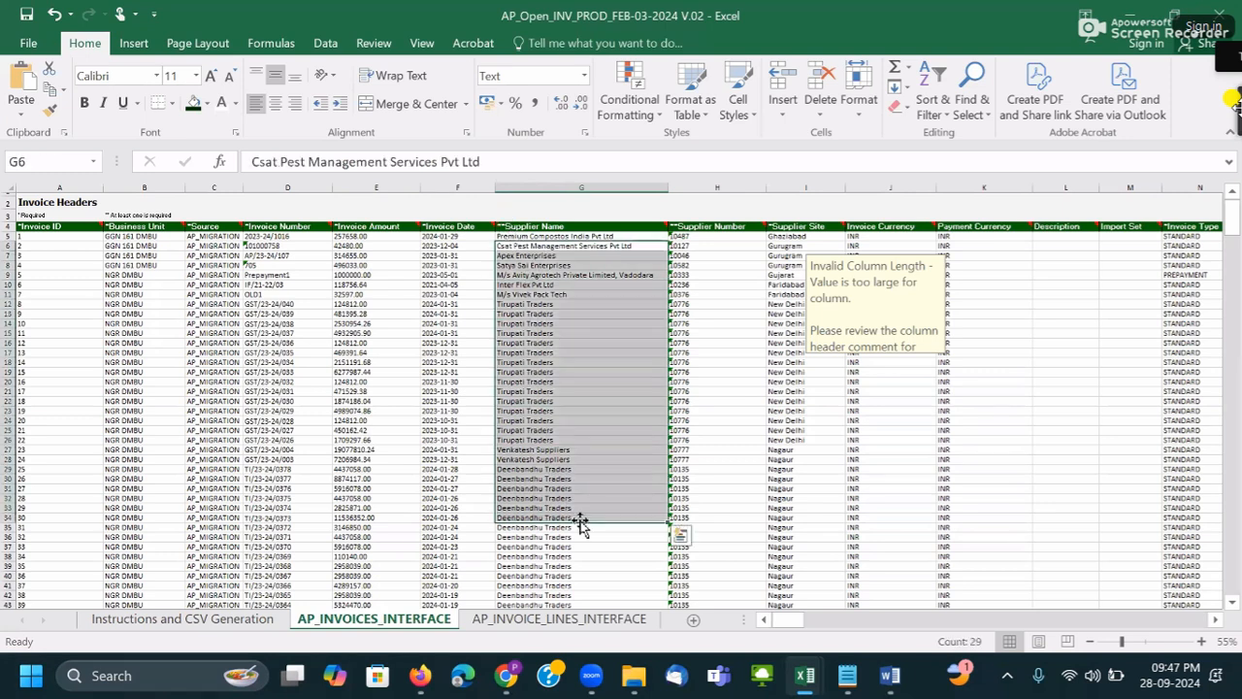
key(alt+Tab)
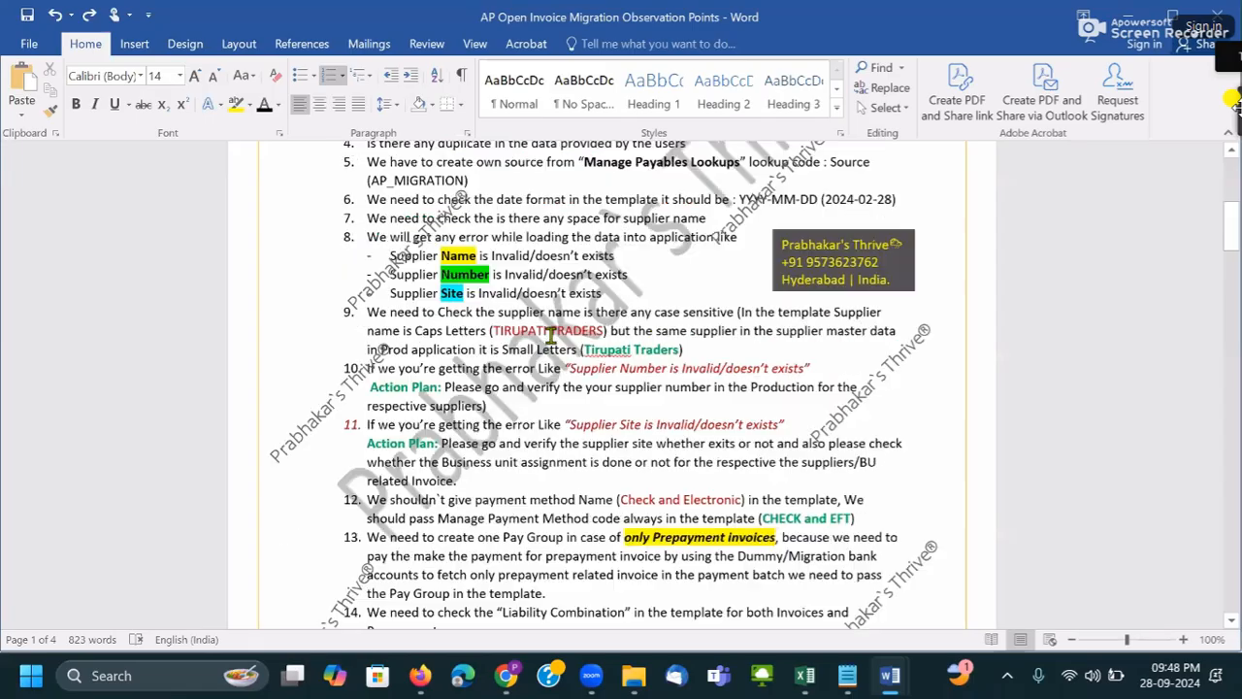
scroll(579, 438, up, 5)
scroll(578, 437, up, 1)
scroll(554, 280, down, 2)
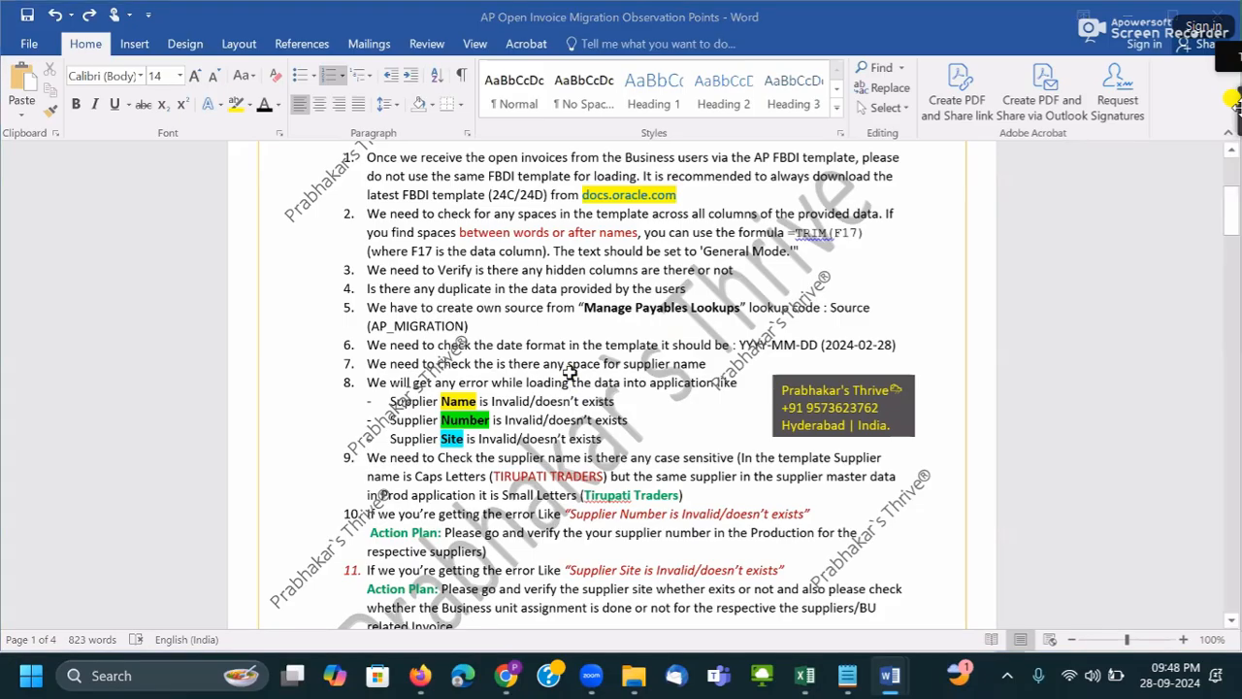
- Switch to the Excel workbook and examine the supplier names and business units on AP_INVOICES_INTERFACE, down to the IDR TDBU rows
key(alt+Tab)
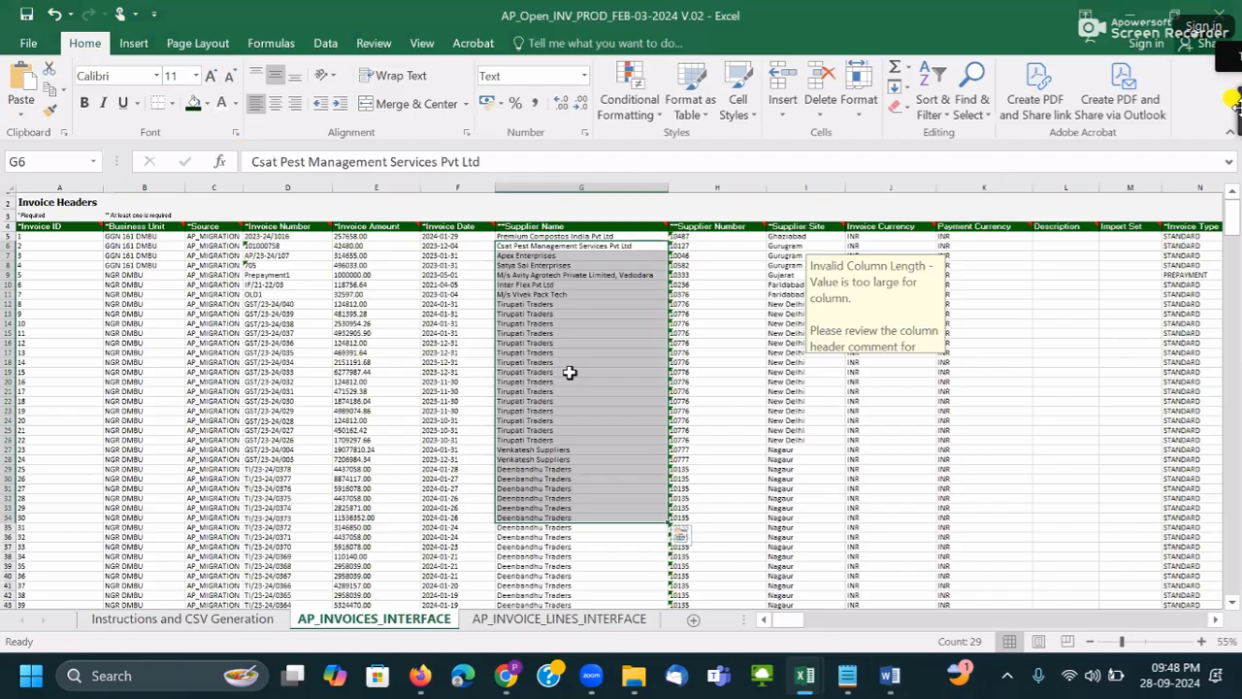
click(570, 371)
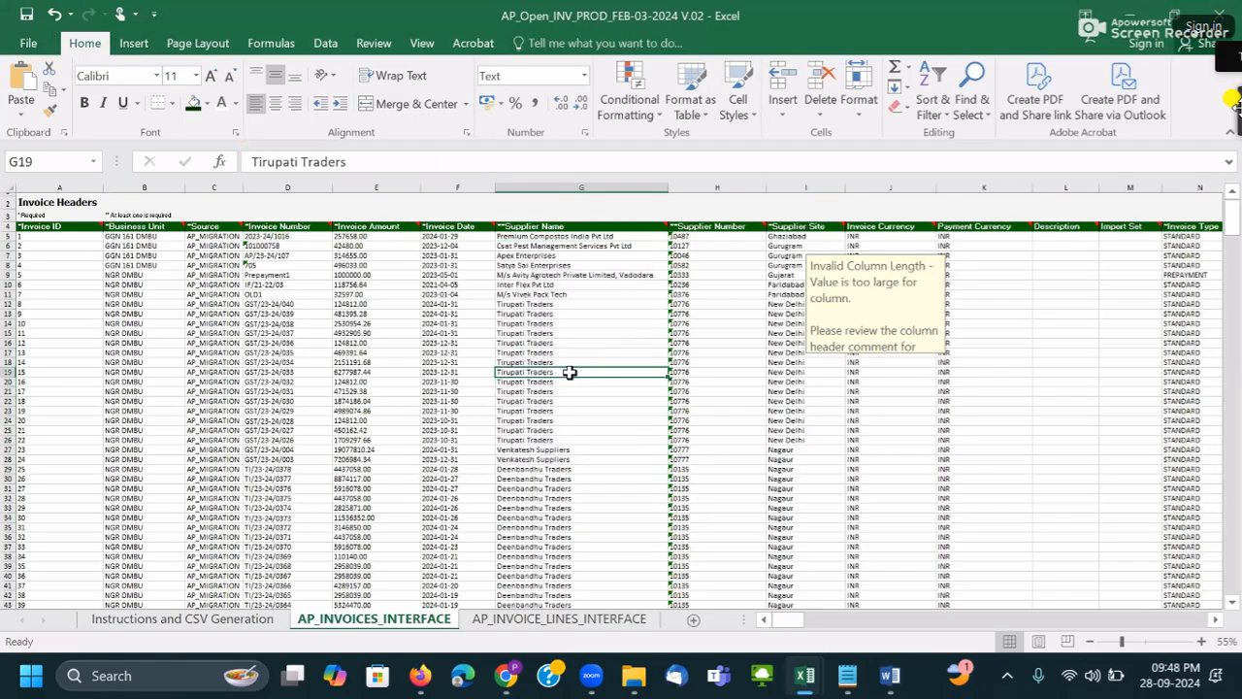
scroll(569, 371, down, 20)
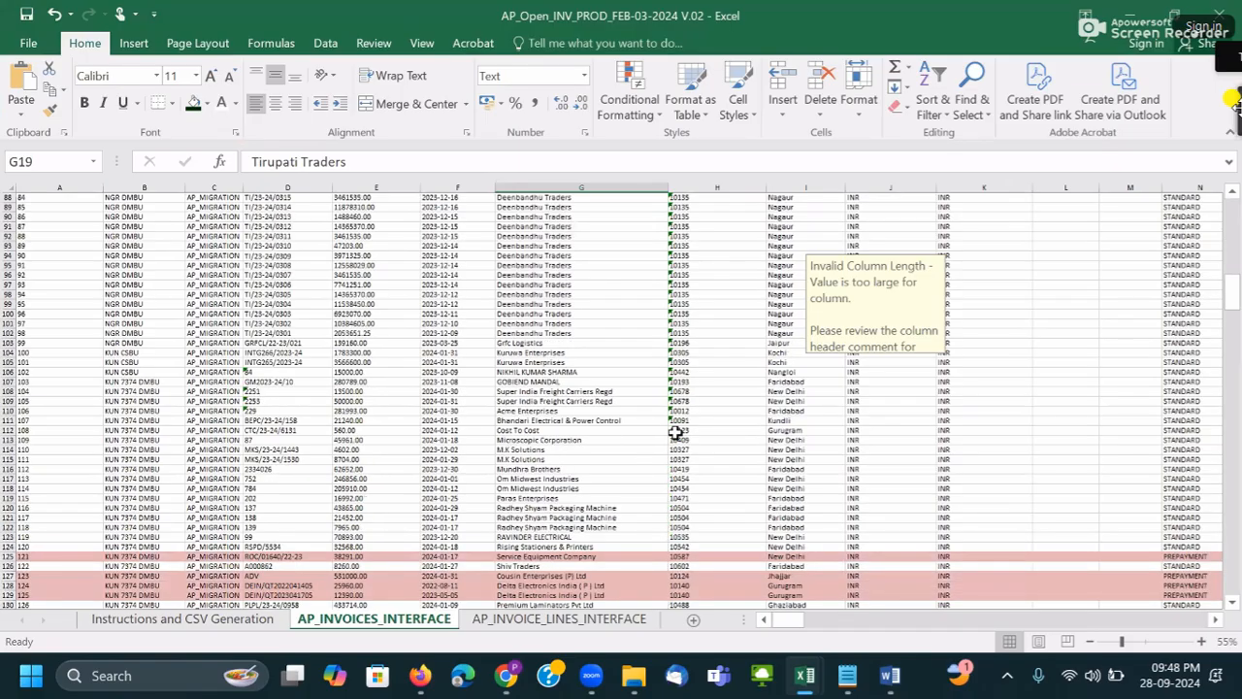
scroll(612, 412, down, 11)
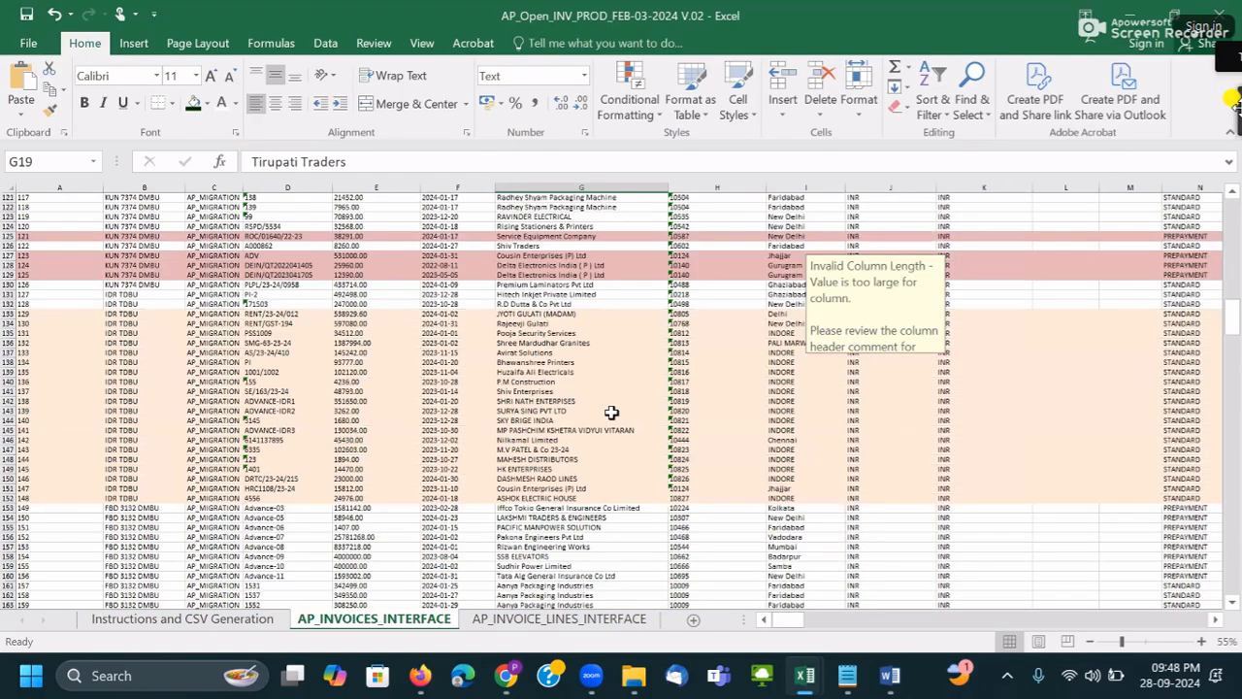
scroll(615, 212, down, 1)
drag(617, 187, 598, 213)
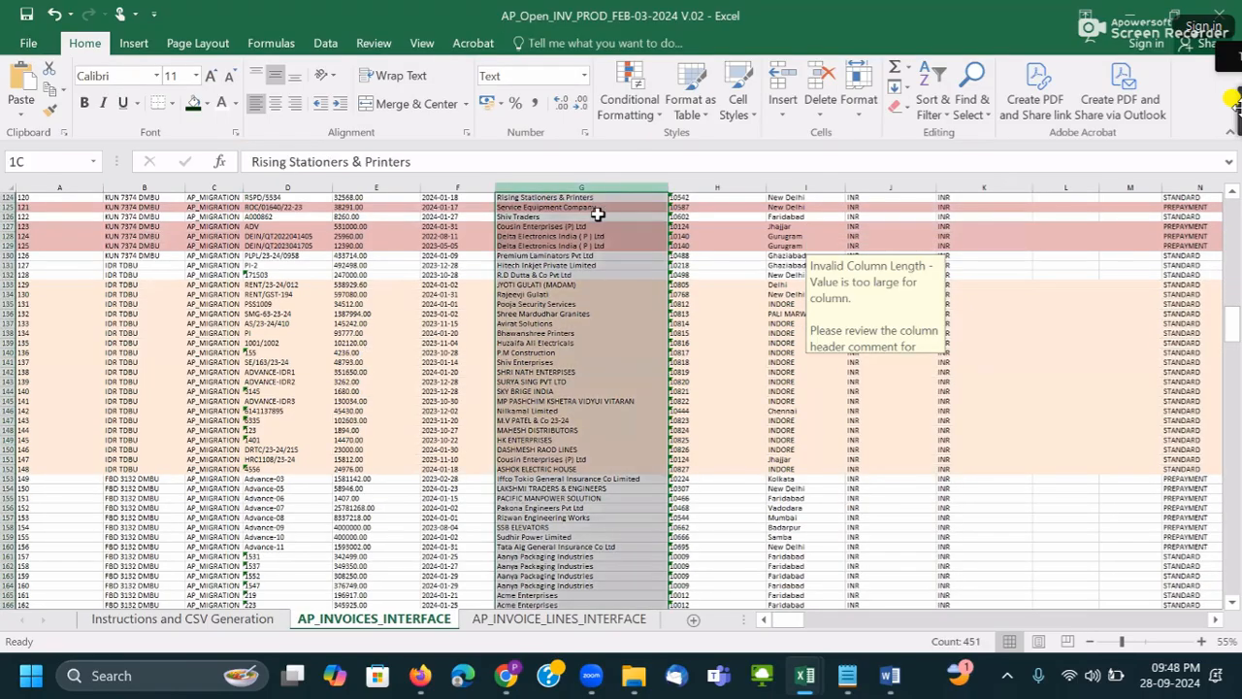
click(620, 197)
click(602, 226)
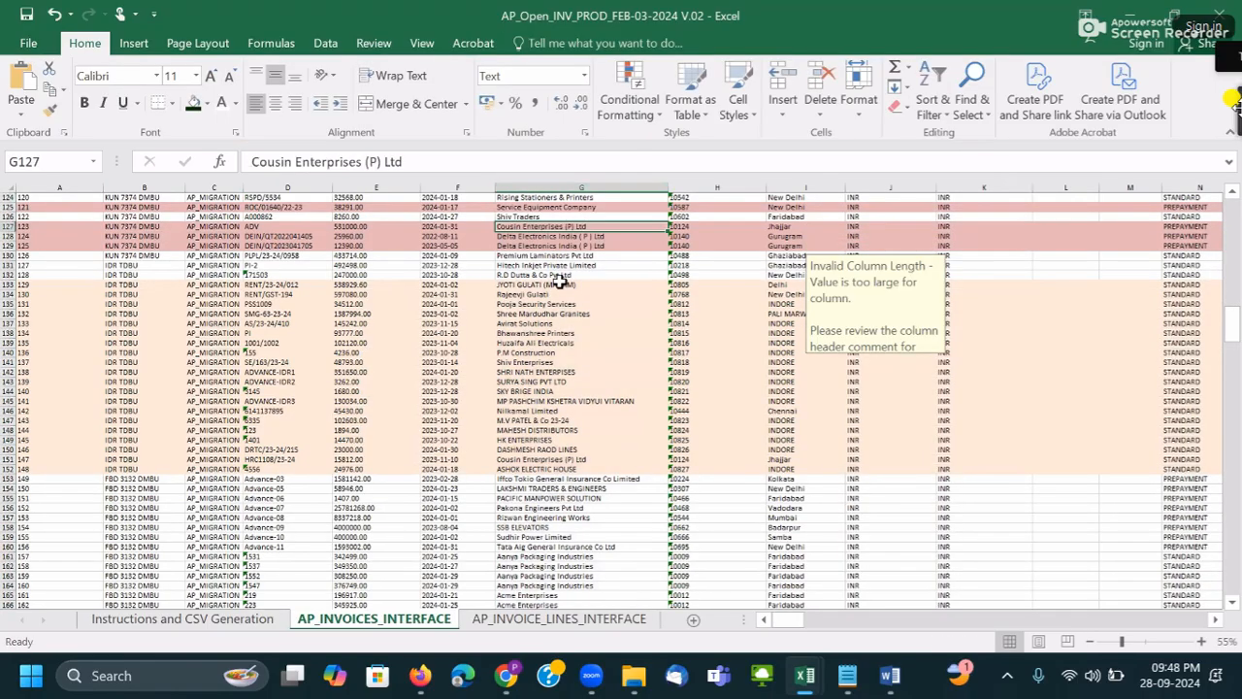
click(591, 438)
click(143, 286)
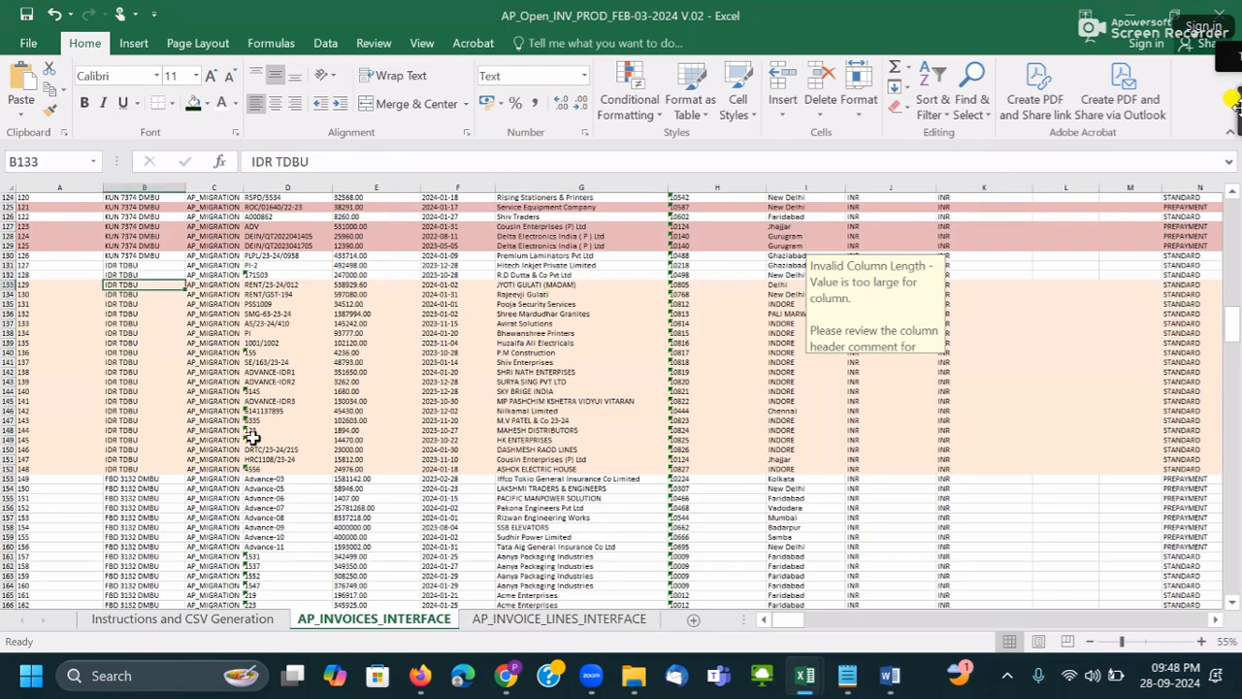
scroll(253, 437, up, 10)
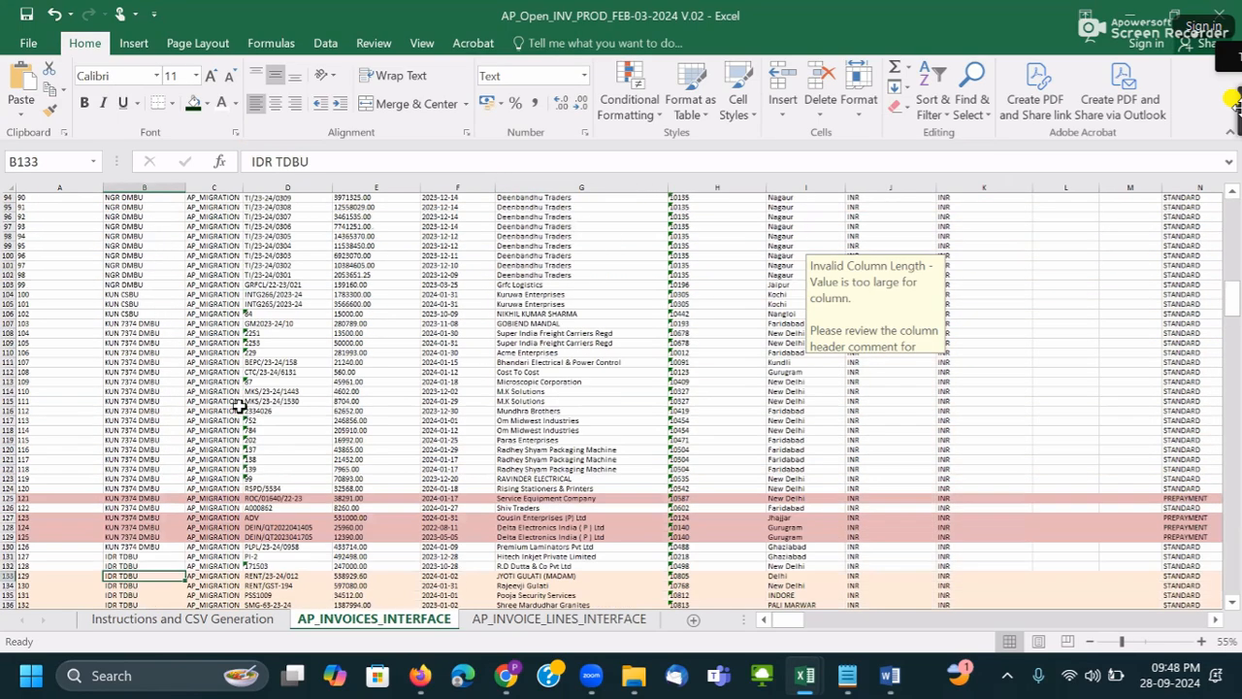
key(ctrl+Home)
click(143, 236)
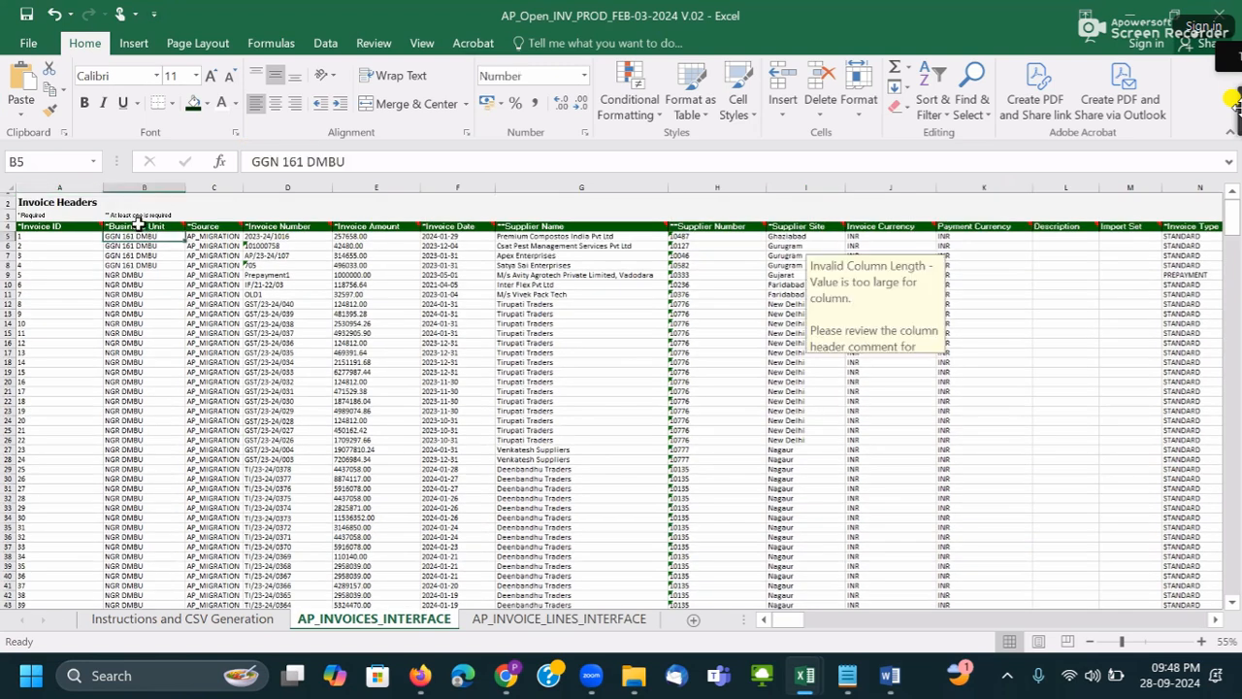
click(144, 227)
click(324, 43)
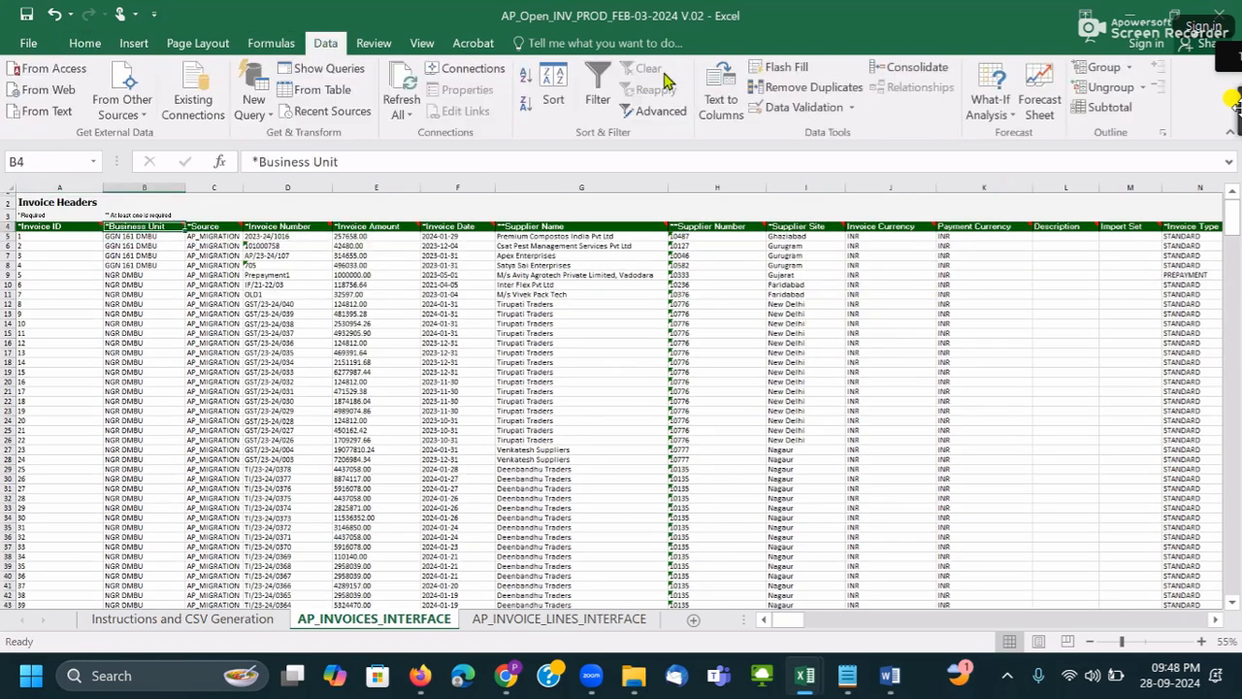
click(596, 93)
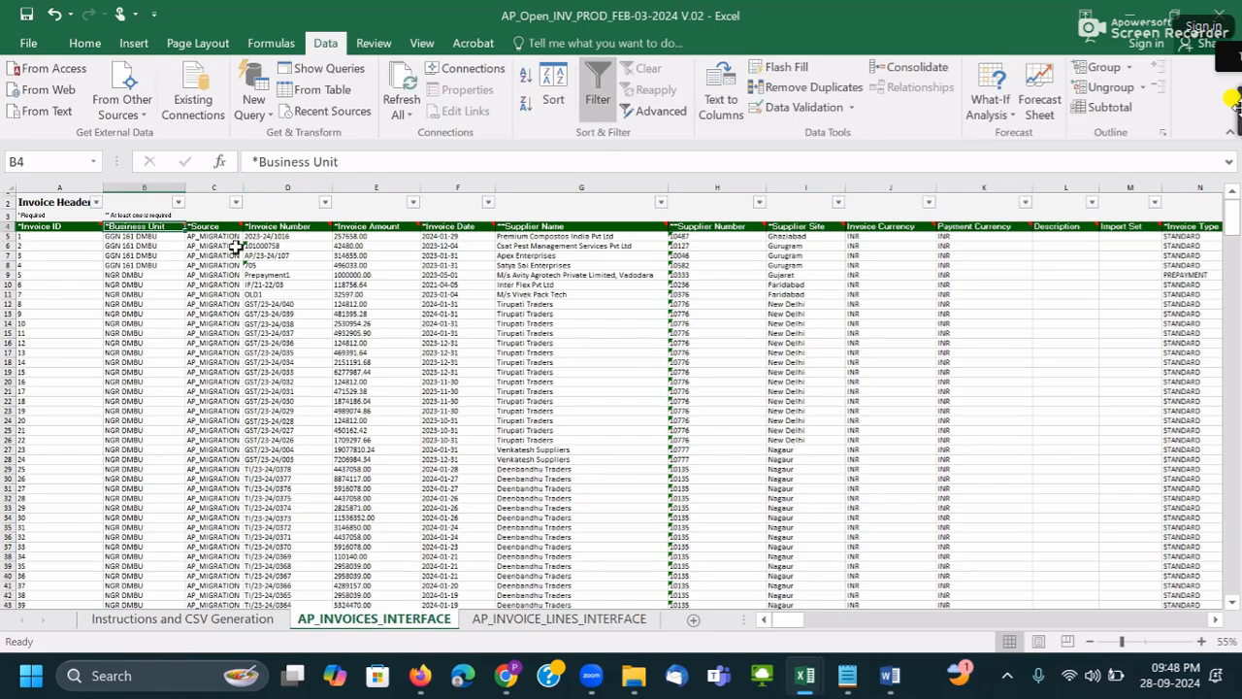
key(ctrl+z)
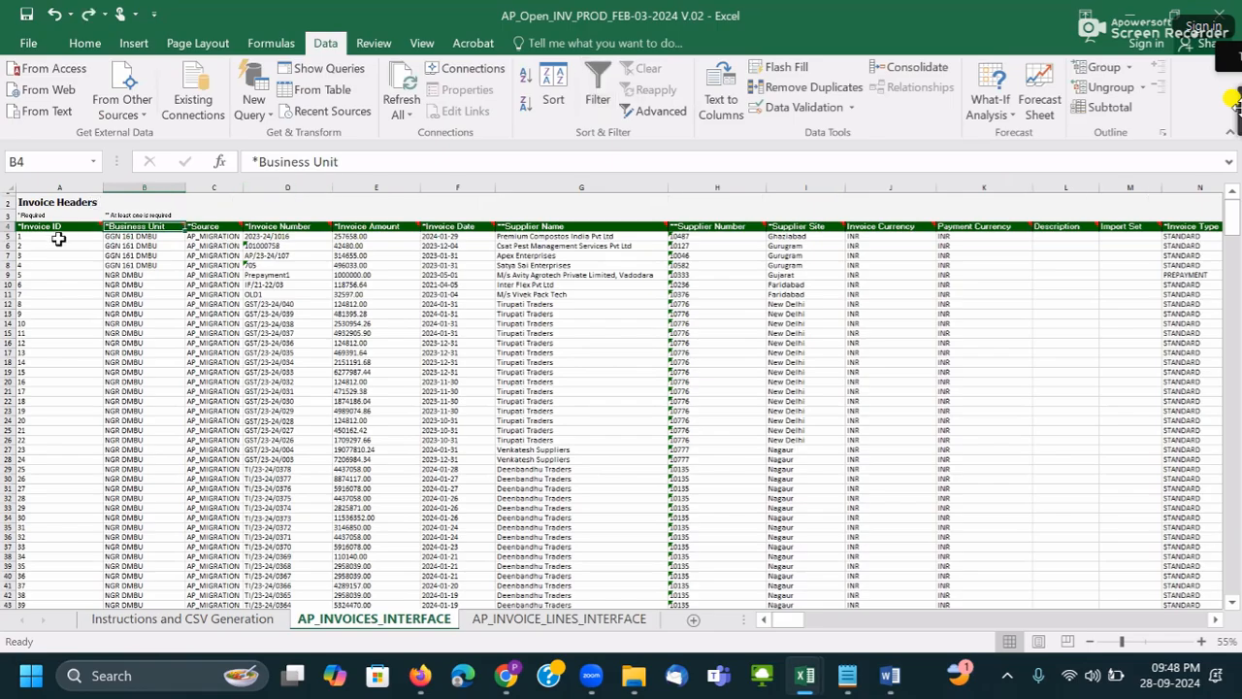
- Add filters to the column headings in row 4 of AP_INVOICES_INTERFACE and check the Business Unit filter list
click(9, 226)
click(598, 92)
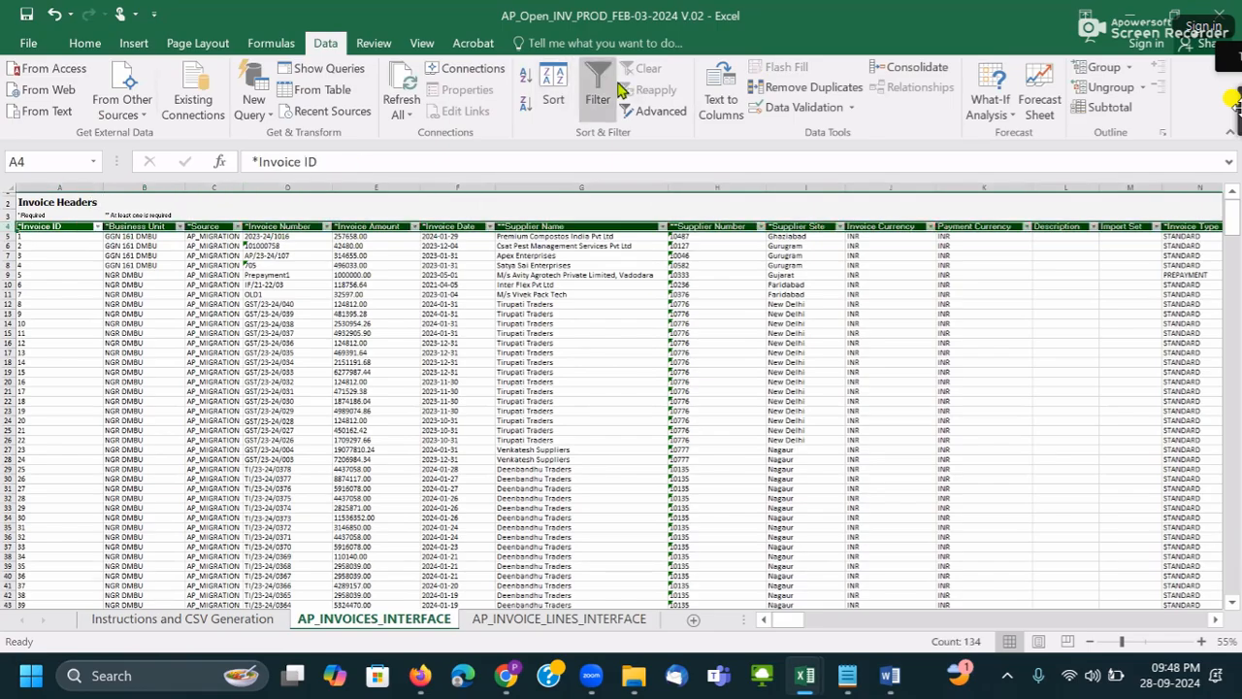
click(237, 265)
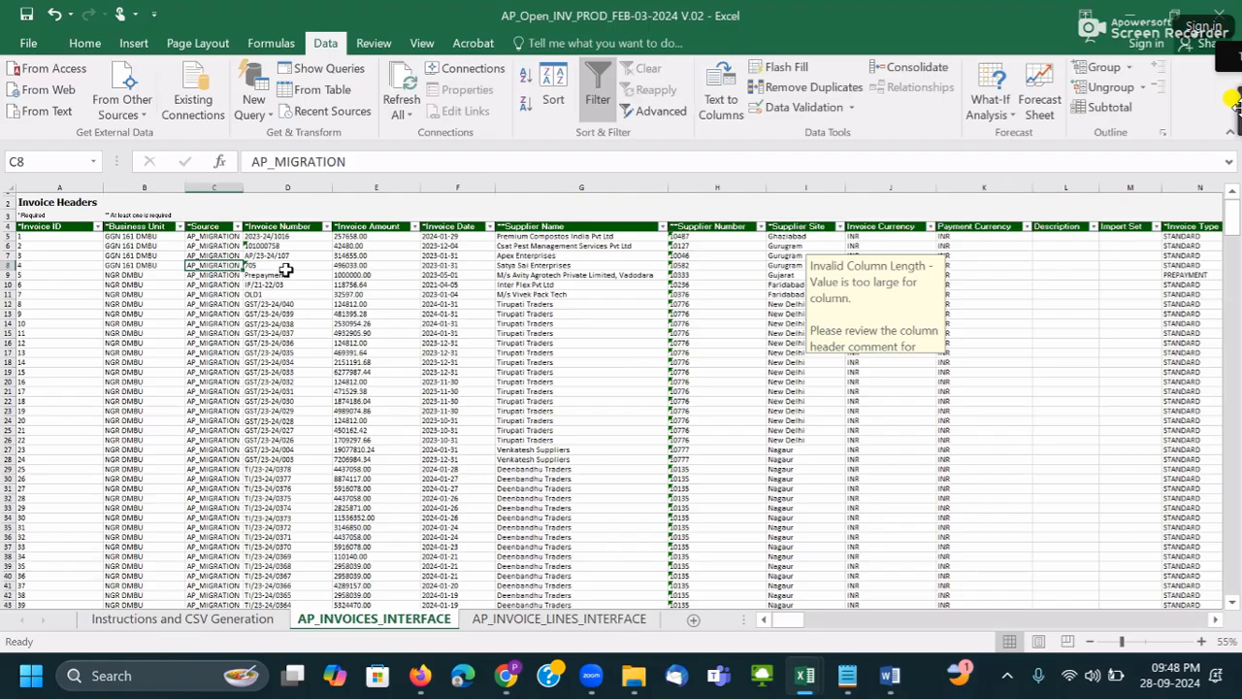
click(180, 226)
click(229, 516)
click(598, 370)
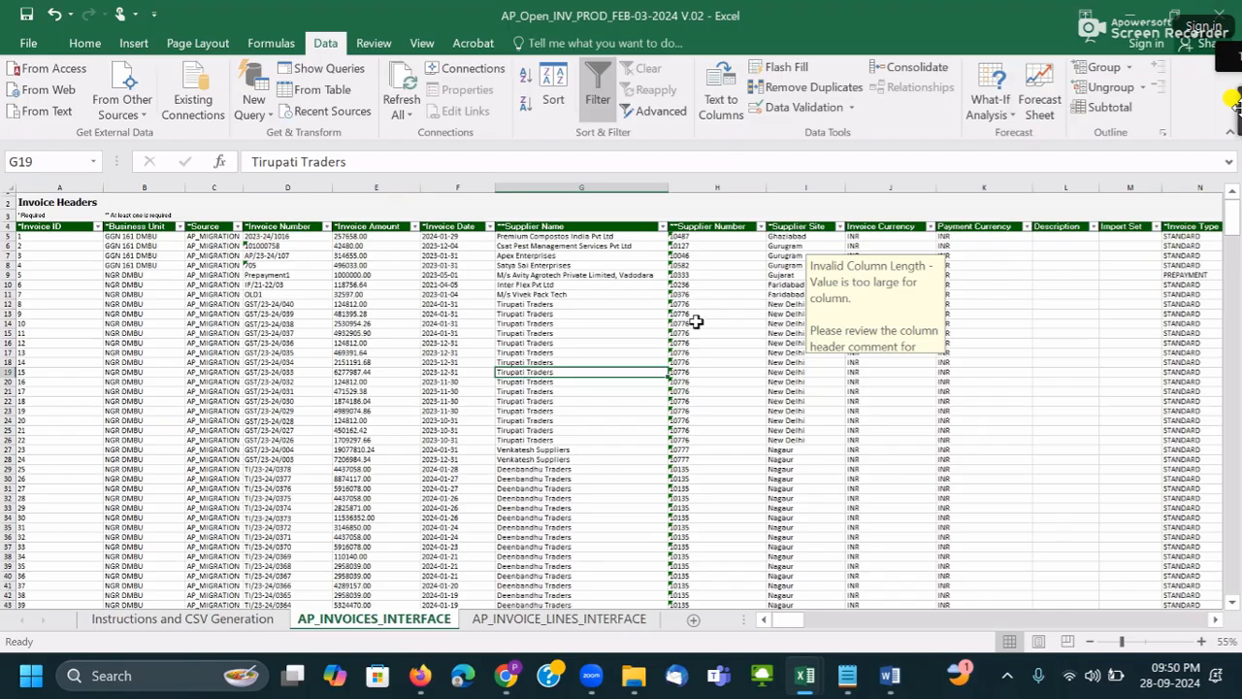
- Examine the supplier names alongside their supplier numbers for Tirupati Traders, Venkatesh Suppliers and the other suppliers in the first invoice rows
scroll(543, 324, down, 4)
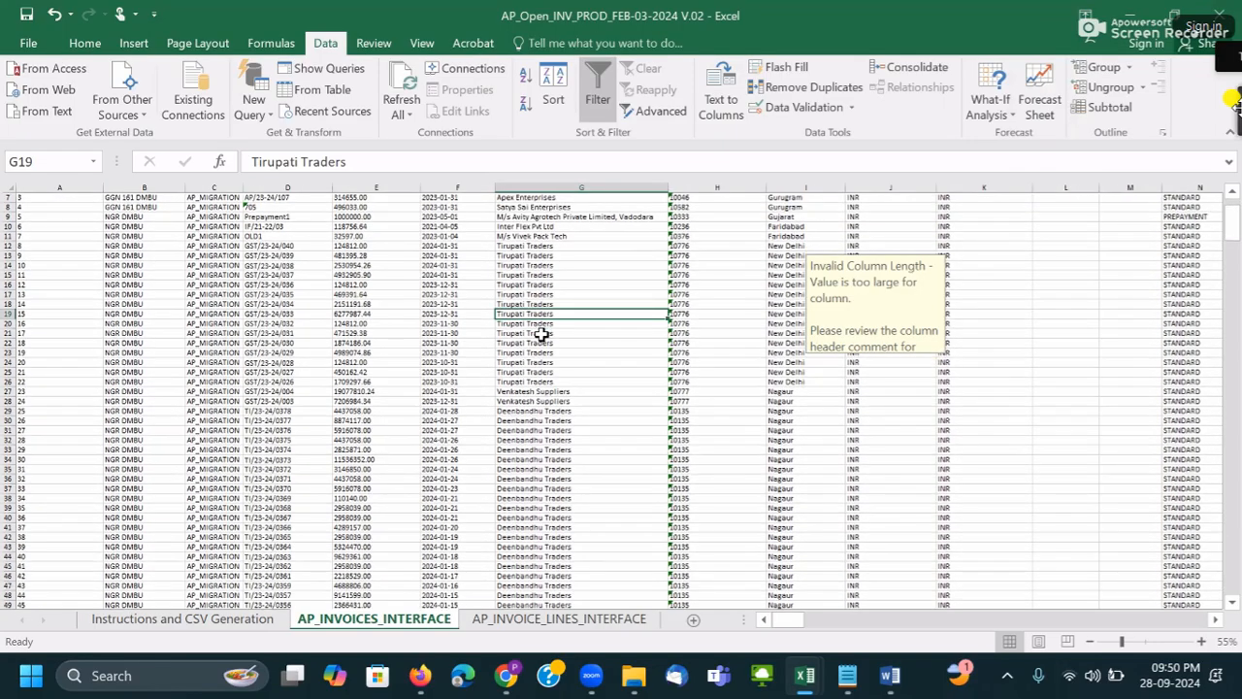
scroll(421, 355, up, 4)
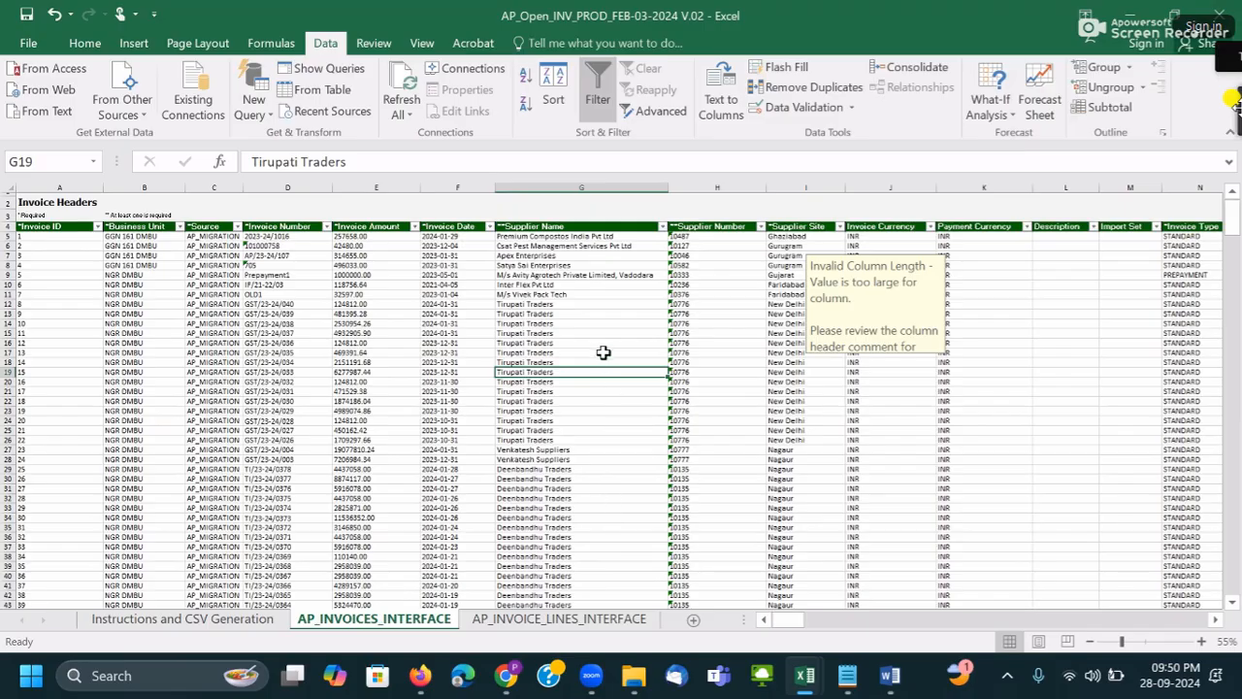
click(535, 323)
click(712, 322)
click(520, 430)
click(675, 393)
click(577, 458)
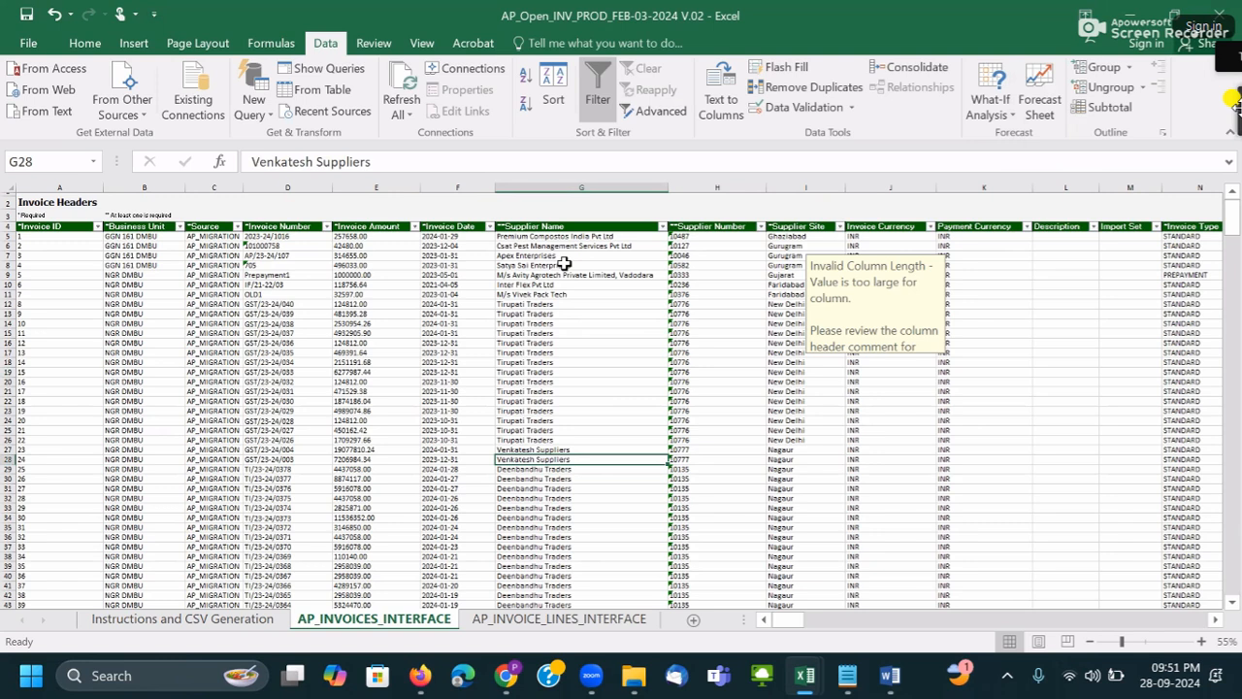
drag(556, 236, 569, 490)
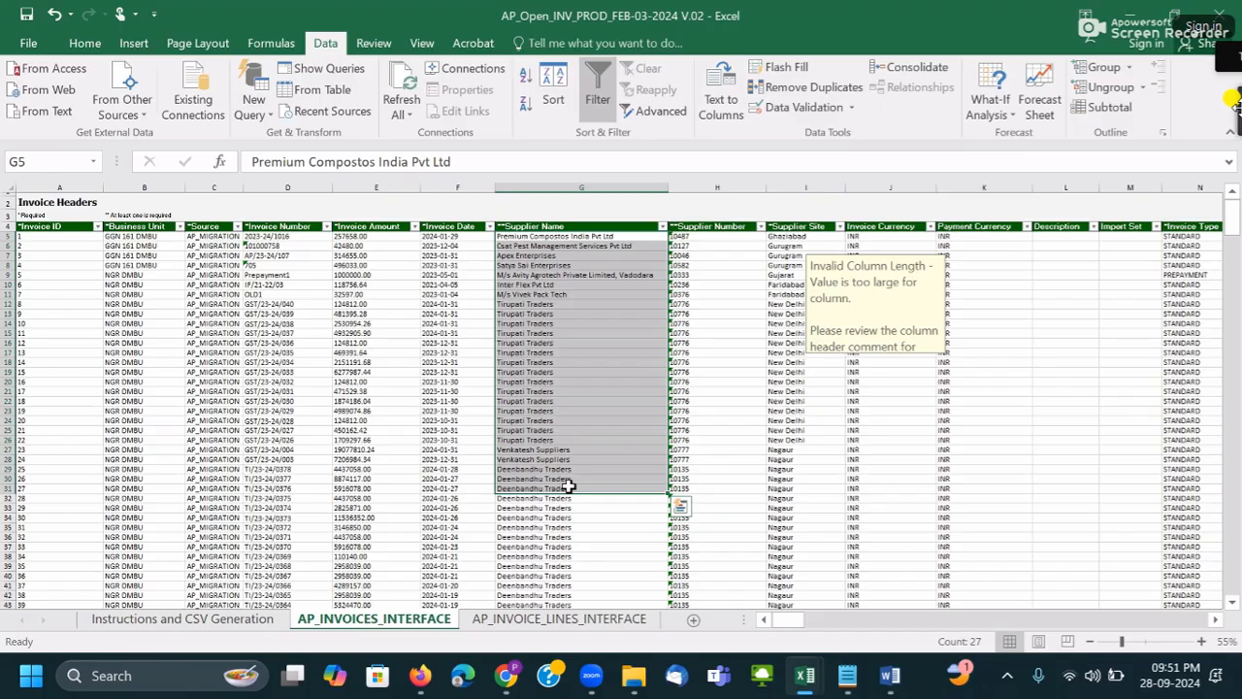
- Examine the Tirupati Traders invoice rows, including source and invoice number, and briefly consult the supplier error points in the Word document before returning to Excel
click(554, 419)
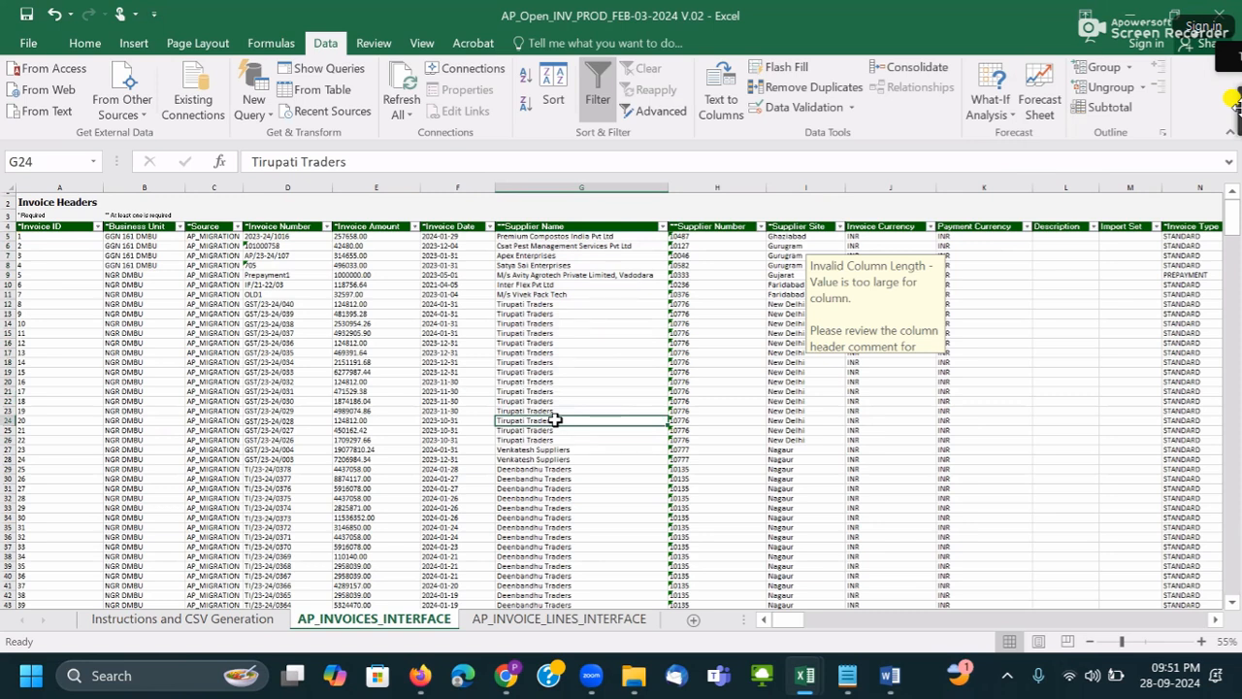
click(279, 332)
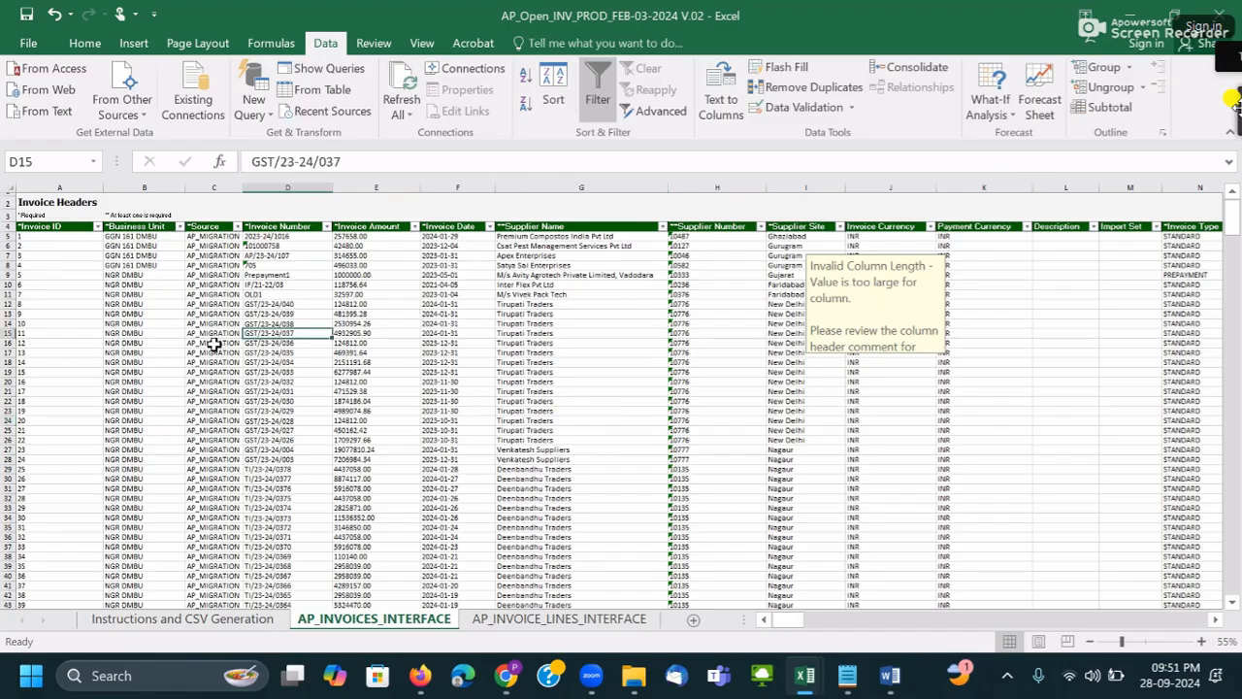
click(209, 295)
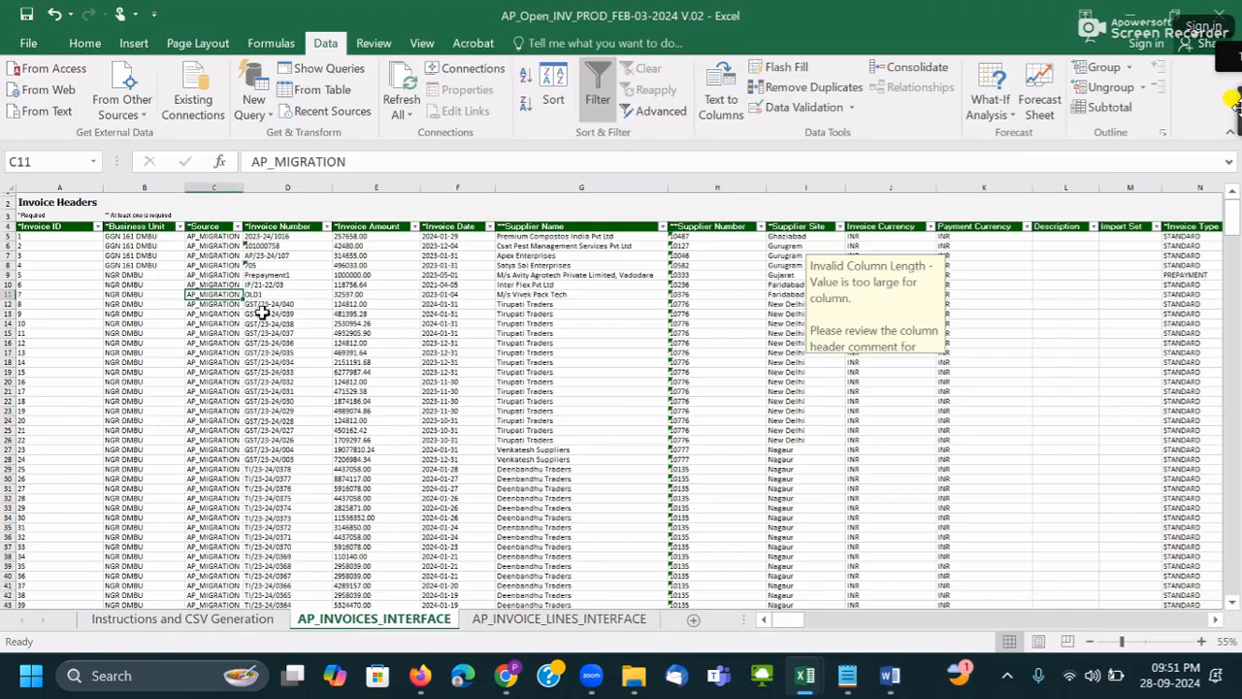
click(574, 302)
click(407, 353)
click(513, 342)
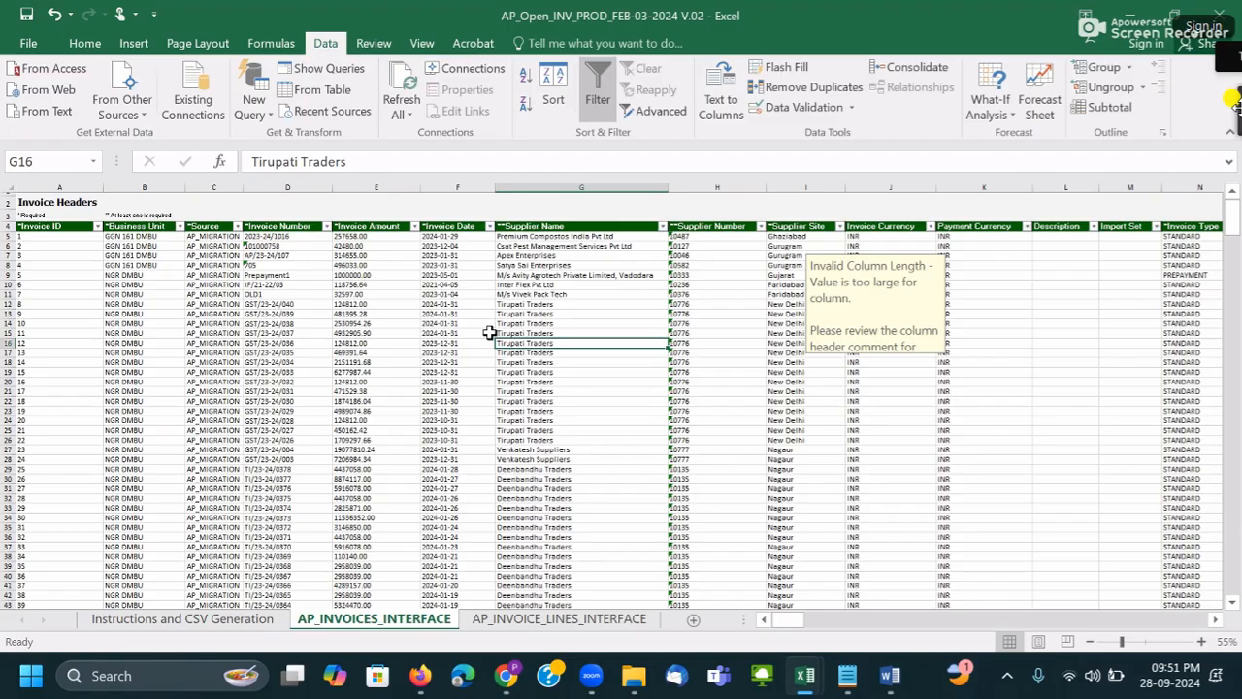
click(566, 365)
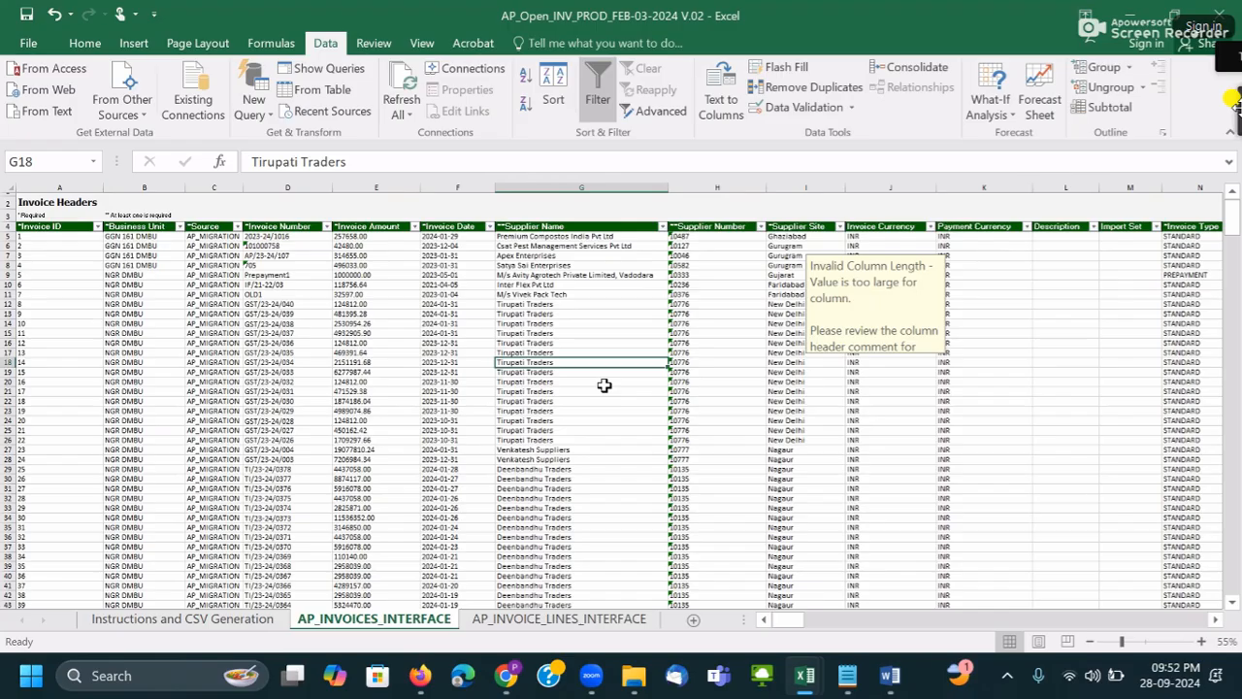
key(alt+Tab)
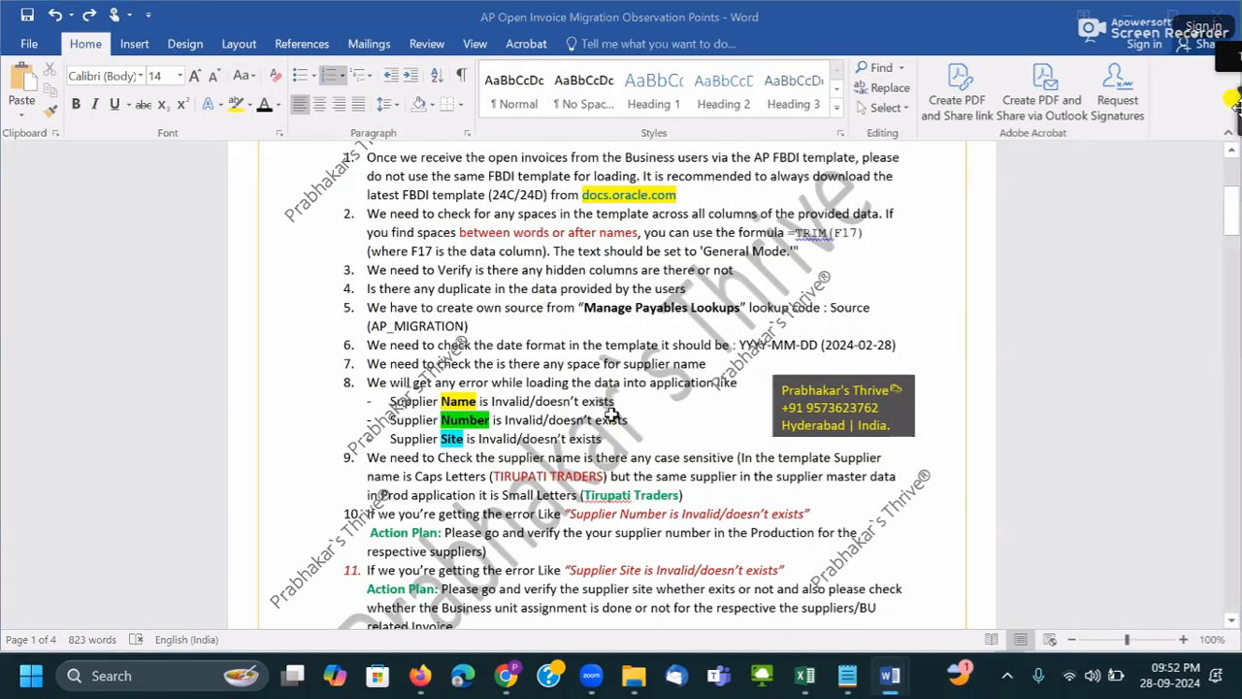
key(alt+Tab)
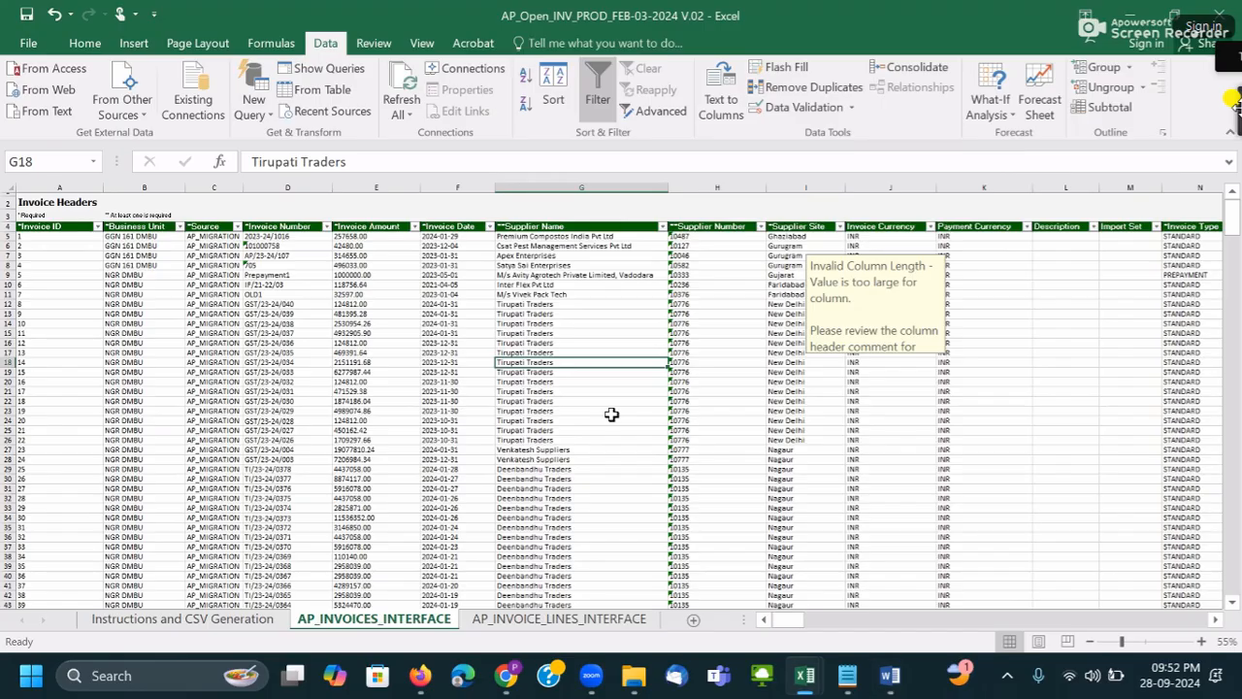